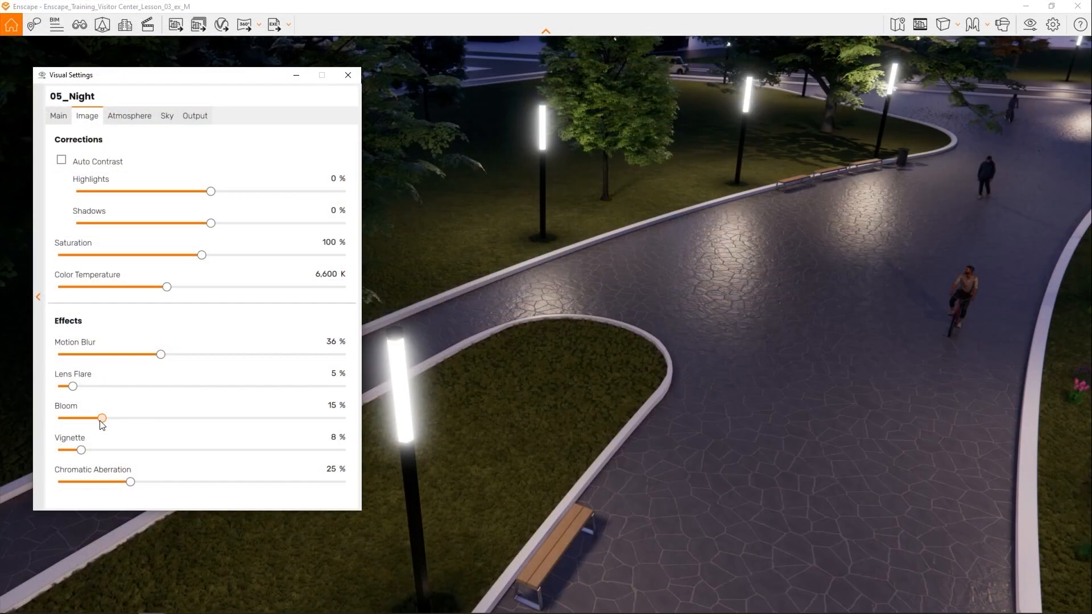
pyautogui.moveTo(102, 417); pyautogui.dragTo(173, 417)
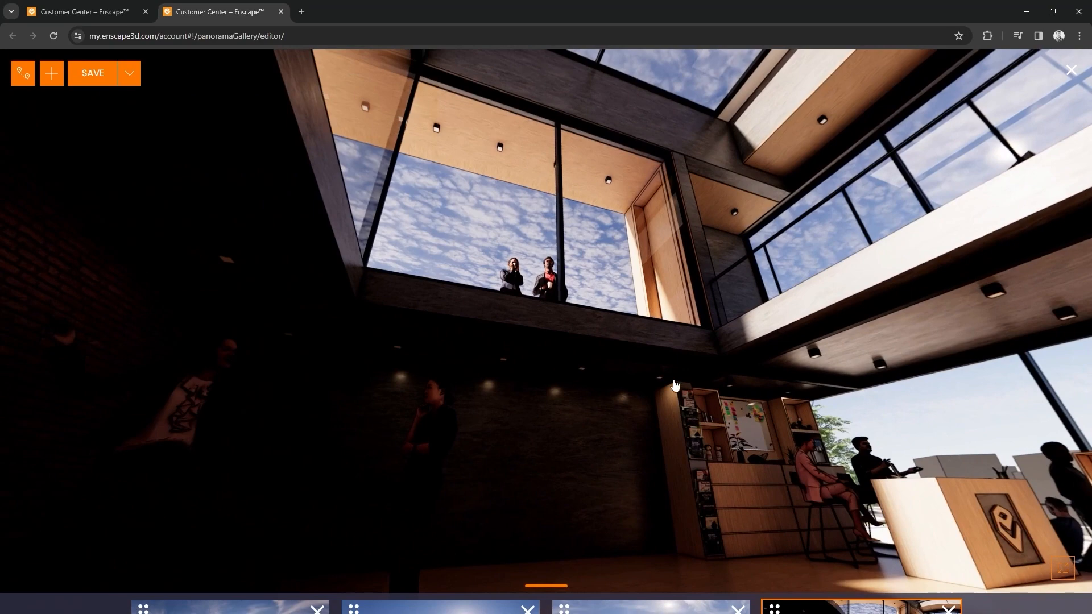
pyautogui.moveTo(563, 375); pyautogui.dragTo(186, 288)
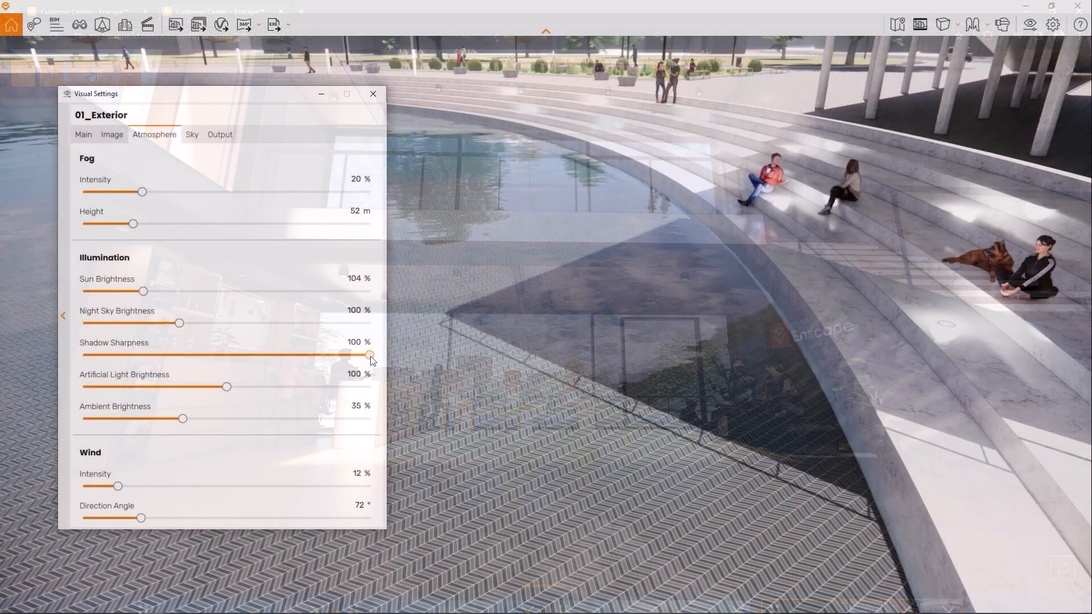
pyautogui.moveTo(370, 356); pyautogui.dragTo(169, 357)
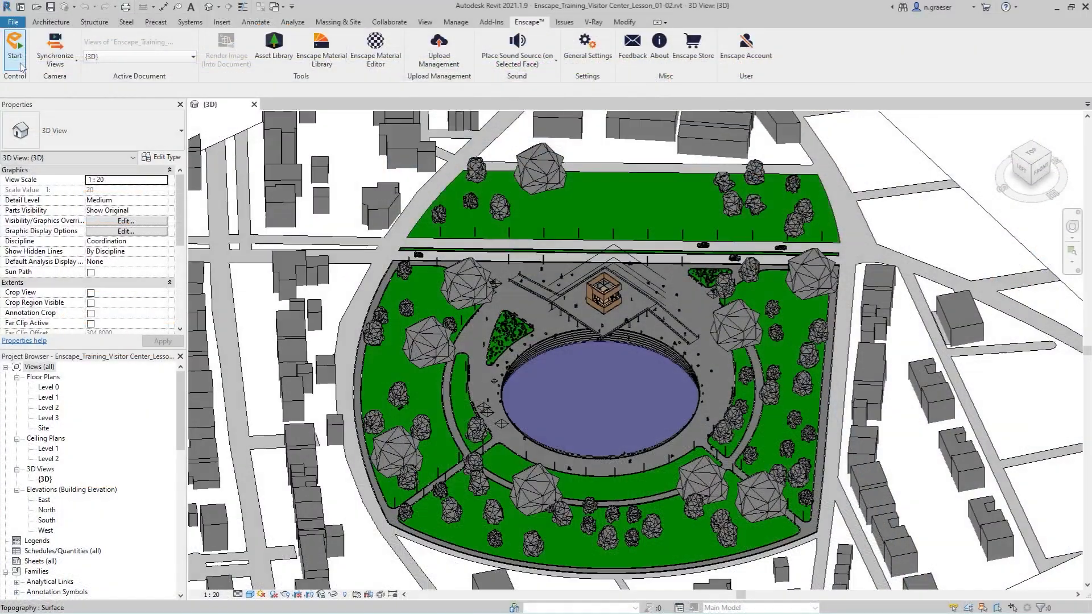
# - Start Enscape from the Revit 3D view and continue with the evaluation version
pyautogui.click(17, 56)
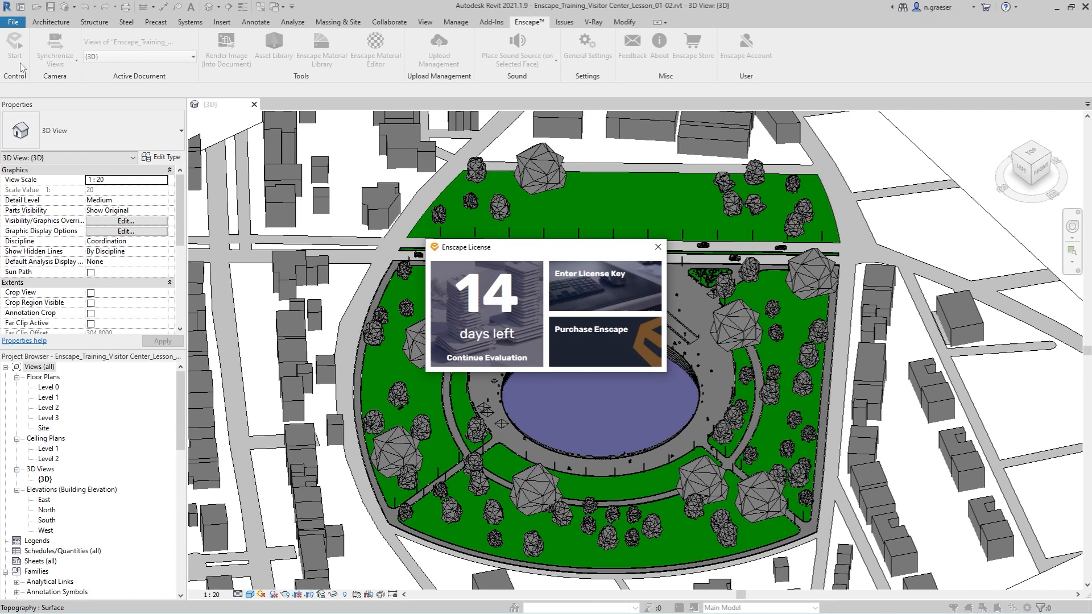
pyautogui.click(487, 340)
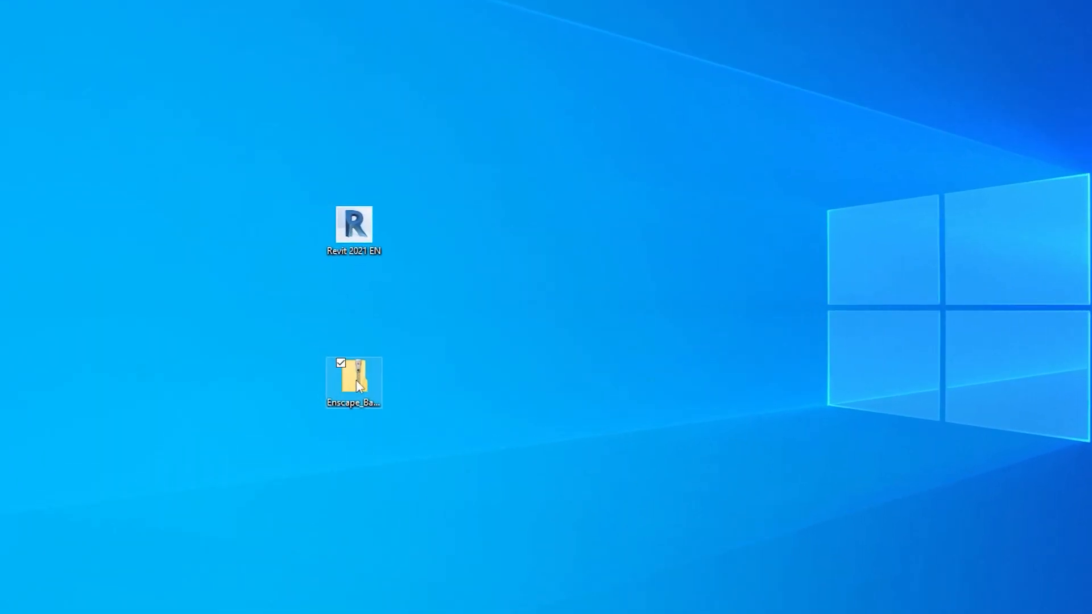
# - Extract all files of Enscape_Basic_Training__Revit_Training_content.zip into a folder of the same name on the desktop
pyautogui.click(378, 395)
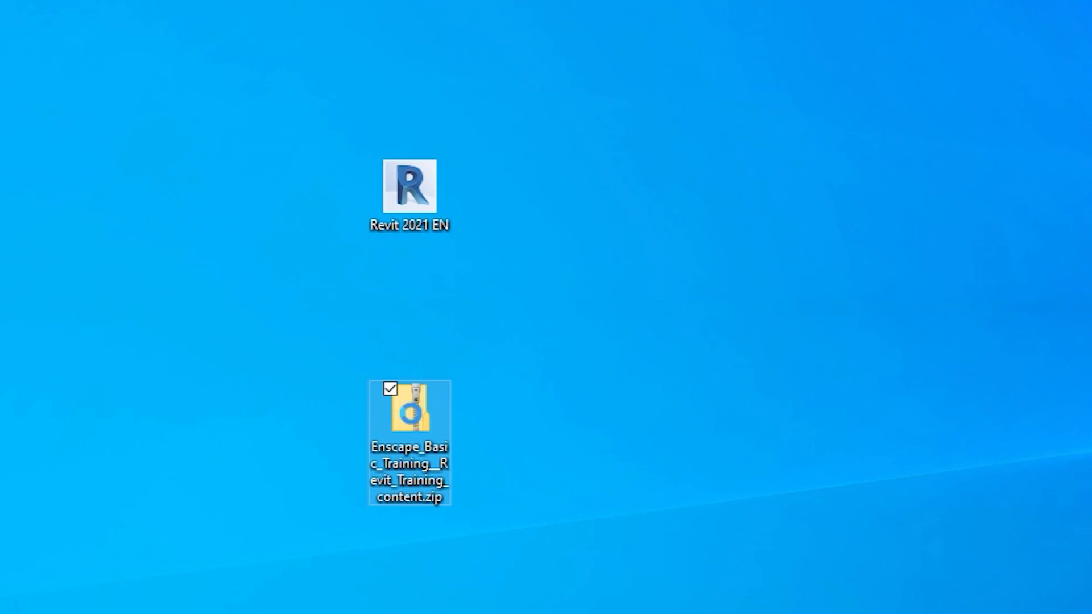
pyautogui.rightClick(411, 414)
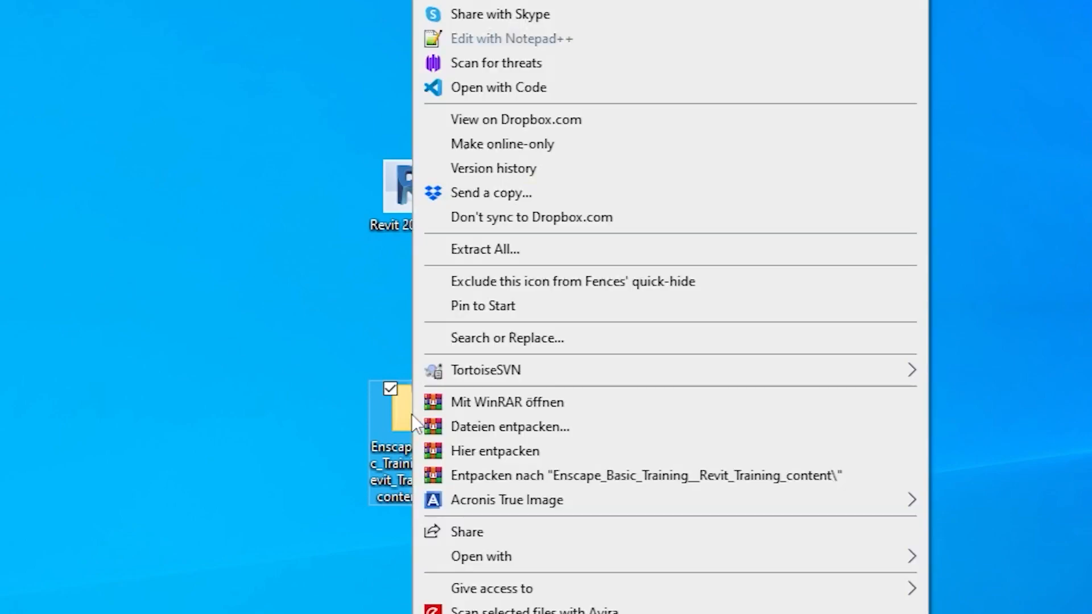
pyautogui.click(494, 245)
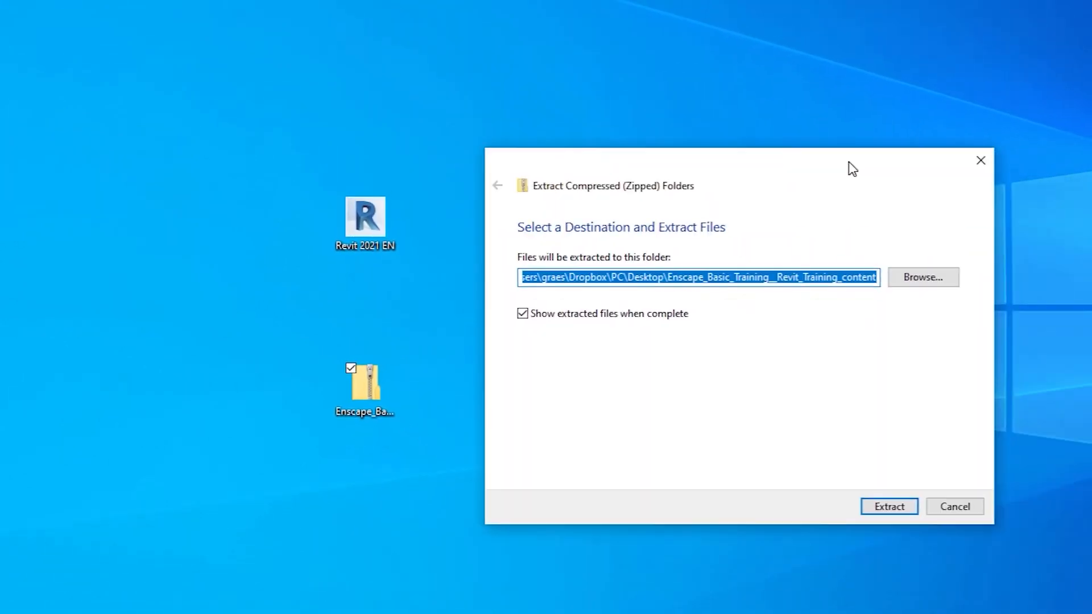
pyautogui.click(671, 436)
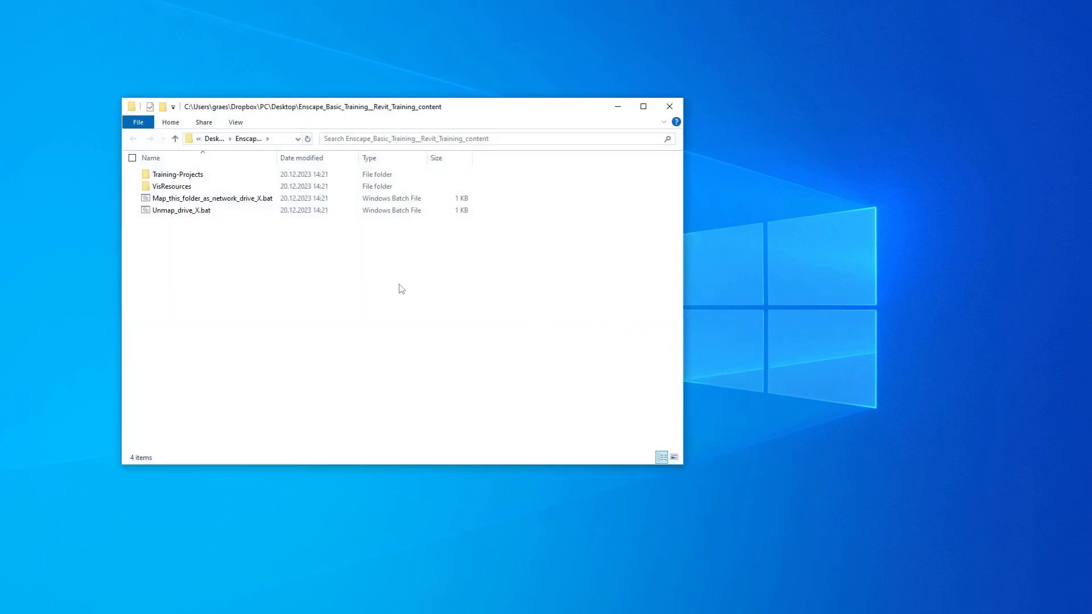
# - Run Map_this_folder_as_network_drive_X.bat despite the SmartScreen block and dismiss its finished command window
pyautogui.click(200, 200)
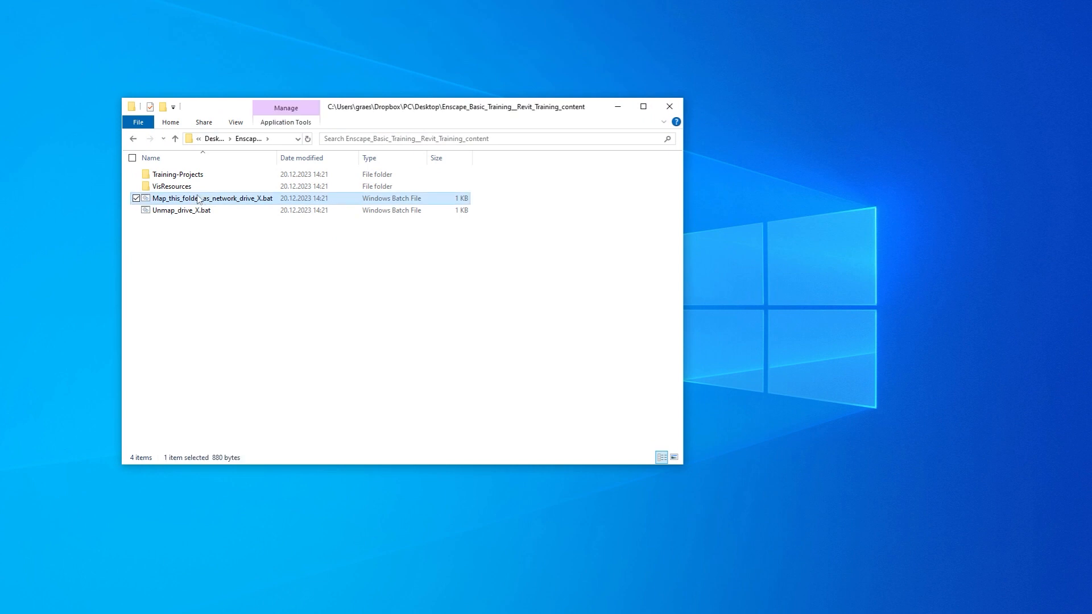
pyautogui.doubleClick(232, 199)
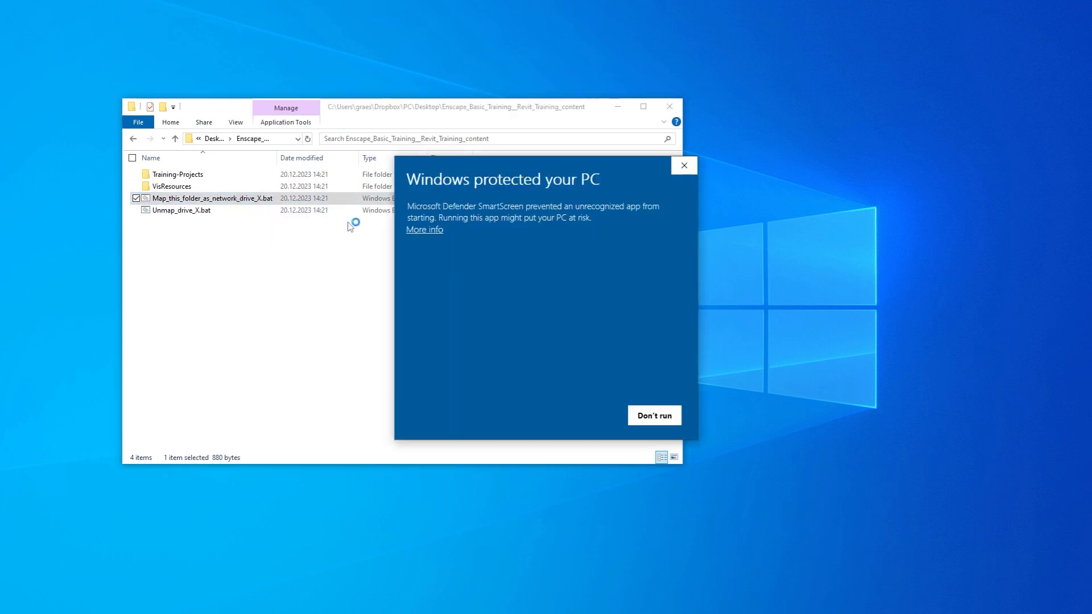
pyautogui.click(436, 230)
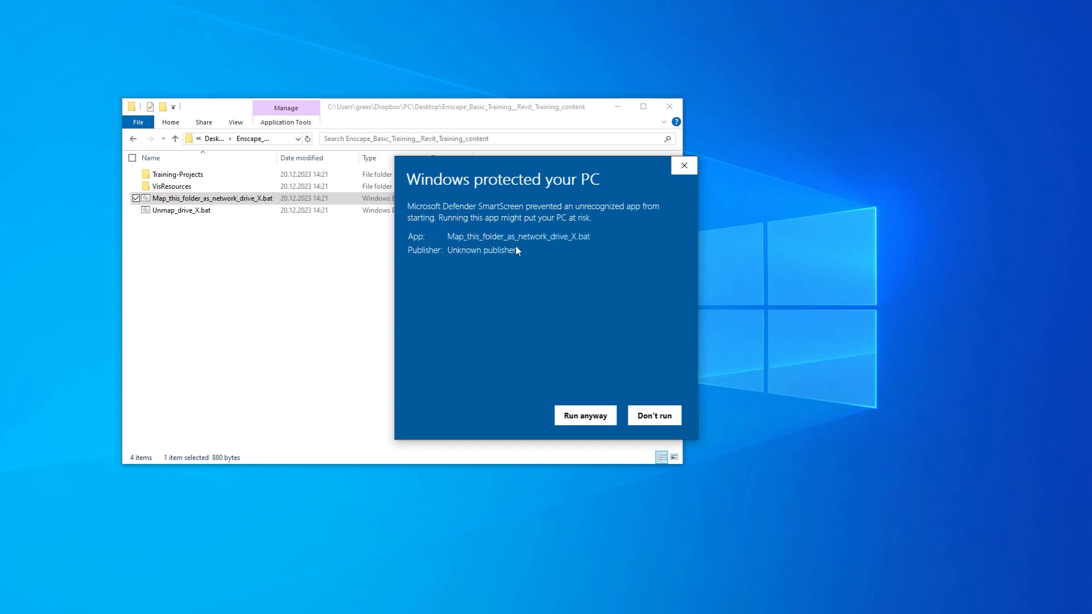
pyautogui.click(587, 415)
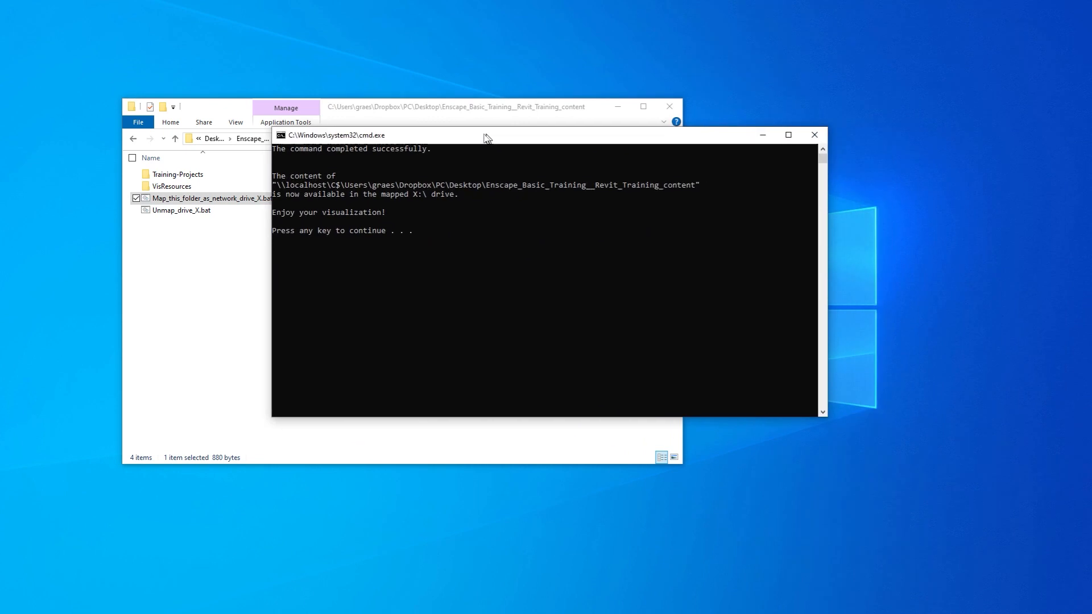
pyautogui.moveTo(486, 137); pyautogui.dragTo(428, 146)
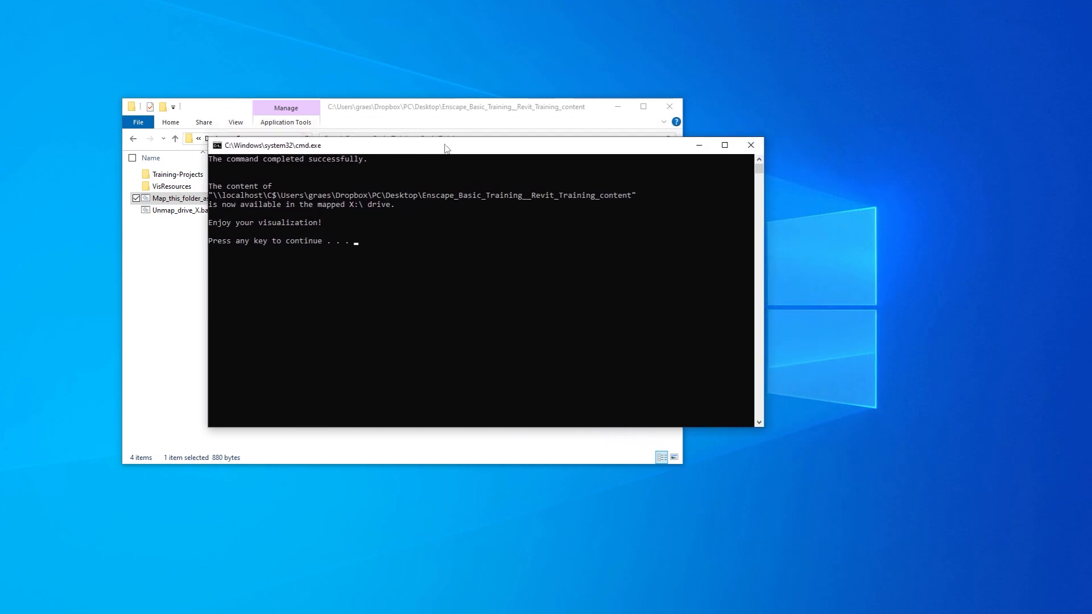
pyautogui.press('Return')
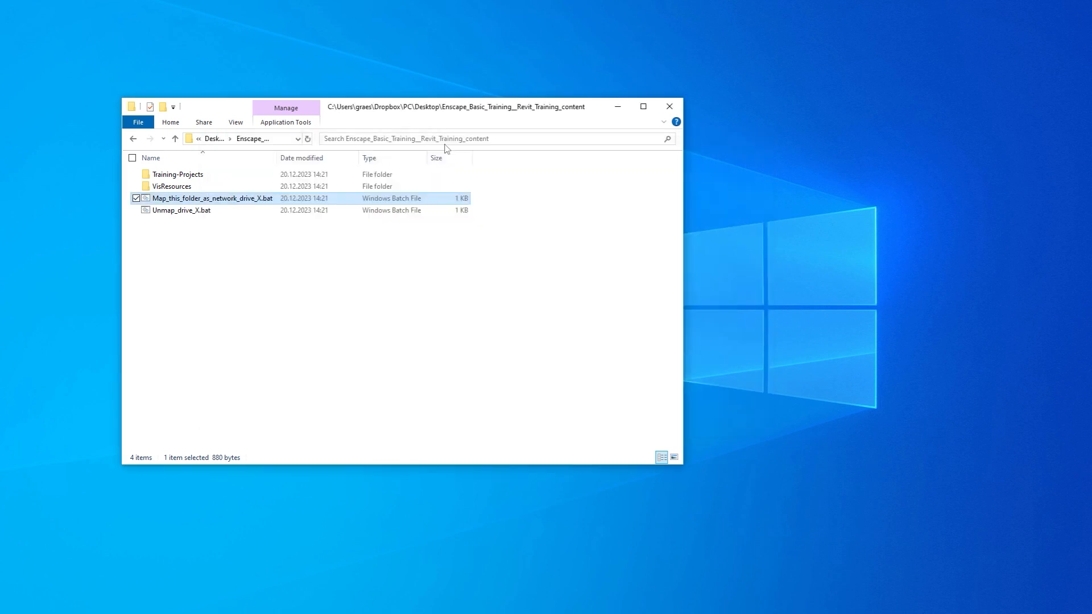
# - Go to the mapped drive X:\ in the open folder window
pyautogui.click(269, 141)
pyautogui.click(280, 139)
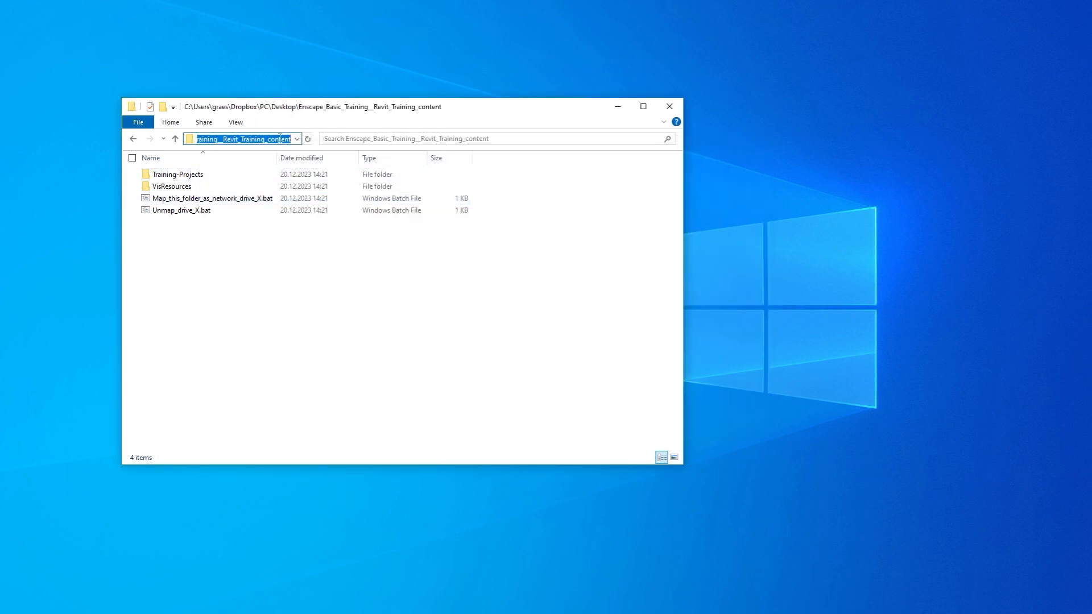
pyautogui.write('X:\\')
pyautogui.press('Return')
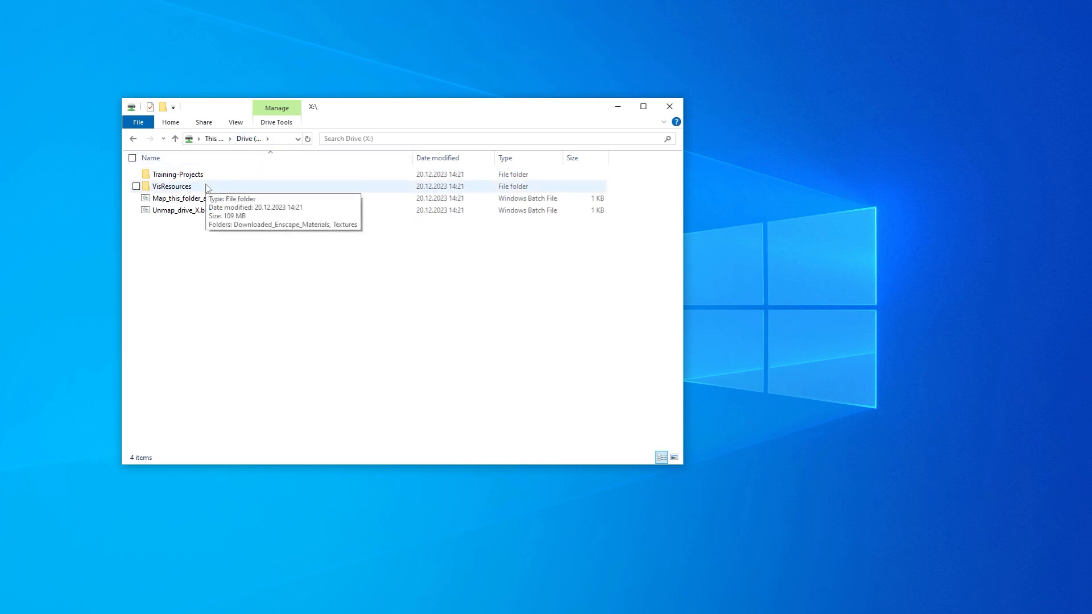
# - Look through the #Training_Project__Visitor_Center texture folder inside VisResources\Textures, and return to the root of the X: drive
pyautogui.doubleClick(171, 187)
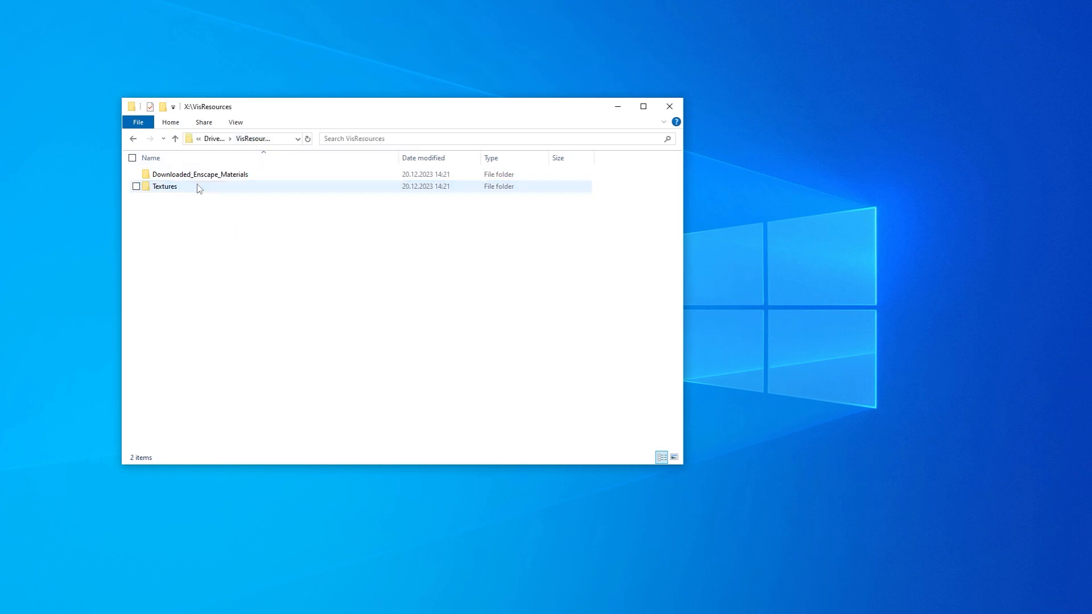
pyautogui.doubleClick(170, 187)
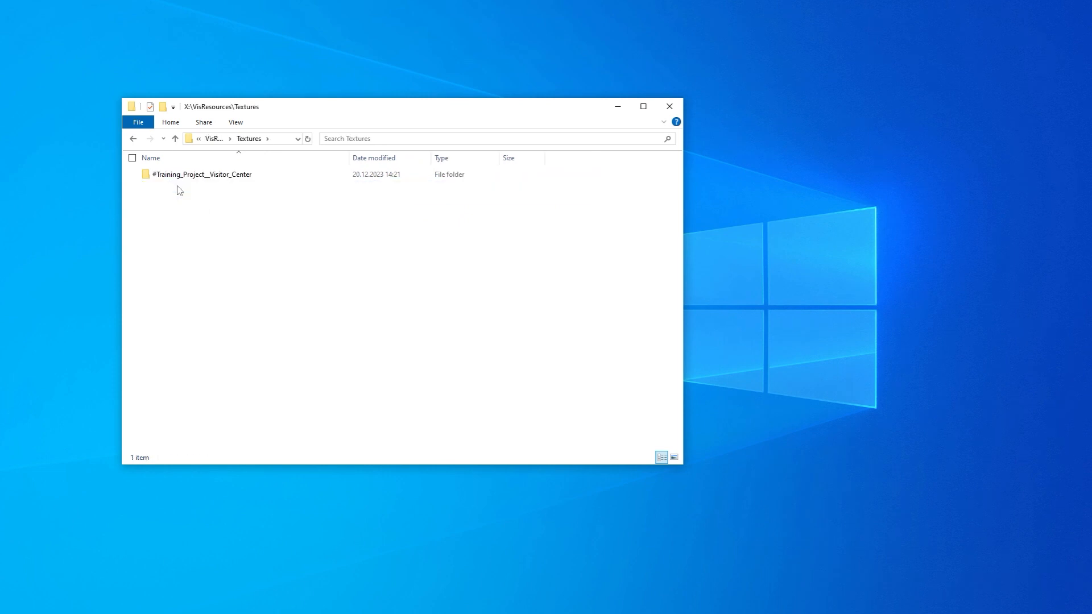
pyautogui.doubleClick(181, 175)
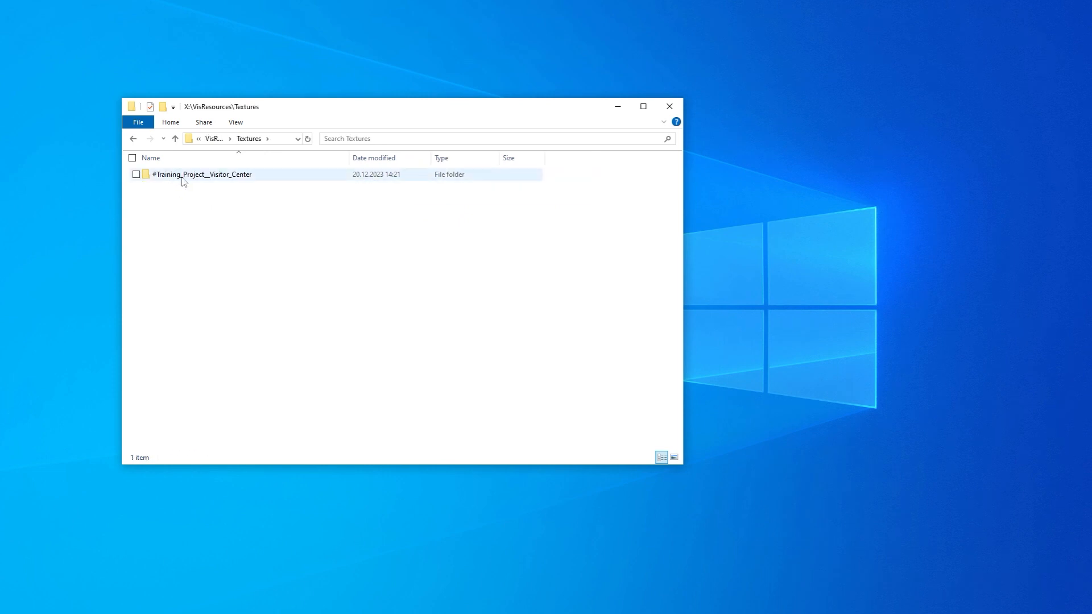
pyautogui.click(175, 140)
pyautogui.click(175, 139)
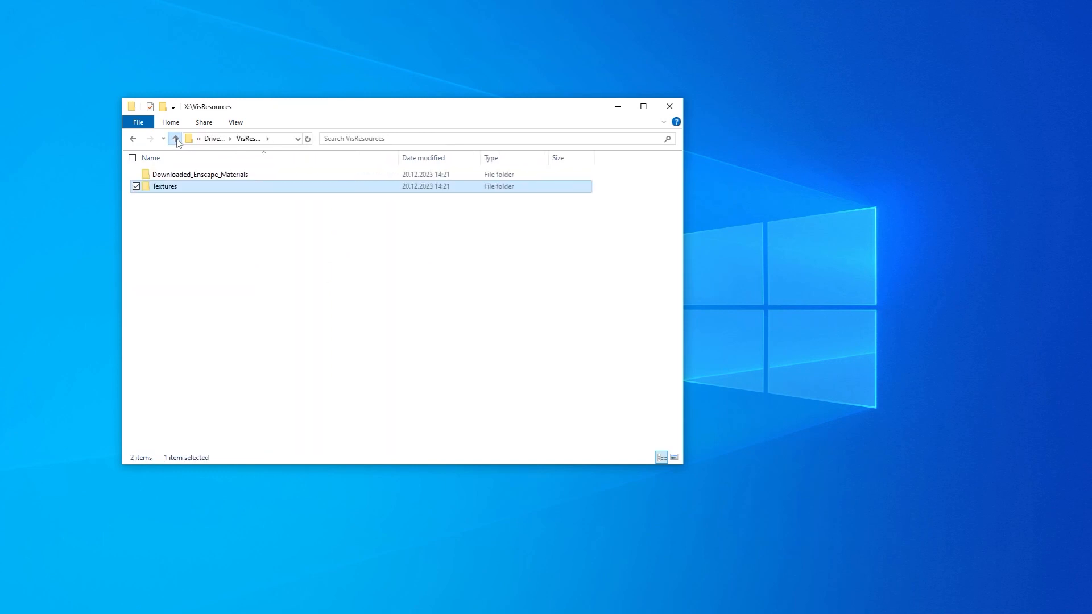
pyautogui.click(176, 139)
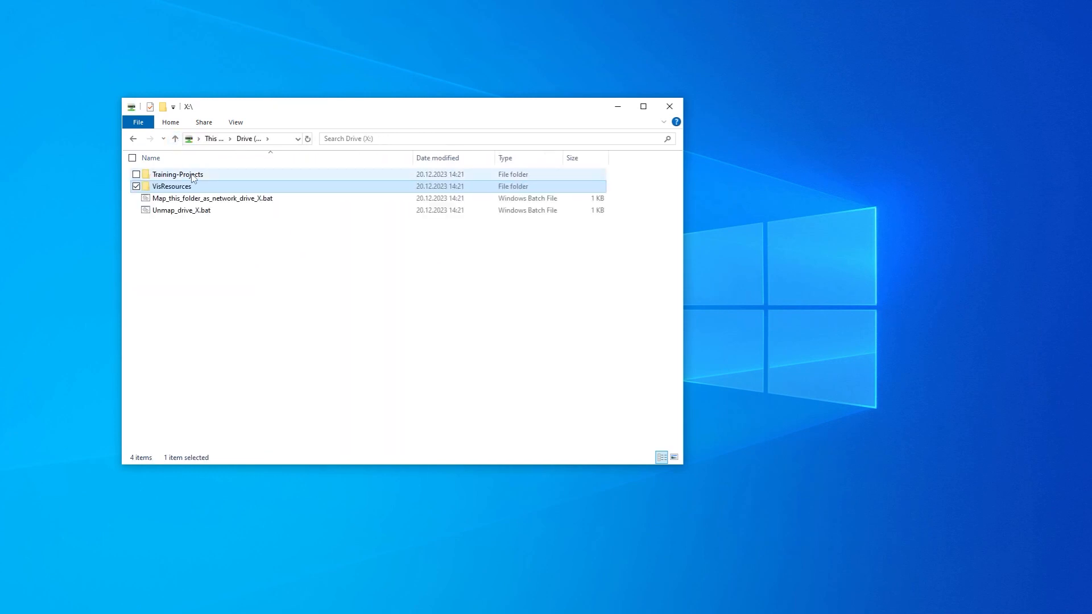
# - Open Enscape_Training_Visitor Center_Lesson_01-02.rvt from the Enscape Basic Training - Revit folder in Training-Projects
pyautogui.doubleClick(192, 175)
pyautogui.doubleClick(194, 176)
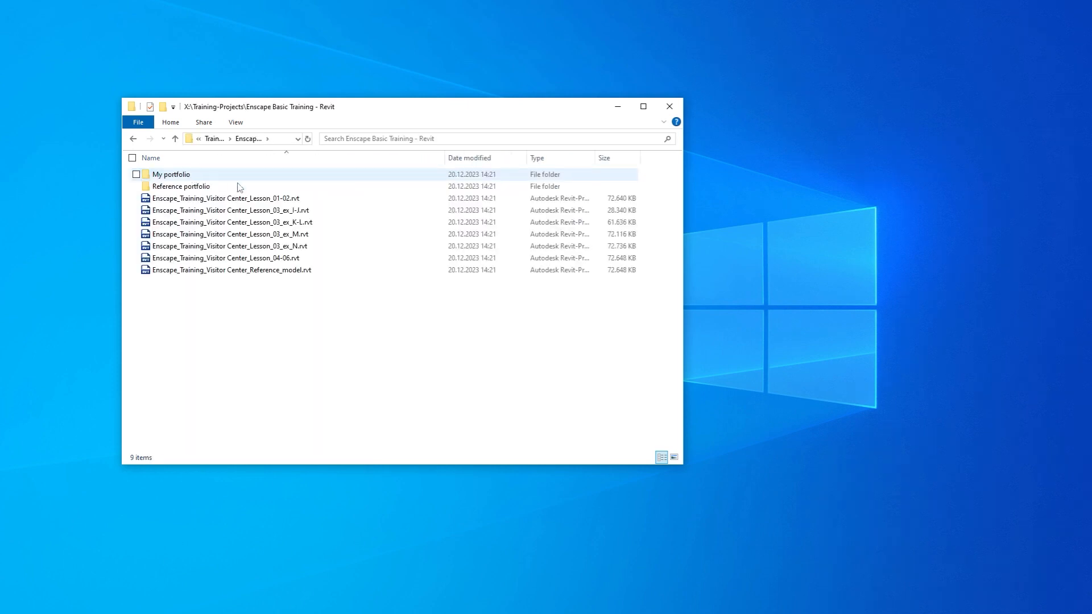
pyautogui.click(292, 201)
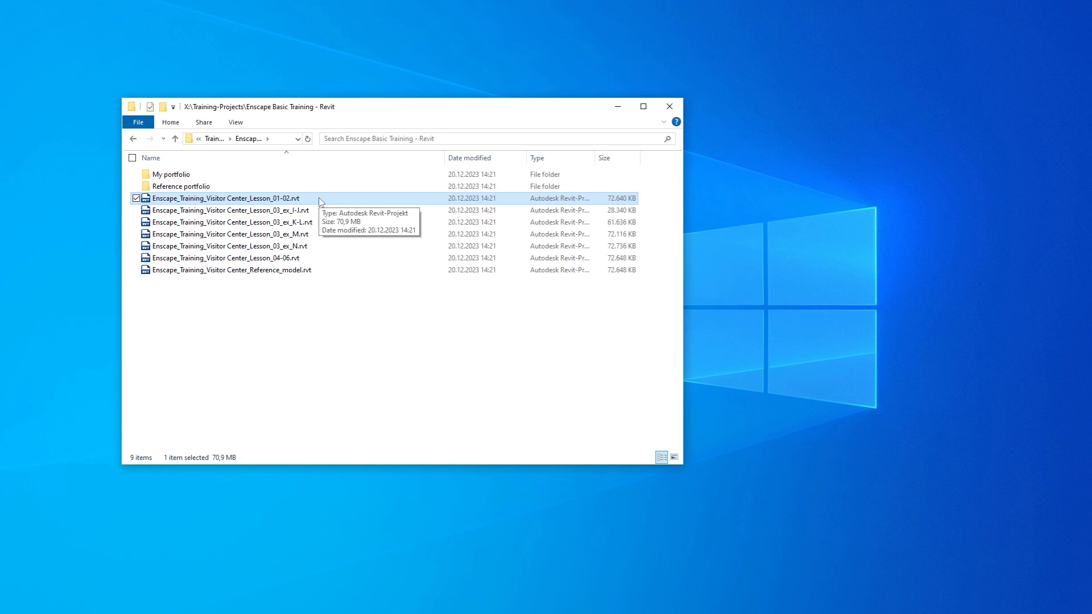
pyautogui.doubleClick(318, 201)
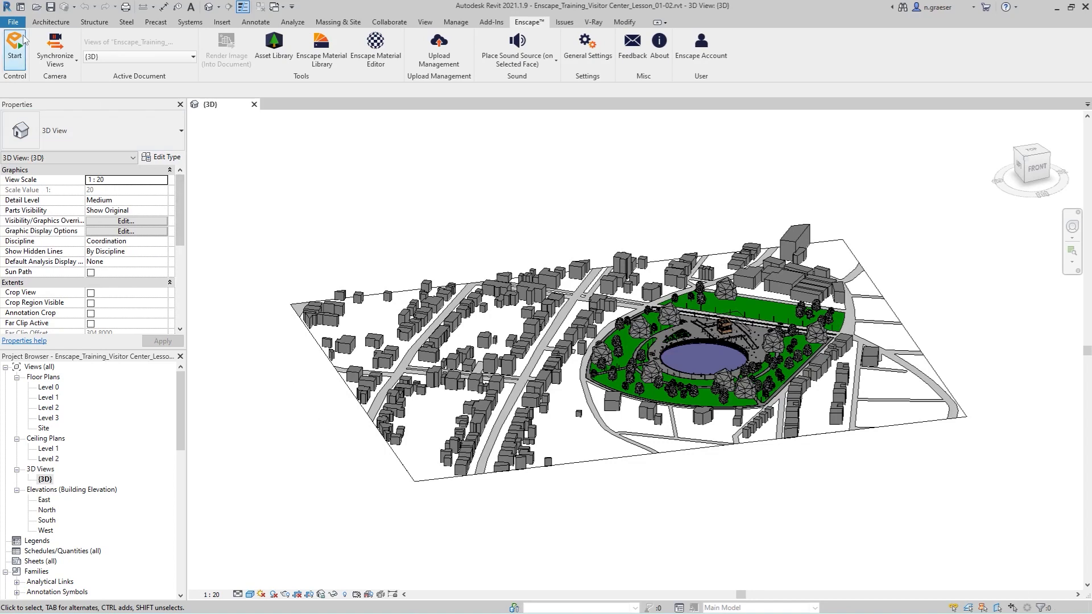
# - Add X:\VisResources\Textures\#Training_Project__Visitor_Center\ as an additional render appearance path in Revit's rendering options
pyautogui.click(13, 22)
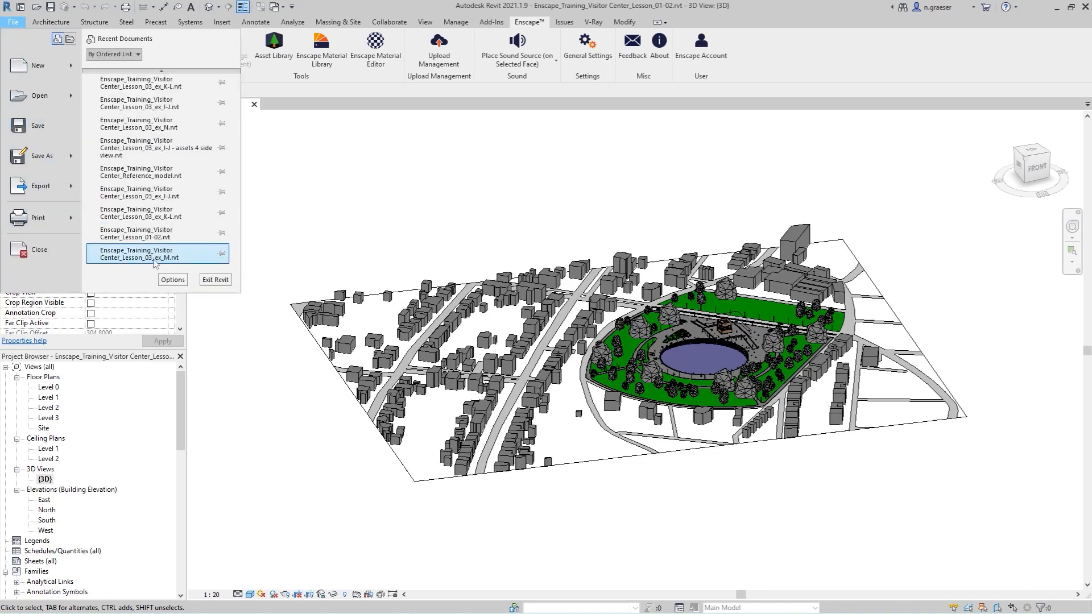
pyautogui.click(173, 279)
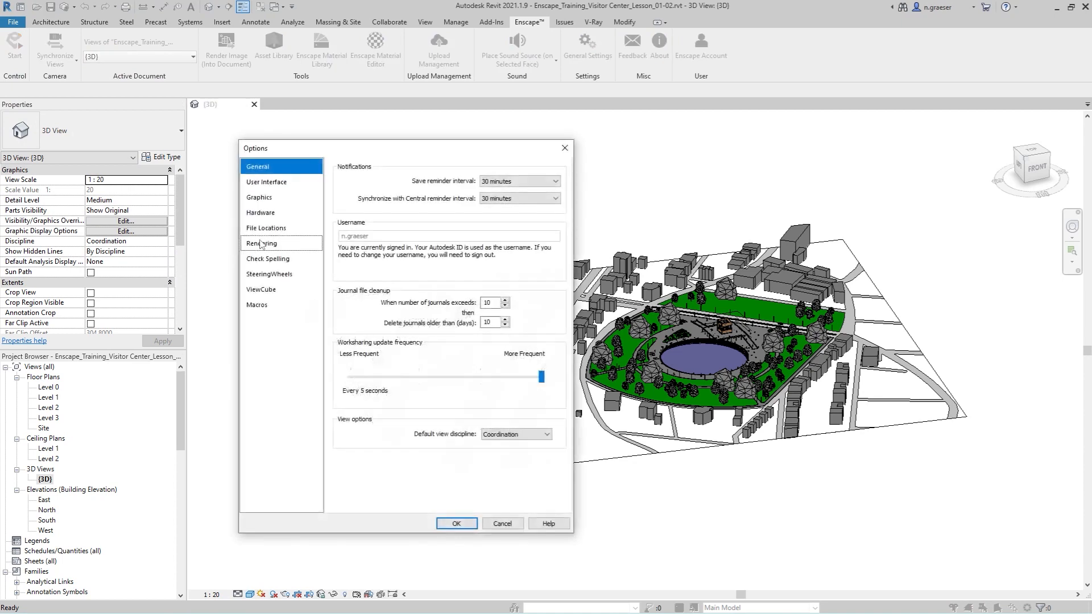
pyautogui.click(272, 243)
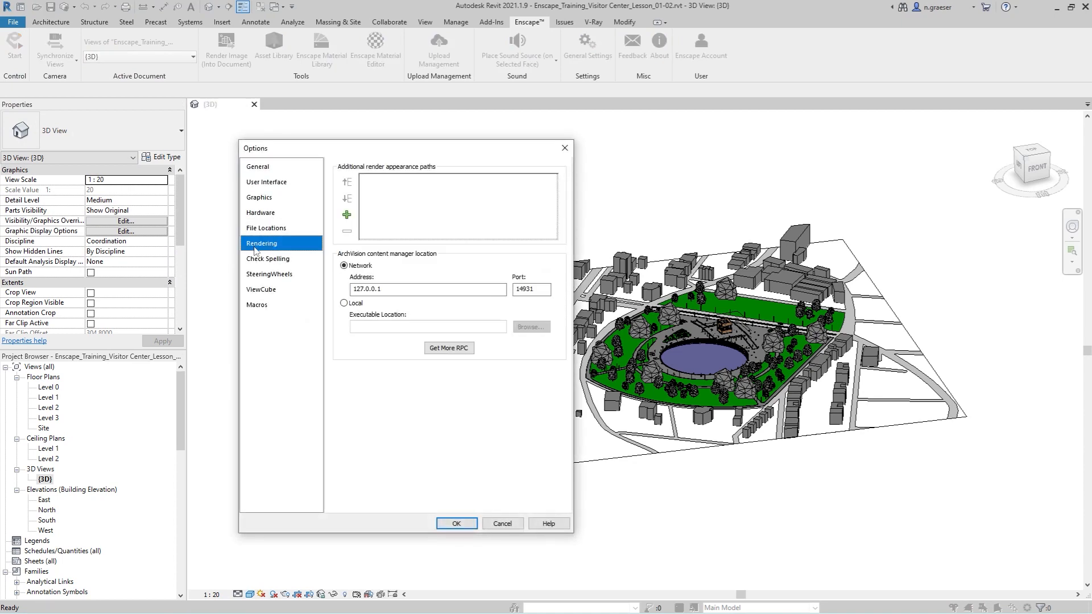
pyautogui.click(347, 214)
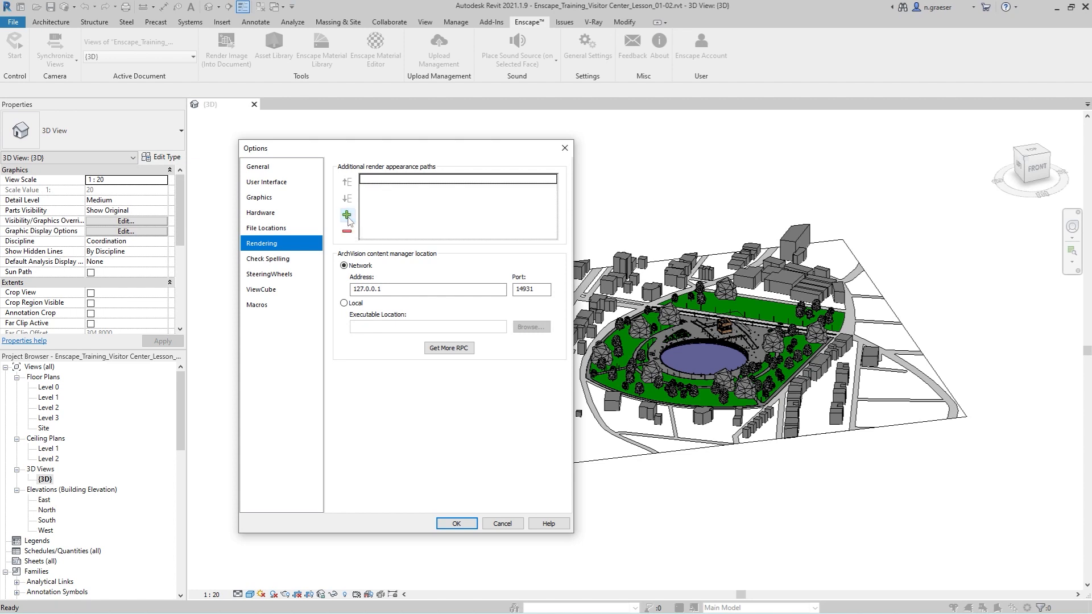
pyautogui.click(553, 179)
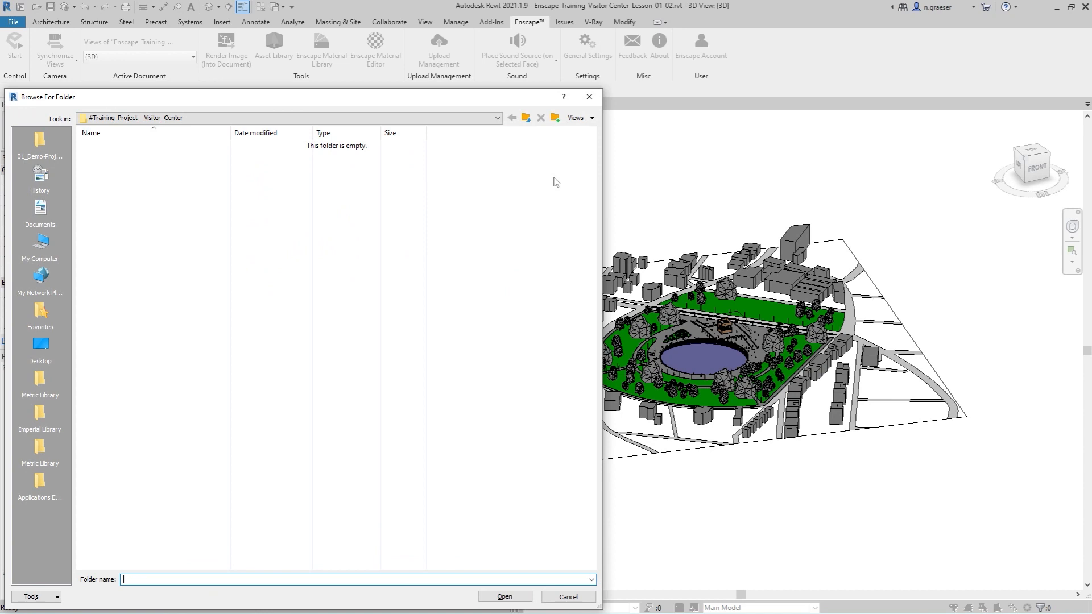
pyautogui.click(525, 118)
pyautogui.doubleClick(134, 157)
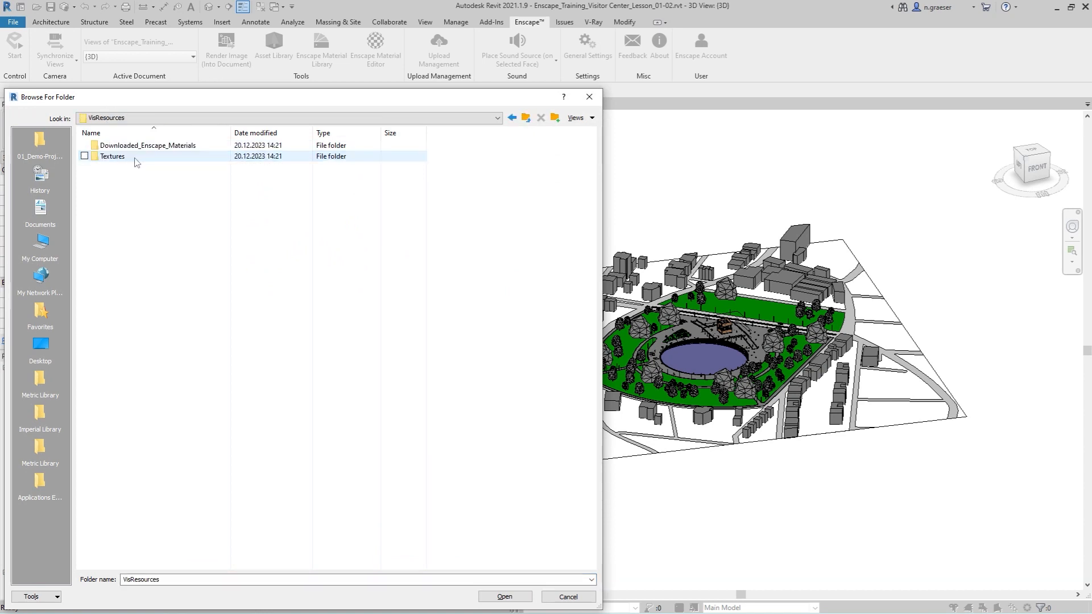
pyautogui.doubleClick(124, 158)
pyautogui.doubleClick(165, 146)
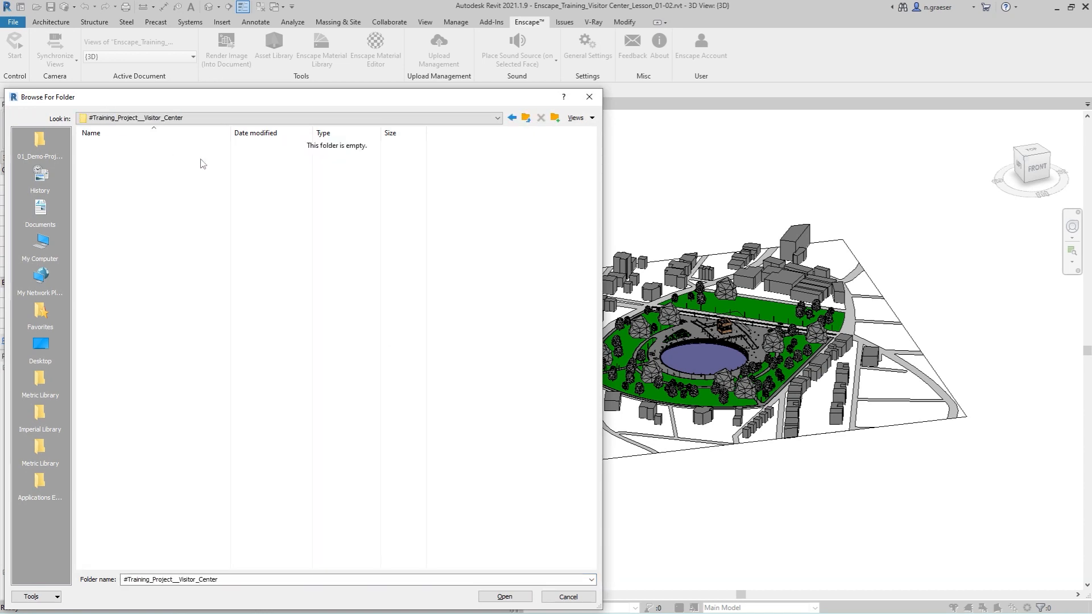
pyautogui.click(504, 596)
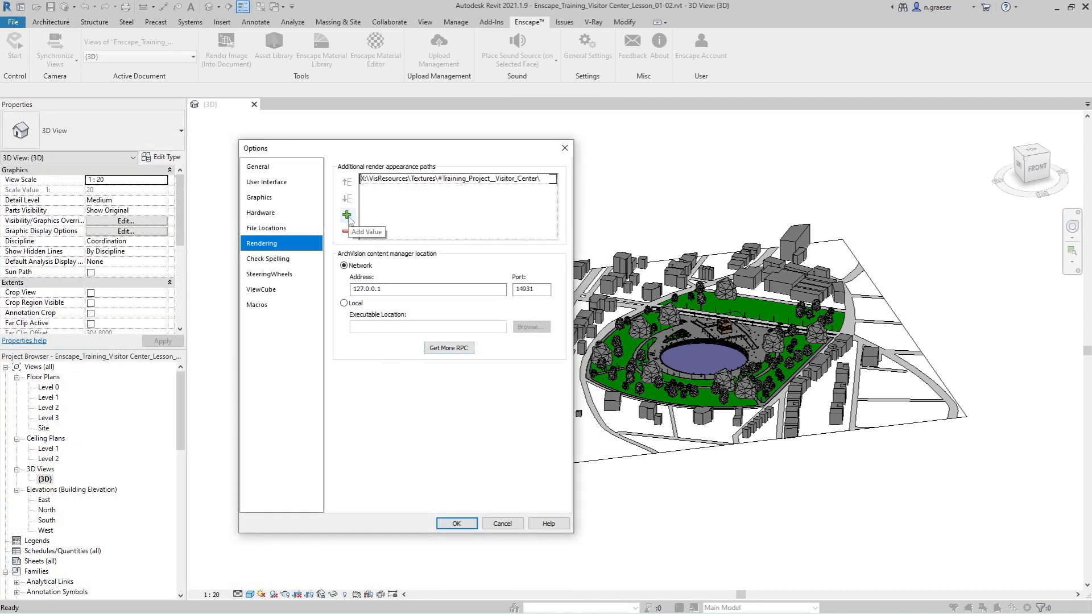
pyautogui.click(458, 523)
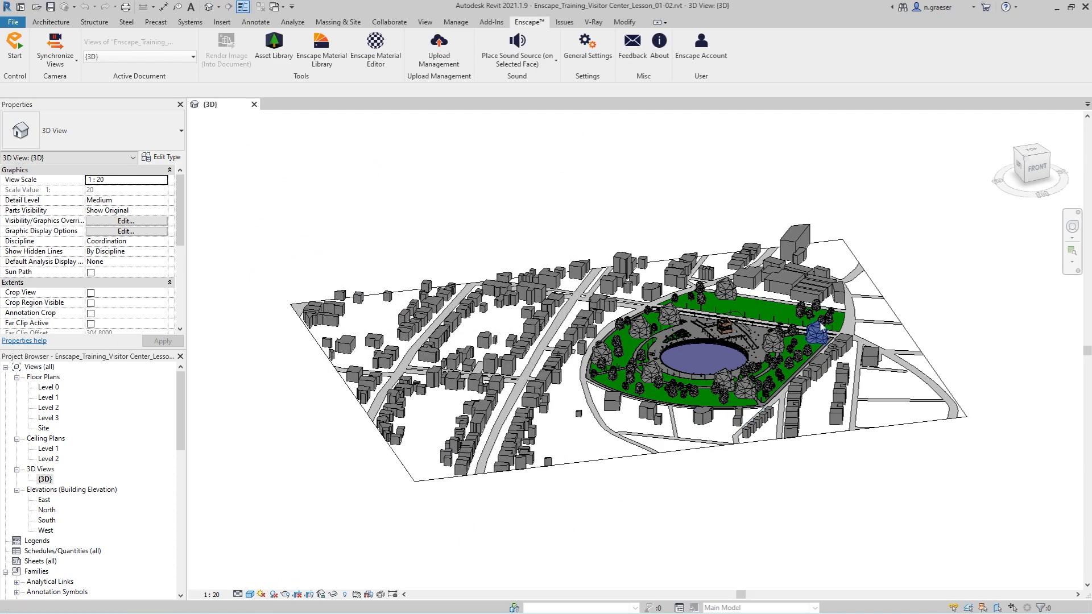
# - Frame the round pool and visitor center in the 3D view and start Enscape with that view
pyautogui.click(1005, 124)
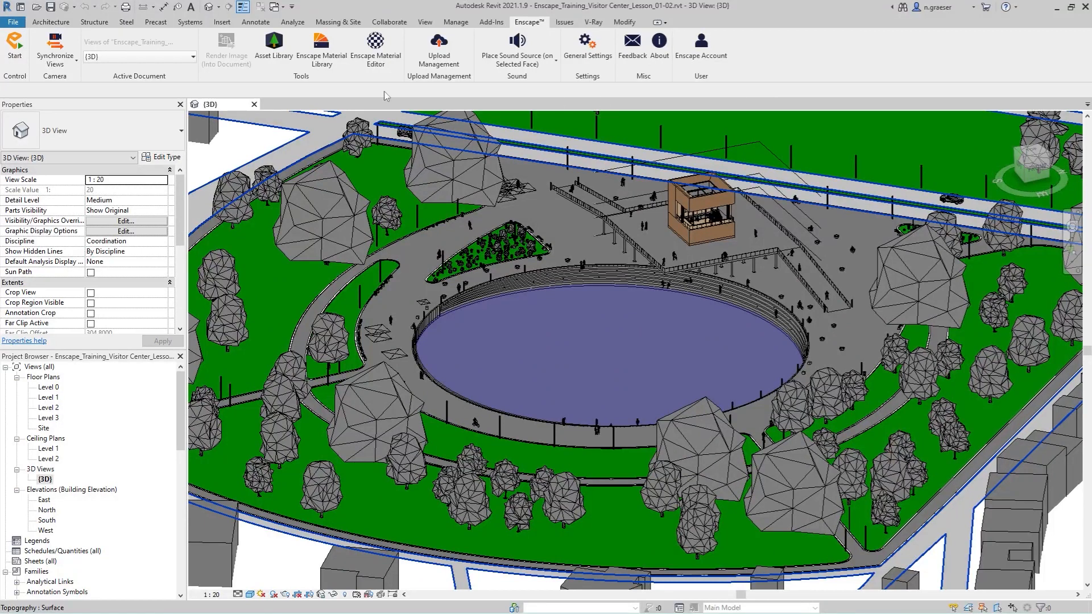
pyautogui.click(13, 46)
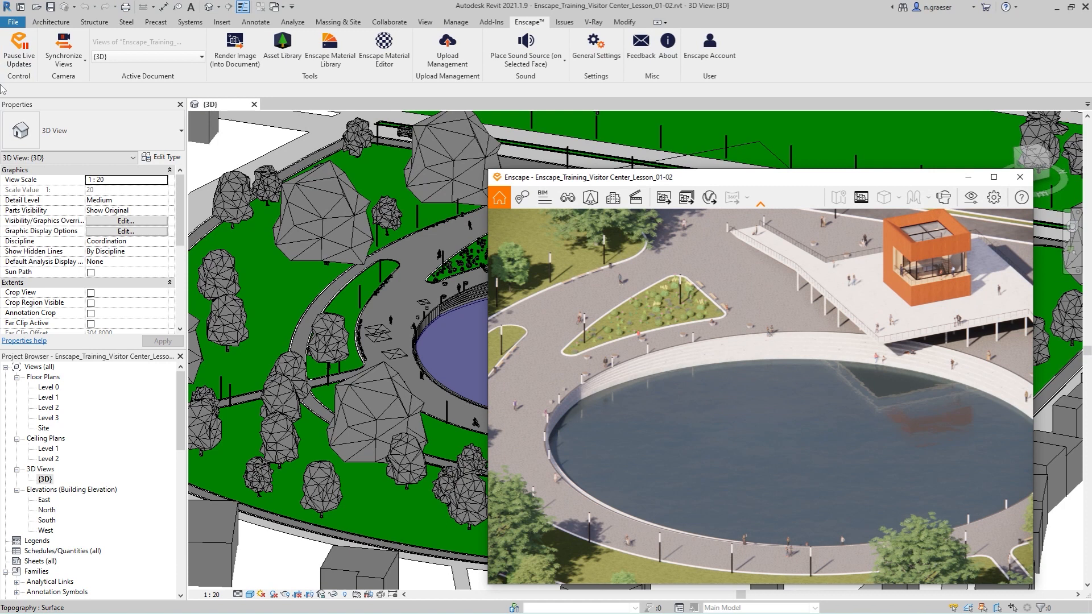
# - Arrange the Enscape and Revit windows side by side and compare both synchronized views of the whole park around the pool
pyautogui.moveTo(834, 181); pyautogui.dragTo(1091, 119)
pyautogui.click(271, 168)
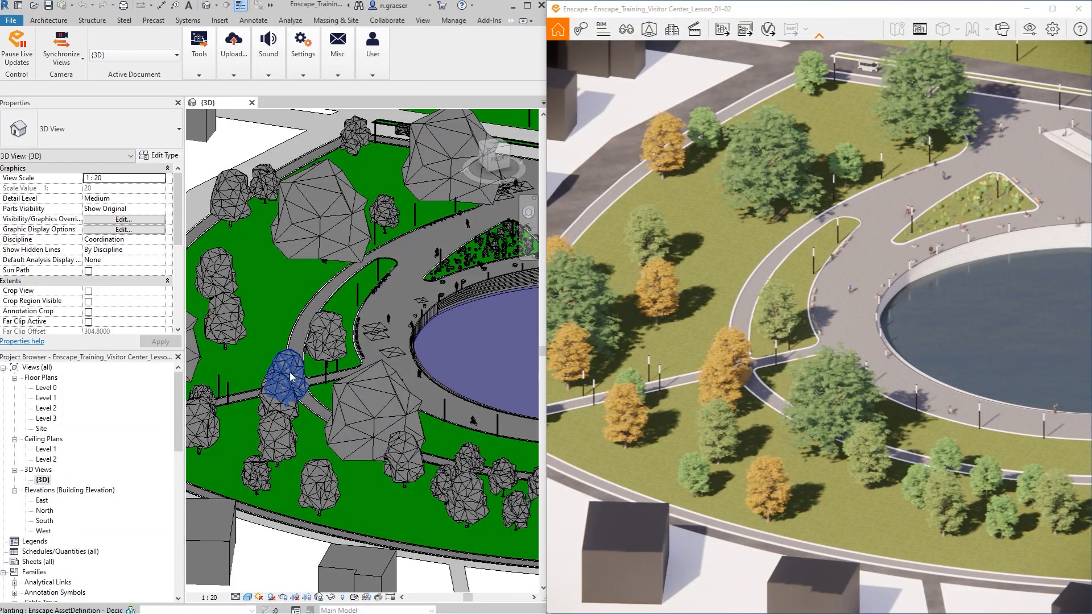
pyautogui.scroll(-2, 265, 379)
pyautogui.scroll(-1, 265, 380)
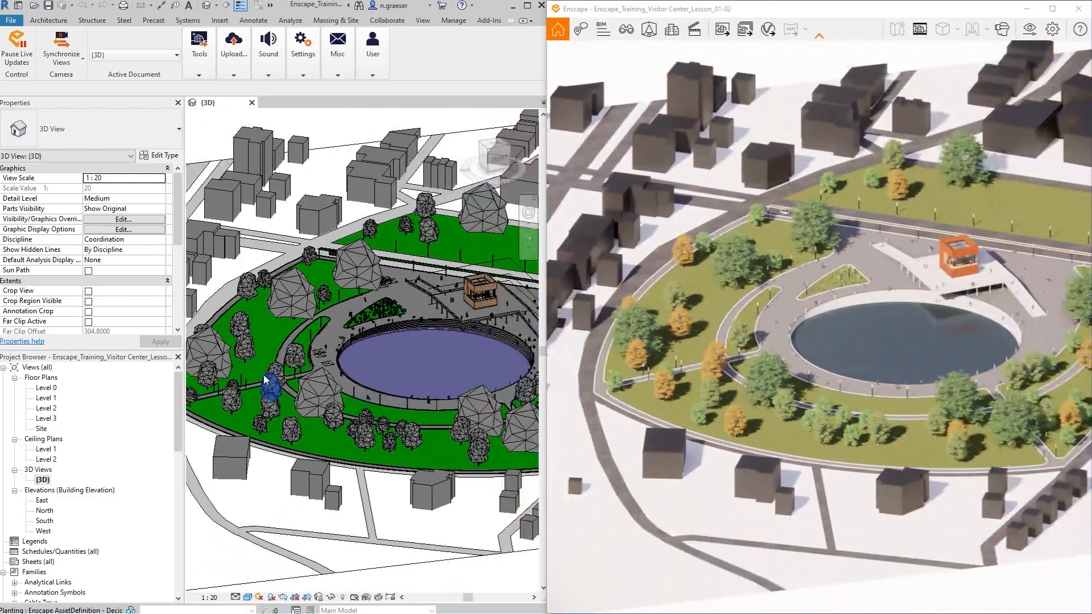
pyautogui.scroll(-2, 266, 379)
pyautogui.scroll(1, 476, 359)
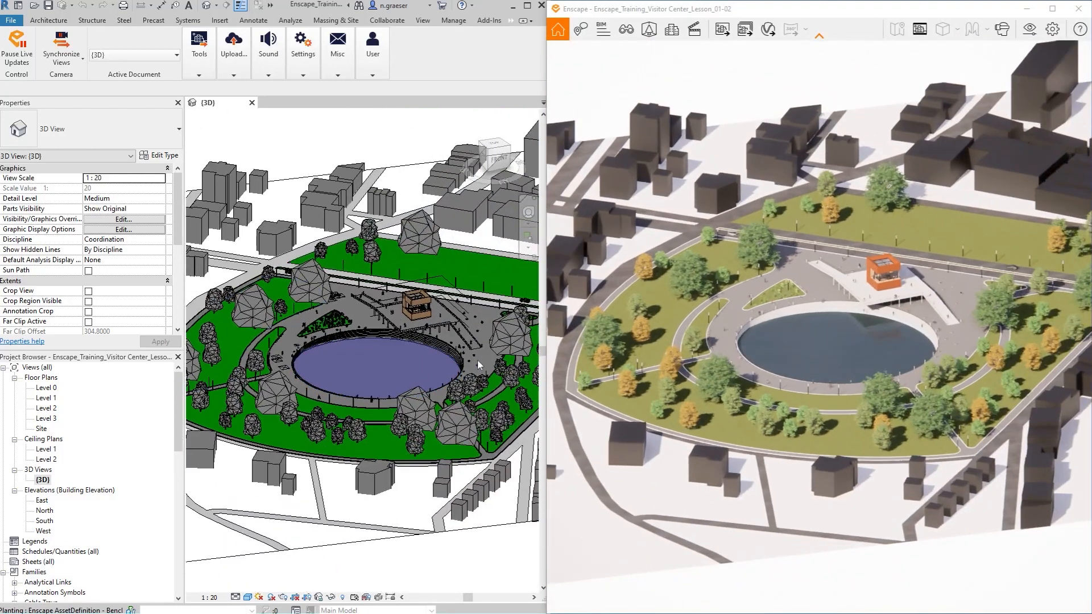
pyautogui.scroll(1, 476, 359)
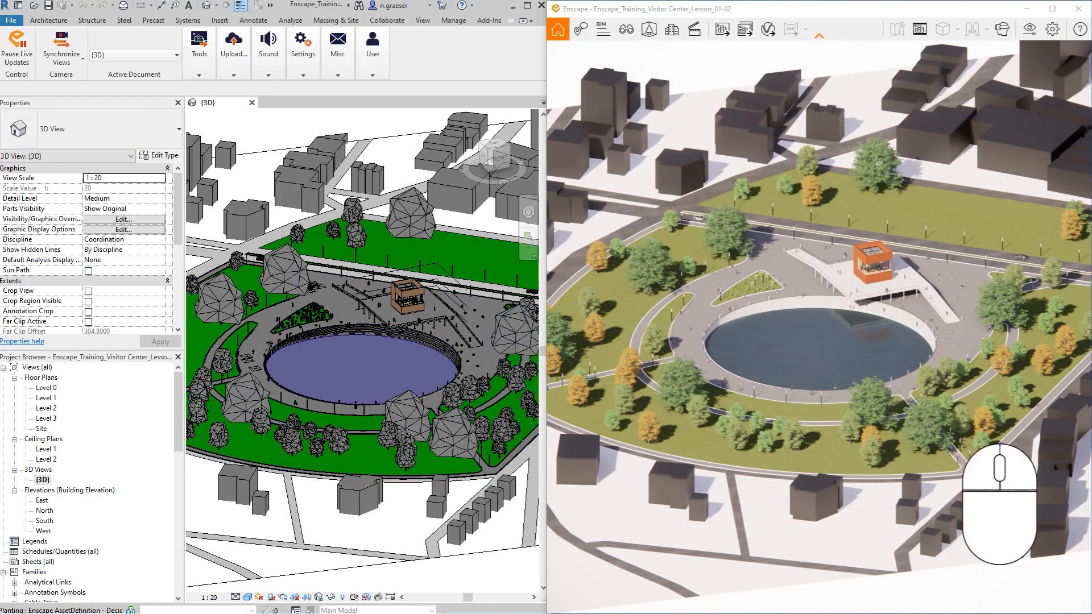
pyautogui.moveTo(819, 327); pyautogui.dragTo(832, 183, button='right')
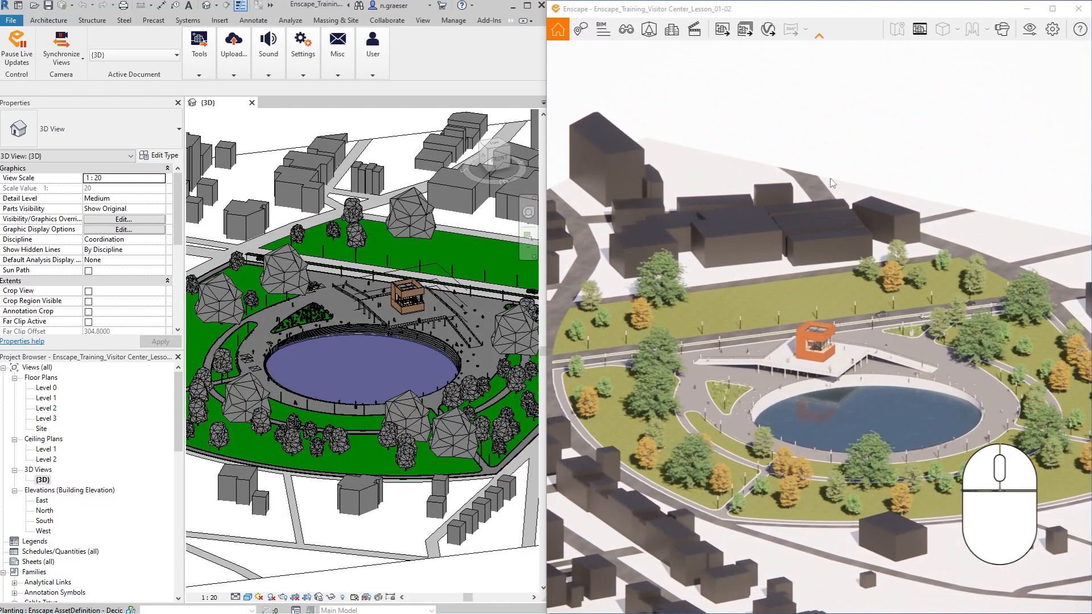
# - Set the Enscape rendering quality to Draft, moving the visual settings dialog off the render to check the moving view
pyautogui.click(1031, 37)
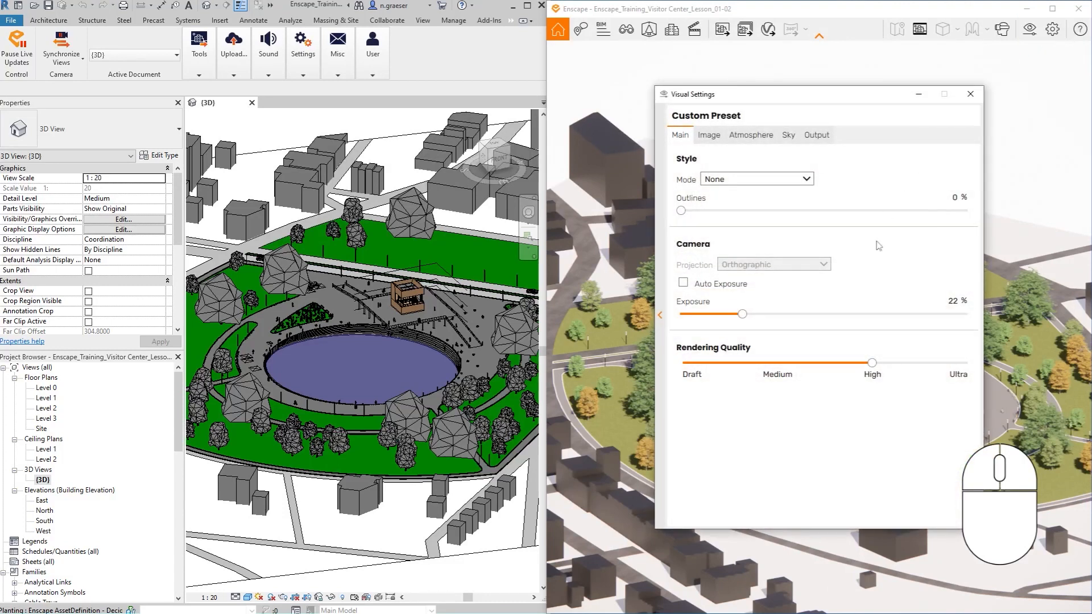
pyautogui.moveTo(870, 365); pyautogui.dragTo(693, 373)
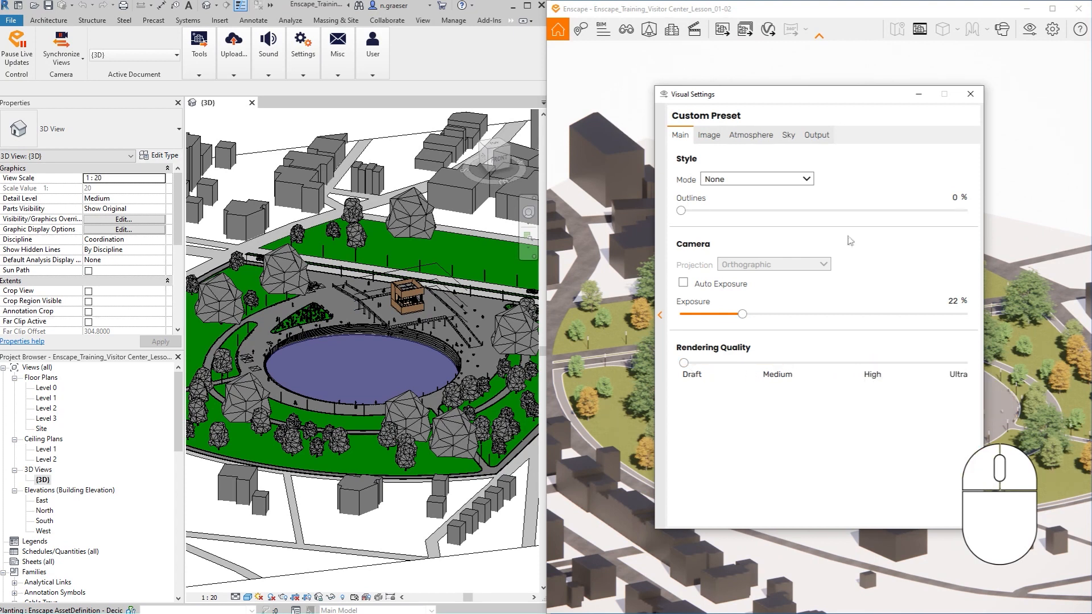
pyautogui.moveTo(885, 98); pyautogui.dragTo(398, 121)
pyautogui.moveTo(827, 346); pyautogui.dragTo(546, 352, button='right')
# - Try the Ultra rendering quality on the moving render, set the quality back to High, and close the visual settings
pyautogui.click(478, 391)
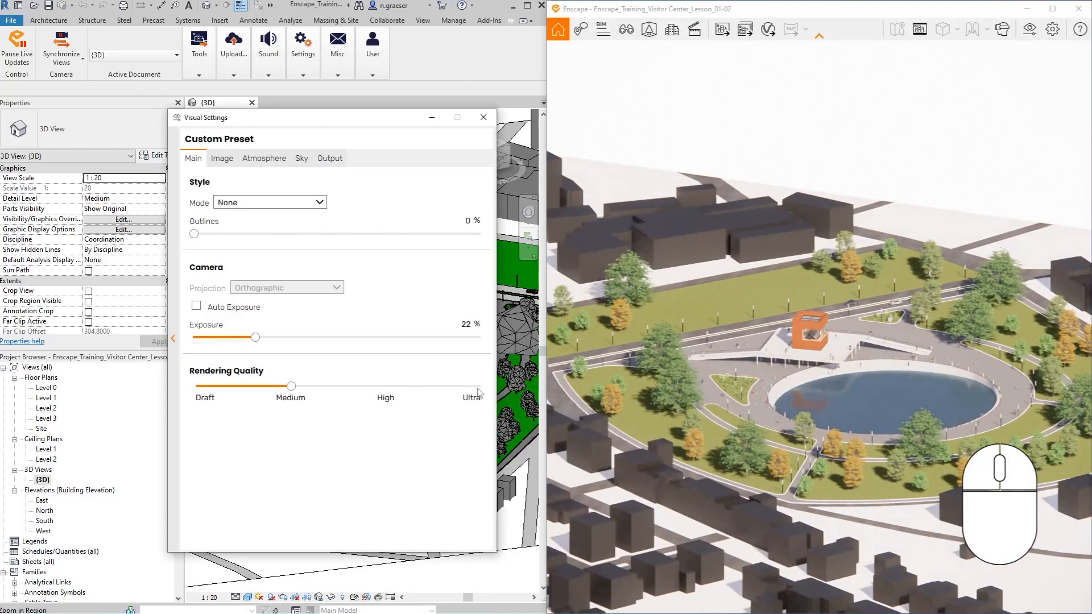
pyautogui.moveTo(828, 353); pyautogui.dragTo(858, 370, button='right')
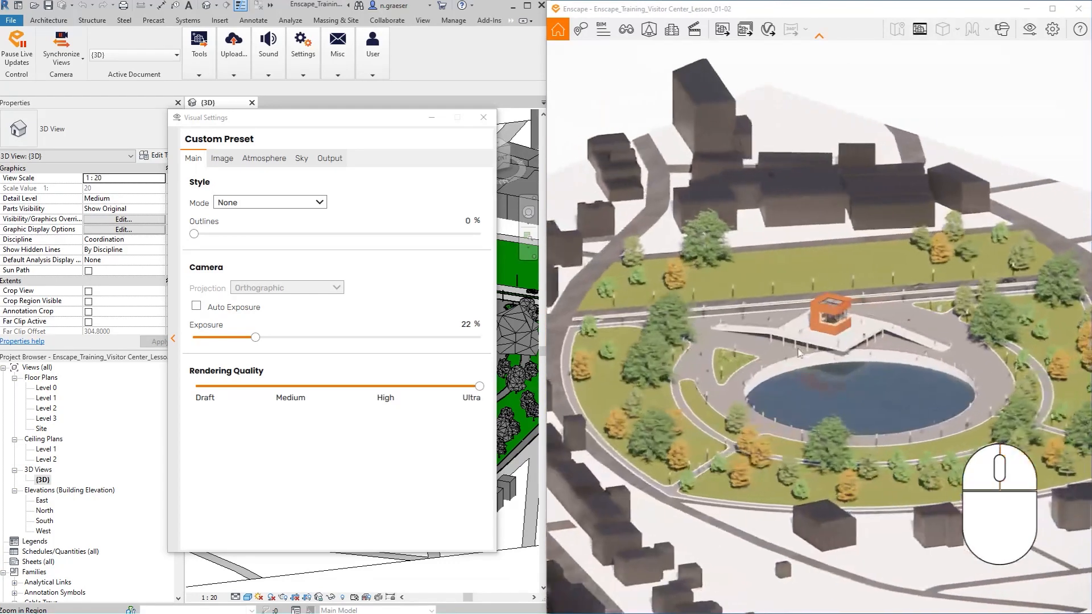
pyautogui.click(386, 388)
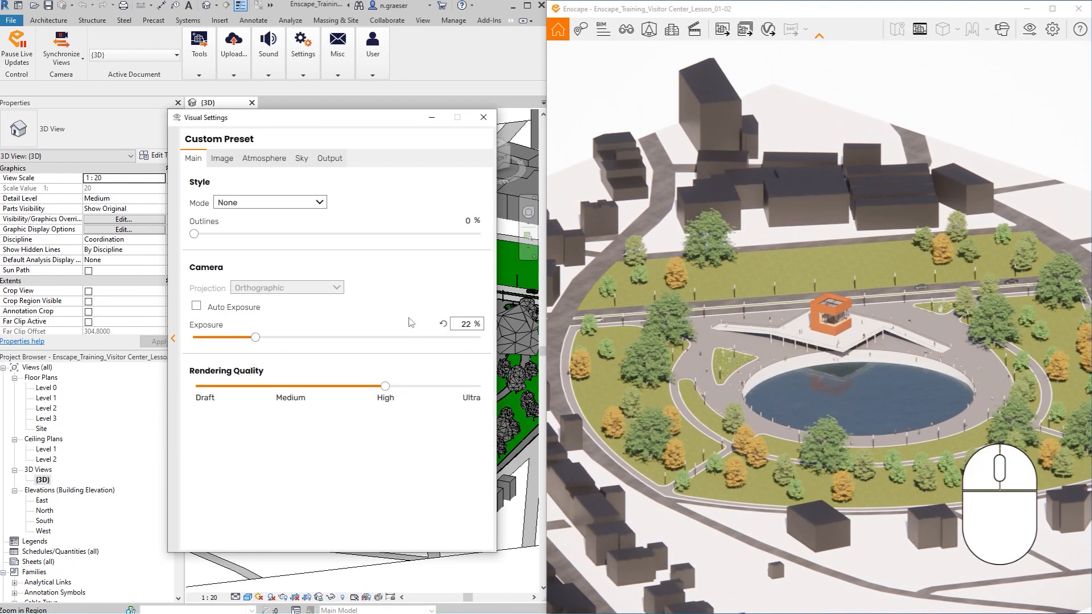
pyautogui.click(484, 119)
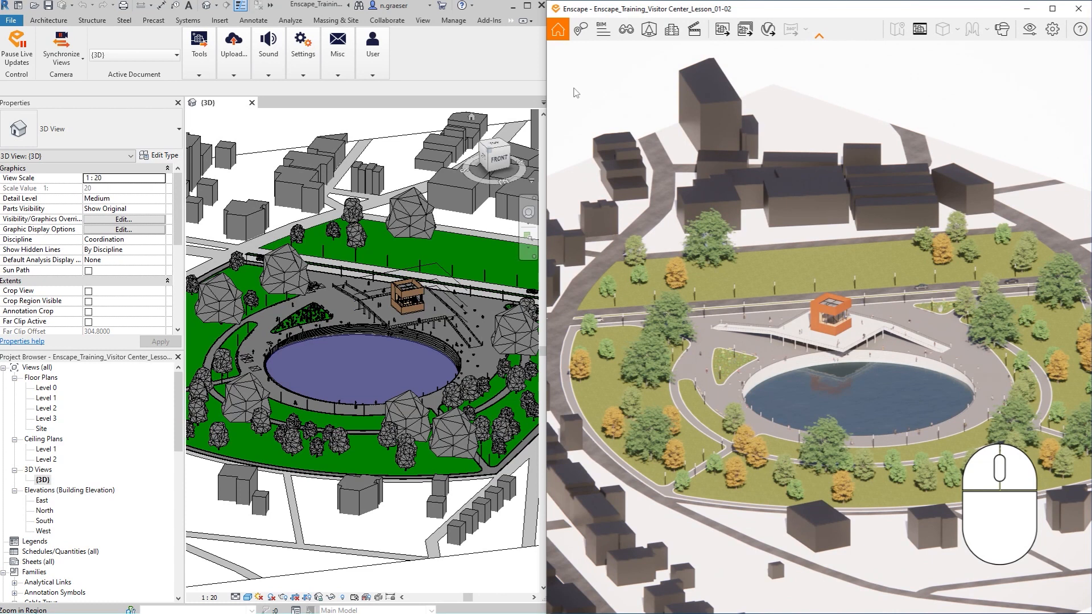
# - Check the Enscape window preference for pinning the Enscape window on top of the host application, and close the window settings
pyautogui.click(1052, 30)
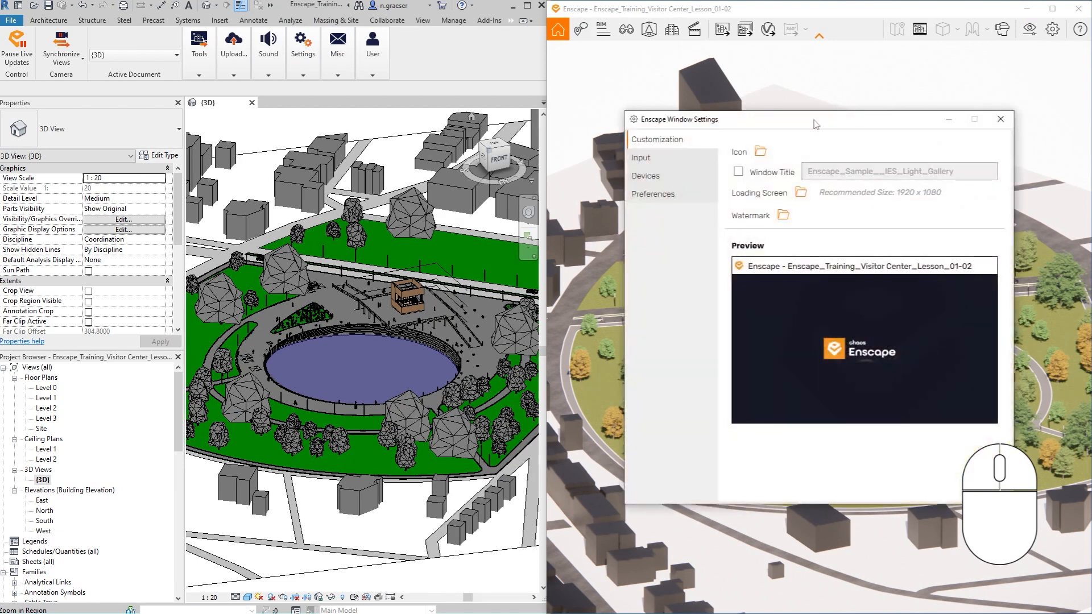
pyautogui.click(654, 194)
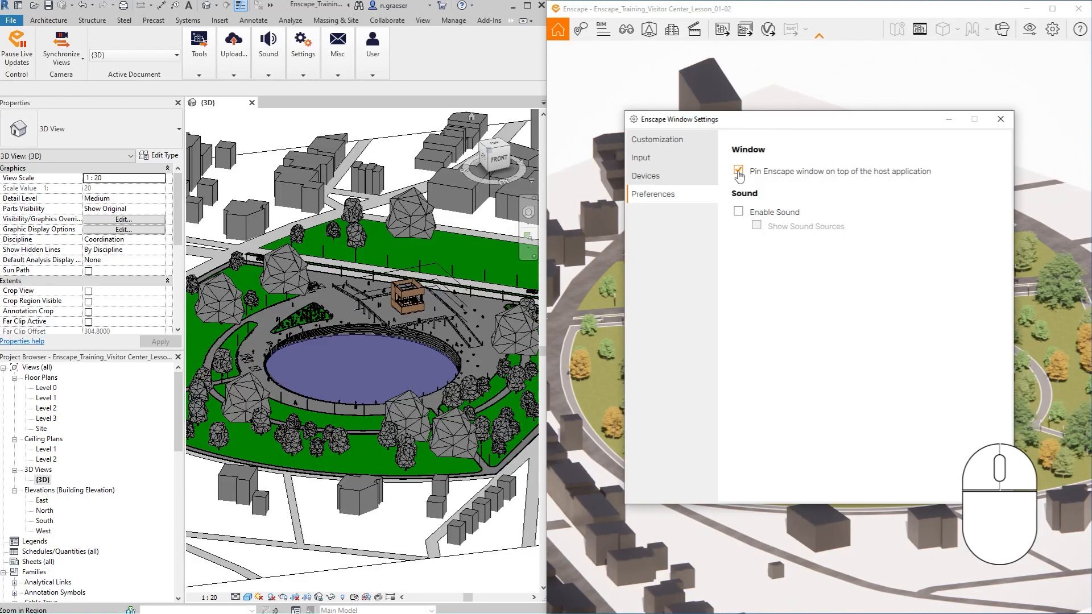
pyautogui.click(999, 120)
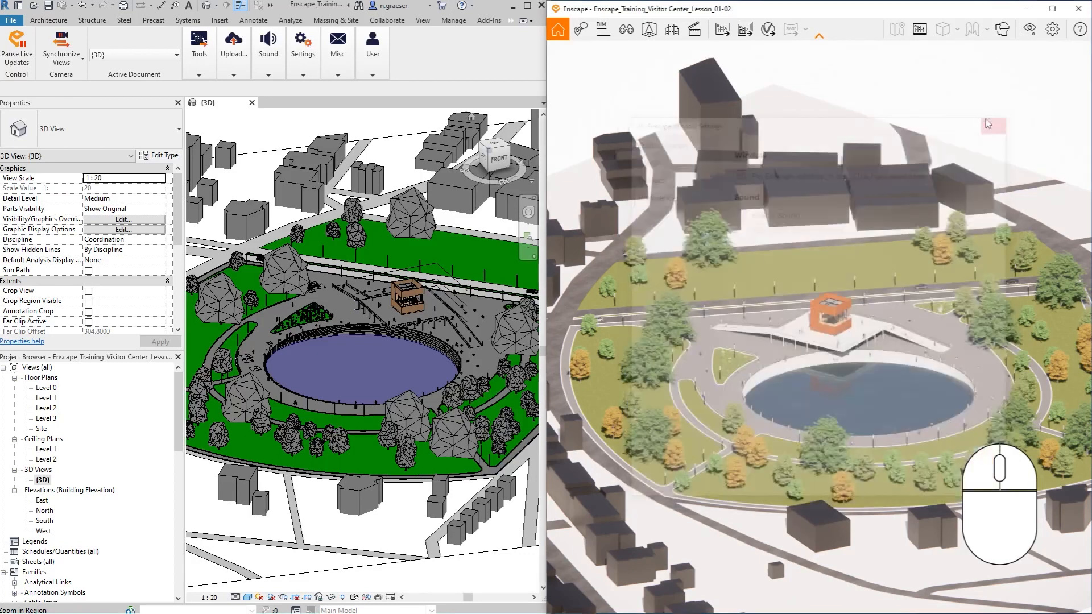
# - Test window pinning by placing Enscape over Revit and navigating the 3D view behind it, and restore the side-by-side window layout
pyautogui.moveTo(705, 13); pyautogui.dragTo(372, 148)
pyautogui.click(399, 122)
pyautogui.scroll(-3, 371, 130)
pyautogui.scroll(4, 375, 135)
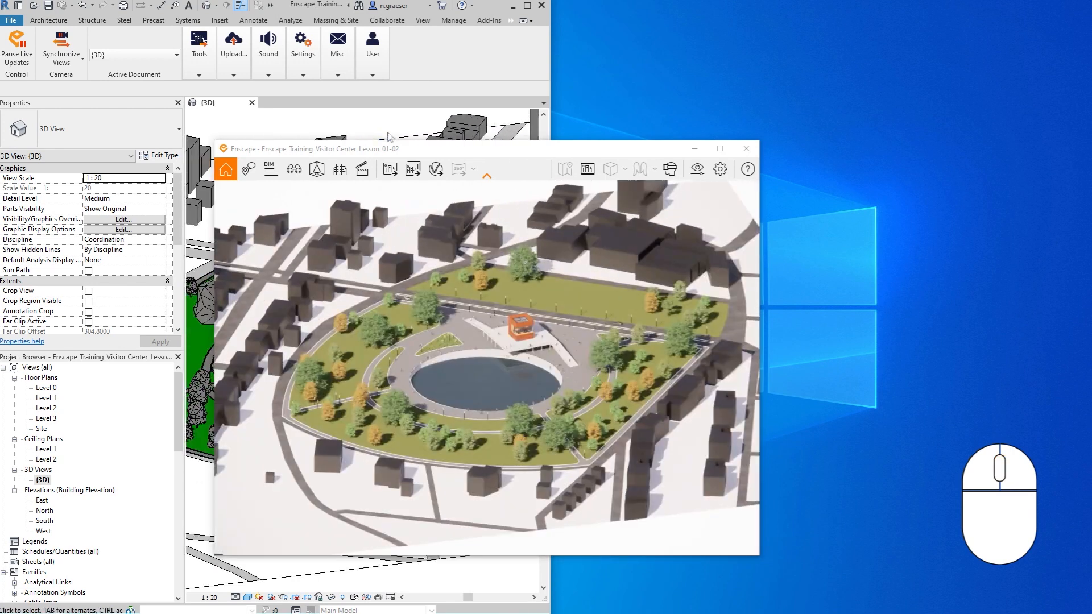
pyautogui.moveTo(428, 149); pyautogui.dragTo(1088, 118)
pyautogui.click(203, 224)
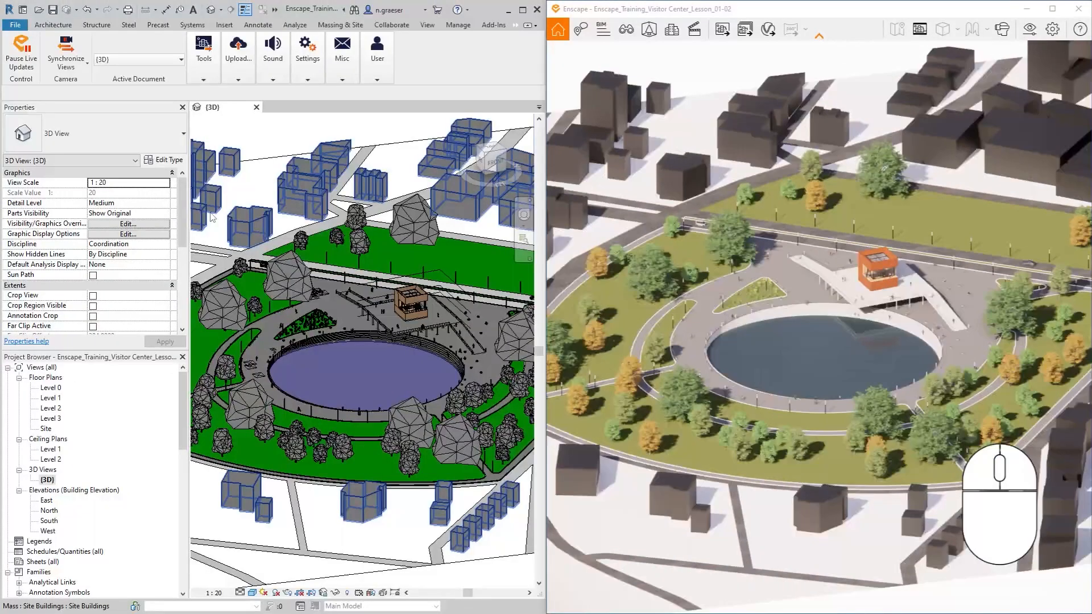
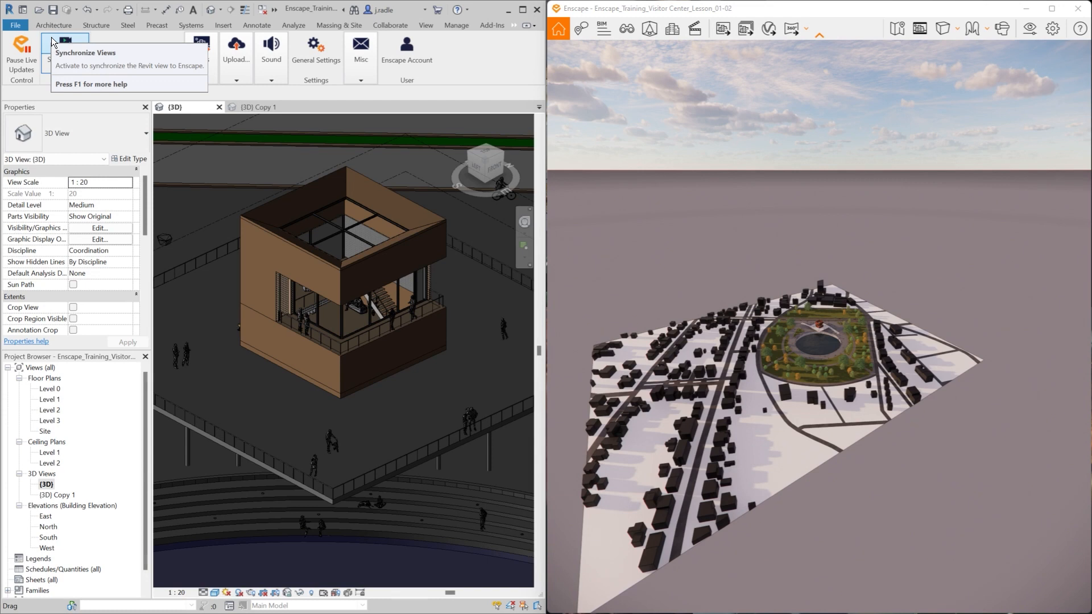
# - Maximize the Enscape window and zoom in from the site overview to the orange visitor center building
pyautogui.click(1048, 14)
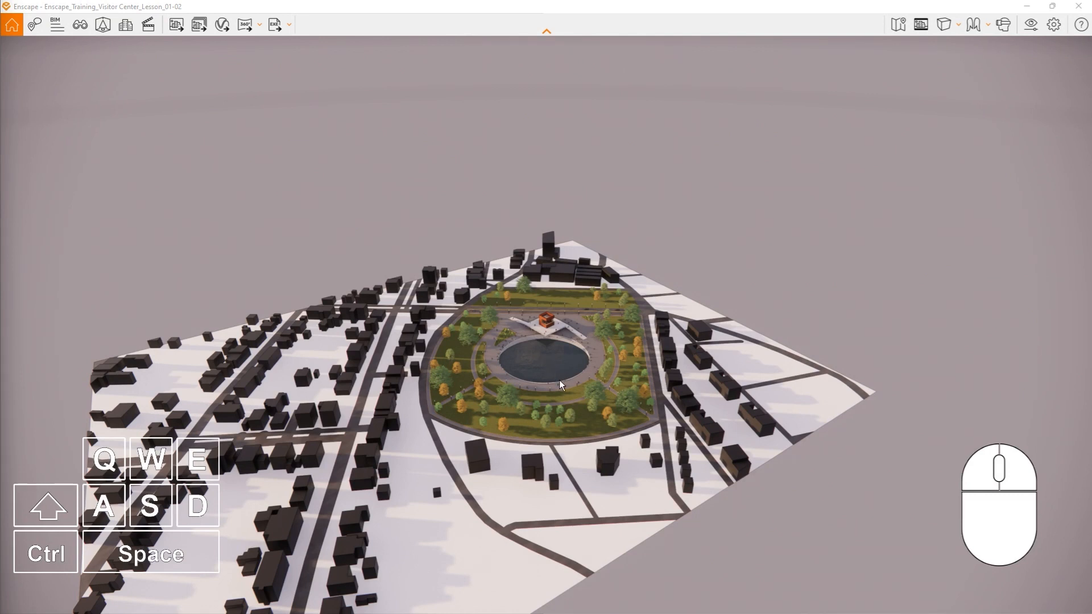
pyautogui.scroll(5, 560, 385)
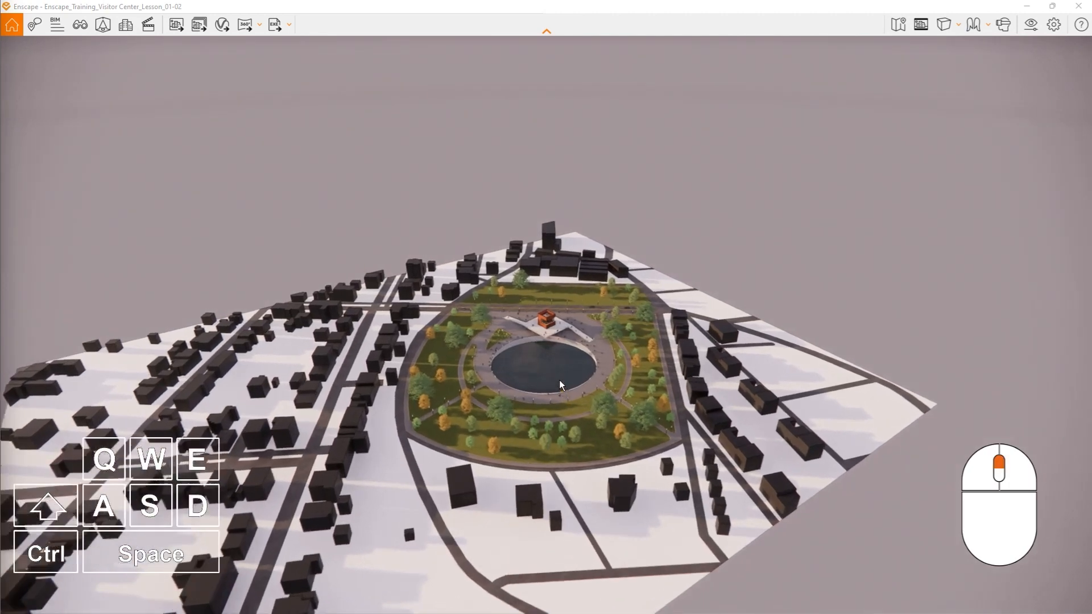
pyautogui.scroll(5, 560, 385)
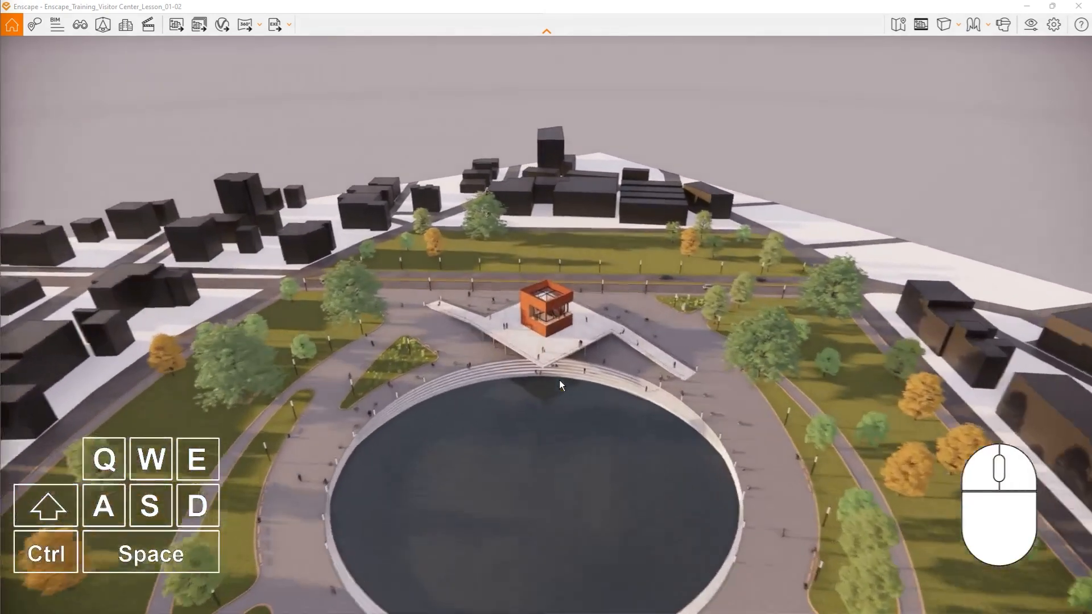
pyautogui.scroll(5, 560, 385)
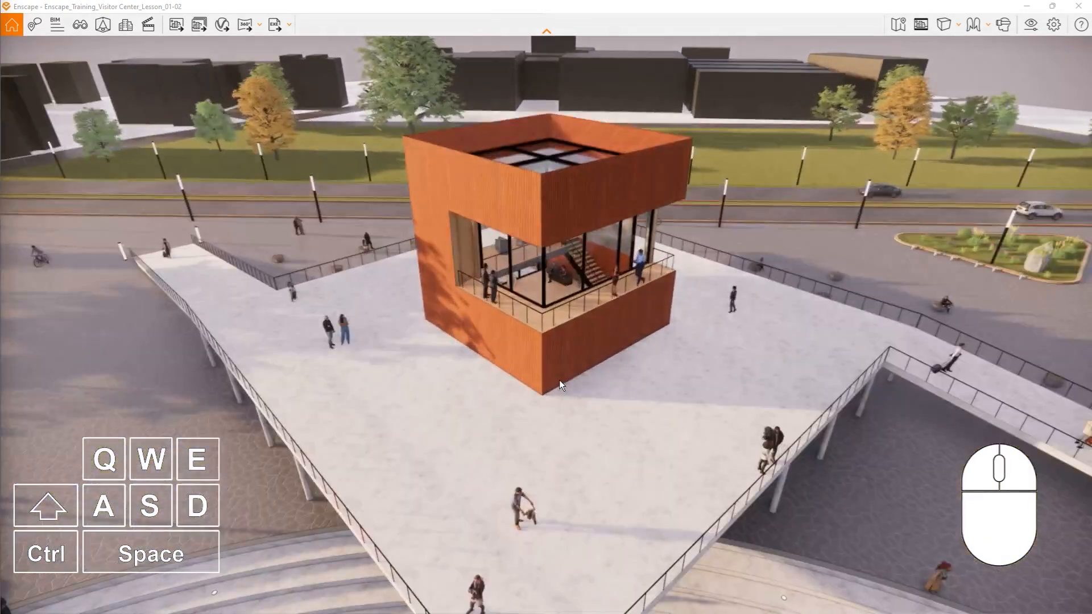
pyautogui.scroll(3, 558, 379)
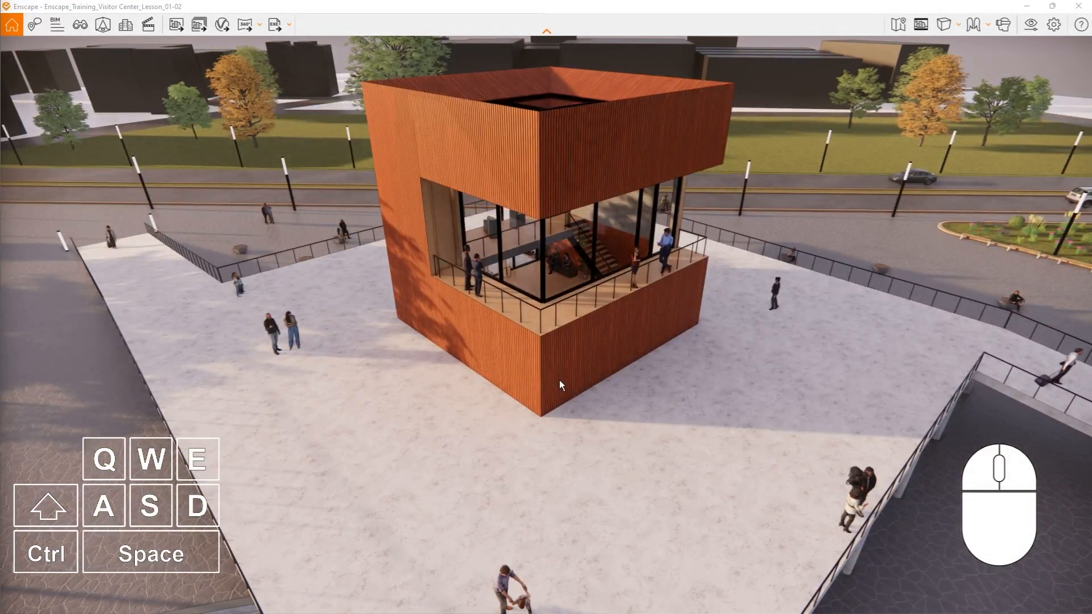
pyautogui.scroll(3, 558, 380)
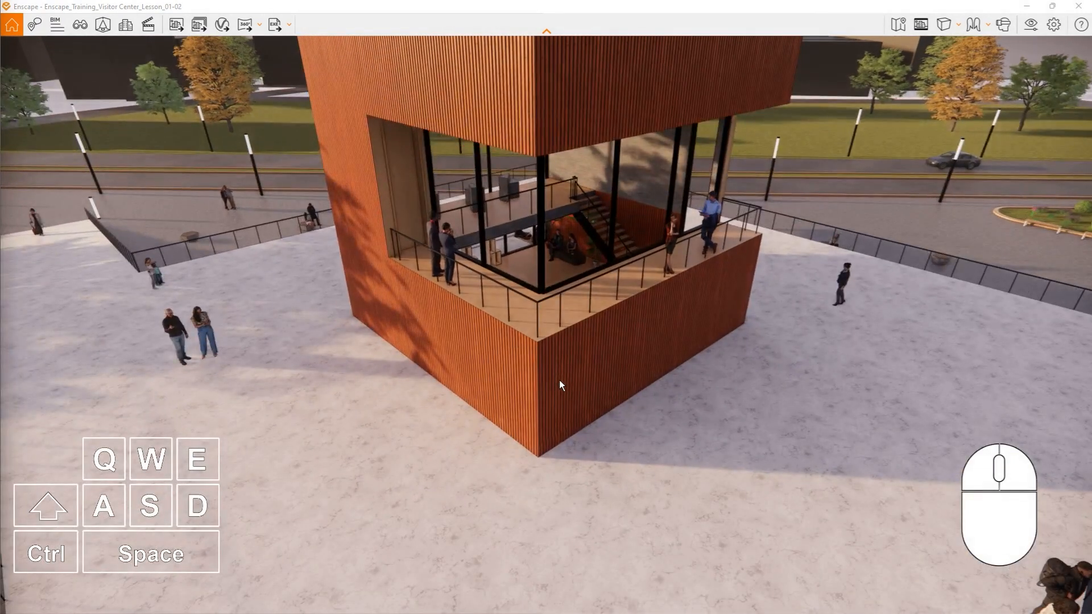
# - Practice zooming in and out on the visitor center, ending with the whole deck and the pond edge in view
pyautogui.scroll(-5, 560, 385)
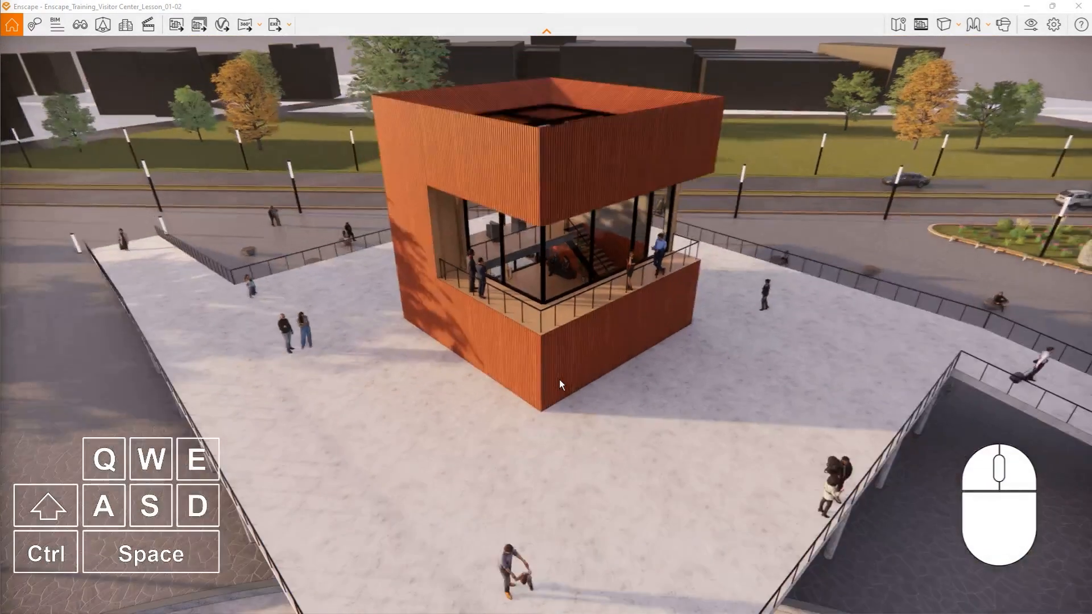
pyautogui.scroll(-3, 558, 379)
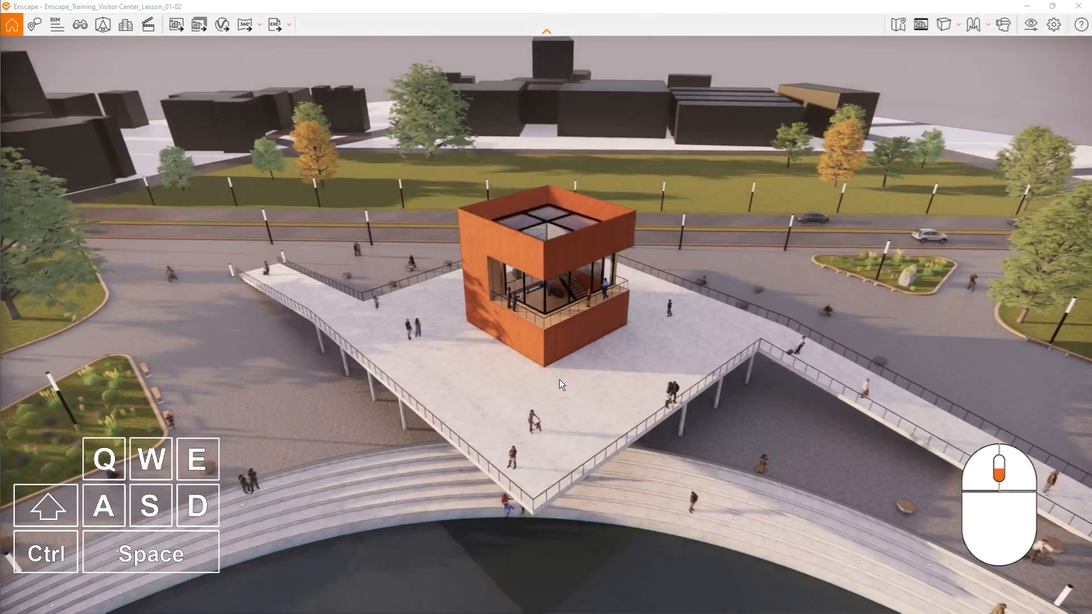
pyautogui.scroll(5, 558, 379)
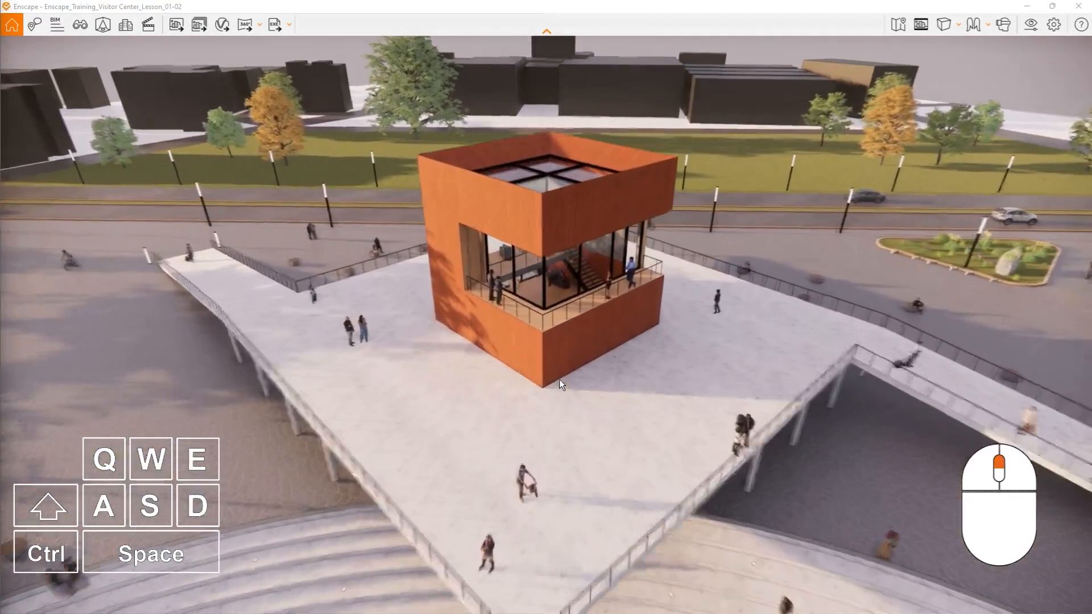
pyautogui.scroll(5, 558, 380)
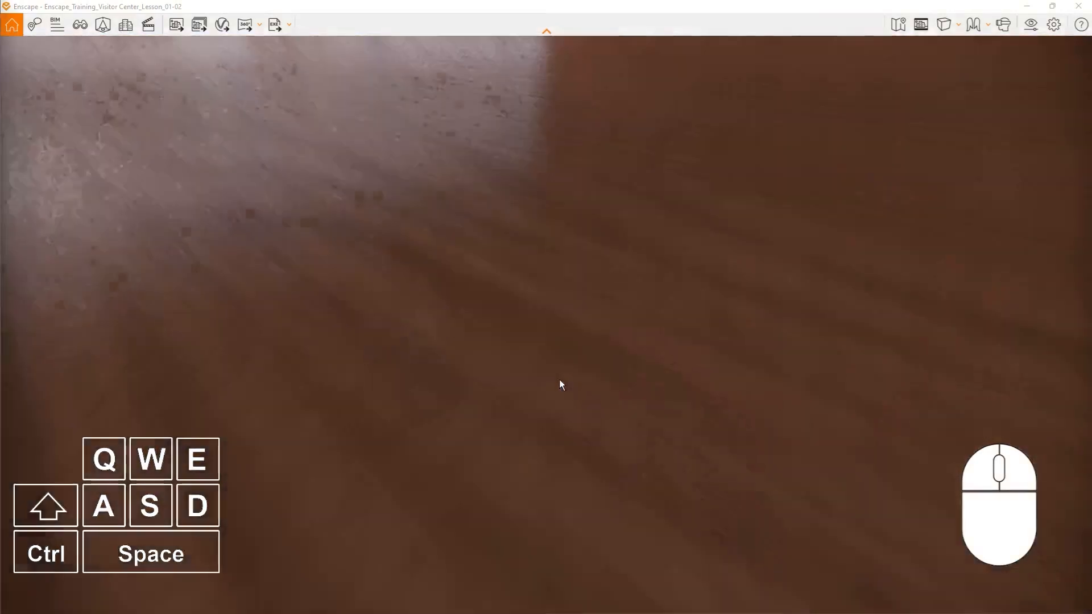
pyautogui.scroll(-5, 560, 382)
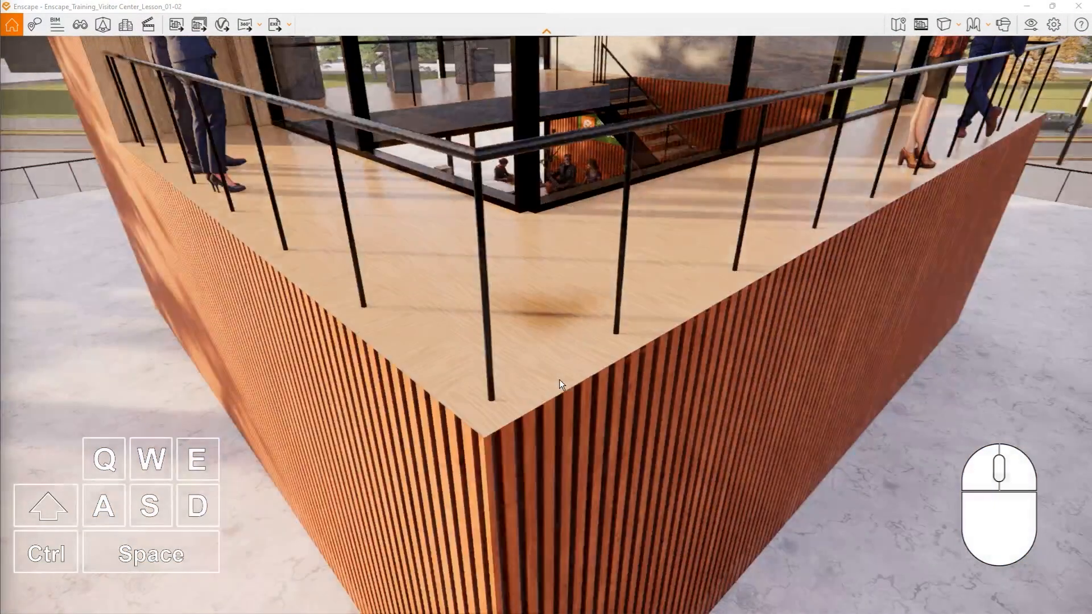
pyautogui.scroll(-3, 559, 385)
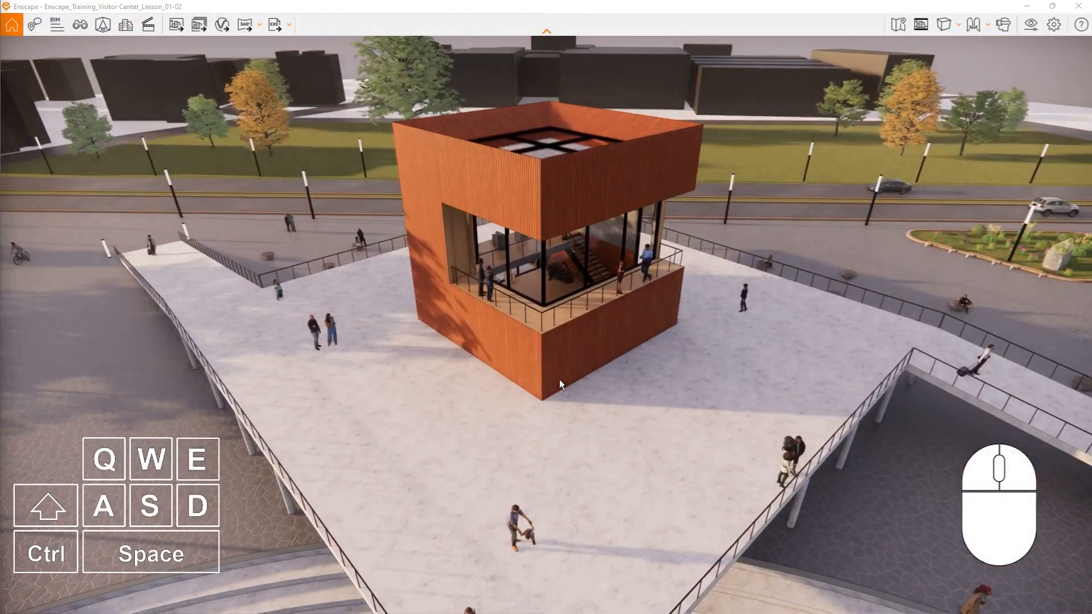
pyautogui.scroll(2, 558, 380)
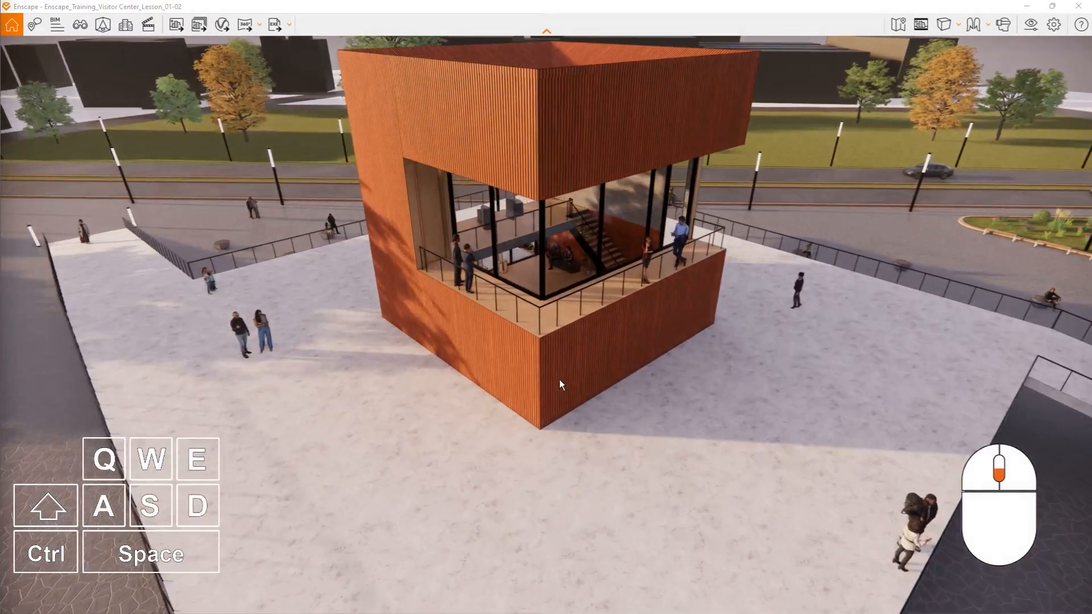
pyautogui.scroll(-5, 558, 380)
pyautogui.scroll(-3, 559, 380)
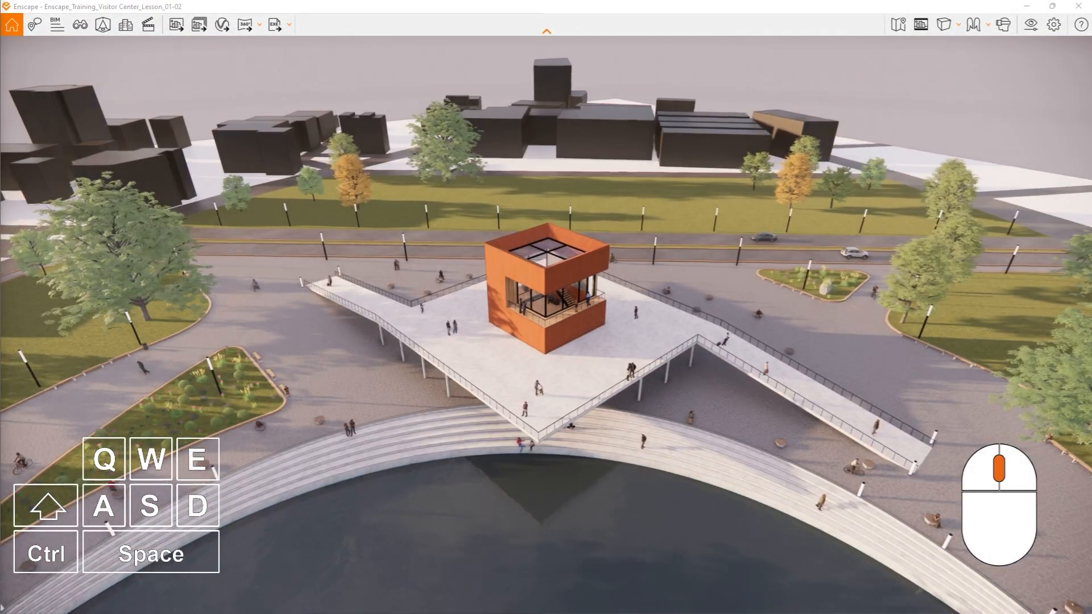
# - Pan the view across the plaza and orbit around the visitor center, viewing it from the road side and from above
pyautogui.moveTo(558, 380); pyautogui.dragTo(530, 366, button='middle')
pyautogui.moveTo(531, 366); pyautogui.dragTo(932, 365)
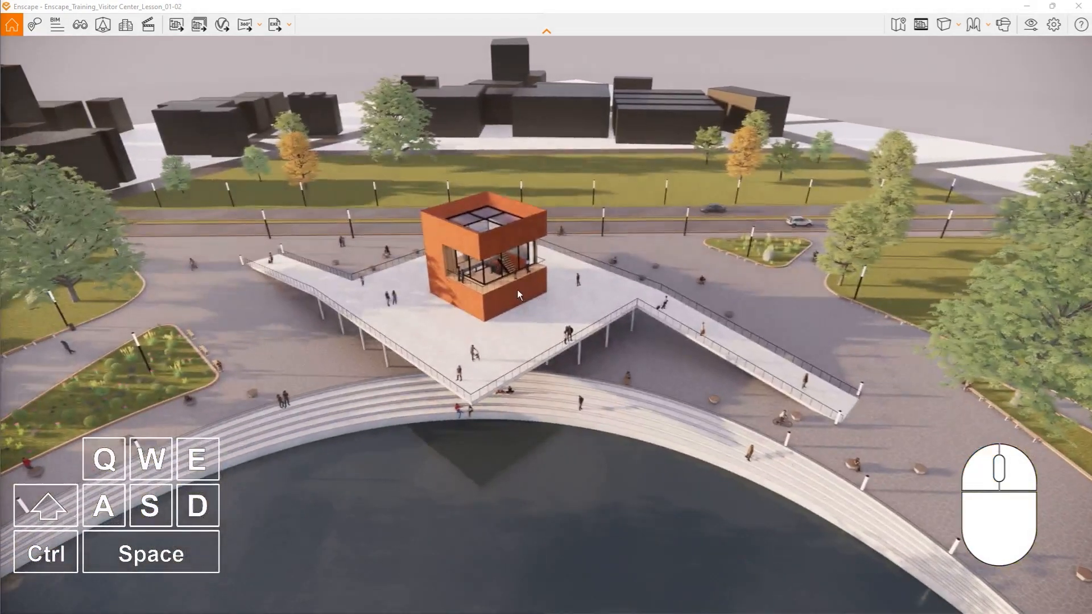
pyautogui.moveTo(516, 234)
pyautogui.mouseDown(button='right')
pyautogui.moveTo(524, 145)
pyautogui.moveTo(56, 143)
pyautogui.moveTo(518, 230)
pyautogui.mouseUp(button='right')
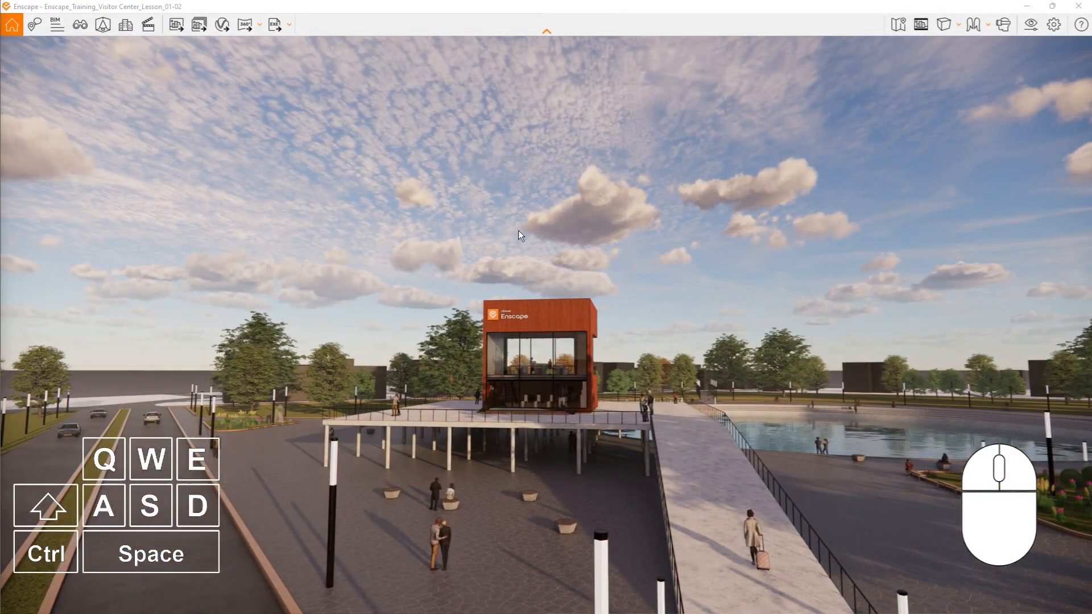
pyautogui.moveTo(672, 303); pyautogui.dragTo(716, 258, button='right')
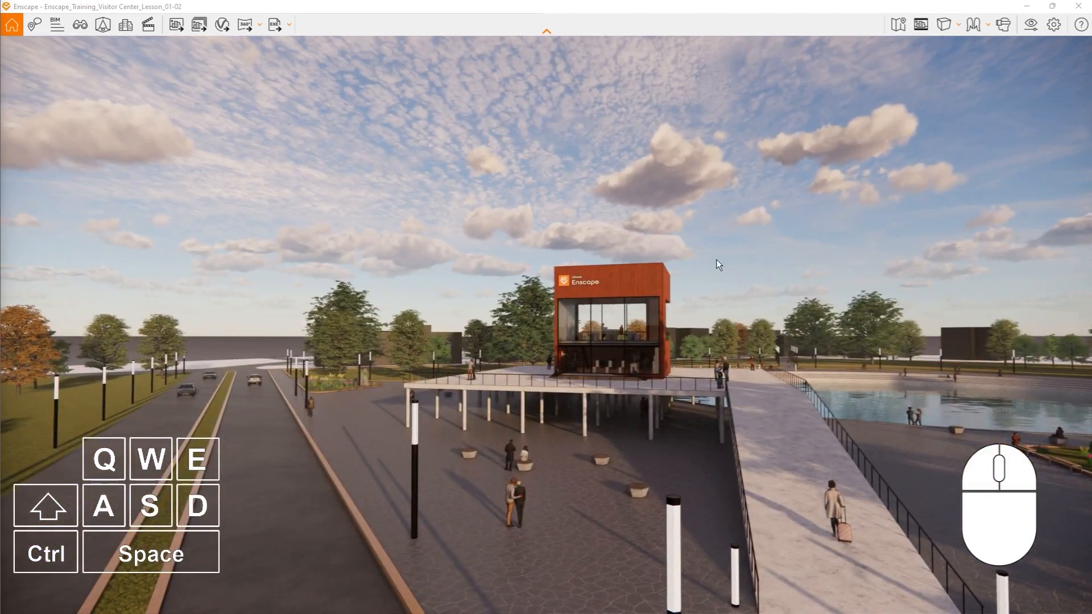
pyautogui.moveTo(808, 323); pyautogui.dragTo(273, 421, button='right')
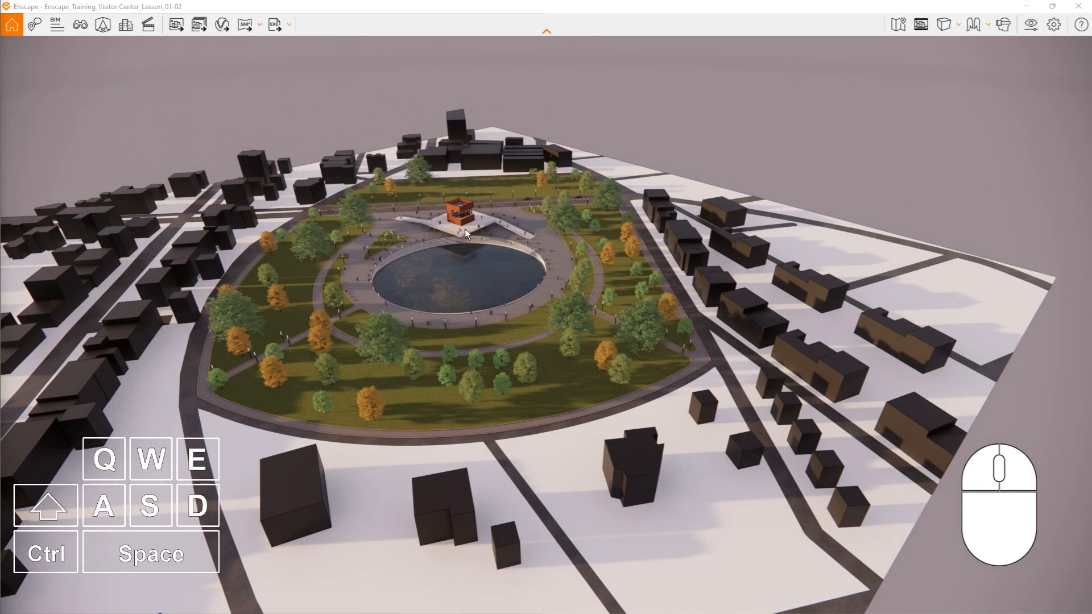
# - Jump from the aerial view to the deck in front of the visitor center and look up and around there
pyautogui.doubleClick(462, 229)
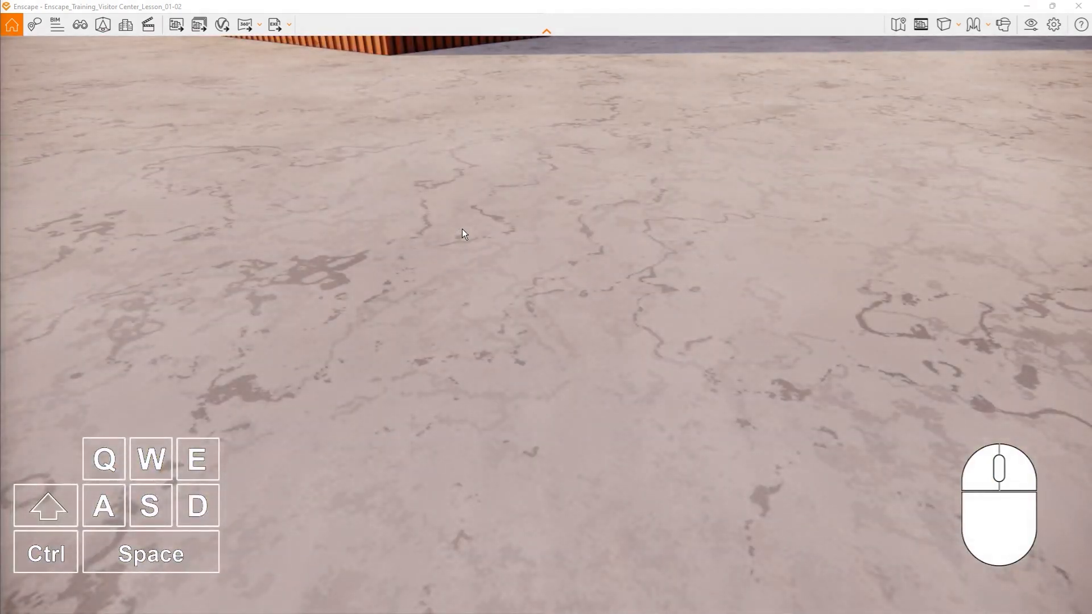
pyautogui.moveTo(461, 228); pyautogui.dragTo(469, 395)
pyautogui.moveTo(454, 241); pyautogui.dragTo(170, 259)
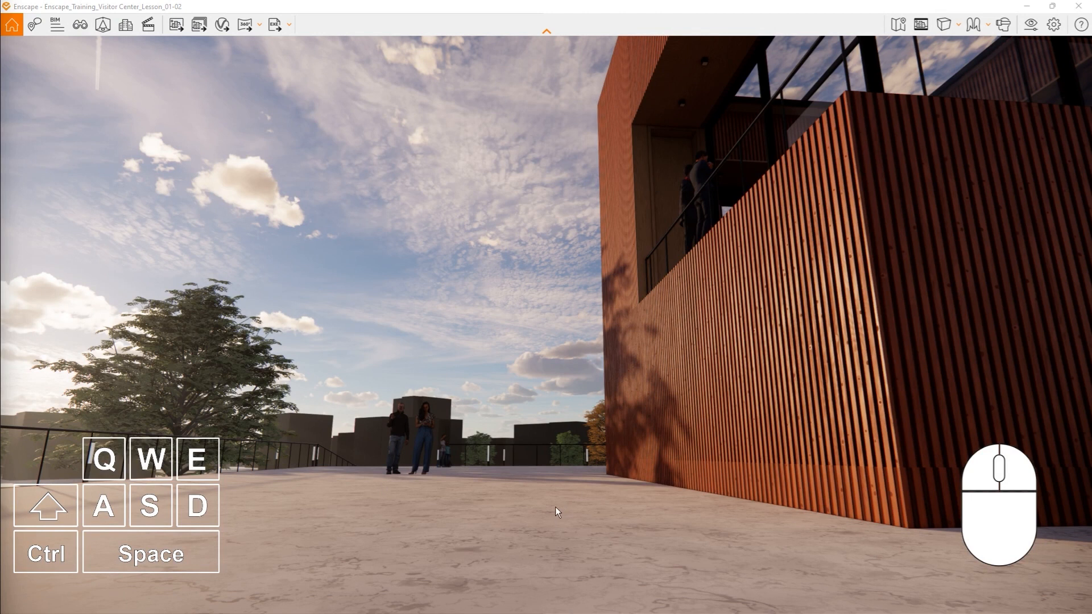
# - Move backward over the pond and forward past the visitor center at the accelerated navigation speed
pyautogui.press('shift')
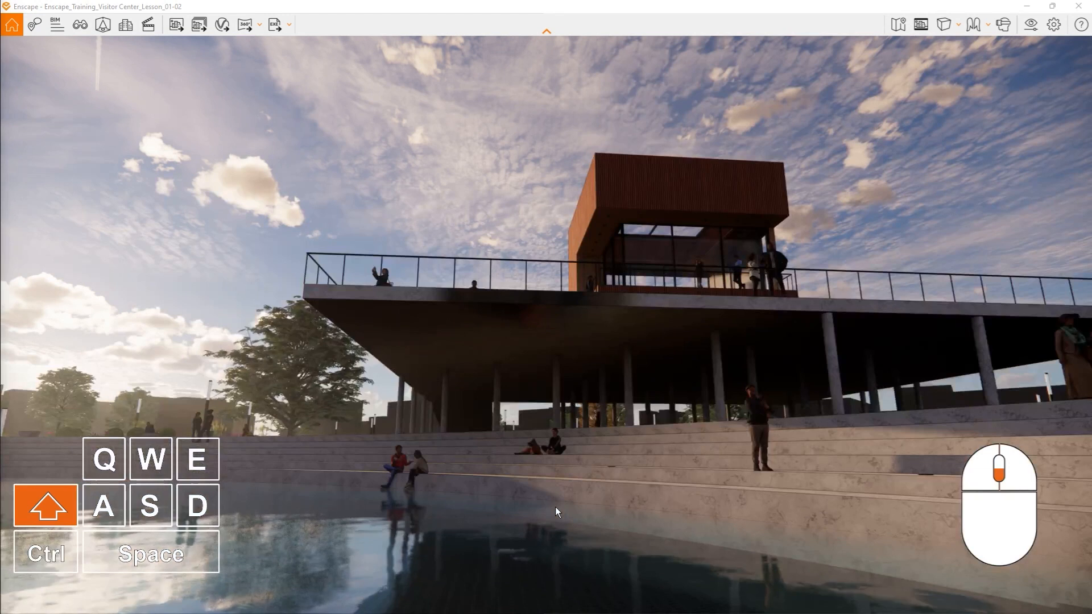
pyautogui.keyDown('shift'); pyautogui.scroll(-1, 555, 507); pyautogui.keyUp('shift')
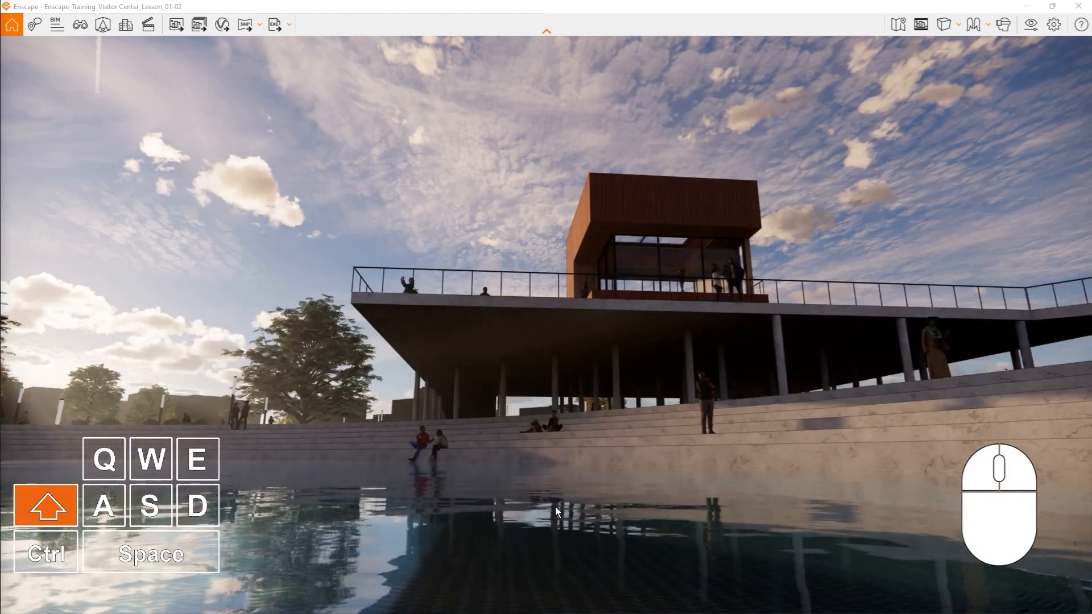
pyautogui.keyDown('shift'); pyautogui.scroll(4, 547, 472); pyautogui.keyUp('shift')
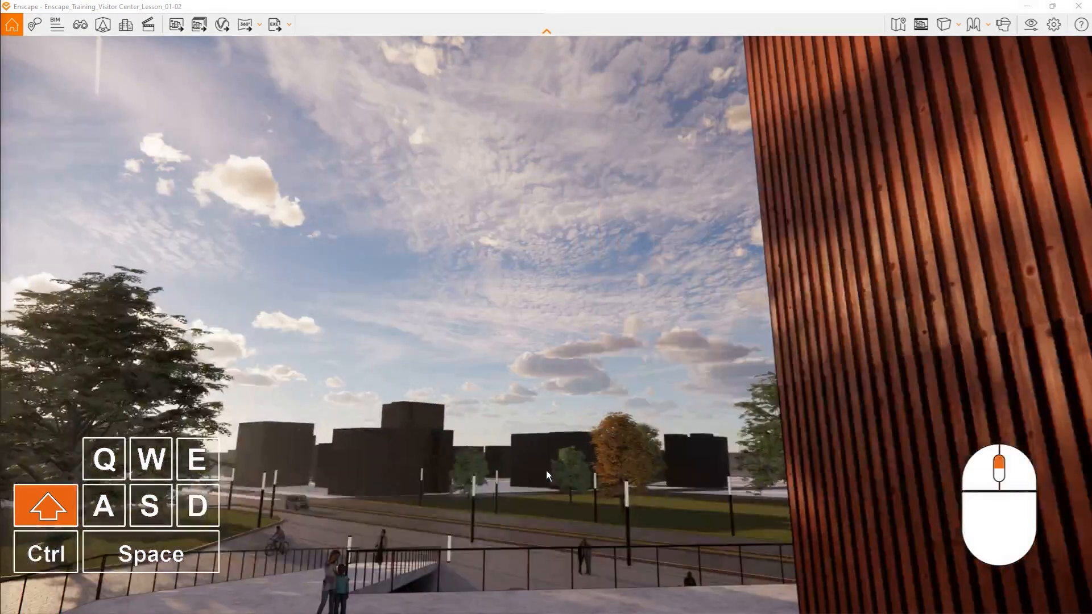
pyautogui.keyDown('shift'); pyautogui.scroll(-4, 546, 472); pyautogui.keyUp('shift')
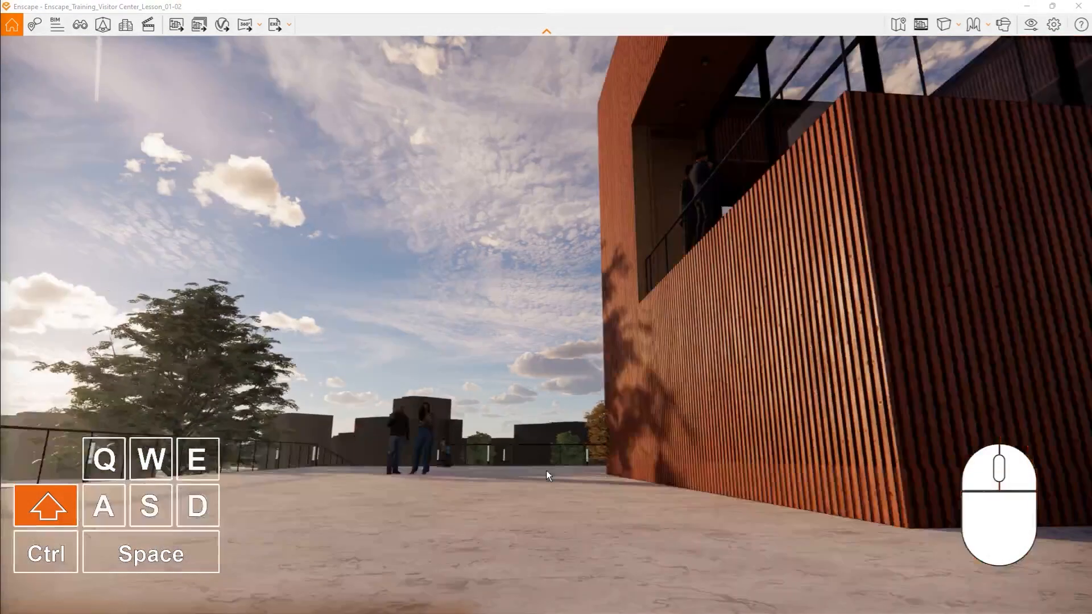
pyautogui.keyDown('shift'); pyautogui.scroll(-2, 546, 470); pyautogui.keyUp('shift')
# - Tilt the view and travel at the fastest navigation speed out to a site overview and back to the visitor center
pyautogui.moveTo(595, 456); pyautogui.dragTo(673, 380, button='right')
pyautogui.keyDown('ctrl'); pyautogui.scroll(-5, 673, 379); pyautogui.keyUp('ctrl')
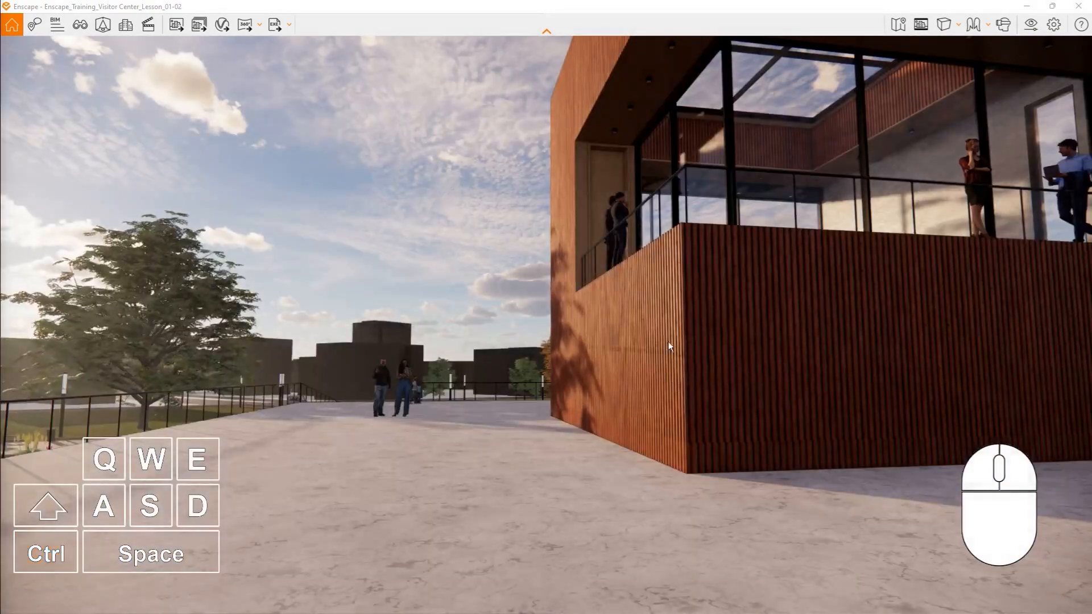
pyautogui.scroll(-3, 667, 341)
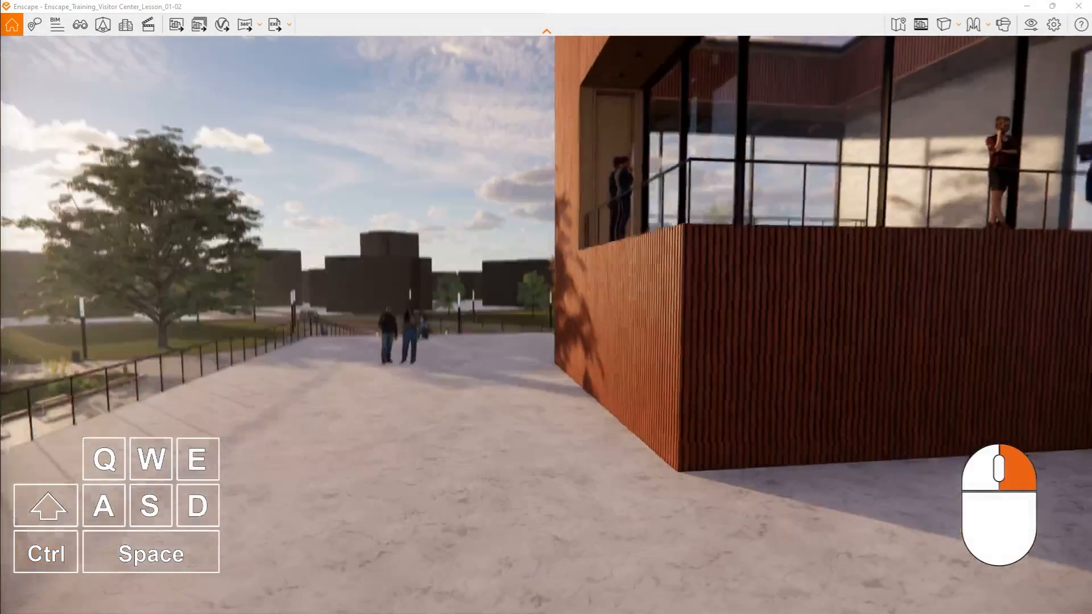
pyautogui.keyDown('ctrl'); pyautogui.scroll(-6, 666, 319); pyautogui.keyUp('ctrl')
pyautogui.keyDown('ctrl'); pyautogui.scroll(8, 570, 325); pyautogui.keyUp('ctrl')
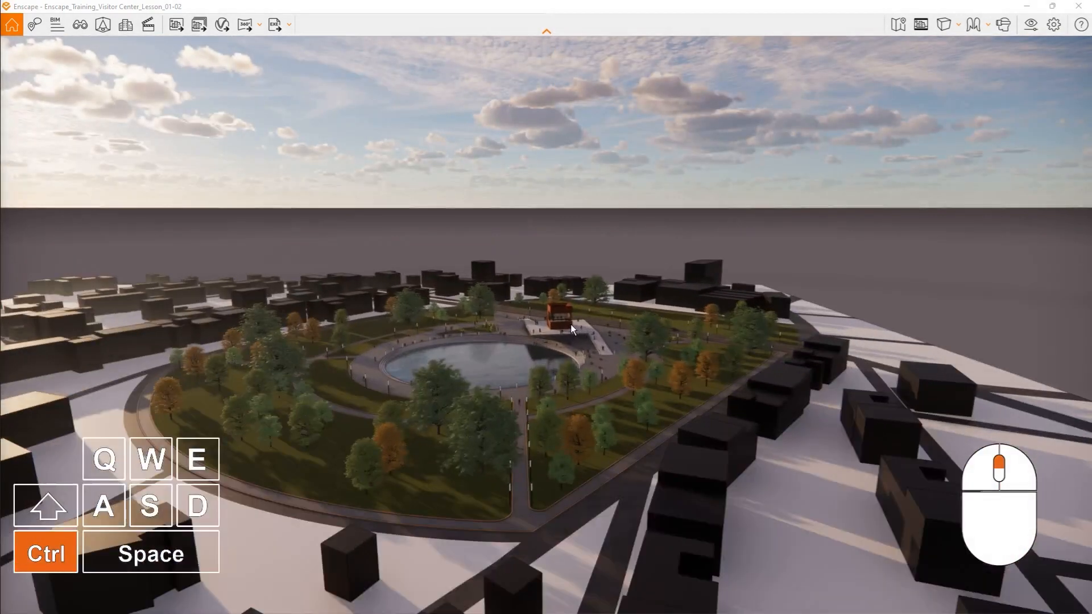
pyautogui.keyDown('ctrl'); pyautogui.scroll(4, 569, 326); pyautogui.keyUp('ctrl')
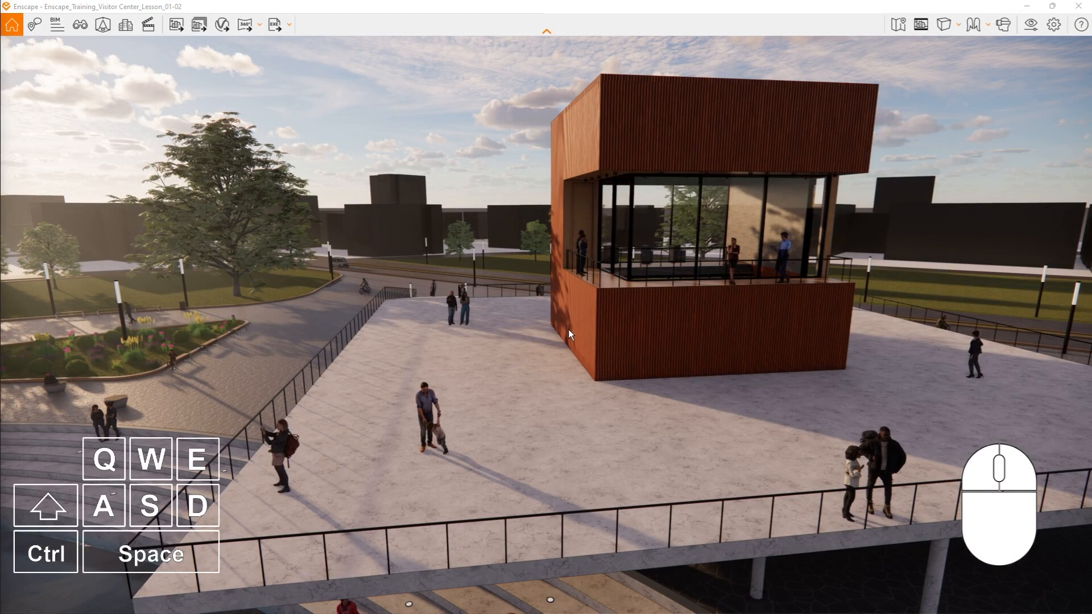
pyautogui.press('ctrl')
# - Move forward, backward, left and right along the ramp leading to the visitor center's glazed entrance side
pyautogui.moveTo(568, 330)
pyautogui.mouseDown(button='right')
pyautogui.moveTo(1080, 306)
pyautogui.moveTo(568, 329)
pyautogui.mouseUp(button='right')
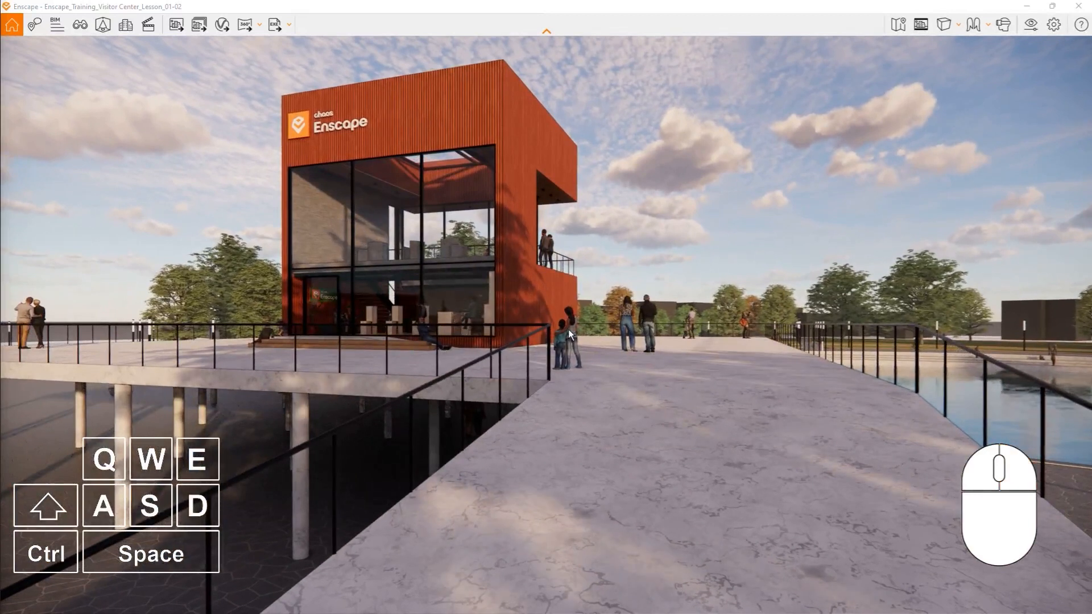
pyautogui.press('w')
pyautogui.click(568, 329)
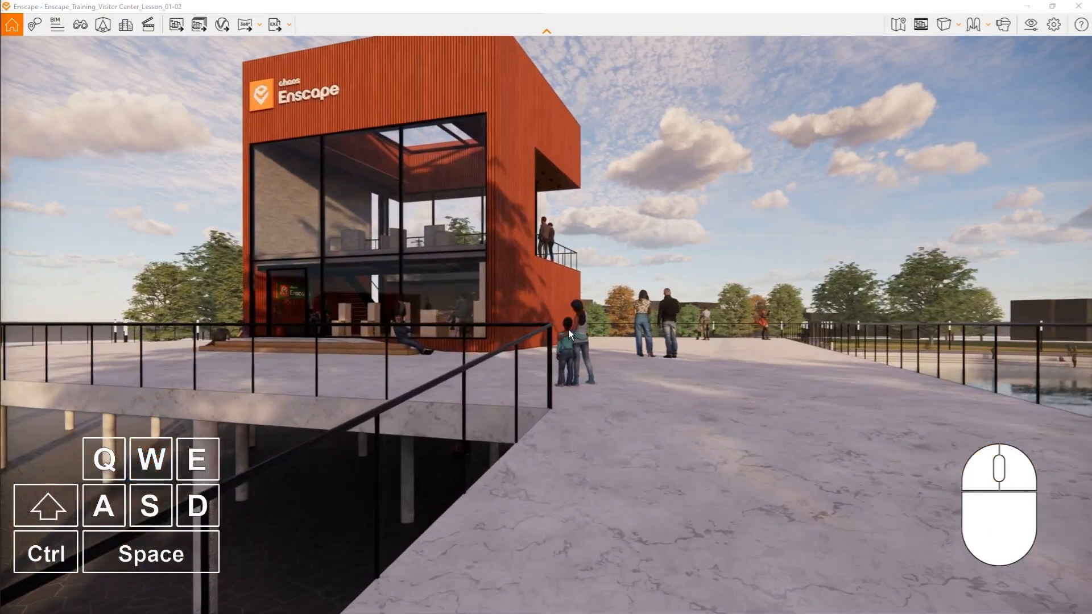
pyautogui.press('s')
pyautogui.press('a')
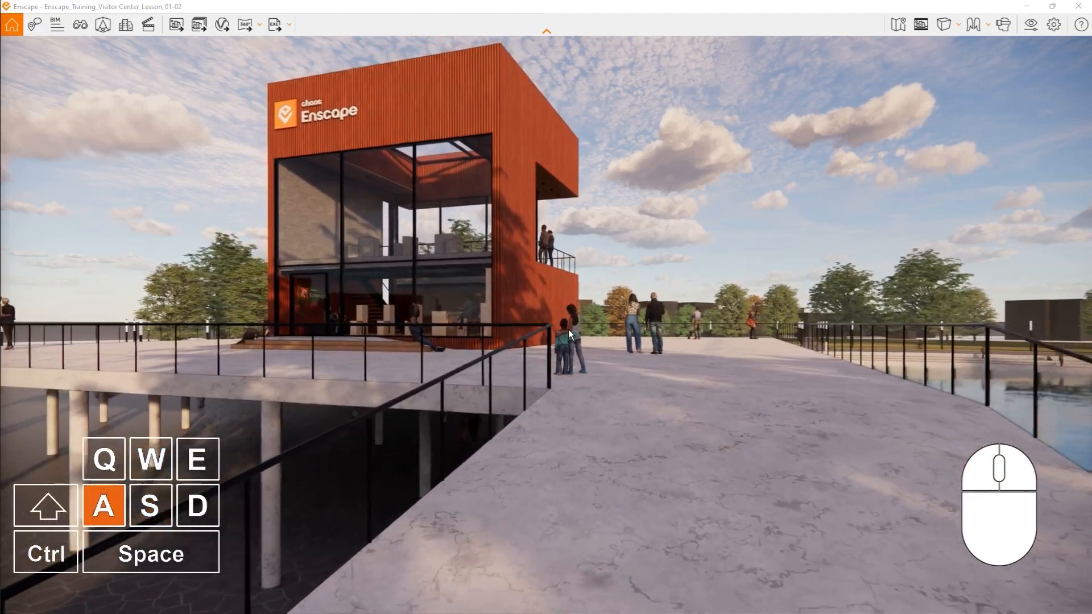
pyautogui.press('d')
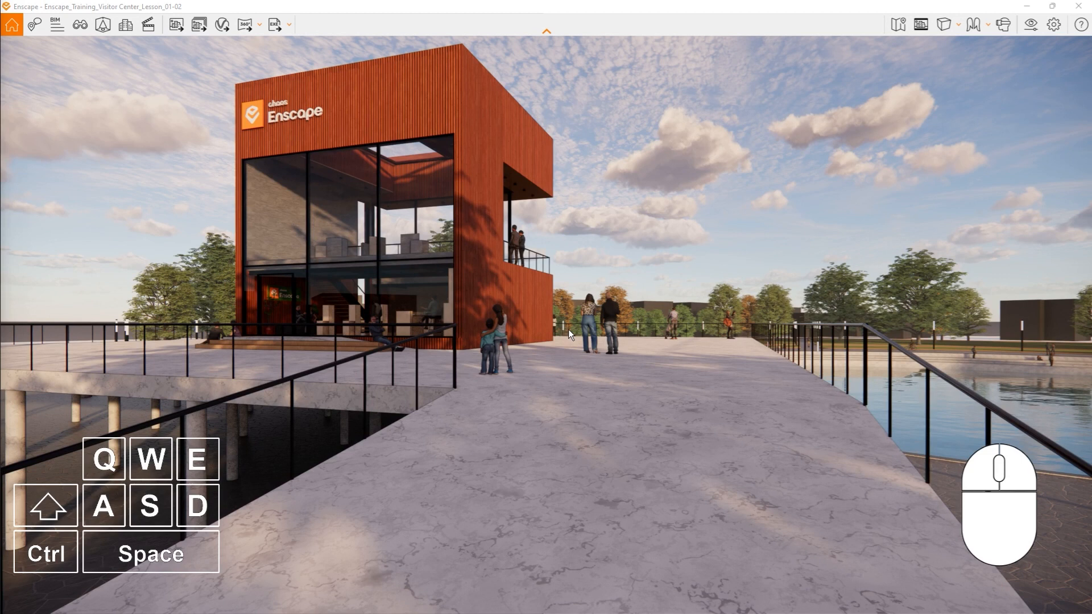
# - Walk forward while steering the view around the visitor center to its entrance steps, and lower the camera beneath the deck
pyautogui.press('w')
pyautogui.moveTo(568, 329); pyautogui.dragTo(506, 306)
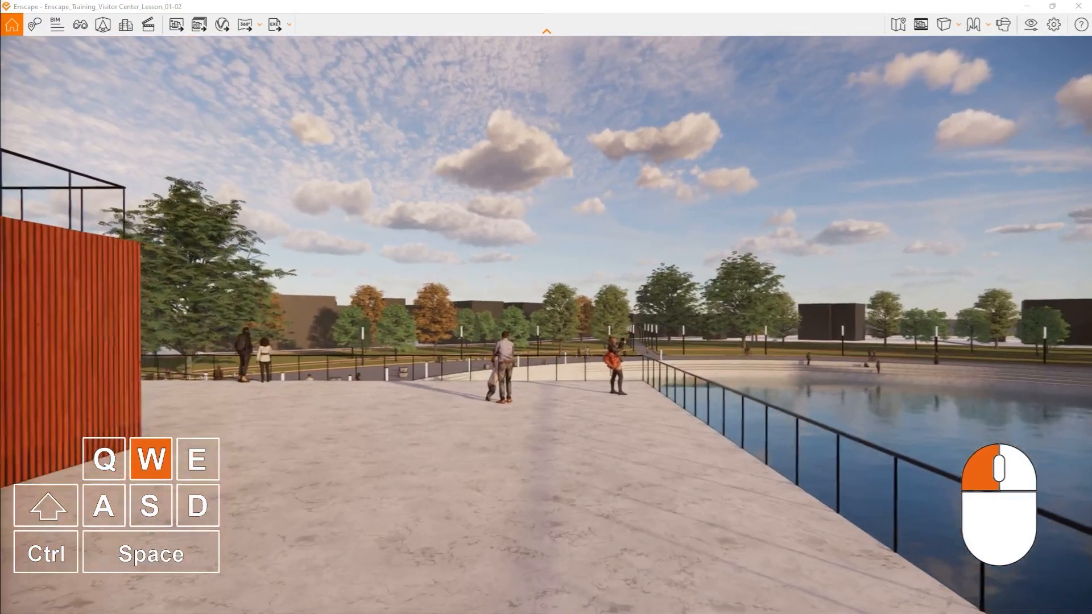
pyautogui.moveTo(507, 306); pyautogui.dragTo(507, 308)
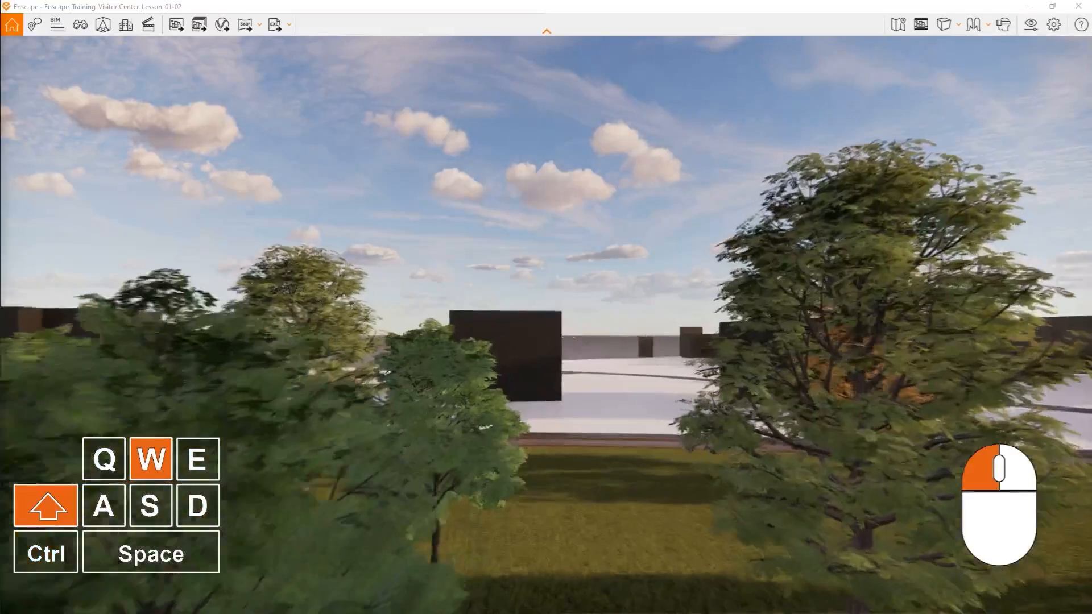
pyautogui.keyDown('shift'); pyautogui.moveTo(572, 327); pyautogui.dragTo(560, 328); pyautogui.keyUp('shift')
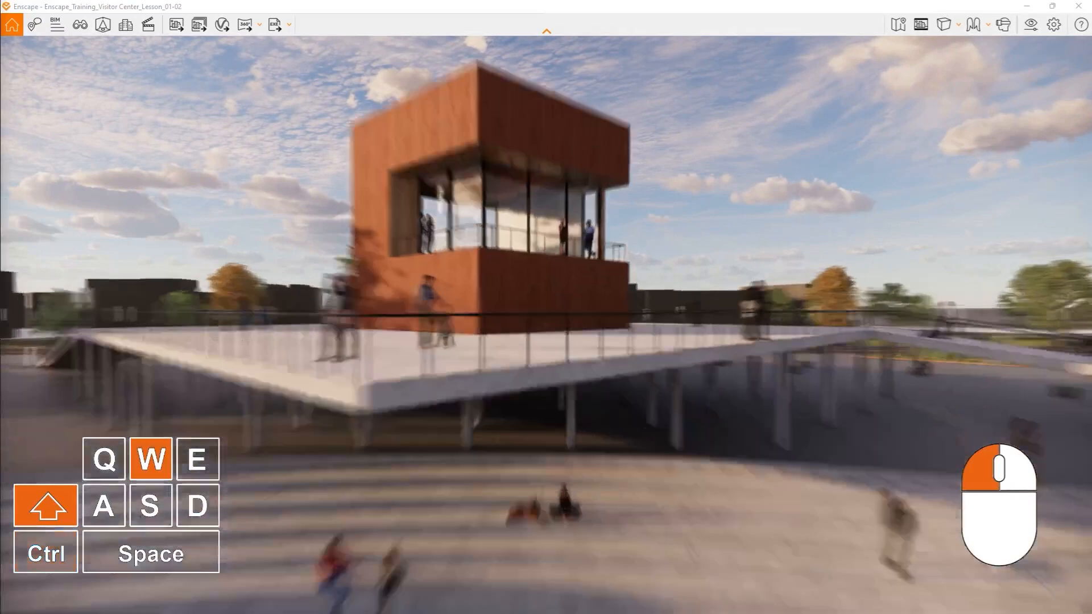
pyautogui.moveTo(560, 328)
pyautogui.keyDown('shift'); pyautogui.mouseDown()
pyautogui.moveTo(596, 327)
pyautogui.moveTo(495, 323)
pyautogui.moveTo(558, 321)
pyautogui.mouseUp(); pyautogui.keyUp('shift')
pyautogui.press('d')
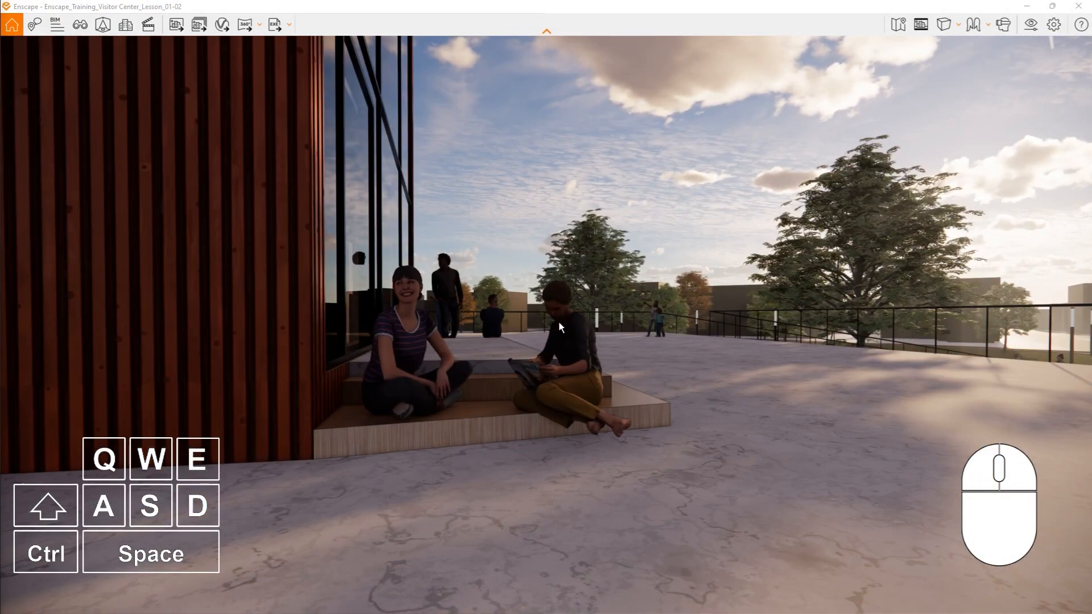
pyautogui.press('q')
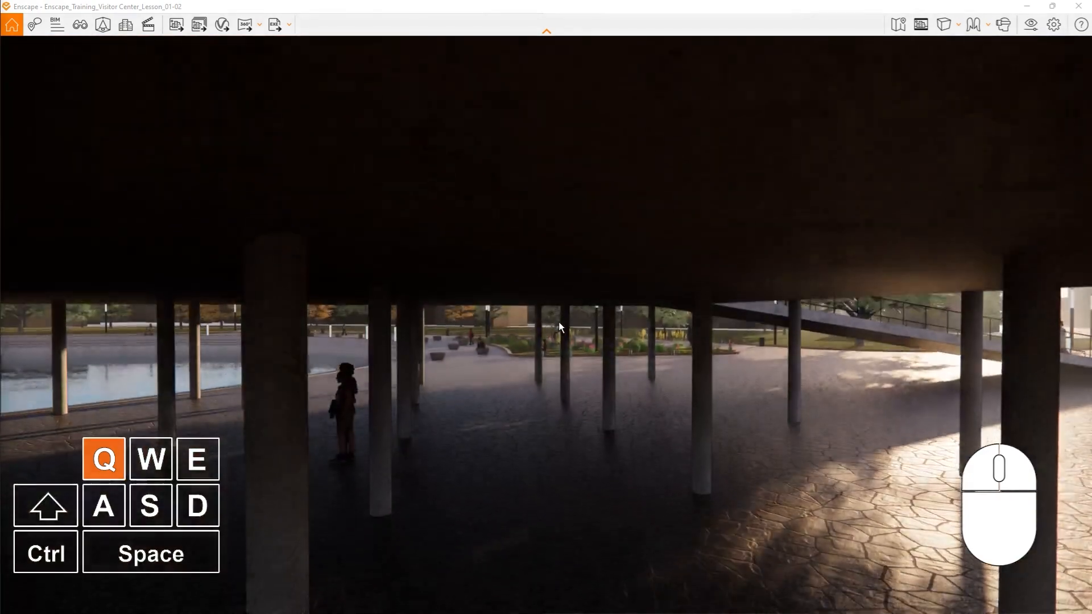
# - Raise the camera above the deck, open the help panel and review its full list of basic and advanced navigation controls
pyautogui.press('e')
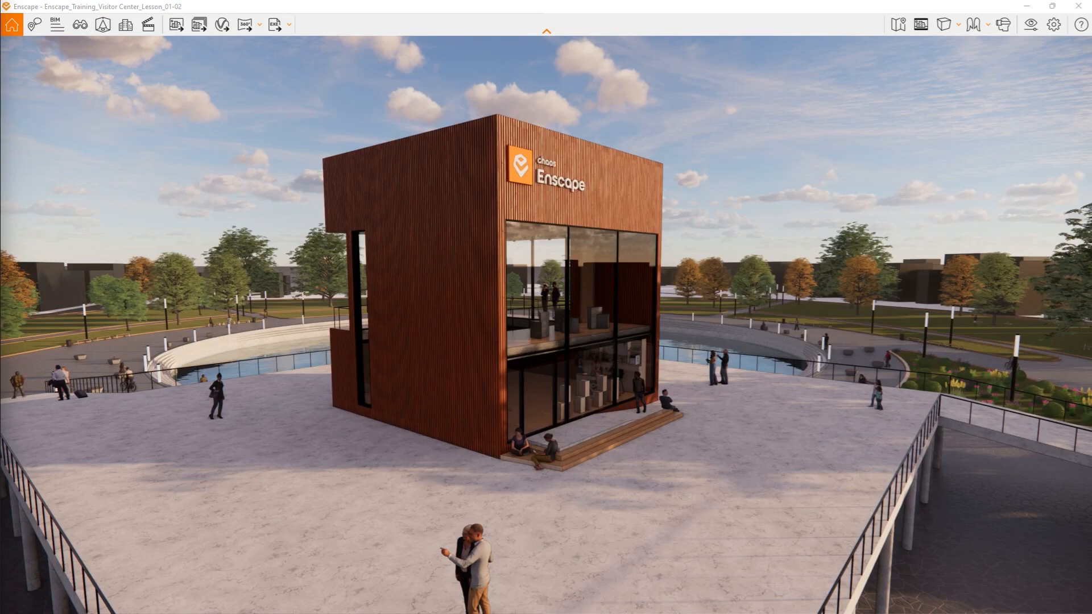
pyautogui.click(1084, 29)
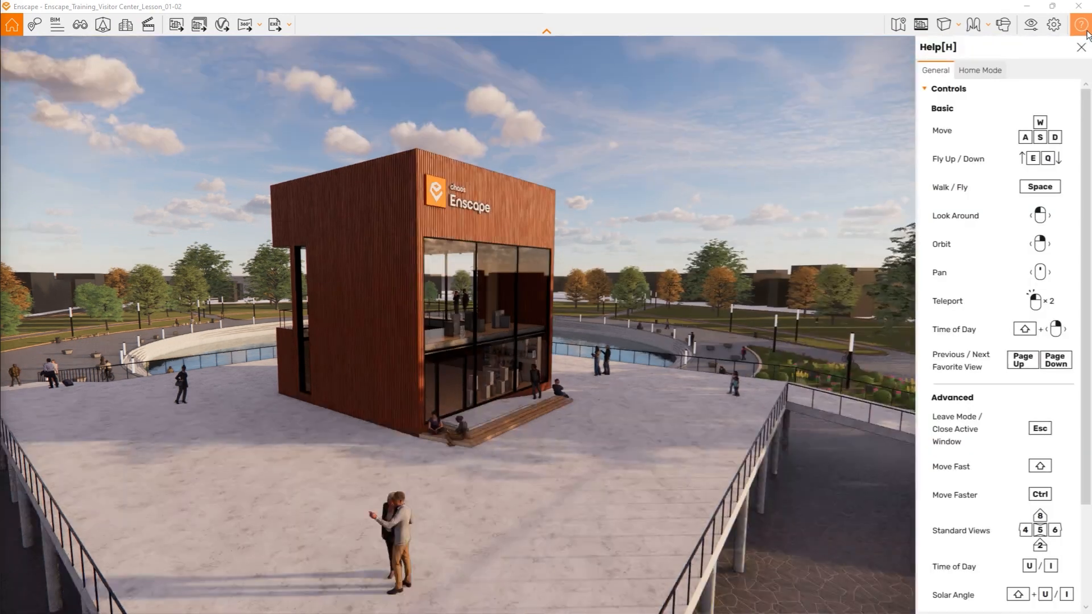
pyautogui.scroll(-3, 1061, 163)
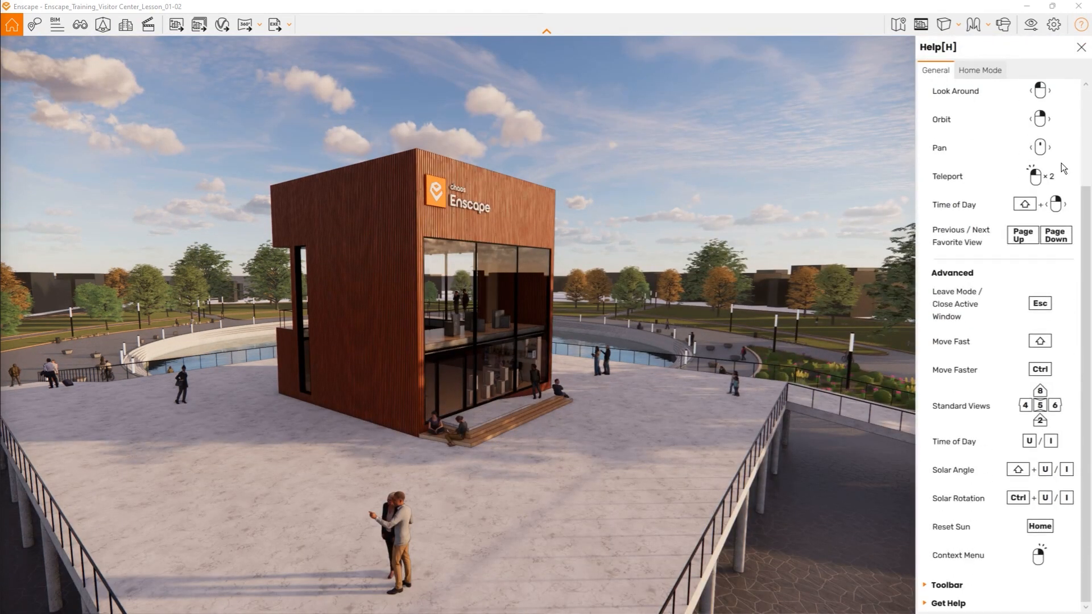
pyautogui.scroll(3, 1061, 163)
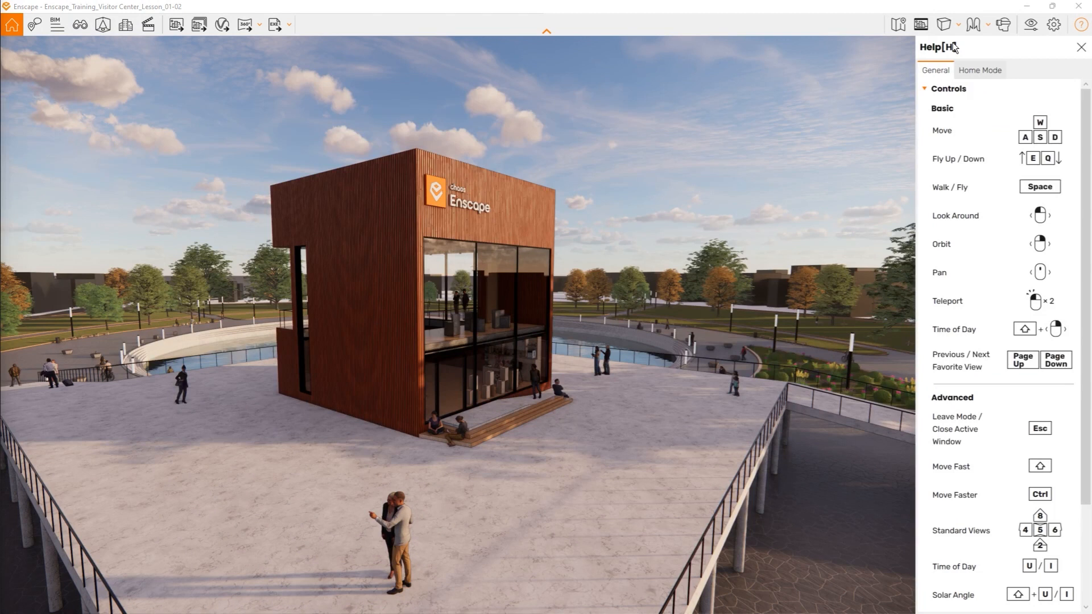
pyautogui.scroll(-5, 981, 204)
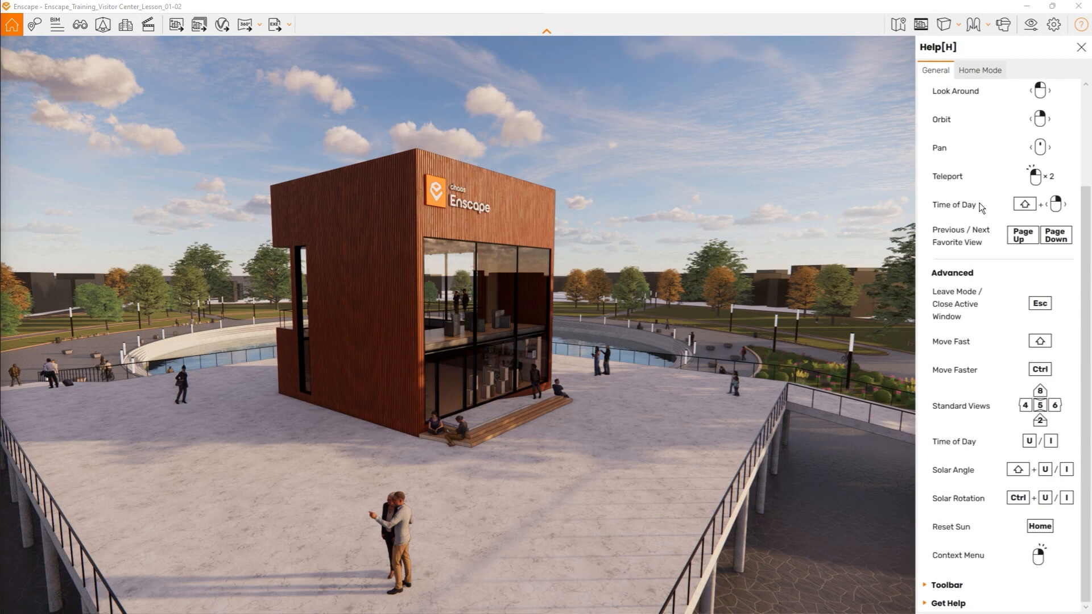
pyautogui.scroll(5, 980, 205)
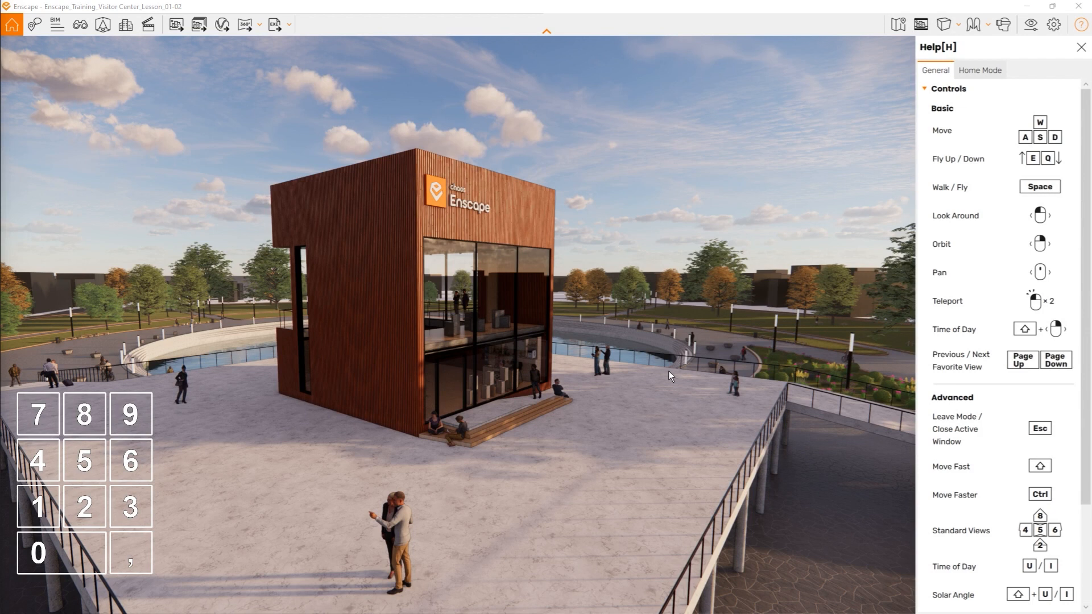
# - Switch through the standard views of the site: perspective overview, left, right, back, front and top
pyautogui.press('KP_0')
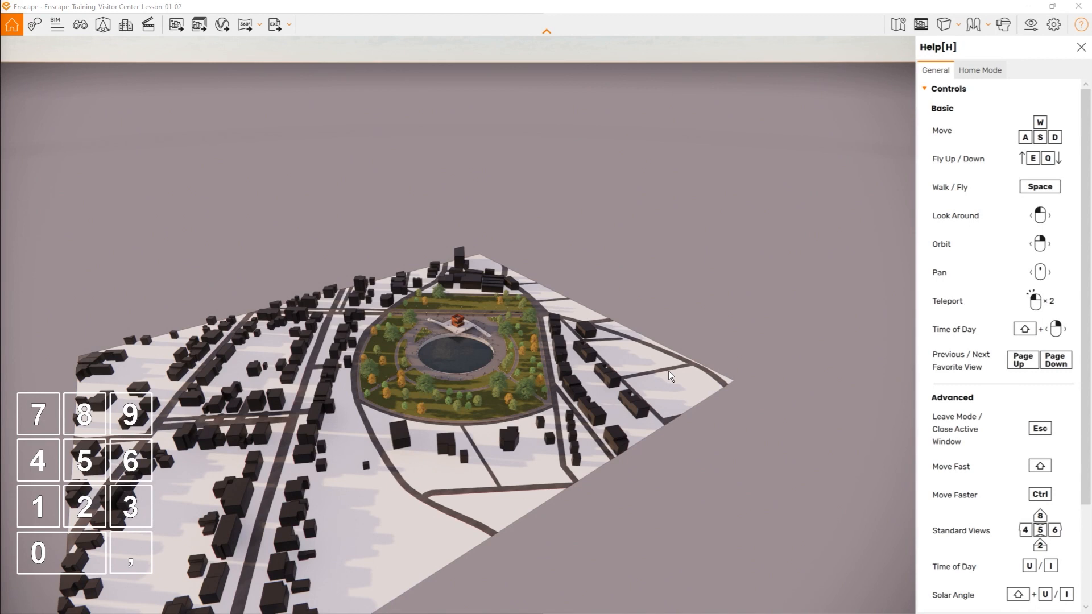
pyautogui.press('KP_4')
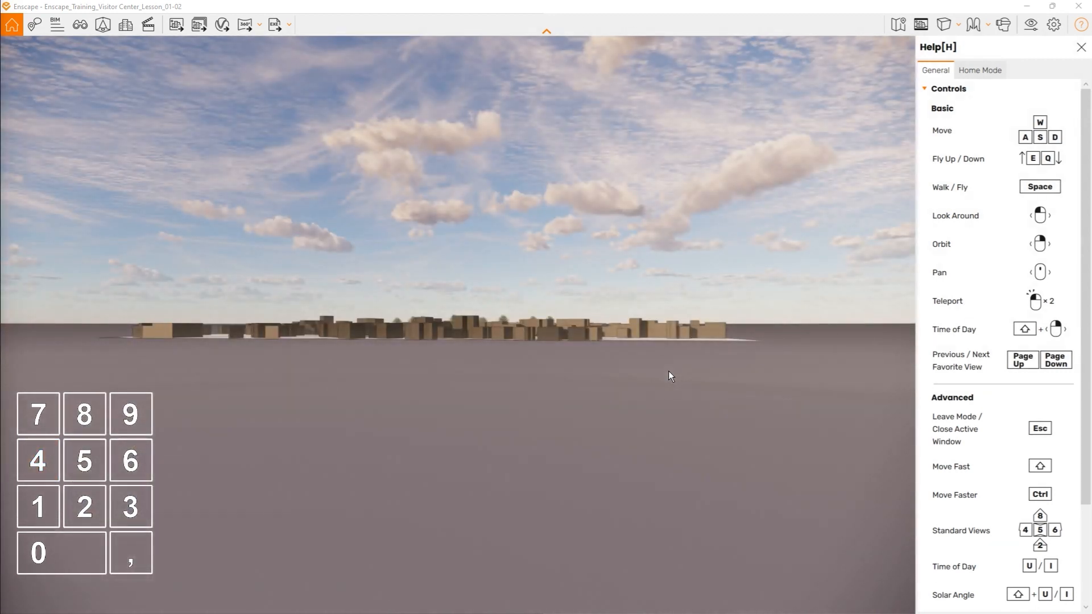
pyautogui.press('KP_6')
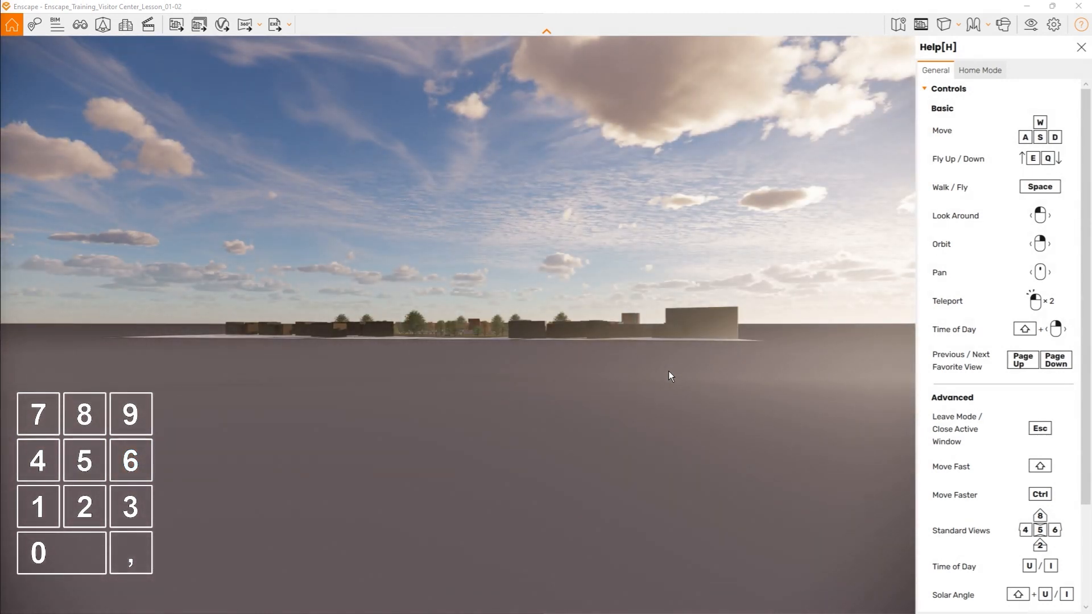
pyautogui.press('KP_8')
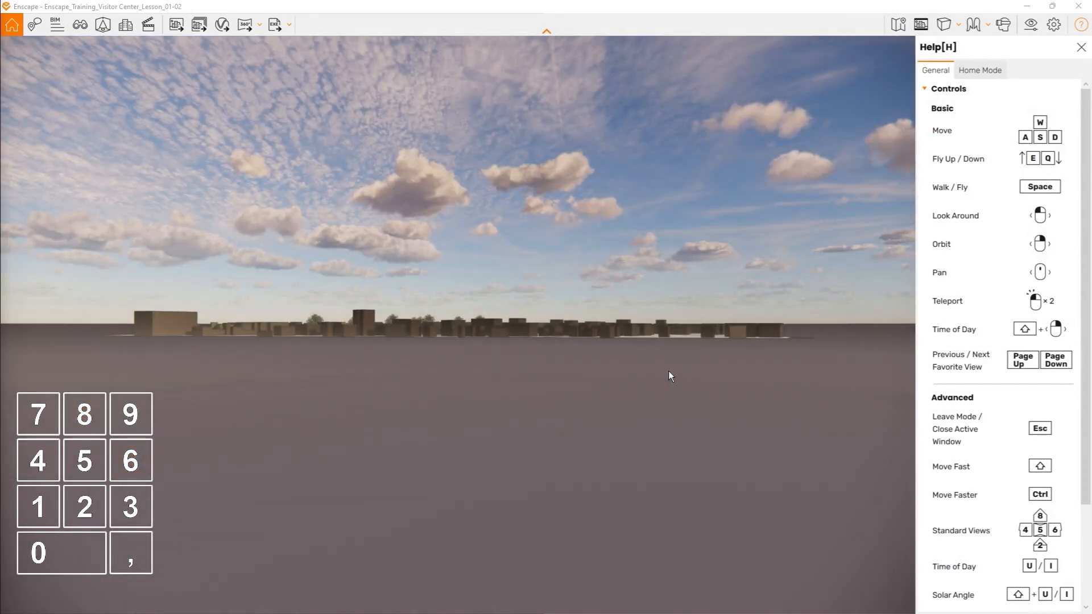
pyautogui.press('KP_2')
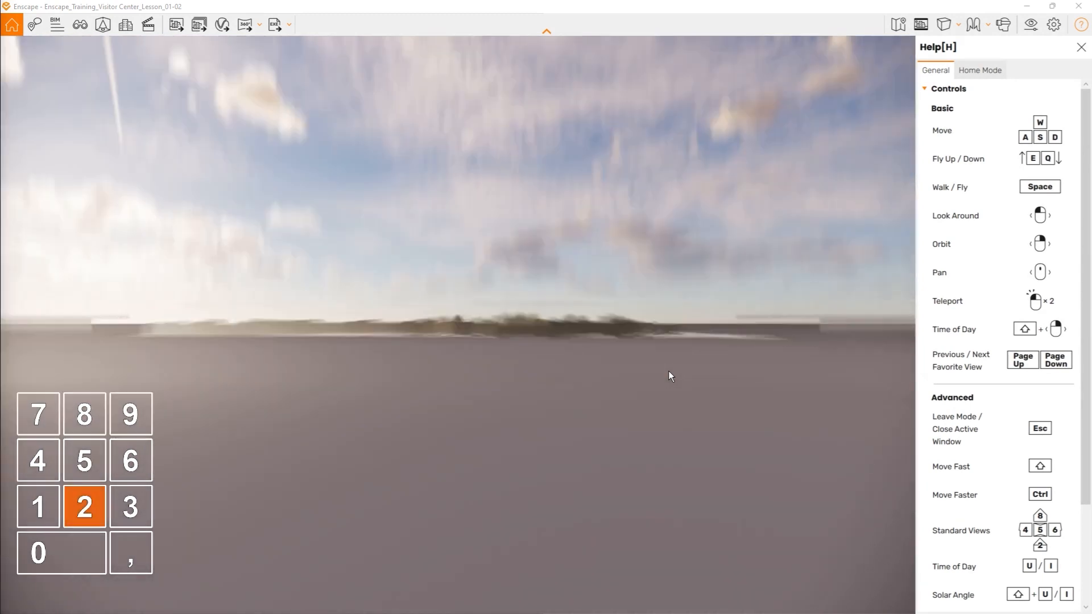
pyautogui.press('KP_5')
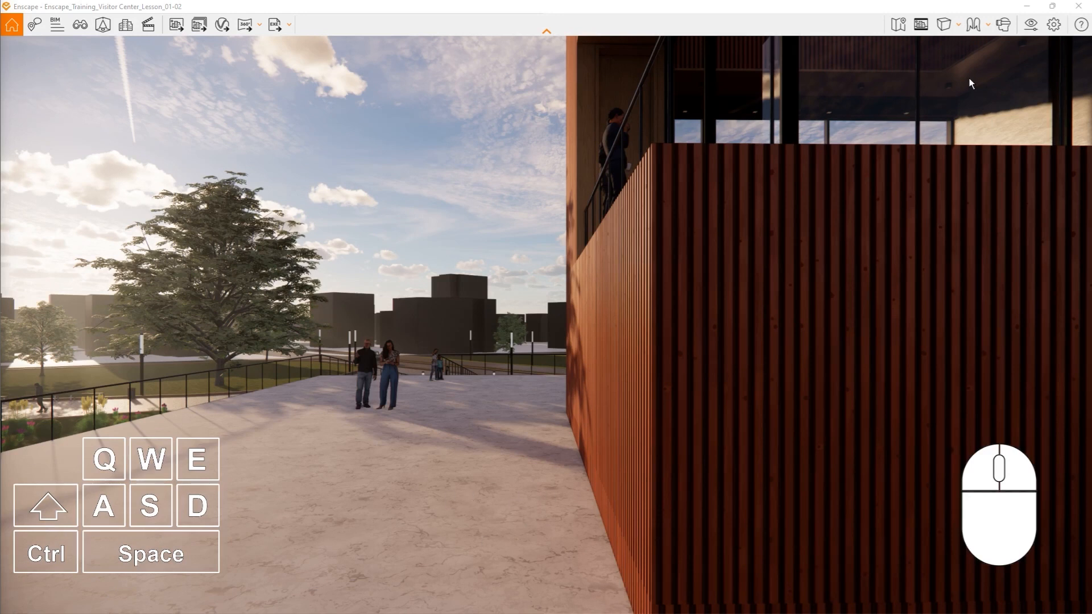
# - Switch the navigation from Fly Mode to Walk Mode
pyautogui.click(987, 25)
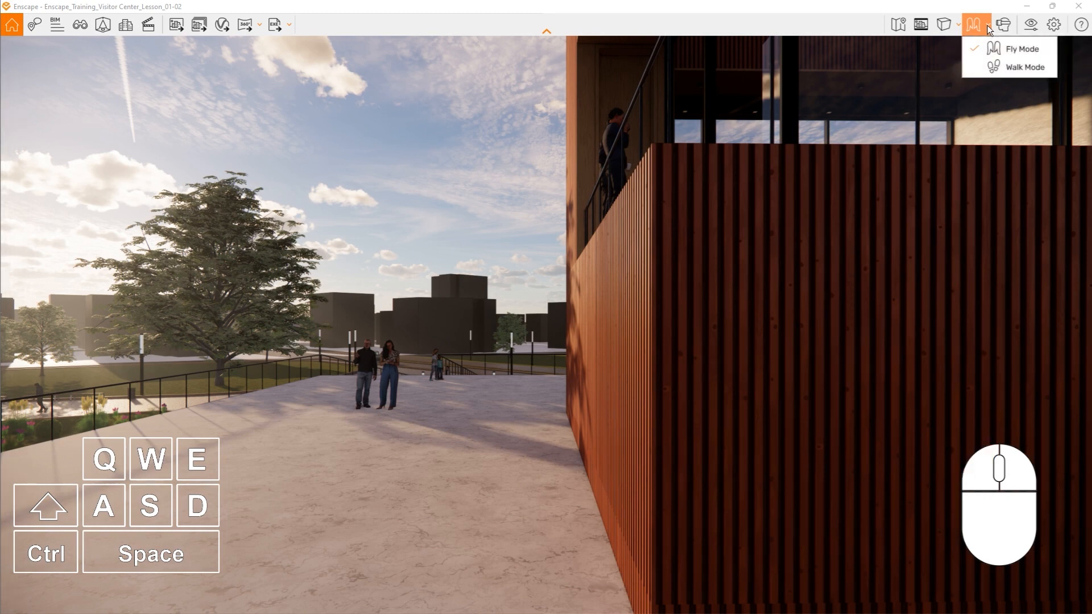
pyautogui.click(981, 67)
pyautogui.press('space')
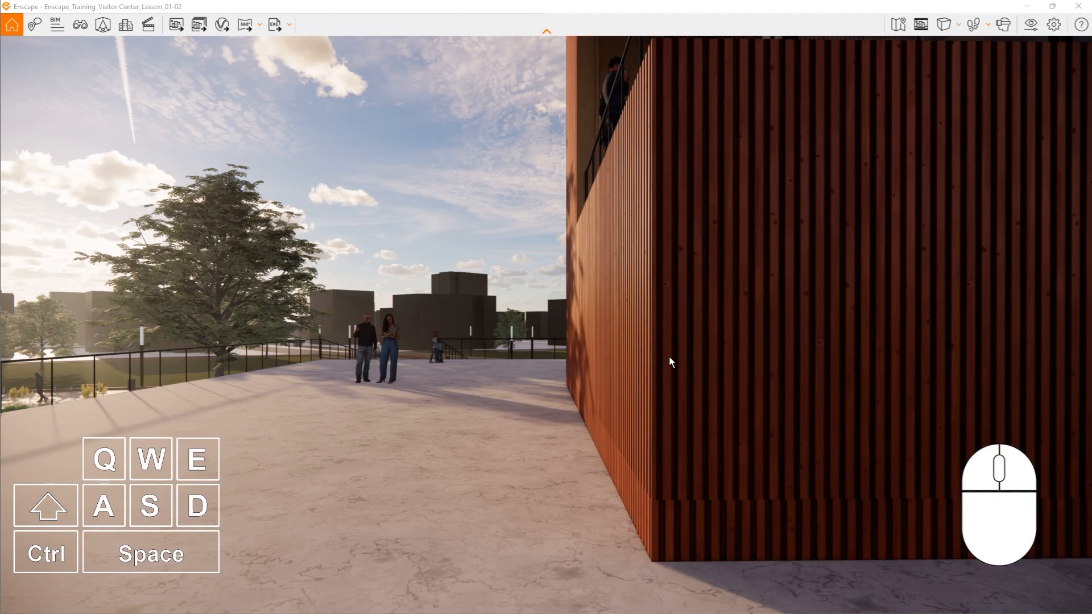
# - Walk along the visitor center's wood-clad wall to its glazed front, moving sideways both ways at the accelerated speed
pyautogui.moveTo(669, 356)
pyautogui.mouseDown()
pyautogui.moveTo(625, 356)
pyautogui.moveTo(693, 356)
pyautogui.moveTo(573, 356)
pyautogui.moveTo(923, 356)
pyautogui.moveTo(668, 356)
pyautogui.mouseUp()
pyautogui.press('w')
pyautogui.press('shift')
pyautogui.press('d')
pyautogui.press('a')
pyautogui.press('shift')
pyautogui.press('a')
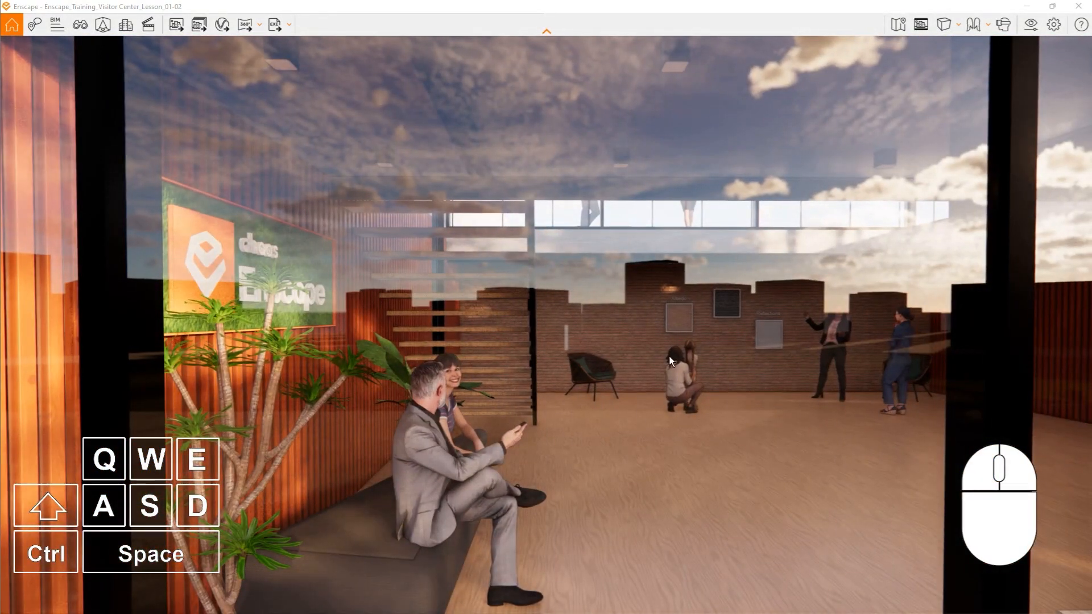
# - Move forward in Fly Mode through the glazed front into the lobby and turn the view slightly
pyautogui.press('w')
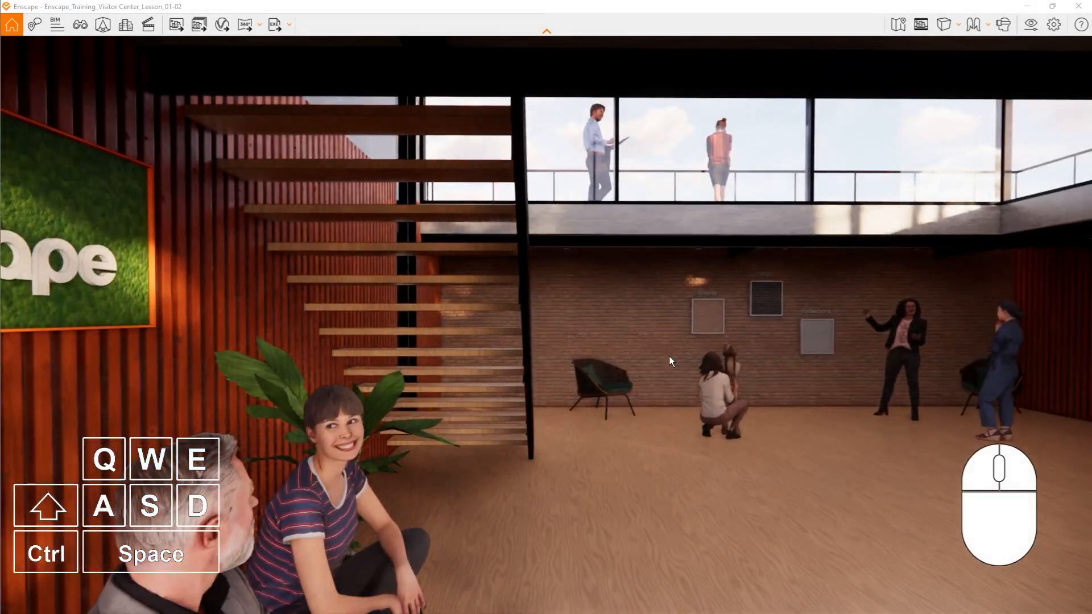
pyautogui.press('w')
pyautogui.moveTo(669, 356)
pyautogui.mouseDown()
pyautogui.moveTo(1046, 356)
pyautogui.moveTo(662, 357)
pyautogui.mouseUp()
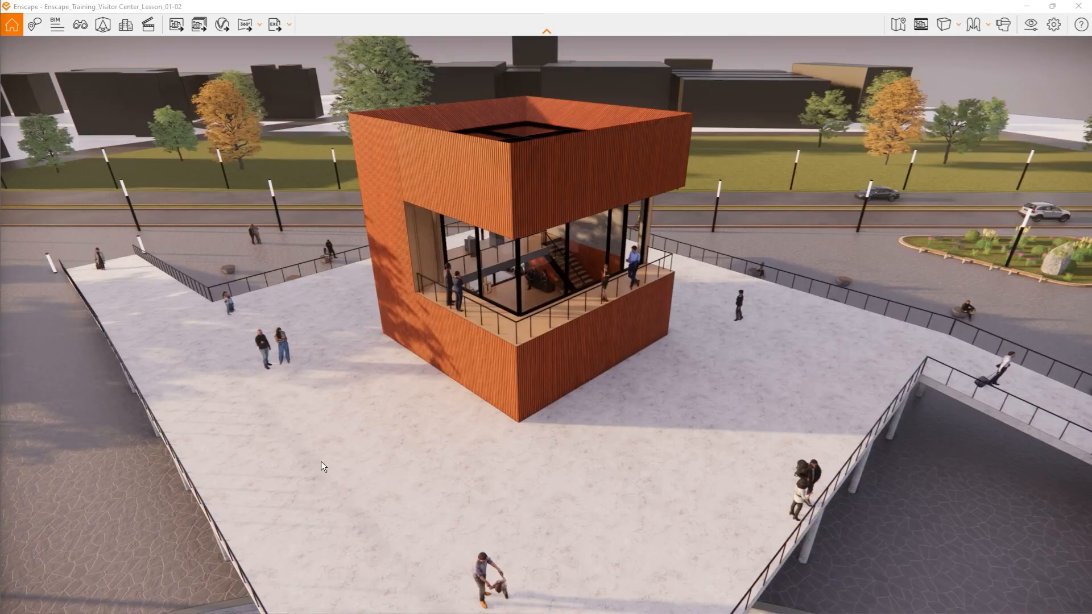
# - Show the mini map and fly in over the balcony to the visitor center's ground-floor lobby
pyautogui.click(898, 26)
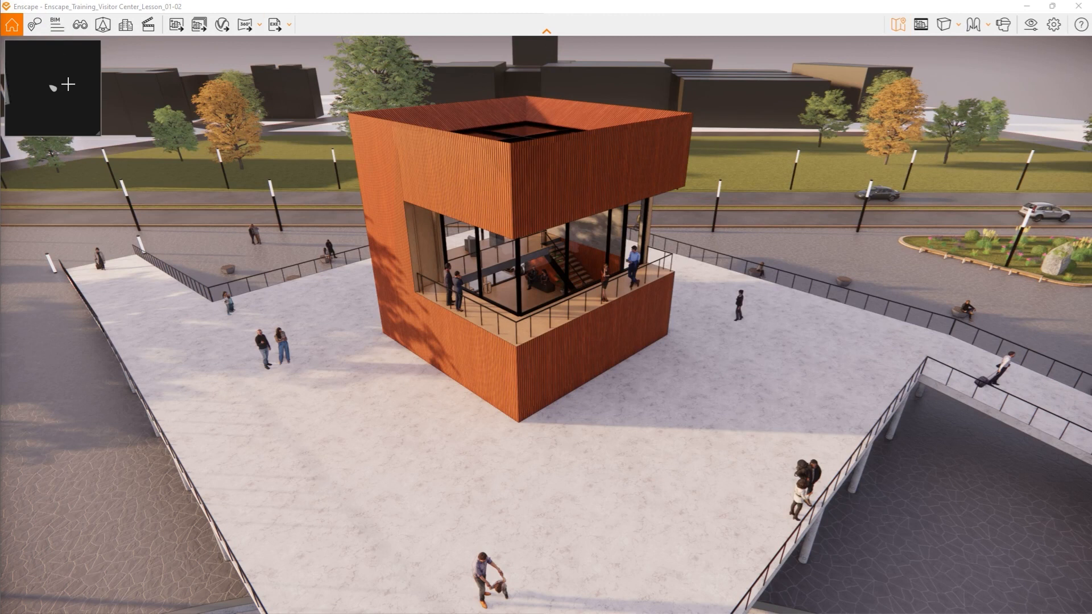
pyautogui.scroll(5, 511, 324)
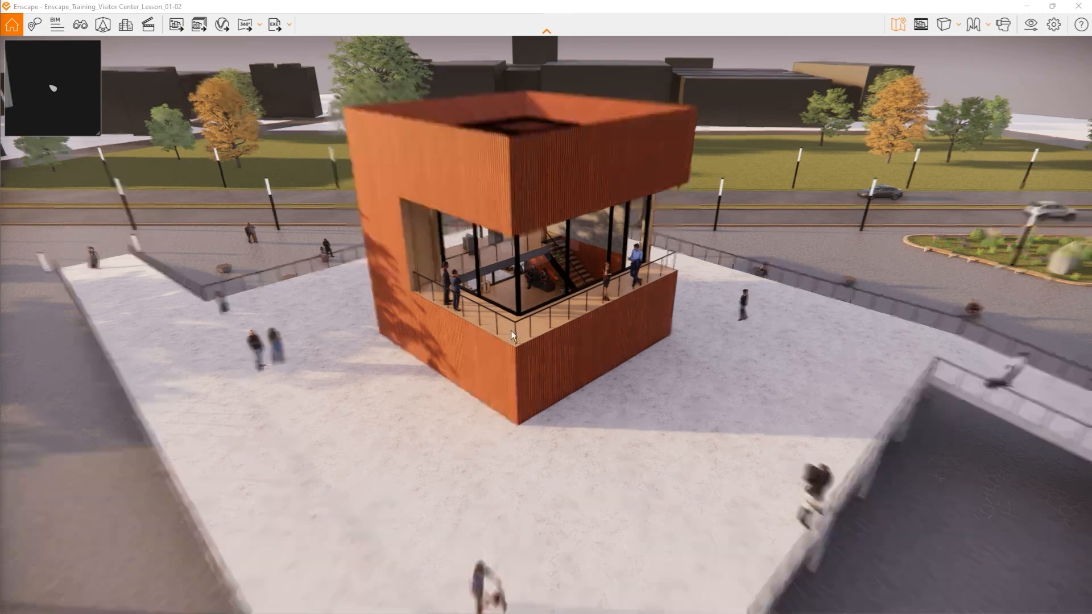
pyautogui.scroll(5, 510, 305)
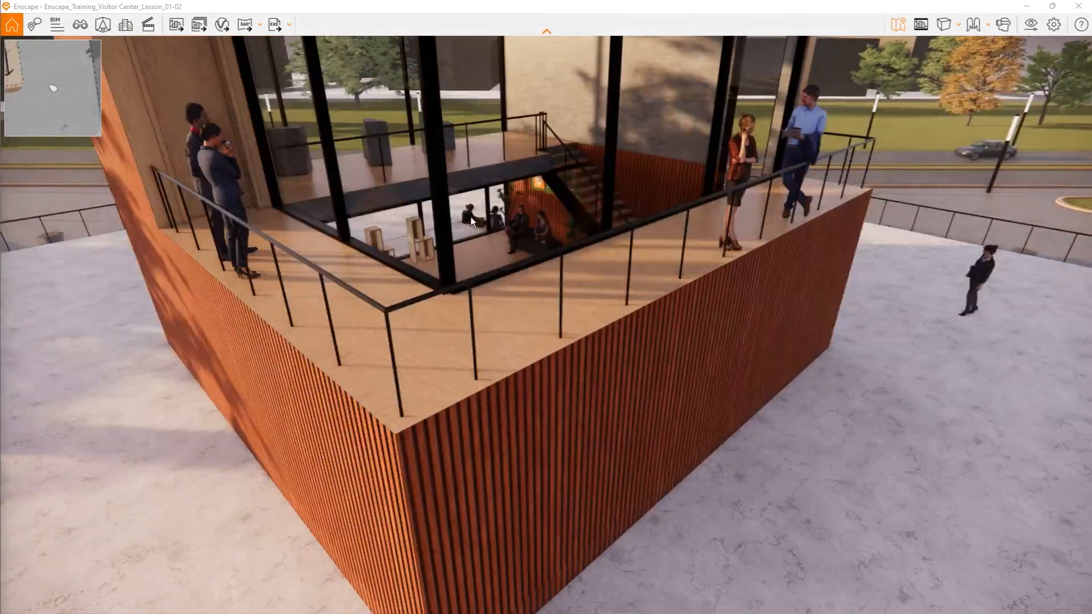
pyautogui.moveTo(495, 221); pyautogui.dragTo(519, 224, button='right')
pyautogui.scroll(8, 519, 224)
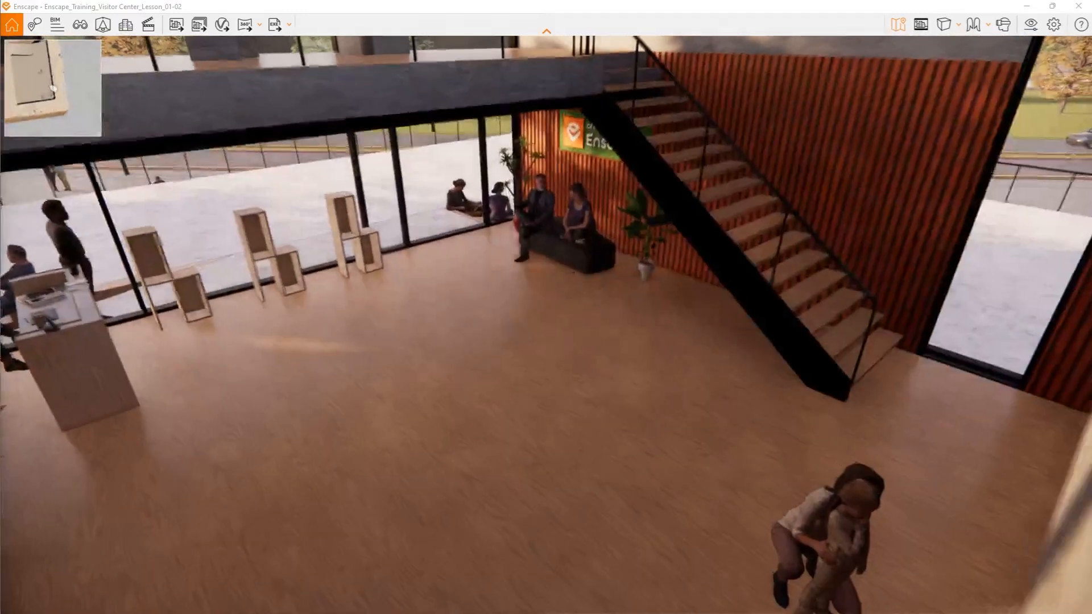
pyautogui.press('w')
pyautogui.moveTo(519, 224); pyautogui.dragTo(497, 165)
pyautogui.scroll(4, 48, 89)
pyautogui.scroll(3, 48, 89)
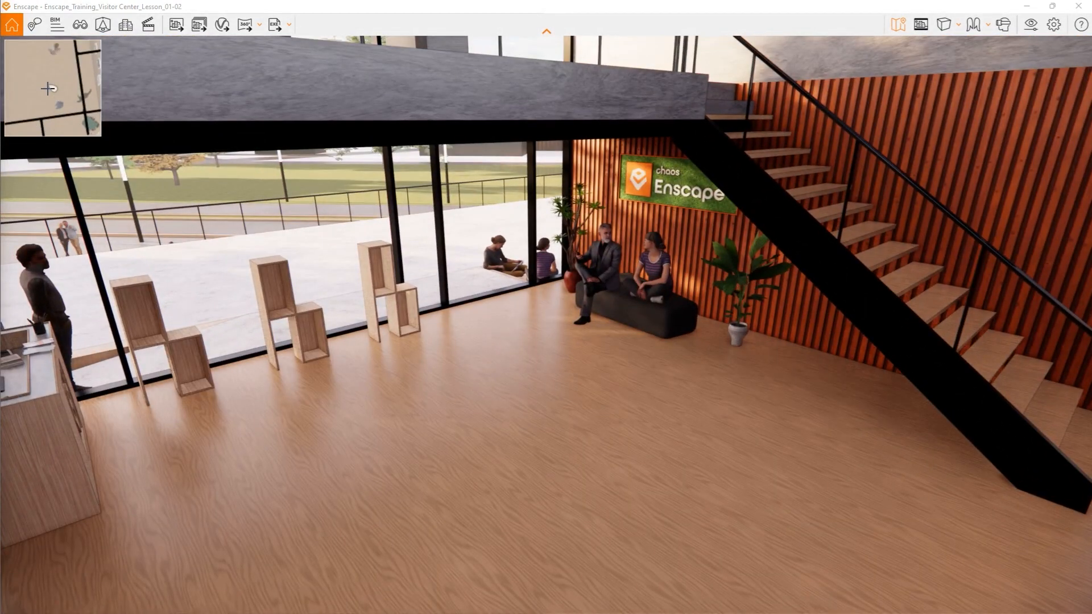
# - Zoom the mini map out and in around the visitor center, and turn the lobby view toward the reception desk
pyautogui.scroll(-8, 52, 117)
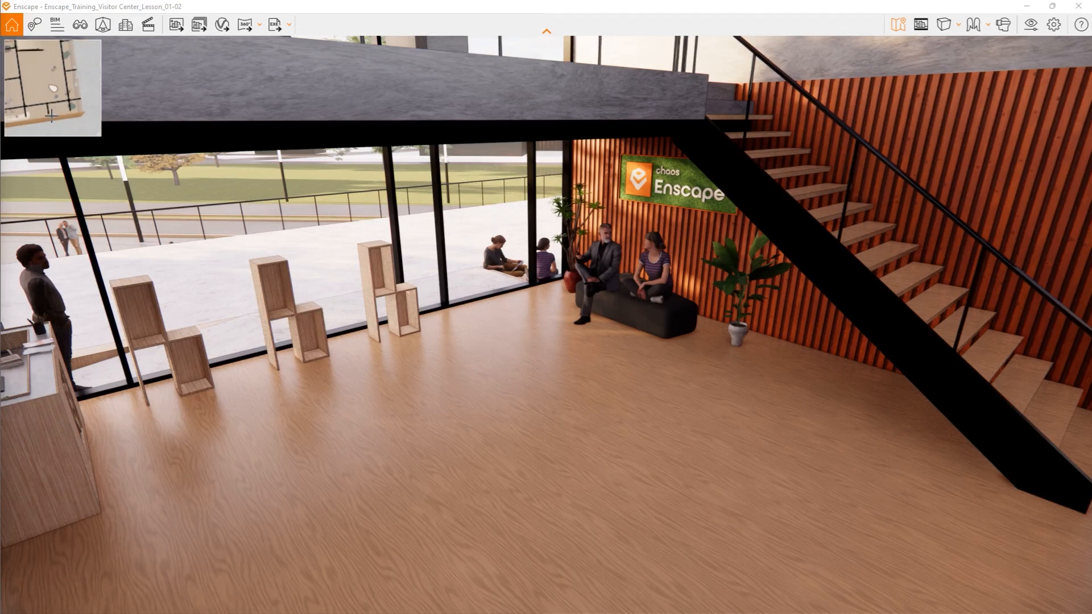
pyautogui.scroll(-2, 52, 107)
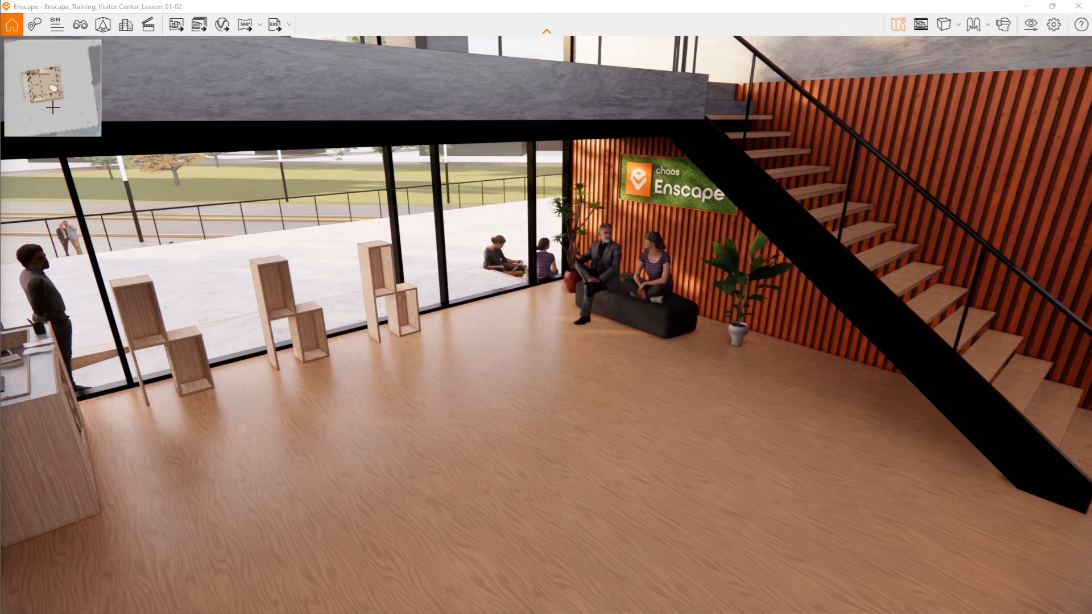
pyautogui.scroll(2, 53, 107)
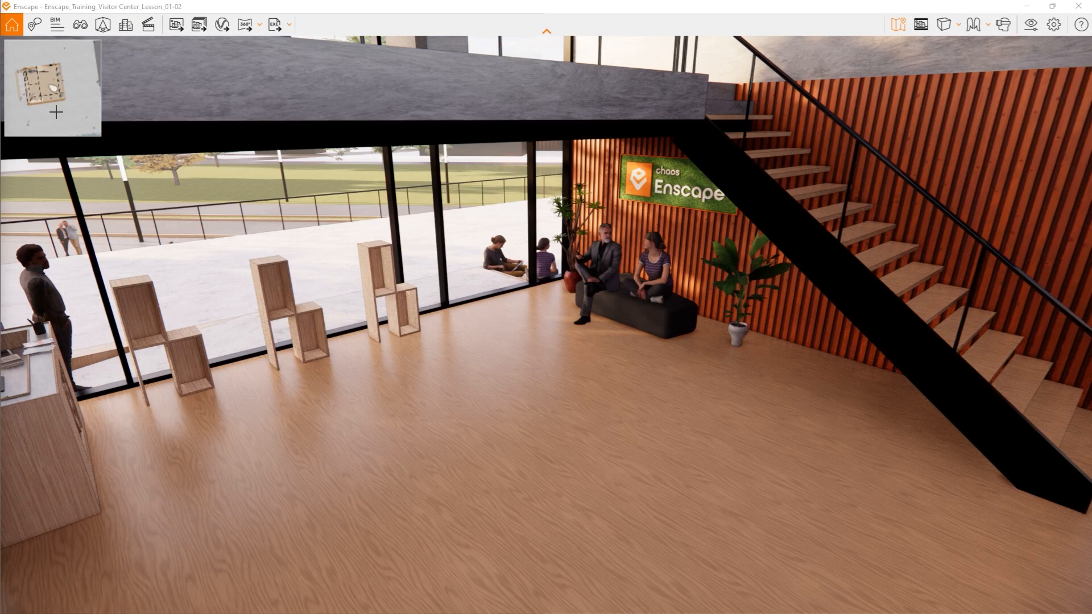
pyautogui.scroll(-3, 58, 112)
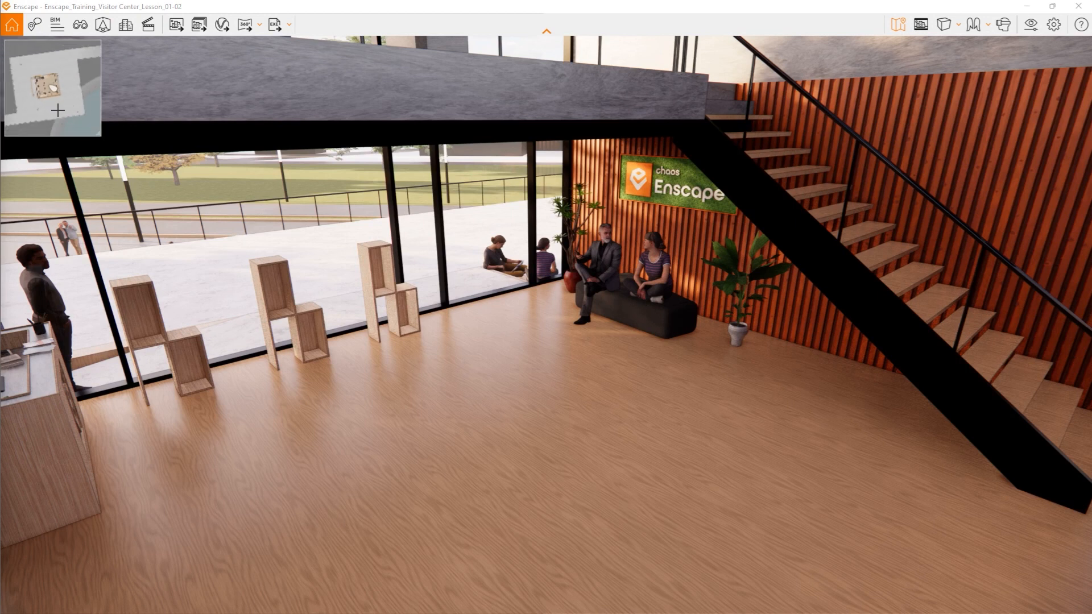
pyautogui.scroll(3, 54, 104)
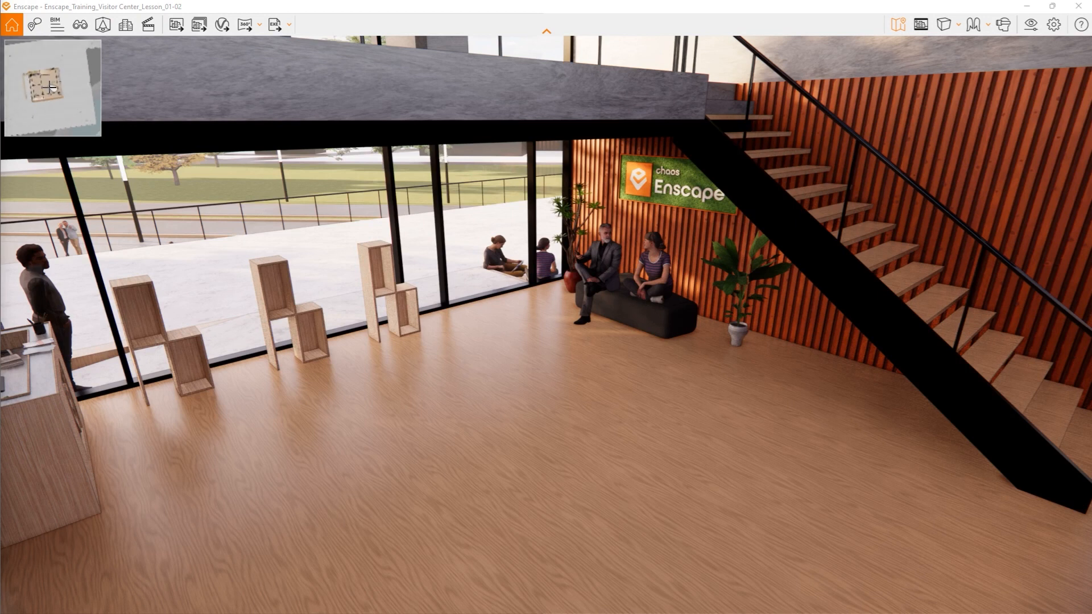
pyautogui.moveTo(451, 303); pyautogui.dragTo(289, 211)
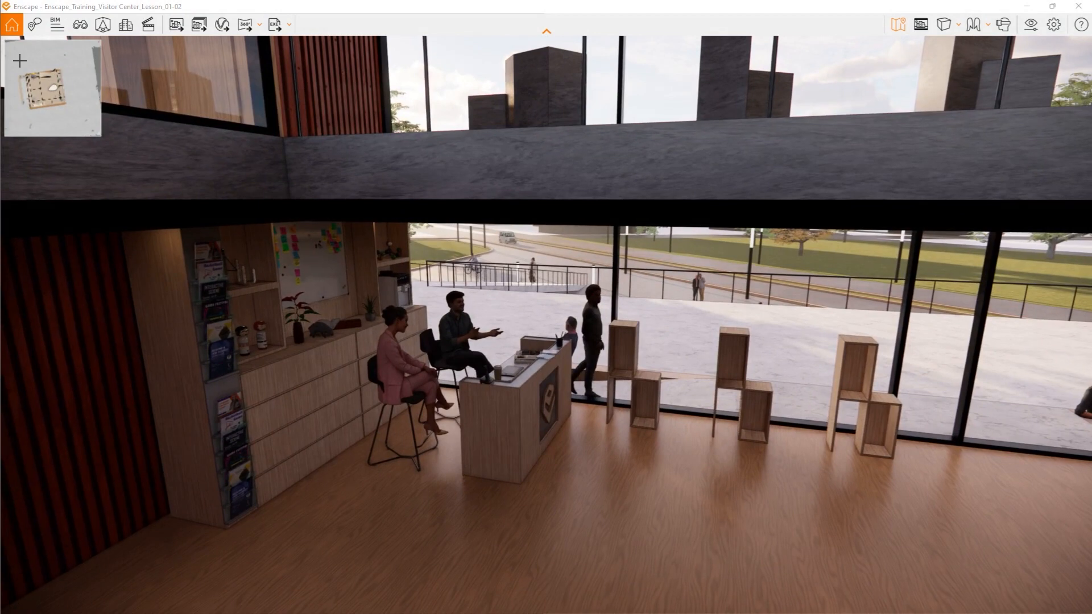
# - Jump via the mini map from the lobby to the deck and out to the pond steps, and zoom the map out and in
pyautogui.click(77, 99)
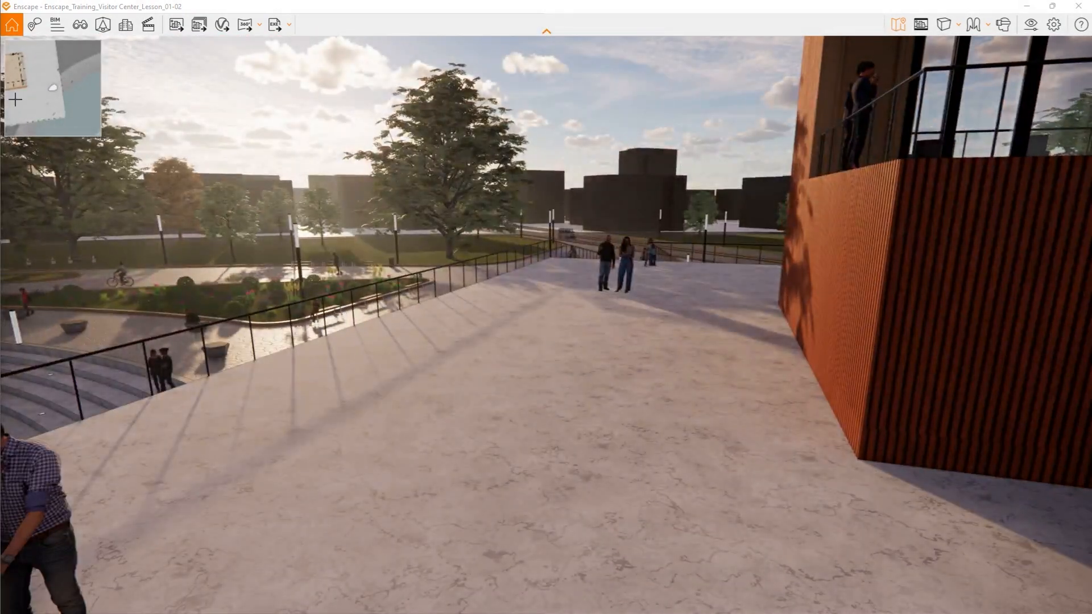
pyautogui.click(14, 100)
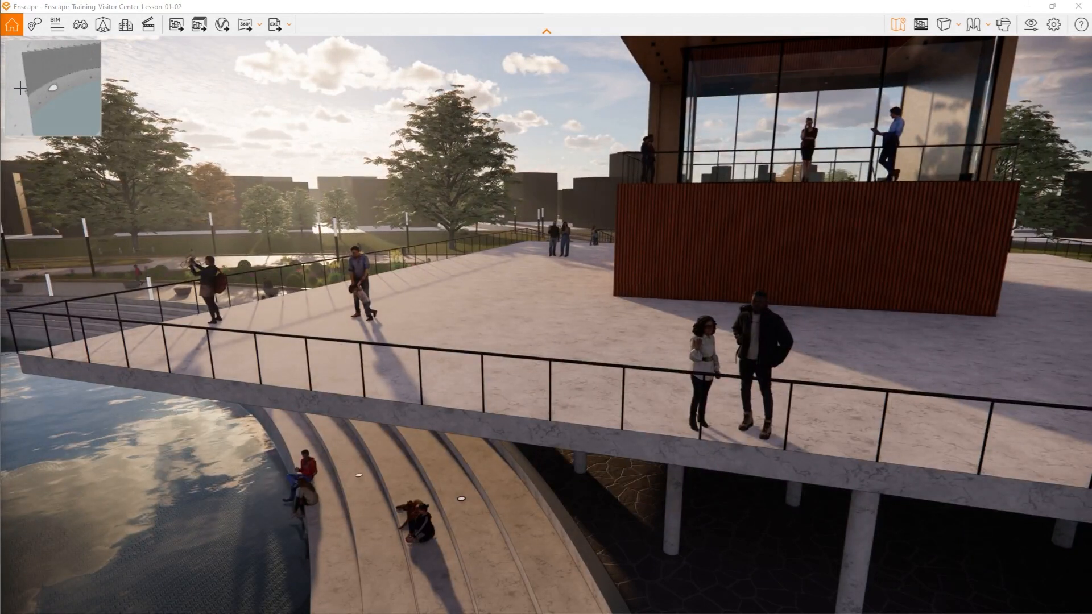
pyautogui.click(20, 87)
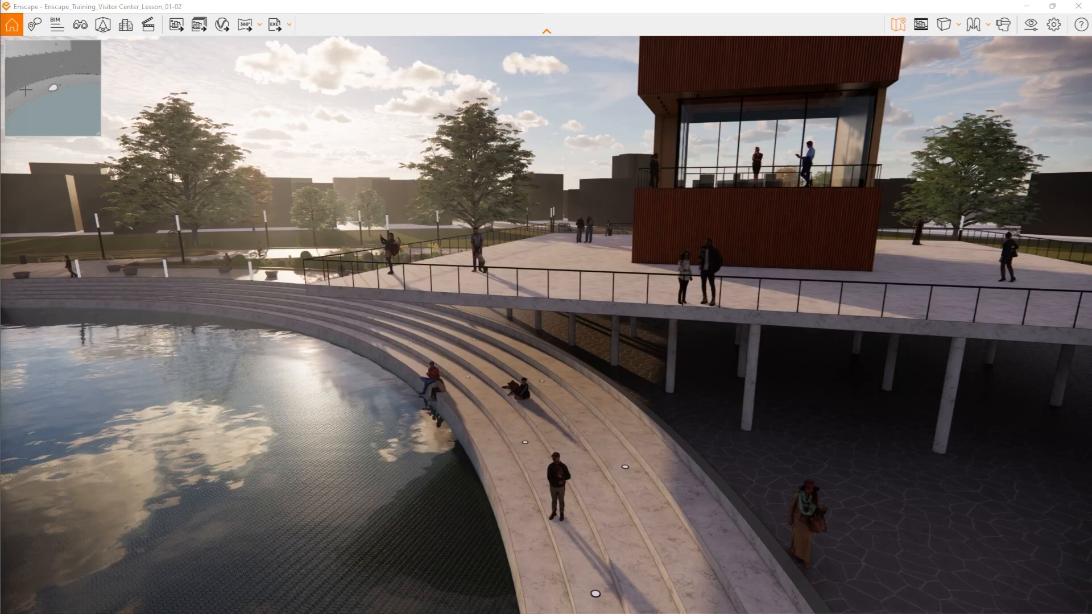
pyautogui.scroll(-2, 35, 89)
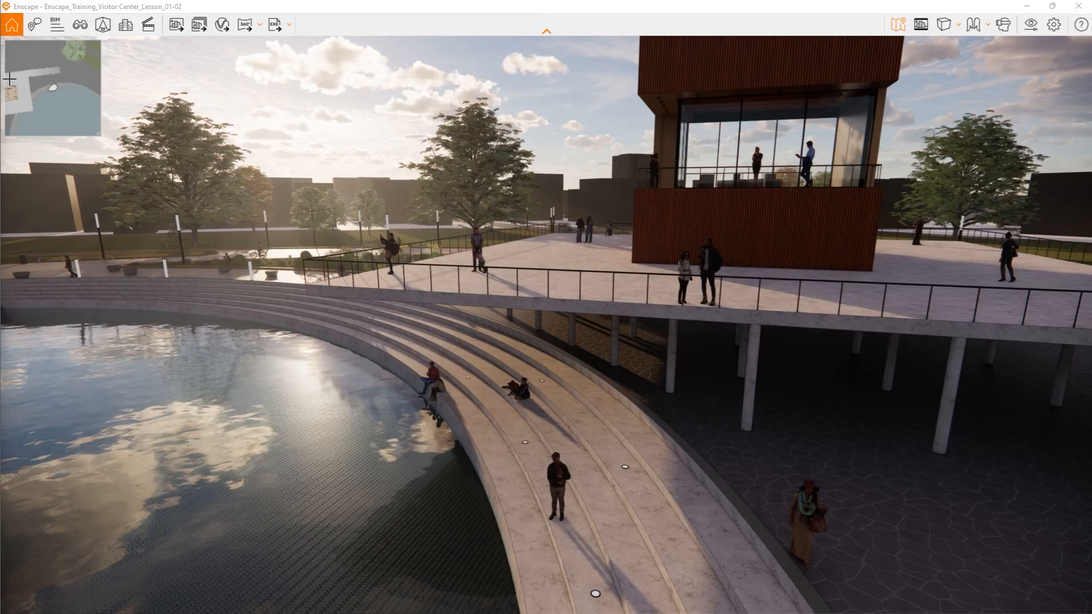
pyautogui.scroll(3, 43, 84)
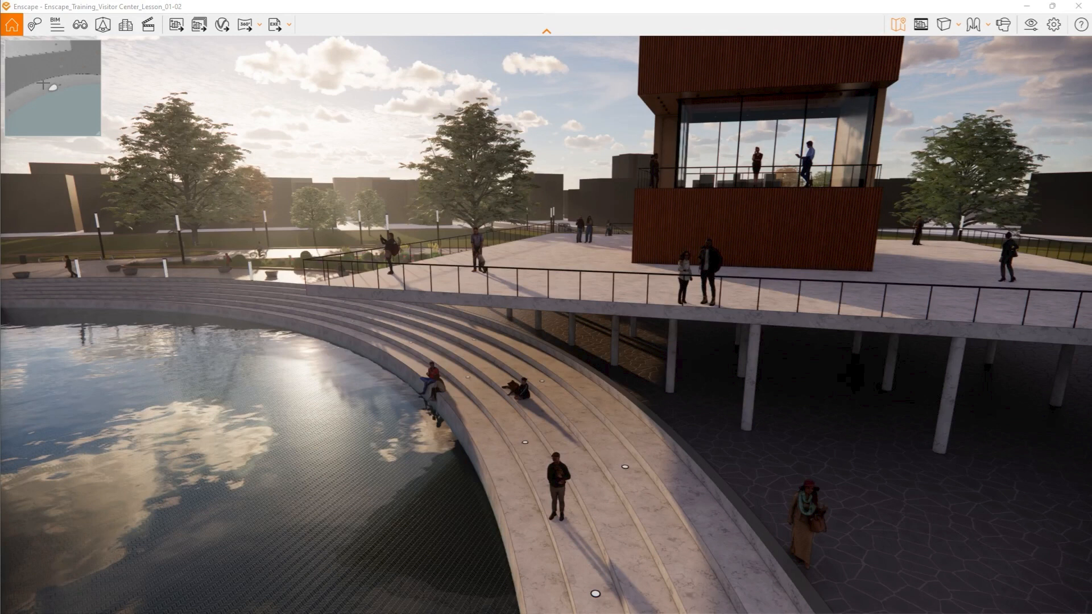
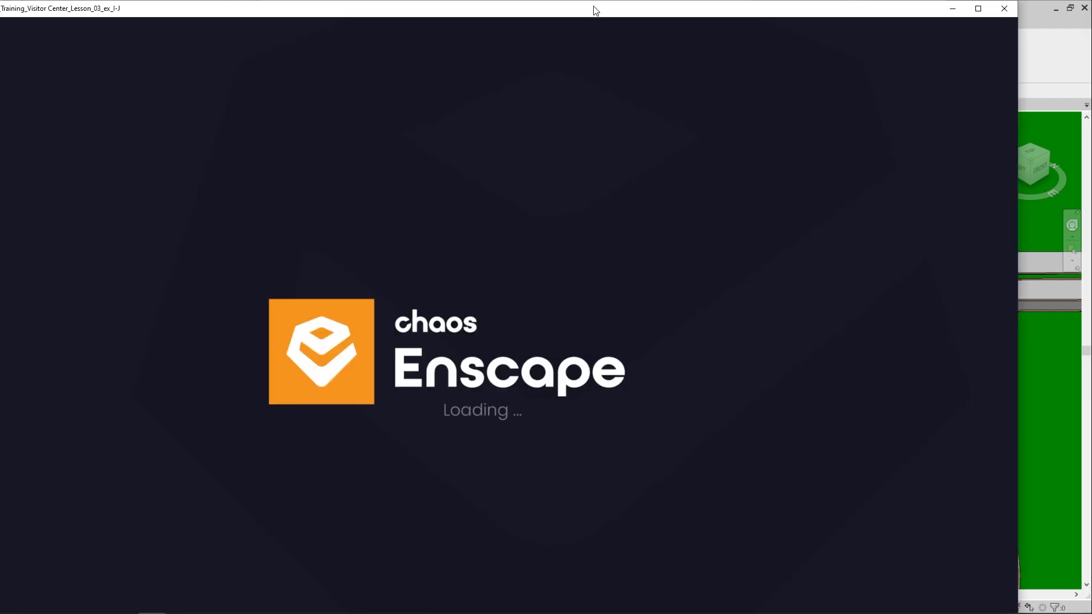
# - Maximize the Enscape window and pull the camera back and around to the street side of the visitor center
pyautogui.doubleClick(595, 10)
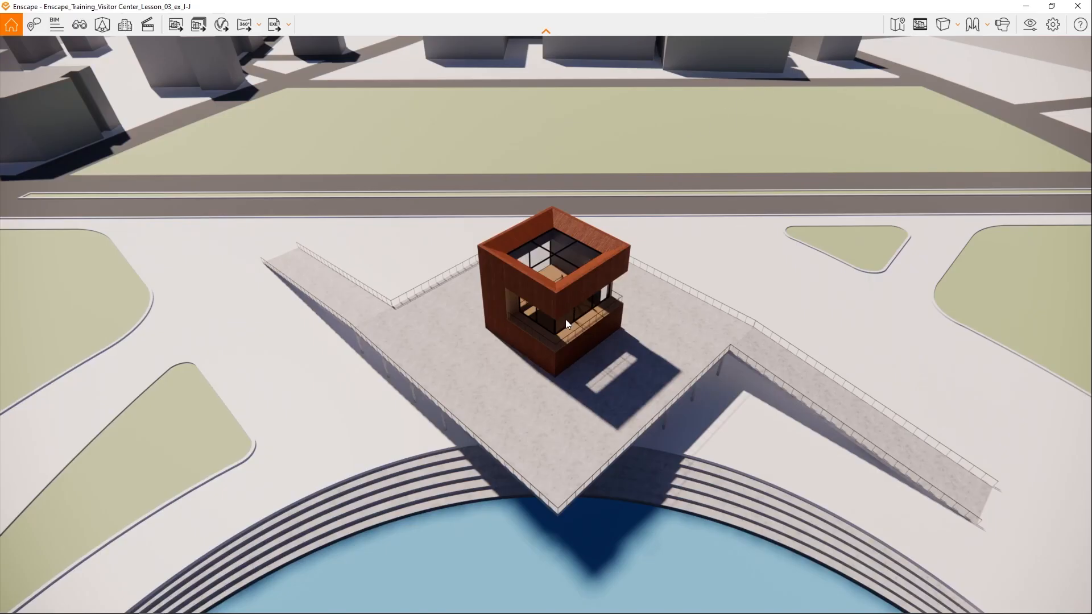
pyautogui.moveTo(565, 319)
pyautogui.mouseDown(button='right')
pyautogui.moveTo(565, 264)
pyautogui.moveTo(568, 302)
pyautogui.mouseUp(button='right')
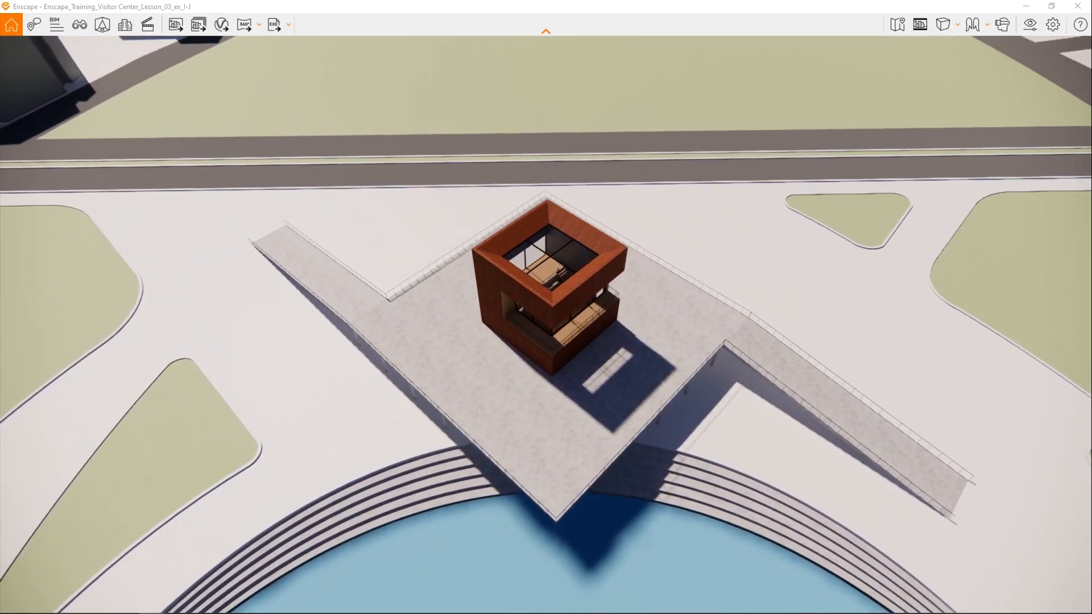
pyautogui.scroll(-5, 564, 319)
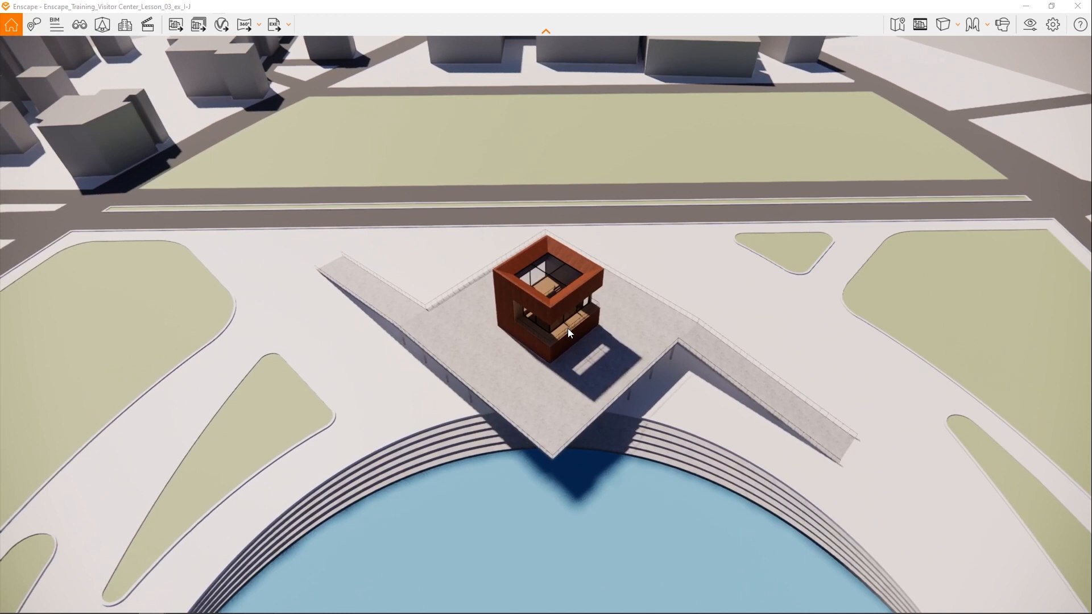
pyautogui.scroll(-5, 626, 332)
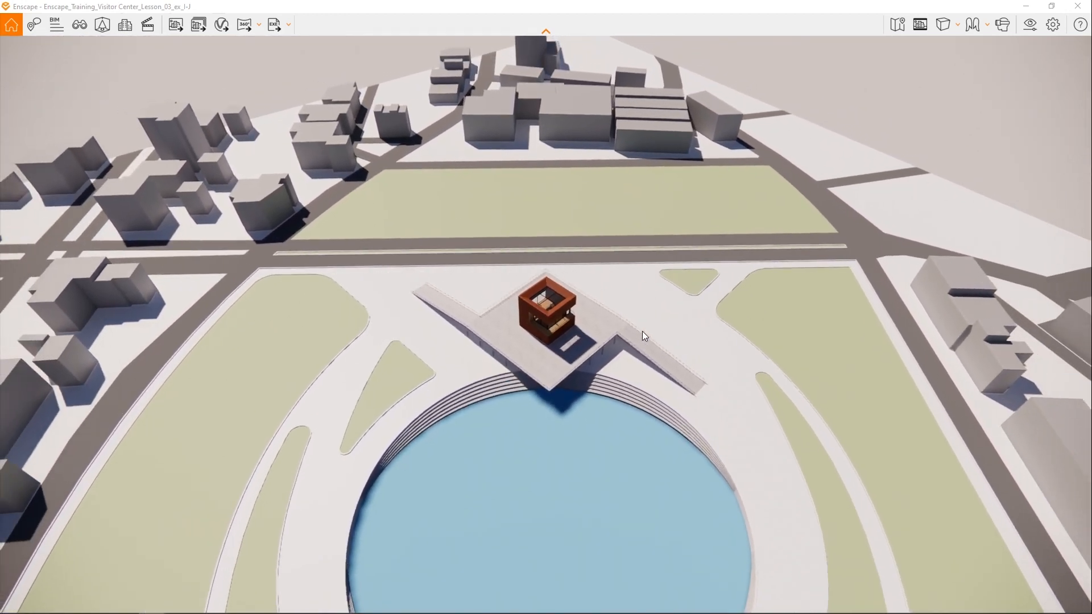
pyautogui.scroll(-5, 643, 331)
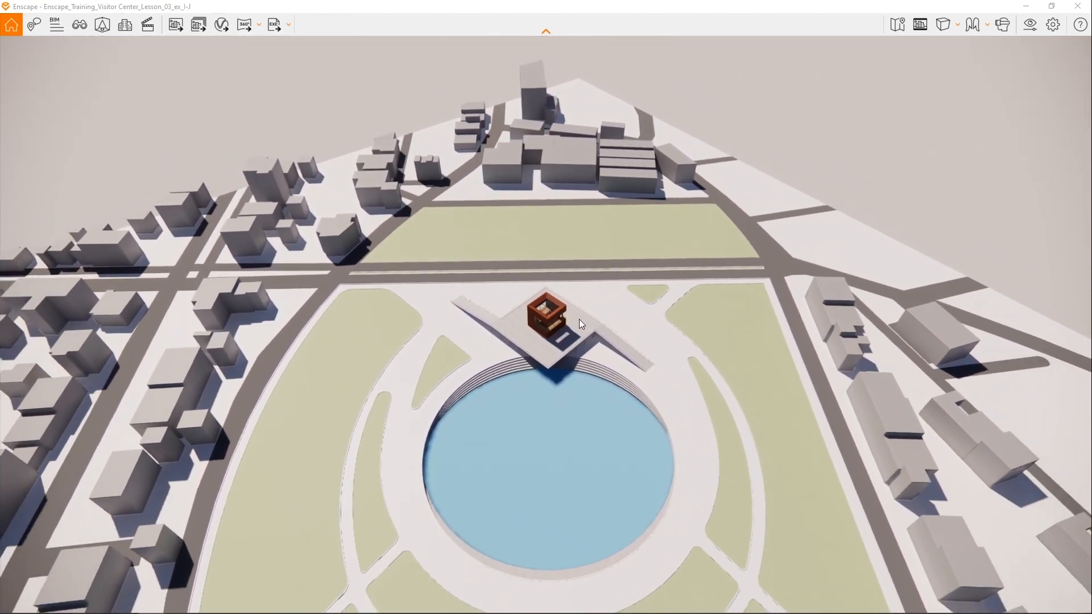
pyautogui.scroll(-5, 578, 319)
pyautogui.moveTo(579, 319); pyautogui.dragTo(893, 318, button='right')
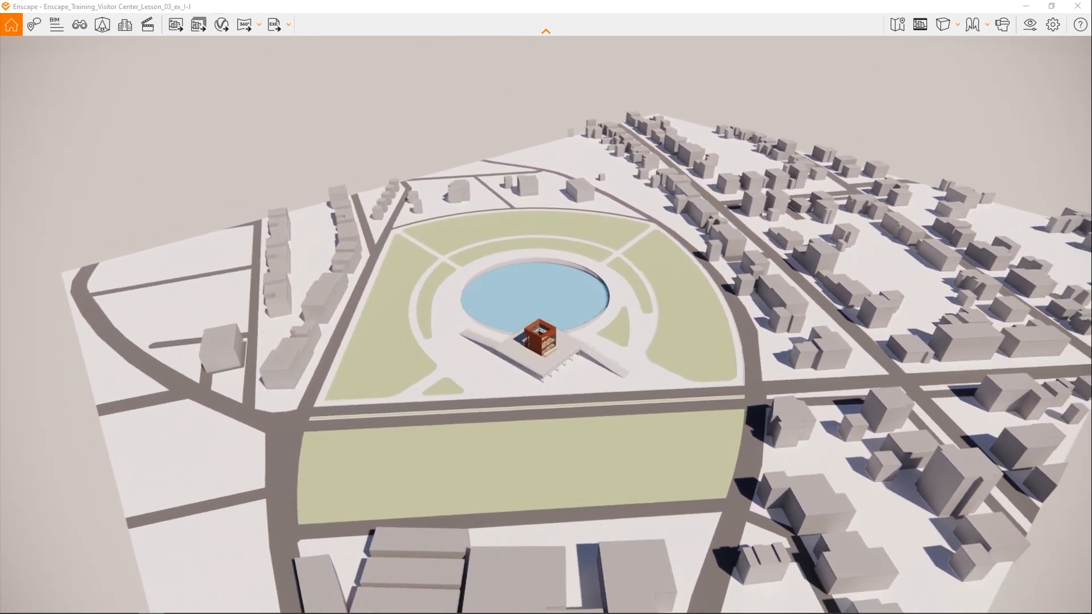
# - Move the camera forward over the street and park toward the visitor center's deck
pyautogui.scroll(4, 563, 340)
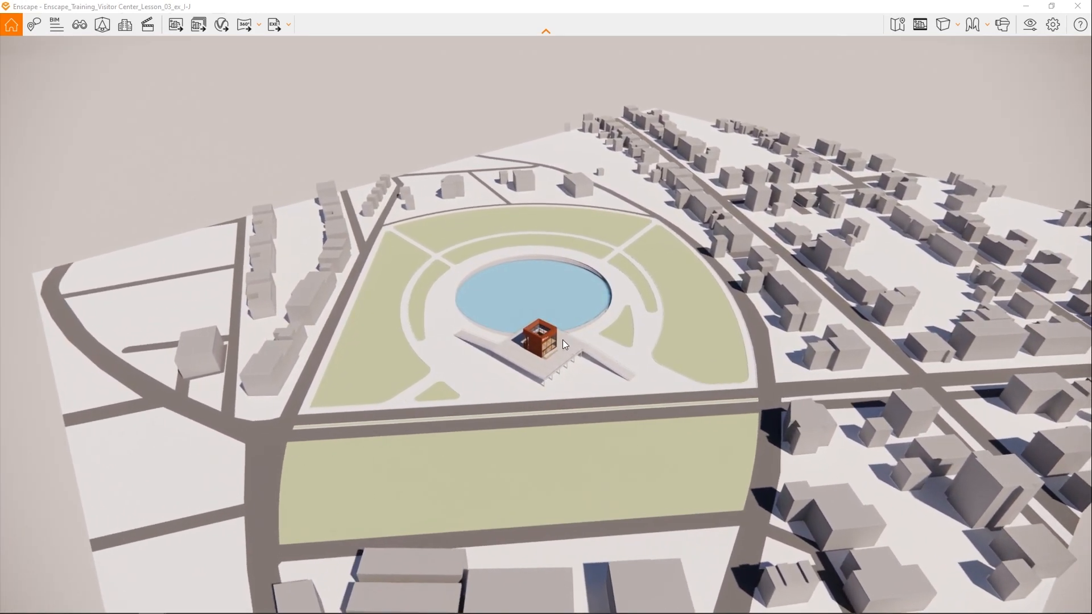
pyautogui.scroll(3, 563, 340)
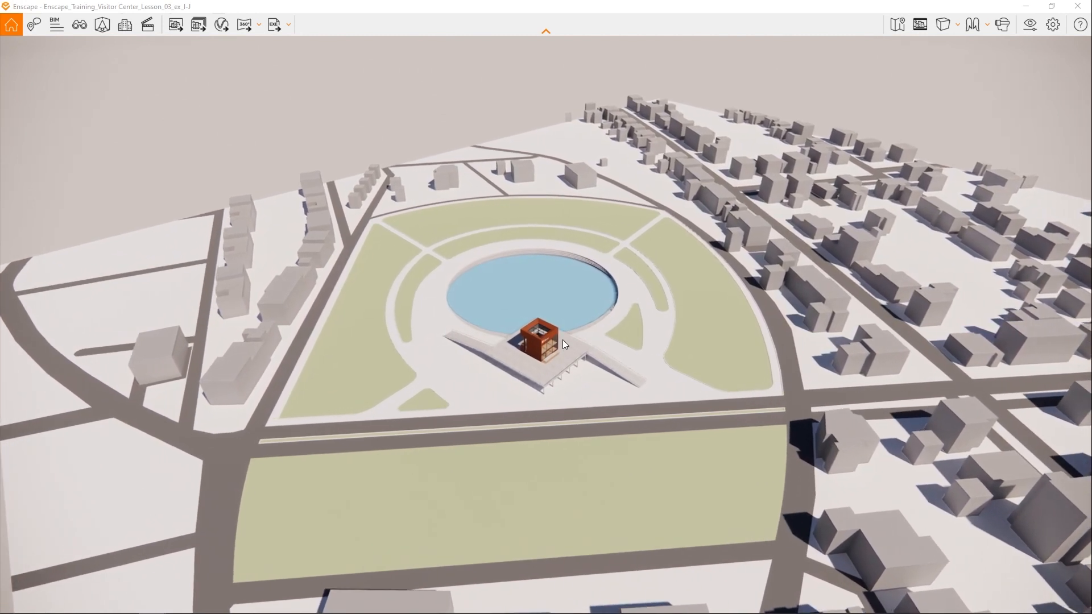
pyautogui.press('w')
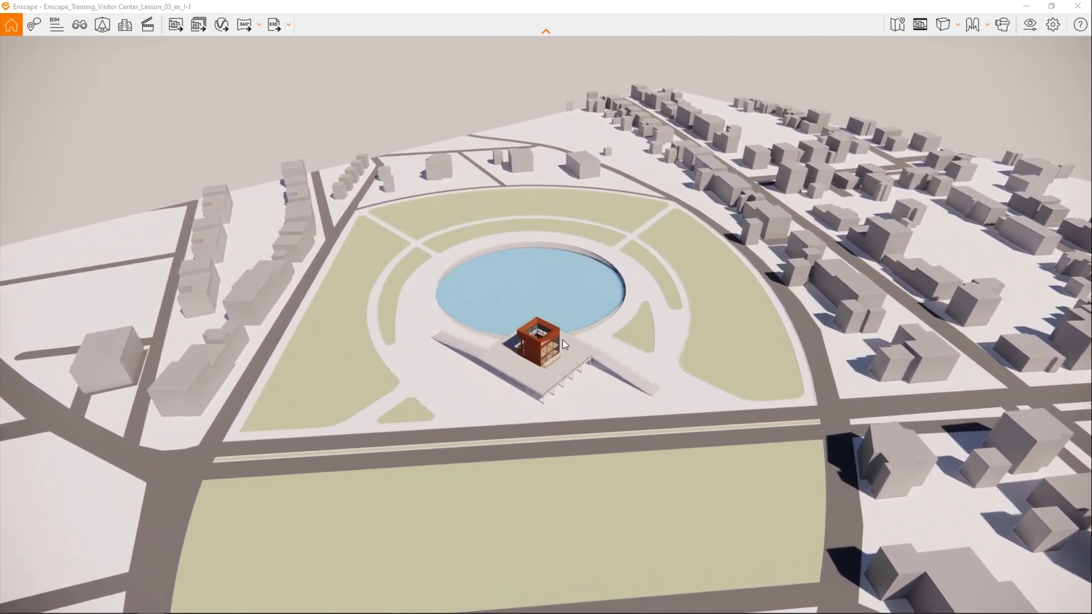
pyautogui.press('w')
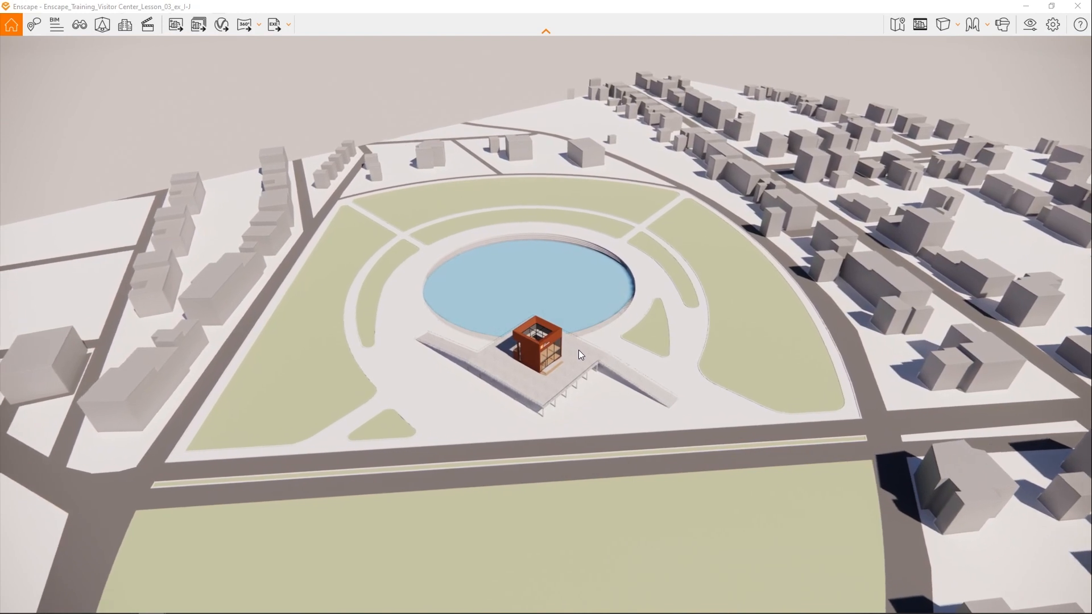
pyautogui.press('w')
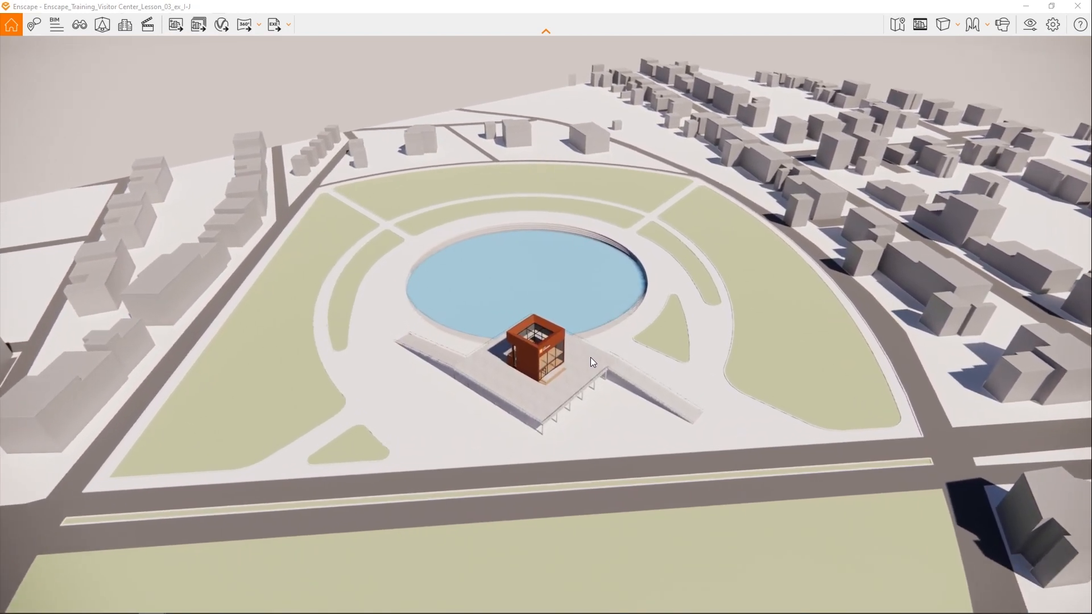
pyautogui.press('w')
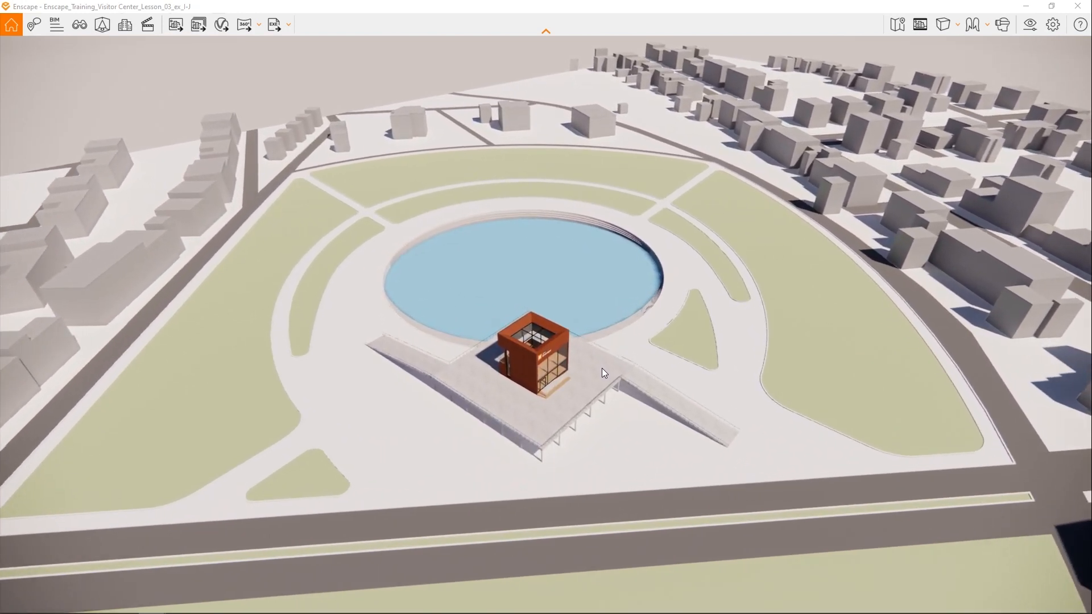
pyautogui.press('w')
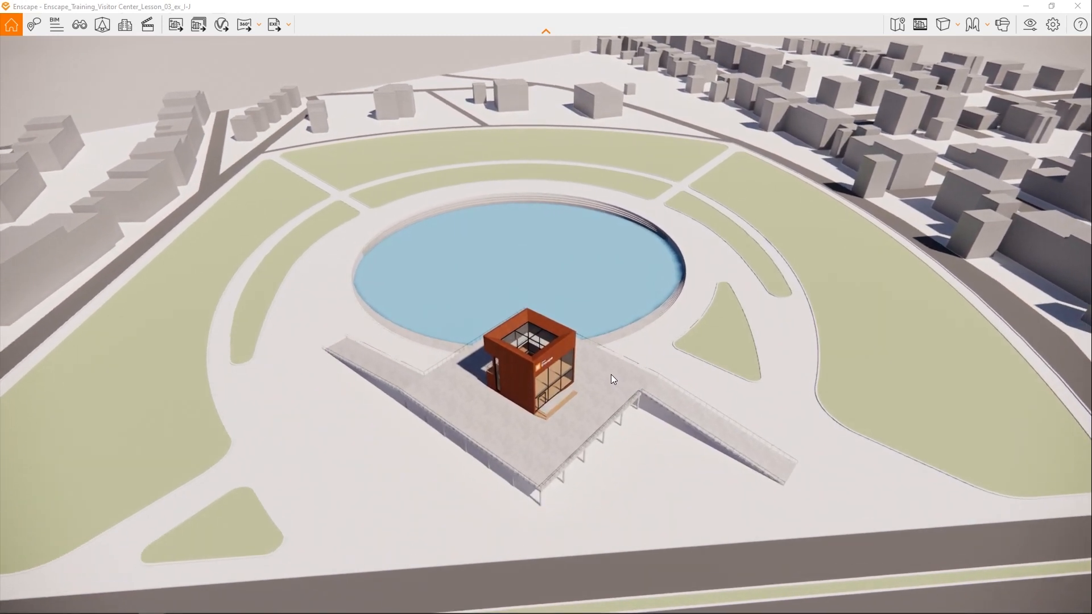
pyautogui.press('w')
# - Orbit down around the visitor center and fly close to the Enscape sign on its upper facade
pyautogui.moveTo(578, 390); pyautogui.dragTo(531, 327, button='right')
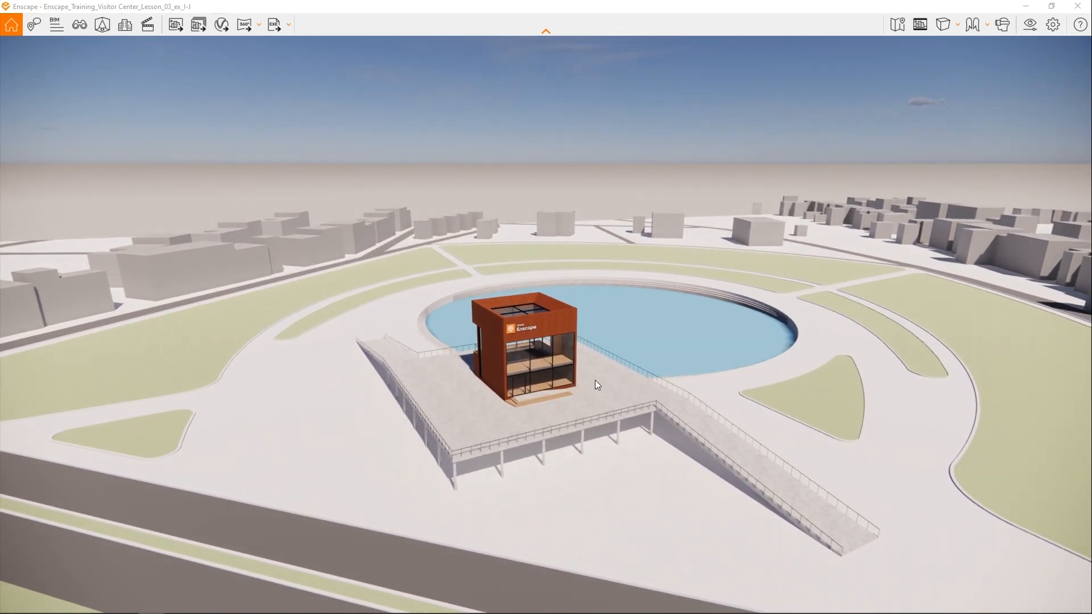
pyautogui.moveTo(582, 350); pyautogui.dragTo(466, 314, button='right')
pyautogui.moveTo(501, 327); pyautogui.dragTo(338, 307)
pyautogui.press('w')
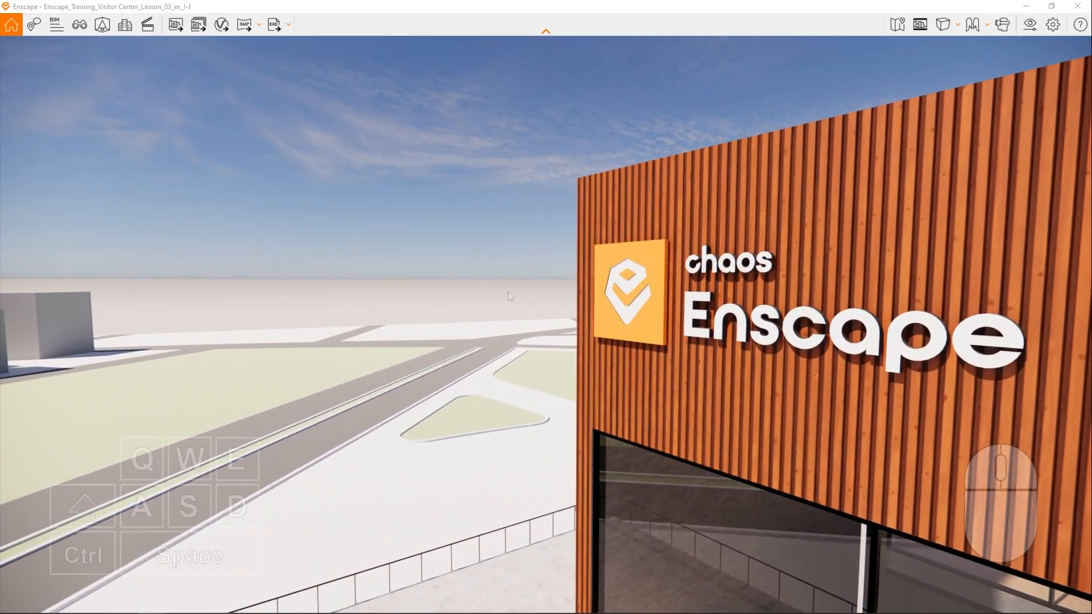
# - Fly closer to the facade sign and tilt the view upward to show the building's top corner against the sky
pyautogui.moveTo(507, 292)
pyautogui.mouseDown()
pyautogui.moveTo(532, 278)
pyautogui.moveTo(520, 296)
pyautogui.mouseUp()
pyautogui.press('w')
pyautogui.moveTo(520, 296); pyautogui.dragTo(523, 278, button='right')
pyautogui.moveTo(522, 278); pyautogui.dragTo(556, 268)
pyautogui.press('w')
pyautogui.moveTo(556, 268); pyautogui.dragTo(513, 269, button='right')
pyautogui.moveTo(512, 268); pyautogui.dragTo(524, 267)
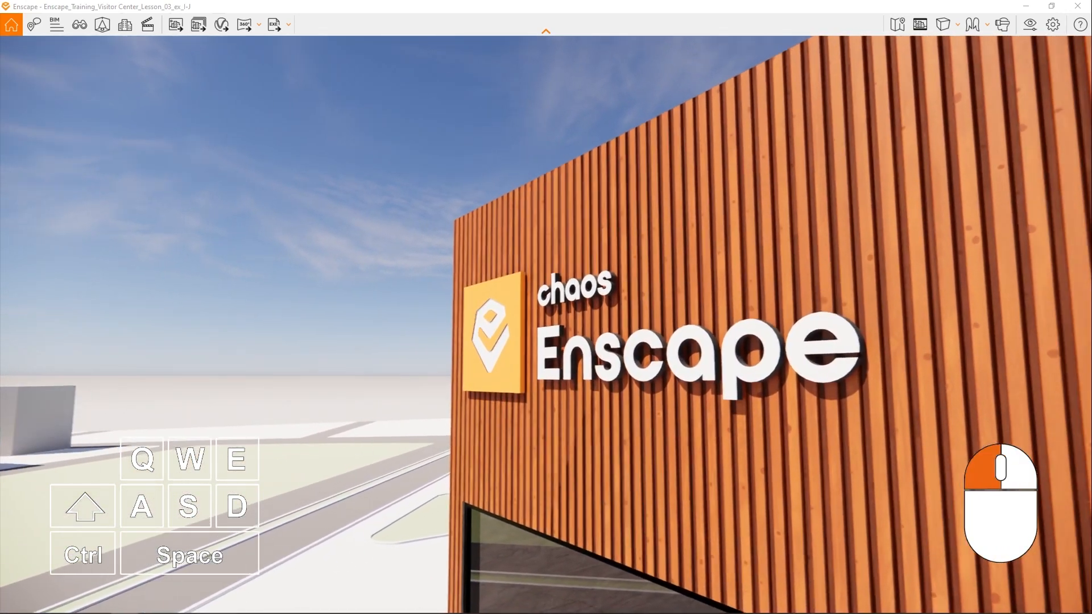
# - Fine-tune the camera so the logo, the full sign lettering and the building's top corner are framed at an angle
pyautogui.moveTo(725, 328); pyautogui.dragTo(757, 328)
pyautogui.press('a')
pyautogui.moveTo(757, 328)
pyautogui.mouseDown(button='right')
pyautogui.moveTo(797, 314)
pyautogui.moveTo(761, 329)
pyautogui.mouseUp(button='right')
pyautogui.moveTo(761, 329); pyautogui.dragTo(755, 331)
pyautogui.press('w')
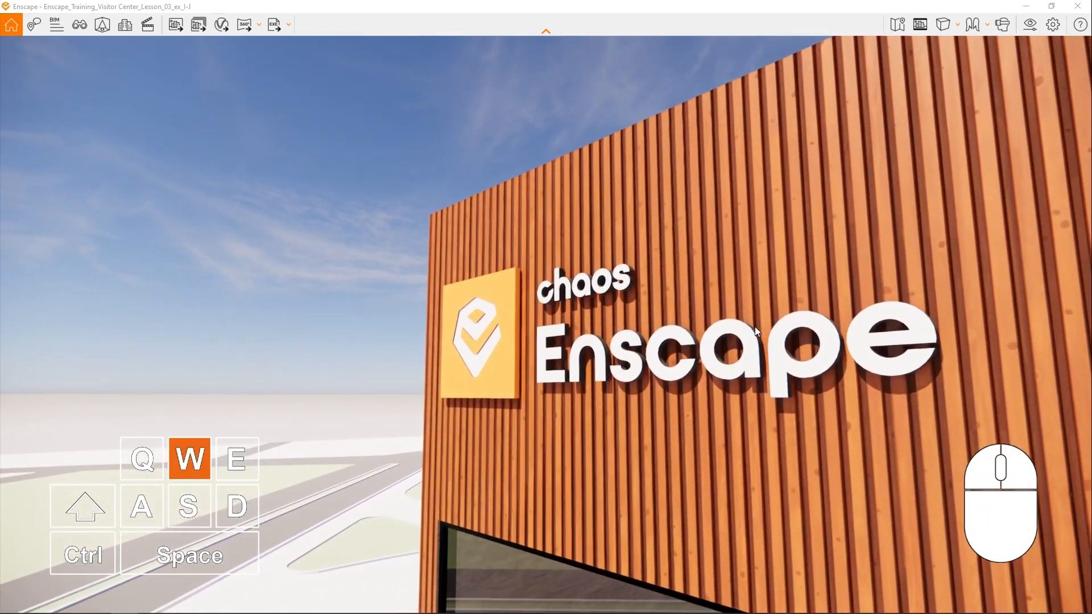
pyautogui.moveTo(755, 331); pyautogui.dragTo(746, 351, button='right')
pyautogui.moveTo(747, 351)
pyautogui.mouseDown()
pyautogui.moveTo(762, 365)
pyautogui.moveTo(743, 346)
pyautogui.mouseUp()
pyautogui.press('w')
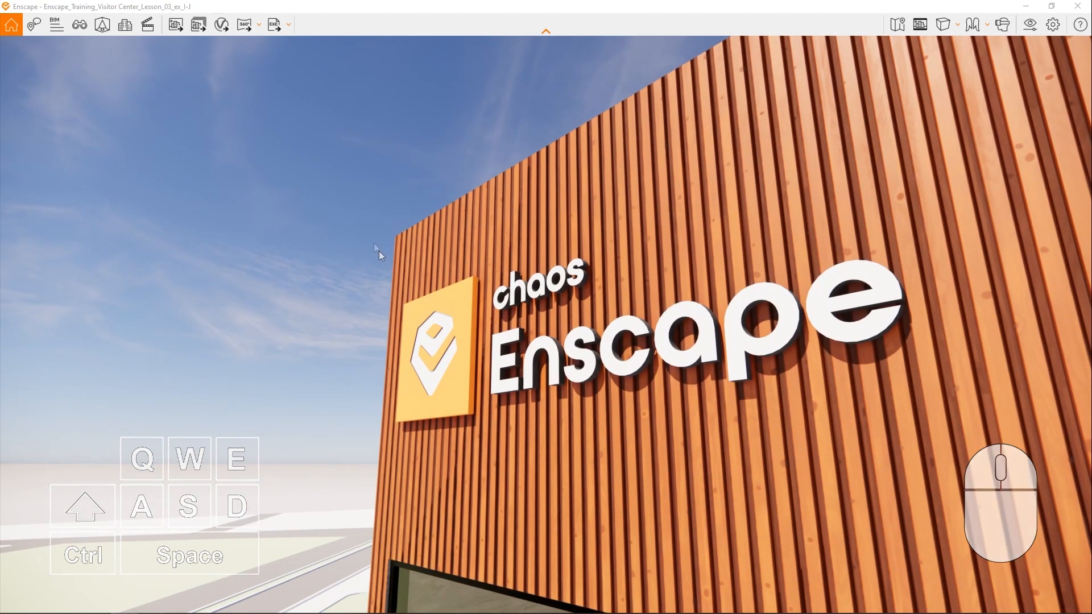
# - Start a new view from the current camera in View Management and name it 01_Top Corner
pyautogui.click(78, 24)
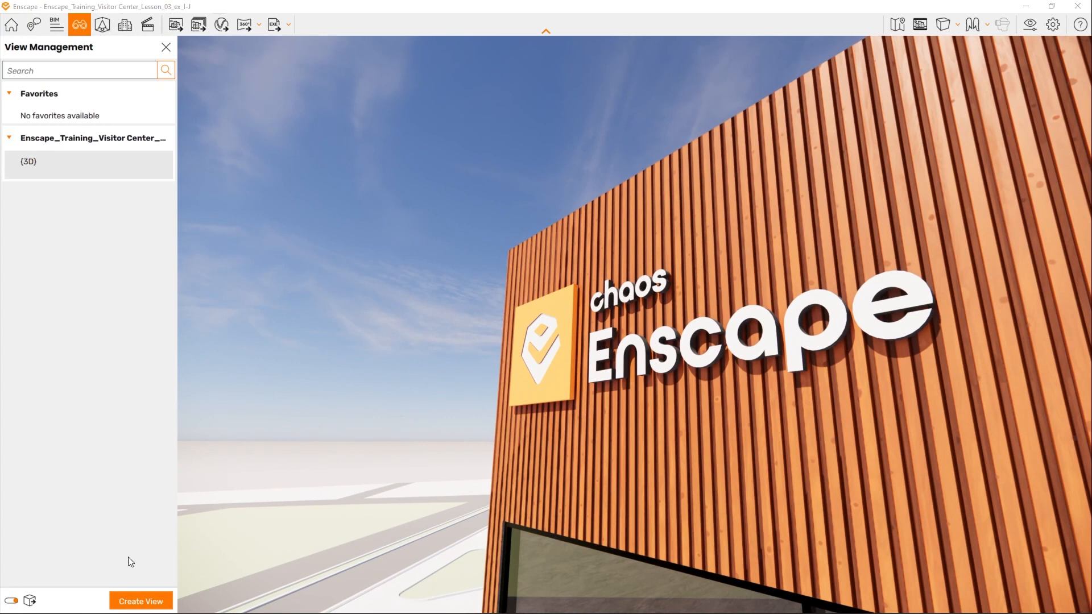
pyautogui.click(141, 601)
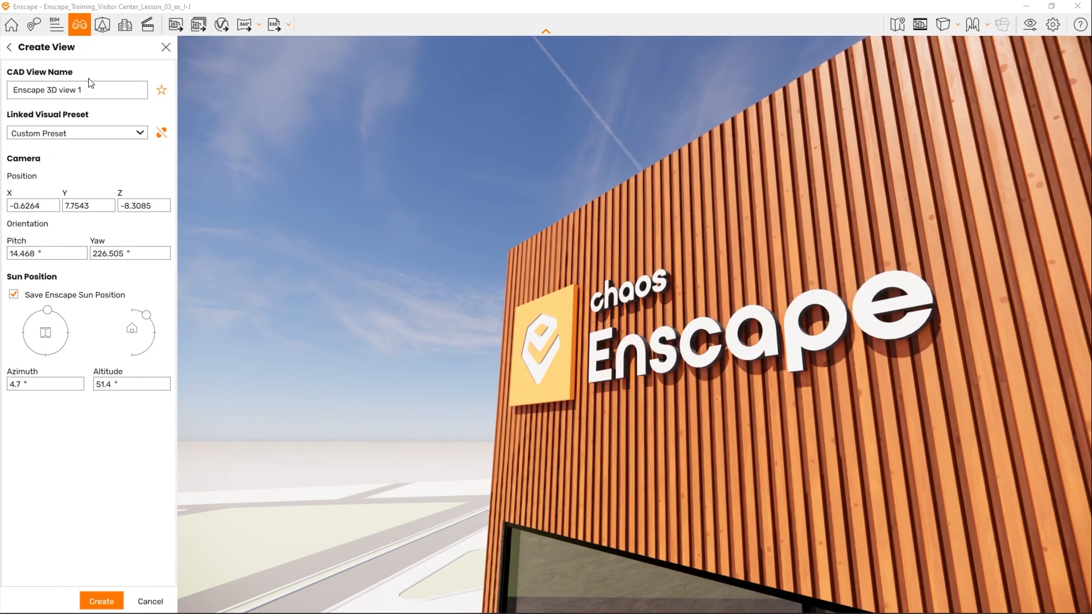
pyautogui.moveTo(90, 88); pyautogui.dragTo(9, 91)
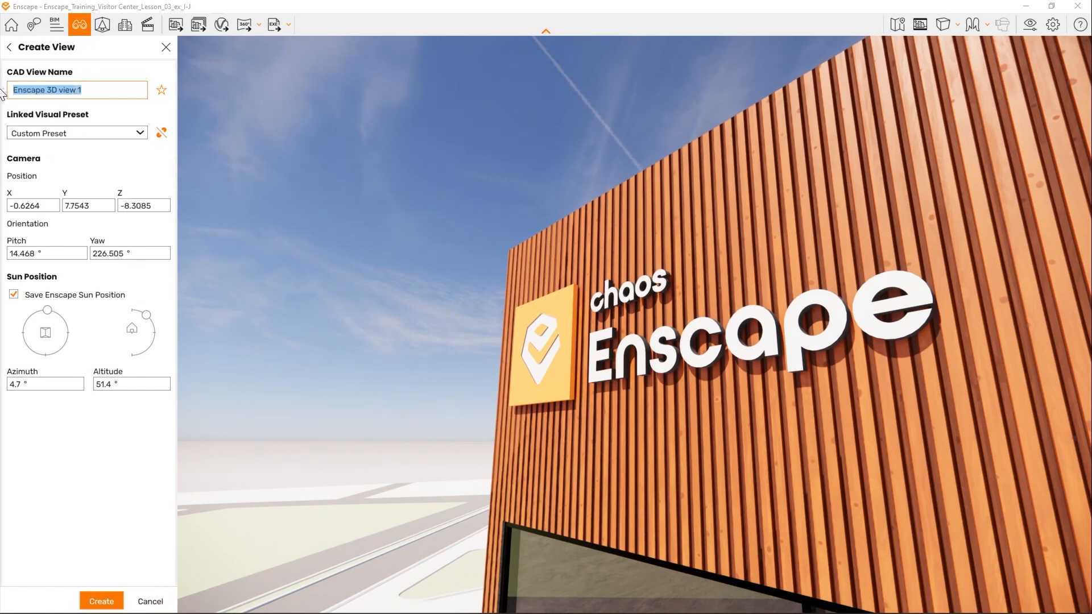
pyautogui.write('01_Top Corner')
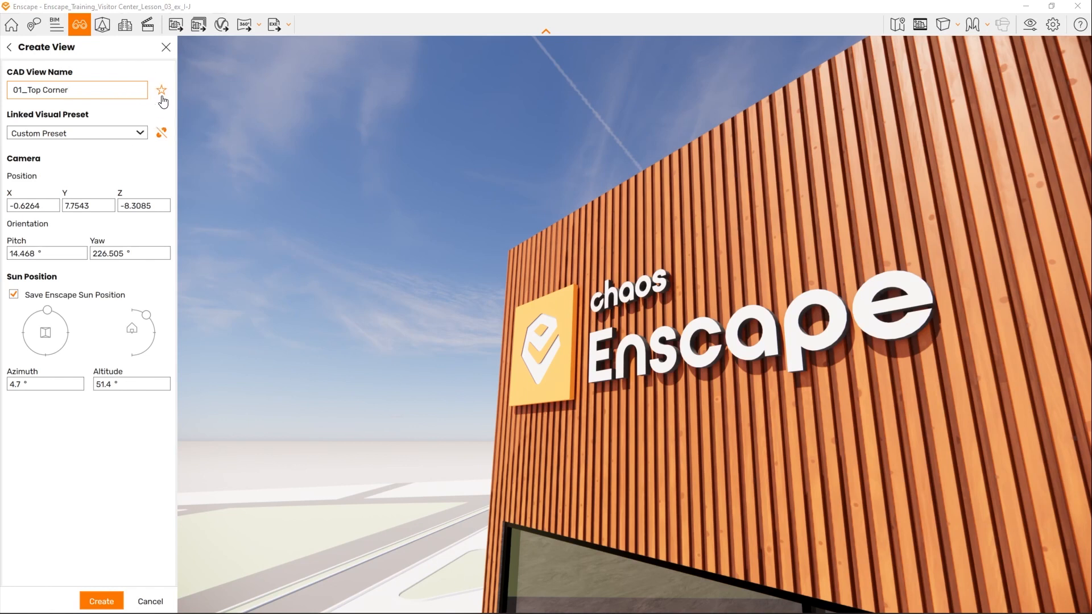
# - Create the view with Custom Preset linked and the Enscape sun position saved, and close View Management
pyautogui.click(140, 133)
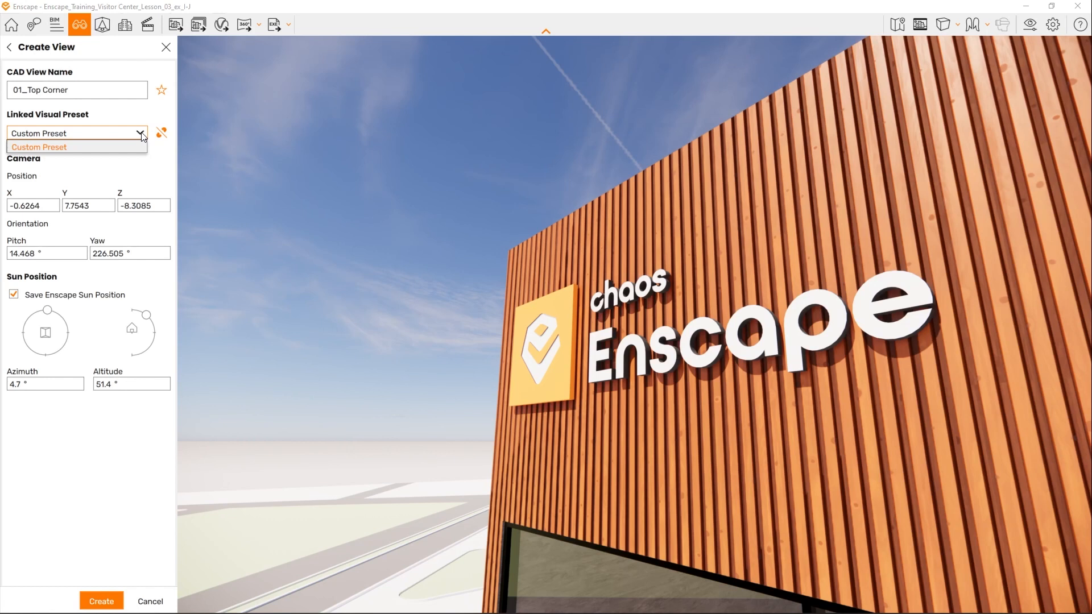
pyautogui.click(142, 135)
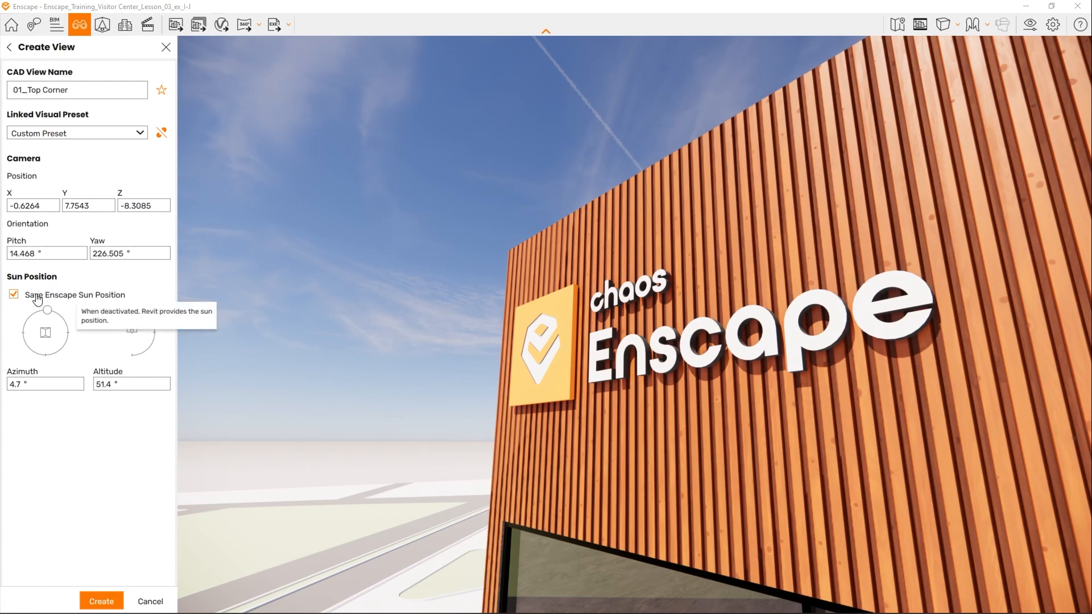
pyautogui.click(13, 295)
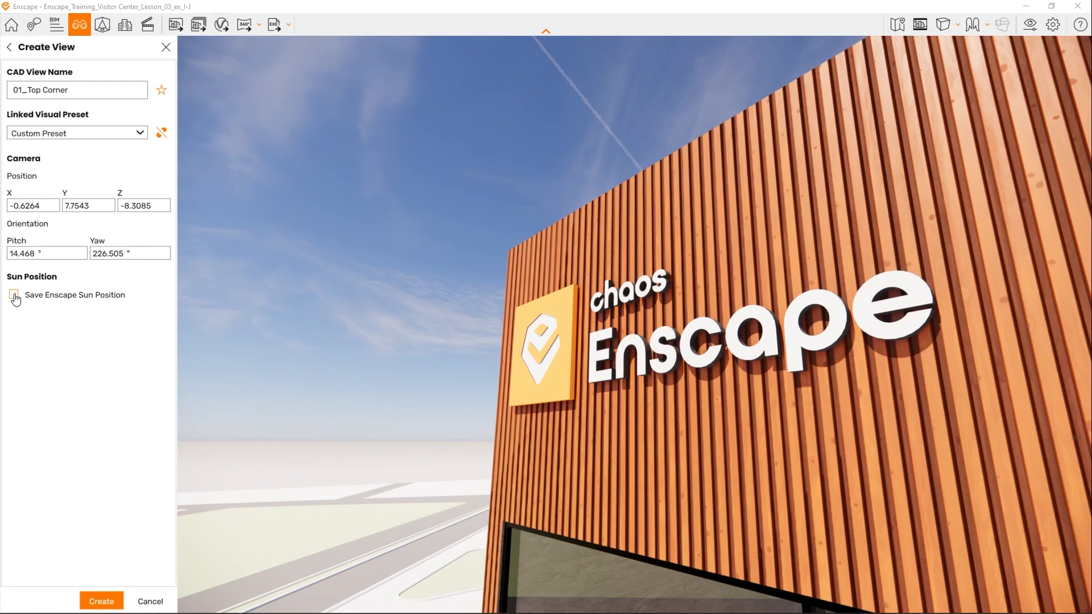
pyautogui.click(13, 295)
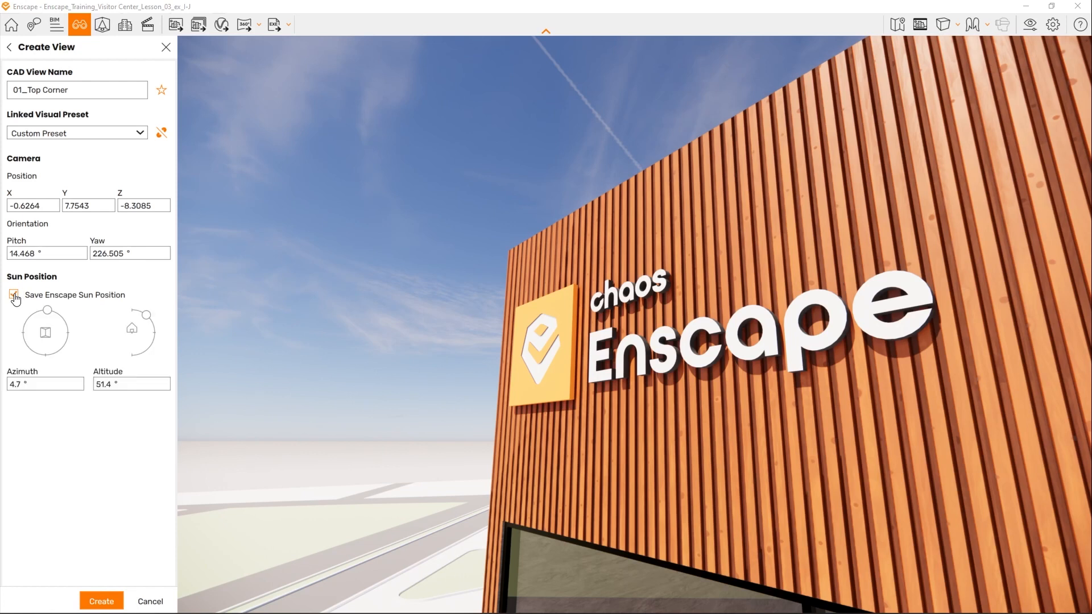
pyautogui.click(102, 601)
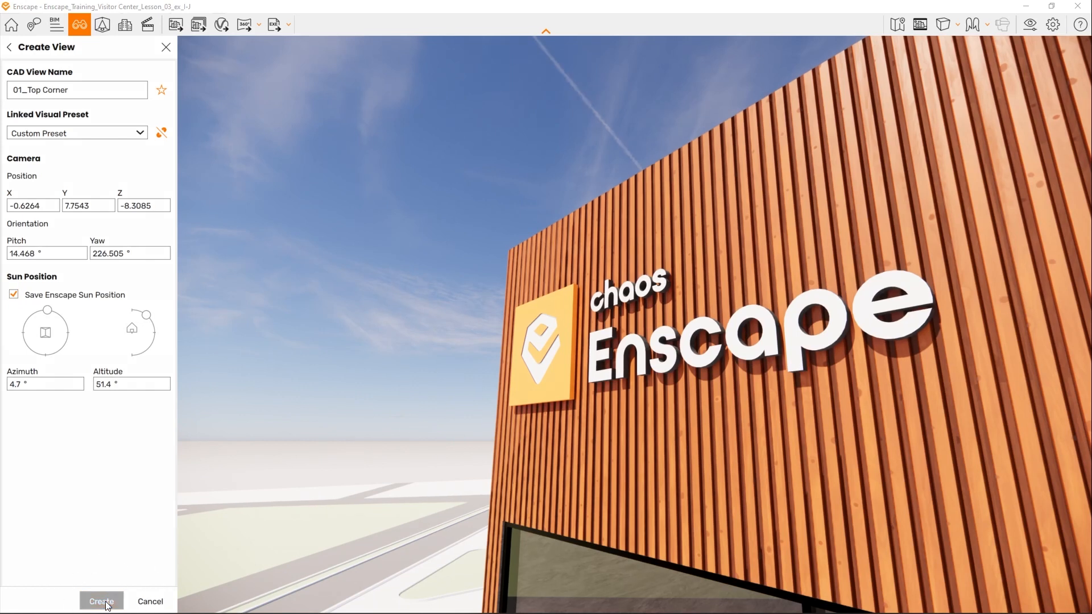
pyautogui.click(166, 48)
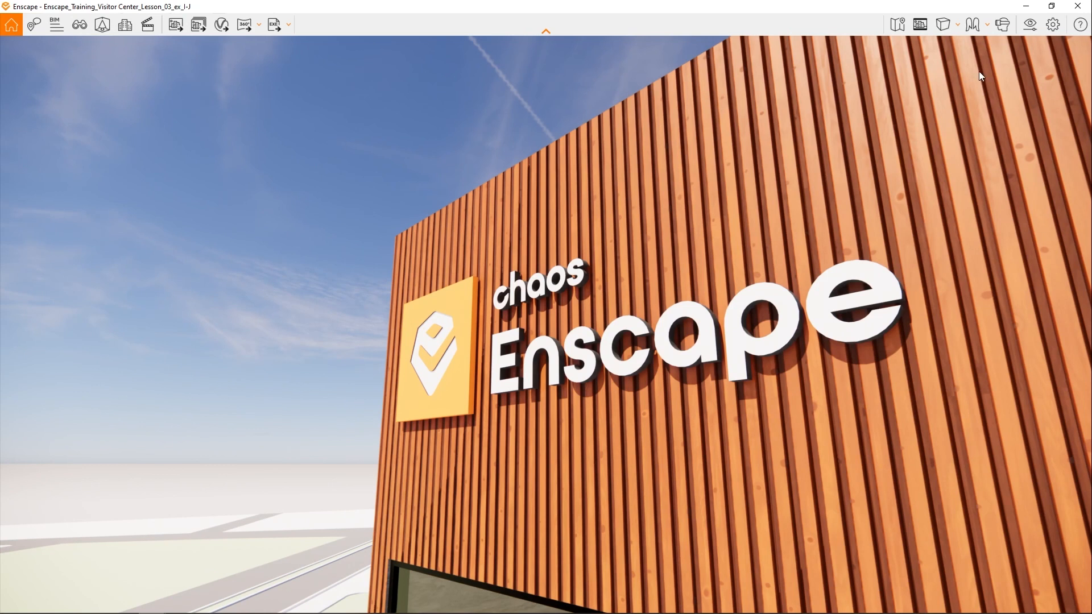
# - Open the visual settings clear of the sign and expand the preset list with Custom Preset selected
pyautogui.click(1026, 26)
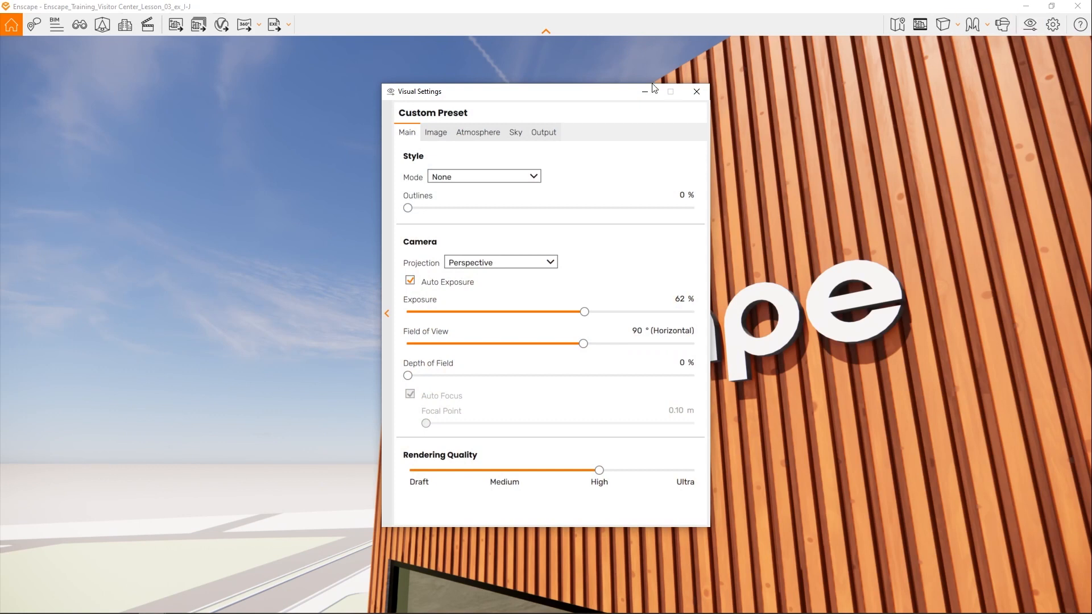
pyautogui.moveTo(569, 99); pyautogui.dragTo(241, 90)
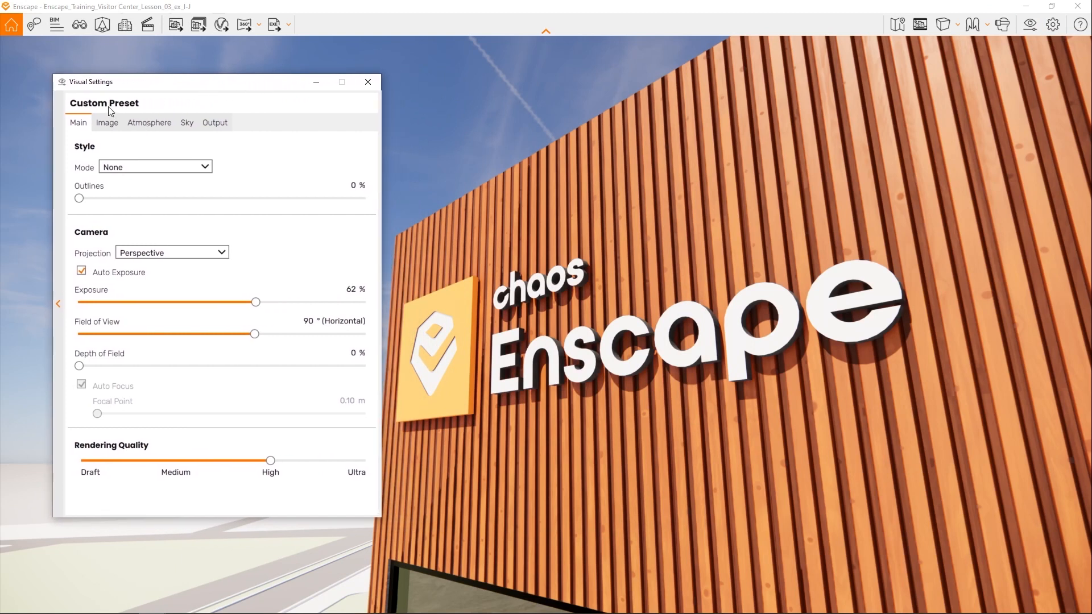
pyautogui.click(57, 307)
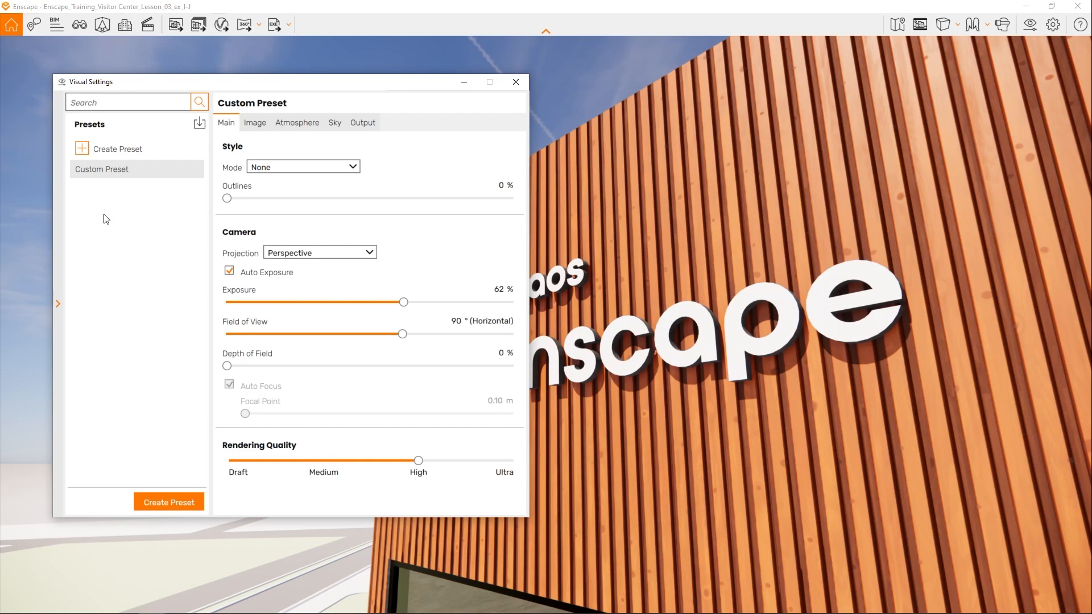
pyautogui.click(106, 173)
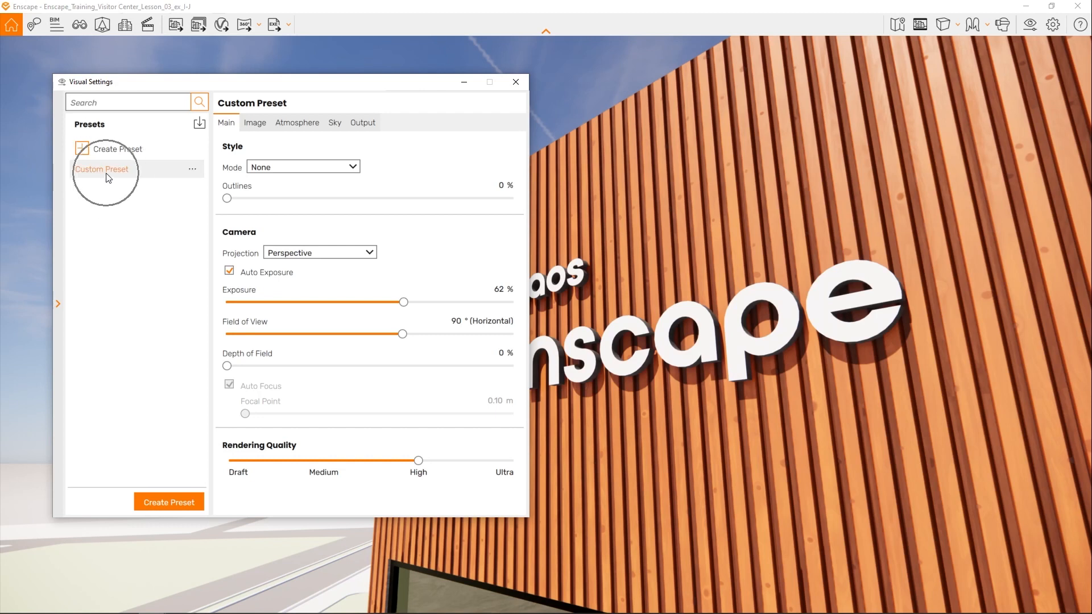
# - Create a new visual preset named 01_Top Corner
pyautogui.click(192, 171)
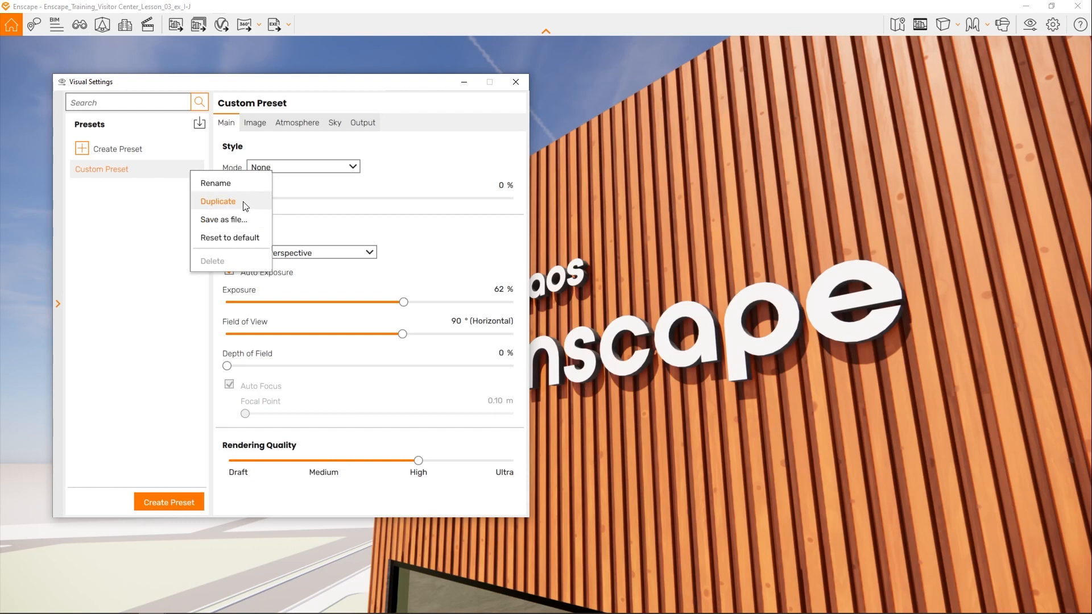
pyautogui.click(117, 215)
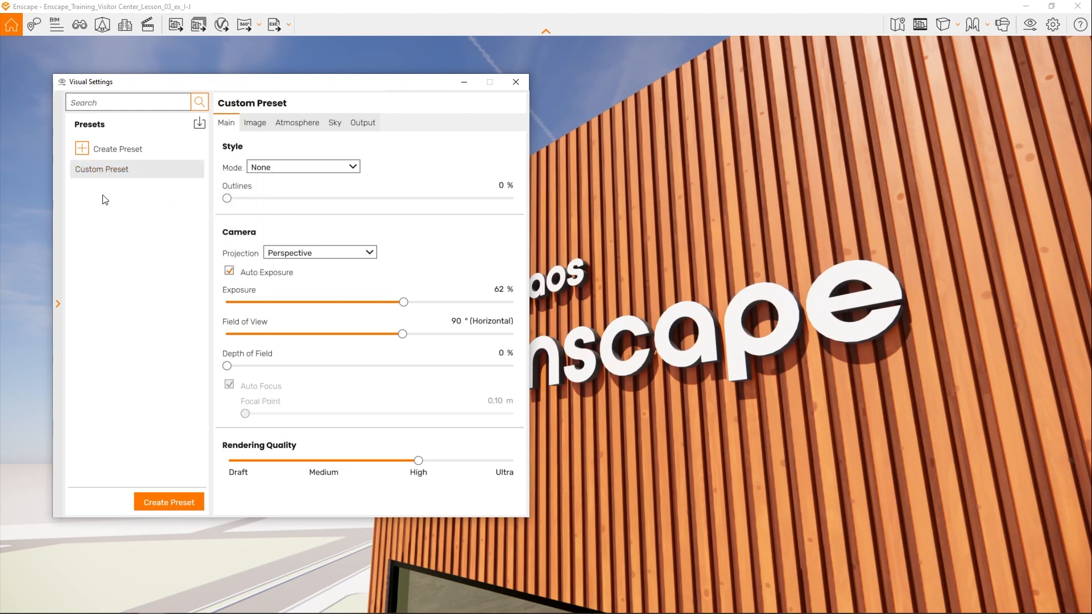
pyautogui.click(82, 148)
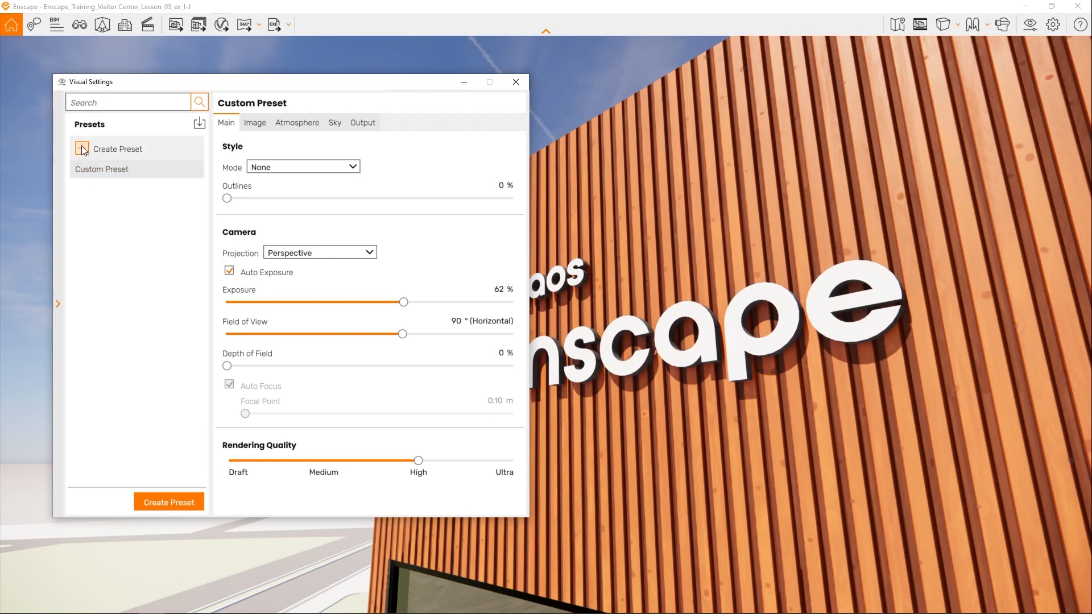
pyautogui.write('01_')
pyautogui.write('op Corner')
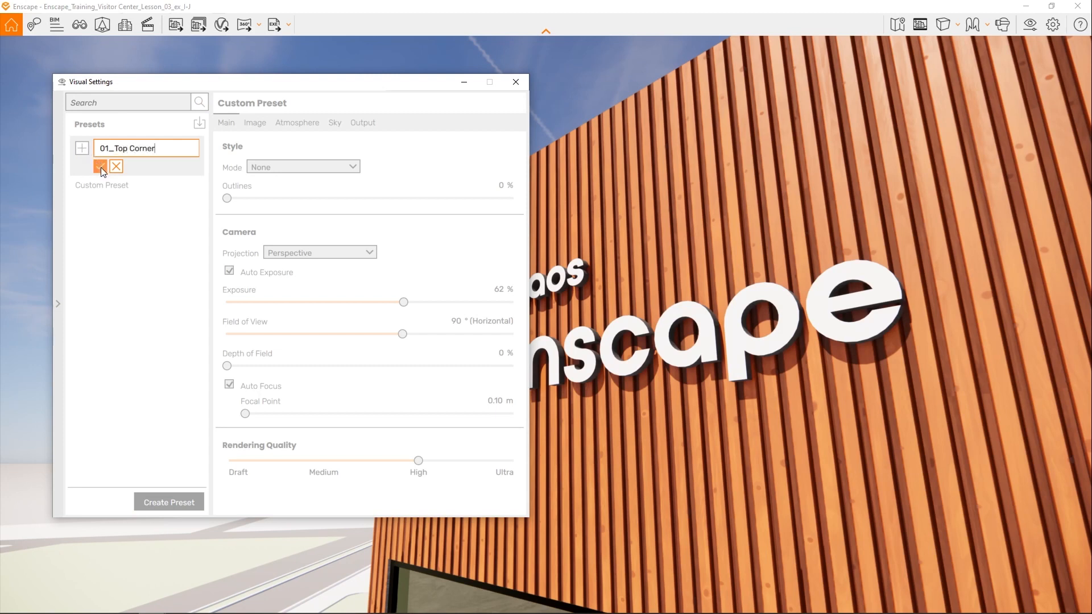
pyautogui.click(101, 166)
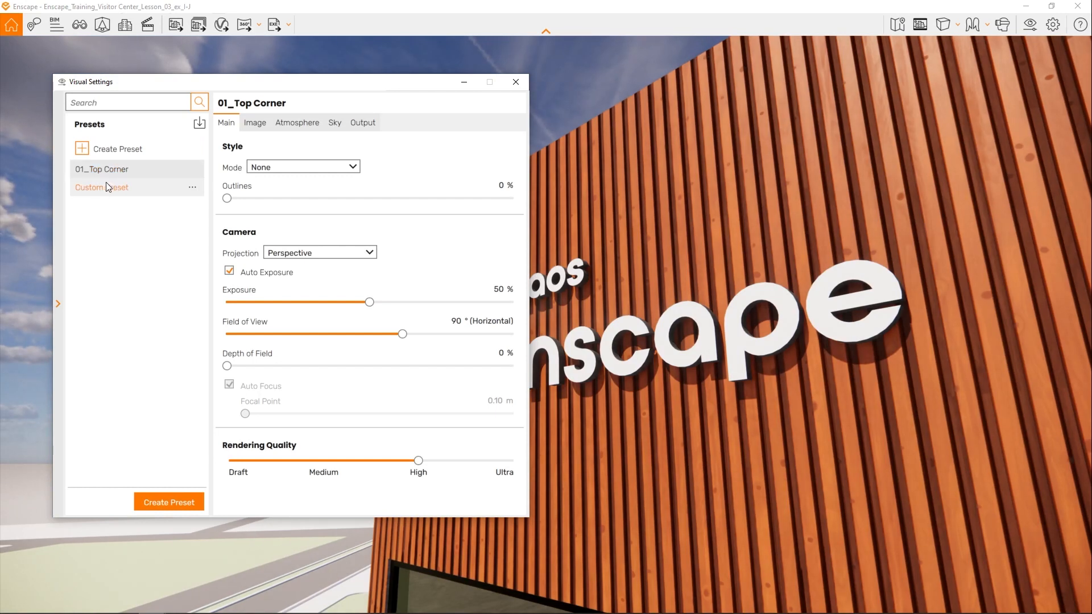
# - Compare Custom Preset with 01_Top Corner by switching between them, ending with 01_Top Corner active
pyautogui.click(108, 187)
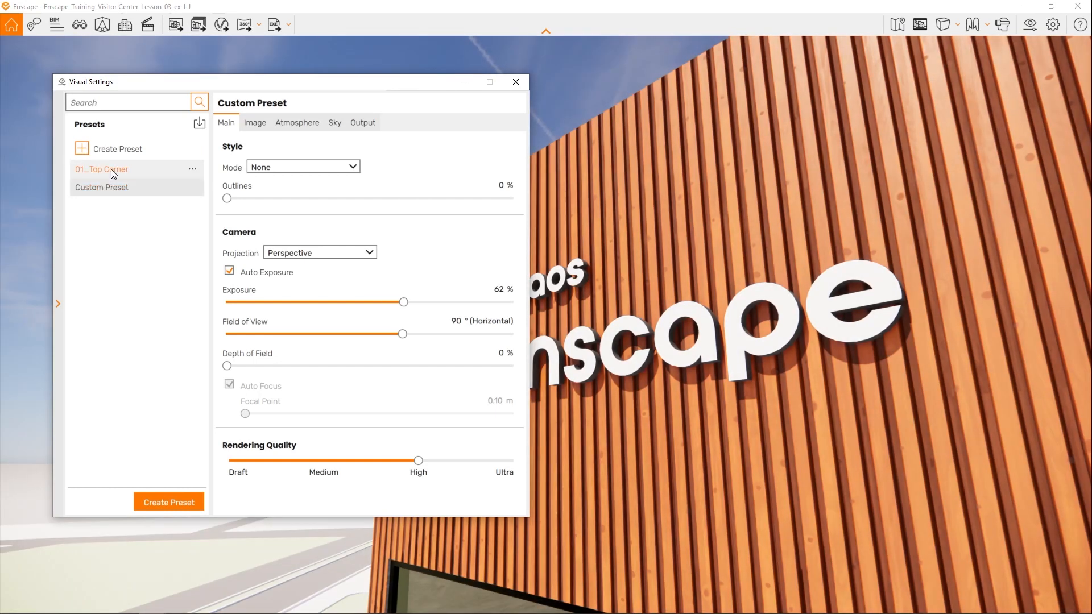
pyautogui.click(111, 169)
pyautogui.click(112, 185)
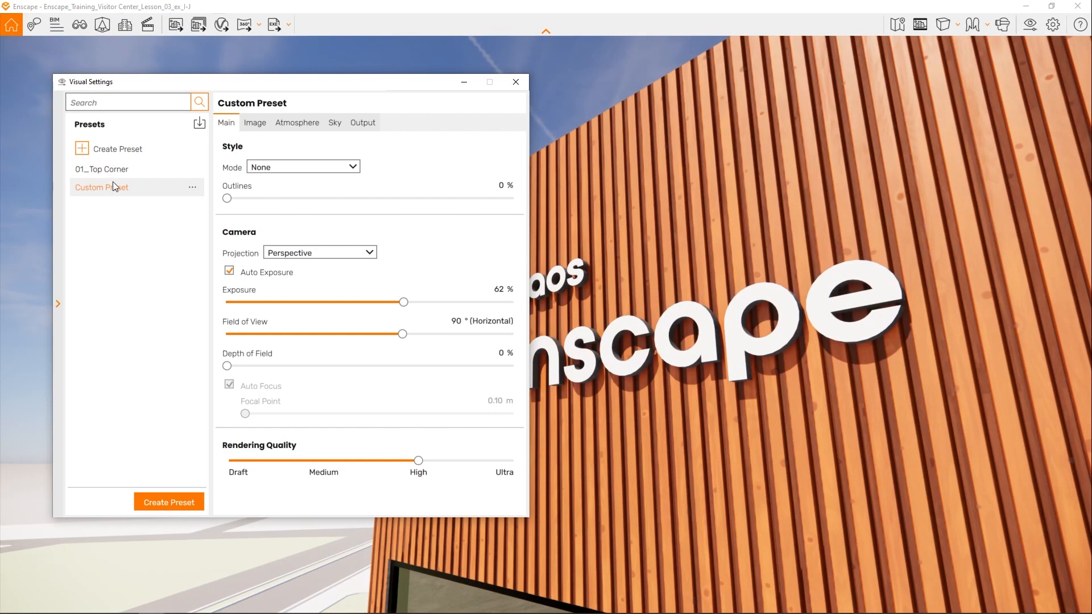
pyautogui.click(113, 170)
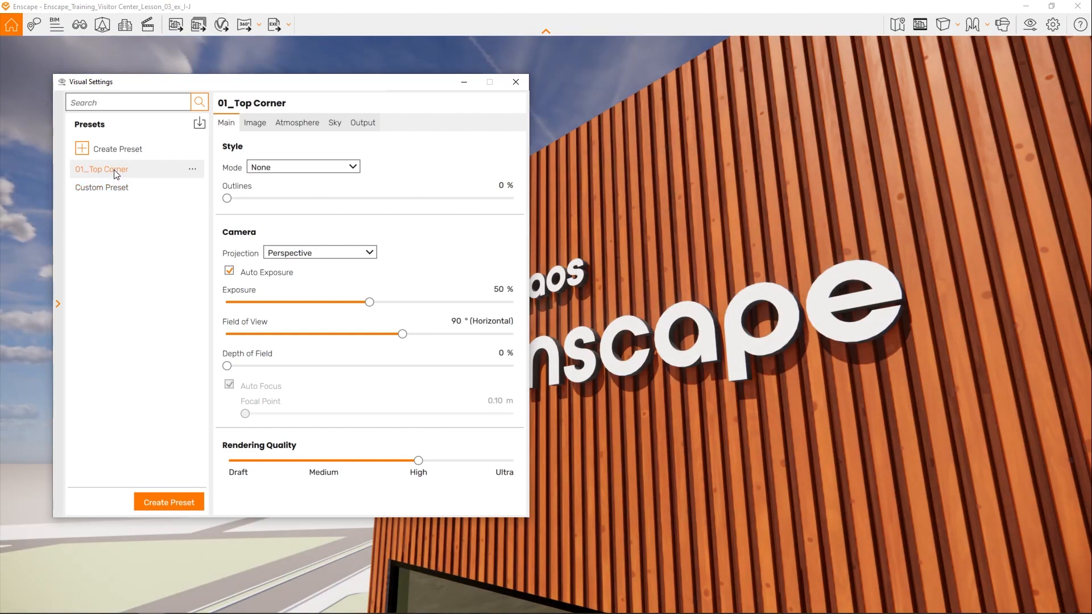
pyautogui.press('ctrl')
# - Collapse the preset list, turn off Auto Exposure for 01_Top Corner, and set Exposure to 17 % and Outlines to 12 %
pyautogui.click(58, 305)
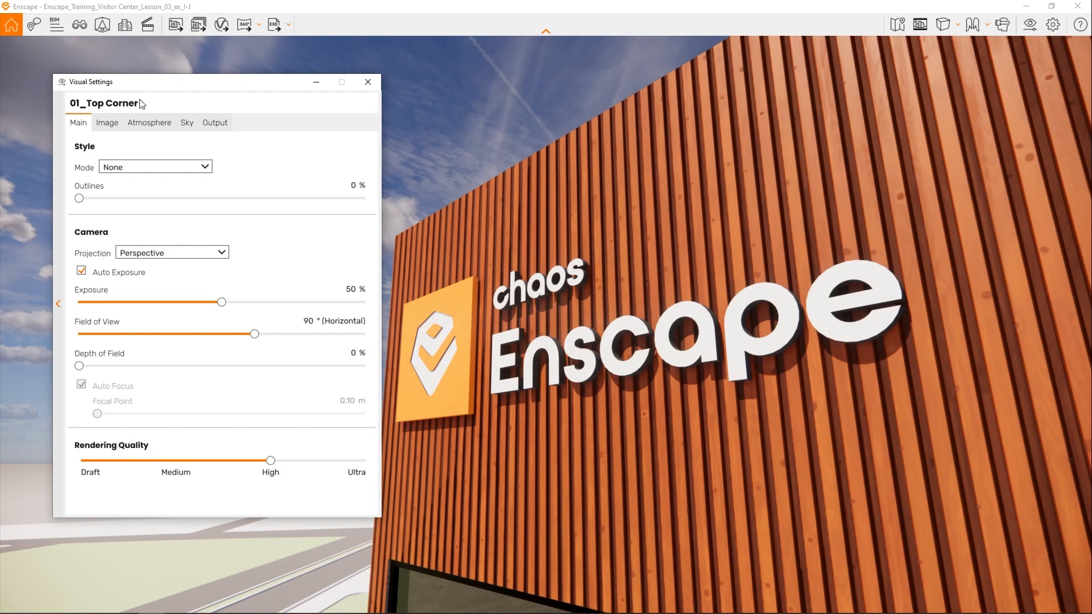
pyautogui.moveTo(180, 84); pyautogui.dragTo(162, 84)
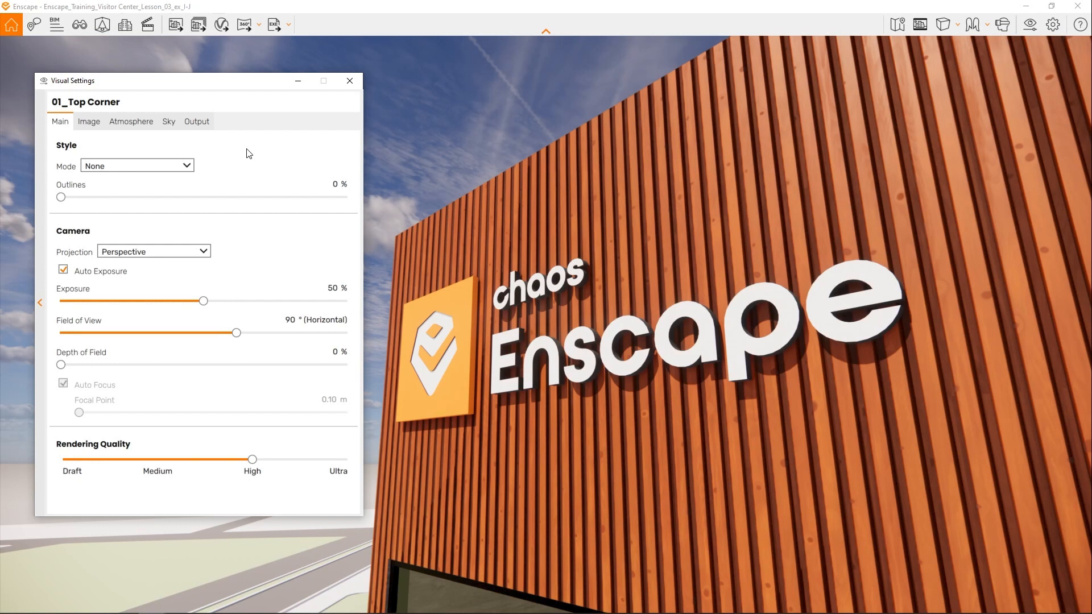
pyautogui.click(63, 269)
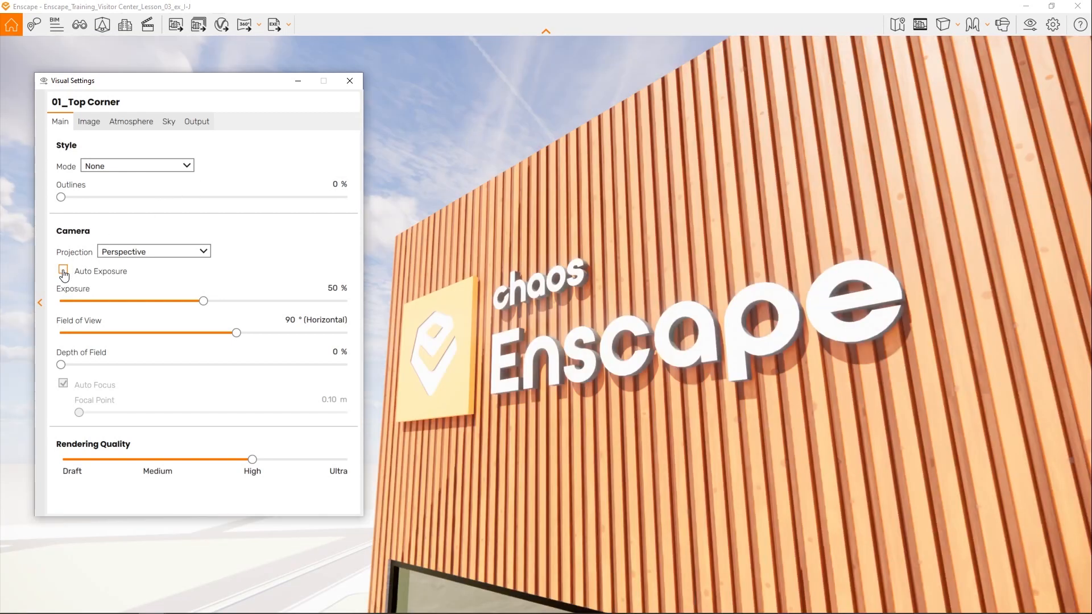
pyautogui.click(64, 270)
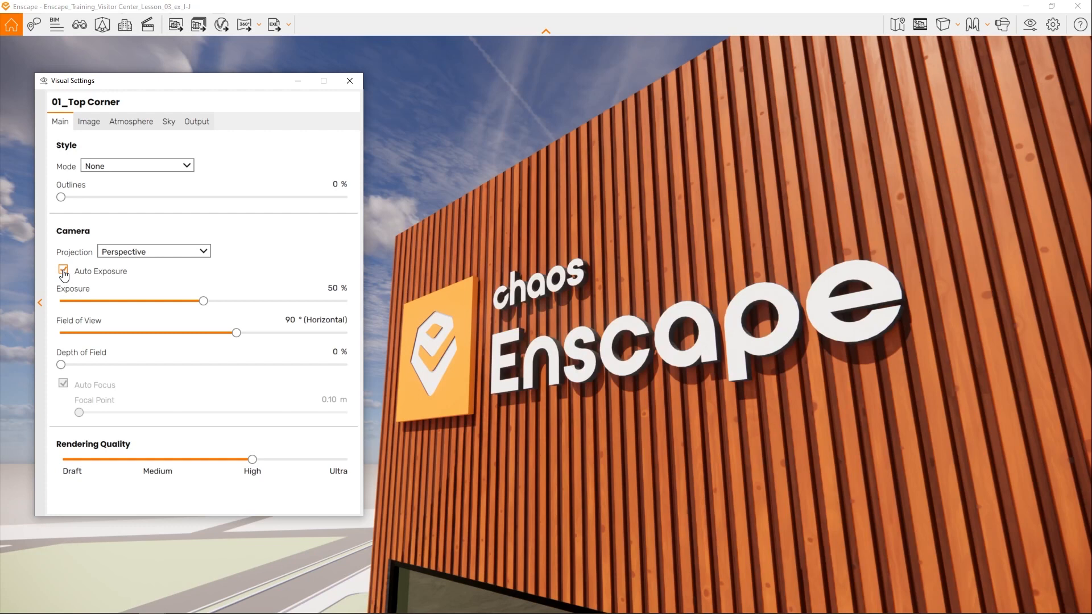
pyautogui.click(63, 269)
pyautogui.moveTo(203, 301); pyautogui.dragTo(110, 302)
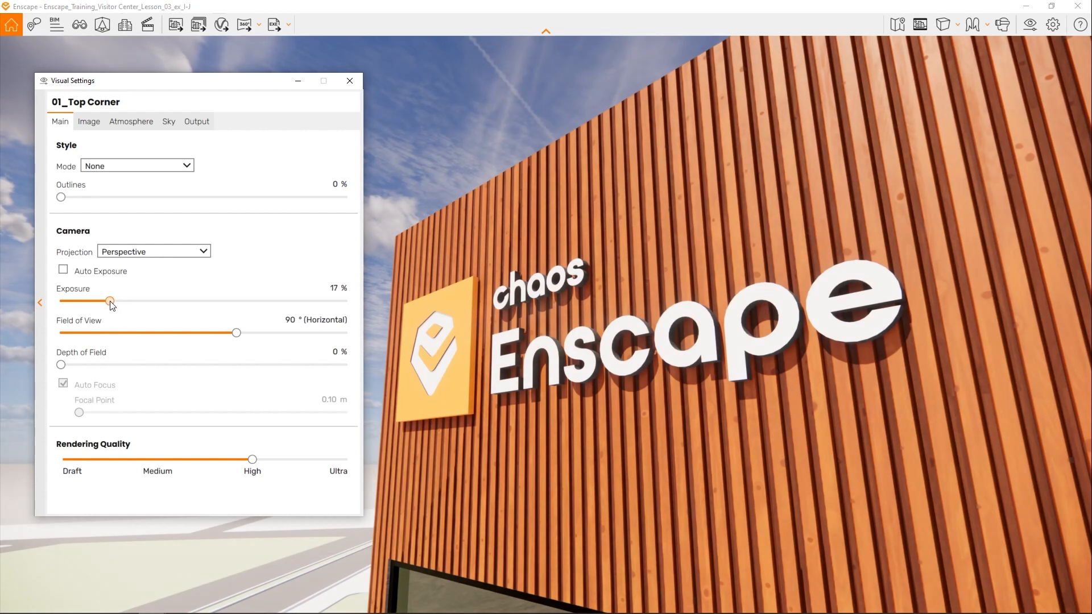
pyautogui.moveTo(236, 334)
pyautogui.mouseDown()
pyautogui.moveTo(276, 334)
pyautogui.moveTo(238, 337)
pyautogui.mouseUp()
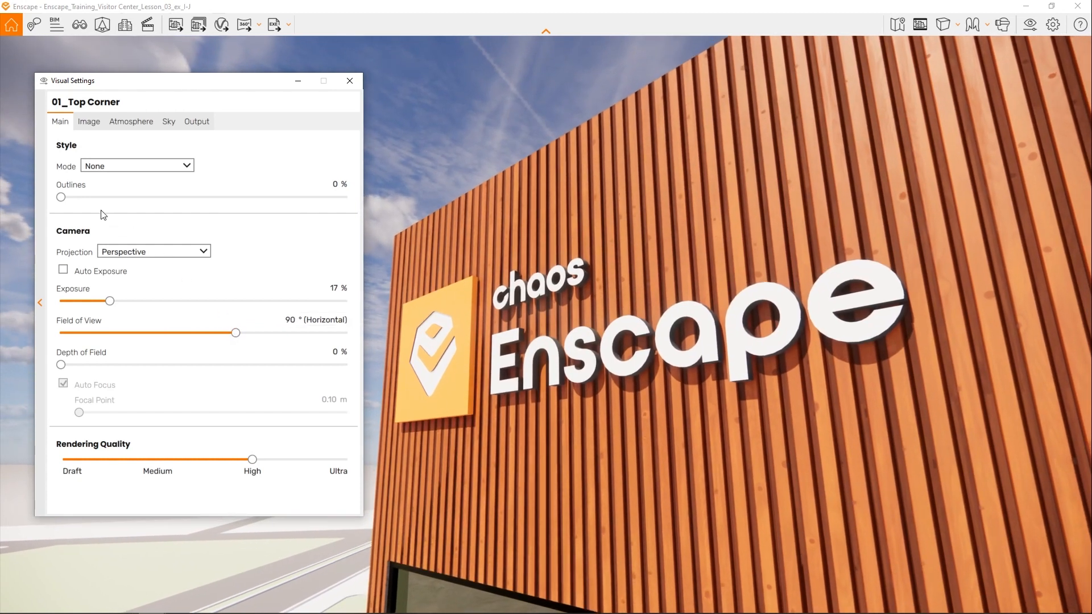
pyautogui.moveTo(61, 197); pyautogui.dragTo(97, 203)
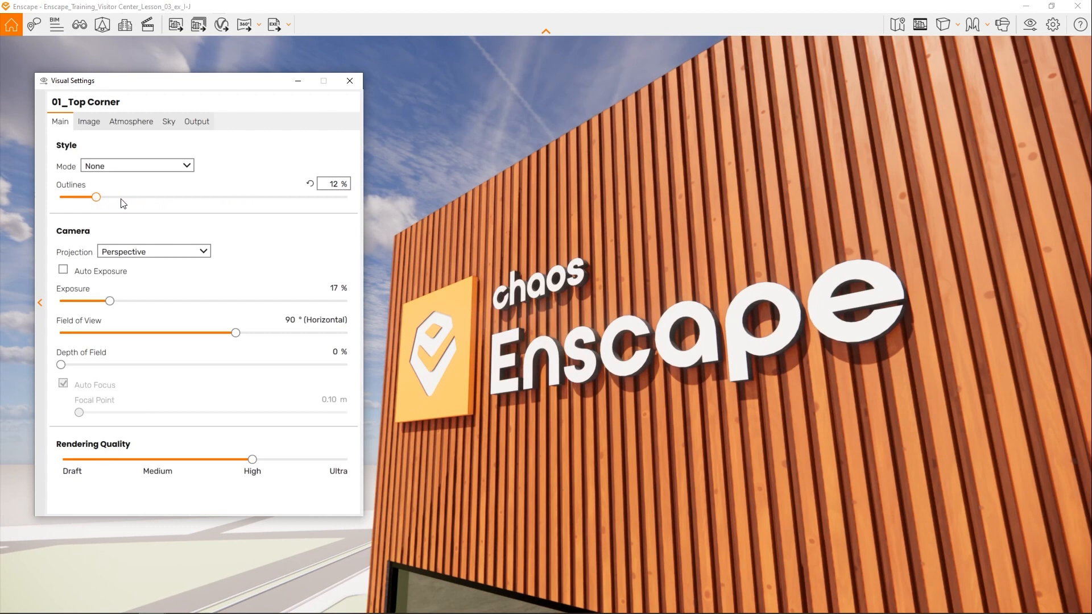
# - In the preset's sky settings, set cloud Density to 30 %, Variety to 19 %, Cirrus Amount to 9 % and Contrails to 0
pyautogui.click(168, 128)
pyautogui.moveTo(180, 88); pyautogui.dragTo(852, 89)
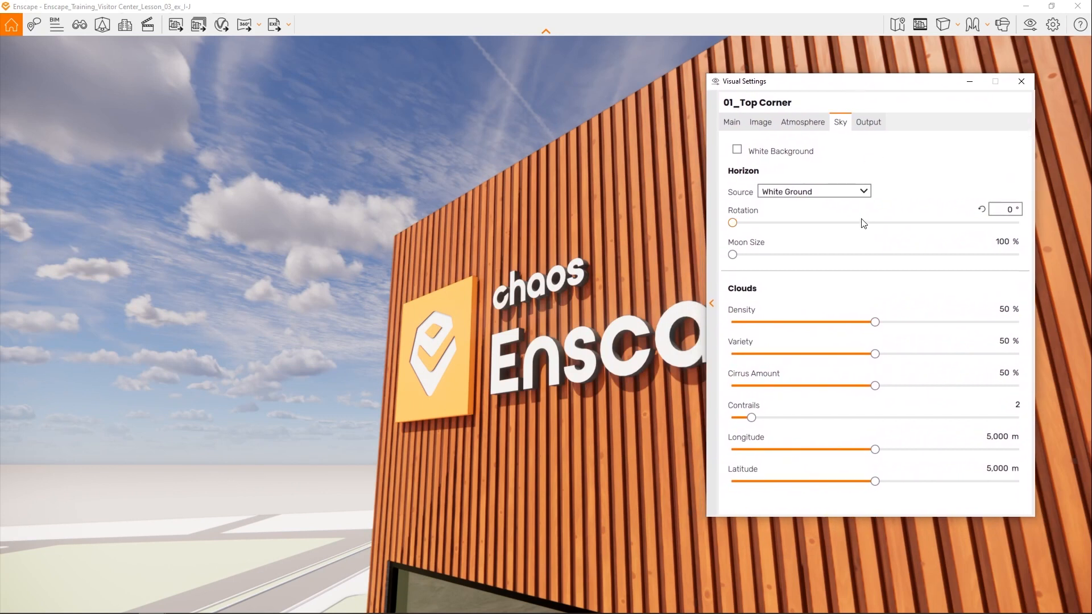
pyautogui.moveTo(874, 322); pyautogui.dragTo(819, 323)
pyautogui.moveTo(875, 354); pyautogui.dragTo(787, 354)
pyautogui.moveTo(874, 386); pyautogui.dragTo(762, 386)
pyautogui.moveTo(759, 425)
pyautogui.mouseDown()
pyautogui.moveTo(975, 419)
pyautogui.moveTo(740, 428)
pyautogui.mouseUp()
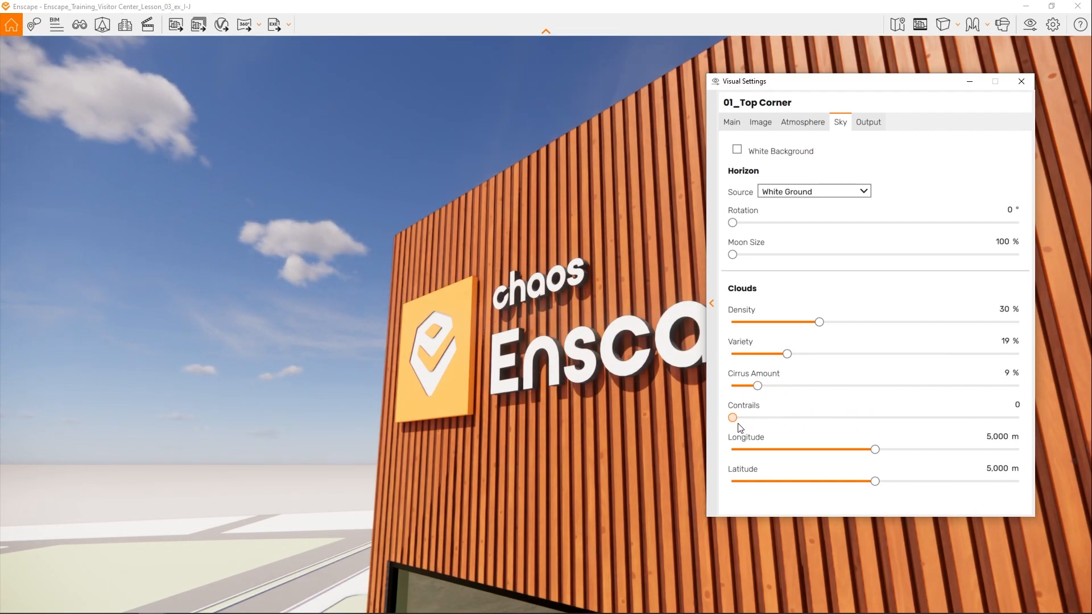
# - Shift the clouds to about 2,583 m longitude and 2,663 m latitude, and set their Density to 20 %
pyautogui.moveTo(875, 450); pyautogui.dragTo(830, 450)
pyautogui.moveTo(875, 482); pyautogui.dragTo(807, 485)
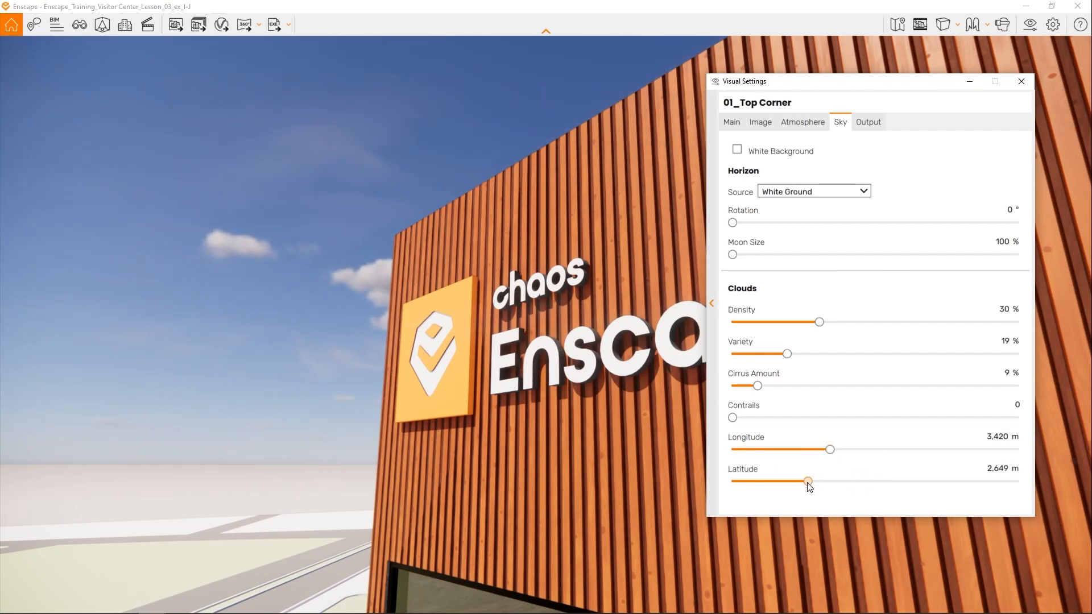
pyautogui.moveTo(834, 451); pyautogui.dragTo(806, 454)
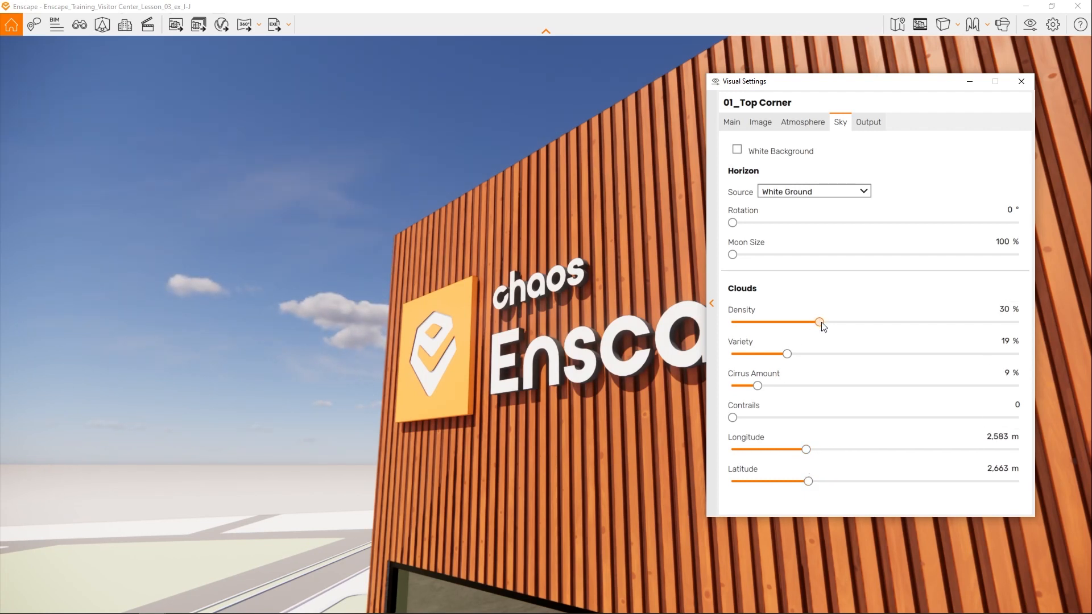
pyautogui.moveTo(819, 322); pyautogui.dragTo(789, 323)
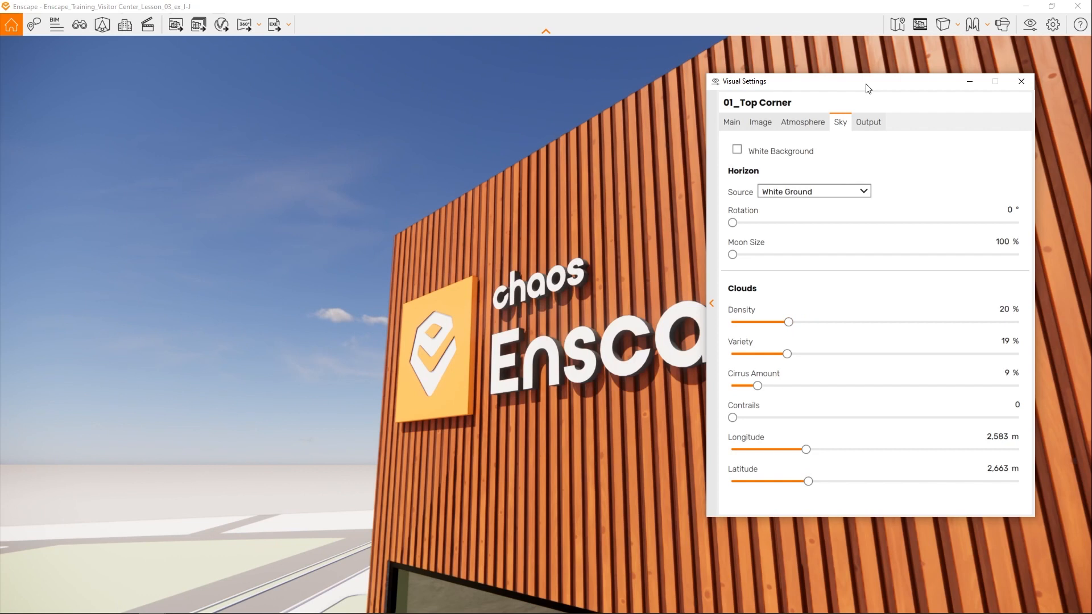
# - Check which preset is active in the preset list, collapse the list and close the visual settings
pyautogui.moveTo(868, 88); pyautogui.dragTo(262, 112)
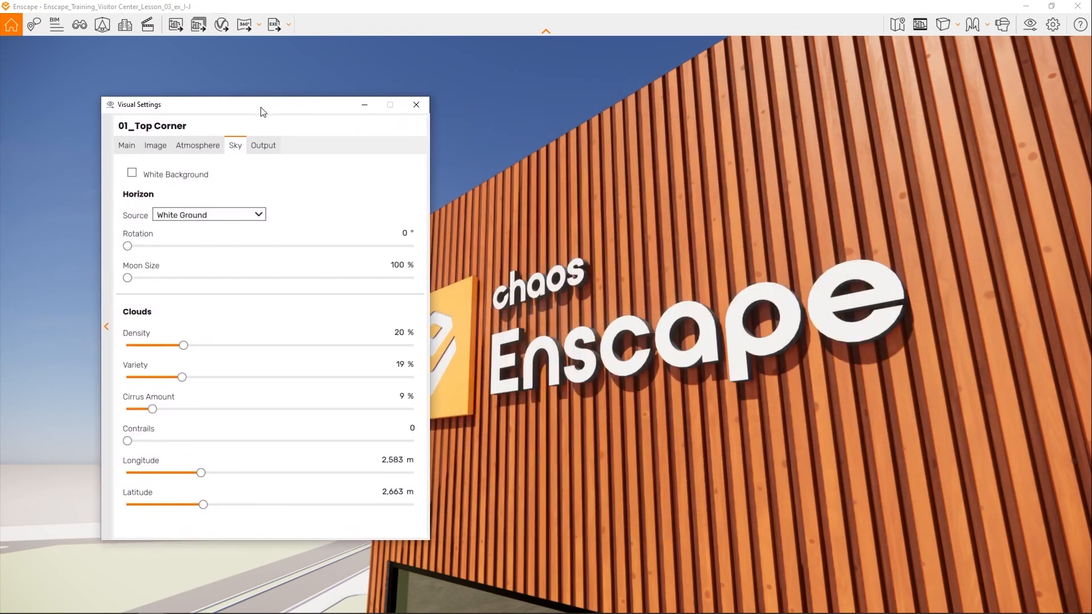
pyautogui.click(105, 328)
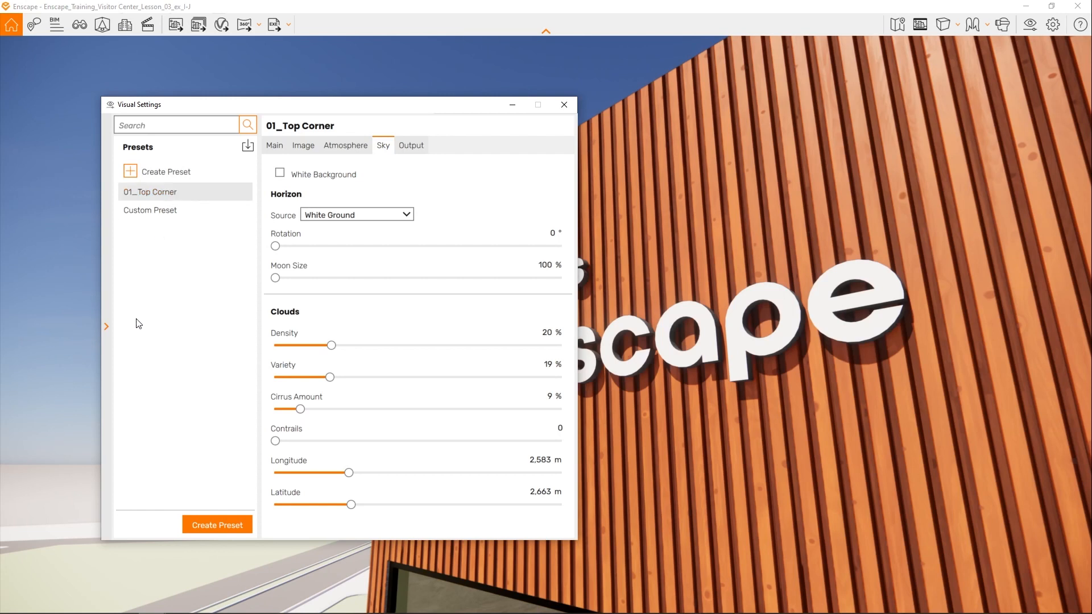
pyautogui.click(106, 328)
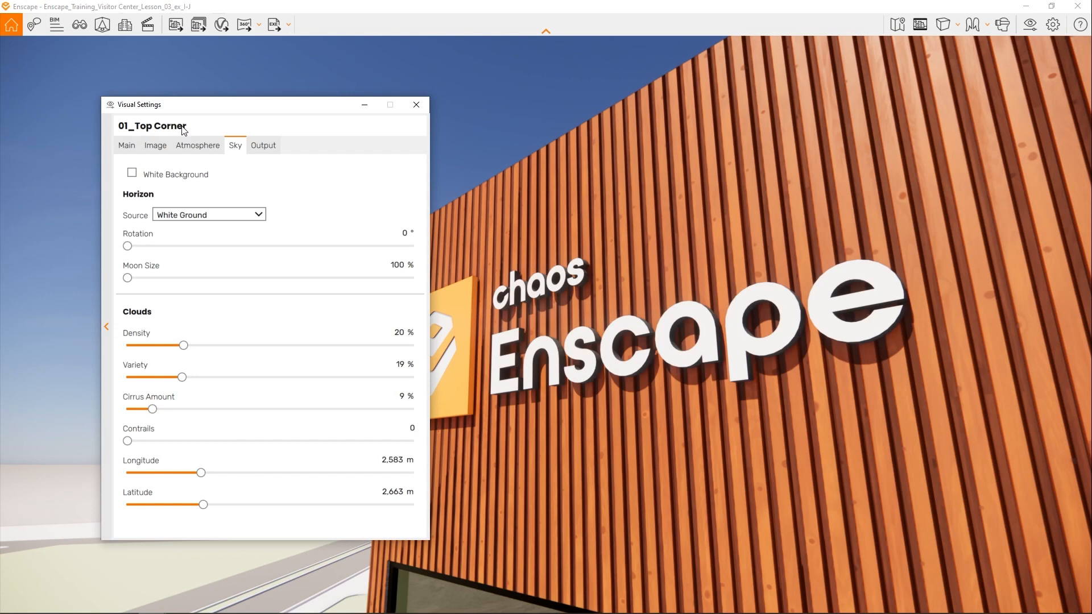
pyautogui.click(416, 105)
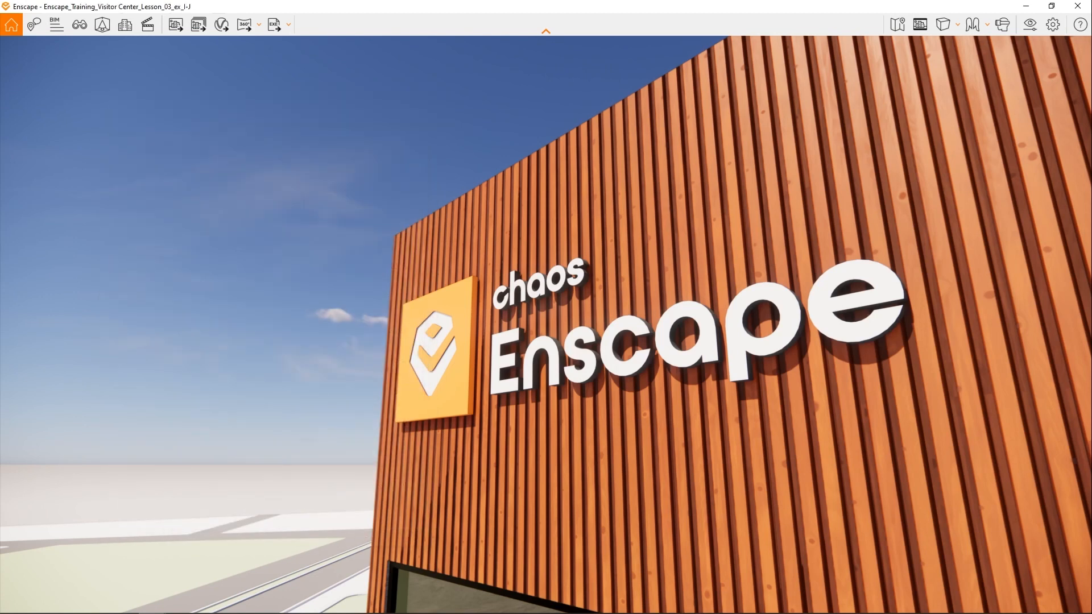
# - Edit the saved view 01_Top Corner and link the 01_Top Corner visual preset to it
pyautogui.click(82, 27)
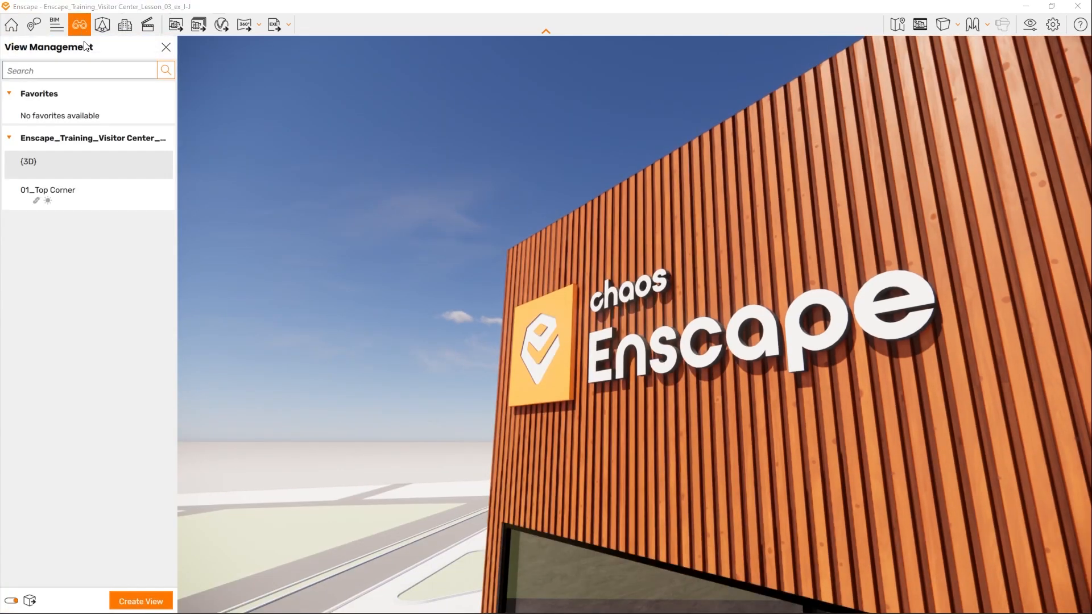
pyautogui.moveTo(156, 192)
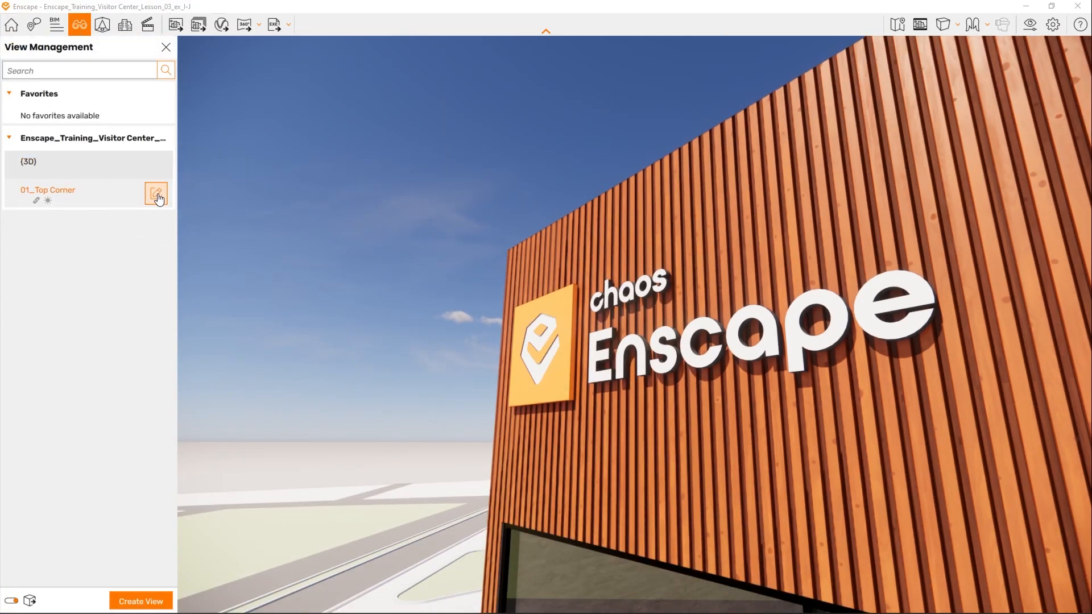
pyautogui.click(157, 195)
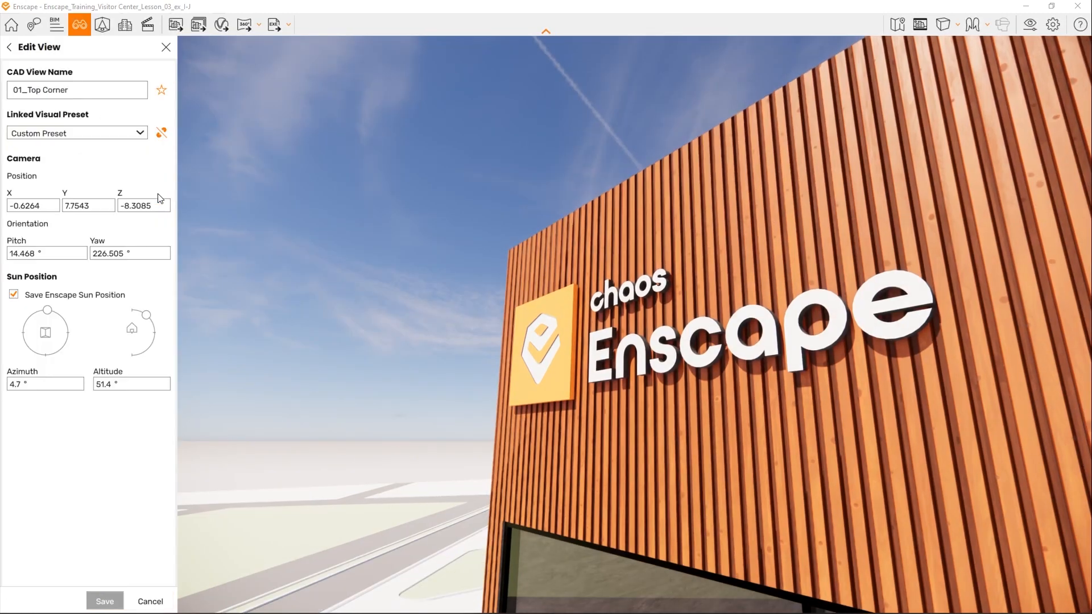
pyautogui.click(140, 133)
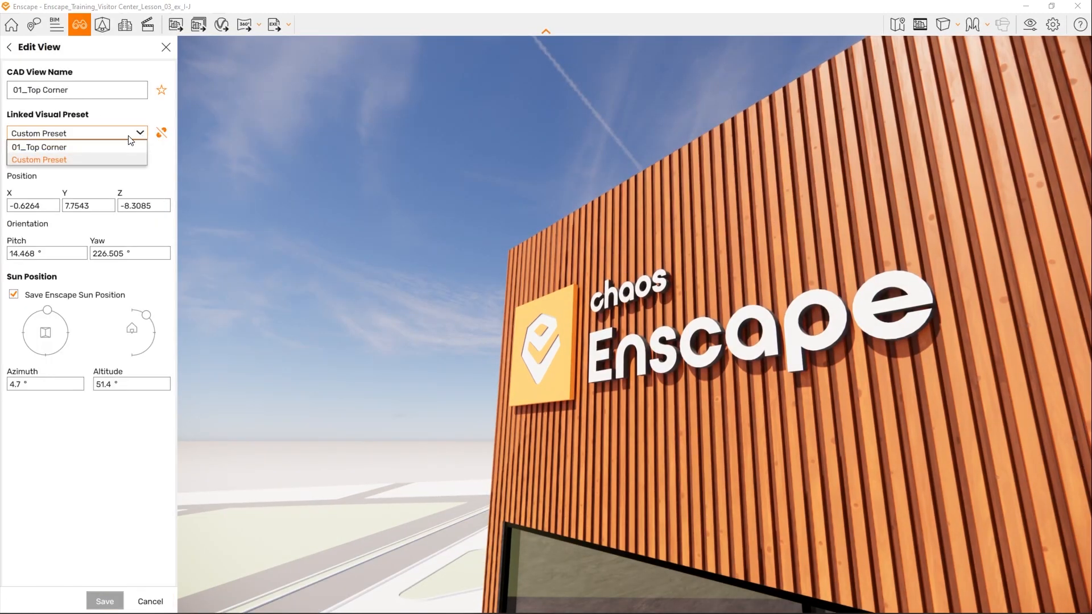
pyautogui.click(95, 149)
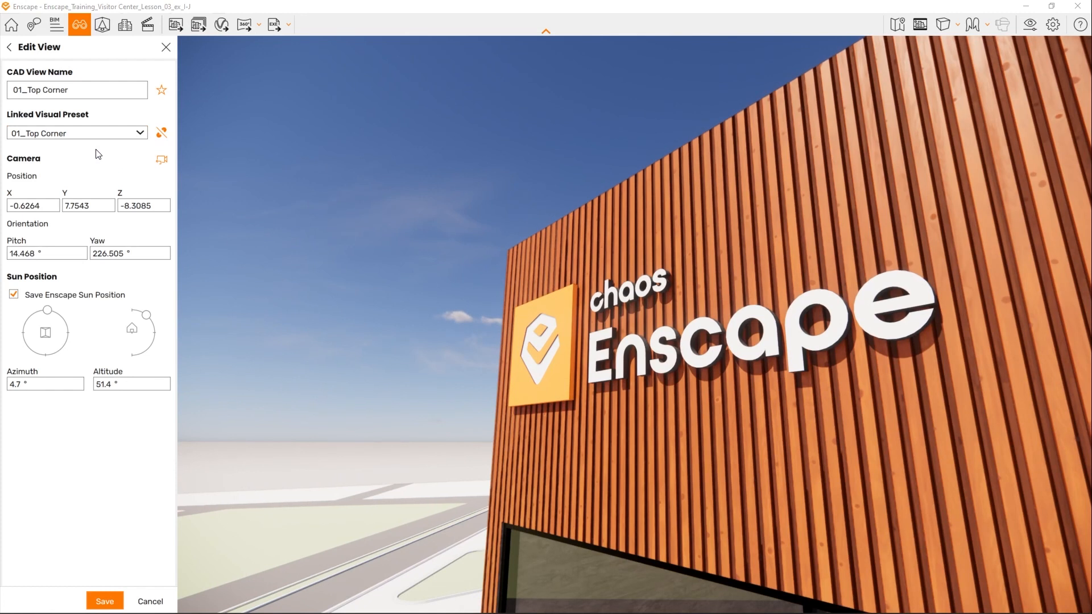
# - Turn on the safe frame and reframe the camera closer to the sign, at about 19° pitch and 222° yaw
pyautogui.click(923, 26)
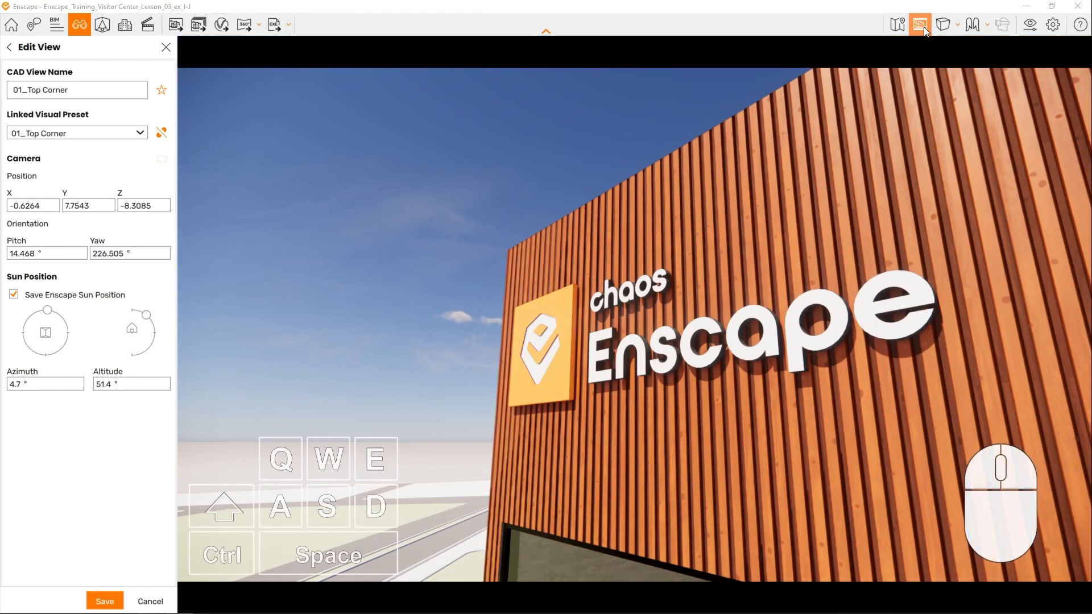
pyautogui.moveTo(746, 275); pyautogui.dragTo(800, 280)
pyautogui.press('w')
pyautogui.moveTo(799, 280); pyautogui.dragTo(799, 280, button='right')
pyautogui.moveTo(801, 279); pyautogui.dragTo(799, 280)
# - Set the view's sun position to about 60.7° azimuth and 26.0° altitude, and save the view
pyautogui.moveTo(47, 319)
pyautogui.mouseDown()
pyautogui.moveTo(54, 313)
pyautogui.moveTo(27, 322)
pyautogui.moveTo(67, 325)
pyautogui.moveTo(63, 317)
pyautogui.mouseUp()
pyautogui.moveTo(147, 315); pyautogui.dragTo(154, 321)
pyautogui.moveTo(67, 320); pyautogui.dragTo(71, 323)
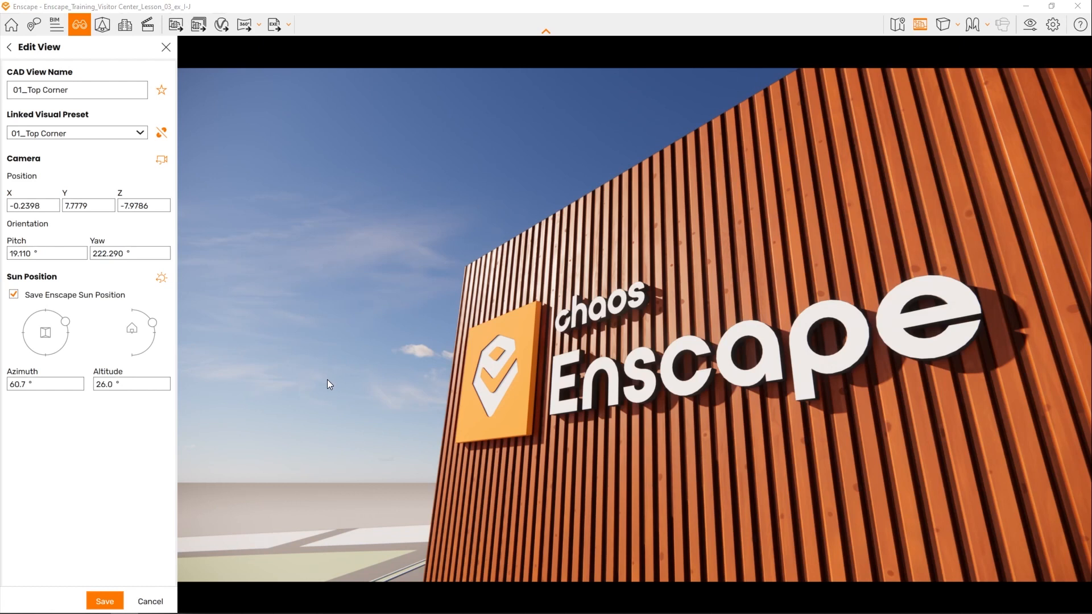
pyautogui.click(106, 603)
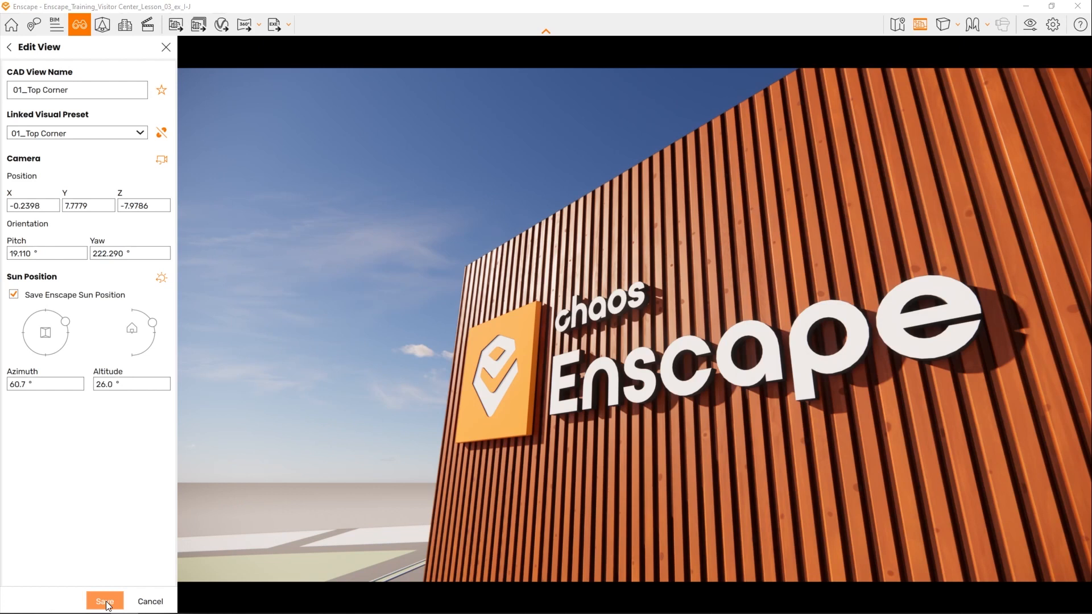
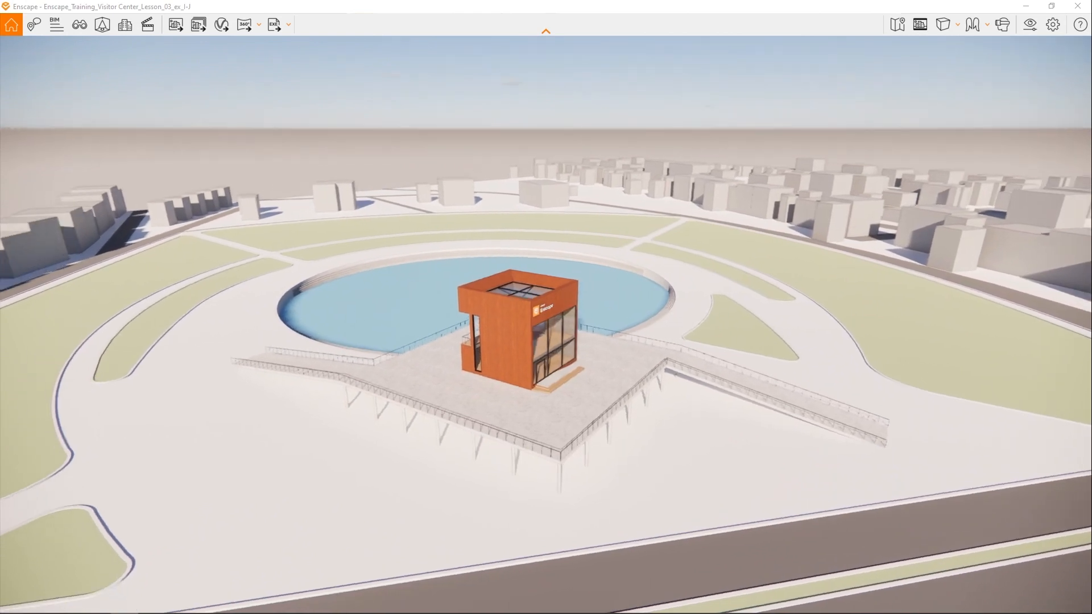
# - Pull the camera back from the visitor center and shift it sideways until the surrounding park and street are in frame
pyautogui.scroll(-4, 557, 321)
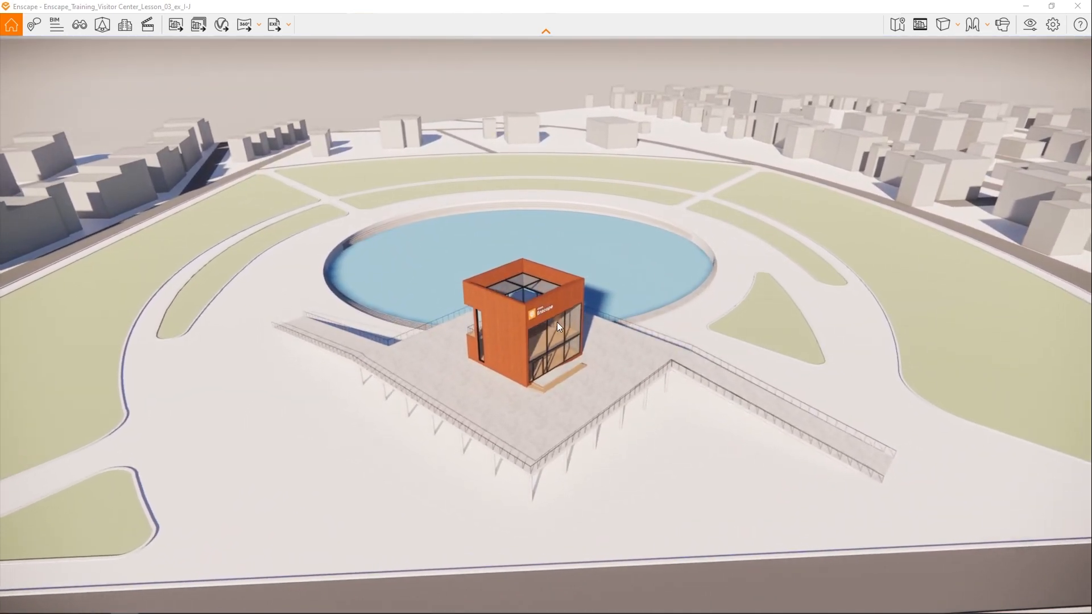
pyautogui.press('s')
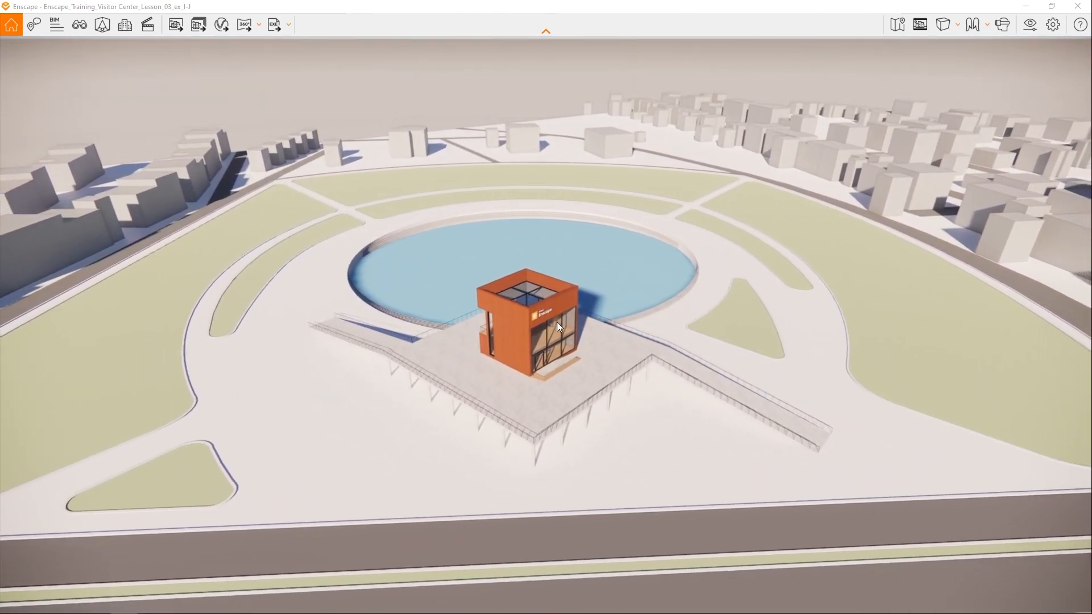
pyautogui.moveTo(558, 322)
pyautogui.mouseDown(button='right')
pyautogui.moveTo(515, 302)
pyautogui.moveTo(551, 337)
pyautogui.mouseUp(button='right')
pyautogui.press('a')
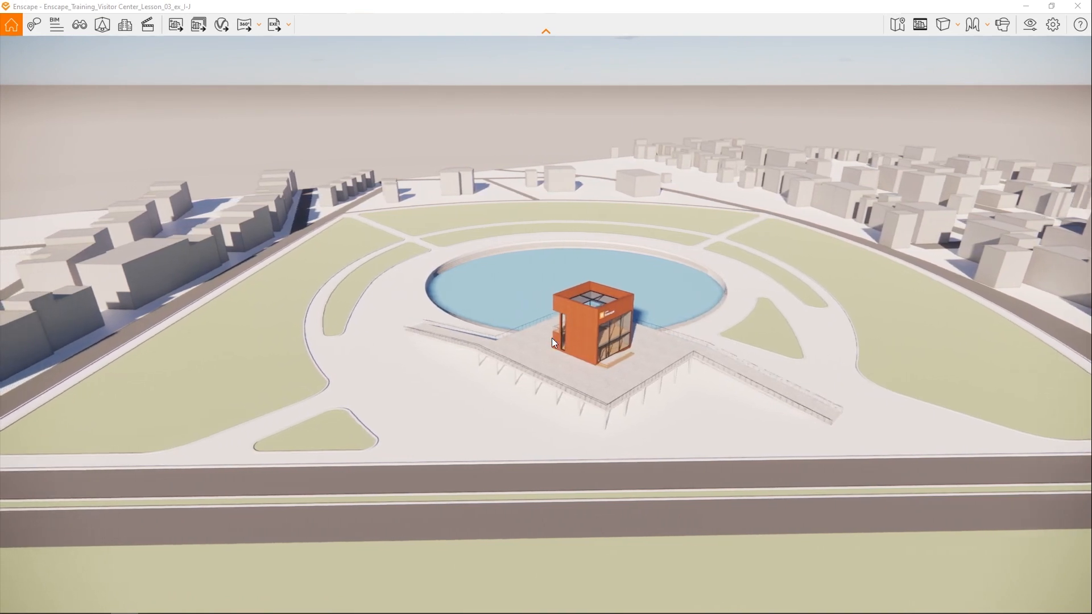
pyautogui.press('a')
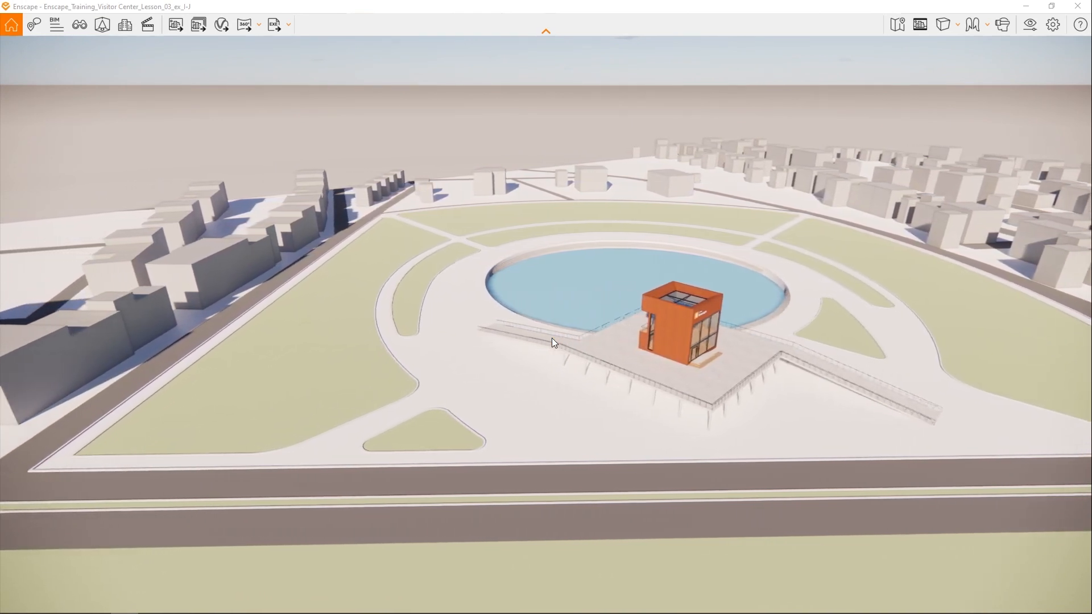
pyautogui.press('a')
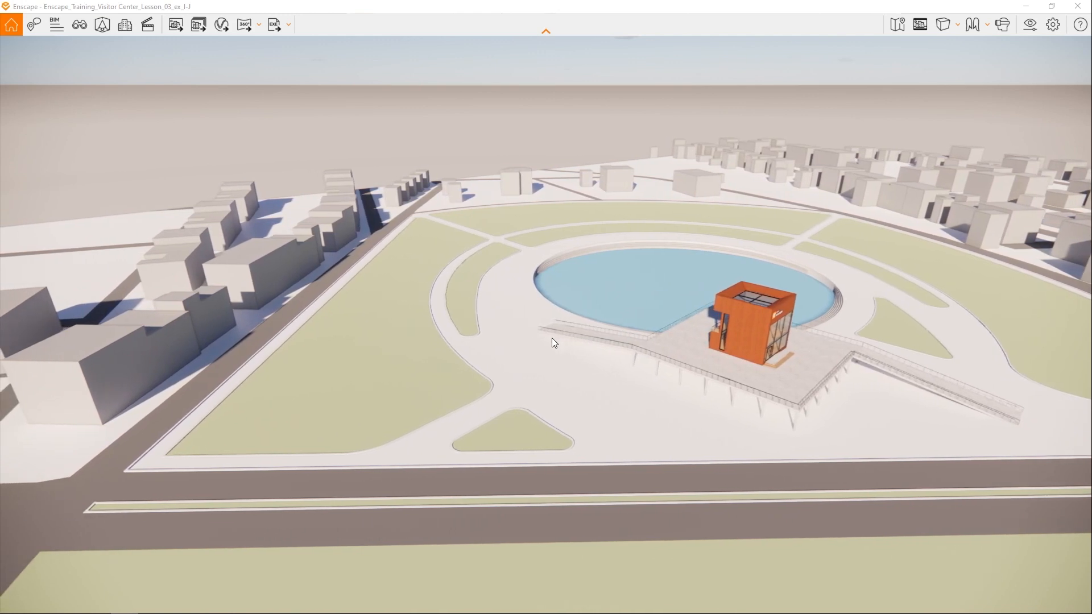
# - Open the visual settings, show the preset list and delete the preset named Custom Preset
pyautogui.click(1029, 22)
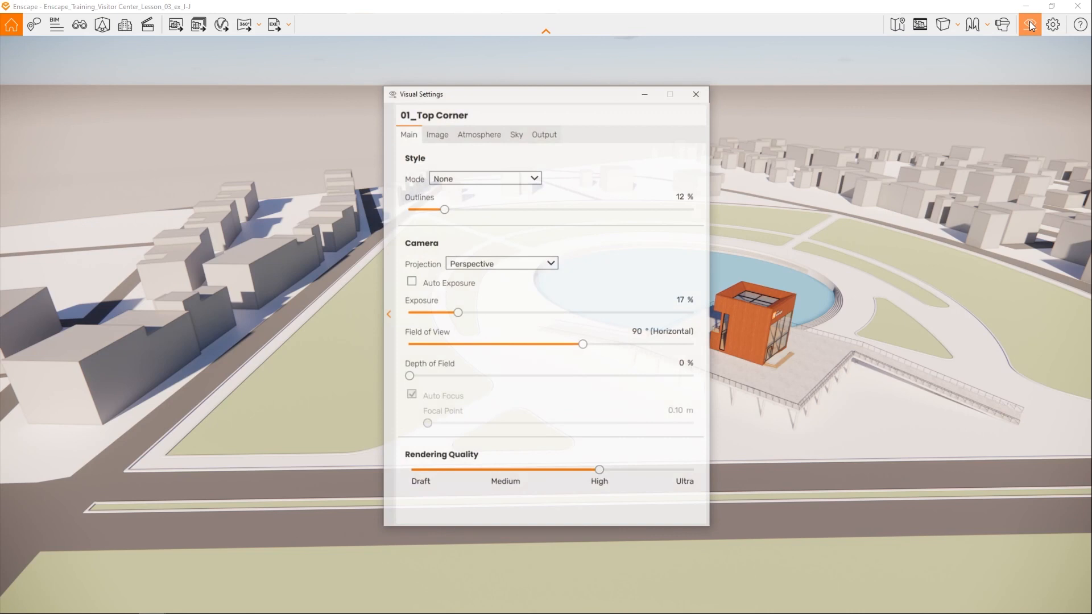
pyautogui.click(386, 316)
pyautogui.moveTo(594, 93); pyautogui.dragTo(300, 86)
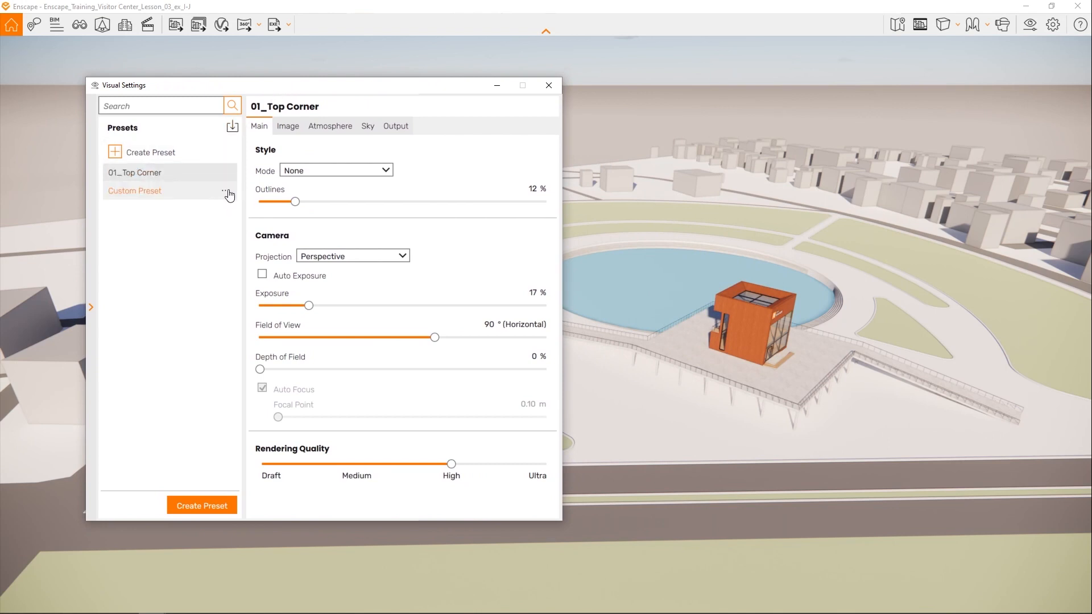
pyautogui.click(227, 191)
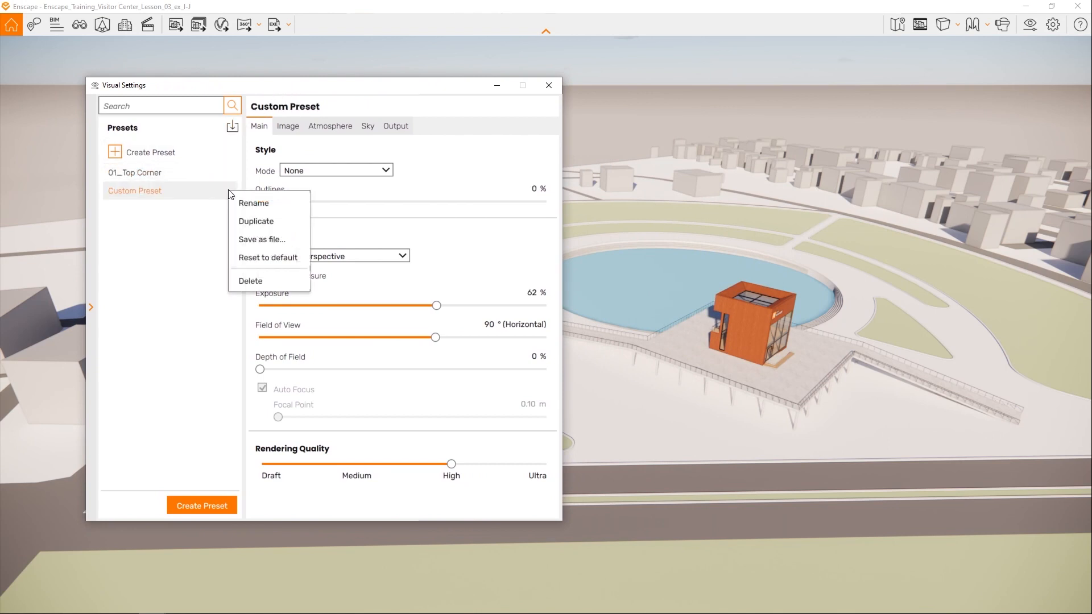
pyautogui.click(263, 281)
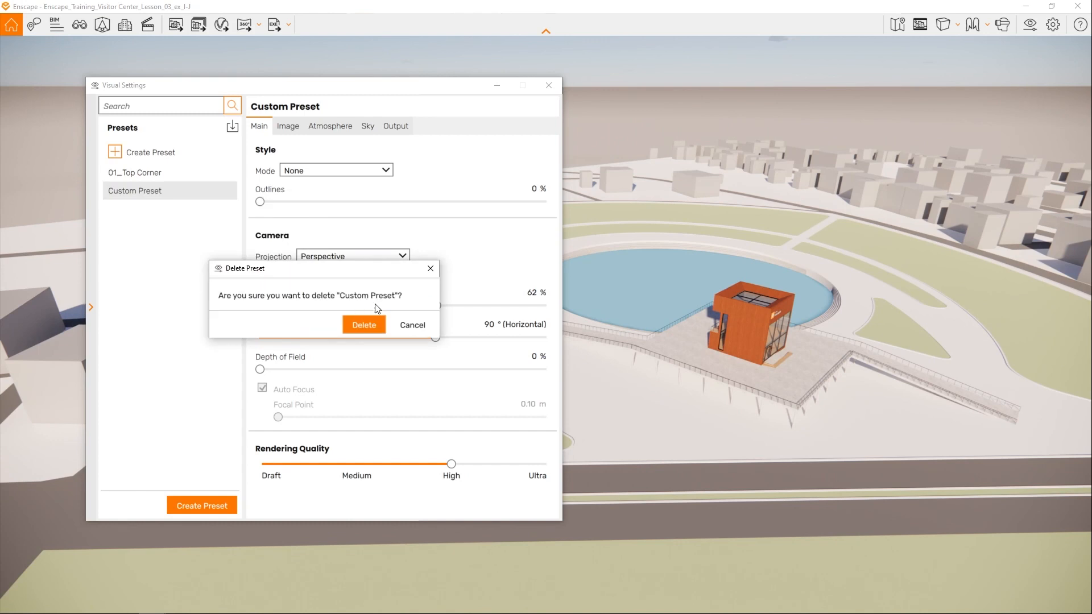
pyautogui.click(372, 325)
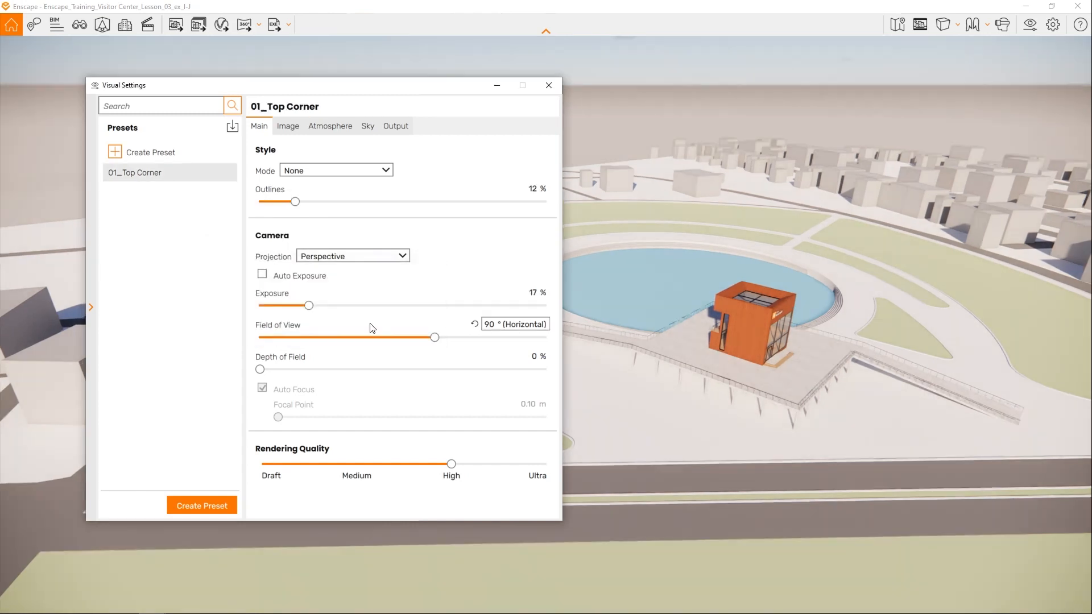
# - Duplicate the 01_Top Corner preset as 02_Side View, make the copy active and collapse the preset list
pyautogui.click(225, 175)
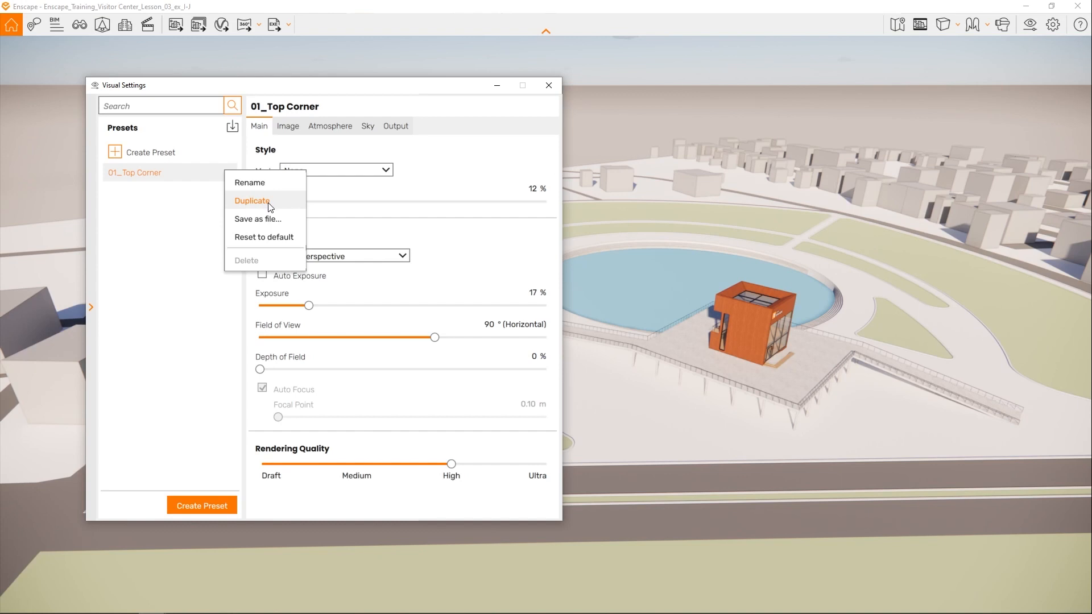
pyautogui.click(252, 201)
pyautogui.write('02_Side View')
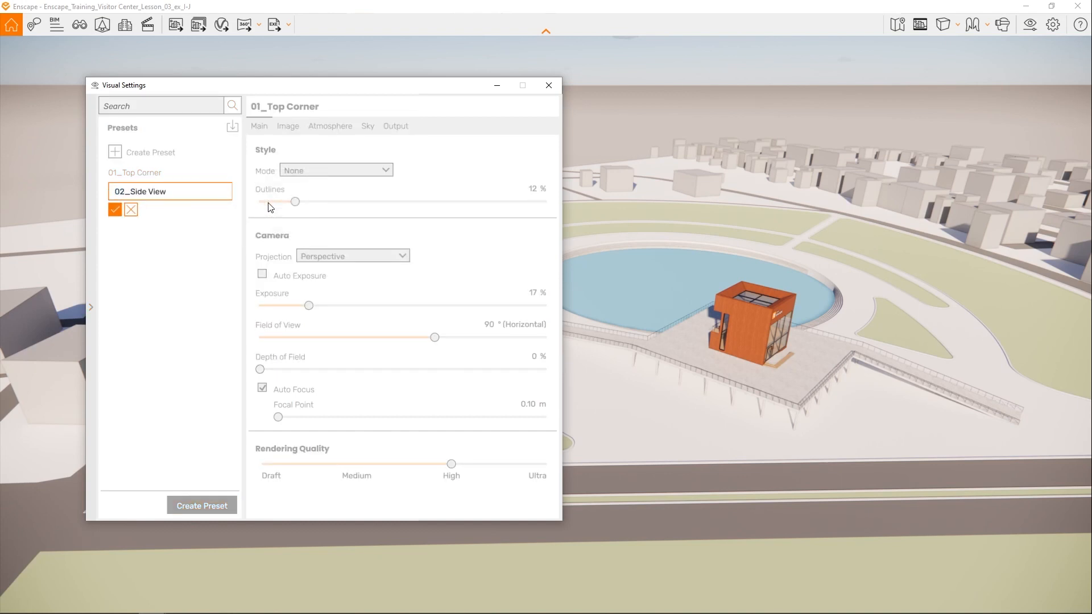
pyautogui.click(114, 210)
pyautogui.click(134, 192)
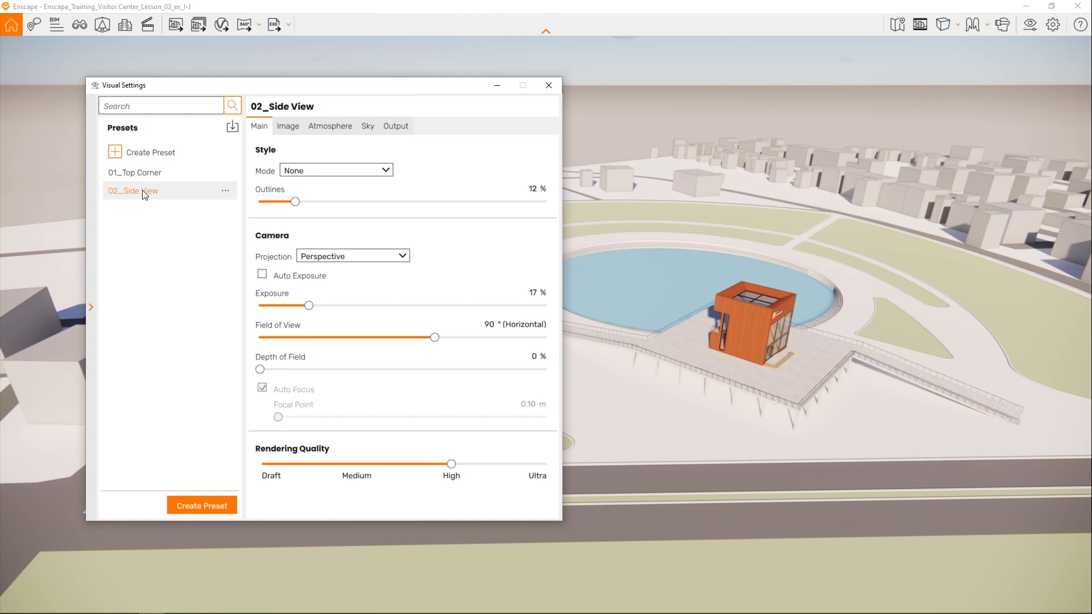
pyautogui.click(92, 308)
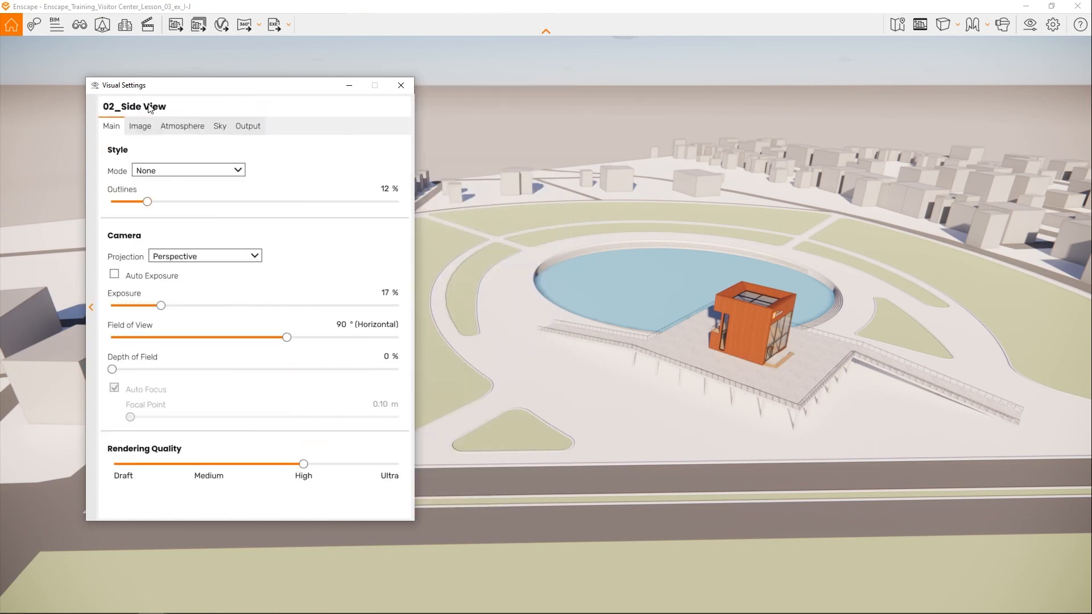
# - Set the style mode of the 02_Side View preset to White and orbit to the pond side of the building
pyautogui.click(243, 174)
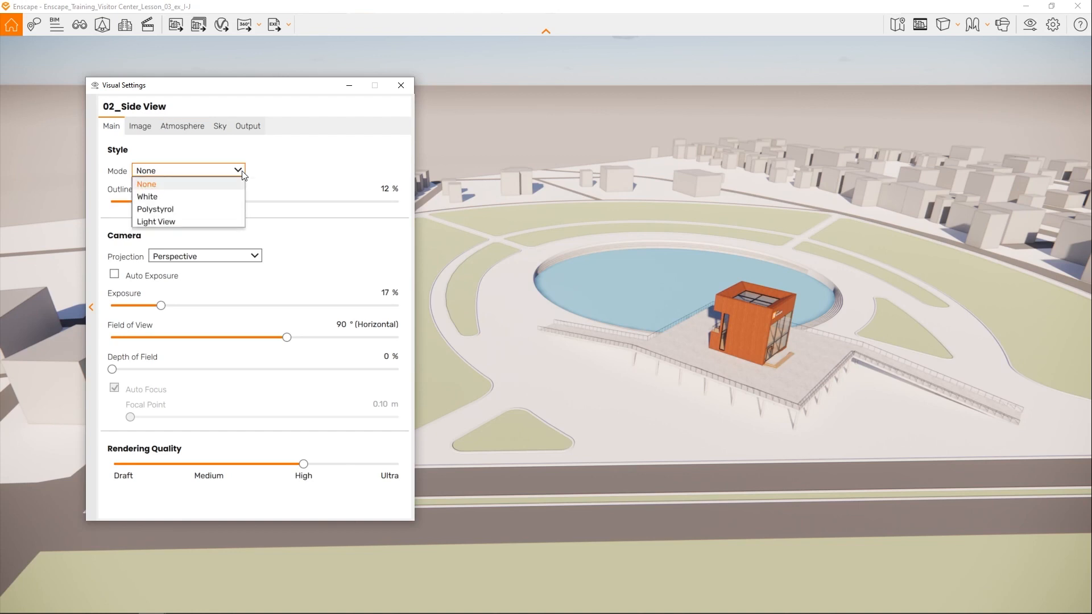
pyautogui.click(200, 198)
pyautogui.moveTo(786, 335); pyautogui.dragTo(484, 369, button='right')
pyautogui.moveTo(682, 341); pyautogui.dragTo(621, 340, button='right')
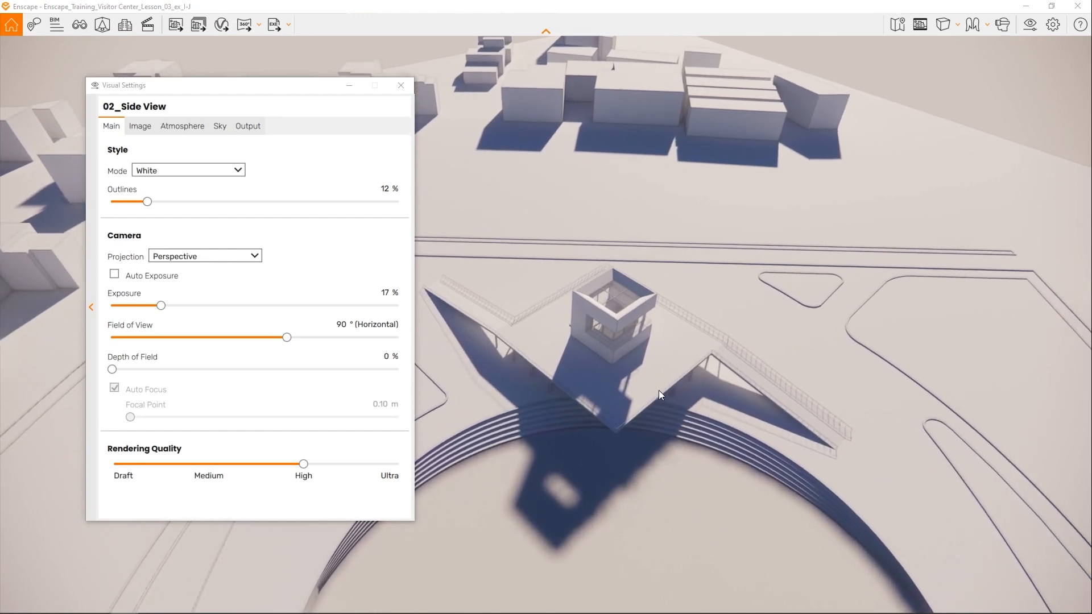
# - Fly in close to the building to examine its surfaces and shadows in the white style, and back out again
pyautogui.press('w')
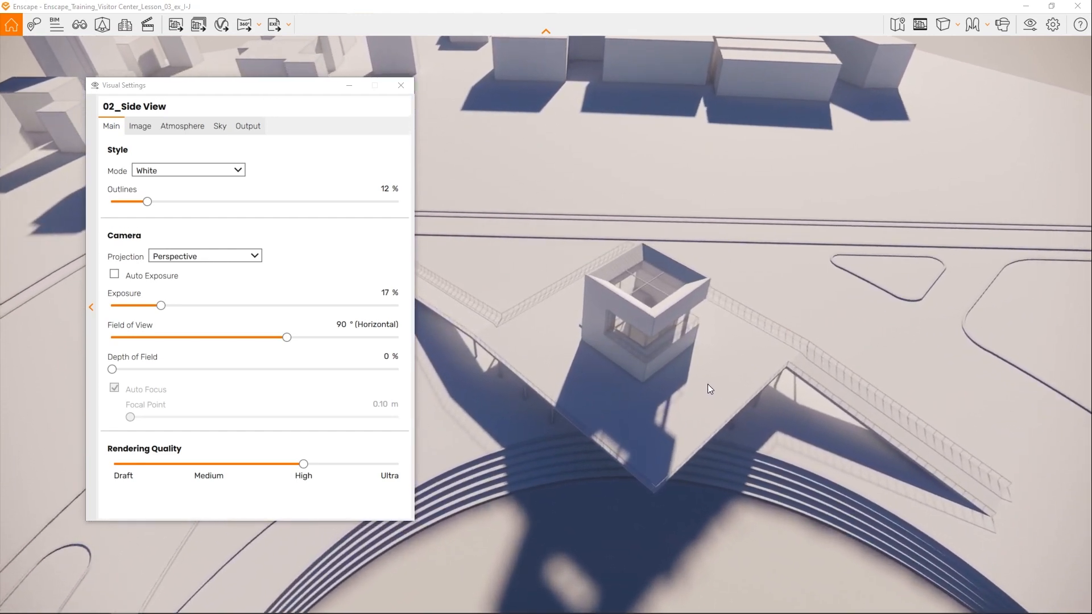
pyautogui.press('w')
pyautogui.keyDown('shift'); pyautogui.moveTo(712, 384); pyautogui.dragTo(715, 384, button='right'); pyautogui.keyUp('shift')
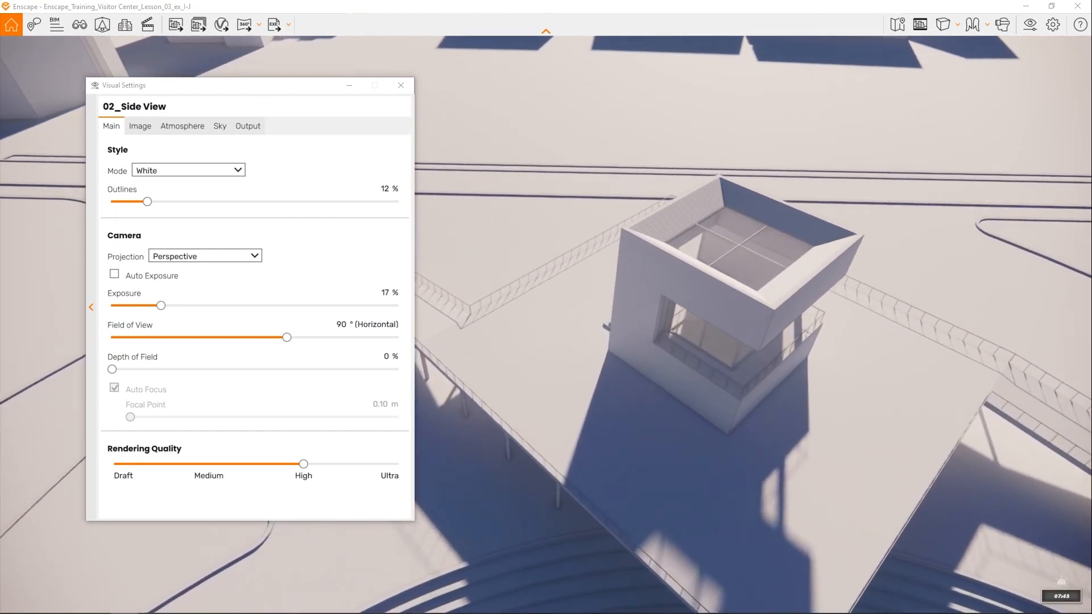
pyautogui.press('w')
pyautogui.moveTo(868, 391)
pyautogui.mouseDown(button='right')
pyautogui.moveTo(846, 189)
pyautogui.moveTo(836, 369)
pyautogui.moveTo(868, 393)
pyautogui.mouseUp(button='right')
pyautogui.press('s')
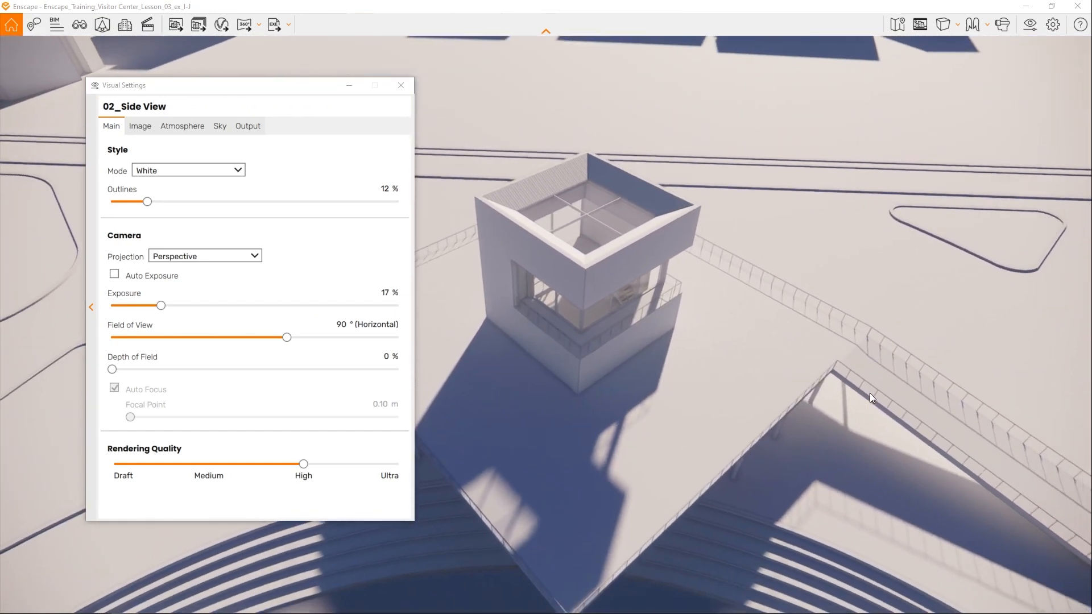
pyautogui.press('s')
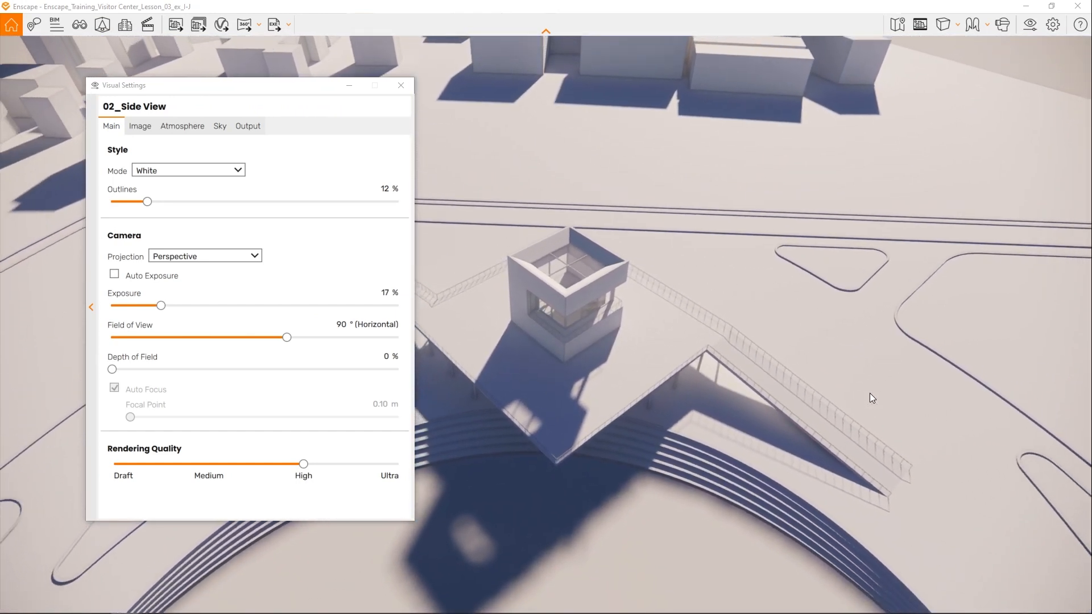
pyautogui.press('s')
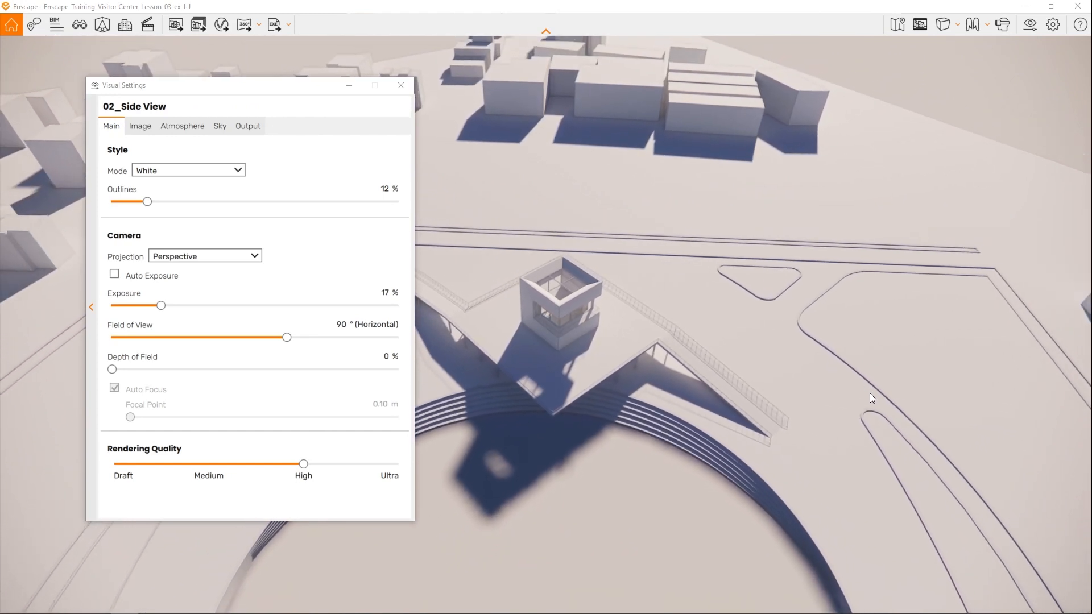
# - Switch the style mode to Polystyrol and raise the transmission to 96 %
pyautogui.click(237, 171)
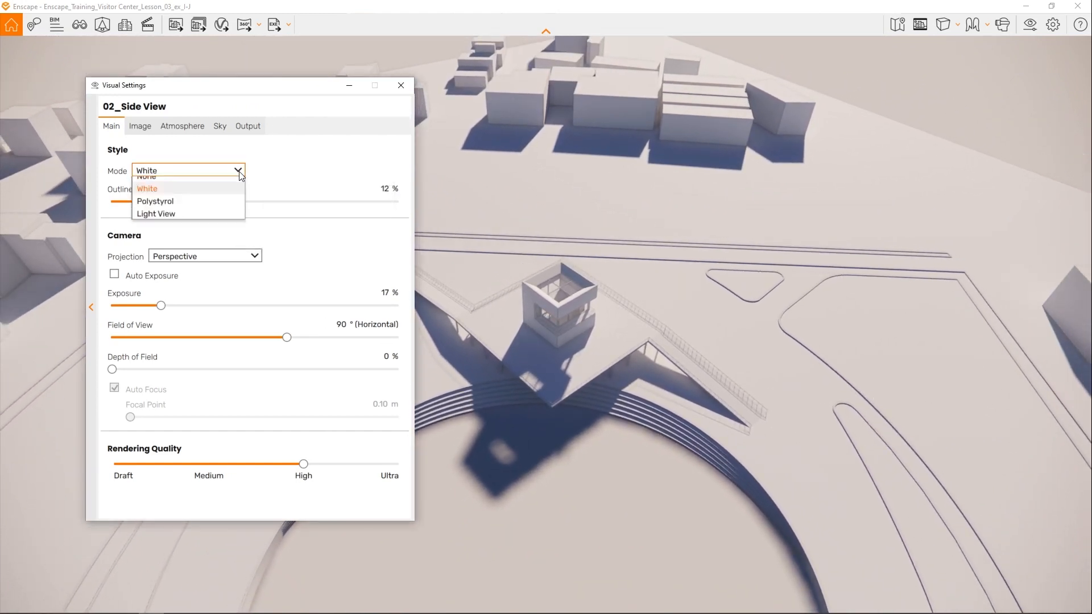
pyautogui.click(170, 210)
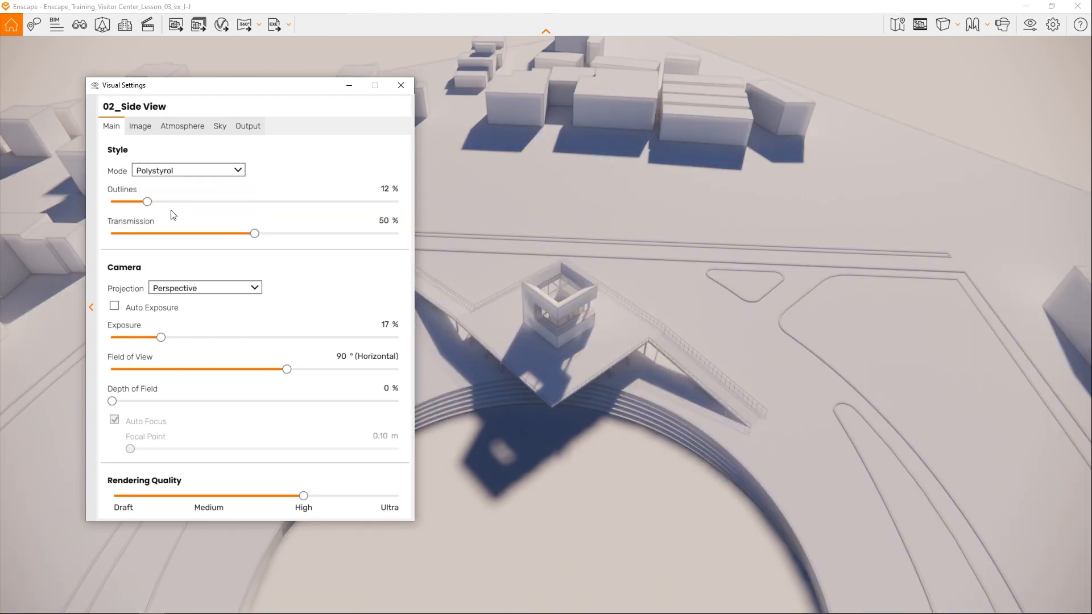
pyautogui.moveTo(255, 232); pyautogui.dragTo(387, 233)
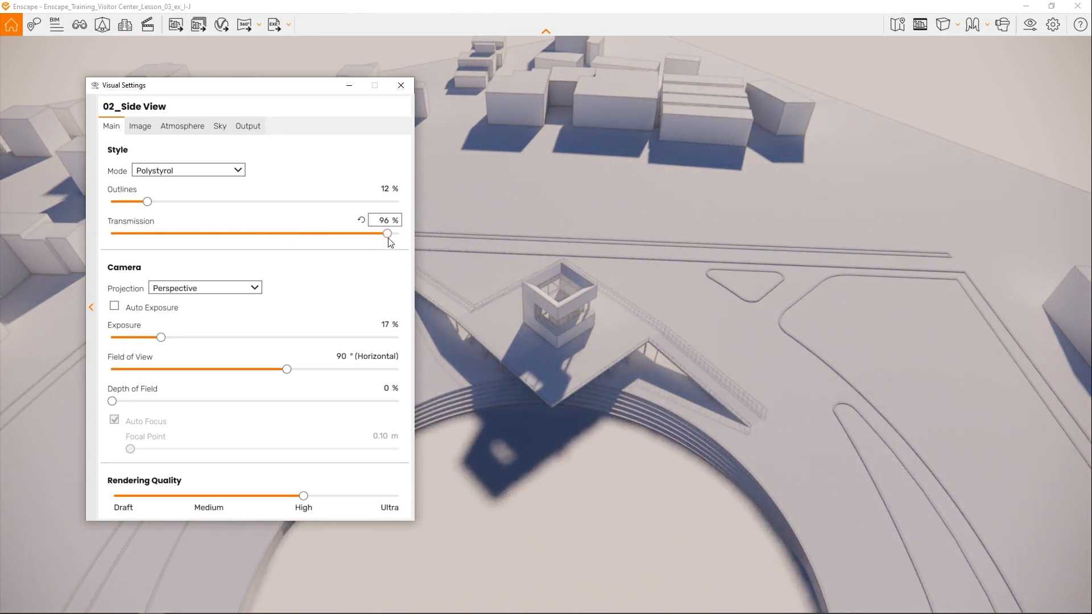
# - Reset the transmission to its default, and try the outlines at 92 % before setting them to 18 %
pyautogui.moveTo(387, 234); pyautogui.dragTo(374, 202)
pyautogui.click(362, 220)
pyautogui.moveTo(610, 332); pyautogui.dragTo(389, 334, button='right')
pyautogui.moveTo(631, 397); pyautogui.dragTo(614, 341, button='right')
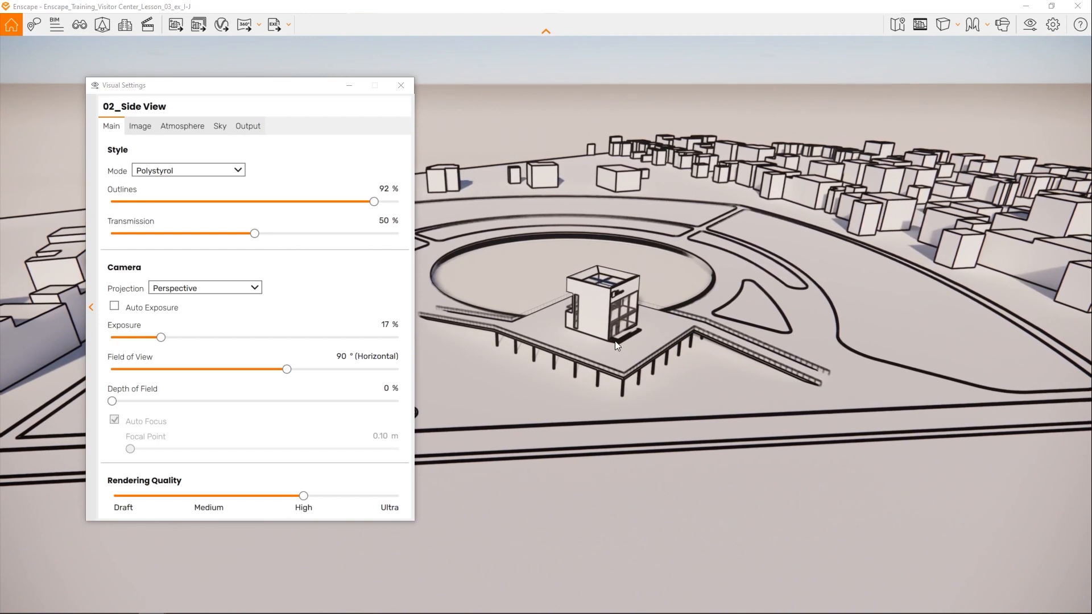
pyautogui.moveTo(374, 201); pyautogui.dragTo(164, 201)
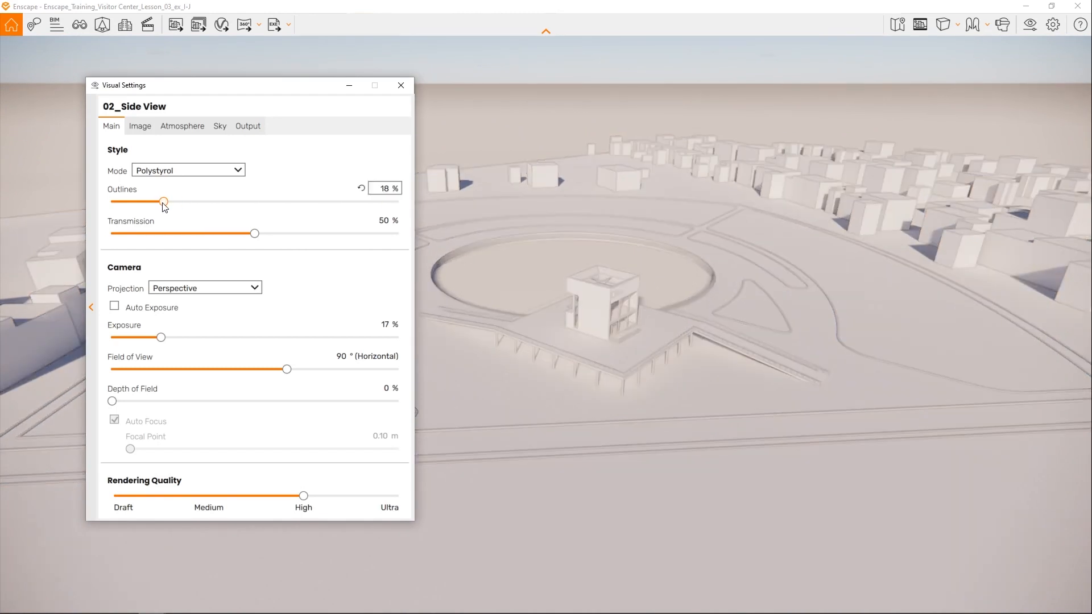
# - Try the Light View style mode and inspect the light intensity on the building and site from another angle
pyautogui.click(238, 171)
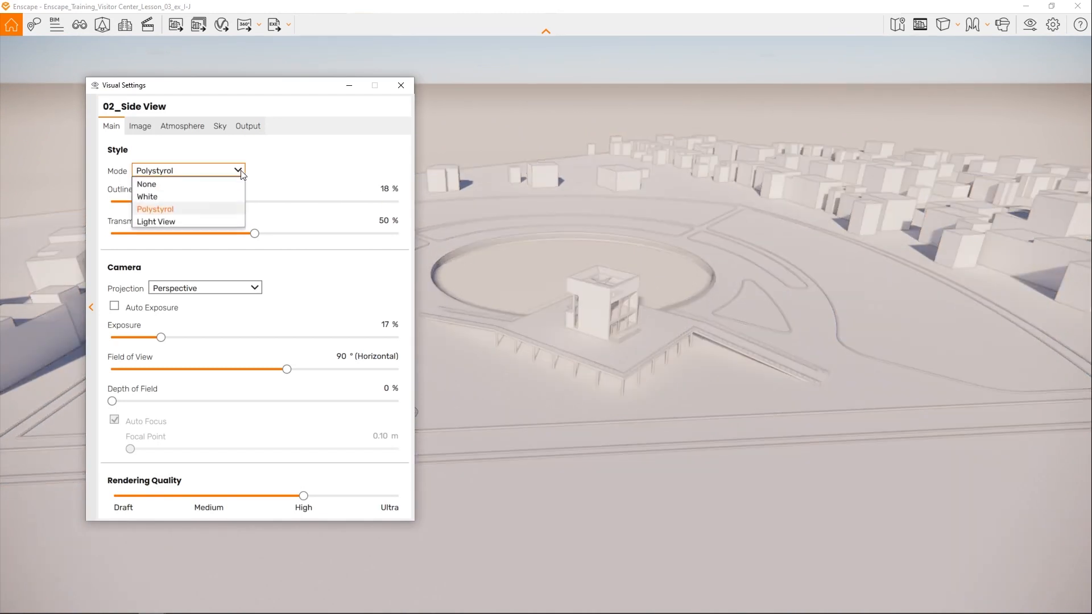
pyautogui.click(207, 221)
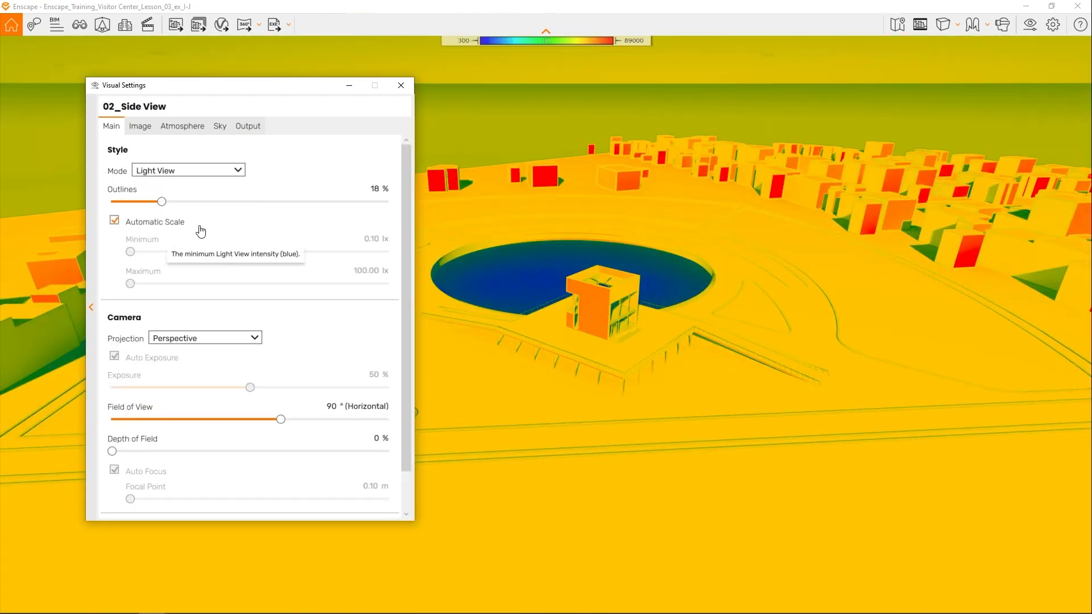
pyautogui.click(671, 245)
pyautogui.moveTo(510, 226)
pyautogui.keyDown('shift'); pyautogui.mouseDown(button='right')
pyautogui.moveTo(733, 226)
pyautogui.moveTo(455, 227)
pyautogui.moveTo(635, 227)
pyautogui.mouseUp(button='right'); pyautogui.keyUp('shift')
pyautogui.moveTo(712, 310)
pyautogui.mouseDown(button='right')
pyautogui.moveTo(654, 346)
pyautogui.moveTo(466, 327)
pyautogui.moveTo(608, 327)
pyautogui.moveTo(711, 310)
pyautogui.mouseUp(button='right')
pyautogui.press('a')
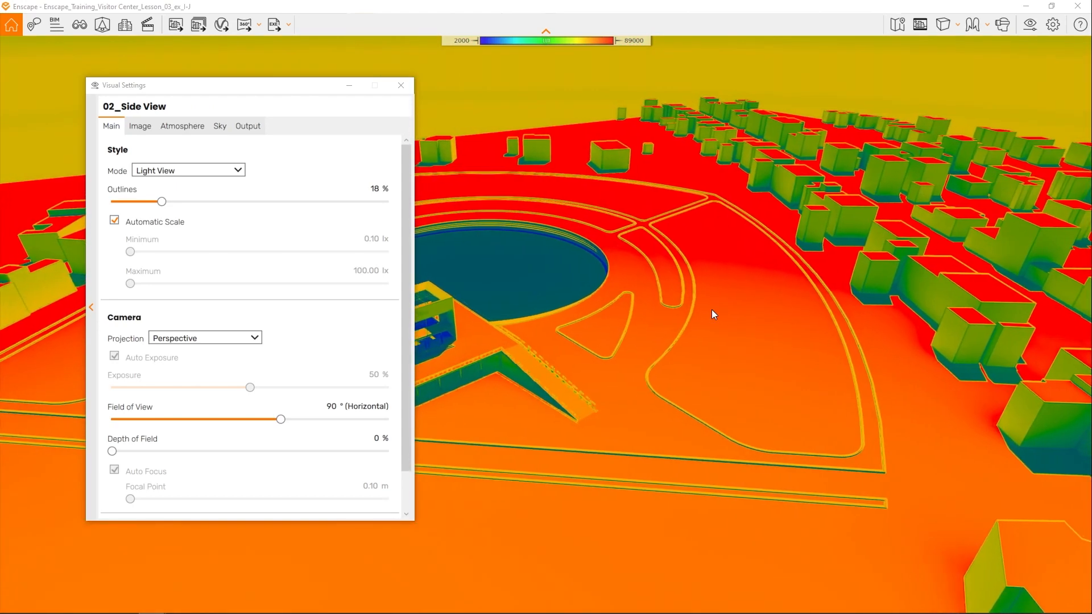
pyautogui.press('a')
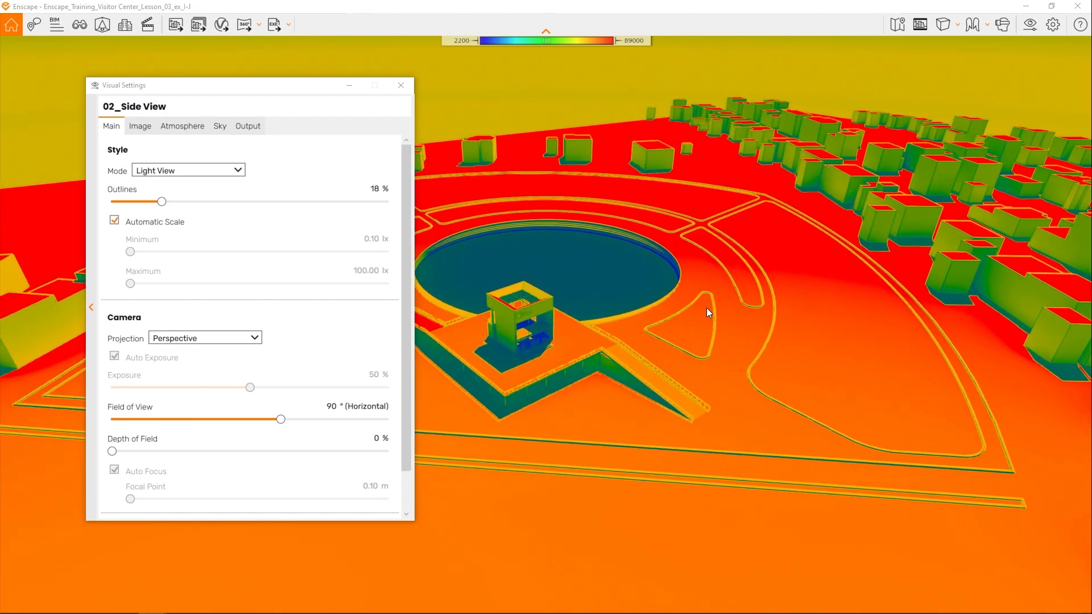
pyautogui.press('a')
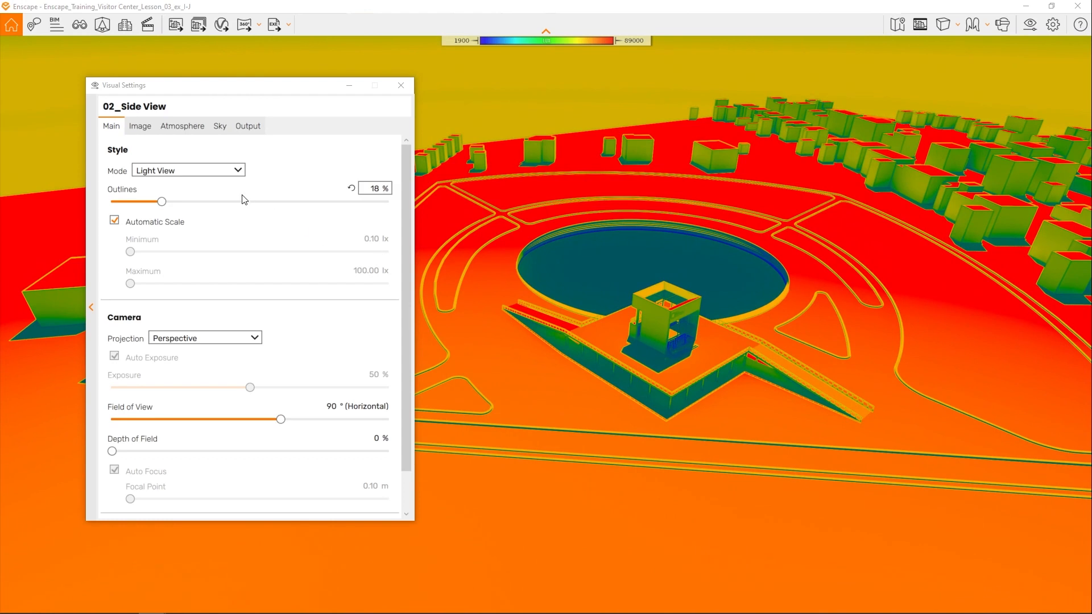
# - Return the style mode to None and set the camera projection to Orthographic, with the building shifted clear of the settings window
pyautogui.click(237, 171)
pyautogui.click(214, 186)
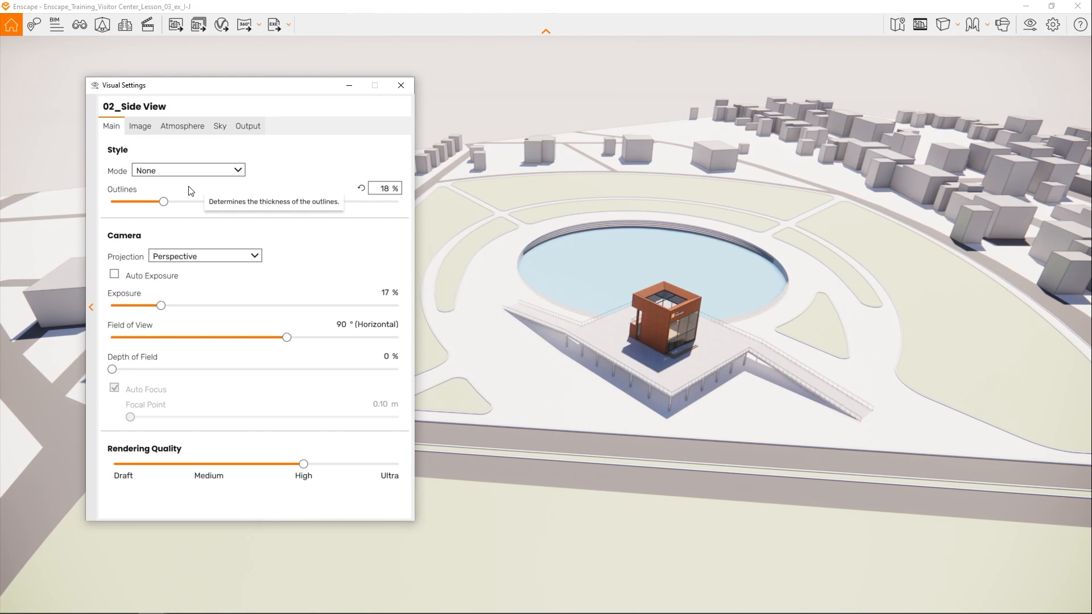
pyautogui.click(262, 259)
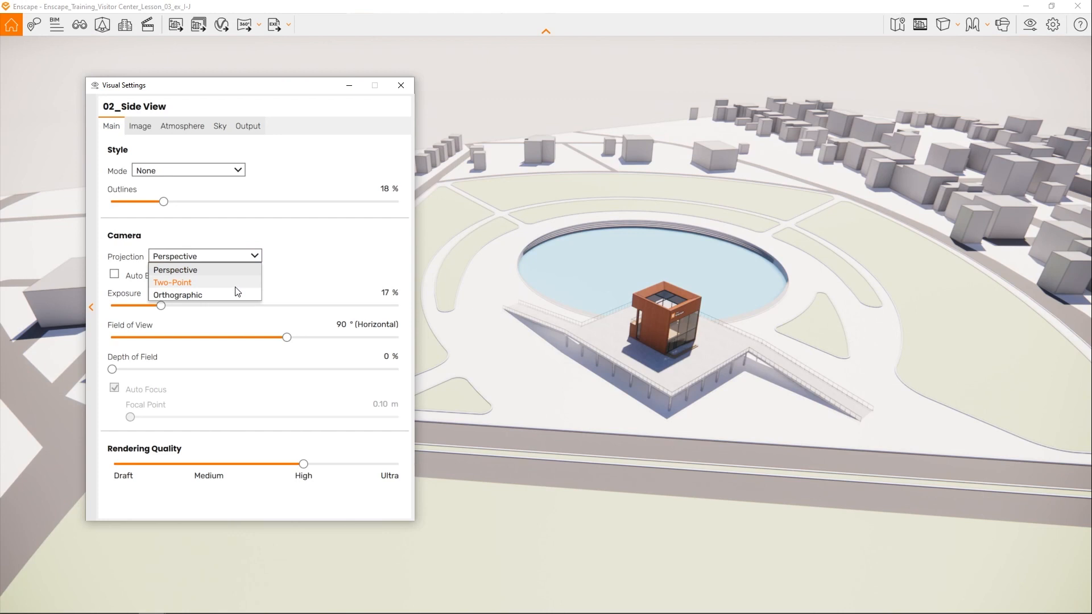
pyautogui.click(188, 296)
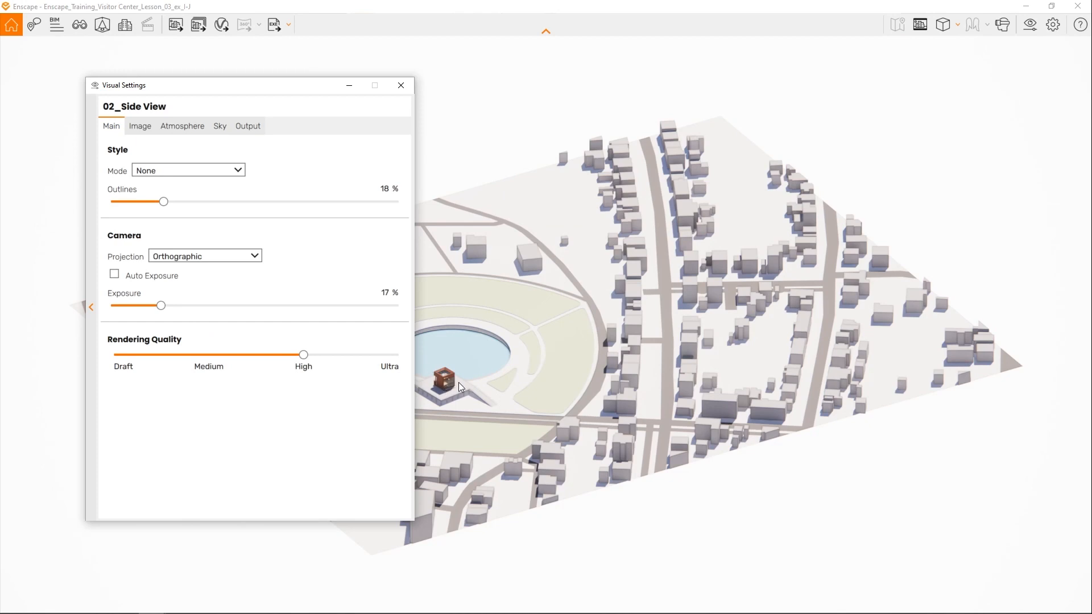
pyautogui.moveTo(496, 389); pyautogui.dragTo(658, 270)
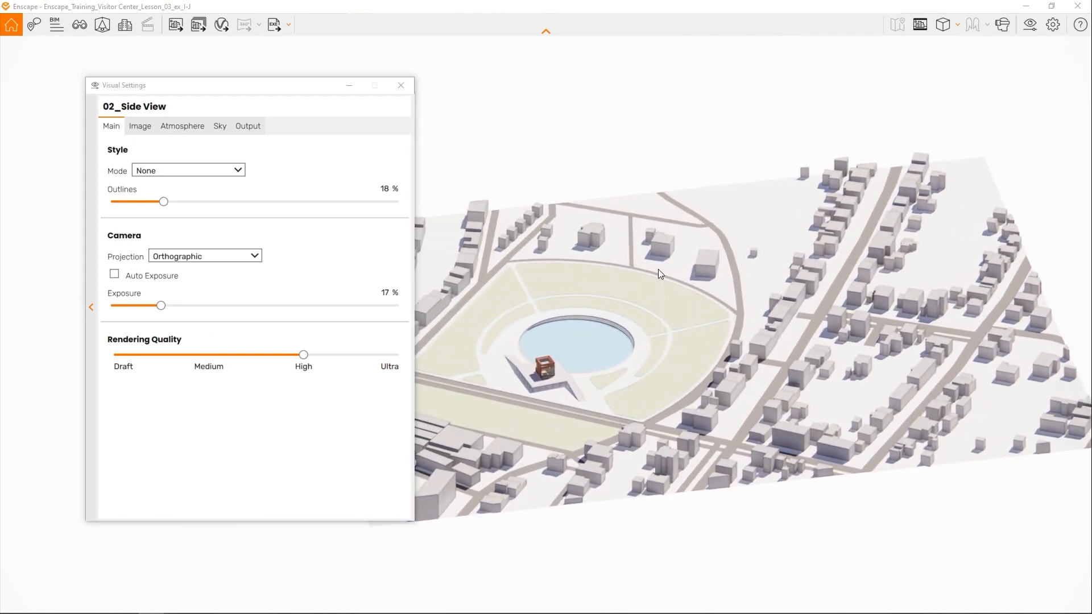
# - Try the Perspective camera projection on the site view and return it to Orthographic
pyautogui.click(954, 26)
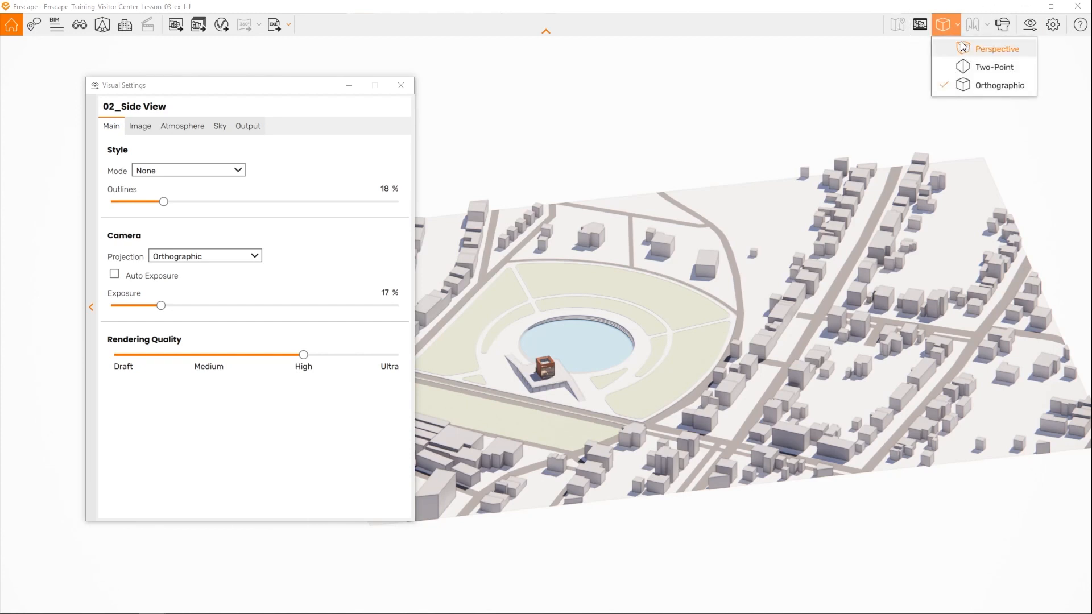
pyautogui.click(970, 51)
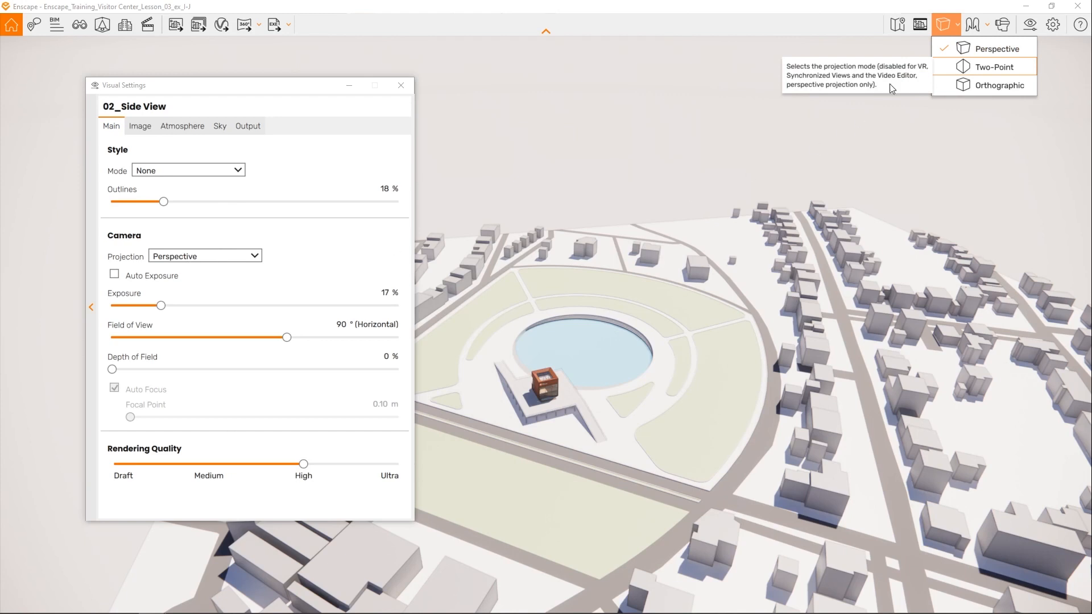
pyautogui.click(980, 85)
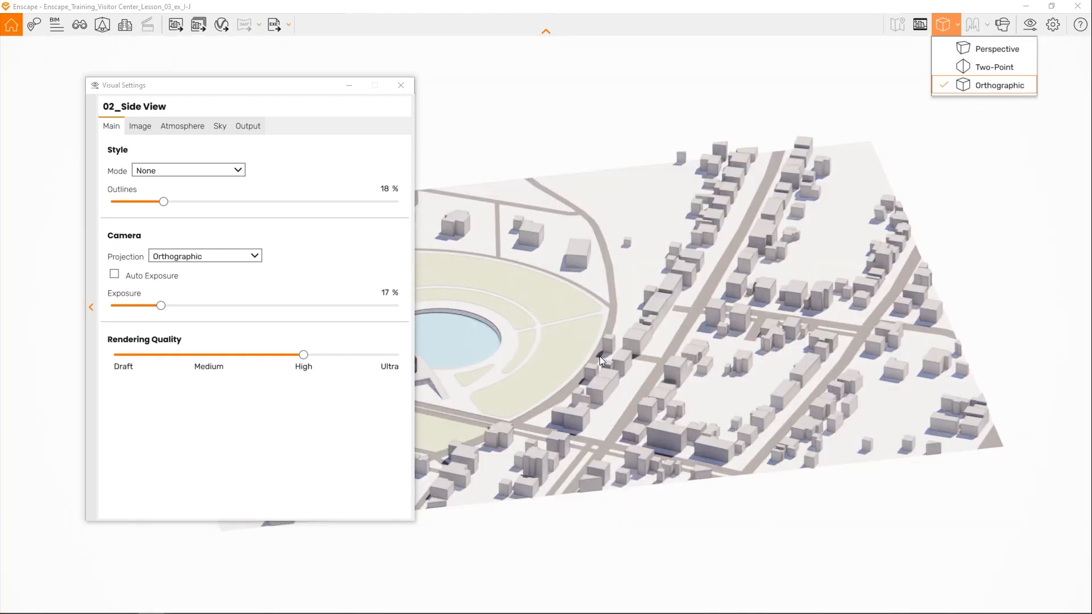
pyautogui.moveTo(561, 353); pyautogui.dragTo(559, 354)
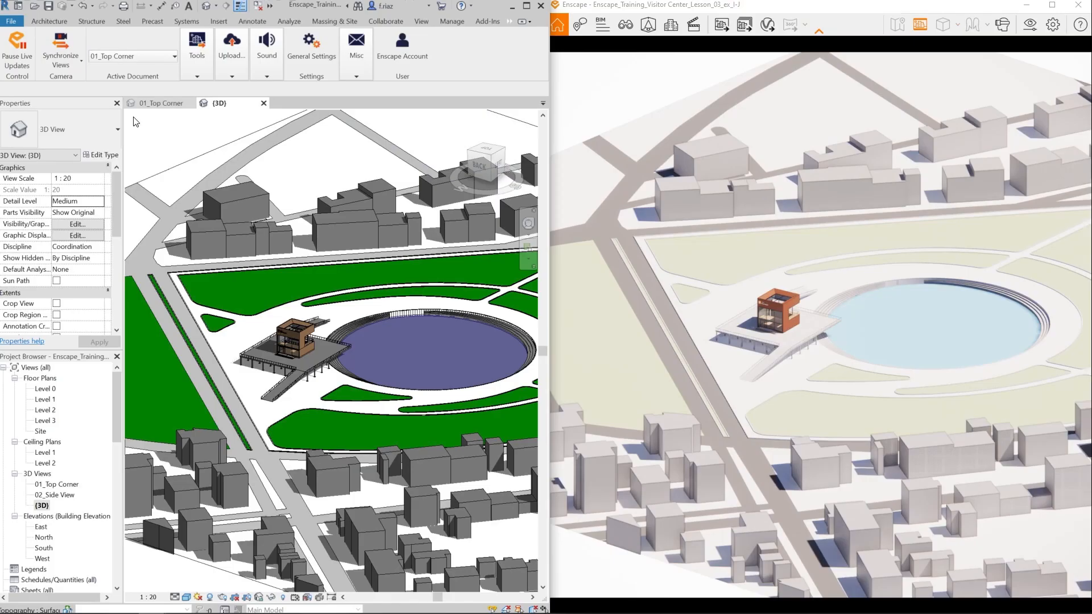
# - Switch to Revit and open the 02_Side View 3D view
pyautogui.doubleClick(64, 496)
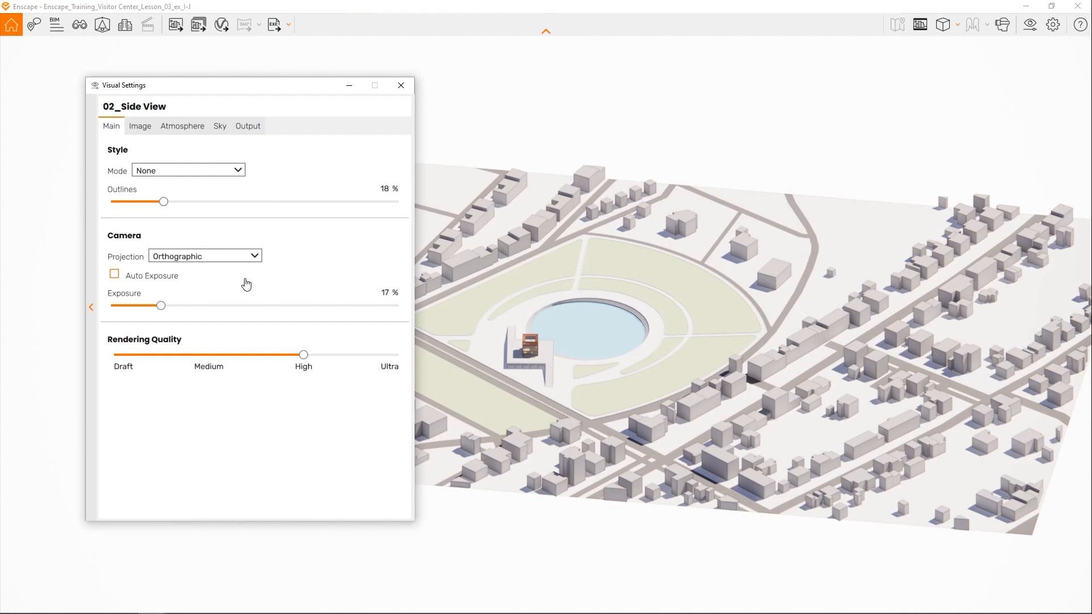
# - Set the preset's output resolution to a custom 1080 × 1080 and turn on the safe frame
pyautogui.click(253, 128)
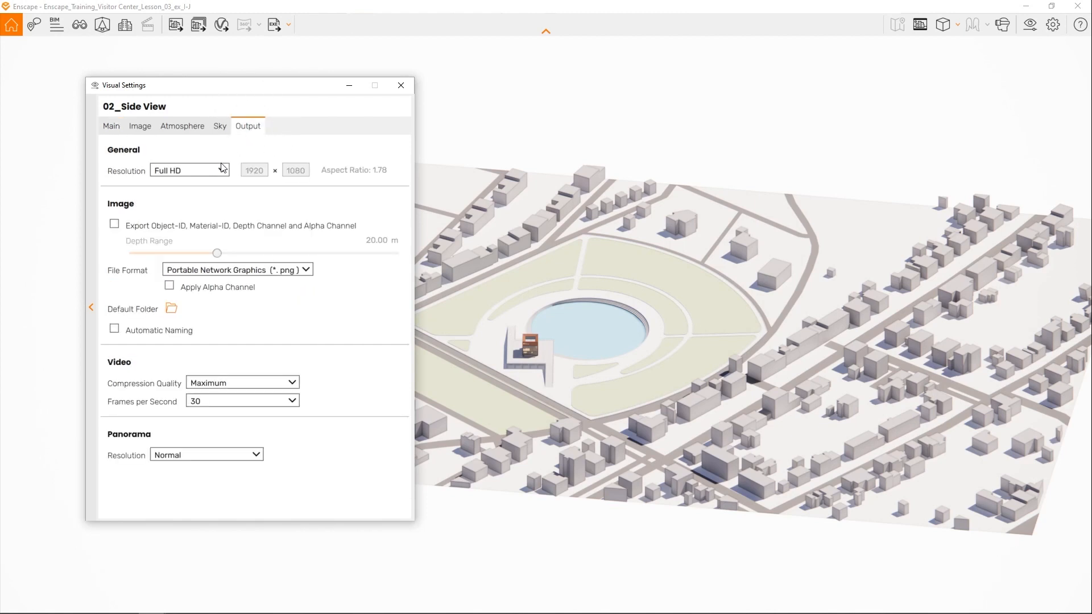
pyautogui.click(222, 169)
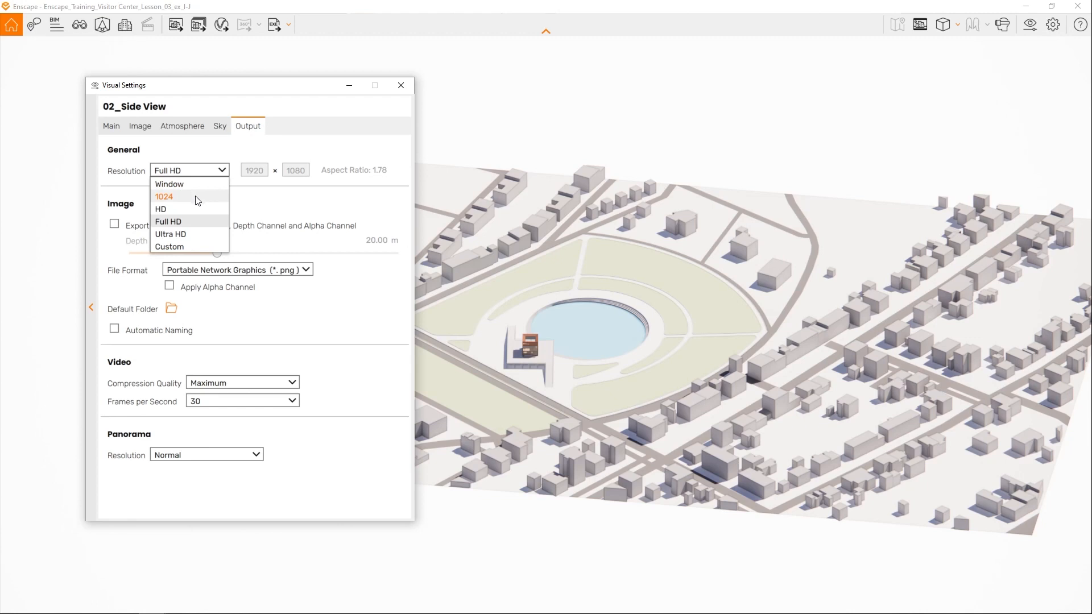
pyautogui.click(203, 246)
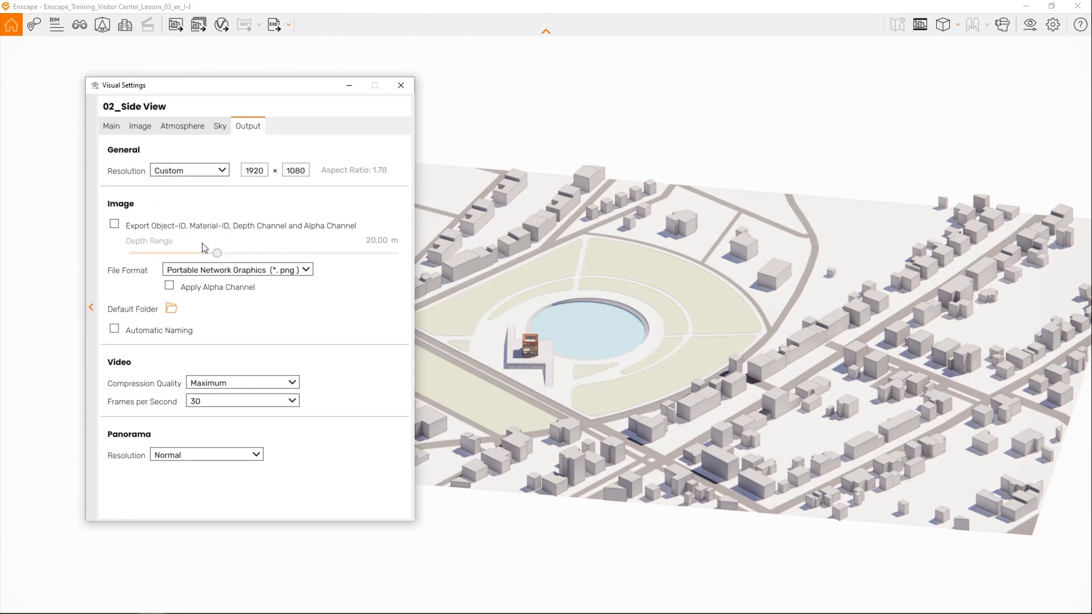
pyautogui.moveTo(264, 173); pyautogui.dragTo(245, 173)
pyautogui.write('1080')
pyautogui.click(918, 26)
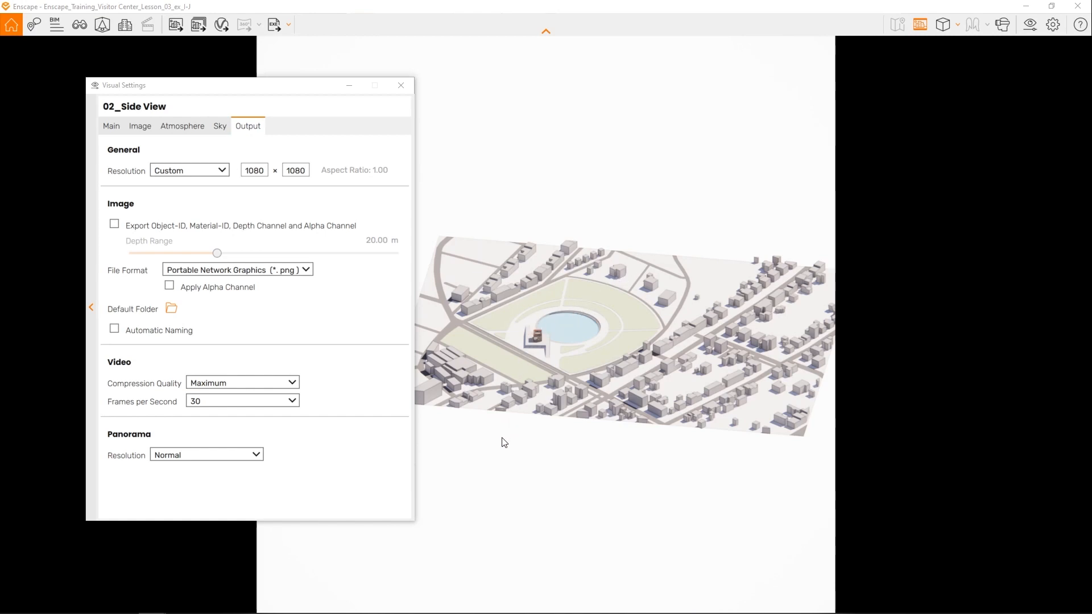
# - Set the default output folder to Screenshots in Reference Portfolio, enable automatic naming, and close the visual settings
pyautogui.click(169, 309)
pyautogui.click(170, 310)
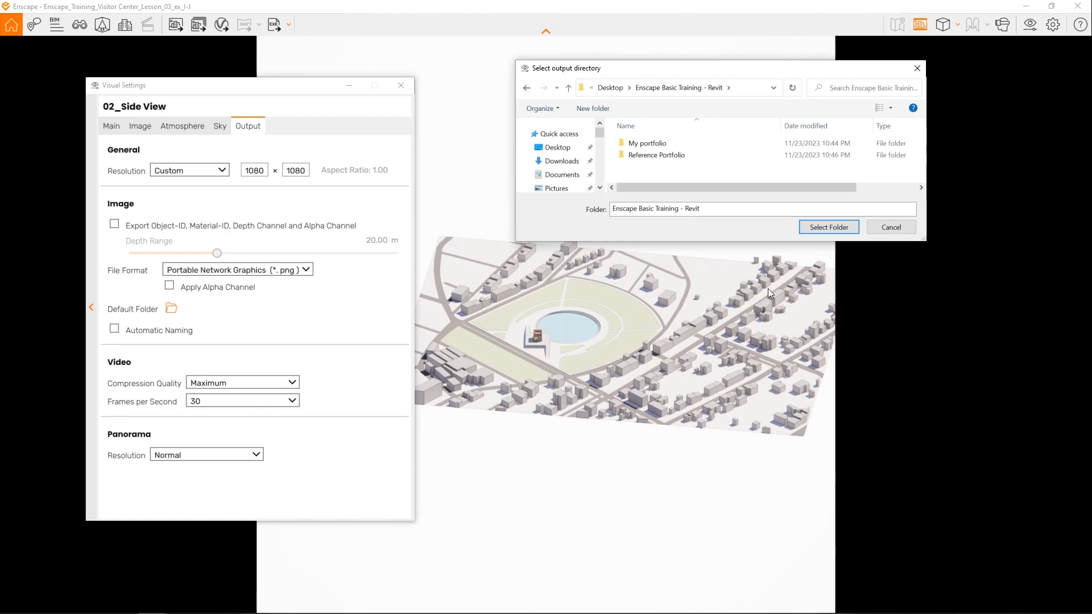
pyautogui.doubleClick(668, 157)
pyautogui.click(656, 154)
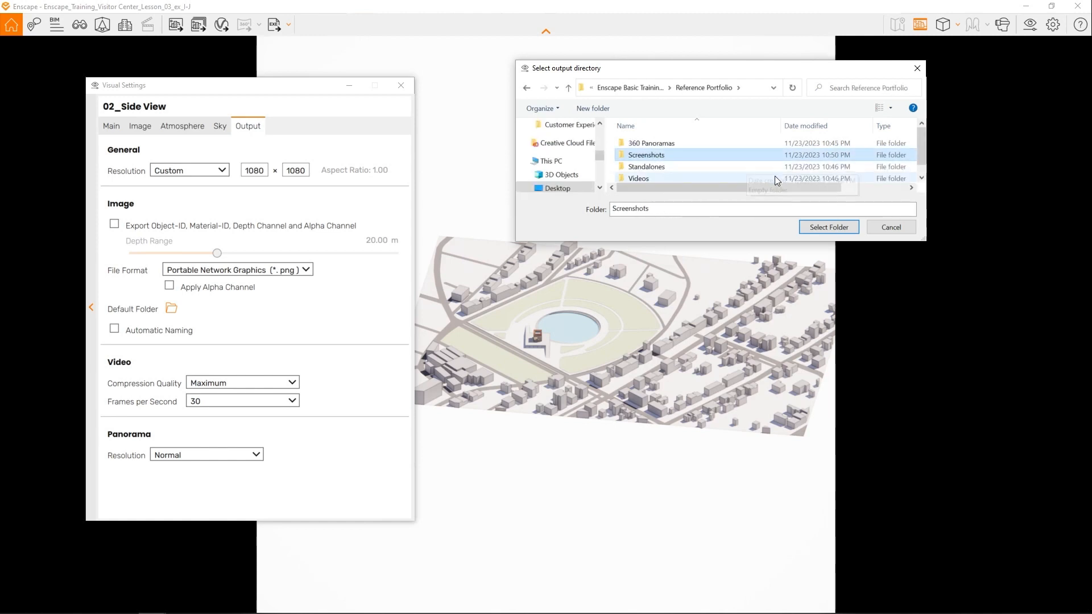
pyautogui.click(830, 229)
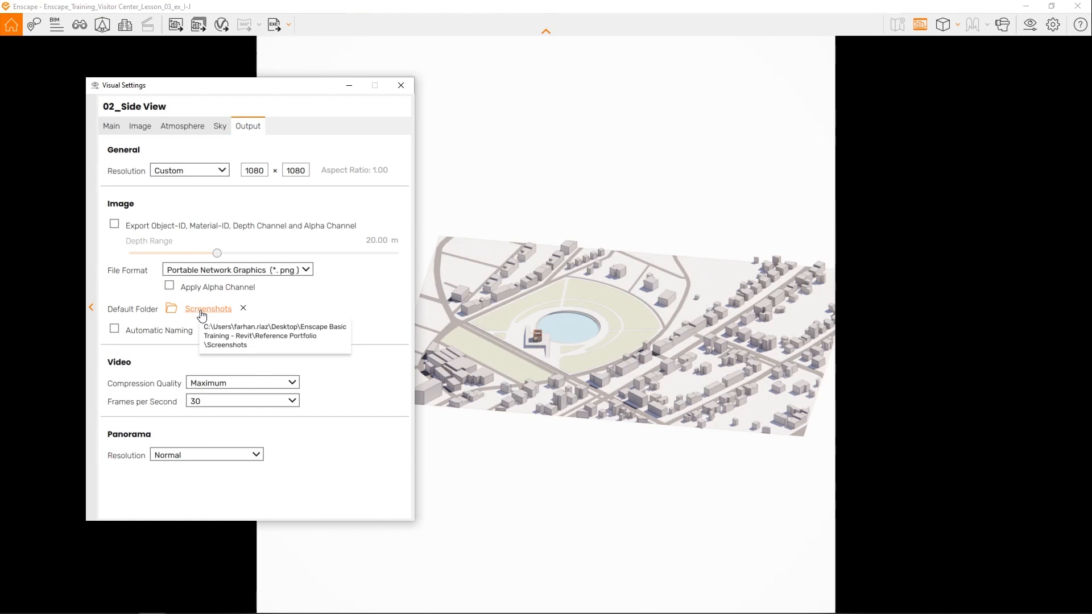
pyautogui.click(114, 332)
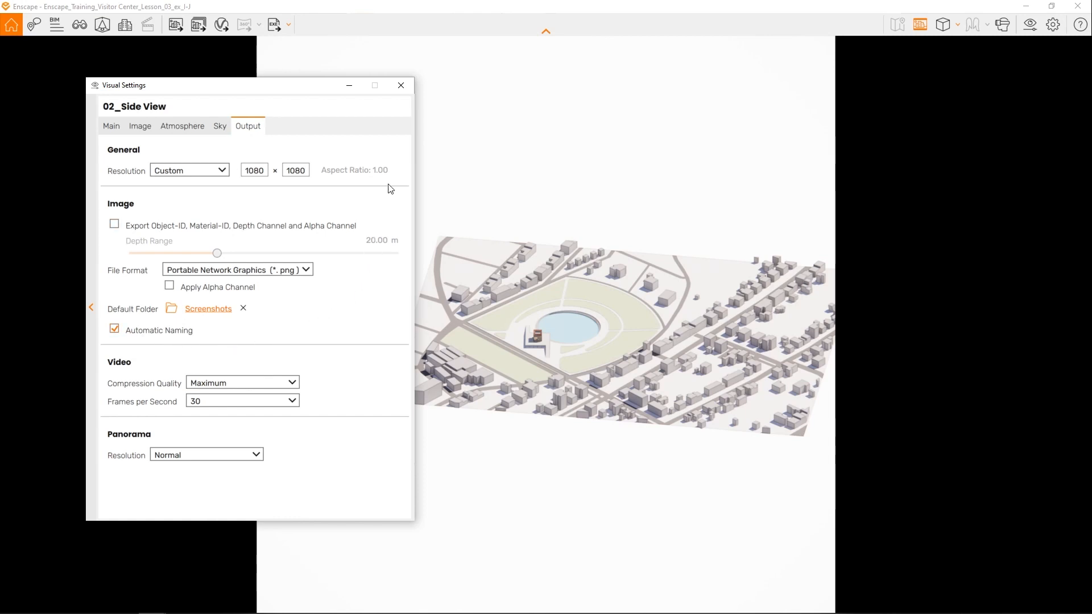
pyautogui.click(401, 86)
# - Frame the orange building near the centre of the square safe frame, with the road and pool on either side
pyautogui.moveTo(477, 244); pyautogui.dragTo(566, 277, button='right')
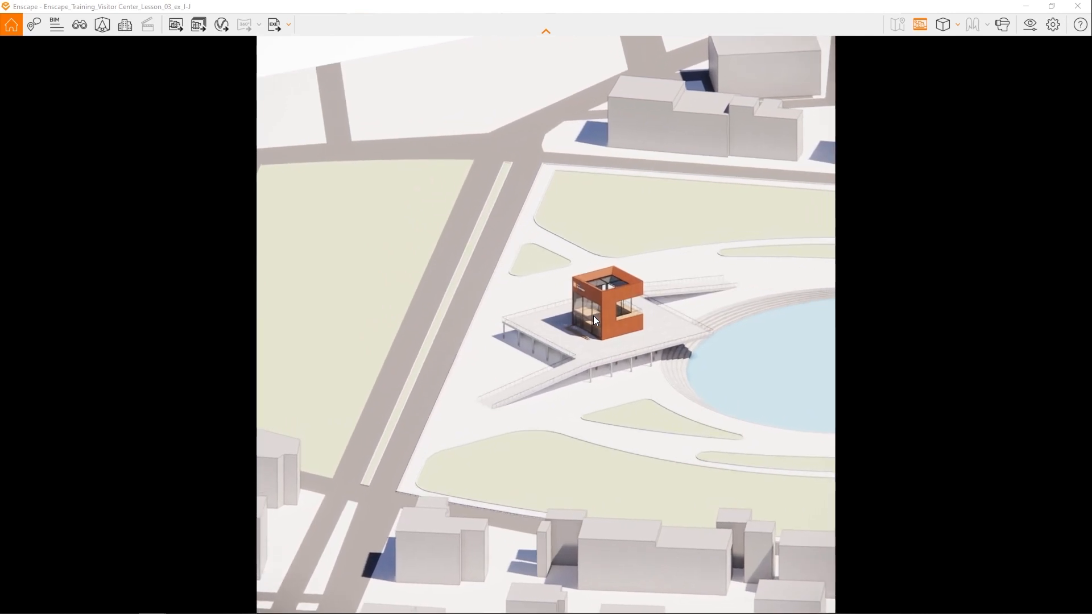
pyautogui.moveTo(593, 316); pyautogui.dragTo(584, 339)
pyautogui.moveTo(596, 303)
pyautogui.mouseDown()
pyautogui.moveTo(605, 315)
pyautogui.moveTo(596, 301)
pyautogui.moveTo(606, 300)
pyautogui.mouseUp()
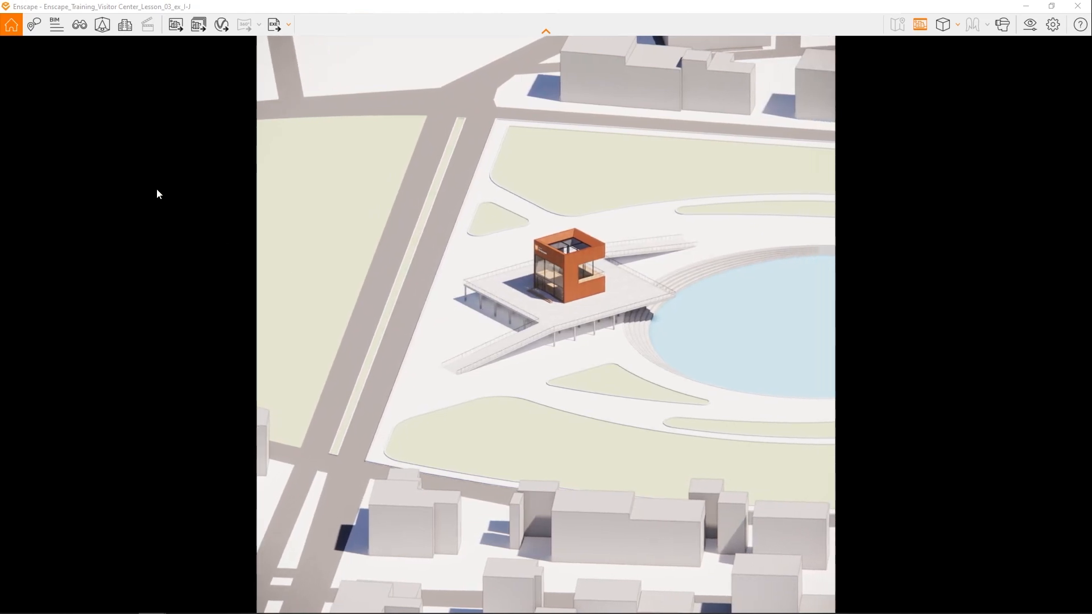
# - Save the current camera as a view named 02_Side View, linked to the 02_Side View preset and keeping the sun position
pyautogui.click(83, 33)
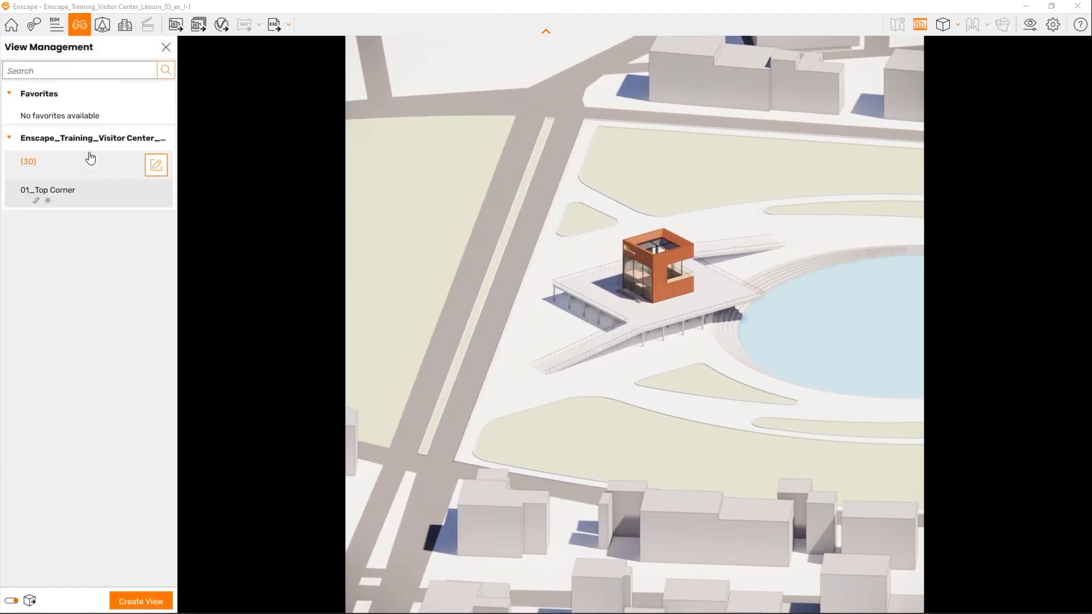
pyautogui.click(118, 598)
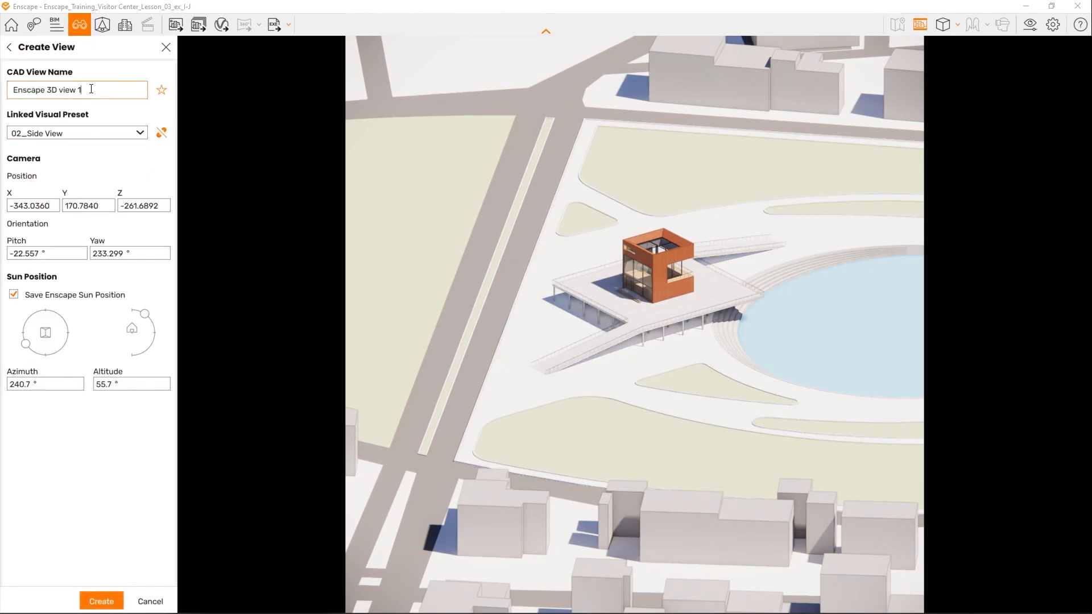
pyautogui.hotkey('ctrl', 'a')
pyautogui.write('02')
pyautogui.moveTo(21, 91); pyautogui.dragTo(11, 95)
pyautogui.click(139, 135)
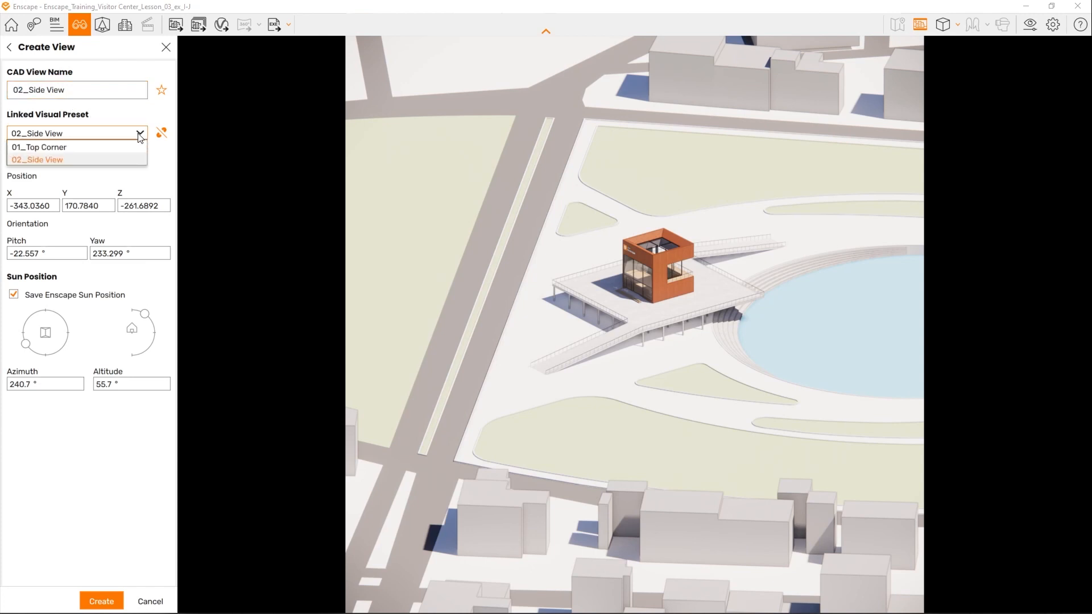
pyautogui.click(139, 135)
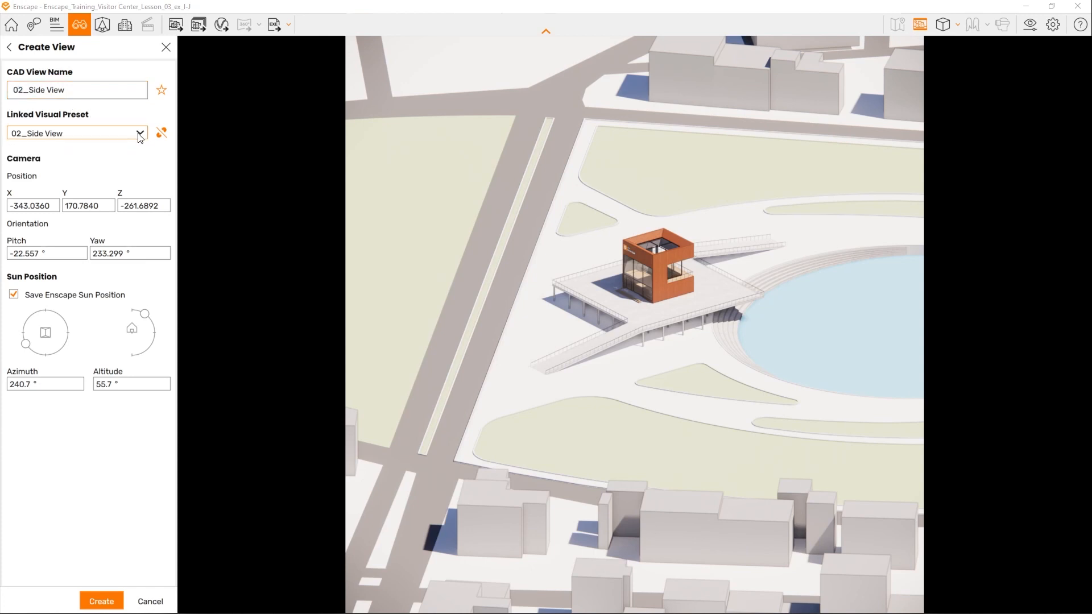
pyautogui.click(96, 601)
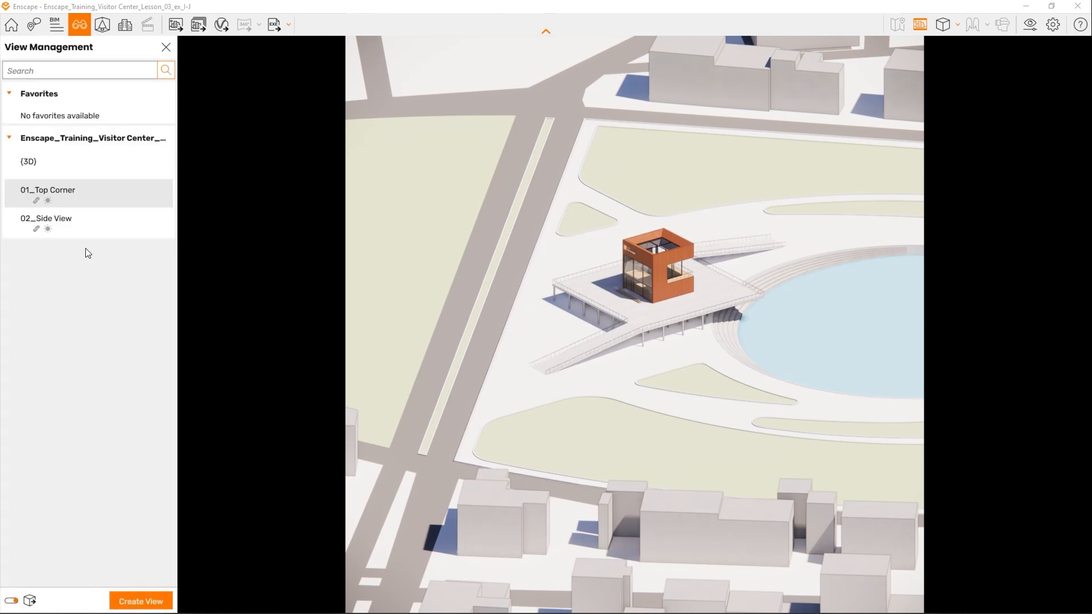
pyautogui.click(165, 47)
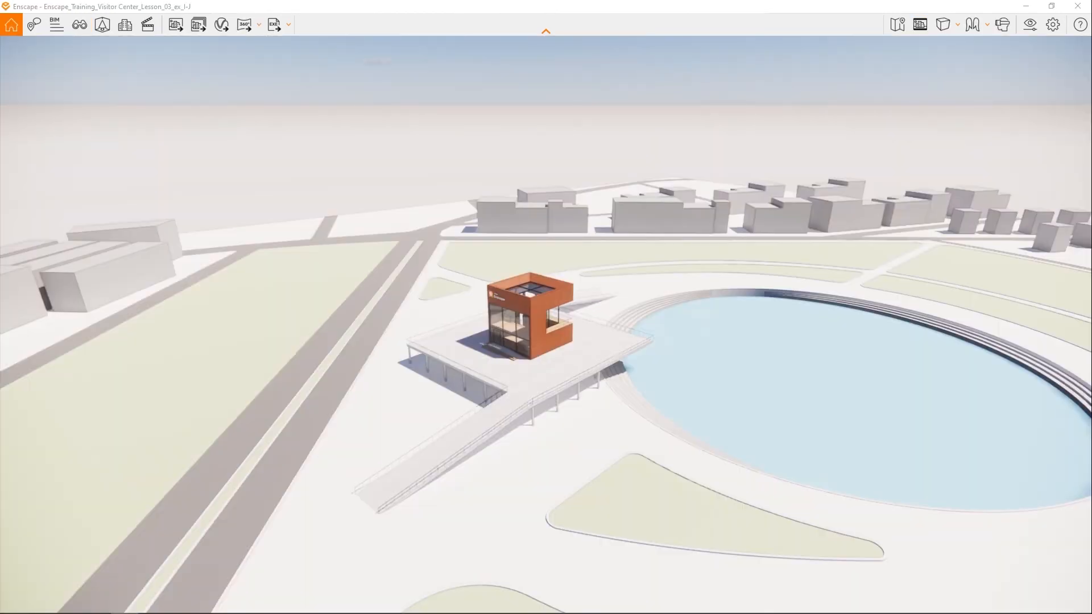
# - Fly in from above the site to examine the building's glazed front, ending slightly back over the terrace
pyautogui.moveTo(512, 324); pyautogui.dragTo(11, 355, button='right')
pyautogui.moveTo(489, 345); pyautogui.dragTo(509, 356, button='right')
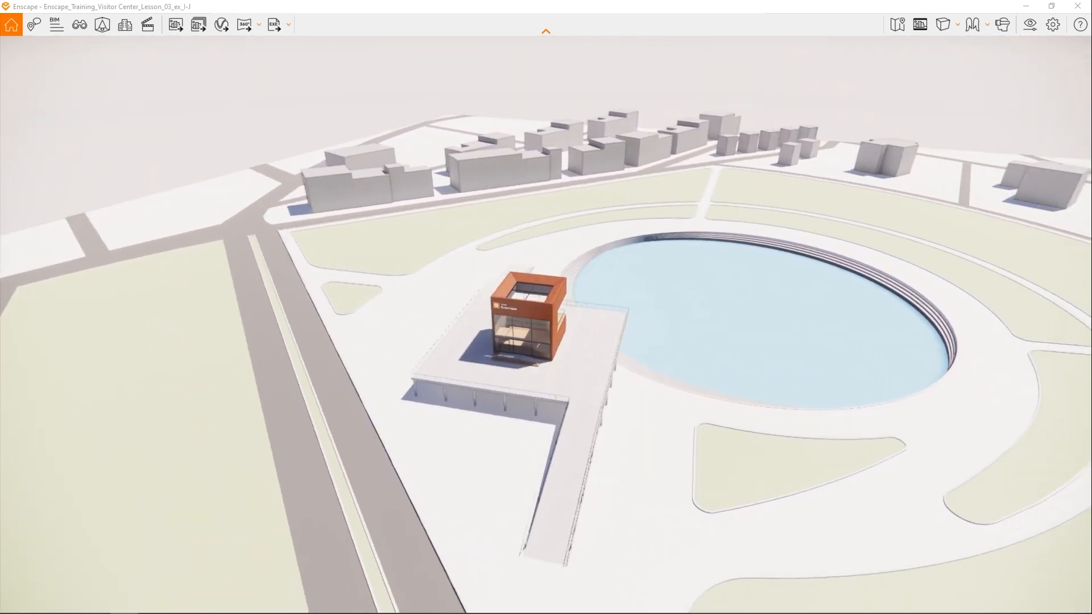
pyautogui.press('w')
pyautogui.moveTo(583, 373); pyautogui.dragTo(589, 412)
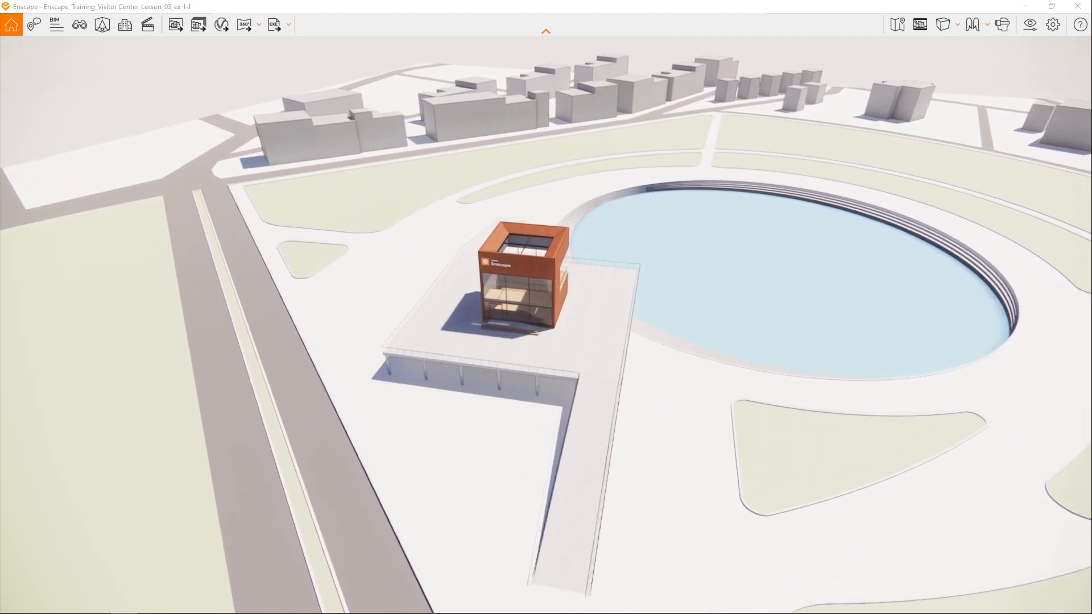
pyautogui.press('w')
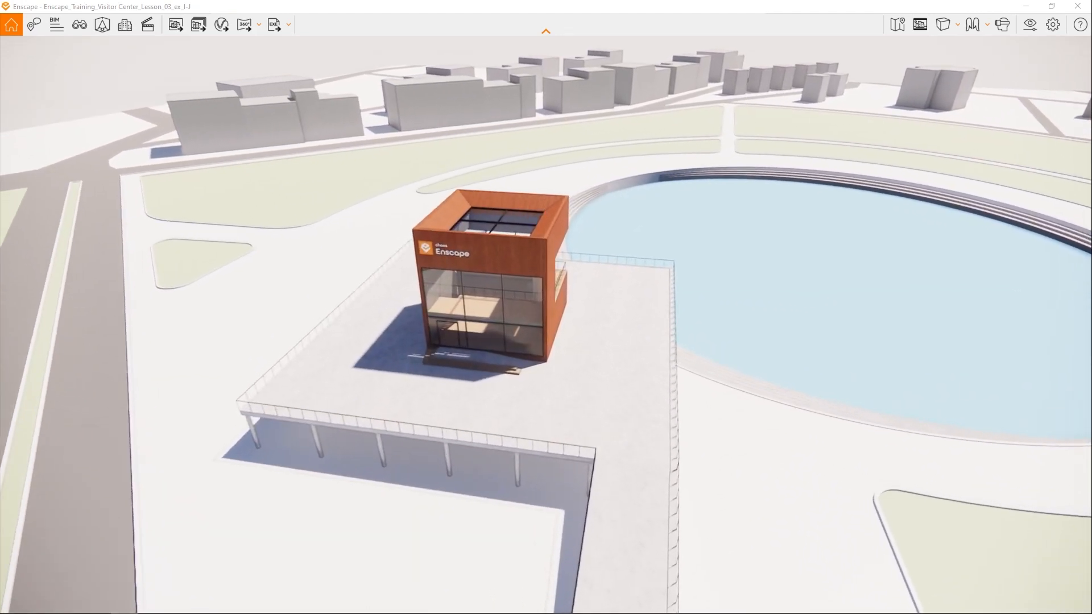
pyautogui.press('w')
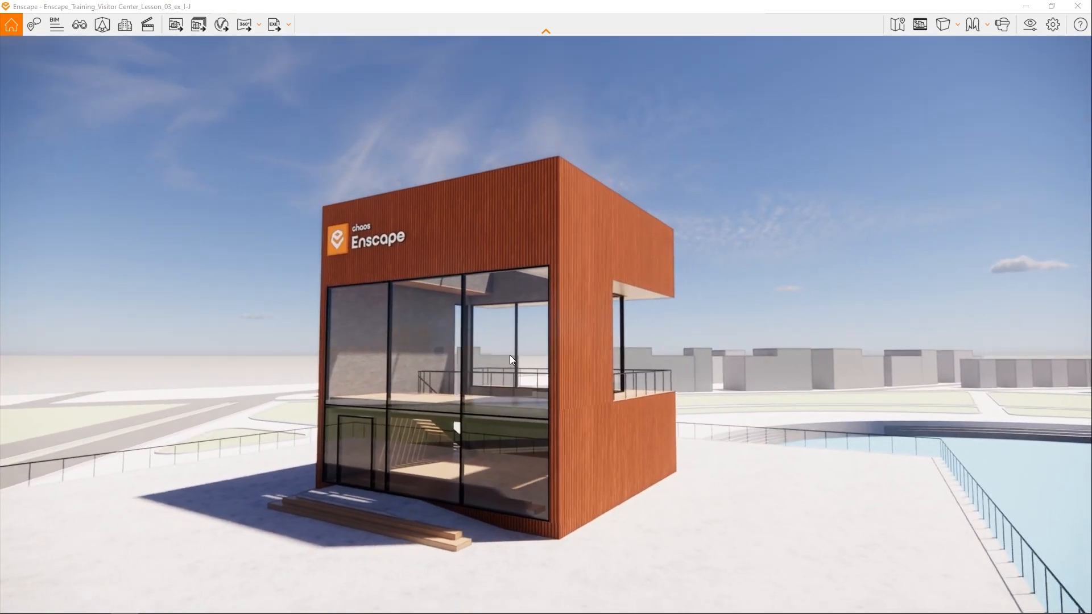
pyautogui.press('s')
pyautogui.moveTo(510, 355); pyautogui.dragTo(530, 429, button='right')
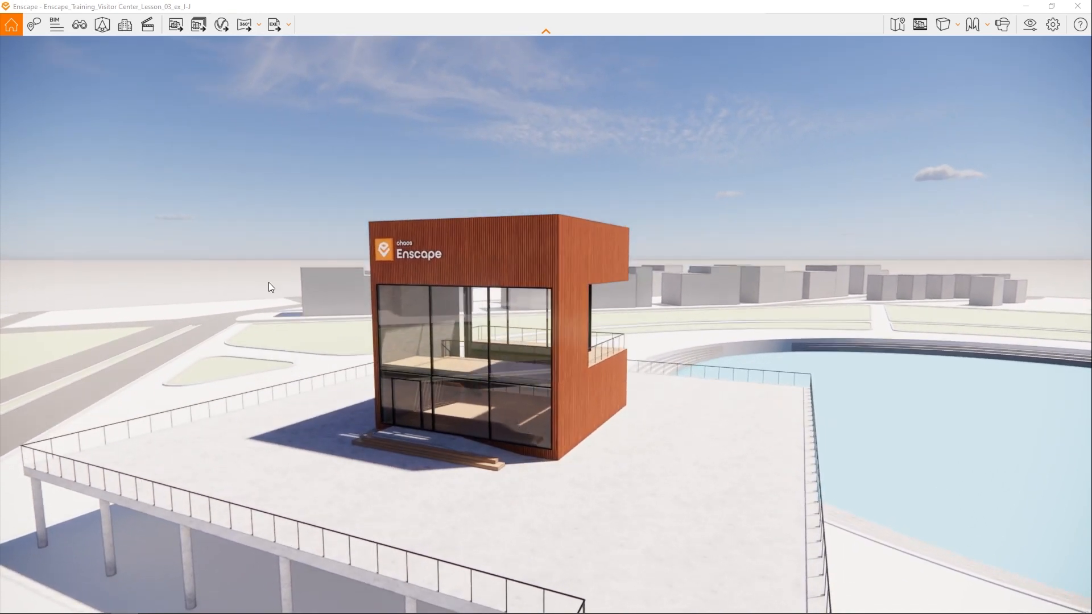
# - Open the asset library and browse the Enscape assets, including people, furniture, balls, beds and benches
pyautogui.click(101, 24)
pyautogui.scroll(-2, 124, 238)
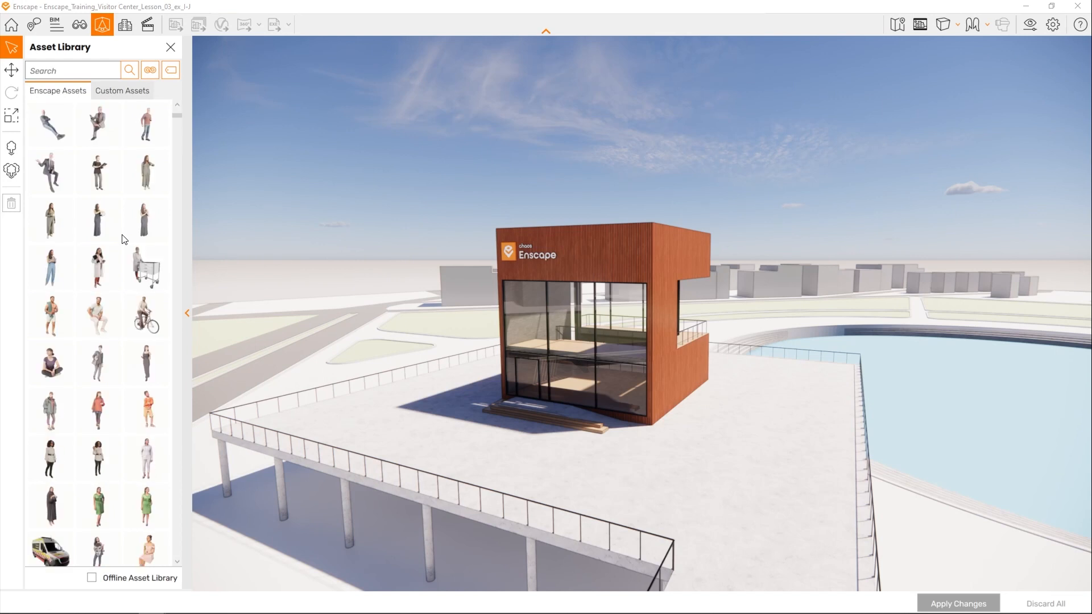
pyautogui.scroll(-5, 124, 239)
pyautogui.scroll(-6, 124, 239)
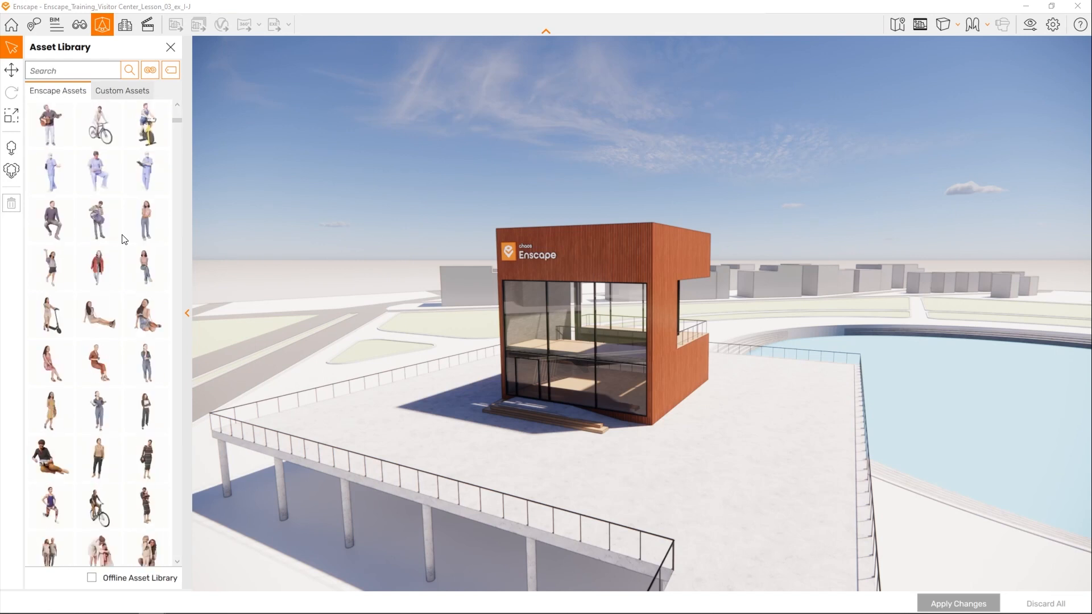
pyautogui.scroll(-10, 124, 238)
pyautogui.scroll(-6, 124, 239)
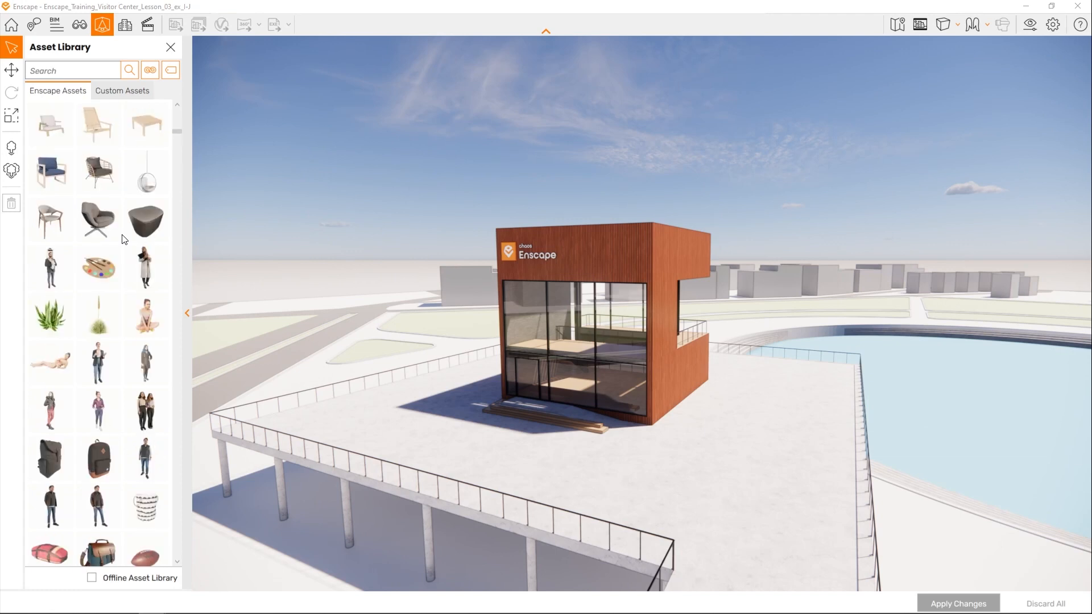
pyautogui.scroll(-5, 124, 239)
pyautogui.scroll(-5, 124, 239)
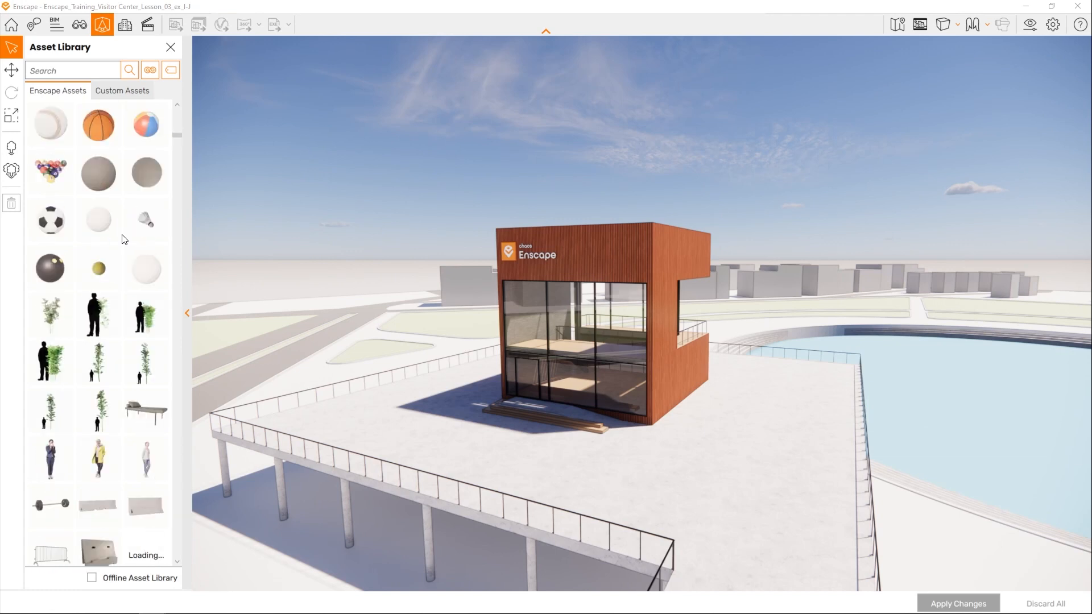
pyautogui.scroll(-6, 124, 238)
pyautogui.scroll(-6, 124, 239)
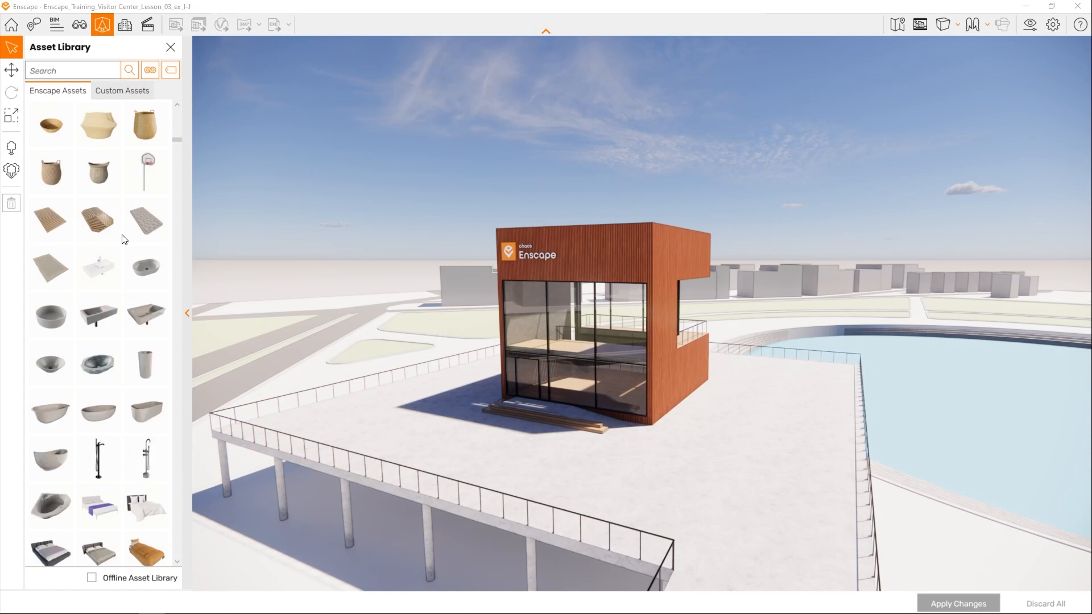
pyautogui.scroll(-12, 124, 239)
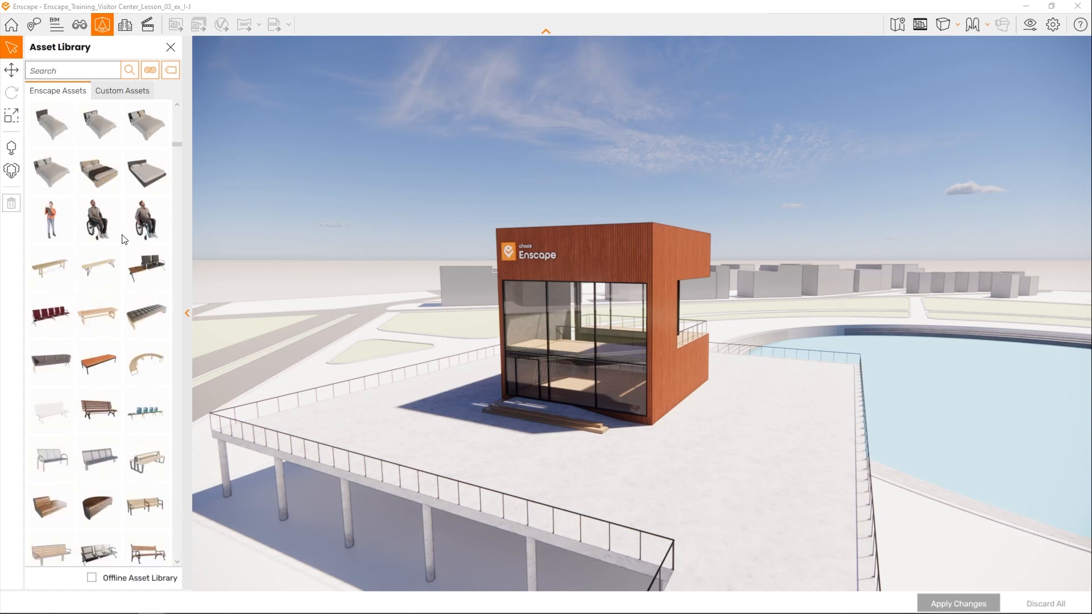
pyautogui.scroll(-4, 124, 239)
pyautogui.scroll(8, 124, 239)
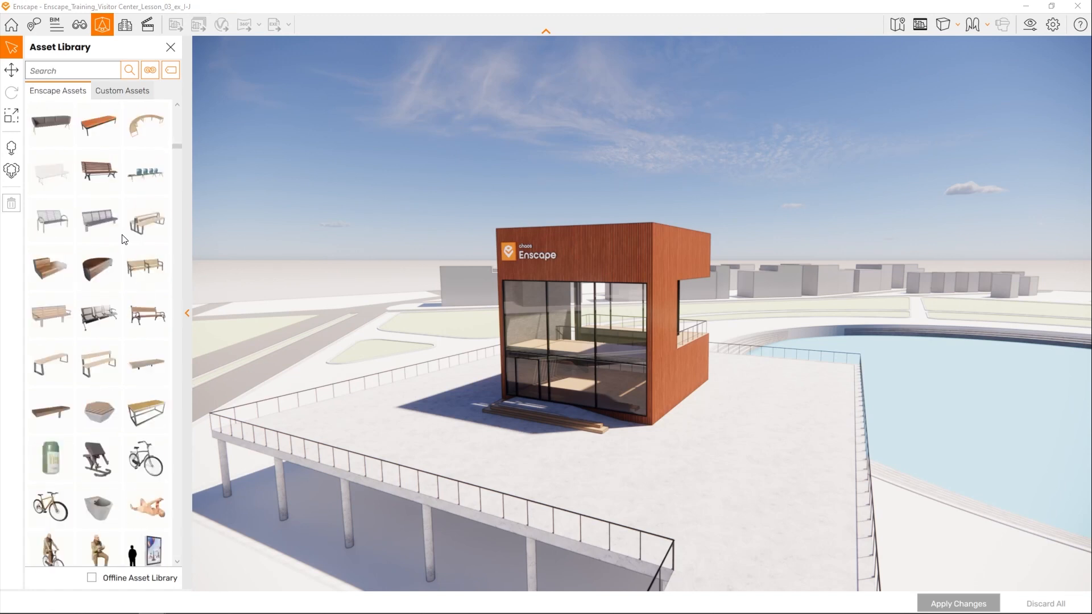
pyautogui.scroll(11, 124, 239)
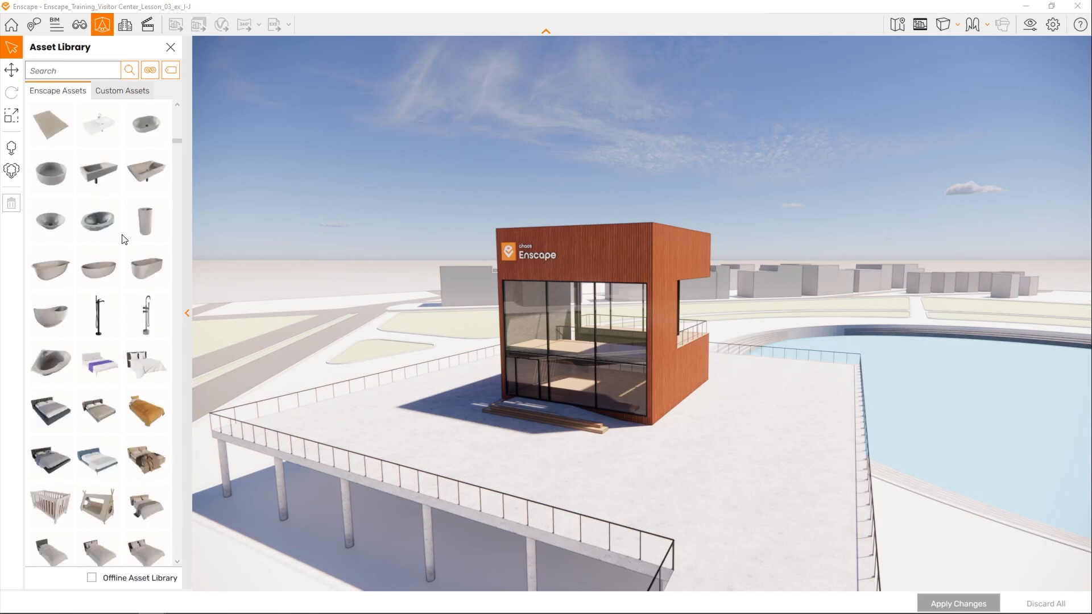
pyautogui.scroll(6, 125, 240)
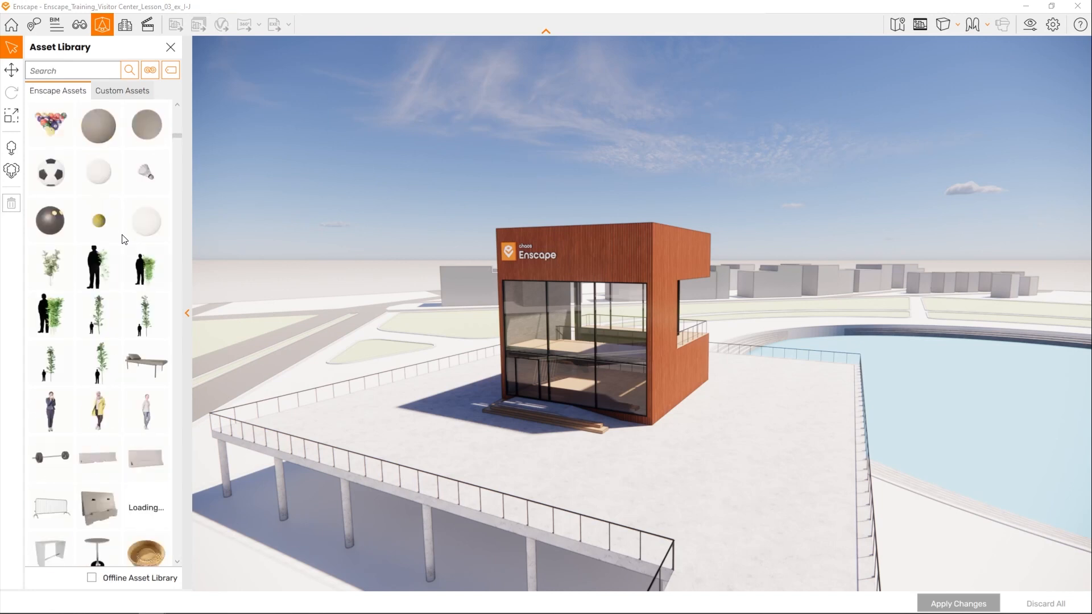
# - Look back through the Enscape assets to the start of the list and examine the available category and tag filters
pyautogui.scroll(5, 125, 239)
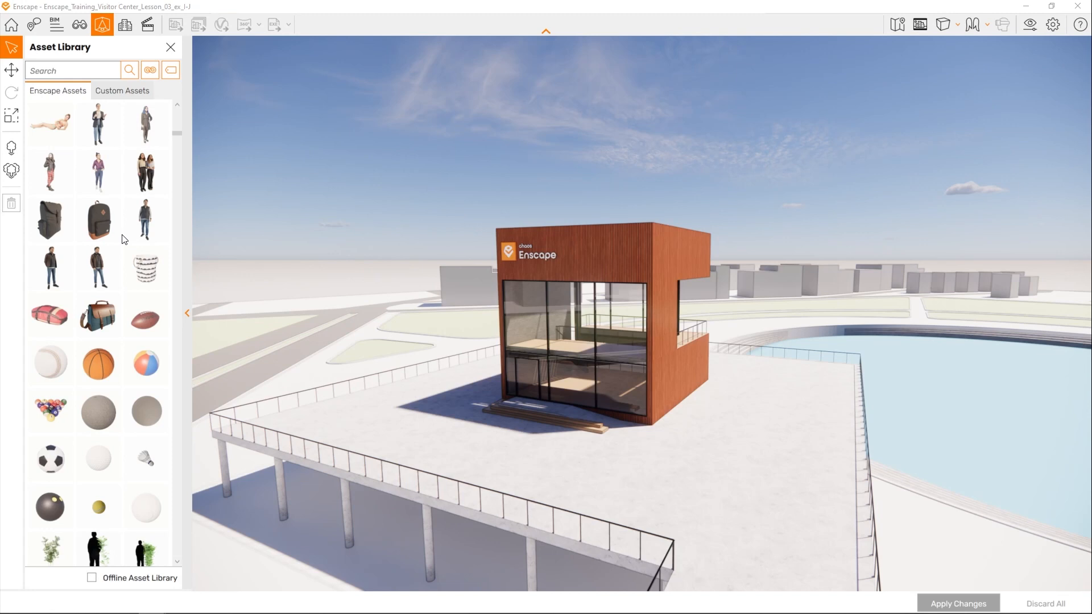
pyautogui.scroll(5, 124, 240)
pyautogui.scroll(12, 125, 239)
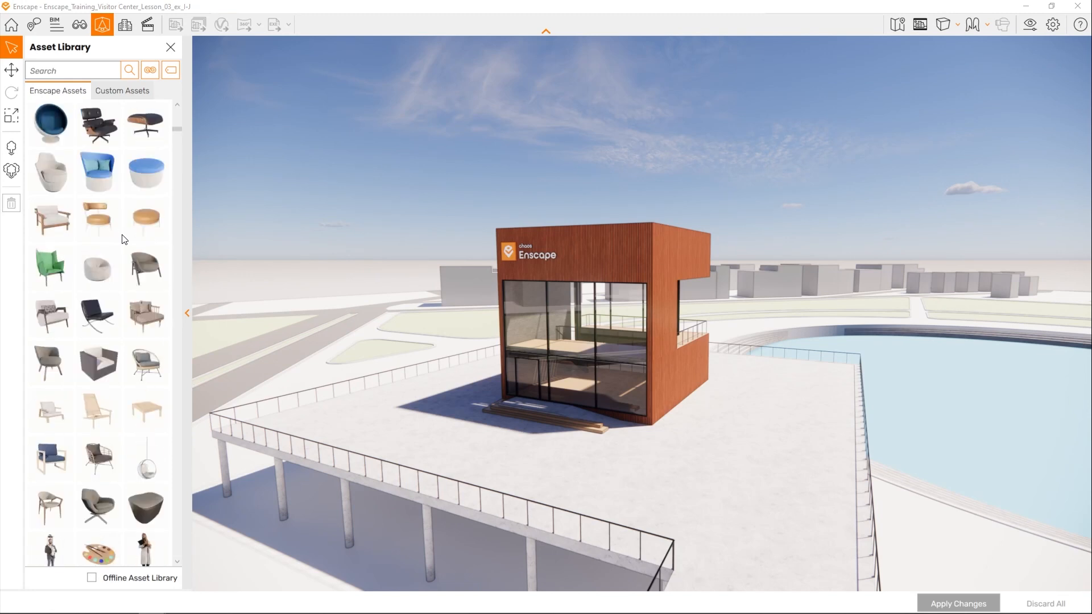
pyautogui.scroll(15, 124, 240)
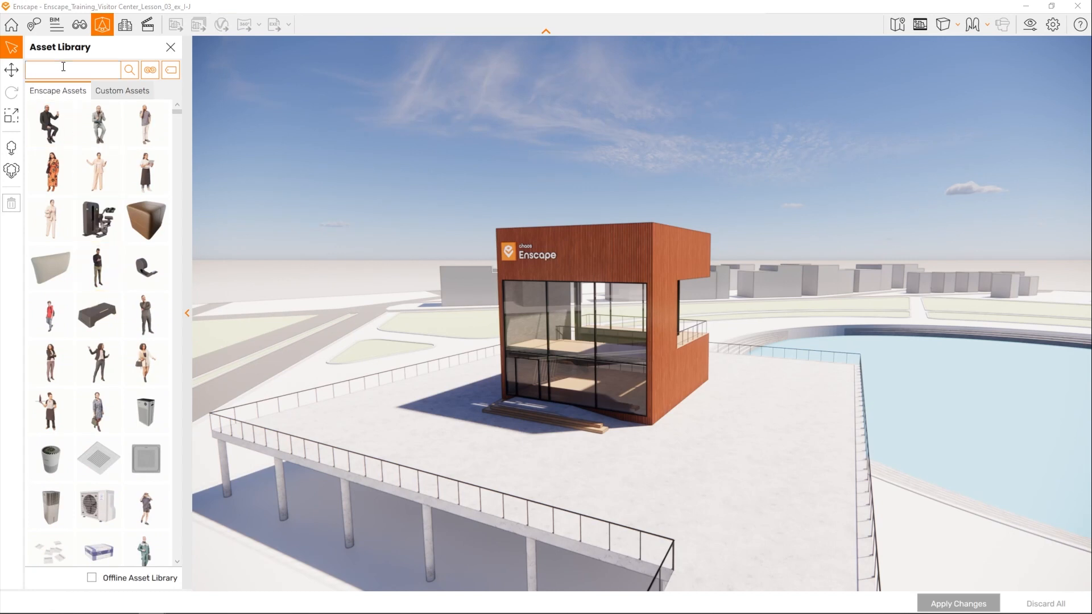
pyautogui.click(154, 71)
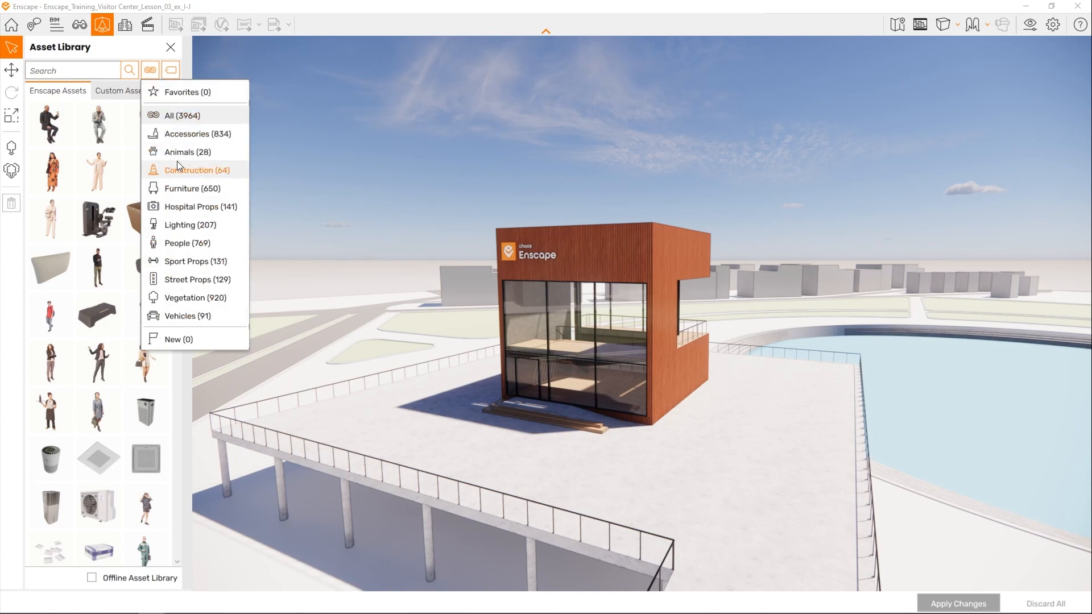
pyautogui.click(170, 71)
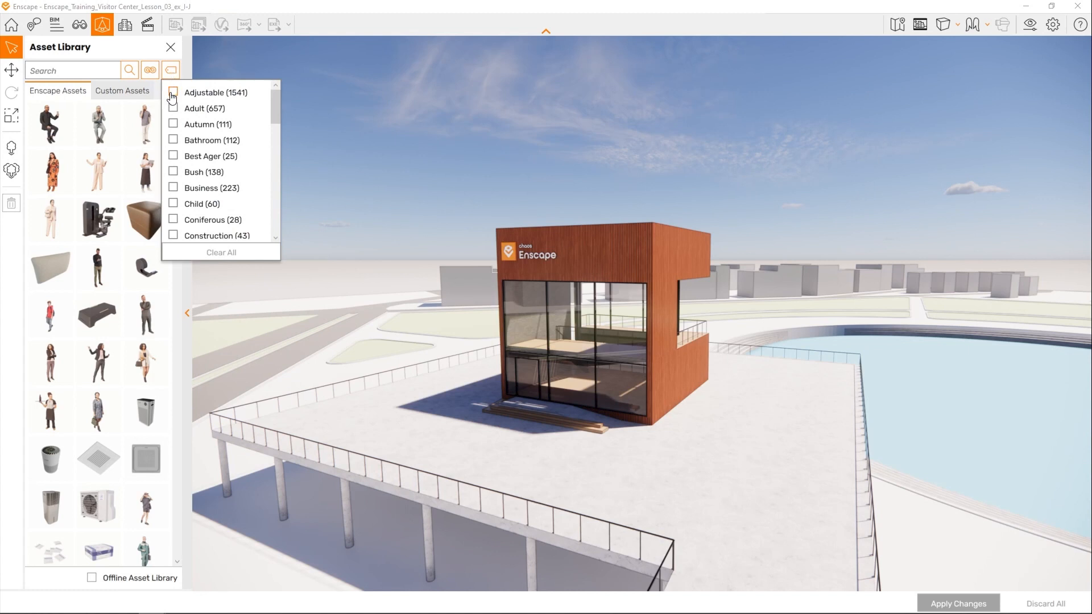
# - Filter the assets by the Adjustable tag, inspect the variants of Armchair 054, and remove the tag filter
pyautogui.click(174, 93)
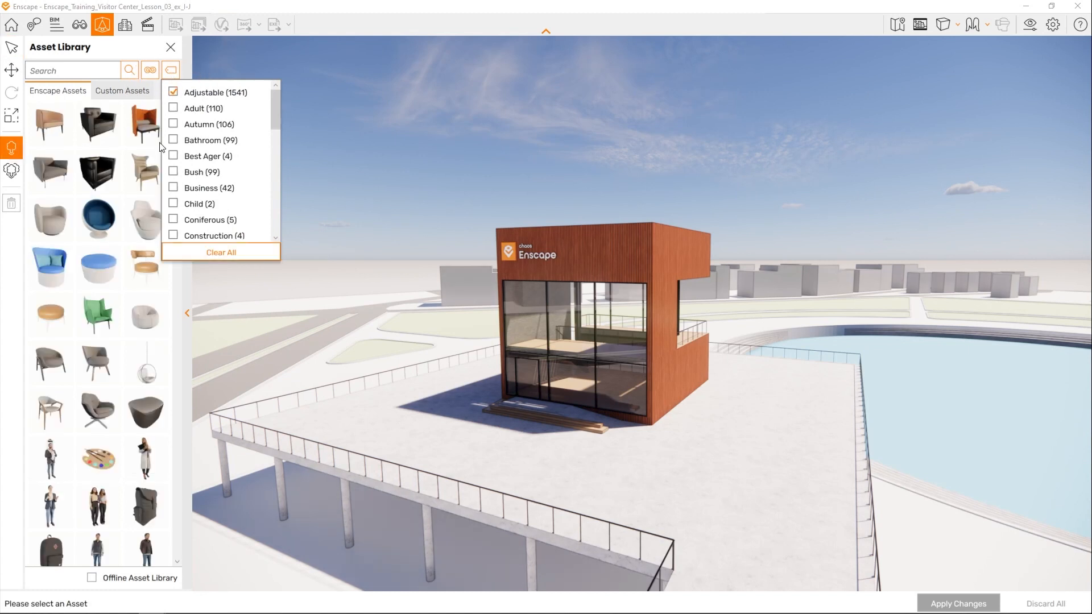
pyautogui.moveTo(52, 415)
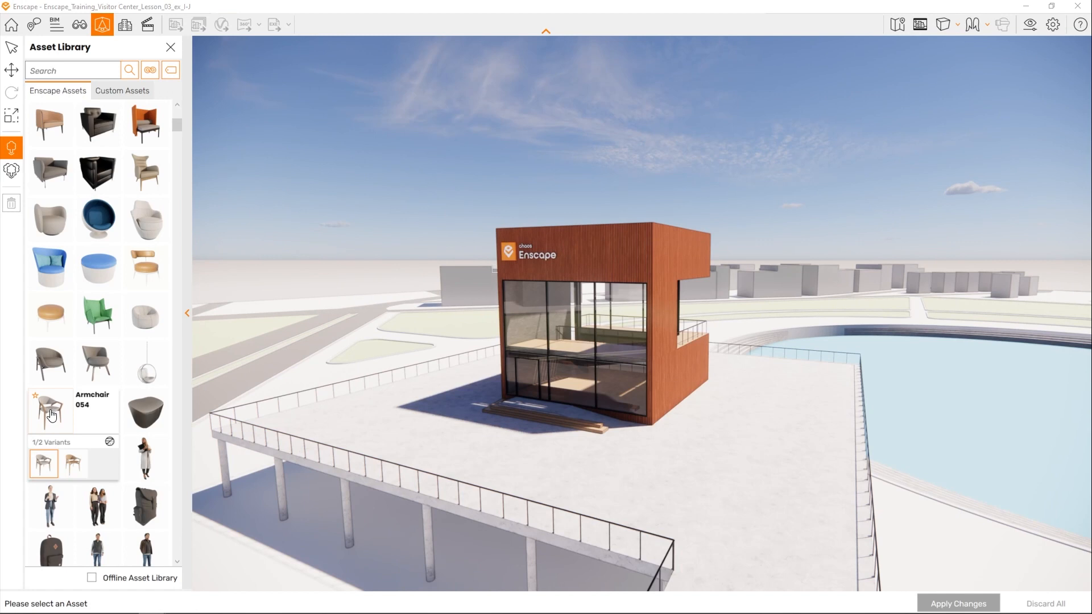
pyautogui.click(44, 469)
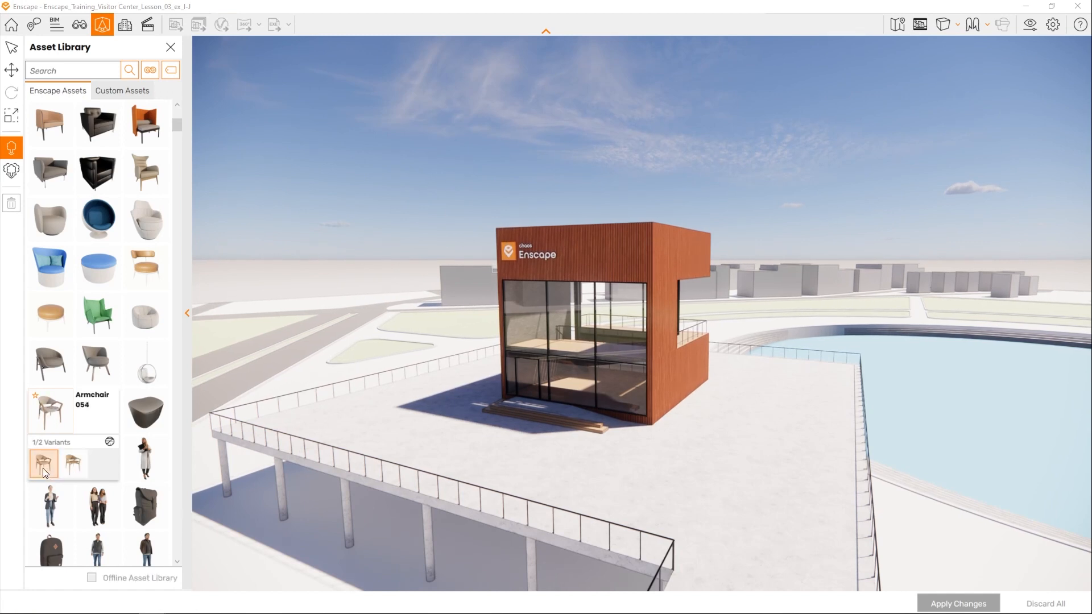
pyautogui.click(108, 443)
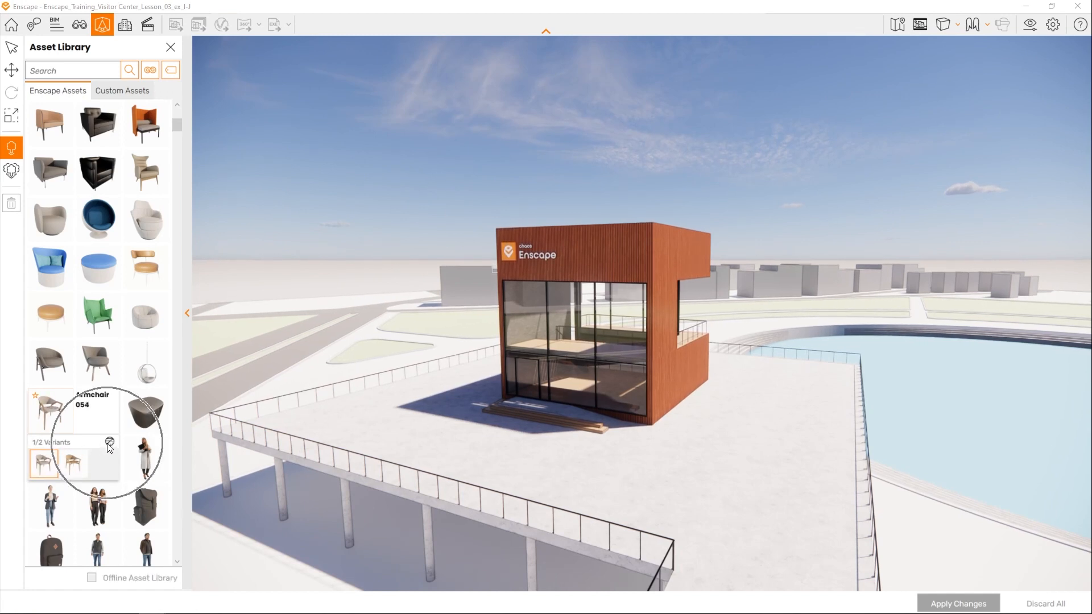
pyautogui.click(170, 71)
pyautogui.click(173, 93)
# - Limit the library to the People category and place Aimee 002: Standing on the terrace in front of the building
pyautogui.click(152, 69)
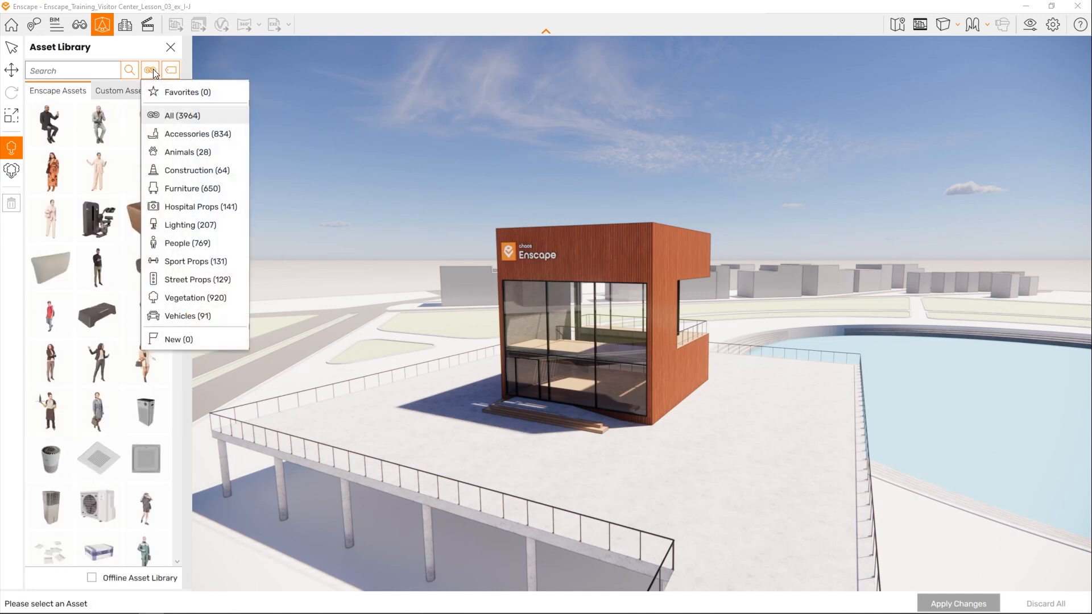
pyautogui.click(169, 242)
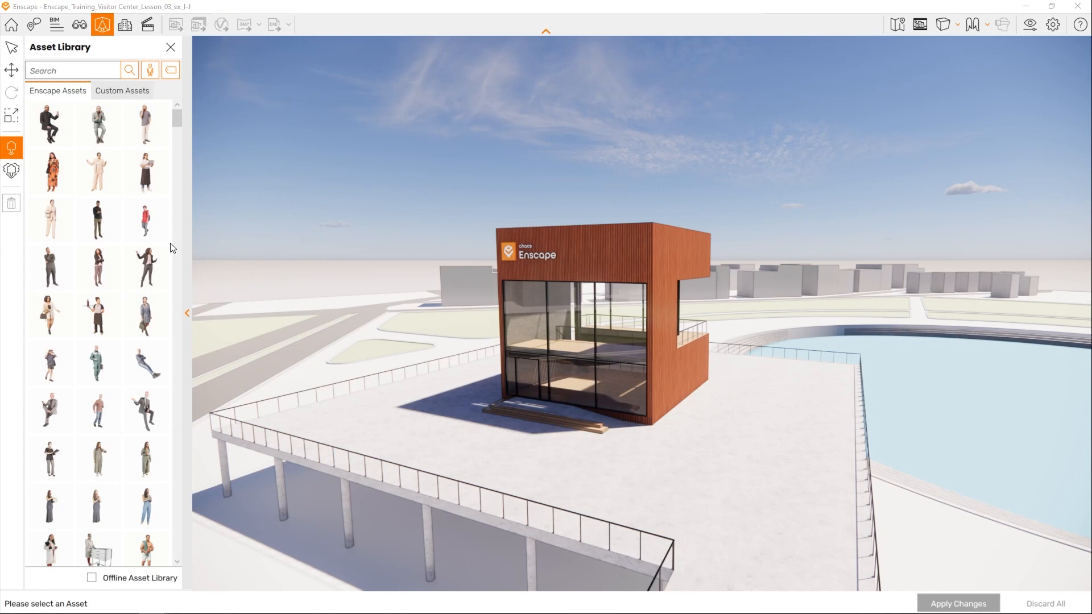
pyautogui.moveTo(150, 271)
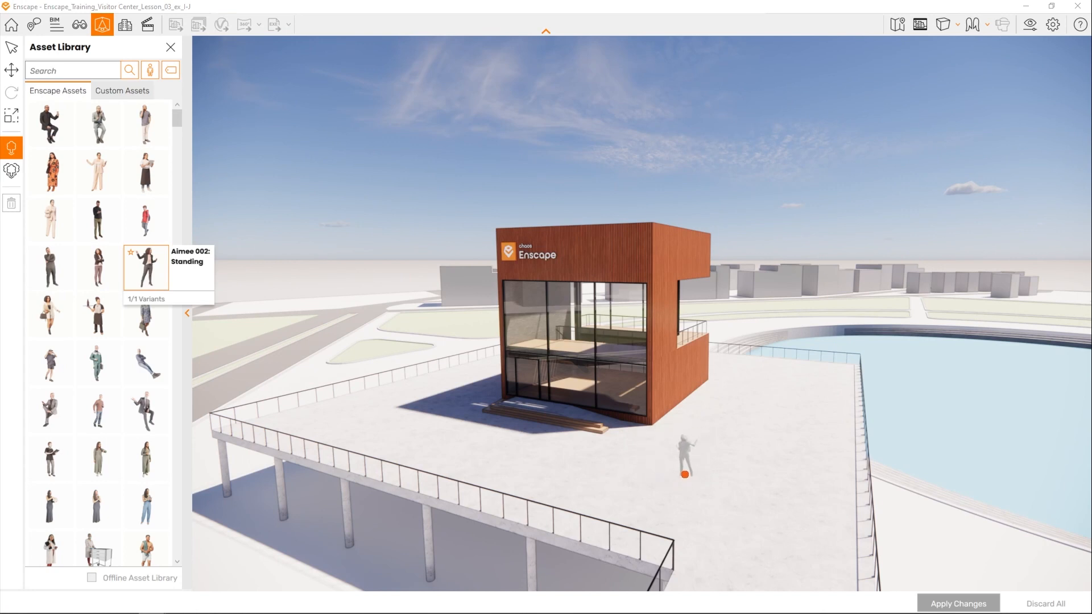
pyautogui.click(685, 474)
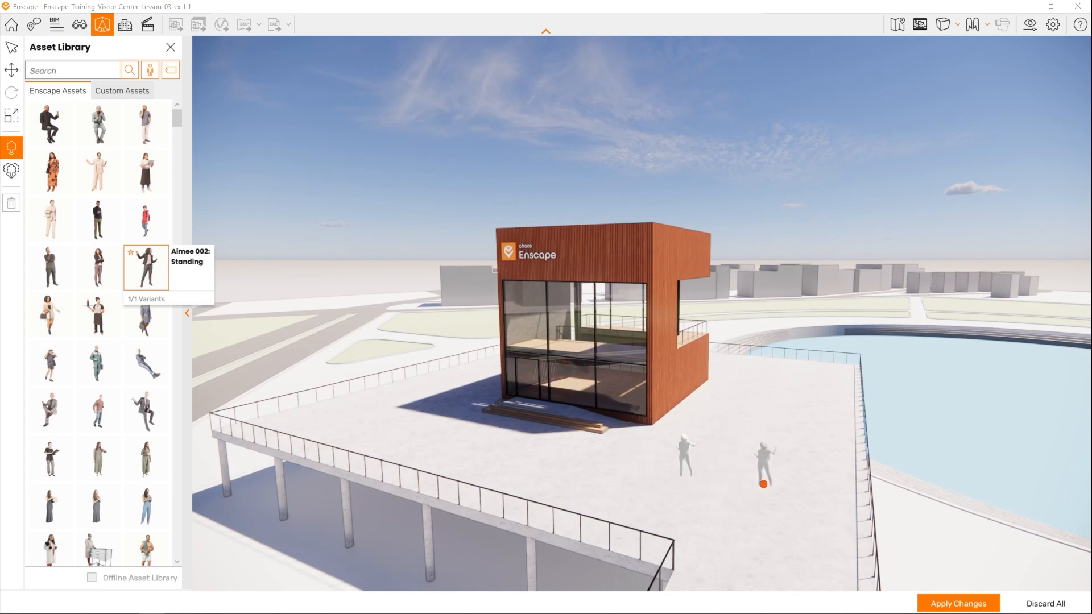
pyautogui.click(97, 220)
pyautogui.press('Escape')
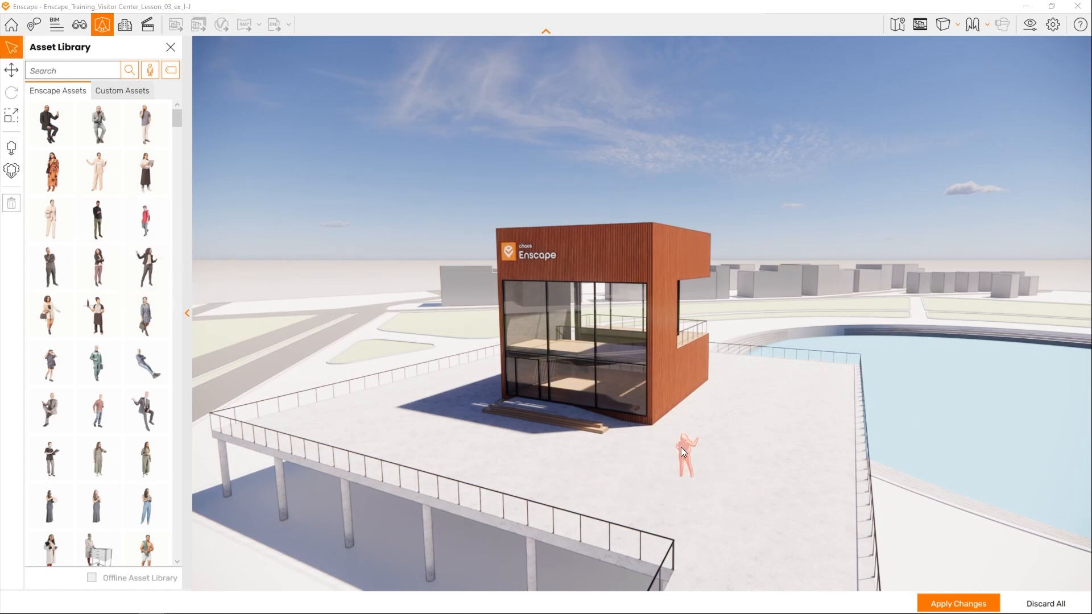
# - Move the Aimee 002 figure on the terrace to X -9.815, Y -0.400, Z -10.205 with a rotation of 303.9°
pyautogui.scroll(1, 706, 485)
pyautogui.scroll(6, 707, 489)
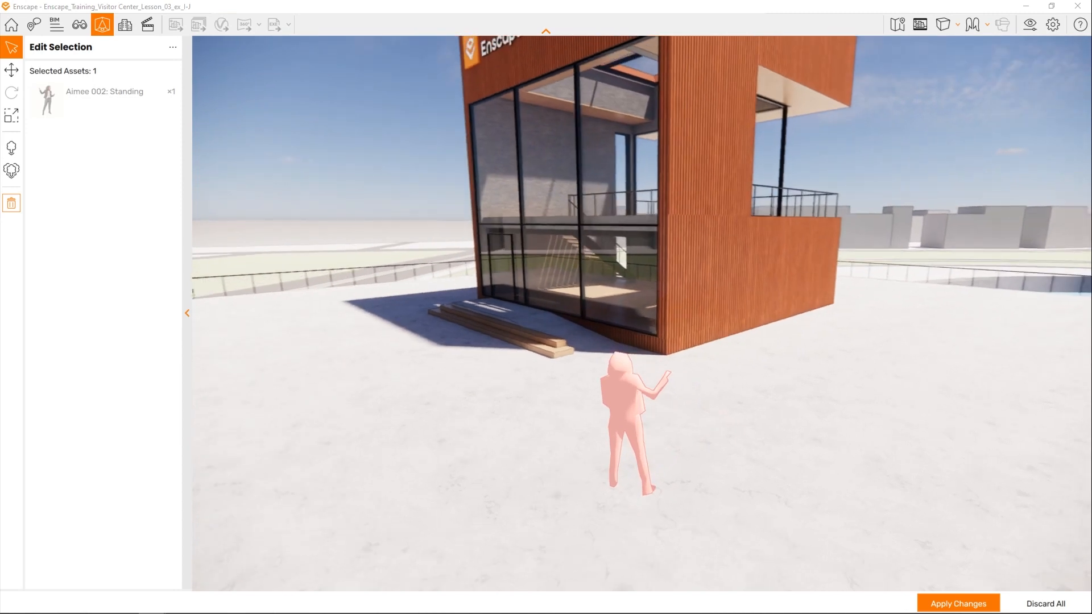
pyautogui.moveTo(708, 489); pyautogui.dragTo(643, 477, button='right')
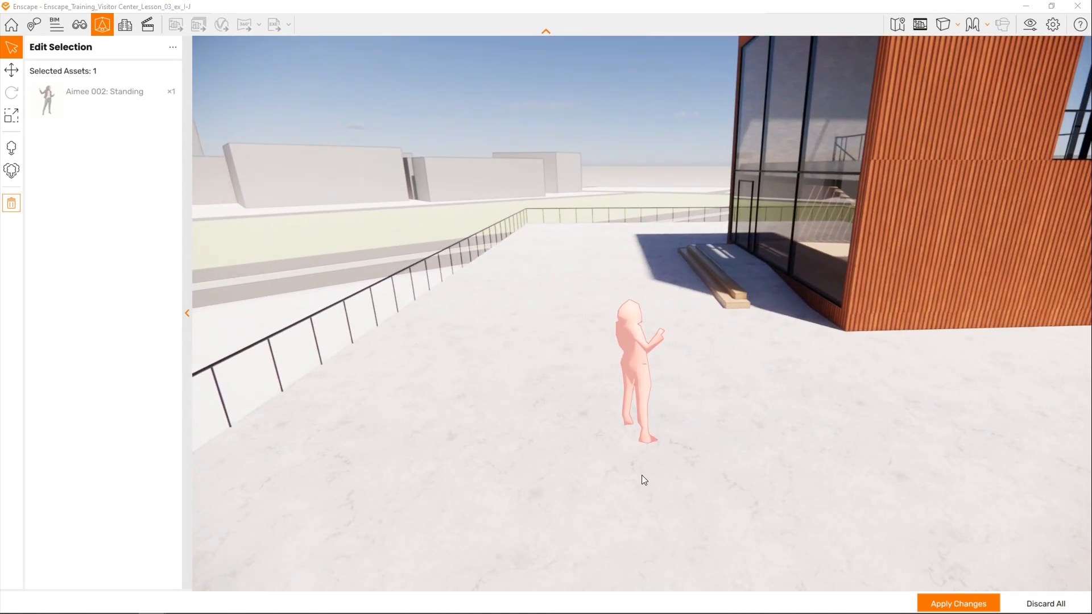
pyautogui.click(11, 70)
pyautogui.moveTo(639, 434); pyautogui.dragTo(698, 452)
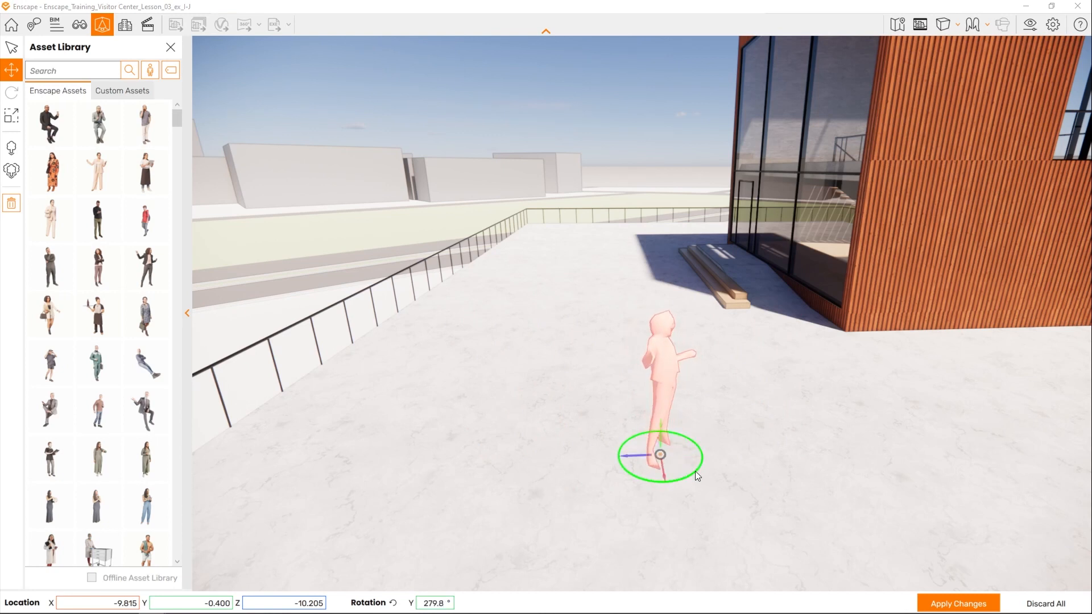
# - Adjust the scale of the Aimee 002 figure and apply the changes to the model
pyautogui.click(15, 116)
pyautogui.moveTo(660, 442)
pyautogui.mouseDown()
pyautogui.moveTo(660, 397)
pyautogui.moveTo(663, 454)
pyautogui.moveTo(664, 422)
pyautogui.mouseUp()
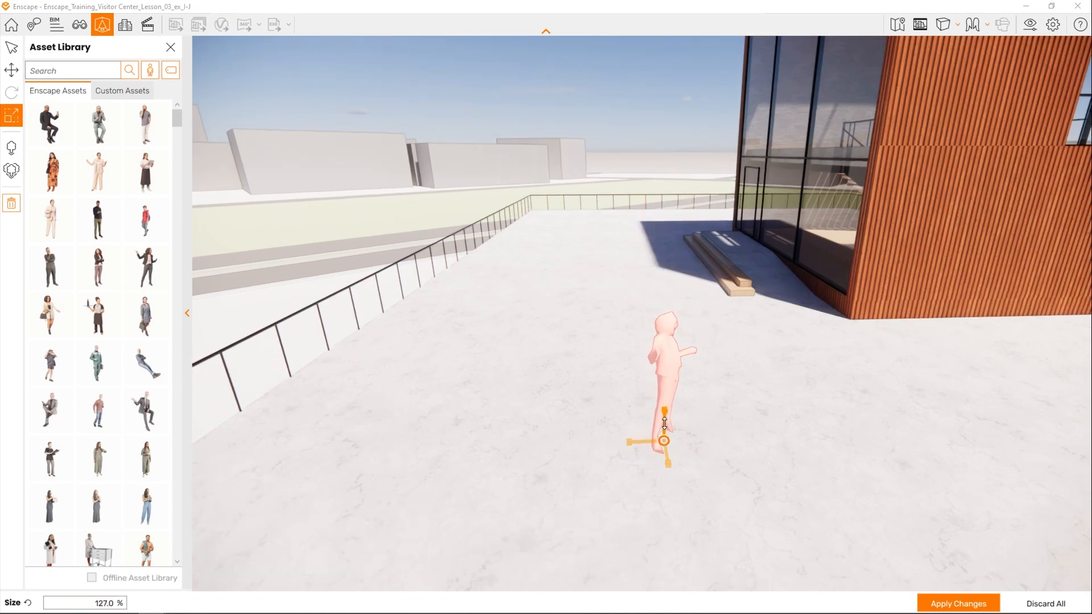
pyautogui.click(12, 203)
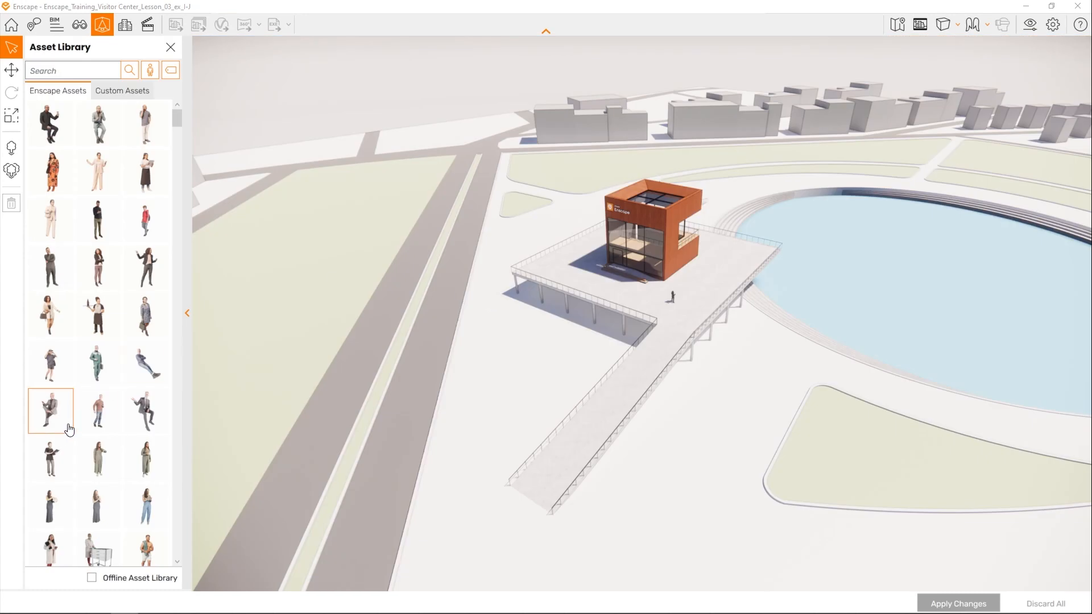
# - Place a standing man on the pool side of the terrace and Adam 001: Standing near its road-side corner
pyautogui.click(98, 413)
pyautogui.click(719, 276)
pyautogui.click(99, 222)
pyautogui.click(560, 266)
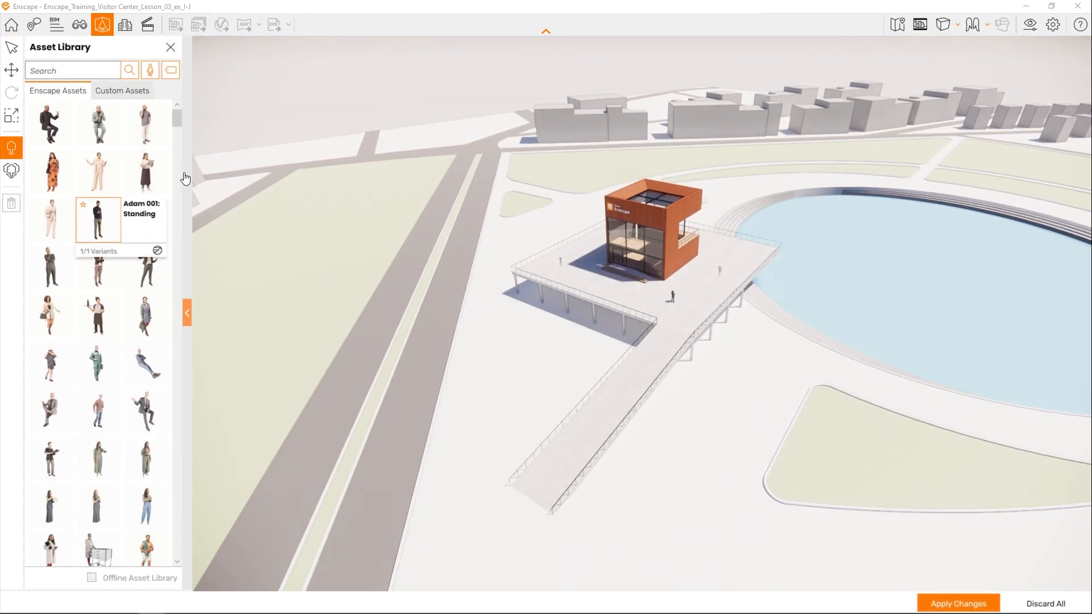
# - Place more people at the terrace's pool end and on the upper ramp, plus Annouk 005: Bicycle on the ground towards the road
pyautogui.scroll(-10, 114, 398)
pyautogui.click(47, 374)
pyautogui.click(646, 361)
pyautogui.click(146, 176)
pyautogui.click(495, 369)
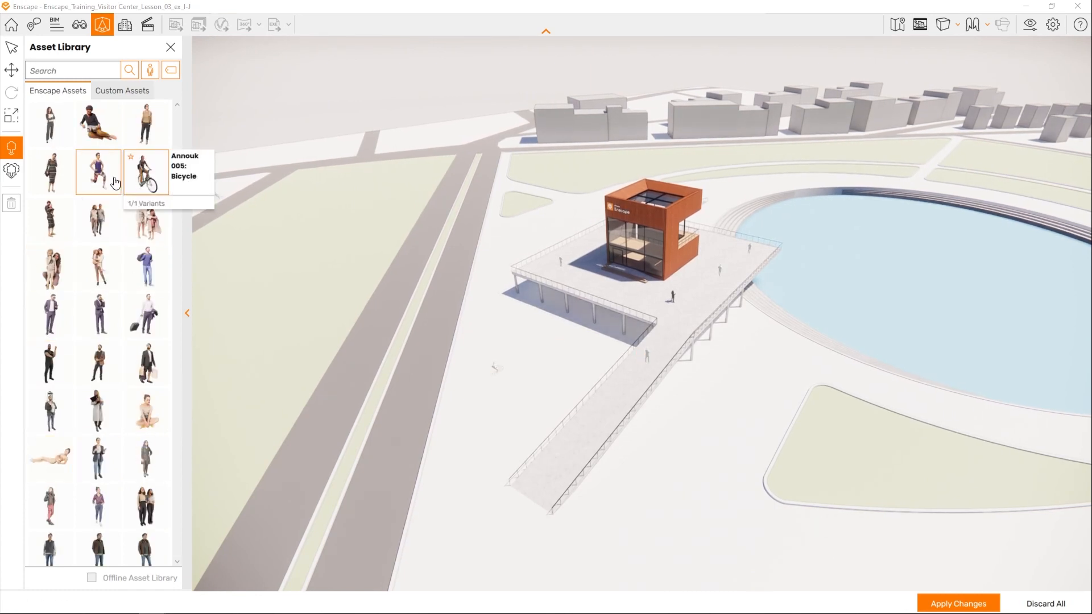
# - Place one person on the open ground on the pool side of the ramp and another at the ramp's lower end
pyautogui.scroll(-9, 108, 307)
pyautogui.click(100, 275)
pyautogui.click(704, 456)
pyautogui.scroll(-8, 82, 372)
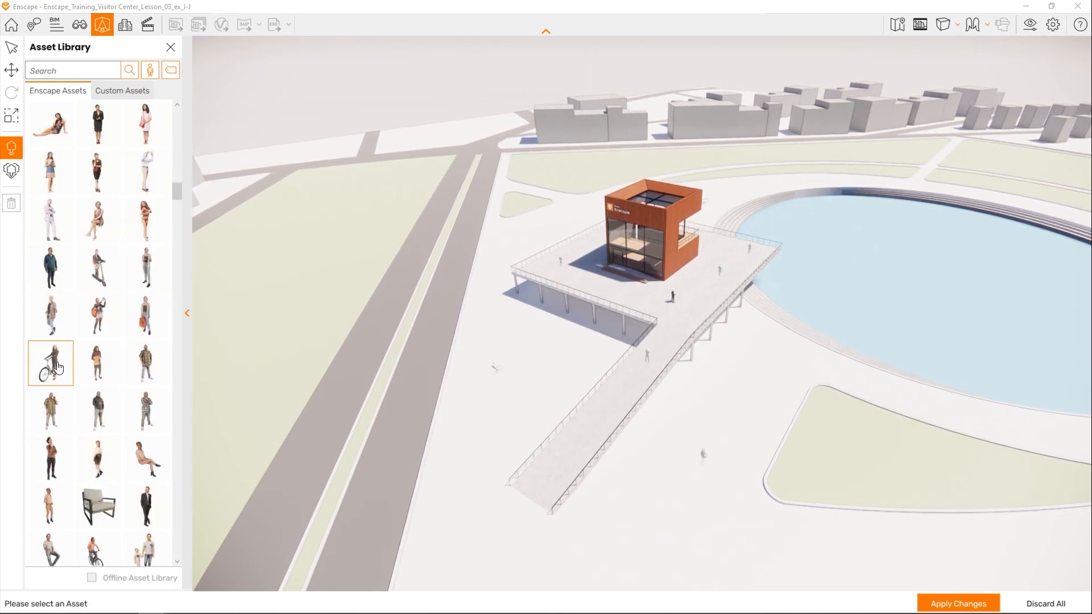
pyautogui.scroll(-4, 58, 368)
pyautogui.click(146, 318)
pyautogui.click(562, 458)
# - Place one more person on the terrace in front of the glazed facade and apply all changes to the model
pyautogui.scroll(-7, 94, 298)
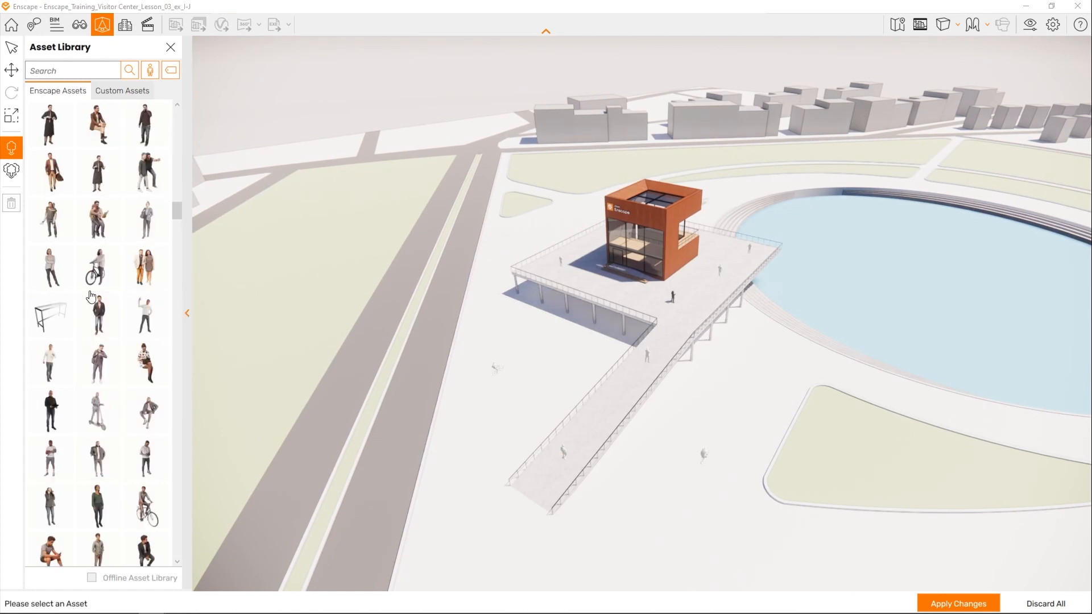
pyautogui.scroll(-7, 89, 421)
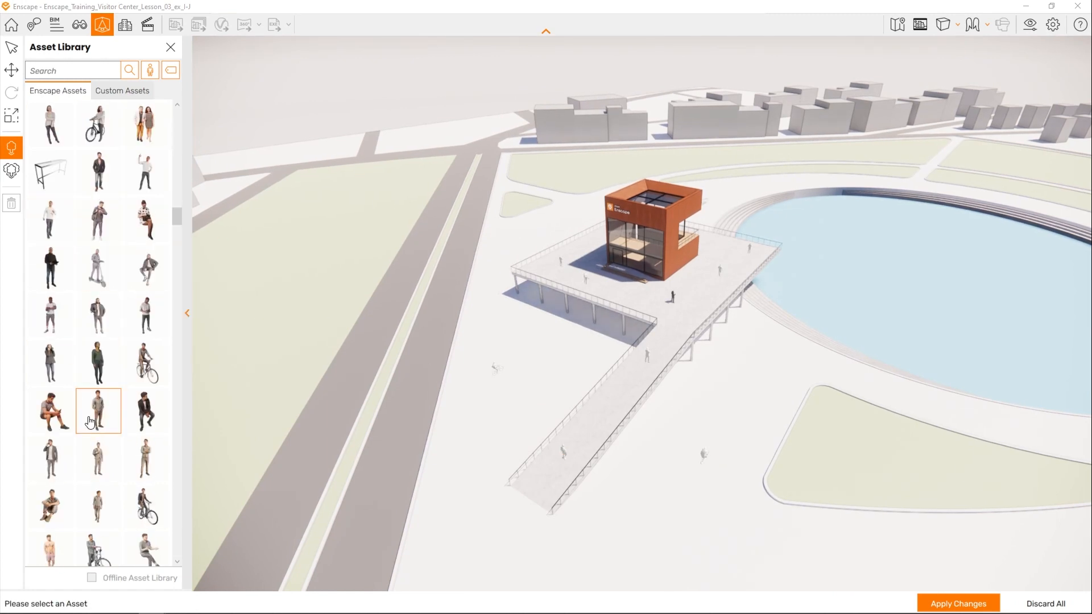
pyautogui.click(958, 604)
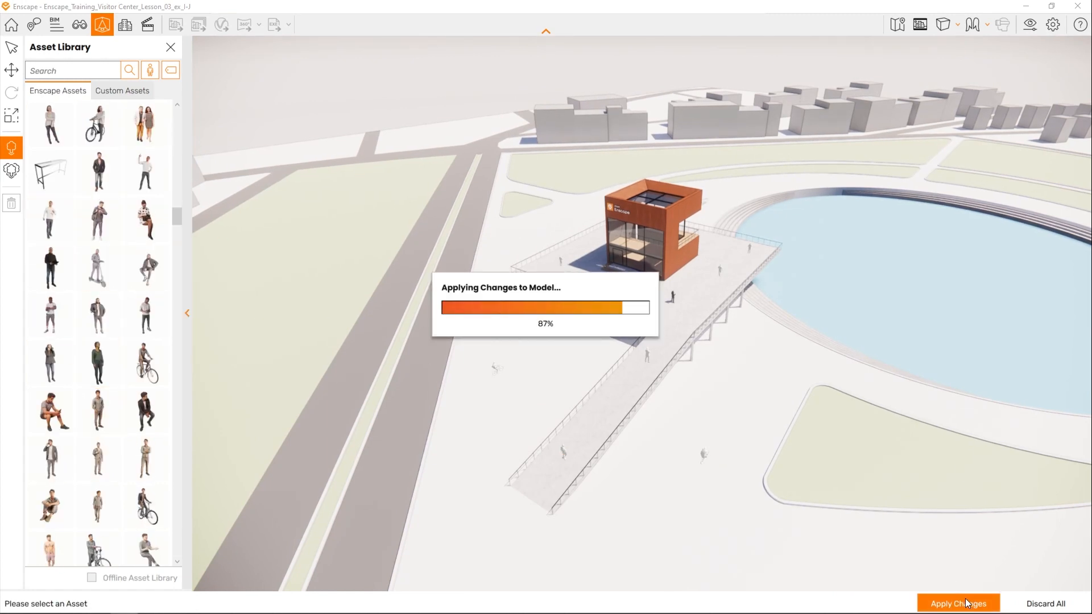
# - Examine the placed people around the terrace and ramp up close, ending on an overview with the road, building and pool
pyautogui.moveTo(850, 556); pyautogui.dragTo(767, 552)
pyautogui.press('w')
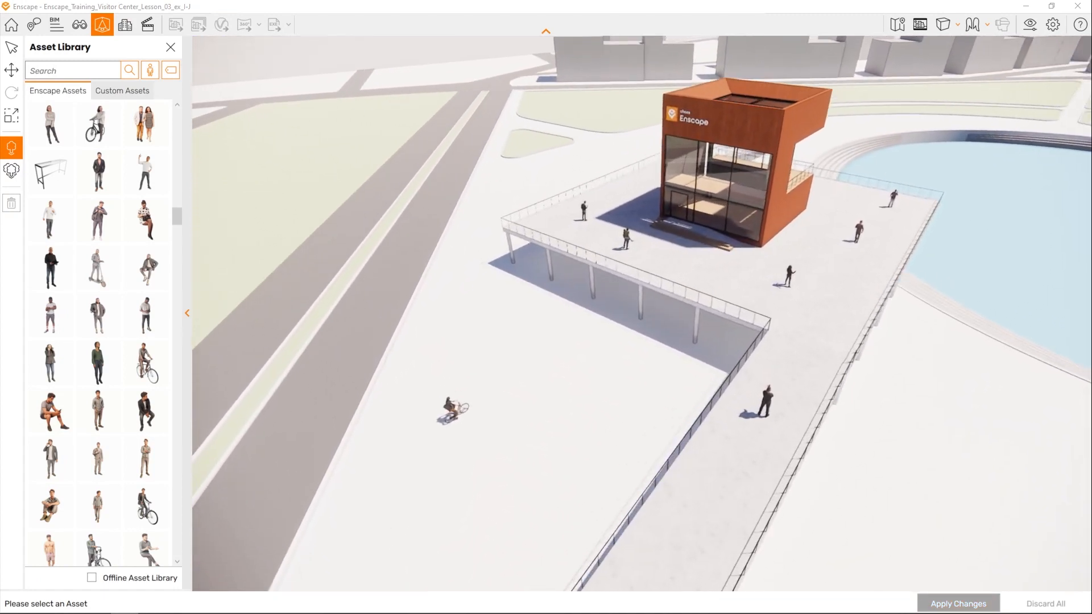
pyautogui.moveTo(669, 261); pyautogui.dragTo(515, 217, button='right')
pyautogui.scroll(-8, 669, 259)
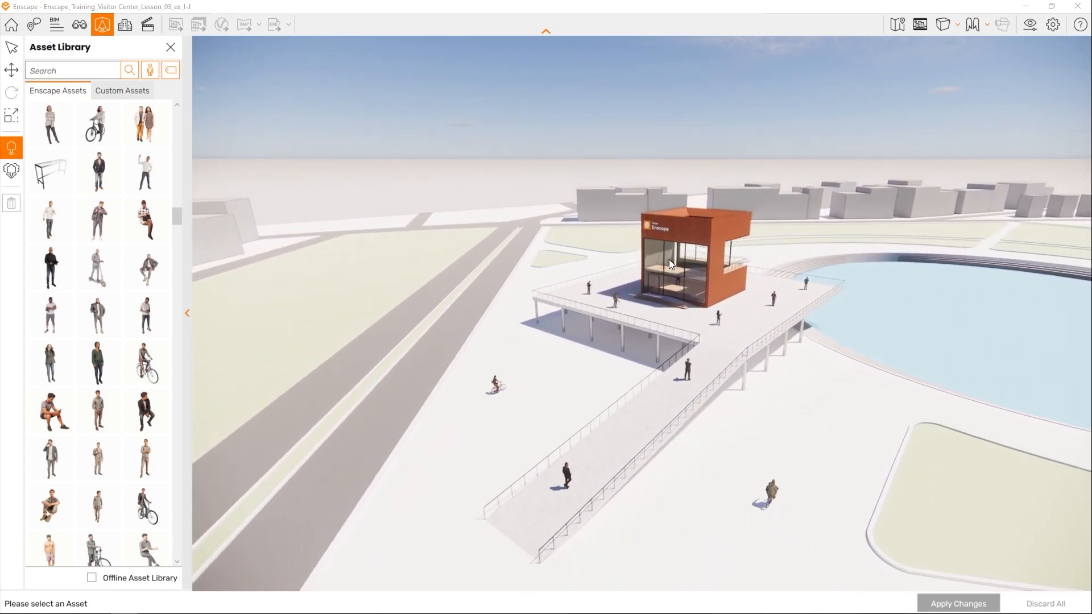
pyautogui.moveTo(670, 276); pyautogui.dragTo(750, 276, button='right')
pyautogui.moveTo(671, 277); pyautogui.dragTo(761, 268)
pyautogui.moveTo(634, 287); pyautogui.dragTo(629, 287)
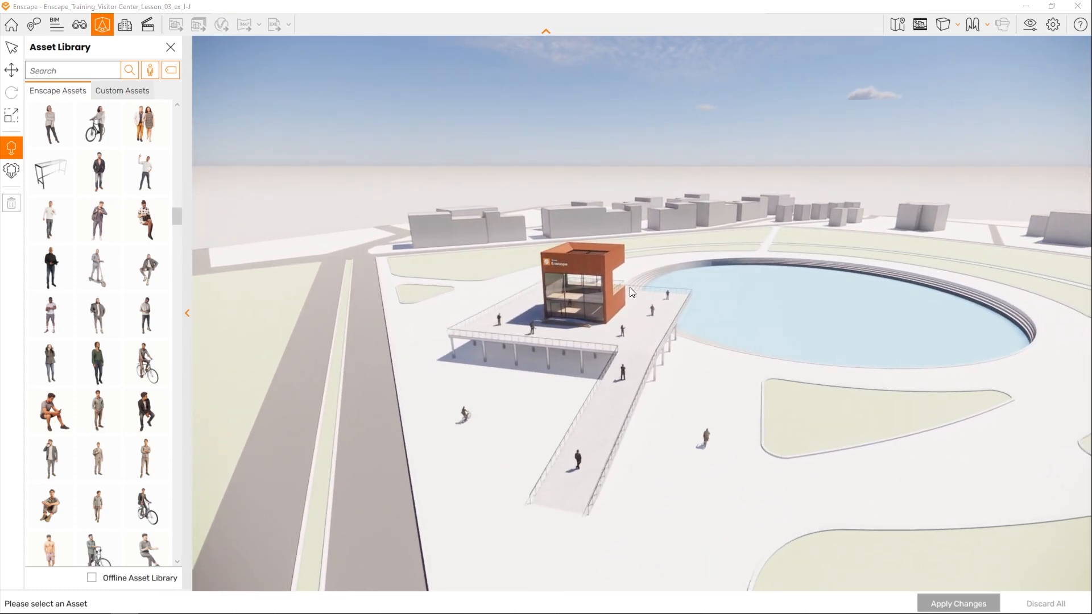
# - Switch the asset library to the Vegetation category and filter it by the Tree tag
pyautogui.click(148, 69)
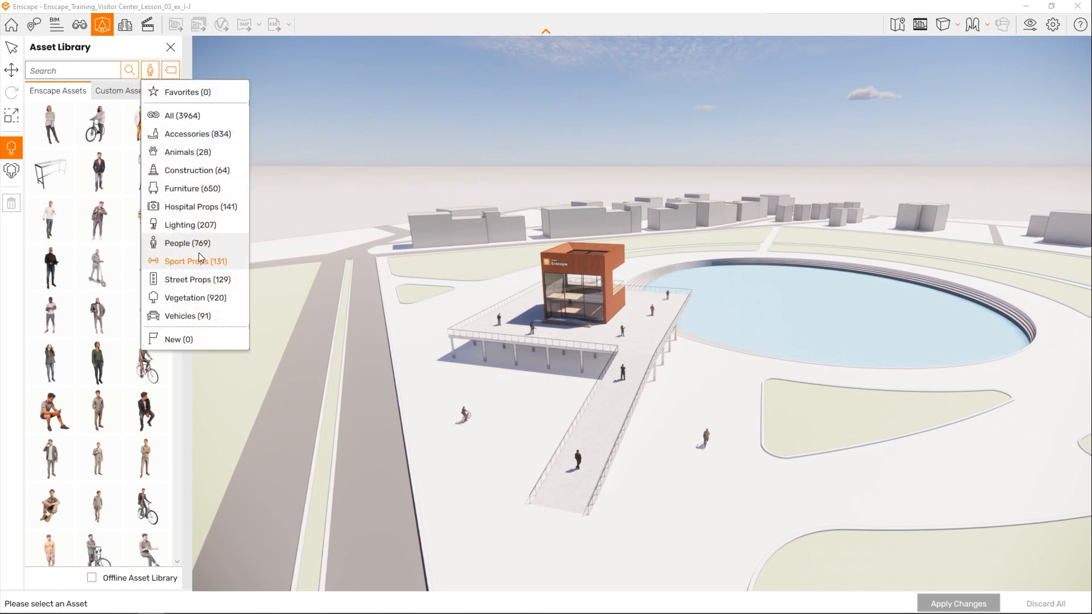
pyautogui.click(194, 298)
pyautogui.click(171, 70)
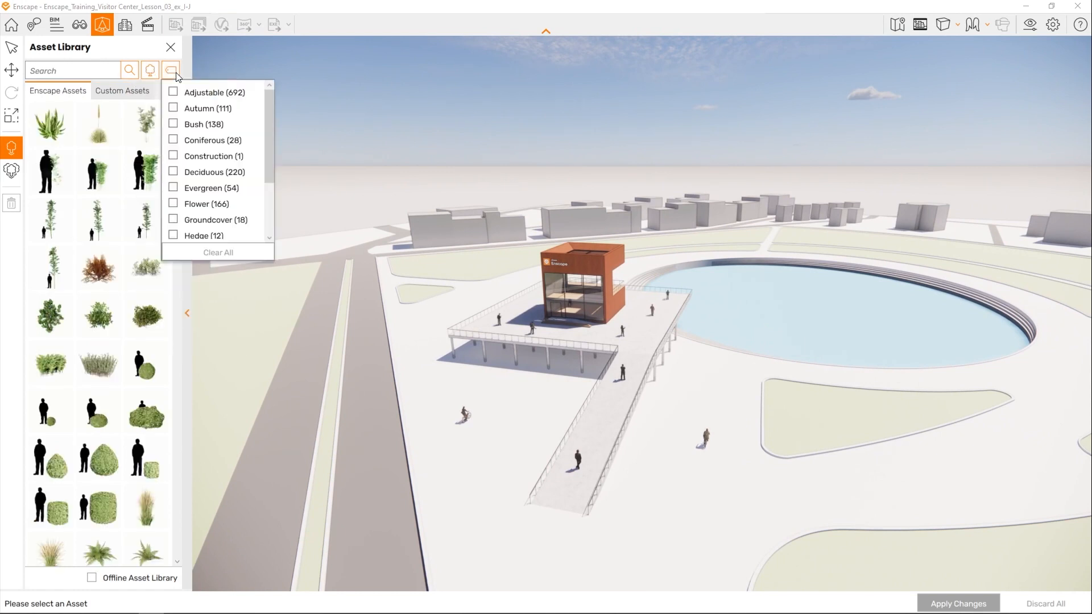
pyautogui.scroll(-2, 199, 172)
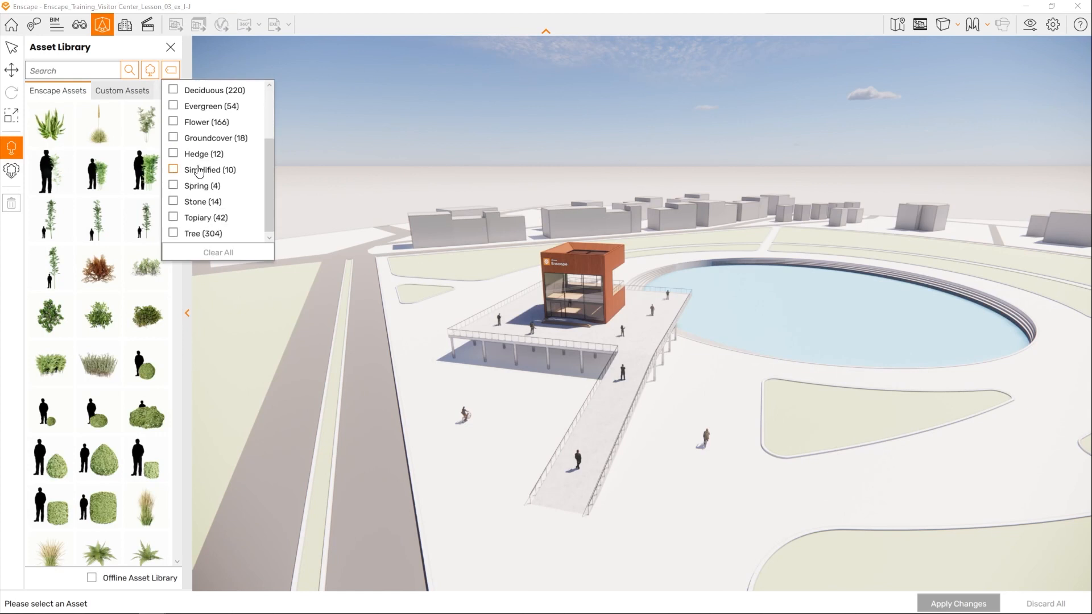
pyautogui.click(174, 233)
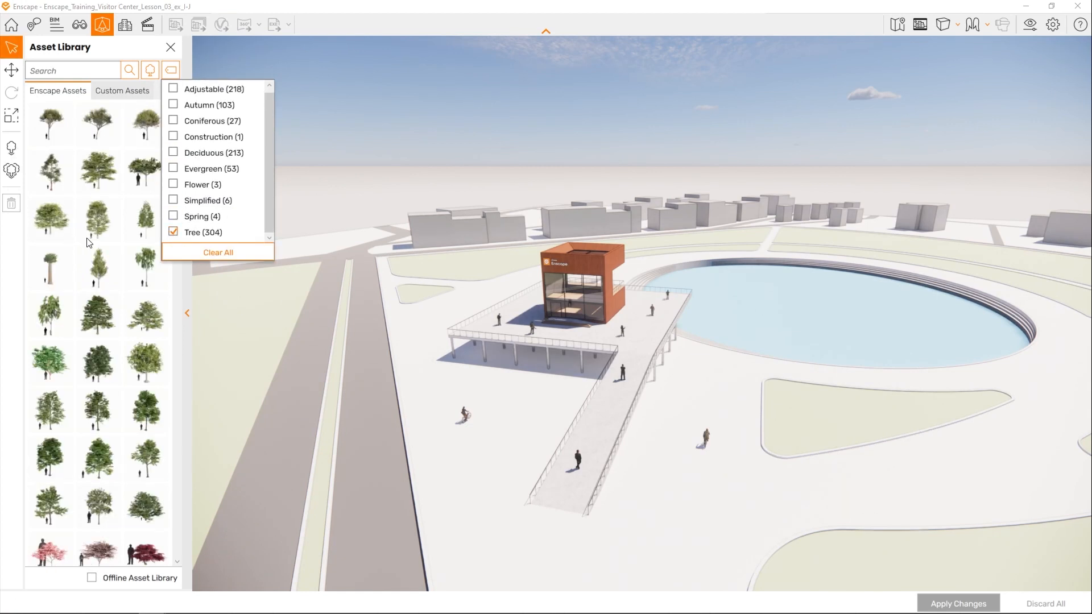
# - Place a green Deciduous Tree 007: Ash on the small lawn patch beside the road, behind the building
pyautogui.click(100, 220)
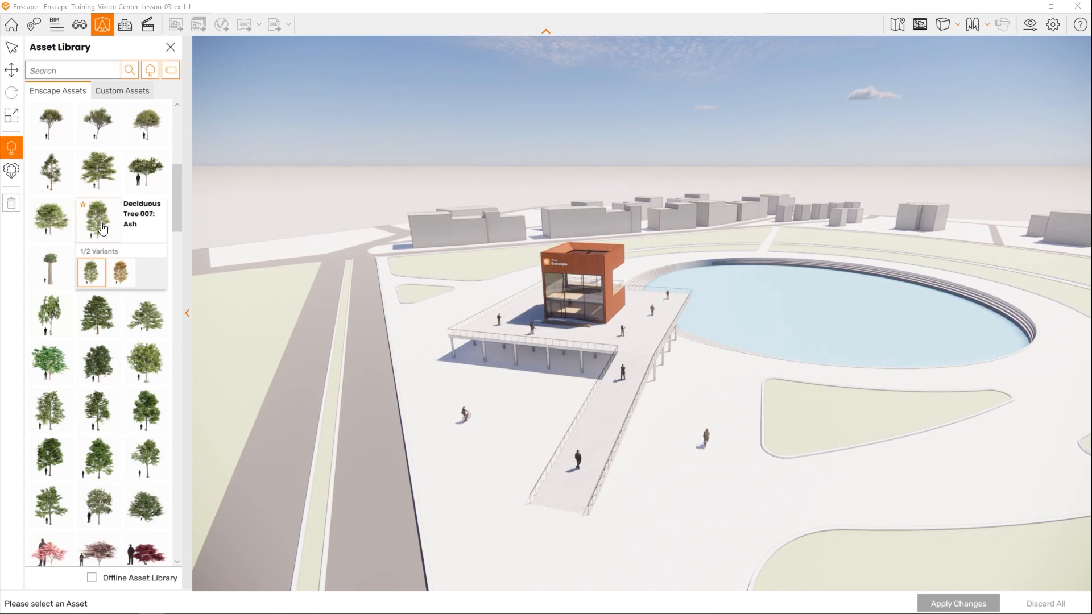
pyautogui.click(95, 280)
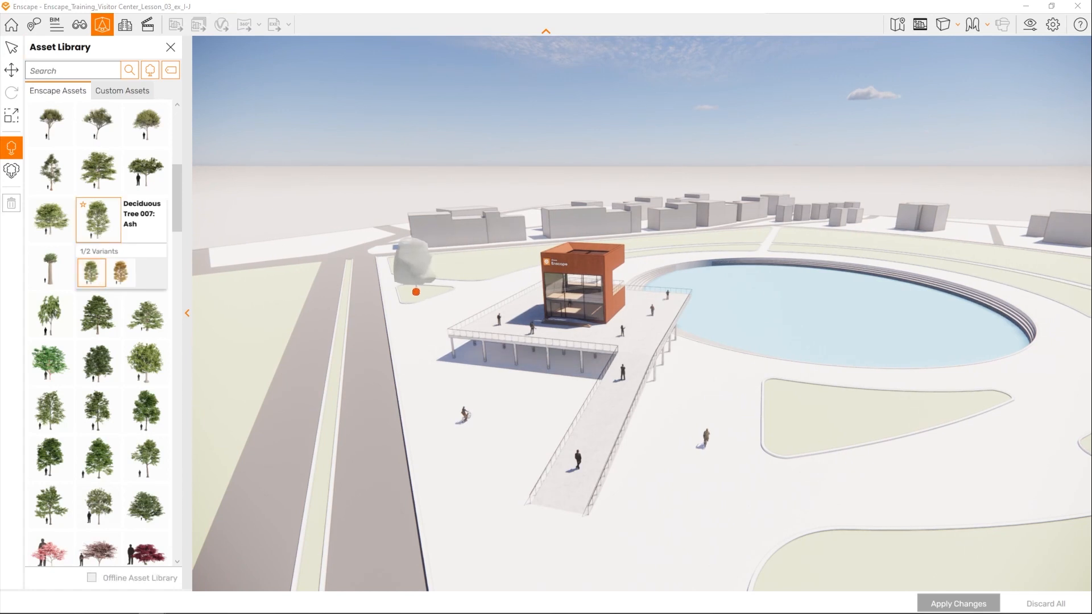
pyautogui.click(413, 293)
# - Place the autumn variant, Deciduous Tree 008: Ash, on the triangular lawn beside the pool and apply the changes to the model
pyautogui.click(122, 278)
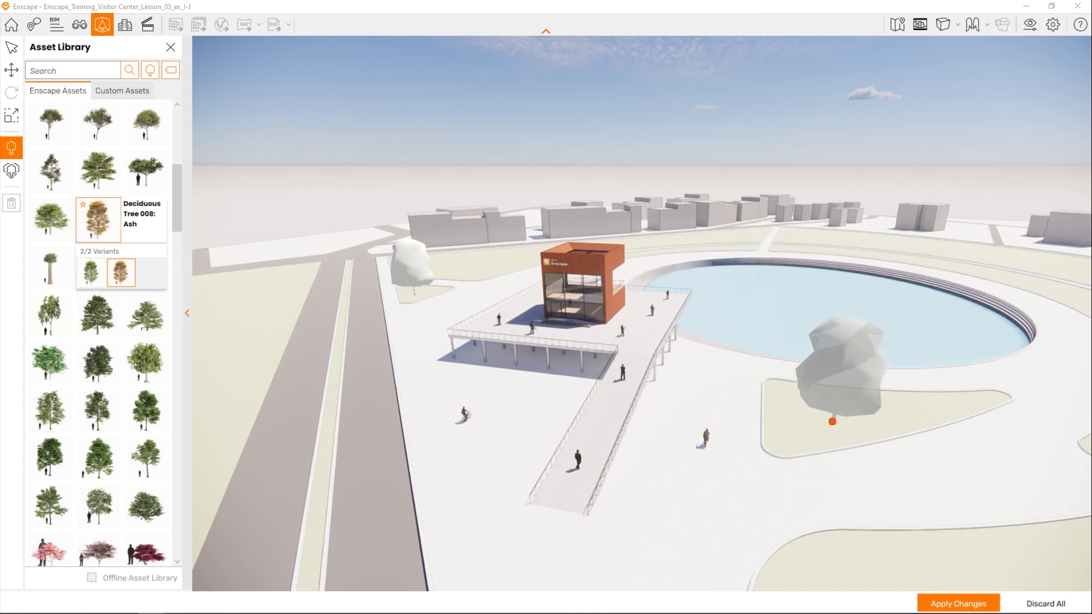
pyautogui.click(832, 419)
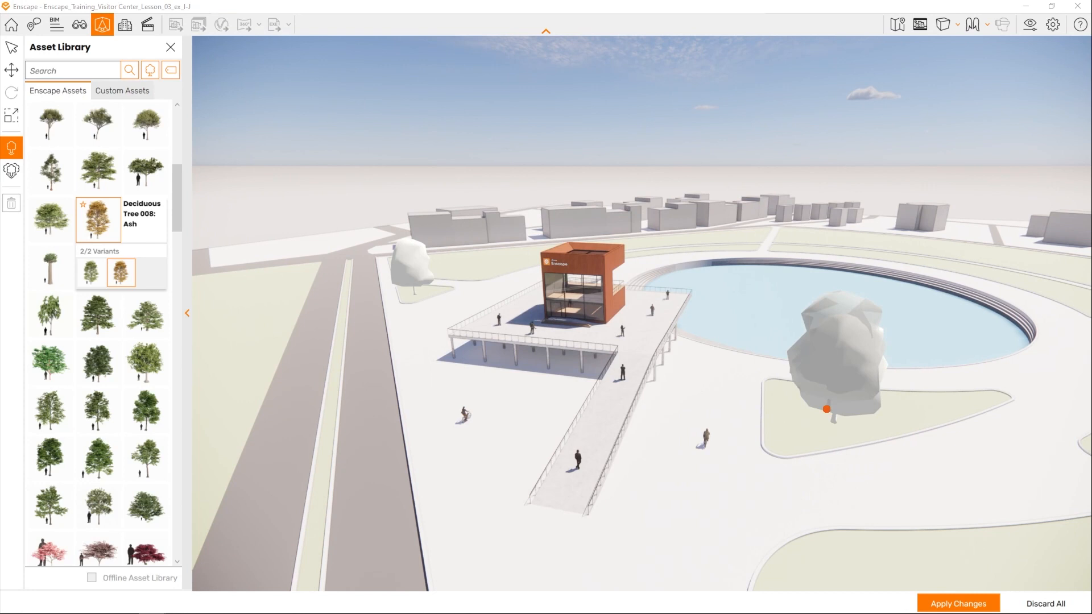
pyautogui.click(949, 605)
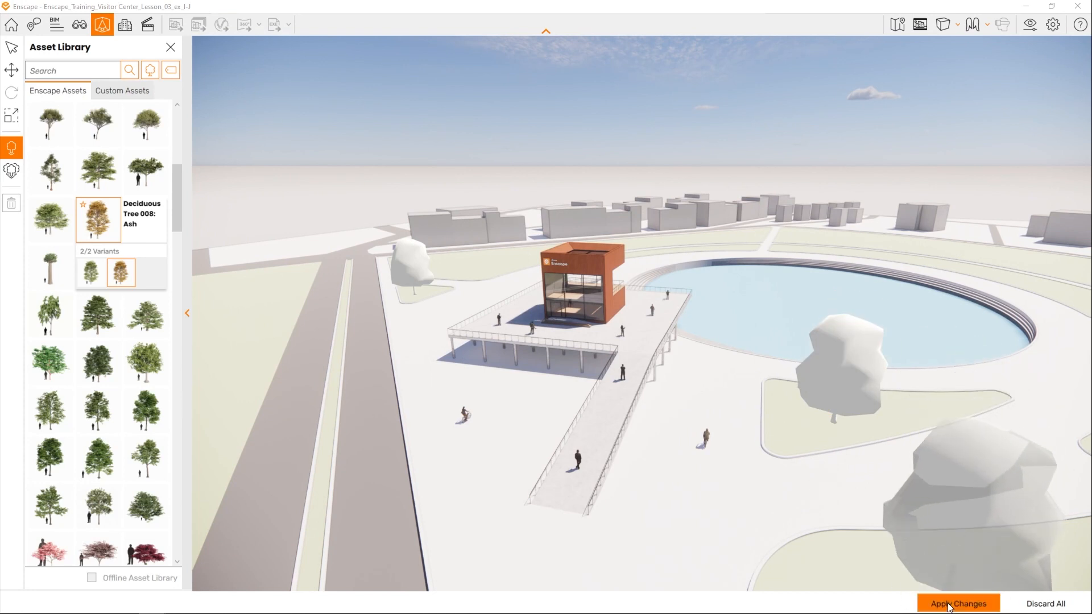
# - Activate the 02_Side View 3D view in Revit and open it for editing in Enscape with the safe frame shown
pyautogui.moveTo(590, 324); pyautogui.dragTo(390, 340, button='right')
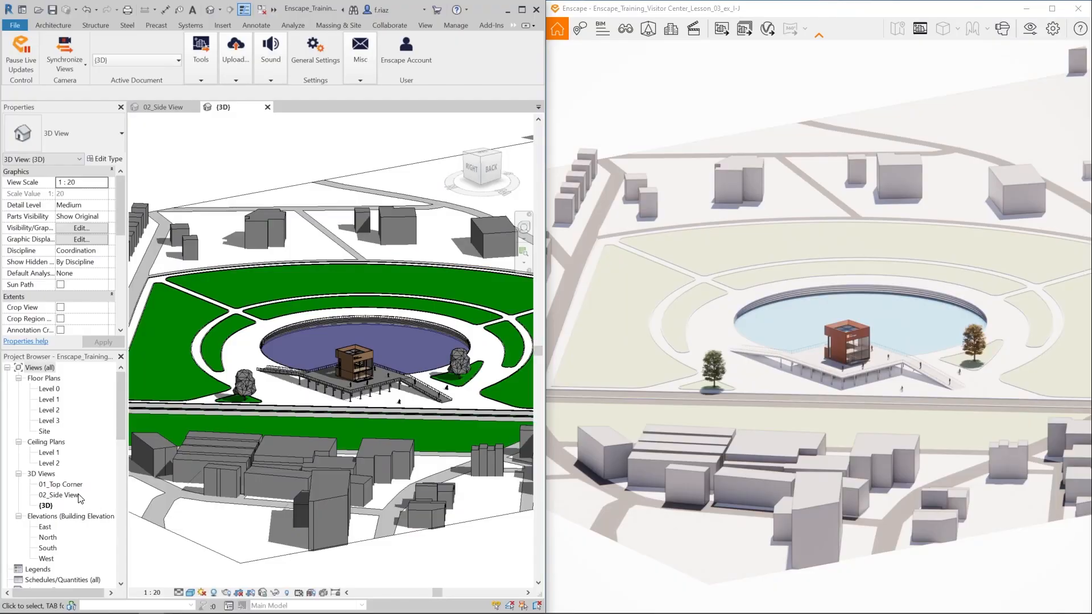
pyautogui.click(78, 498)
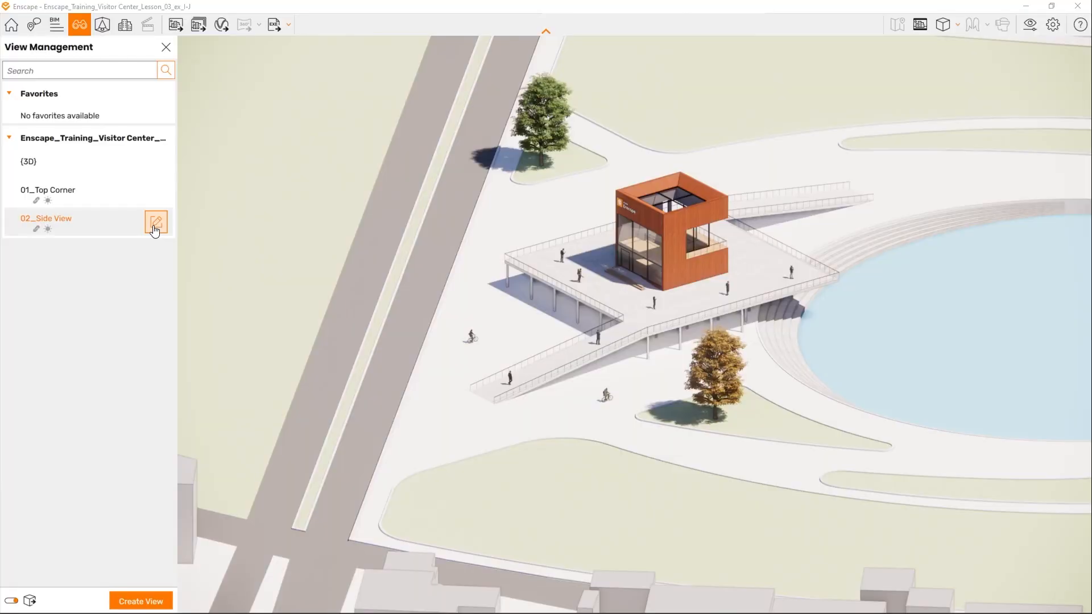
pyautogui.click(154, 225)
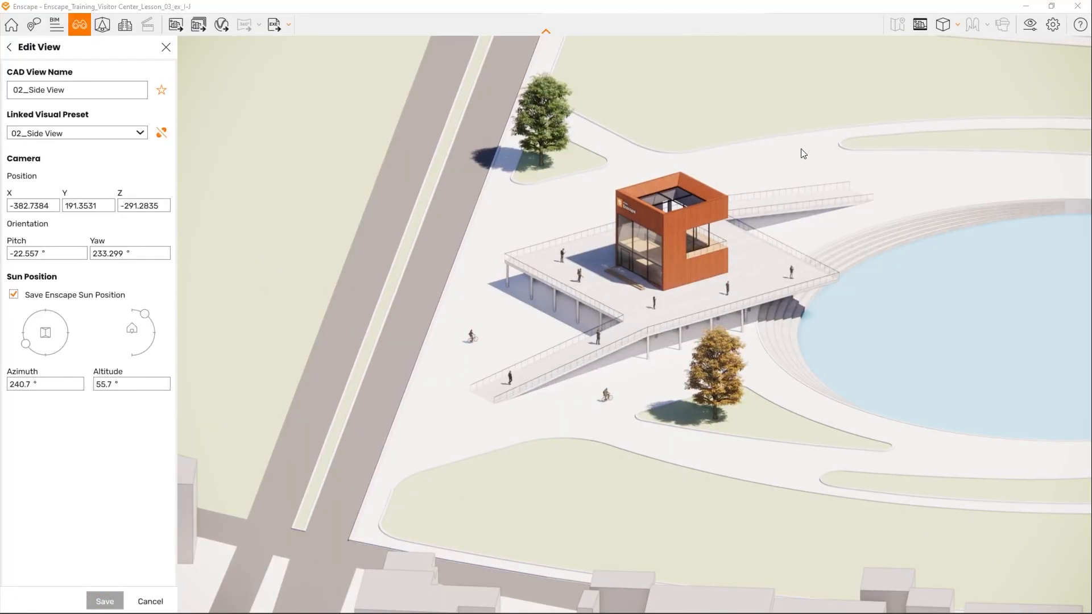
pyautogui.click(917, 25)
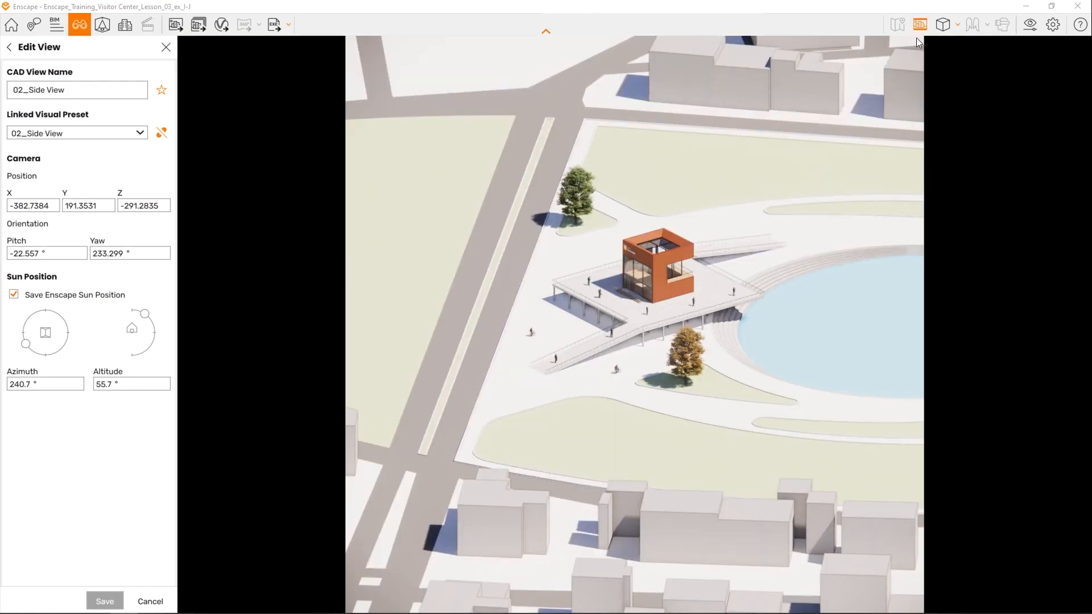
# - Set the sun position of 02_Side View to an azimuth of 46.9° and an altitude of 45.0°
pyautogui.moveTo(28, 347); pyautogui.dragTo(37, 354)
pyautogui.moveTo(150, 316); pyautogui.dragTo(147, 318)
pyautogui.moveTo(44, 352); pyautogui.dragTo(73, 307)
pyautogui.moveTo(149, 316); pyautogui.dragTo(152, 319)
# - Reframe the camera of 02_Side View slightly closer to the site, at about -22.2° pitch and 235.3° yaw
pyautogui.moveTo(408, 328); pyautogui.dragTo(403, 363)
pyautogui.moveTo(552, 318); pyautogui.dragTo(552, 312)
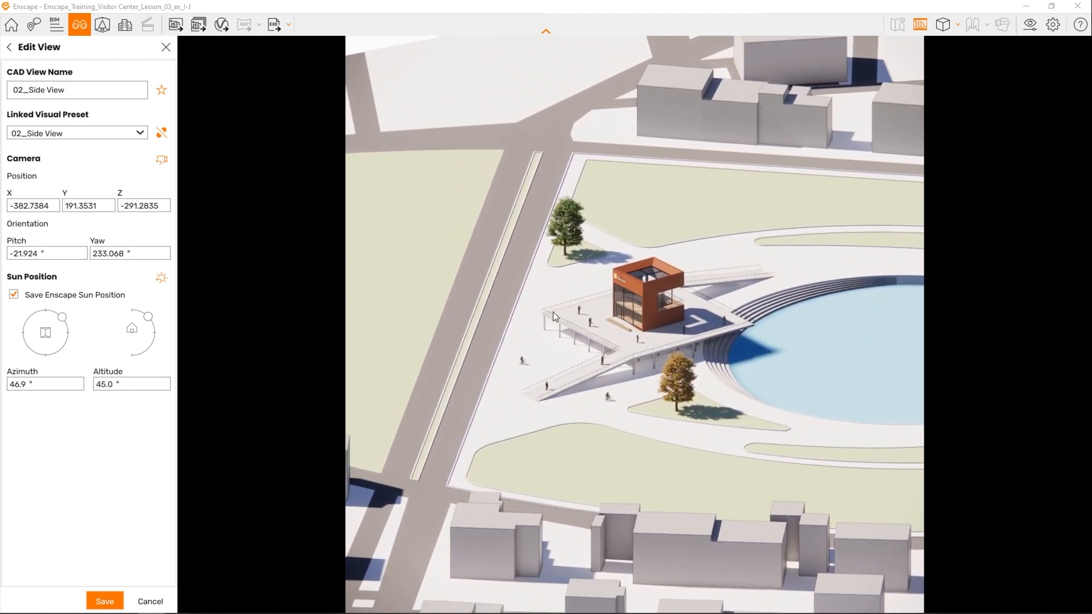
pyautogui.moveTo(687, 366)
pyautogui.mouseDown(button='right')
pyautogui.moveTo(672, 369)
pyautogui.moveTo(686, 364)
pyautogui.mouseUp(button='right')
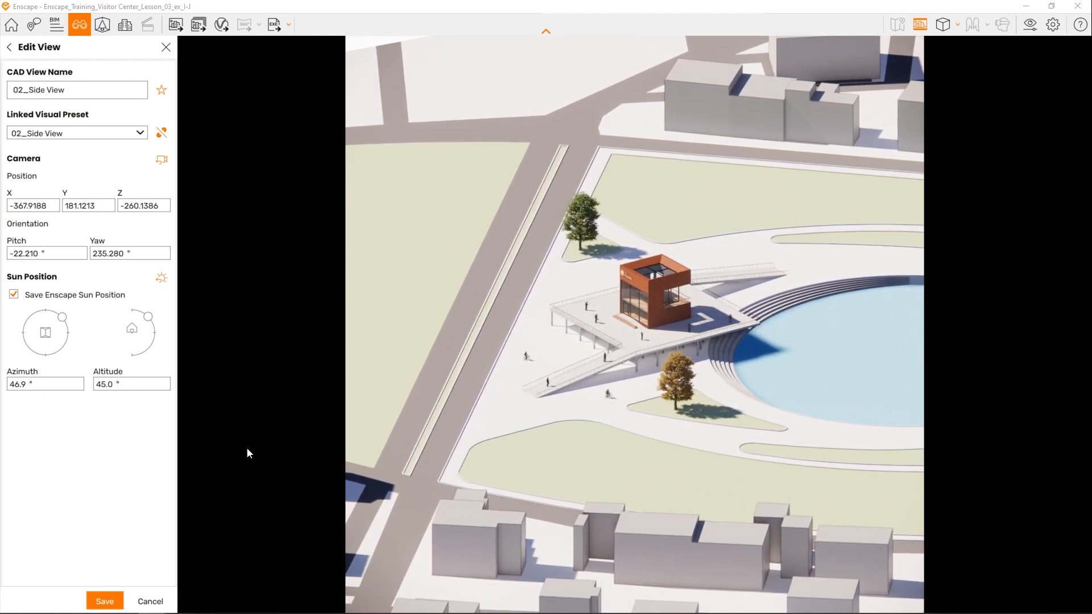
# - Set the sun azimuth to 45.7° and save the changes to 02_Side View, closing the view editor
pyautogui.moveTo(66, 322); pyautogui.dragTo(62, 322)
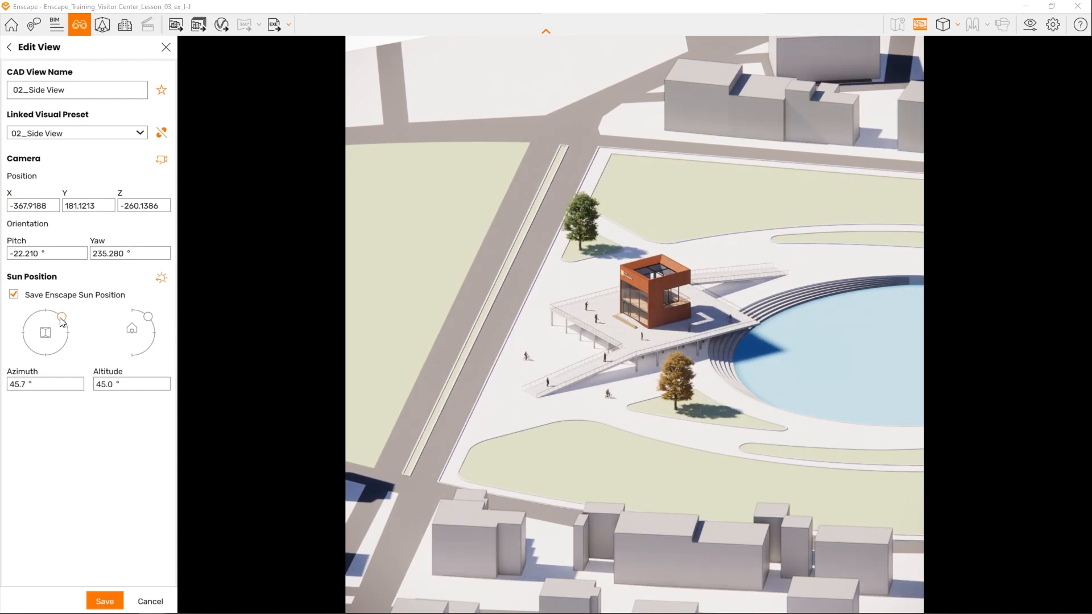
pyautogui.click(104, 603)
pyautogui.click(165, 47)
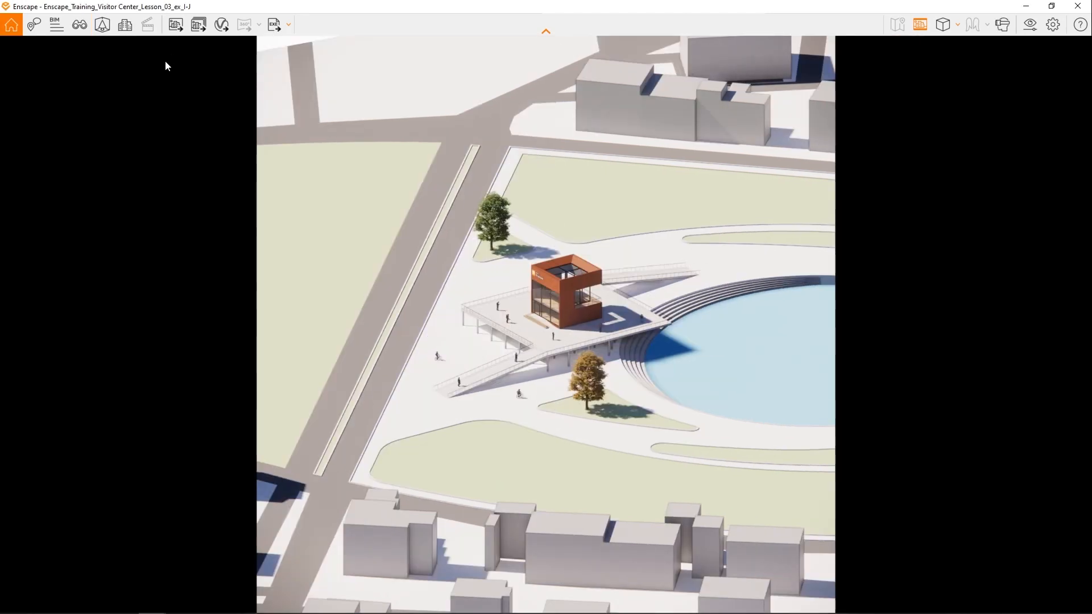
# - Render a screenshot of the side view and check the resulting PNG in the Screenshots folder
pyautogui.click(174, 29)
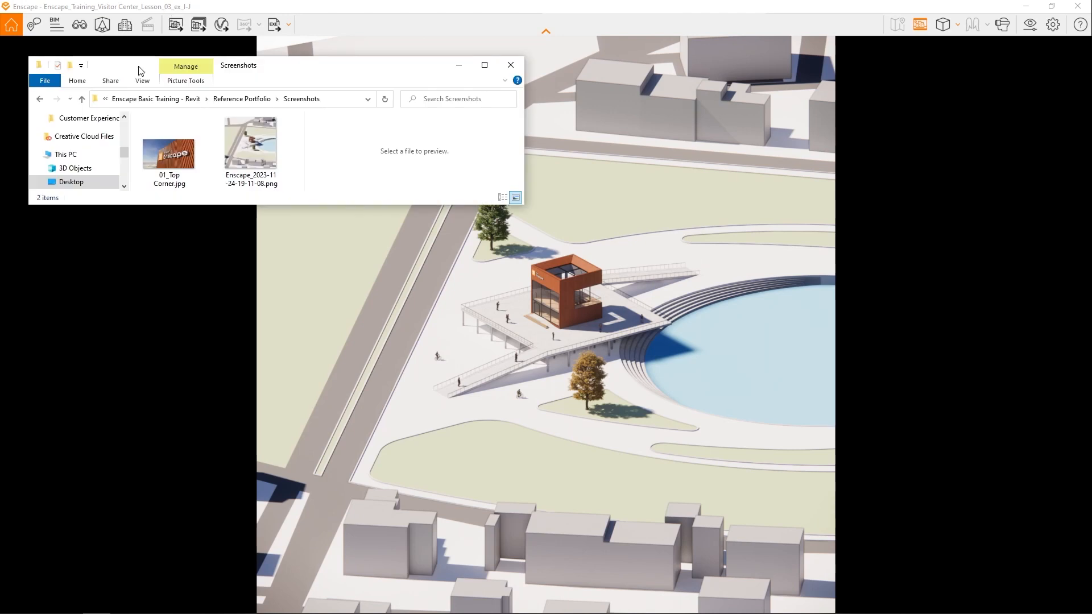
pyautogui.click(251, 145)
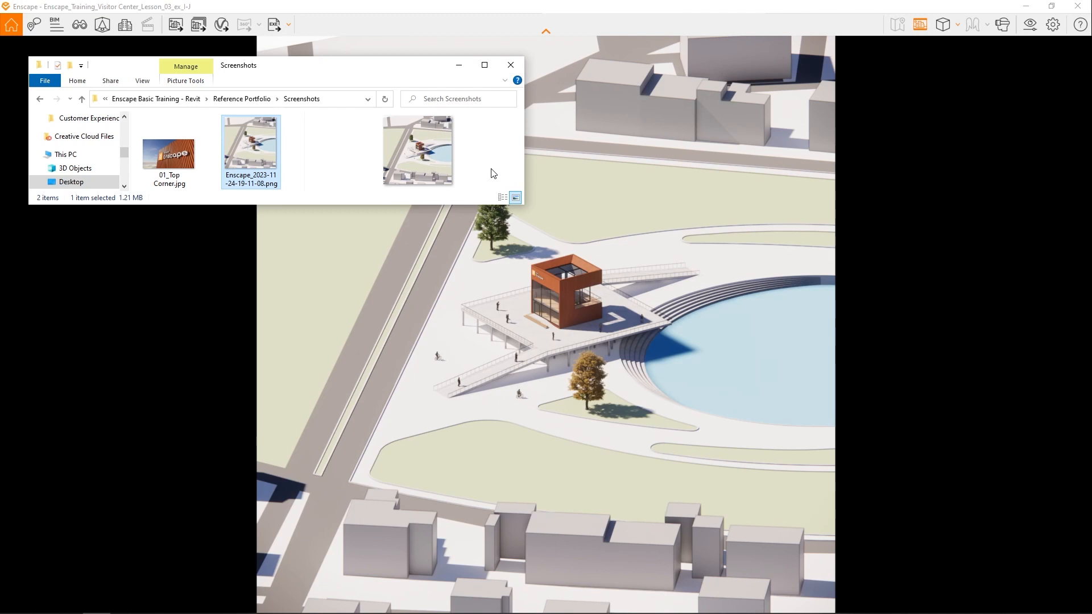
pyautogui.click(510, 66)
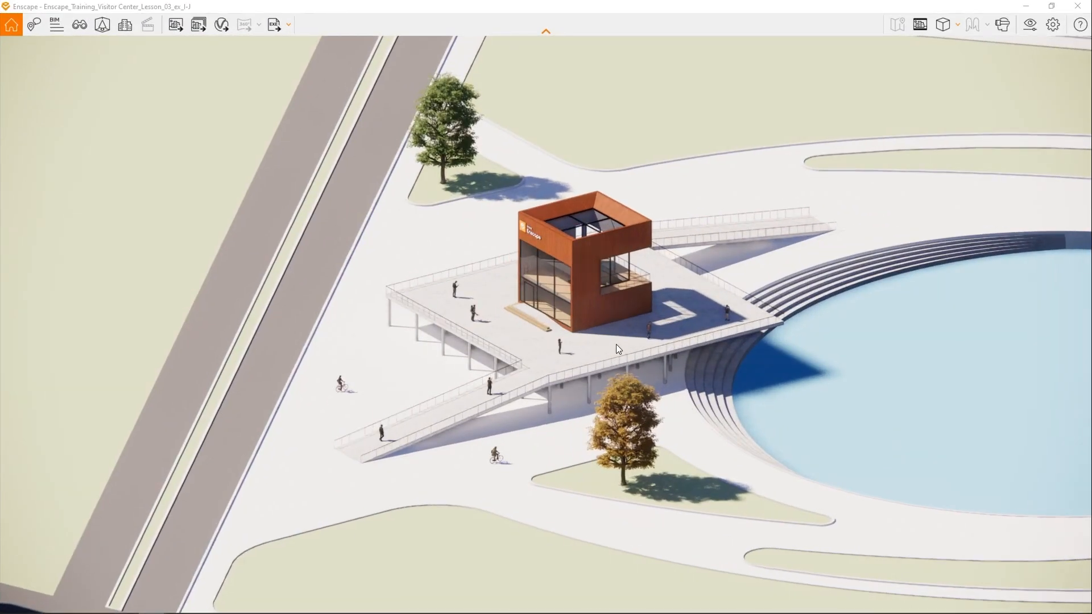
# - Switch to Revit and hide the category of the surrounding Site Buildings masses in the {3D} view
pyautogui.press('w')
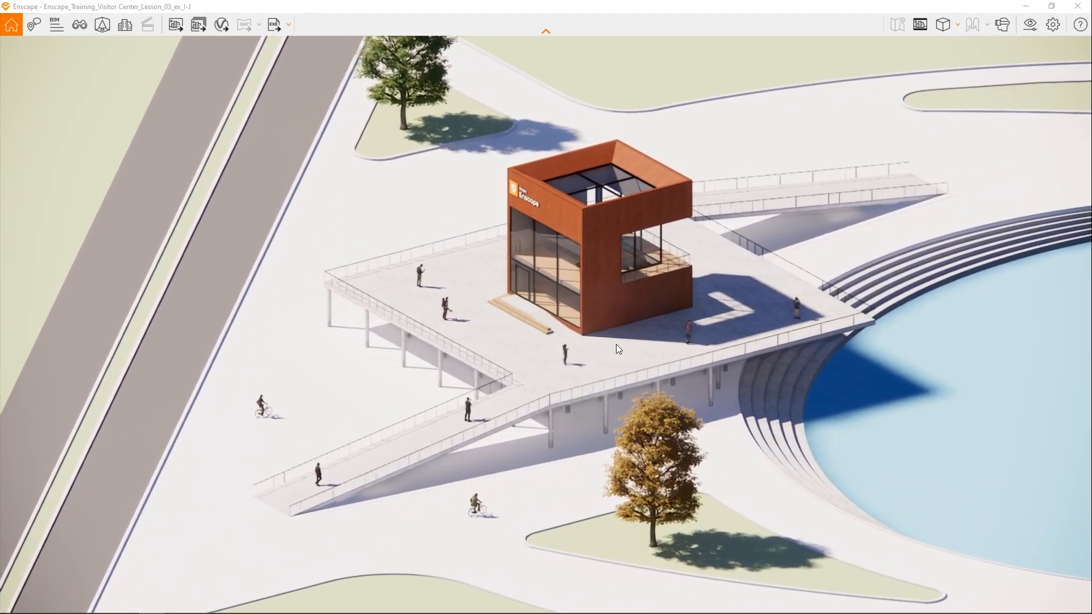
pyautogui.press('w')
pyautogui.moveTo(572, 282); pyautogui.dragTo(1056, 282, button='right')
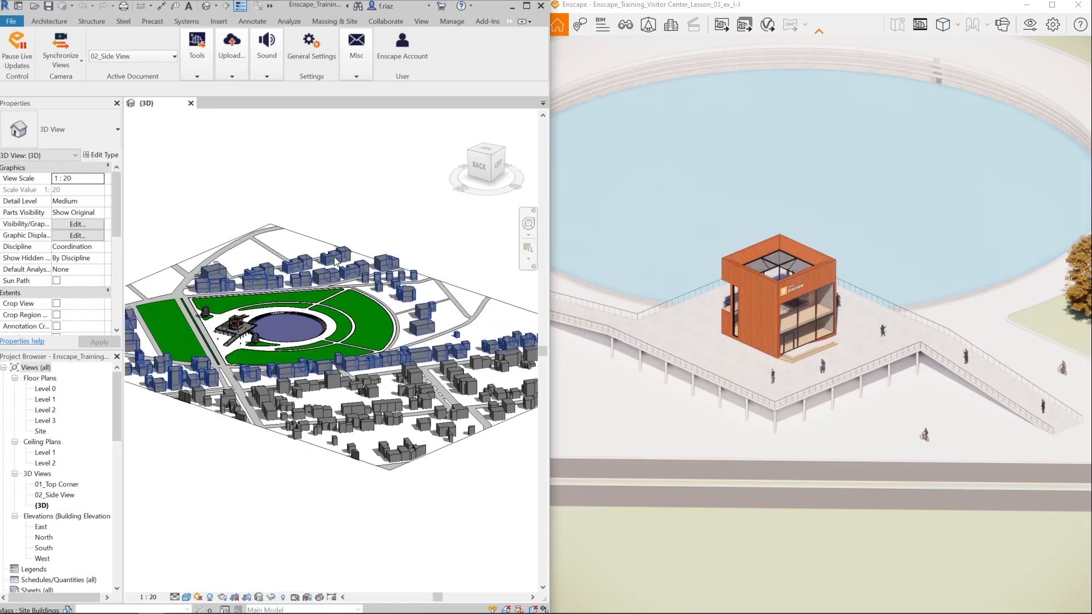
pyautogui.click(335, 261)
pyautogui.rightClick(336, 261)
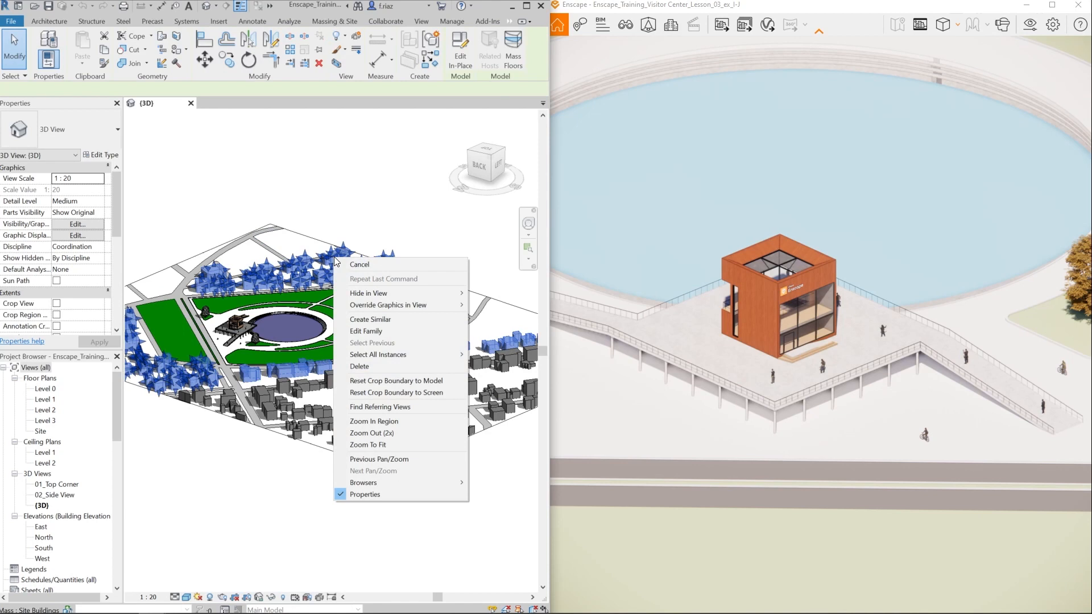
pyautogui.moveTo(424, 296)
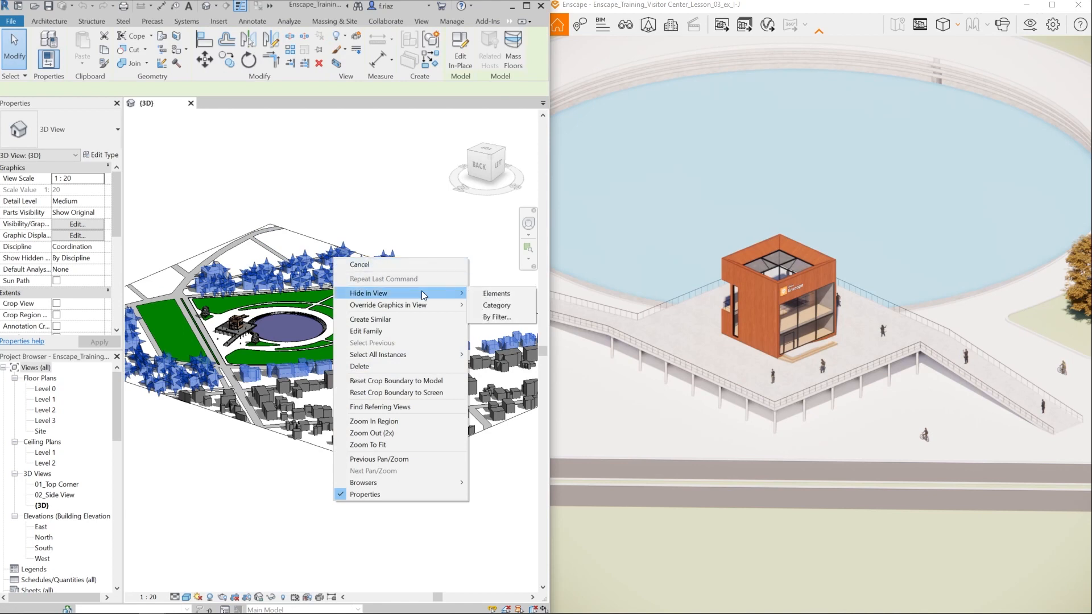
pyautogui.click(511, 305)
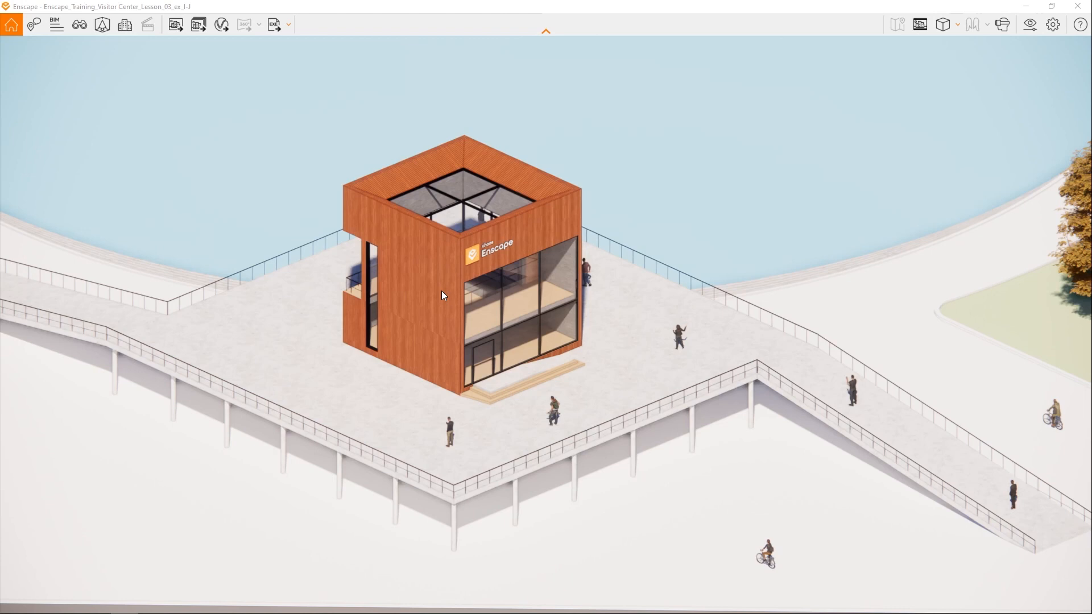
# - Frame the site in Enscape and cycle through the orthographic right, back and left views, ending on the front elevation
pyautogui.scroll(-3, 621, 327)
pyautogui.scroll(-5, 621, 327)
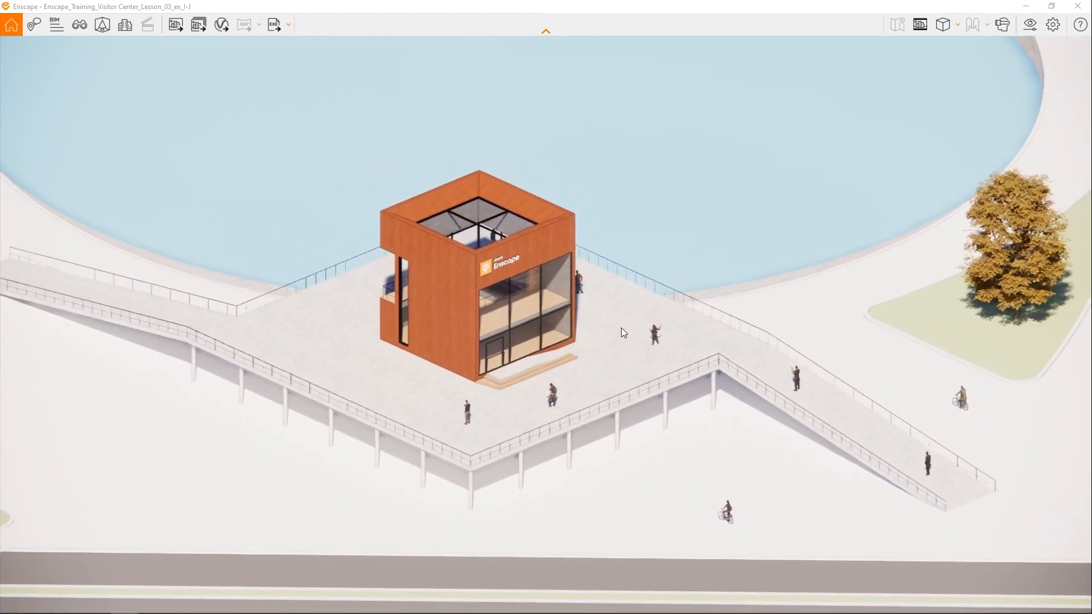
pyautogui.scroll(5, 714, 307)
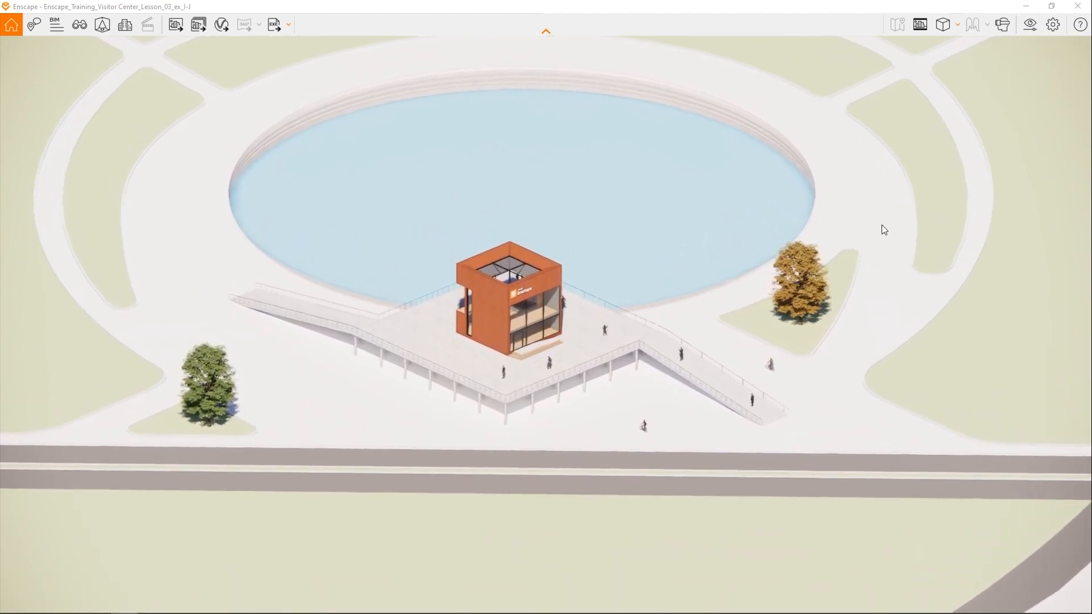
pyautogui.scroll(5, 881, 224)
pyautogui.scroll(2, 882, 223)
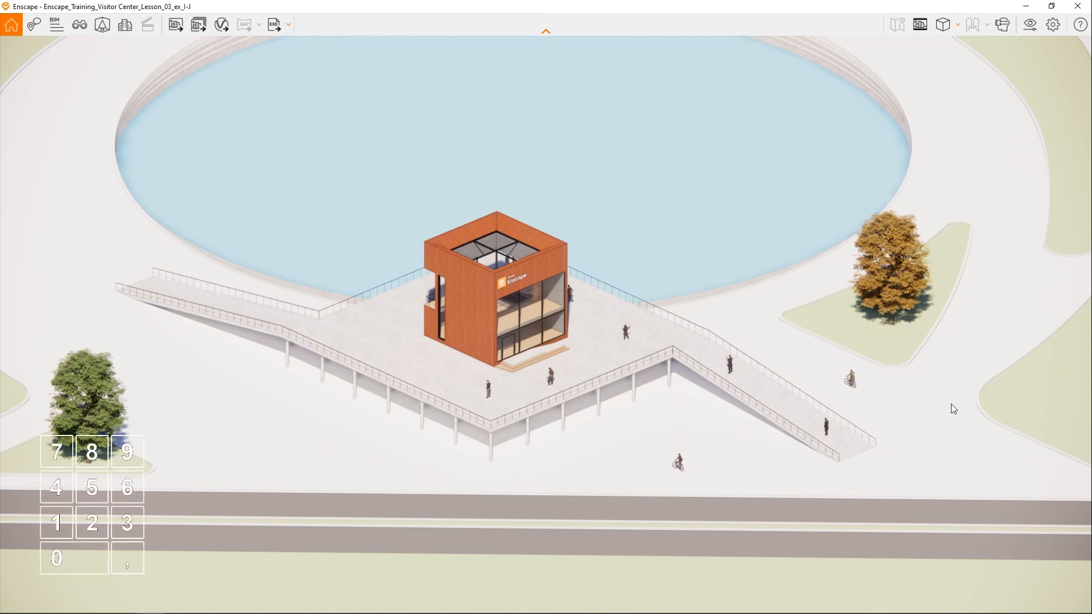
pyautogui.press('KP_6')
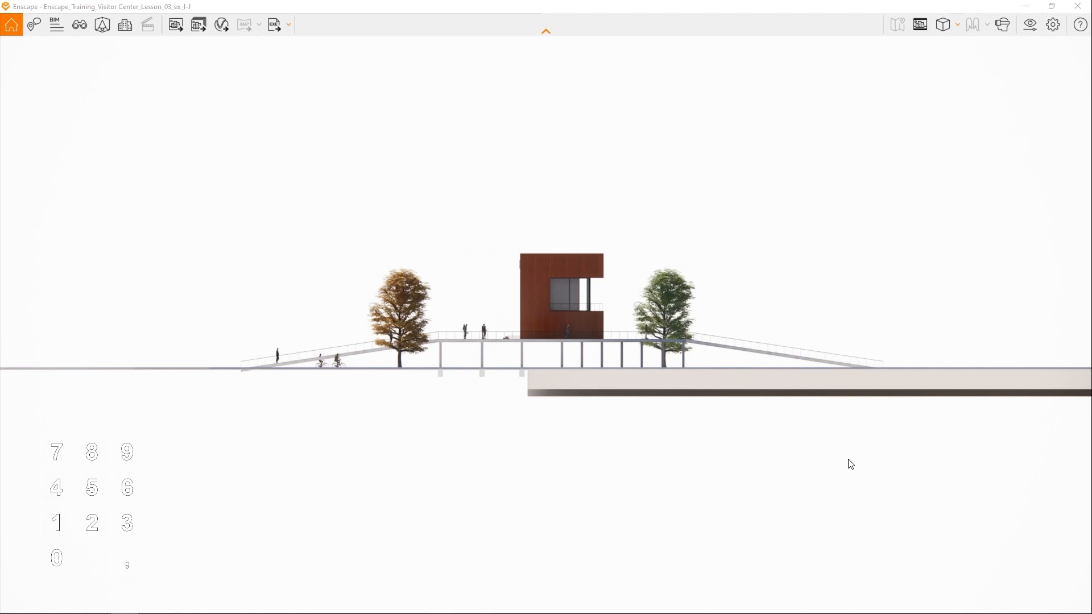
pyautogui.press('KP_8')
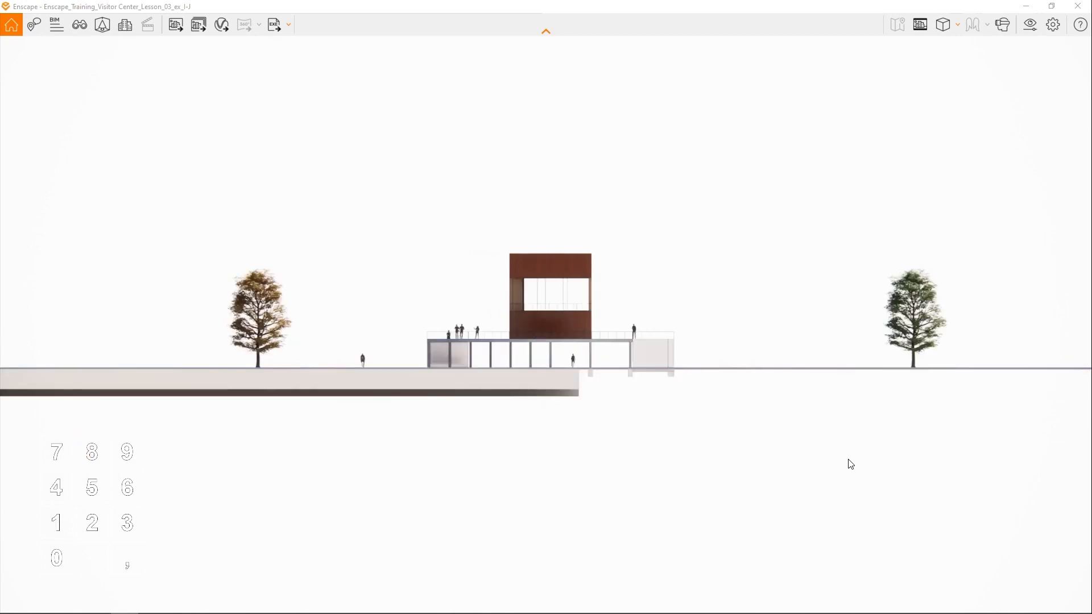
pyautogui.press('KP_4')
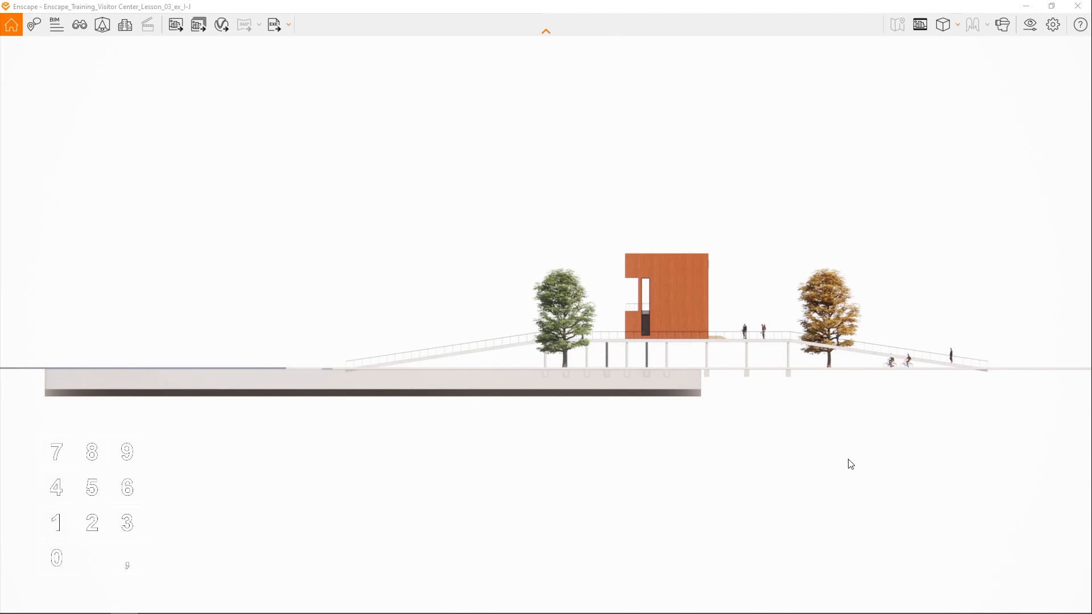
pyautogui.press('KP_2')
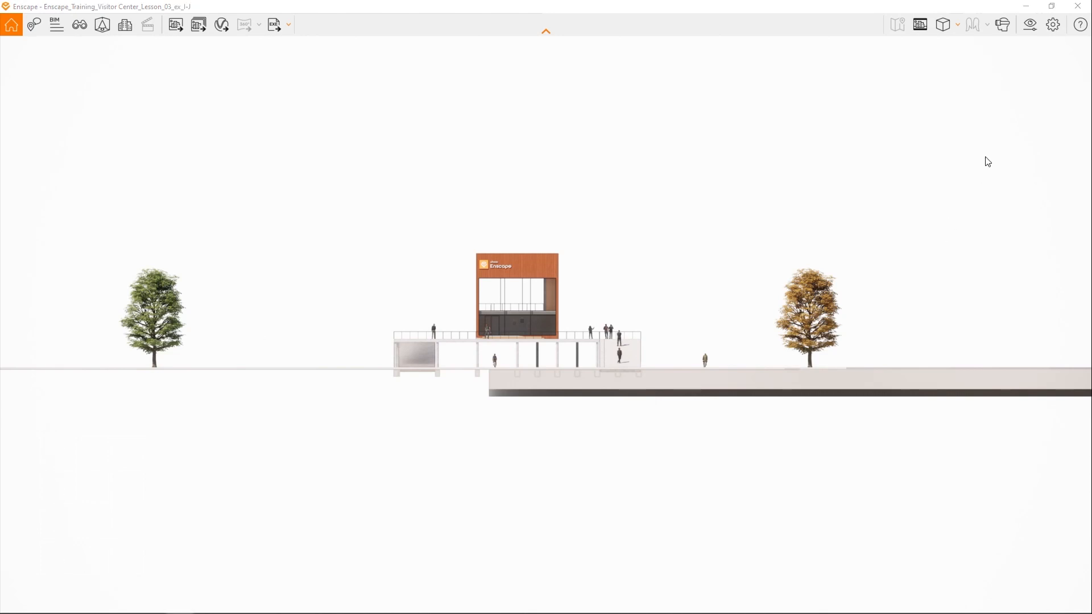
# - Enable Apply Alpha Channel for PNG image output in the visual settings of the 02_Side View preset
pyautogui.click(1031, 25)
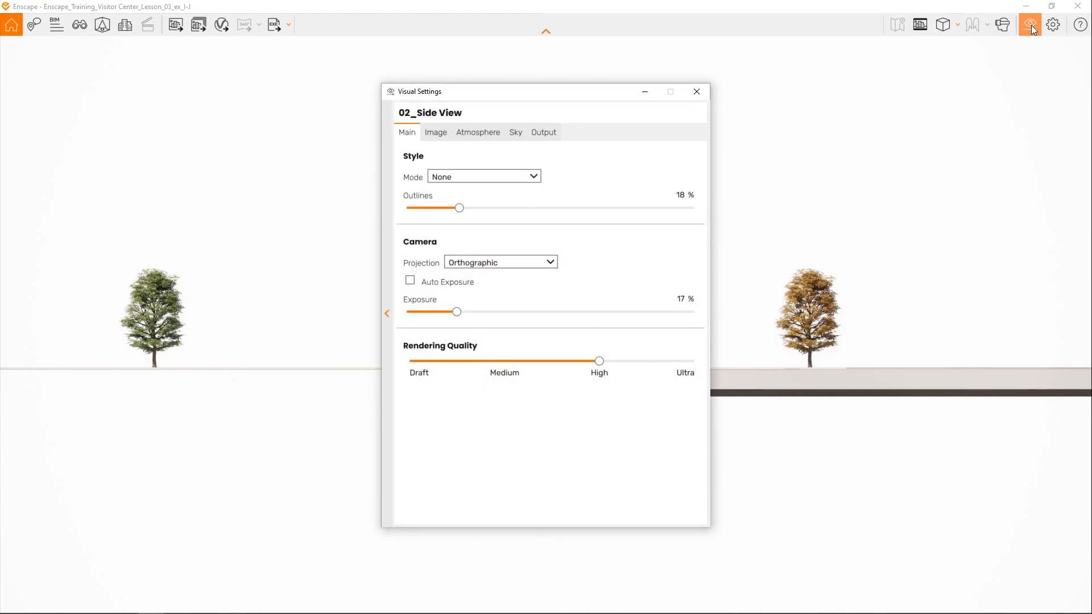
pyautogui.moveTo(574, 96); pyautogui.dragTo(289, 95)
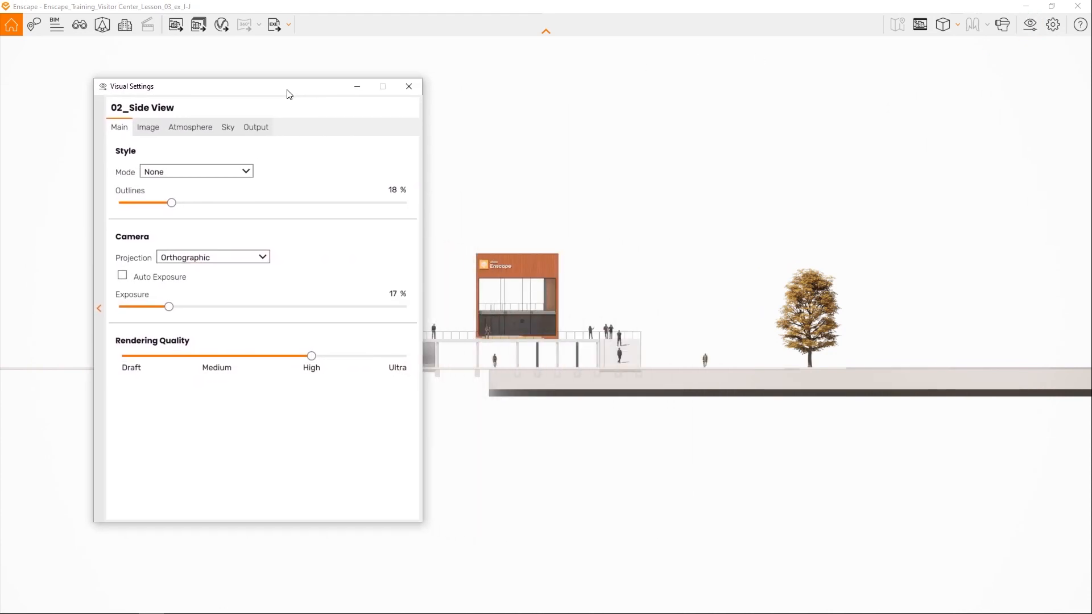
pyautogui.click(256, 126)
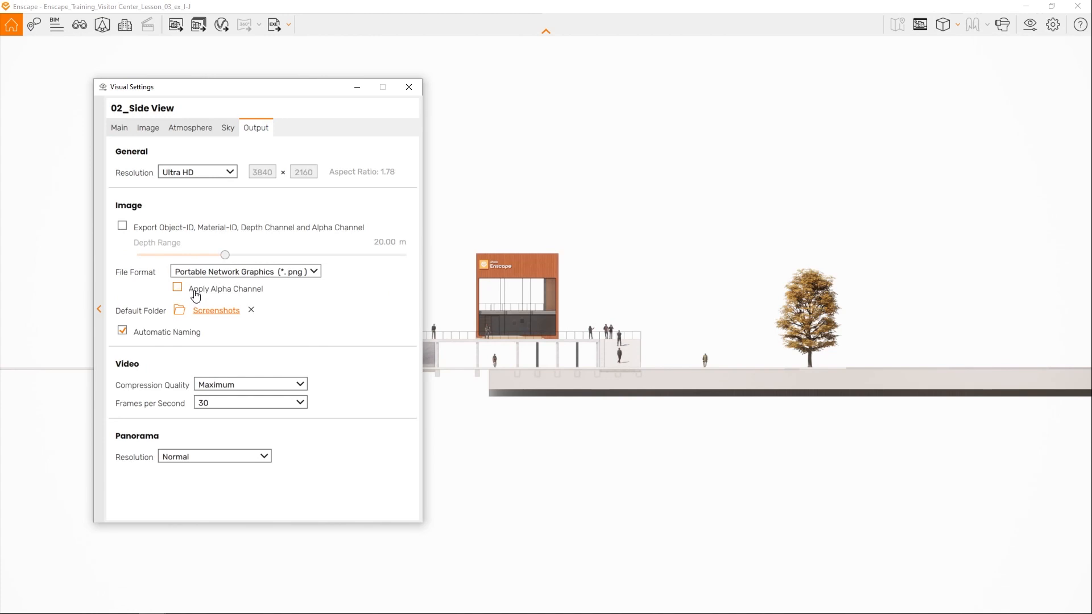
pyautogui.click(178, 289)
# - Set Chromatic Aberration to 0 % and render a screenshot of the front elevation
pyautogui.click(147, 129)
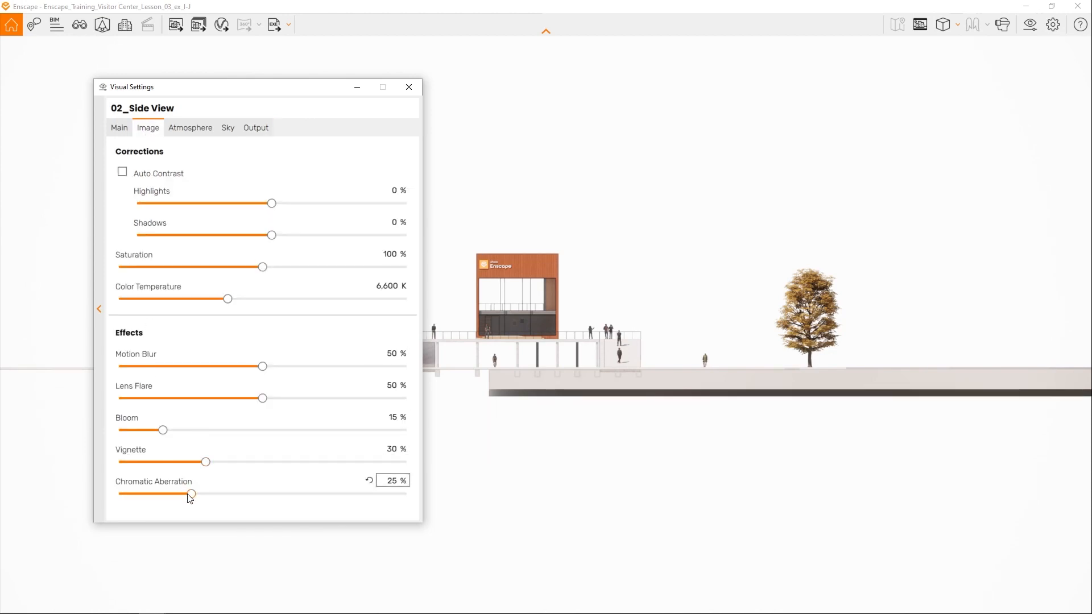
pyautogui.moveTo(190, 495); pyautogui.dragTo(117, 496)
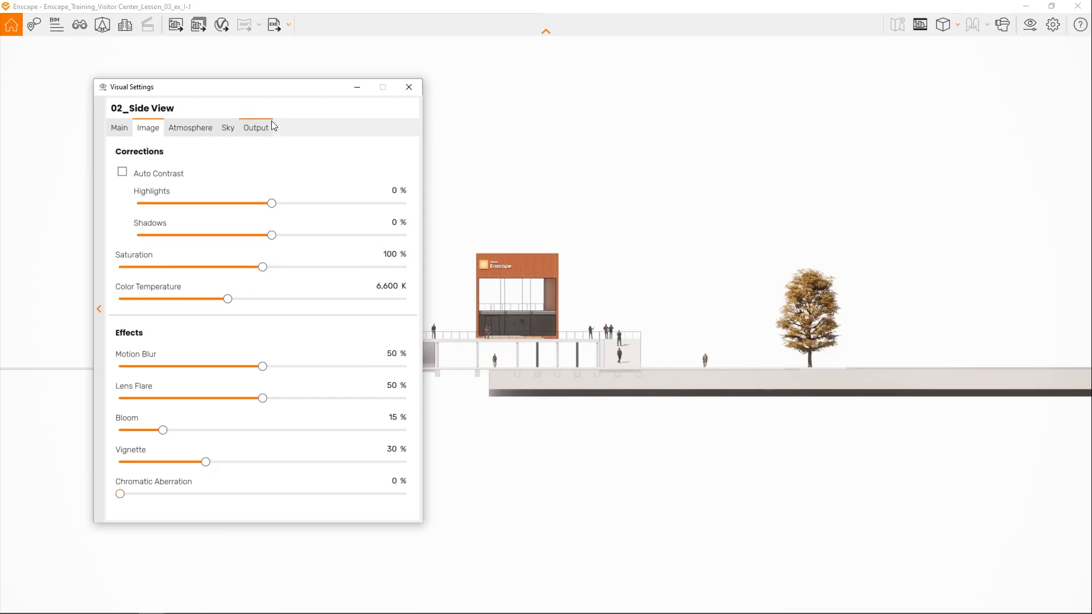
pyautogui.click(270, 127)
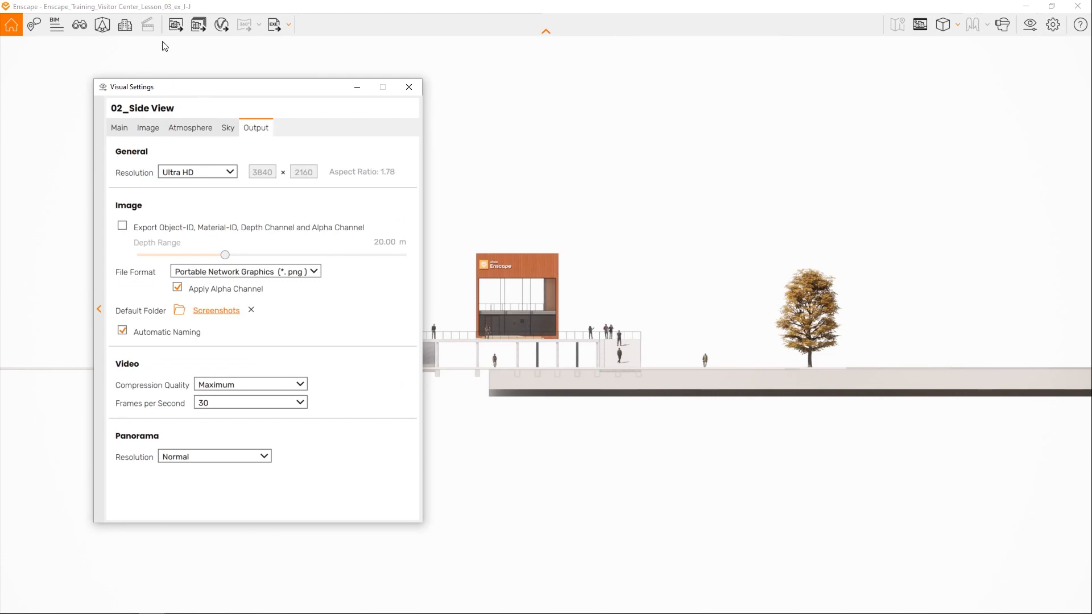
pyautogui.click(172, 28)
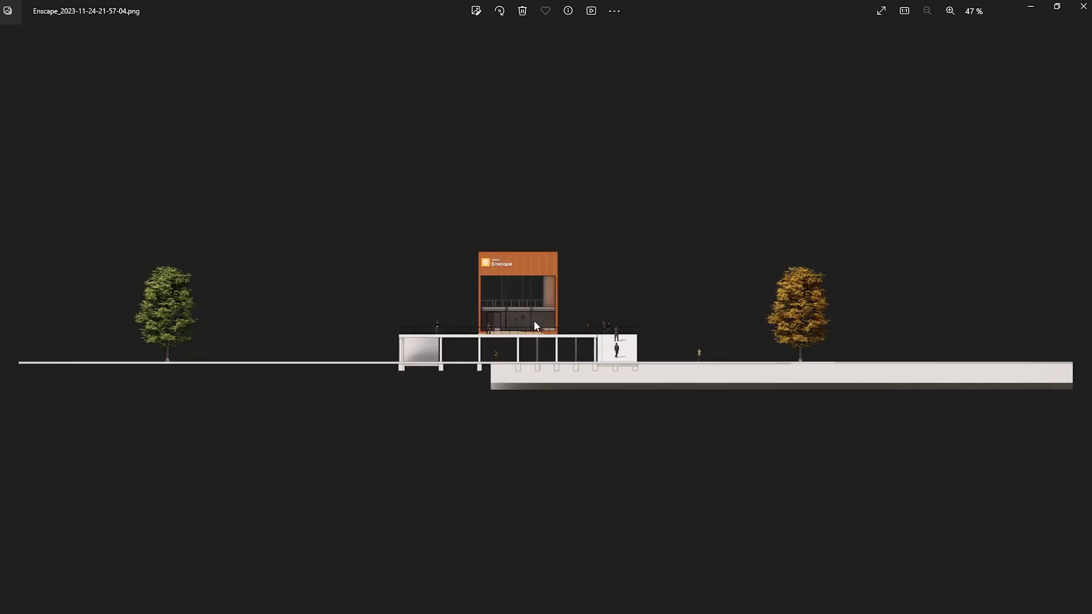
# - Enable export of the Object-ID, Material-ID, Depth and Alpha channels, set the Depth Range to 155.53 m, and render a screenshot
pyautogui.scroll(5, 533, 320)
pyautogui.moveTo(518, 281); pyautogui.dragTo(526, 319)
pyautogui.scroll(-3, 527, 320)
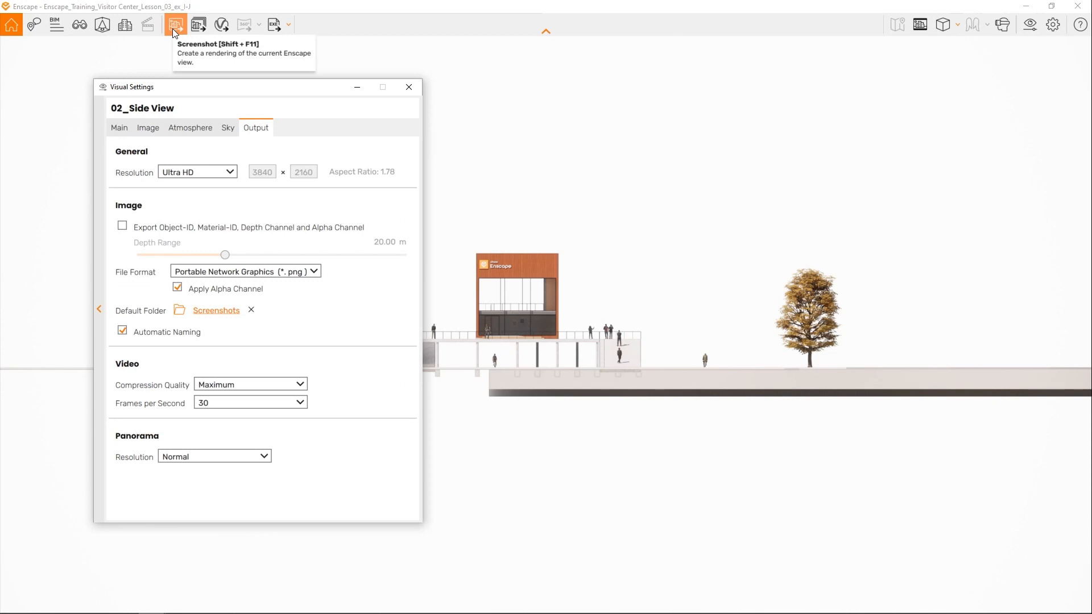
pyautogui.click(123, 226)
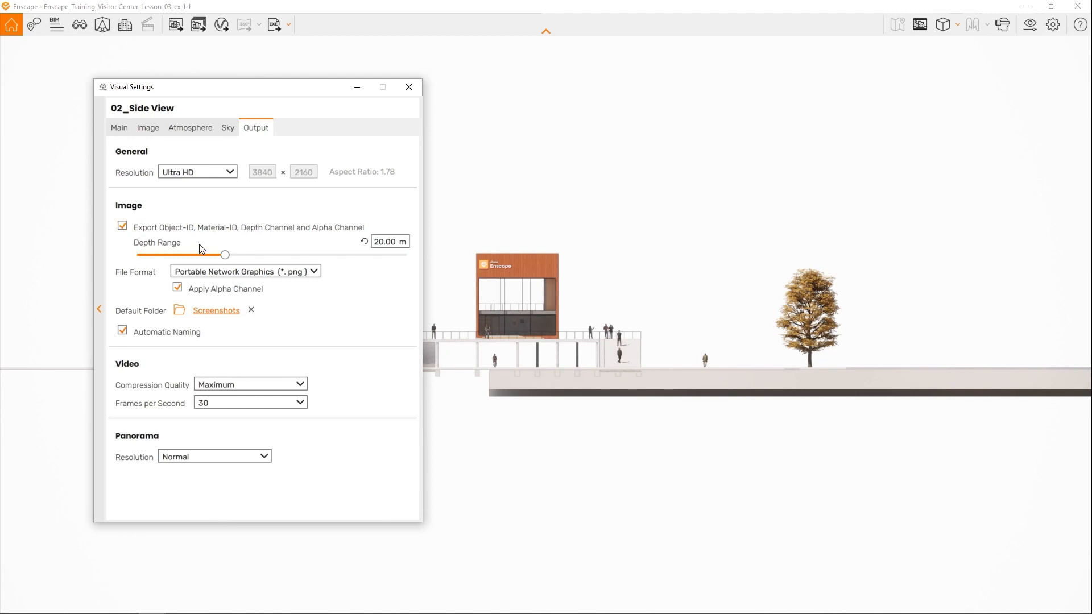
pyautogui.moveTo(225, 254); pyautogui.dragTo(286, 261)
pyautogui.click(182, 20)
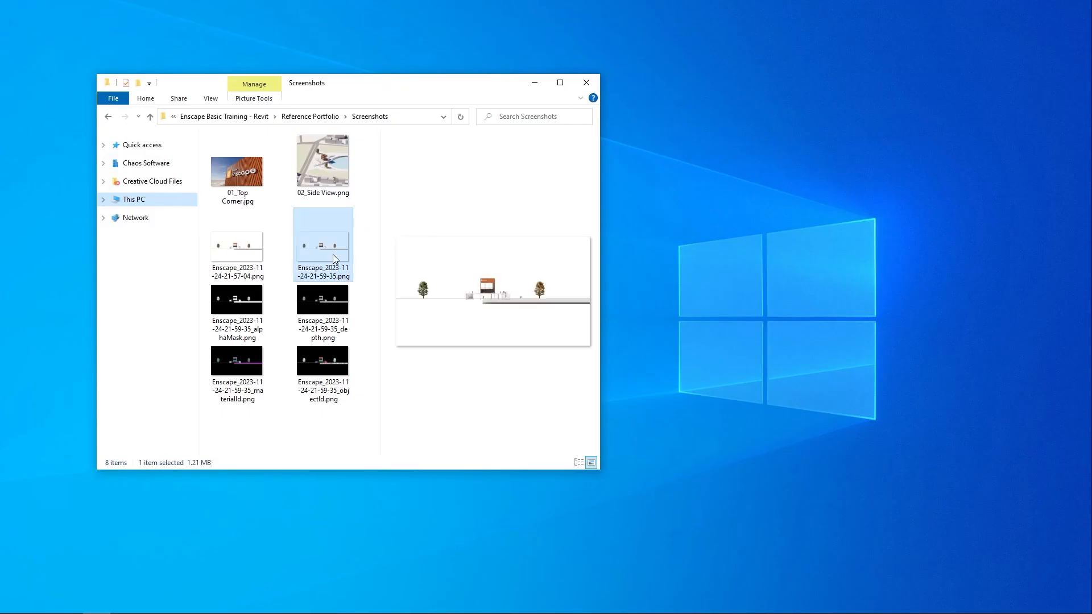
# - Open the Screenshots folder and review the exported render, alpha mask, depth and material ID images, checking the material ID image up close
pyautogui.keyDown('ctrl'); pyautogui.click(261, 301); pyautogui.keyUp('ctrl')
pyautogui.keyDown('ctrl'); pyautogui.click(310, 305); pyautogui.keyUp('ctrl')
pyautogui.keyDown('ctrl'); pyautogui.click(259, 364); pyautogui.keyUp('ctrl')
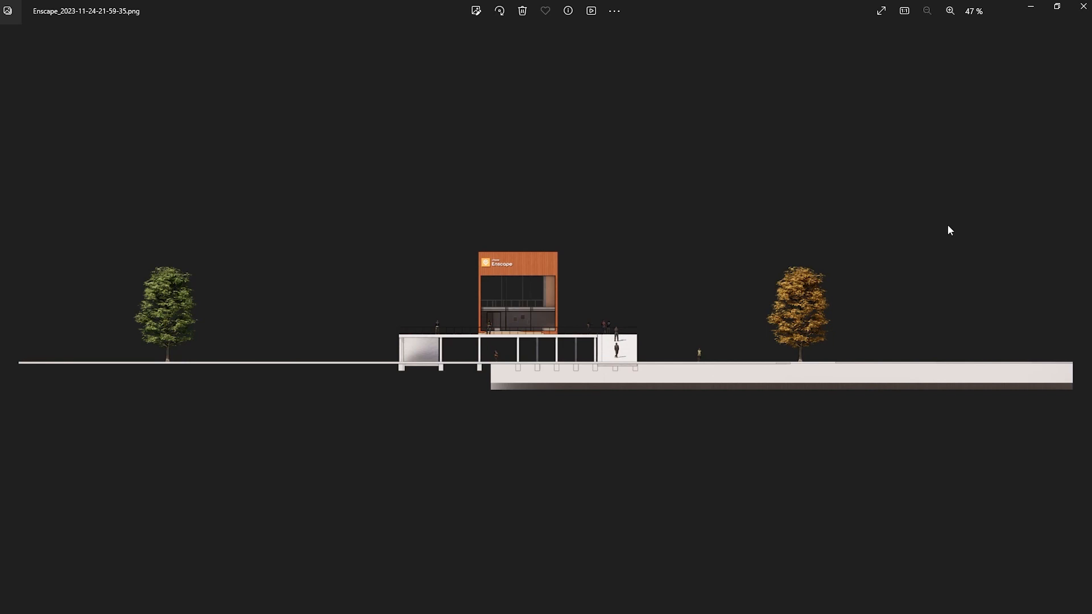
pyautogui.press('Right')
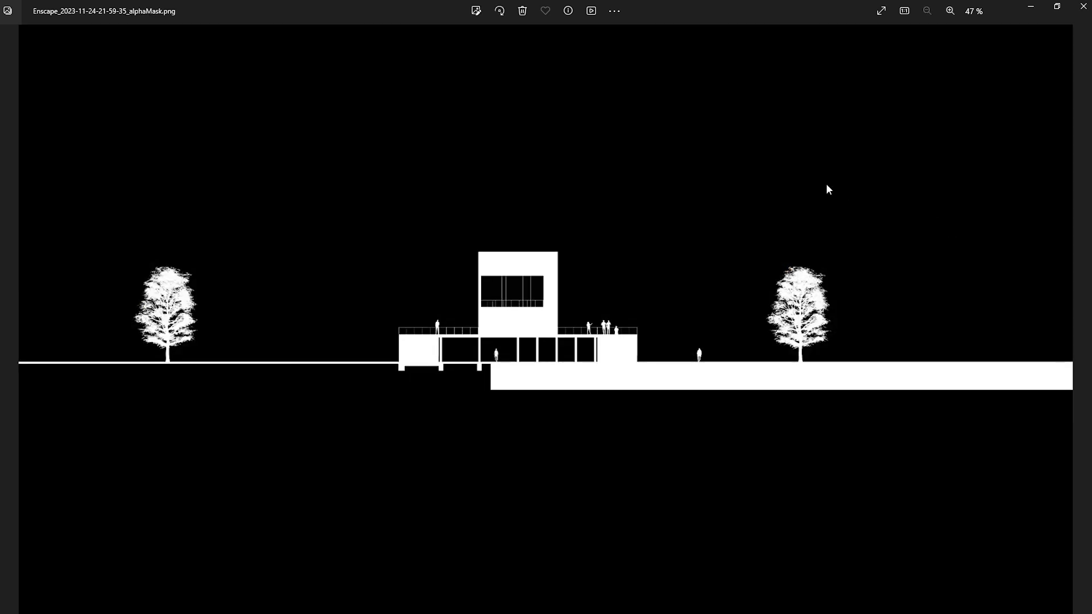
pyautogui.press('Right')
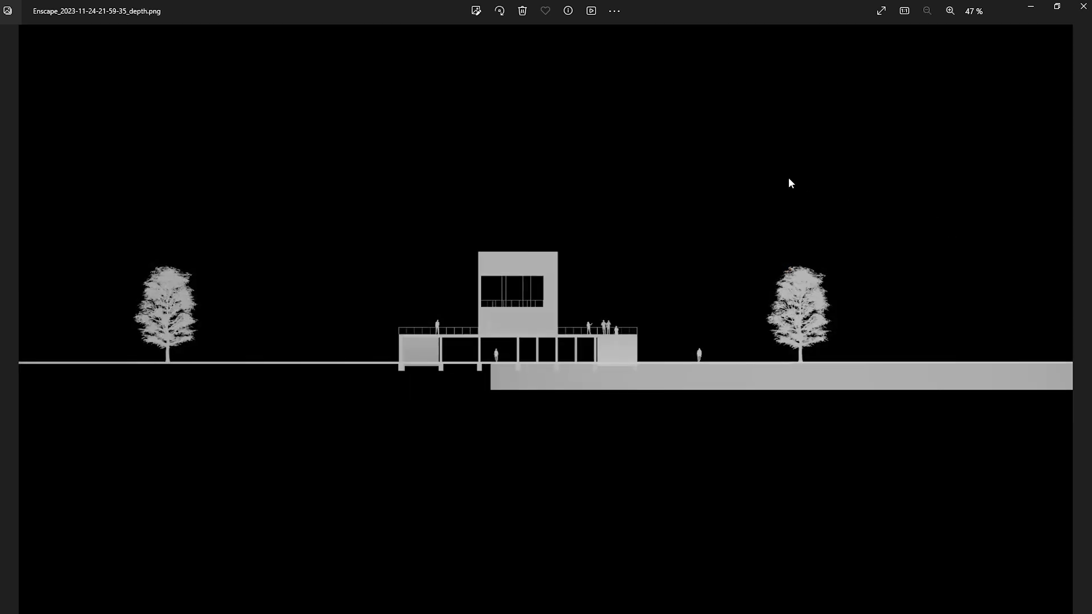
pyautogui.press('Right')
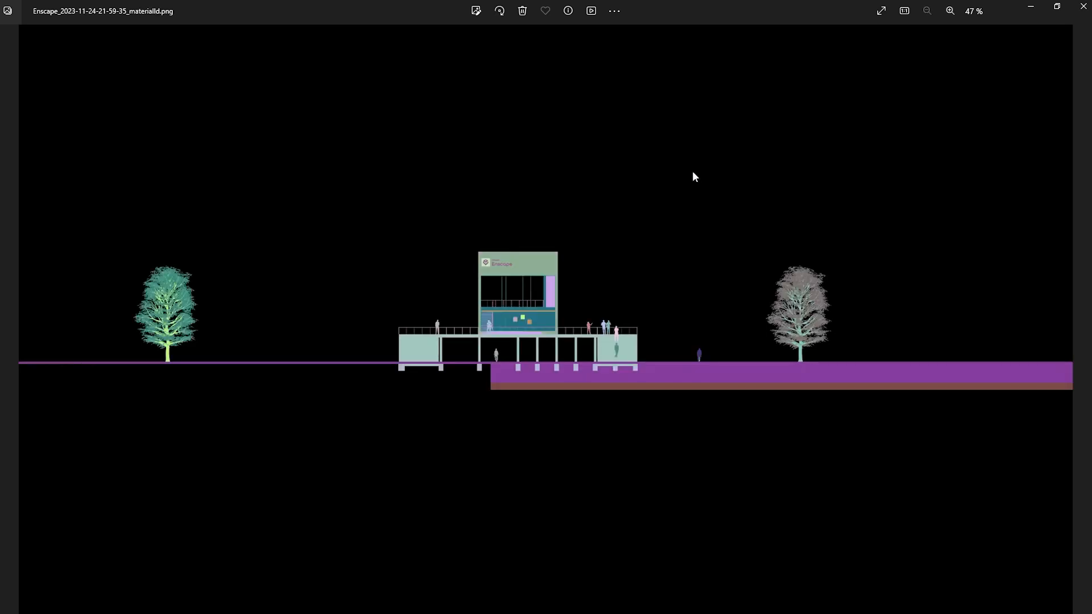
pyautogui.scroll(6, 493, 378)
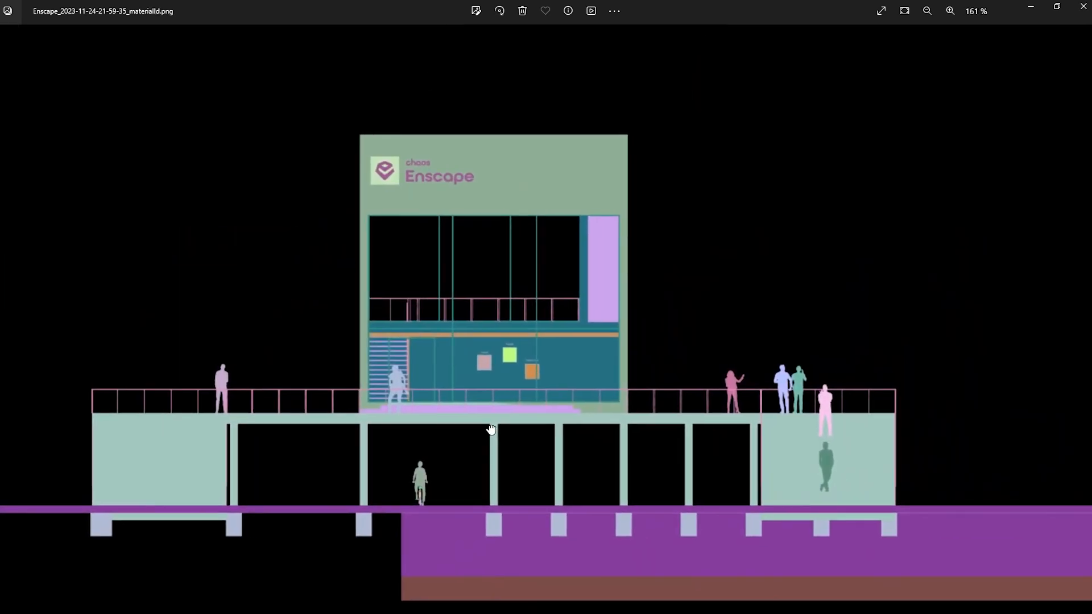
pyautogui.moveTo(490, 430); pyautogui.dragTo(589, 344)
pyautogui.scroll(-6, 588, 344)
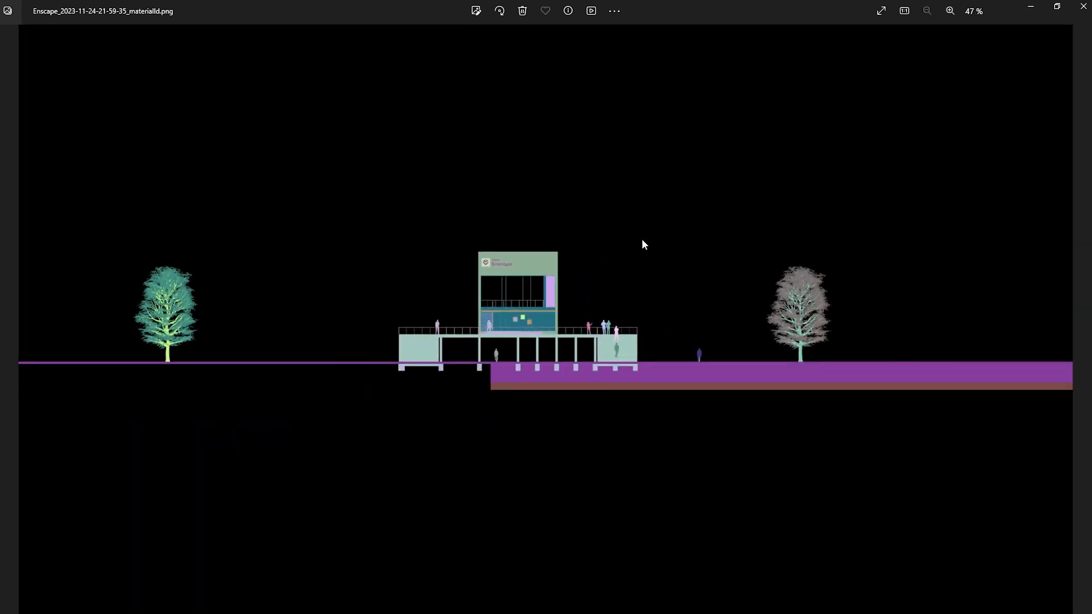
# - Inspect the object ID image up close around the building and close the image viewer
pyautogui.press('Right')
pyautogui.scroll(5, 503, 323)
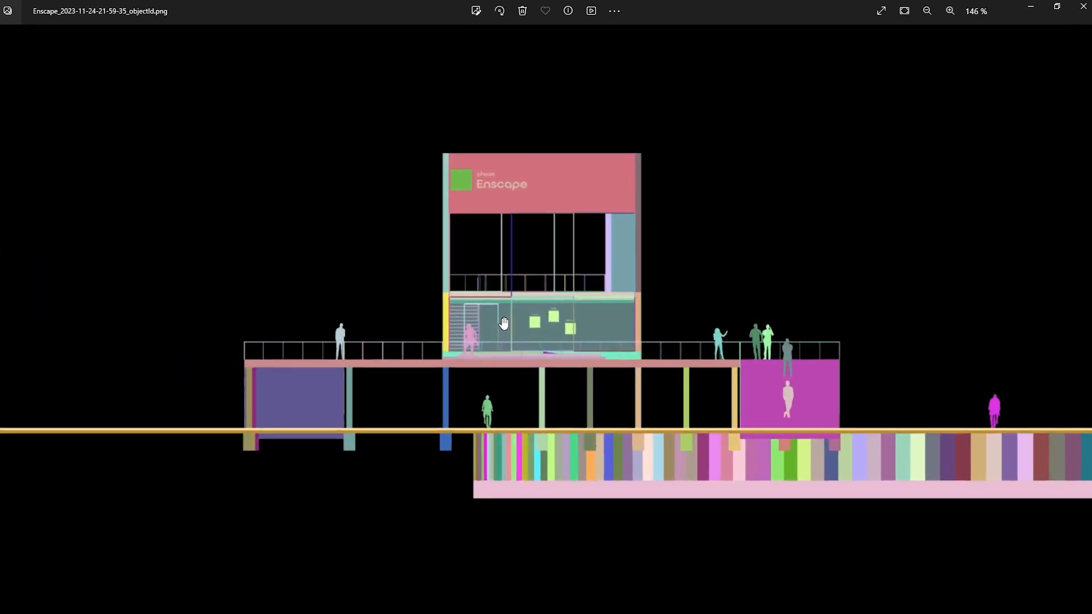
pyautogui.scroll(3, 503, 323)
pyautogui.moveTo(615, 368); pyautogui.dragTo(669, 346)
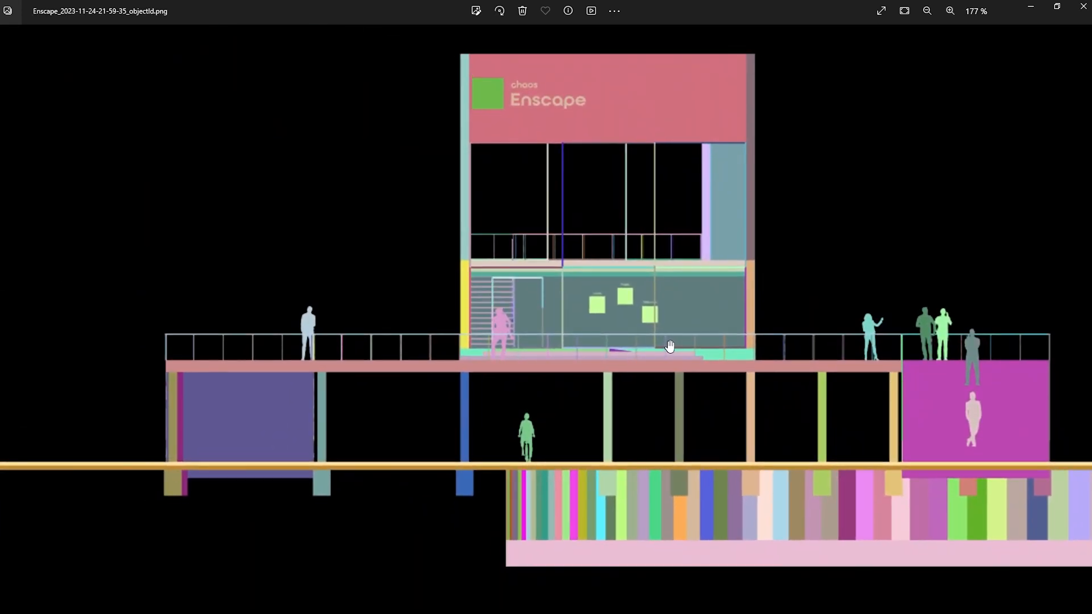
pyautogui.scroll(-6, 554, 326)
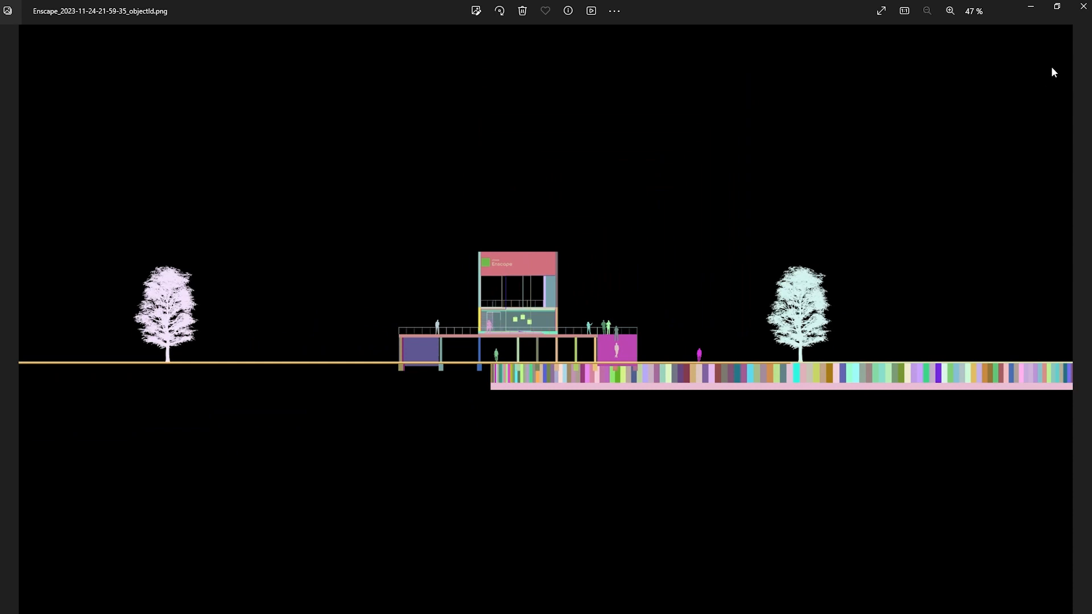
pyautogui.click(1077, 11)
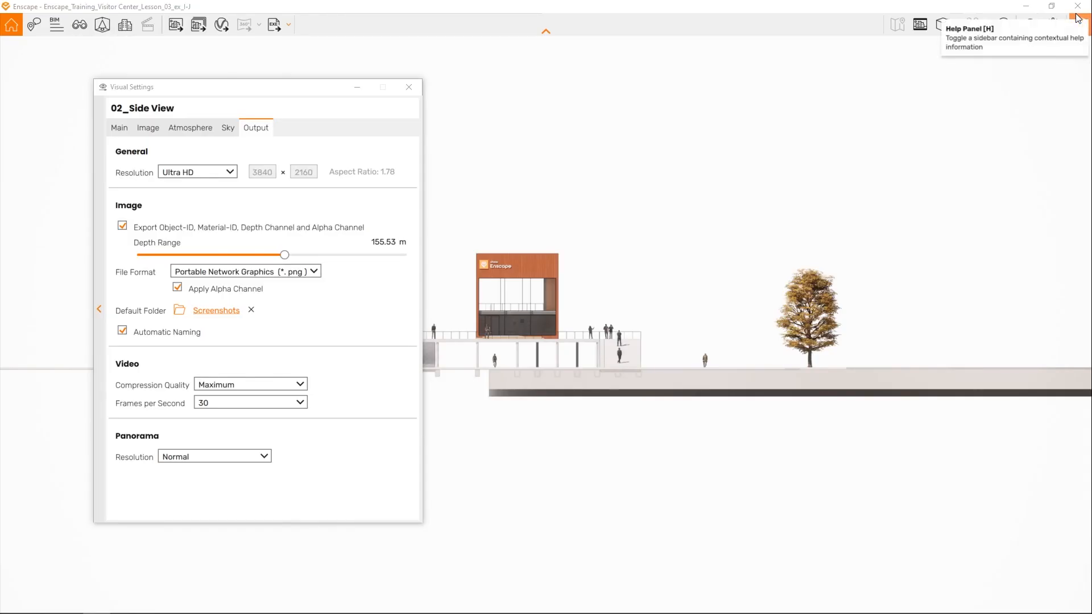
# - Close the visual settings, switch to the orthographic top view, and rotate the plan so the main road runs horizontally above the visitor center
pyautogui.click(408, 90)
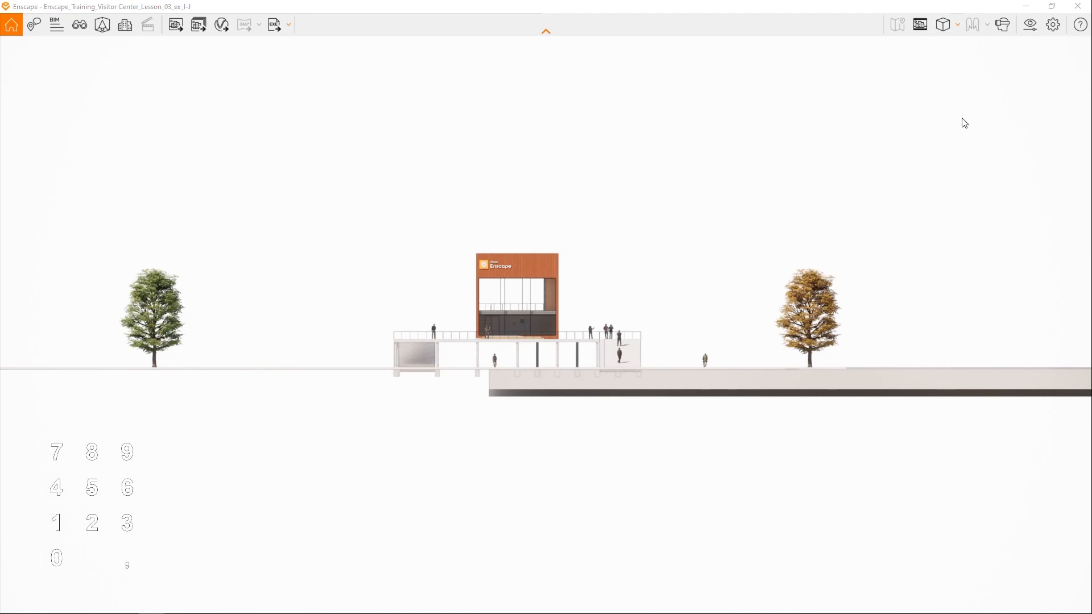
pyautogui.press('KP_5')
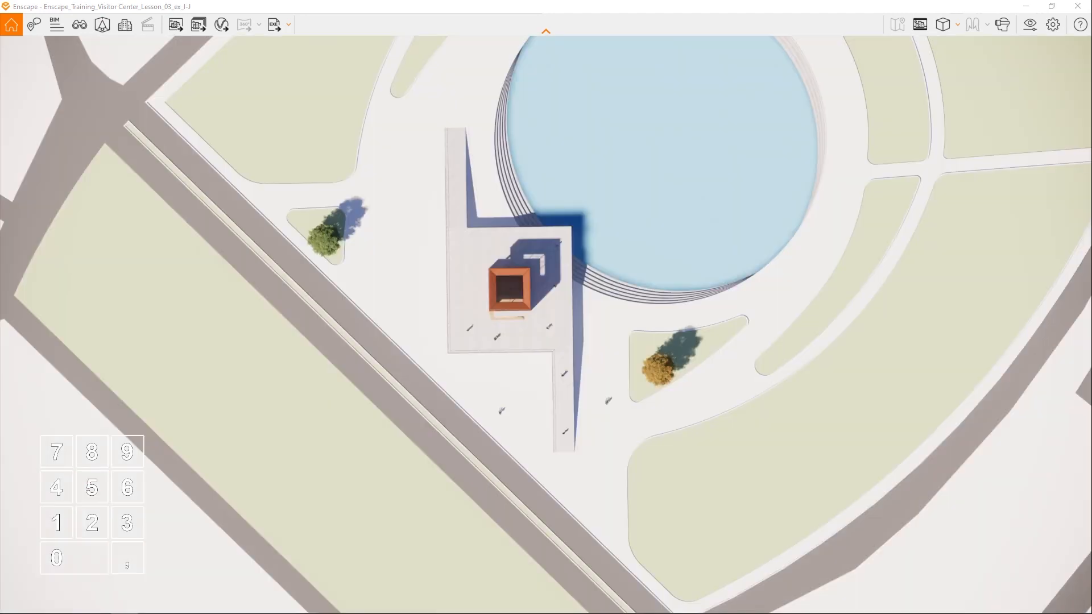
pyautogui.moveTo(512, 291); pyautogui.dragTo(213, 291, button='right')
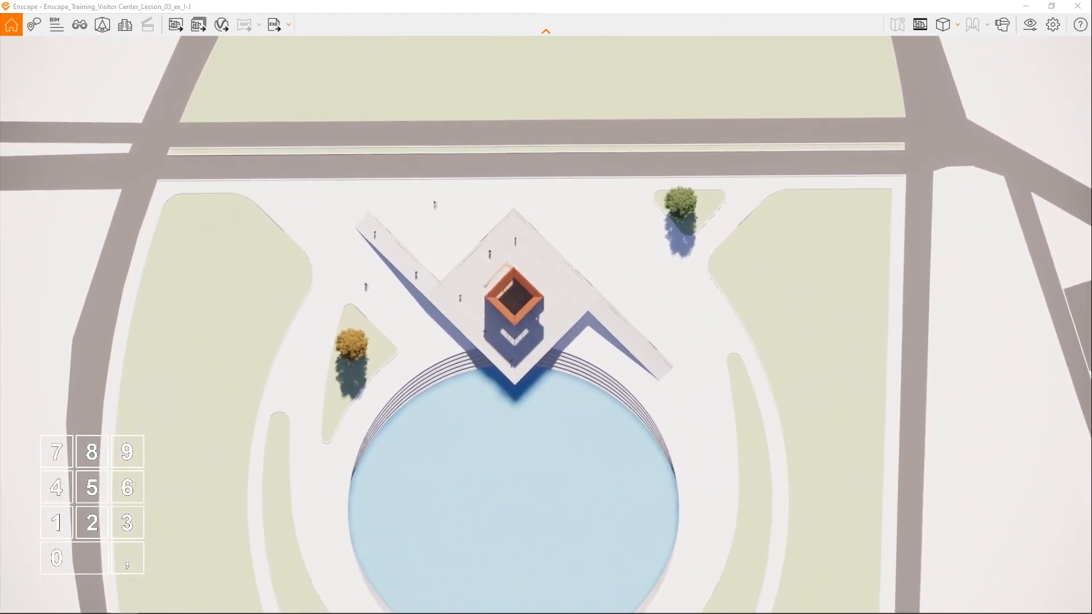
pyautogui.moveTo(511, 293); pyautogui.dragTo(510, 293, button='right')
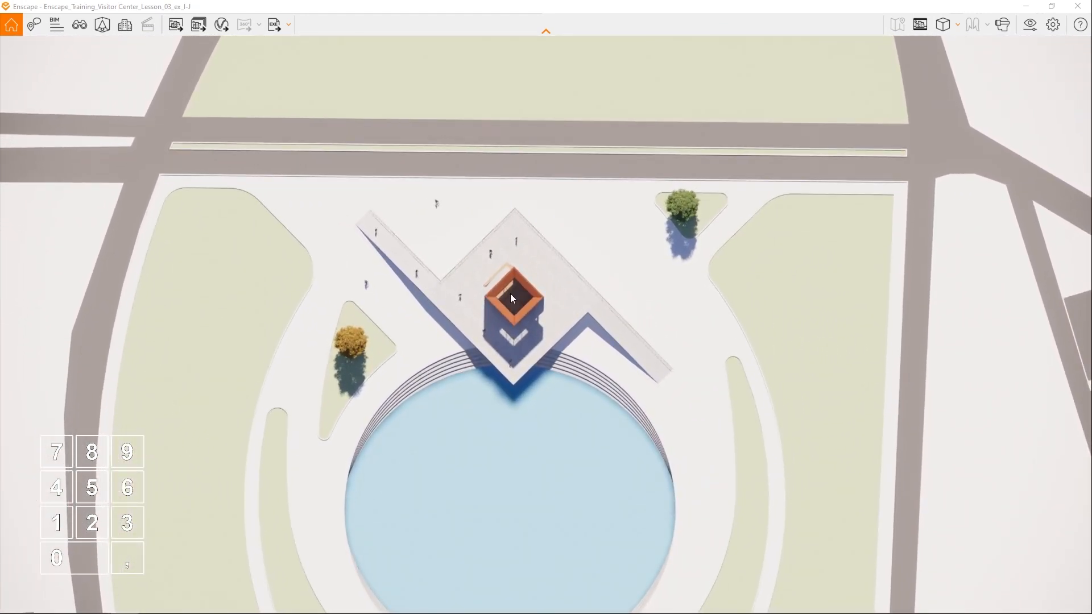
pyautogui.scroll(5, 851, 314)
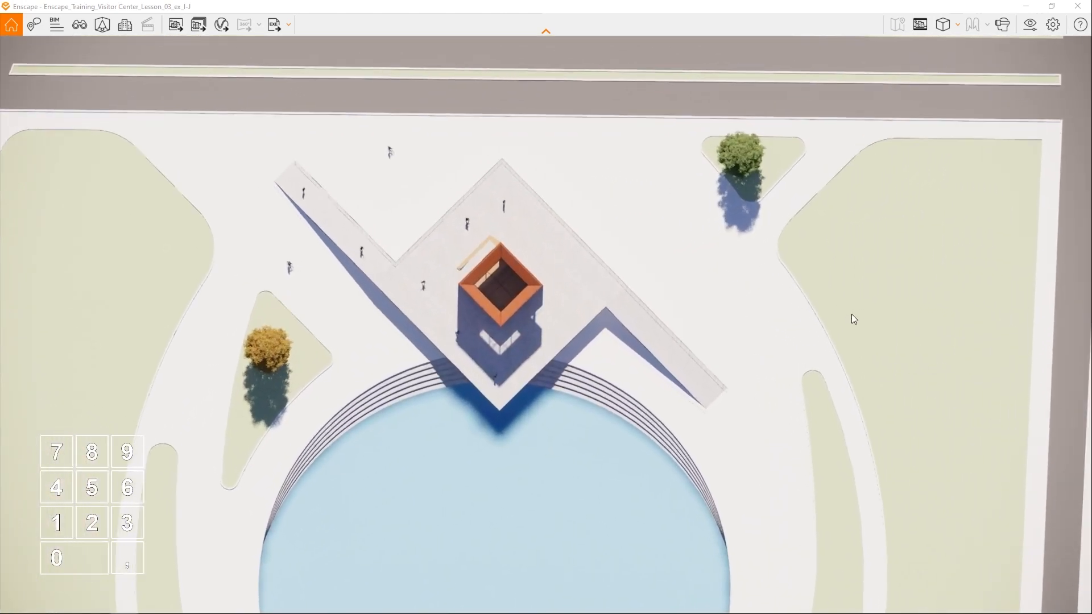
pyautogui.scroll(3, 851, 314)
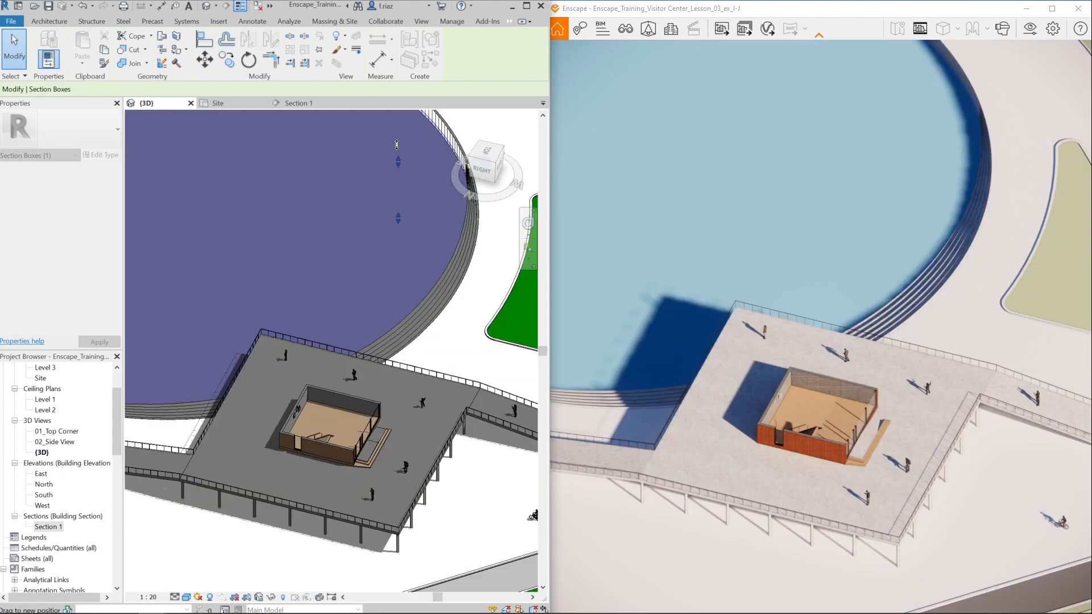
# - View the section-boxed building from above, shift the time of day, and approach the visitor center's entrance facade in perspective
pyautogui.click(396, 144)
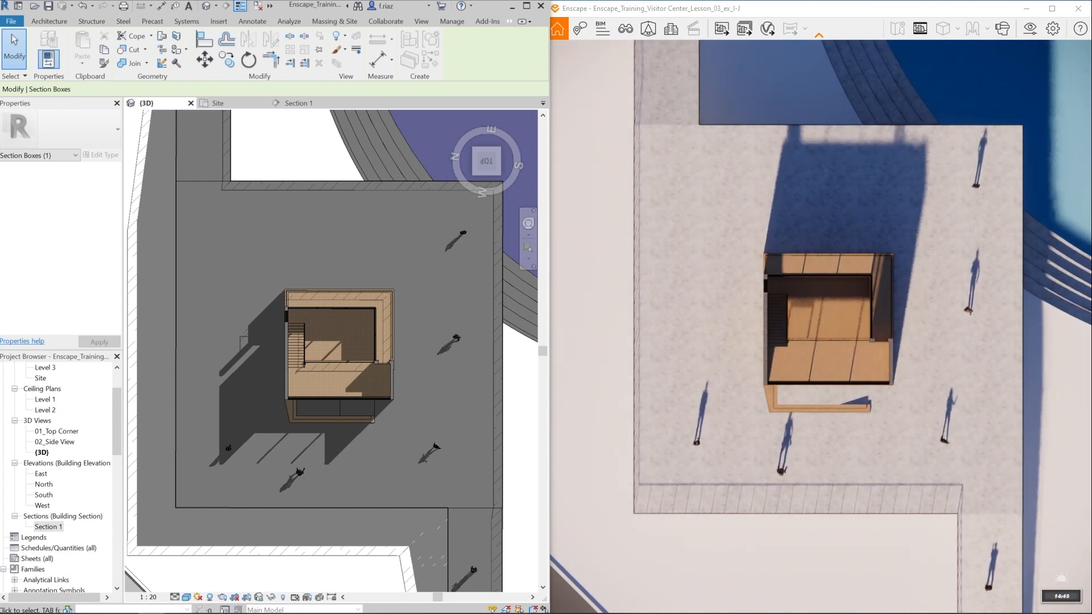
pyautogui.press('u')
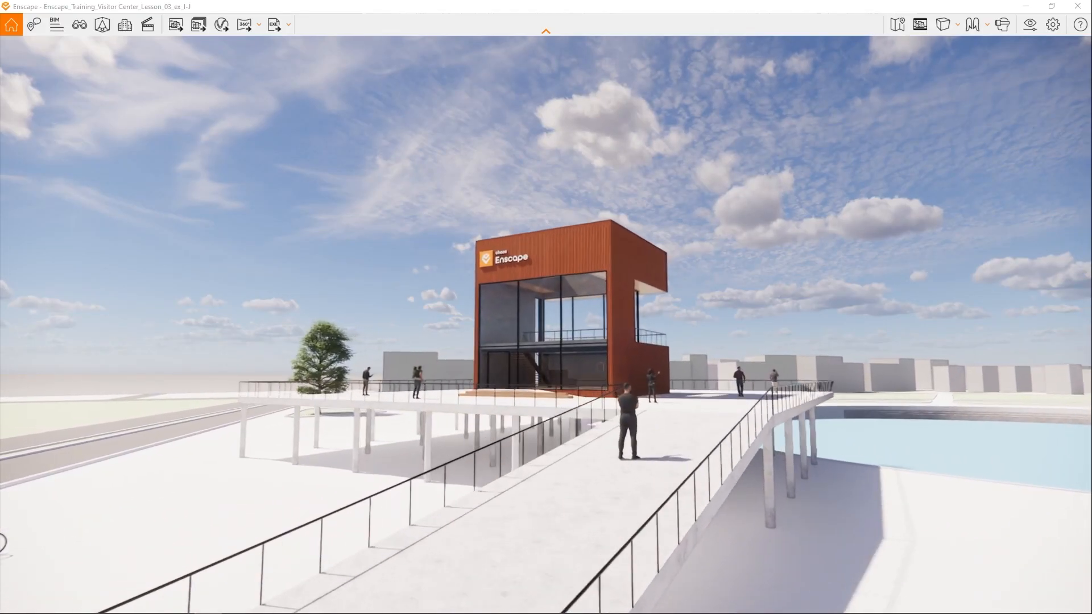
pyautogui.scroll(3, 546, 325)
pyautogui.scroll(5, 545, 324)
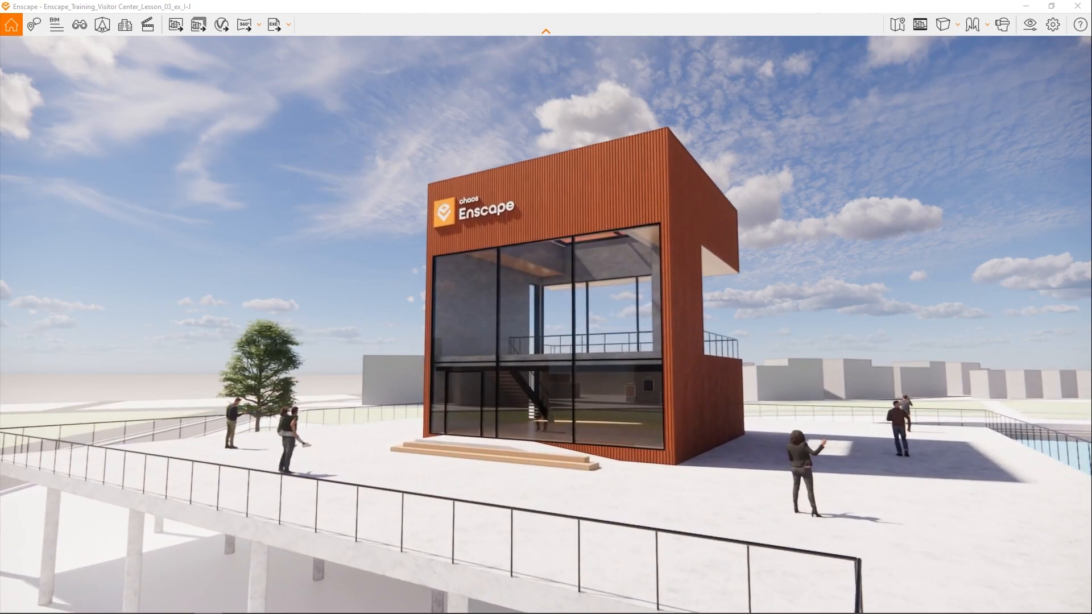
# - Move inside the visitor center and frame the wall with the three material samples and the surrounding people
pyautogui.press('w')
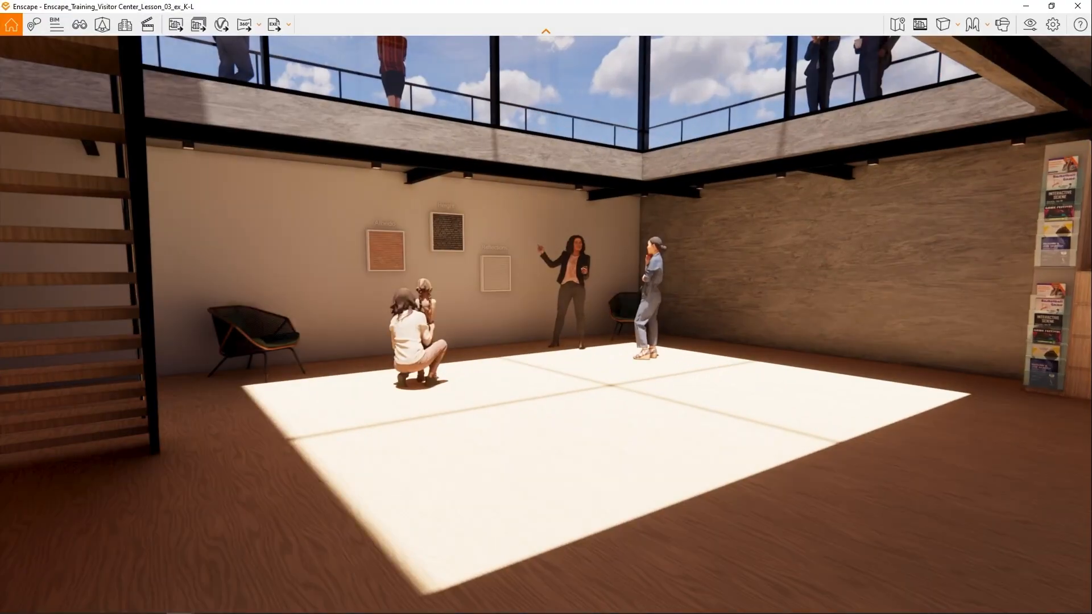
pyautogui.moveTo(567, 412); pyautogui.dragTo(603, 388)
pyautogui.press('w')
pyautogui.press('w')
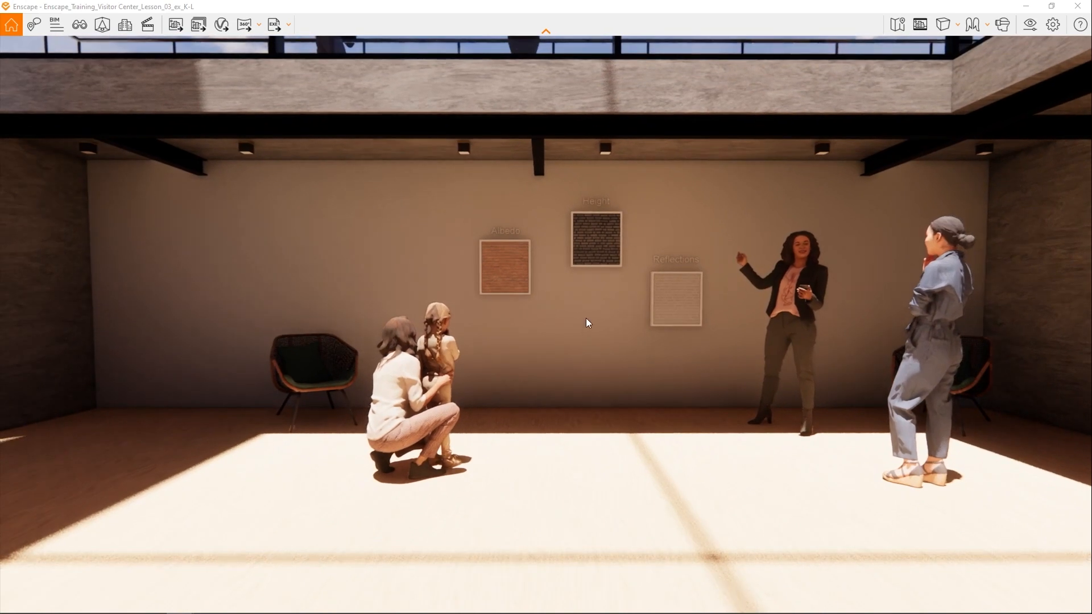
pyautogui.moveTo(587, 315)
pyautogui.mouseDown(button='right')
pyautogui.moveTo(719, 319)
pyautogui.moveTo(475, 319)
pyautogui.moveTo(589, 318)
pyautogui.mouseUp(button='right')
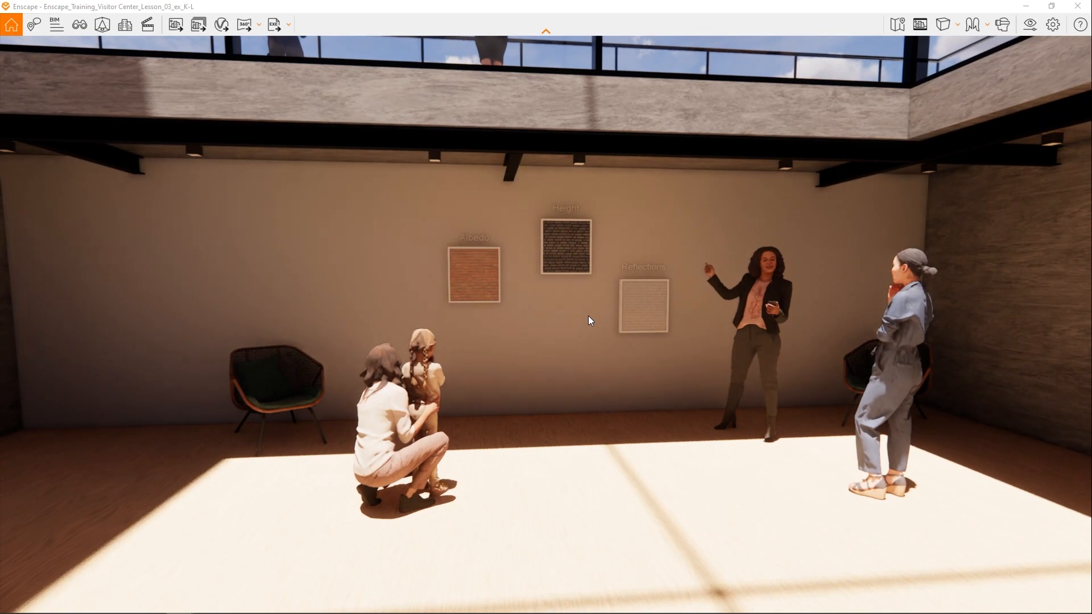
# - Duplicate the 01_Top Corner visual preset as 03_Material Wall and make the new preset active
pyautogui.click(1032, 24)
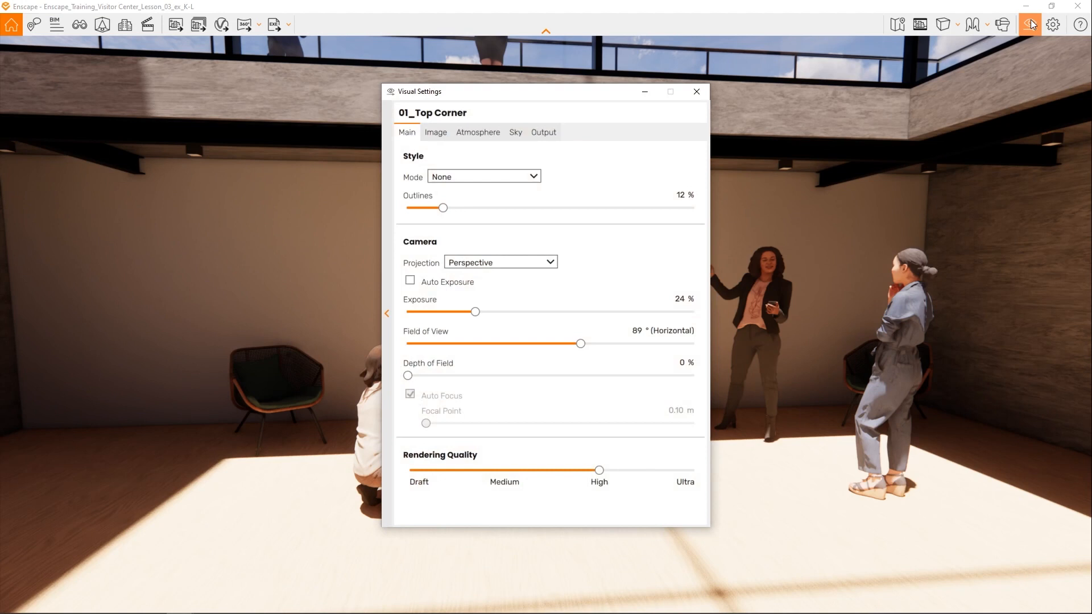
pyautogui.click(387, 314)
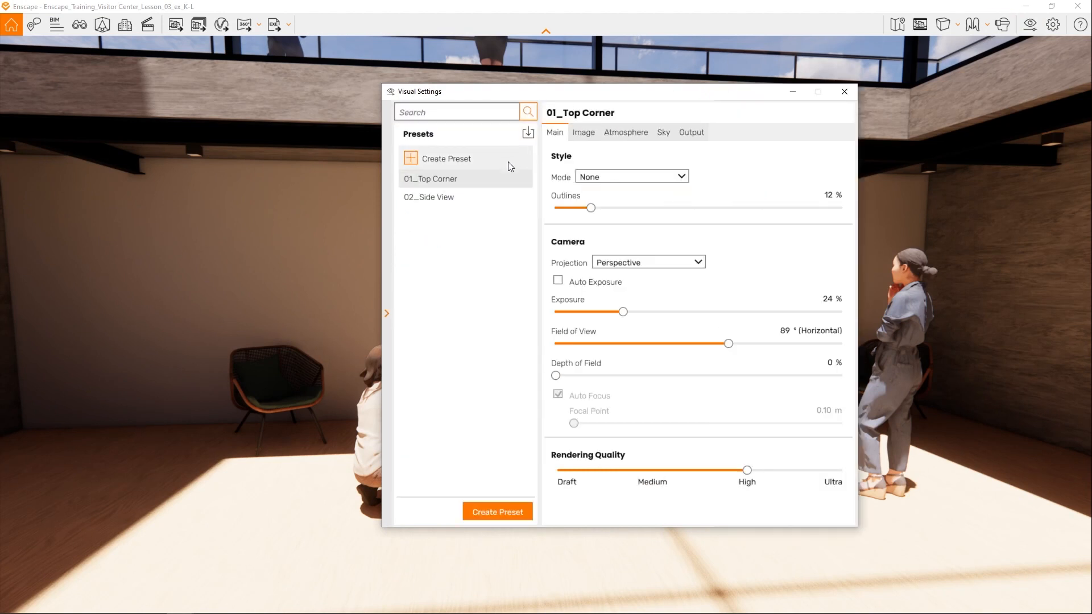
pyautogui.click(521, 180)
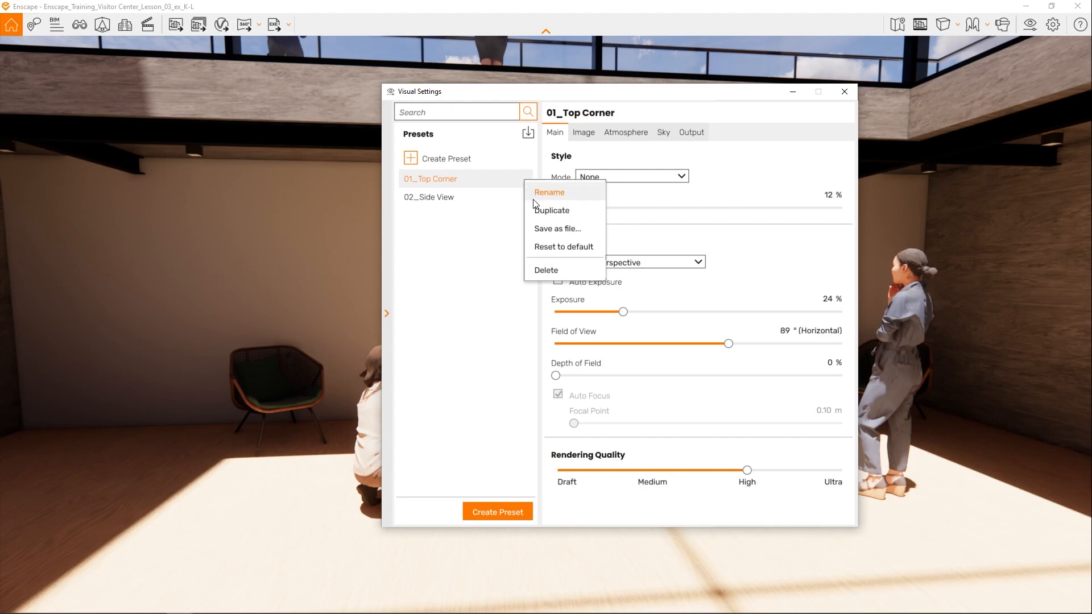
pyautogui.click(584, 213)
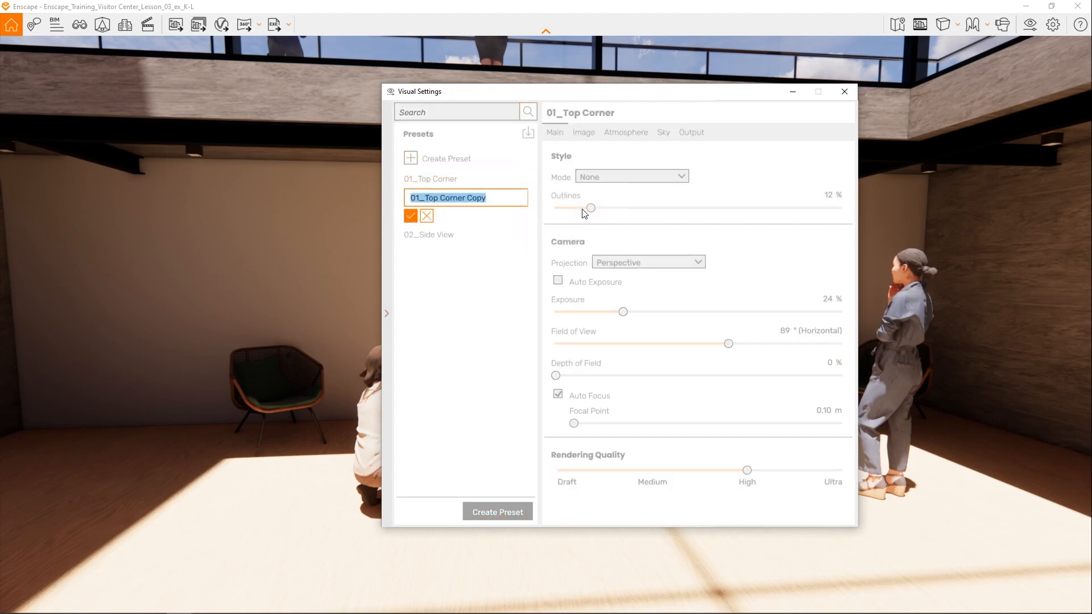
pyautogui.write('03_Material Wall')
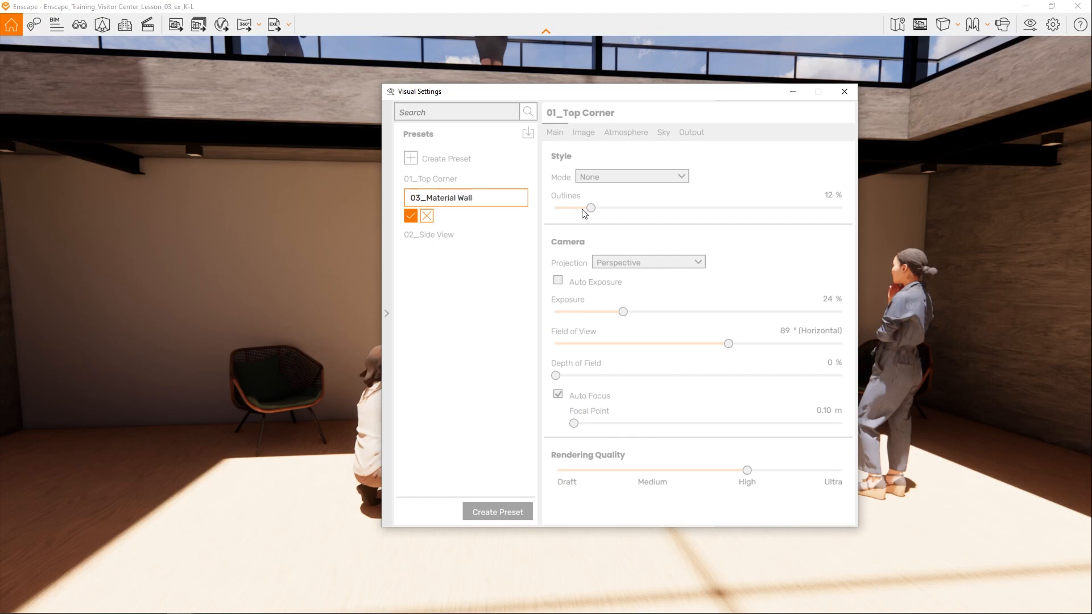
pyautogui.click(409, 215)
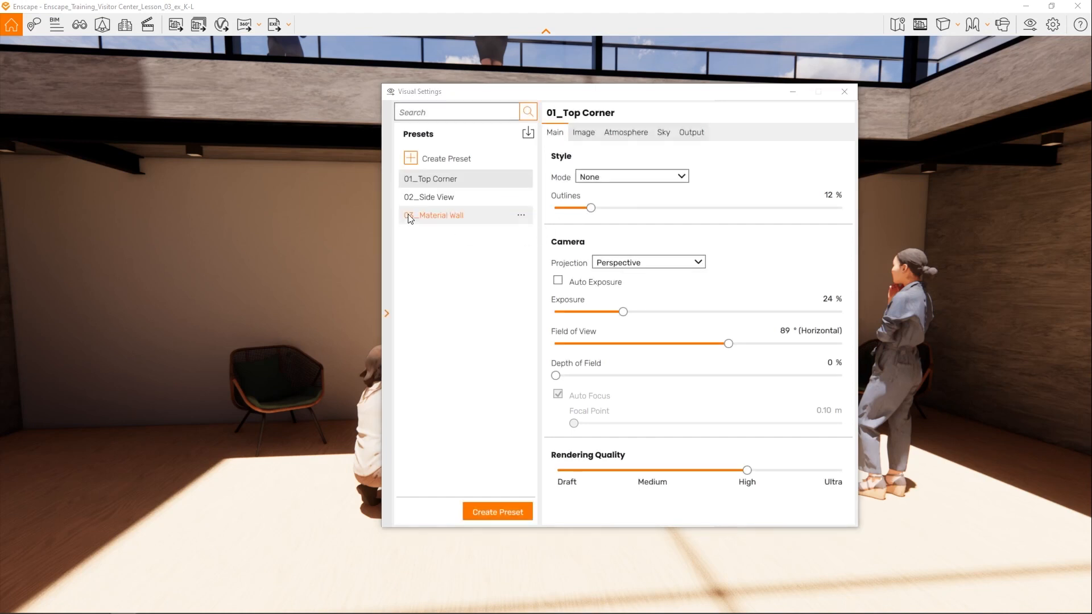
pyautogui.click(421, 178)
pyautogui.click(445, 215)
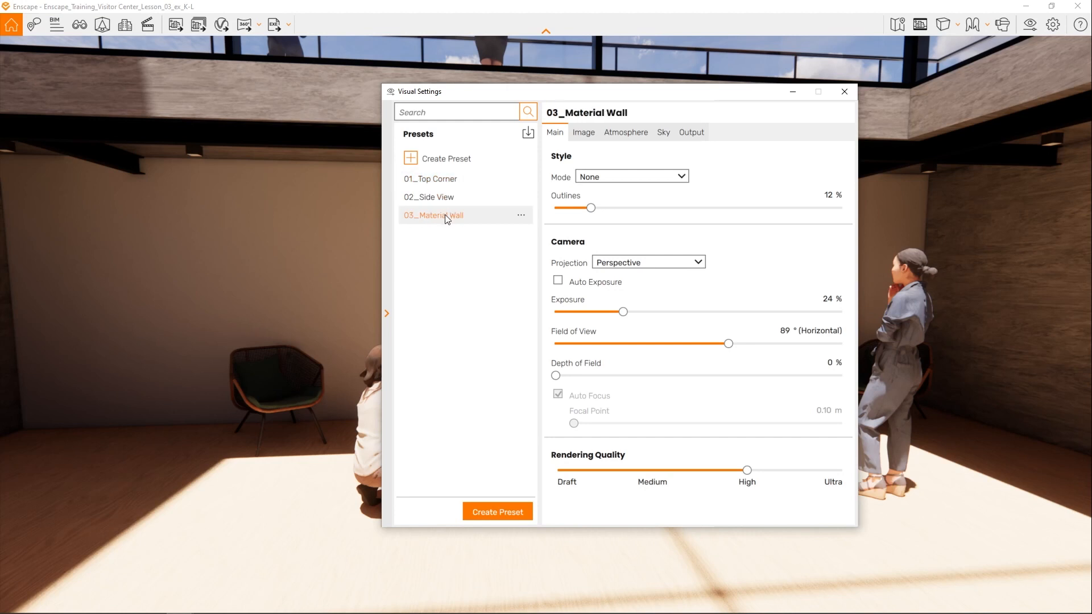
# - Set Outlines to 18 %, Exposure to 36 % and Field of View to 90° for the 03_Material Wall preset, and close the visual settings
pyautogui.click(386, 313)
pyautogui.moveTo(523, 98); pyautogui.dragTo(197, 104)
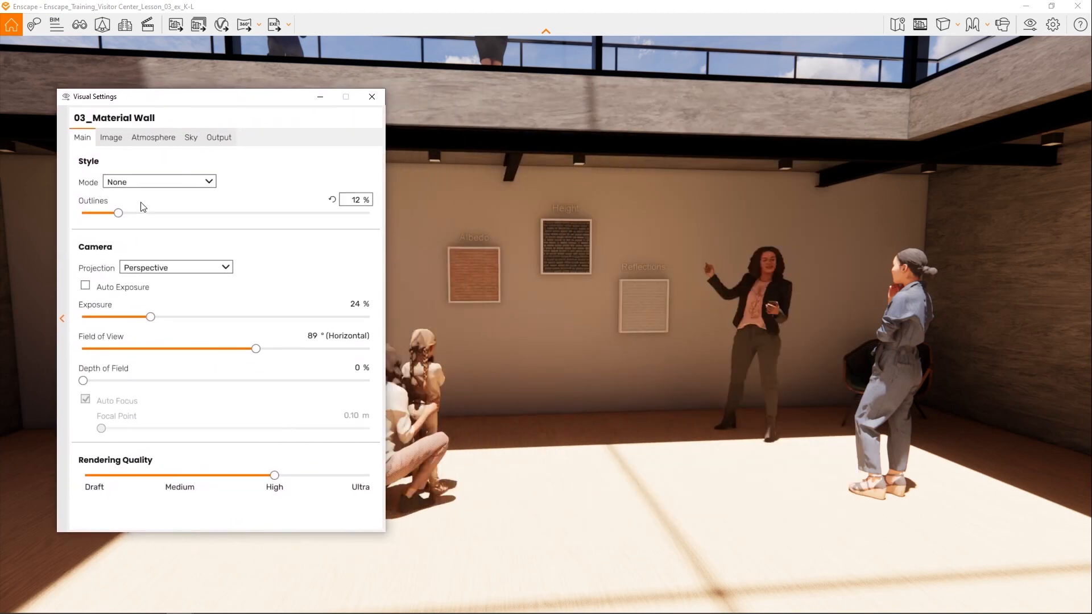
pyautogui.moveTo(117, 215); pyautogui.dragTo(134, 216)
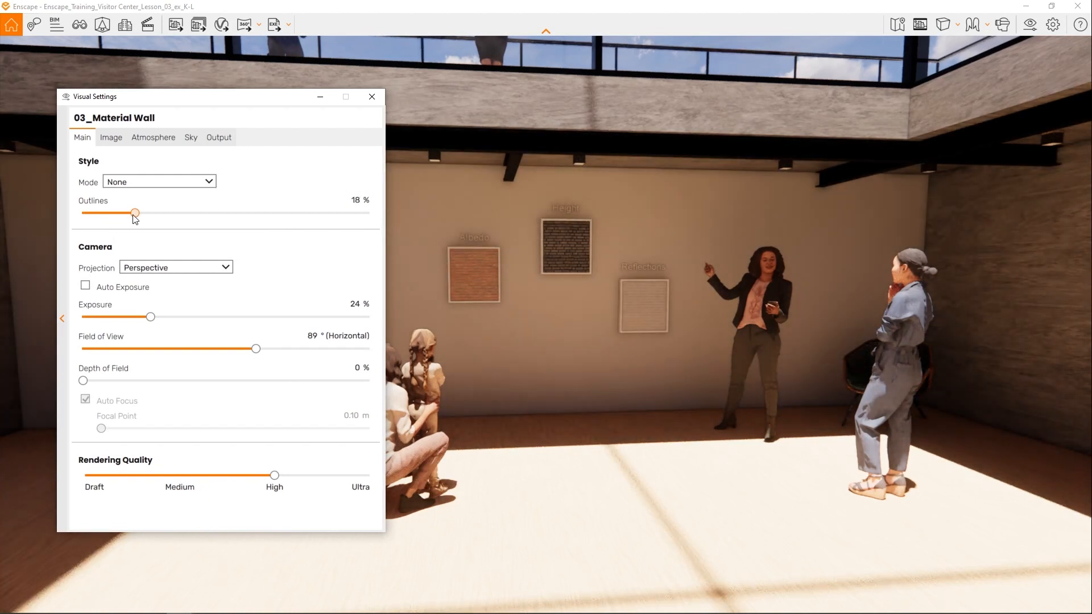
pyautogui.moveTo(151, 317); pyautogui.dragTo(189, 319)
pyautogui.moveTo(254, 350)
pyautogui.mouseDown()
pyautogui.moveTo(267, 350)
pyautogui.moveTo(234, 351)
pyautogui.moveTo(258, 350)
pyautogui.mouseUp()
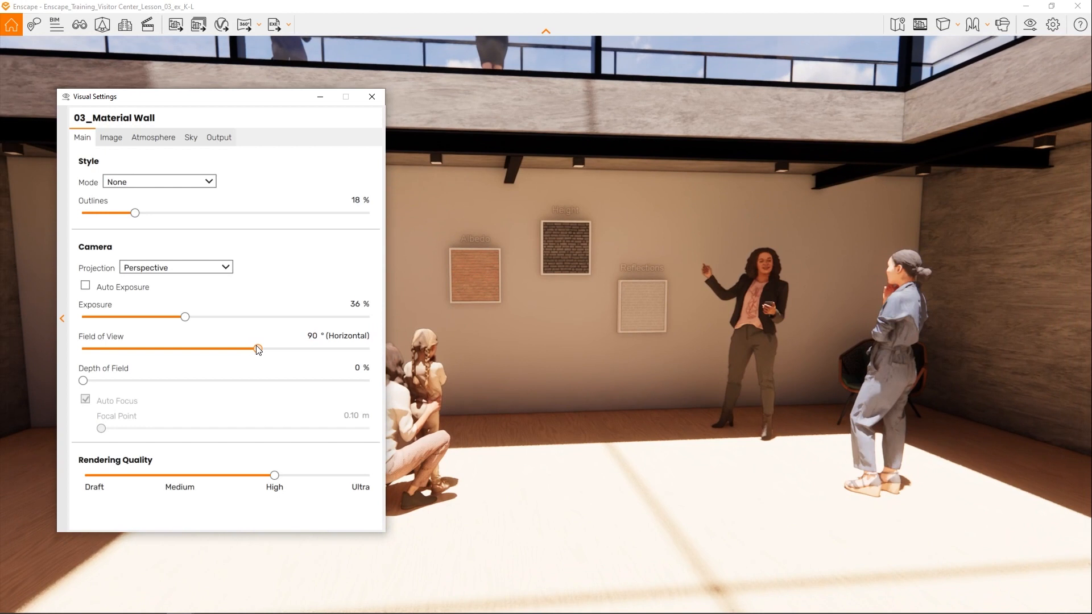
pyautogui.click(372, 97)
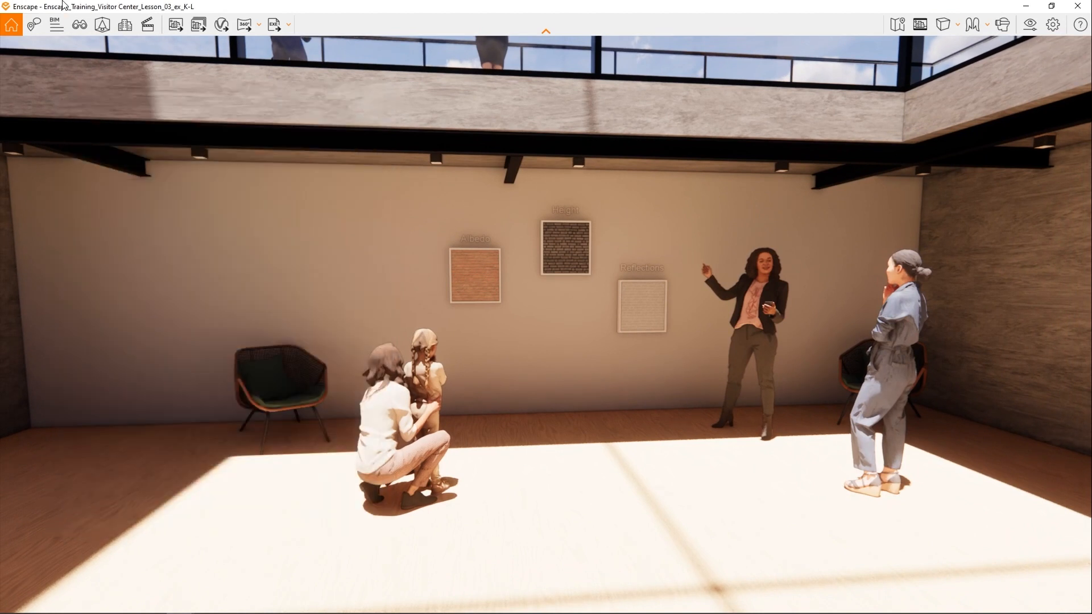
# - Save the current camera as a new view named 03_Material Wall, linked to the 03_Material Wall preset with the sun position saved
pyautogui.click(76, 24)
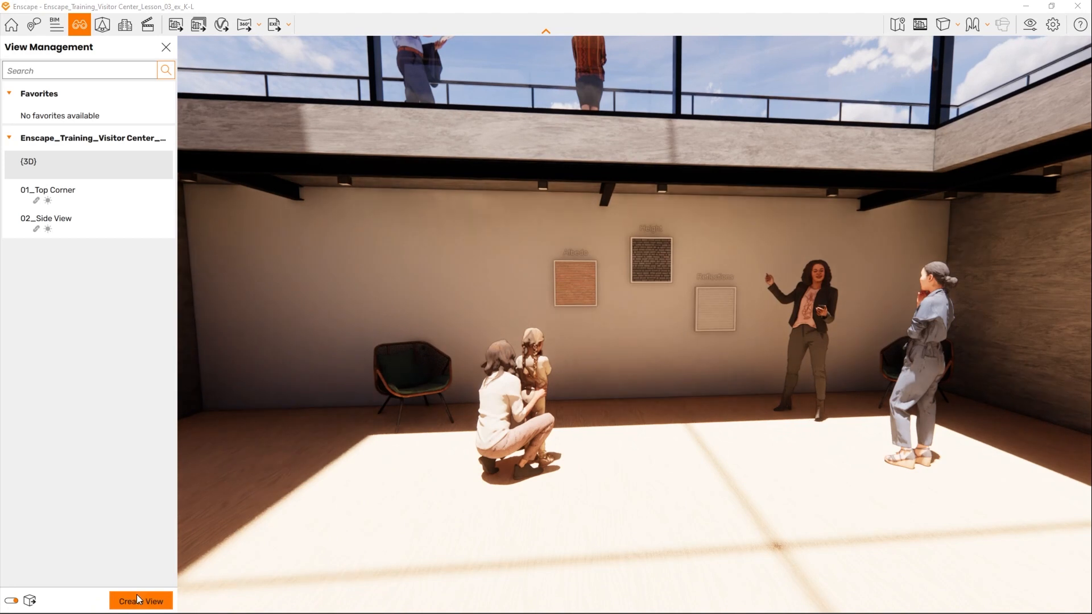
pyautogui.click(136, 596)
pyautogui.moveTo(95, 91); pyautogui.dragTo(12, 89)
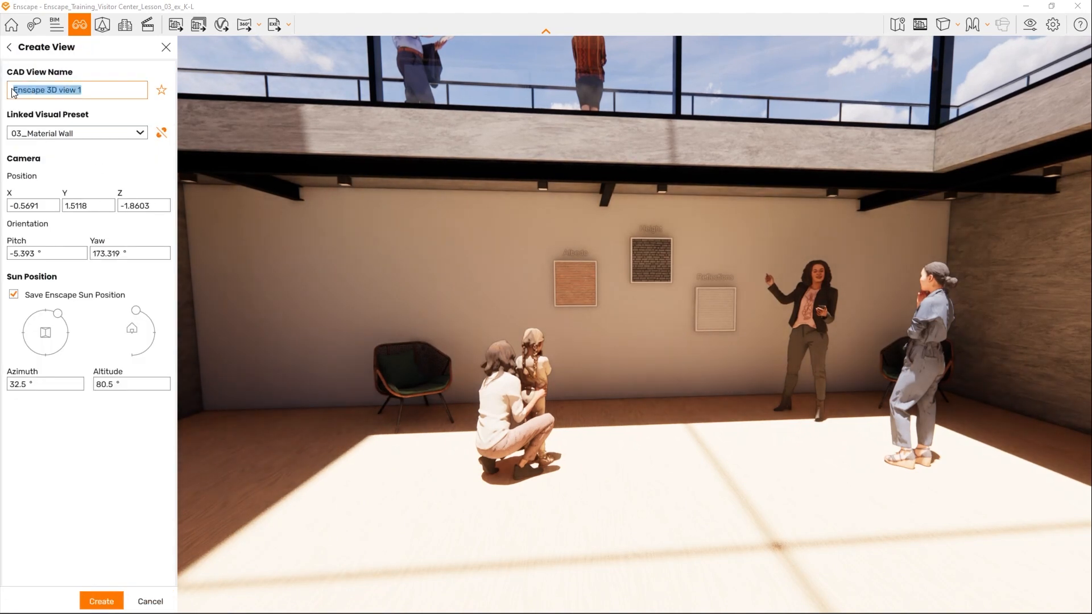
pyautogui.write('03_Material Wall')
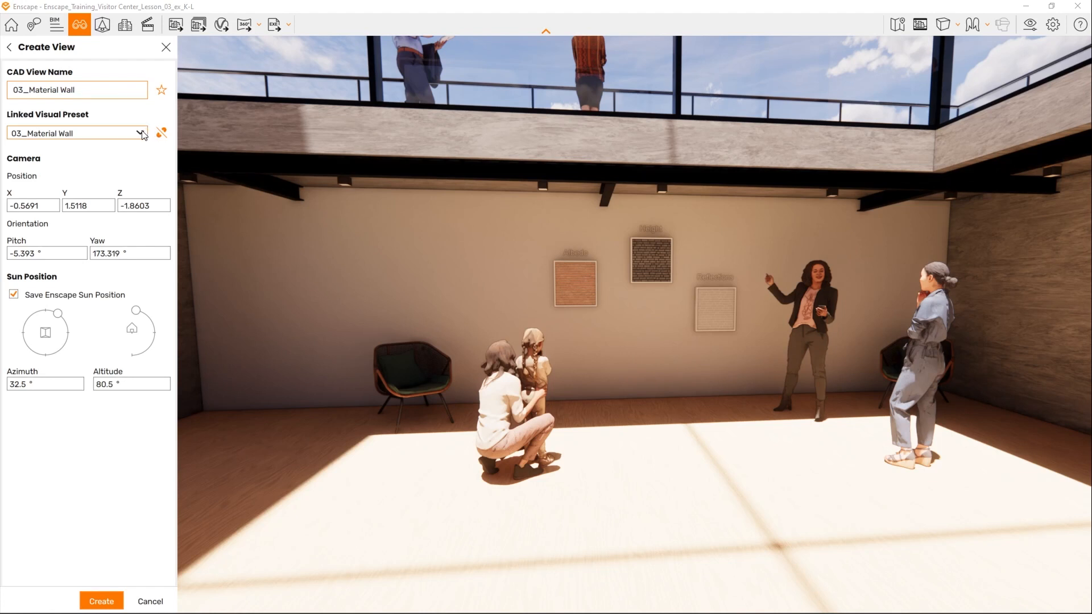
pyautogui.click(105, 600)
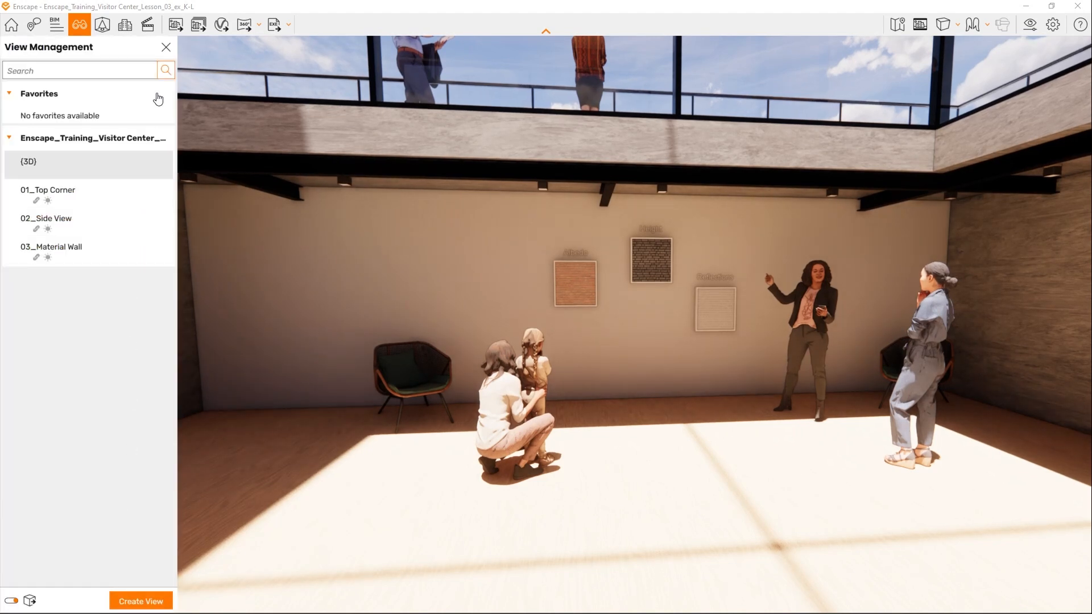
pyautogui.click(166, 47)
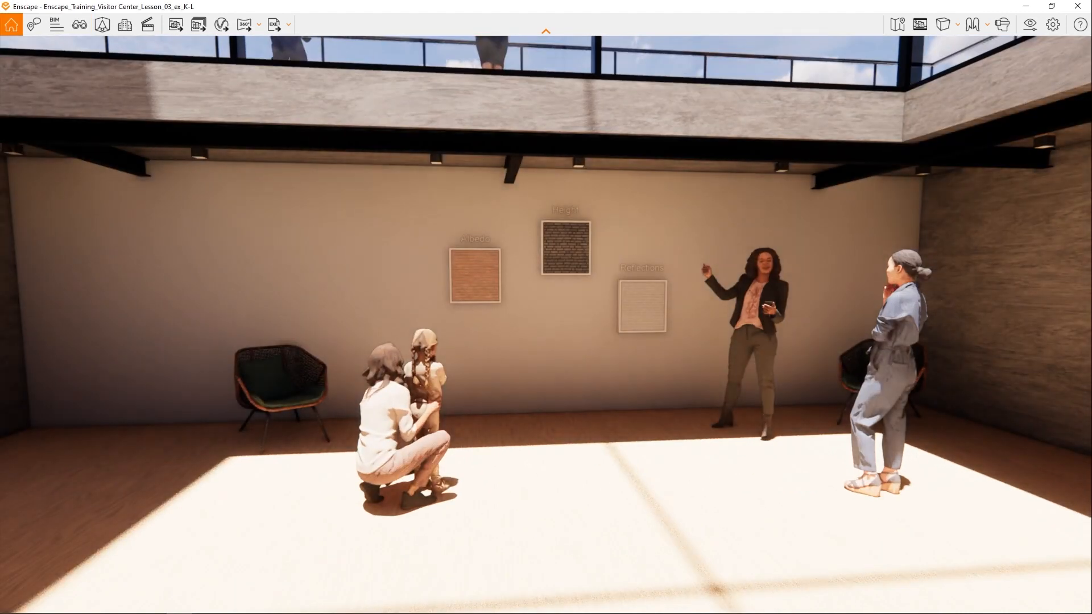
# - Switch to Revit and create a new material in the project's Material Browser
pyautogui.hotkey('alt', 'Tab')
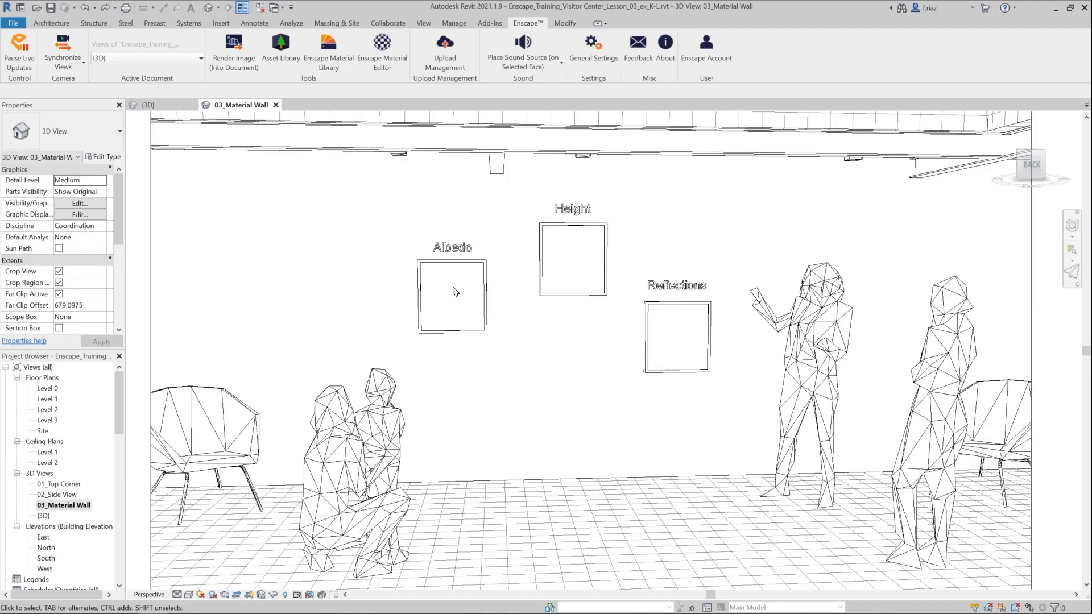
pyautogui.click(458, 25)
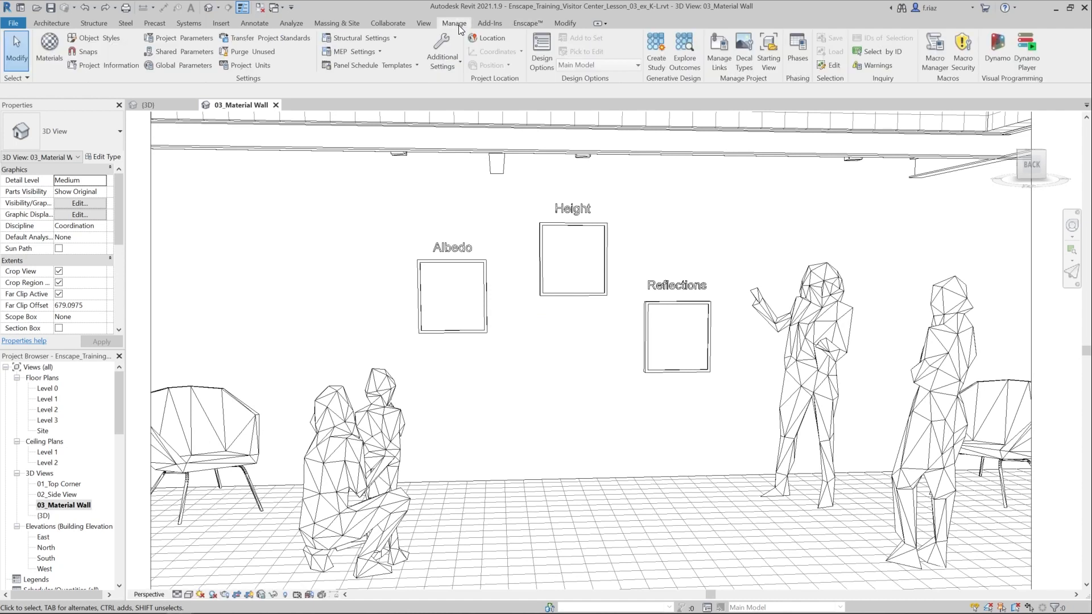
pyautogui.click(50, 49)
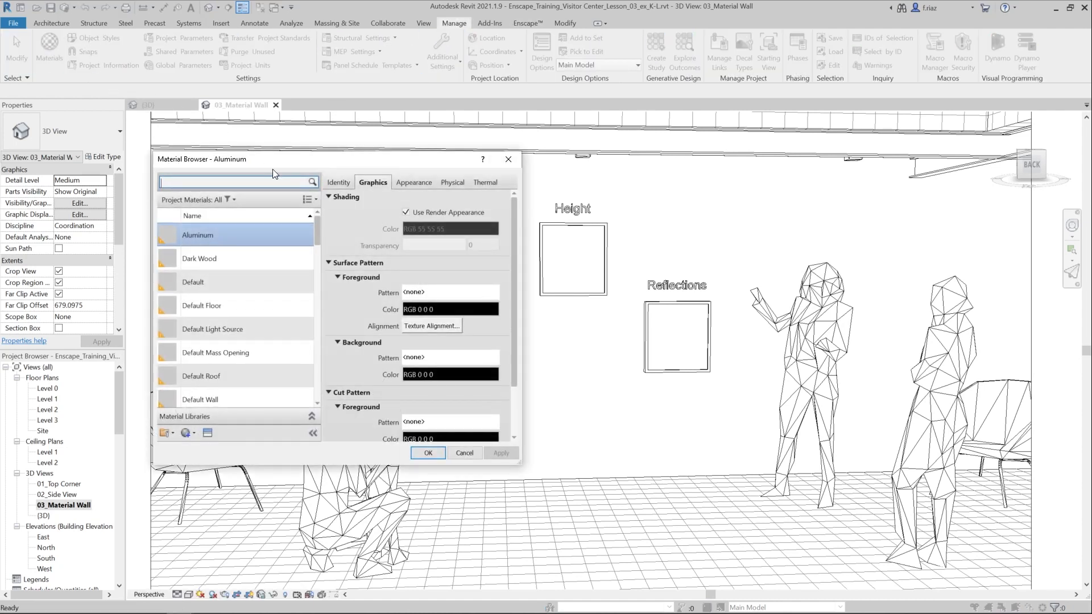
pyautogui.moveTo(286, 159); pyautogui.dragTo(205, 108)
pyautogui.scroll(-4, 177, 240)
pyautogui.scroll(-2, 178, 240)
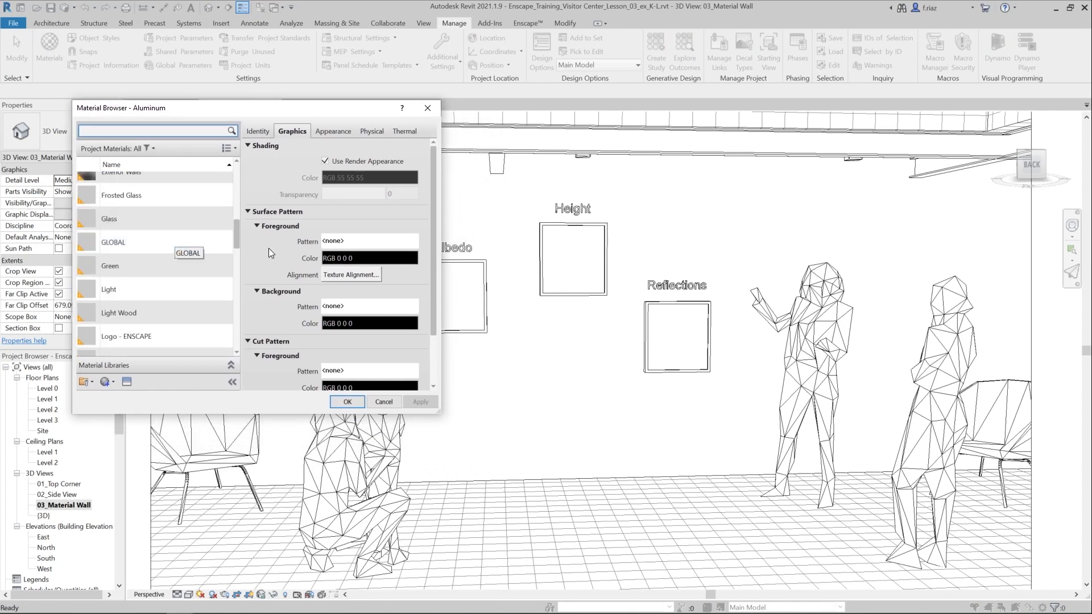
pyautogui.scroll(-1, 210, 262)
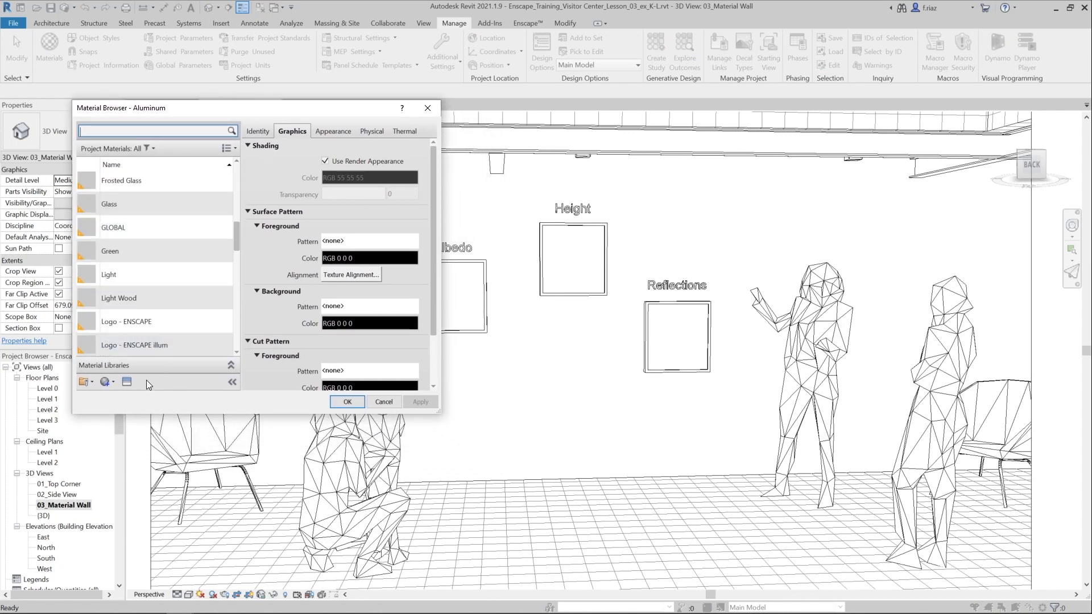
pyautogui.click(108, 388)
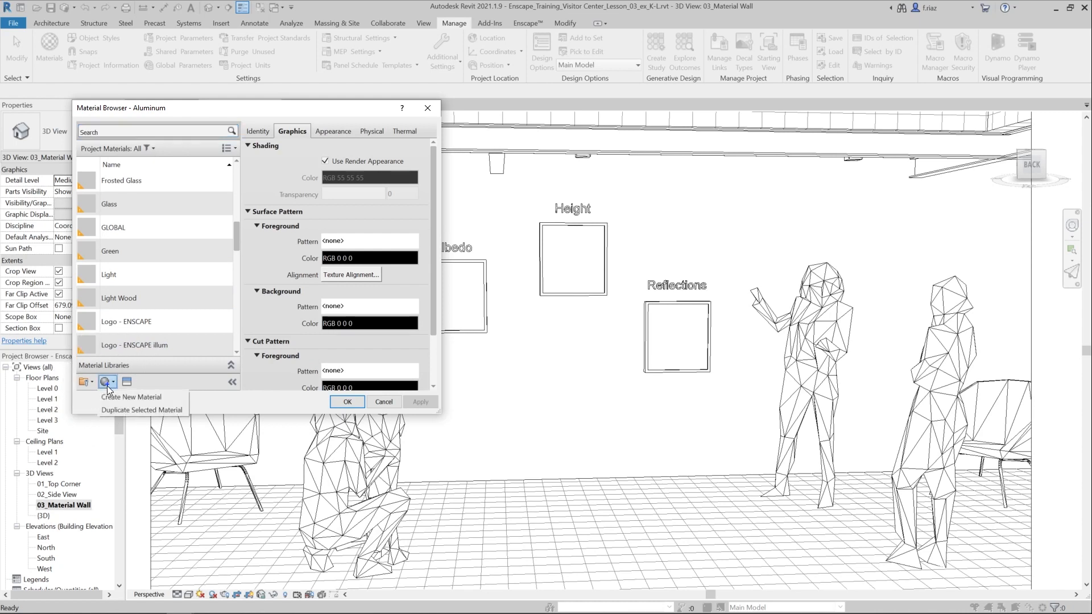
pyautogui.click(162, 397)
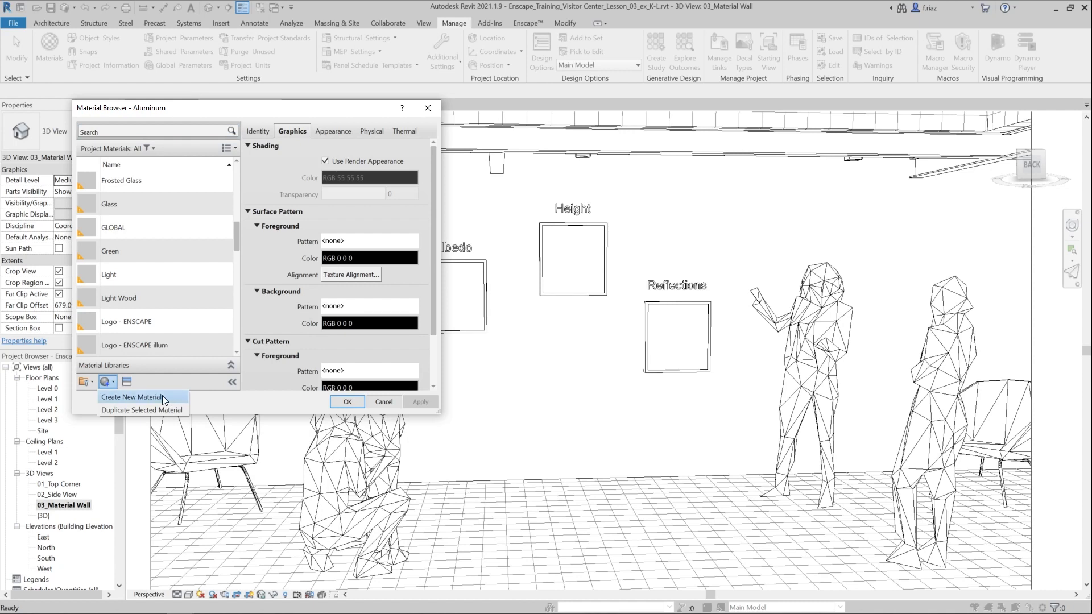
# - Rename the new material as My Material Wall
pyautogui.scroll(-1, 174, 345)
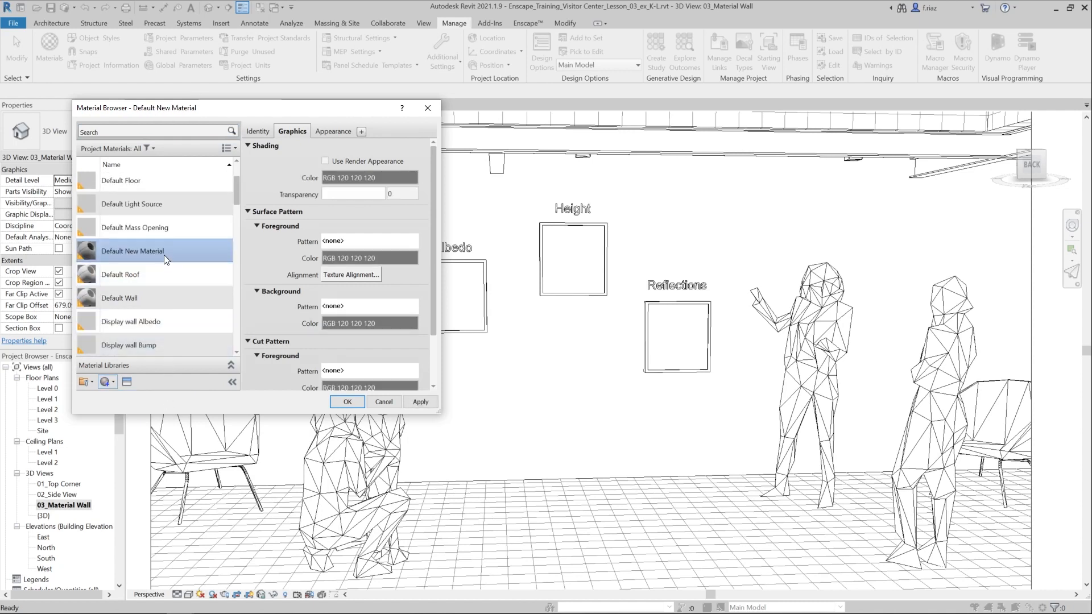
pyautogui.click(146, 255)
pyautogui.rightClick(146, 254)
pyautogui.click(169, 283)
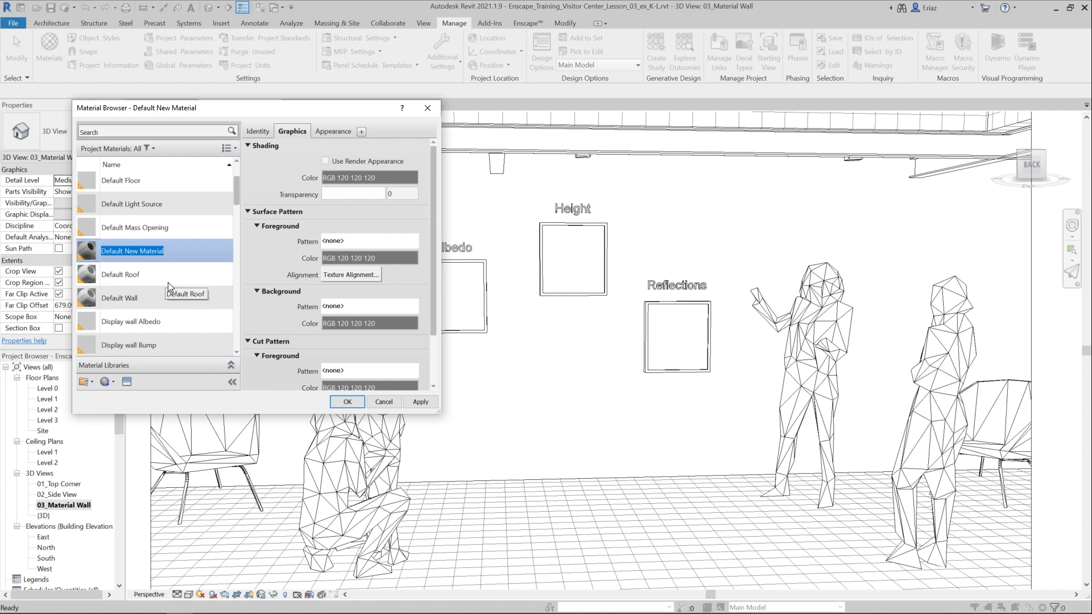
pyautogui.write('My Material Wall')
pyautogui.press('Return')
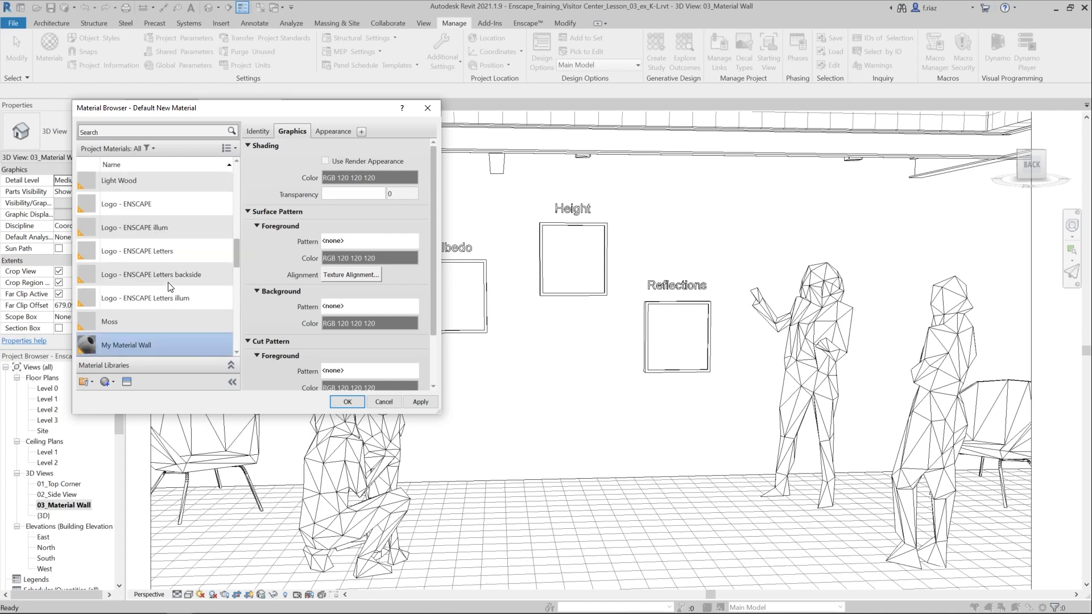
pyautogui.scroll(-1, 179, 345)
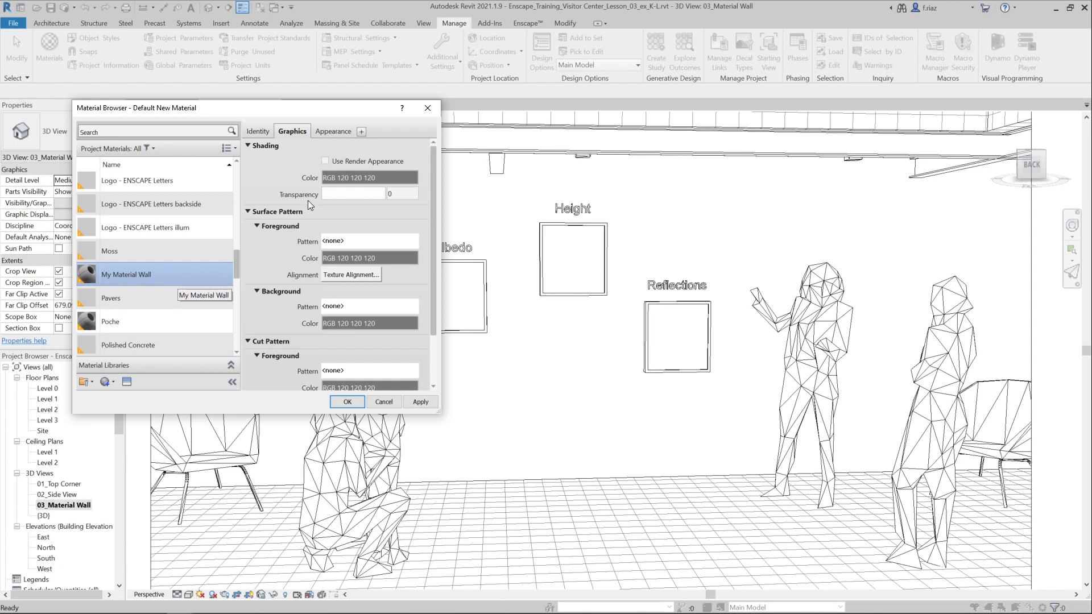
# - Start choosing an appearance image for My Material Wall and browse through VisResources and Textures to the training project's texture folder
pyautogui.click(340, 130)
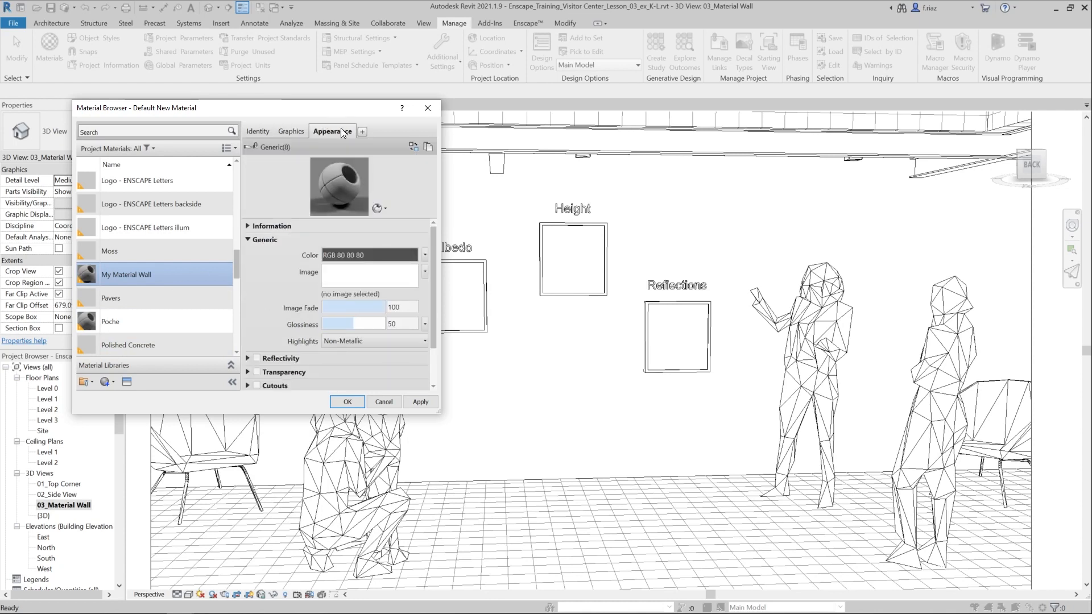
pyautogui.click(371, 279)
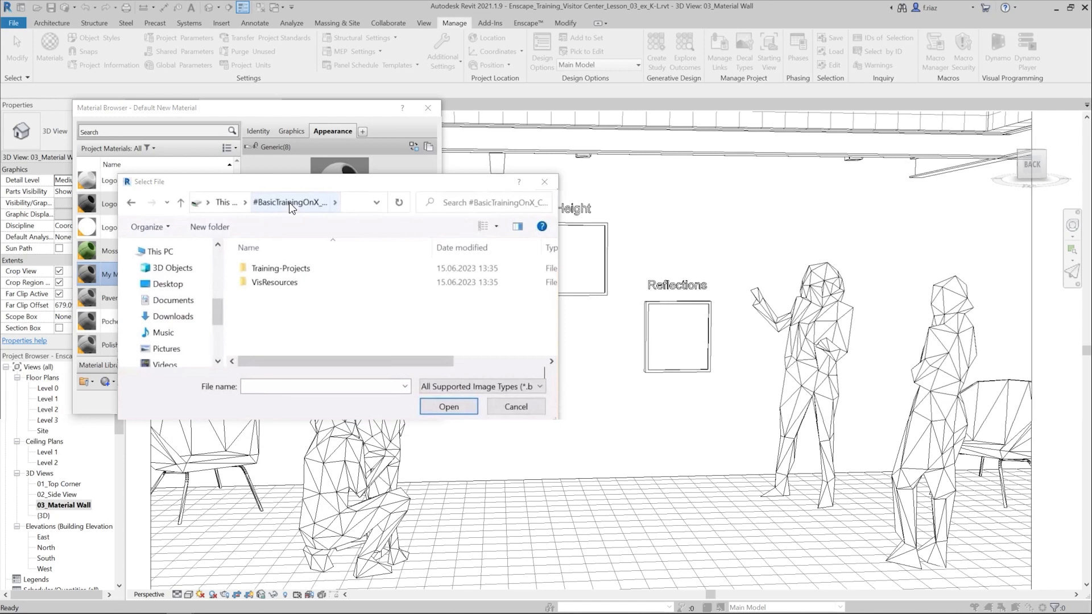
pyautogui.click(273, 284)
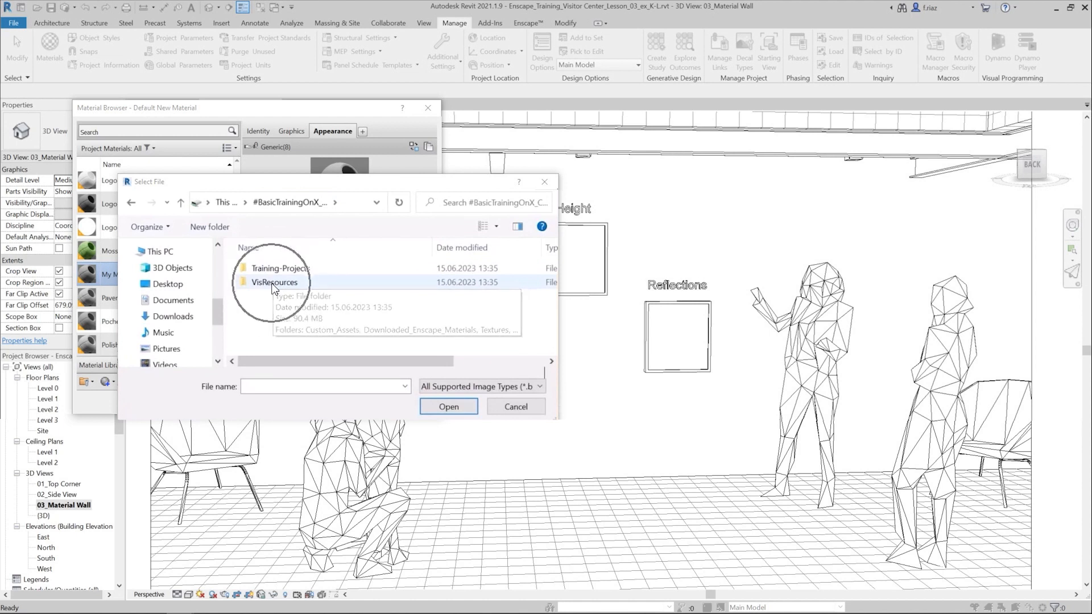
pyautogui.doubleClick(272, 284)
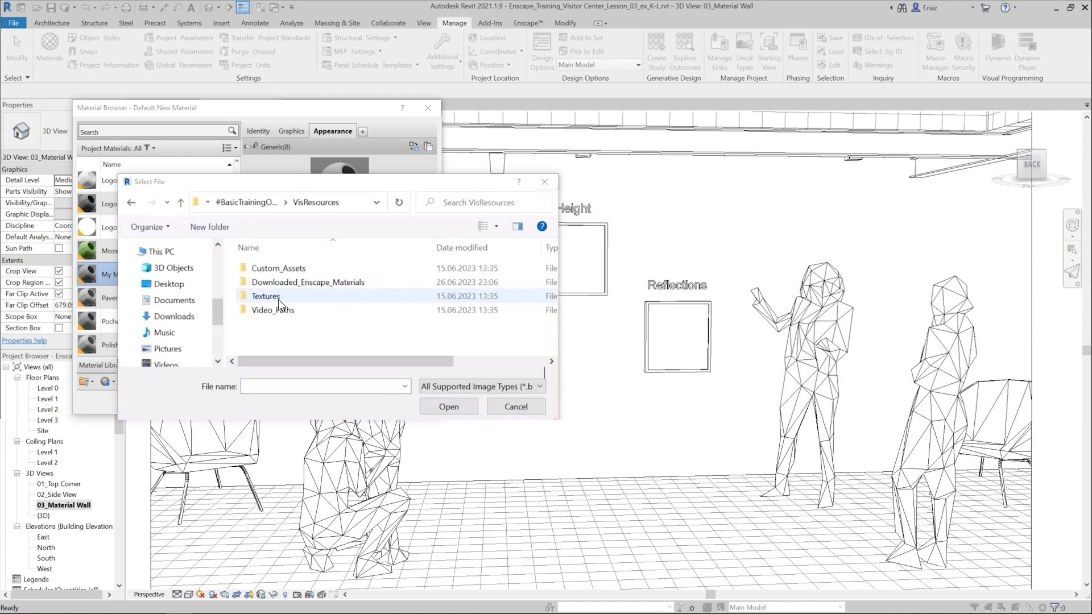
pyautogui.click(278, 299)
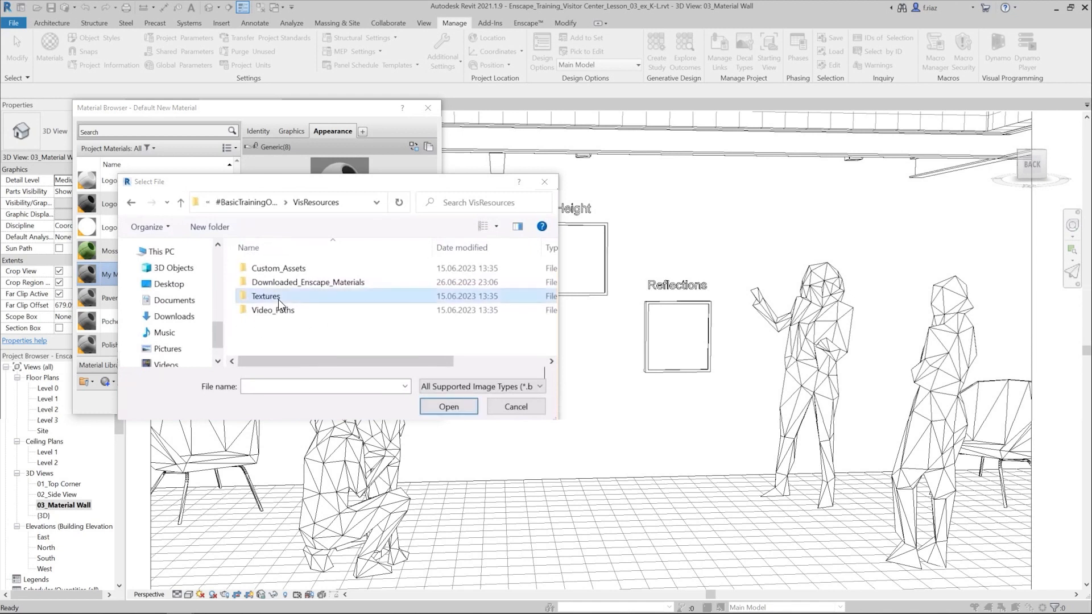
pyautogui.doubleClick(278, 299)
pyautogui.doubleClick(292, 270)
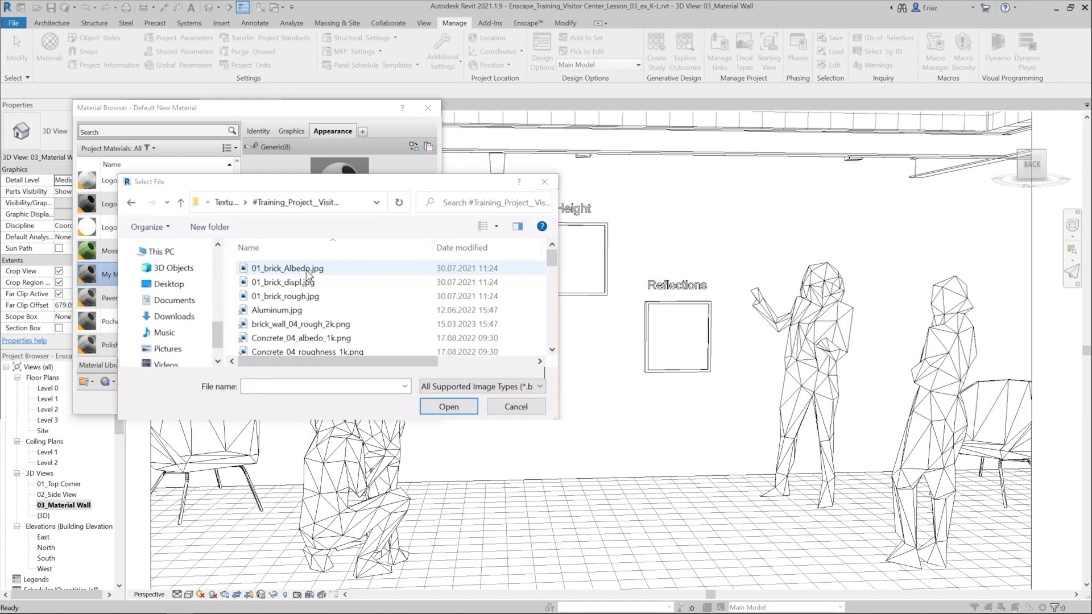
# - Load 01_brick_Albedo.jpg as the material's generic image, apply it and close the Material Browser
pyautogui.press('ctrl')
pyautogui.press('ctrl')
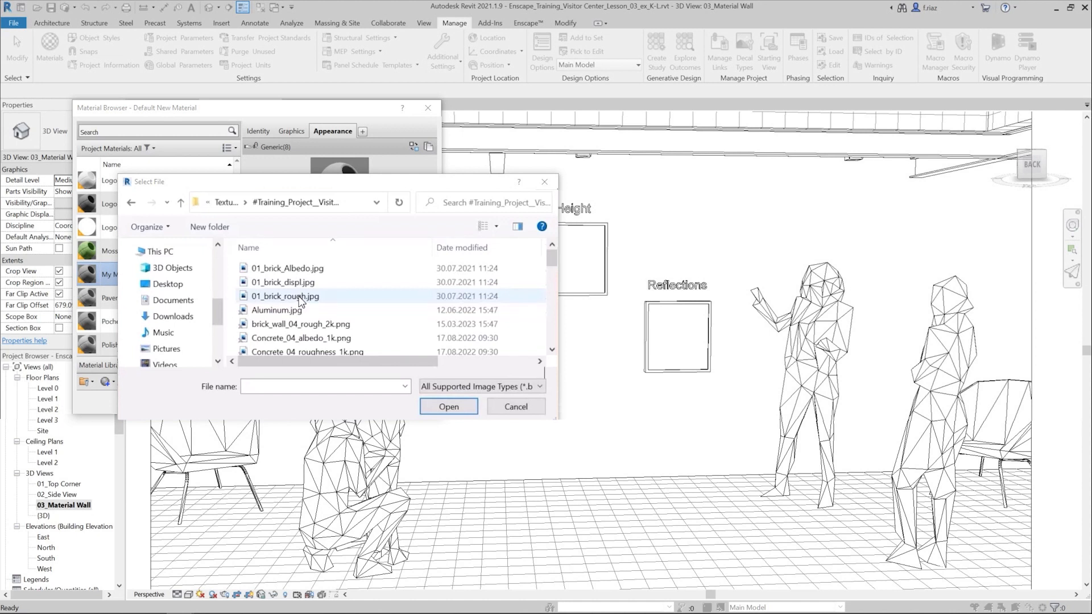
pyautogui.click(293, 269)
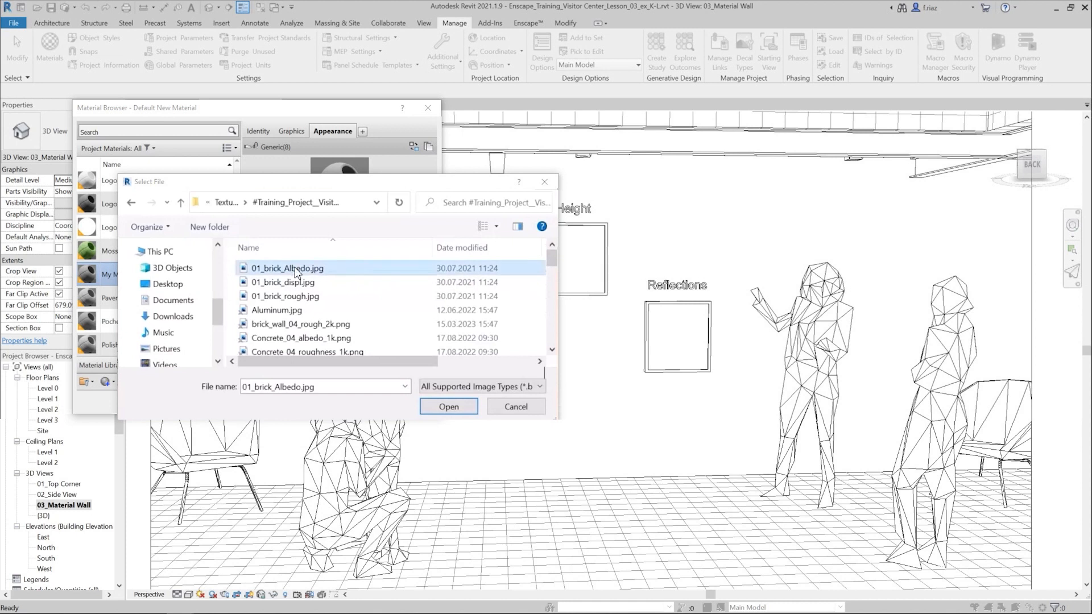
pyautogui.doubleClick(294, 269)
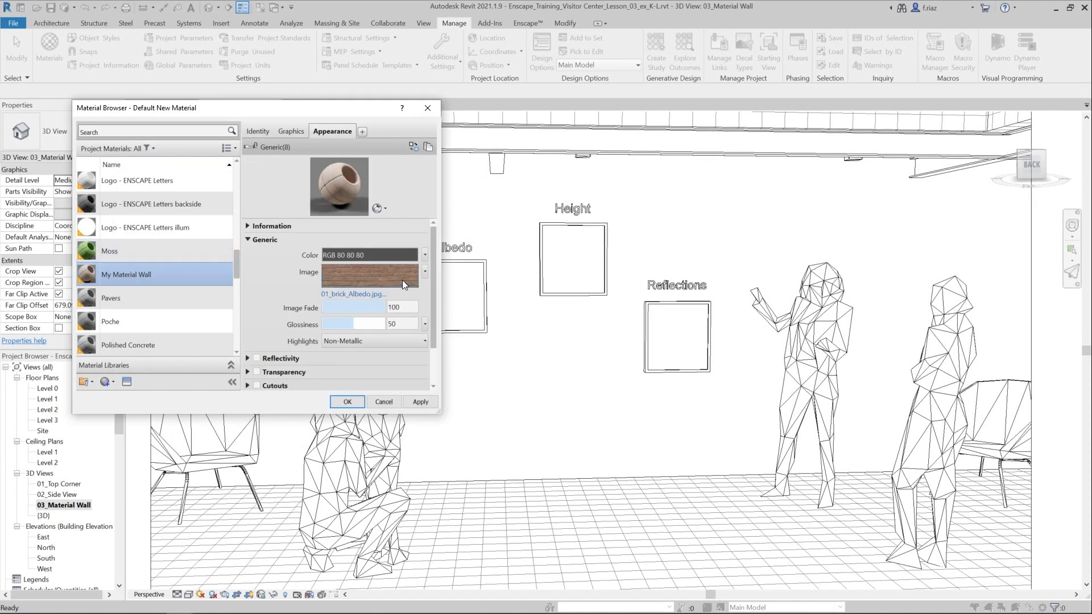
pyautogui.moveTo(401, 280)
pyautogui.click(420, 402)
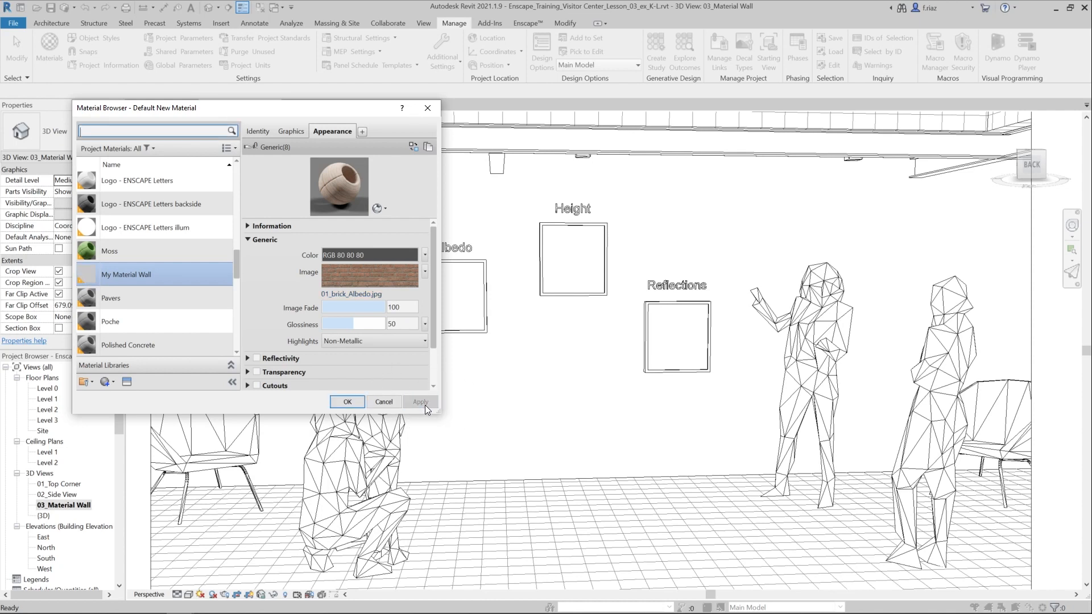
pyautogui.click(346, 402)
# - Switch the 3D view to a textured visual style and paint the wall face behind the three display samples with My Material Wall
pyautogui.click(189, 594)
pyautogui.click(227, 582)
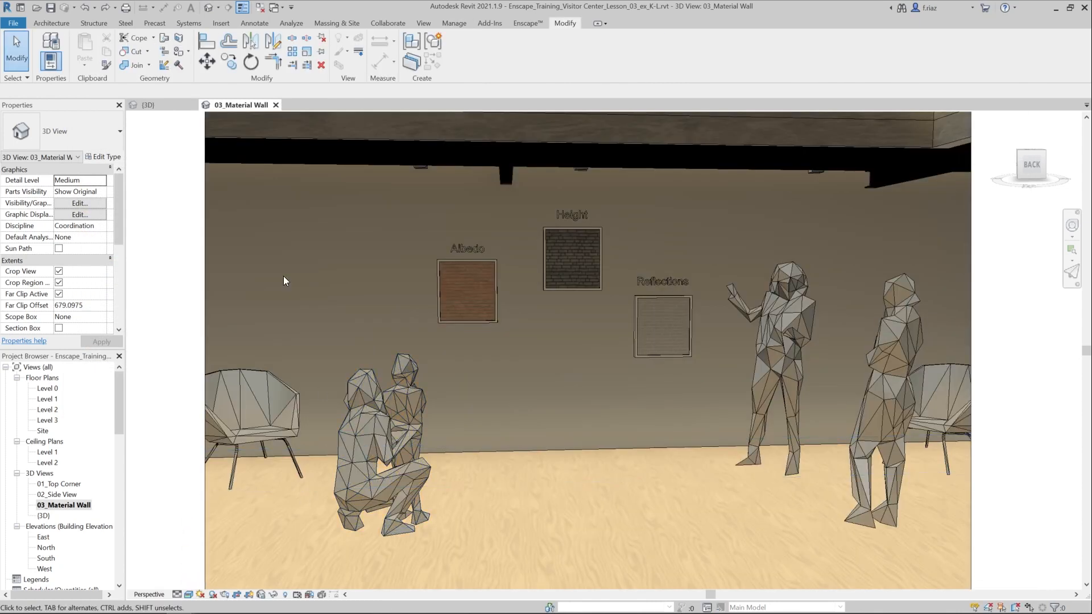
pyautogui.click(179, 50)
pyautogui.scroll(-5, 149, 340)
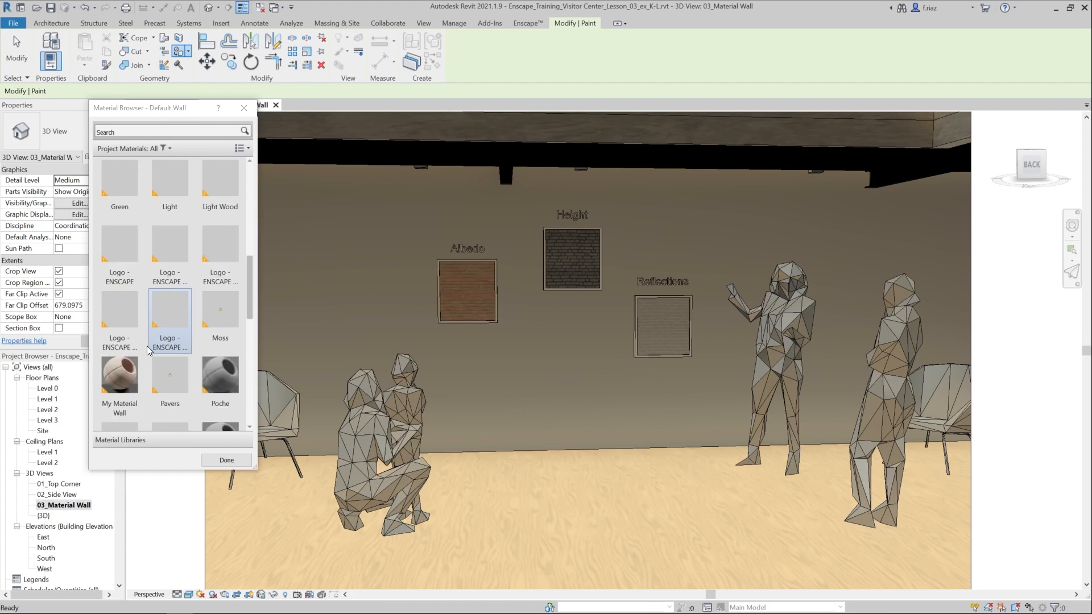
pyautogui.click(121, 381)
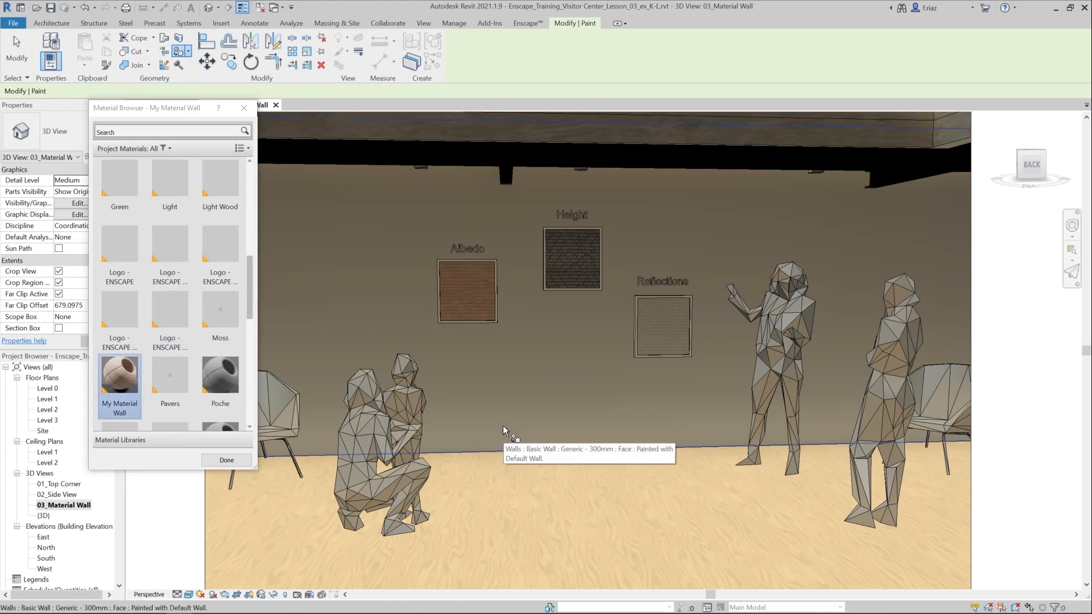
pyautogui.click(503, 426)
pyautogui.click(243, 108)
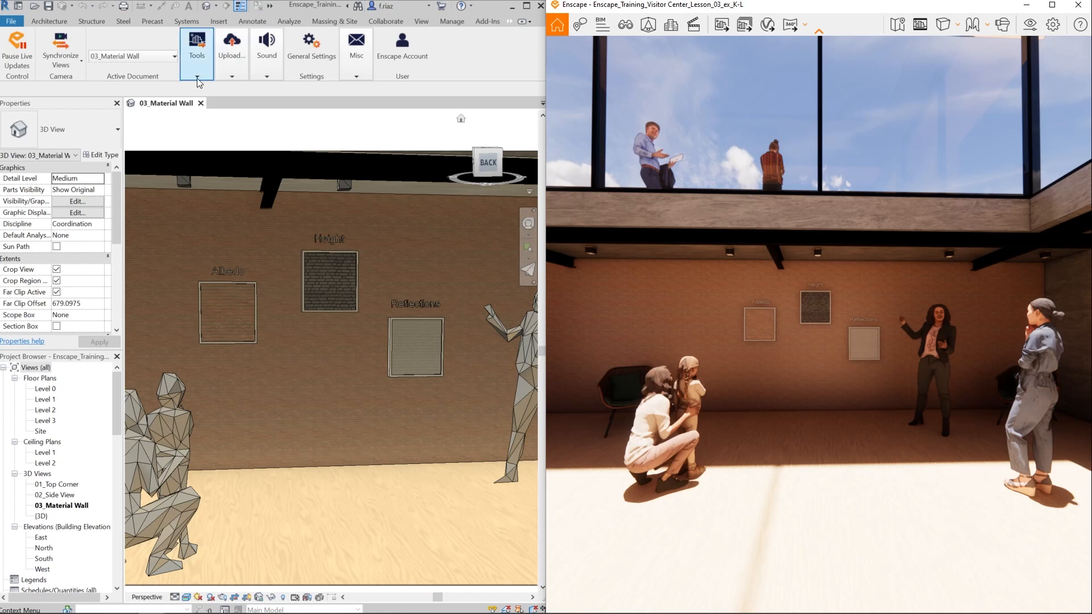
# - Open the Enscape Material Editor and bring up the settings of My Material Wall
pyautogui.click(197, 78)
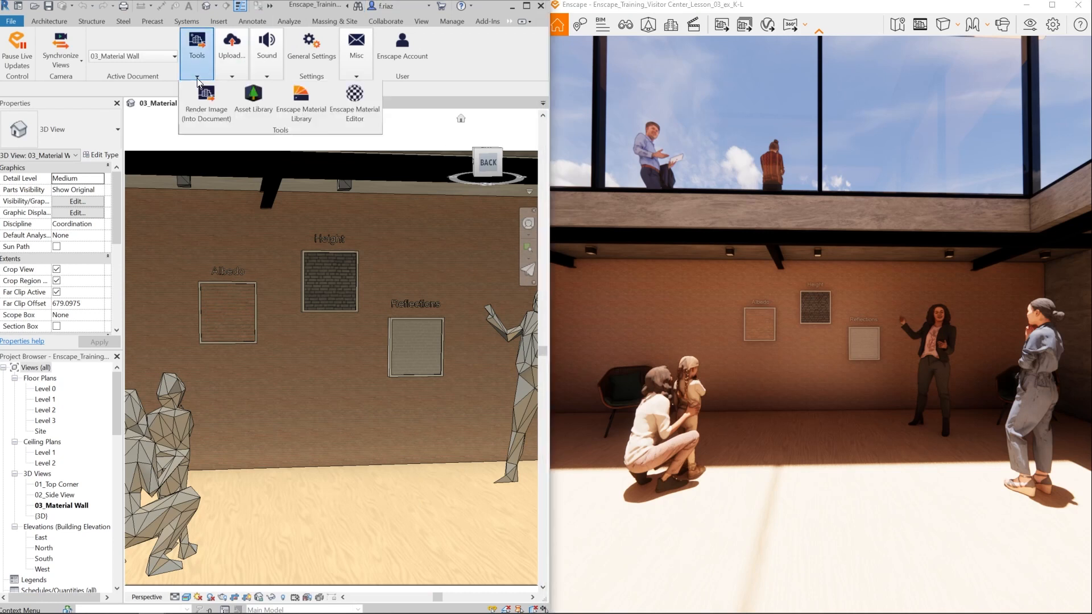
pyautogui.click(366, 107)
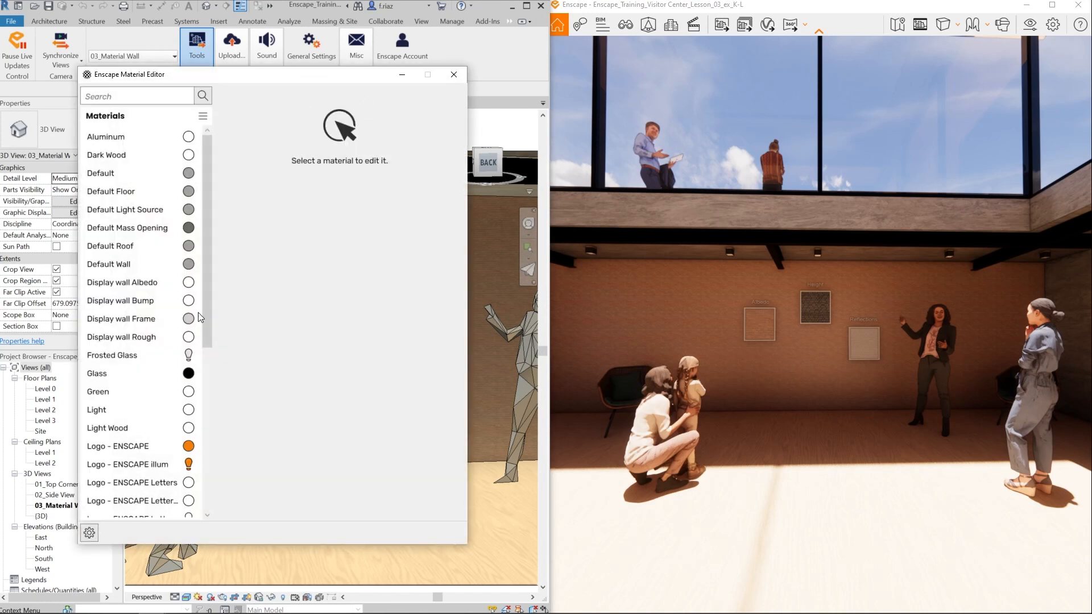
pyautogui.scroll(-5, 149, 357)
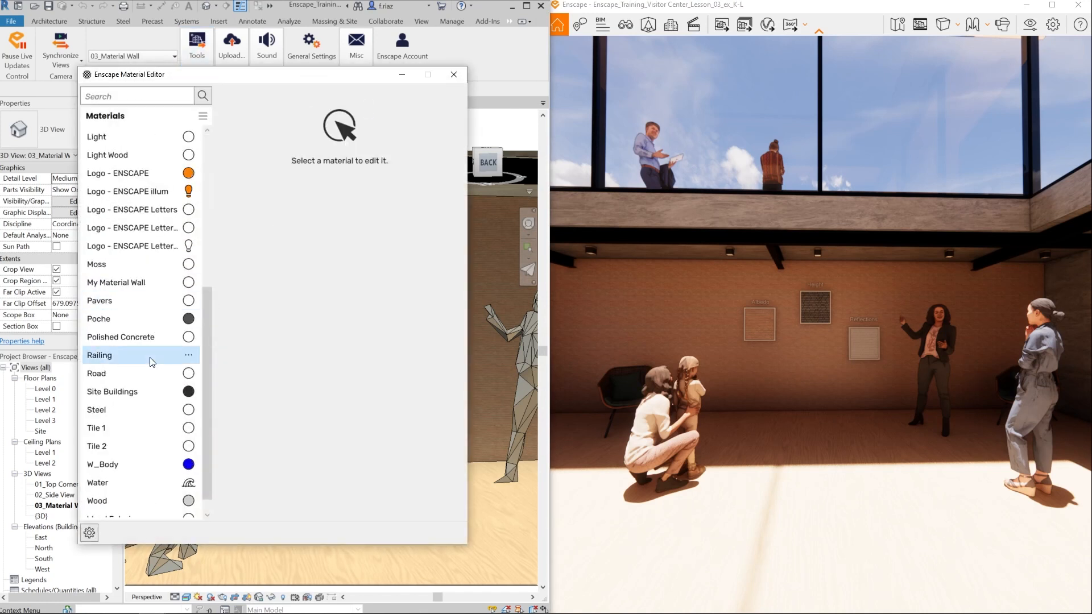
pyautogui.click(123, 284)
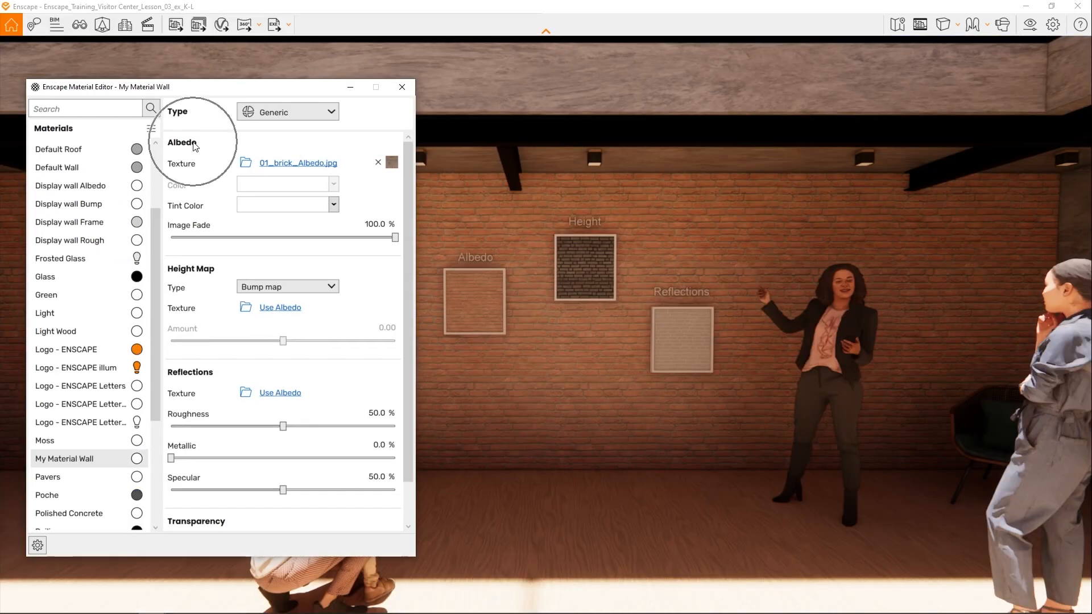
pyautogui.press('ctrl')
pyautogui.press('alt')
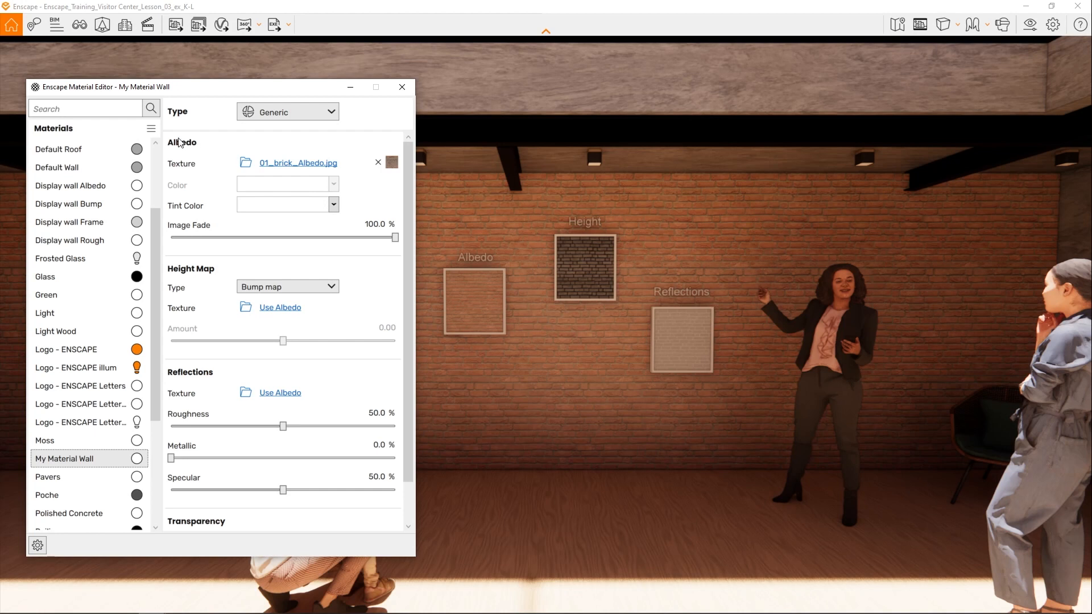
# - Examine the albedo texture preview and inspect the brick wall around the three display samples from near and far
pyautogui.moveTo(392, 166)
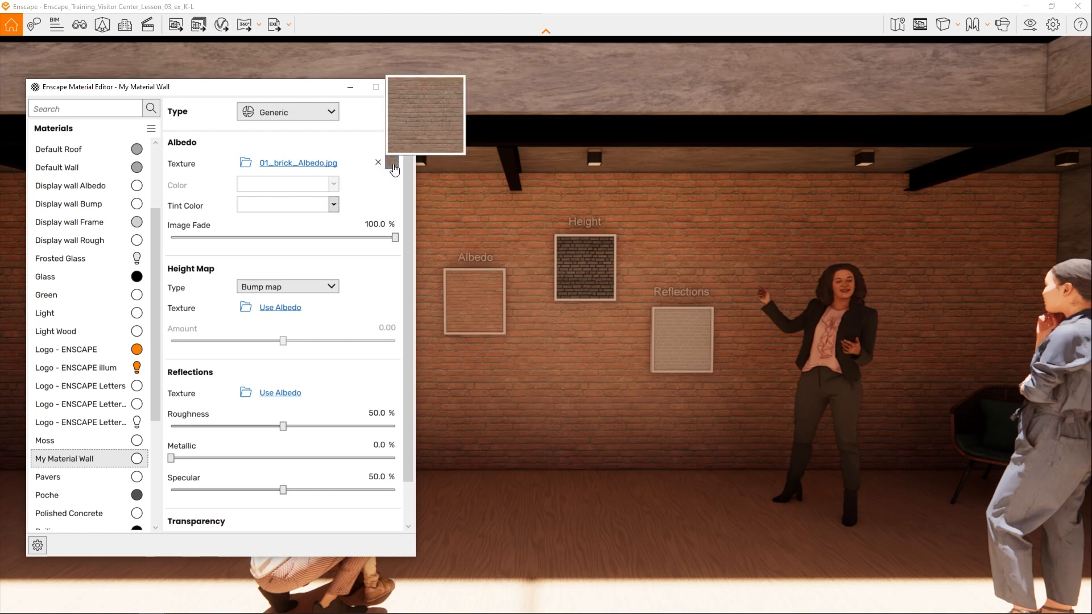
pyautogui.moveTo(548, 305); pyautogui.dragTo(551, 350)
pyautogui.press('w')
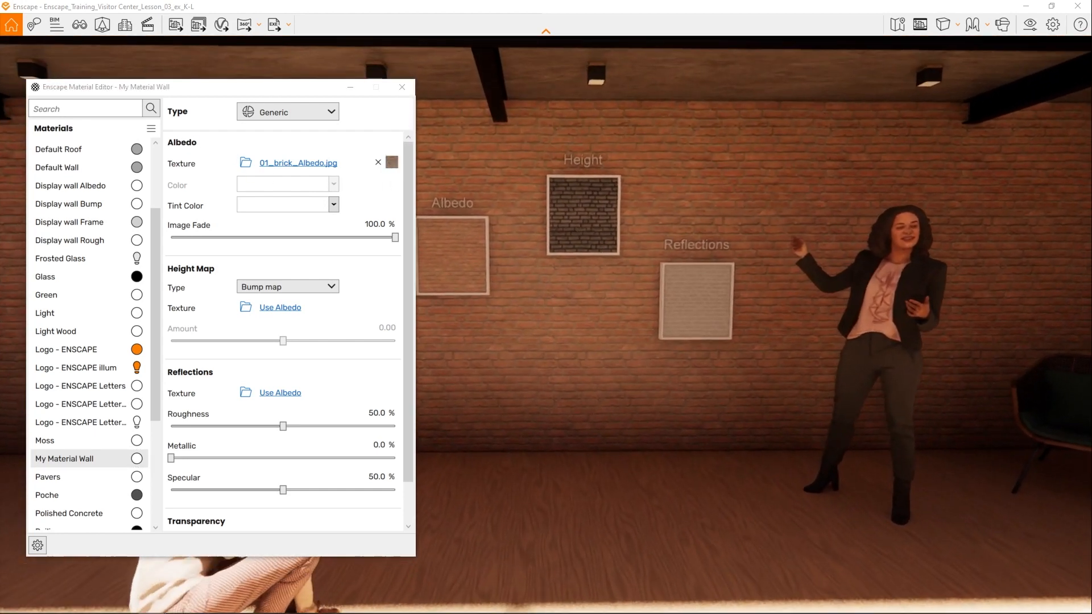
pyautogui.press('w')
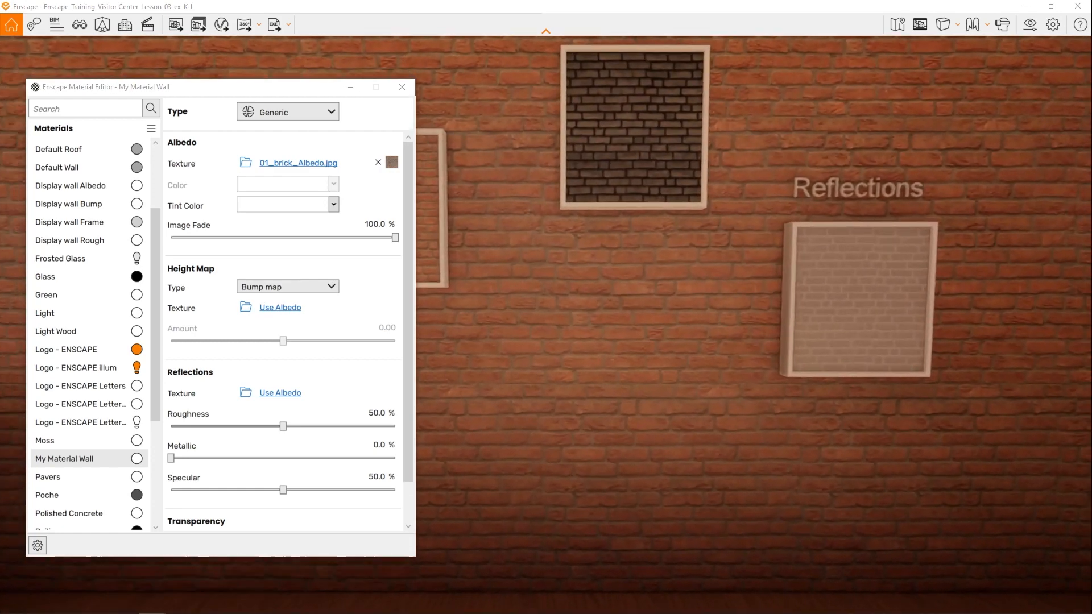
pyautogui.press('w')
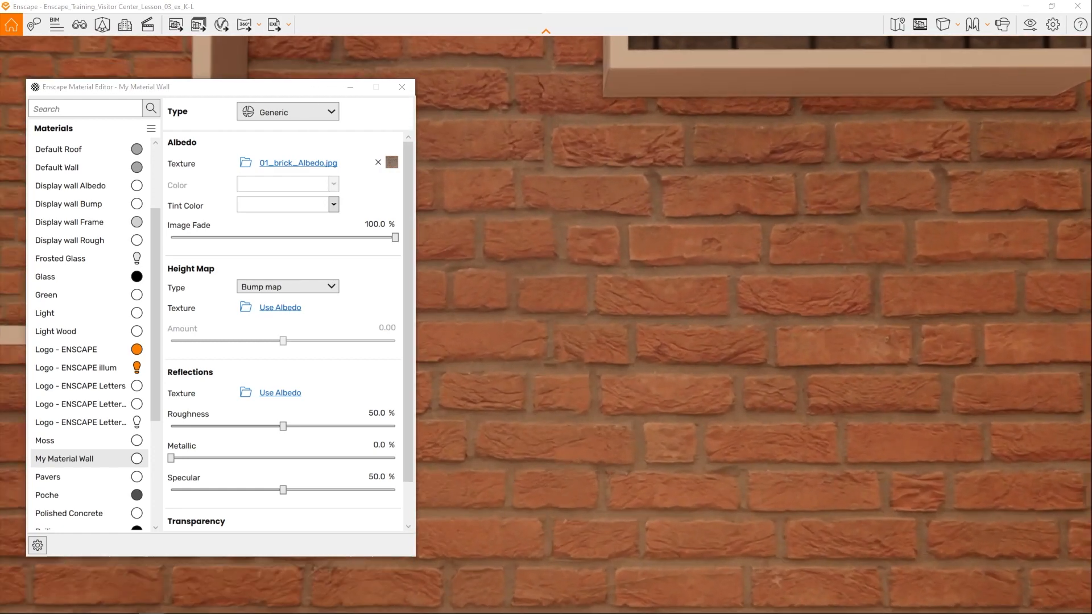
pyautogui.moveTo(552, 349); pyautogui.dragTo(642, 335)
pyautogui.press('s')
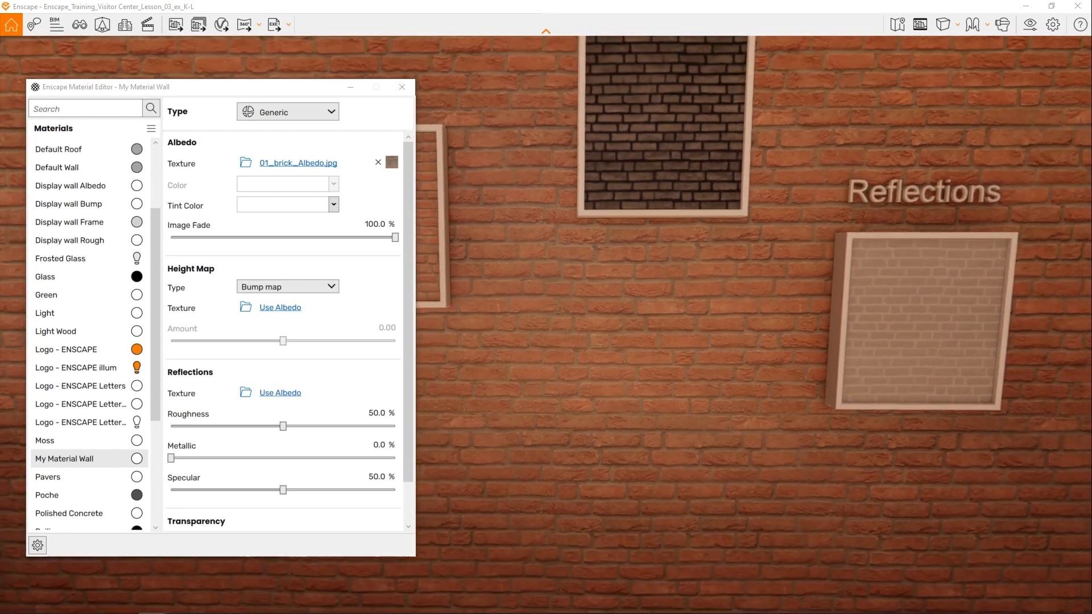
pyautogui.press('s')
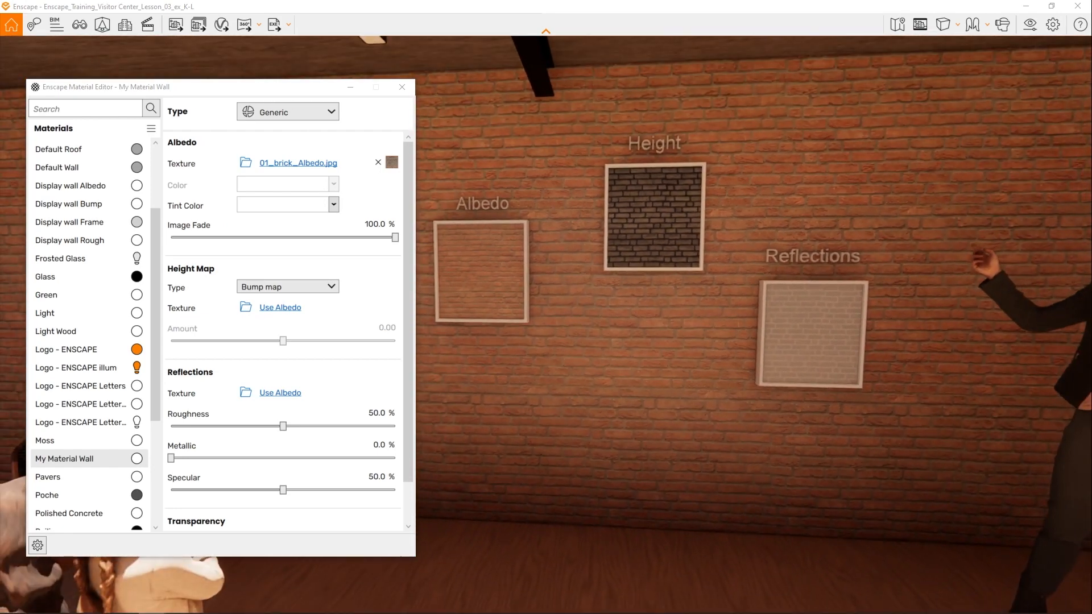
pyautogui.press('s')
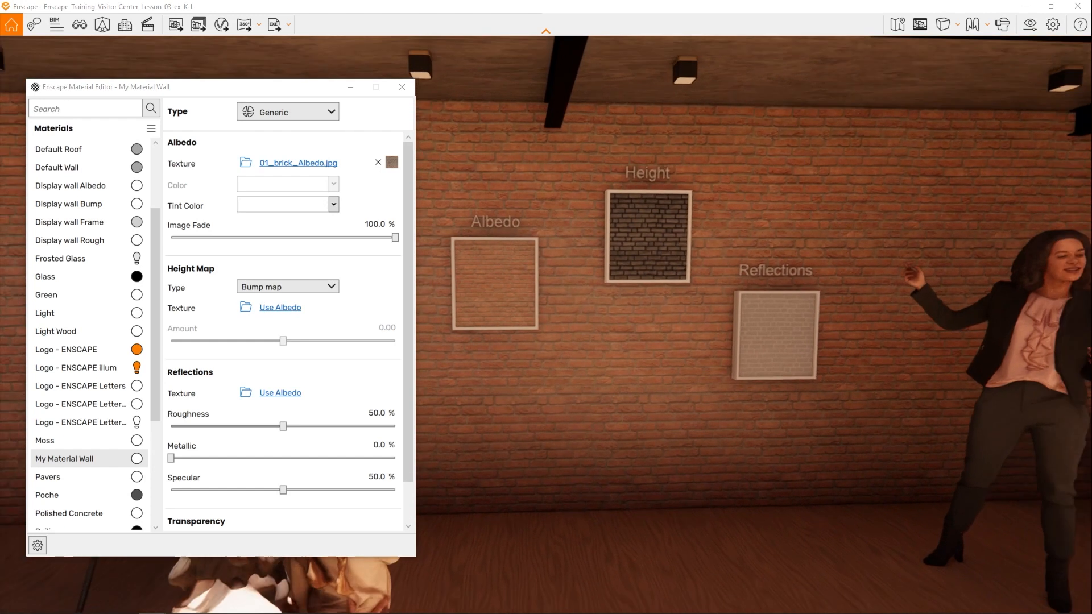
# - Shift the scene's time of day to about 11:36 and frame the brick wall with the three display samples
pyautogui.press('w')
pyautogui.press('d')
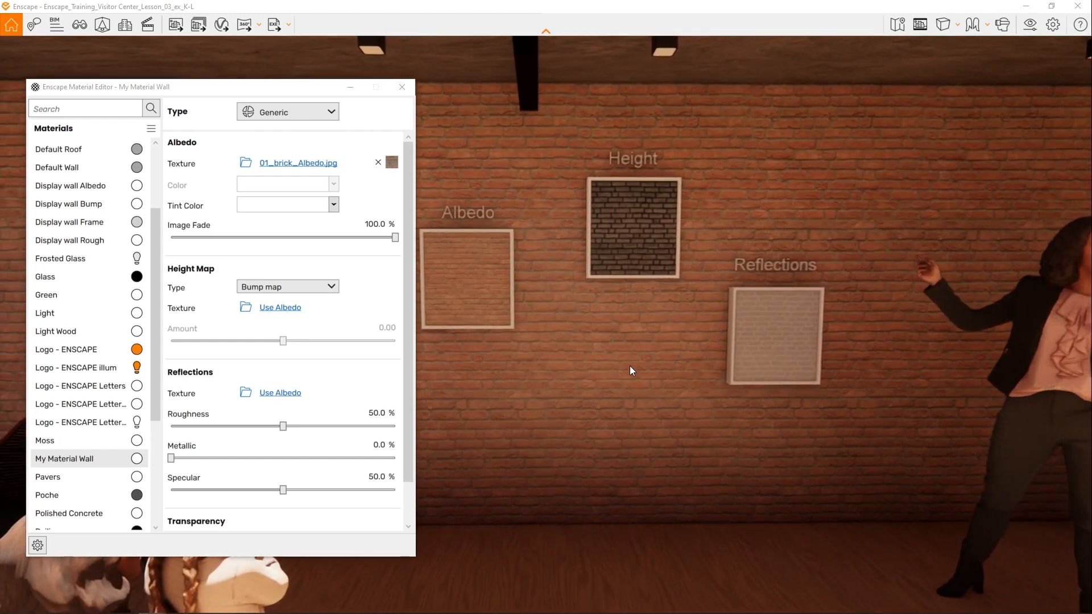
pyautogui.keyDown('shift'); pyautogui.moveTo(622, 362); pyautogui.dragTo(671, 363, button='right'); pyautogui.keyUp('shift')
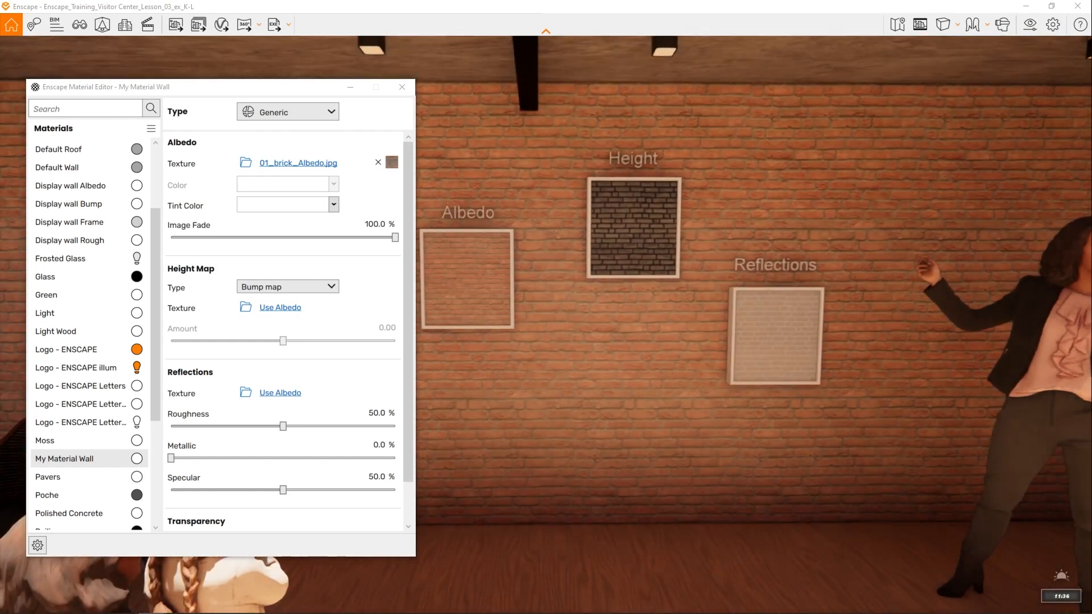
pyautogui.moveTo(624, 363); pyautogui.dragTo(642, 386)
pyautogui.moveTo(642, 380); pyautogui.dragTo(690, 375, button='right')
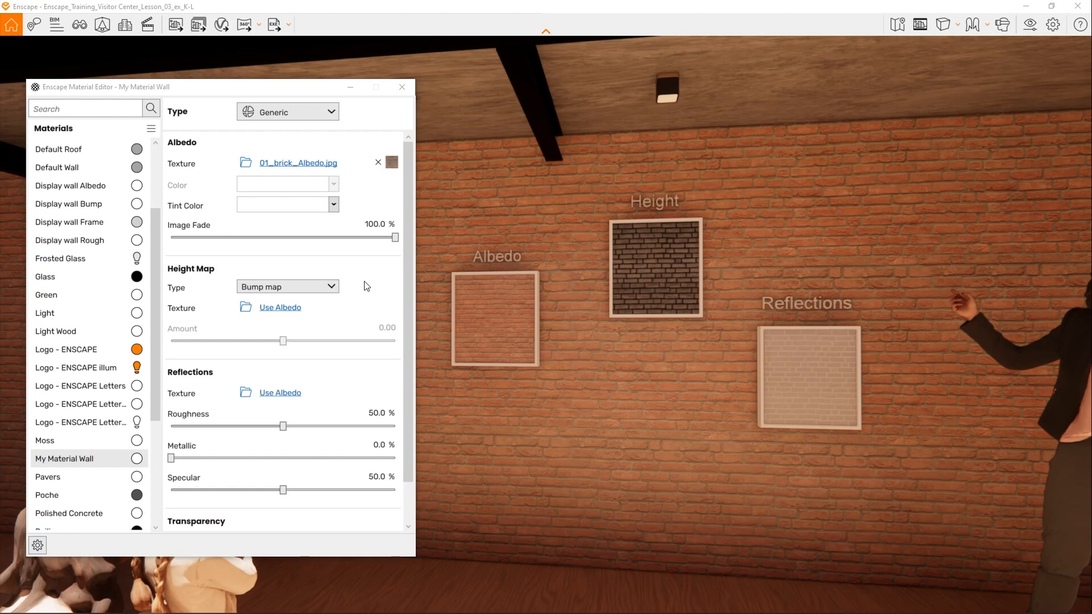
# - Try an orange tint color on My Material Wall's albedo, view it from farther back, and return the tint to white
pyautogui.click(335, 205)
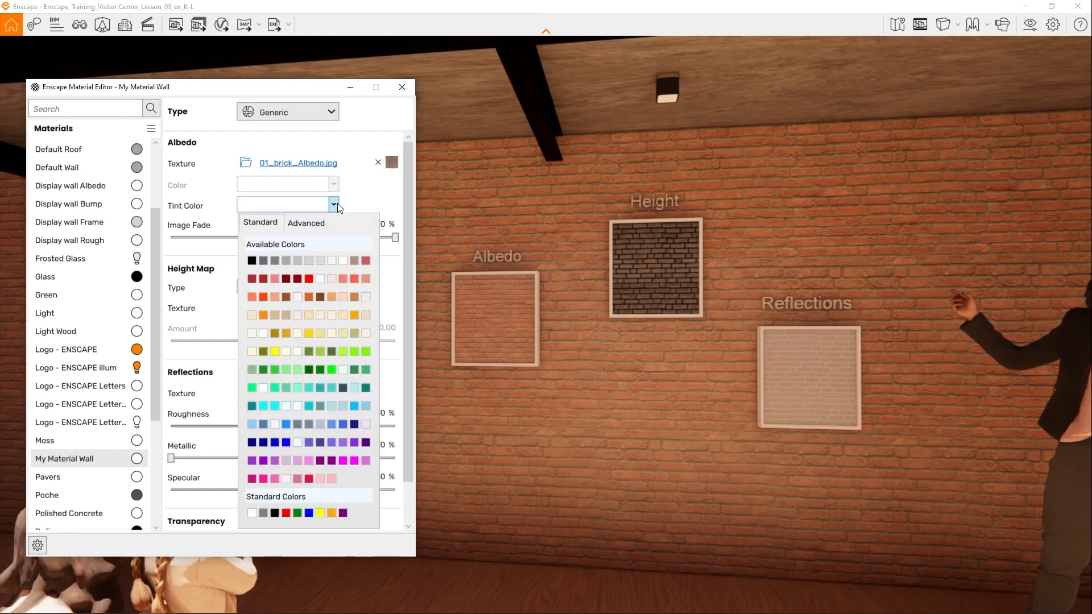
pyautogui.click(308, 296)
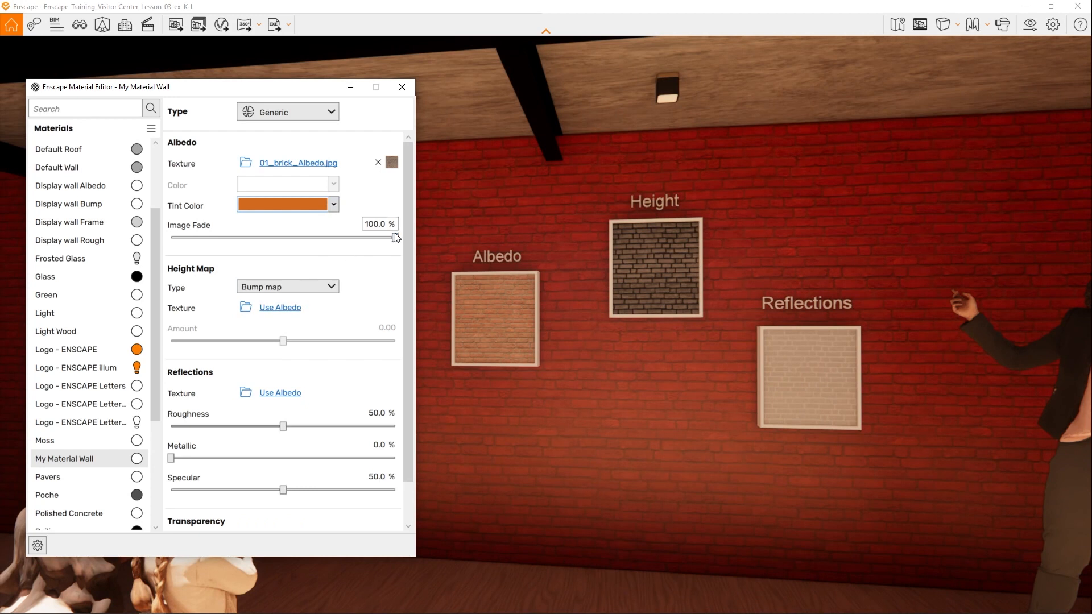
pyautogui.moveTo(395, 237)
pyautogui.mouseDown()
pyautogui.moveTo(266, 243)
pyautogui.moveTo(256, 257)
pyautogui.moveTo(401, 249)
pyautogui.mouseUp()
pyautogui.click(665, 368)
pyautogui.press('s')
pyautogui.moveTo(665, 368); pyautogui.dragTo(664, 368)
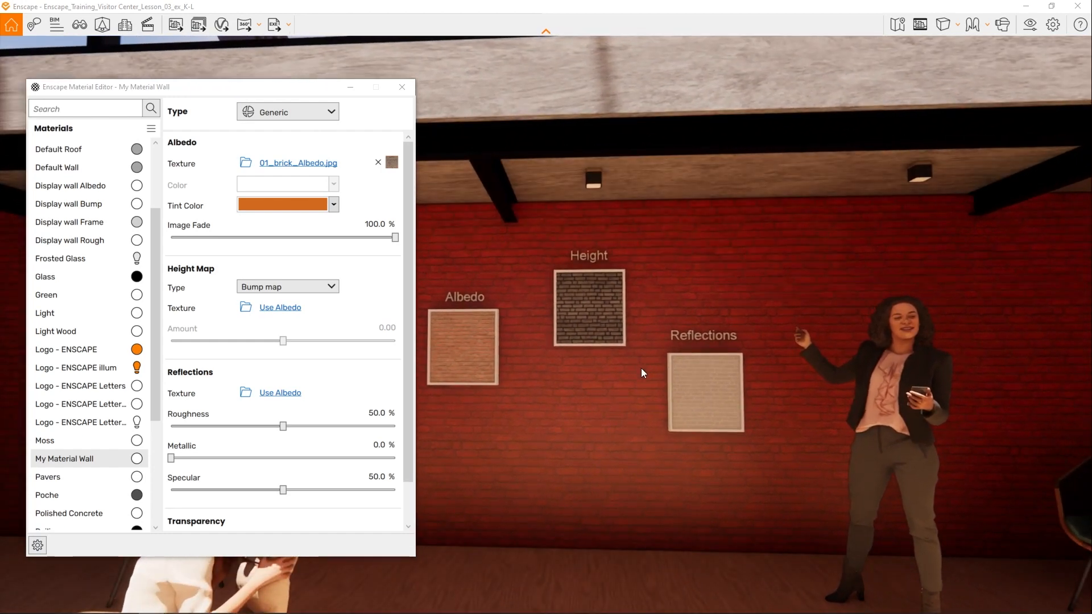
pyautogui.click(333, 205)
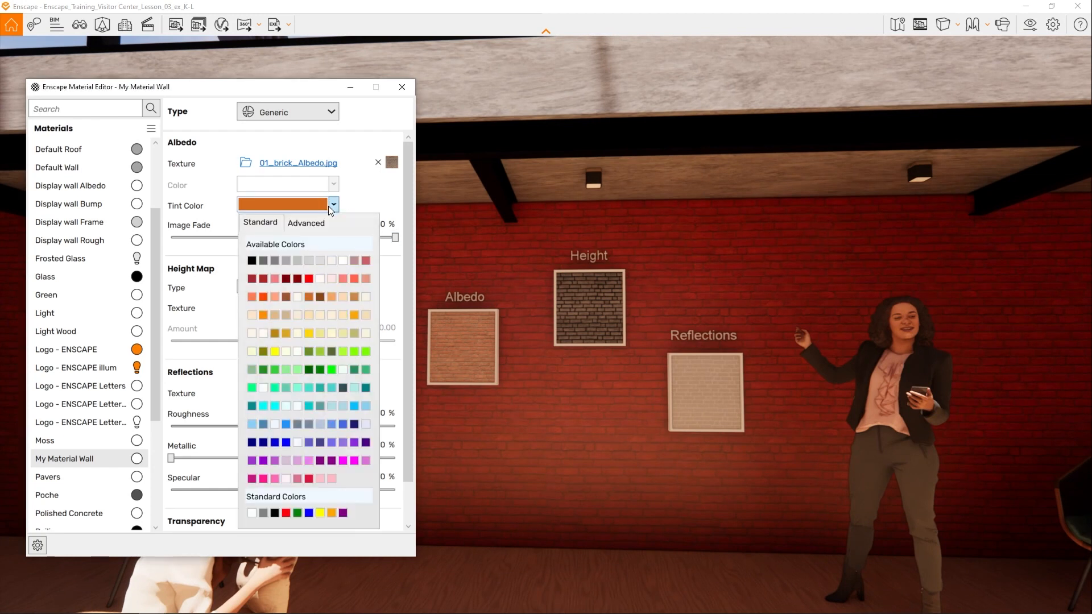
pyautogui.click(336, 256)
# - View the brickwork beside the Albedo sample at close range and set My Material Wall's height map type to Displacement map
pyautogui.moveTo(546, 284); pyautogui.dragTo(373, 319)
pyautogui.press('w')
pyautogui.press('w')
pyautogui.moveTo(567, 439); pyautogui.dragTo(614, 434)
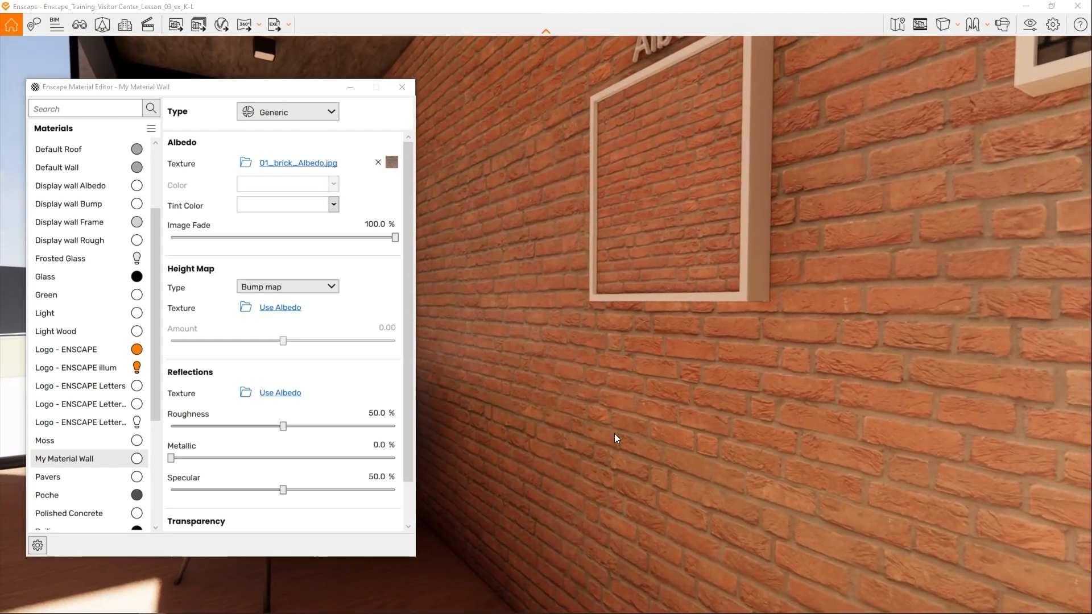
pyautogui.click(322, 287)
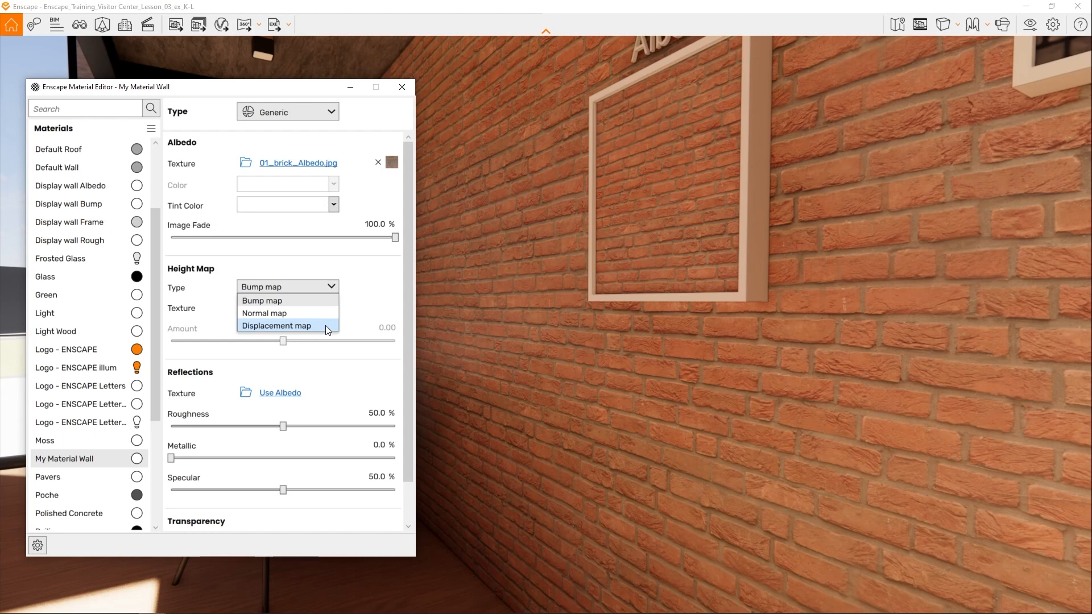
pyautogui.click(325, 325)
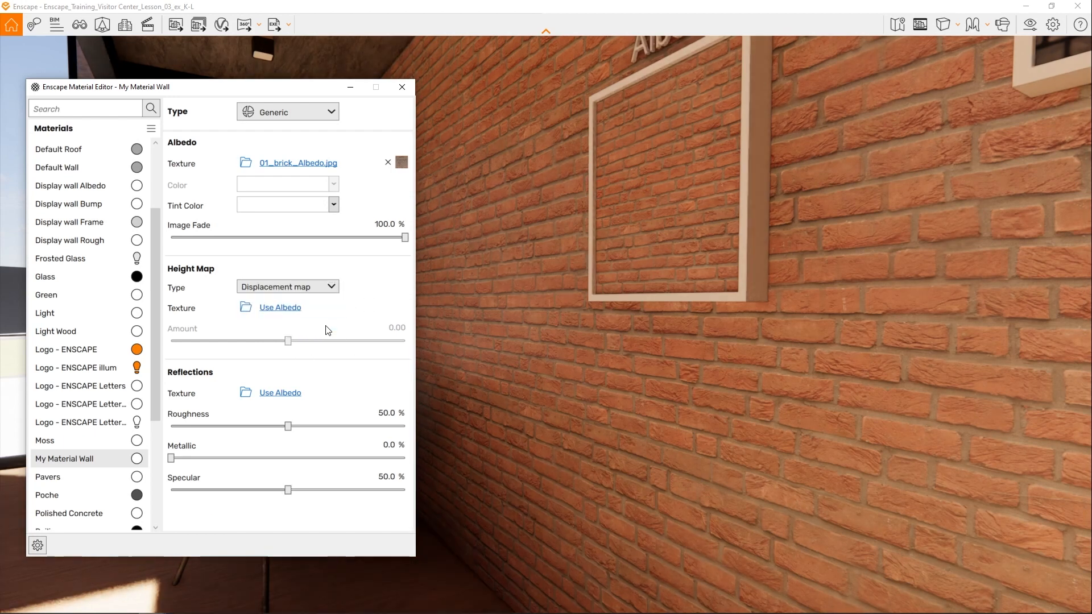
# - Load 01_brick_displ.jpg as the height map texture and set its amount to 1.30
pyautogui.click(245, 307)
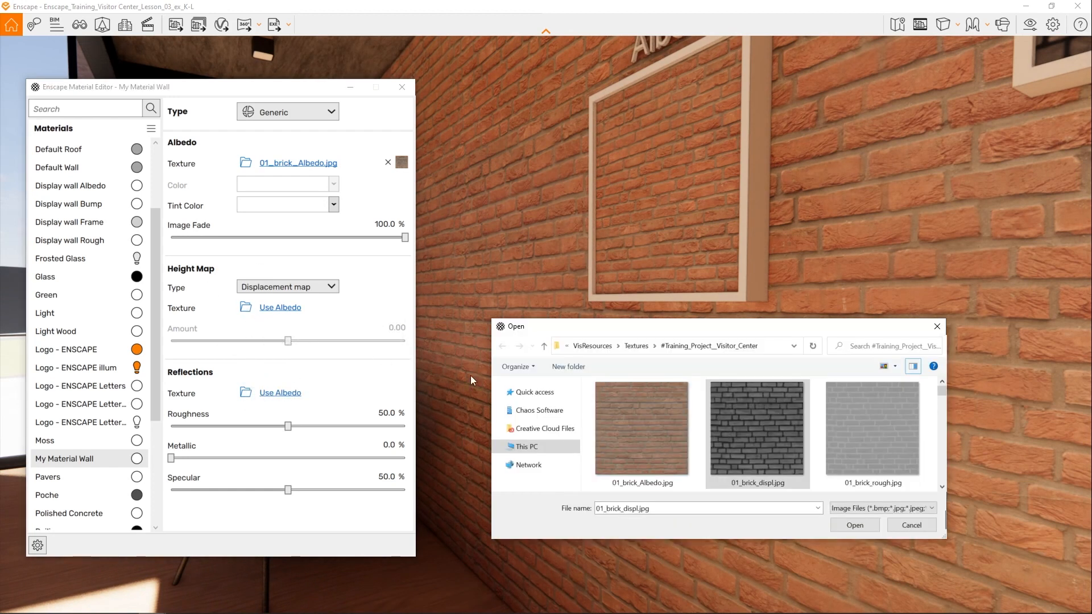
pyautogui.click(753, 452)
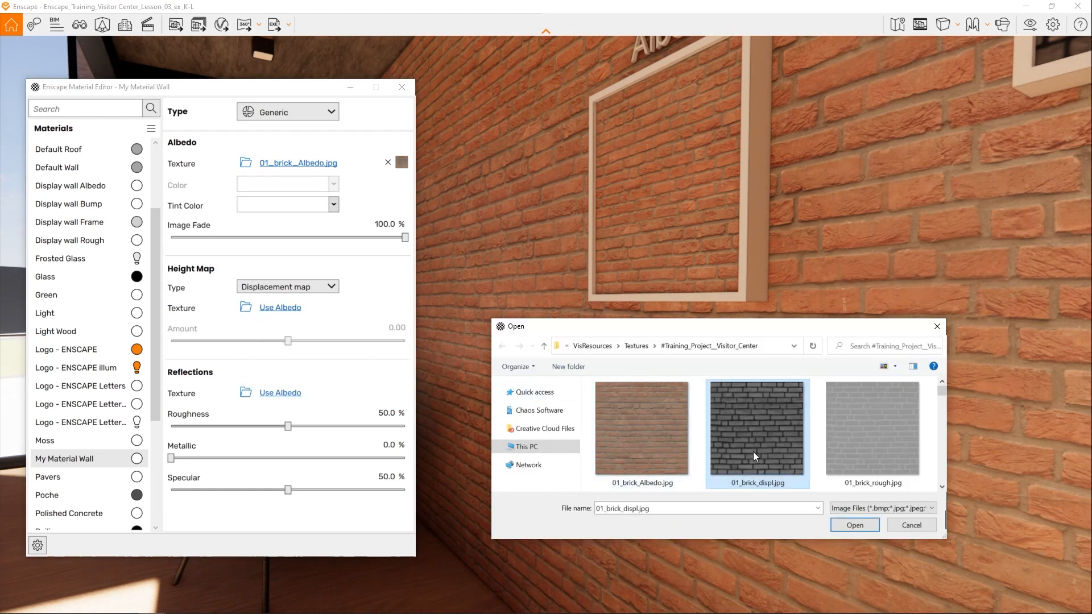
pyautogui.doubleClick(772, 424)
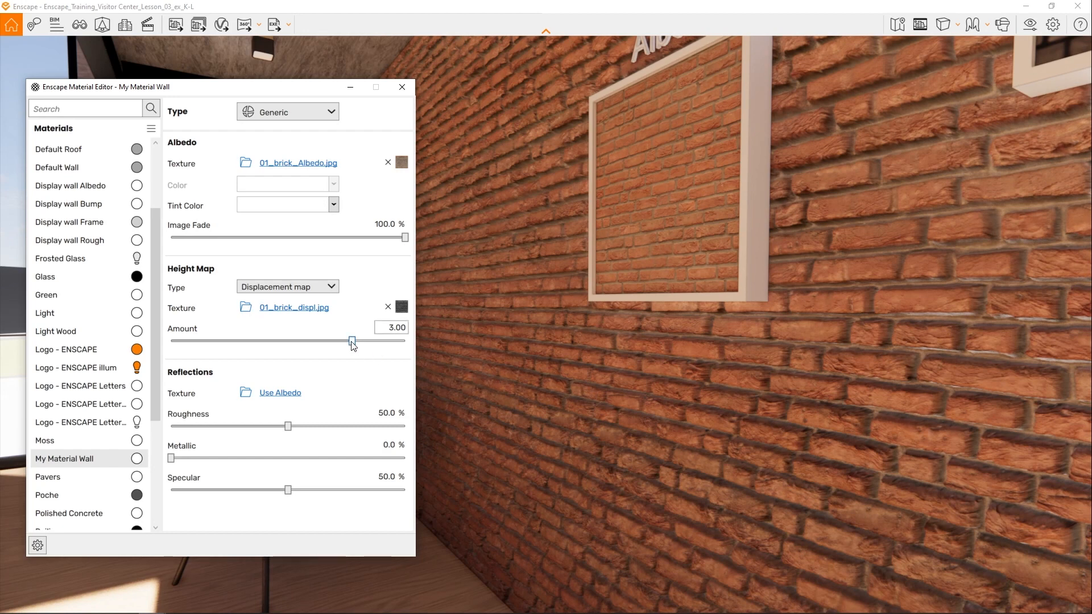
pyautogui.moveTo(353, 345)
pyautogui.mouseDown()
pyautogui.moveTo(316, 345)
pyautogui.moveTo(332, 344)
pyautogui.mouseUp()
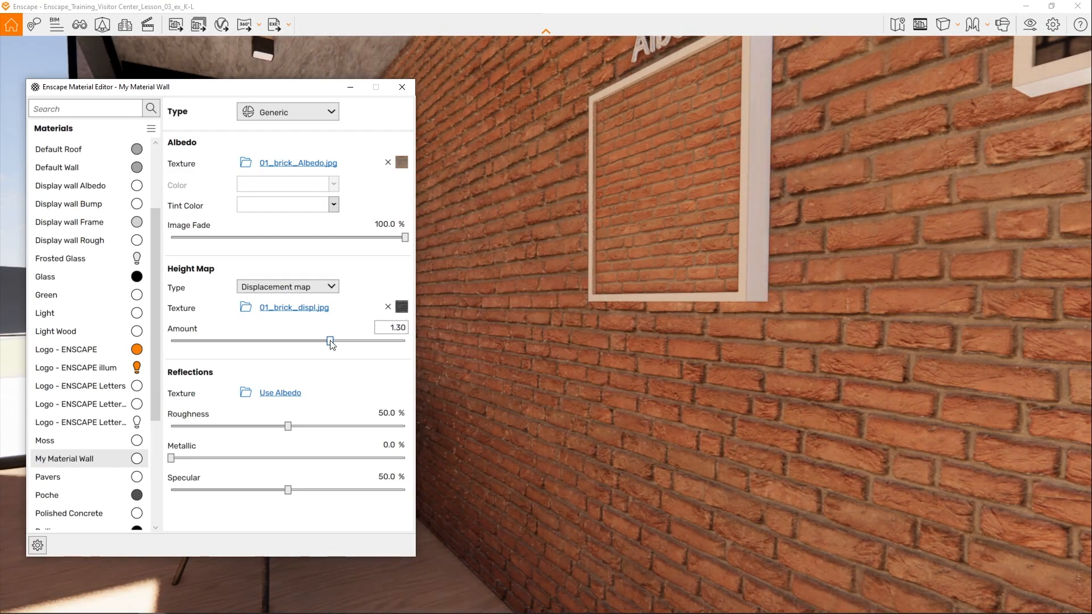
# - Examine the displacement on the brick wall from close up and from across the room
pyautogui.moveTo(625, 352); pyautogui.dragTo(654, 120)
pyautogui.press('s')
pyautogui.press('a')
pyautogui.press('w')
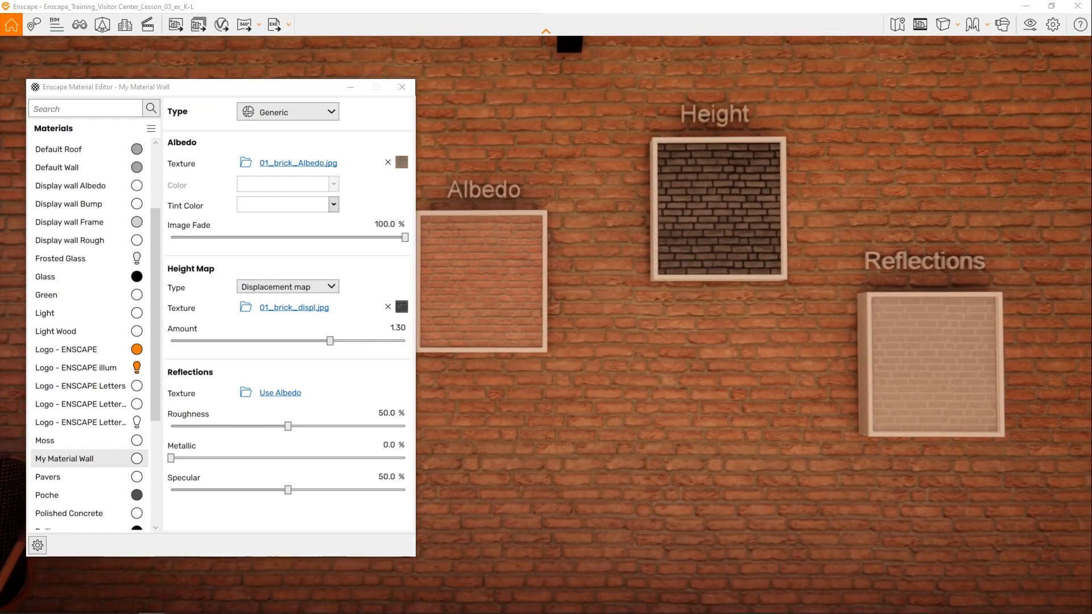
pyautogui.press('a')
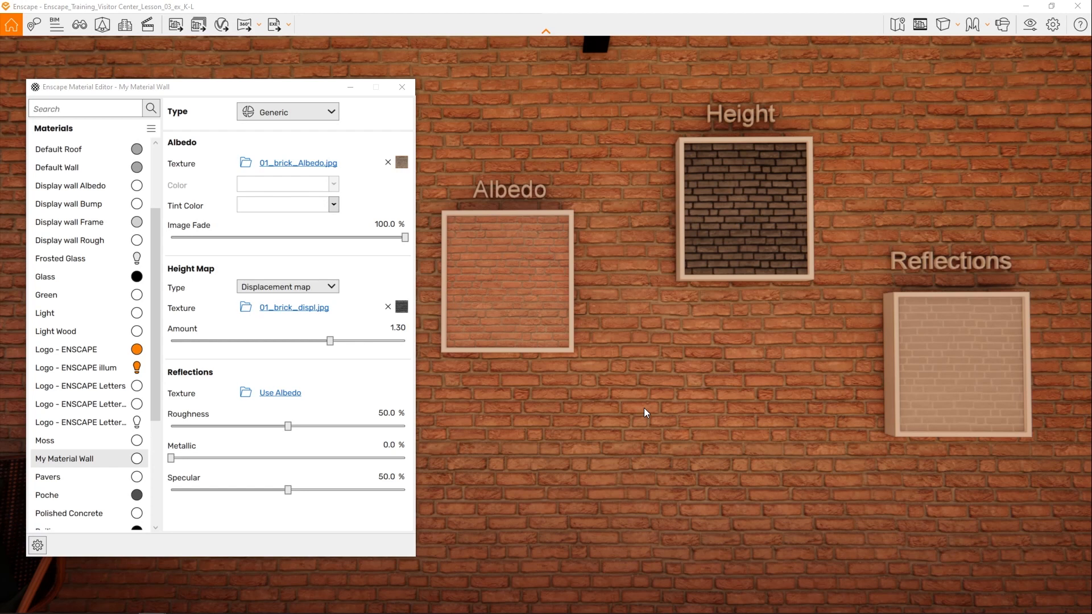
pyautogui.moveTo(645, 407)
pyautogui.mouseDown(button='right')
pyautogui.moveTo(642, 344)
pyautogui.moveTo(646, 404)
pyautogui.mouseUp(button='right')
pyautogui.scroll(-8, 646, 405)
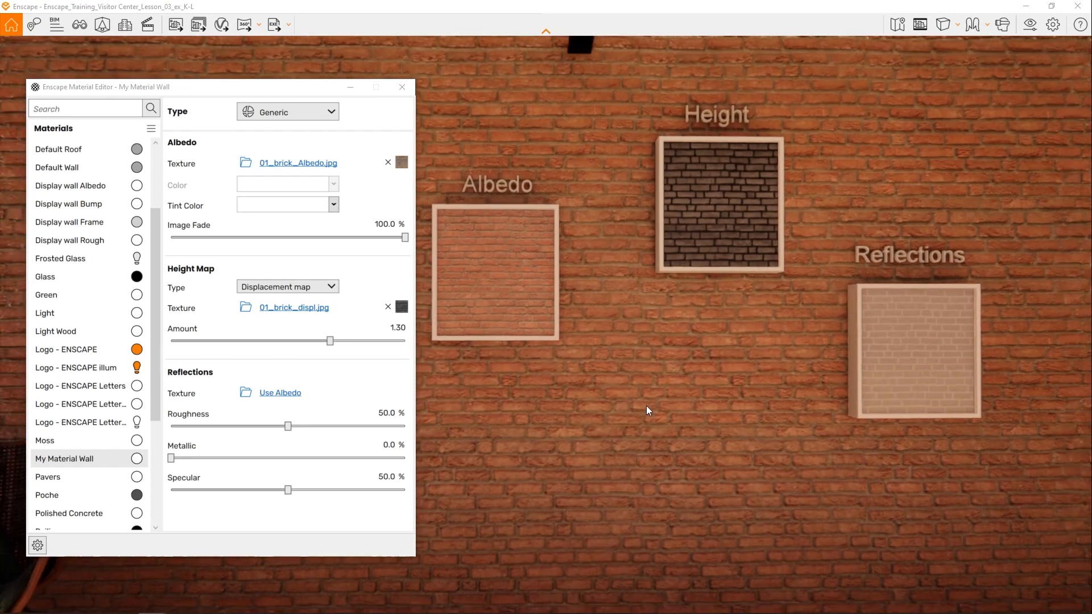
pyautogui.scroll(-2, 646, 403)
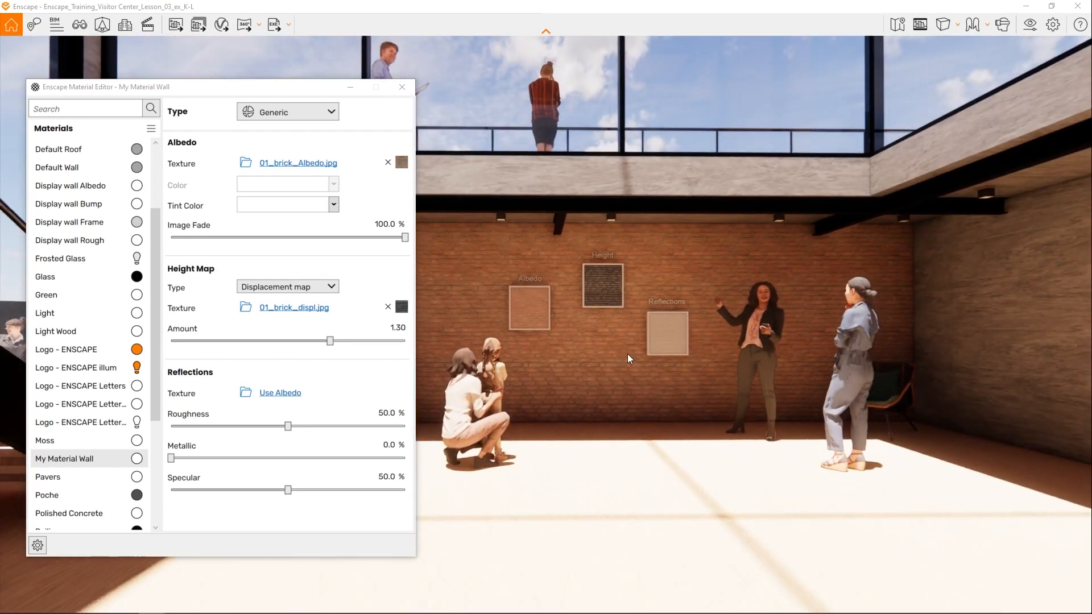
pyautogui.scroll(4, 627, 354)
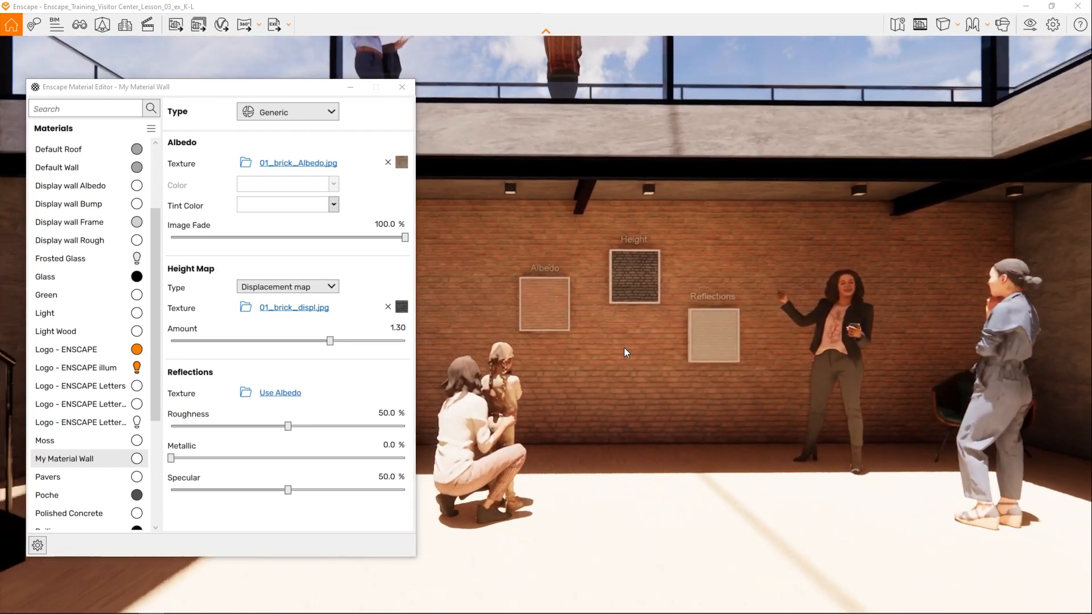
pyautogui.scroll(3, 624, 349)
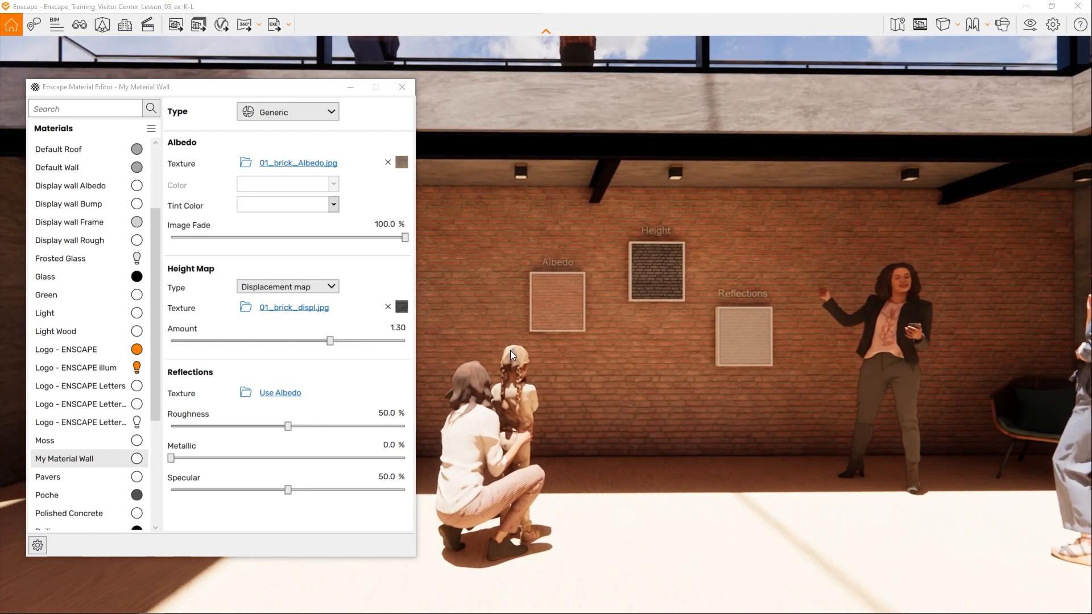
# - Try a shiny metal look for the brick wall with roughness 0.0 % and metallic 99.8 %
pyautogui.click(181, 376)
pyautogui.moveTo(277, 433); pyautogui.dragTo(168, 436)
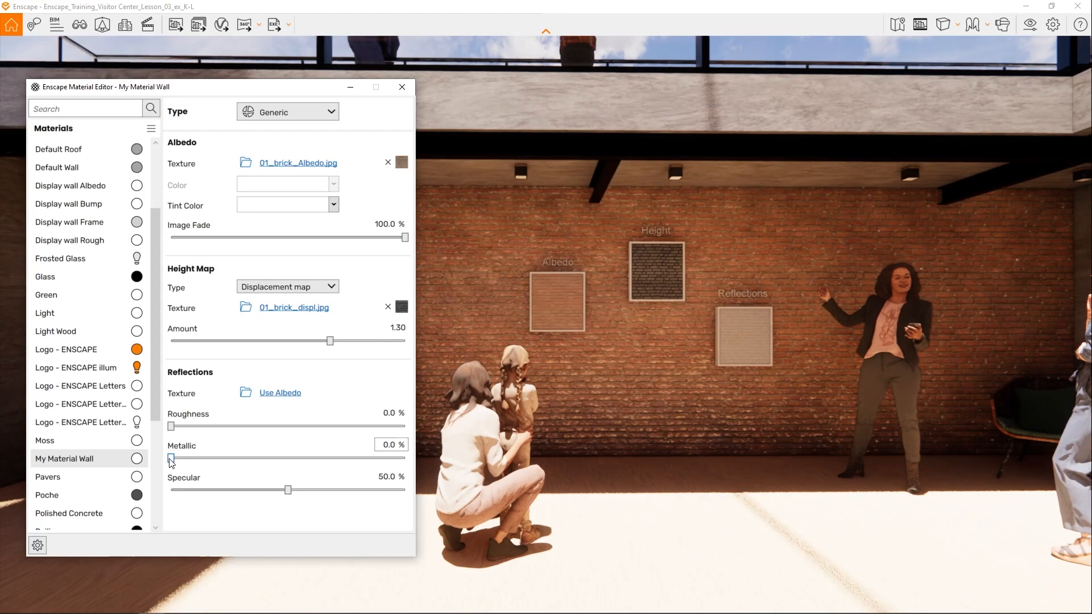
pyautogui.moveTo(170, 458); pyautogui.dragTo(393, 460)
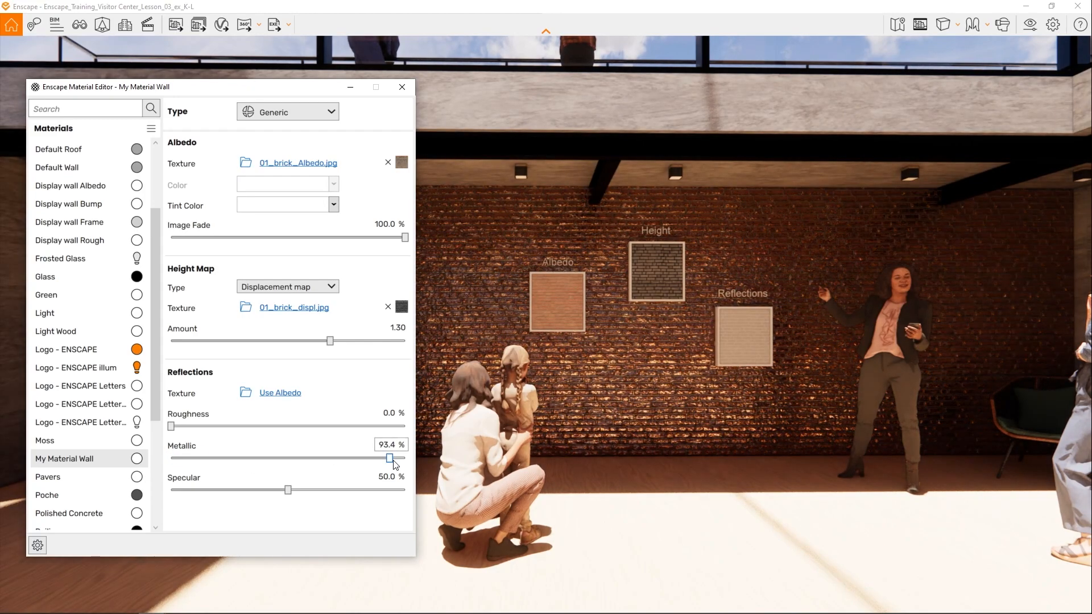
pyautogui.click(679, 366)
pyautogui.press('w')
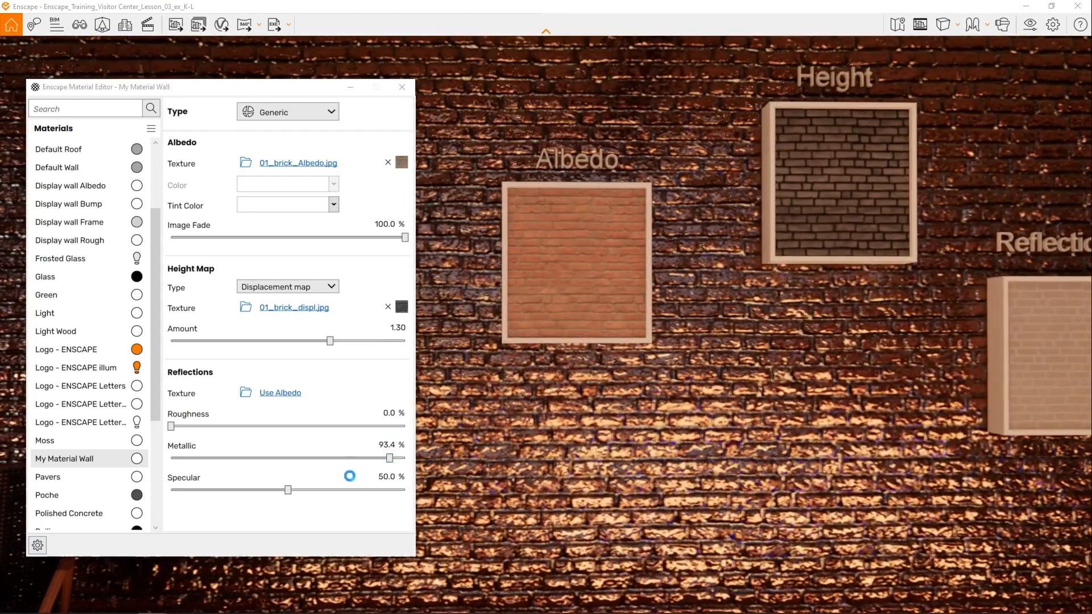
pyautogui.moveTo(391, 459); pyautogui.dragTo(405, 460)
pyautogui.moveTo(683, 364)
pyautogui.mouseDown(button='right')
pyautogui.moveTo(483, 364)
pyautogui.moveTo(790, 364)
pyautogui.moveTo(665, 364)
pyautogui.mouseUp(button='right')
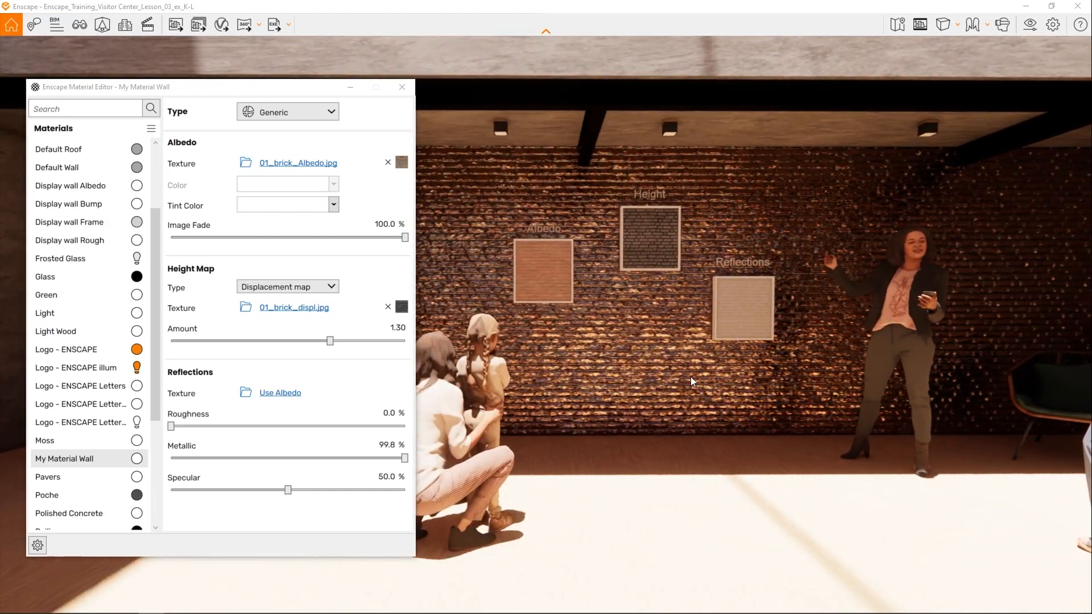
# - Set My Material Wall's reflections to roughness 40.1 %, metallic 49.4 % and specular 51.1 %
pyautogui.moveTo(404, 458); pyautogui.dragTo(286, 458)
pyautogui.click(287, 425)
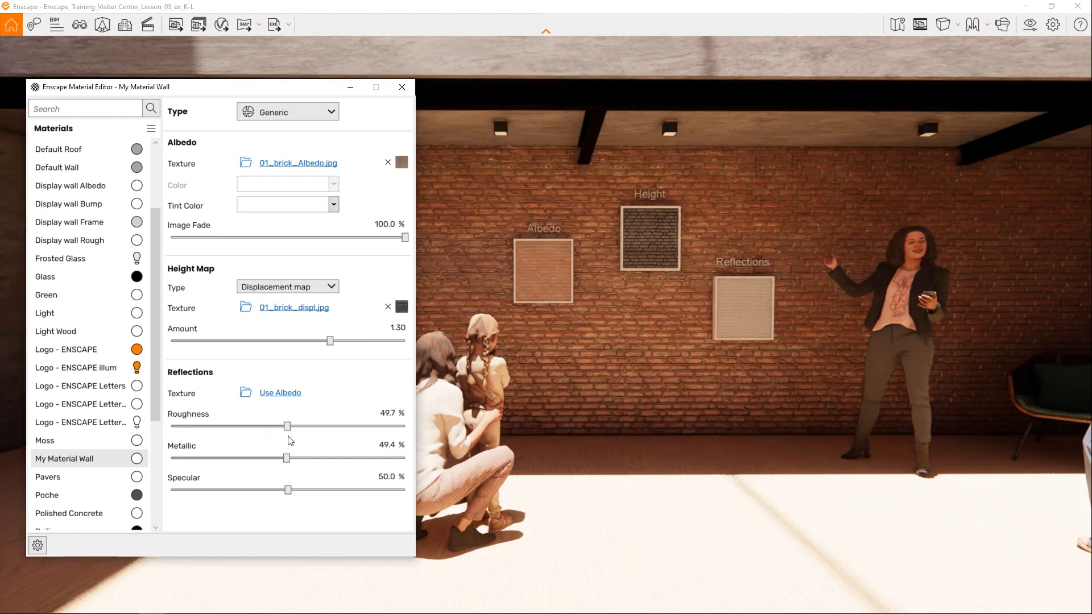
pyautogui.moveTo(288, 490); pyautogui.dragTo(397, 491)
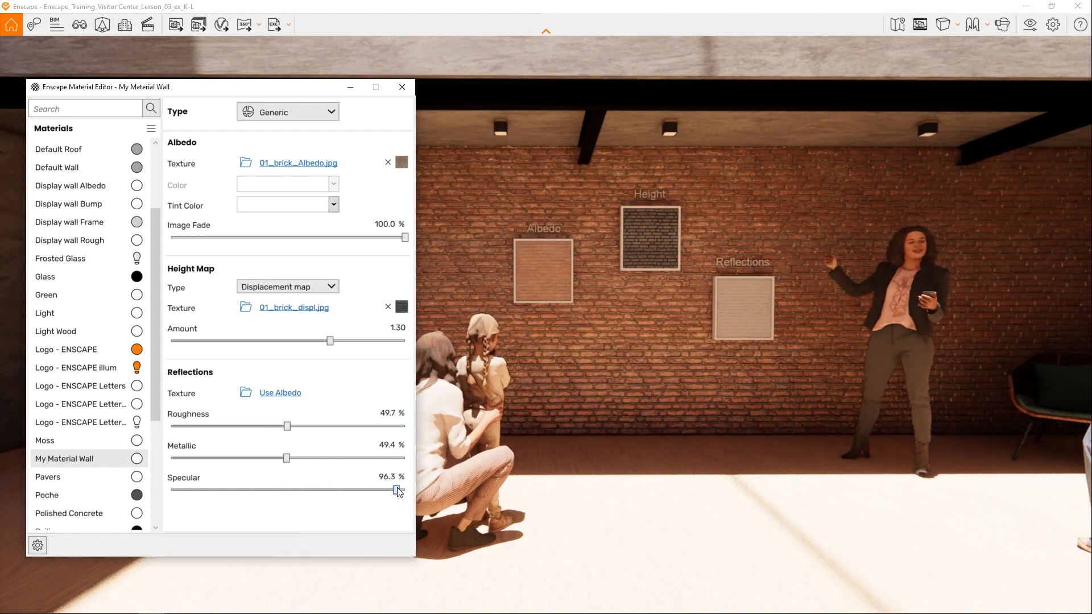
pyautogui.moveTo(398, 490); pyautogui.dragTo(292, 494)
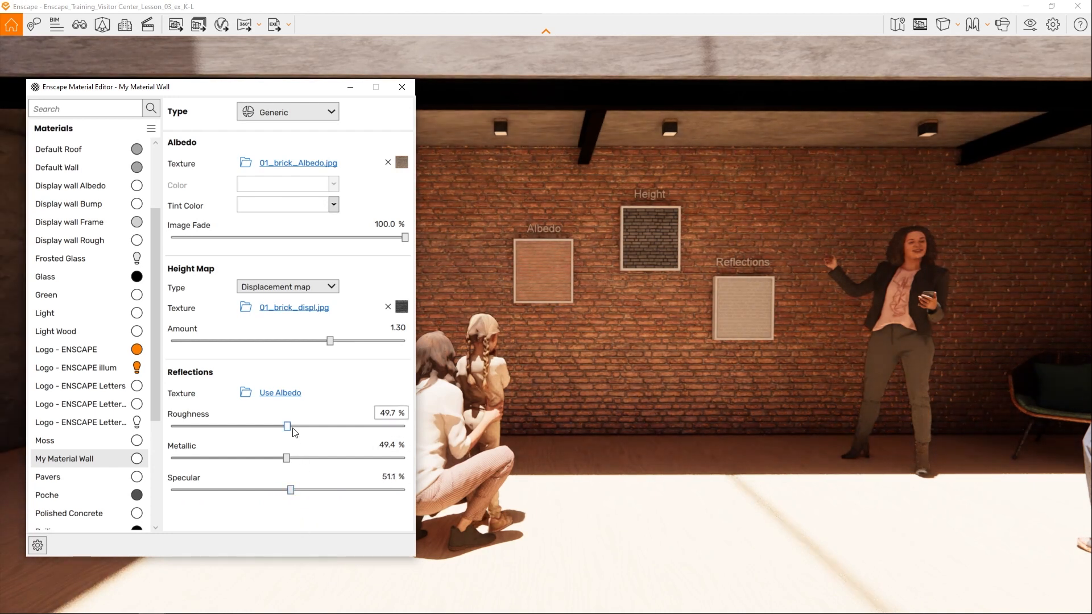
pyautogui.moveTo(294, 431); pyautogui.dragTo(264, 428)
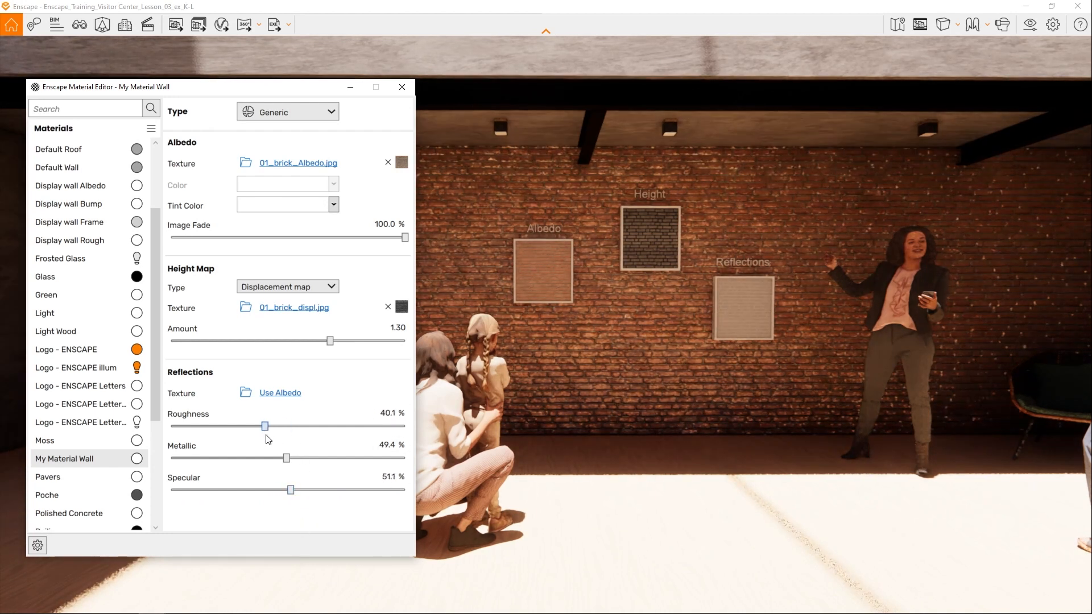
# - Load 01_brick_rough.jpg as the reflections texture of My Material Wall
pyautogui.click(246, 396)
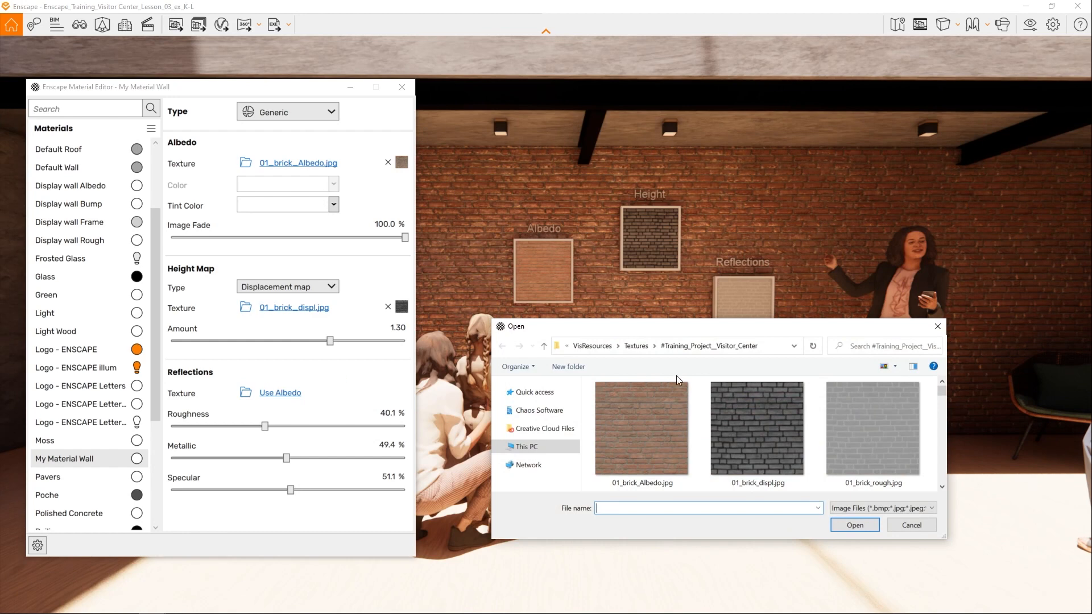
pyautogui.doubleClick(880, 434)
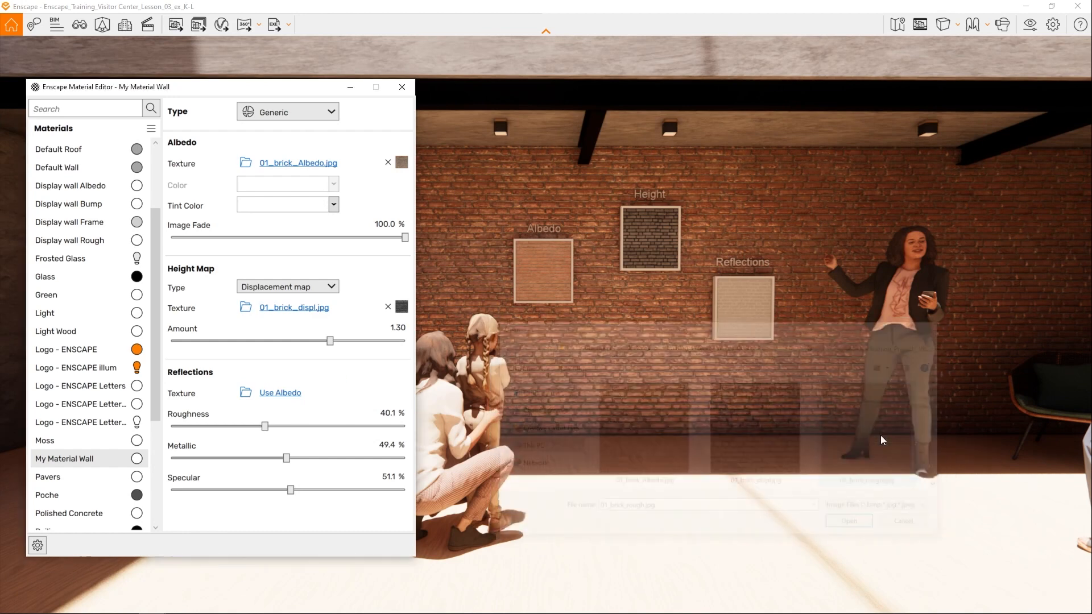
# - Examine the brick wall's reflections from close up and at different angles around the display frames
pyautogui.moveTo(878, 431); pyautogui.dragTo(910, 417)
pyautogui.press('w')
pyautogui.press('w')
pyautogui.moveTo(910, 418); pyautogui.dragTo(711, 419, button='right')
pyautogui.press('s')
pyautogui.moveTo(711, 420); pyautogui.dragTo(744, 394)
pyautogui.moveTo(864, 384); pyautogui.dragTo(768, 389)
pyautogui.press('s')
pyautogui.press('w')
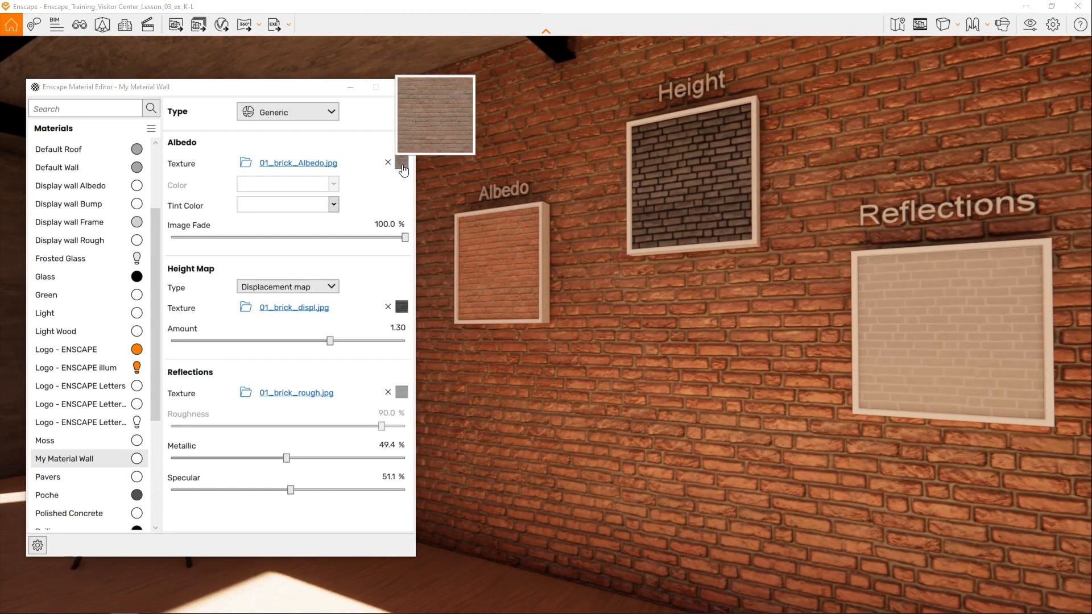
# - Set the albedo texture's explicit transformation to 3 m width and 3 m height
pyautogui.click(401, 167)
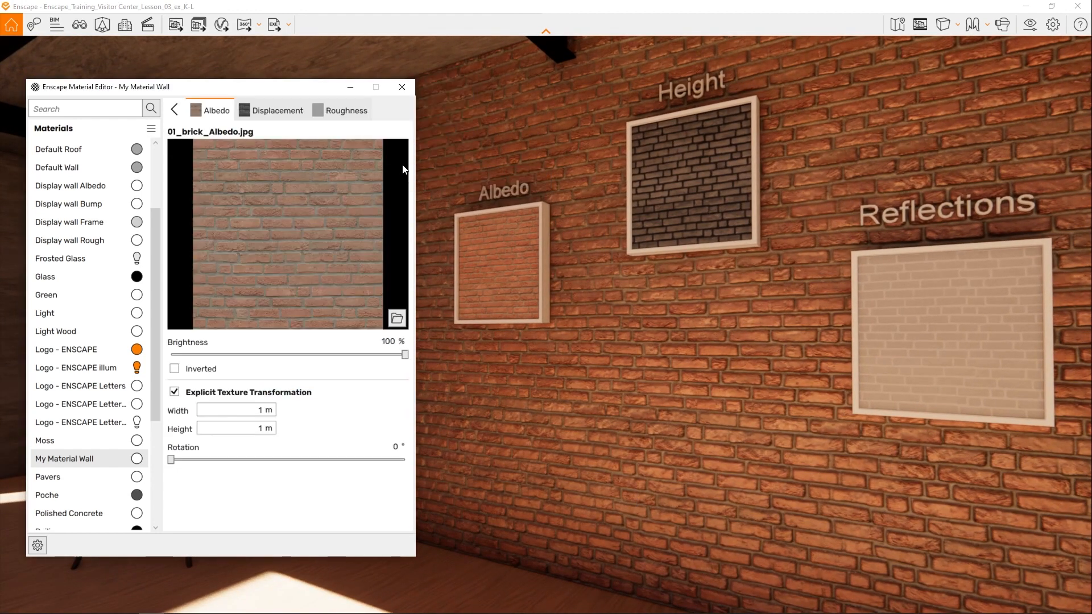
pyautogui.doubleClick(260, 410)
pyautogui.write('3')
pyautogui.press('Tab')
pyautogui.write('3')
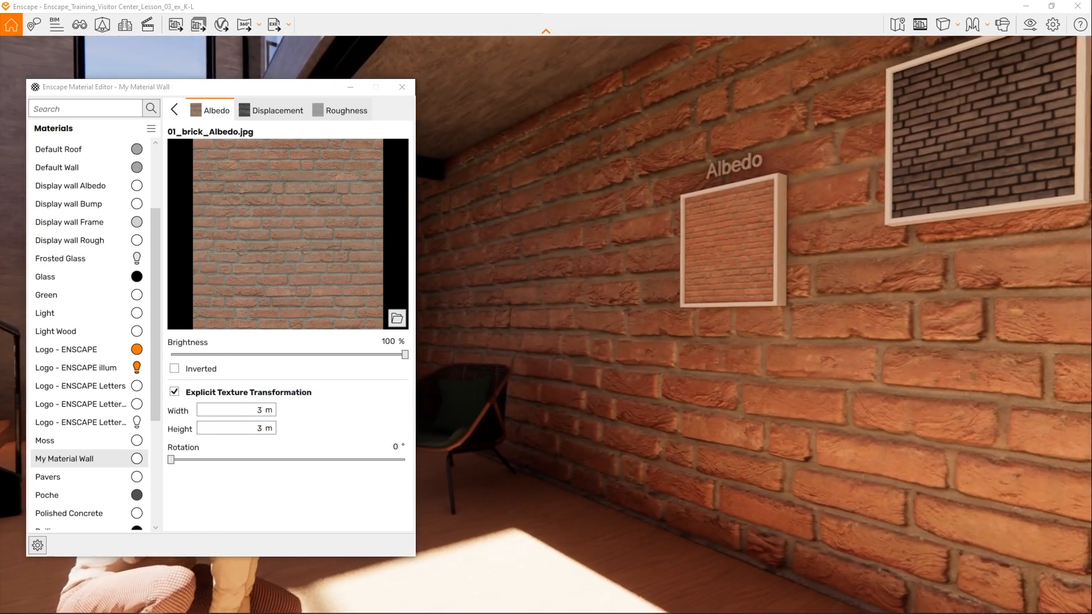
# - Restore the albedo texture's width and height to 1 m each
pyautogui.doubleClick(260, 410)
pyautogui.write('1')
pyautogui.press('Tab')
pyautogui.write('1')
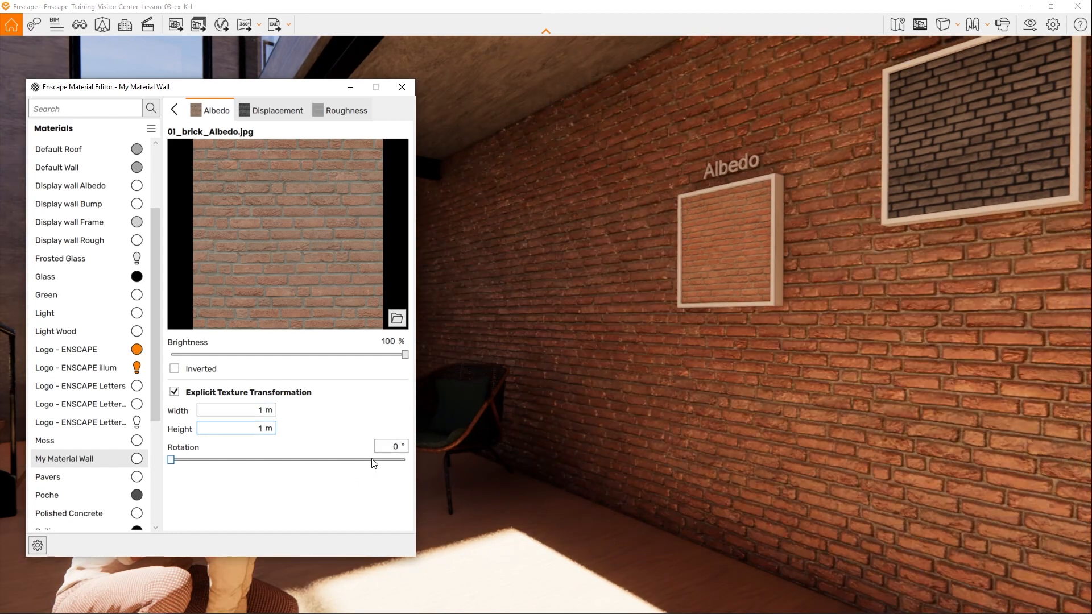
# - Rotate the albedo texture by 90°
pyautogui.doubleClick(394, 447)
pyautogui.write('90')
pyautogui.press('Return')
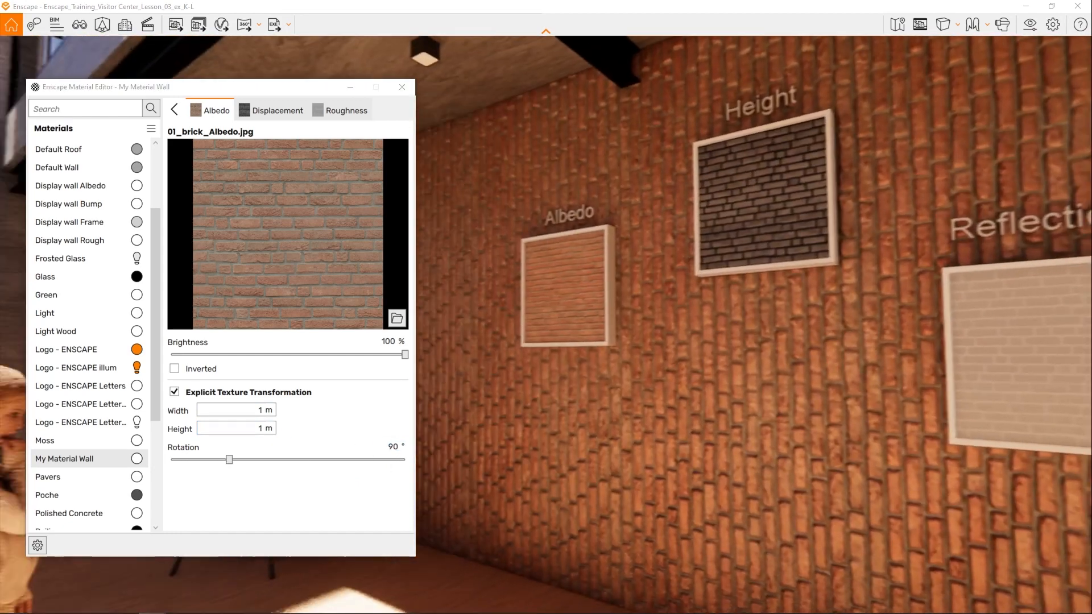
# - Set the albedo texture's rotation back to 0° and return to My Material Wall's general settings
pyautogui.moveTo(648, 370)
pyautogui.mouseDown()
pyautogui.moveTo(574, 369)
pyautogui.moveTo(714, 370)
pyautogui.moveTo(642, 373)
pyautogui.mouseUp()
pyautogui.scroll(-3, 663, 369)
pyautogui.click(397, 446)
pyautogui.moveTo(397, 446); pyautogui.dragTo(364, 448)
pyautogui.write('0')
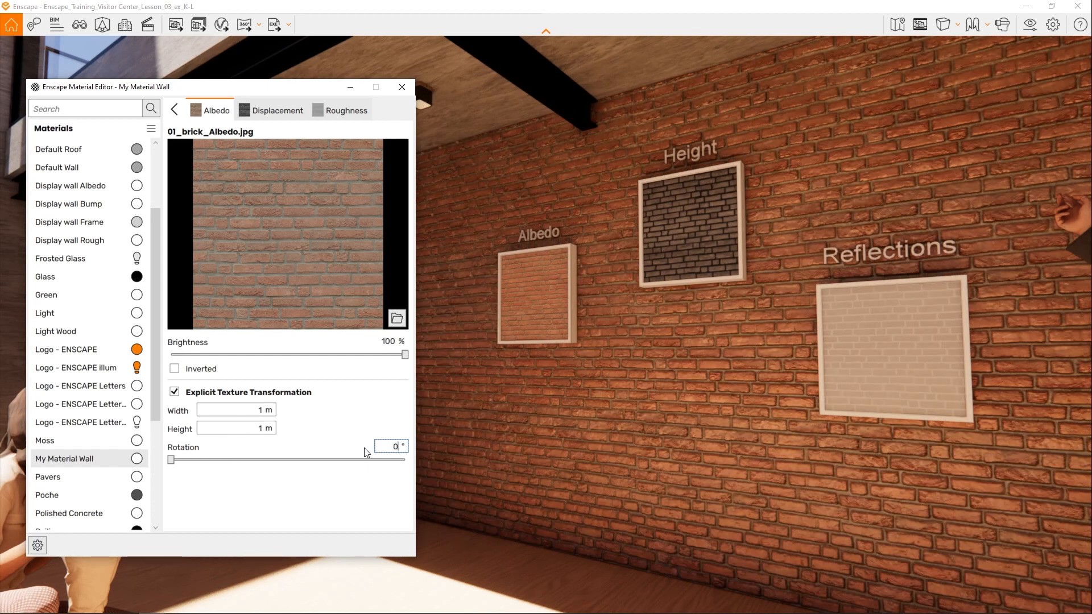
pyautogui.click(173, 111)
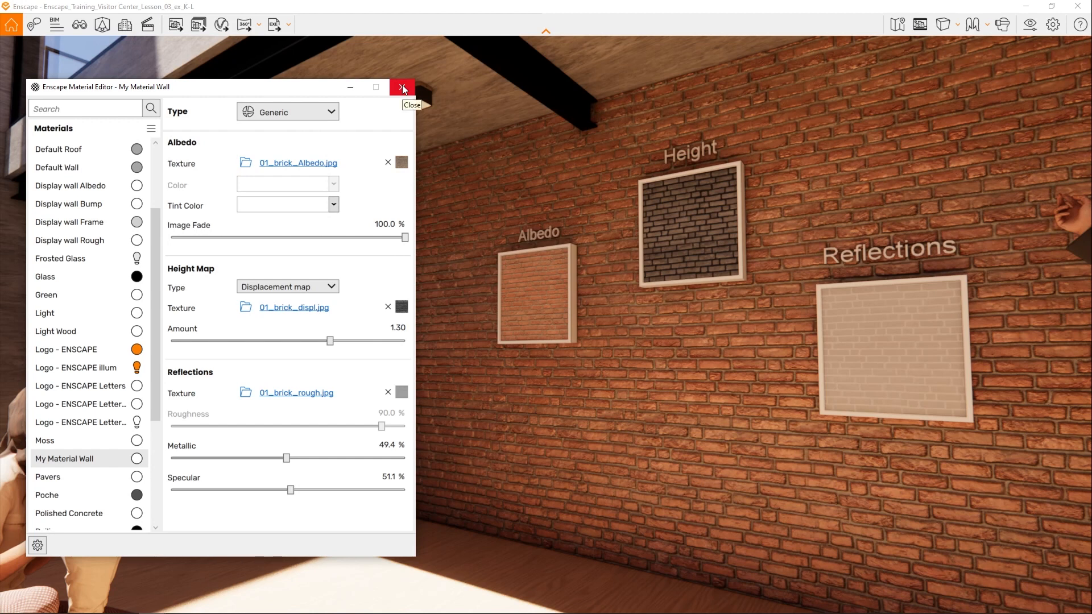
# - Close the Enscape Material Editor, switch to Revit and browse all materials in the Enscape Material Library
pyautogui.click(401, 89)
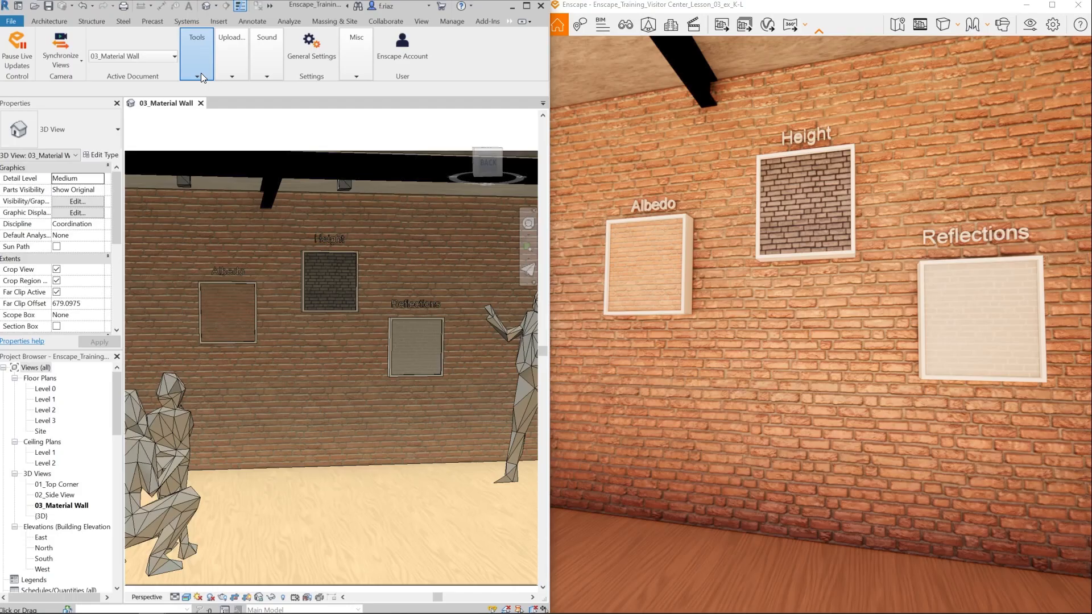
pyautogui.click(200, 72)
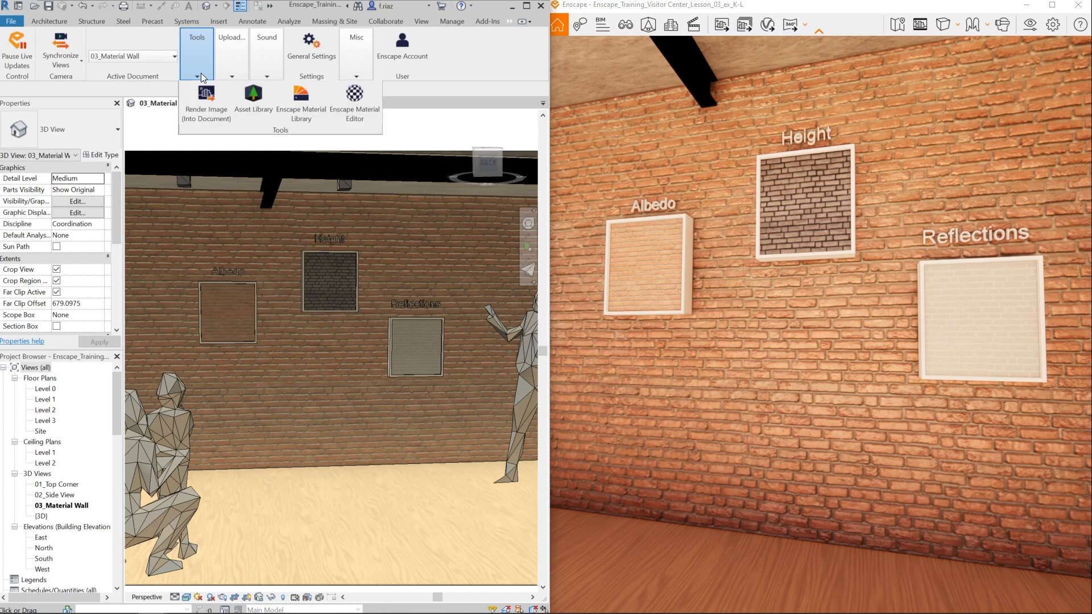
pyautogui.click(303, 100)
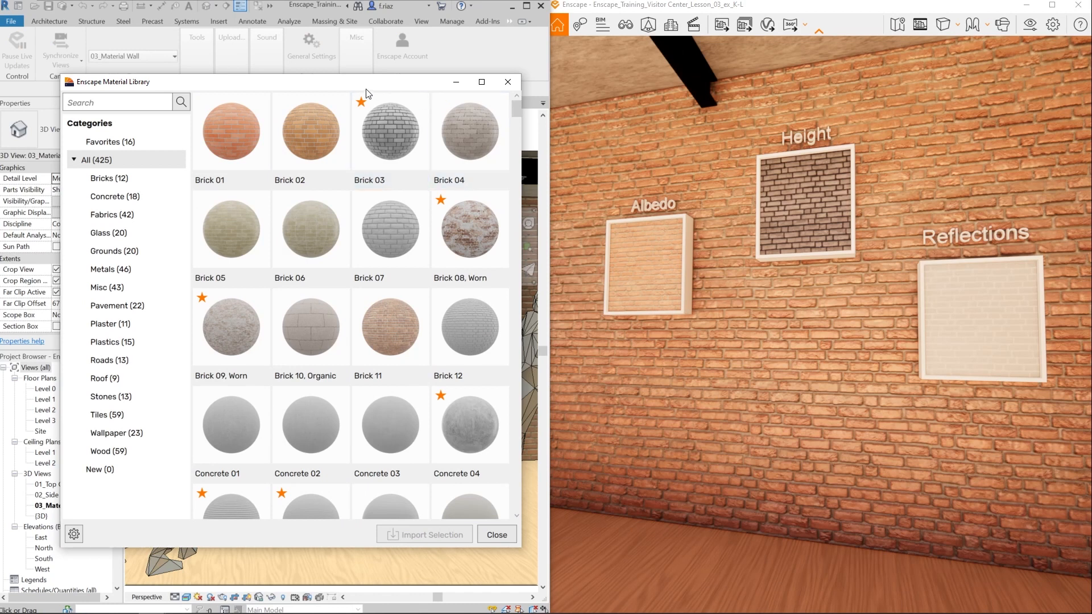
pyautogui.scroll(-15, 361, 228)
pyautogui.scroll(-12, 357, 252)
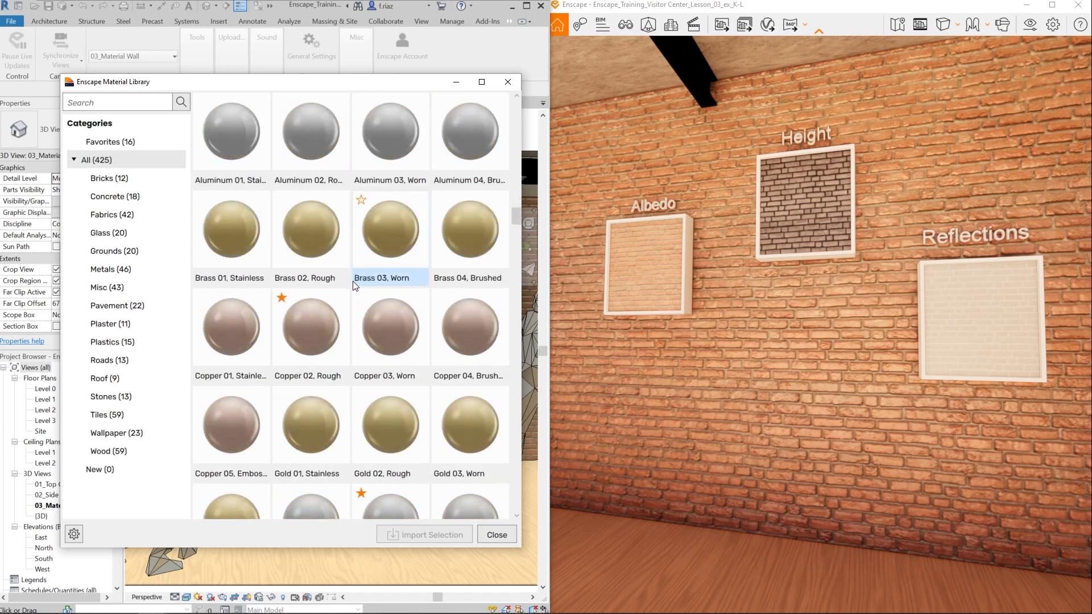
pyautogui.scroll(-1, 352, 289)
pyautogui.scroll(5, 353, 289)
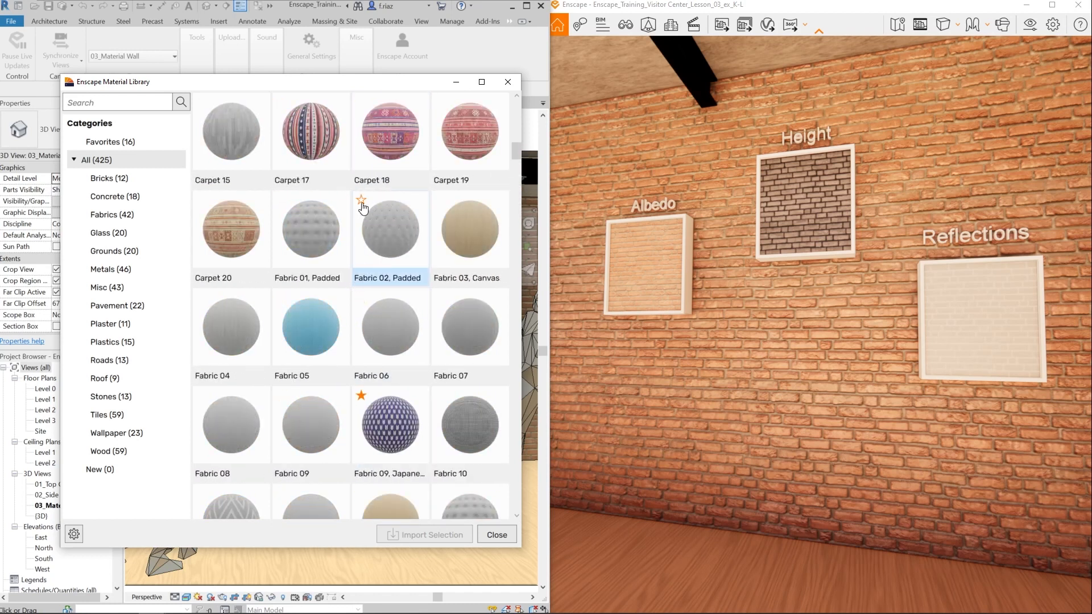
# - Mark Fabric 02 Padded, Fabric 07, Carpet 18 and Carpet 20 as favorites, and close the material library
pyautogui.click(361, 201)
pyautogui.click(369, 364)
pyautogui.click(443, 310)
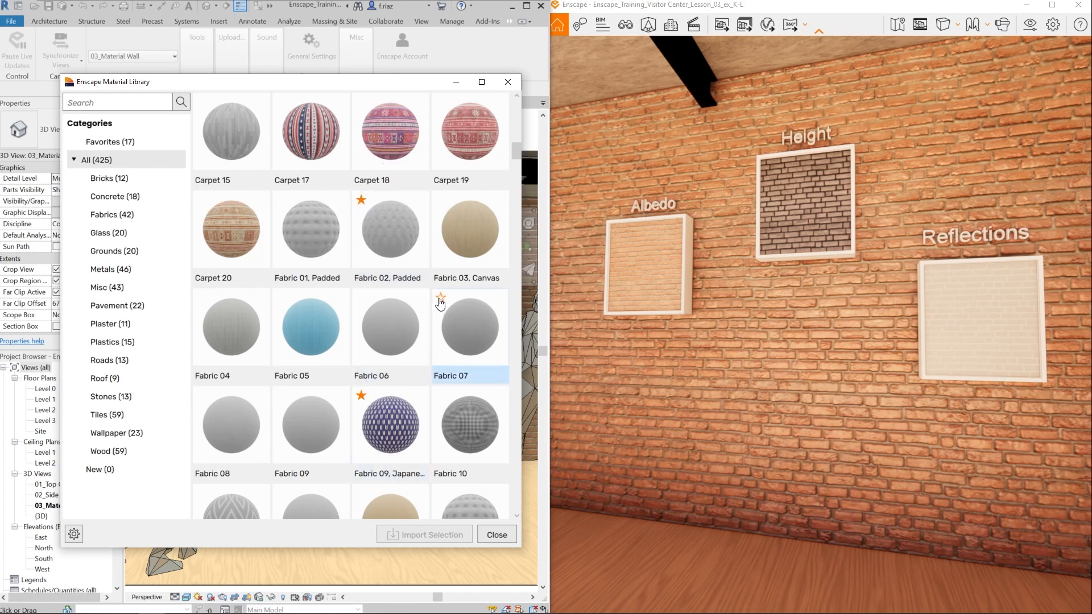
pyautogui.click(441, 301)
pyautogui.click(366, 112)
pyautogui.click(363, 105)
pyautogui.click(214, 210)
pyautogui.click(203, 202)
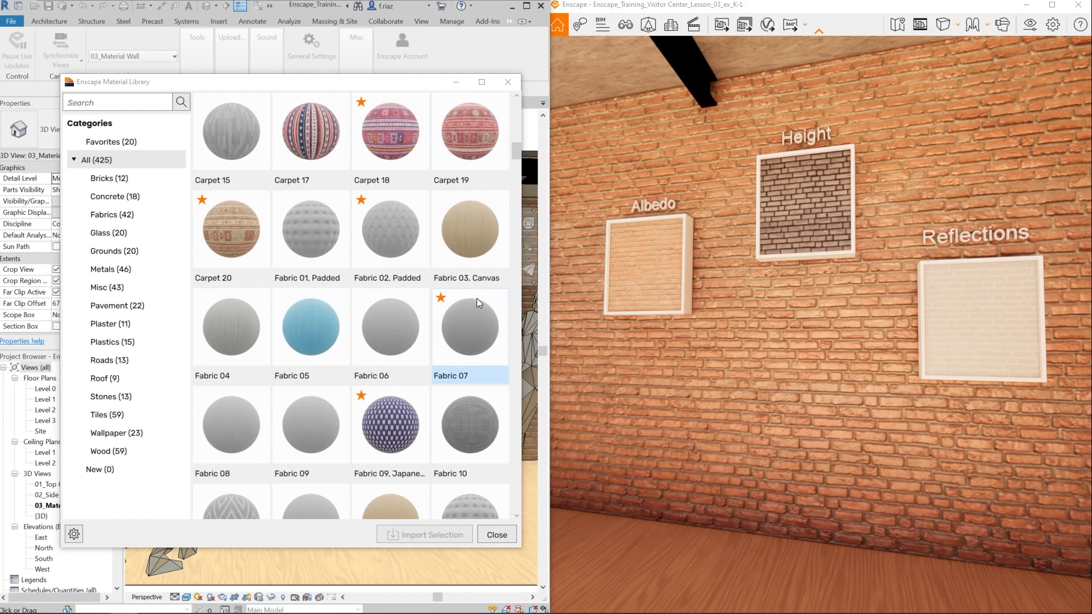
pyautogui.click(507, 80)
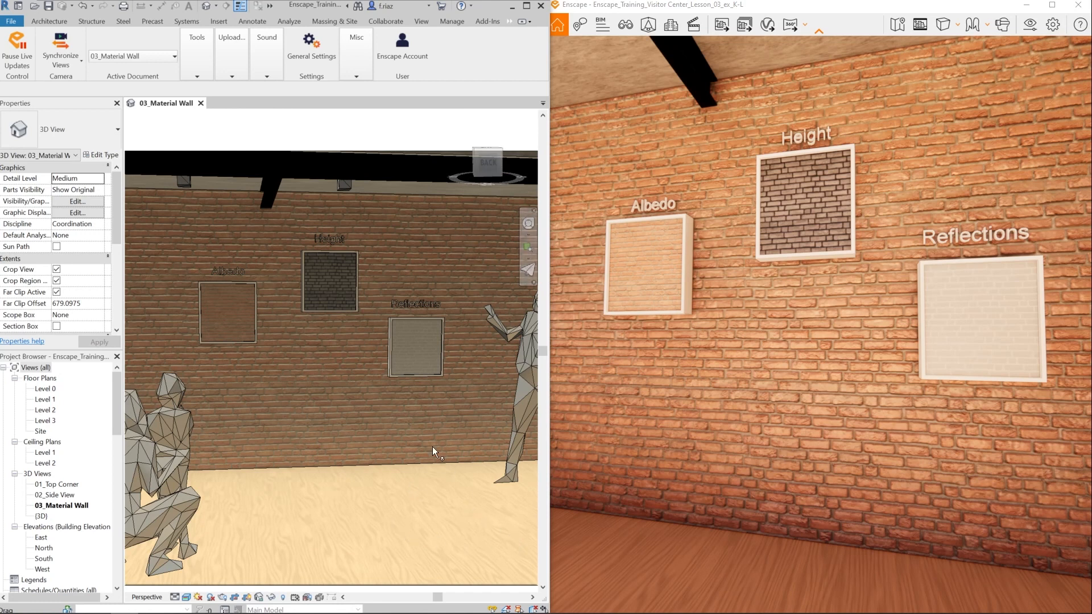
# - Bring up Enscape's set of tools in Revit
pyautogui.click(204, 71)
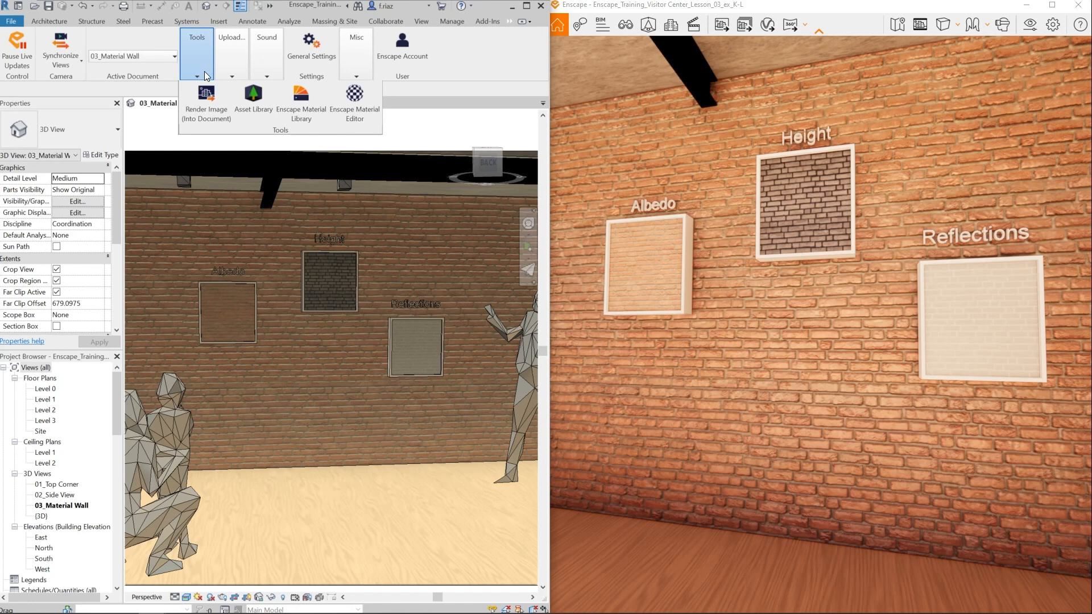
# - Set the Enscape Material Editor's imported texture path to VisResources\Downloaded_Enscape_Materials, save it and close the editor
pyautogui.click(354, 101)
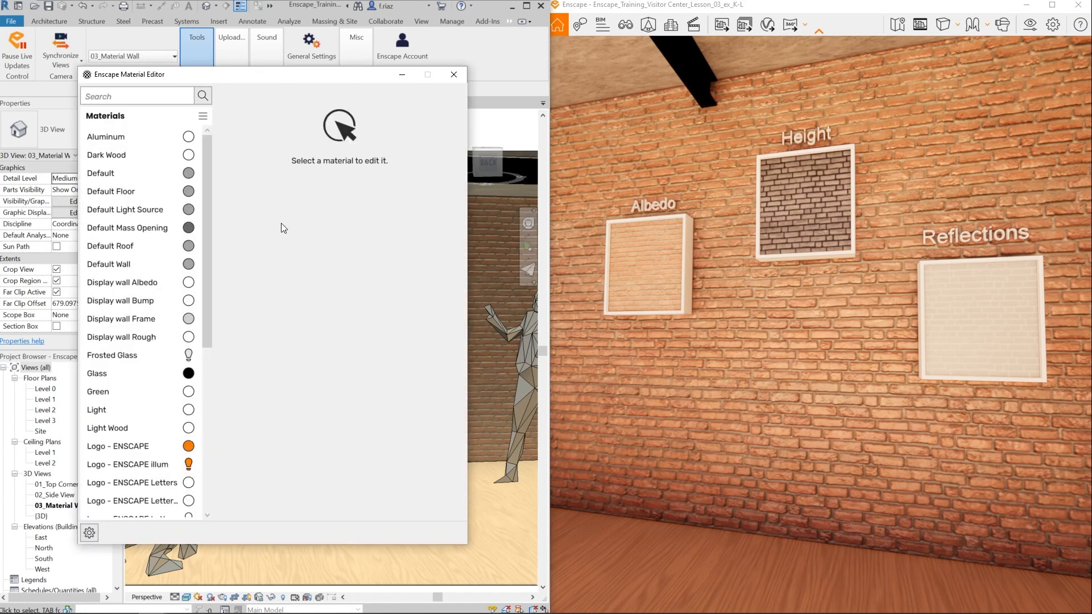
pyautogui.click(88, 533)
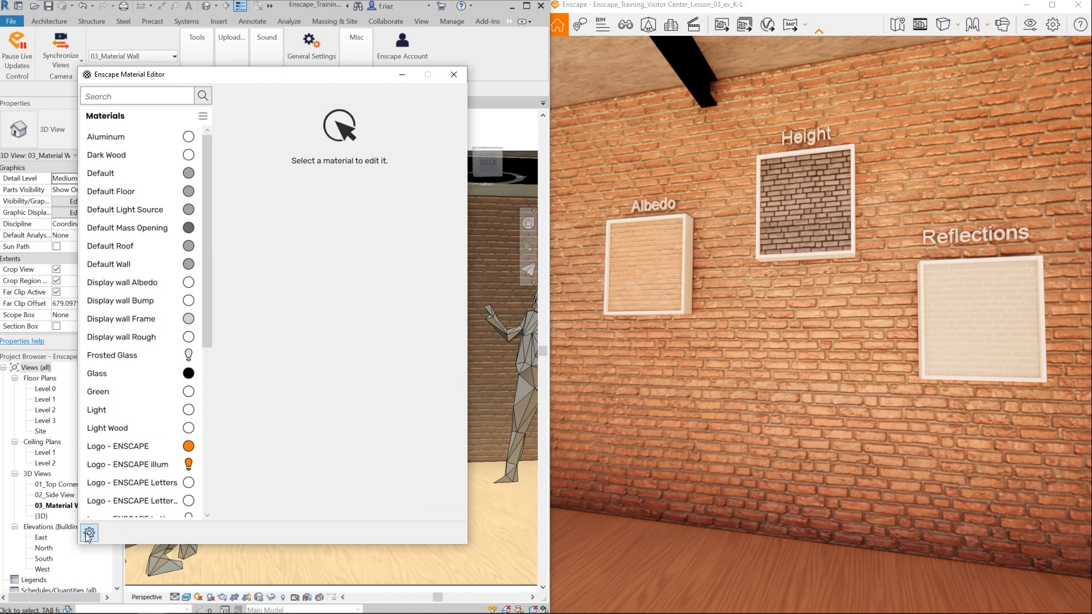
pyautogui.click(88, 533)
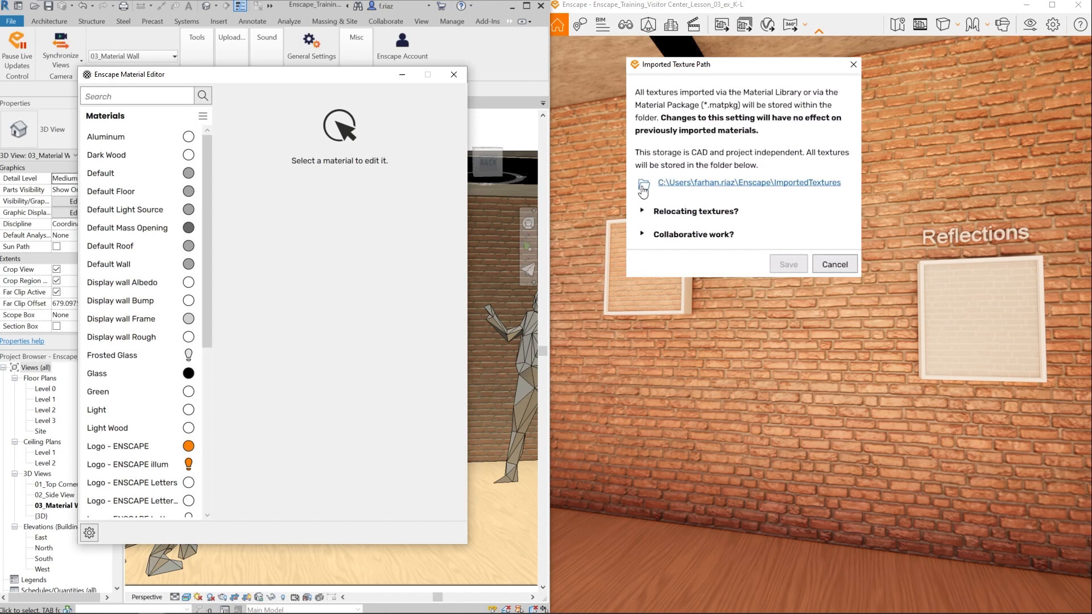
pyautogui.click(643, 185)
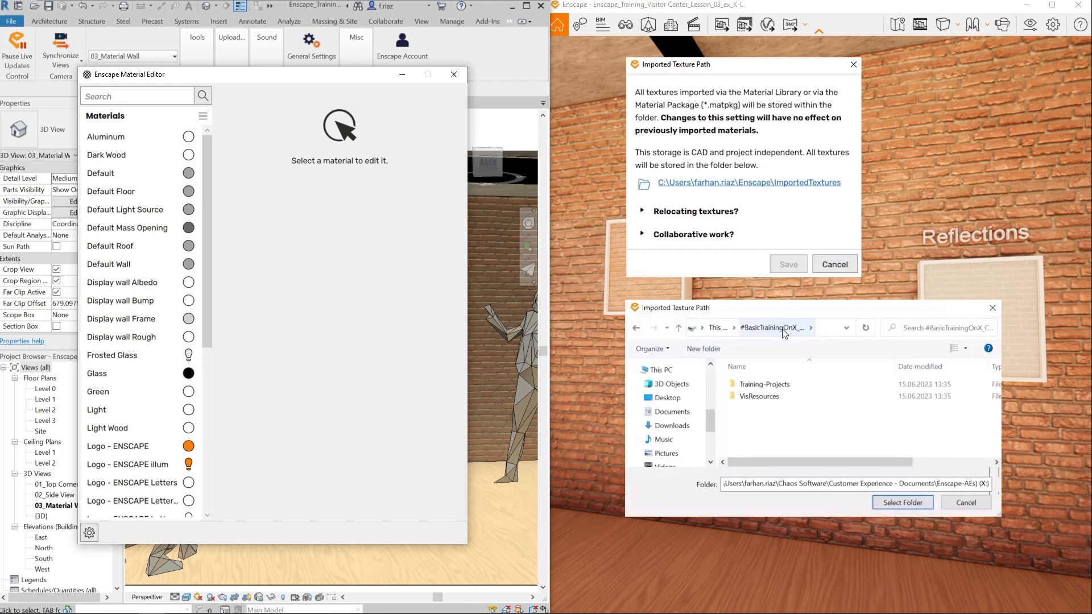
pyautogui.doubleClick(765, 398)
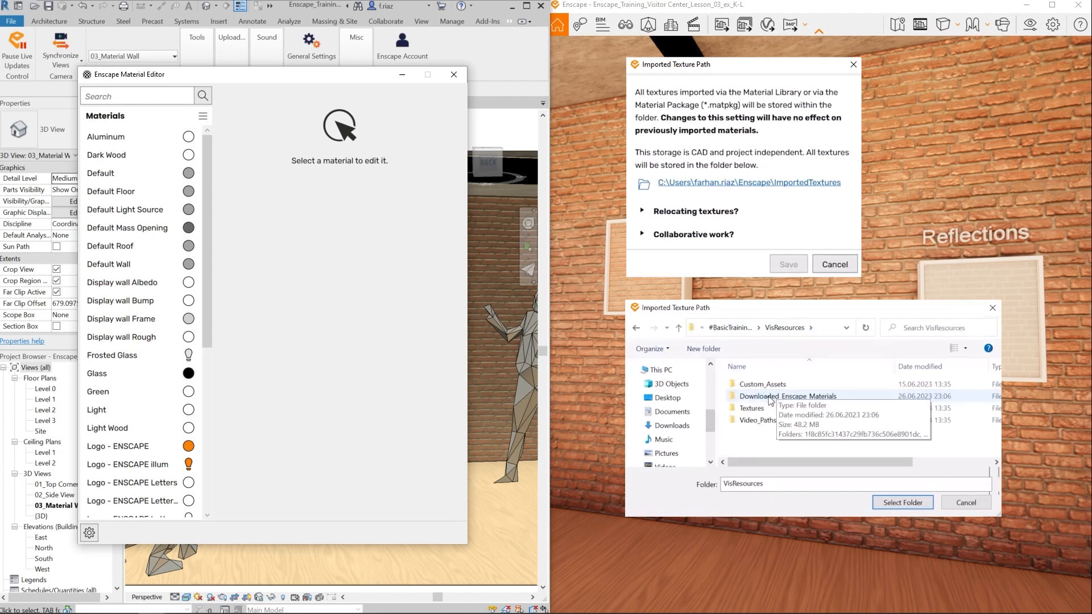
pyautogui.click(769, 397)
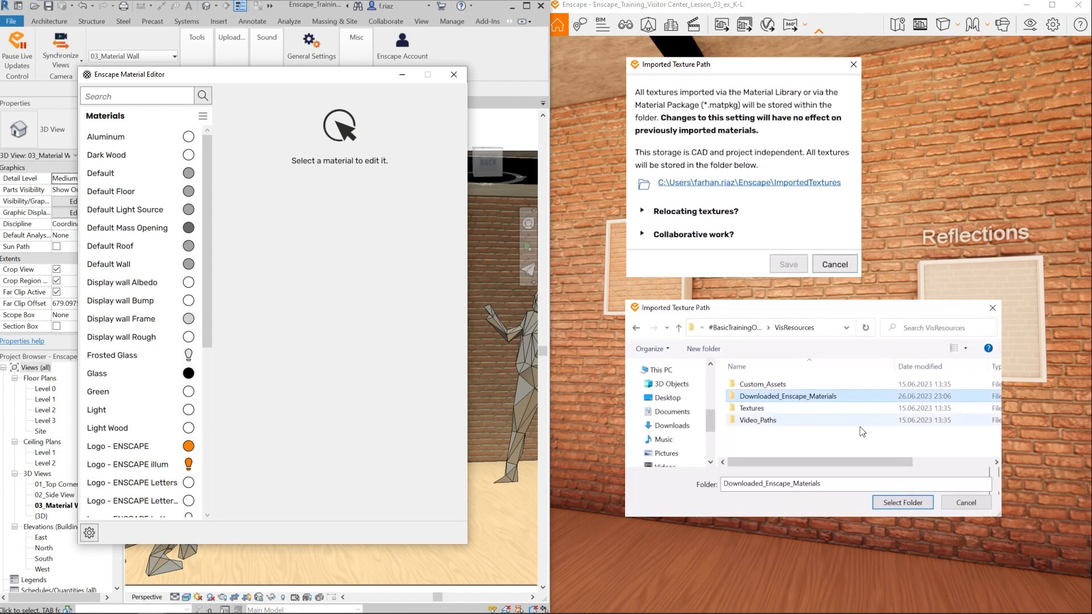
pyautogui.click(898, 503)
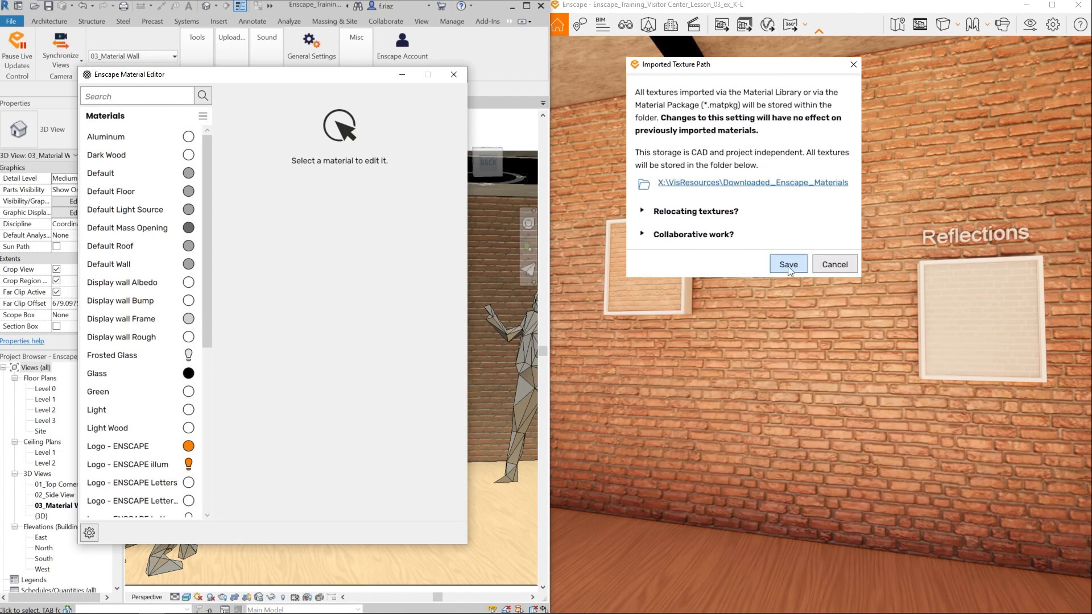
pyautogui.click(788, 265)
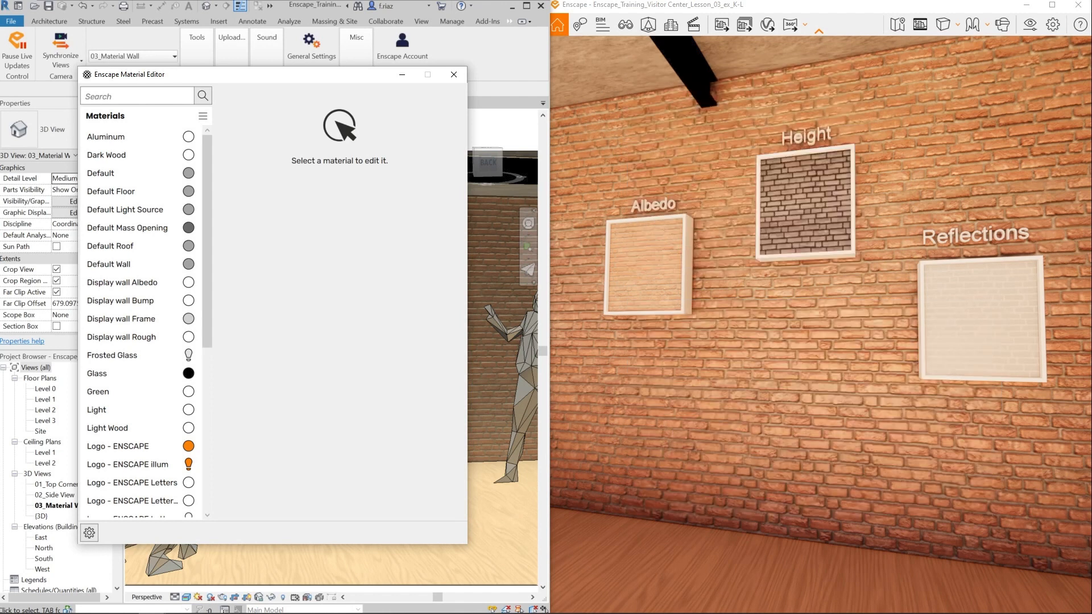
pyautogui.click(462, 74)
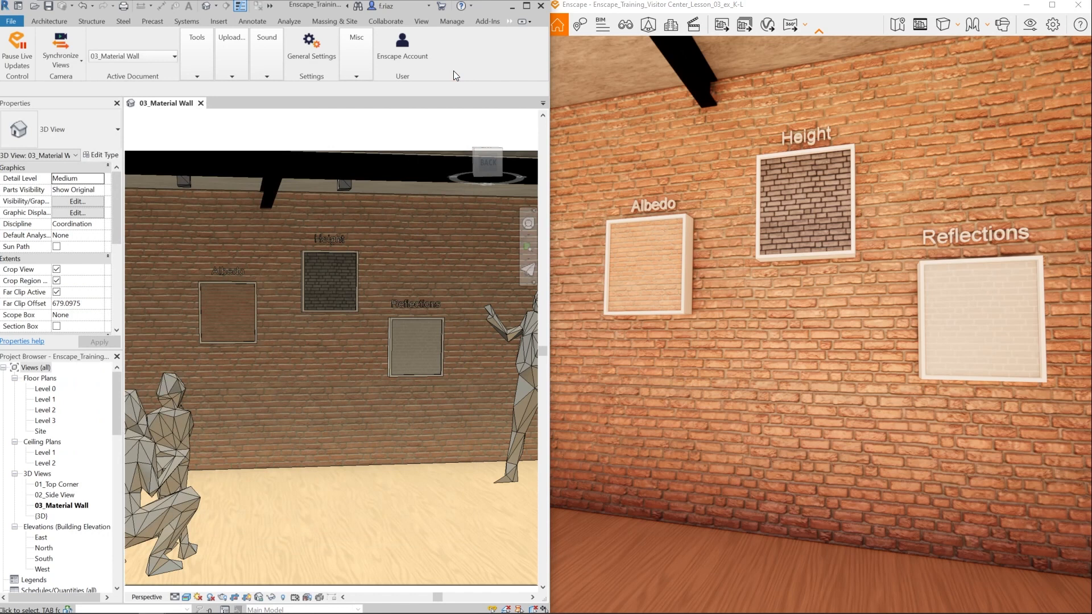
# - Import Brick 08, Worn from the Enscape Material Library into the project and close the library
pyautogui.click(197, 83)
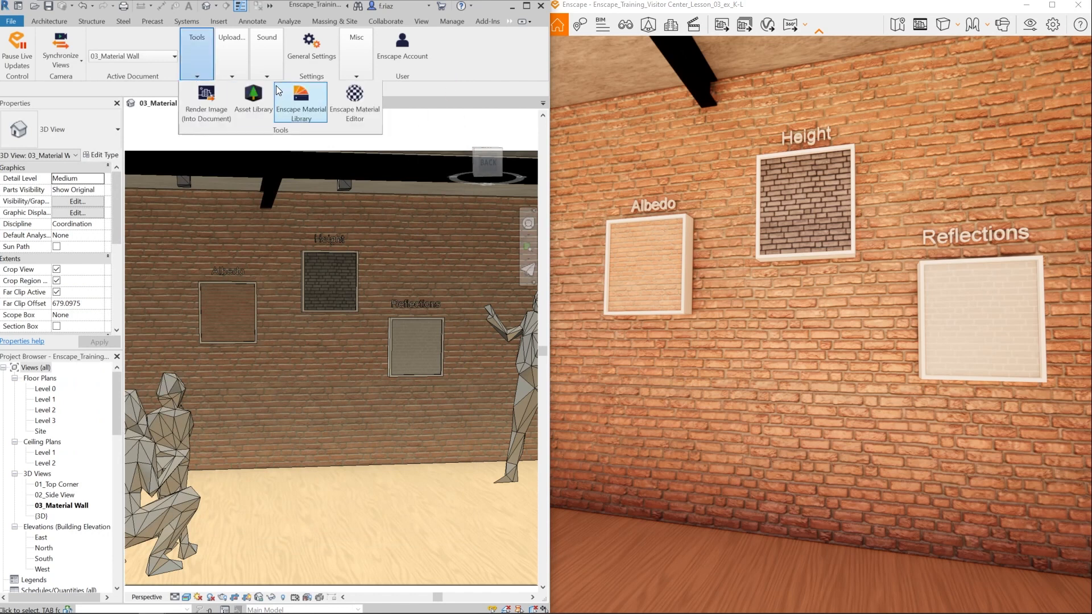
pyautogui.click(302, 101)
pyautogui.click(417, 240)
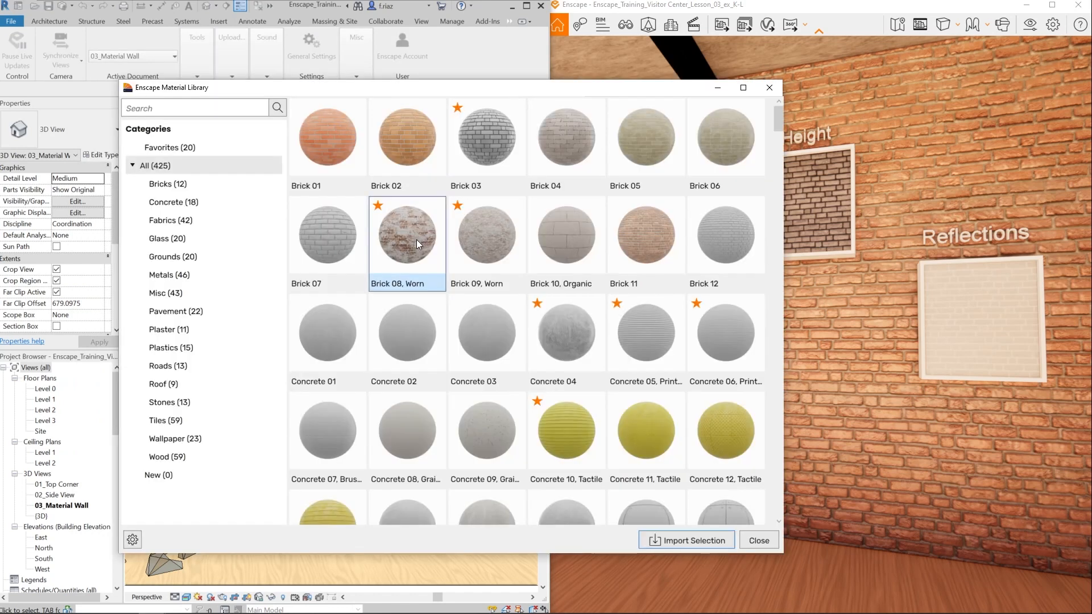
pyautogui.click(711, 543)
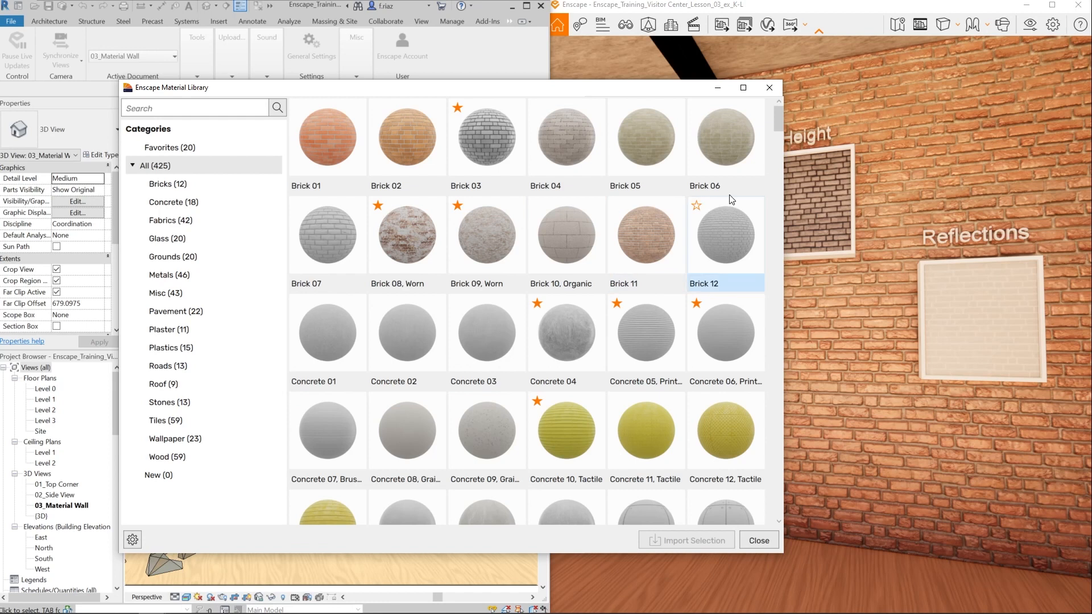
pyautogui.click(770, 88)
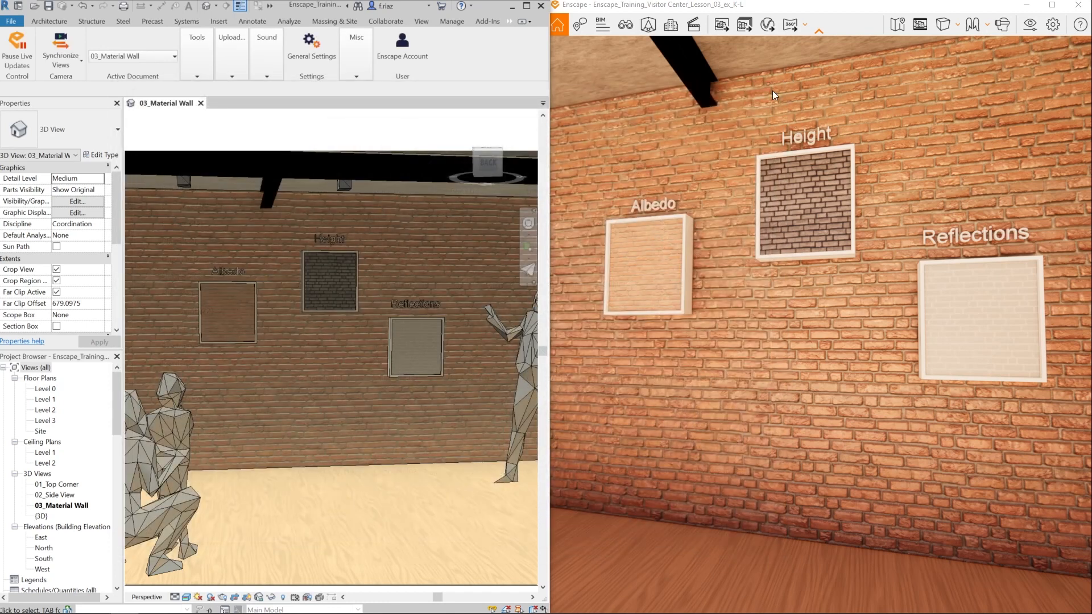
# - Check the imported Brick 08, Worn material in Revit's Material Browser, then close the browser
pyautogui.click(441, 18)
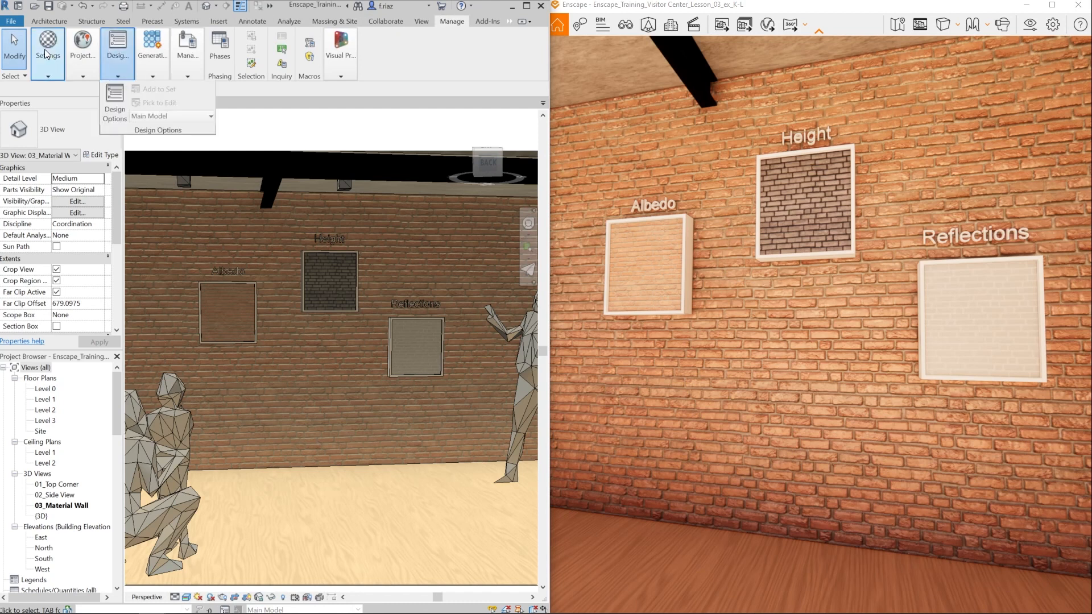
pyautogui.moveTo(45, 49)
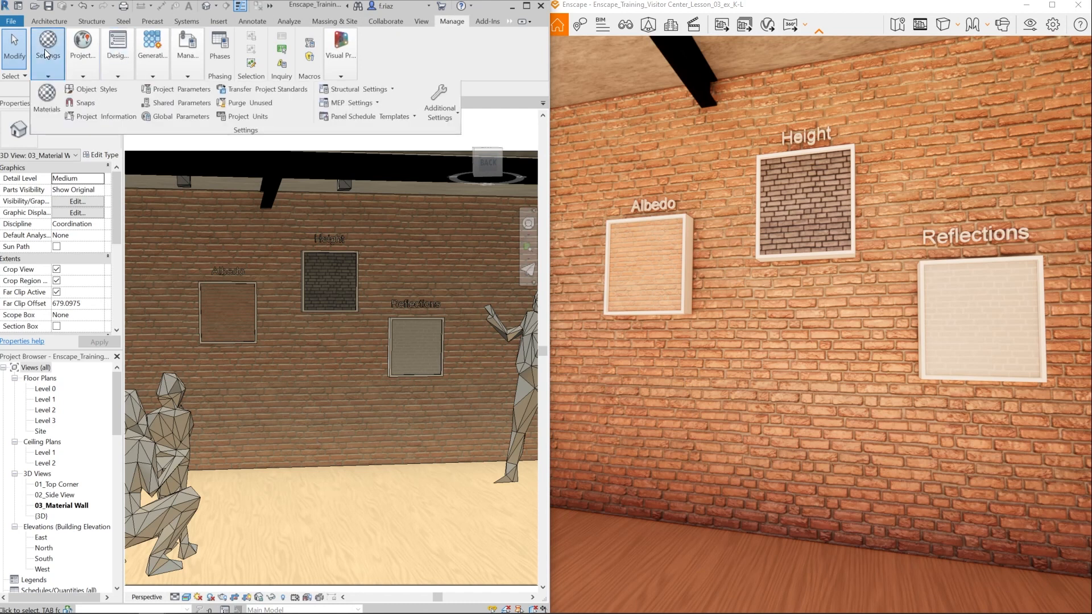
pyautogui.click(46, 101)
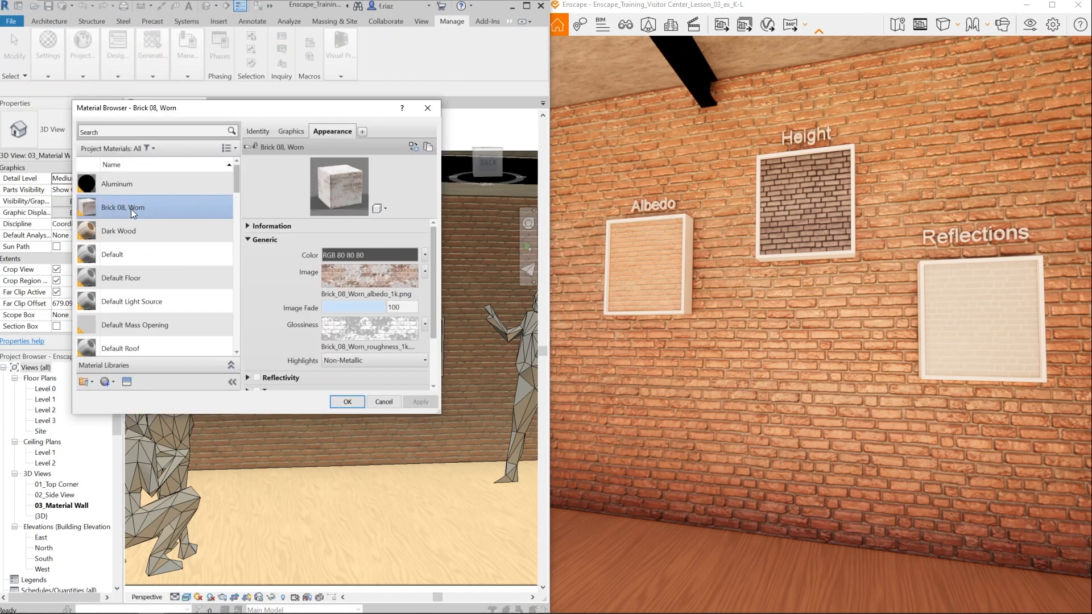
pyautogui.click(428, 108)
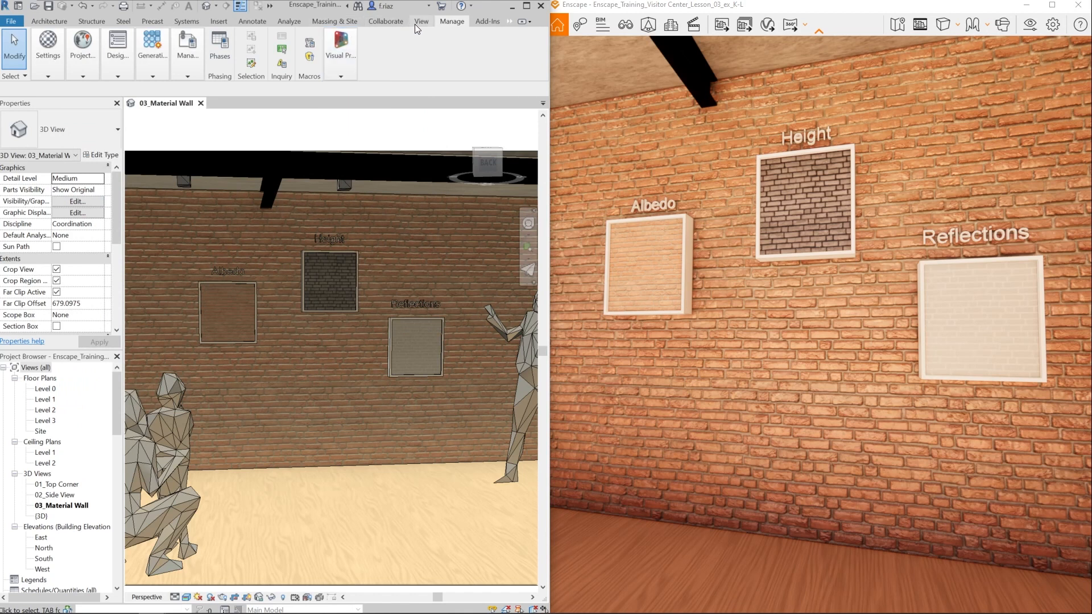
# - Bring up My Material Wall's settings in the Enscape Material Editor
pyautogui.click(510, 21)
pyautogui.click(520, 35)
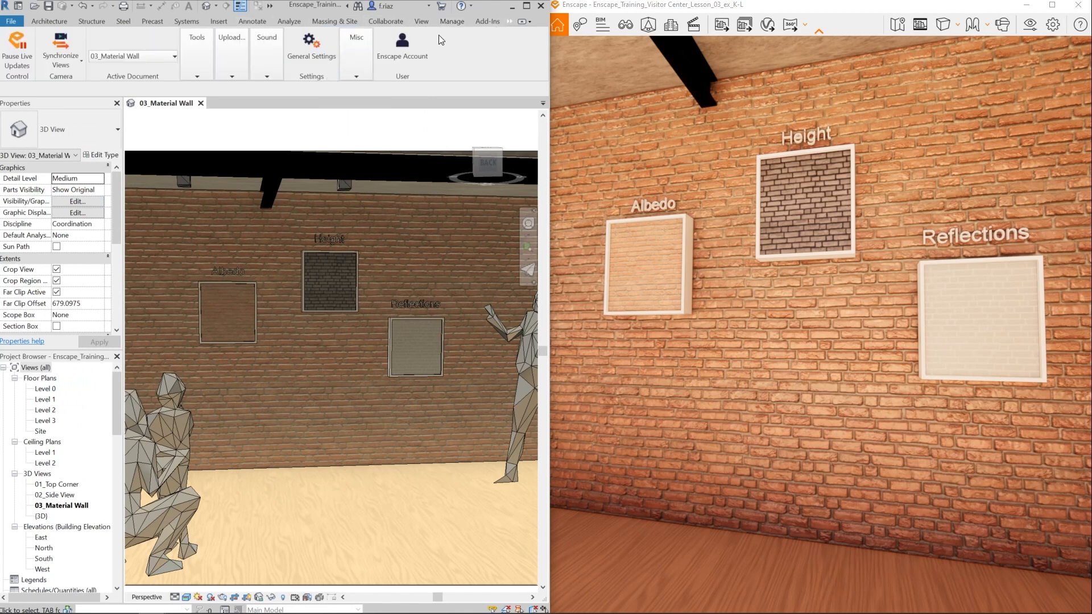
pyautogui.click(190, 71)
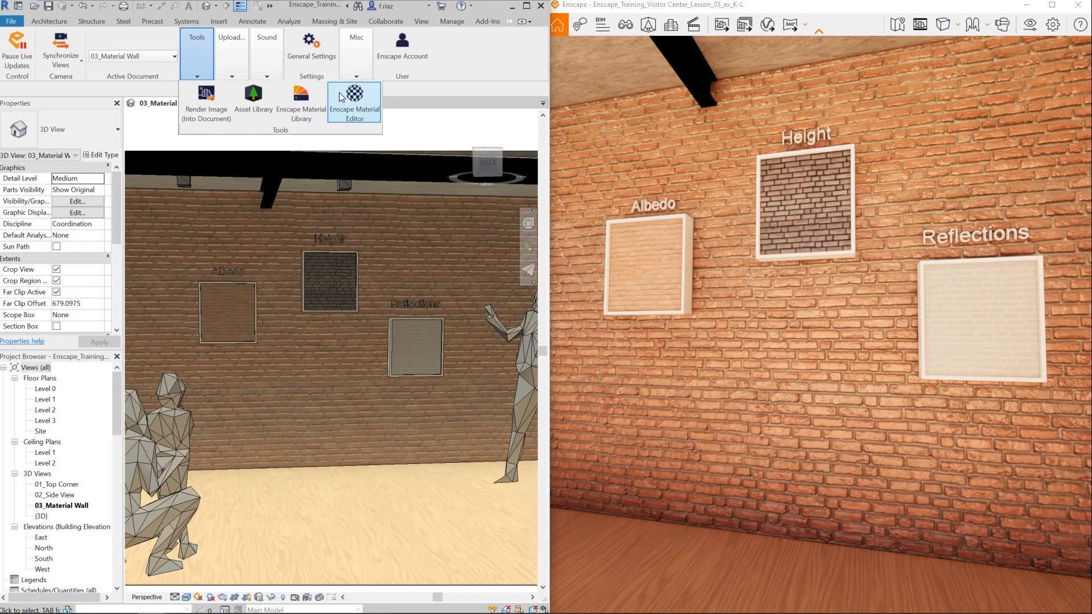
pyautogui.click(354, 99)
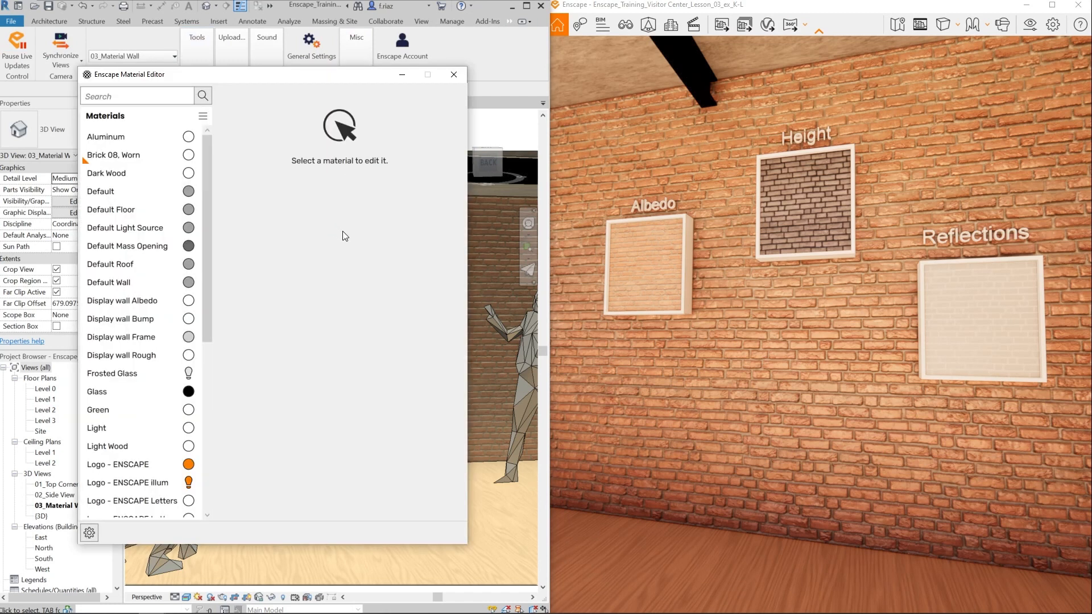
pyautogui.scroll(-2, 158, 448)
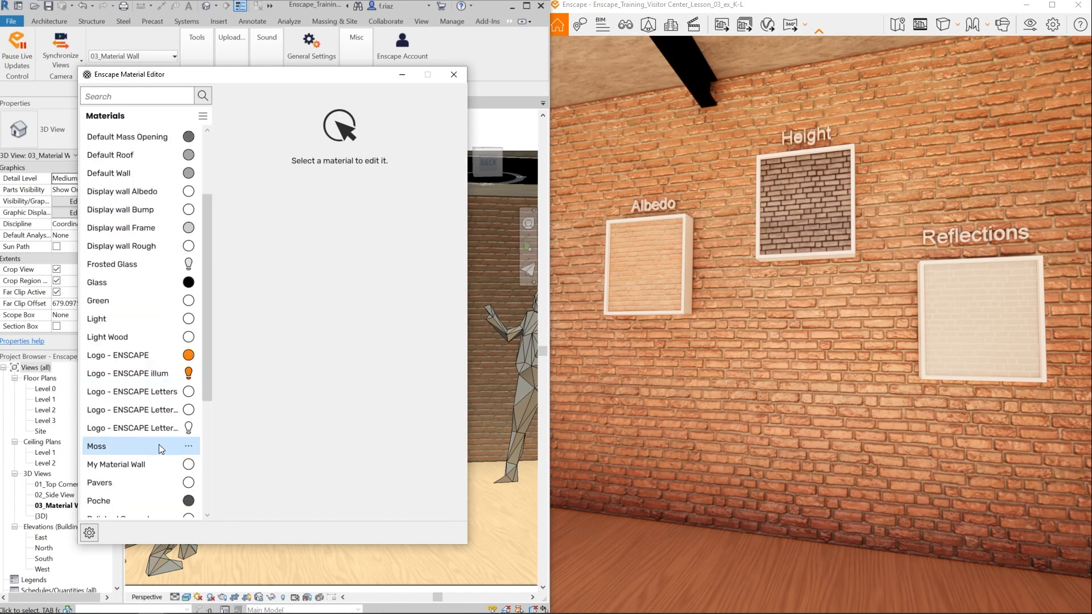
pyautogui.click(143, 465)
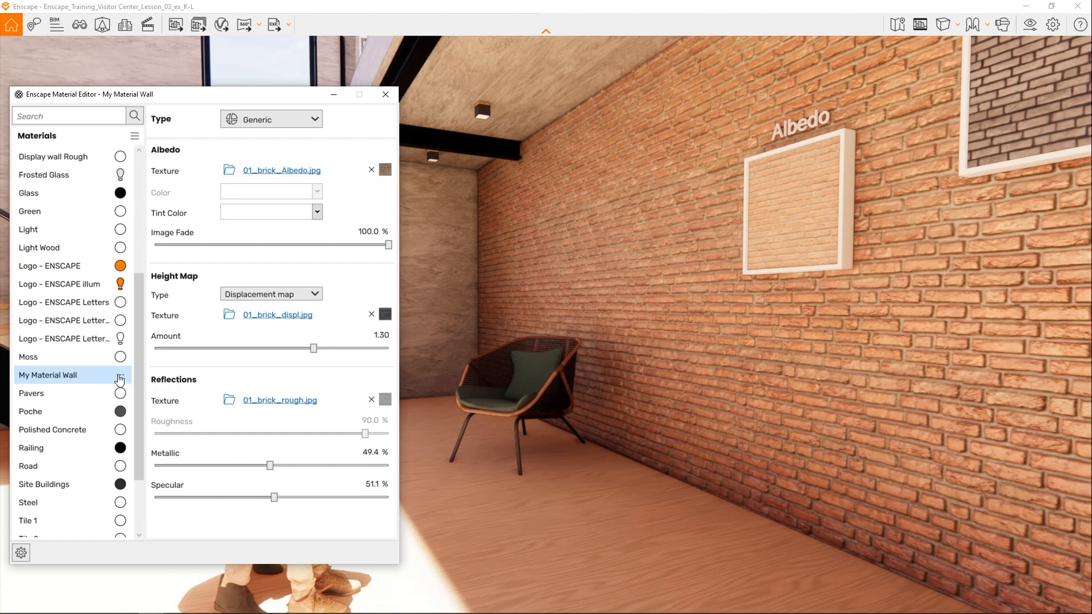
# - Start replacing My Material Wall with an Enscape material and preview Brick 03 on the wall
pyautogui.click(120, 378)
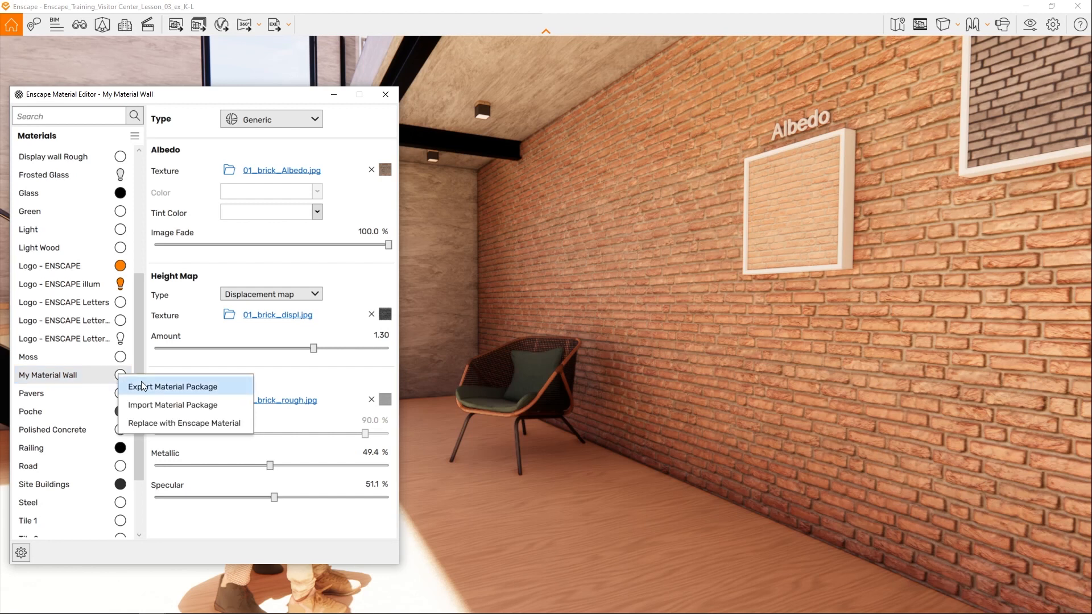
pyautogui.click(234, 423)
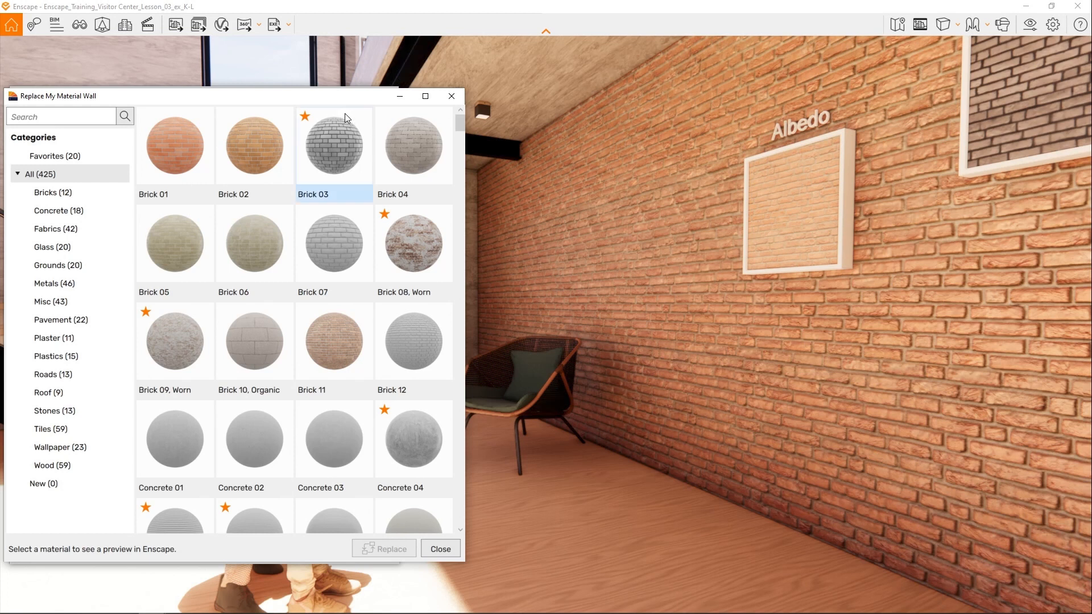
pyautogui.click(347, 141)
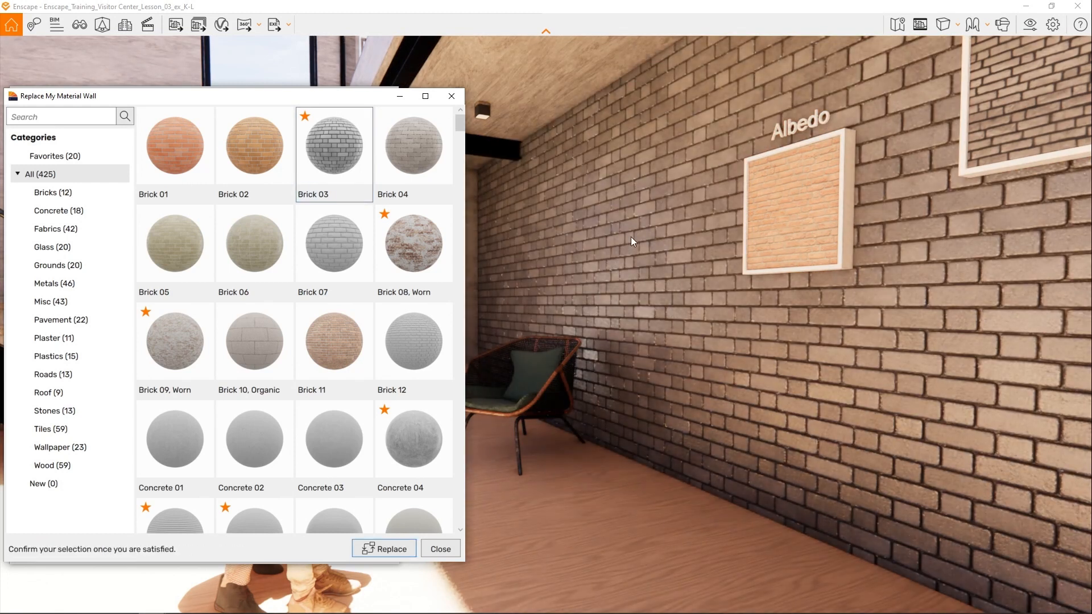
pyautogui.moveTo(623, 233); pyautogui.dragTo(566, 230)
# - Preview Brick 08, Worn, Brick 10, Organic, Brick 07 and Brick 12 on the material wall
pyautogui.click(431, 244)
pyautogui.click(253, 344)
pyautogui.click(333, 247)
pyautogui.scroll(-10, 347, 273)
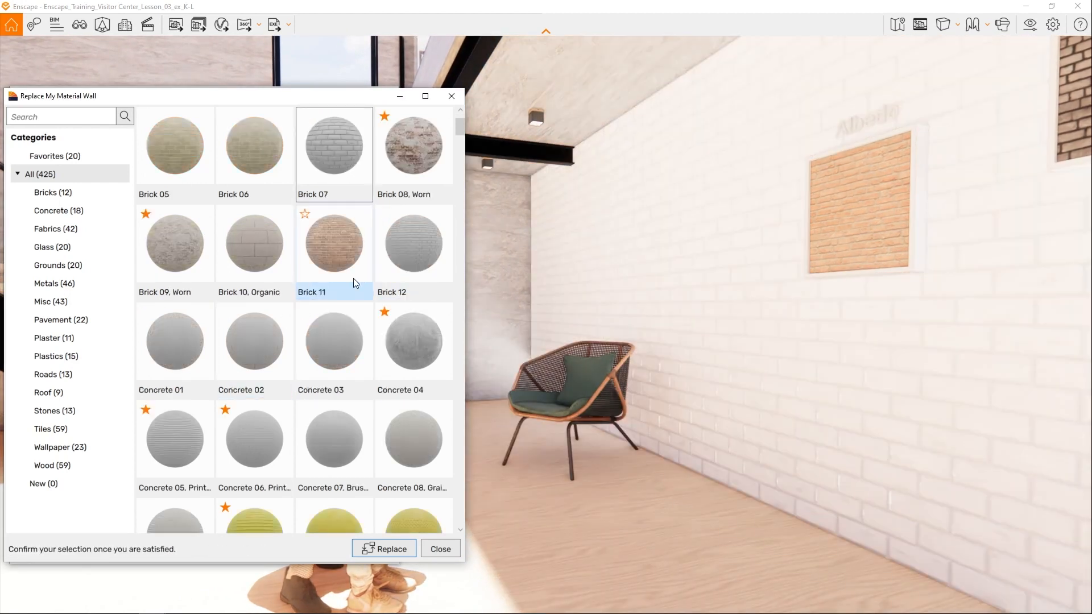
pyautogui.click(255, 251)
pyautogui.click(413, 250)
# - Preview the ground materials Moss 01, Moss 02 and Gravel 02 on the material wall
pyautogui.scroll(-15, 401, 265)
pyautogui.click(410, 341)
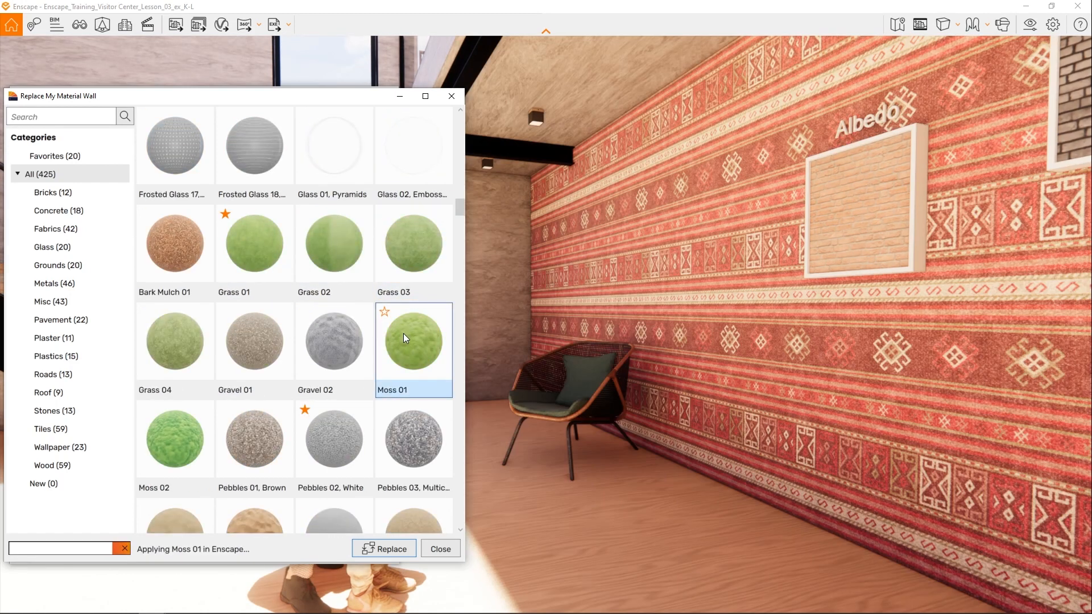
pyautogui.click(177, 441)
pyautogui.moveTo(648, 316); pyautogui.dragTo(675, 267)
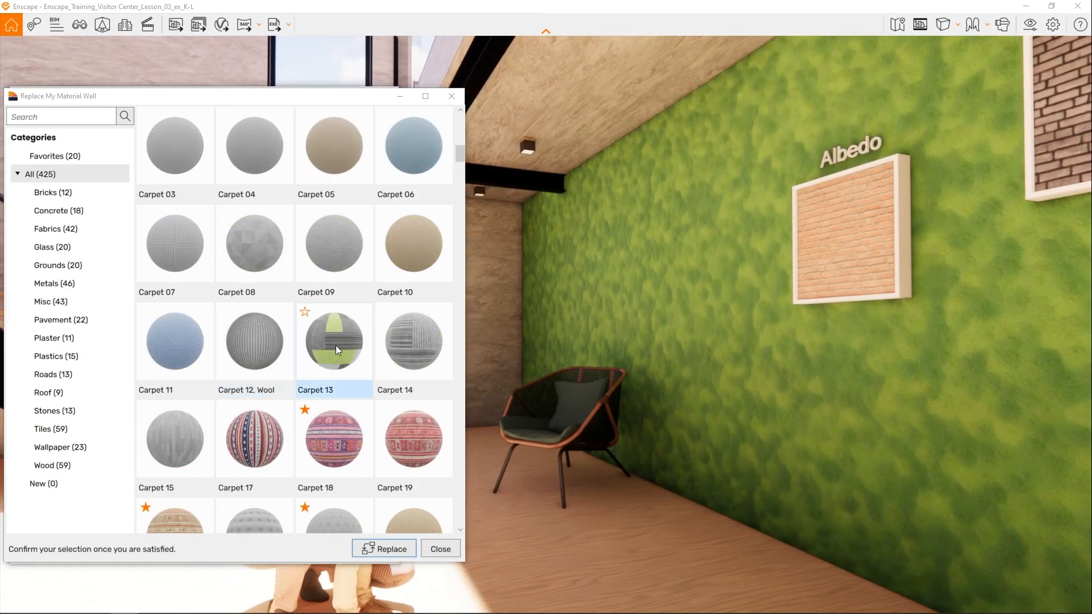
pyautogui.click(337, 350)
# - Preview Plastic 01, Plastic 04 and Stone 01, Wall on the material wall, and close the material selection without replacing
pyautogui.scroll(-3, 337, 351)
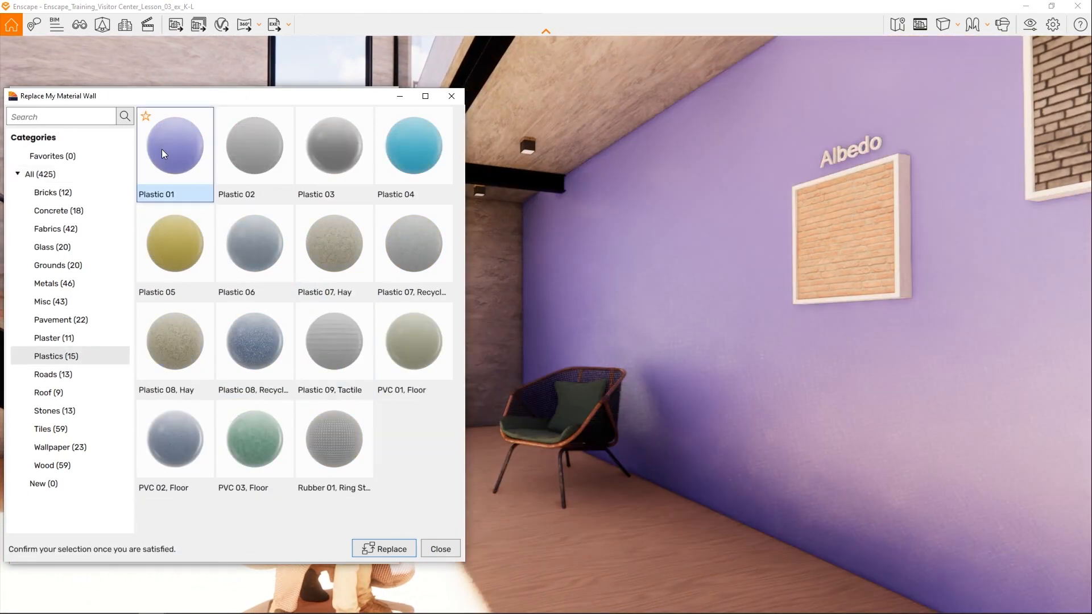
pyautogui.click(398, 149)
pyautogui.click(200, 247)
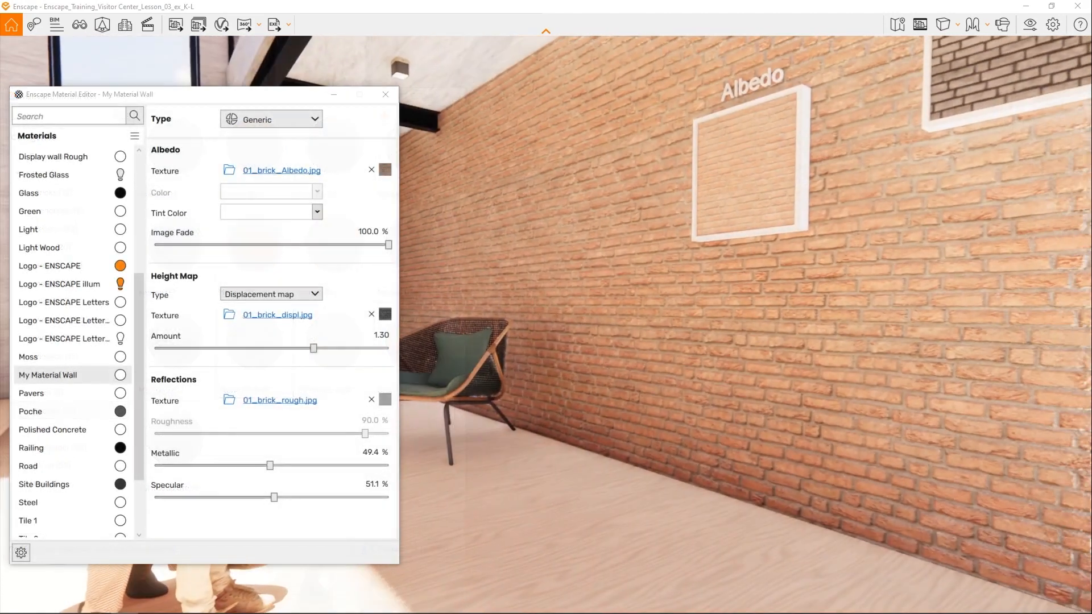
# - Close the Enscape Material Editor and frame the whole brick wall frontally in the Enscape view
pyautogui.press('a')
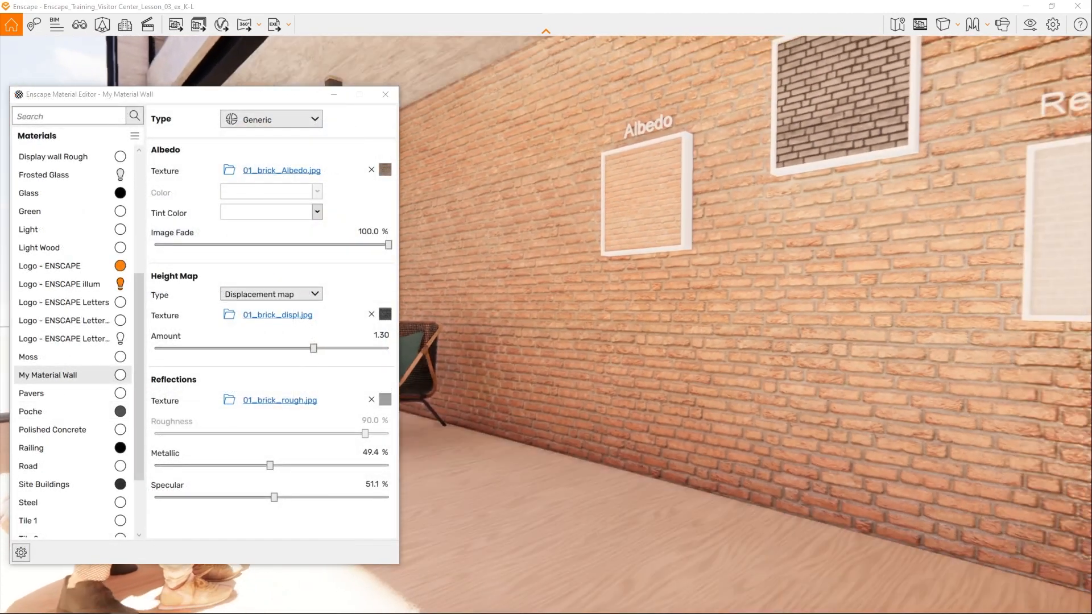
pyautogui.press('s')
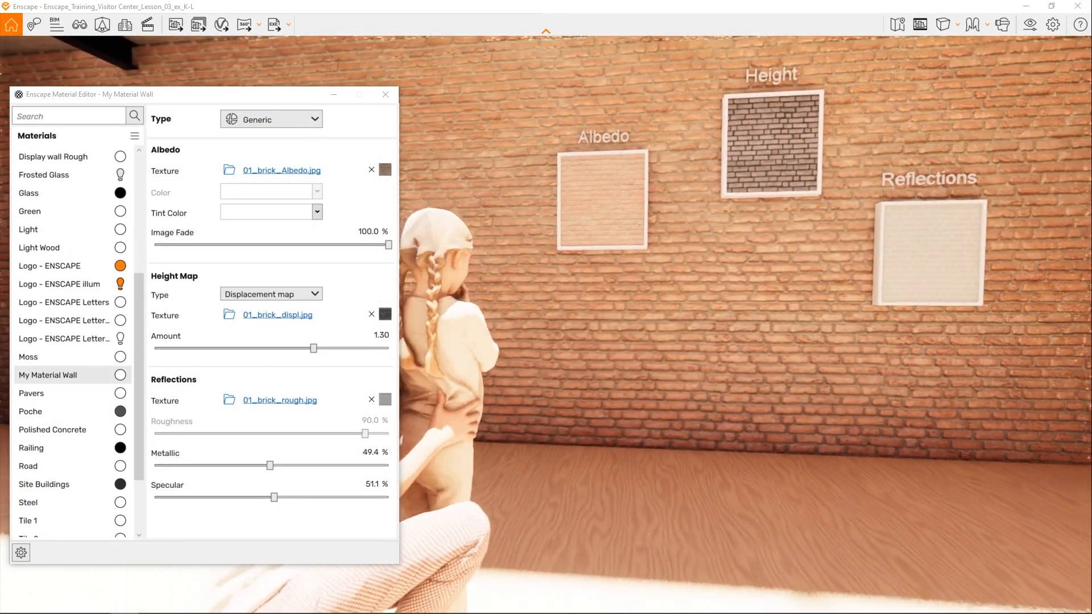
pyautogui.press('s')
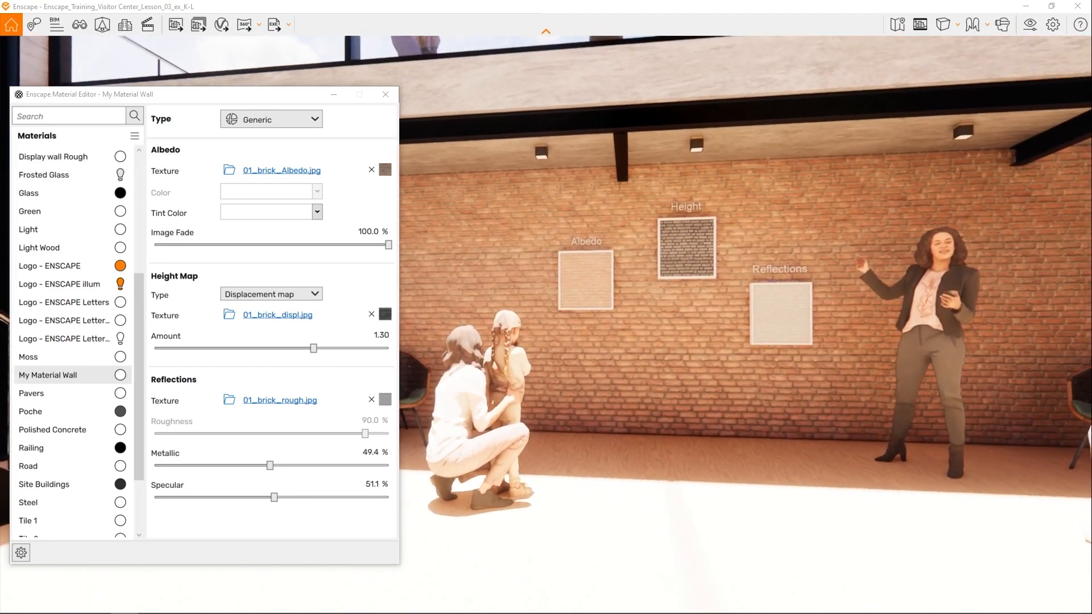
pyautogui.moveTo(463, 229); pyautogui.dragTo(608, 230, button='right')
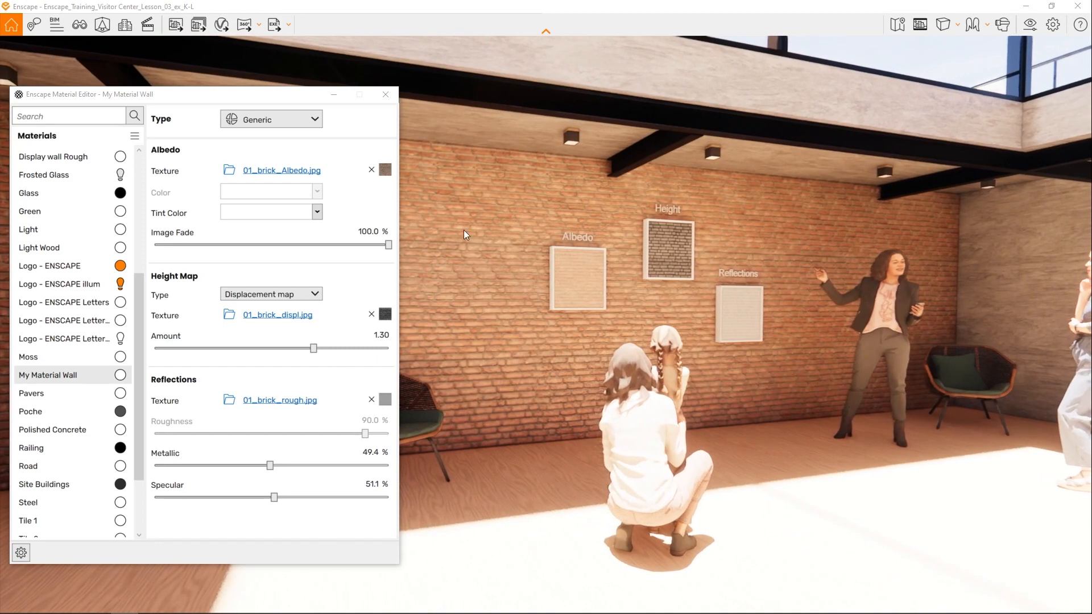
pyautogui.click(384, 92)
pyautogui.moveTo(805, 271); pyautogui.dragTo(711, 314, button='right')
pyautogui.keyDown('shift'); pyautogui.moveTo(572, 332); pyautogui.dragTo(603, 332, button='right'); pyautogui.keyUp('shift')
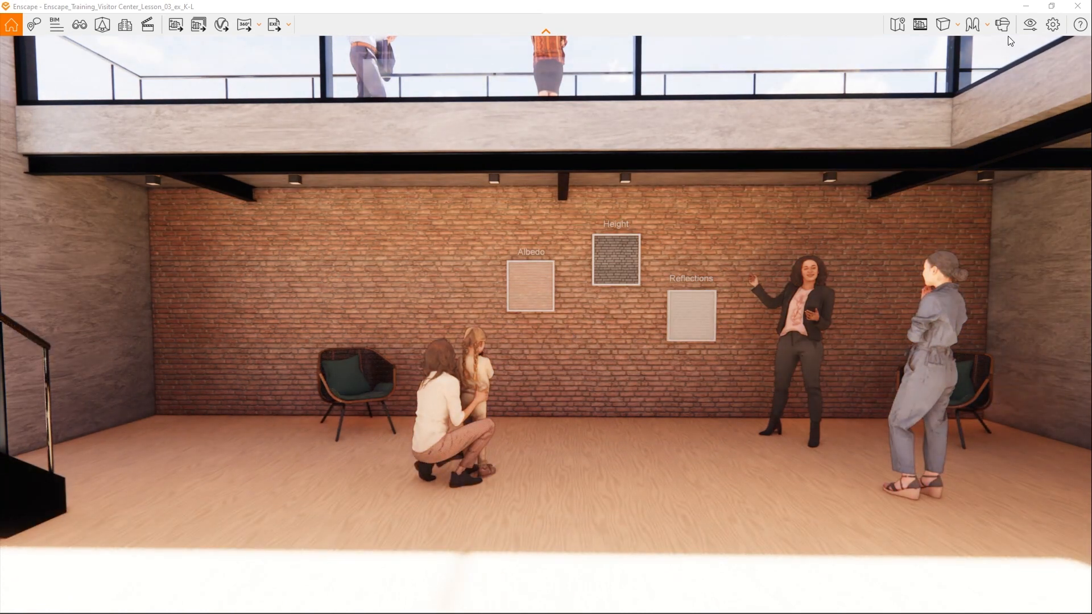
# - Set the output resolution of the 03_Material Wall visual preset to Ultra HD
pyautogui.click(1030, 24)
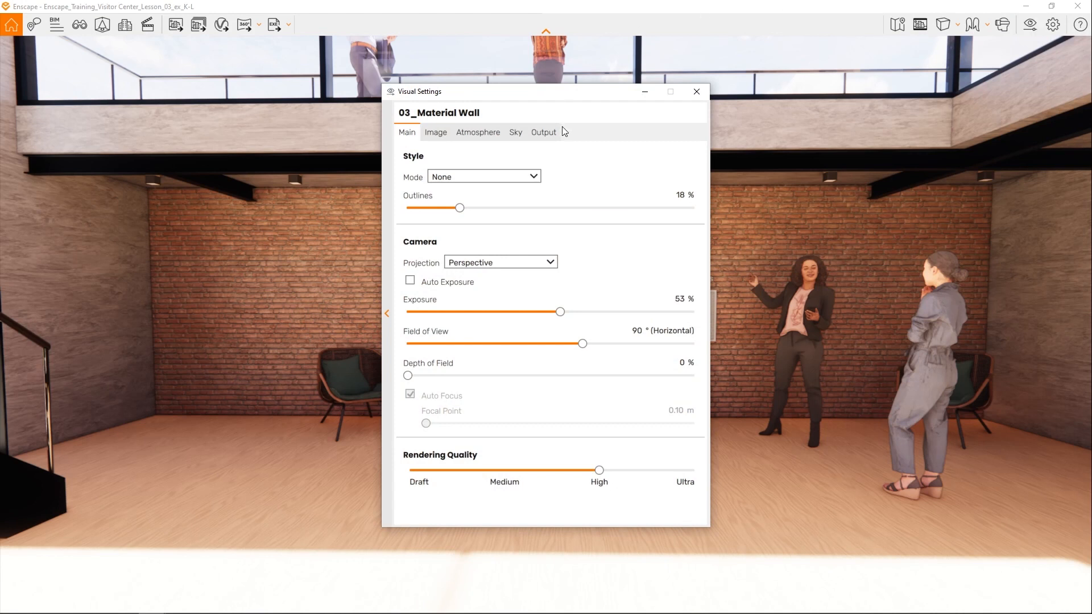
pyautogui.click(545, 133)
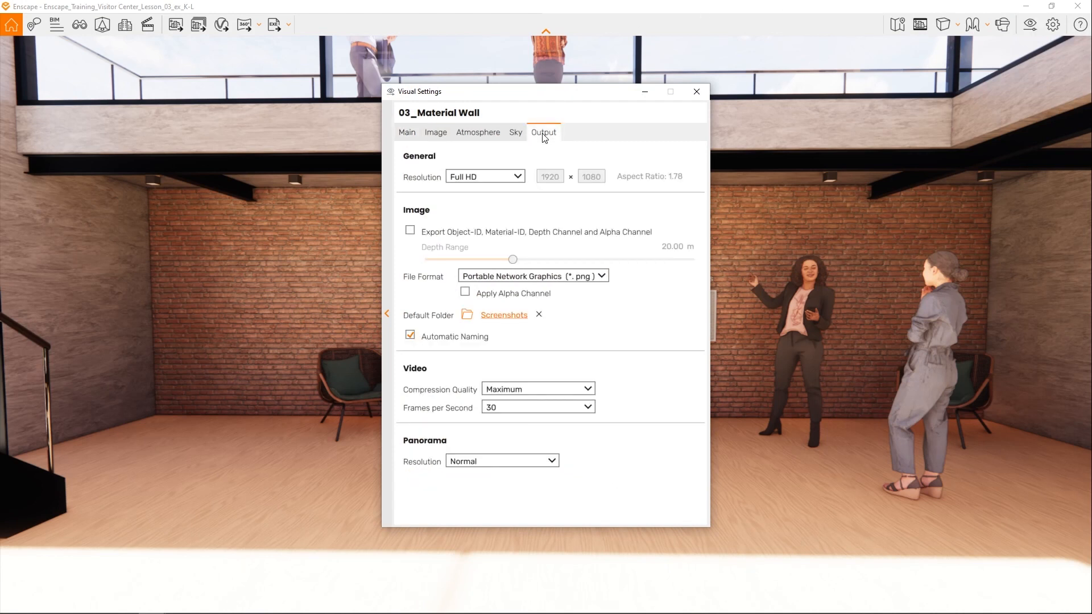
pyautogui.click(518, 177)
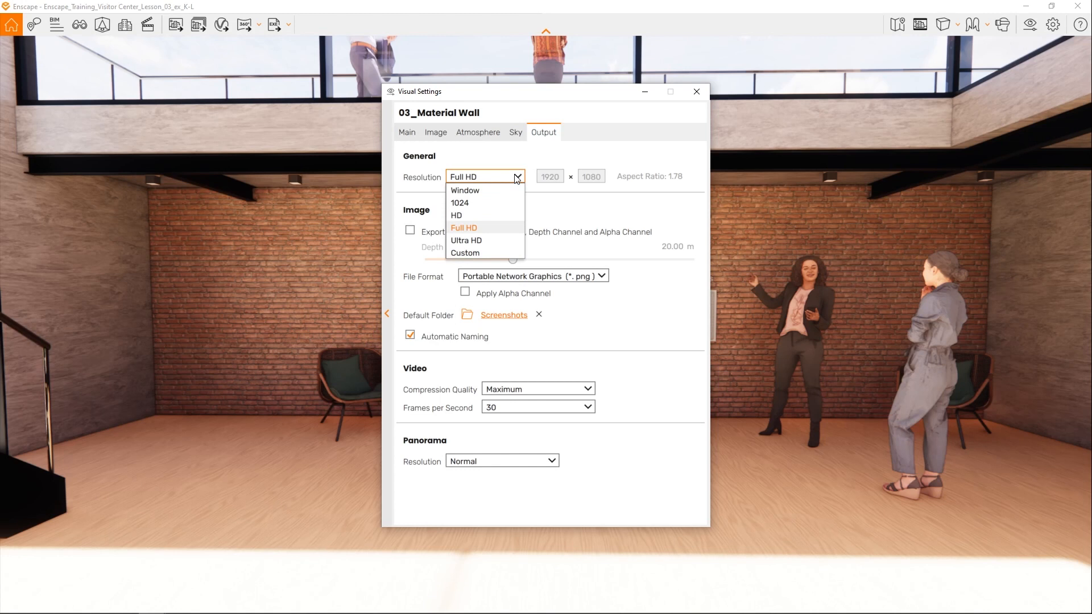
pyautogui.click(493, 241)
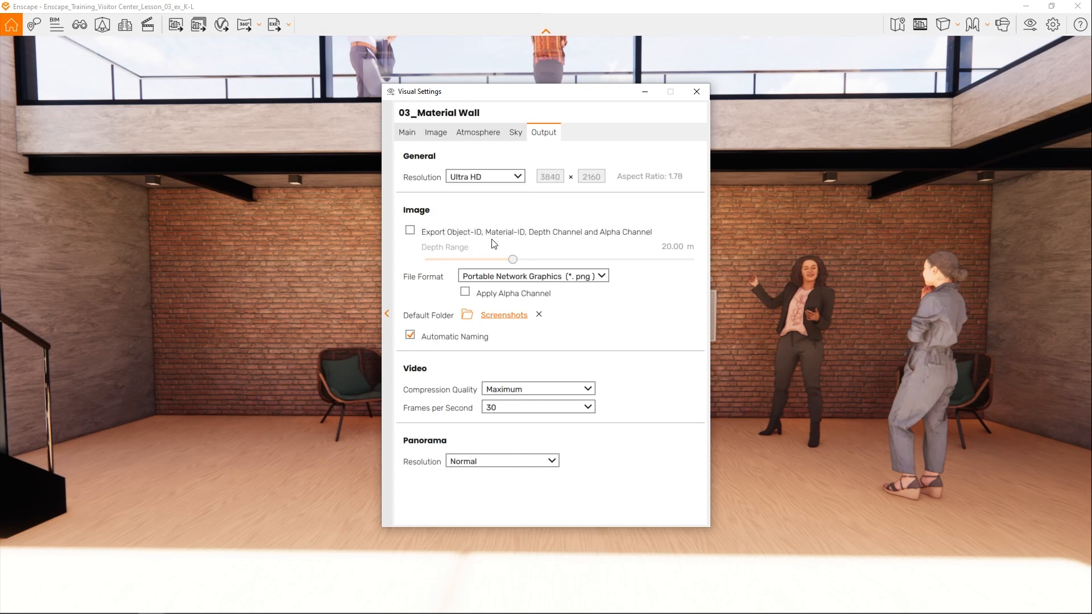
pyautogui.click(696, 92)
# - Edit the 03_Material Wall view, turn on the safe frame and reposition the camera to view the brick wall at an angle
pyautogui.click(79, 24)
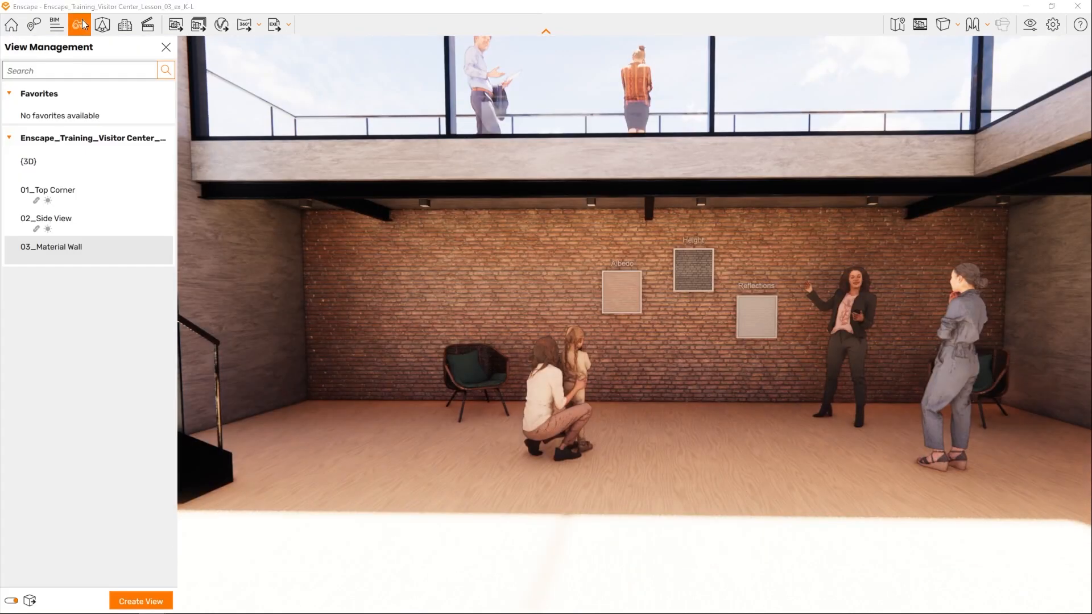
pyautogui.click(152, 251)
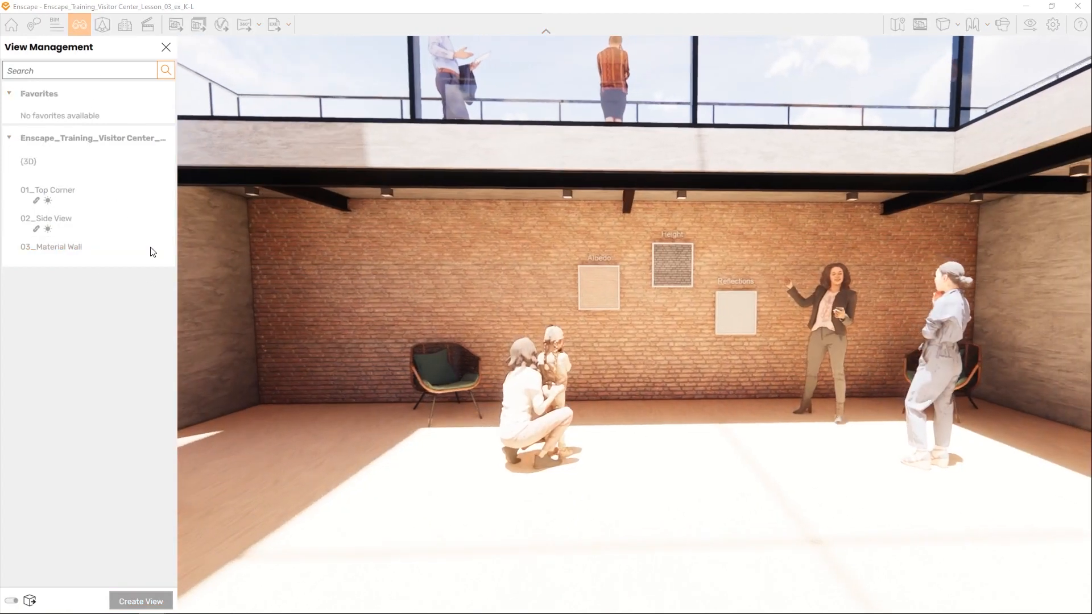
pyautogui.click(920, 23)
pyautogui.press('w')
pyautogui.press('a')
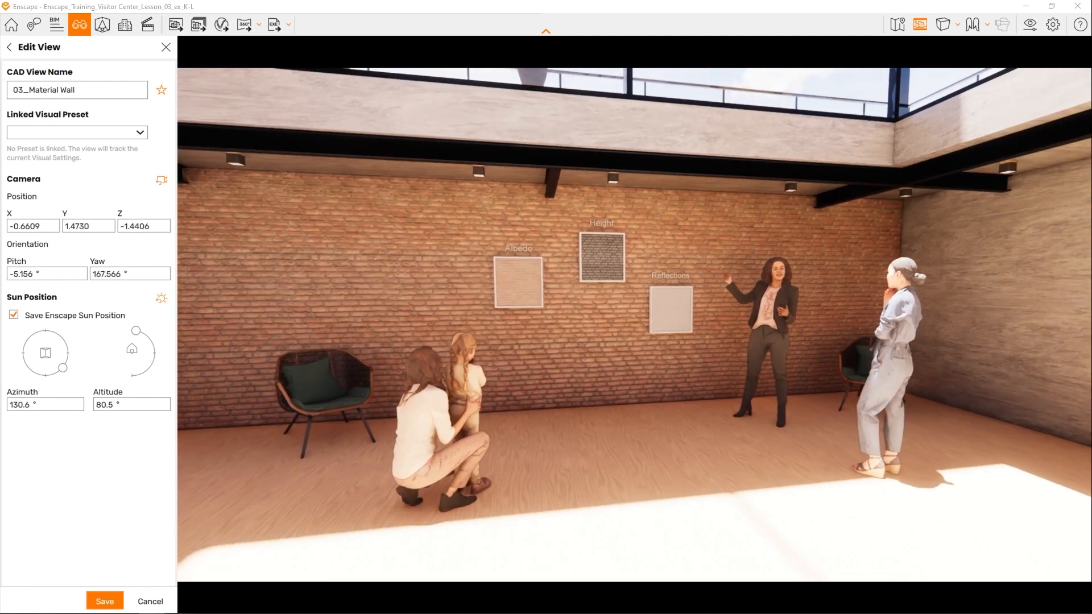
pyautogui.press('a')
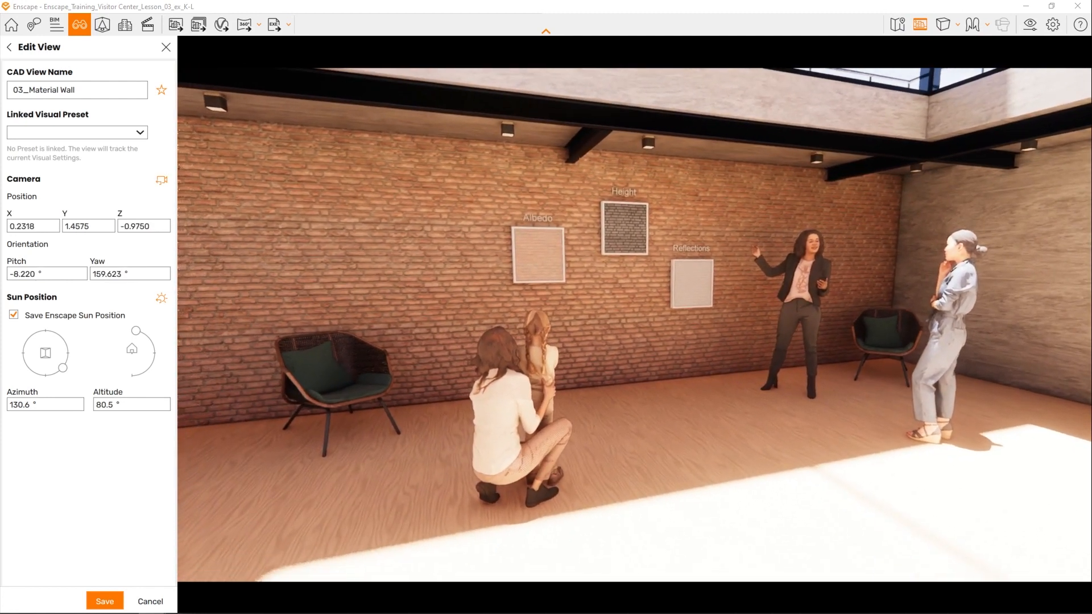
pyautogui.press('s')
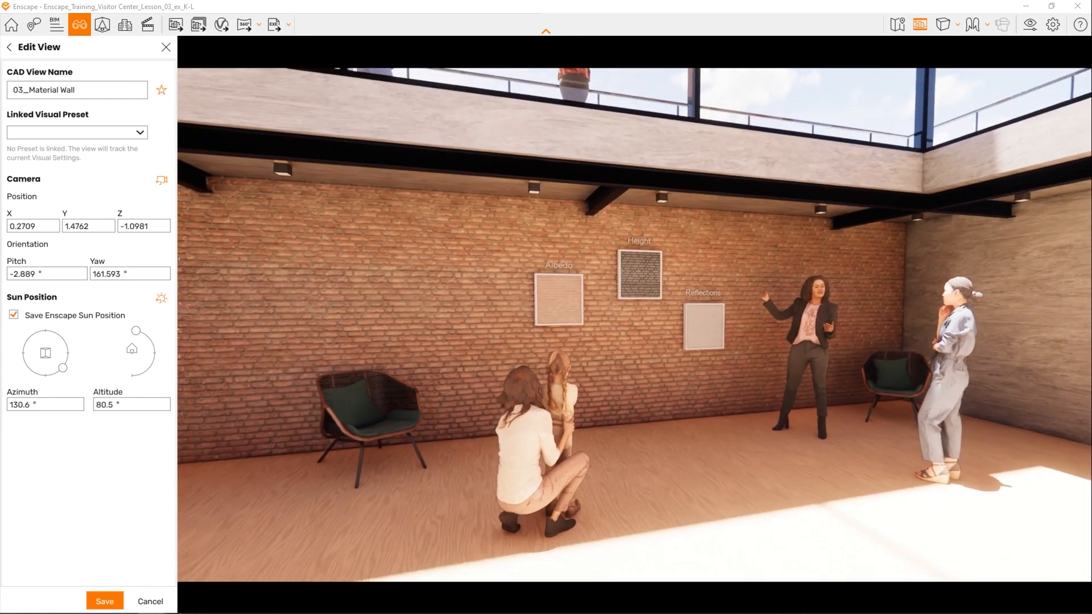
# - Set the view's sun position to an azimuth of about 285° and an altitude of about 61°
pyautogui.moveTo(63, 368); pyautogui.dragTo(29, 369)
pyautogui.moveTo(135, 330); pyautogui.dragTo(150, 340)
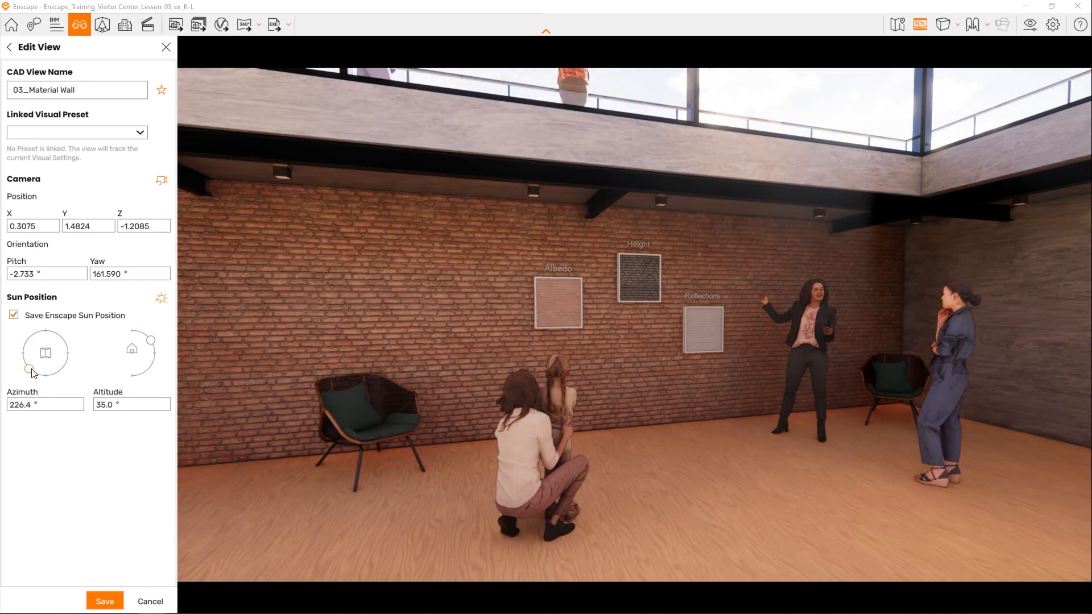
pyautogui.moveTo(29, 369); pyautogui.dragTo(18, 345)
pyautogui.moveTo(141, 338); pyautogui.dragTo(143, 334)
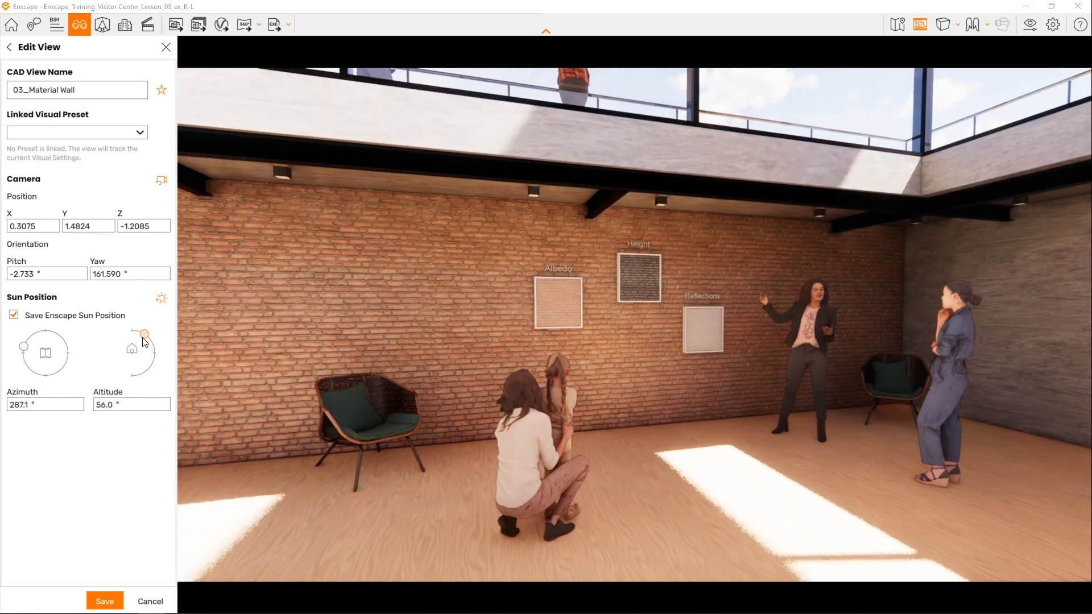
# - Set the camera's field of view to 83° in the 03_Material Wall visual settings
pyautogui.click(1029, 25)
pyautogui.moveTo(596, 94); pyautogui.dragTo(860, 95)
pyautogui.moveTo(848, 338); pyautogui.dragTo(824, 311)
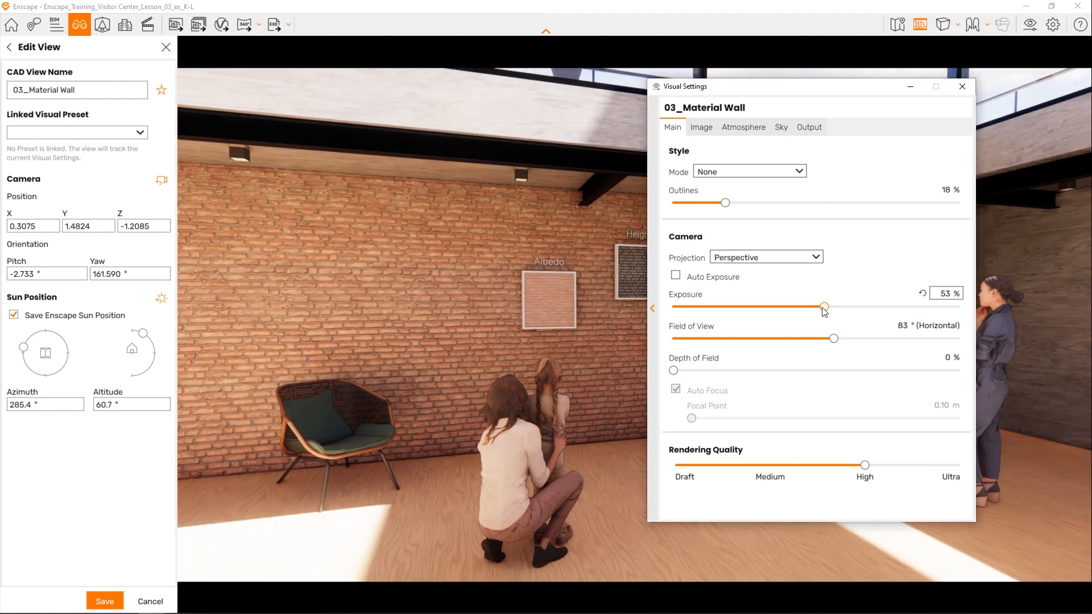
pyautogui.click(961, 86)
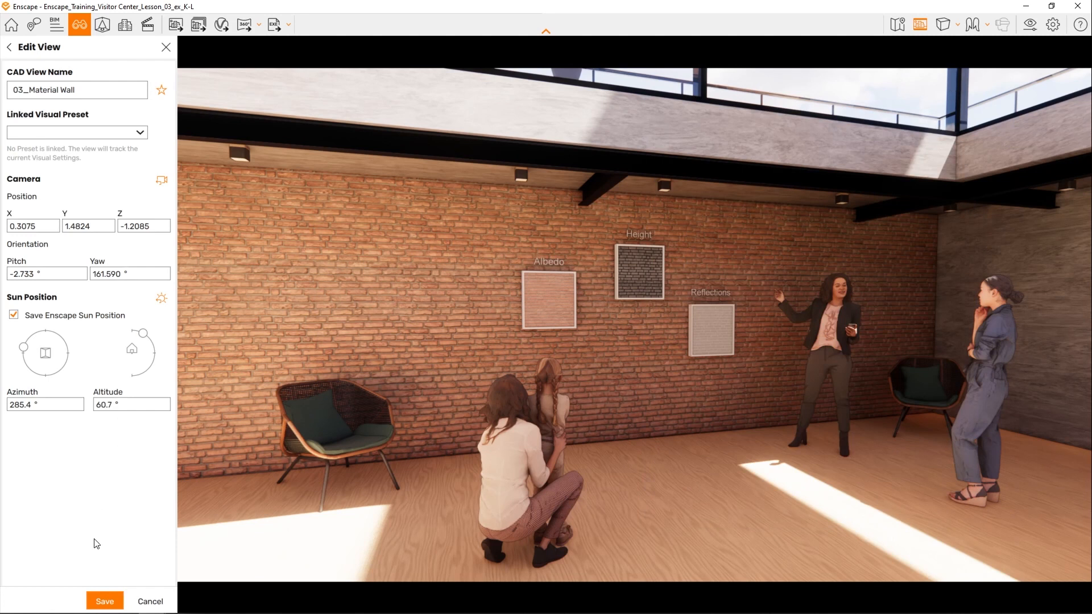
# - Save the edited 03_Material Wall view and render a screenshot of it into the Screenshots folder
pyautogui.click(104, 602)
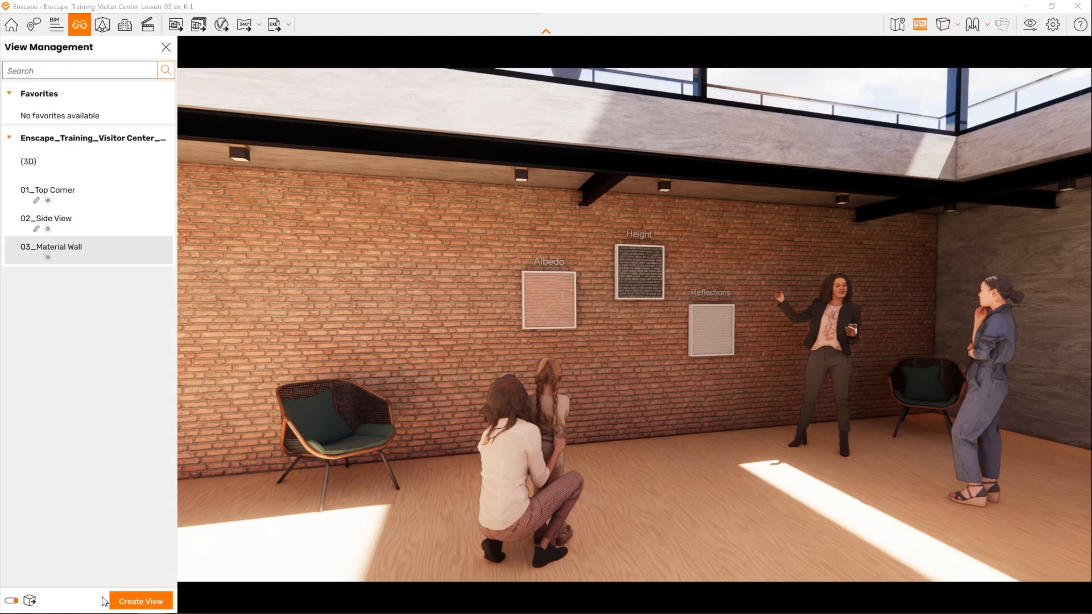
pyautogui.click(164, 48)
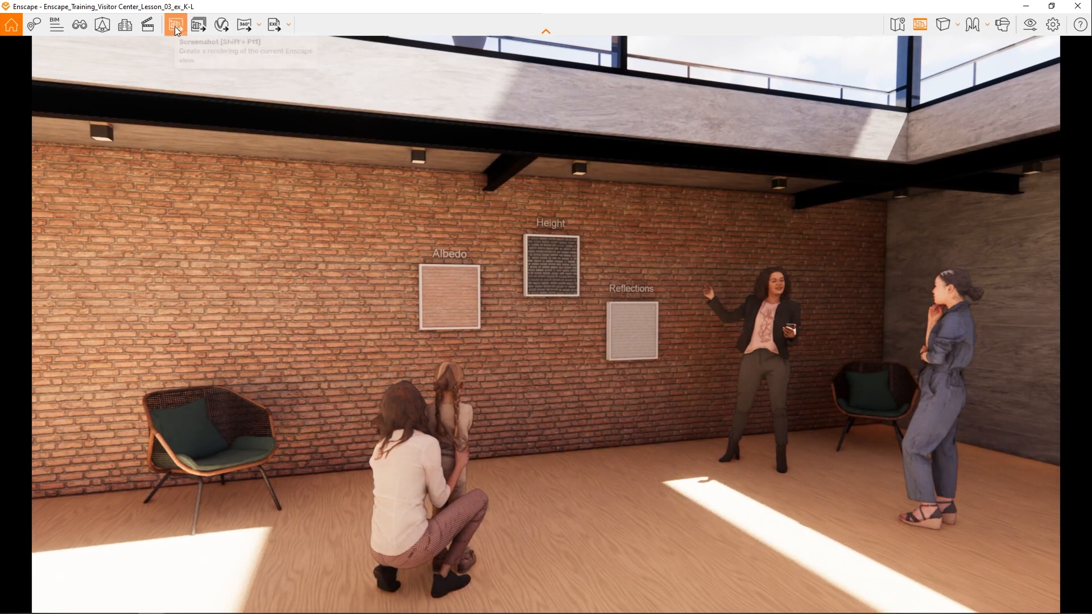
pyautogui.click(175, 26)
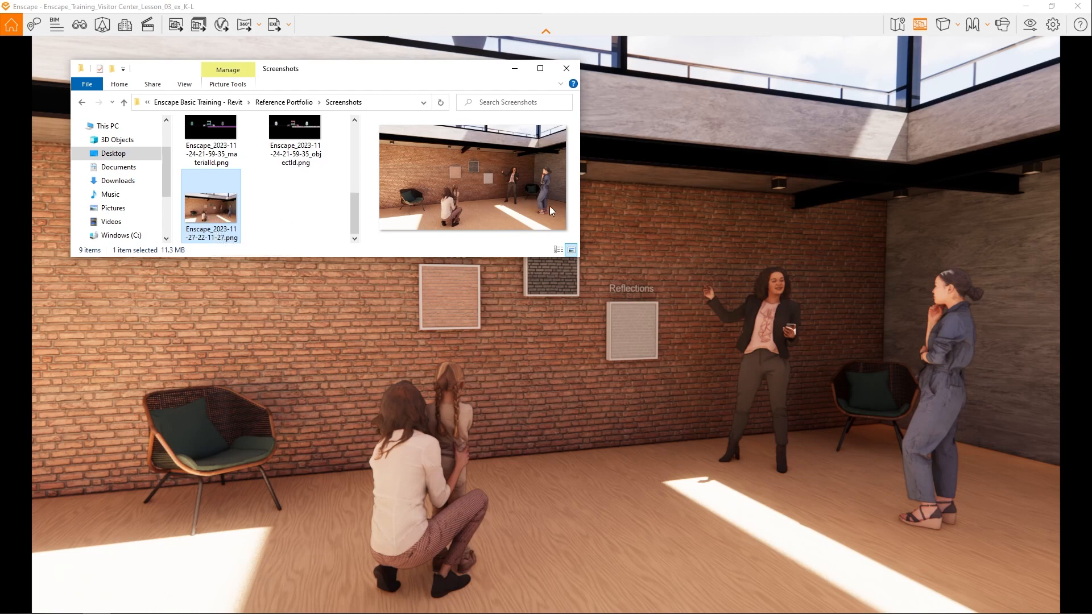
pyautogui.click(566, 69)
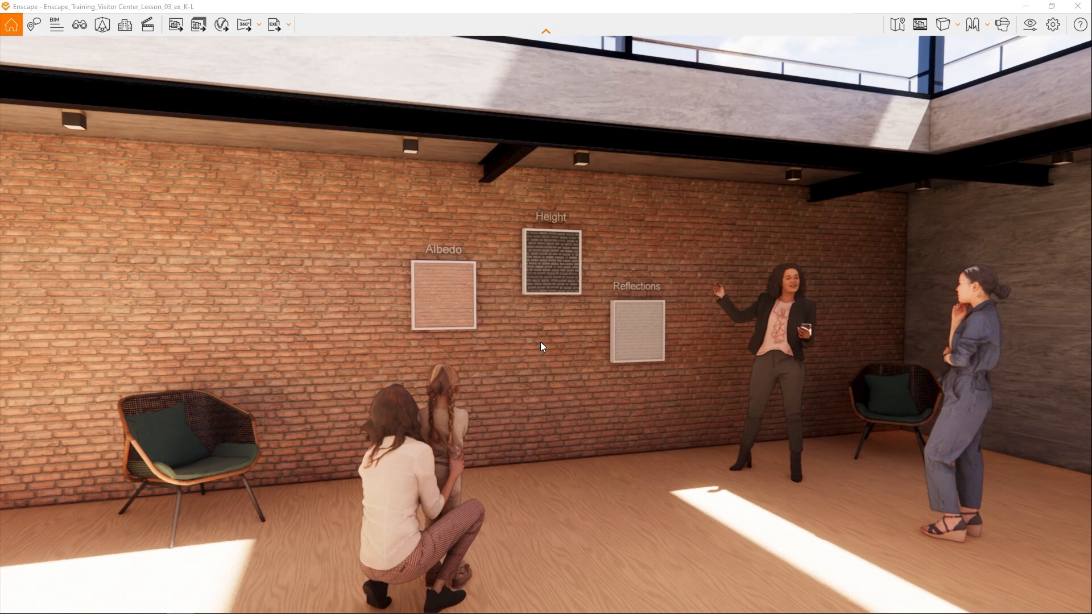
# - Examine the visitor center's exterior, round pond, lawns, paths and surrounding buildings from above
pyautogui.press('s')
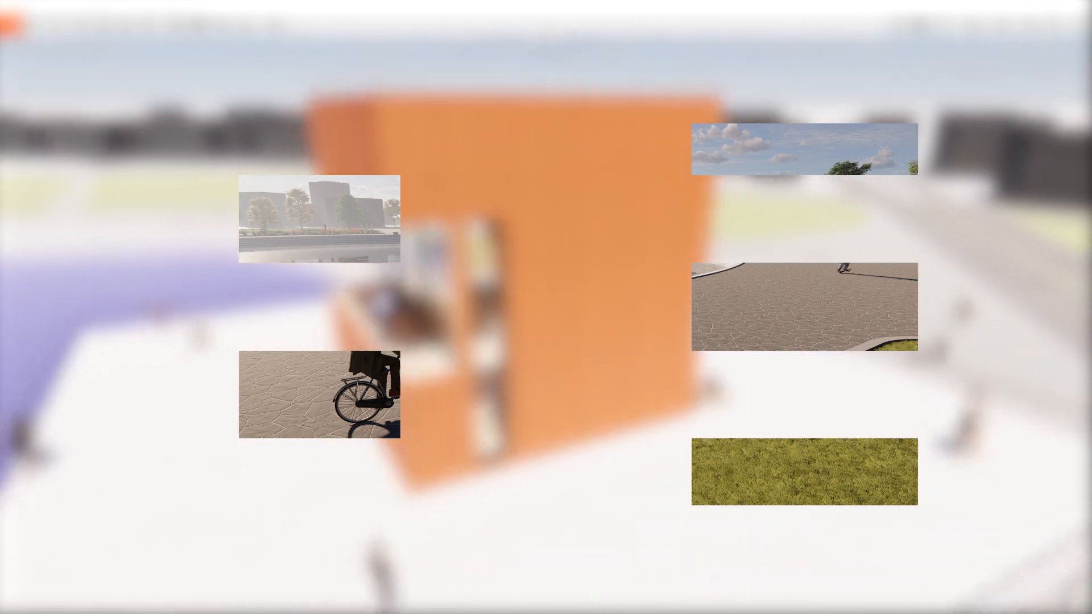
pyautogui.moveTo(250, 289); pyautogui.dragTo(348, 176, button='right')
pyautogui.scroll(-8, 349, 182)
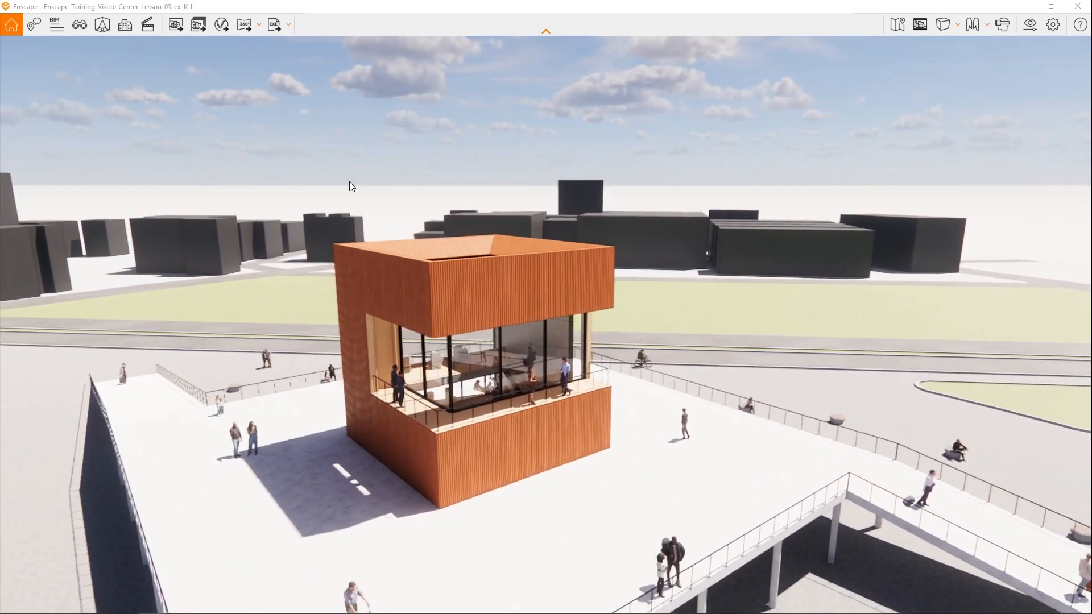
pyautogui.moveTo(475, 263); pyautogui.dragTo(507, 300)
pyautogui.press('s')
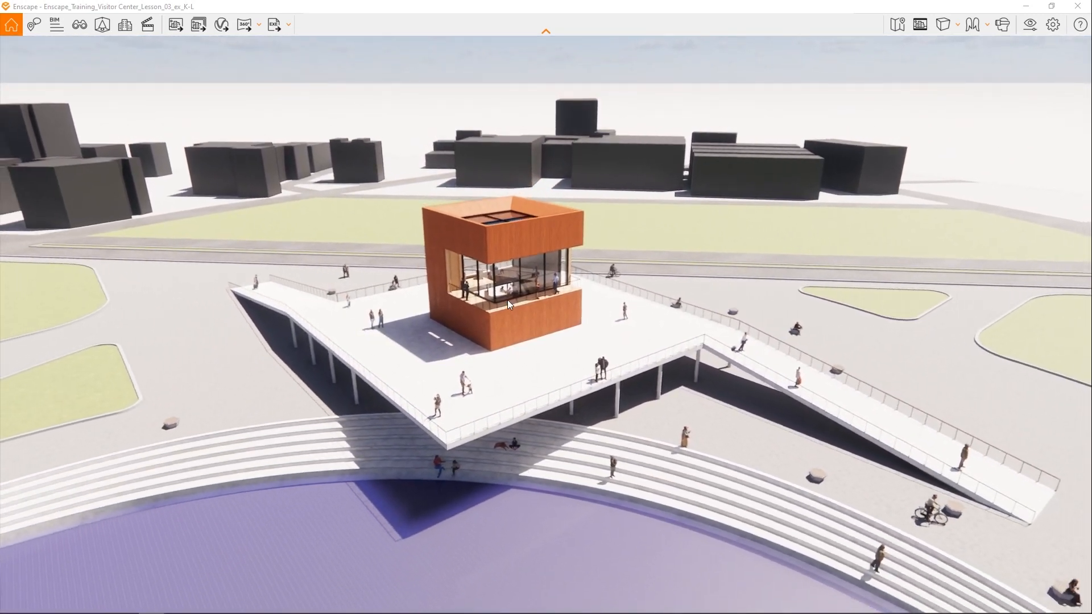
pyautogui.press('s')
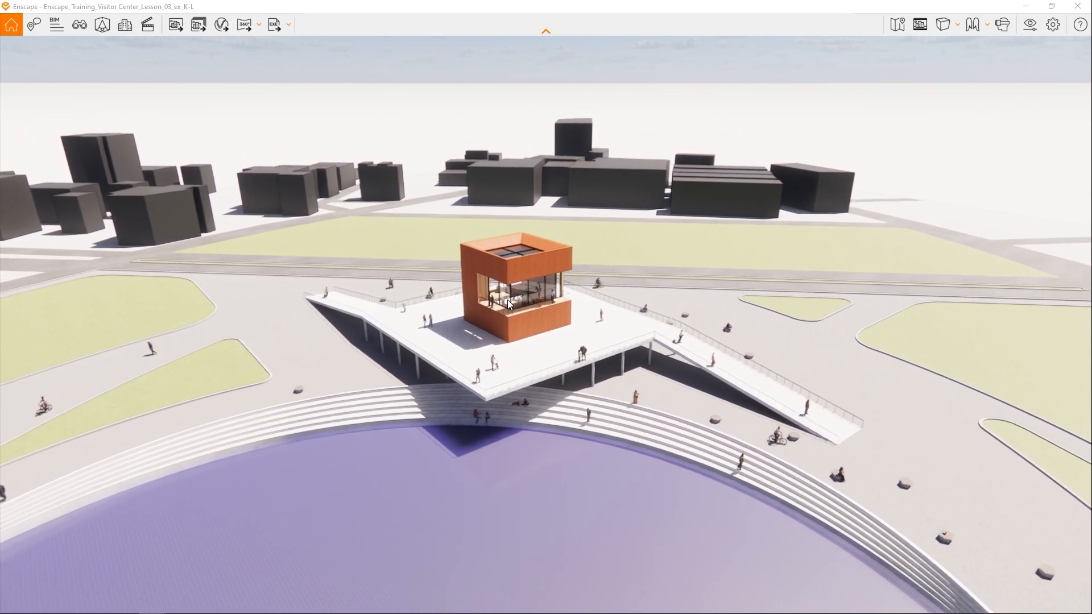
pyautogui.press('s')
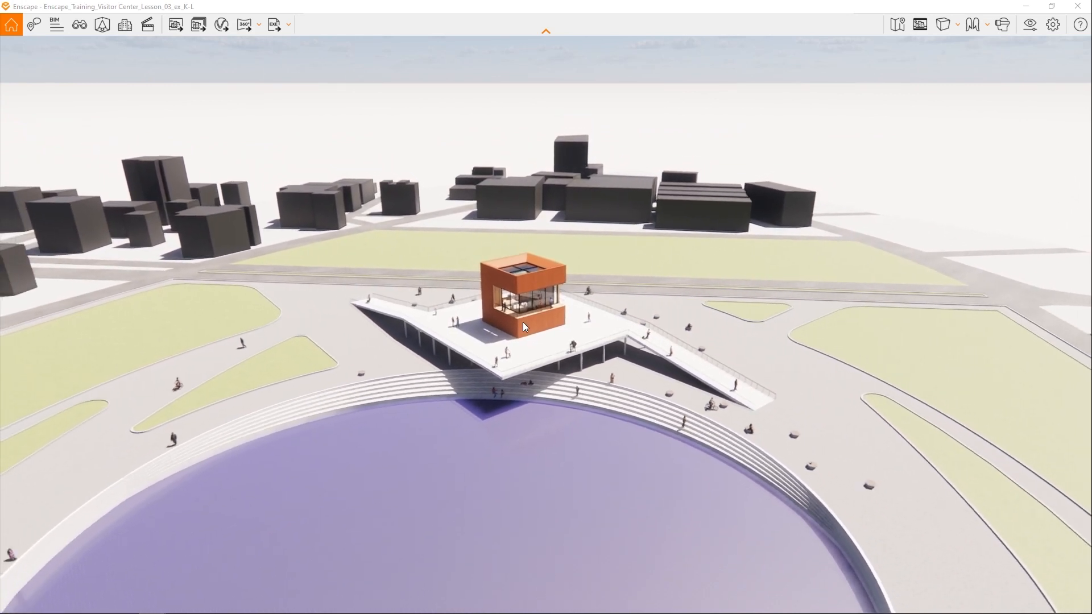
pyautogui.press('s')
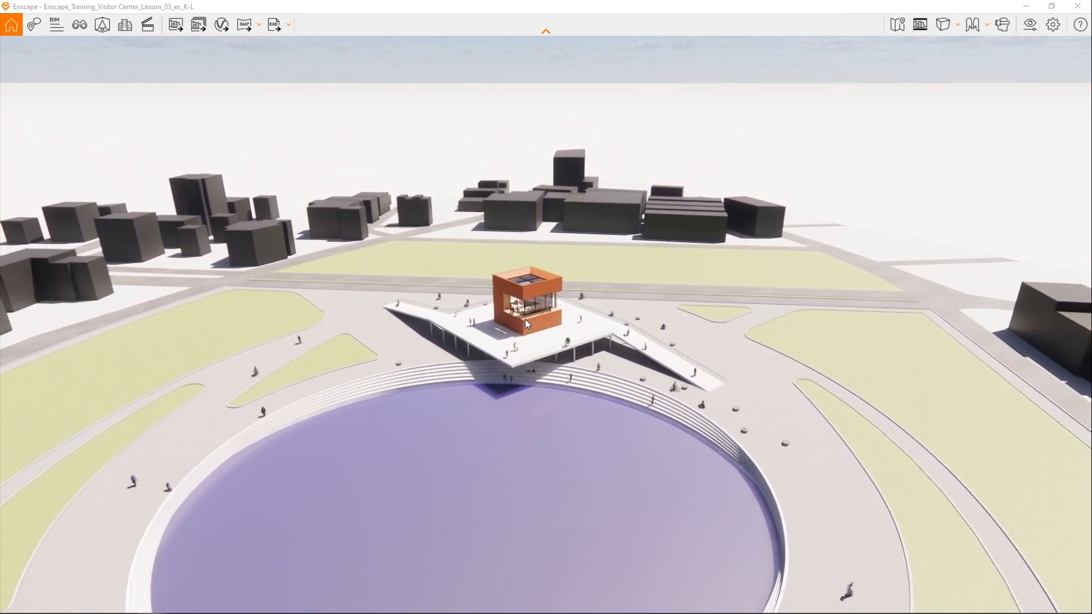
pyautogui.press('s')
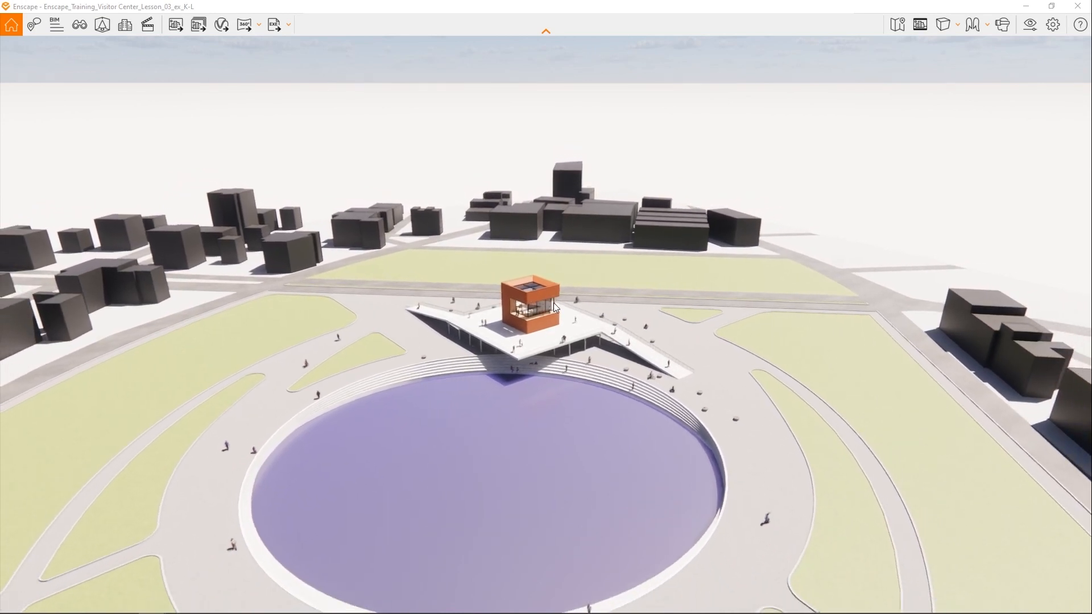
pyautogui.moveTo(553, 302); pyautogui.dragTo(534, 308, button='right')
pyautogui.press('q')
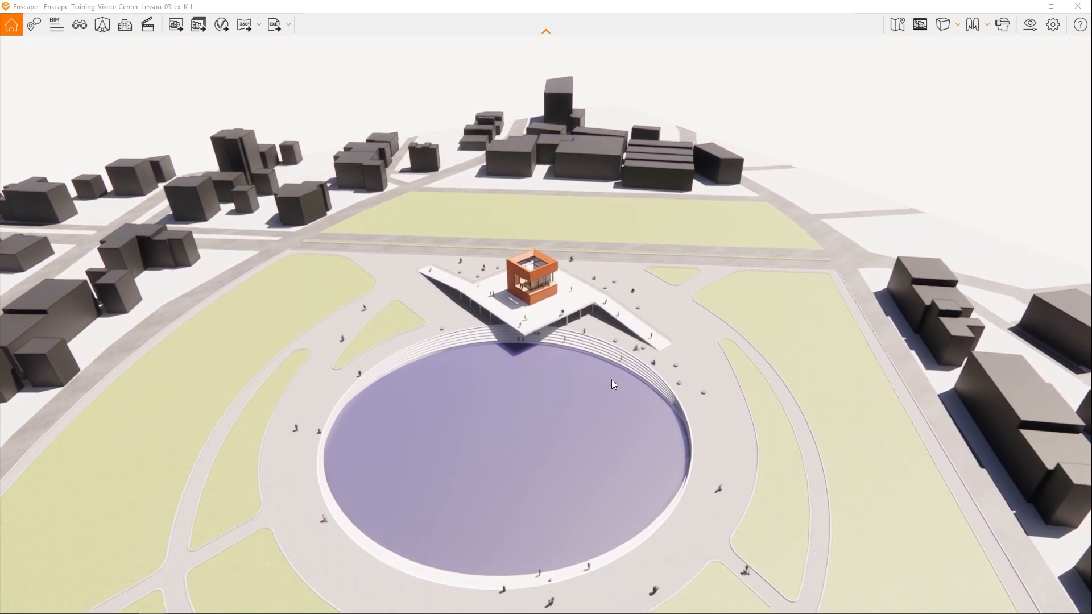
pyautogui.moveTo(531, 233)
pyautogui.mouseDown(button='right')
pyautogui.moveTo(599, 217)
pyautogui.moveTo(515, 239)
pyautogui.mouseUp(button='right')
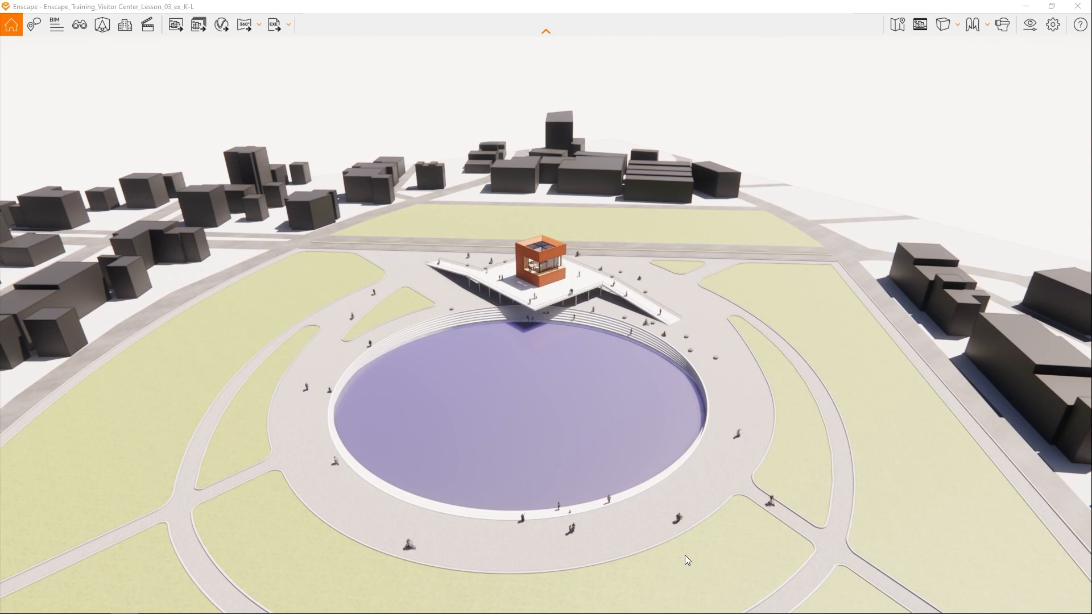
# - Move the camera down to the paving beside the pond, facing the visitor center with the cyclist in the foreground
pyautogui.doubleClick(656, 547)
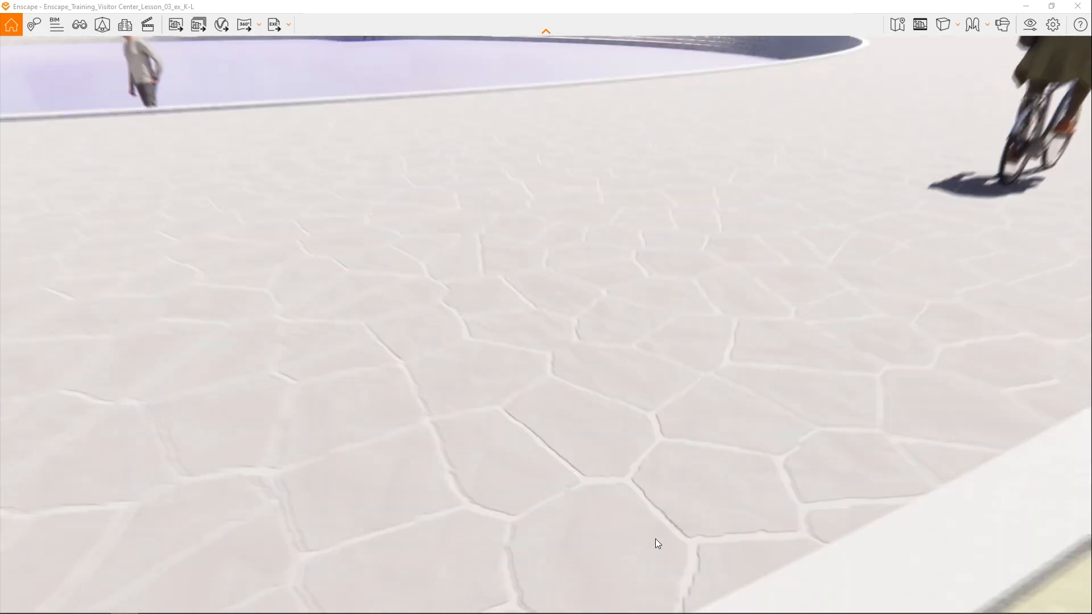
pyautogui.moveTo(655, 543); pyautogui.dragTo(550, 357)
pyautogui.moveTo(530, 309)
pyautogui.mouseDown(button='right')
pyautogui.moveTo(500, 347)
pyautogui.moveTo(537, 303)
pyautogui.mouseUp(button='right')
pyautogui.scroll(-1, 536, 303)
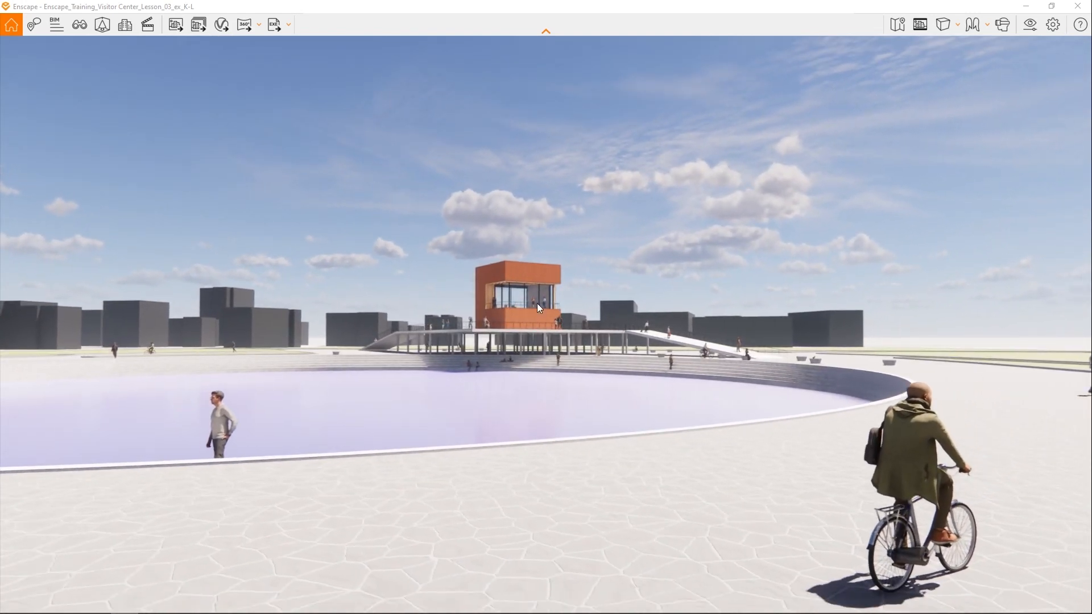
# - Duplicate the 03_Material Wall visual preset as 04_Exterior and make the copy the active preset
pyautogui.click(1034, 21)
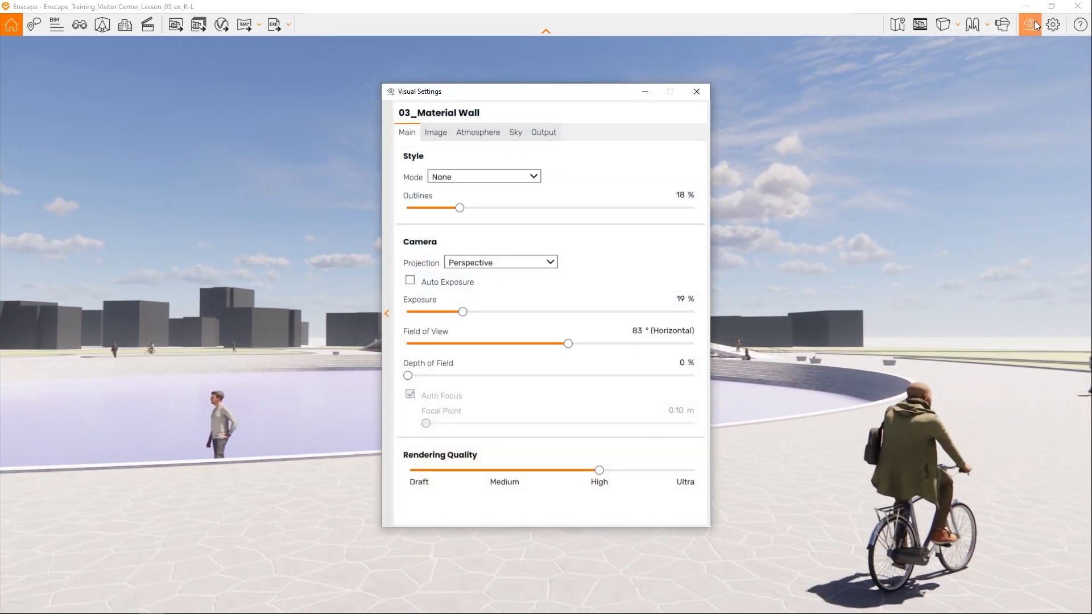
pyautogui.click(389, 327)
pyautogui.click(532, 215)
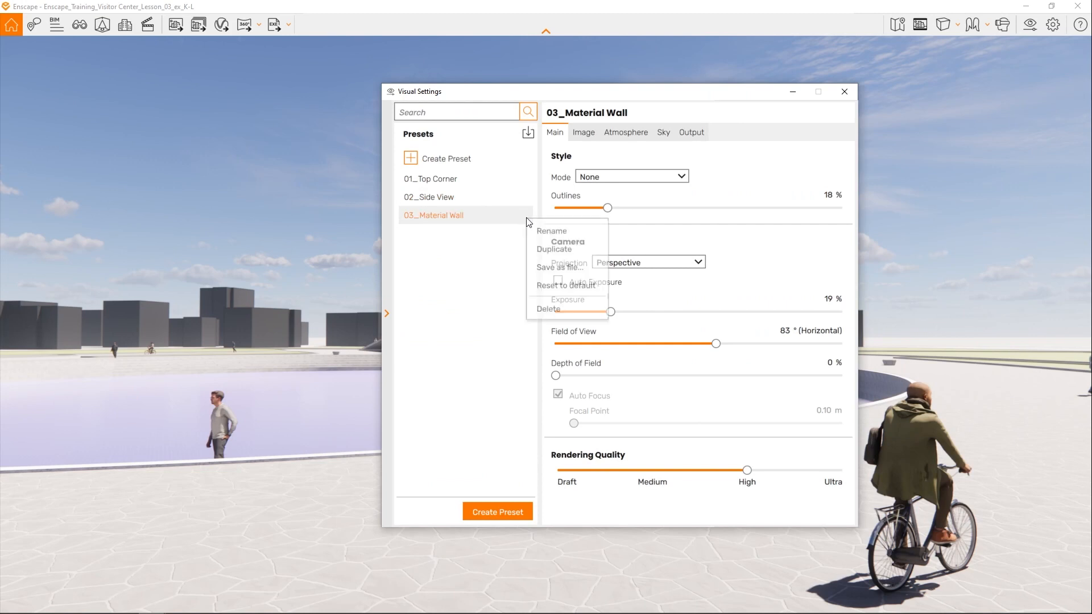
pyautogui.click(540, 248)
pyautogui.write('04_Exterior')
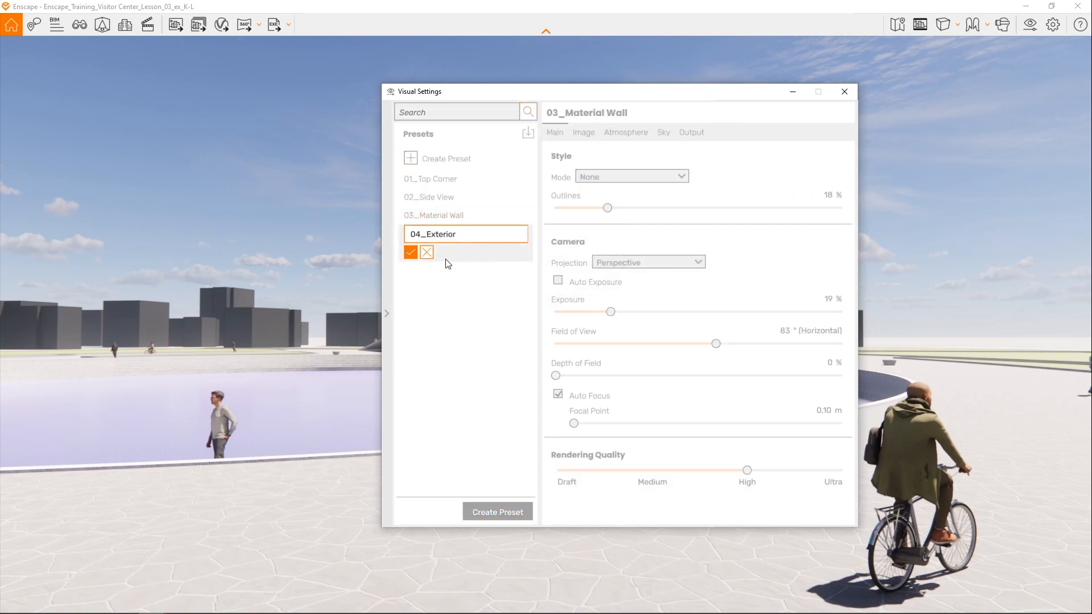
pyautogui.click(406, 256)
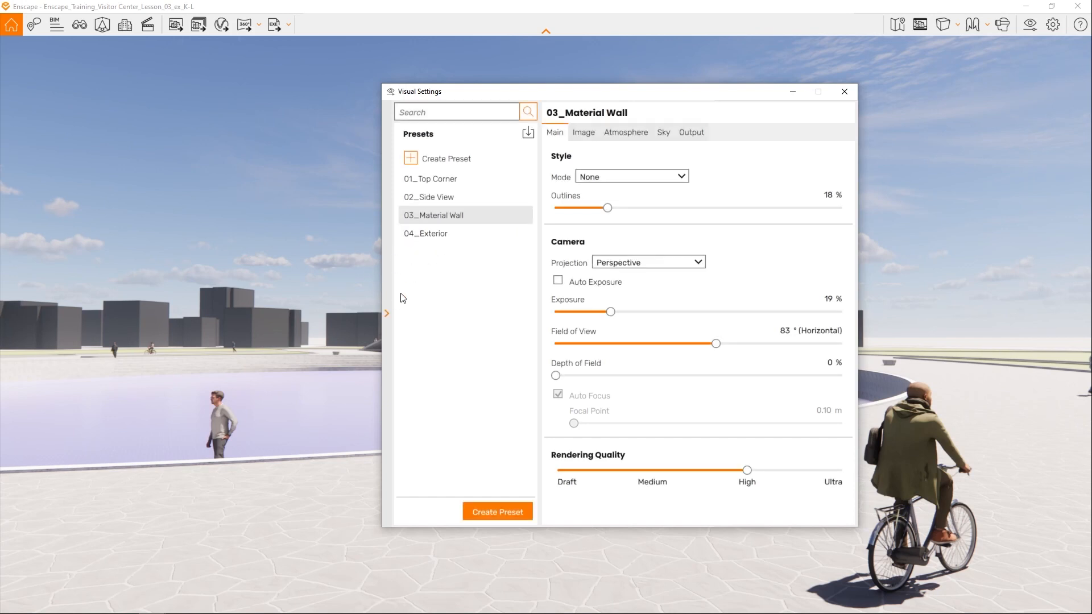
pyautogui.click(428, 232)
pyautogui.click(388, 314)
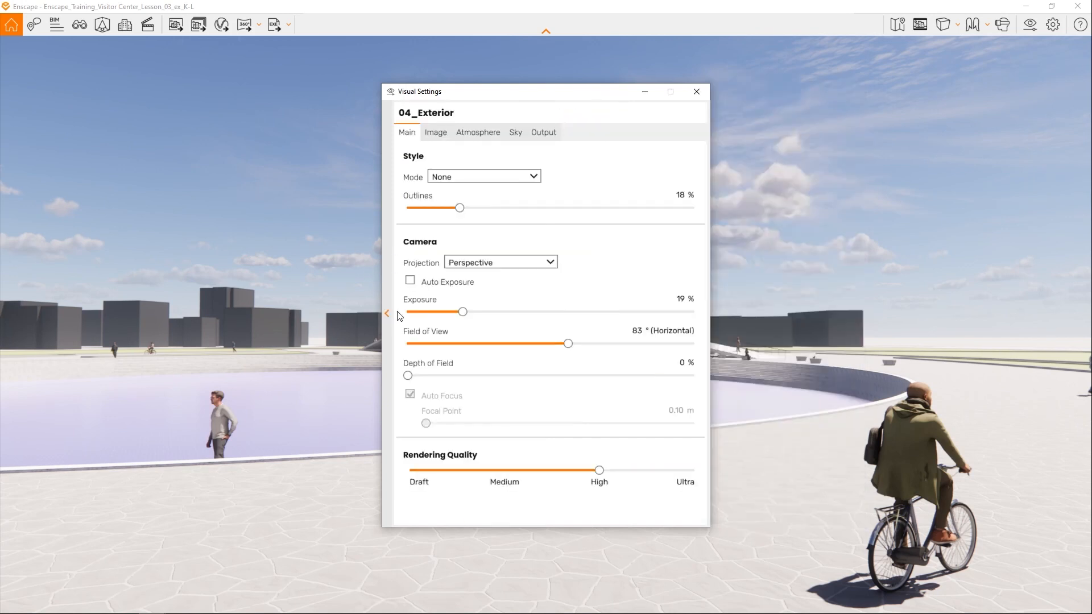
pyautogui.click(695, 91)
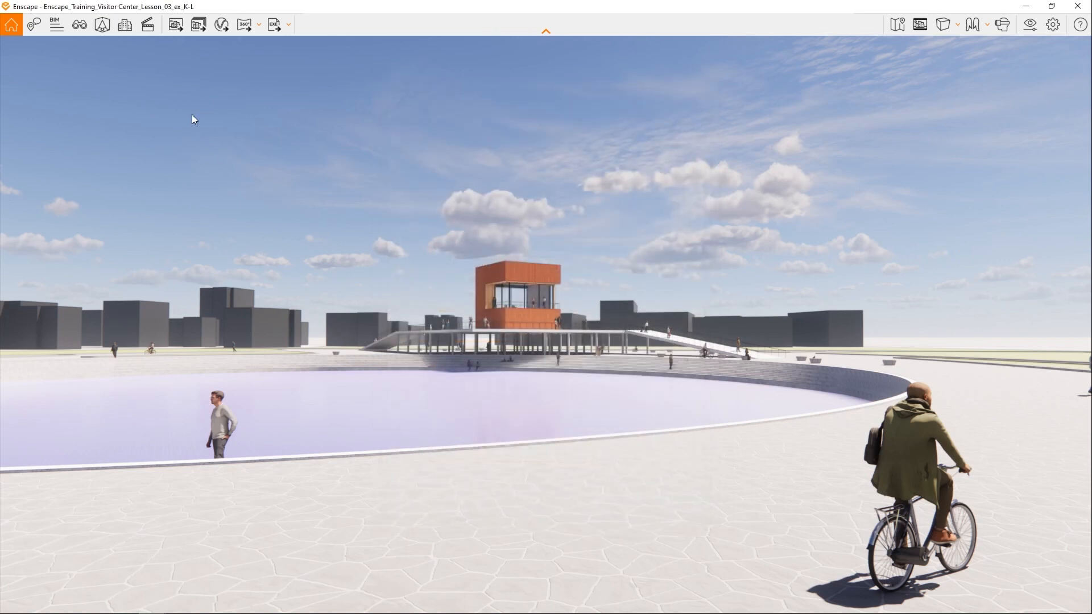
# - Start a new view named 04_Exterior, linked to the 04_Exterior visual preset and saving the Enscape sun position
pyautogui.click(79, 25)
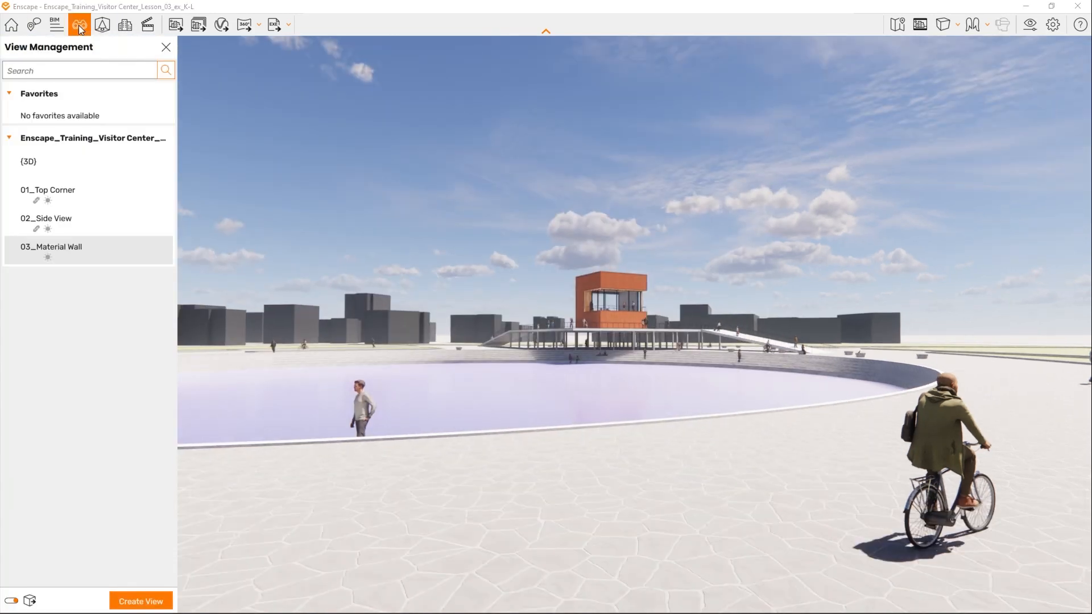
pyautogui.click(140, 600)
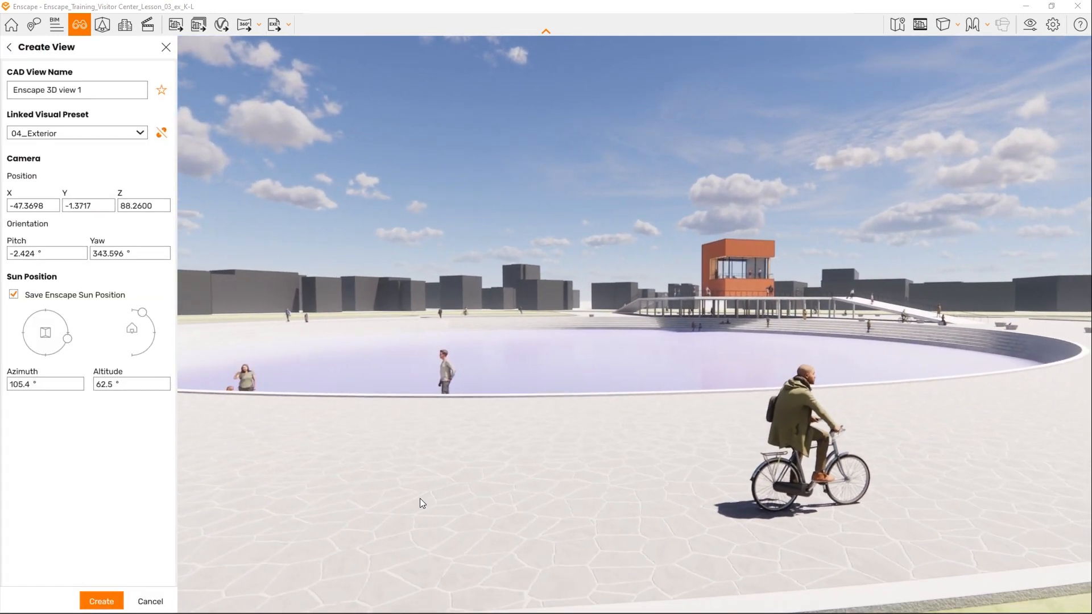
pyautogui.click(12, 96)
pyautogui.write('04_Exterior')
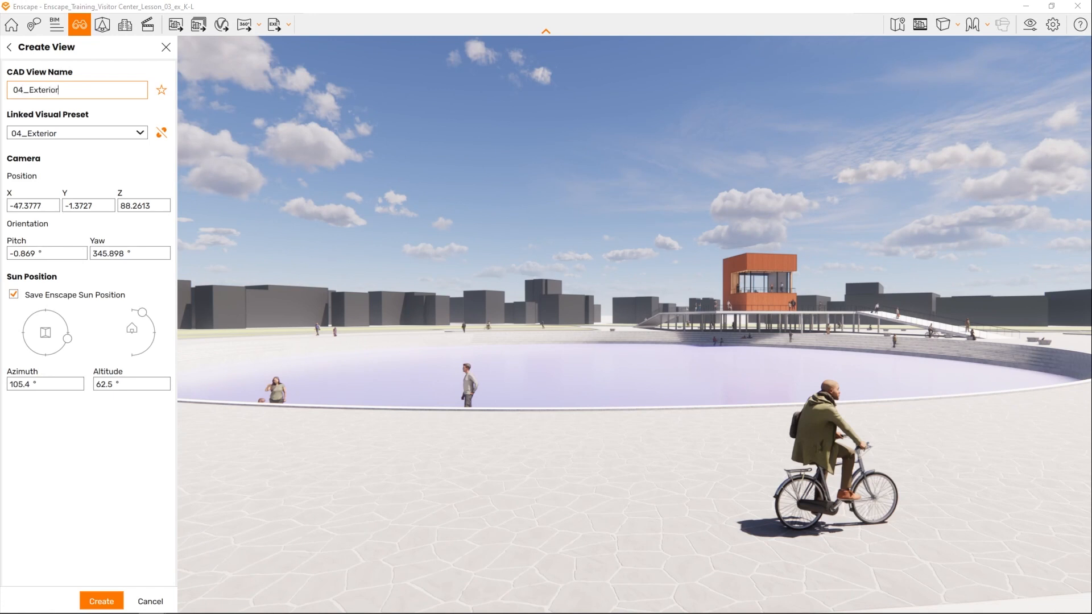
pyautogui.write('dd')
# - Reframe the camera slightly higher beside the pond, with the cyclist and lawn edge in the foreground and the visitor center behind
pyautogui.moveTo(569, 324); pyautogui.dragTo(704, 369, button='right')
pyautogui.moveTo(634, 324); pyautogui.dragTo(706, 355)
pyautogui.moveTo(522, 420); pyautogui.dragTo(466, 428)
pyautogui.scroll(-4, 520, 422)
pyautogui.scroll(3, 447, 429)
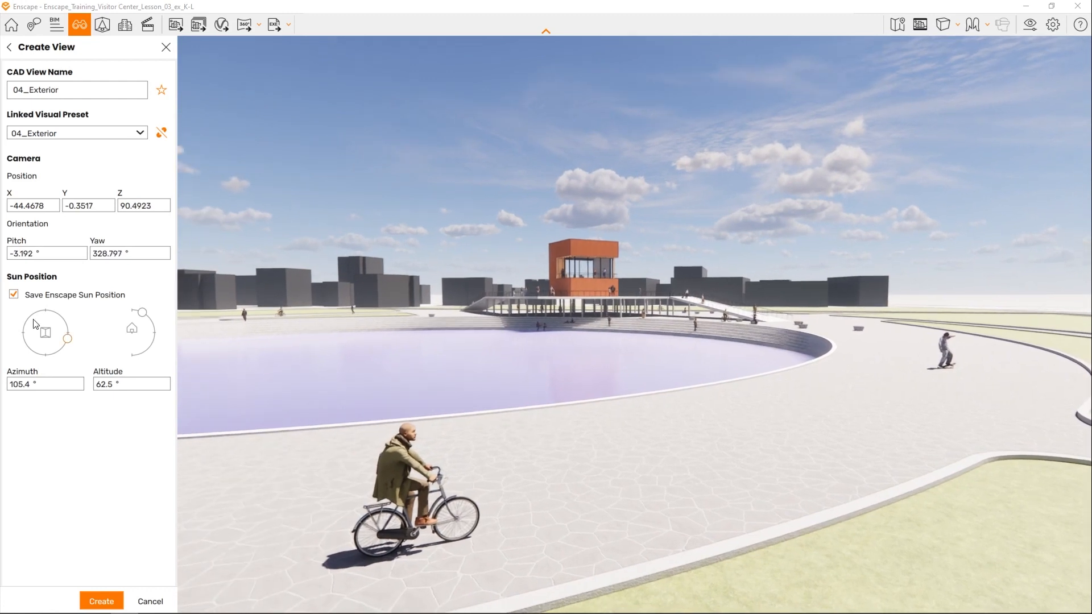
# - Set the new view's sun position to an azimuth of 330.9° and an altitude of 16.0°
pyautogui.moveTo(69, 340); pyautogui.dragTo(31, 348)
pyautogui.moveTo(143, 312); pyautogui.dragTo(150, 319)
pyautogui.moveTo(29, 349); pyautogui.dragTo(32, 314)
pyautogui.moveTo(150, 318); pyautogui.dragTo(155, 324)
pyautogui.moveTo(303, 365); pyautogui.dragTo(551, 445)
pyautogui.moveTo(156, 325); pyautogui.dragTo(156, 328)
pyautogui.moveTo(35, 315); pyautogui.dragTo(35, 313)
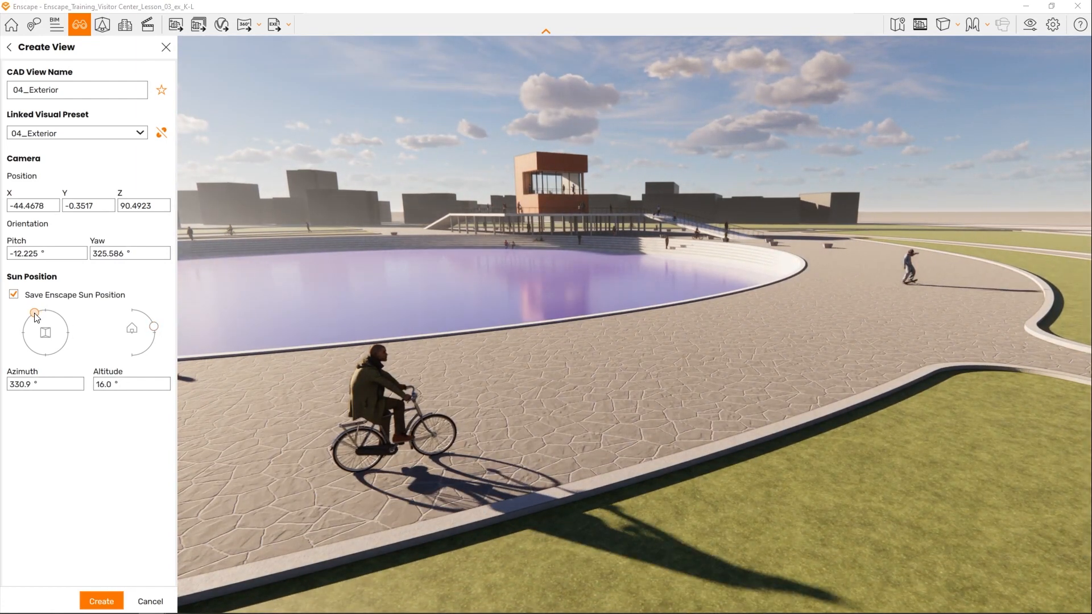
# - Fine-tune the camera to show more foreground lawn with the cyclist at its edge, and create the 04_Exterior view
pyautogui.moveTo(466, 431); pyautogui.dragTo(530, 409, button='right')
pyautogui.moveTo(530, 409); pyautogui.dragTo(554, 410)
pyautogui.moveTo(832, 455); pyautogui.dragTo(815, 456)
pyautogui.scroll(1, 815, 456)
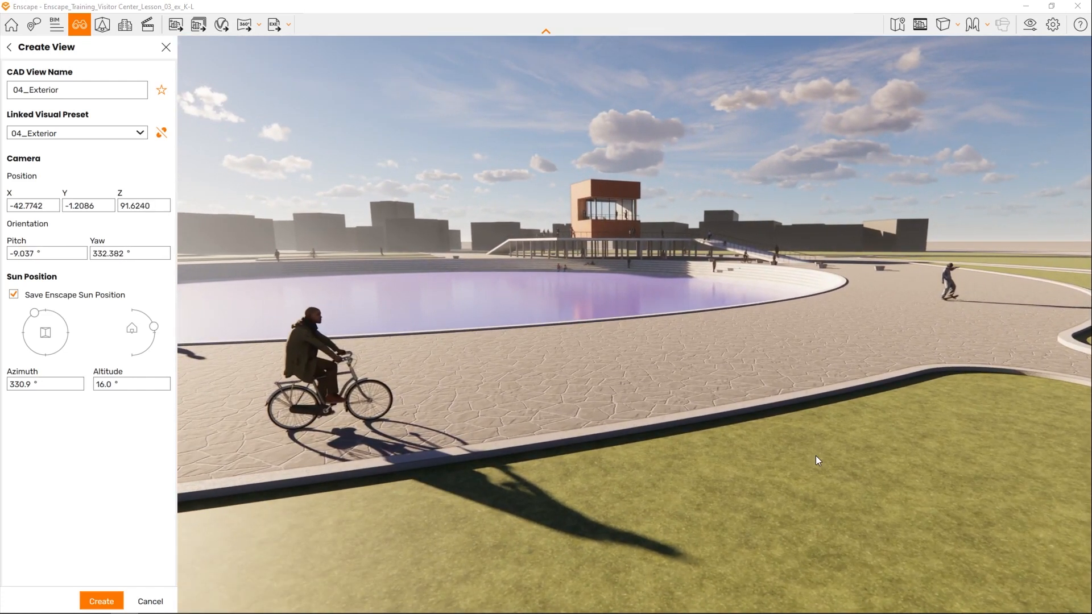
pyautogui.click(102, 600)
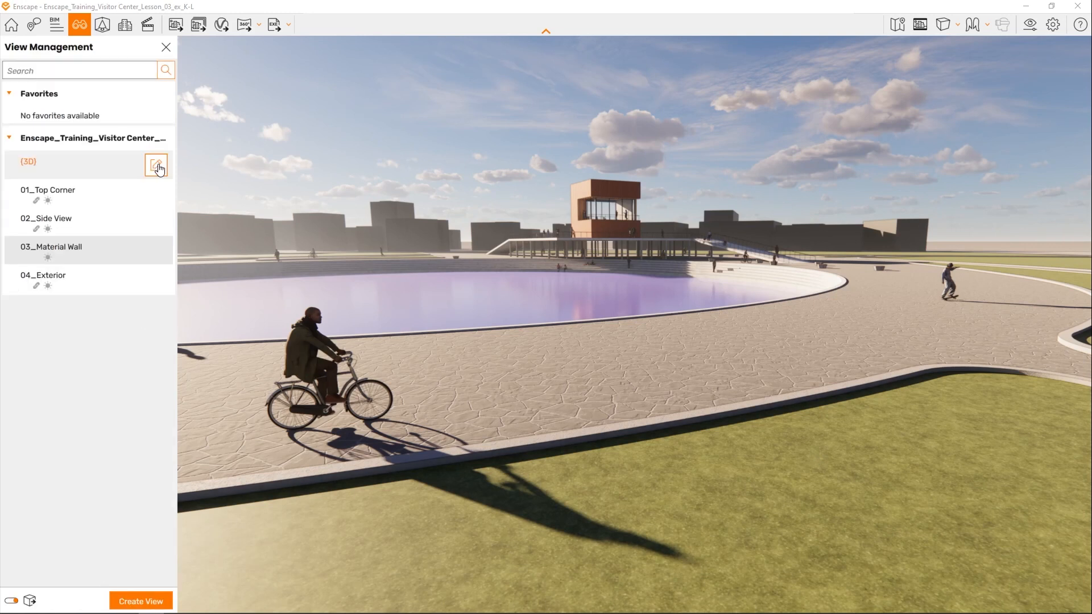
# - Leave view management and raise the camera to an aerial overview of the whole park and its surrounding buildings
pyautogui.click(165, 45)
pyautogui.moveTo(502, 196); pyautogui.dragTo(512, 234, button='right')
pyautogui.scroll(-2, 516, 261)
pyautogui.scroll(-5, 520, 278)
pyautogui.moveTo(520, 278); pyautogui.dragTo(498, 320)
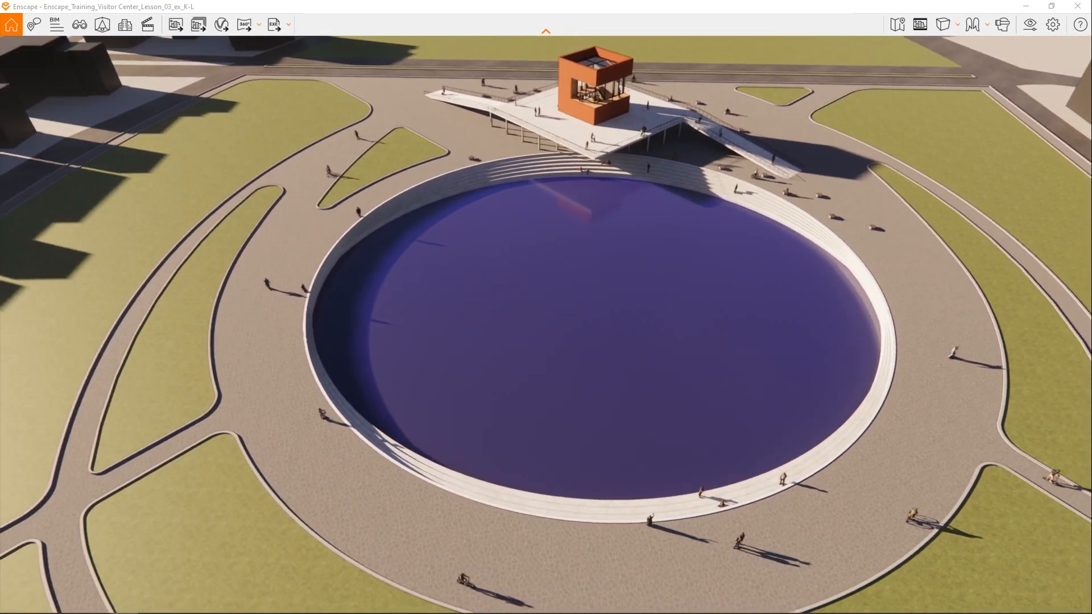
pyautogui.scroll(-6, 880, 339)
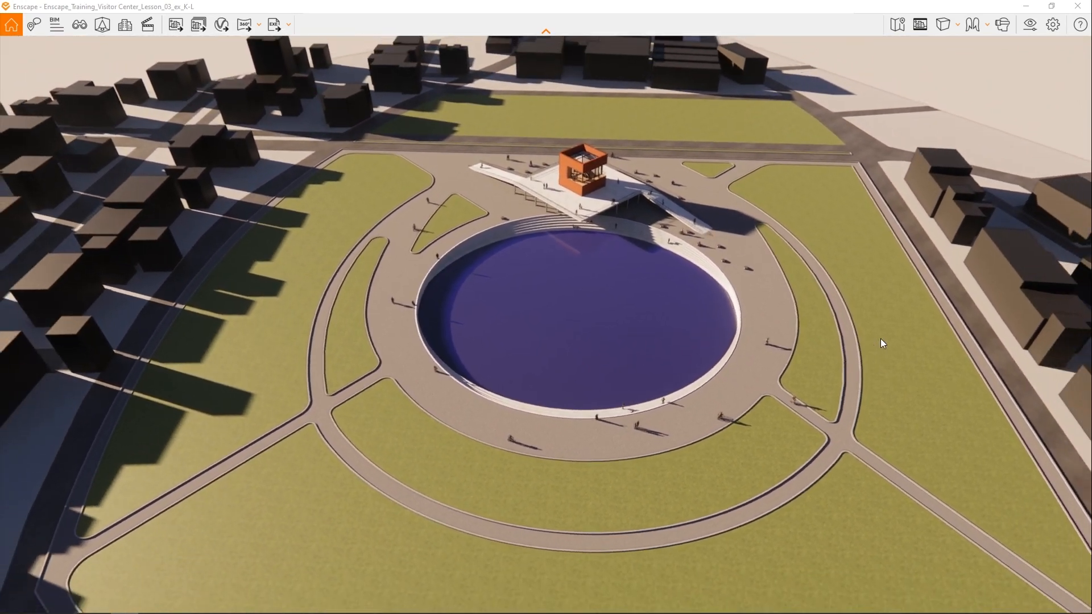
pyautogui.scroll(-6, 880, 339)
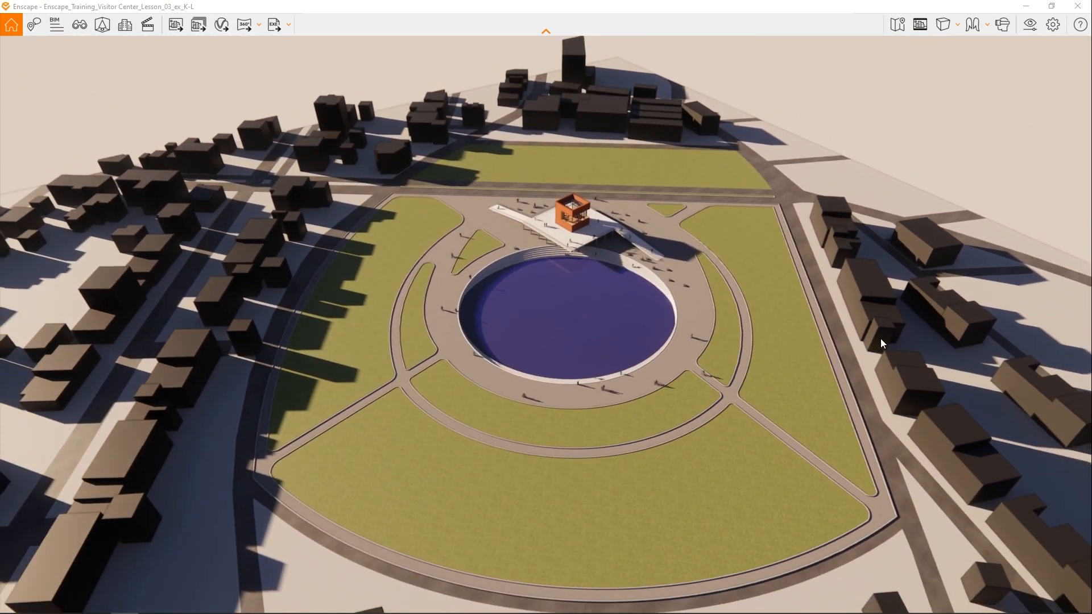
pyautogui.scroll(-5, 880, 339)
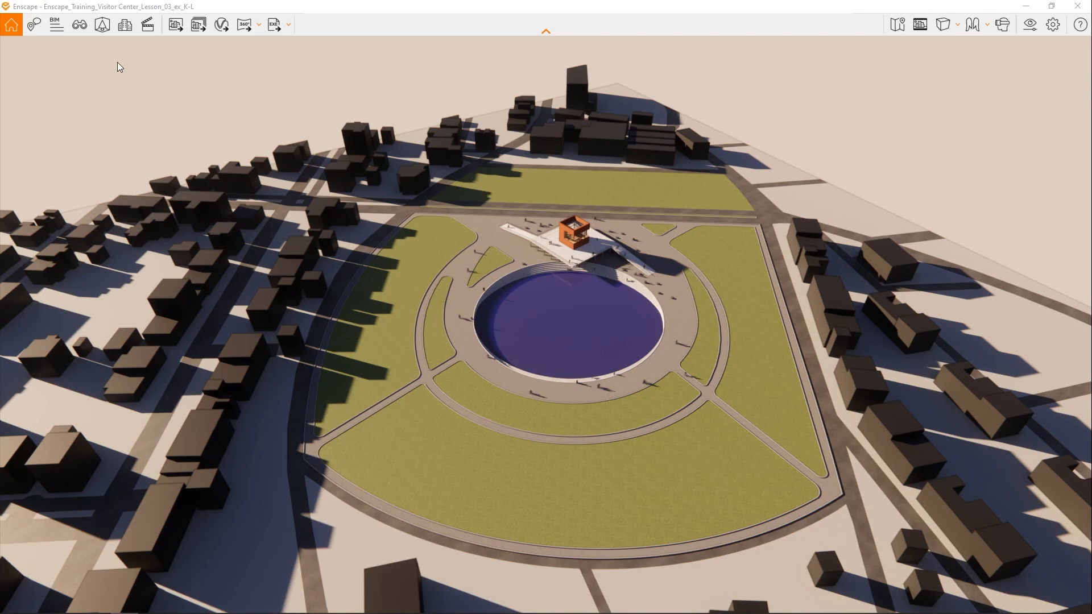
# - Start multi asset placement in the asset library and search the Enscape assets for "tree"
pyautogui.click(107, 26)
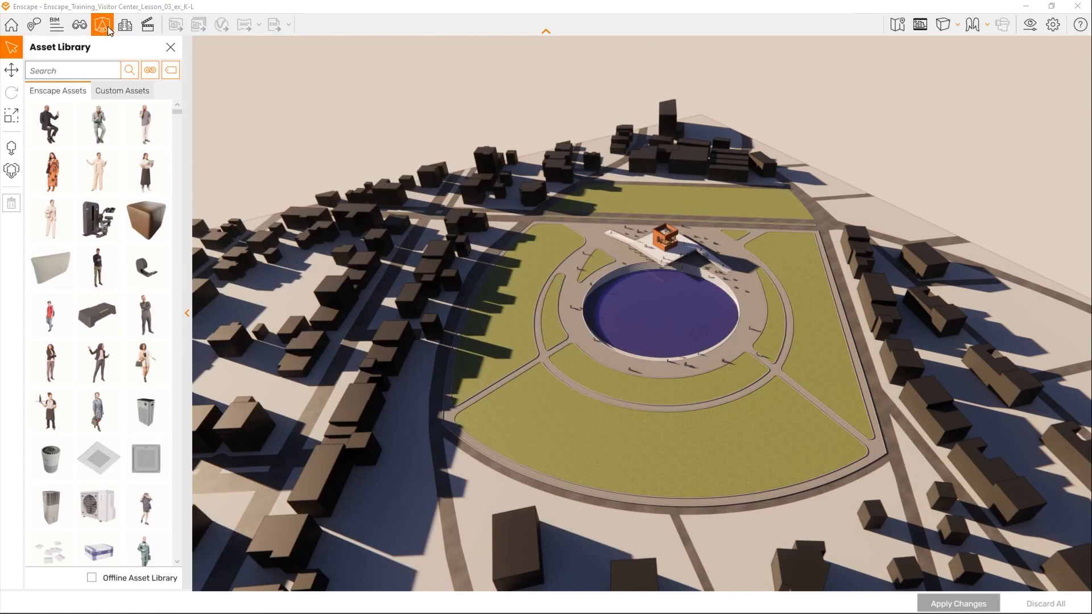
pyautogui.click(12, 173)
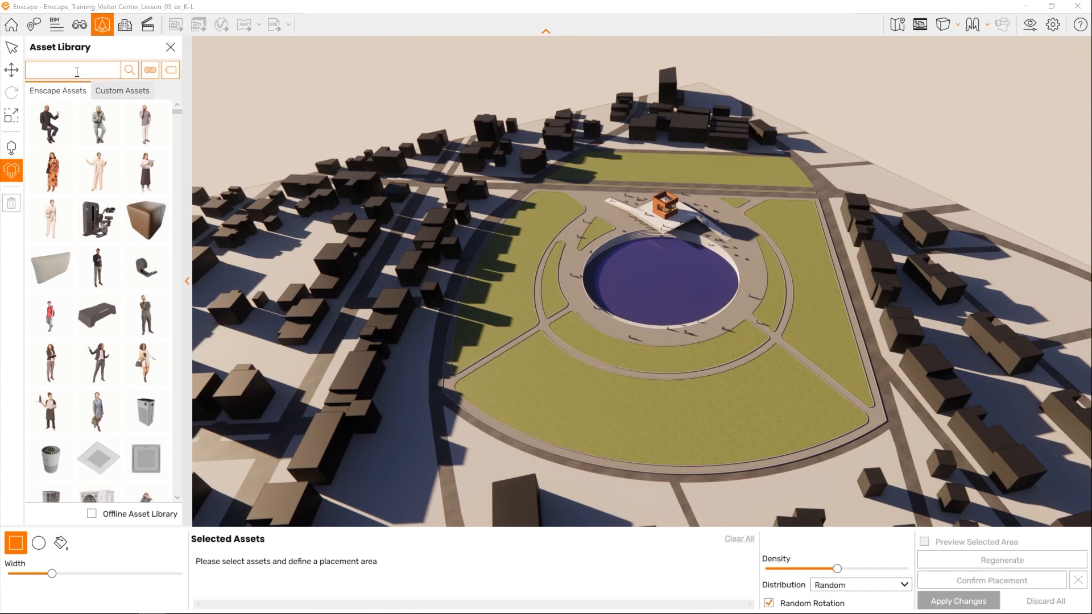
pyautogui.write('tree')
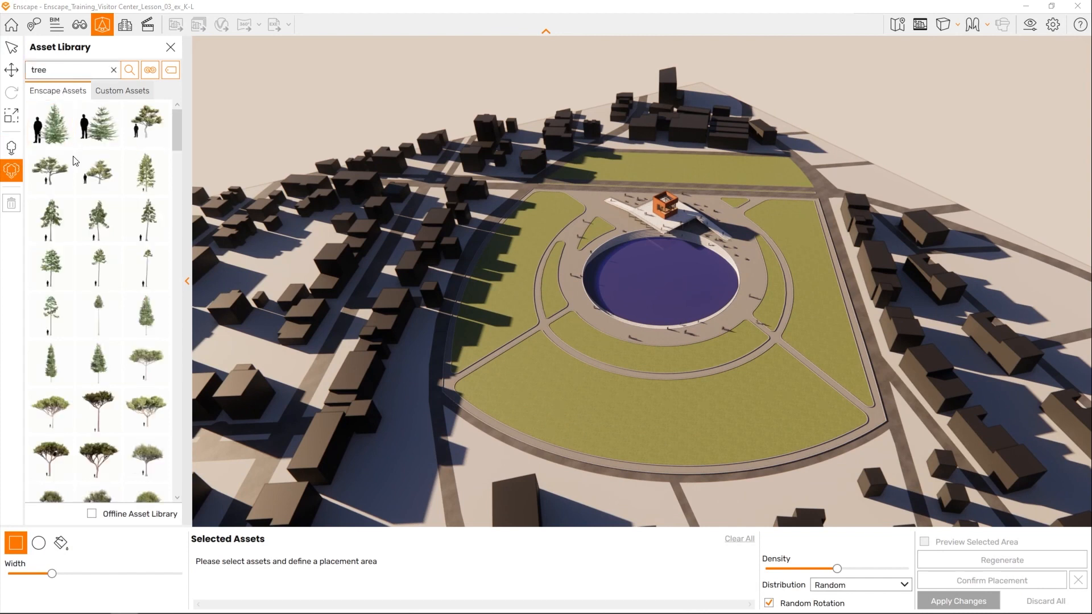
pyautogui.scroll(-2, 67, 175)
pyautogui.scroll(-5, 67, 175)
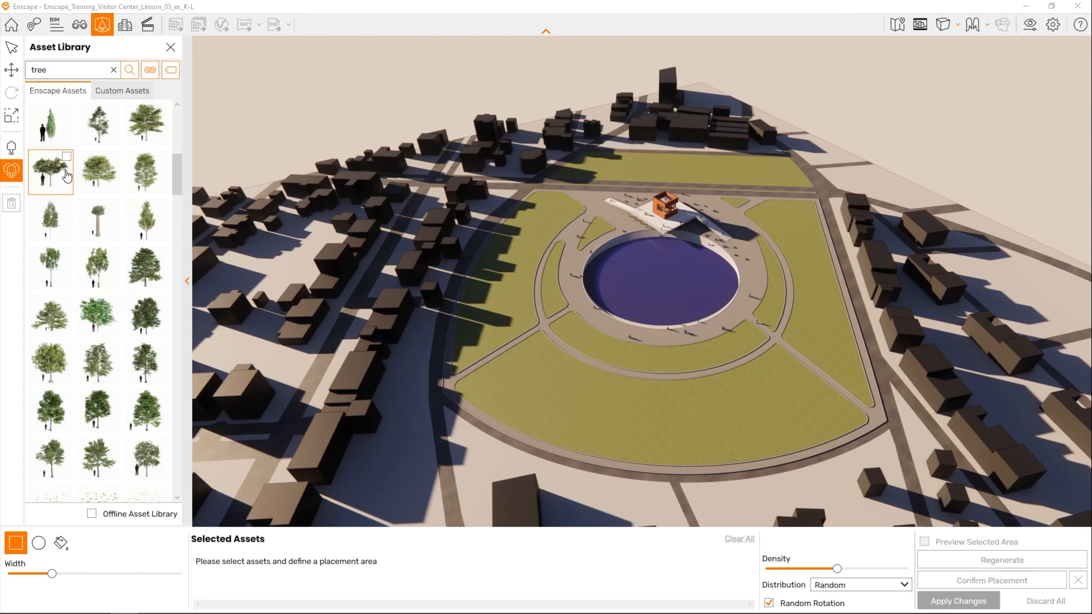
# - Select both variants of Deciduous Tree 008: Ash and the broad-crowned light green tree beside it for placement
pyautogui.click(149, 177)
pyautogui.click(176, 225)
pyautogui.click(161, 158)
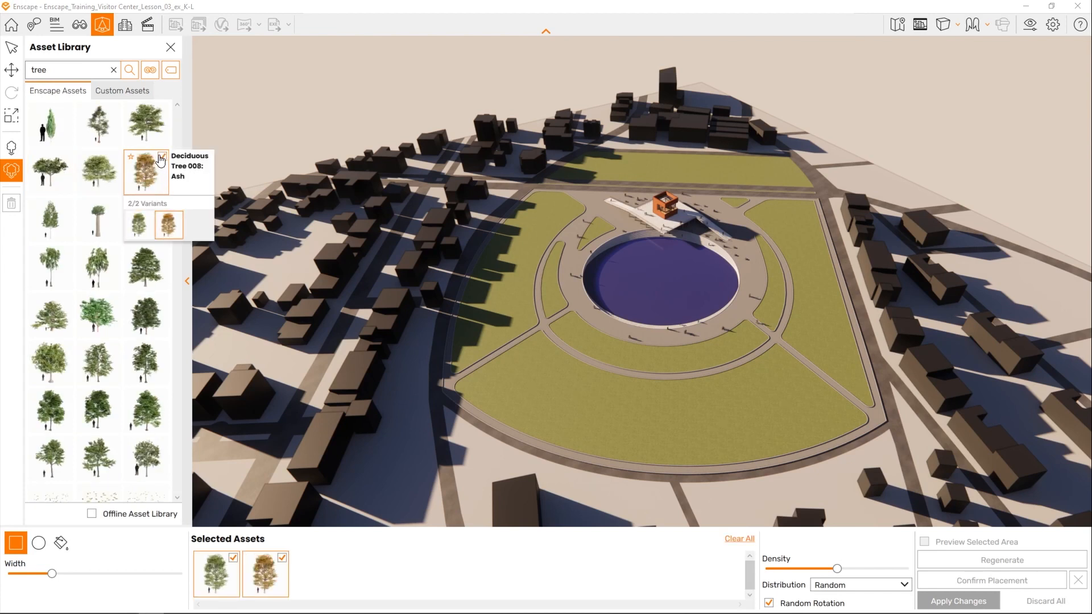
pyautogui.click(100, 180)
# - Add both variants of the dense dark green deciduous tree and of Deciduous Tree 026: Elm to the selected assets
pyautogui.scroll(-2, 85, 212)
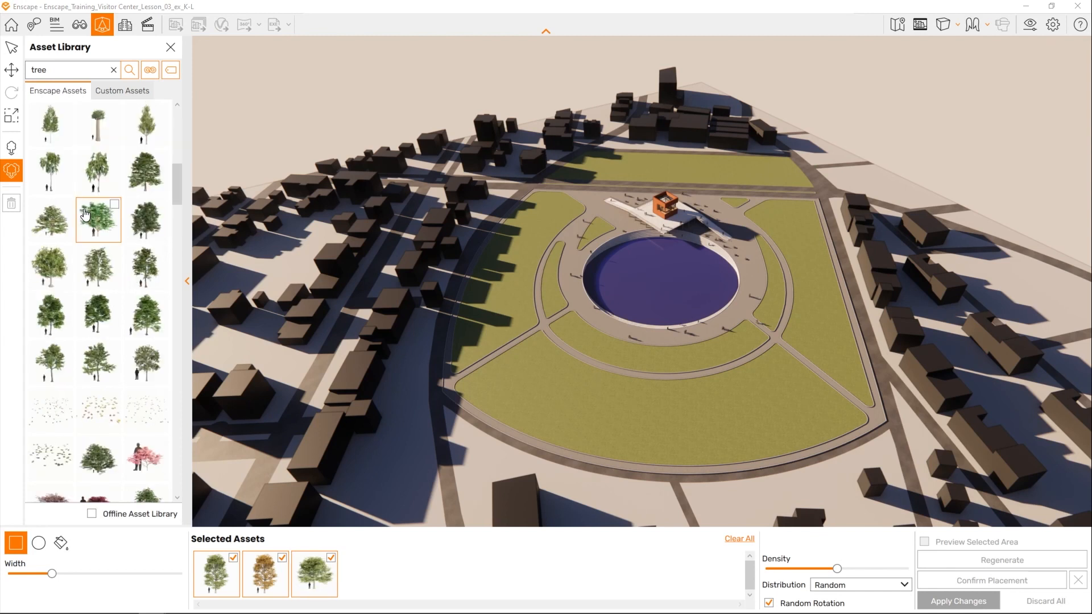
pyautogui.click(146, 220)
pyautogui.click(171, 272)
pyautogui.click(100, 259)
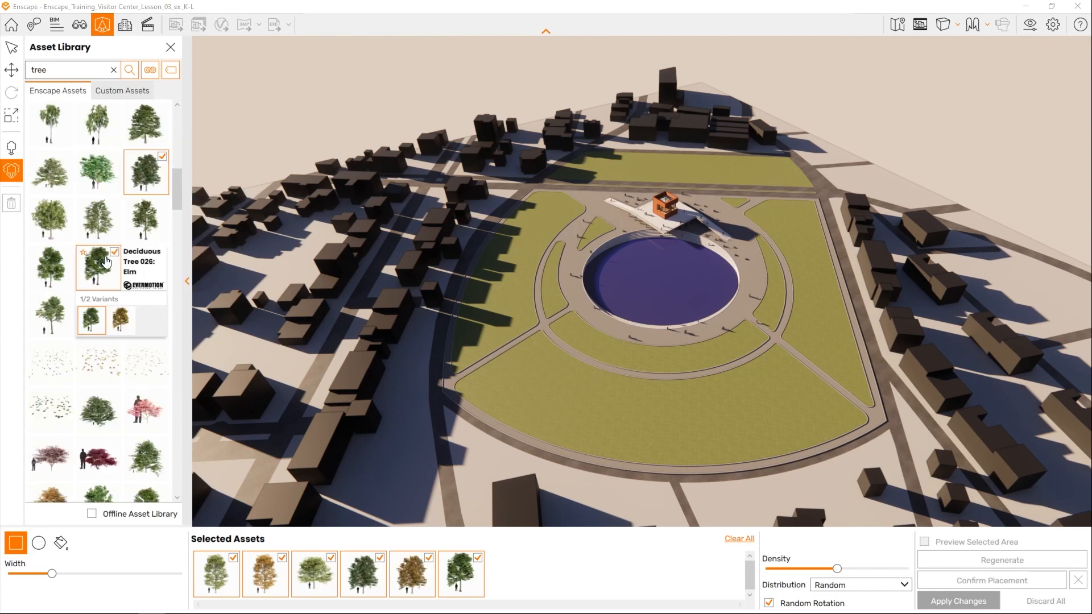
pyautogui.click(125, 320)
# - Add a yellow autumn tree, Deciduous Tree 154: Linden, and the green and orange variants of another deciduous tree to the selection
pyautogui.scroll(-7, 96, 254)
pyautogui.click(99, 263)
pyautogui.scroll(-8, 100, 266)
pyautogui.scroll(-3, 100, 266)
pyautogui.click(100, 265)
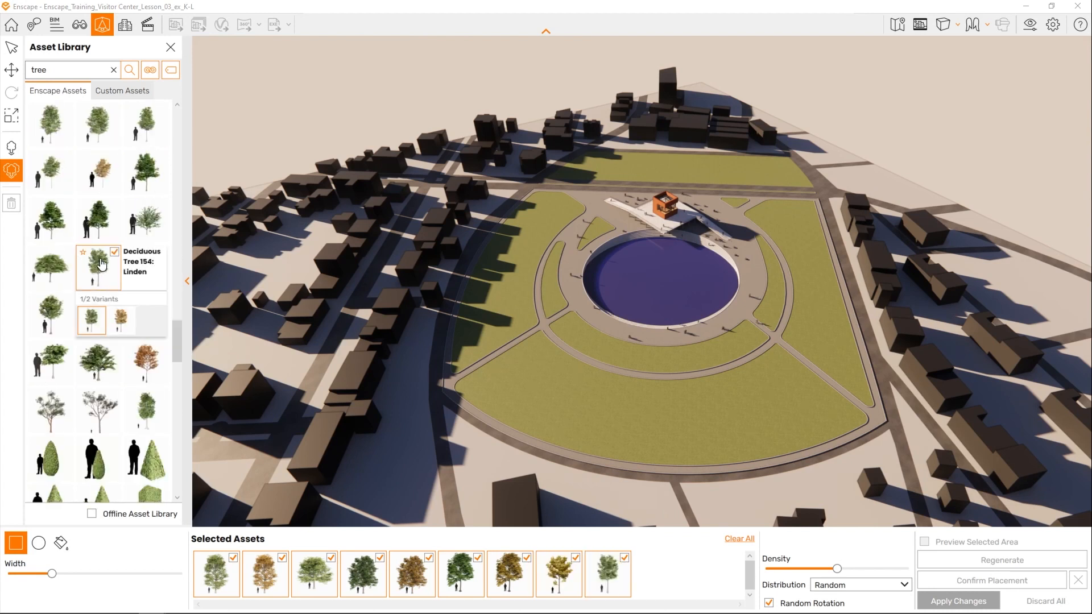
pyautogui.scroll(8, 100, 262)
pyautogui.click(98, 364)
pyautogui.click(120, 415)
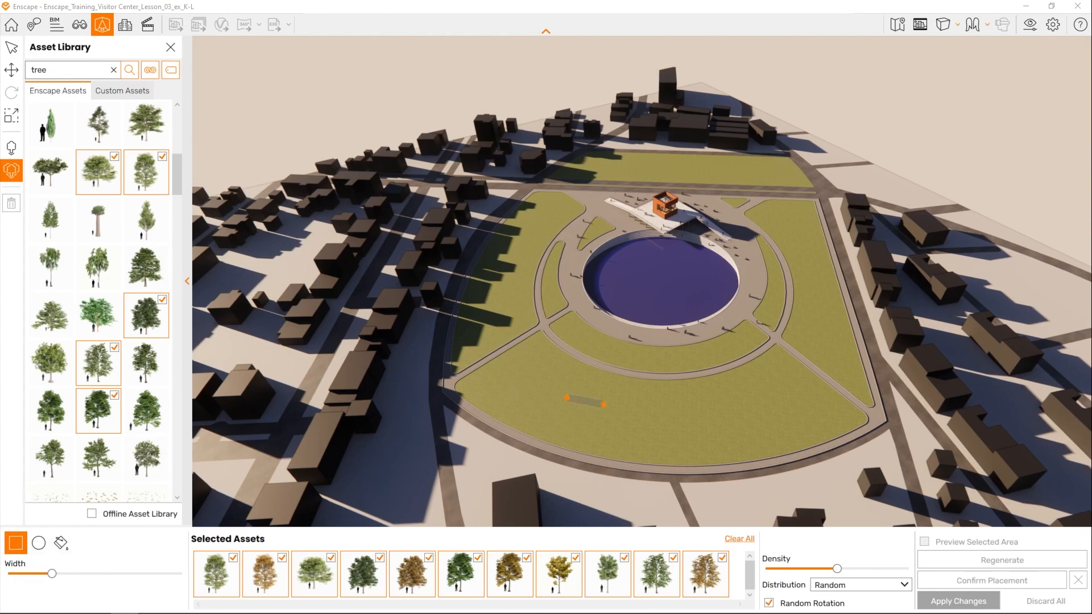
# - Try a rectangular and a circular tree placement area on the large front lawn
pyautogui.click(702, 418)
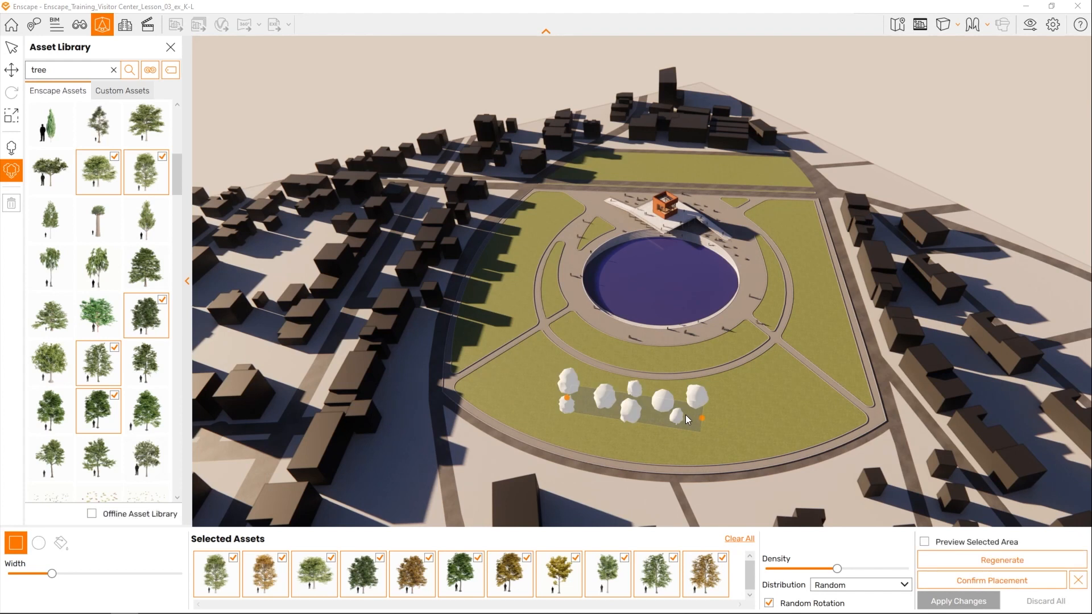
pyautogui.click(38, 543)
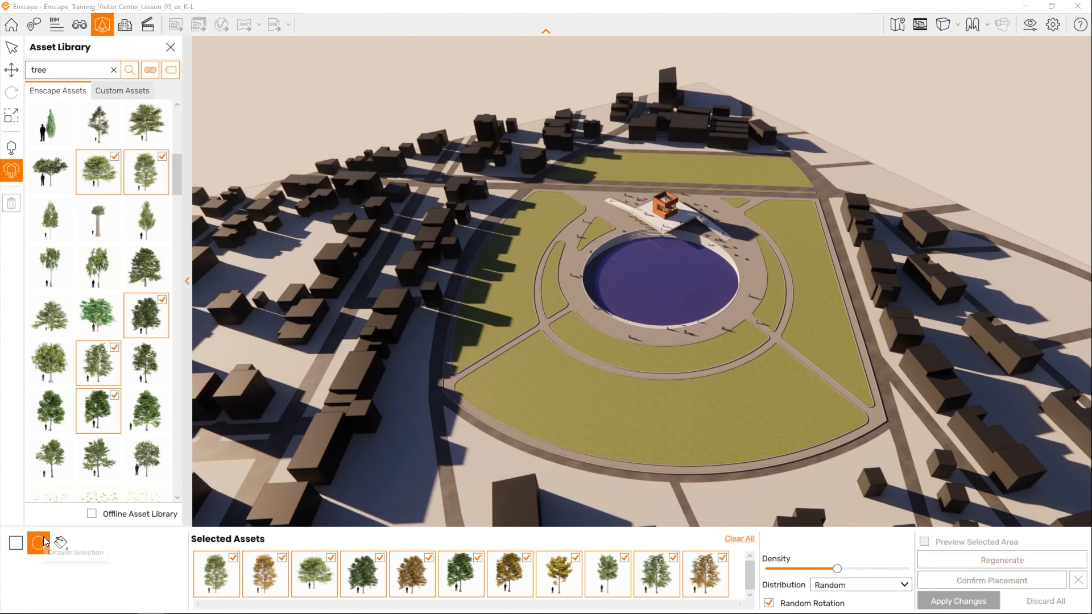
pyautogui.moveTo(580, 410); pyautogui.dragTo(623, 405)
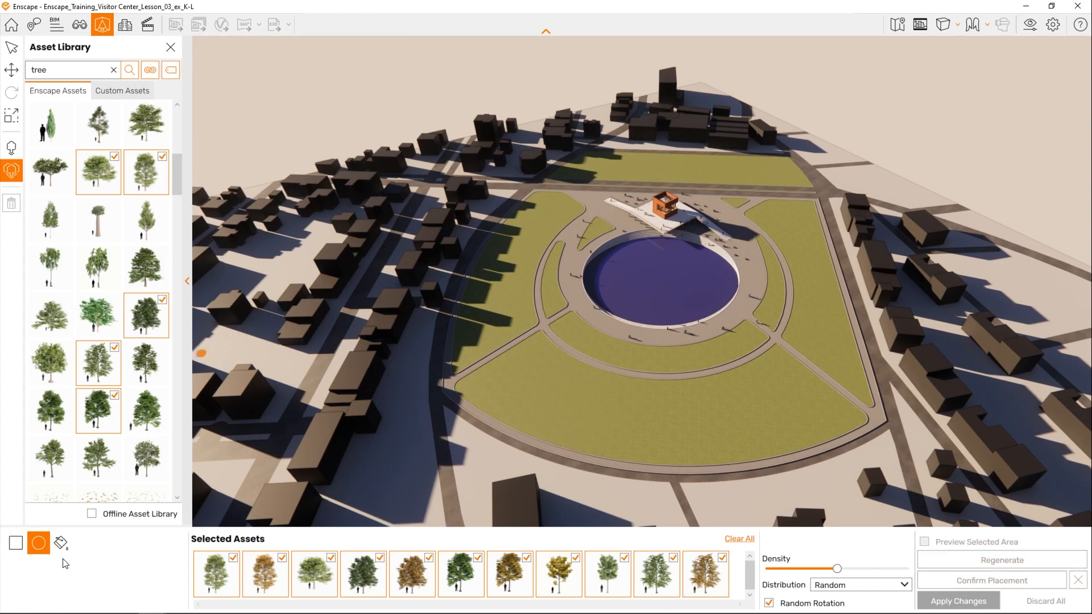
# - Fill the large front lawn with the selected trees at a low density, regenerate the random layout and confirm the placement
pyautogui.click(60, 544)
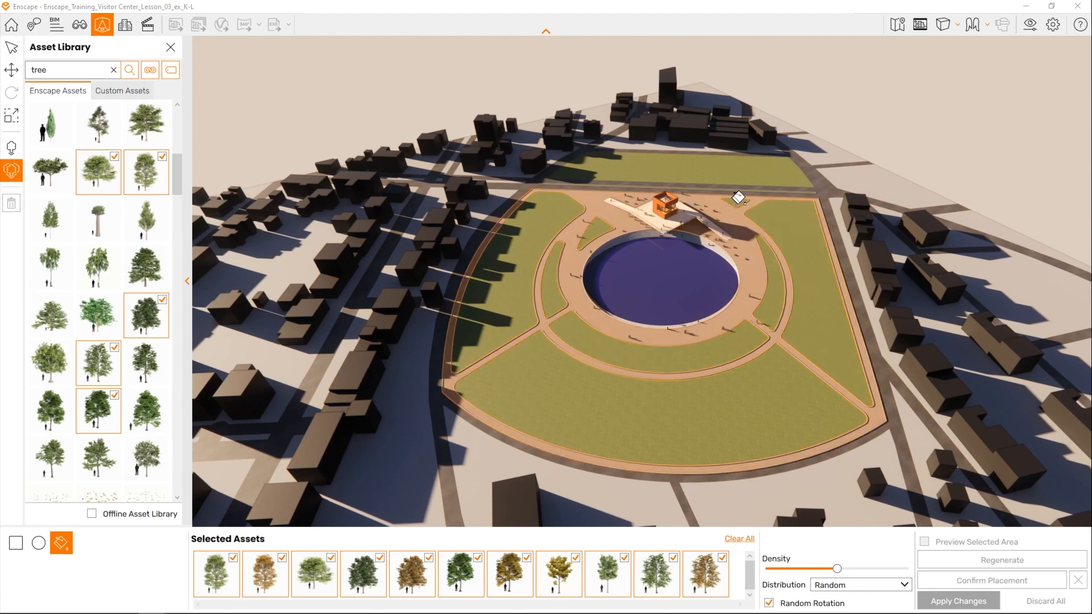
pyautogui.click(743, 422)
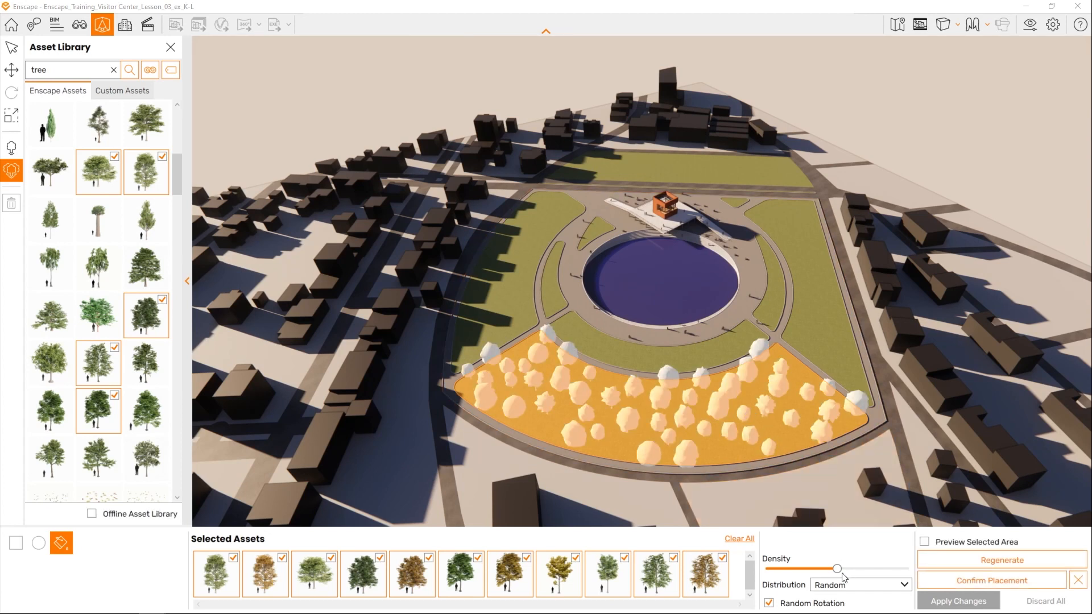
pyautogui.moveTo(840, 571); pyautogui.dragTo(779, 573)
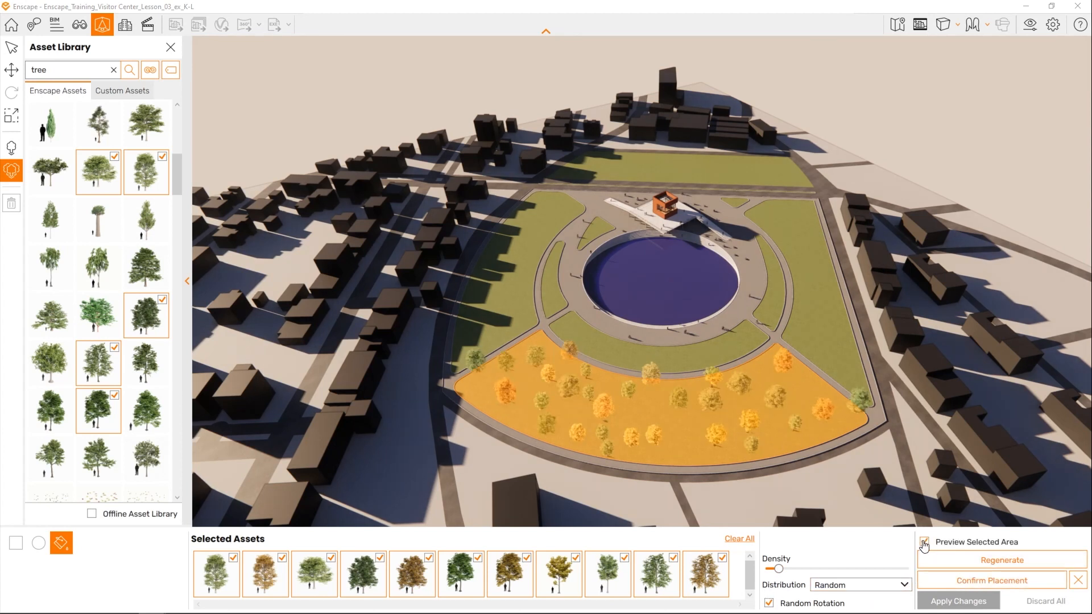
pyautogui.click(1008, 557)
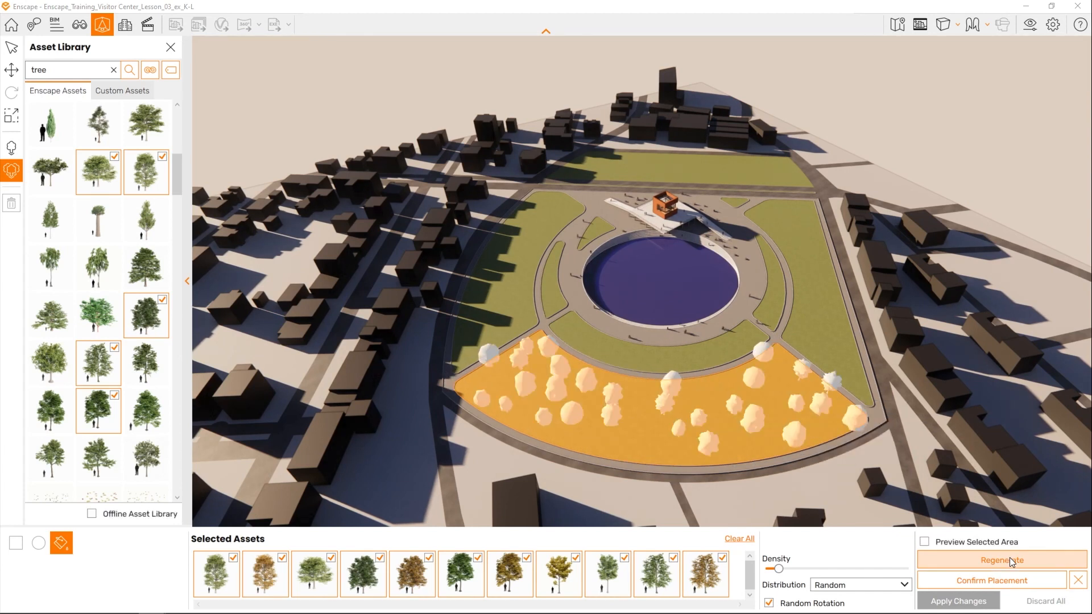
pyautogui.click(1004, 579)
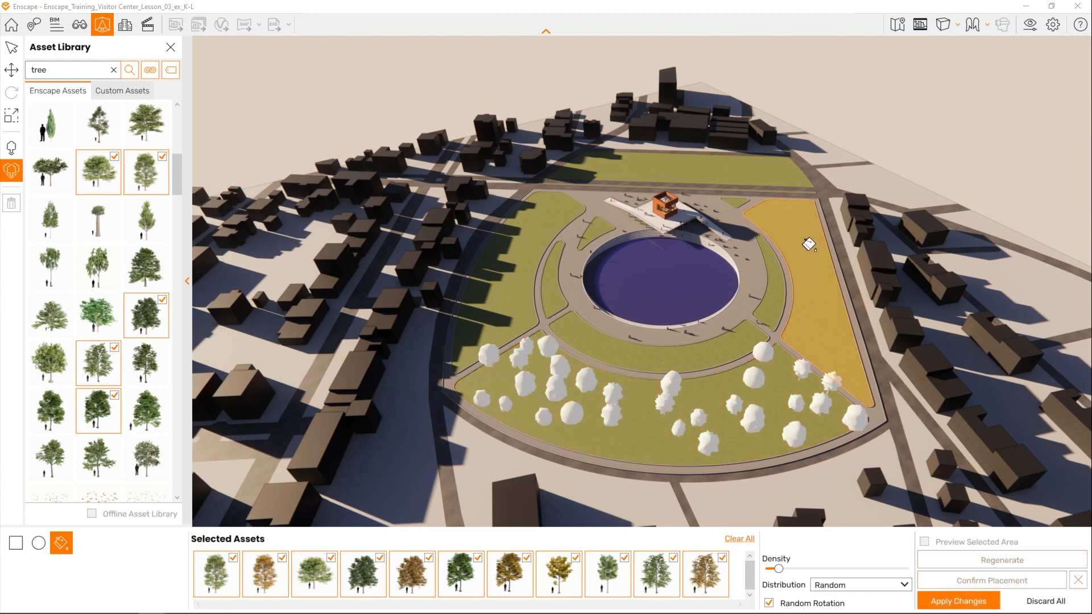
# - Fill the two large side lawns and the back lawn behind the visitor center with the selected trees, confirming each placement
pyautogui.click(808, 245)
pyautogui.click(1000, 580)
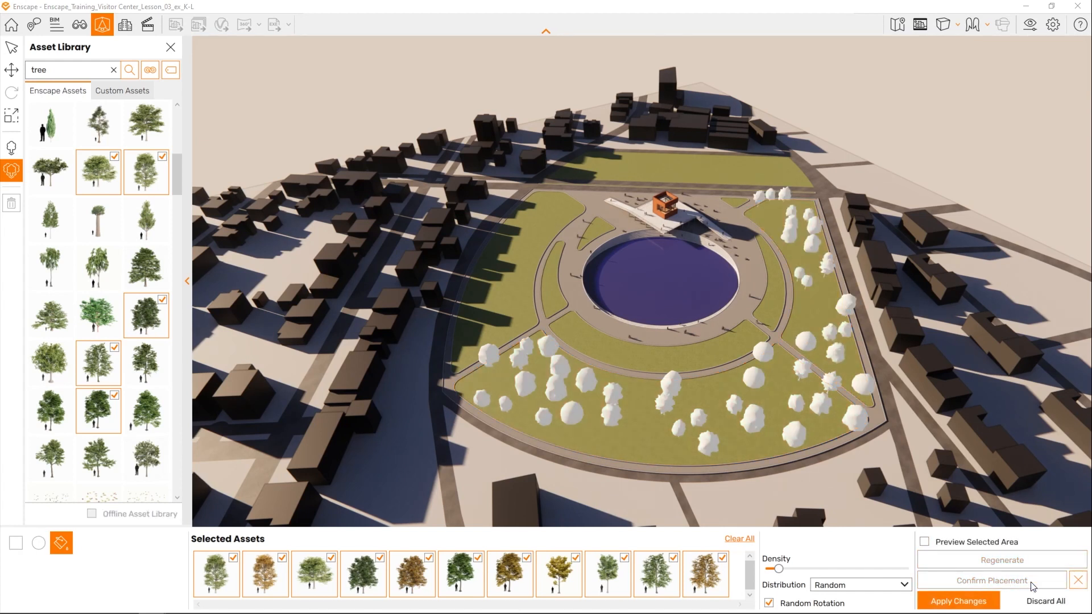
pyautogui.click(513, 282)
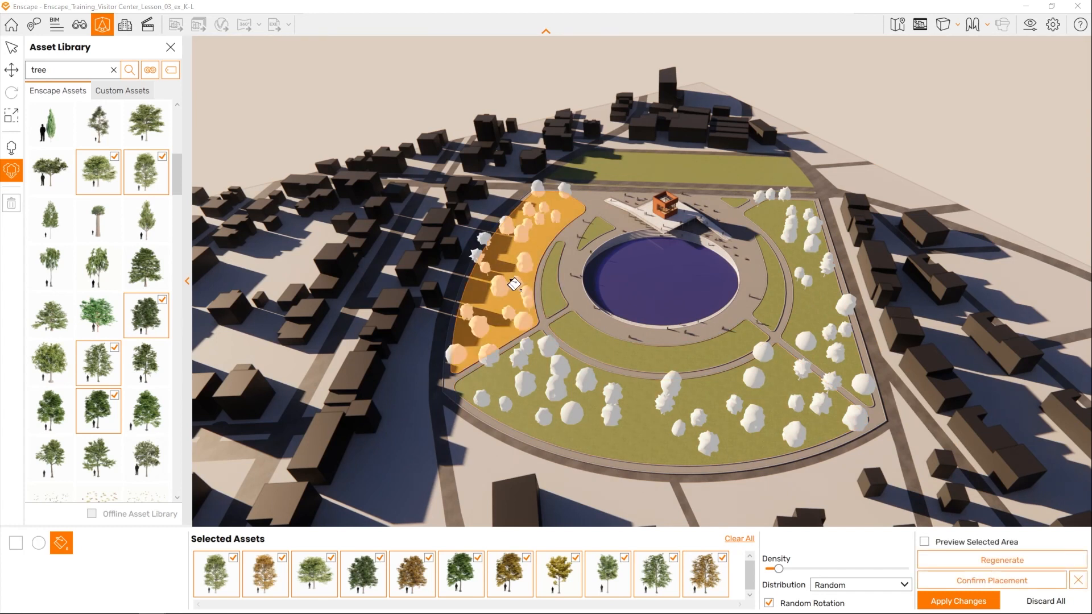
pyautogui.click(958, 585)
pyautogui.click(677, 168)
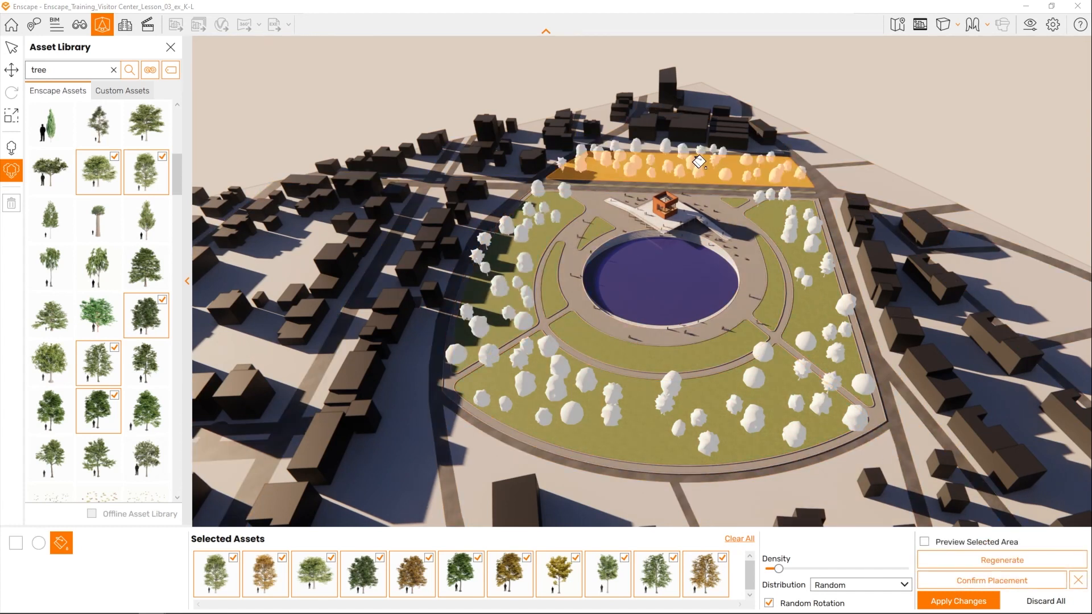
pyautogui.click(990, 577)
# - Fill the three narrow curved lawns around the pond with the selected trees, confirm each placement, and clear the asset selection
pyautogui.click(761, 303)
pyautogui.click(989, 580)
pyautogui.click(707, 341)
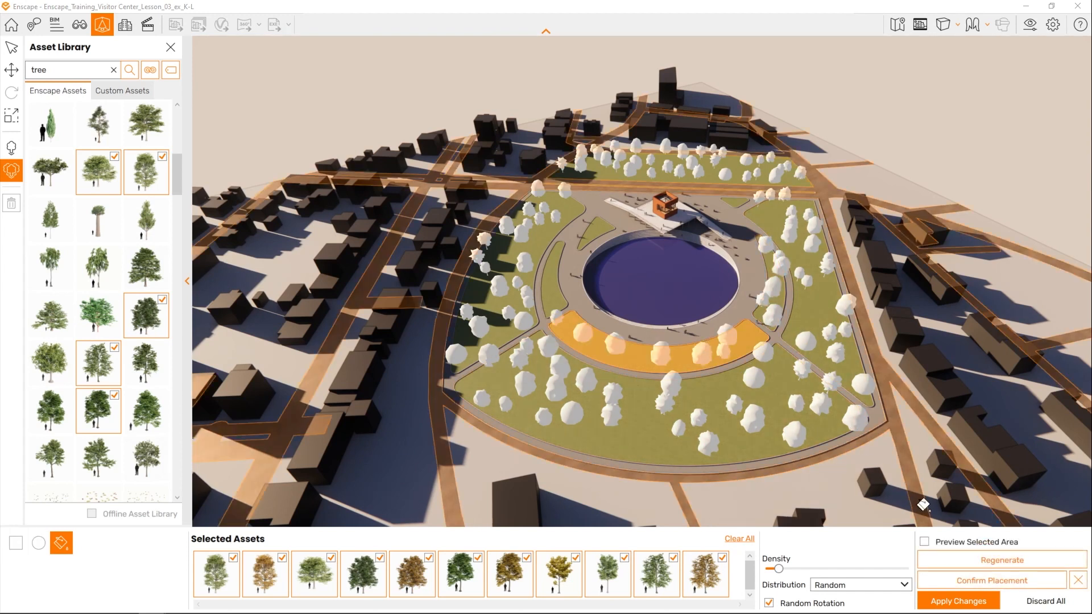
pyautogui.click(1014, 581)
pyautogui.click(551, 278)
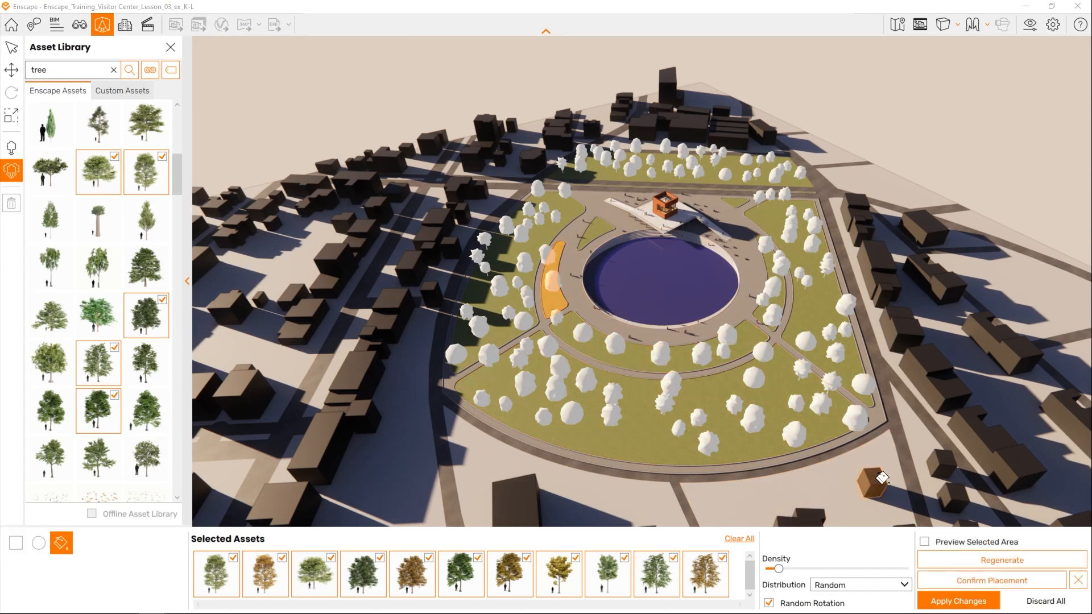
pyautogui.click(969, 580)
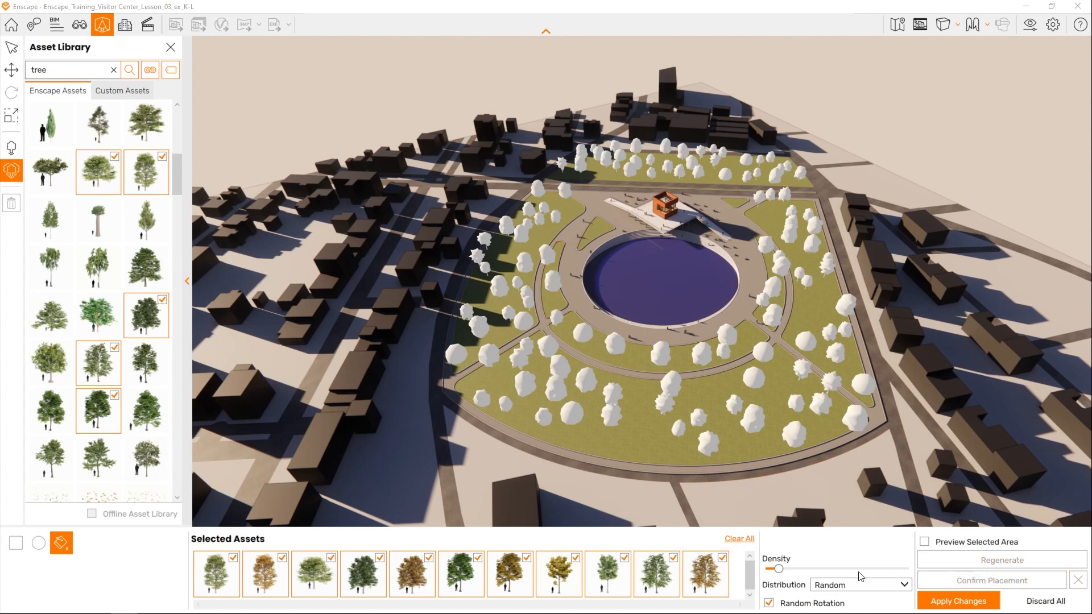
pyautogui.click(739, 539)
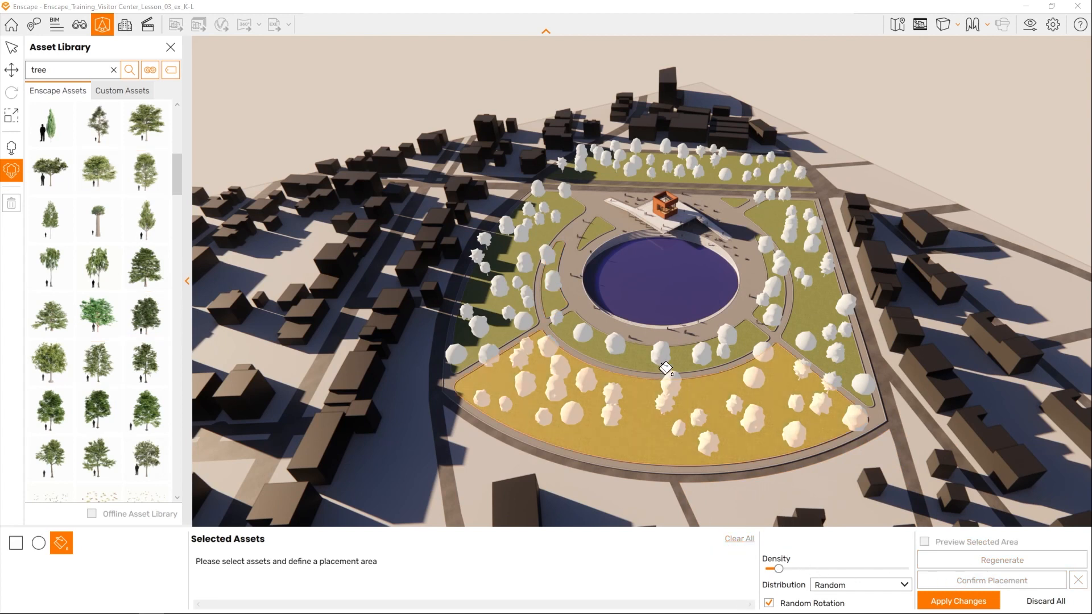
# - Choose the triangular lawn between the visitor center ramp and the side lawn as the area to fill with assets
pyautogui.moveTo(664, 313); pyautogui.dragTo(589, 224)
pyautogui.press('w')
pyautogui.press('w')
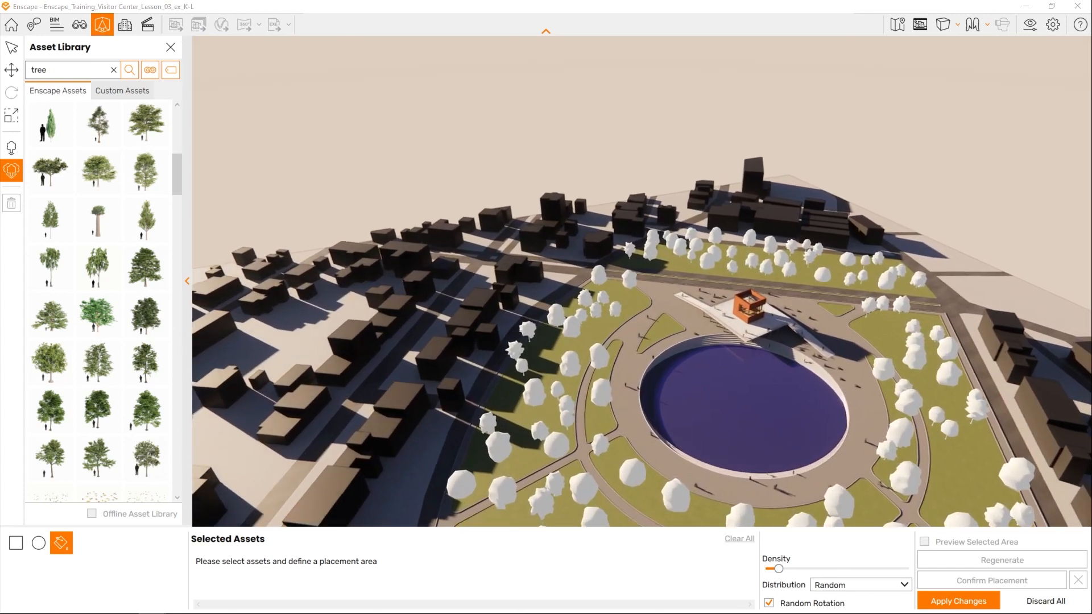
pyautogui.press('w')
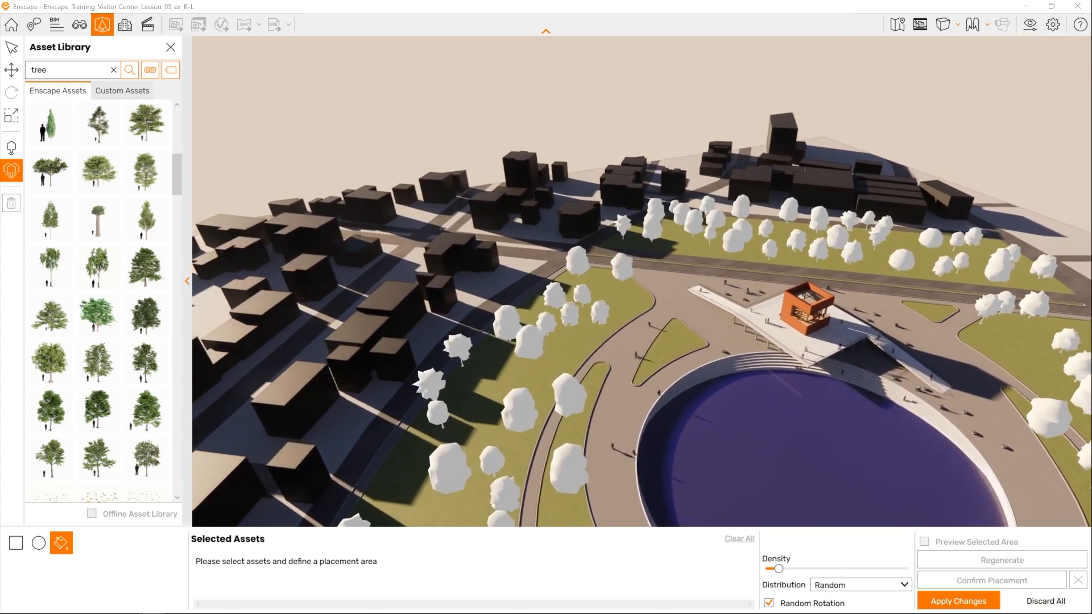
pyautogui.press('w')
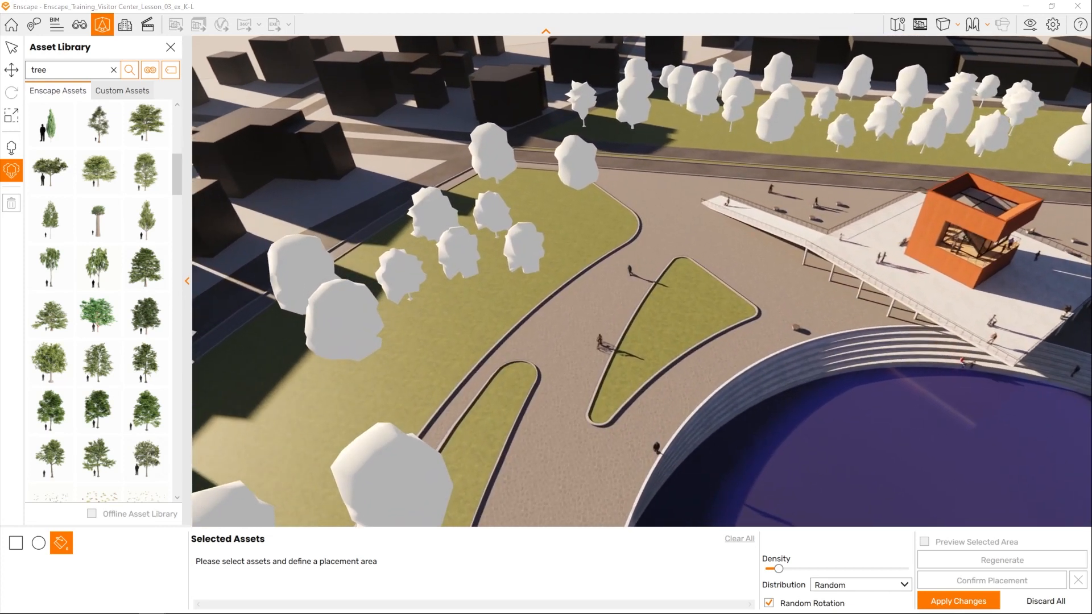
pyautogui.click(714, 285)
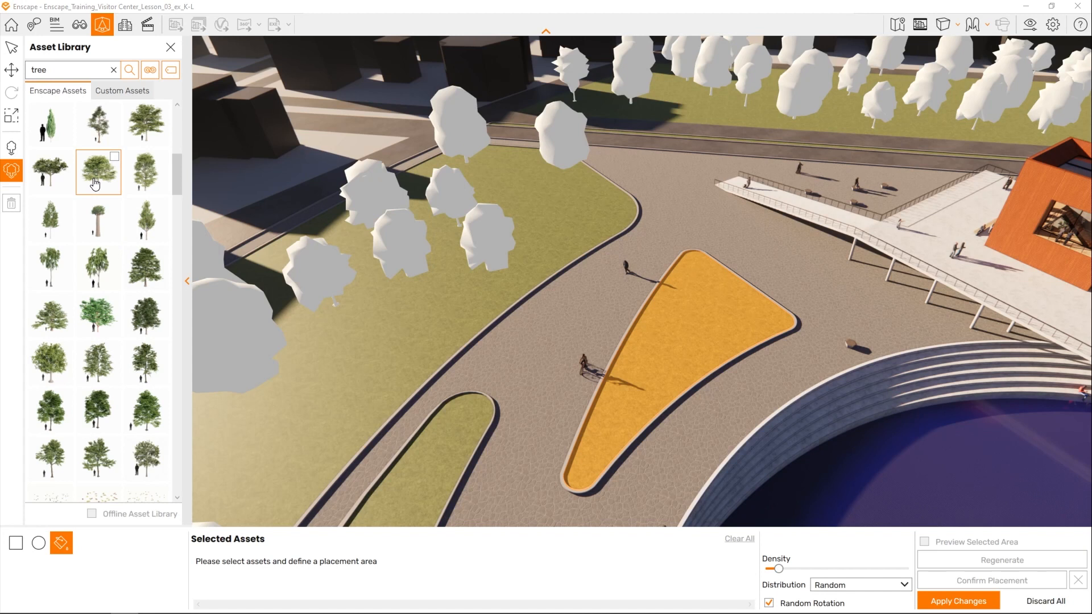
# - Clear the tree search, filter the asset library to vegetation, and select a light-leaved shrub and two slender wild plants
pyautogui.click(112, 69)
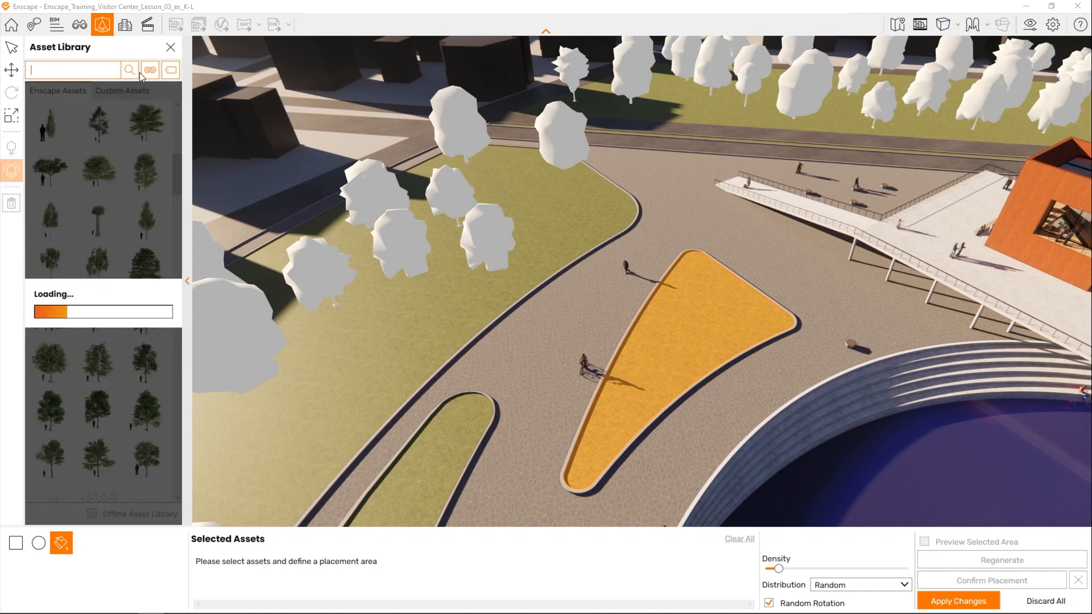
pyautogui.click(150, 70)
pyautogui.click(242, 295)
pyautogui.click(162, 251)
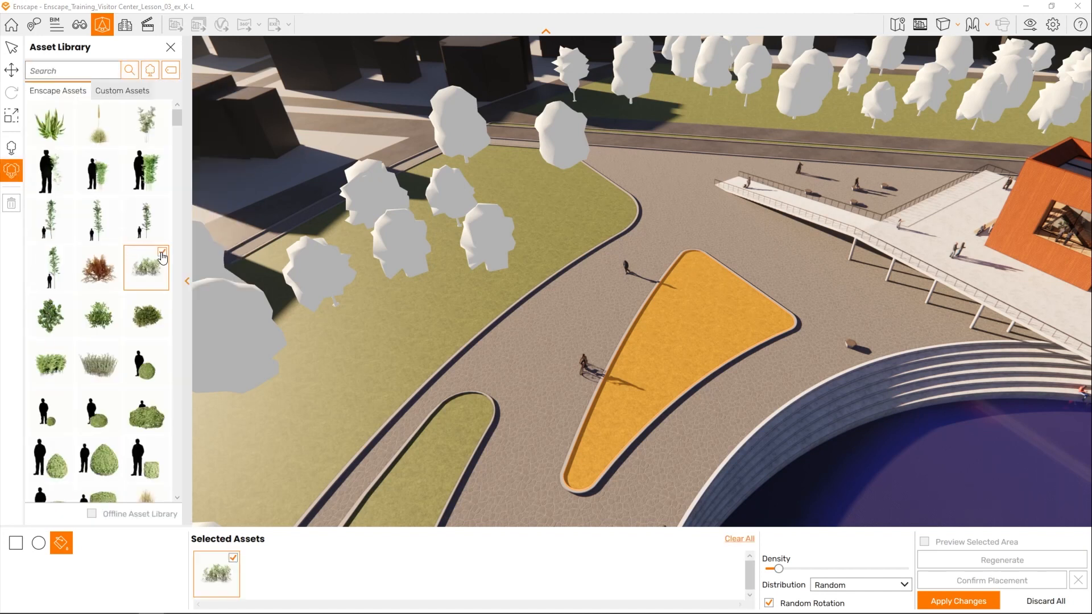
pyautogui.scroll(-5, 153, 239)
pyautogui.click(67, 347)
pyautogui.click(163, 350)
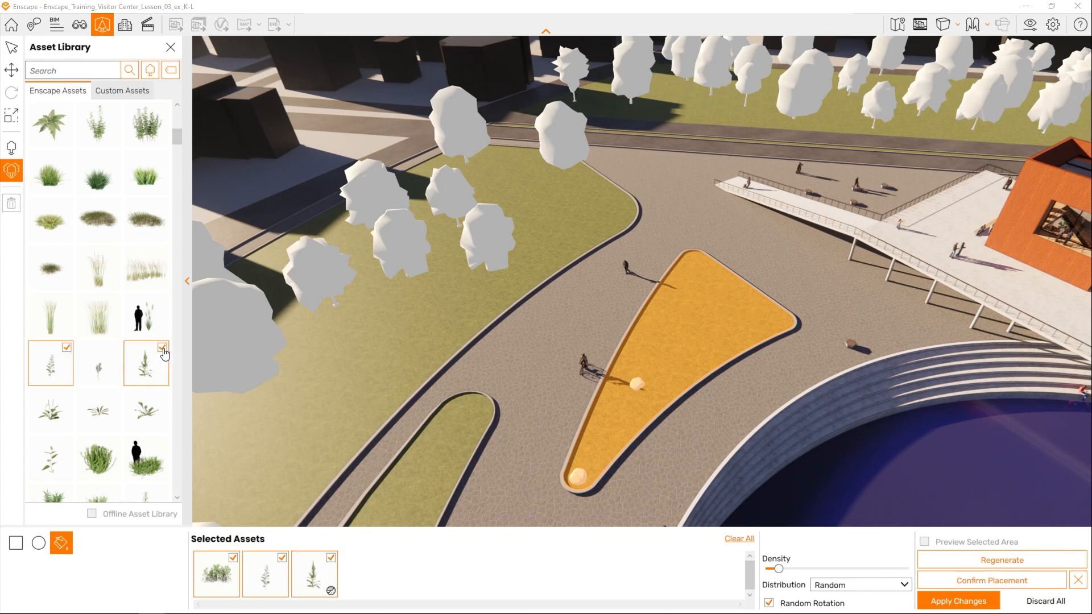
# - Add five more low plants to the selection: a tall stalk plant, a leafy stem, two blue-green tufts and a reddish grass
pyautogui.scroll(-2, 163, 352)
pyautogui.click(162, 203)
pyautogui.click(67, 346)
pyautogui.scroll(-3, 98, 340)
pyautogui.click(162, 300)
pyautogui.click(67, 300)
pyautogui.scroll(-4, 68, 301)
pyautogui.click(162, 443)
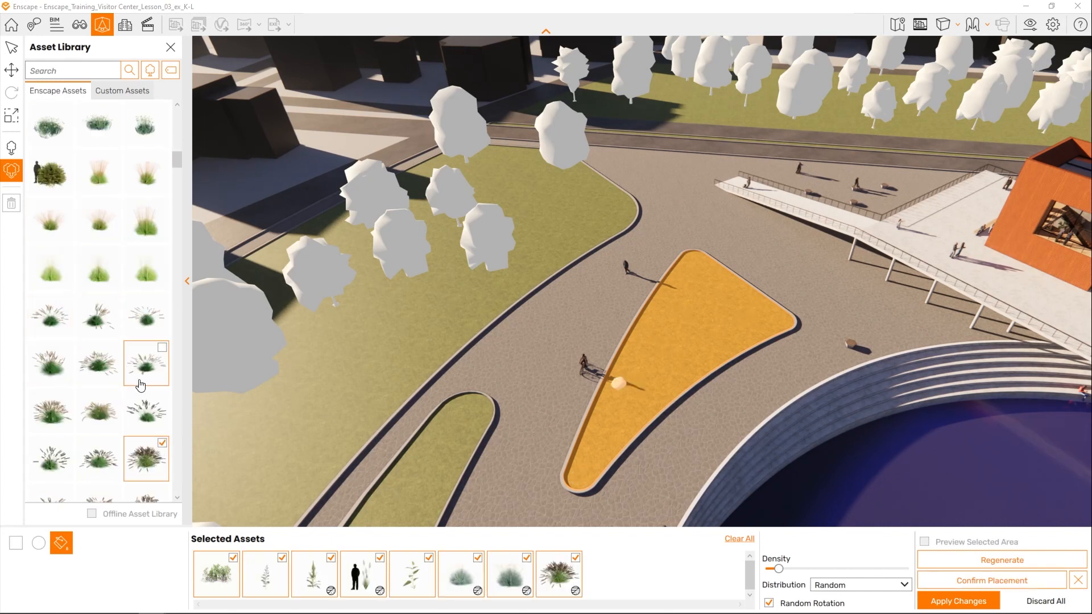
# - Add a pink flowering plant and three lavender plants to the selected assets
pyautogui.scroll(-3, 142, 398)
pyautogui.click(114, 442)
pyautogui.scroll(-4, 115, 442)
pyautogui.click(115, 396)
pyautogui.click(162, 348)
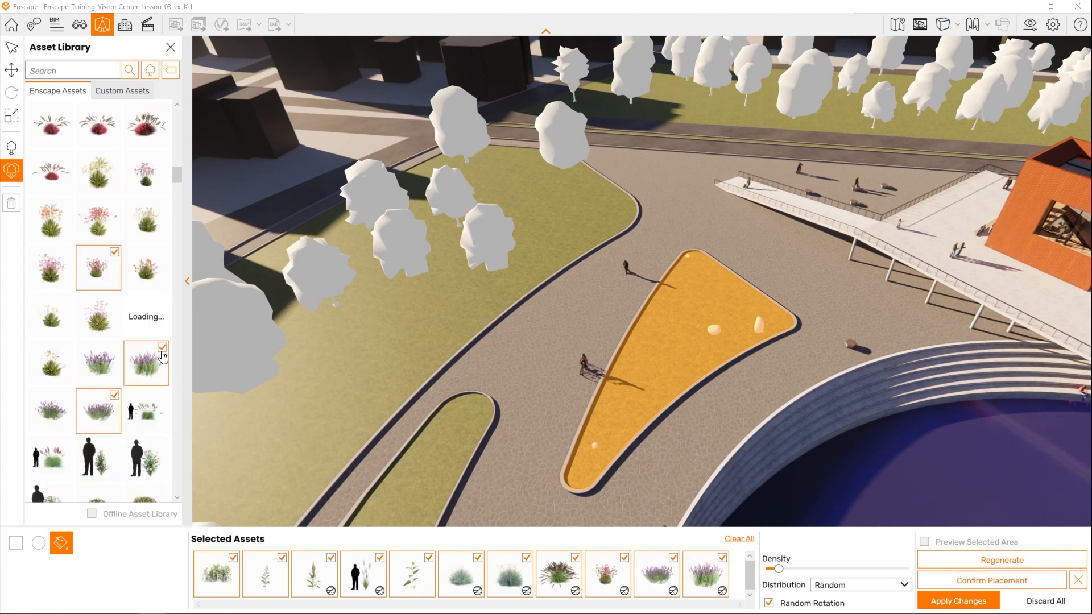
pyautogui.click(114, 348)
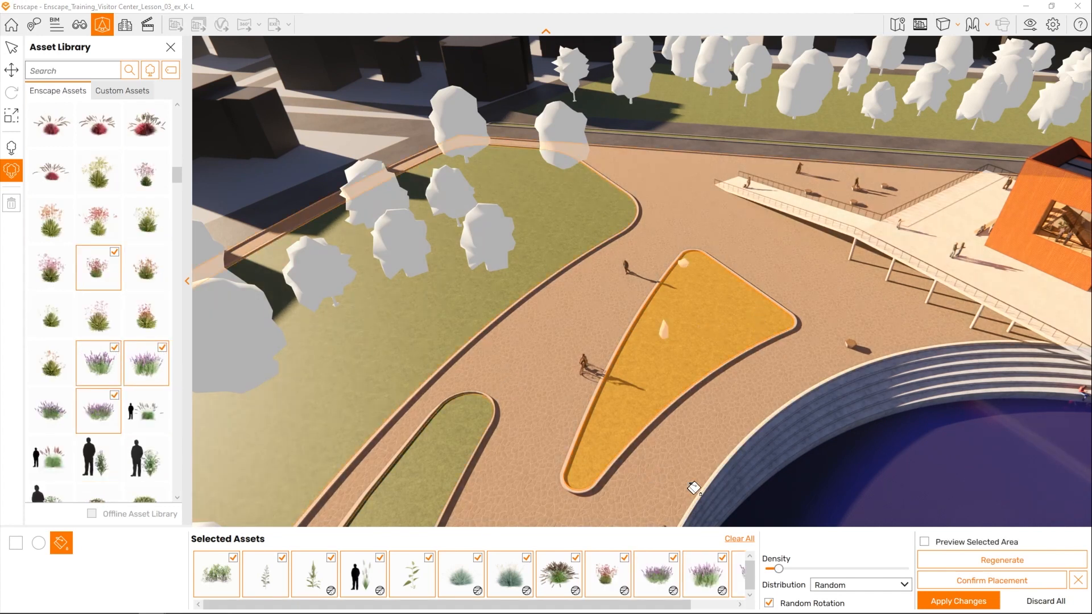
# - Raise the planting density close to its maximum and confirm the placement on the triangular lawn
pyautogui.moveTo(780, 570); pyautogui.dragTo(892, 573)
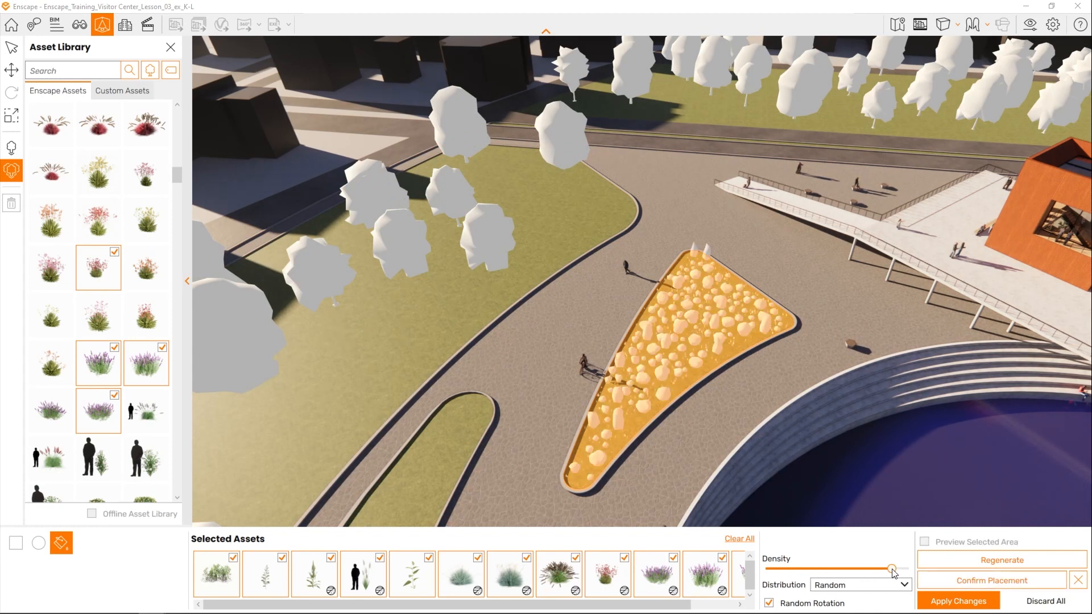
pyautogui.click(971, 581)
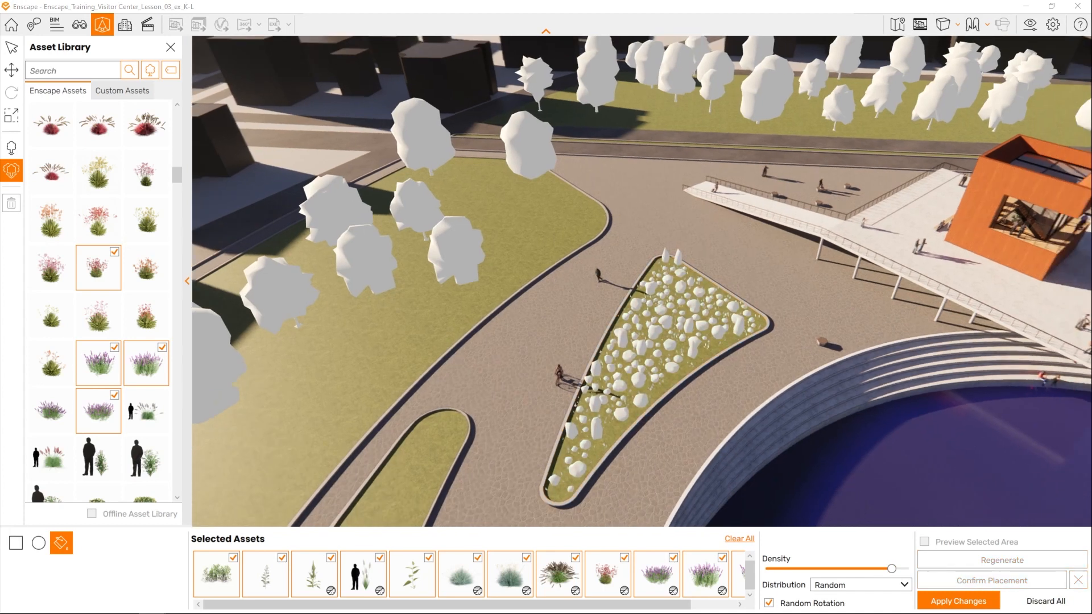
# - Fill the smaller triangular lawn beside the road with the same plants and apply all asset placements to the project
pyautogui.press('w')
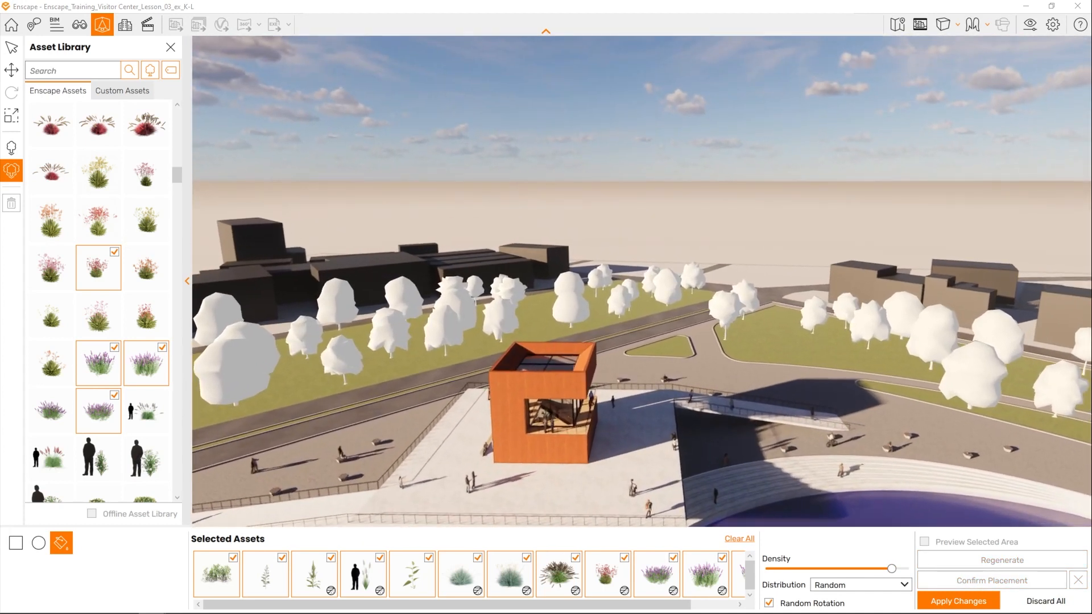
pyautogui.press('w')
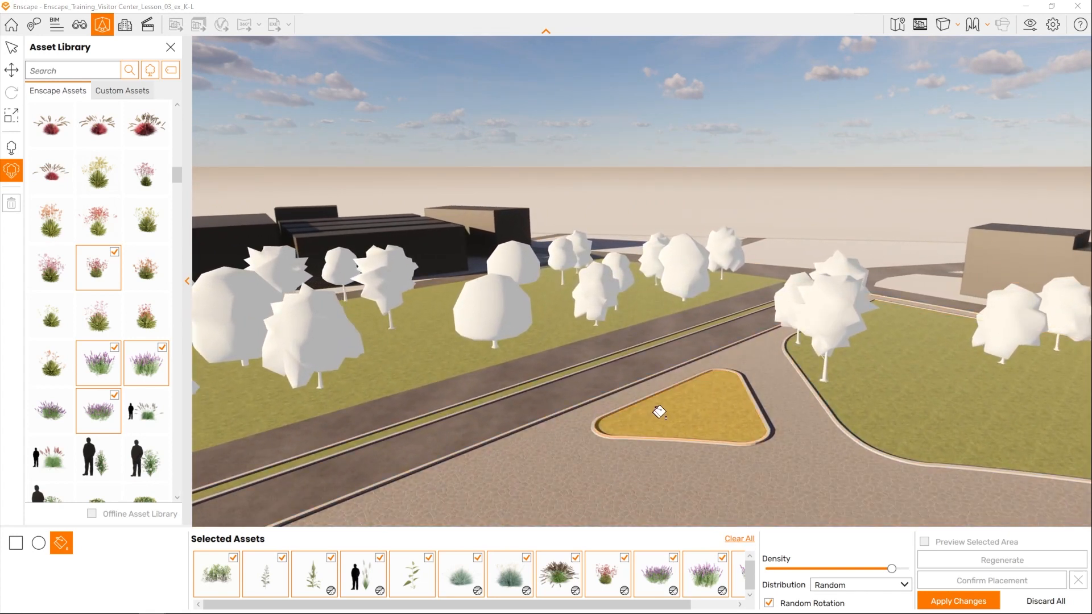
pyautogui.click(659, 411)
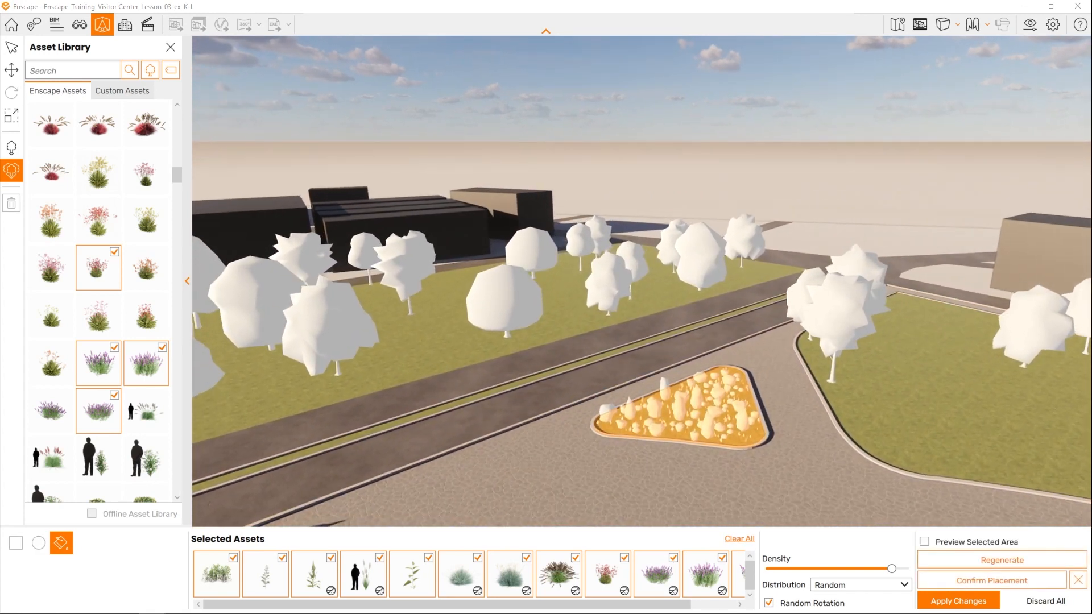
pyautogui.press('s')
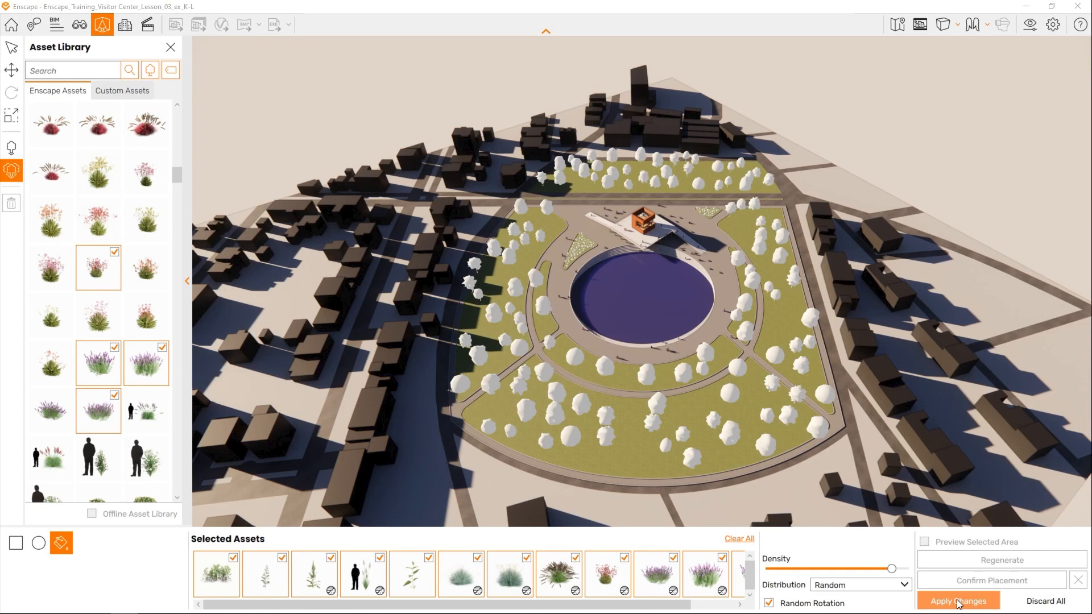
pyautogui.click(958, 601)
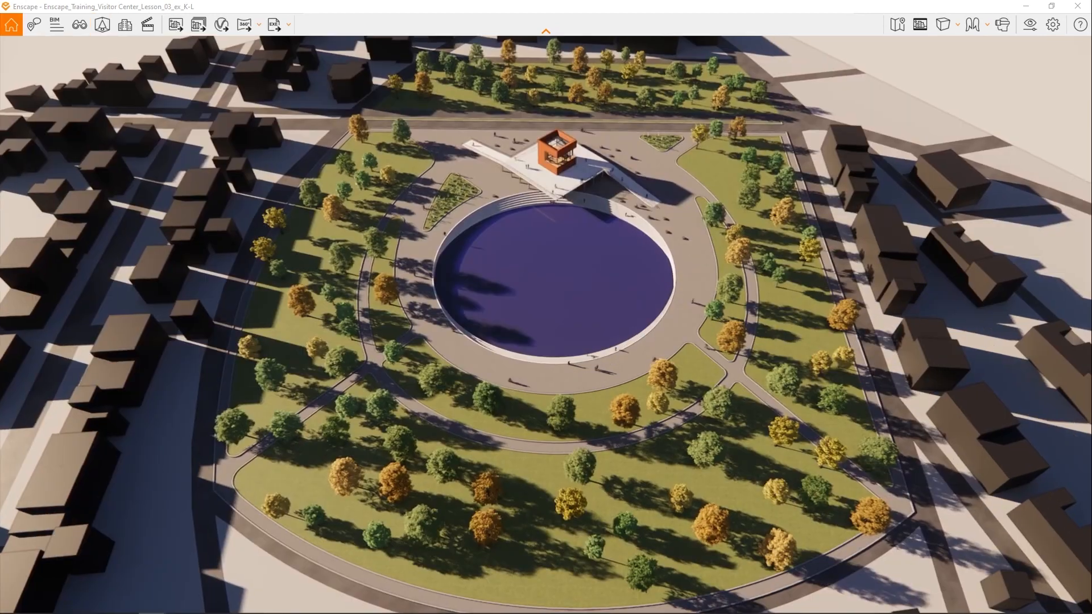
# - Survey the planted park from above and check individual placed trees in Revit's 3D view
pyautogui.scroll(3, 717, 500)
pyautogui.moveTo(717, 501); pyautogui.dragTo(545, 423, button='right')
pyautogui.moveTo(546, 423); pyautogui.dragTo(628, 400)
pyautogui.moveTo(716, 496); pyautogui.dragTo(750, 500)
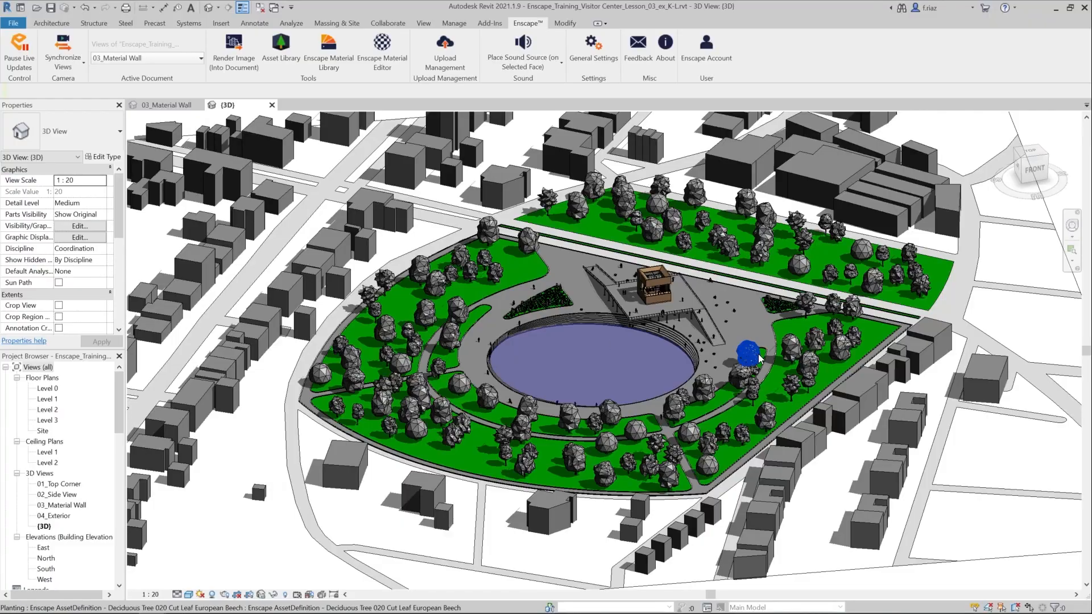
pyautogui.click(747, 353)
pyautogui.click(792, 269)
pyautogui.click(648, 226)
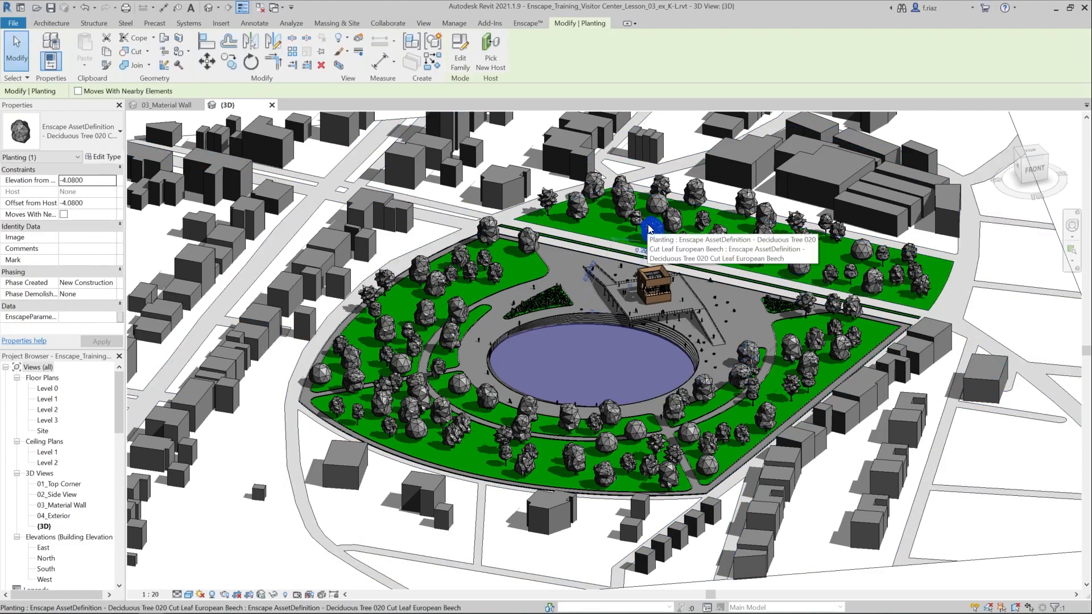
pyautogui.click(526, 238)
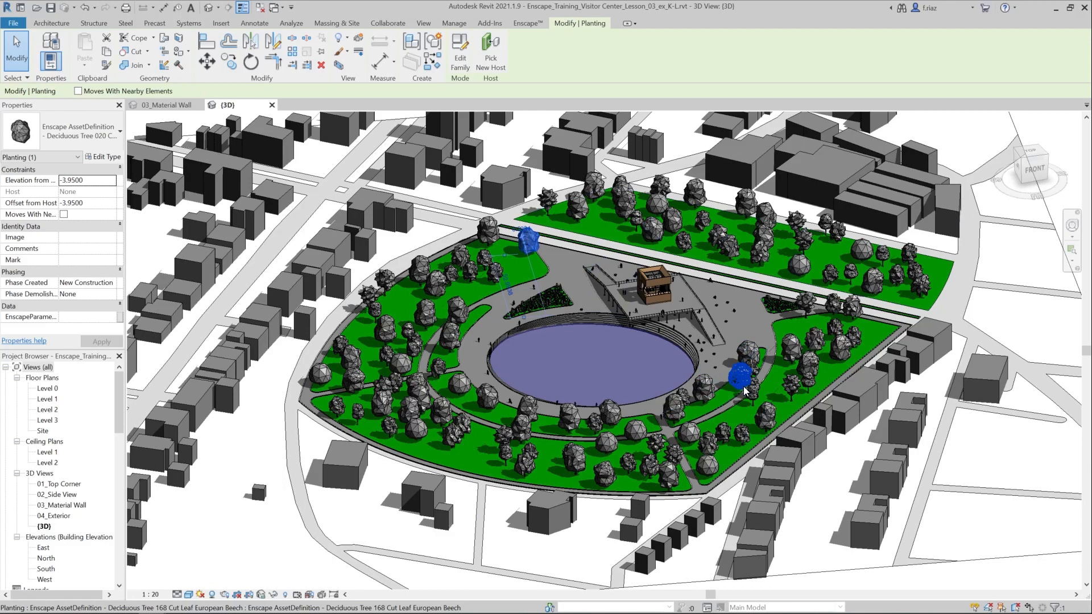
# - Switch back to Enscape, look over the planted park, and load the saved 04_Exterior view
pyautogui.hotkey('alt', 'Tab')
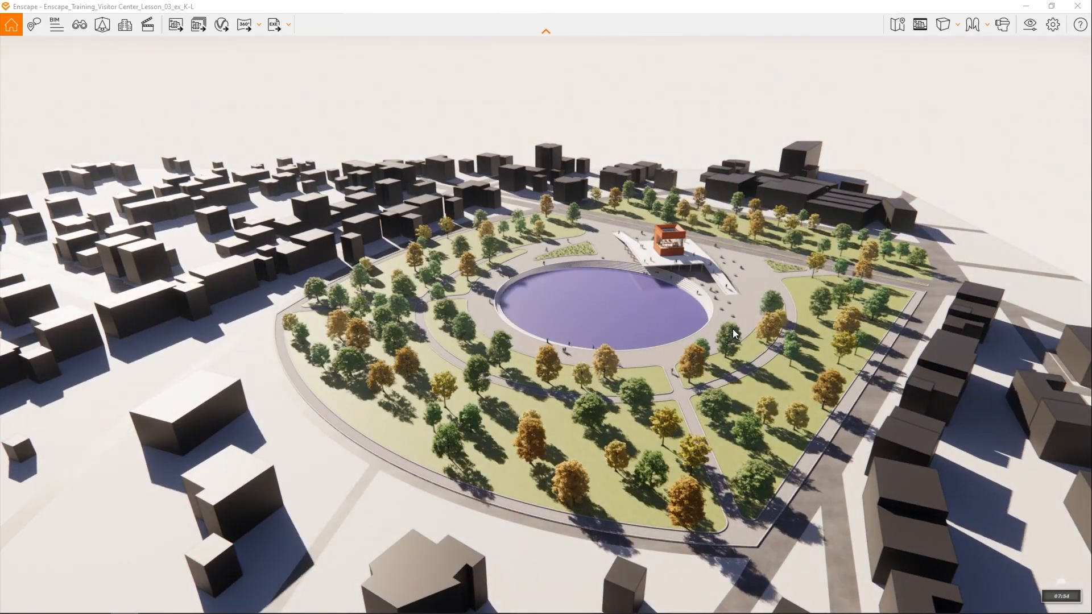
pyautogui.press('w')
pyautogui.moveTo(732, 328); pyautogui.dragTo(774, 288)
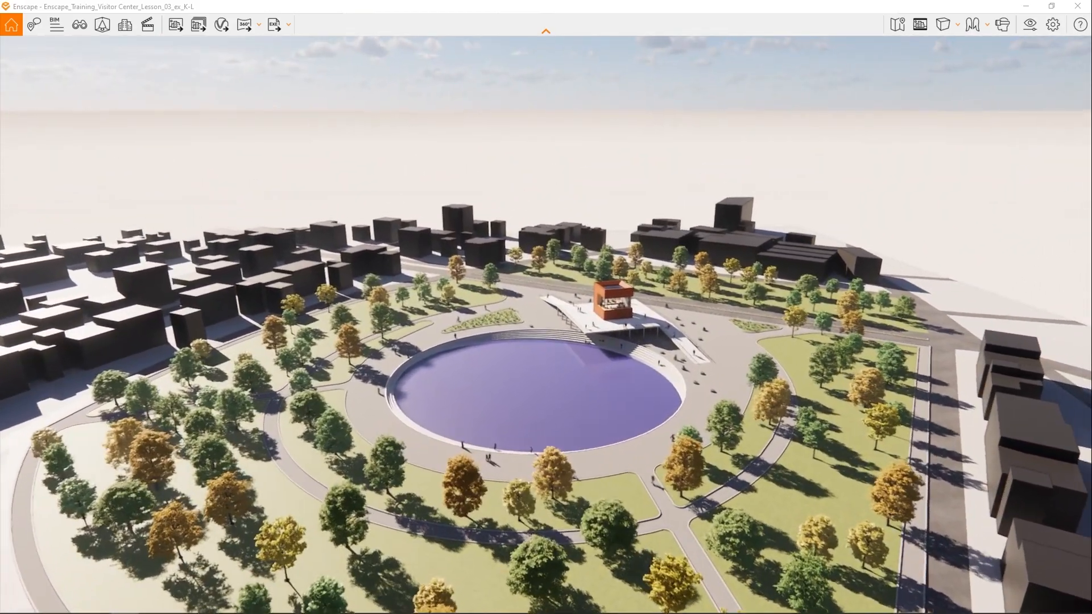
pyautogui.press('w')
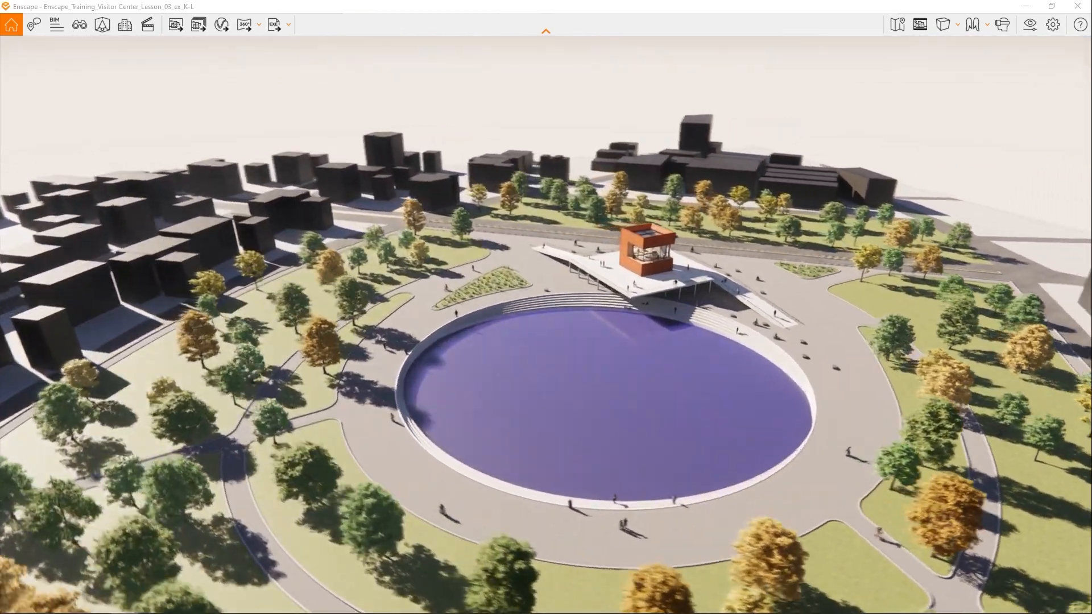
pyautogui.moveTo(625, 319)
pyautogui.mouseDown(button='right')
pyautogui.moveTo(796, 283)
pyautogui.moveTo(691, 273)
pyautogui.moveTo(554, 295)
pyautogui.moveTo(162, 293)
pyautogui.moveTo(534, 291)
pyautogui.moveTo(625, 305)
pyautogui.mouseUp(button='right')
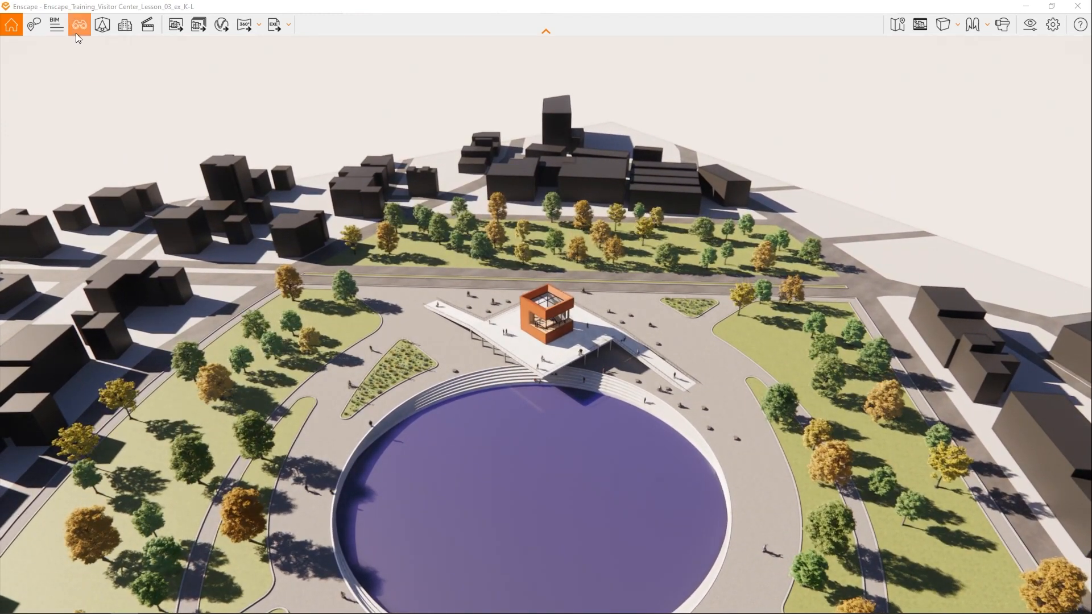
pyautogui.click(76, 32)
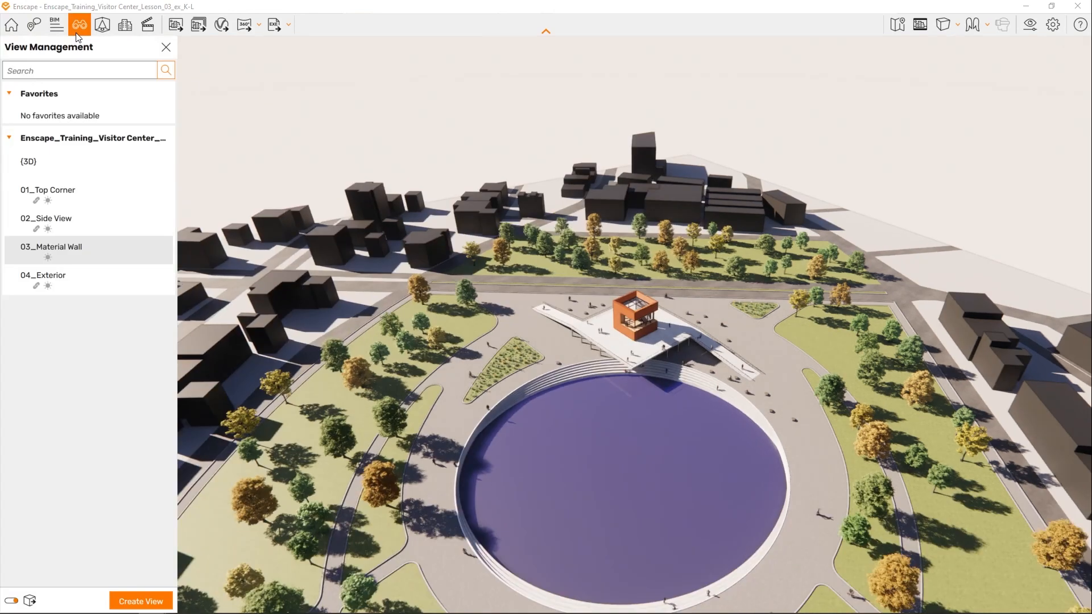
pyautogui.click(96, 284)
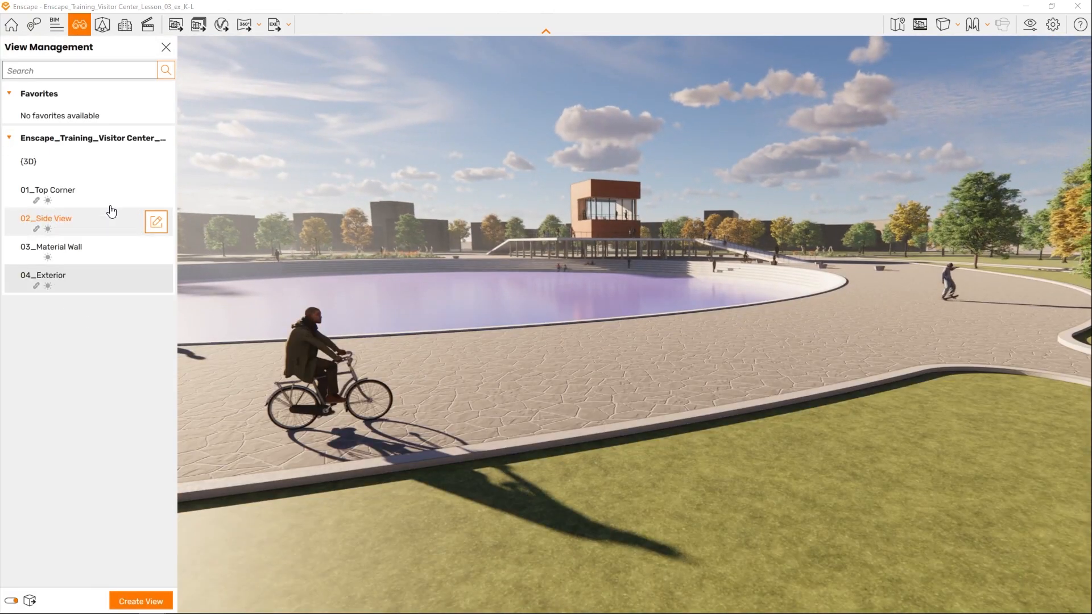
pyautogui.click(166, 51)
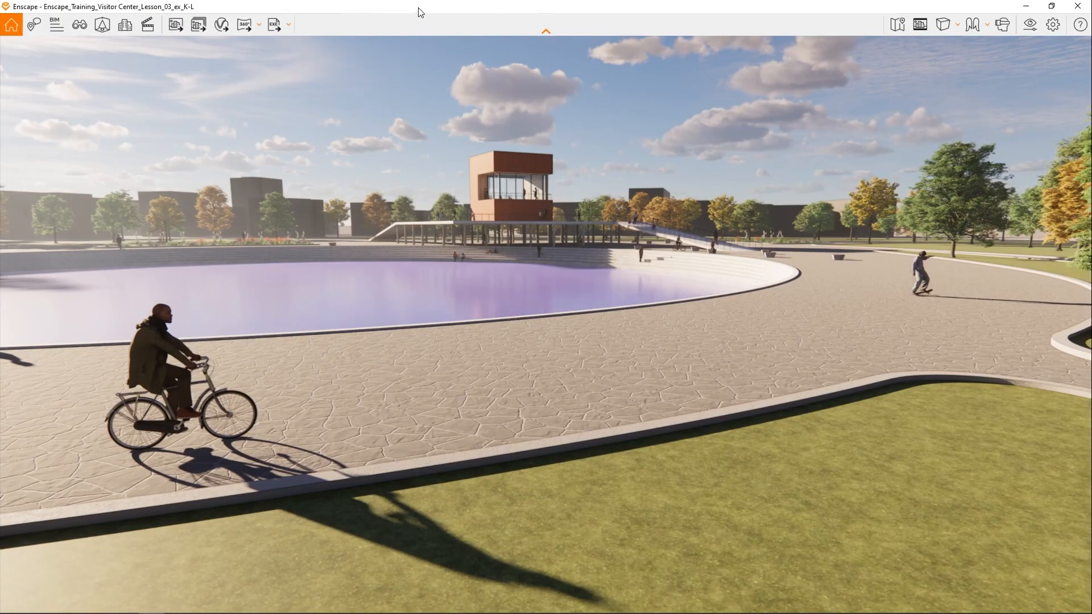
# - Switch to Revit, open the Enscape Material Editor and select the Green material
pyautogui.hotkey('alt', 'Tab')
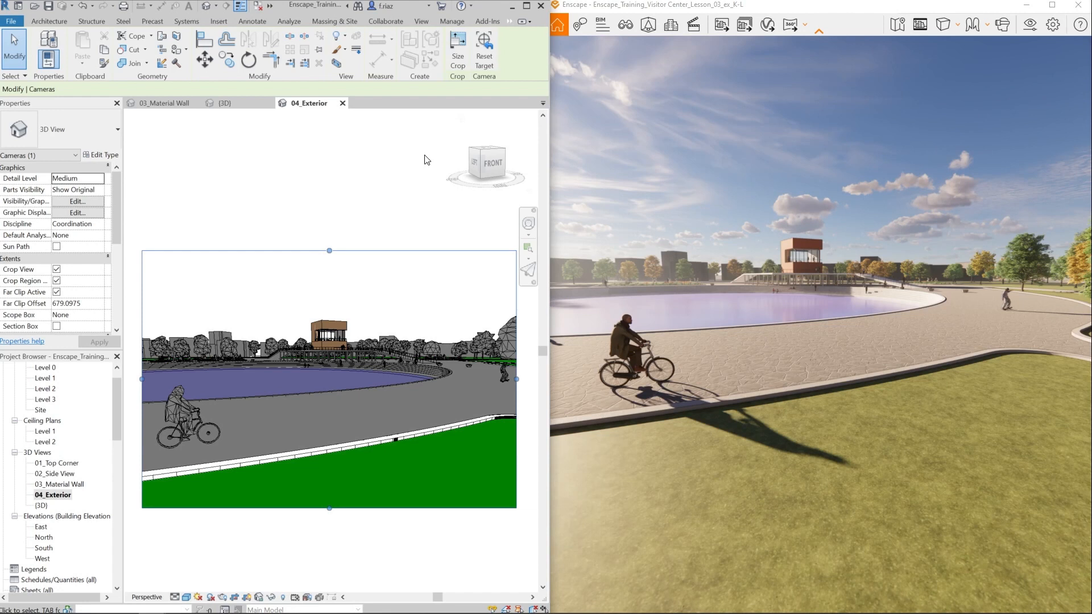
pyautogui.click(427, 159)
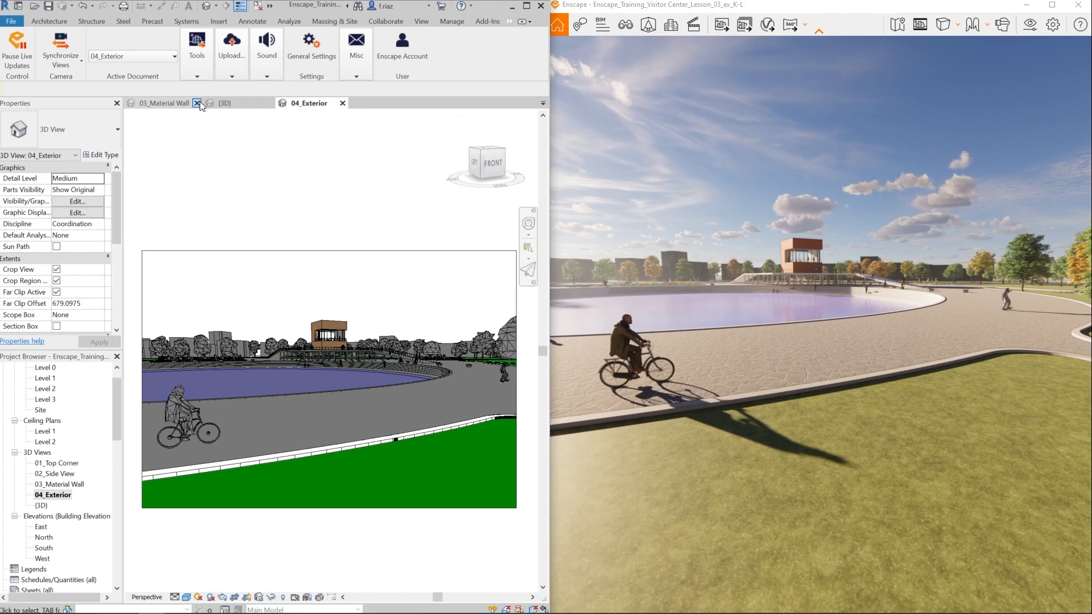
pyautogui.click(196, 76)
pyautogui.click(360, 98)
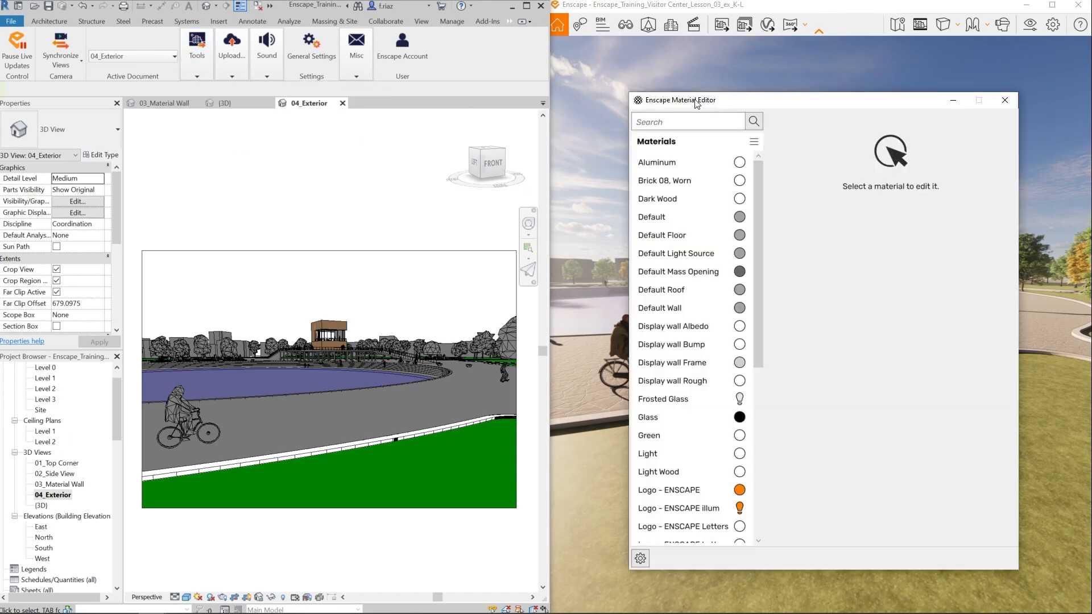
pyautogui.scroll(-1, 677, 386)
pyautogui.click(667, 380)
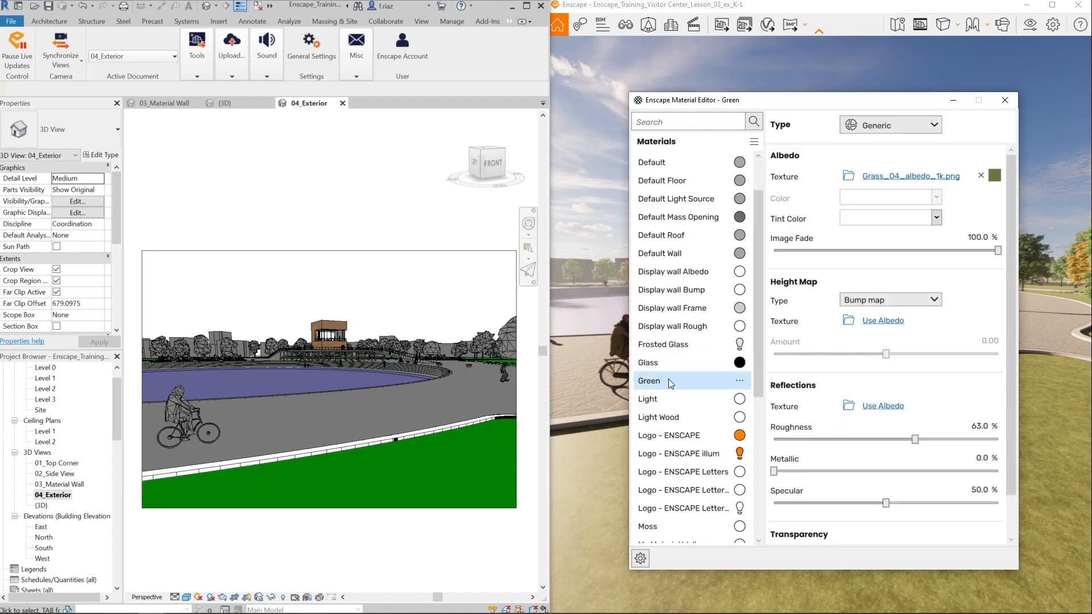
# - Move the Material Editor clear of the render and change the Green material's type to Grass
pyautogui.moveTo(812, 107); pyautogui.dragTo(318, 98)
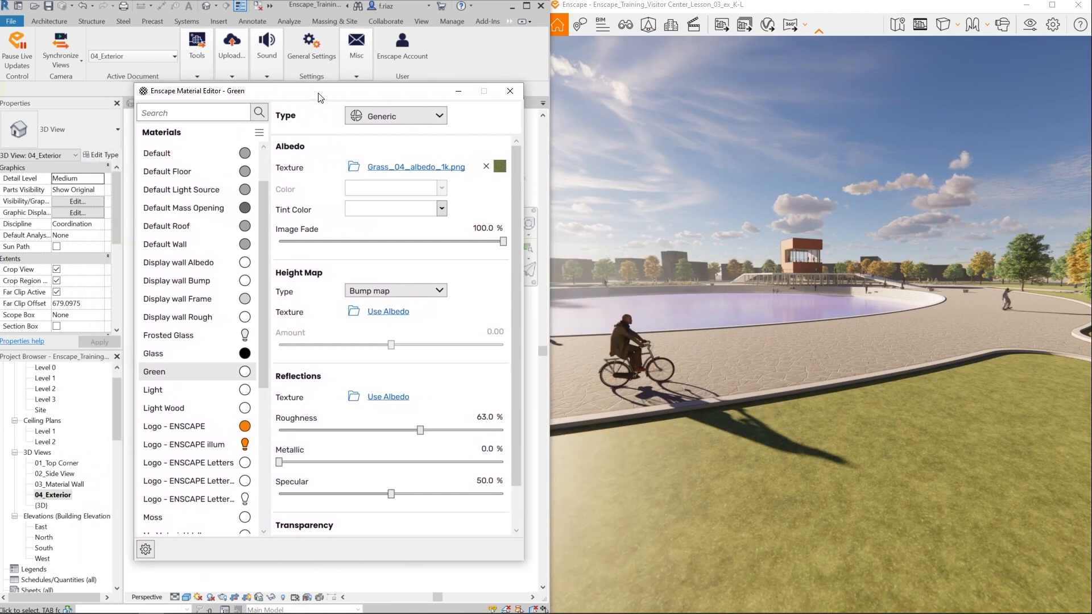
pyautogui.click(441, 116)
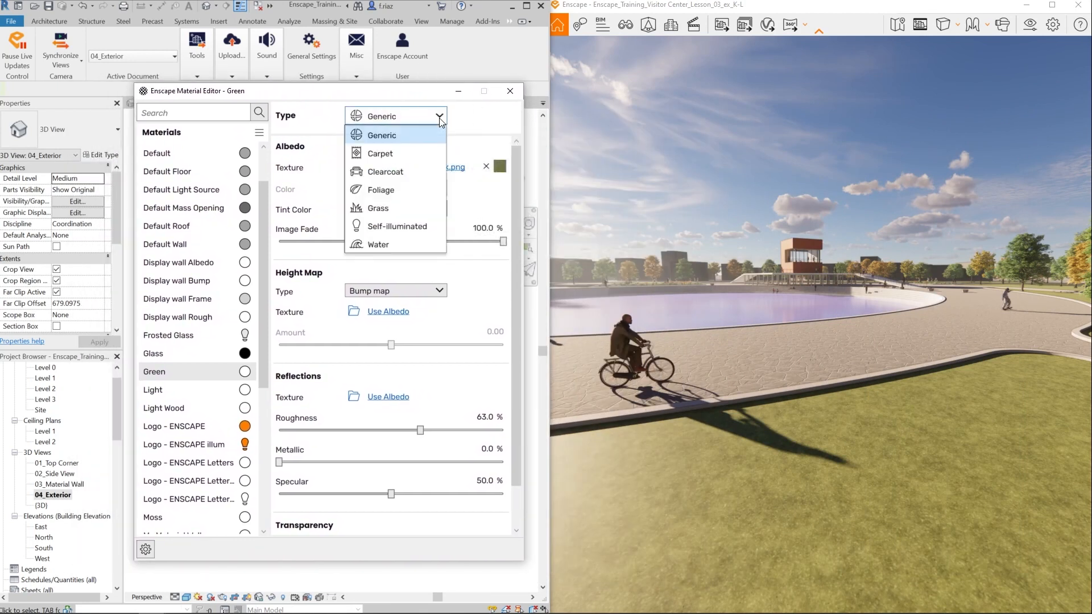
pyautogui.click(408, 208)
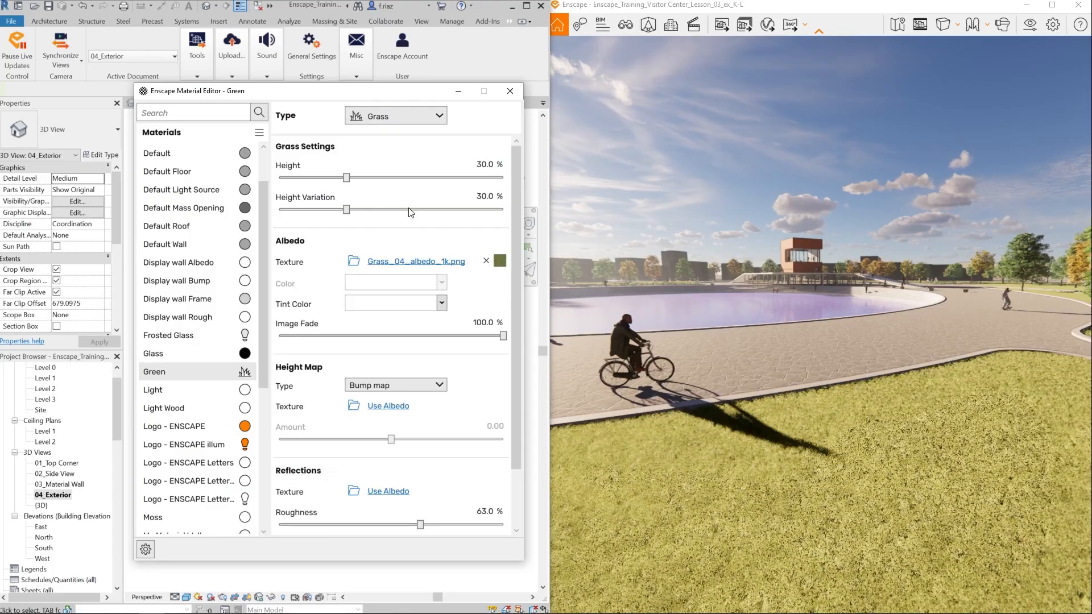
# - Inspect the grass up close and set its height to 30.7% and height variation to 31.9%
pyautogui.moveTo(739, 307); pyautogui.dragTo(611, 341)
pyautogui.press('w')
pyautogui.press('e')
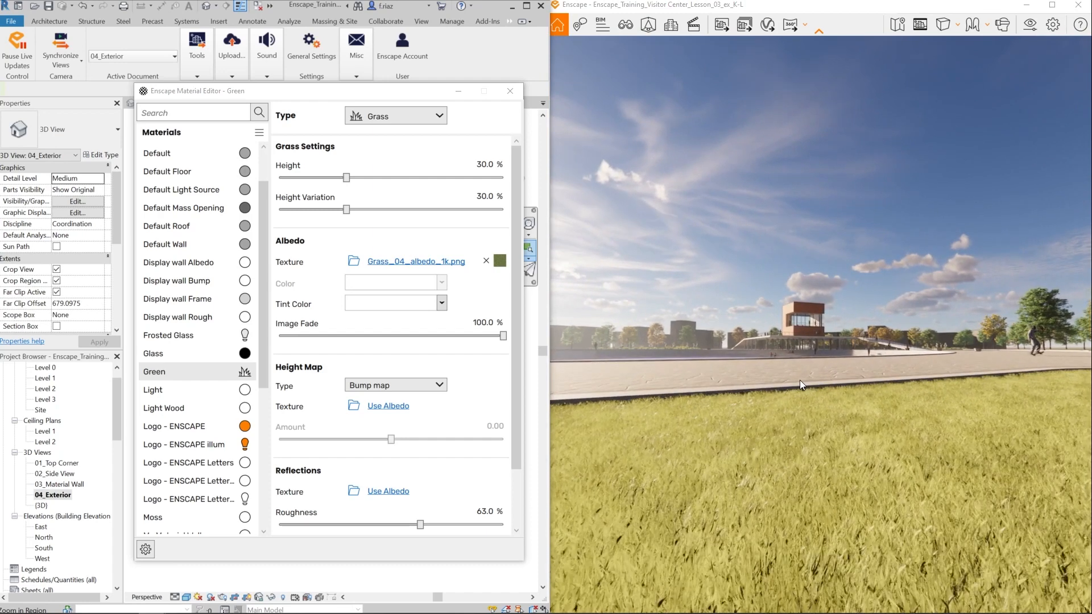
pyautogui.moveTo(799, 380); pyautogui.dragTo(803, 364)
pyautogui.press('q')
pyautogui.moveTo(844, 505); pyautogui.dragTo(852, 455)
pyautogui.moveTo(348, 181); pyautogui.dragTo(352, 213)
pyautogui.moveTo(759, 422)
pyautogui.mouseDown()
pyautogui.moveTo(555, 425)
pyautogui.moveTo(745, 431)
pyautogui.mouseUp()
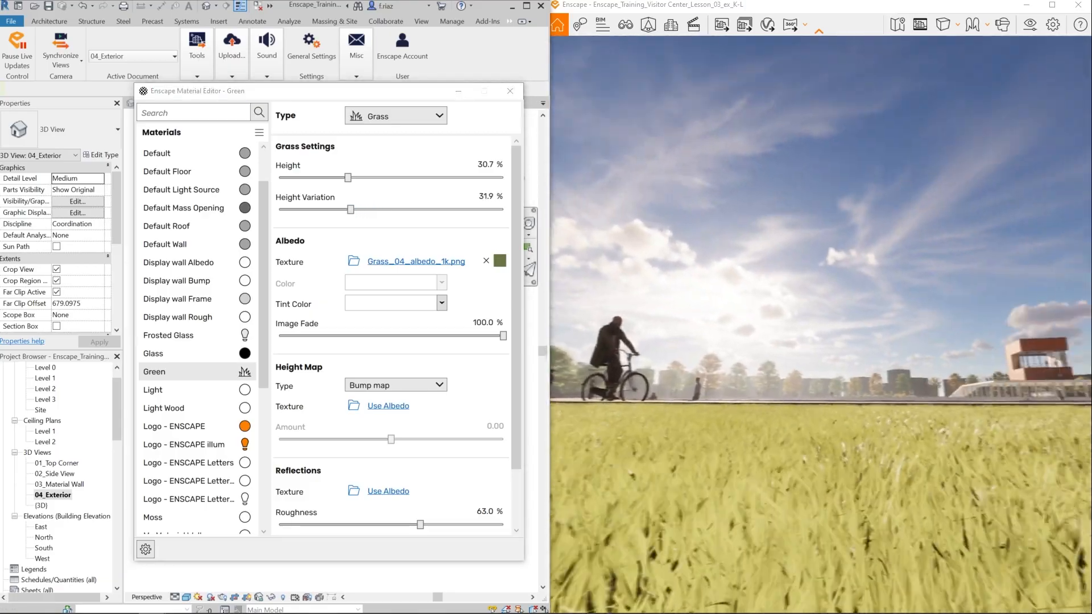
# - Change the Green material's type from Grass to Generic and close the Material Editor
pyautogui.click(402, 118)
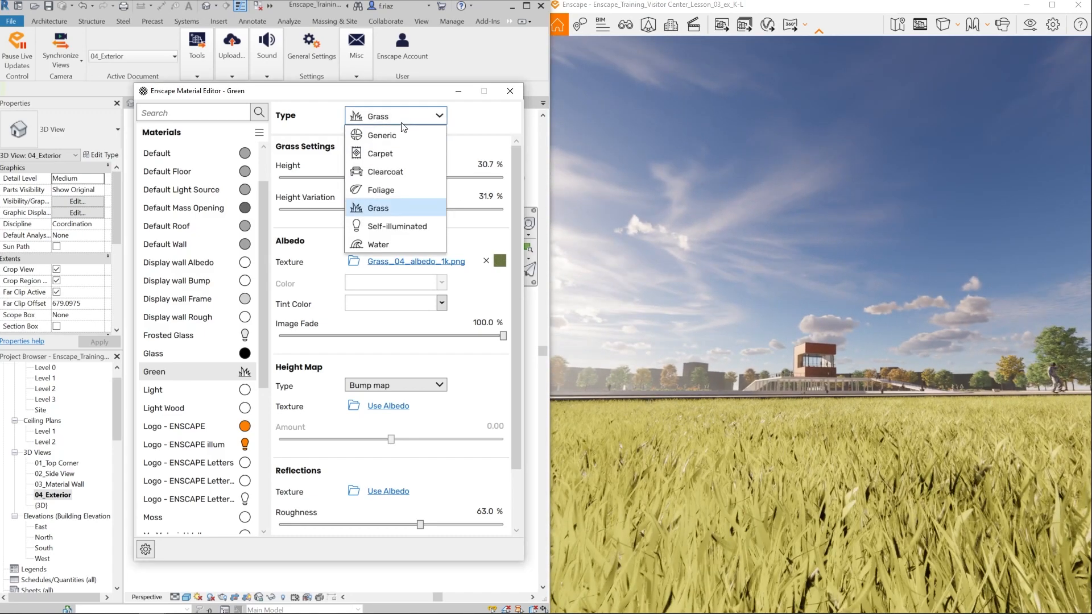
pyautogui.click(380, 135)
pyautogui.click(510, 91)
# - In Revit's Material Browser, duplicate the Green material, rename the copy and apply the change
pyautogui.click(443, 25)
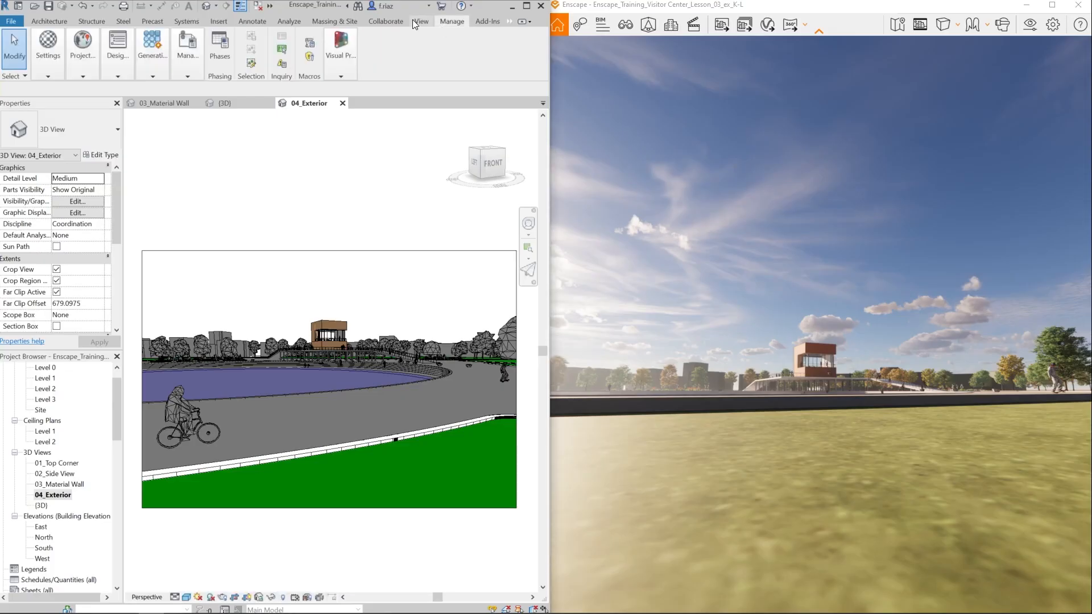
pyautogui.click(50, 46)
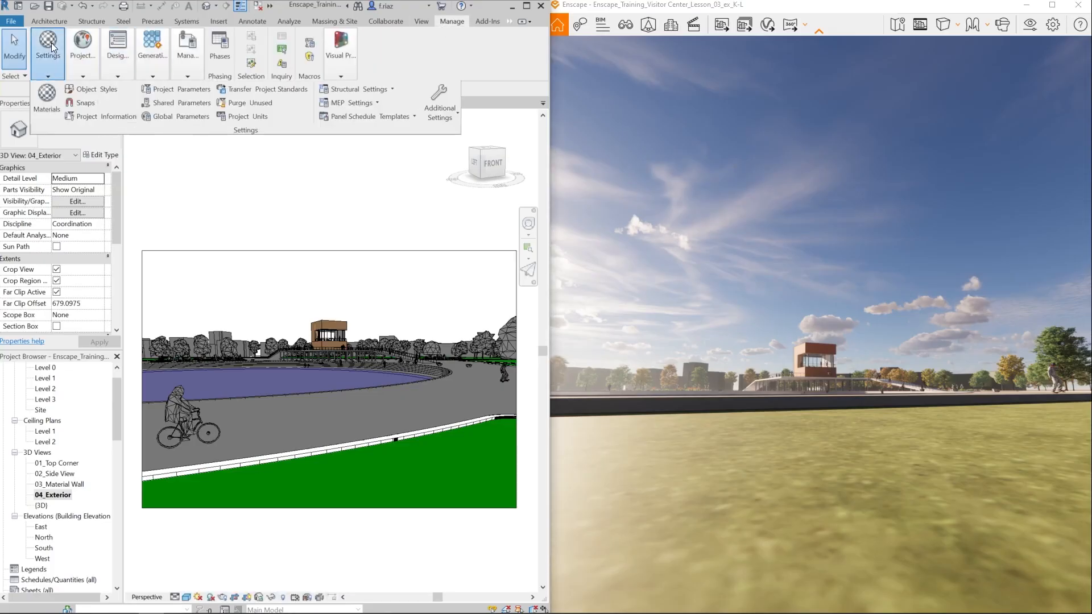
pyautogui.click(48, 101)
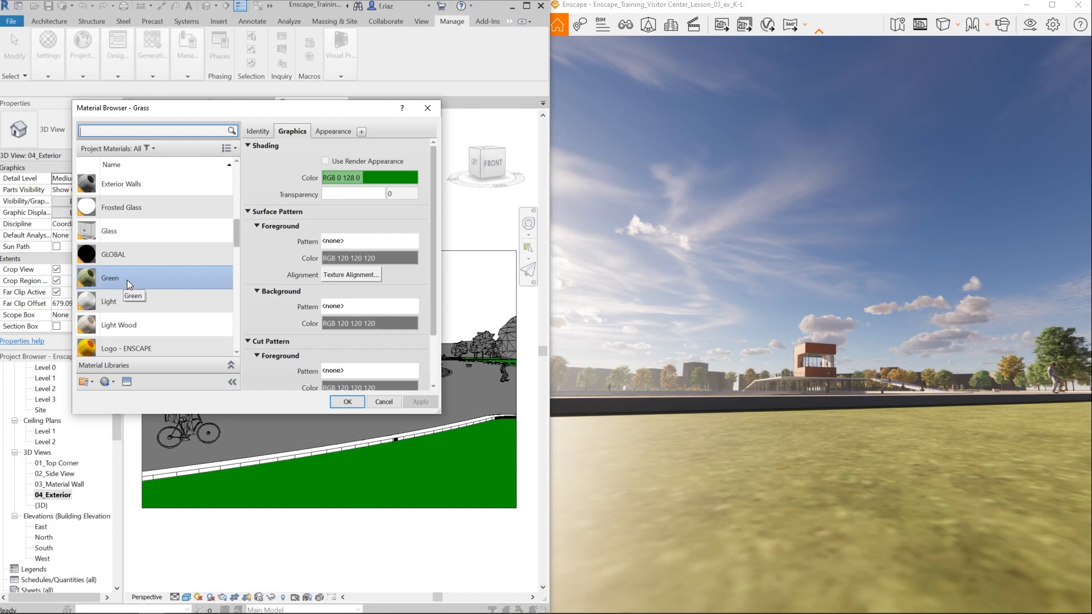
pyautogui.click(116, 384)
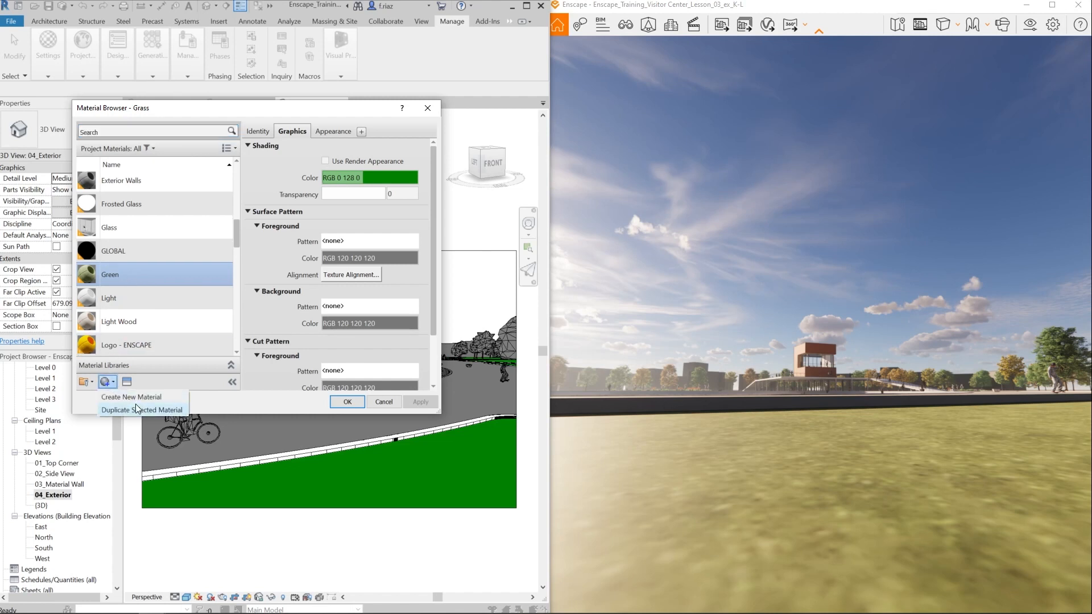
pyautogui.click(157, 411)
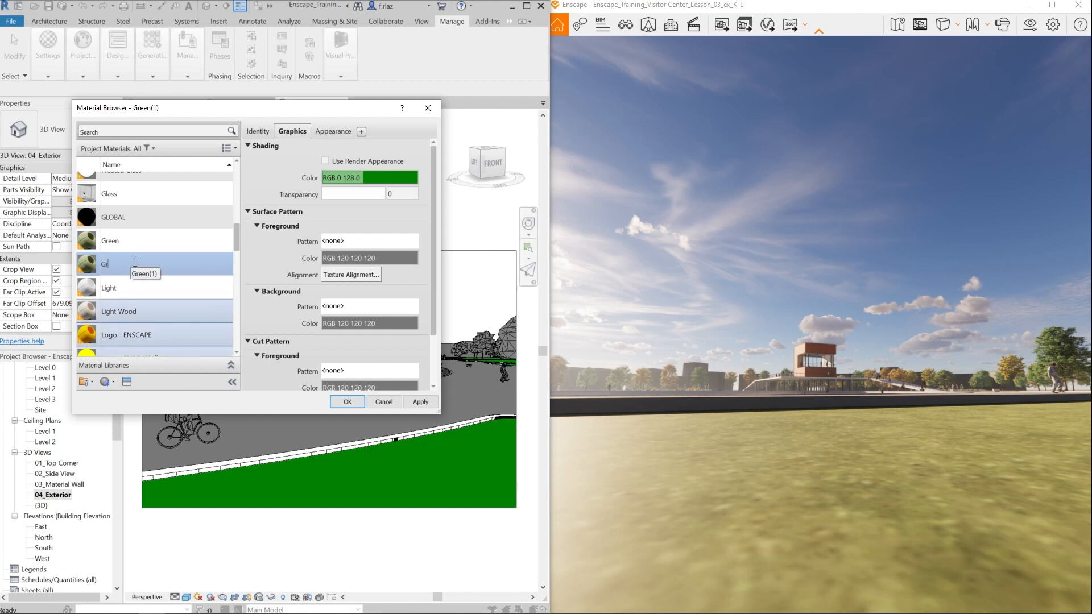
pyautogui.press('Return')
pyautogui.click(421, 402)
pyautogui.click(347, 402)
# - Select the foreground lawn floor and assign the duplicated grass material to its layer in the floor type's structure
pyautogui.click(431, 438)
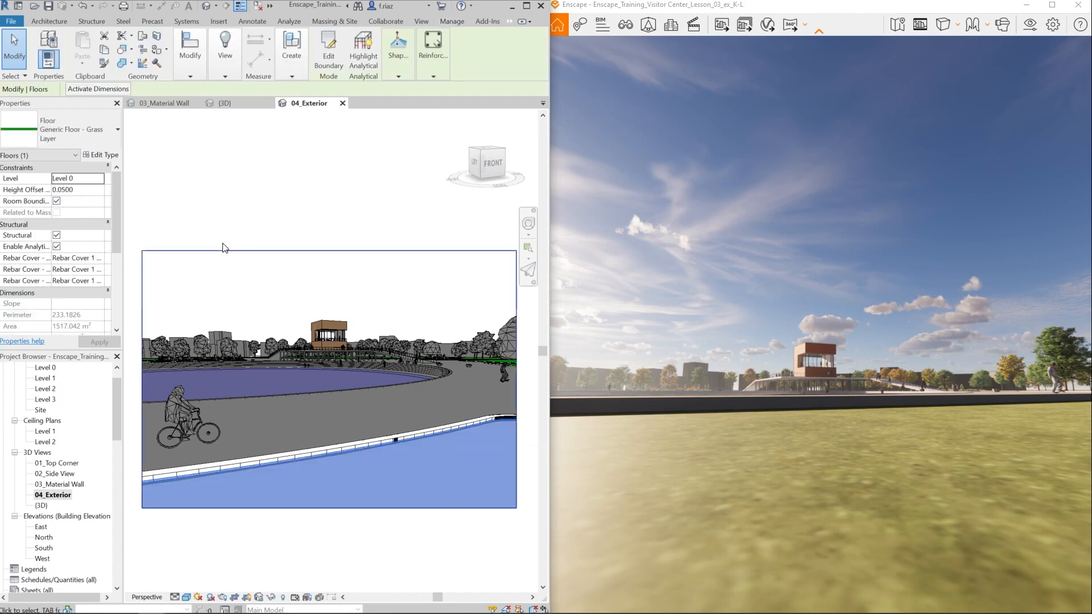
pyautogui.click(102, 155)
pyautogui.click(200, 172)
pyautogui.click(128, 196)
pyautogui.click(139, 197)
pyautogui.click(377, 555)
pyautogui.click(131, 364)
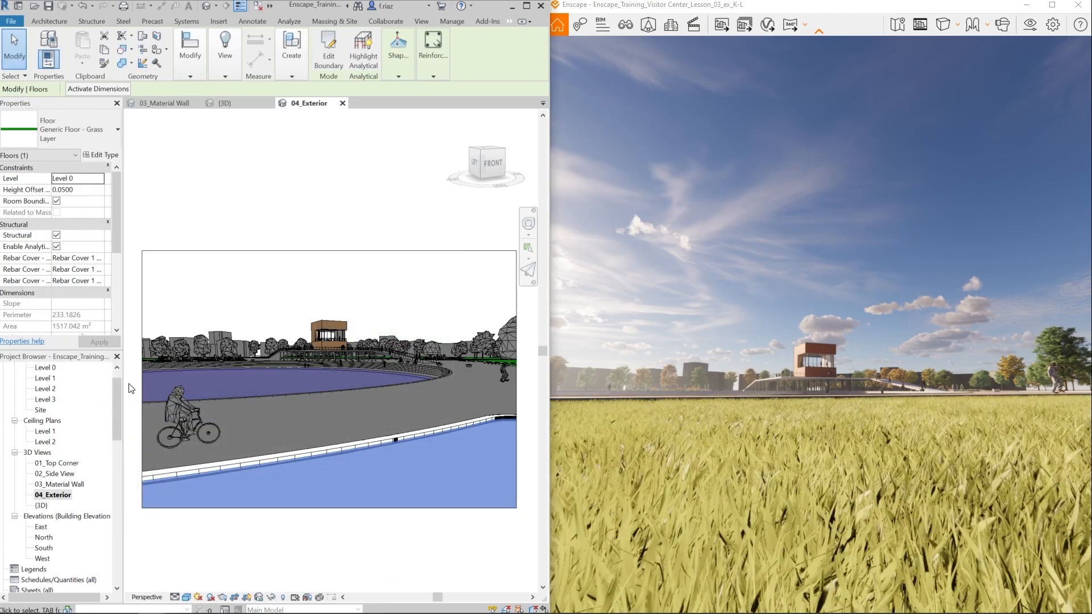
# - Bring the pool into the rendered view and assign the Water material to the pool's topography surface in Revit
pyautogui.moveTo(687, 431); pyautogui.dragTo(666, 526)
pyautogui.press('e')
pyautogui.press('w')
pyautogui.press('w')
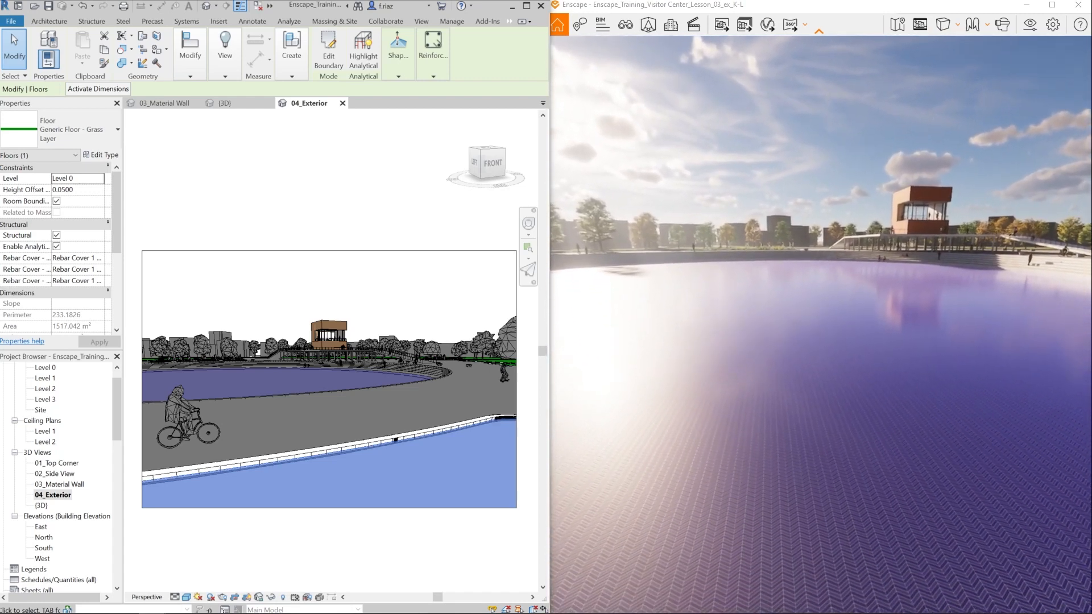
pyautogui.moveTo(718, 398); pyautogui.dragTo(721, 418)
pyautogui.click(336, 301)
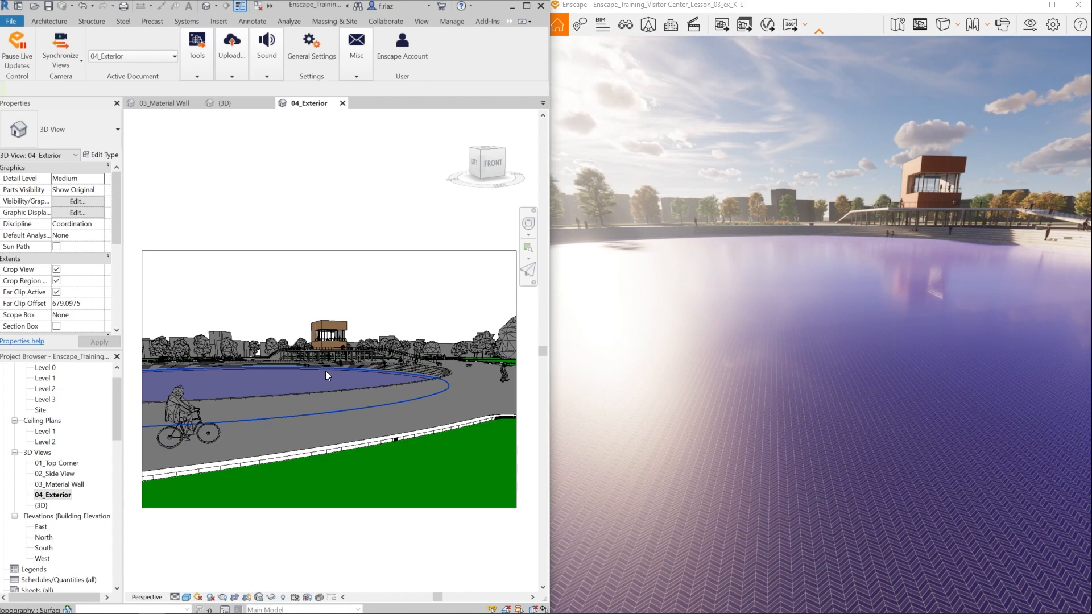
pyautogui.click(325, 372)
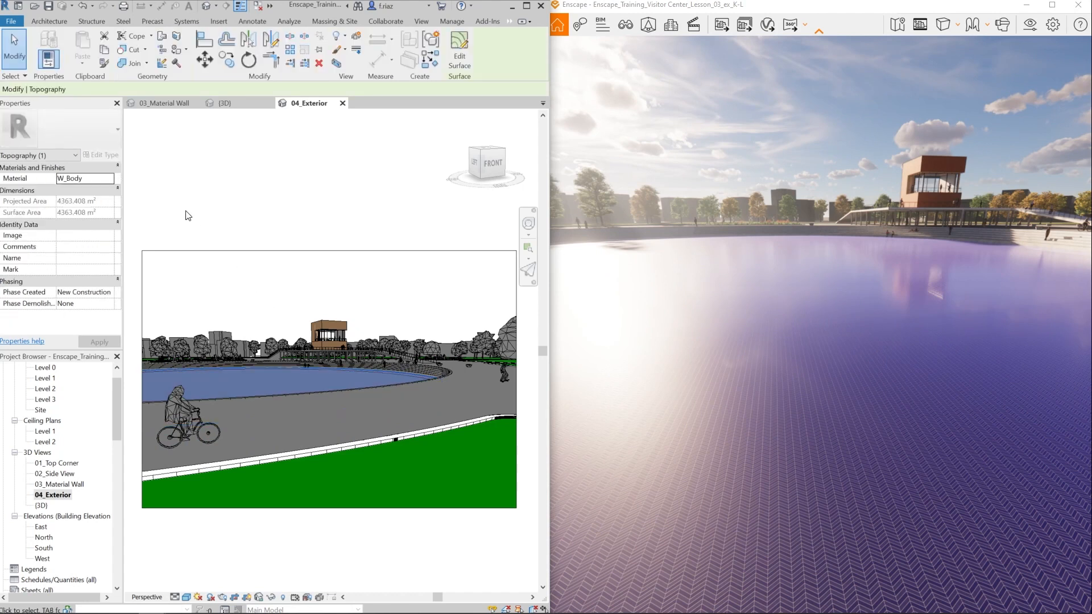
pyautogui.click(109, 178)
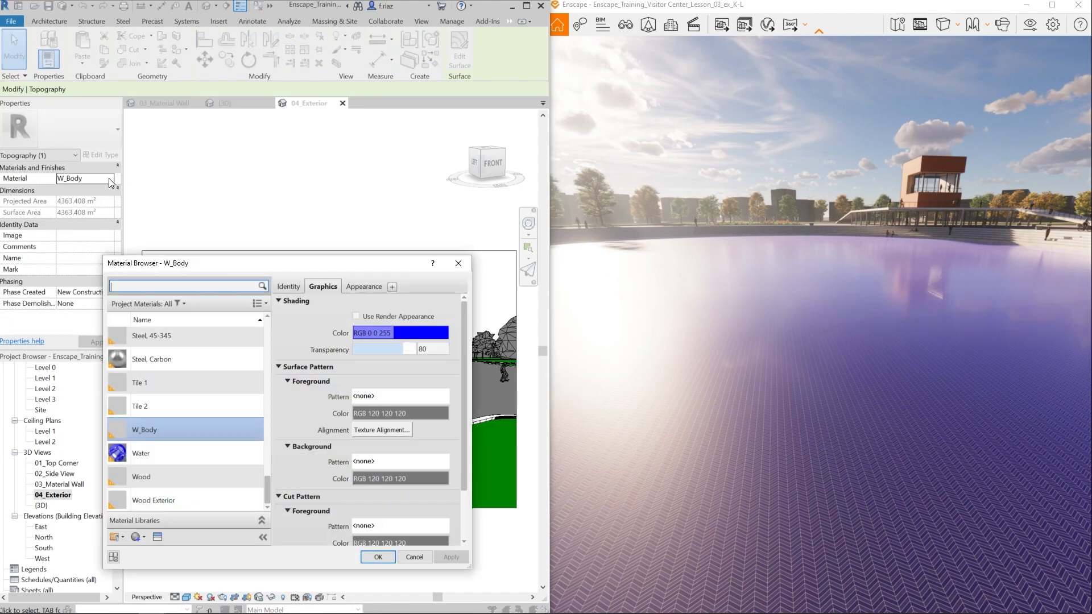
pyautogui.click(172, 459)
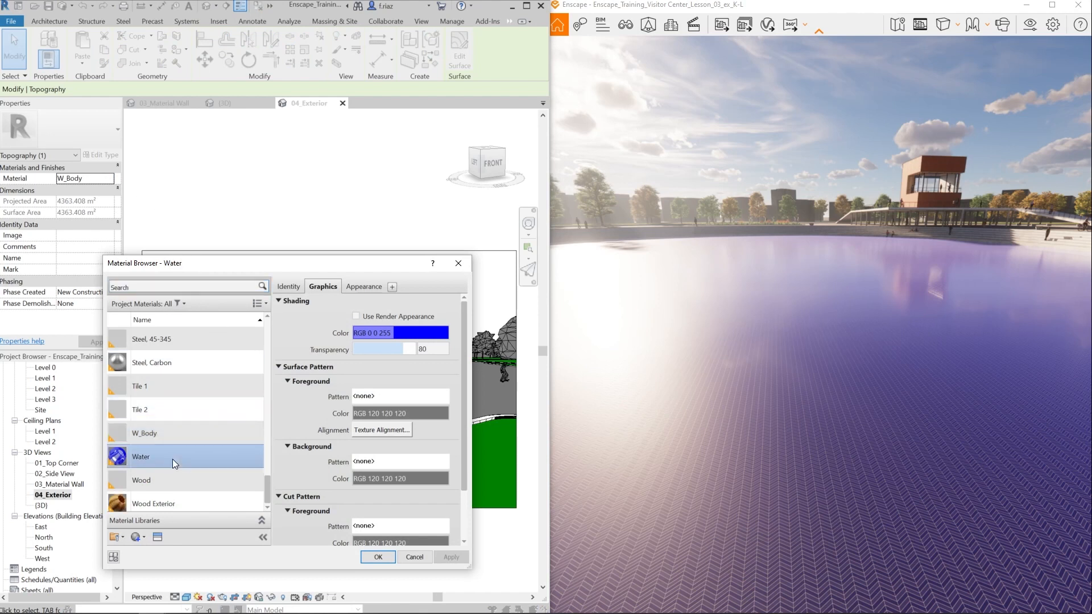
pyautogui.click(377, 557)
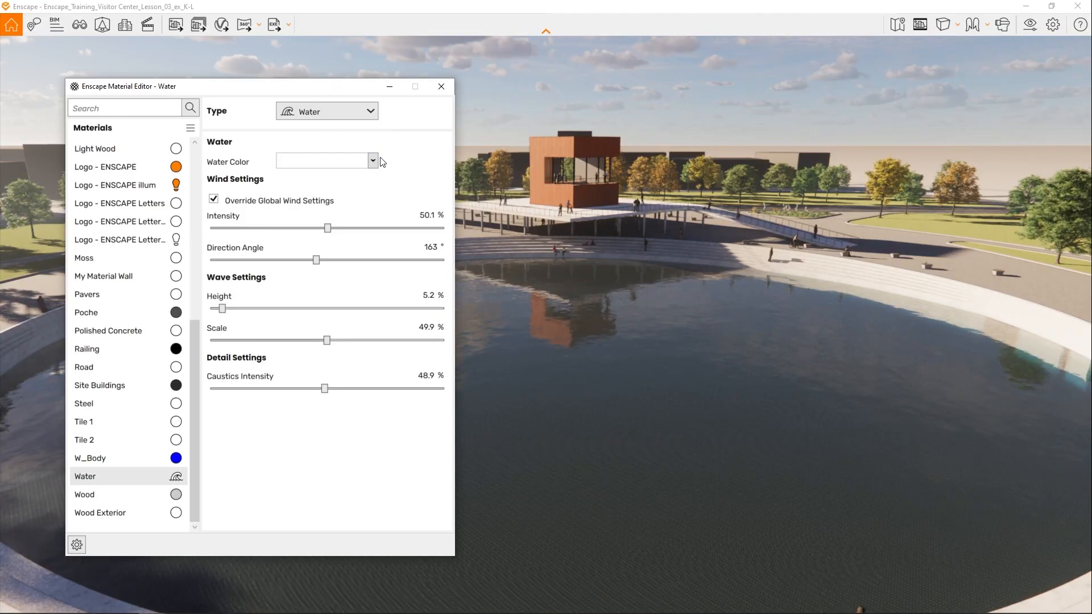
# - Set the Water material's colour to dark blue, wind intensity to 53.2% and wind direction angle to 120°
pyautogui.click(373, 162)
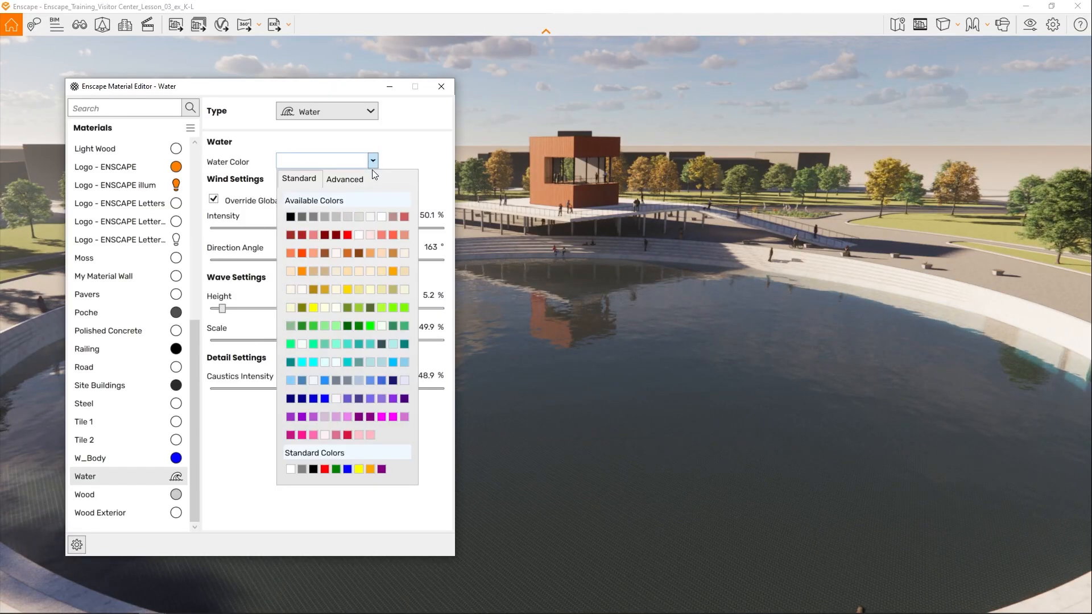
pyautogui.click(384, 384)
pyautogui.moveTo(328, 228); pyautogui.dragTo(289, 260)
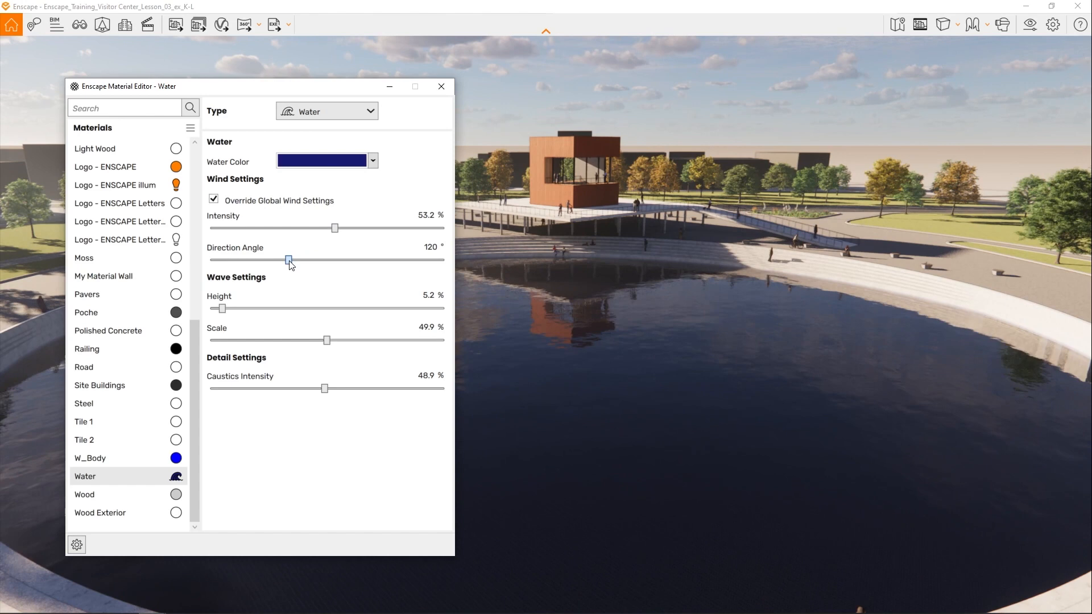
# - Set the Water material's wave height to 4.2% and wave scale to 27.2%, and close the Material Editor
pyautogui.moveTo(223, 310); pyautogui.dragTo(333, 315)
pyautogui.moveTo(219, 317); pyautogui.dragTo(223, 316)
pyautogui.moveTo(329, 344); pyautogui.dragTo(274, 341)
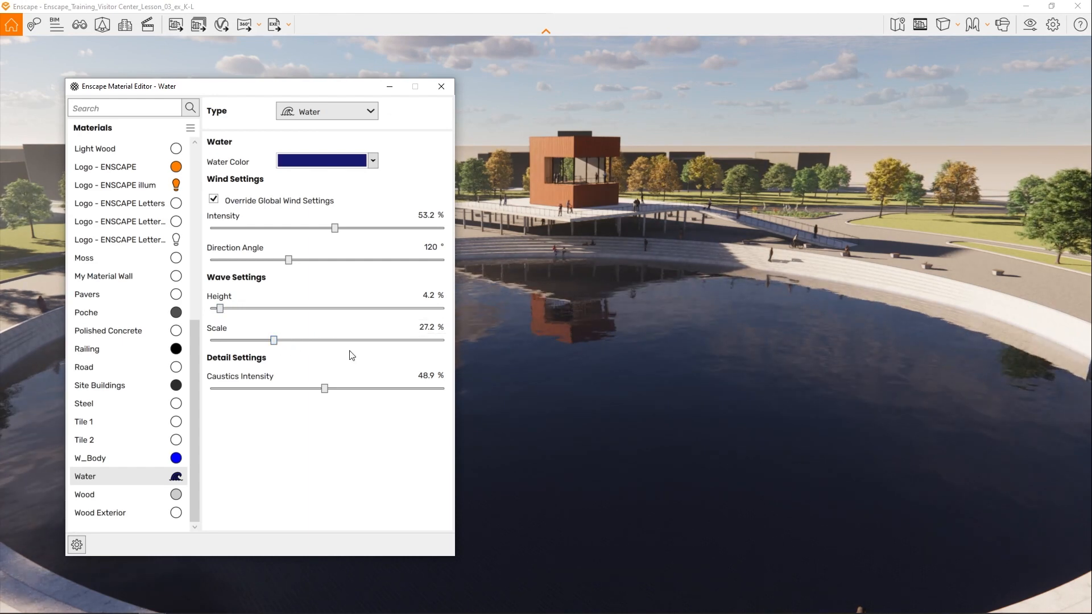
pyautogui.click(441, 90)
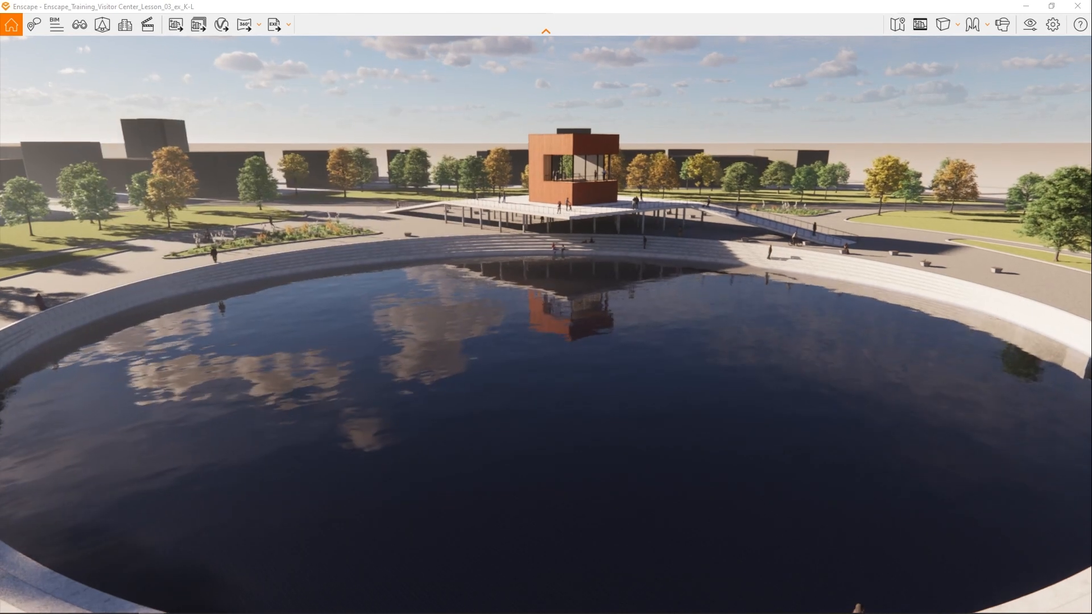
# - Move close to the water to inspect its reflections, and load the saved 04_Exterior view
pyautogui.press('w')
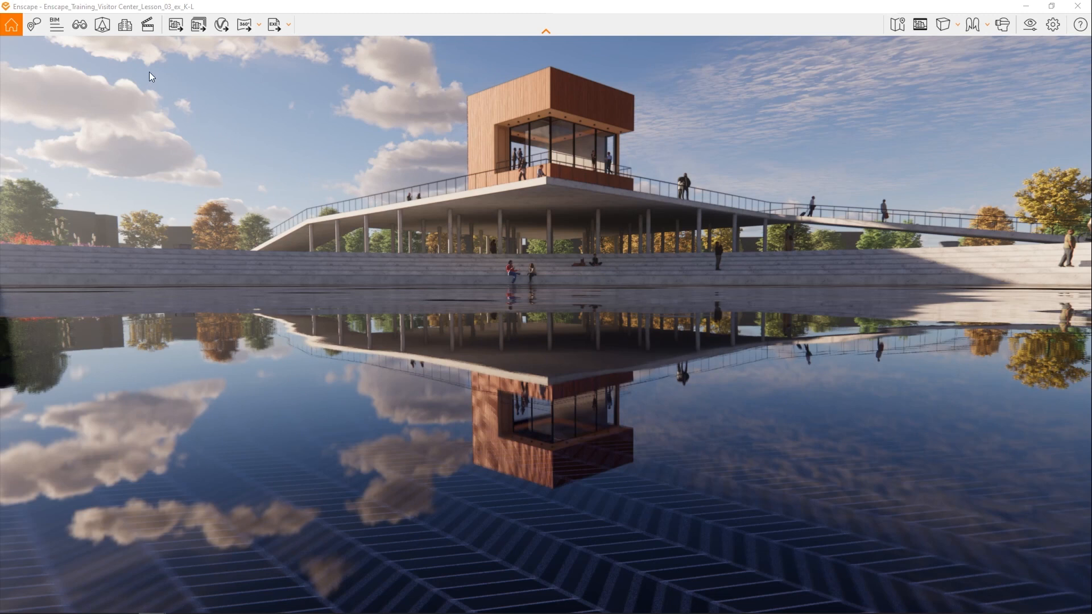
pyautogui.click(77, 28)
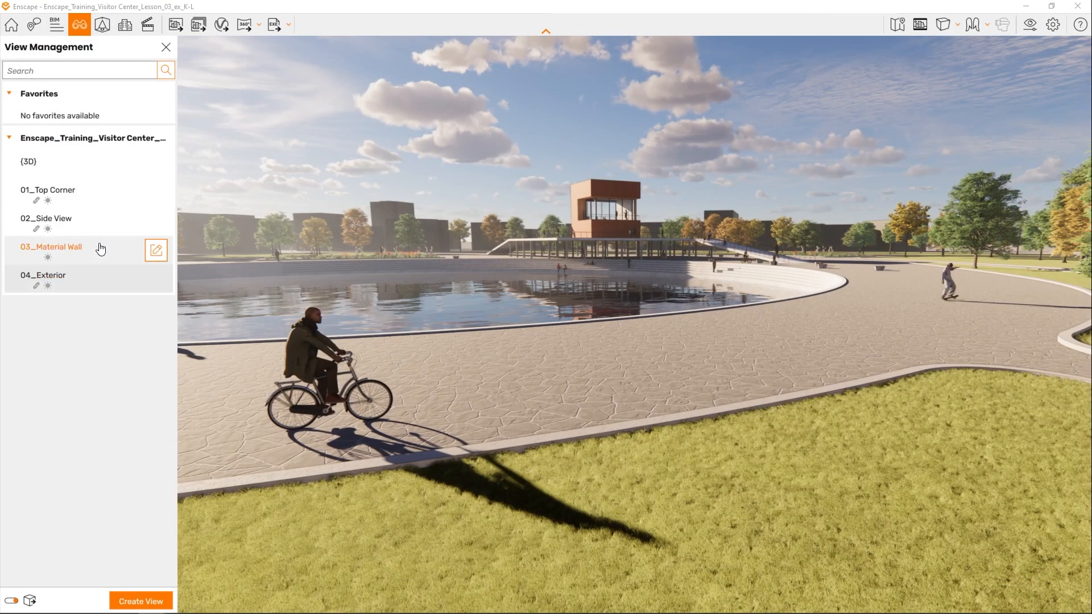
pyautogui.click(163, 50)
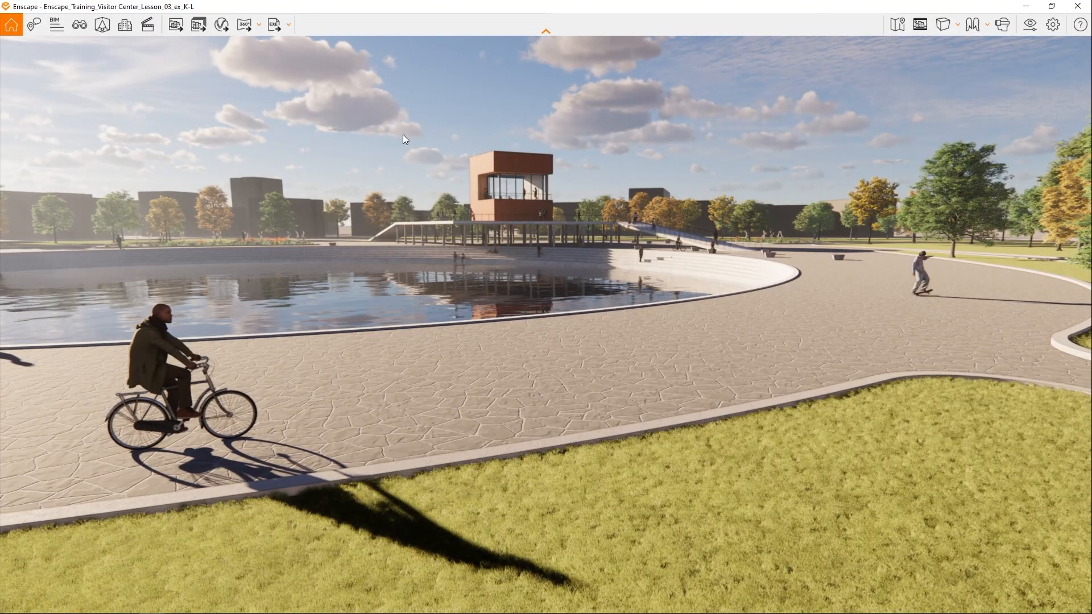
# - In the 04_Exterior visual settings, set outlines to 12%, exposure to 12% and the field of view to 76°
pyautogui.click(1030, 24)
pyautogui.moveTo(796, 191); pyautogui.dragTo(780, 191)
pyautogui.moveTo(799, 296); pyautogui.dragTo(782, 297)
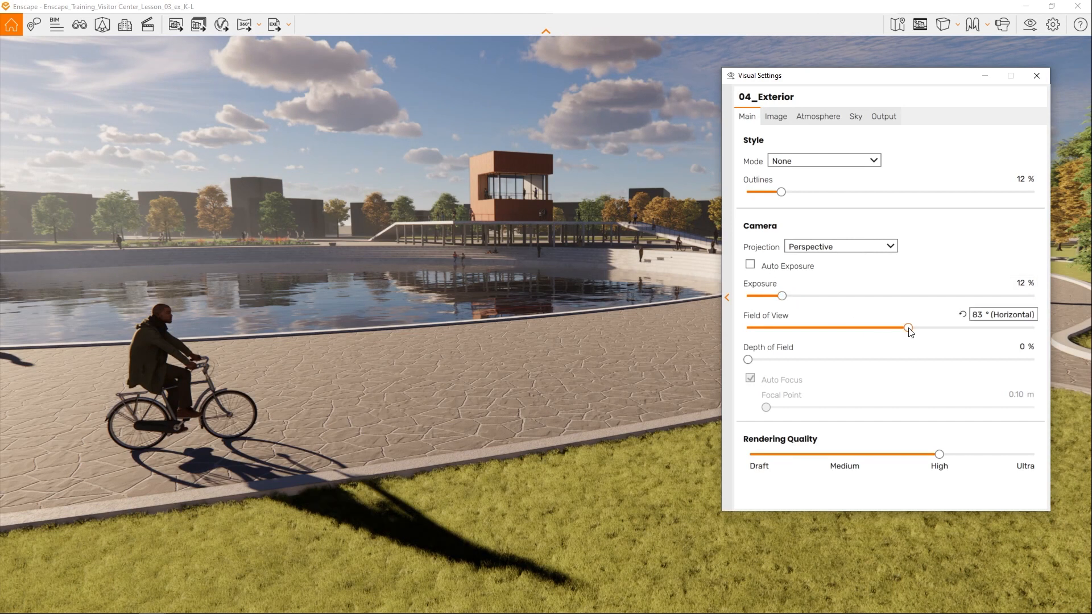
pyautogui.moveTo(910, 333); pyautogui.dragTo(894, 328)
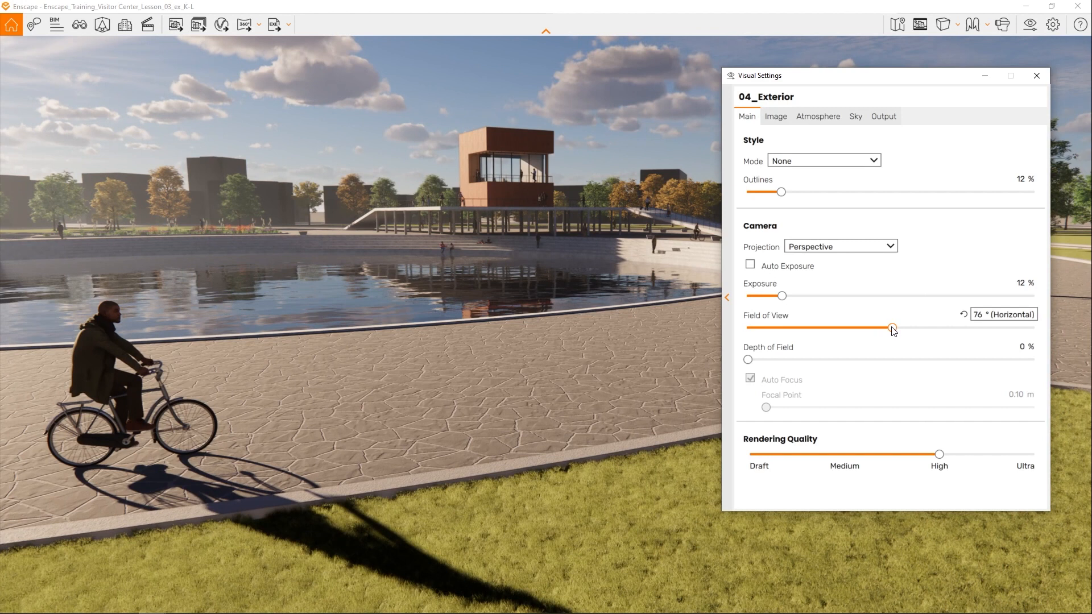
# - Set the atmosphere's fog intensity to 18% and fog height to 74 m
pyautogui.click(825, 117)
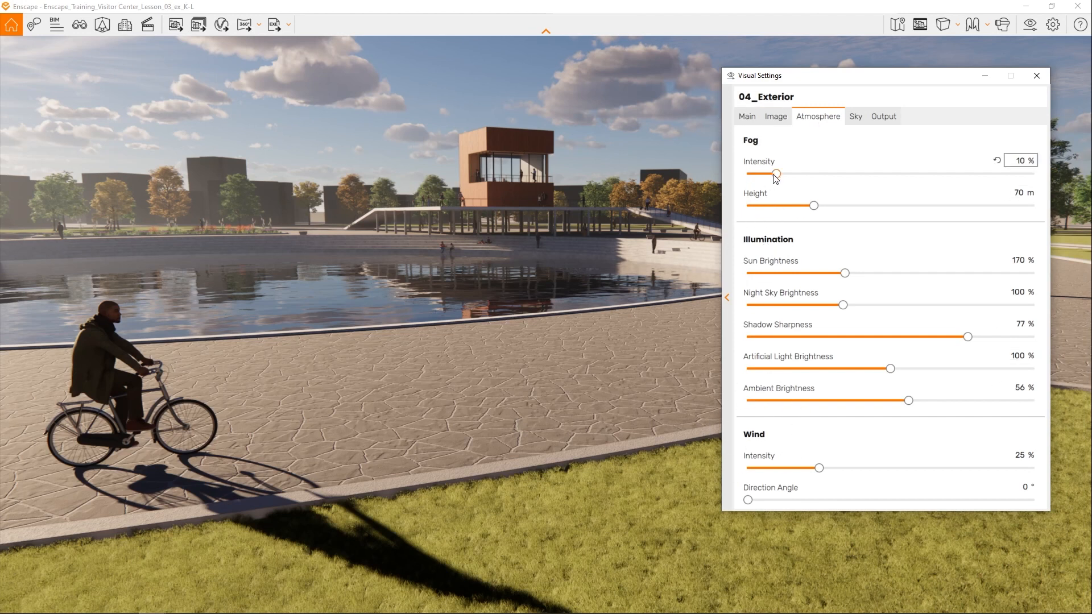
pyautogui.moveTo(777, 178); pyautogui.dragTo(800, 181)
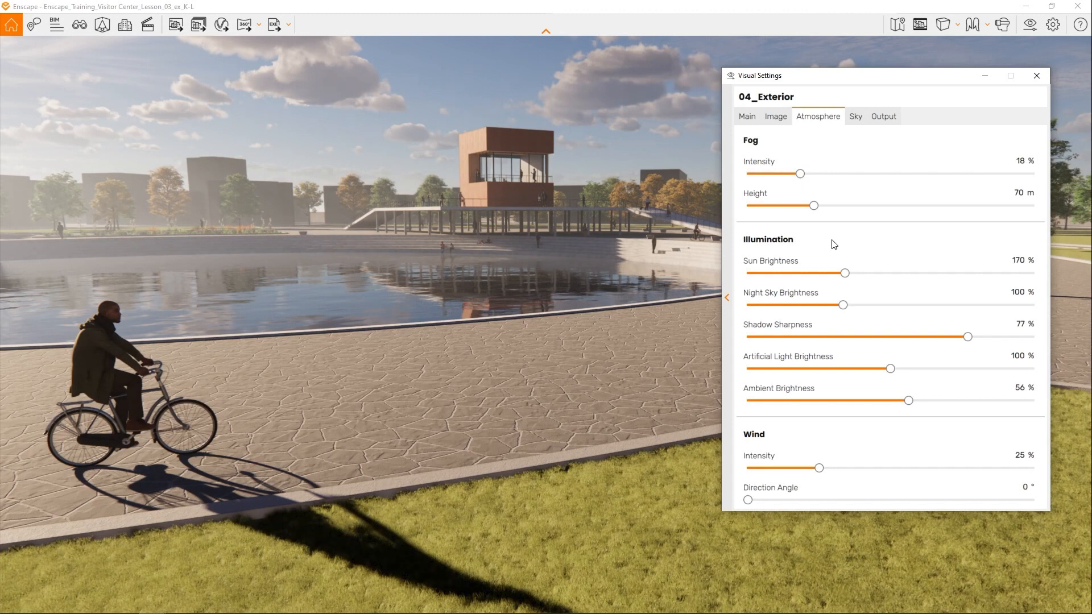
pyautogui.moveTo(817, 209)
pyautogui.mouseDown()
pyautogui.moveTo(888, 217)
pyautogui.moveTo(792, 211)
pyautogui.moveTo(826, 209)
pyautogui.moveTo(819, 202)
pyautogui.mouseUp()
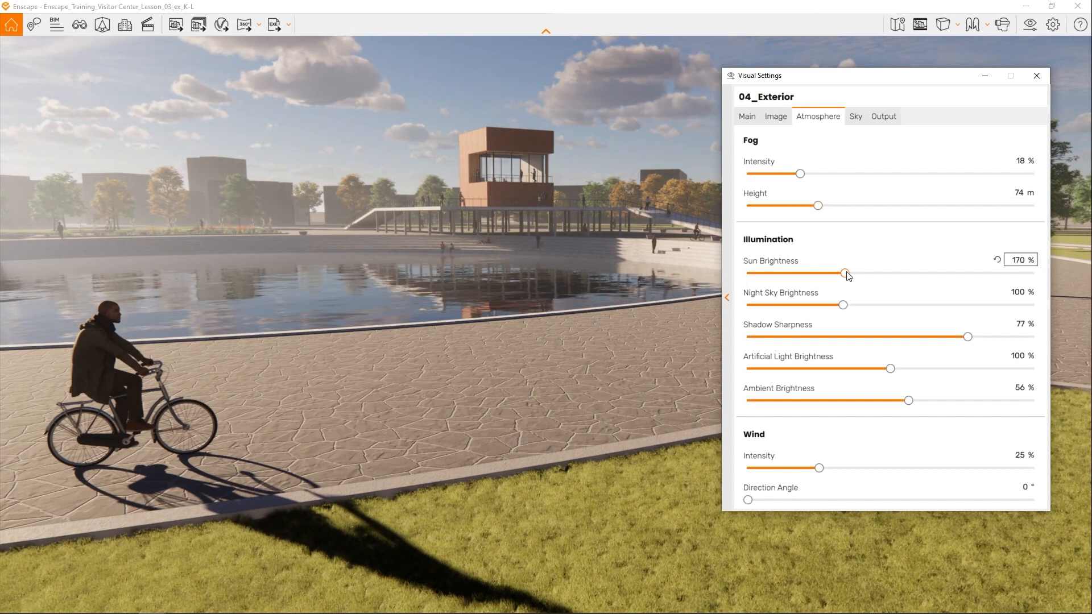
# - Set sun brightness to 114%, night sky brightness to 113%, shadow sharpness to 25% and ambient brightness to 68%, and close the visual settings
pyautogui.moveTo(847, 275); pyautogui.dragTo(855, 306)
pyautogui.moveTo(967, 337); pyautogui.dragTo(824, 339)
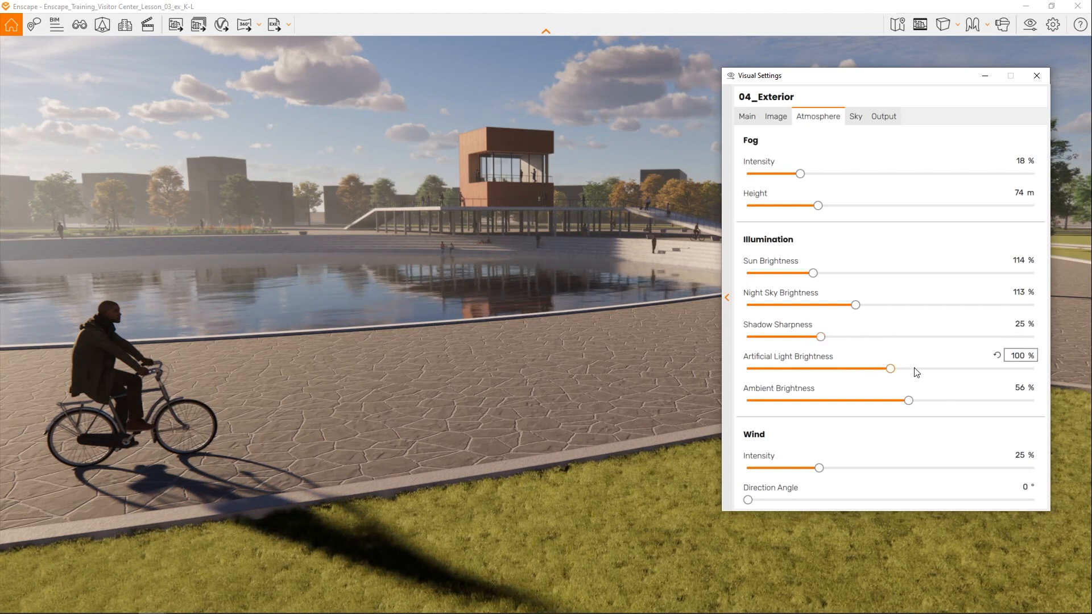
pyautogui.moveTo(909, 401); pyautogui.dragTo(942, 402)
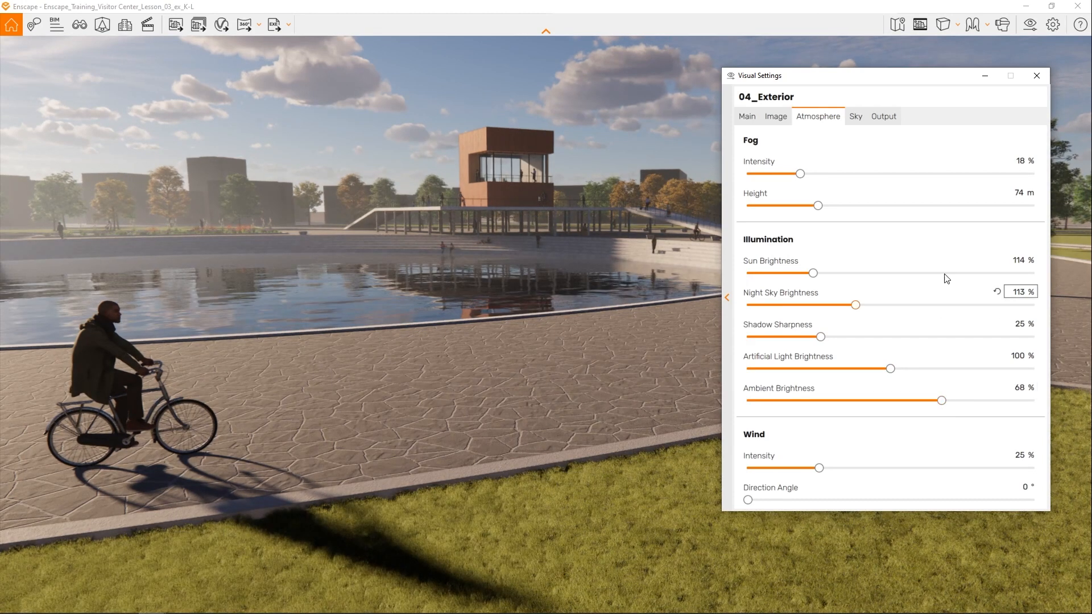
pyautogui.click(1037, 78)
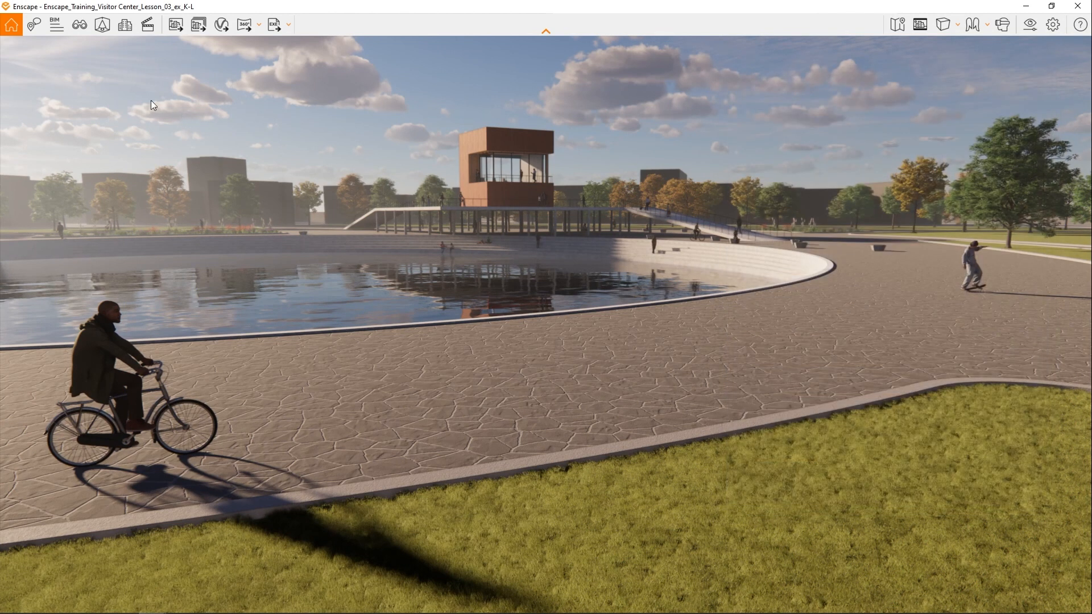
# - Open the saved 04_Exterior view for editing and turn on the safe frame
pyautogui.click(81, 24)
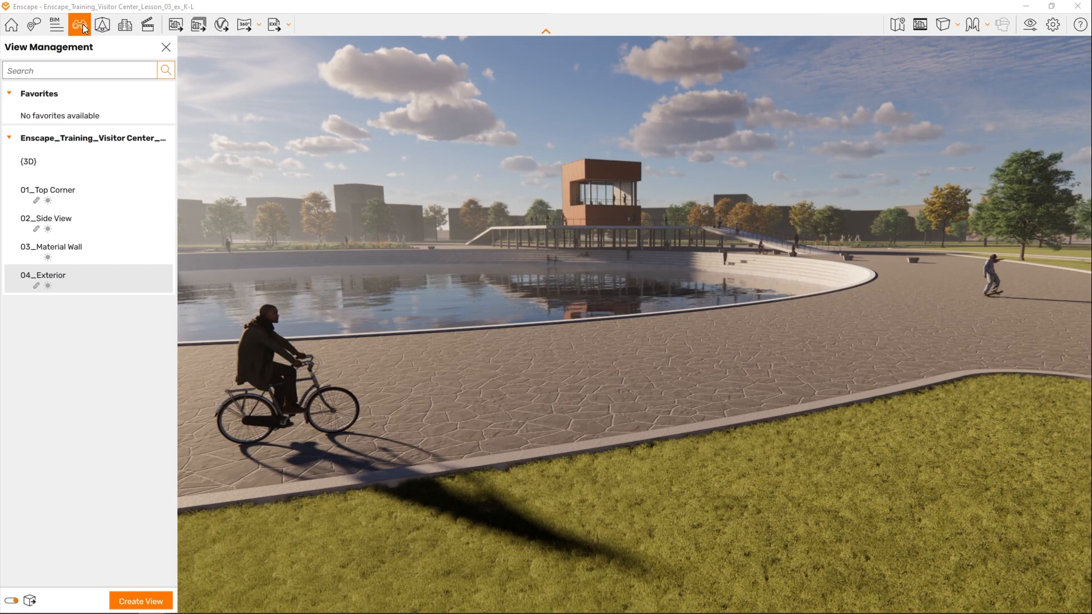
pyautogui.click(156, 279)
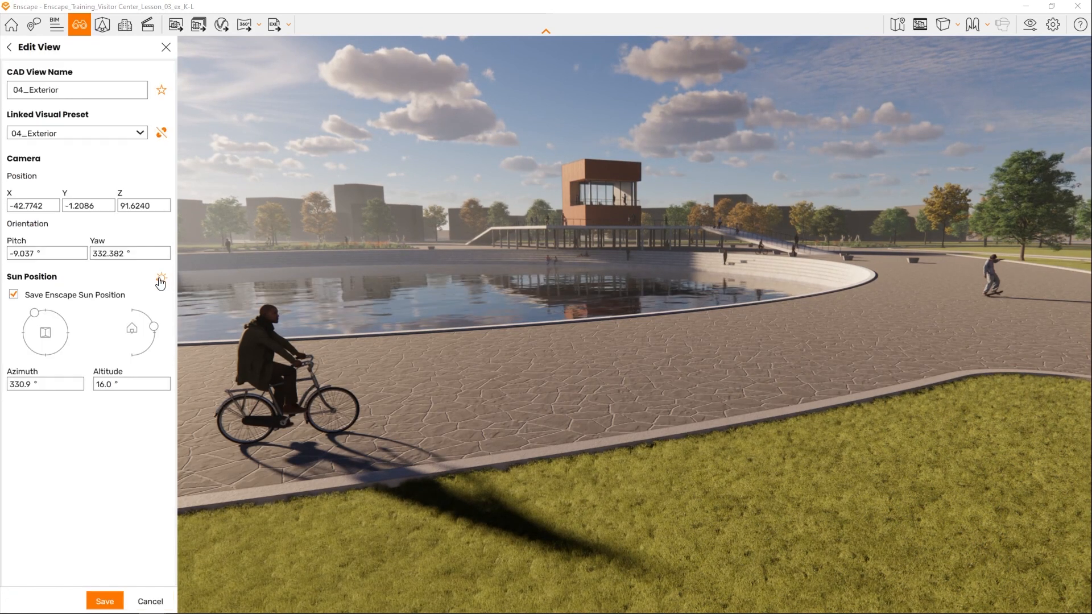
pyautogui.click(919, 24)
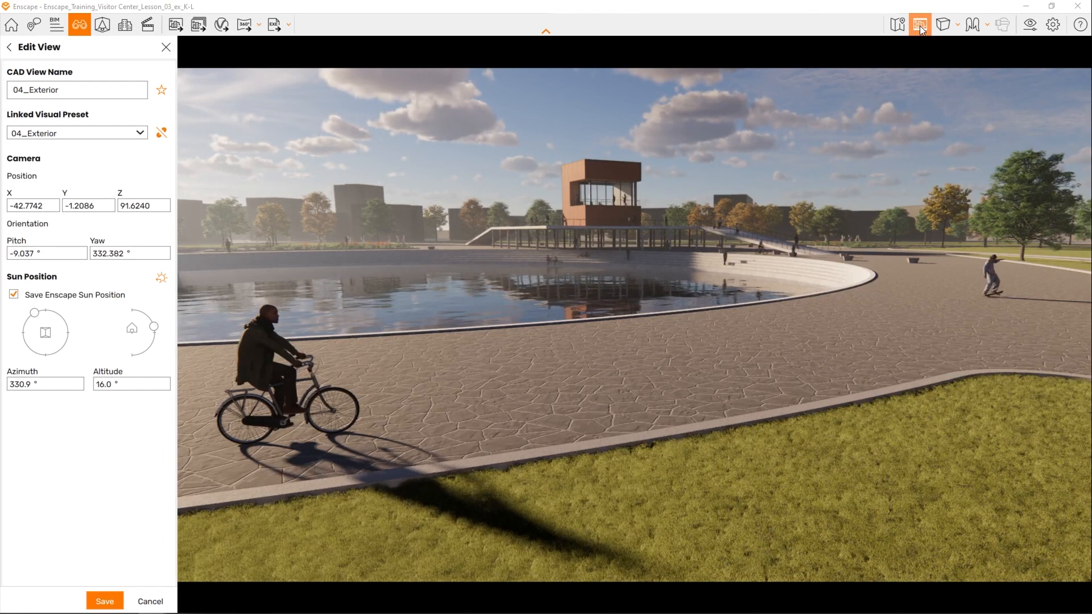
# - Reframe the camera closer to the cyclist, keeping the pool and visitor center within the safe frame
pyautogui.moveTo(611, 257); pyautogui.dragTo(475, 356)
pyautogui.press('w')
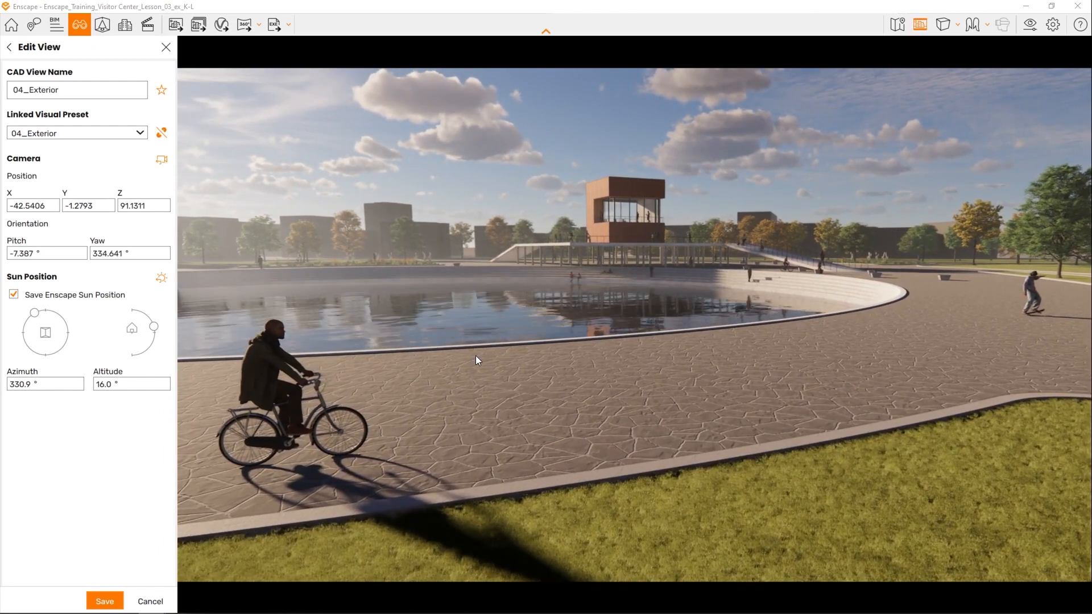
pyautogui.press('w')
pyautogui.press('a')
pyautogui.moveTo(489, 354); pyautogui.dragTo(651, 361, button='right')
pyautogui.moveTo(563, 364); pyautogui.dragTo(496, 365, button='right')
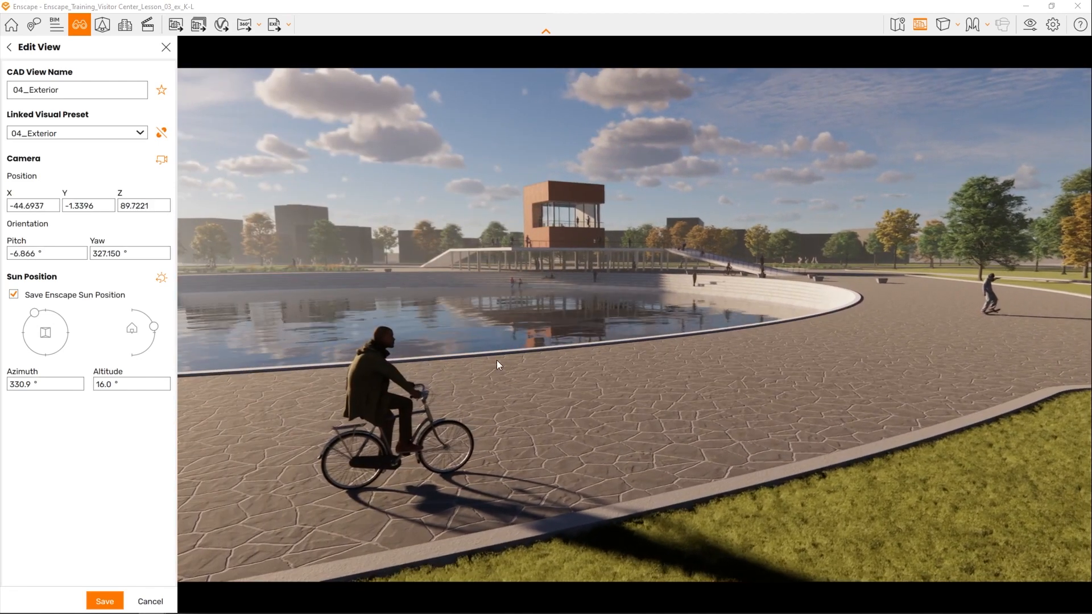
pyautogui.press('w')
pyautogui.moveTo(497, 365); pyautogui.dragTo(487, 404)
pyautogui.press('w')
pyautogui.press('s')
# - Set the view's sun position to azimuth 352.4° and altitude 20.0°, and tilt the camera down to a pitch of about -12.4°
pyautogui.moveTo(35, 312); pyautogui.dragTo(41, 310)
pyautogui.moveTo(153, 327); pyautogui.dragTo(154, 325)
pyautogui.moveTo(41, 310); pyautogui.dragTo(32, 314)
pyautogui.moveTo(486, 375)
pyautogui.mouseDown()
pyautogui.moveTo(466, 373)
pyautogui.moveTo(486, 373)
pyautogui.mouseUp()
pyautogui.moveTo(569, 196); pyautogui.dragTo(573, 200, button='right')
pyautogui.scroll(-2, 568, 195)
pyautogui.scroll(3, 569, 195)
pyautogui.moveTo(572, 205); pyautogui.dragTo(593, 220)
pyautogui.moveTo(592, 221); pyautogui.dragTo(585, 206, button='right')
pyautogui.moveTo(585, 206); pyautogui.dragTo(563, 212)
pyautogui.moveTo(33, 313); pyautogui.dragTo(42, 310)
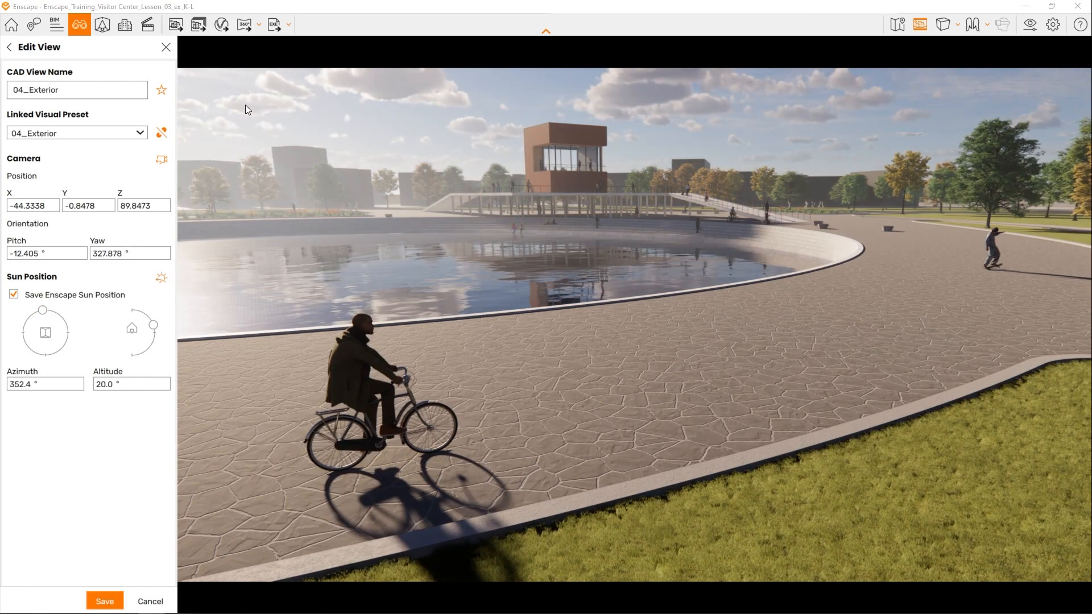
# - Save the edited 04_Exterior view and render a screenshot of it, checking the PNG's preview in the Screenshots folder
pyautogui.click(108, 601)
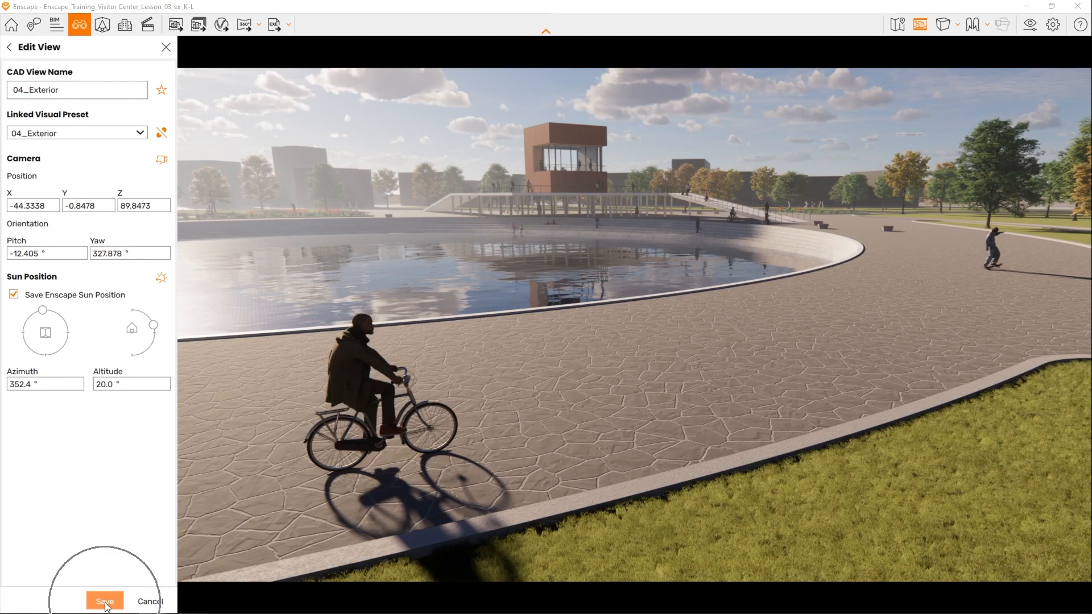
pyautogui.click(165, 46)
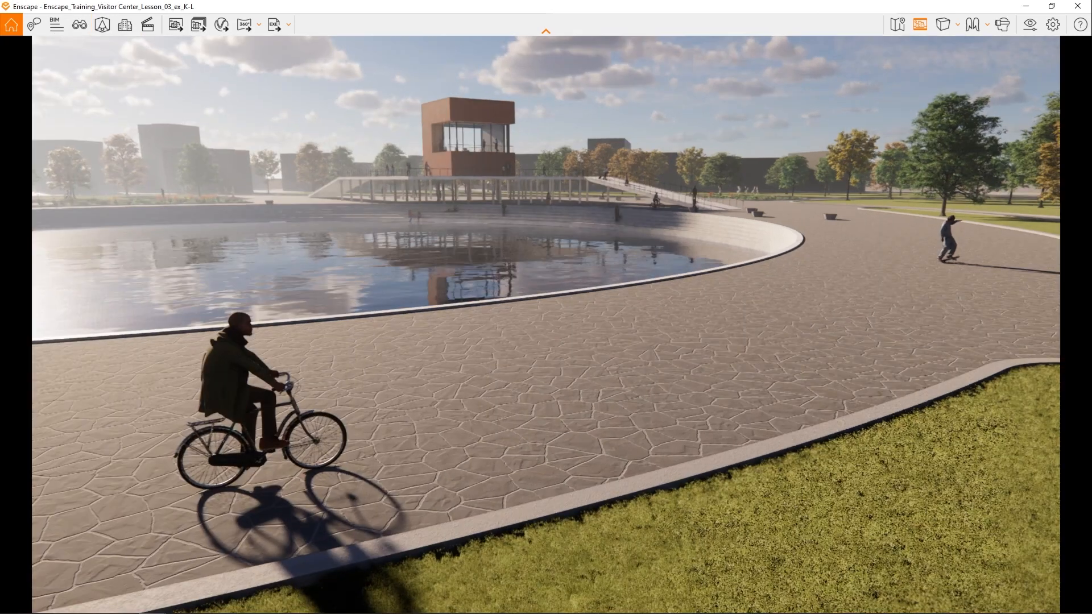
pyautogui.click(176, 23)
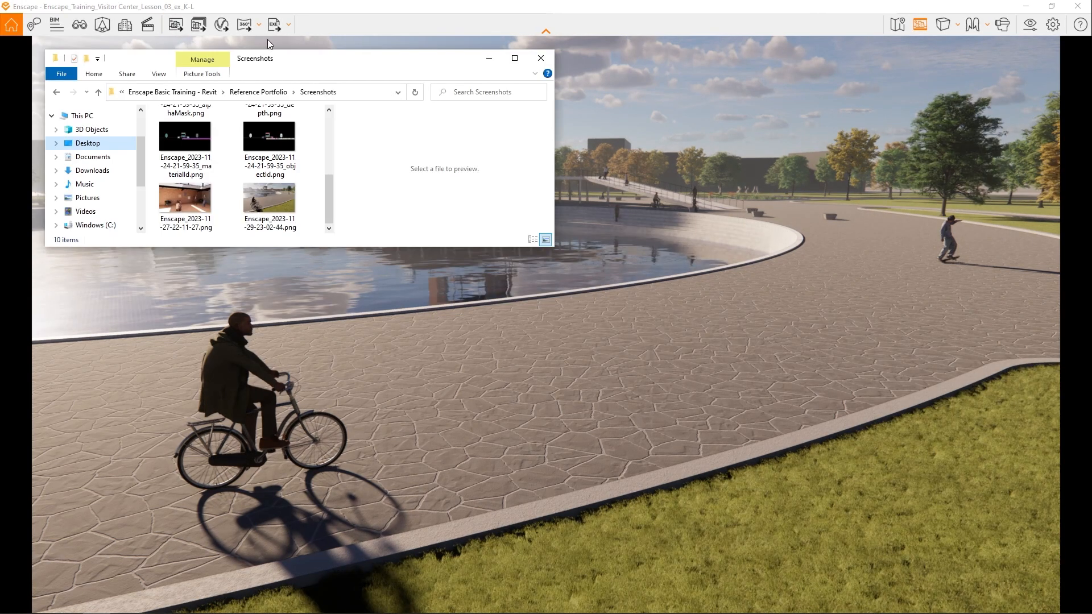
pyautogui.click(273, 199)
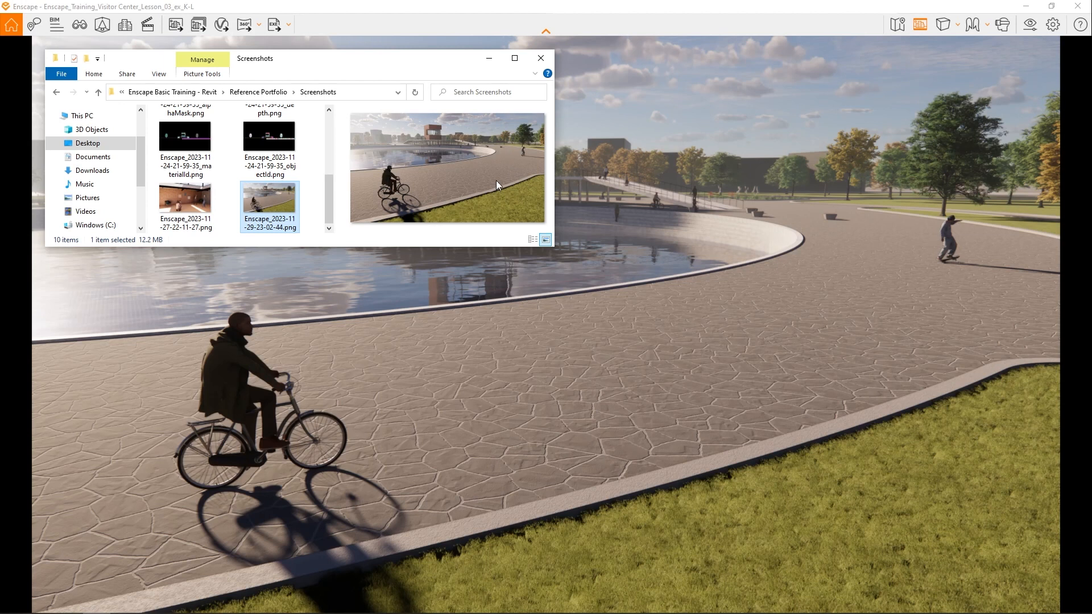
pyautogui.click(549, 63)
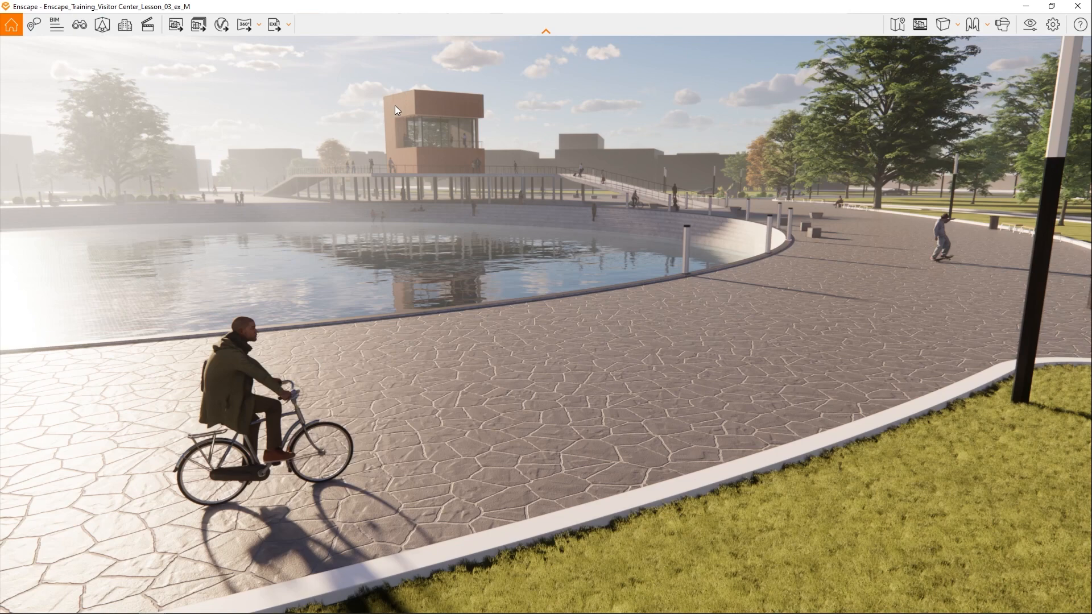
# - Fly through the updated park to examine the planting beds, lamps, seating steps, underside of the visitor center deck and pool
pyautogui.moveTo(395, 104); pyautogui.dragTo(566, 248, button='right')
pyautogui.moveTo(427, 174); pyautogui.dragTo(108, 263)
pyautogui.press('w')
pyautogui.press('w')
pyautogui.press('w')
pyautogui.press('w')
pyautogui.press('w')
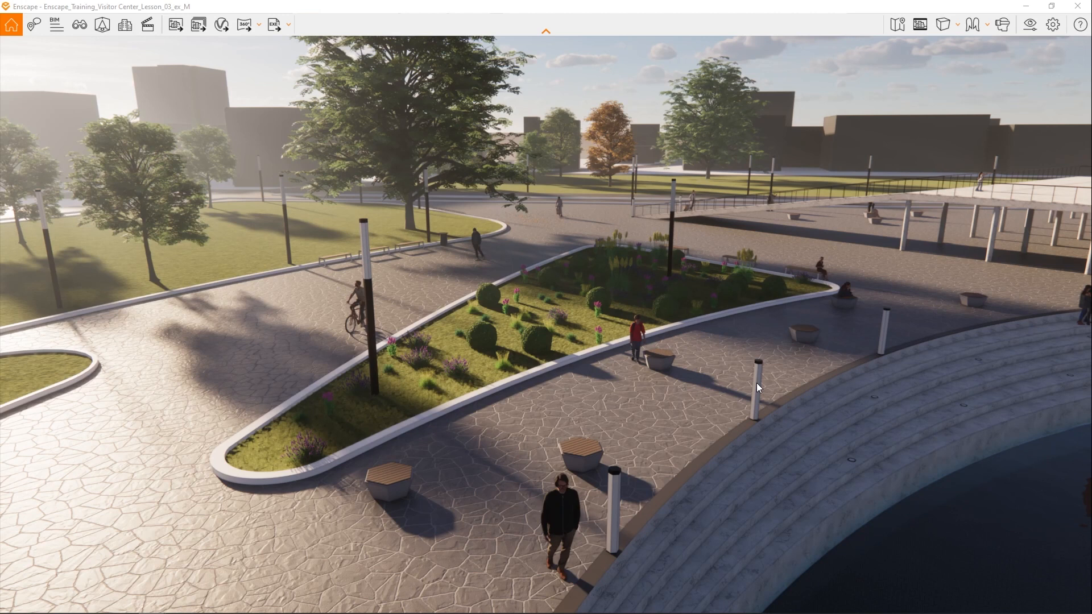
pyautogui.moveTo(756, 383); pyautogui.dragTo(1002, 333)
pyautogui.moveTo(718, 375); pyautogui.dragTo(630, 370)
pyautogui.press('w')
pyautogui.click(534, 381)
pyautogui.click(535, 381)
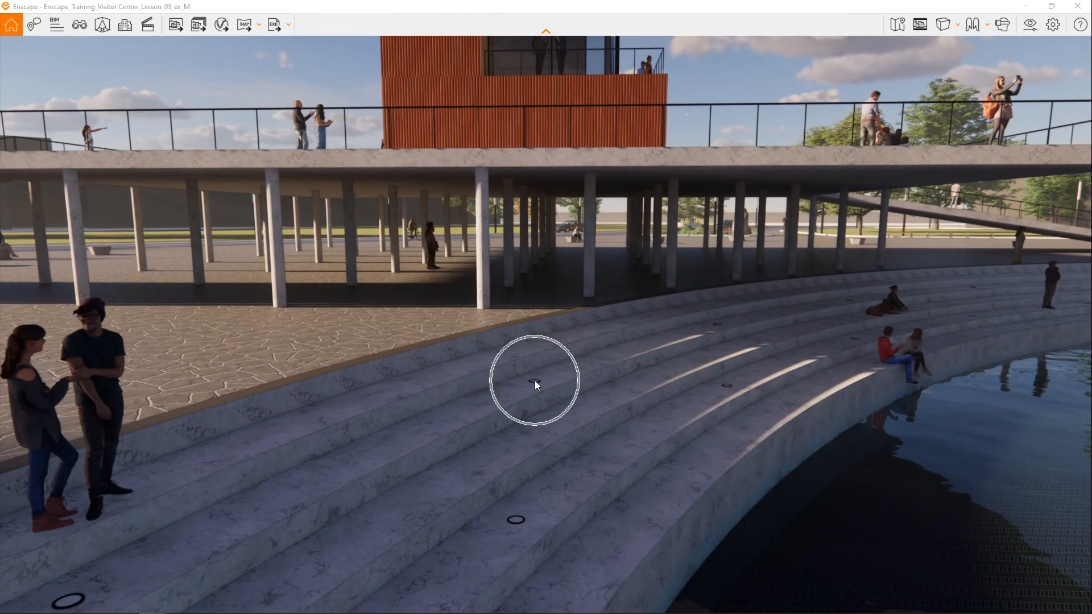
pyautogui.moveTo(503, 180); pyautogui.dragTo(296, 159, button='right')
pyautogui.moveTo(489, 157); pyautogui.dragTo(465, 119, button='right')
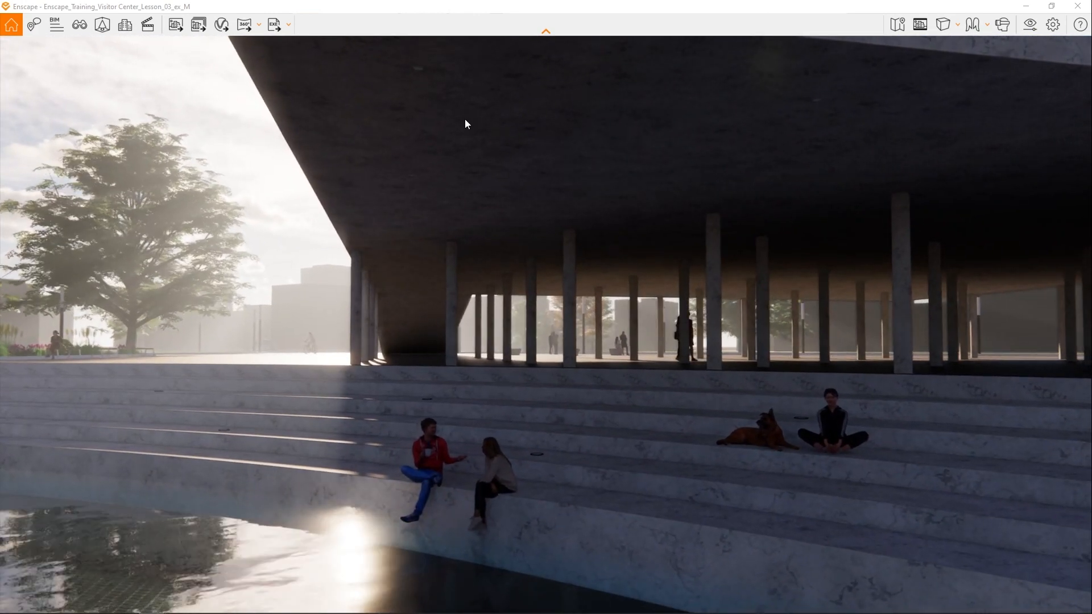
pyautogui.click(418, 70)
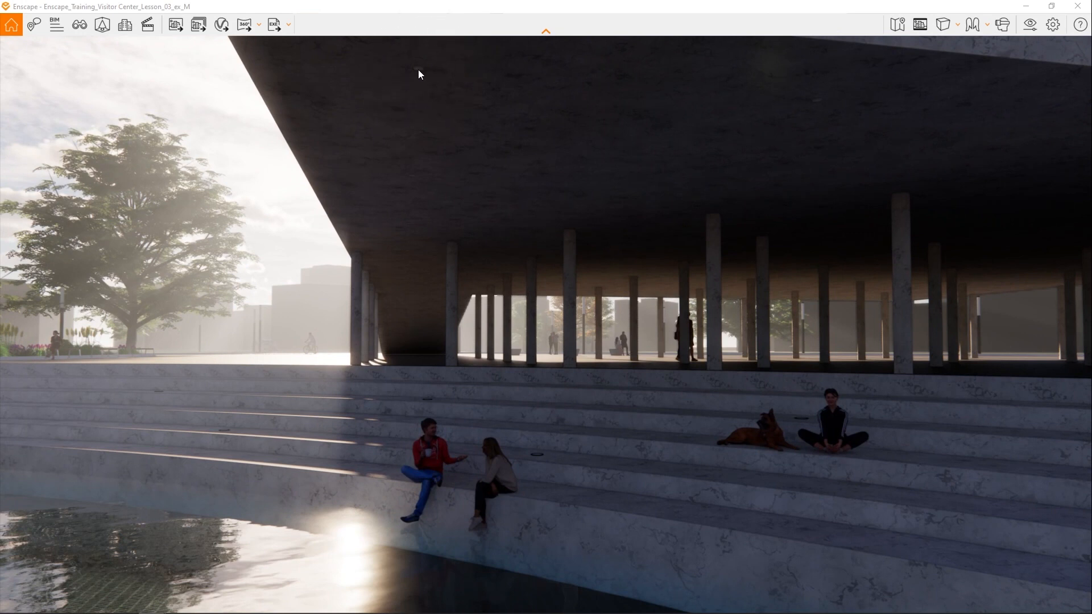
pyautogui.moveTo(417, 70); pyautogui.dragTo(72, 114)
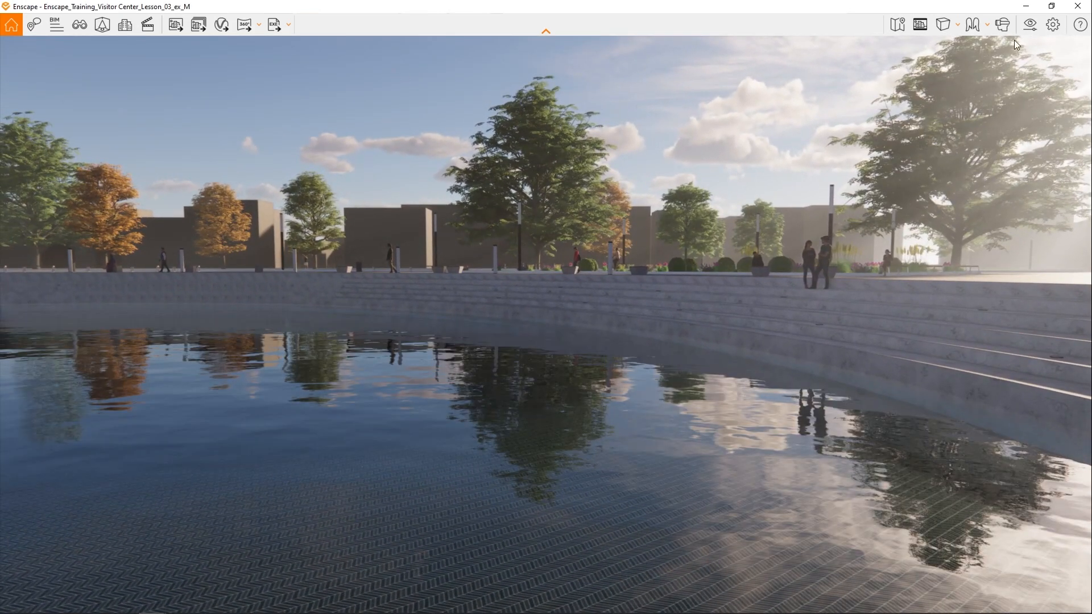
# - Duplicate the 04_Exterior visual preset and name the copy 05_Night
pyautogui.click(1032, 25)
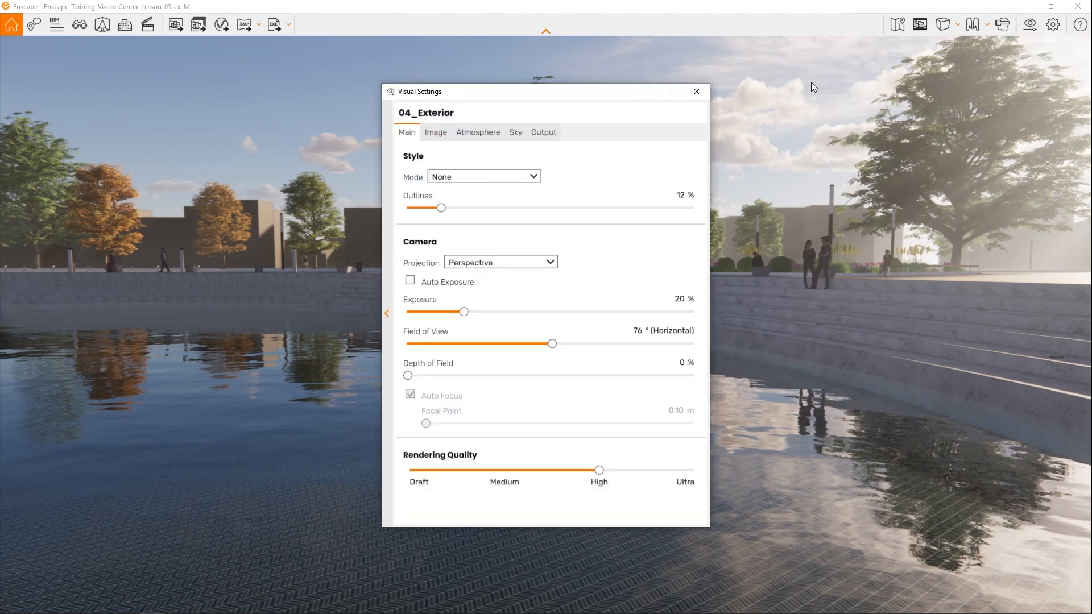
pyautogui.click(387, 314)
pyautogui.rightClick(523, 236)
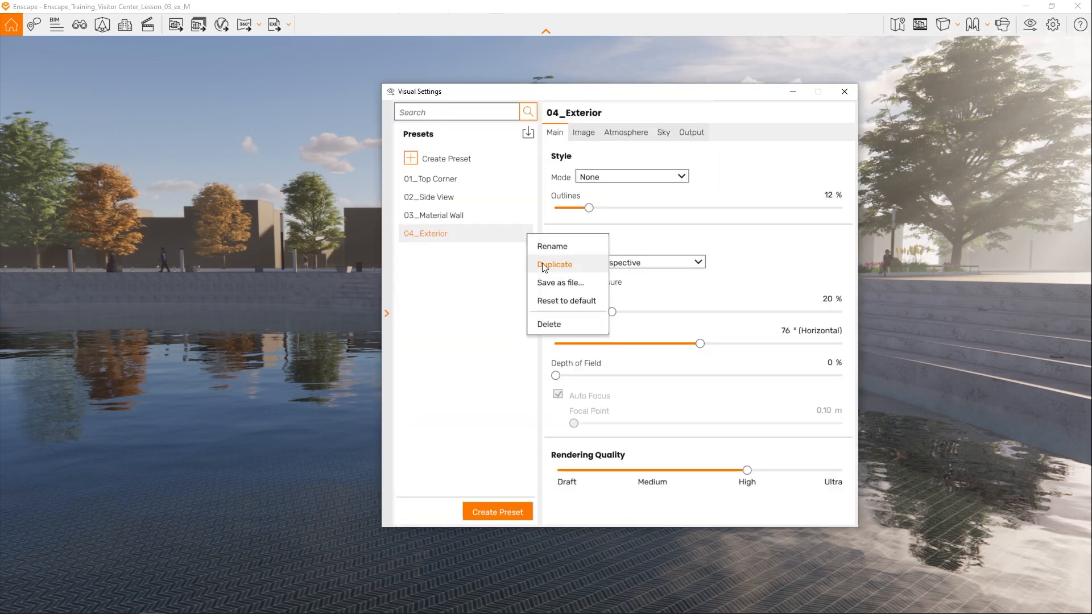
pyautogui.click(550, 264)
pyautogui.write('05_Night')
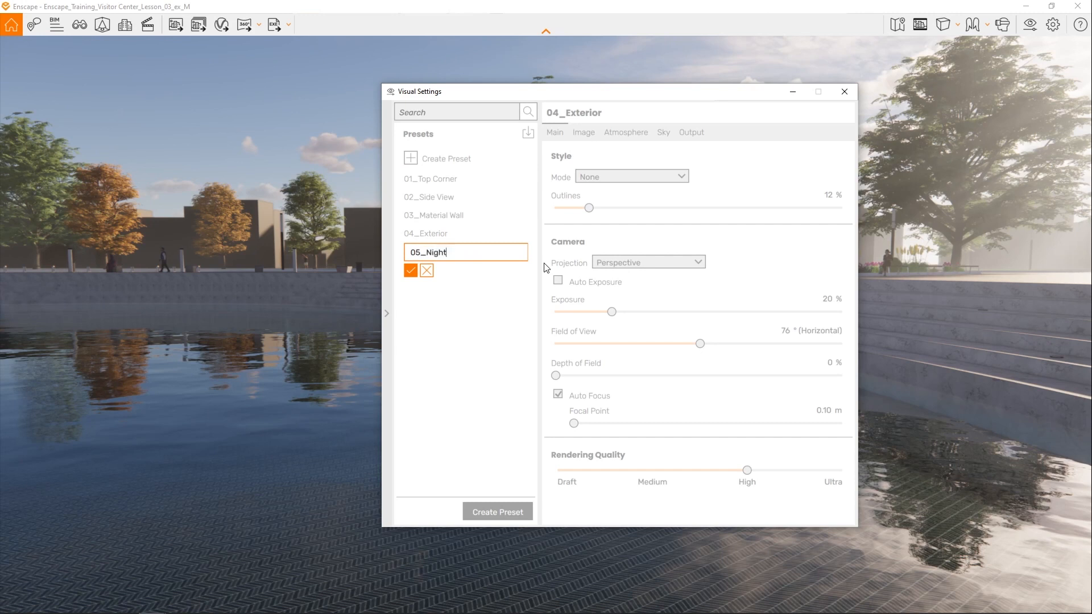
pyautogui.click(413, 268)
# - Make the 05_Night visual preset active and close the visual settings
pyautogui.click(427, 250)
pyautogui.click(432, 233)
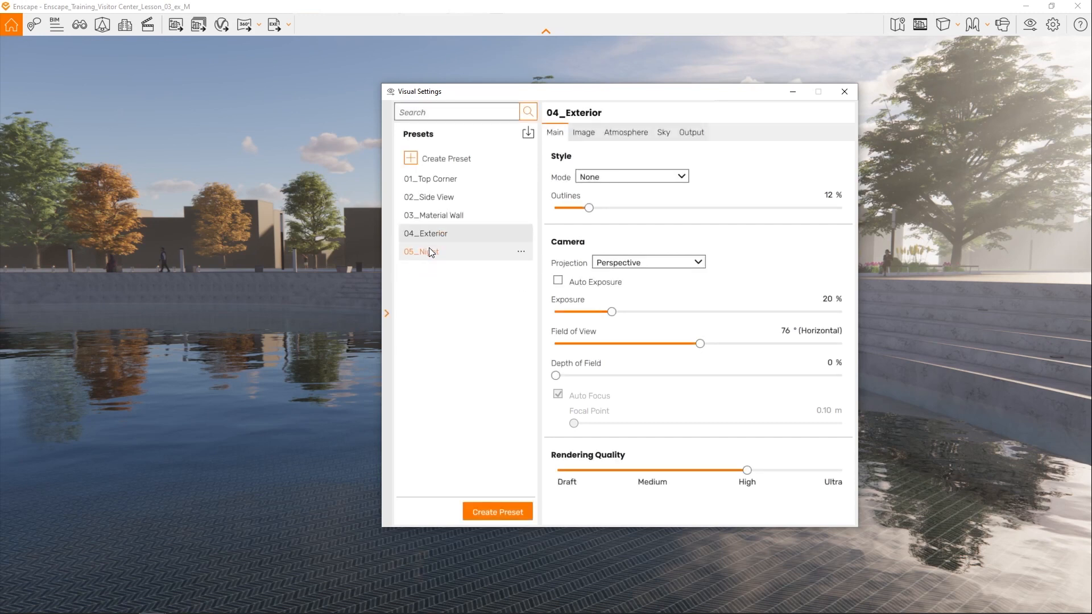
pyautogui.click(429, 250)
pyautogui.click(387, 313)
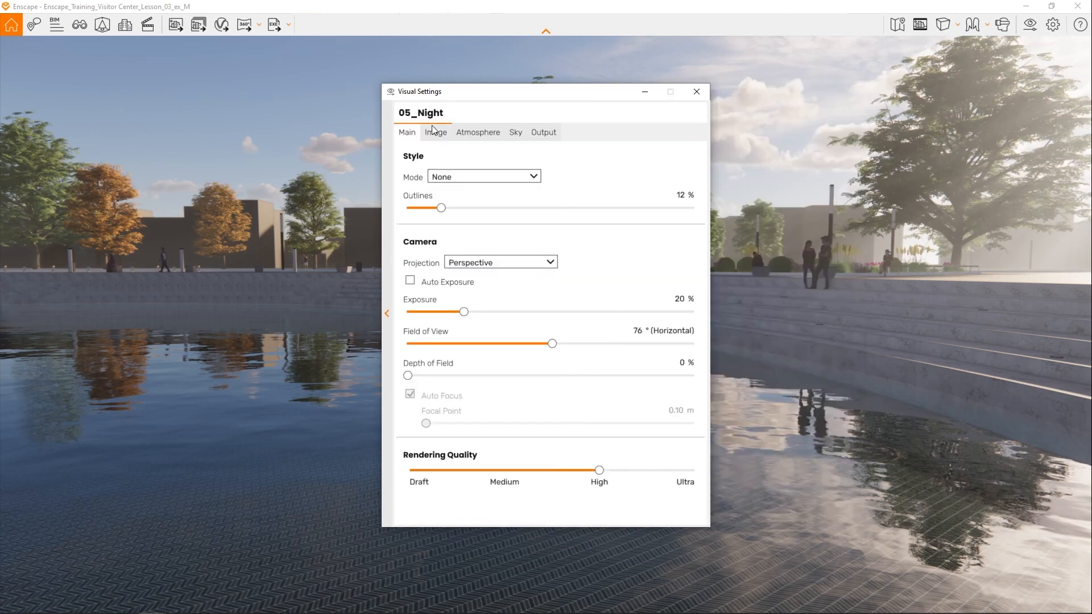
pyautogui.click(696, 92)
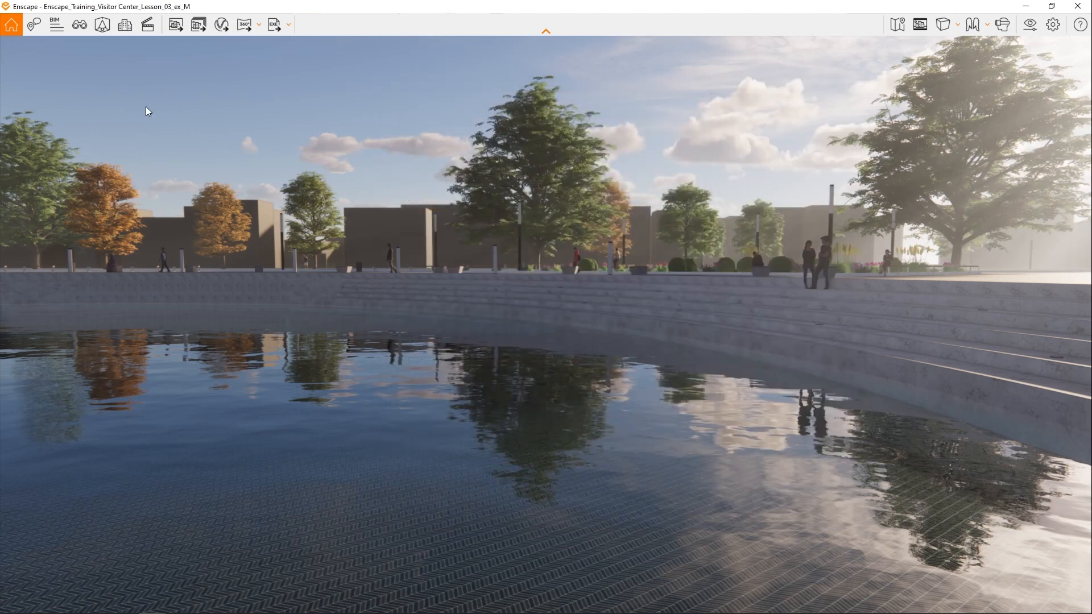
# - Start creating a new view named 05_Night with the 05_Night visual preset linked
pyautogui.click(84, 25)
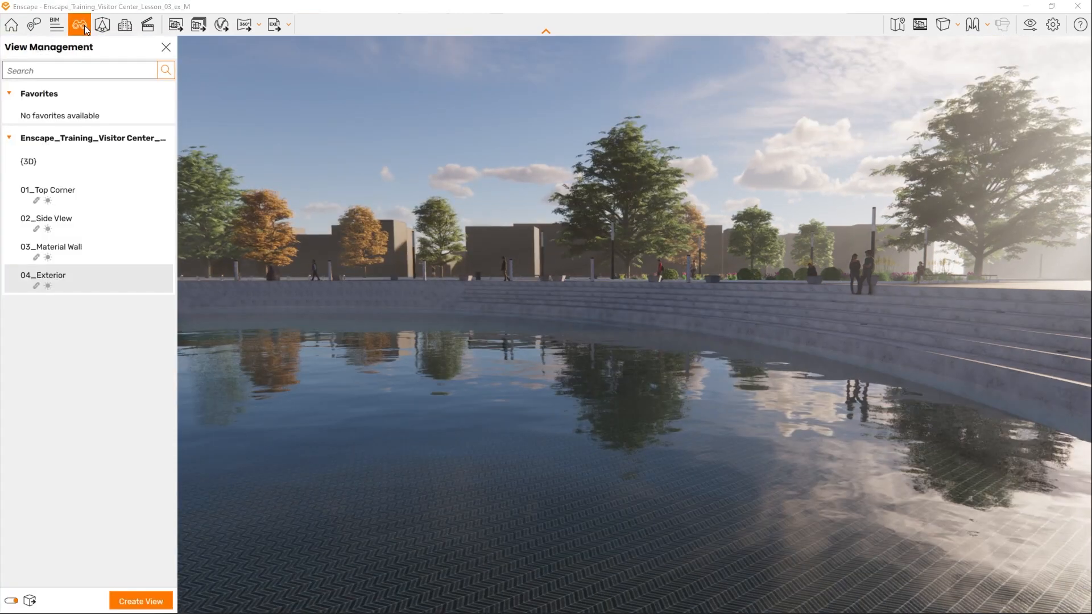
pyautogui.click(151, 604)
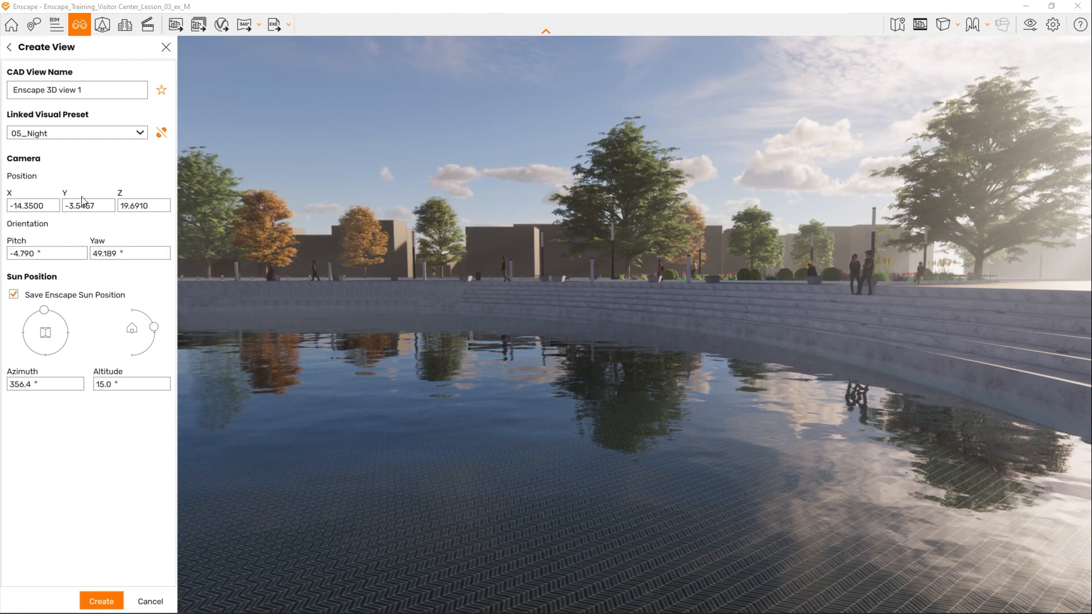
pyautogui.moveTo(80, 90); pyautogui.dragTo(6, 93)
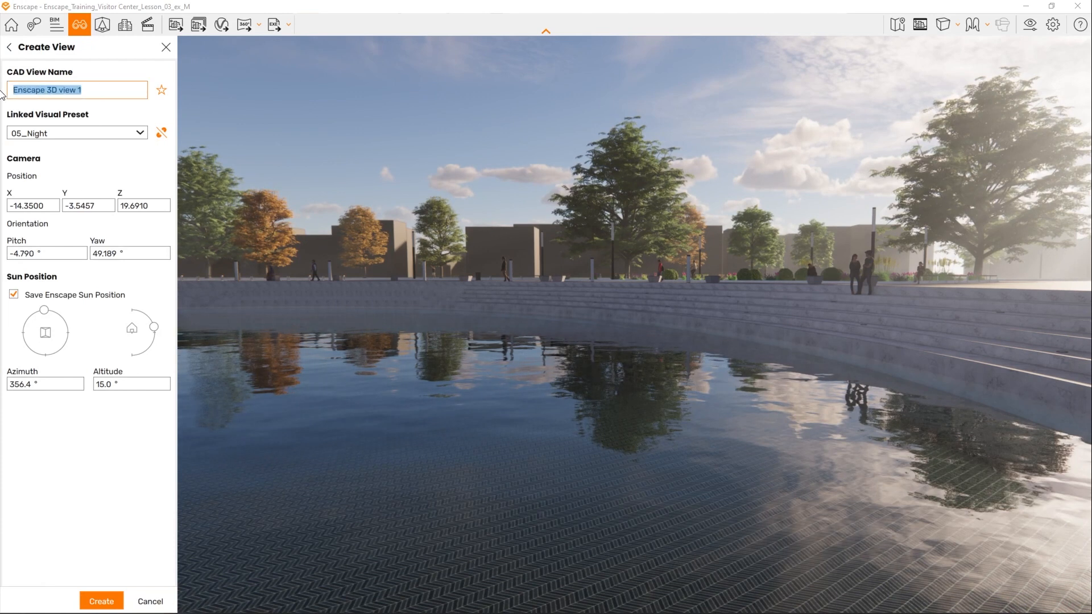
pyautogui.write('05_Night')
# - Frame a bird's-eye shot of the whole pool and visitor center, with a pitch of about -28.4° and yaw of about 314.5°
pyautogui.moveTo(511, 307); pyautogui.dragTo(699, 351, button='right')
pyautogui.moveTo(512, 307); pyautogui.dragTo(773, 380)
pyautogui.press('s')
pyautogui.press('s')
pyautogui.press('s')
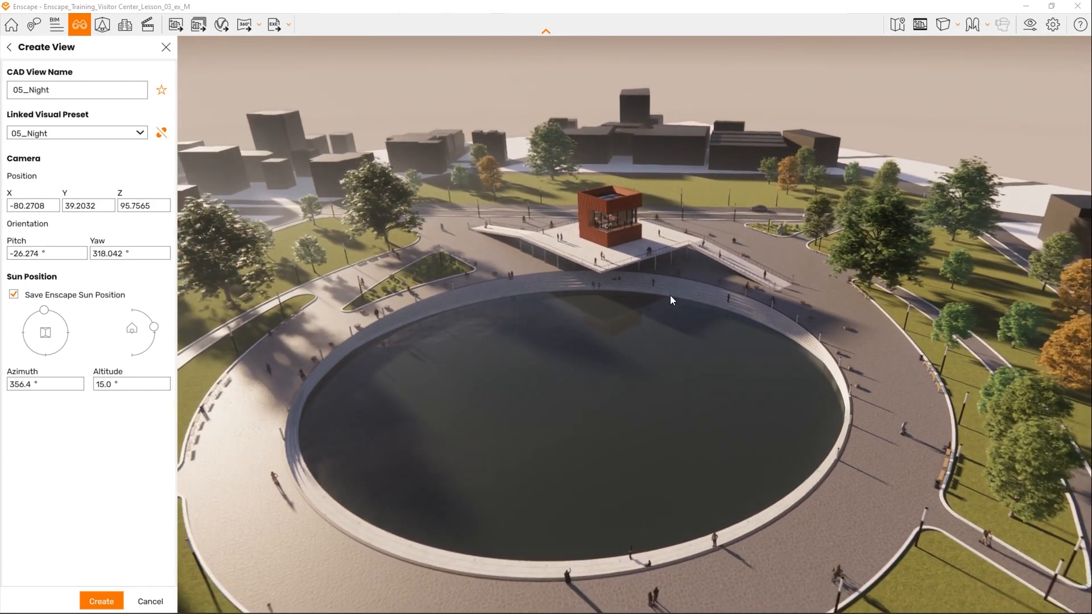
pyautogui.press('s')
pyautogui.moveTo(675, 268); pyautogui.dragTo(698, 276)
pyautogui.moveTo(648, 268); pyautogui.dragTo(624, 271, button='right')
pyautogui.moveTo(623, 274); pyautogui.dragTo(622, 250)
pyautogui.press('s')
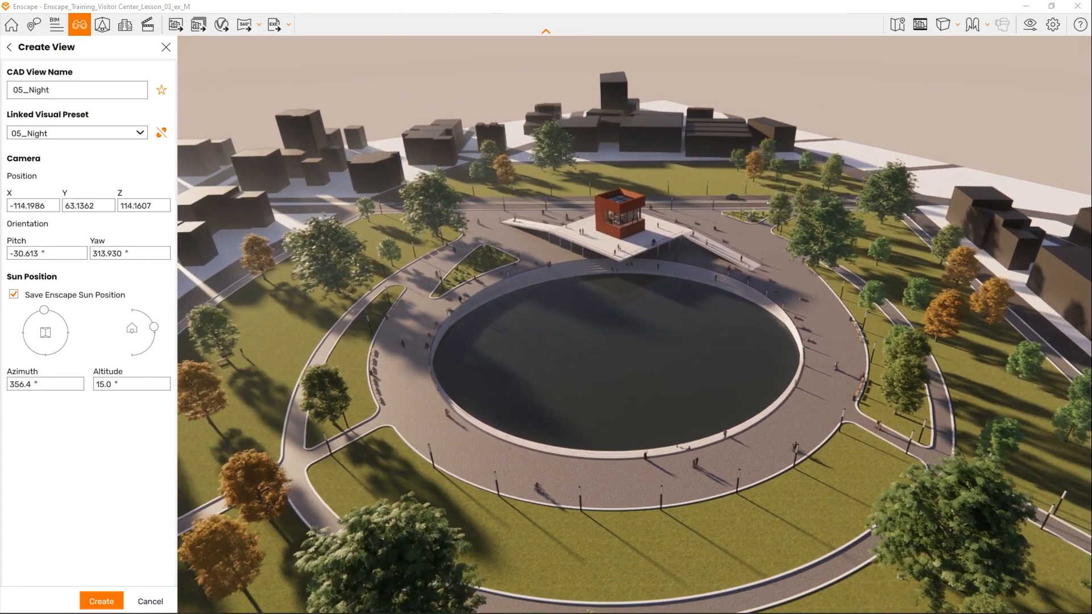
pyautogui.moveTo(622, 248); pyautogui.dragTo(625, 235, button='right')
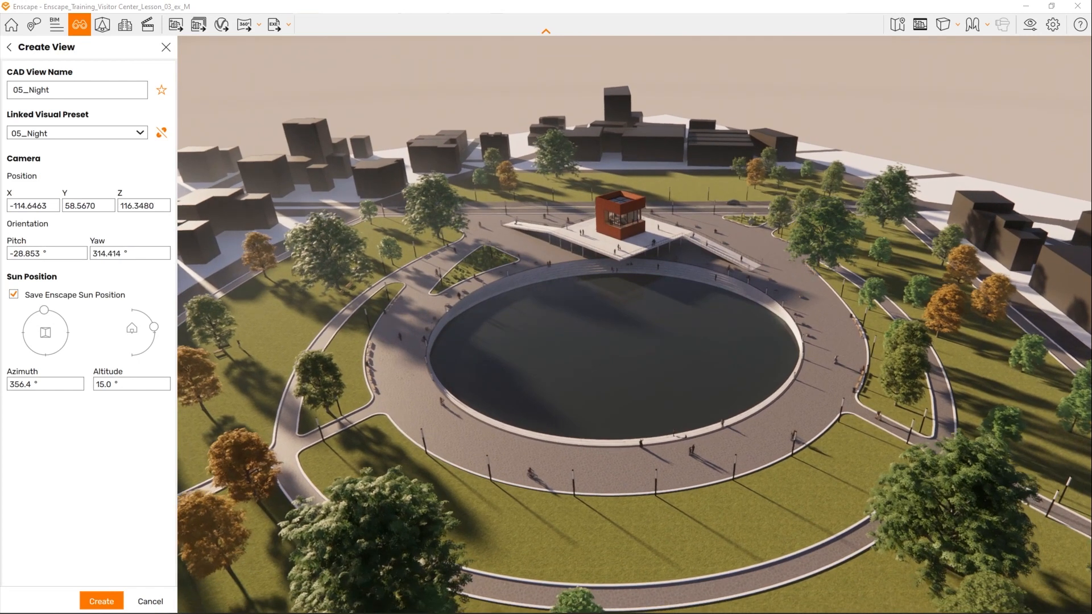
# - Lower the sun's altitude to 2.0° and turn on auto exposure in the 05_Night visual preset
pyautogui.moveTo(154, 329); pyautogui.dragTo(156, 335)
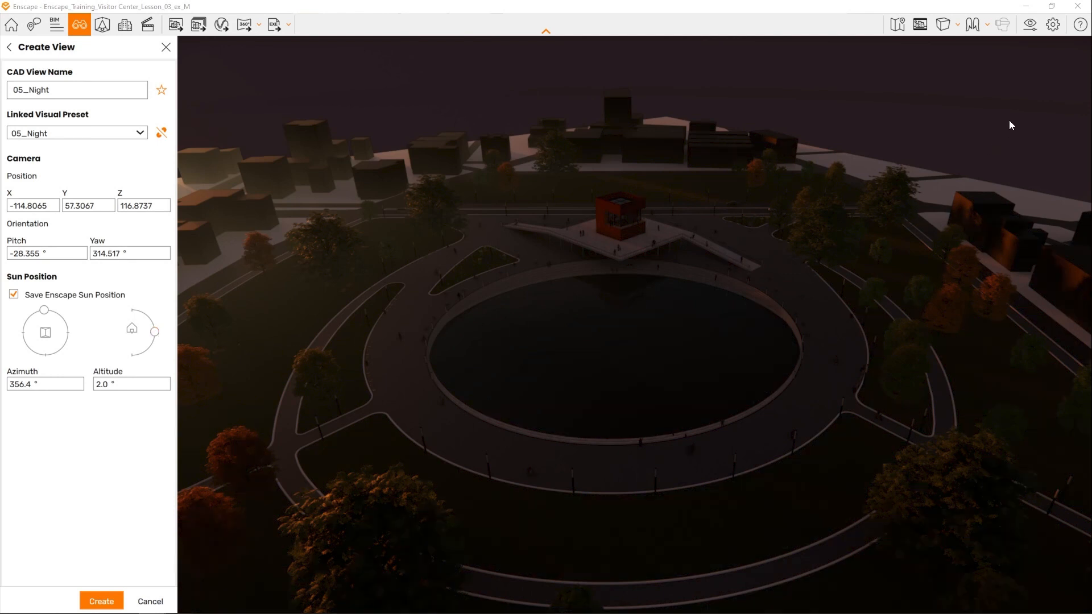
pyautogui.click(1031, 25)
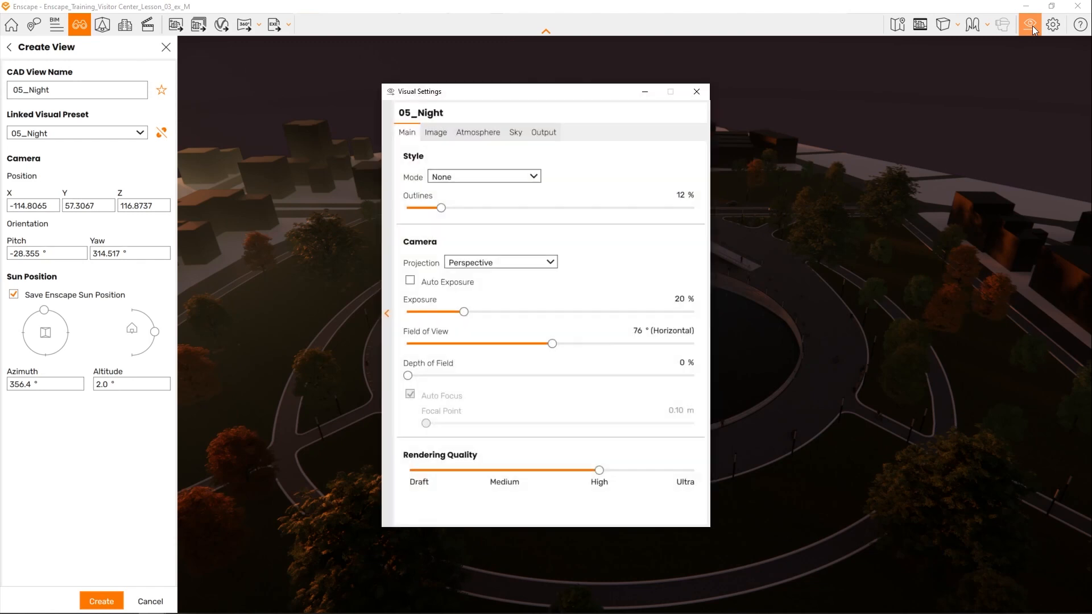
pyautogui.moveTo(537, 94); pyautogui.dragTo(907, 85)
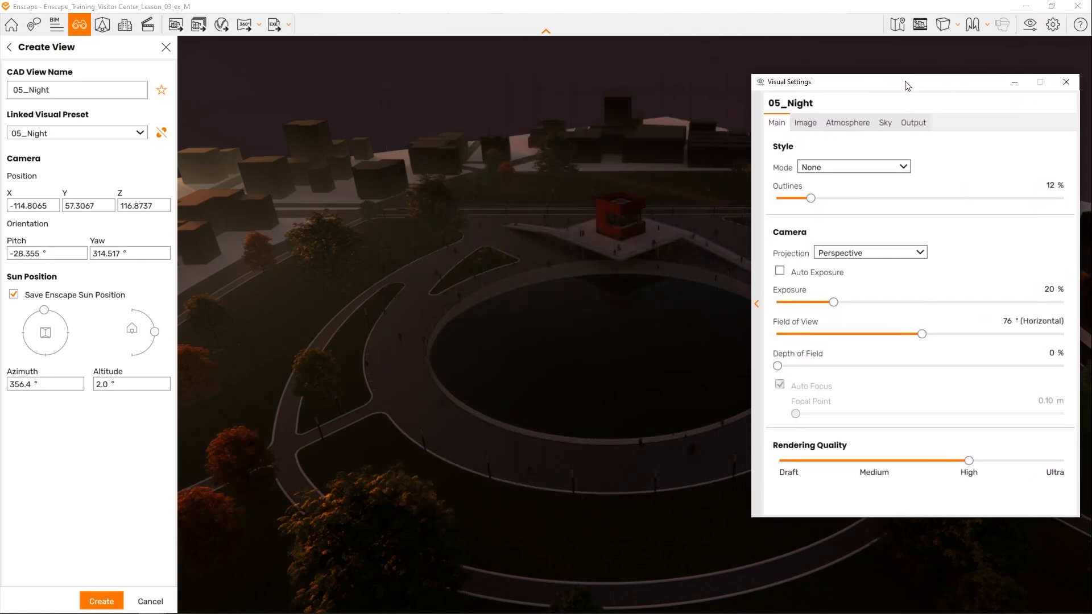
pyautogui.click(779, 272)
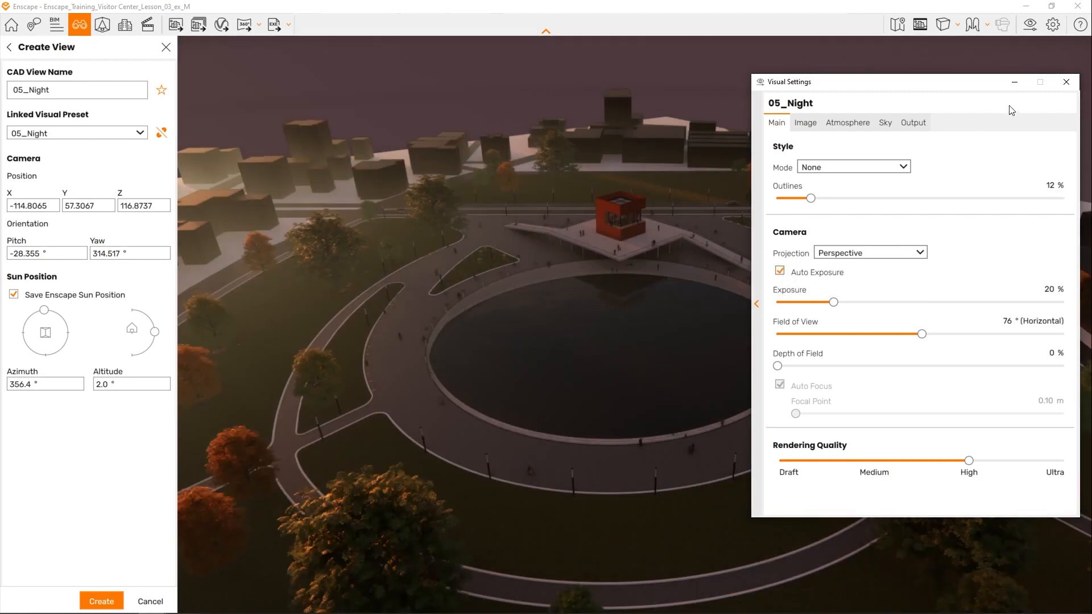
pyautogui.click(1065, 82)
# - Set the sun's altitude to -6.0° for a night scene, create the 05_Night view and close view management
pyautogui.moveTo(155, 331); pyautogui.dragTo(160, 341)
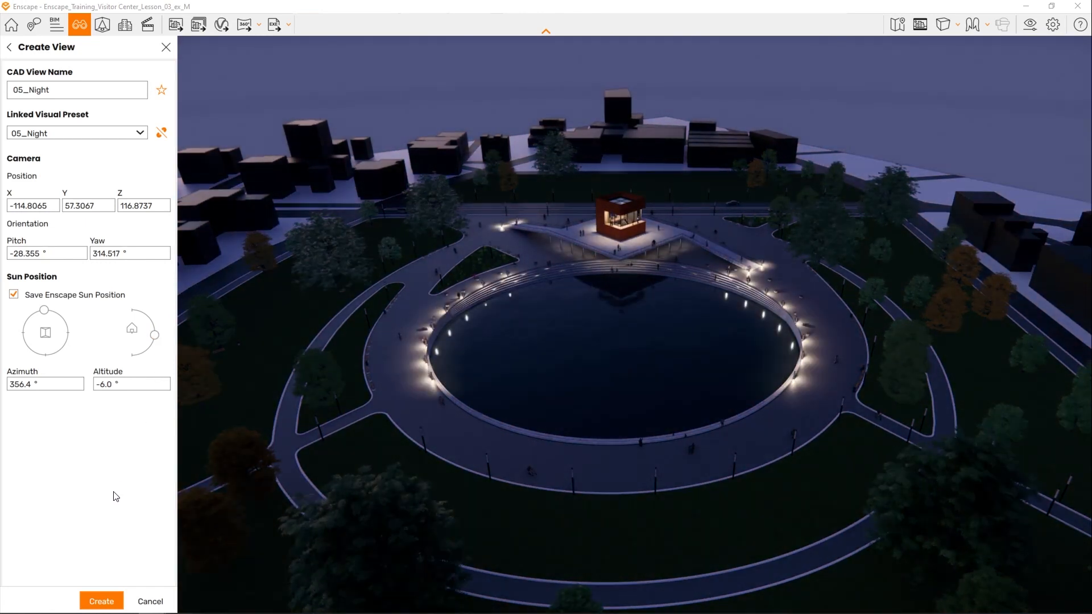
pyautogui.click(107, 600)
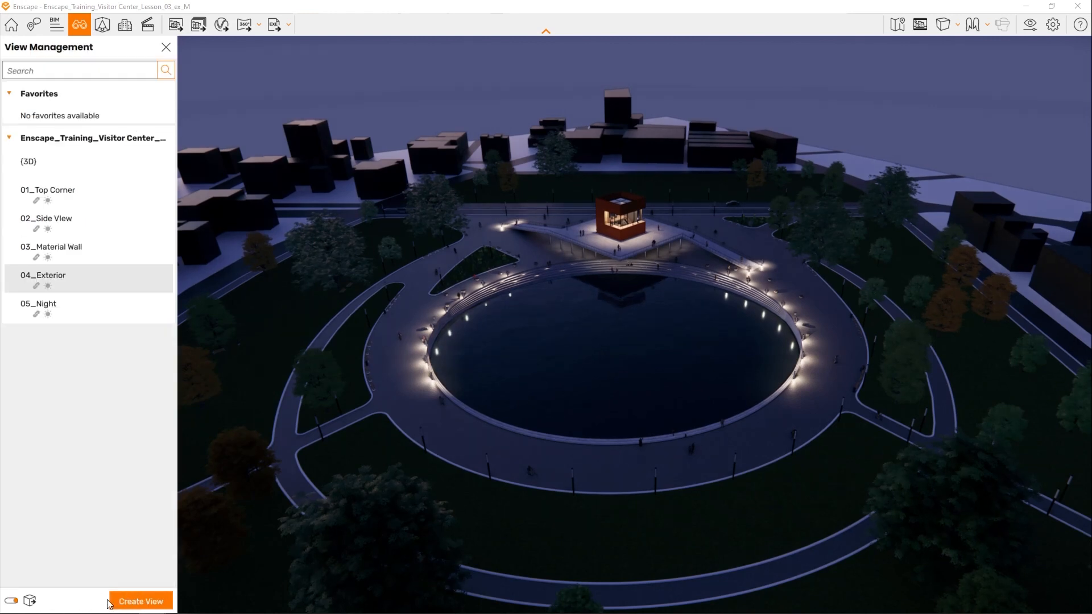
pyautogui.click(166, 48)
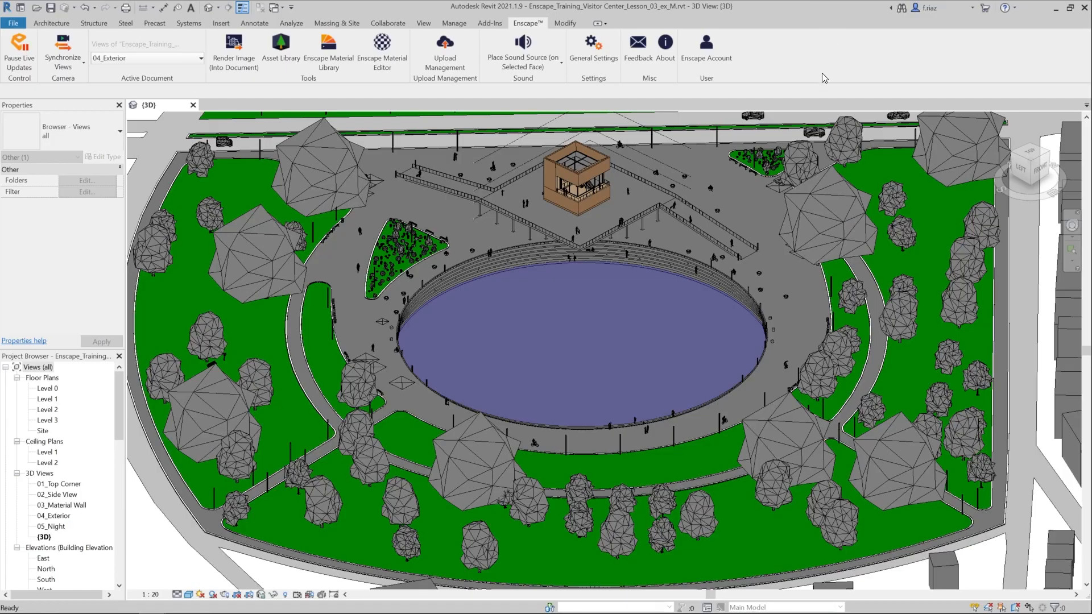
# - Switch to Revit and select a street lamp on the curved lawn beside the pool plaza
pyautogui.click(314, 236)
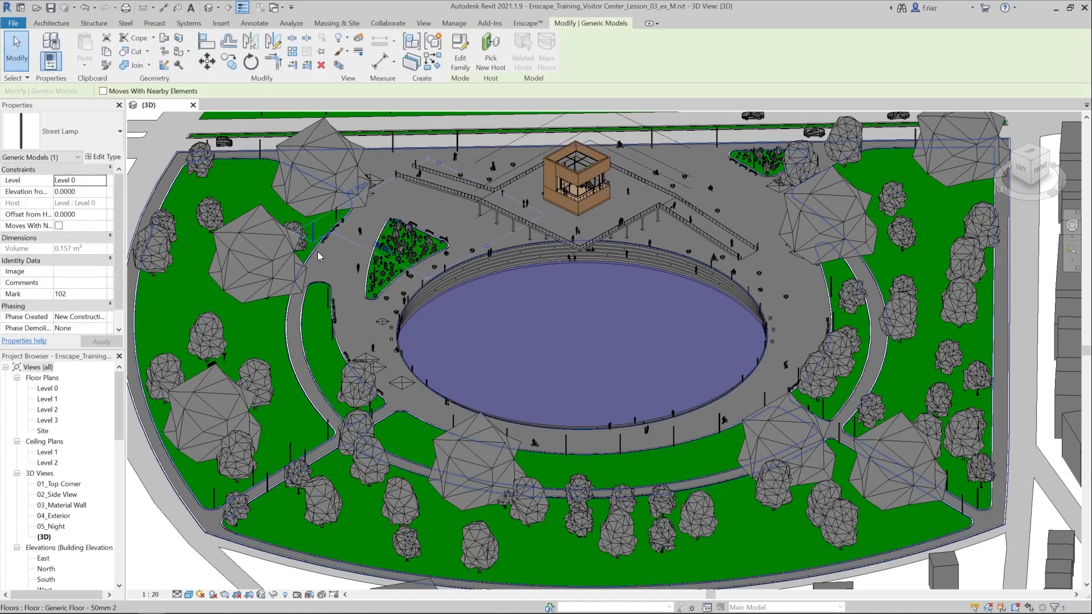
pyautogui.scroll(5, 318, 253)
pyautogui.click(336, 315)
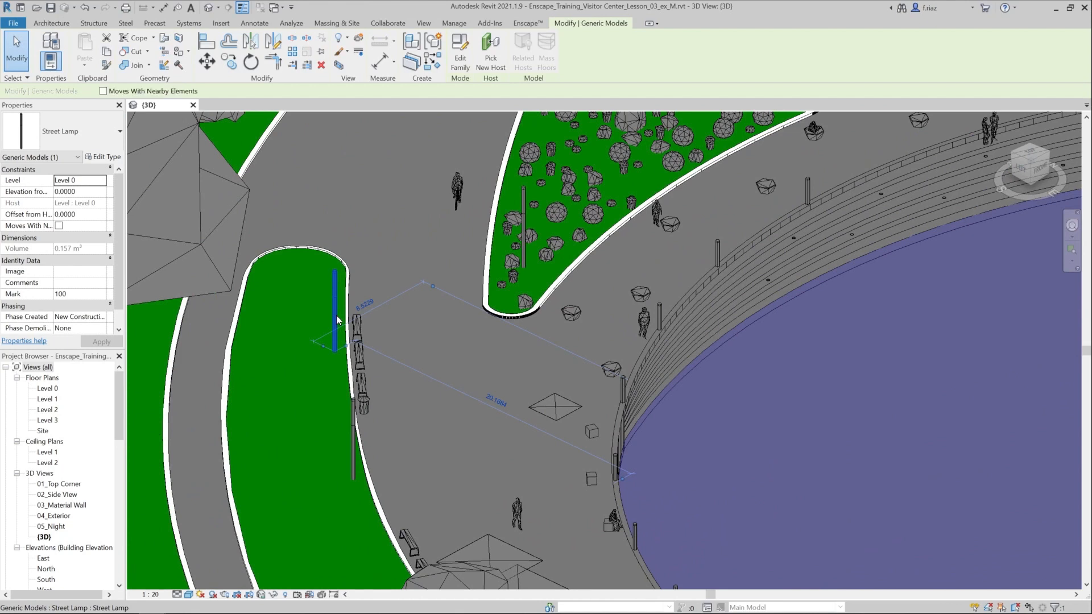
pyautogui.scroll(-3, 356, 274)
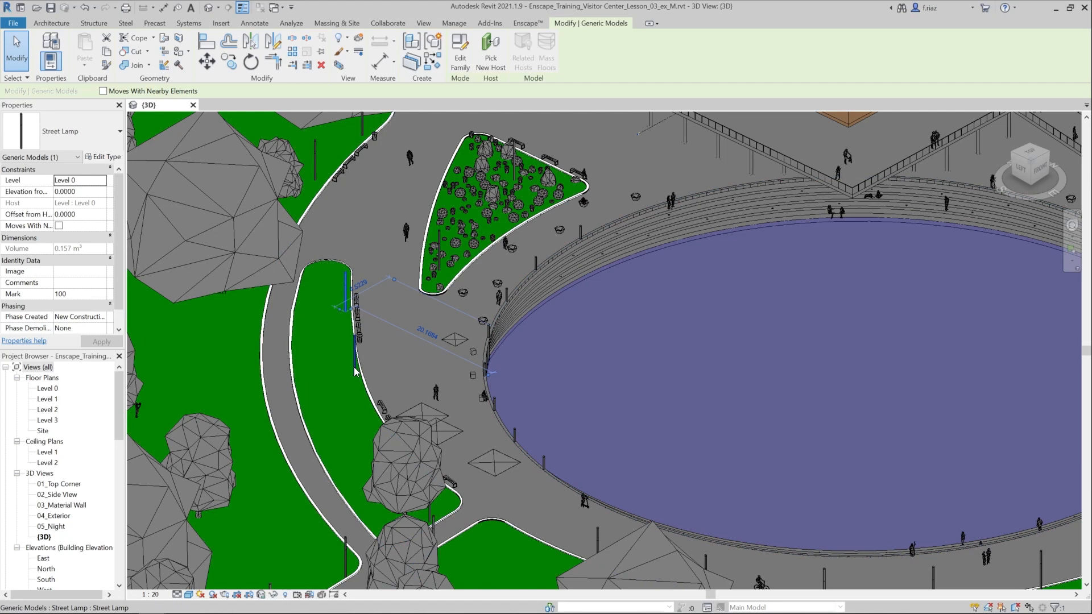
pyautogui.scroll(1, 368, 406)
pyautogui.moveTo(368, 405); pyautogui.dragTo(312, 414, button='middle')
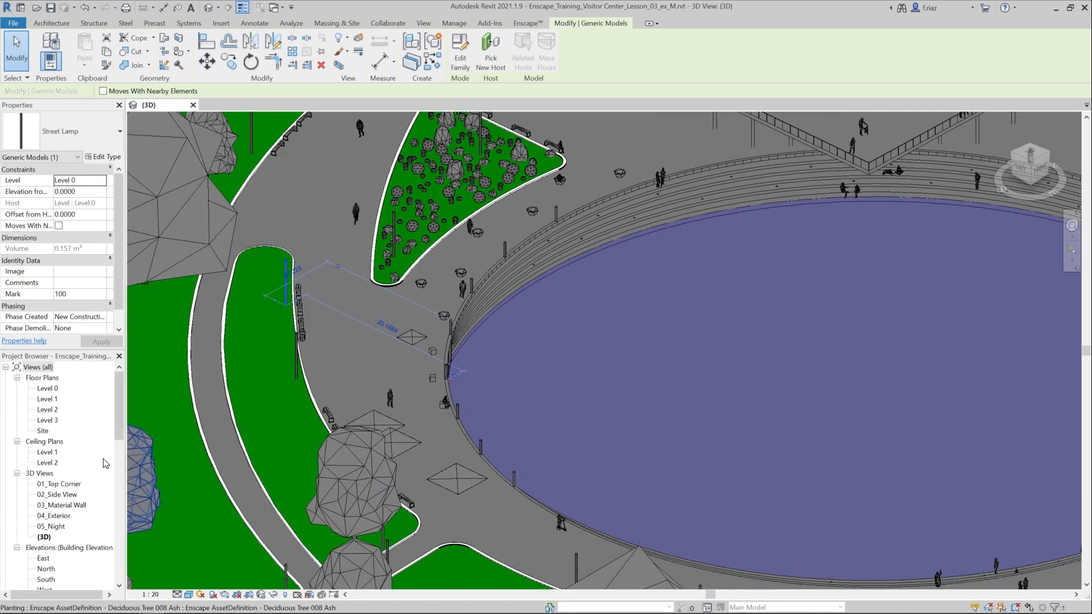
# - Find and select the Street Lamp family among the project's generic model families
pyautogui.scroll(-10, 76, 461)
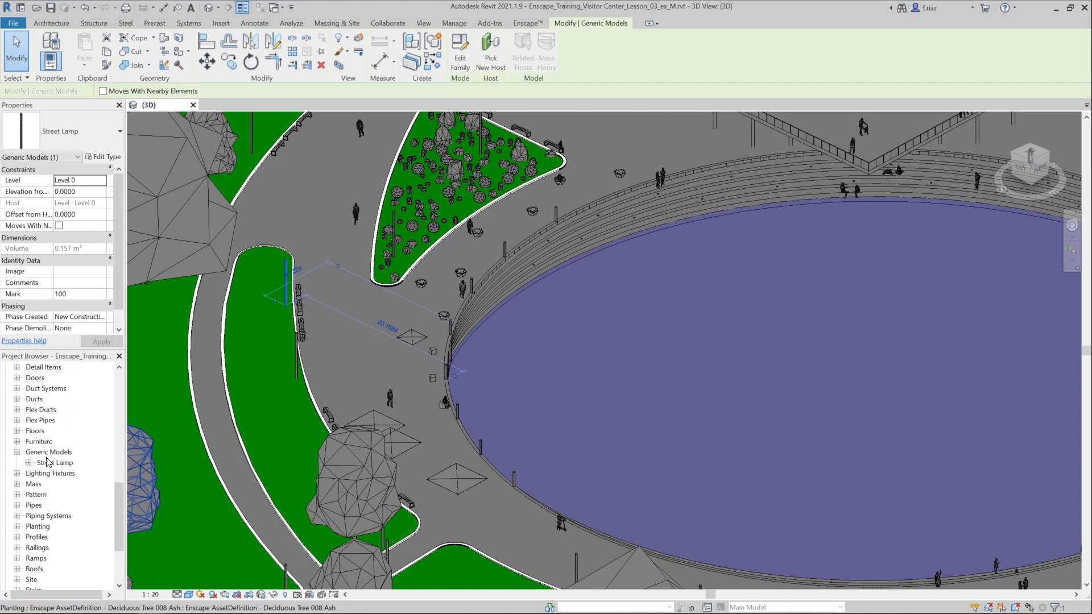
pyautogui.click(45, 453)
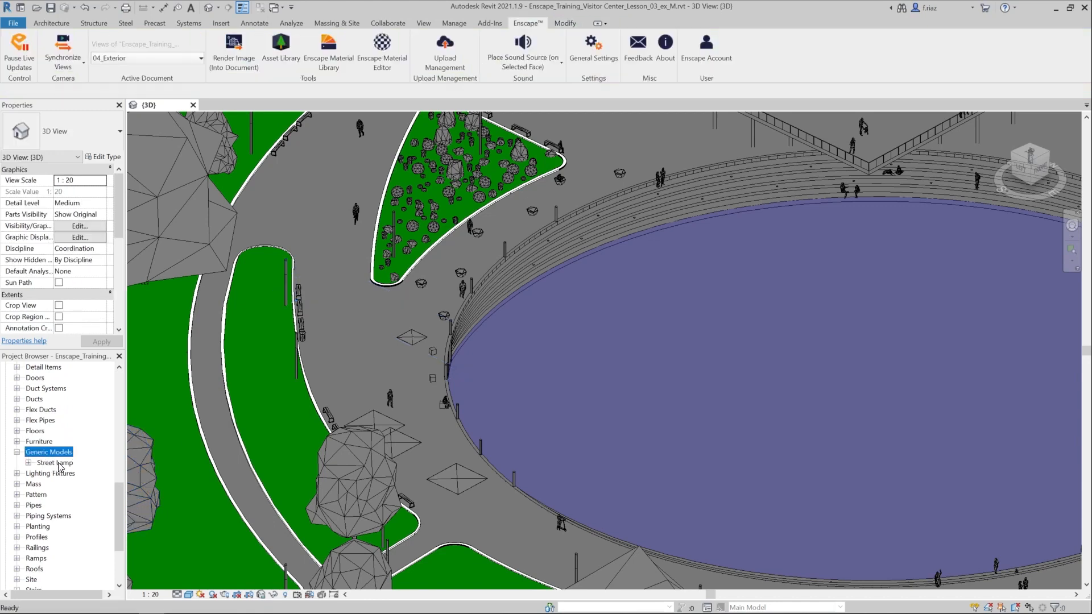
pyautogui.click(60, 464)
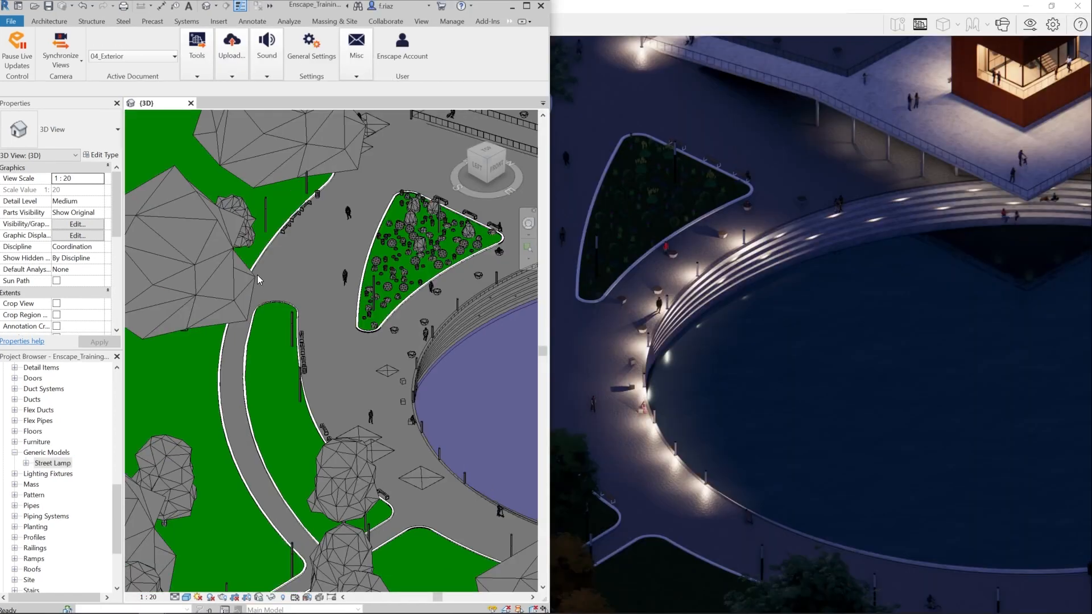
# - Select a street lamp standing on the lawn beside the curved path and open its family for editing
pyautogui.scroll(5, 256, 272)
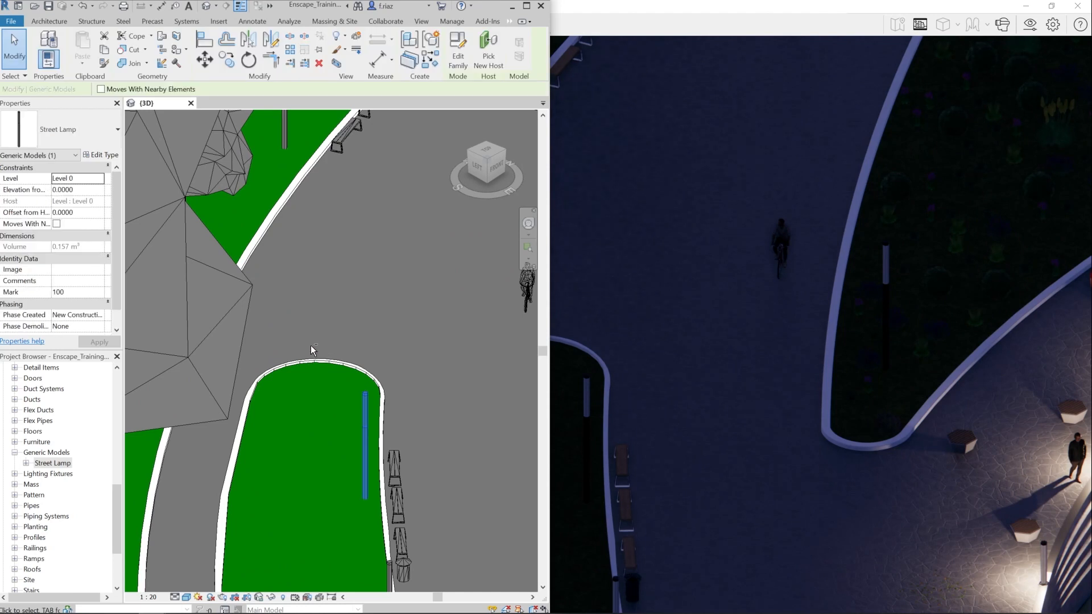
pyautogui.keyDown('shift'); pyautogui.moveTo(324, 354); pyautogui.dragTo(324, 303, button='middle'); pyautogui.keyUp('shift')
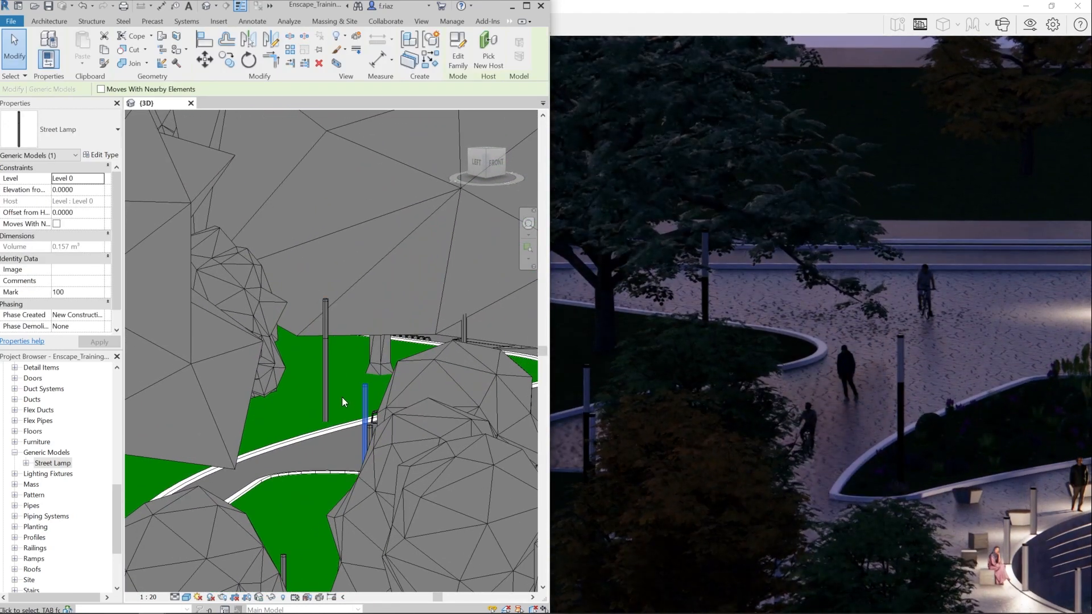
pyautogui.scroll(2, 342, 397)
pyautogui.click(356, 289)
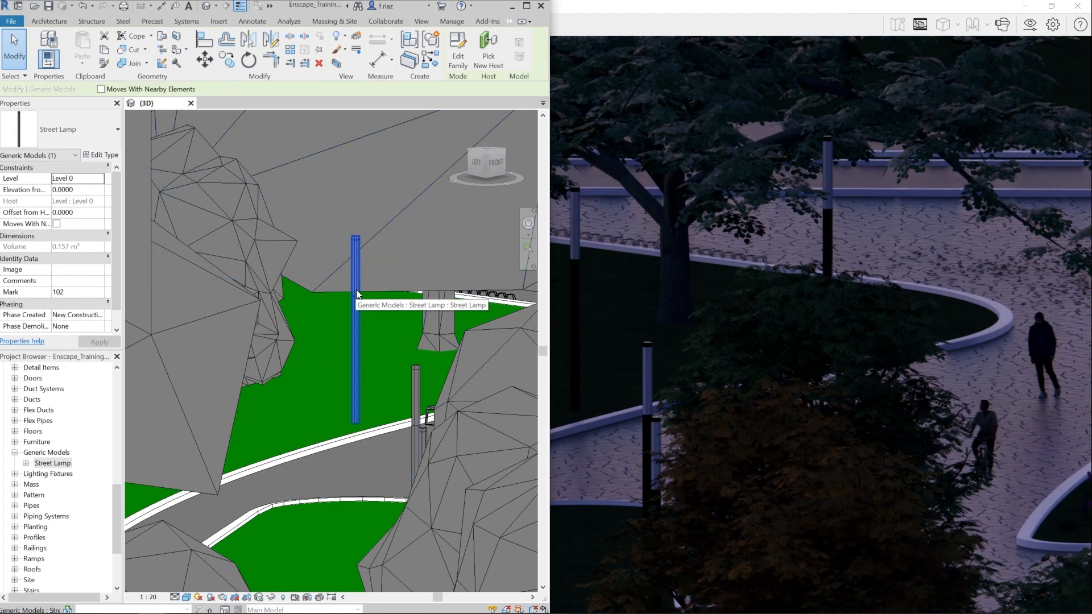
pyautogui.rightClick(356, 291)
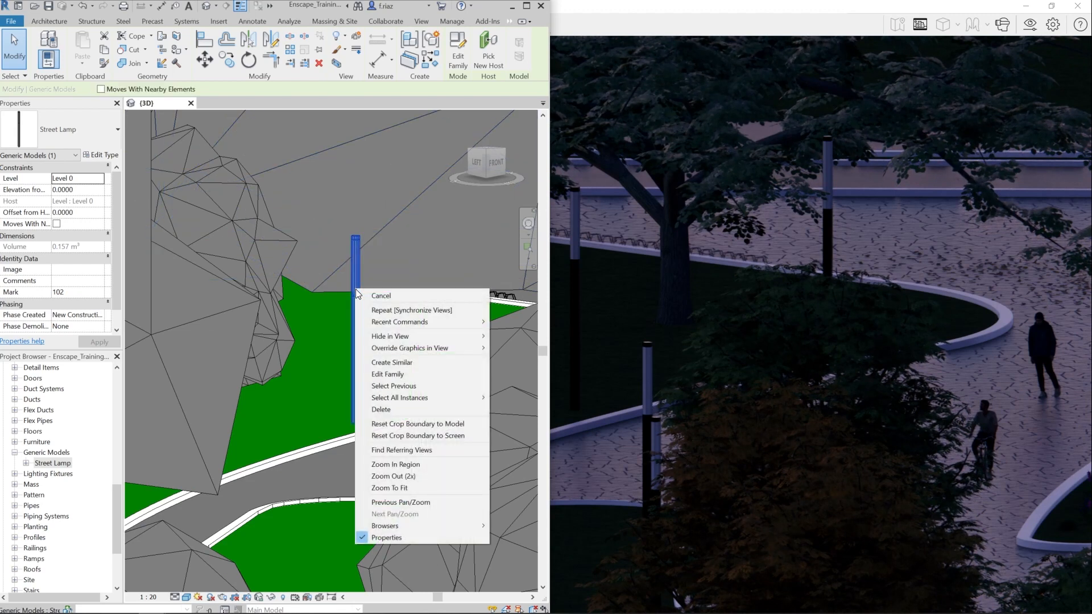
pyautogui.click(408, 375)
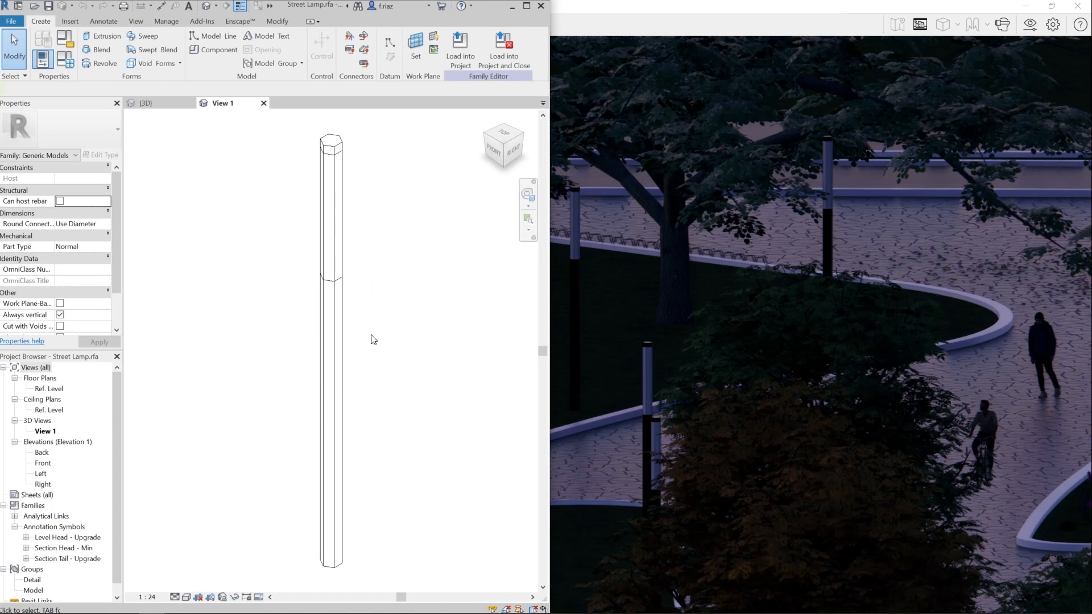
# - Change the Street Lamp family's category to Lighting Fixtures
pyautogui.click(66, 38)
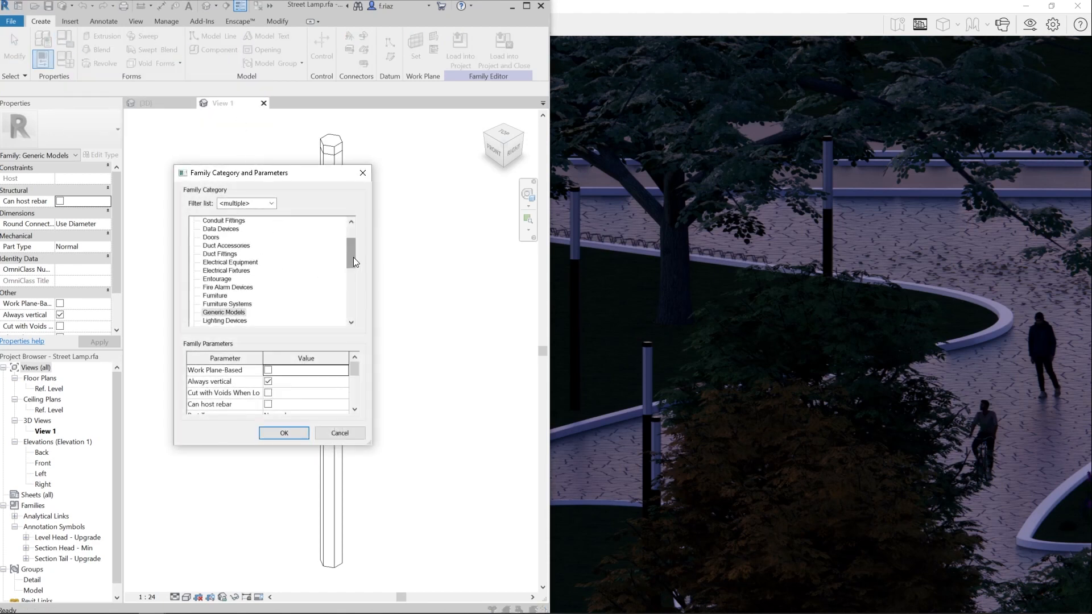
pyautogui.moveTo(353, 257); pyautogui.dragTo(353, 266)
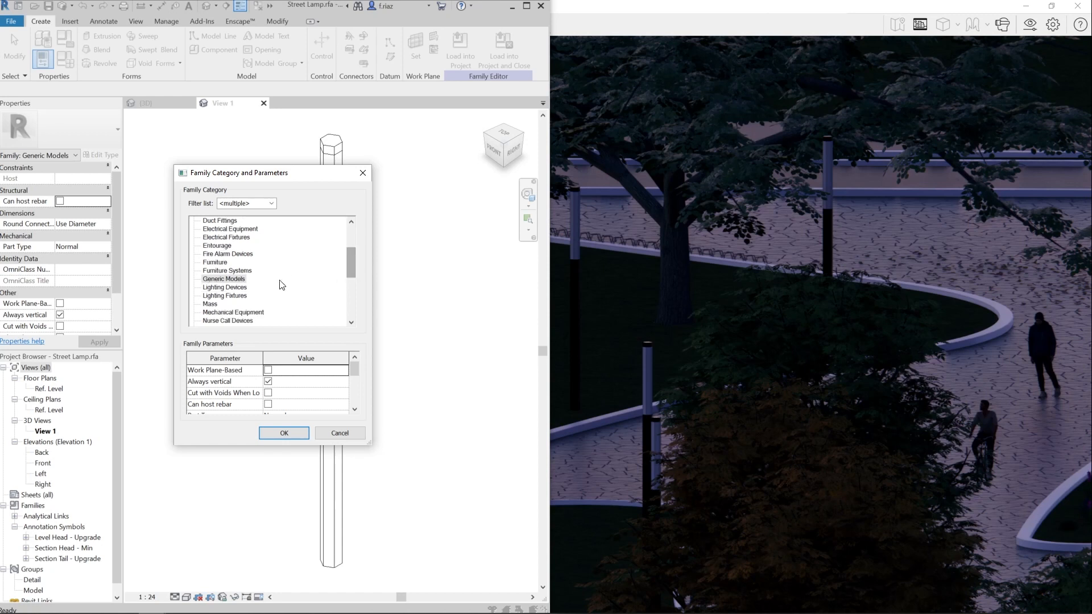
pyautogui.click(244, 297)
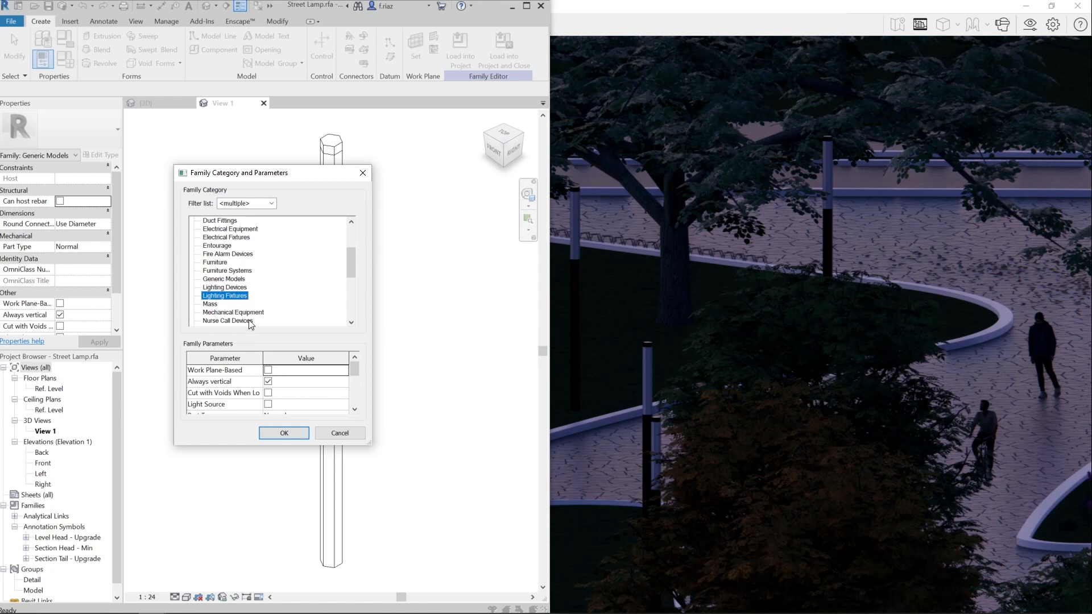
pyautogui.click(284, 433)
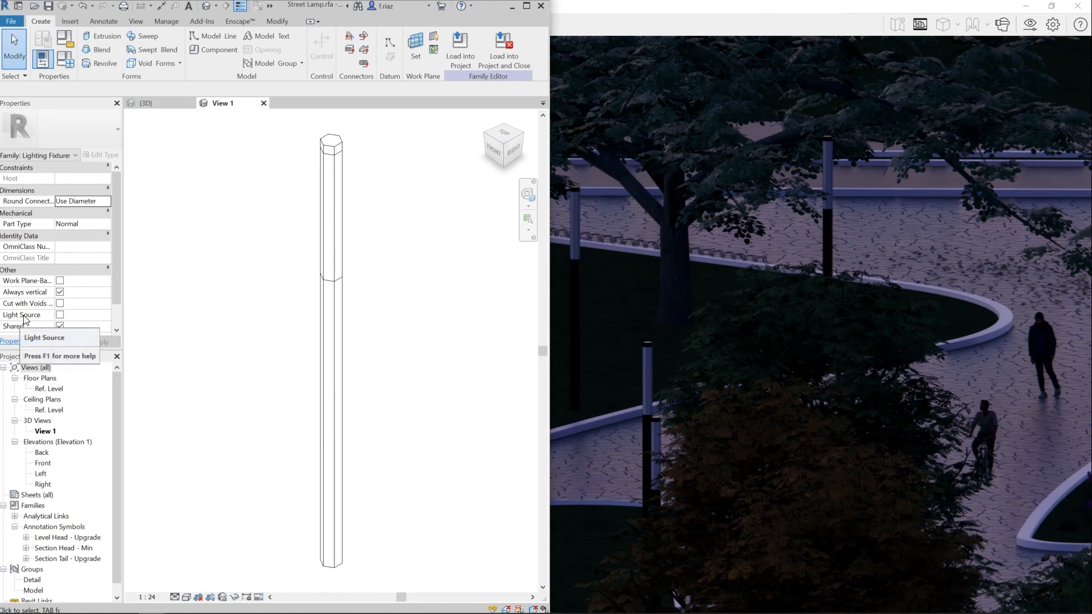
# - Enable Light Source for the Street Lamp family and, in the Front elevation, move the light source up to the head of the lamp
pyautogui.click(60, 315)
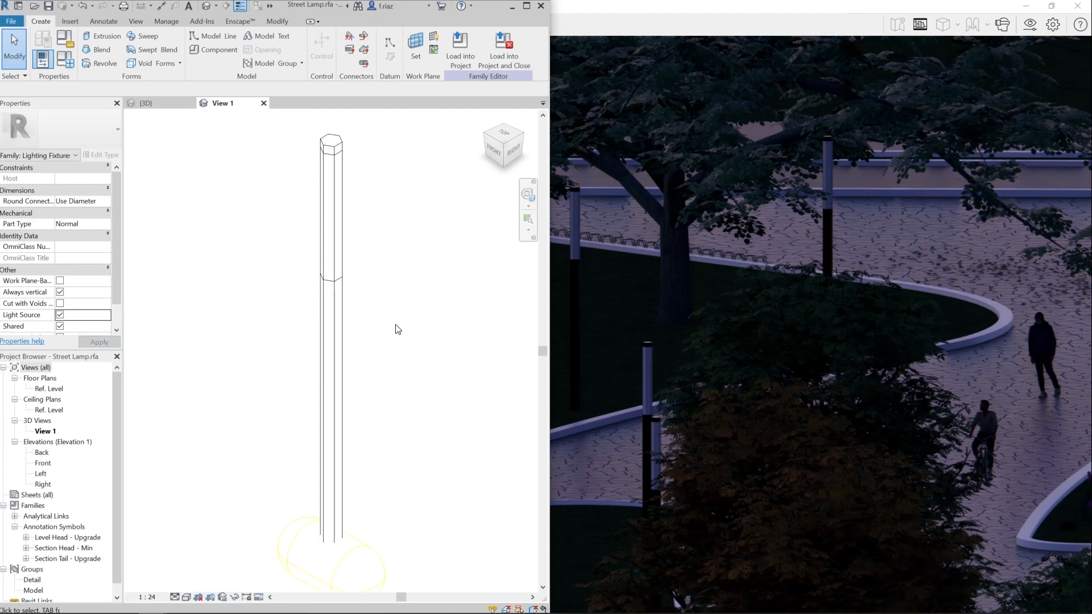
pyautogui.scroll(-3, 394, 324)
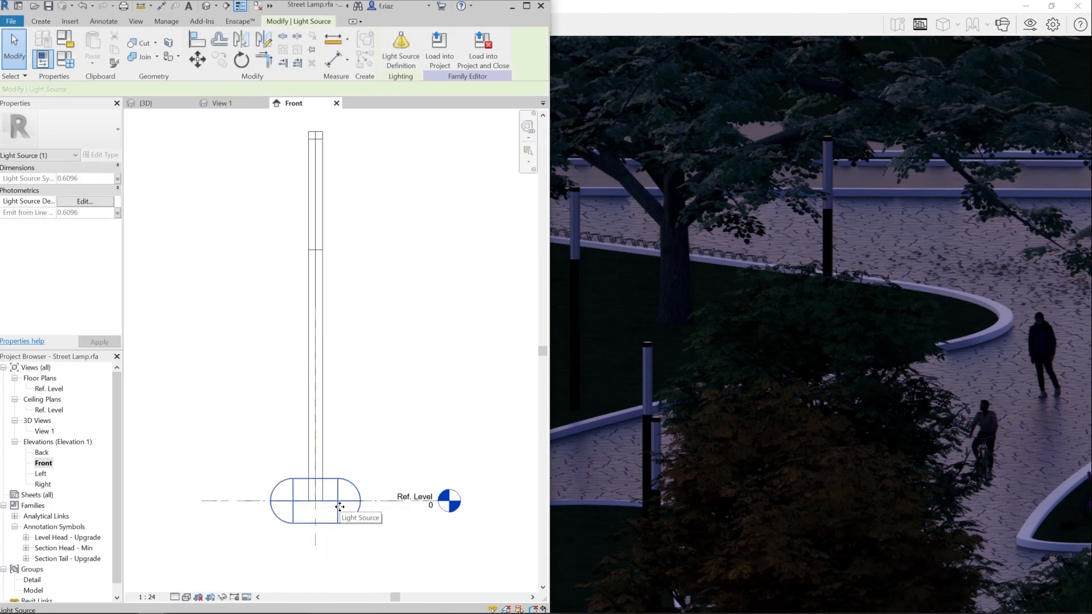
pyautogui.moveTo(340, 505); pyautogui.dragTo(341, 162)
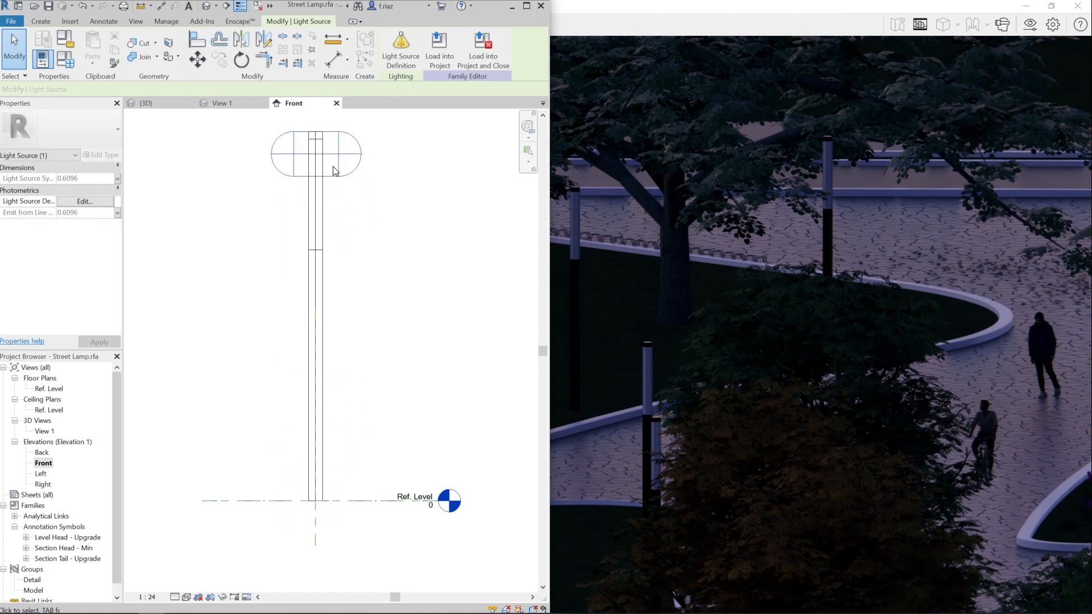
pyautogui.click(375, 229)
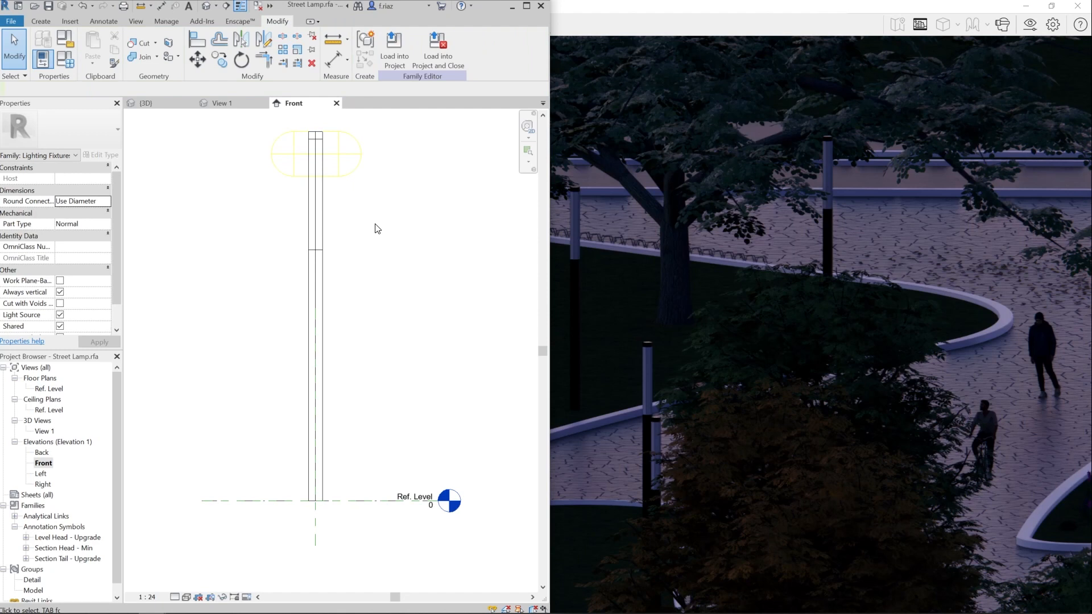
# - Set the Street Lamp family's initial intensity to a luminous intensity of 150 cd in its family type parameters
pyautogui.click(70, 60)
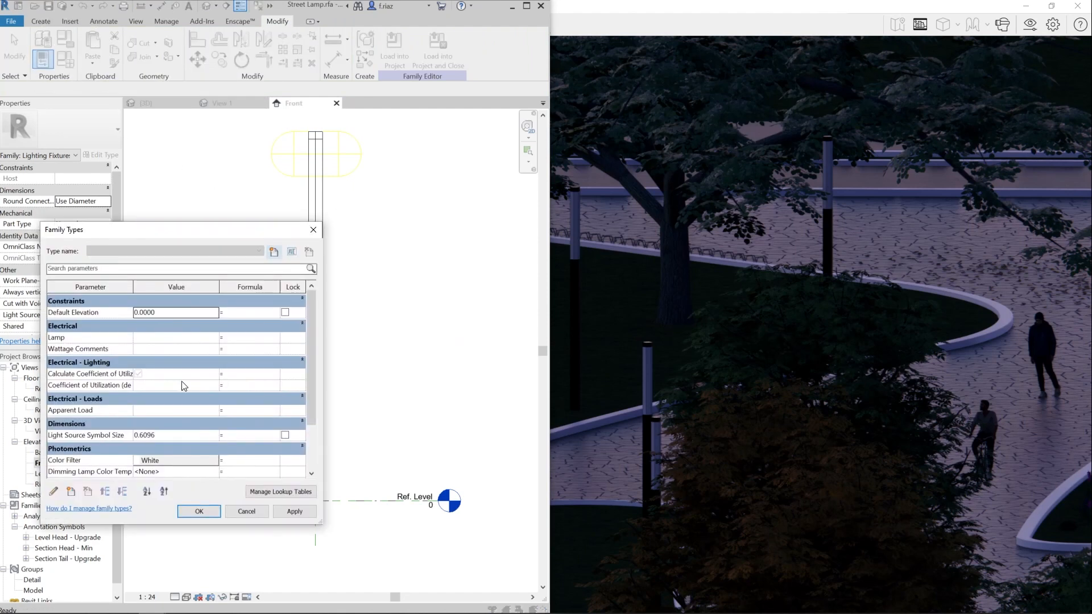
pyautogui.scroll(-2, 220, 408)
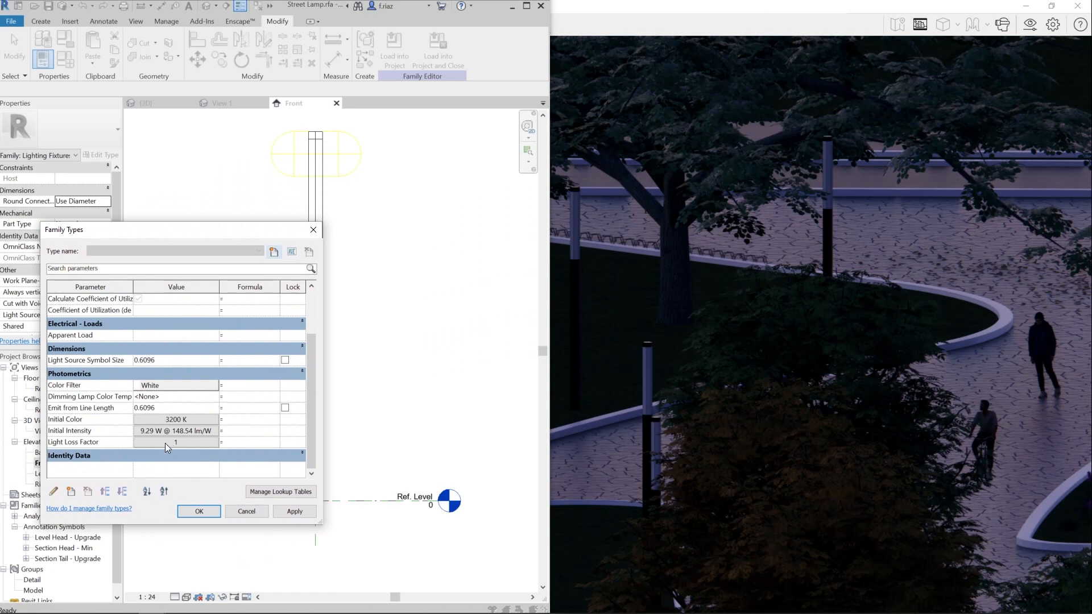
pyautogui.click(153, 431)
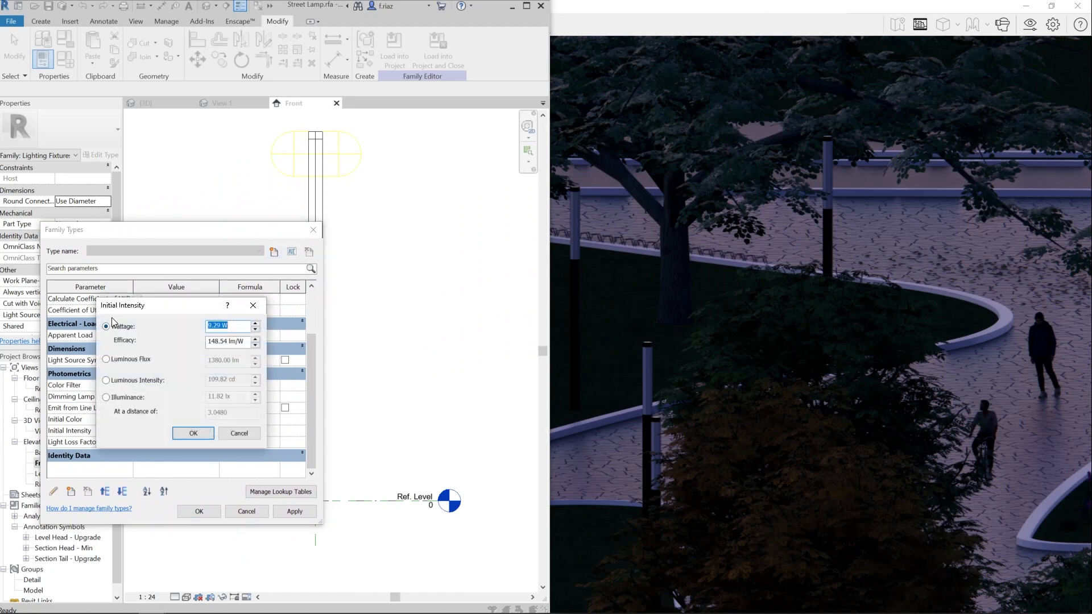
pyautogui.click(124, 378)
pyautogui.moveTo(241, 381); pyautogui.dragTo(206, 382)
pyautogui.write('1')
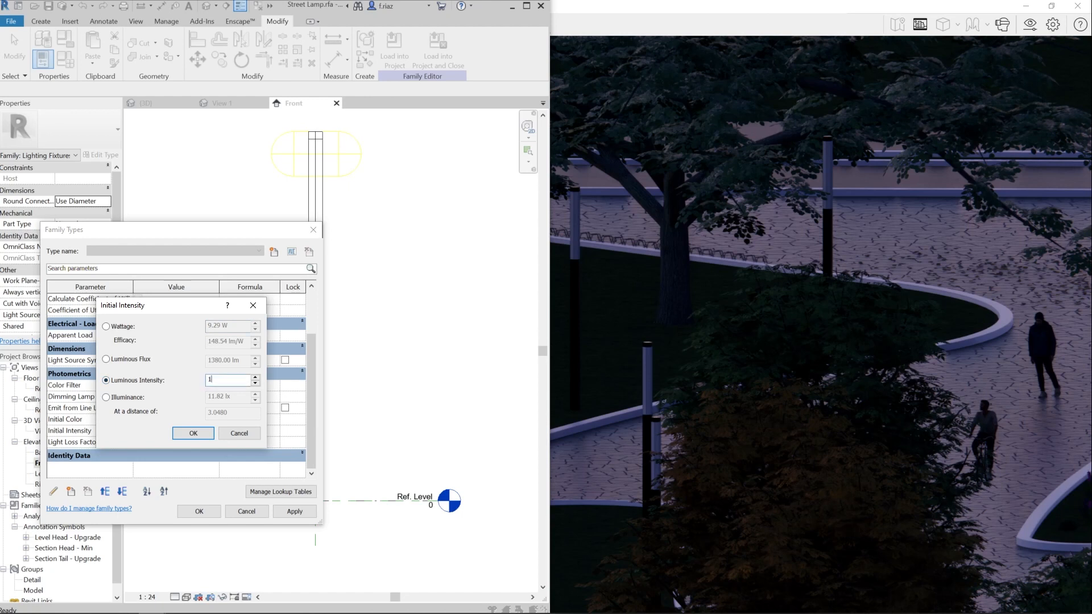
pyautogui.write('50')
pyautogui.click(193, 435)
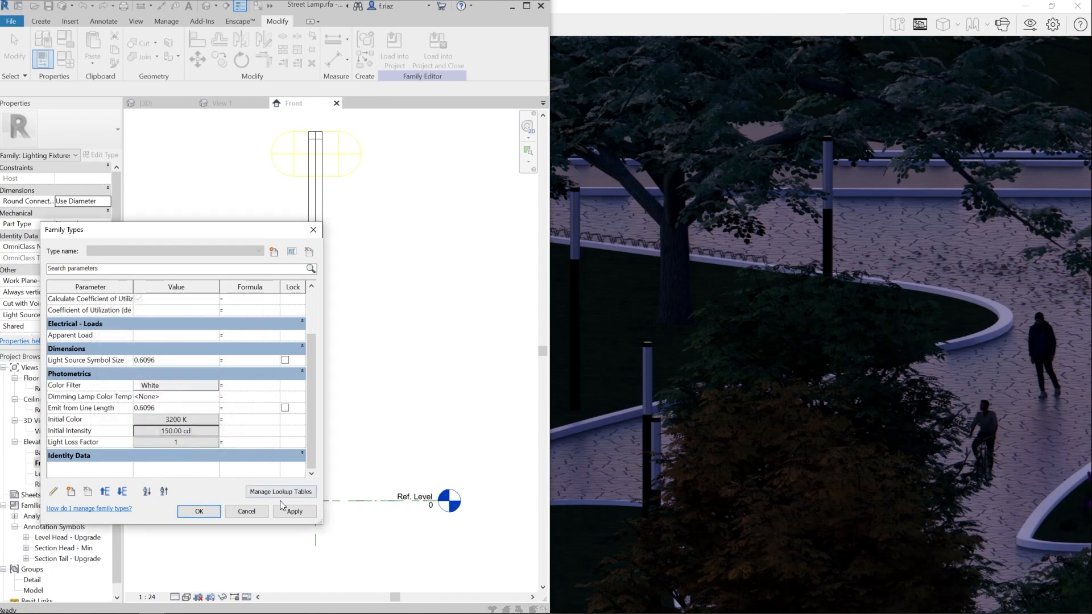
pyautogui.click(196, 509)
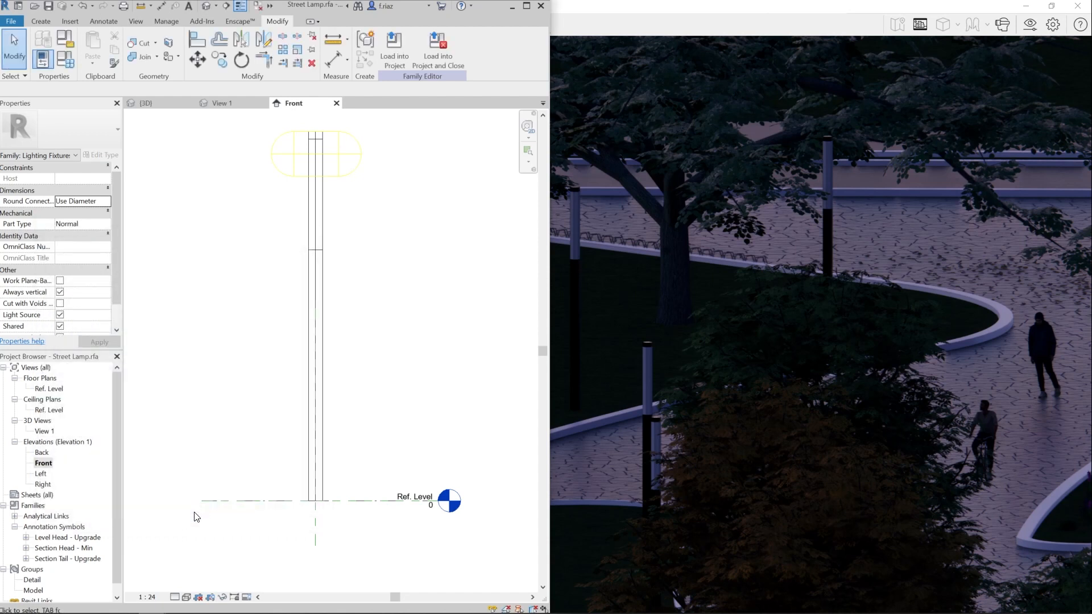
# - Load the Street Lamp family into the project, overwriting the existing version and its parameter values, and inspect the lamps' lighting in the Enscape window
pyautogui.click(395, 52)
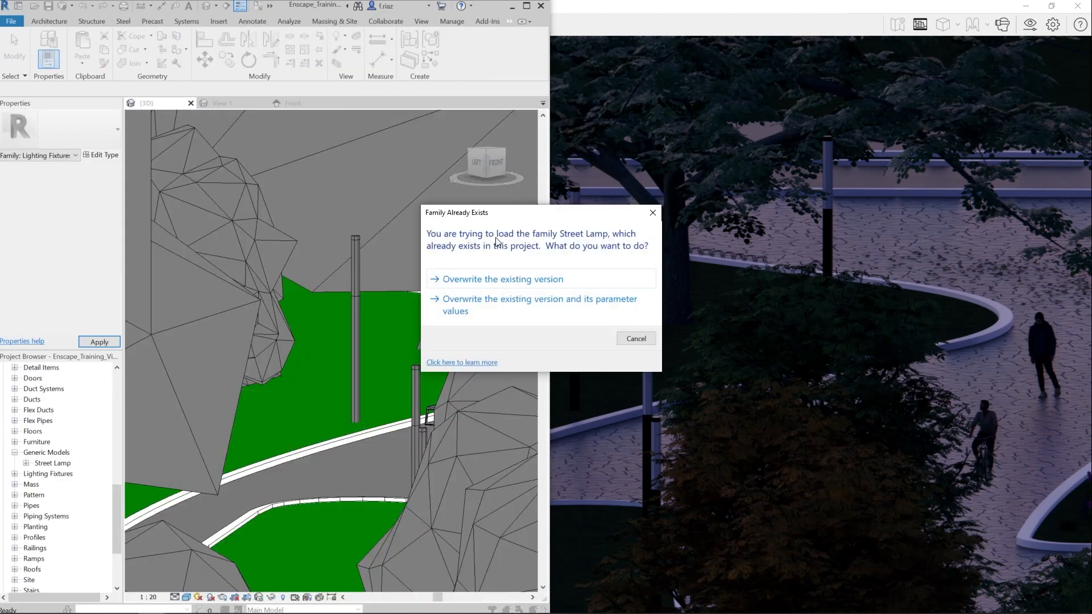
pyautogui.click(551, 307)
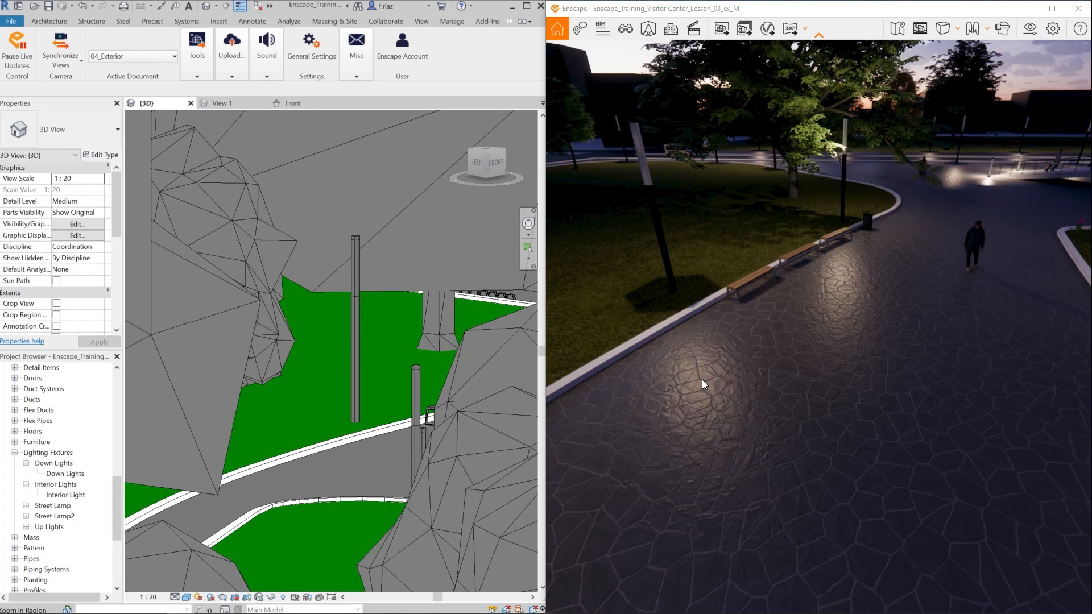
pyautogui.click(701, 380)
pyautogui.moveTo(638, 150); pyautogui.dragTo(932, 149)
pyautogui.moveTo(602, 242); pyautogui.dragTo(706, 227)
pyautogui.click(803, 275)
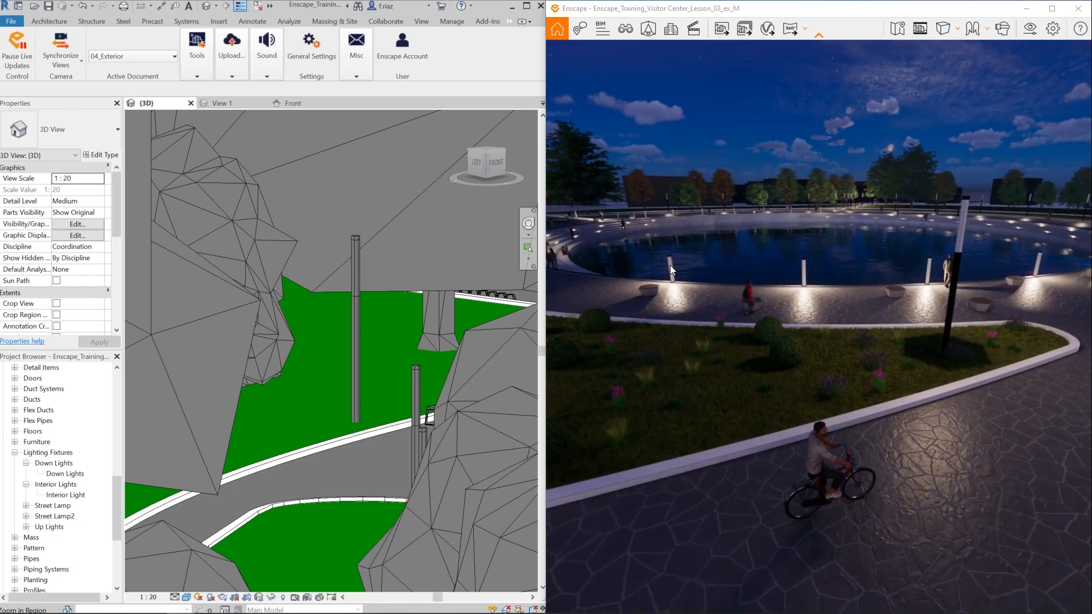
pyautogui.moveTo(675, 272); pyautogui.dragTo(462, 284)
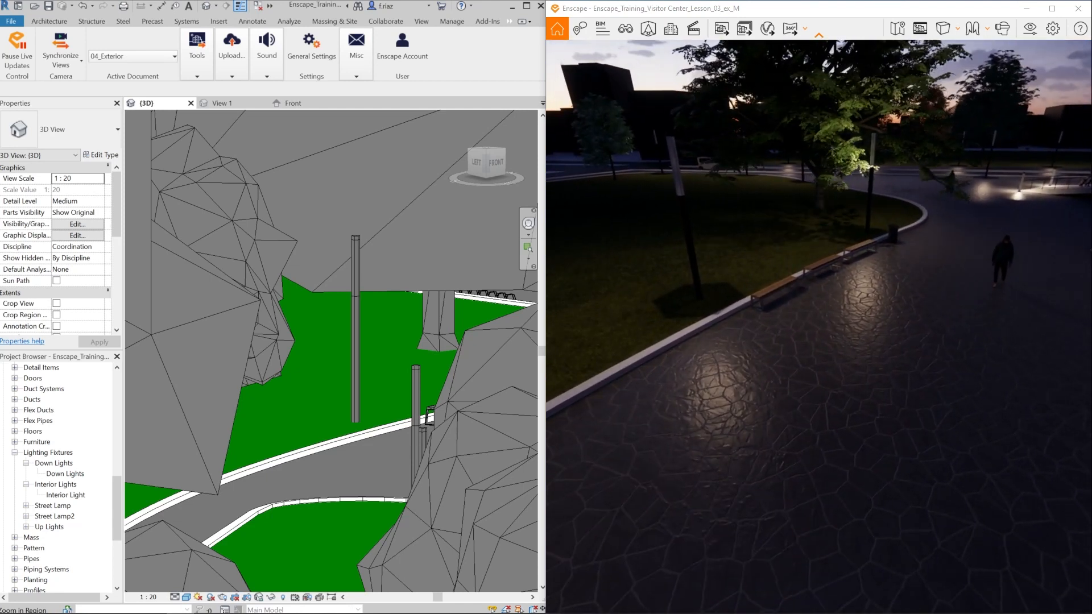
# - Change the Frosted Glass material's type to Self-illuminated in the Enscape Material Editor, check the lamps in the rendering and close the editor
pyautogui.click(187, 74)
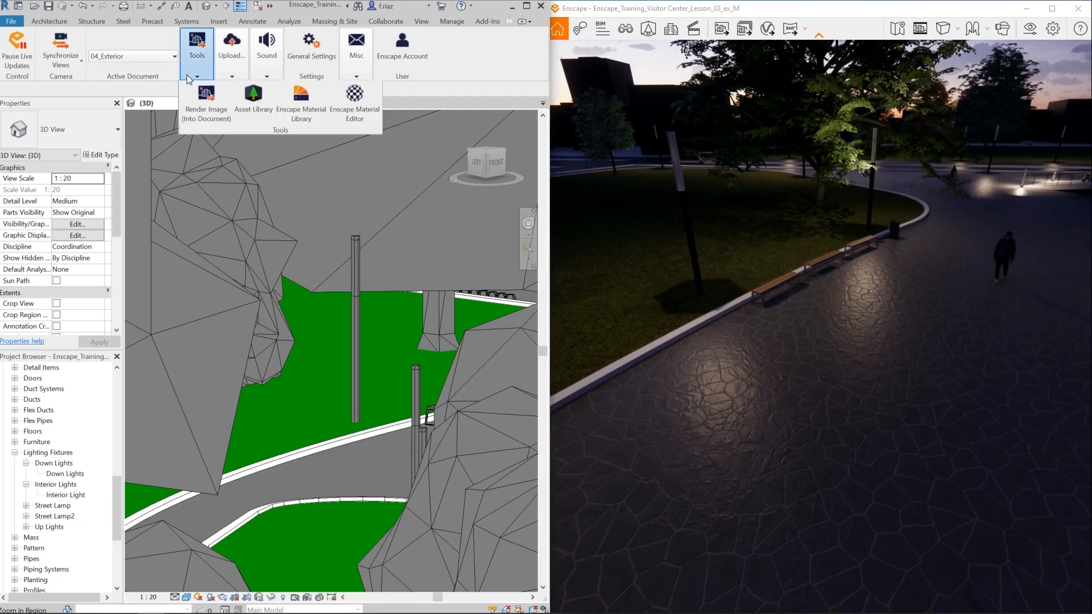
pyautogui.click(350, 106)
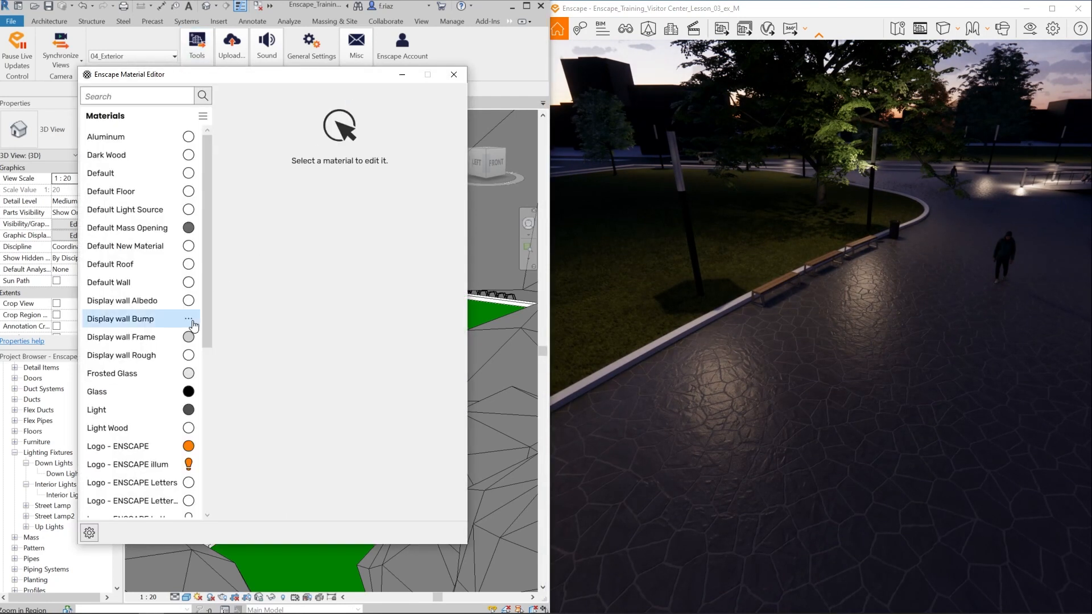
pyautogui.click(115, 378)
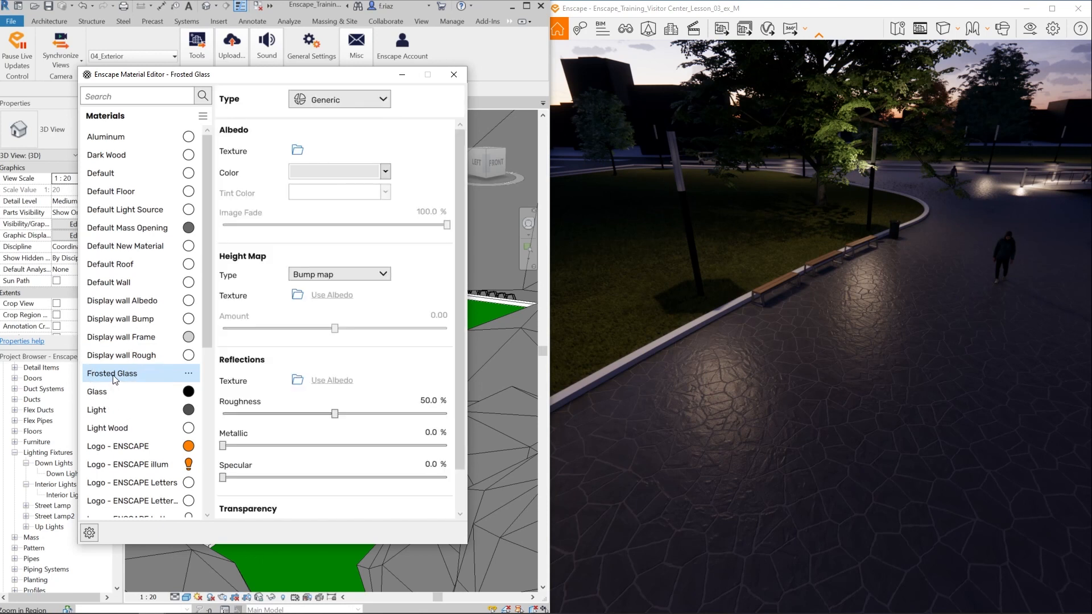
pyautogui.click(382, 100)
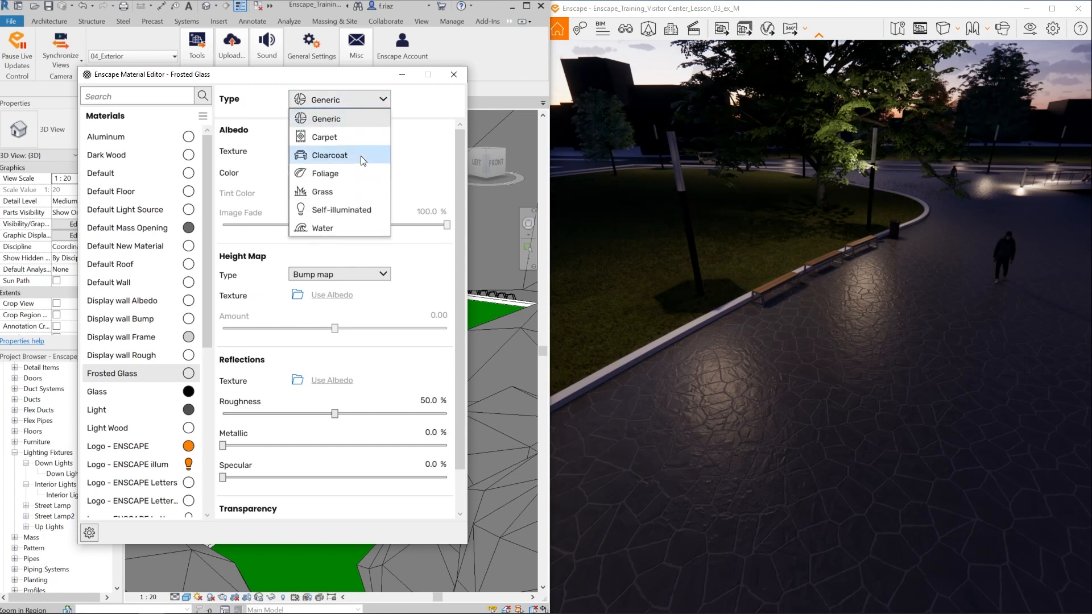
pyautogui.click(348, 210)
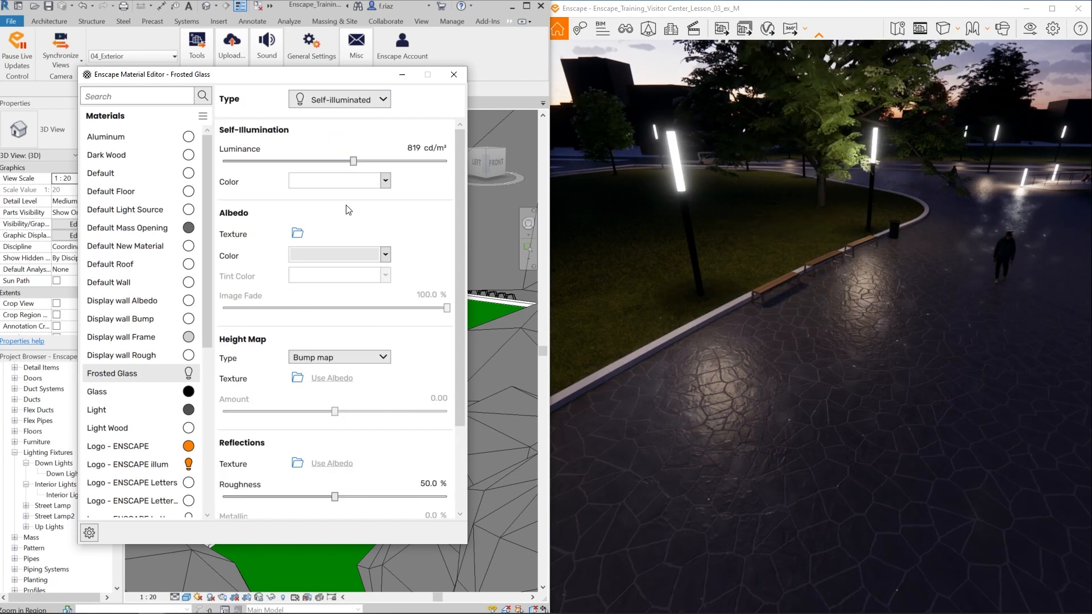
pyautogui.moveTo(739, 273); pyautogui.dragTo(920, 258)
pyautogui.moveTo(739, 284); pyautogui.dragTo(972, 284, button='right')
pyautogui.moveTo(910, 284); pyautogui.dragTo(575, 299)
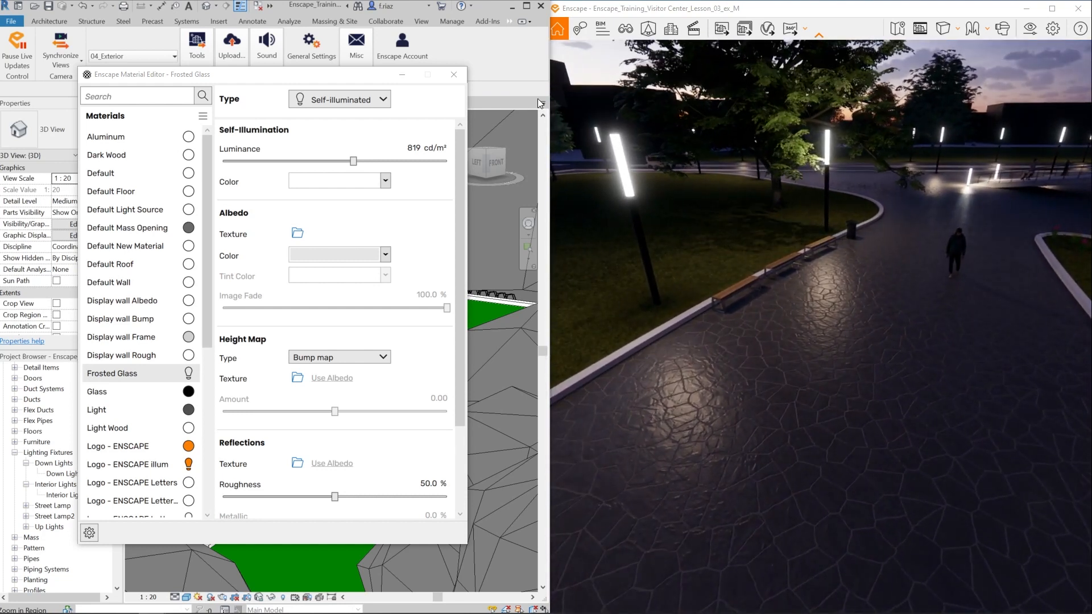
pyautogui.click(452, 75)
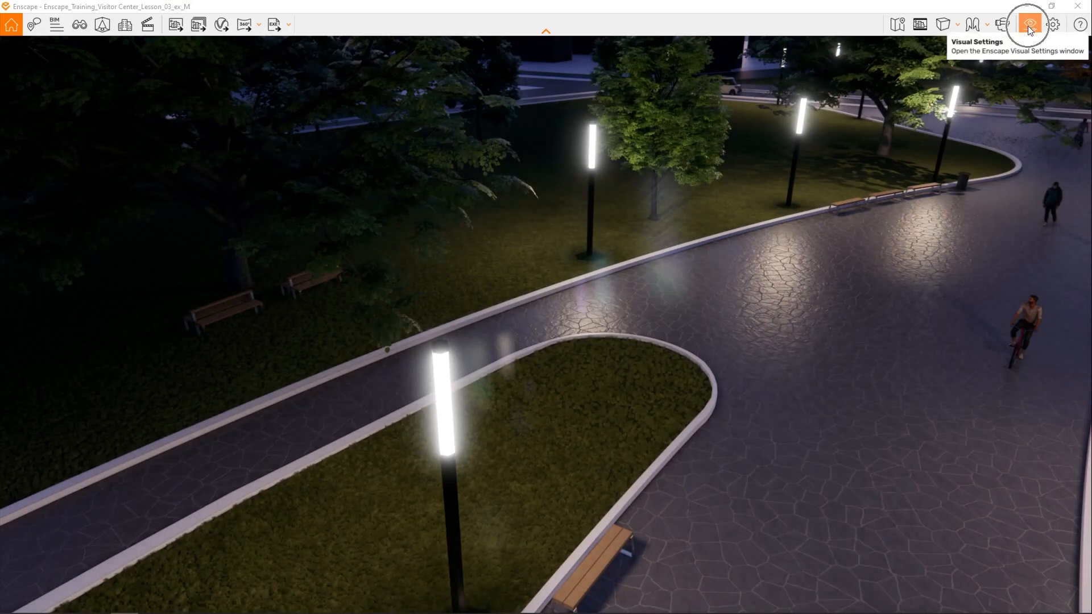
# - Reduce Lens Flare to 5 % and Bloom to 5 % in the 05_Night preset's visual settings
pyautogui.click(1028, 26)
pyautogui.moveTo(974, 86); pyautogui.dragTo(255, 79)
pyautogui.moveTo(523, 170); pyautogui.dragTo(572, 174)
pyautogui.moveTo(600, 295); pyautogui.dragTo(618, 298)
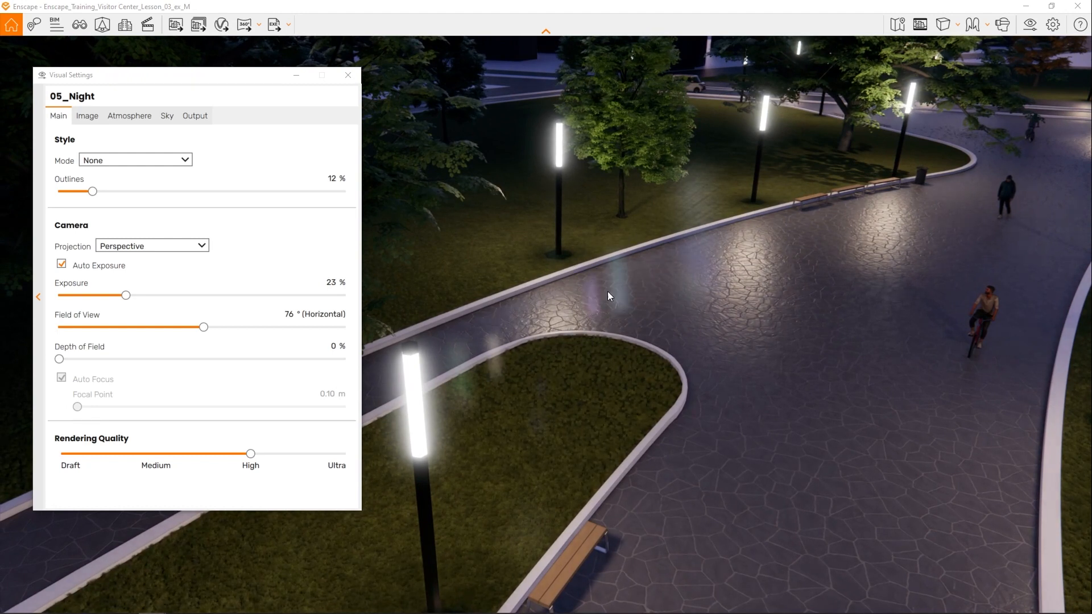
pyautogui.click(87, 116)
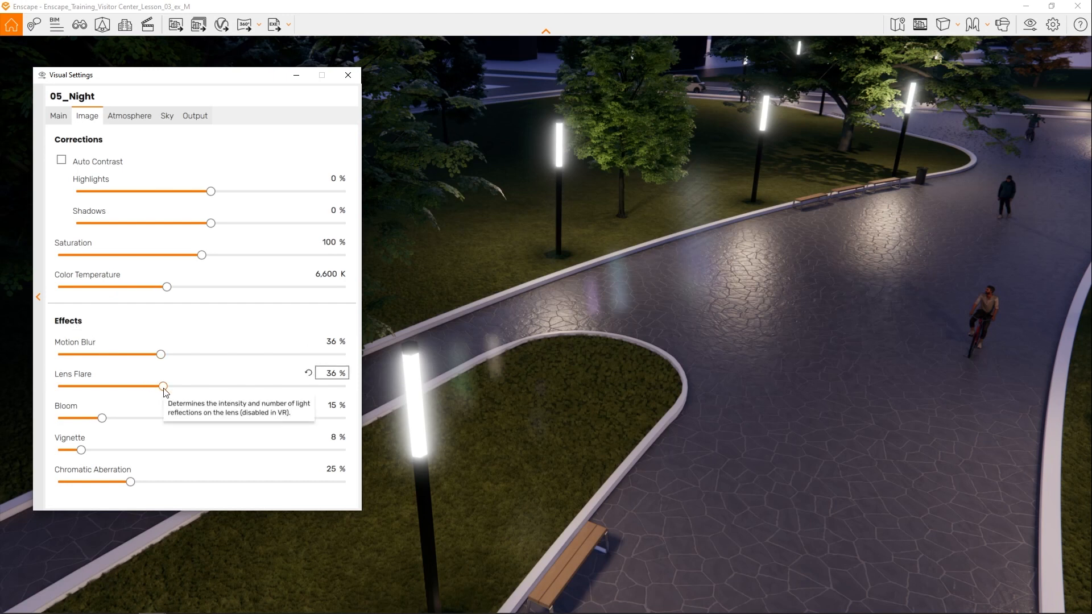
pyautogui.moveTo(163, 389); pyautogui.dragTo(74, 390)
pyautogui.moveTo(455, 336); pyautogui.dragTo(526, 316)
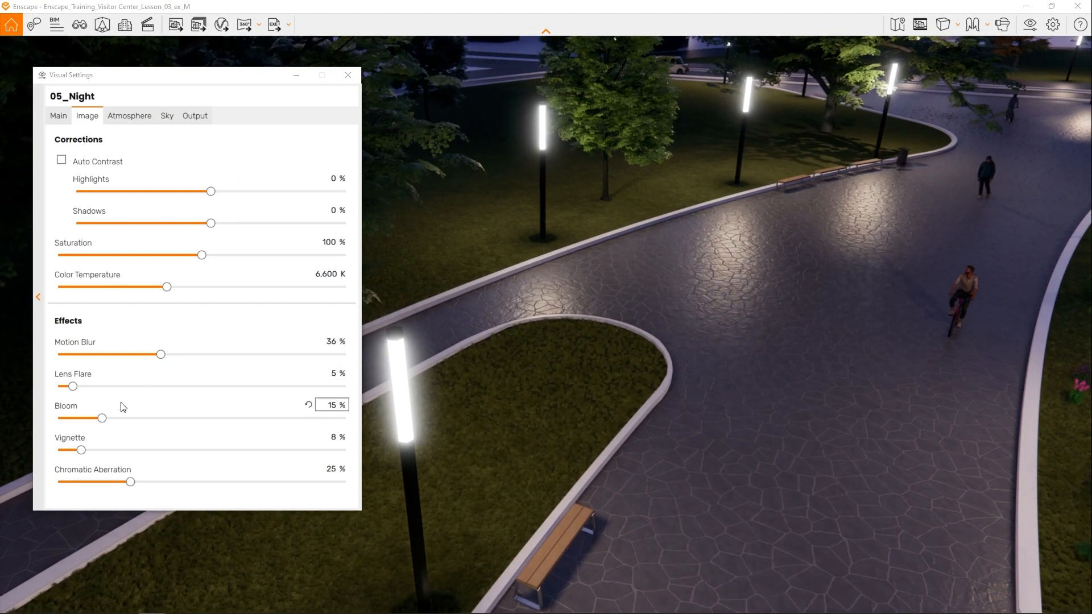
pyautogui.moveTo(101, 421); pyautogui.dragTo(66, 420)
pyautogui.moveTo(62, 420); pyautogui.dragTo(74, 422)
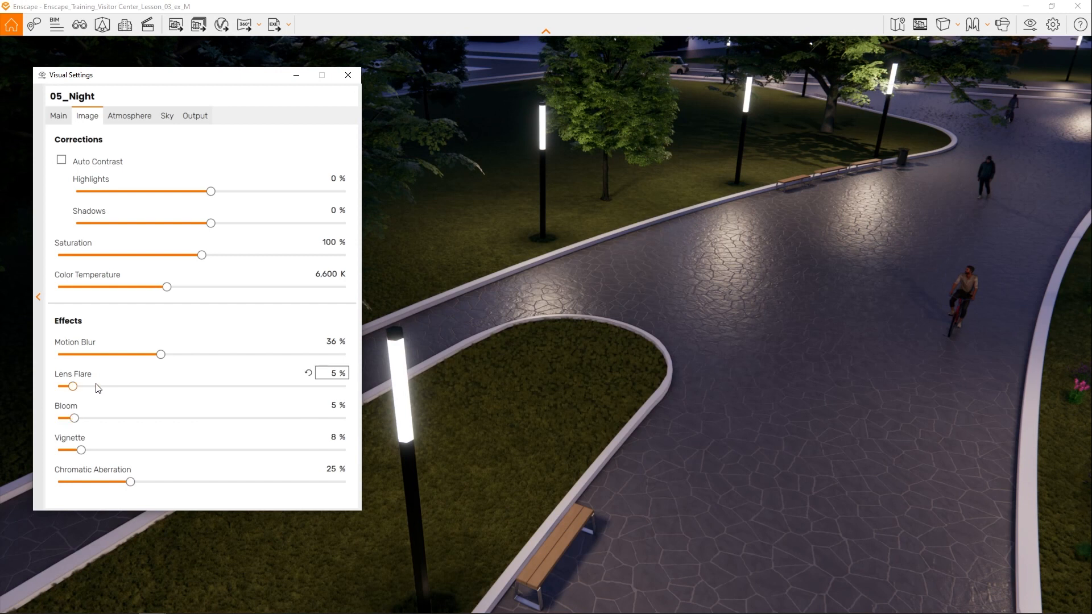
# - Set the 05_Night preset's Artificial Light Brightness to 142 %, check the lit paths in the rendering and close the visual settings
pyautogui.click(132, 114)
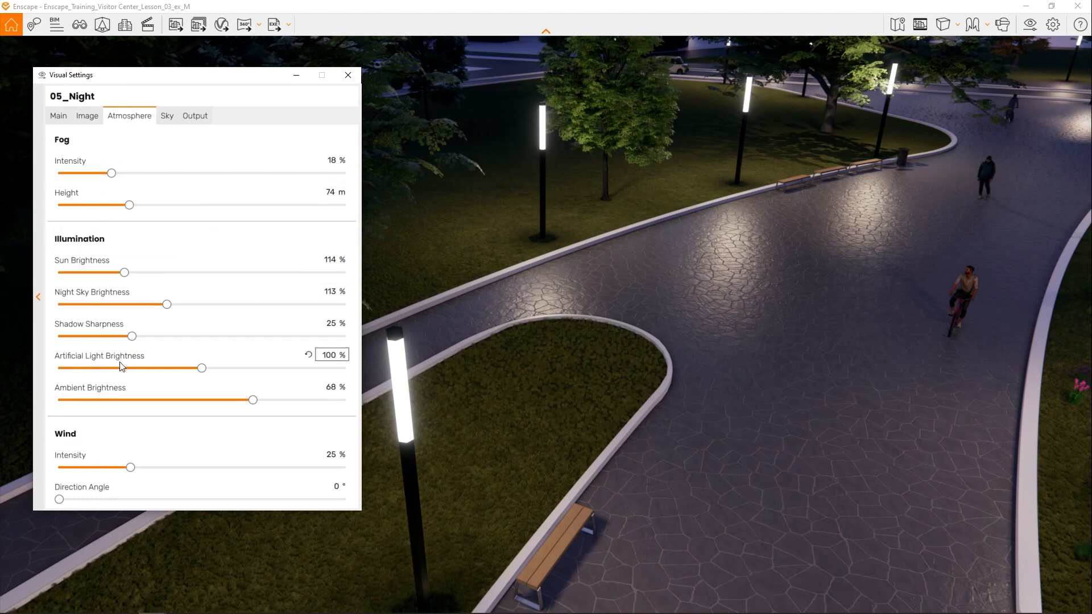
pyautogui.moveTo(146, 359)
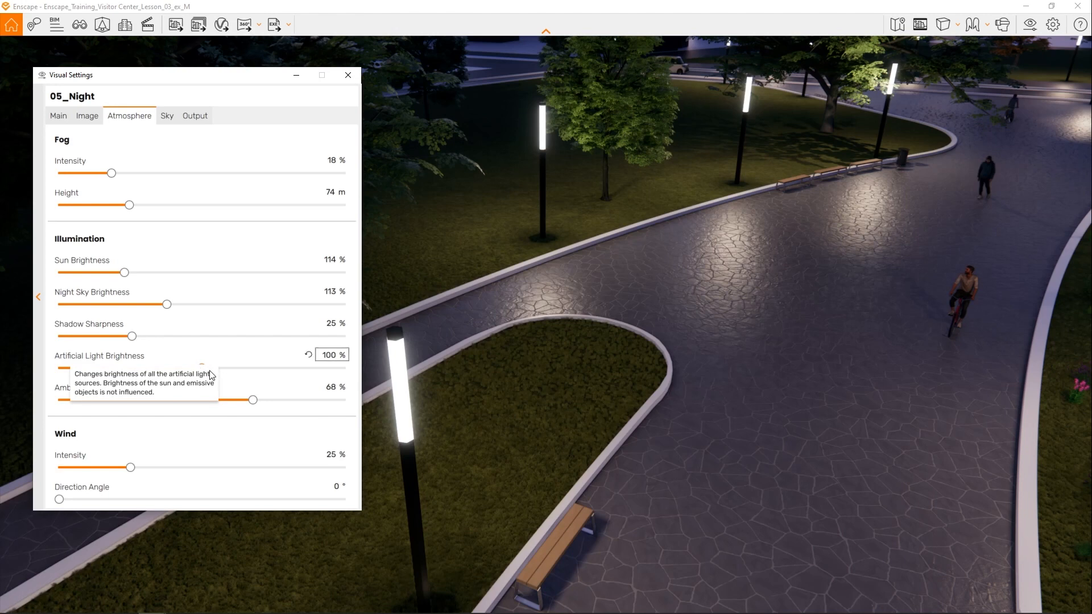
pyautogui.moveTo(204, 367); pyautogui.dragTo(256, 370)
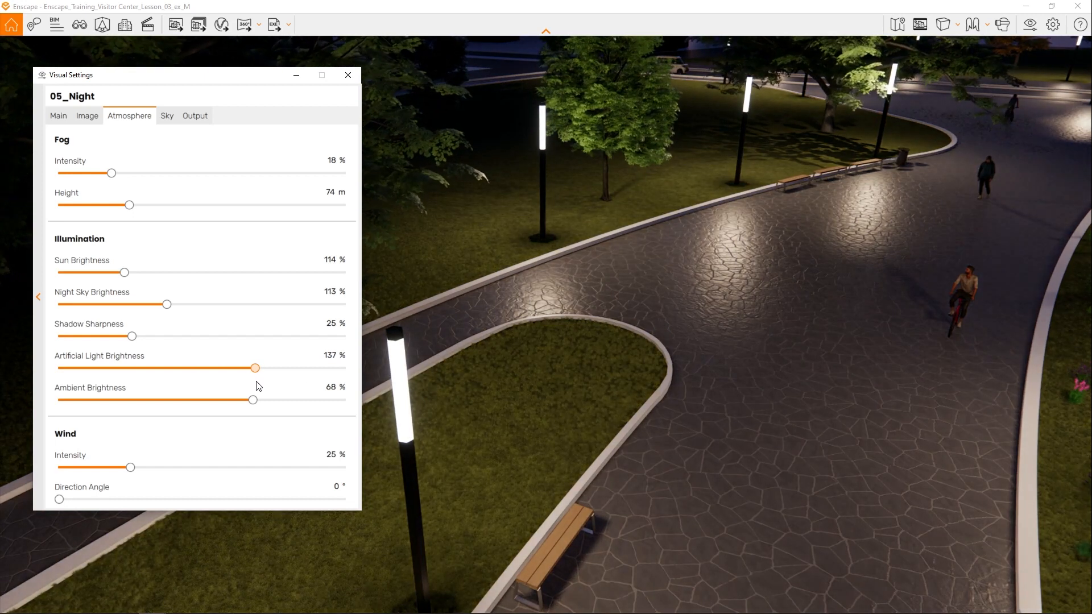
pyautogui.moveTo(255, 369); pyautogui.dragTo(261, 368)
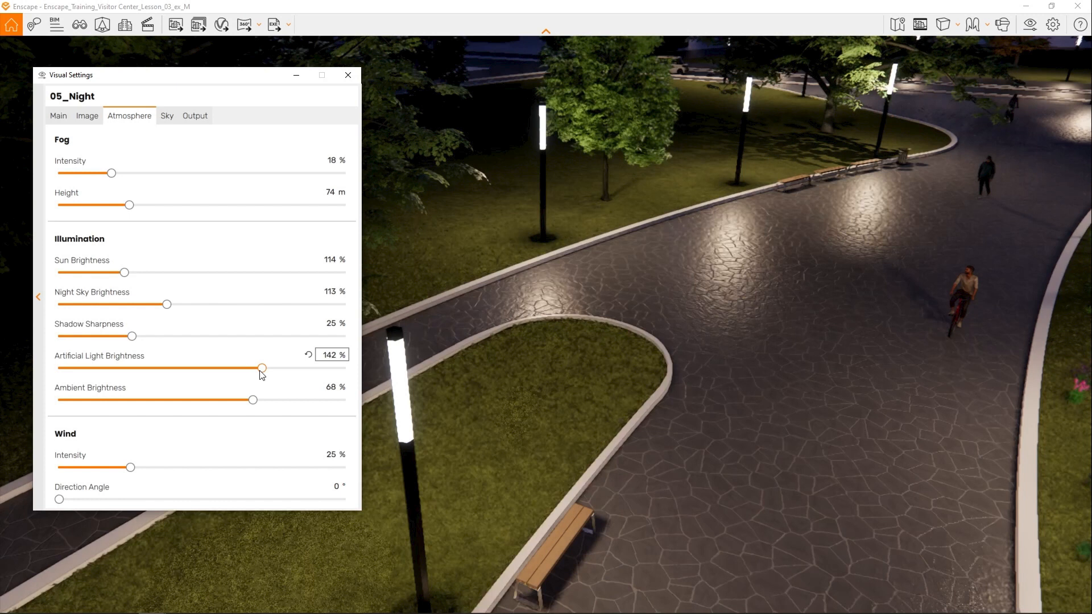
pyautogui.moveTo(719, 365); pyautogui.dragTo(716, 321, button='right')
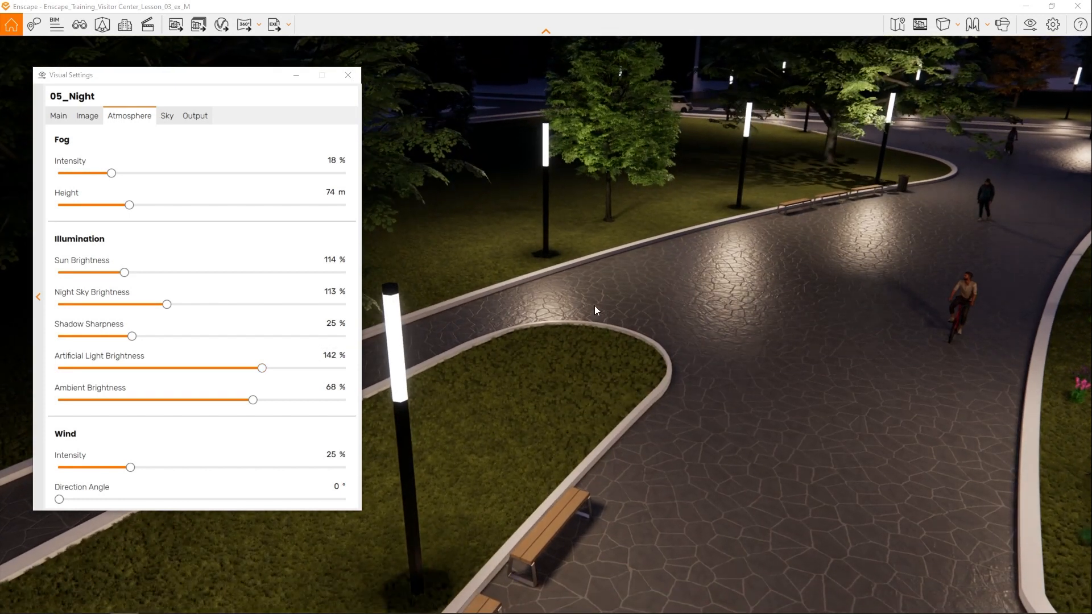
pyautogui.click(347, 75)
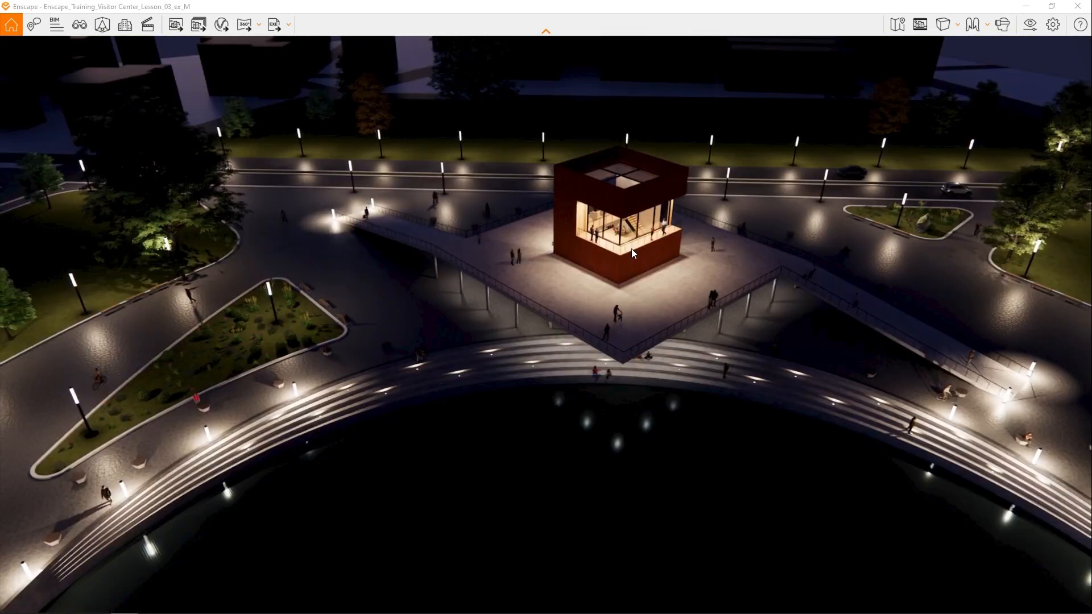
# - Set the 05_Night preset's Exposure to 29 % and Artificial Light Brightness to 122 %, judging the lighting from high above the park
pyautogui.press('s')
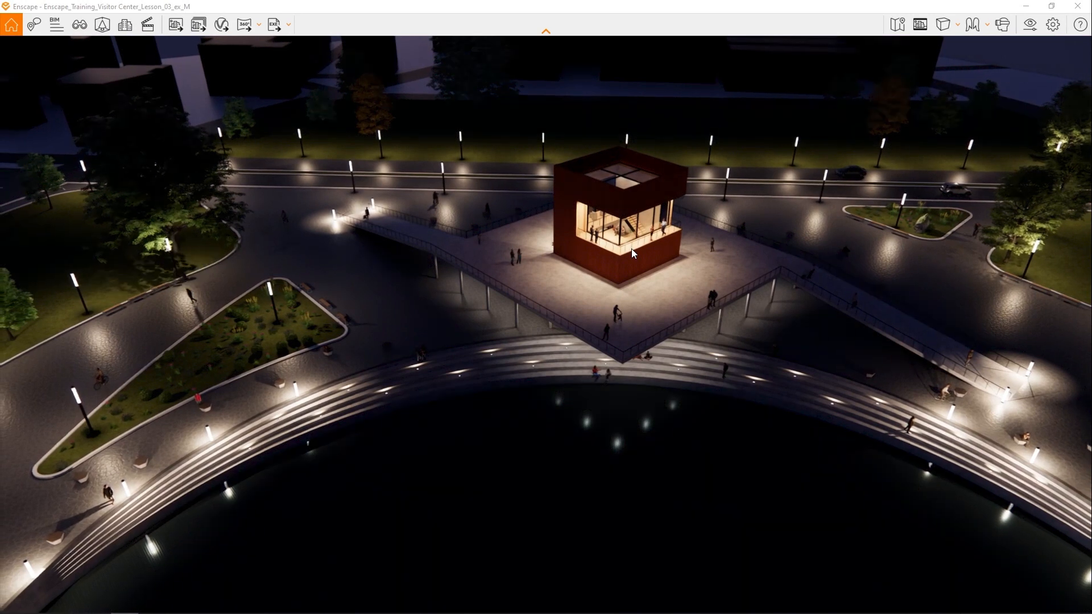
pyautogui.press('s')
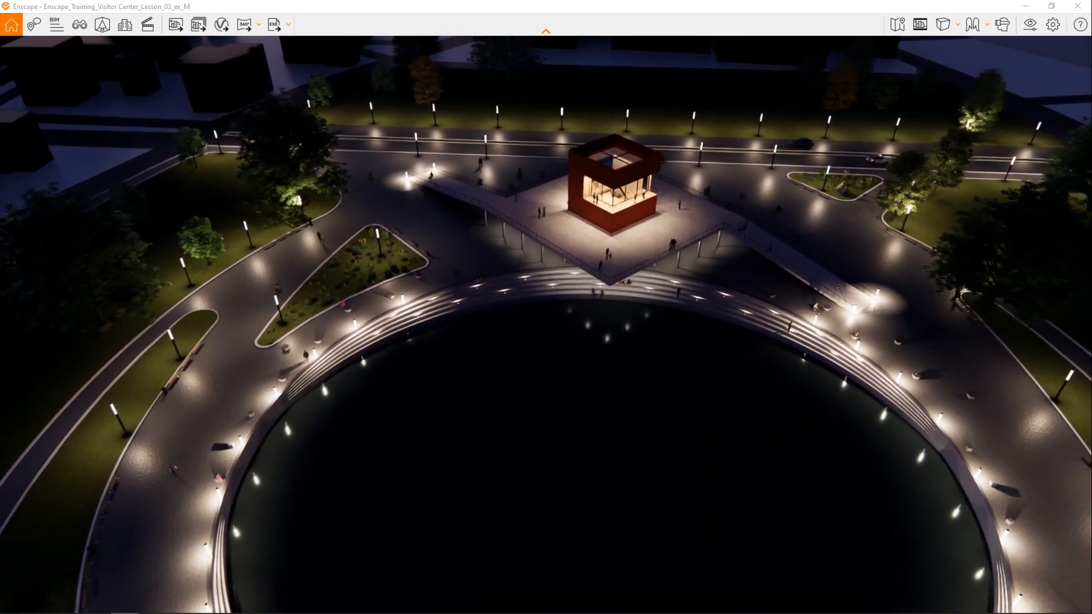
pyautogui.press('s')
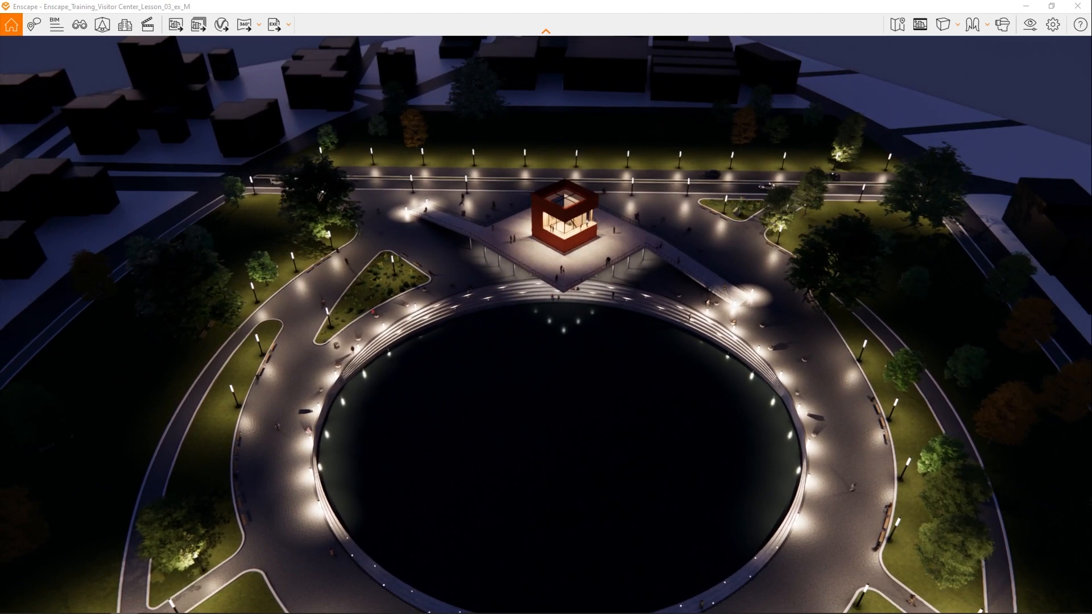
pyautogui.press('s')
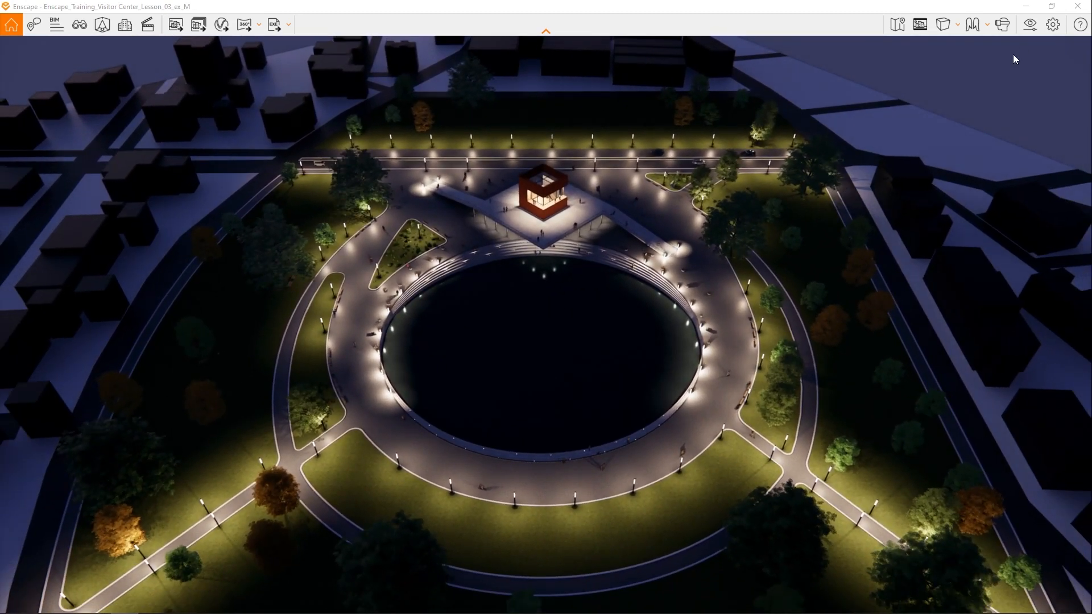
pyautogui.click(1031, 29)
pyautogui.moveTo(505, 95); pyautogui.dragTo(167, 92)
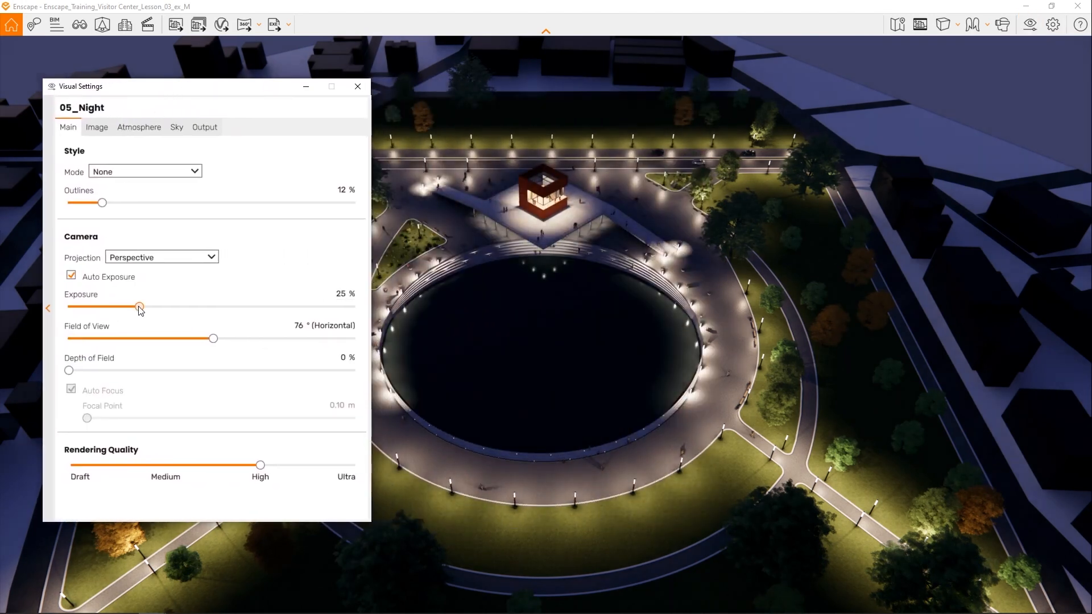
pyautogui.moveTo(139, 307); pyautogui.dragTo(147, 307)
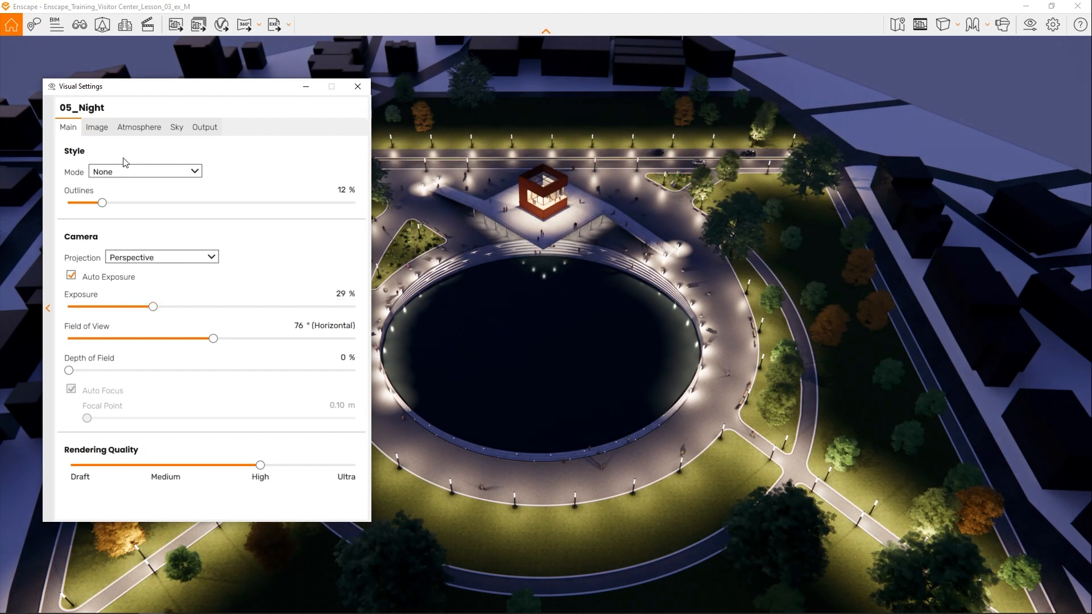
pyautogui.click(97, 129)
pyautogui.click(120, 132)
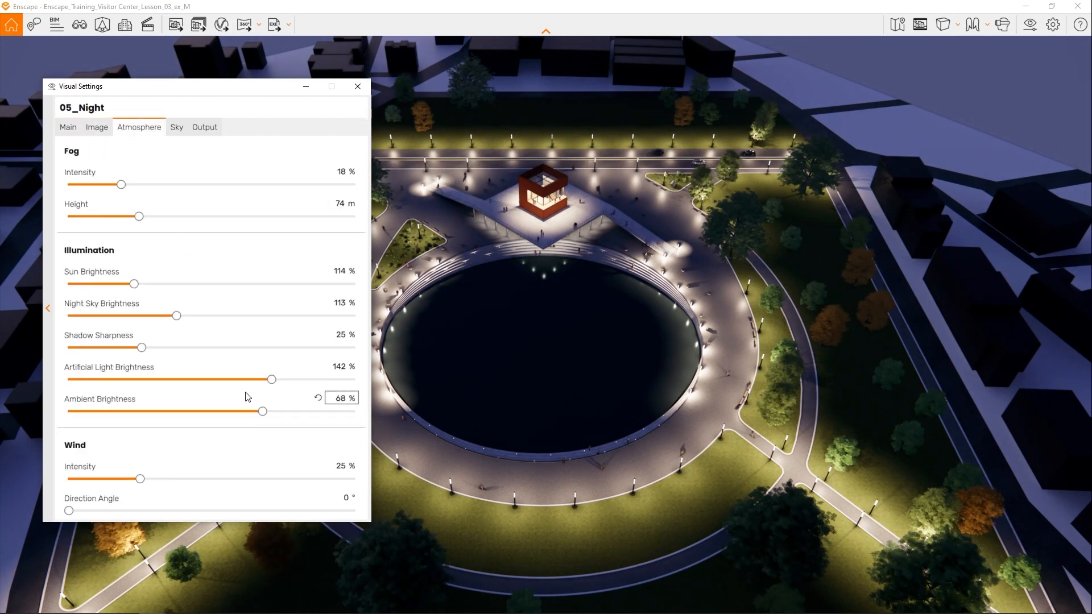
pyautogui.moveTo(269, 383); pyautogui.dragTo(241, 385)
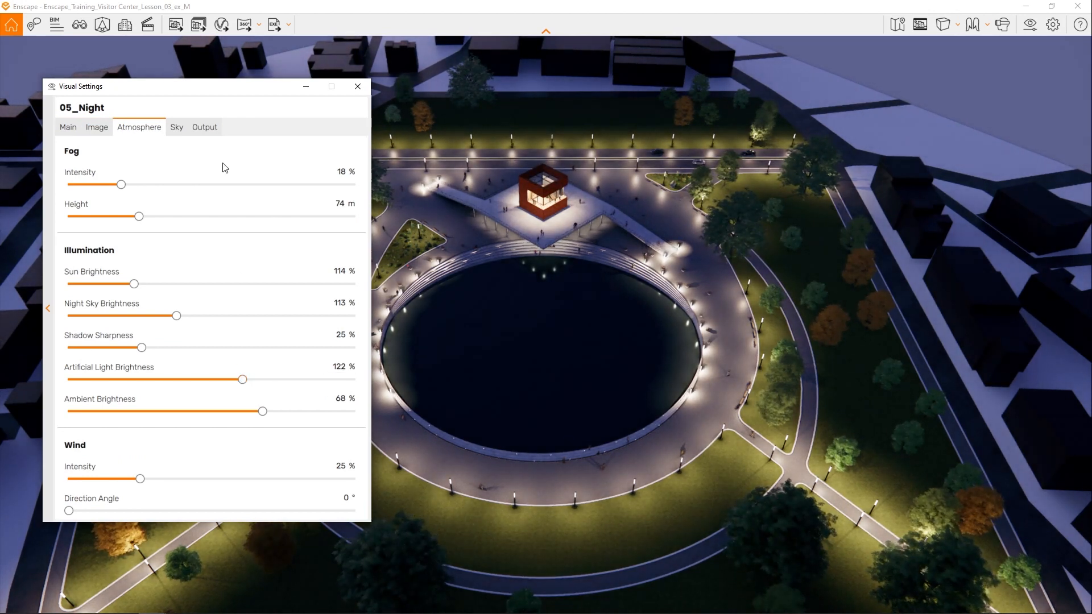
pyautogui.click(356, 86)
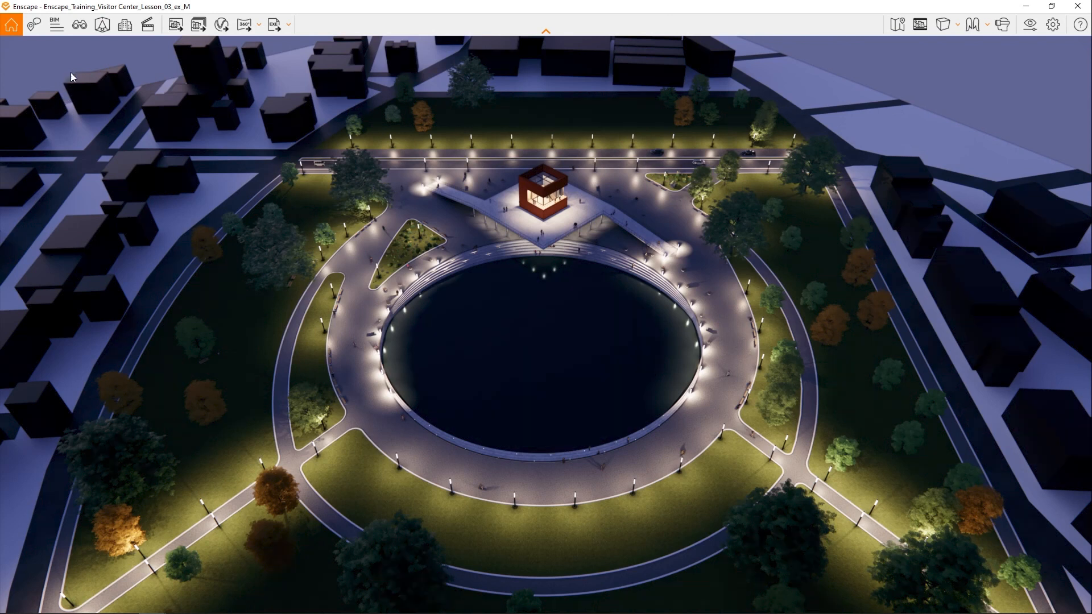
# - Open the 05_Night view for editing, turn on the safe frame and set the sun altitude to -7.0°
pyautogui.click(76, 24)
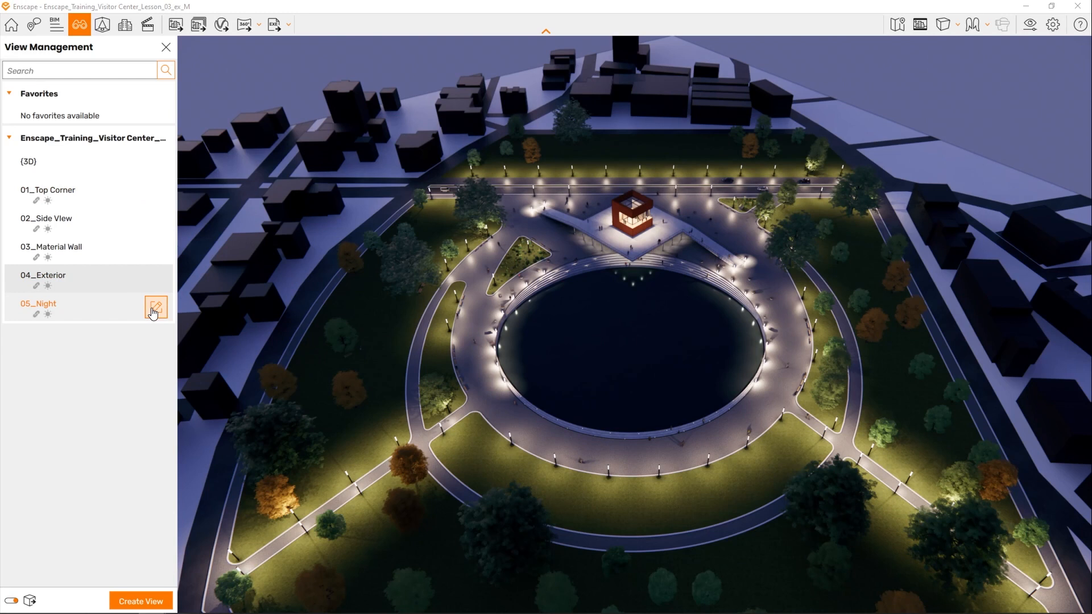
pyautogui.click(155, 308)
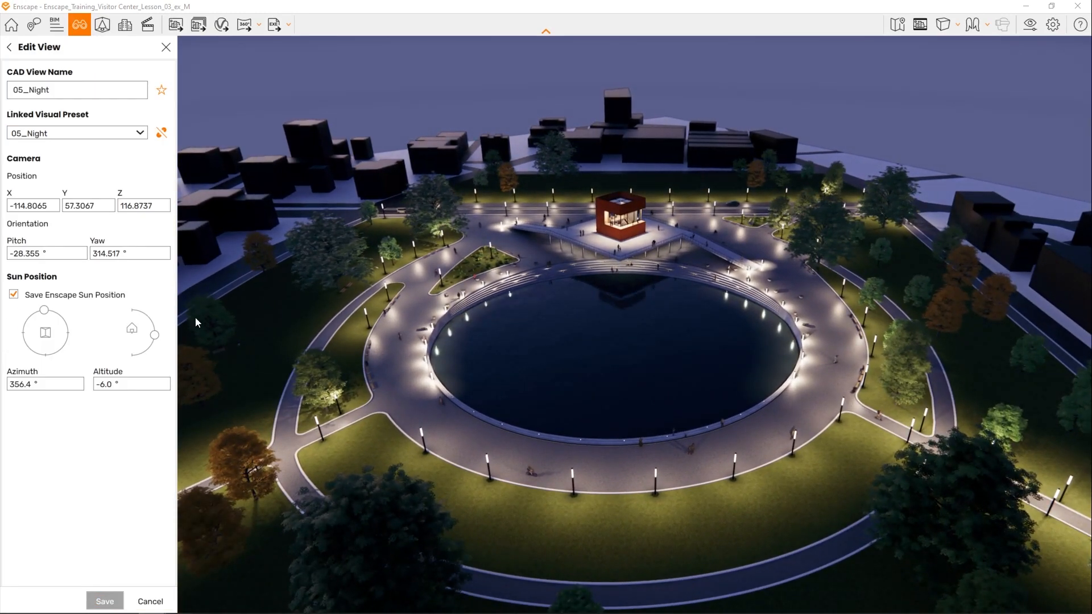
pyautogui.click(919, 25)
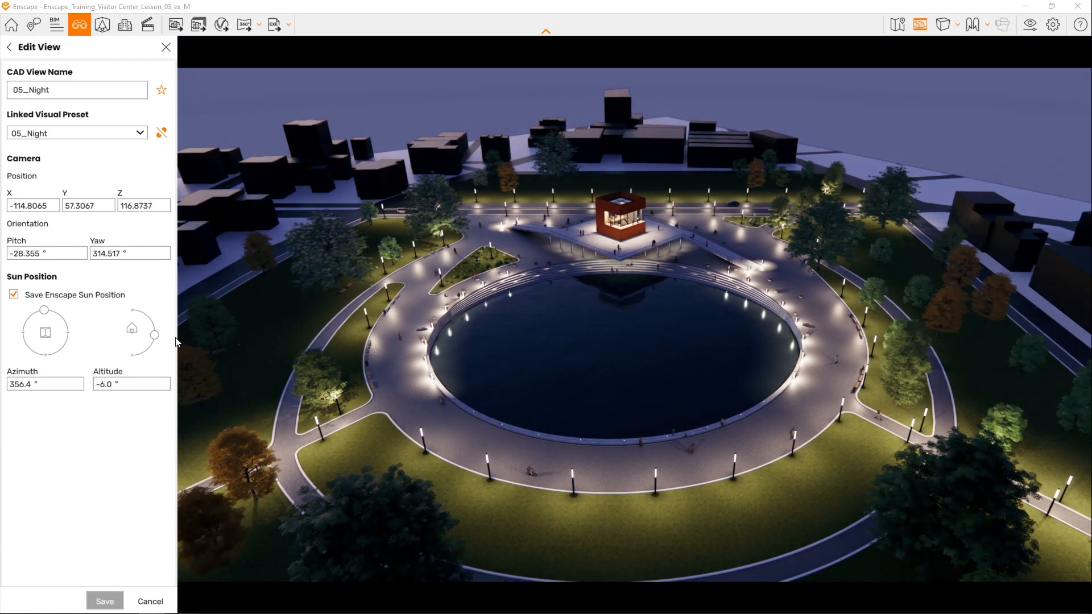
pyautogui.moveTo(159, 341); pyautogui.dragTo(159, 337)
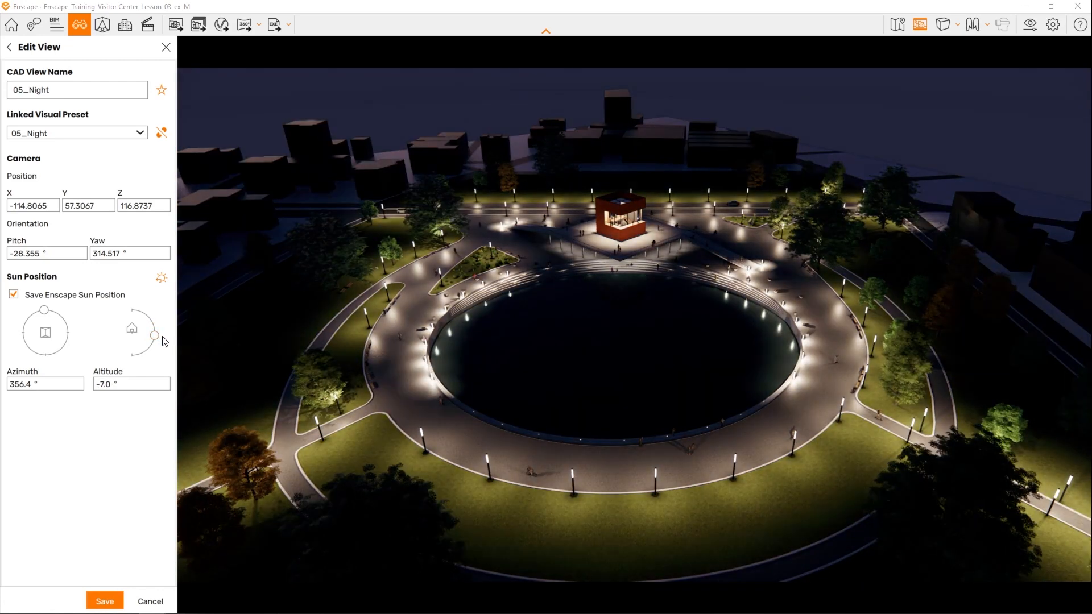
# - Raise the 05_Night preset's Exposure to 38 % while viewing the visitor center building up close
pyautogui.moveTo(432, 307); pyautogui.dragTo(473, 345)
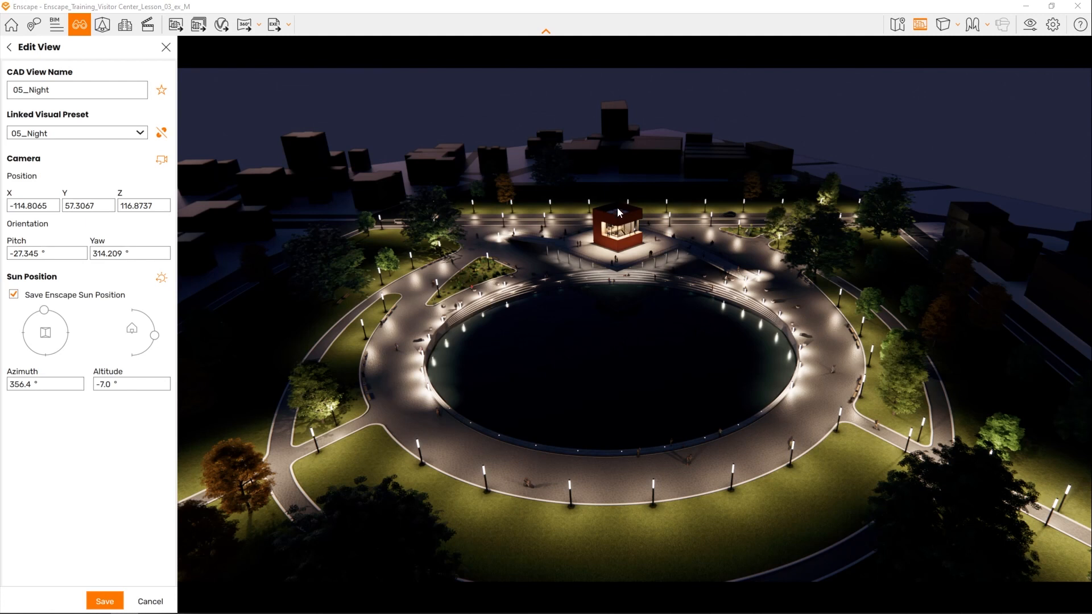
pyautogui.scroll(5, 618, 223)
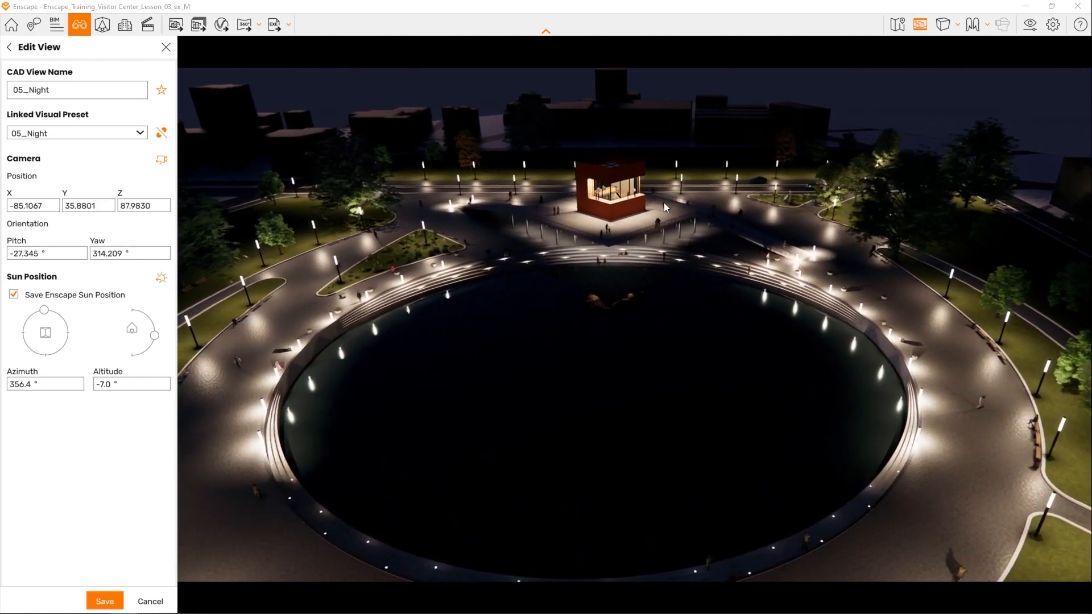
pyautogui.scroll(3, 664, 203)
pyautogui.moveTo(645, 192); pyautogui.dragTo(649, 271, button='right')
pyautogui.moveTo(615, 137); pyautogui.dragTo(615, 154, button='right')
pyautogui.scroll(5, 616, 153)
pyautogui.moveTo(616, 153); pyautogui.dragTo(622, 108)
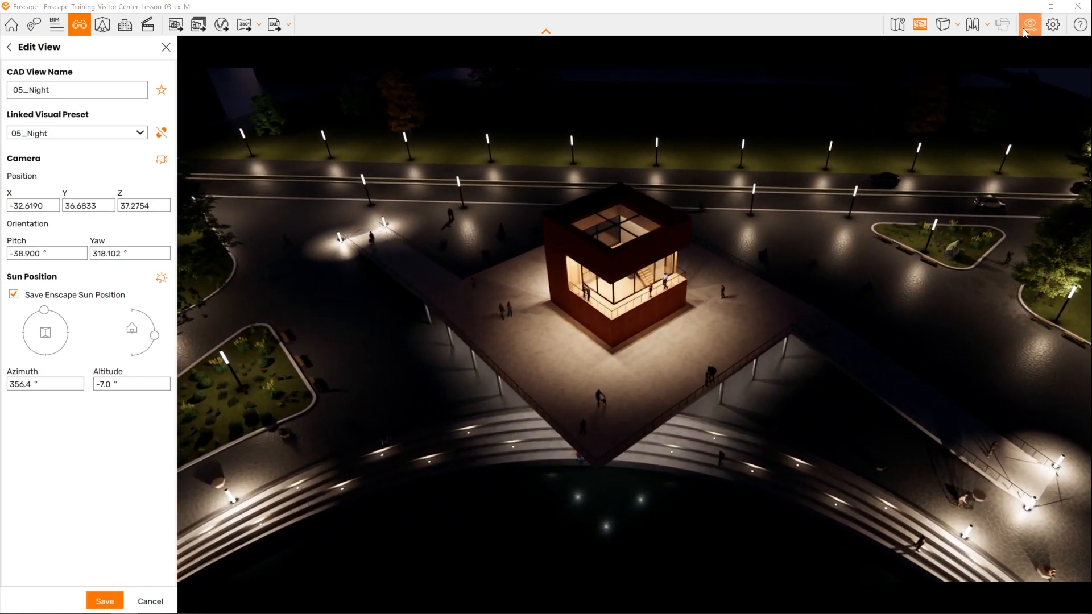
pyautogui.click(1023, 28)
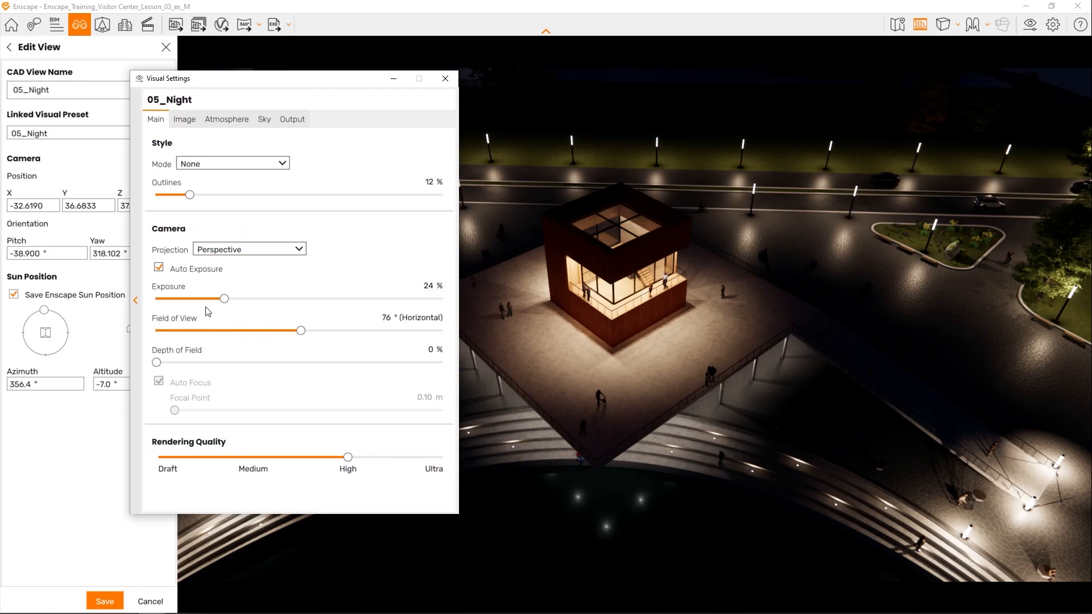
pyautogui.moveTo(225, 302); pyautogui.dragTo(268, 303)
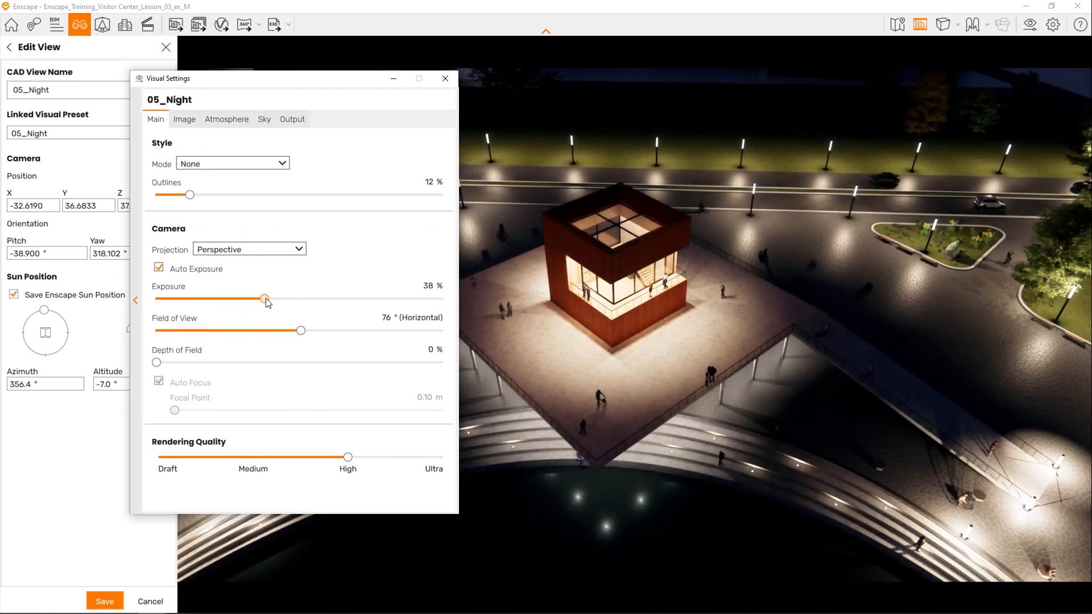
pyautogui.click(446, 77)
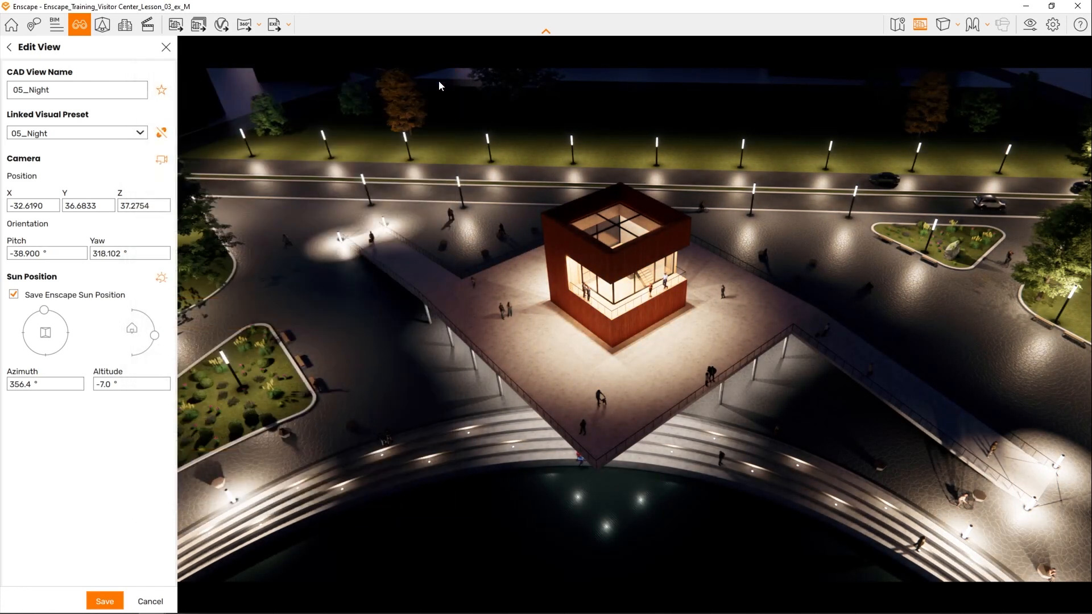
# - Frame the building and the pool's curved steps from above, set the sun altitude to -7.2° and save the 05_Night view
pyautogui.moveTo(620, 335); pyautogui.dragTo(174, 325, button='right')
pyautogui.scroll(-5, 779, 339)
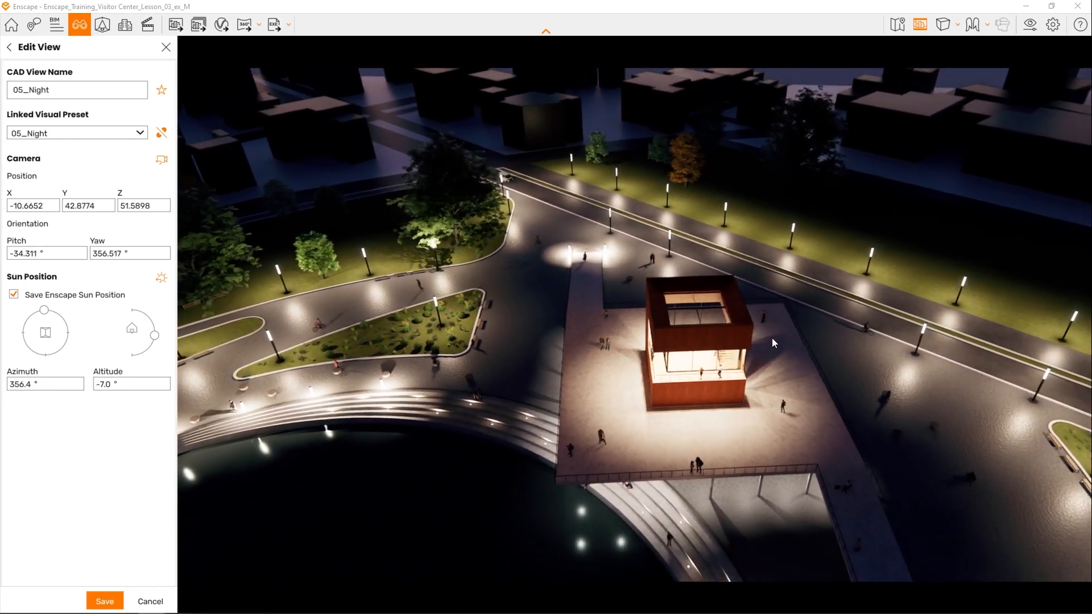
pyautogui.scroll(-5, 765, 337)
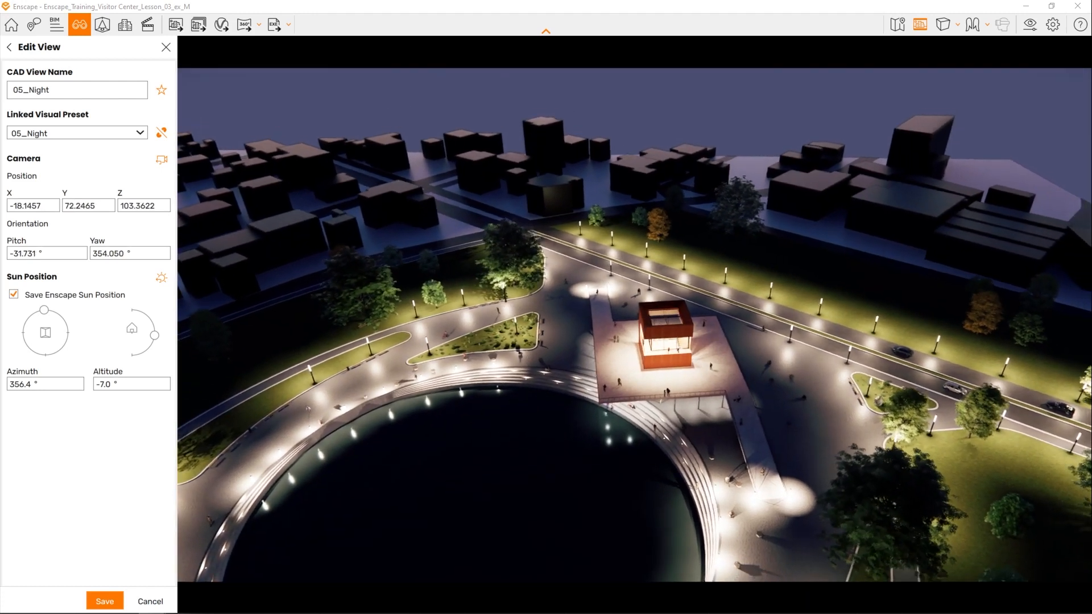
pyautogui.moveTo(765, 337); pyautogui.dragTo(780, 324, button='right')
pyautogui.moveTo(780, 324); pyautogui.dragTo(779, 341)
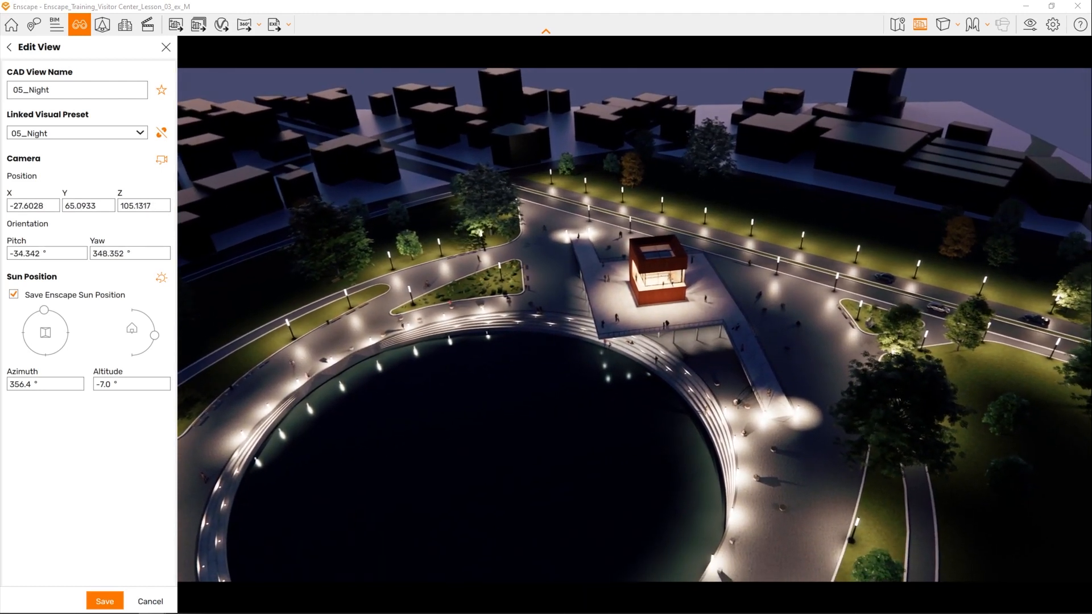
pyautogui.scroll(3, 677, 357)
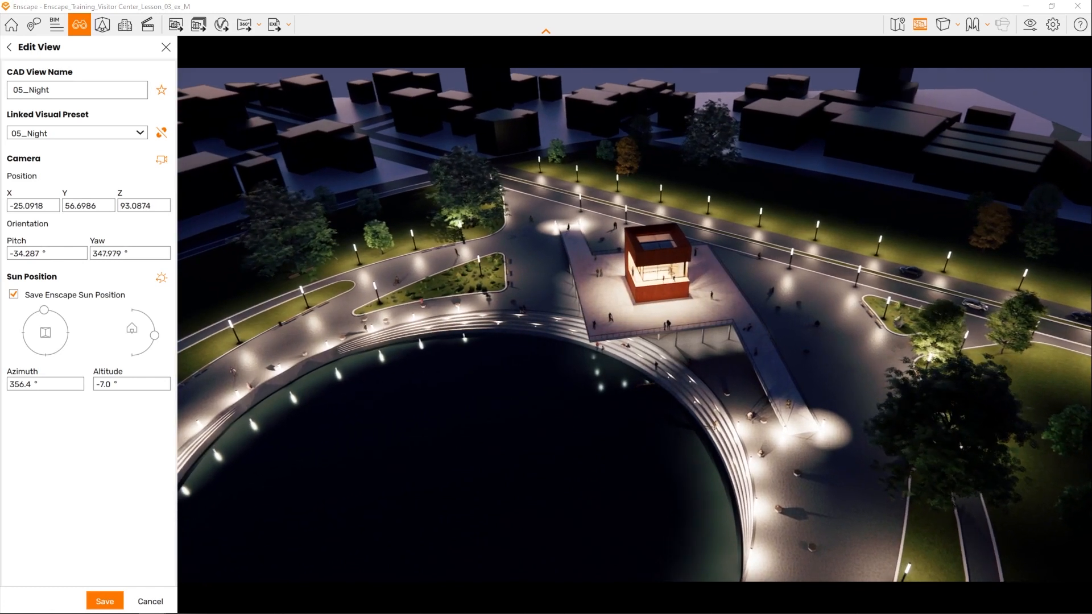
pyautogui.moveTo(676, 357); pyautogui.dragTo(675, 356, button='right')
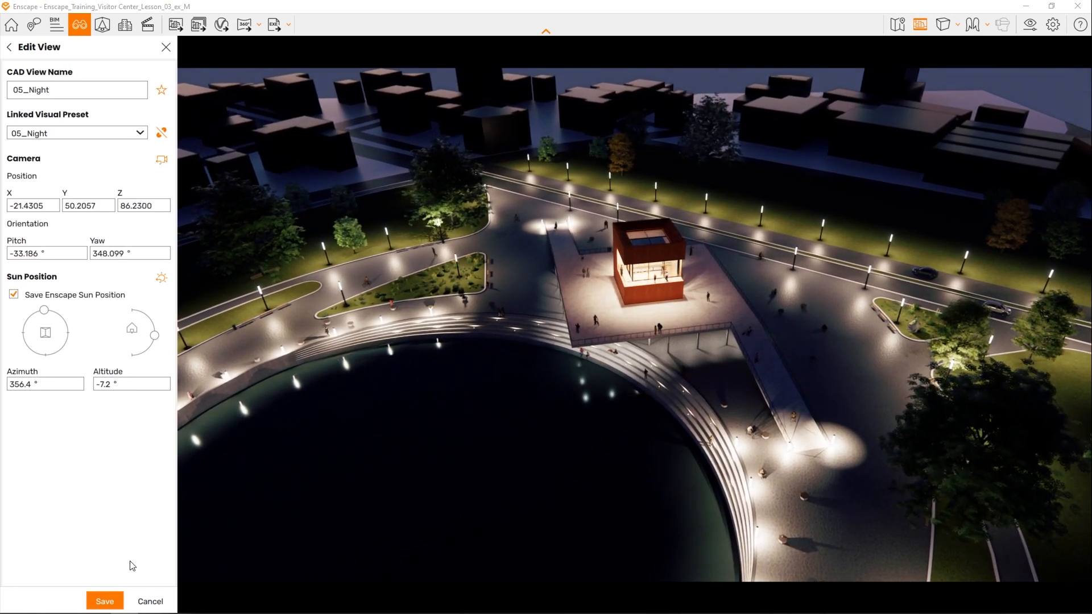
pyautogui.click(101, 604)
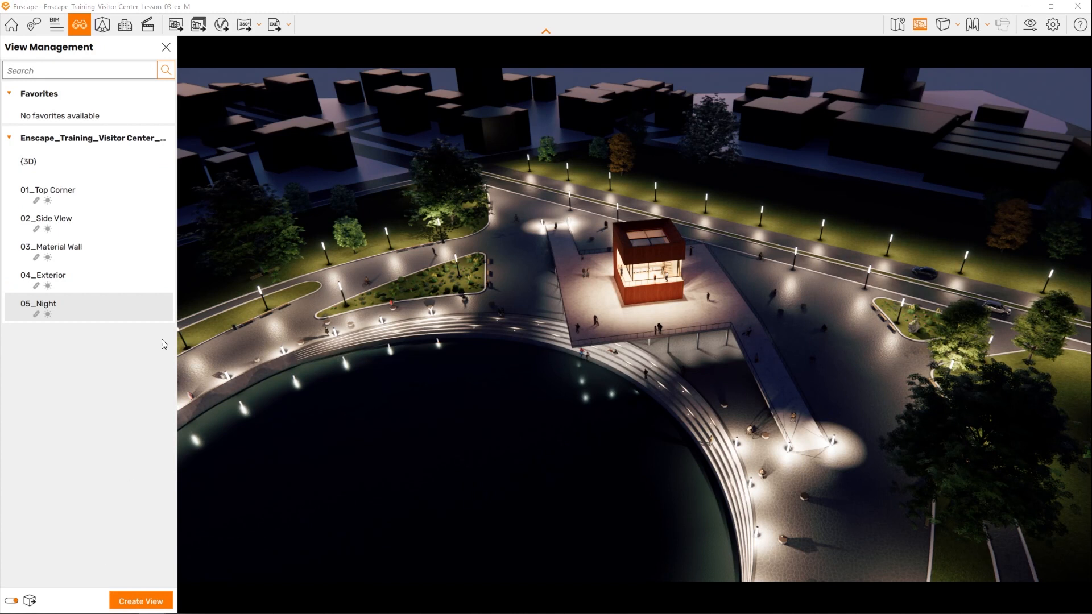
pyautogui.click(167, 47)
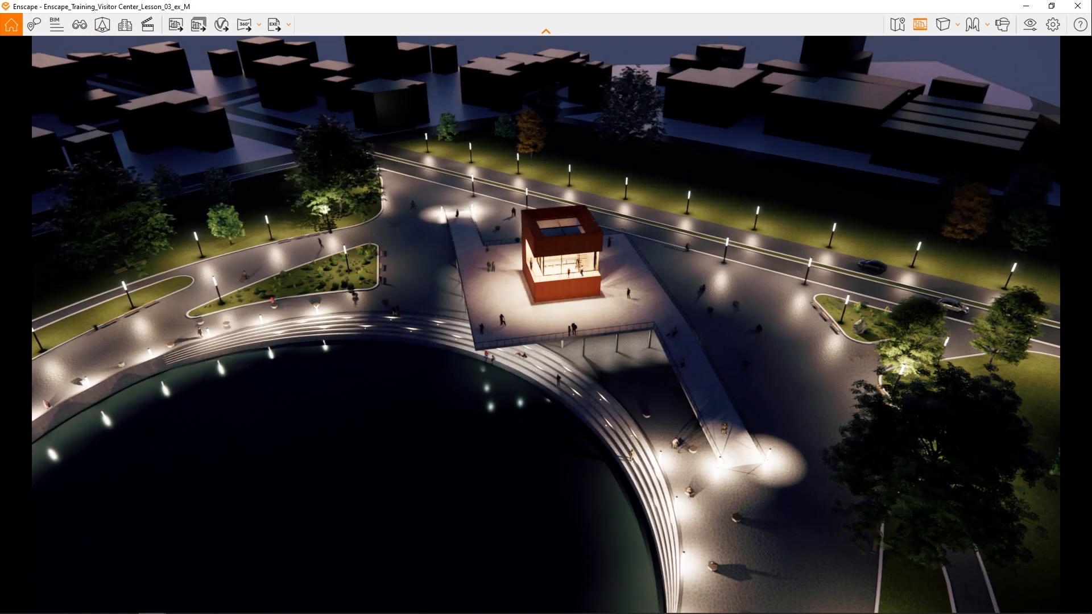
# - Export a screenshot of the night view, preview the newest image in the Screenshots folder and close the folder
pyautogui.click(180, 30)
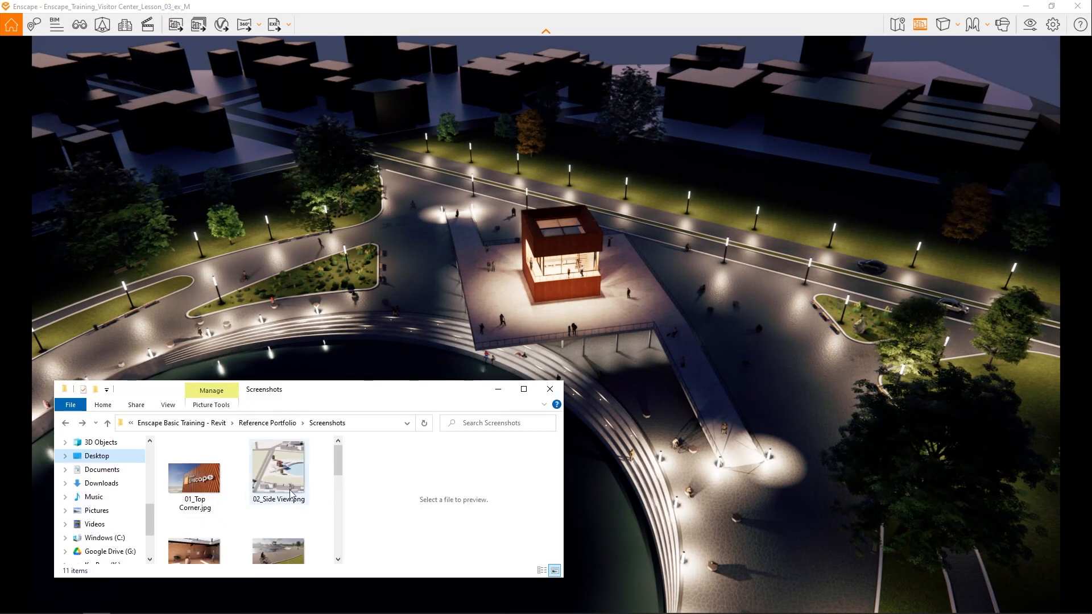
pyautogui.scroll(-5, 291, 493)
pyautogui.click(193, 532)
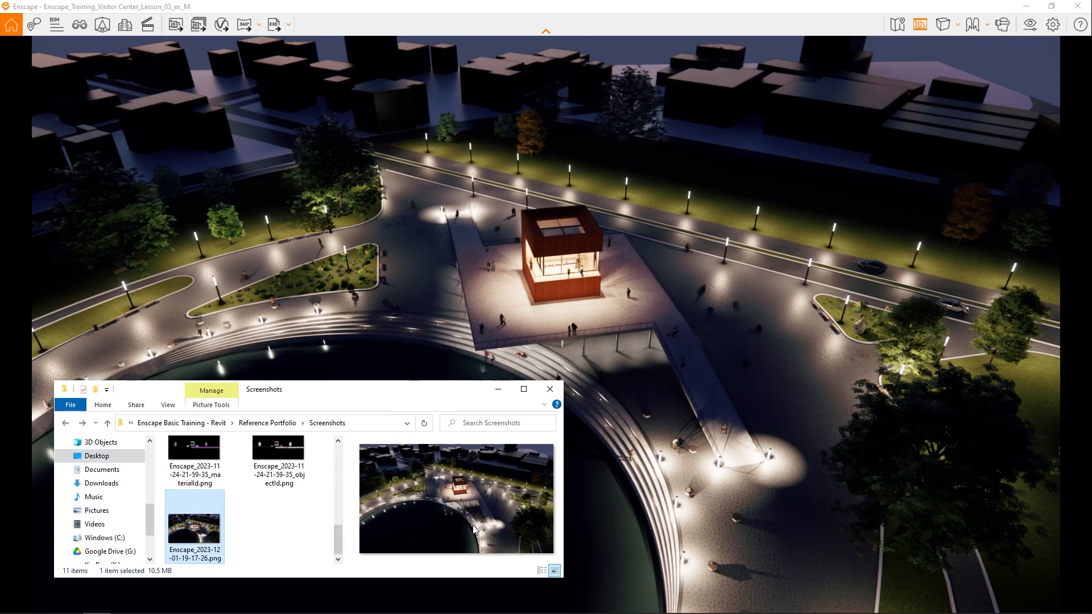
pyautogui.click(546, 391)
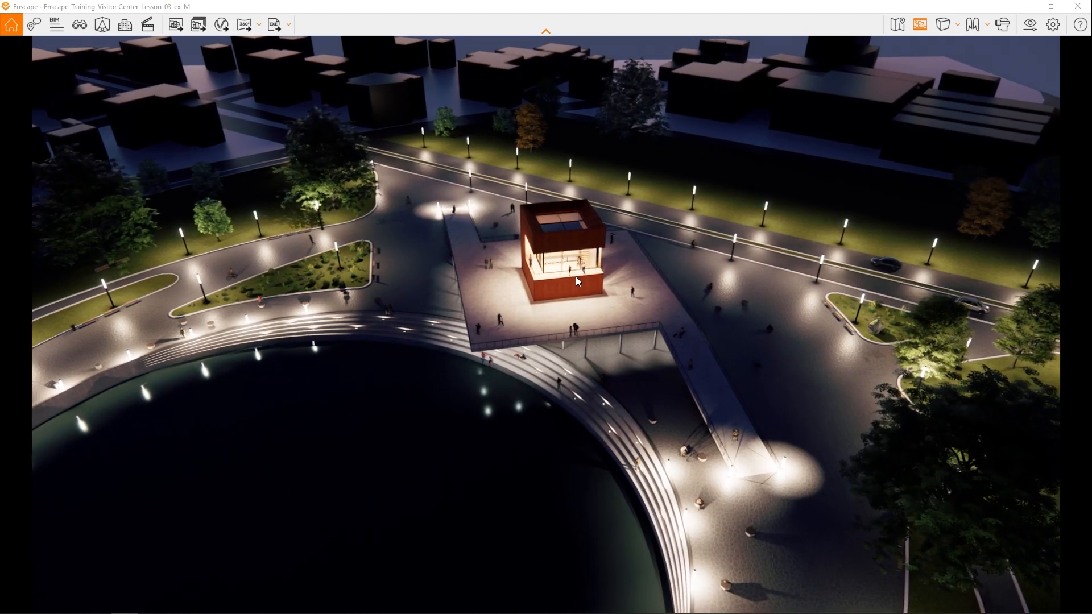
# - Examine the visitor center, lit steps and lamps at night from low above the pool's edge, backing away along the plaza
pyautogui.press('w')
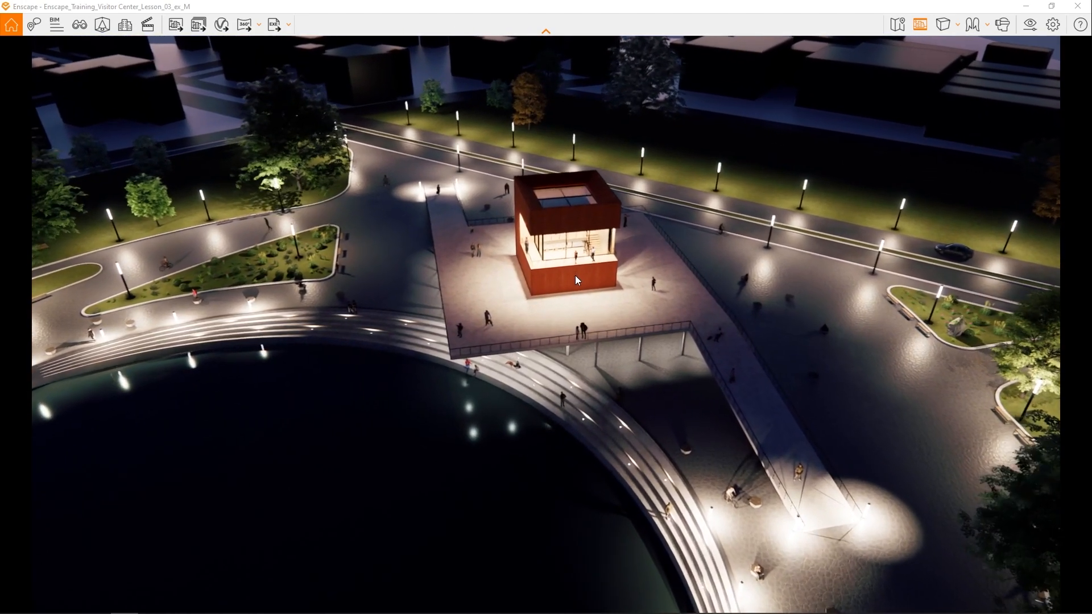
pyautogui.press('w')
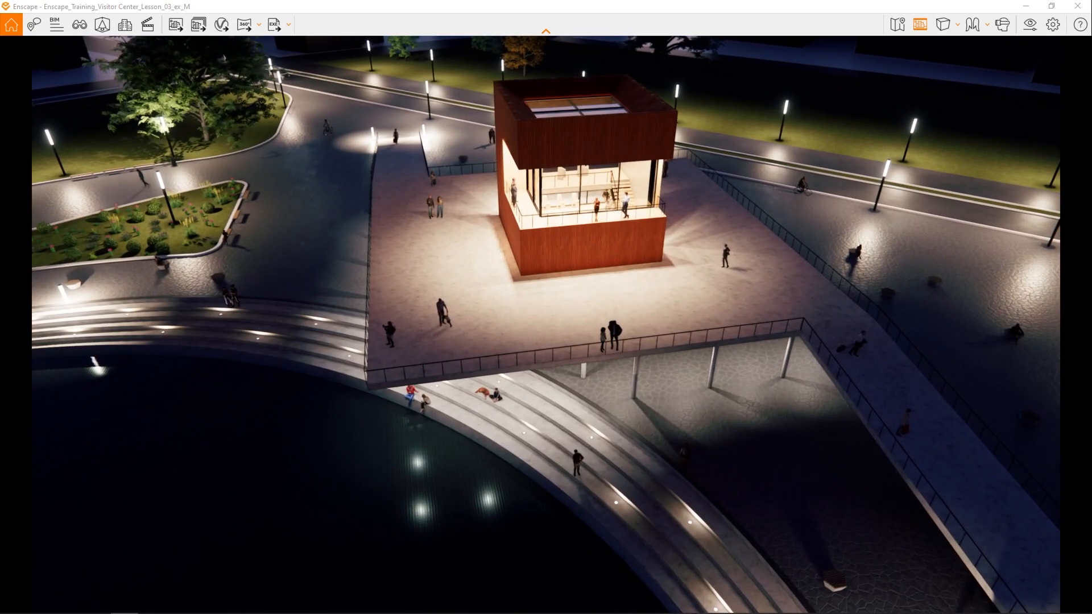
pyautogui.moveTo(223, 58); pyautogui.dragTo(634, 37, button='right')
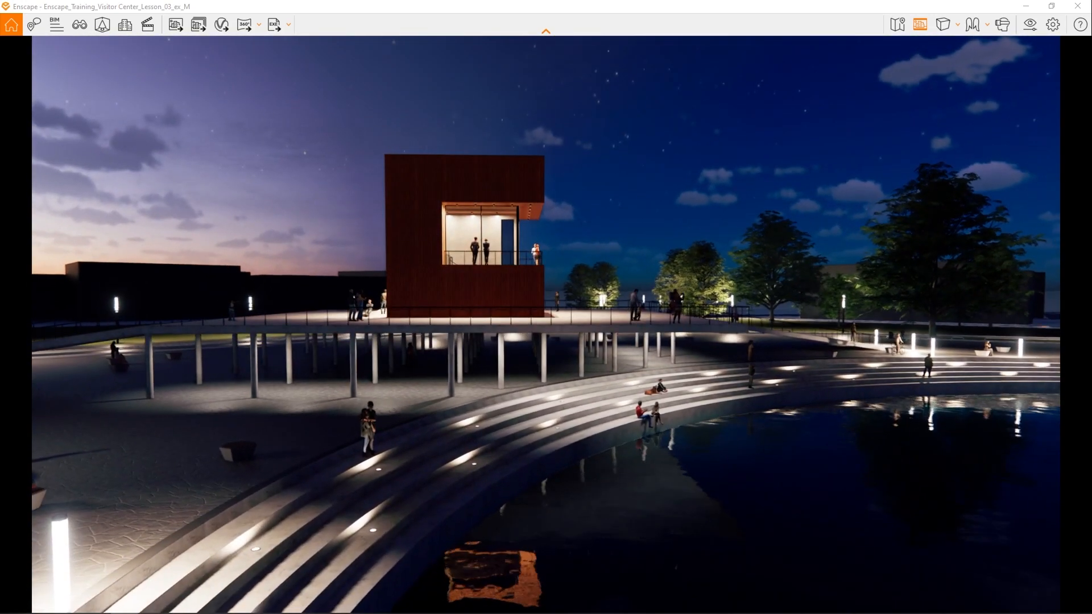
pyautogui.press('s')
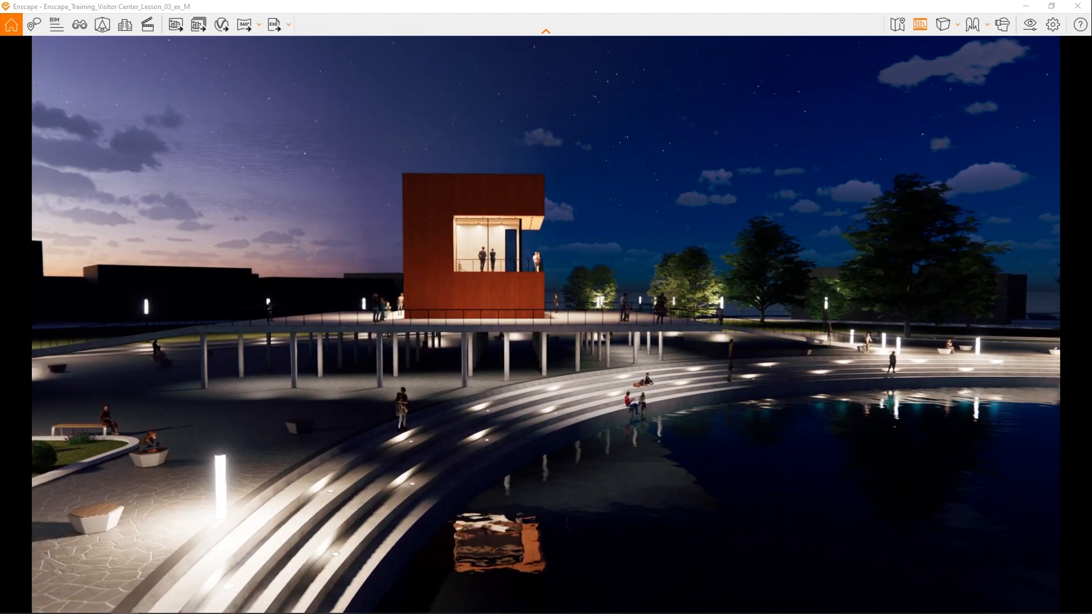
pyautogui.press('s')
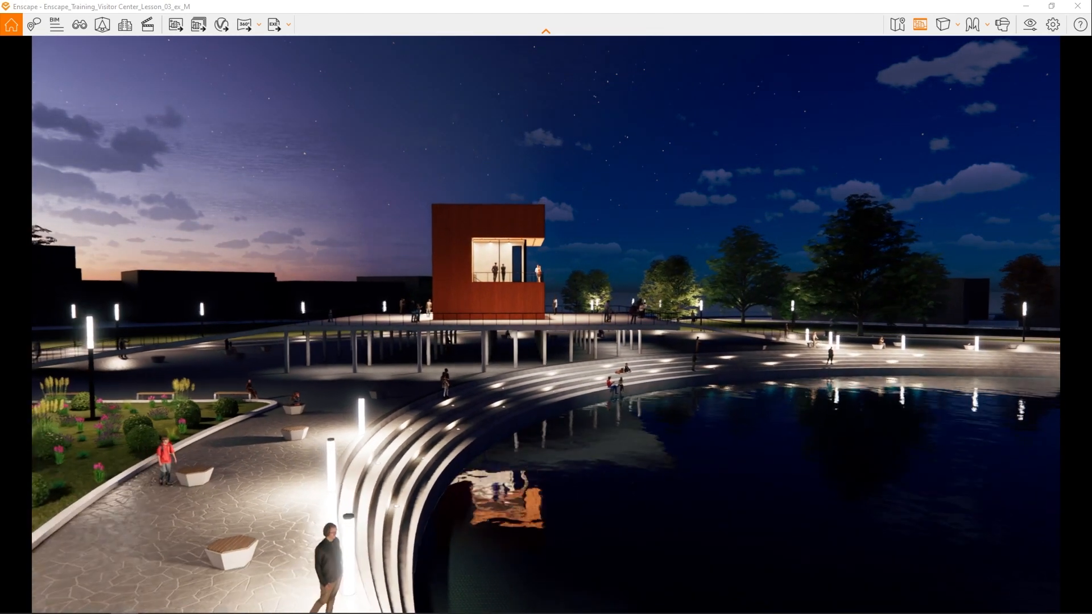
pyautogui.press('s')
pyautogui.press('s')
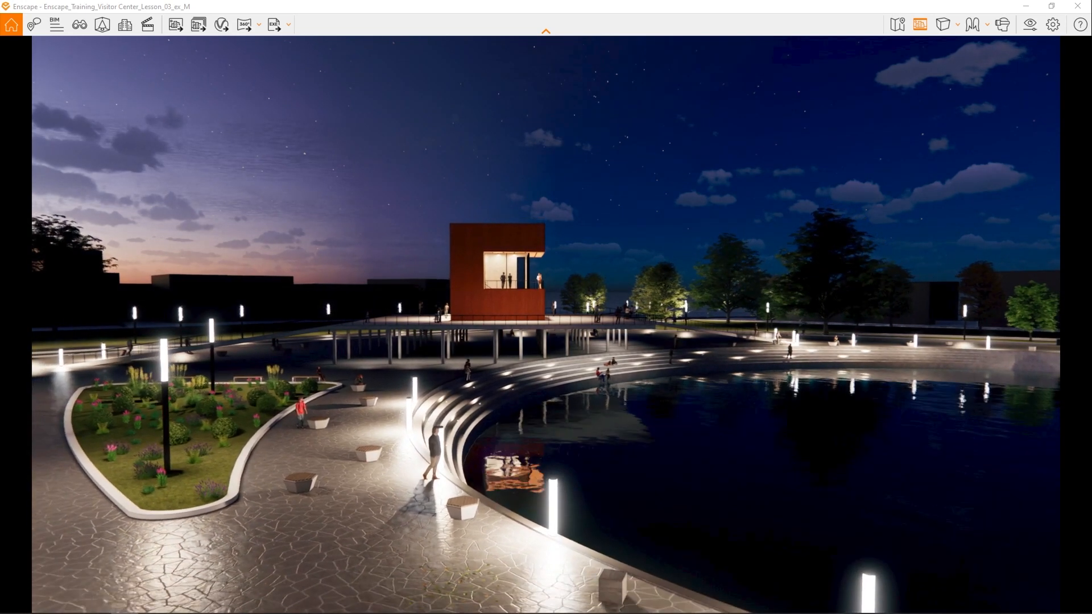
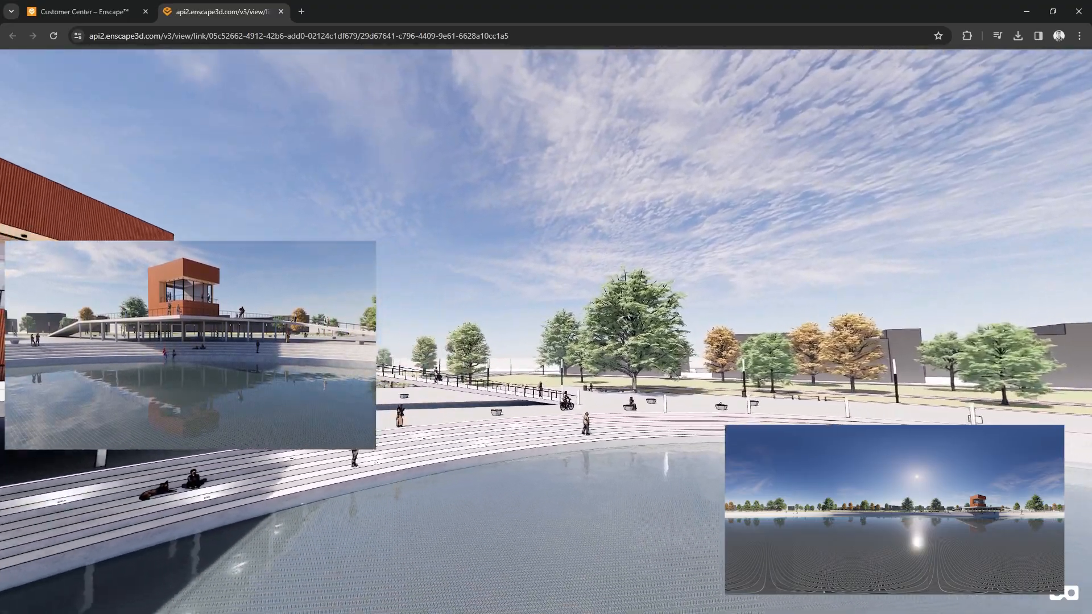
# - Look around the web panorama of the visitor center, pool and sky, and show the available panorama export types for the aerial view
pyautogui.moveTo(57, 392); pyautogui.dragTo(448, 308)
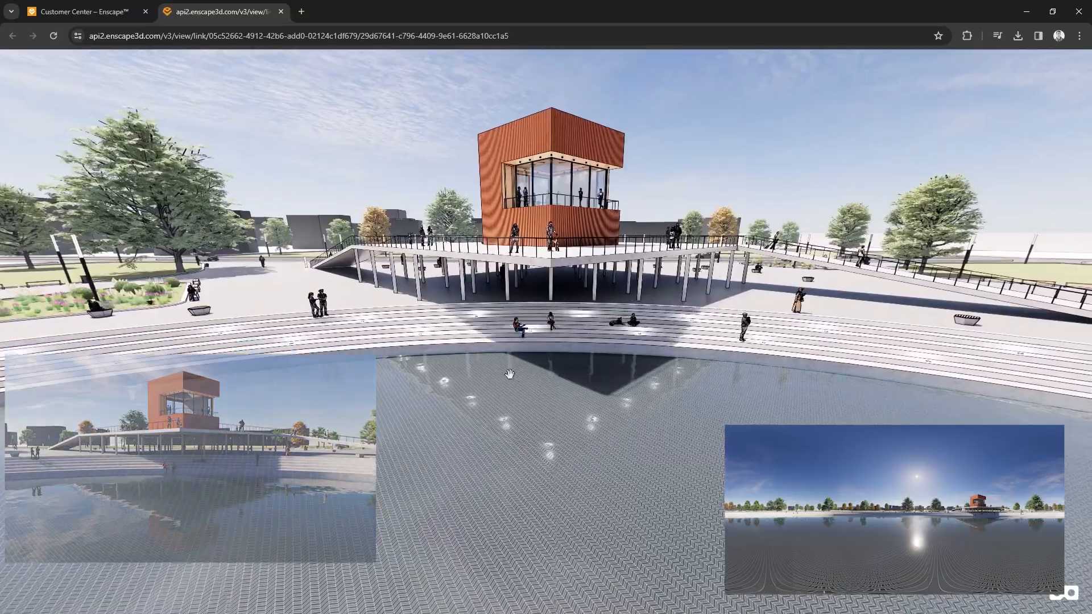
pyautogui.moveTo(572, 455); pyautogui.dragTo(545, 297)
pyautogui.moveTo(503, 144); pyautogui.dragTo(484, 366)
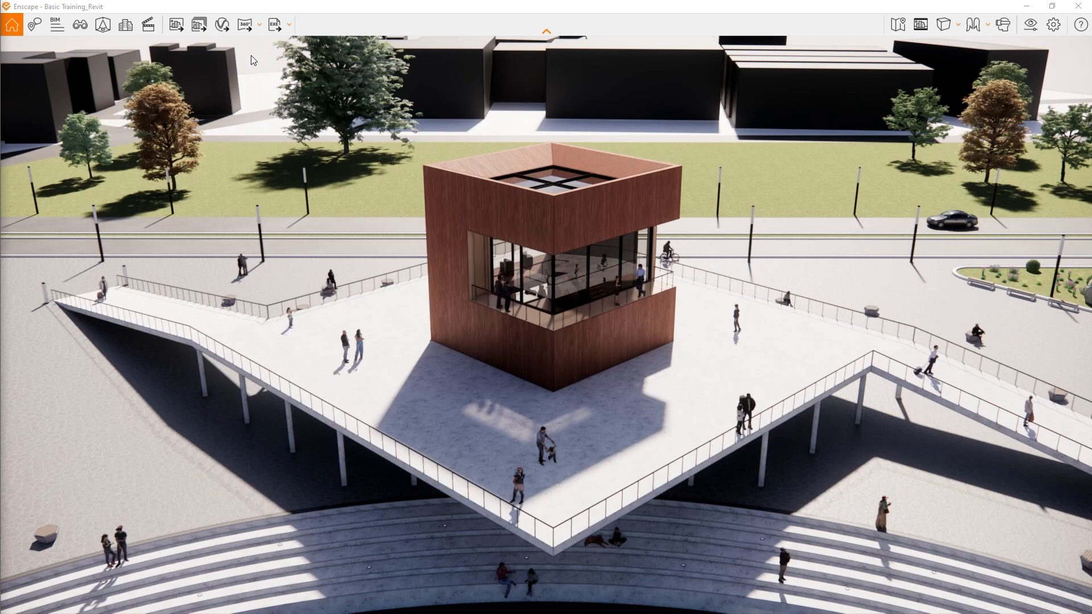
pyautogui.click(259, 25)
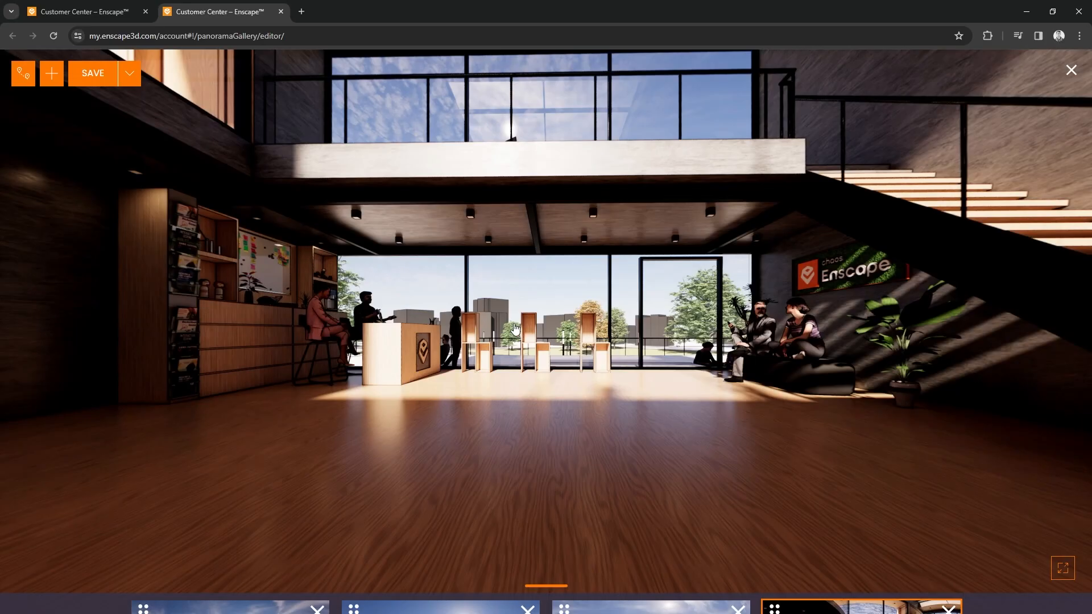
# - Tour the linked panoramas in the gallery editor, going from the dark display room to the pool, the aerial view and onward
pyautogui.moveTo(727, 216); pyautogui.dragTo(926, 307)
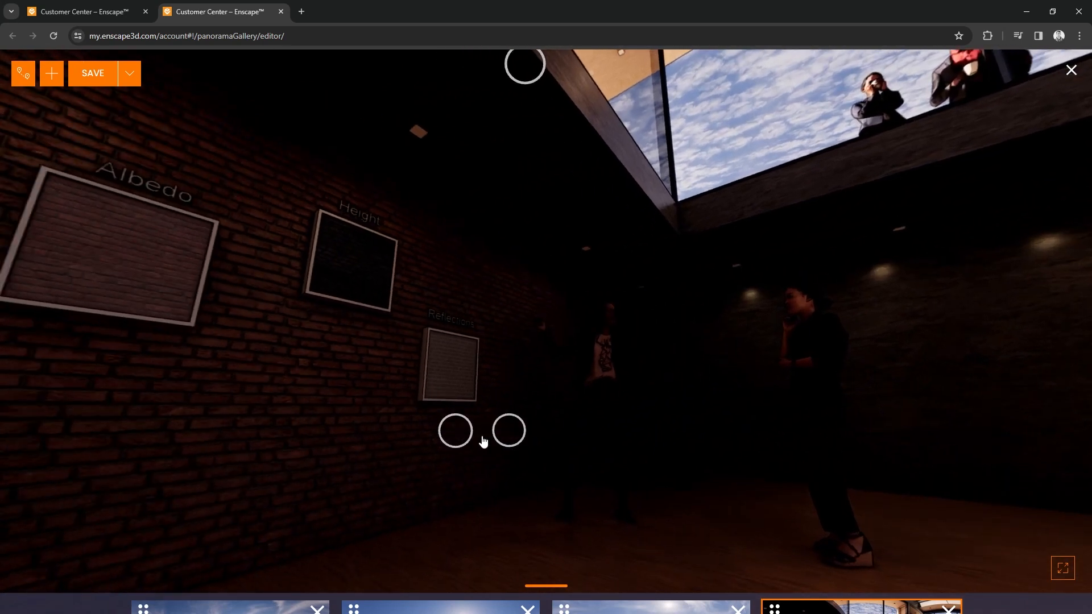
pyautogui.click(465, 439)
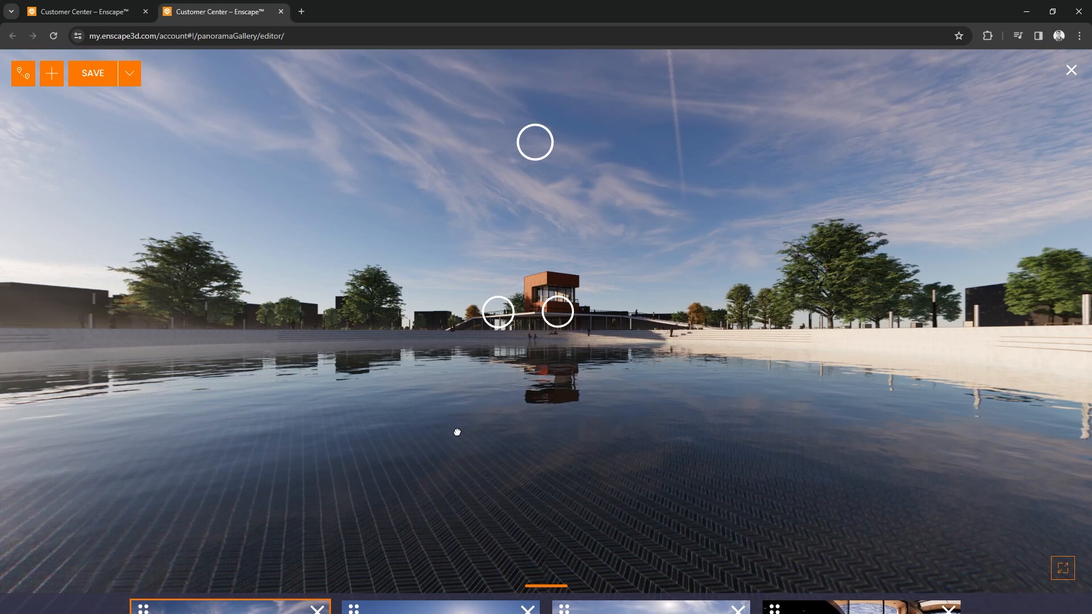
pyautogui.click(537, 143)
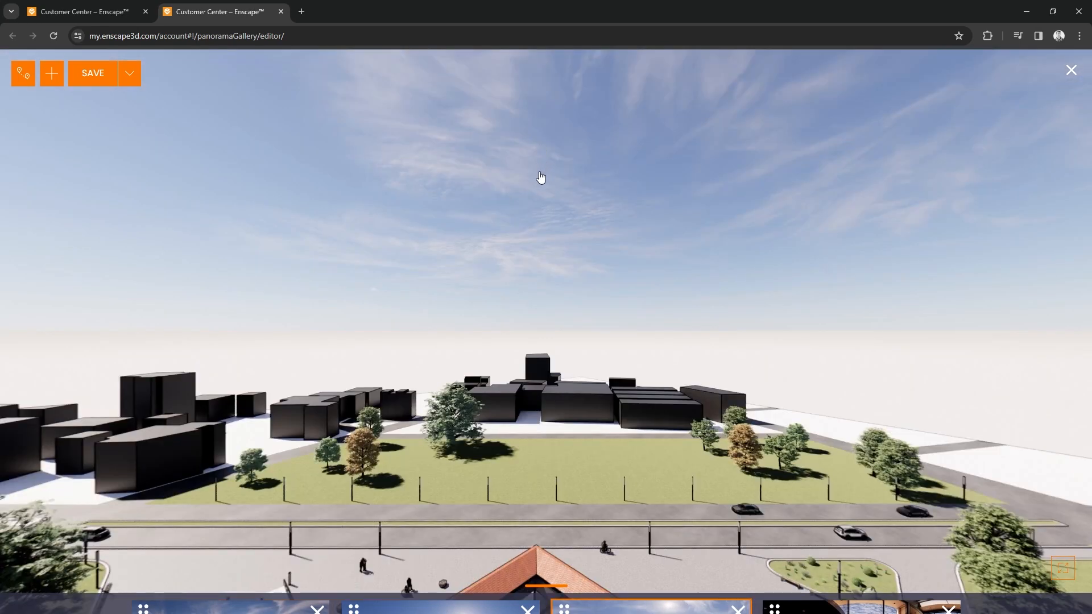
pyautogui.moveTo(556, 453); pyautogui.dragTo(512, 239)
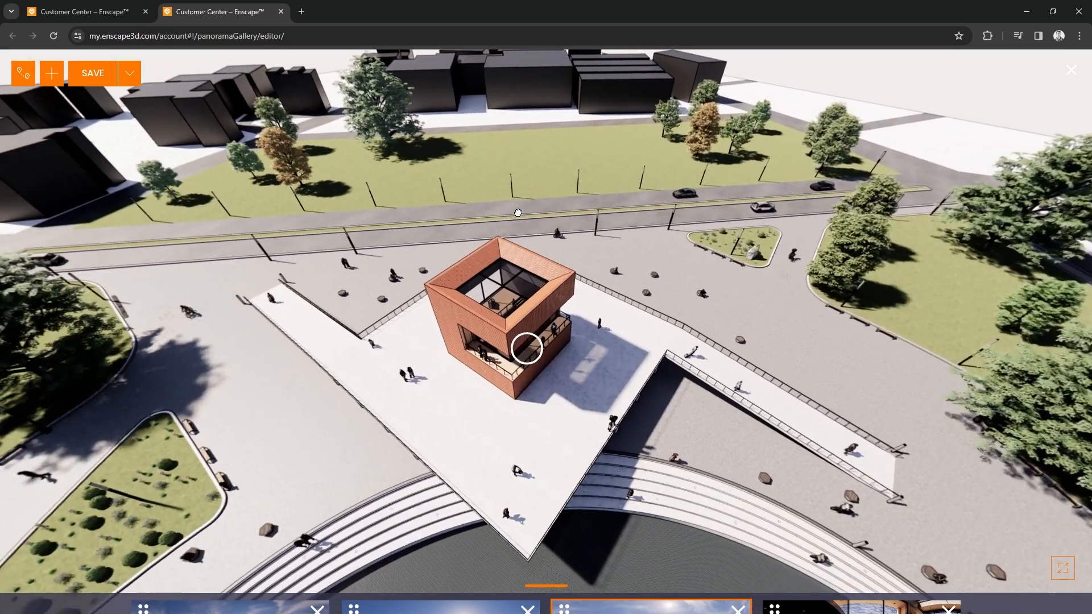
pyautogui.click(527, 353)
pyautogui.moveTo(413, 322); pyautogui.dragTo(1072, 418)
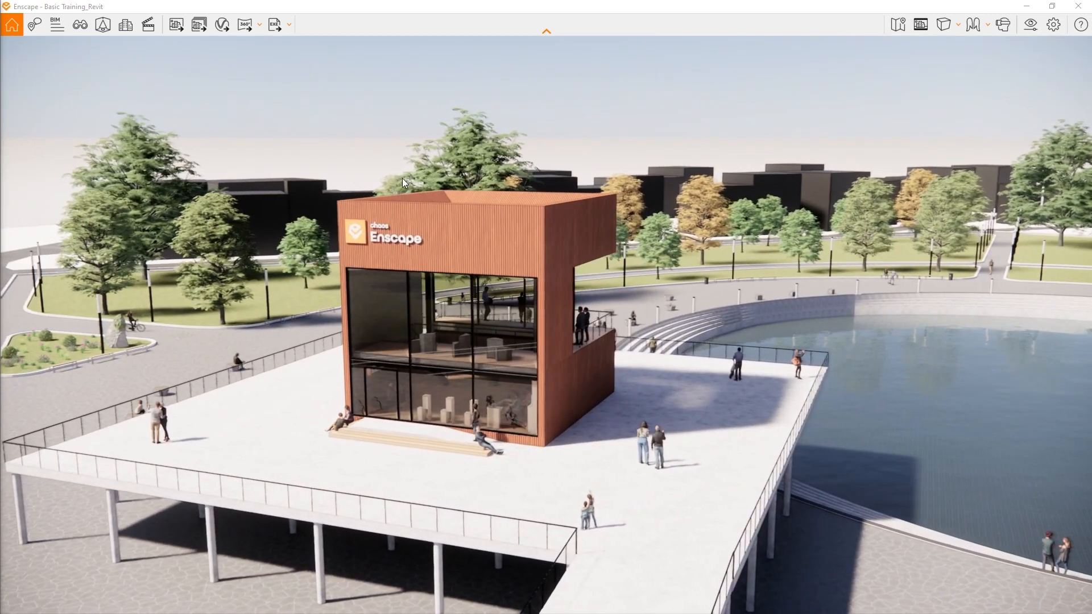
# - Load the saved 01_Exterior view and look around the visitor center and pool, closing View Management
pyautogui.click(73, 26)
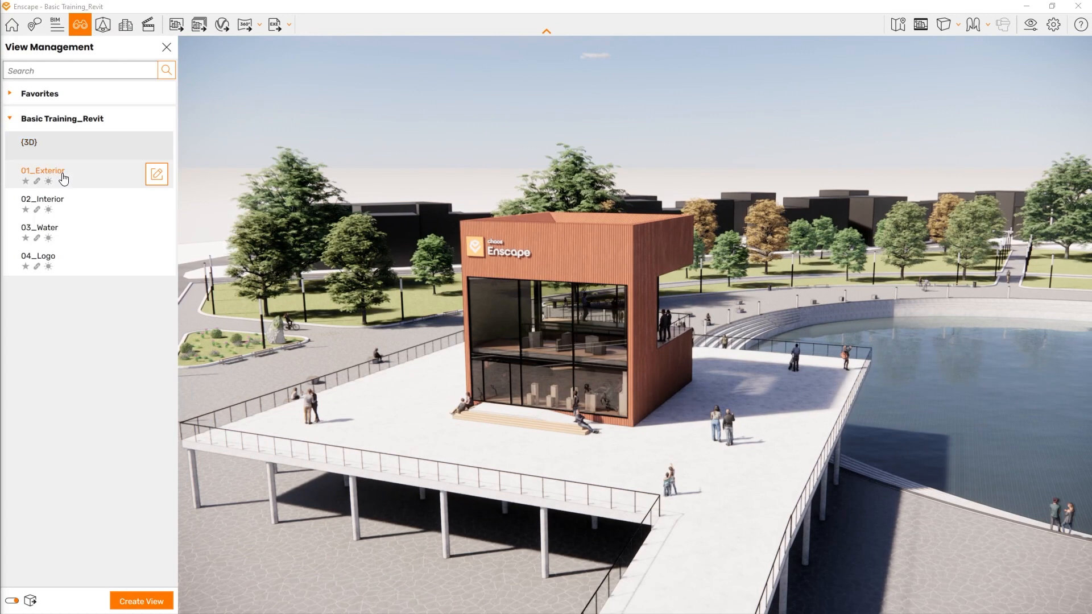
pyautogui.click(63, 179)
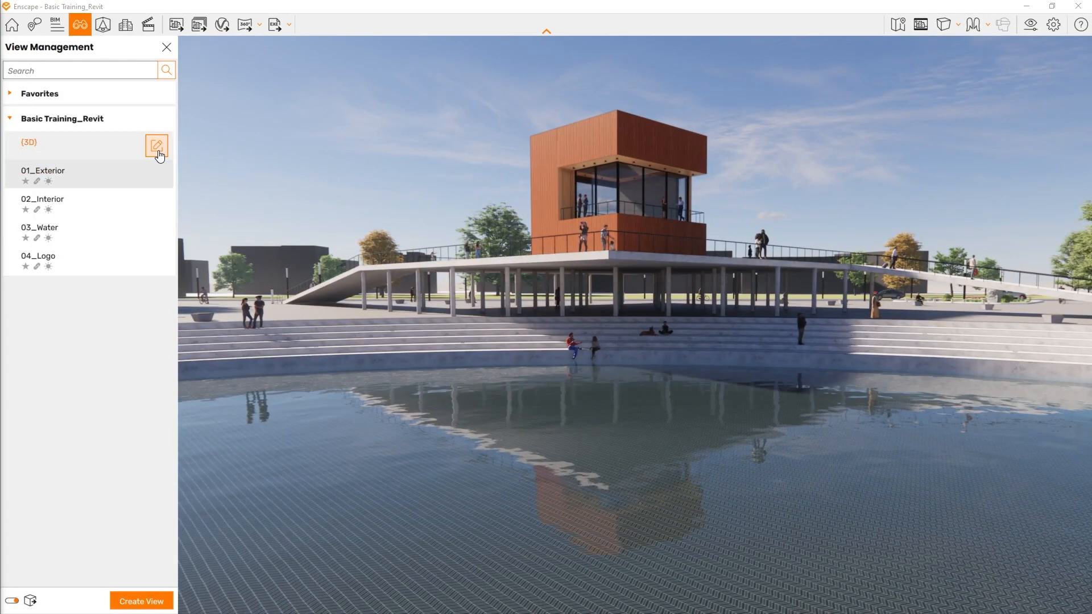
pyautogui.moveTo(695, 288); pyautogui.dragTo(3, 273)
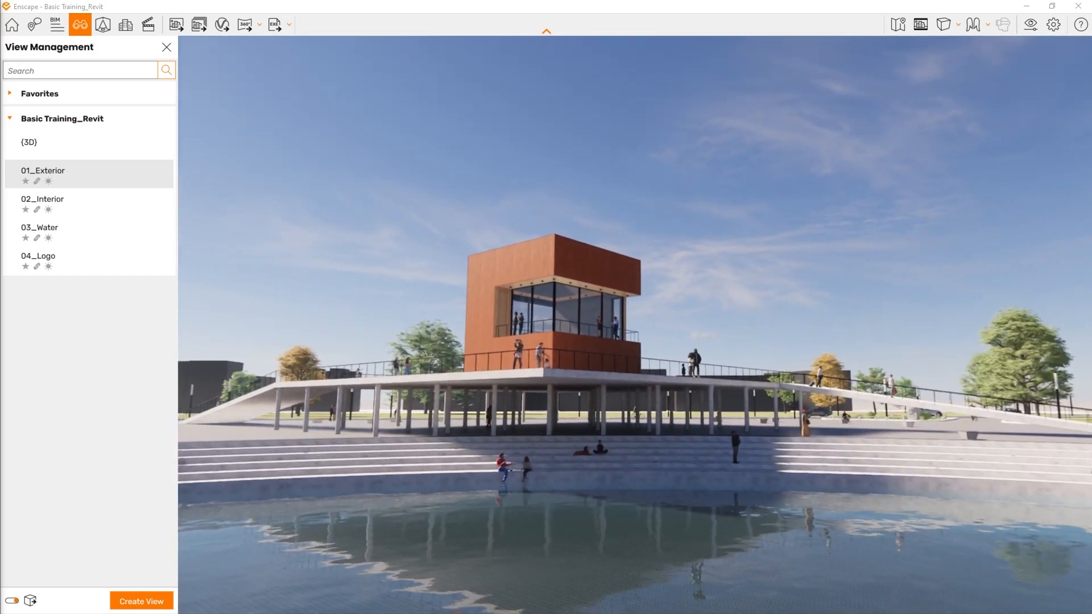
pyautogui.moveTo(634, 324); pyautogui.dragTo(590, 339)
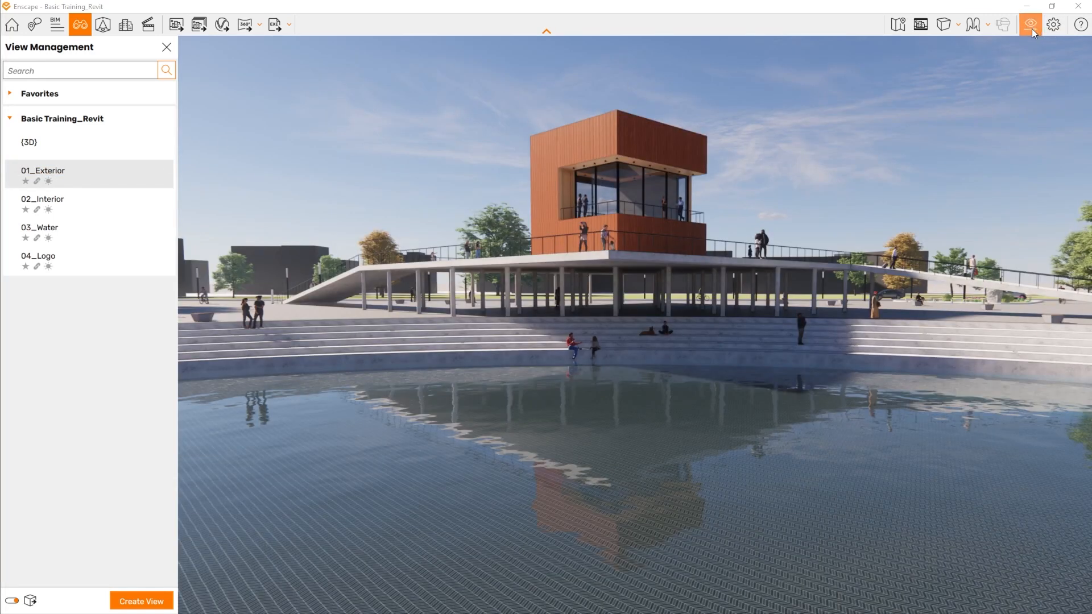
pyautogui.click(166, 47)
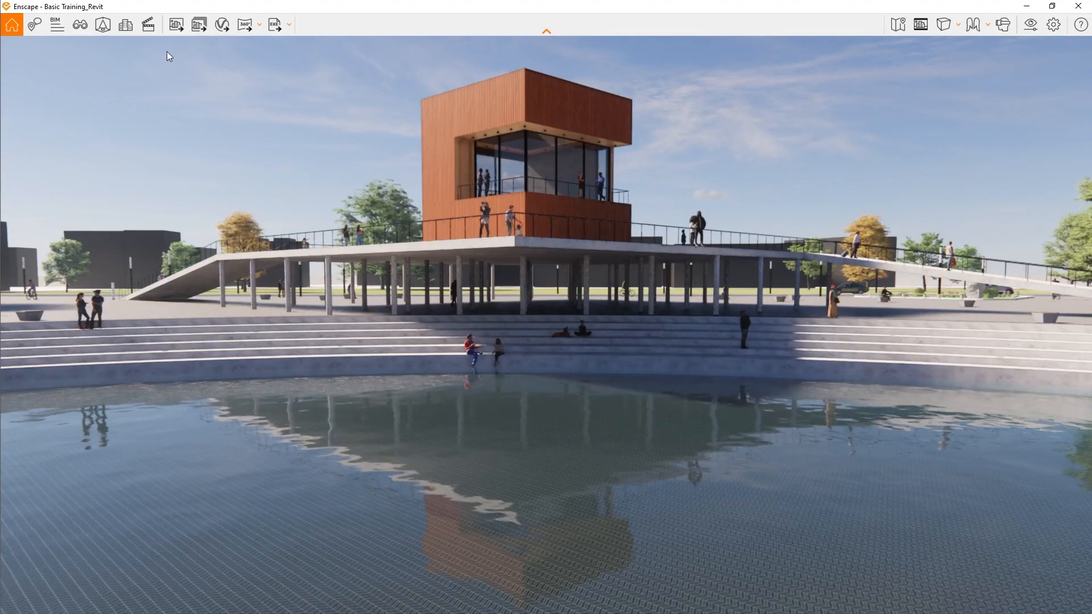
# - Set the panorama output resolution to High in the 01_Exterior preset and render a mono panorama from the current position
pyautogui.click(1031, 29)
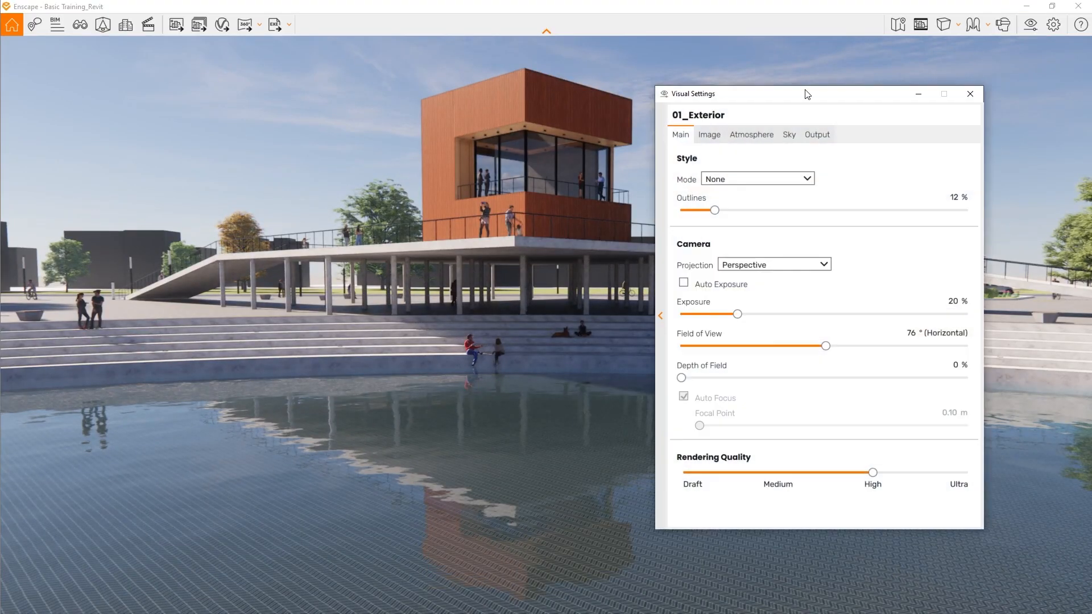
pyautogui.click(820, 135)
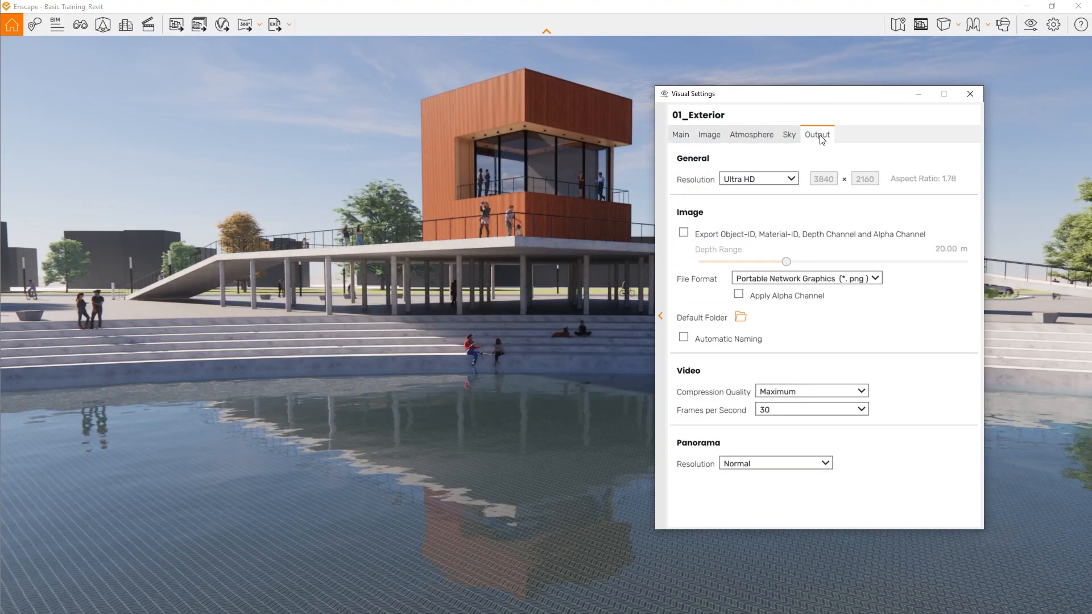
pyautogui.click(802, 466)
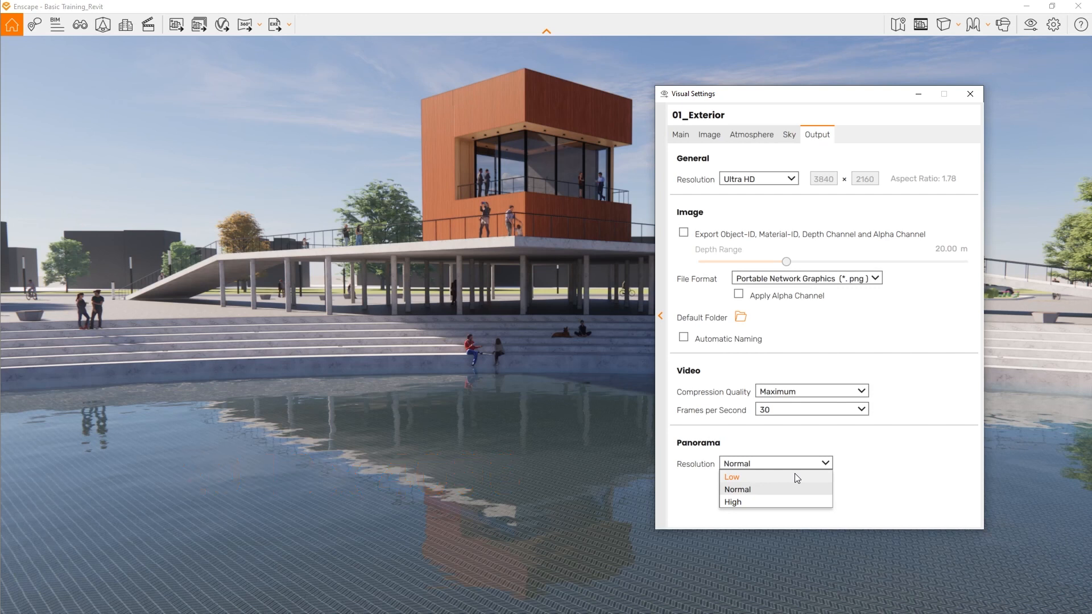
pyautogui.click(790, 503)
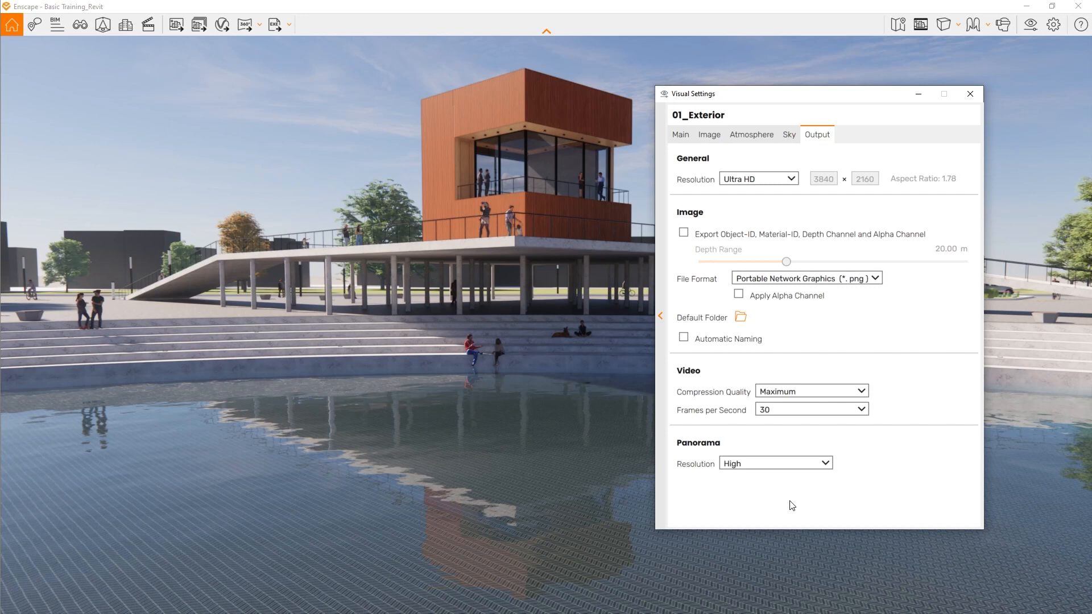
pyautogui.click(969, 94)
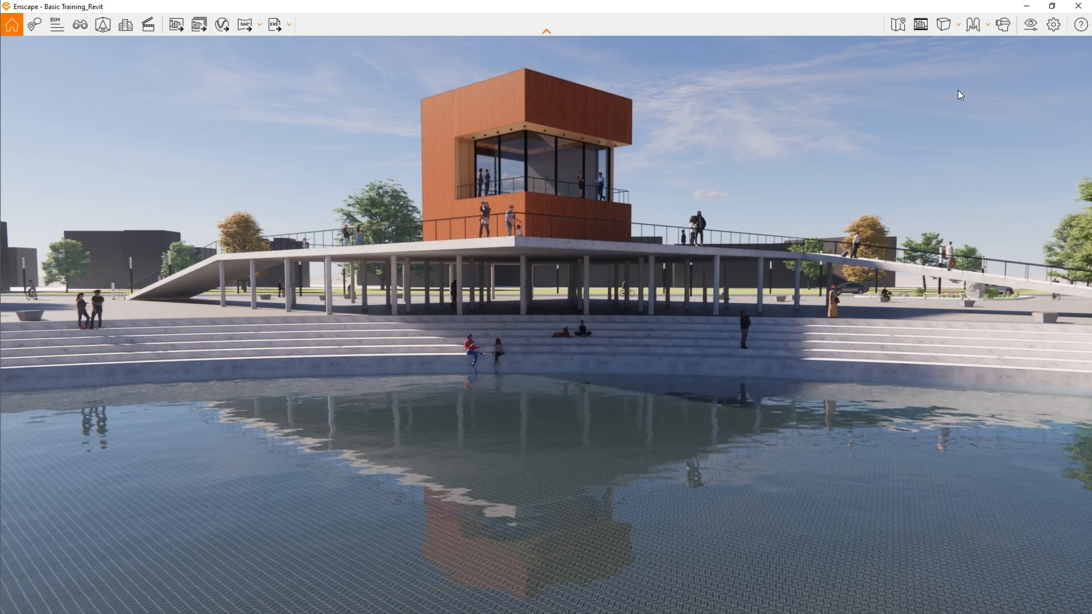
pyautogui.click(257, 27)
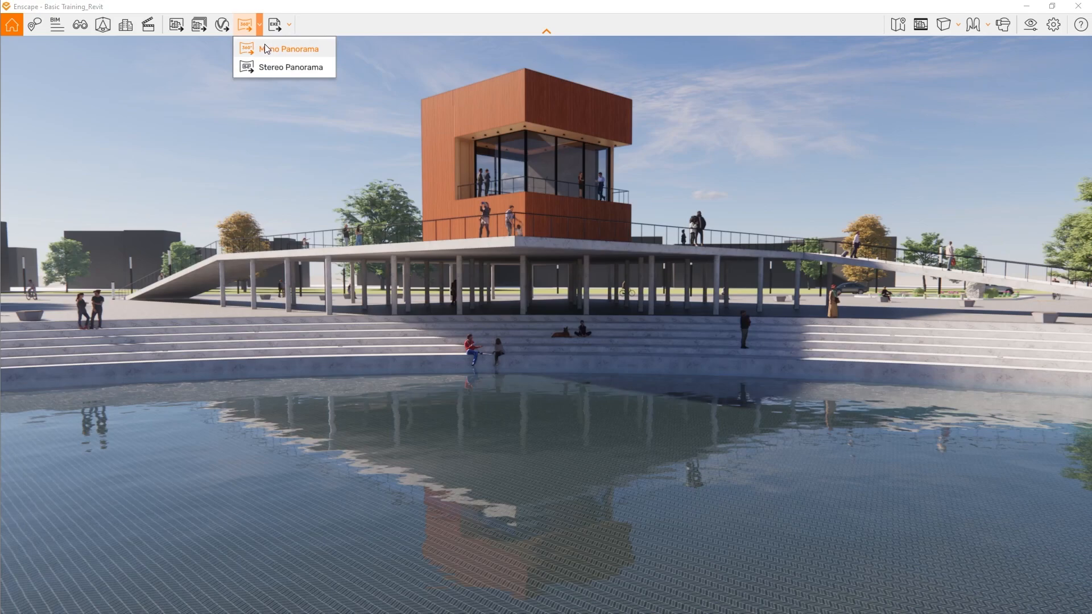
pyautogui.click(264, 49)
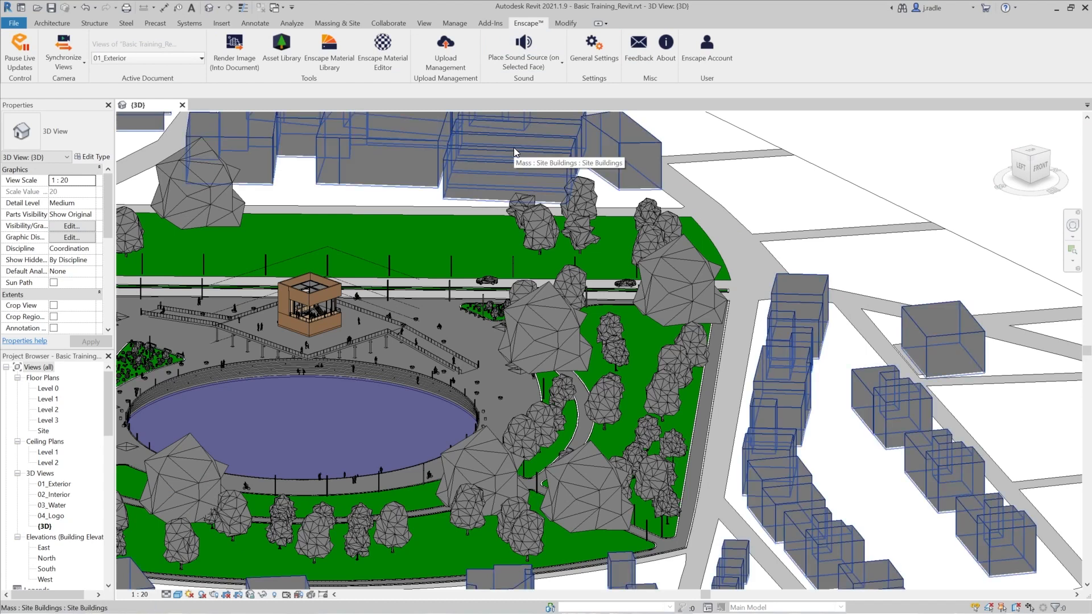
# - View the new mono panorama of the Basic Training_Revit project through Upload Management and upload it to the cloud
pyautogui.click(445, 50)
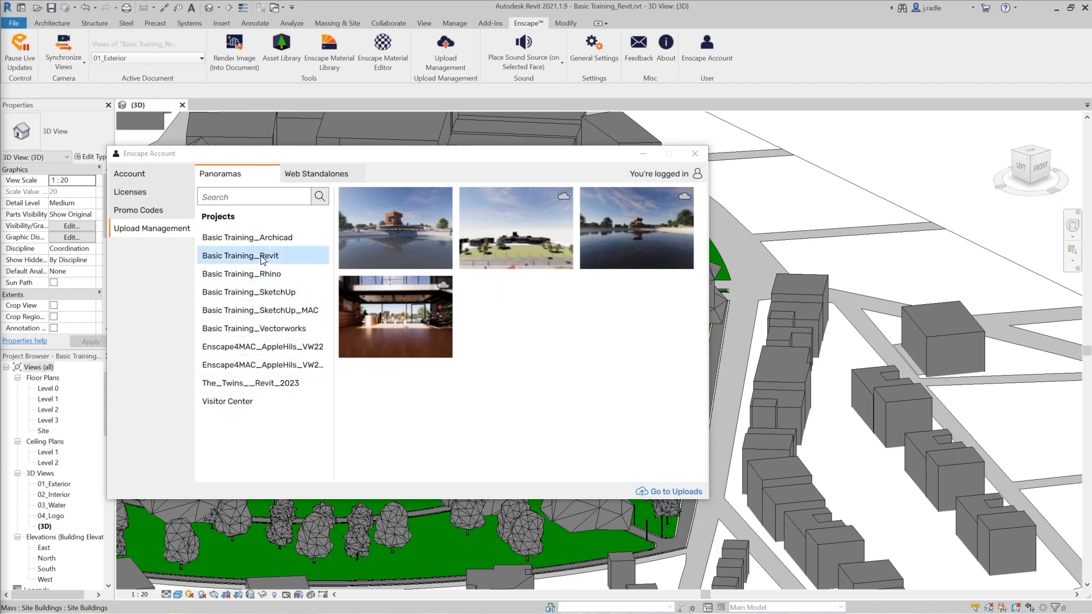
pyautogui.moveTo(429, 246)
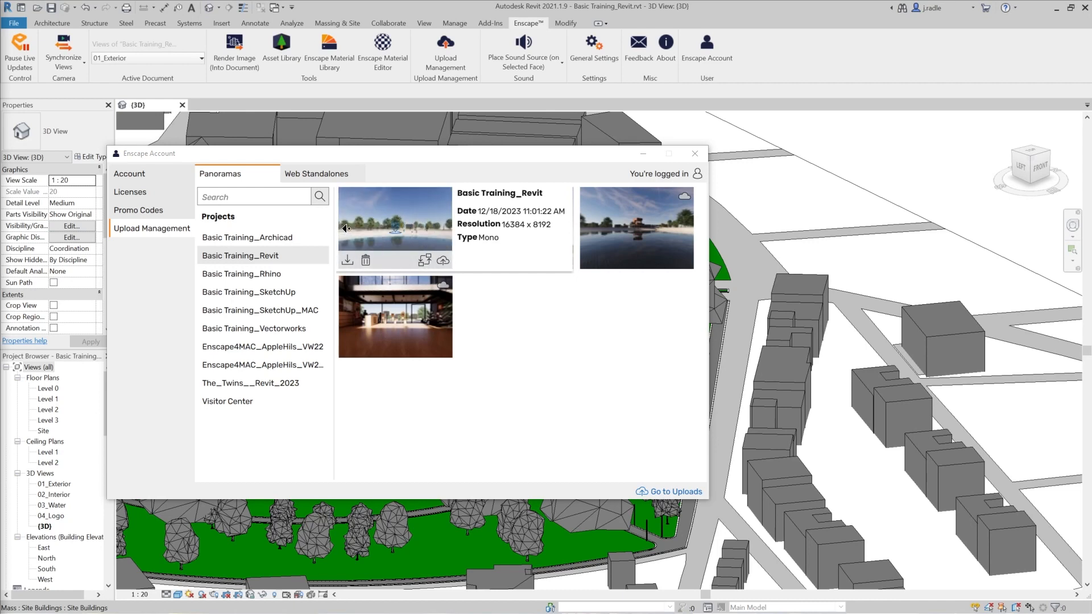
pyautogui.click(395, 232)
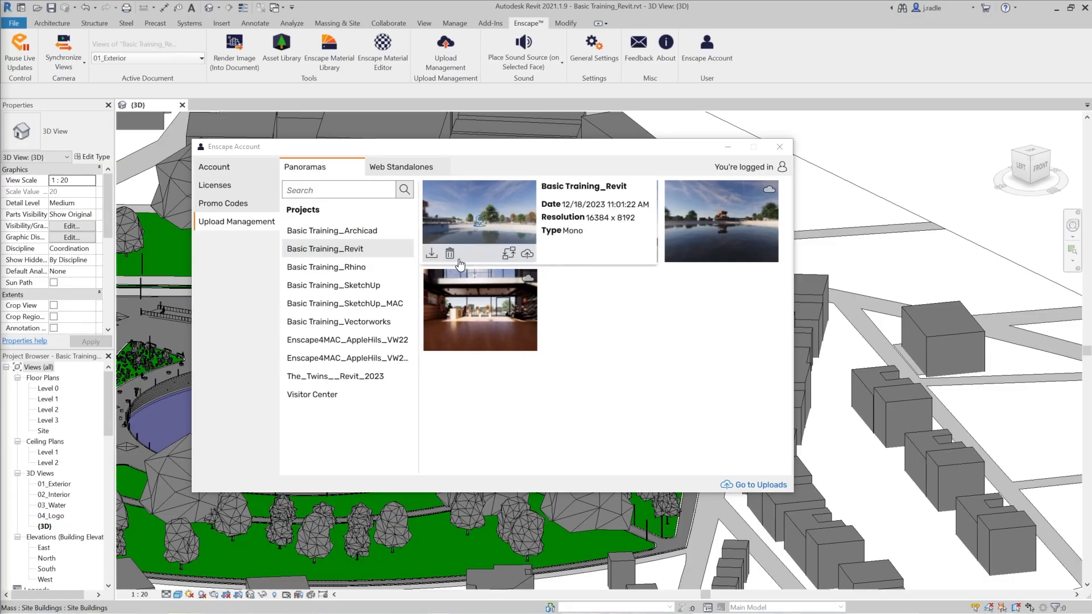
pyautogui.moveTo(458, 259)
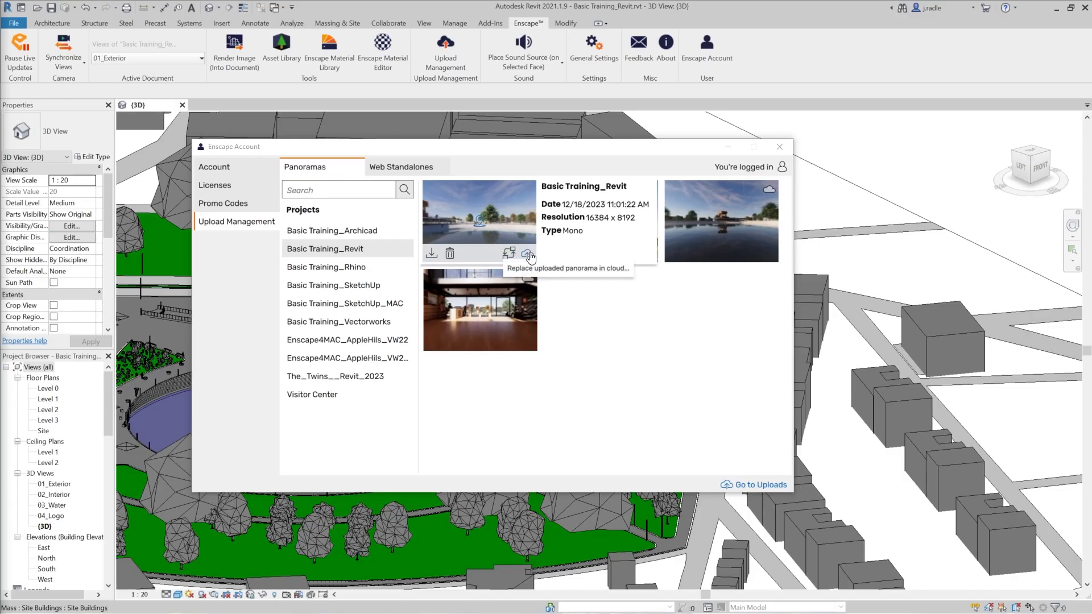
pyautogui.click(528, 254)
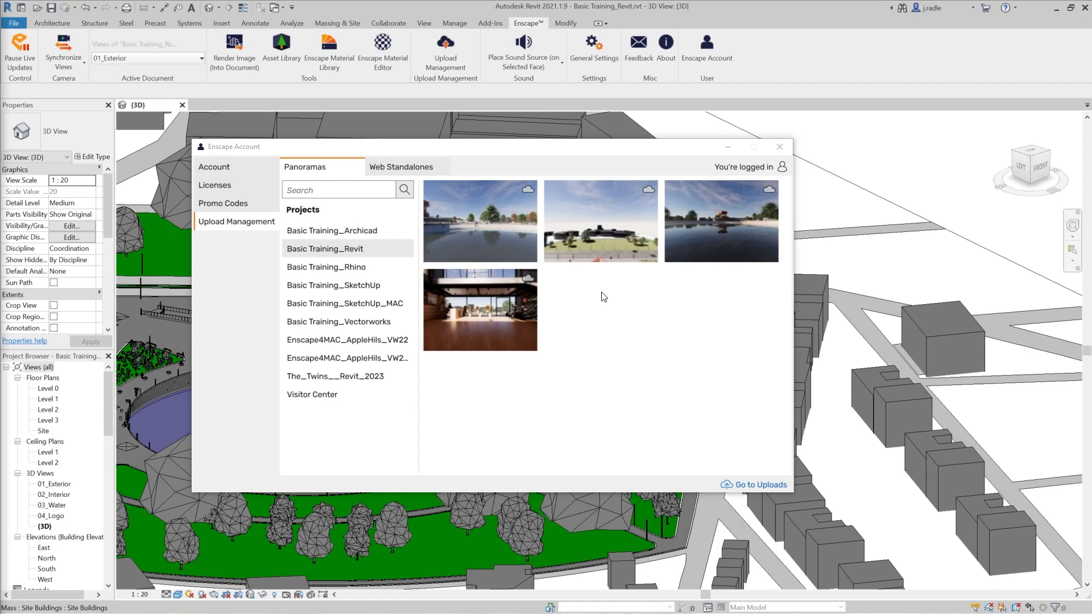
# - Open the uploaded panorama in the web browser, look around the scene, and return to its sharing options in Upload Management
pyautogui.moveTo(537, 262)
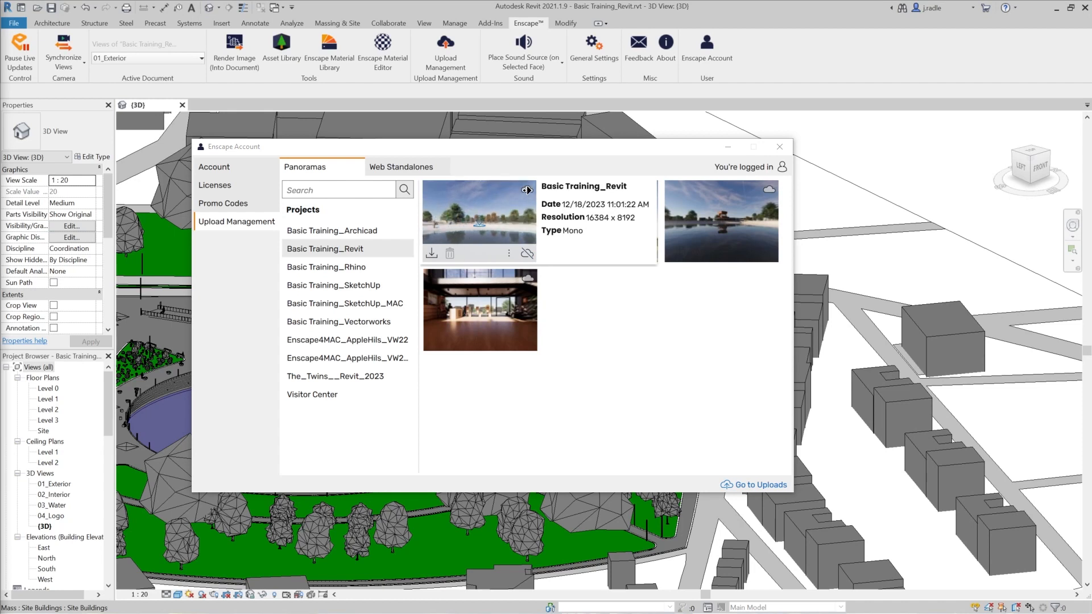
pyautogui.click(508, 254)
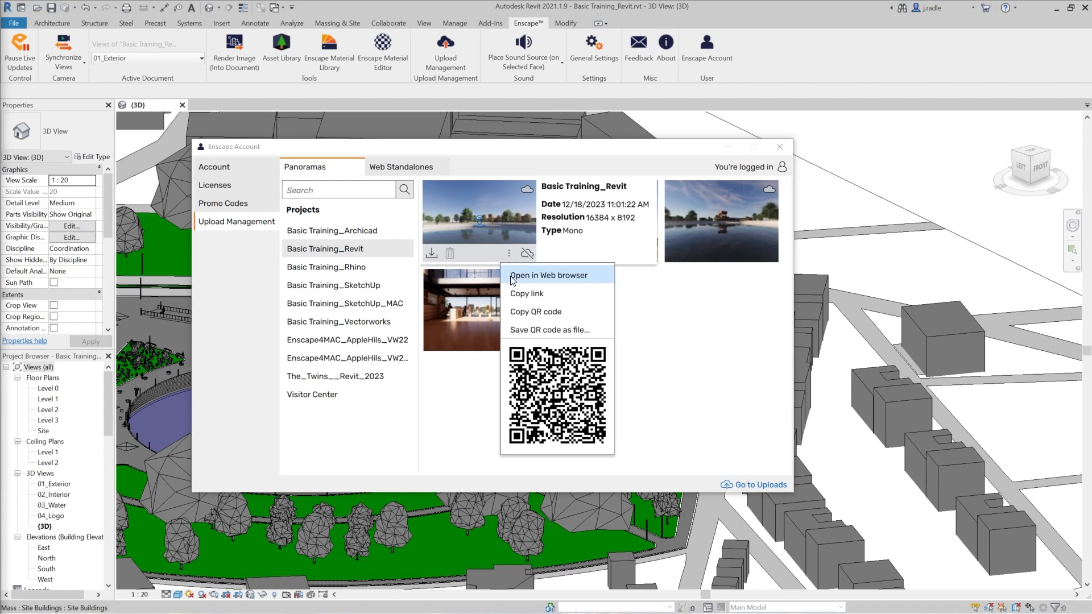
pyautogui.click(515, 276)
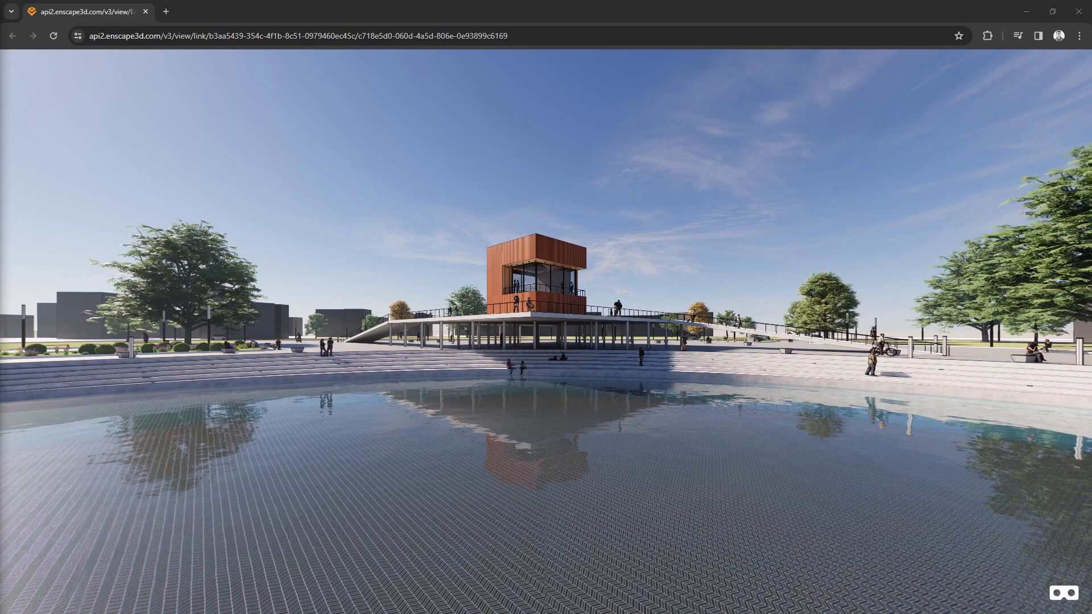
pyautogui.moveTo(553, 328); pyautogui.dragTo(139, 251)
pyautogui.moveTo(409, 253); pyautogui.dragTo(474, 216)
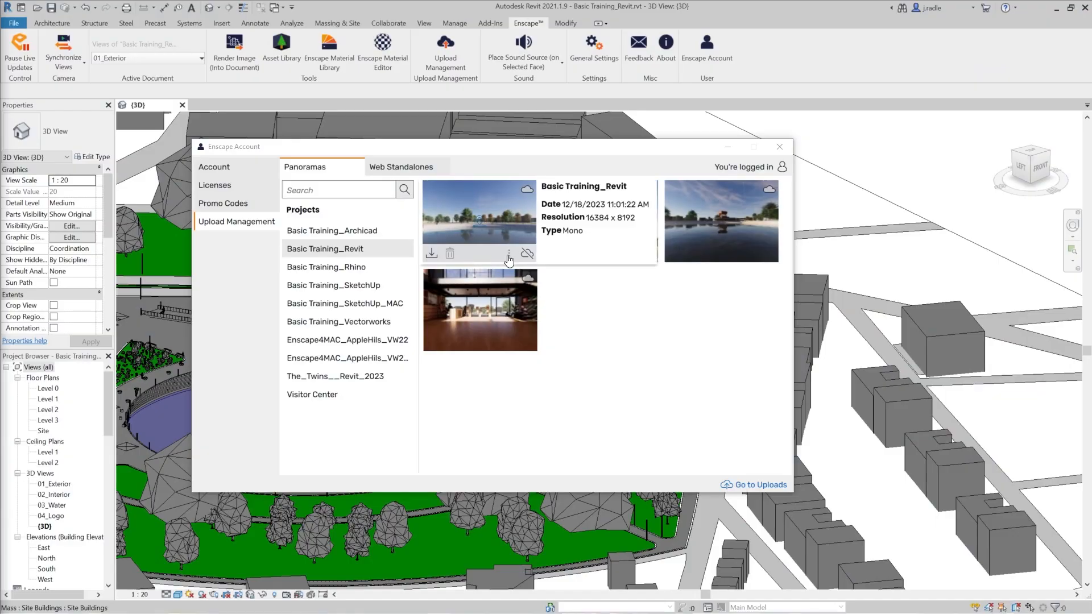
pyautogui.click(509, 254)
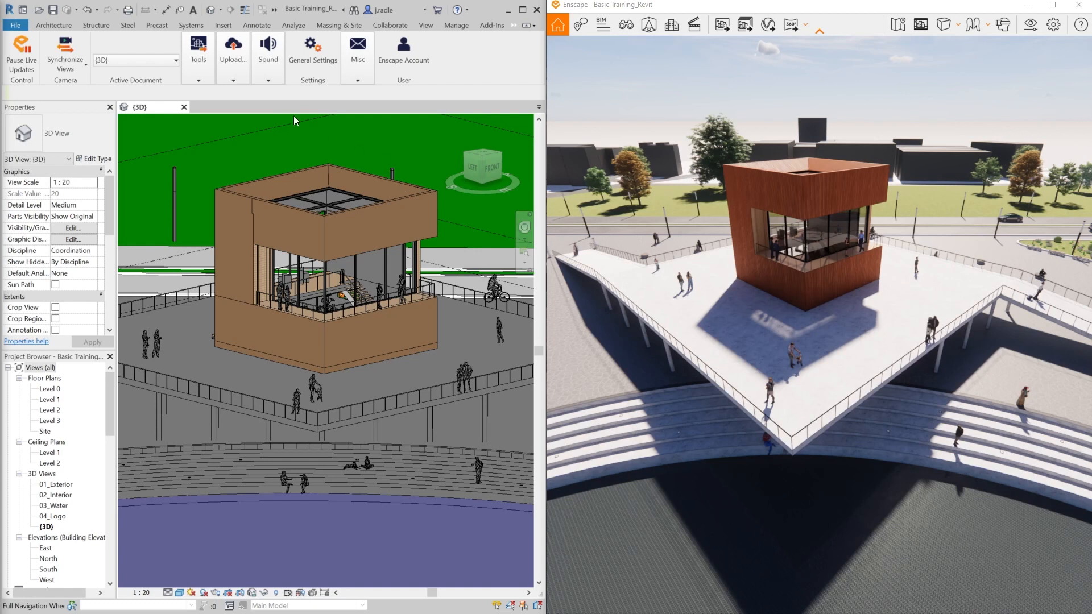
# - Replace the Wood Exterior material with Tiles 07 from the Tiles category of the Enscape material library, closing the Material Editor
pyautogui.click(197, 79)
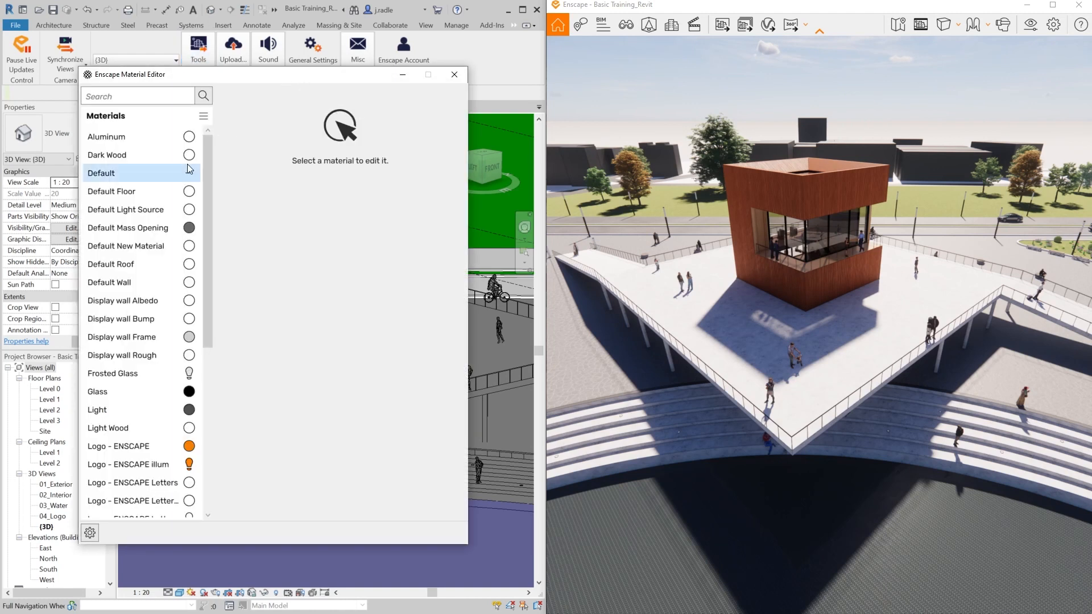
pyautogui.scroll(-5, 133, 250)
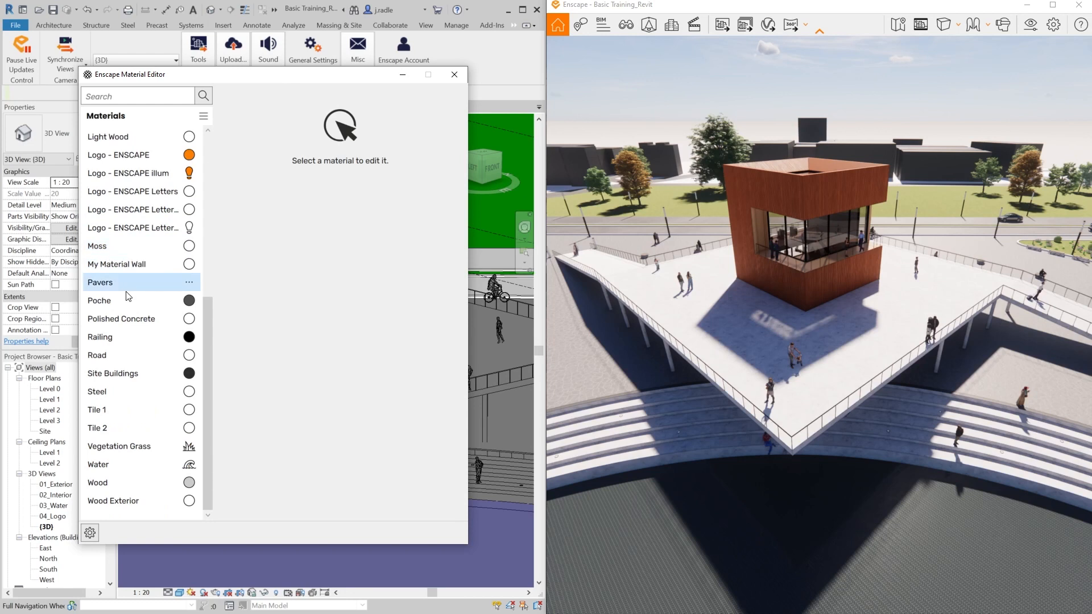
pyautogui.click(119, 500)
pyautogui.click(190, 503)
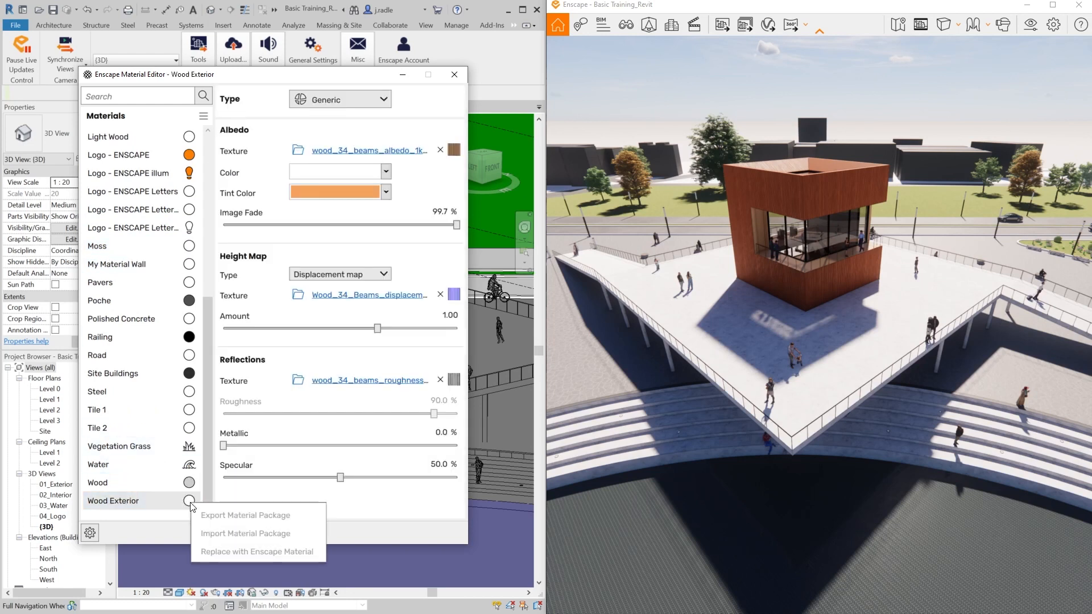
pyautogui.click(228, 552)
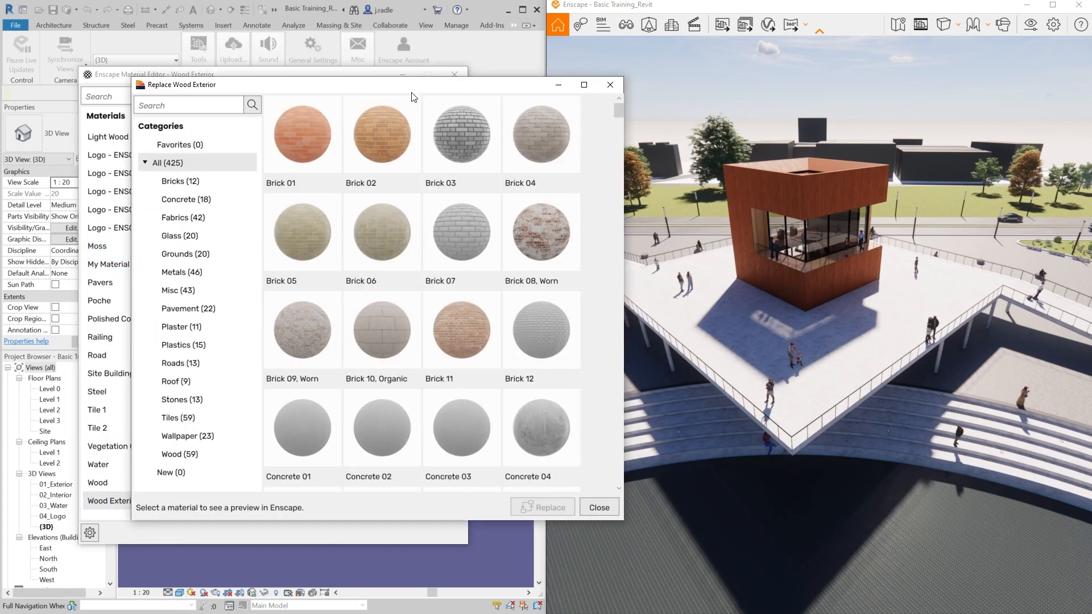
pyautogui.click(172, 419)
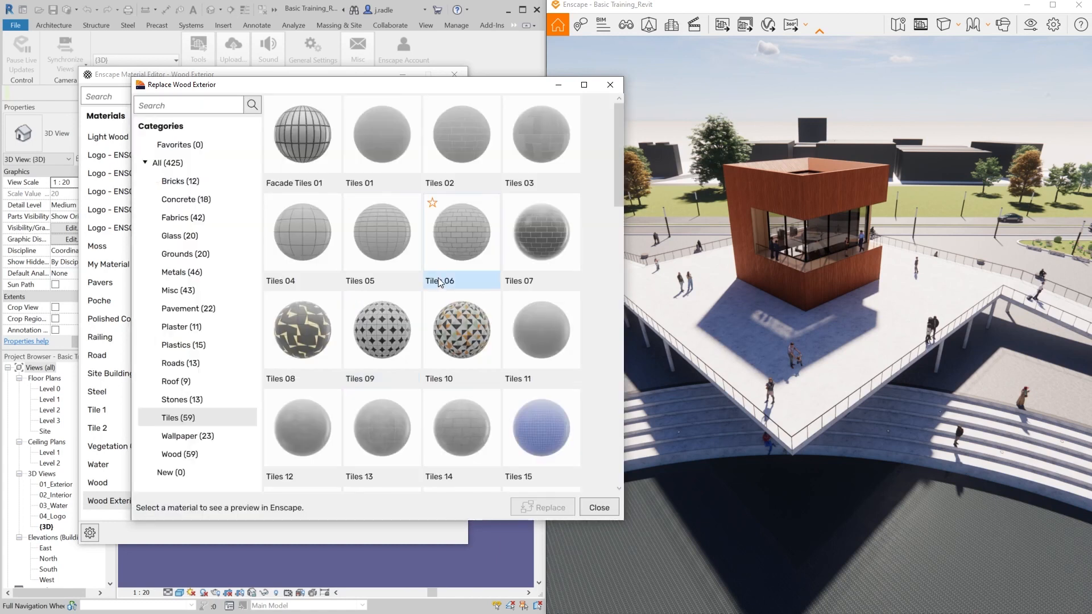
pyautogui.click(537, 238)
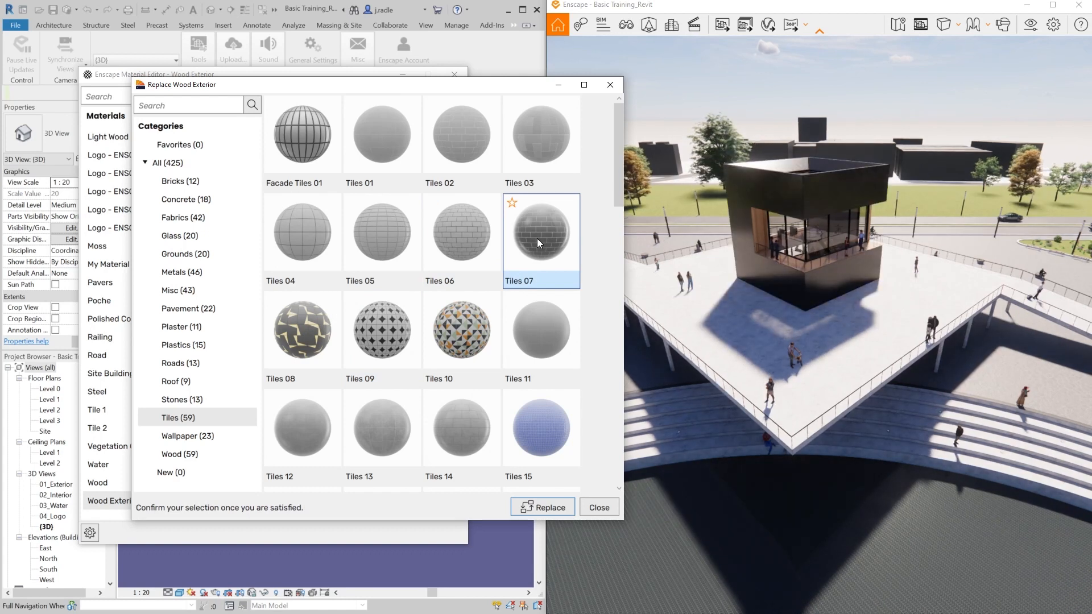
pyautogui.moveTo(845, 227); pyautogui.dragTo(901, 158, button='right')
pyautogui.click(535, 505)
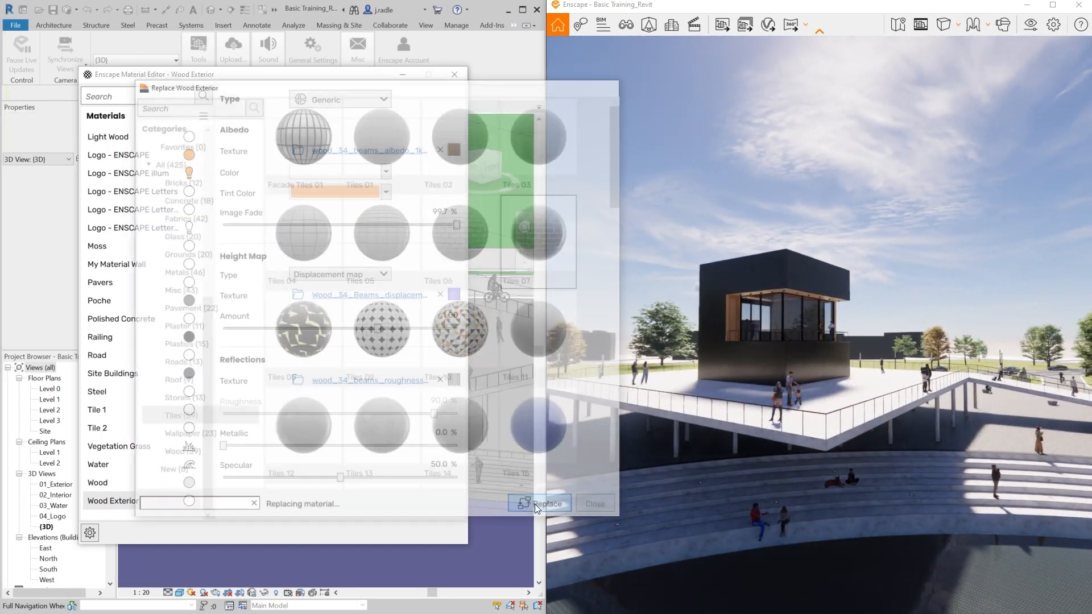
pyautogui.click(454, 80)
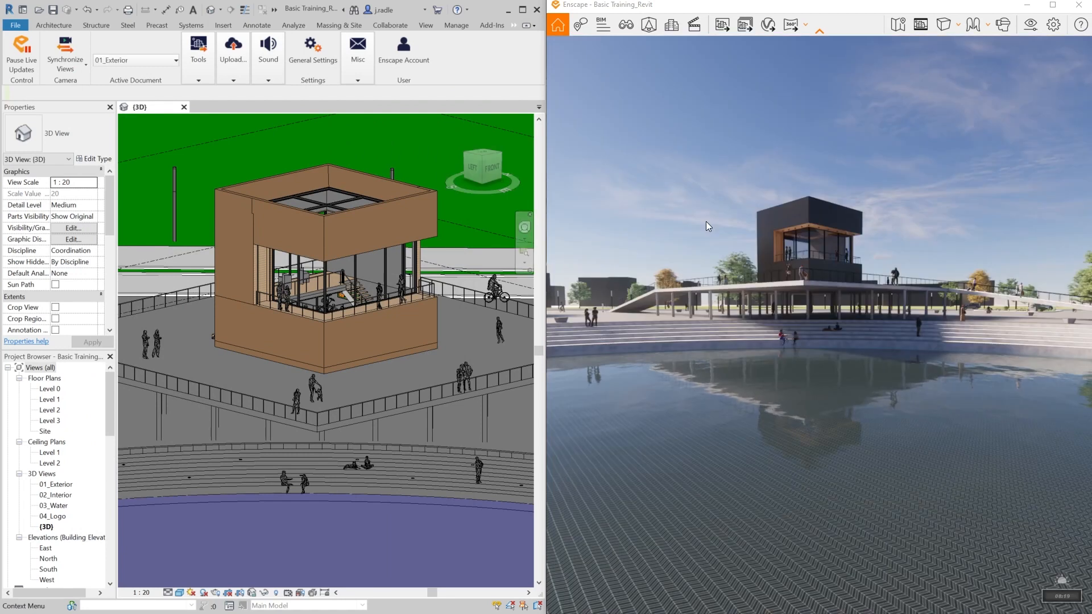
# - Maximize the Enscape window and render a new mono panorama from the current position
pyautogui.click(1052, 5)
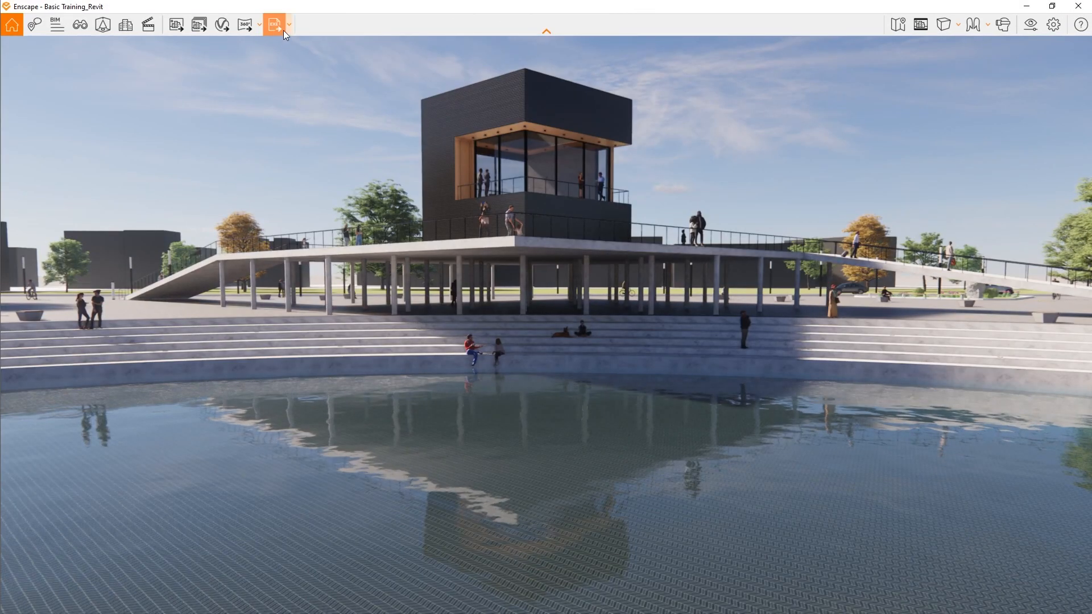
pyautogui.click(260, 25)
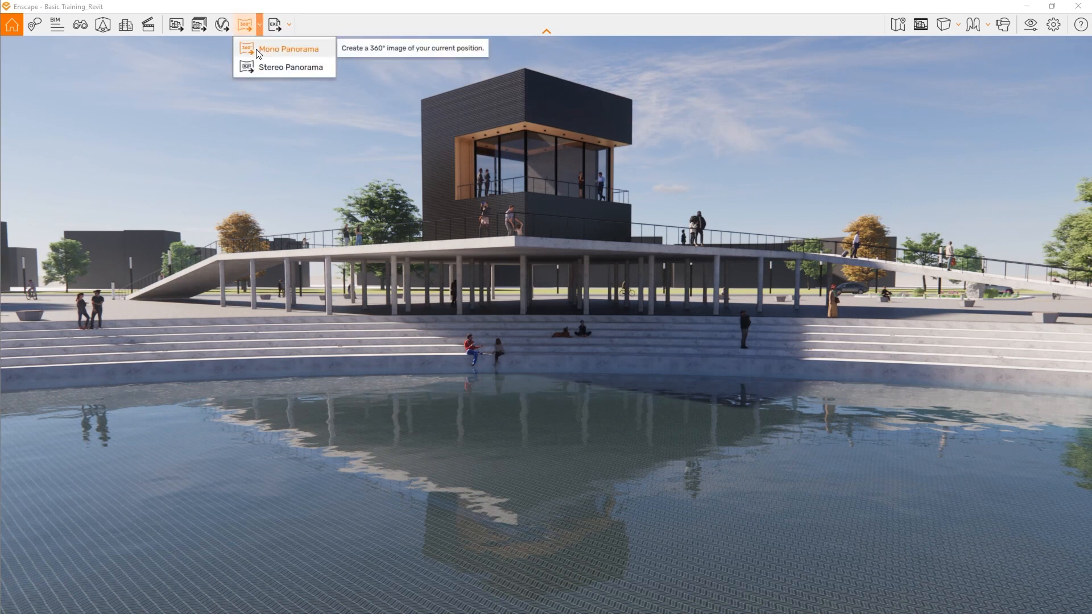
pyautogui.click(257, 52)
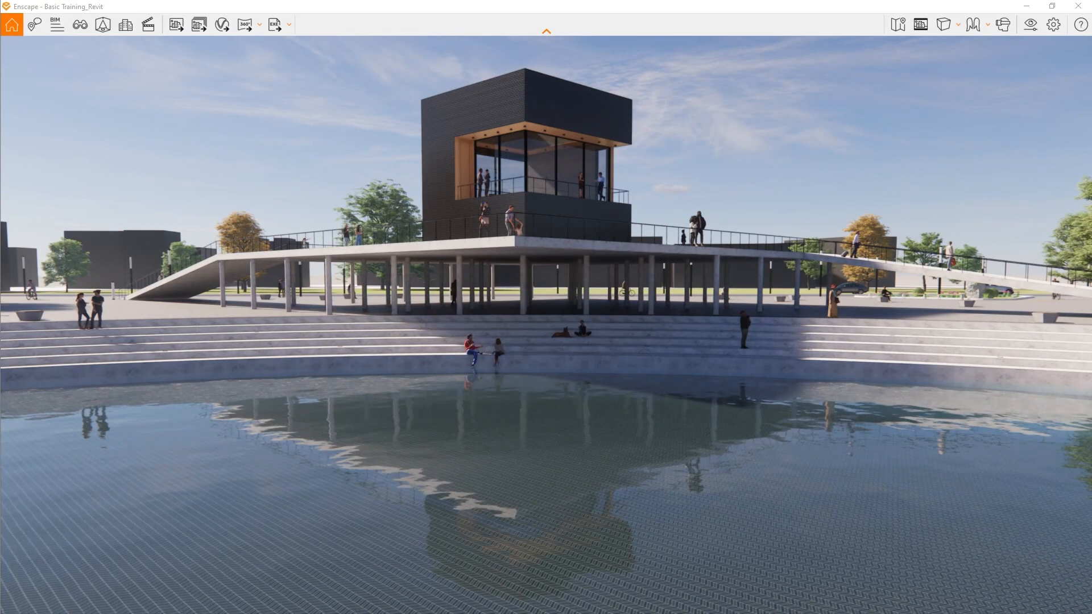
# - Replace the uploaded Basic Training_Revit exterior panorama in the cloud with the newly rendered local one through Upload Management
pyautogui.click(1025, 10)
pyautogui.click(453, 56)
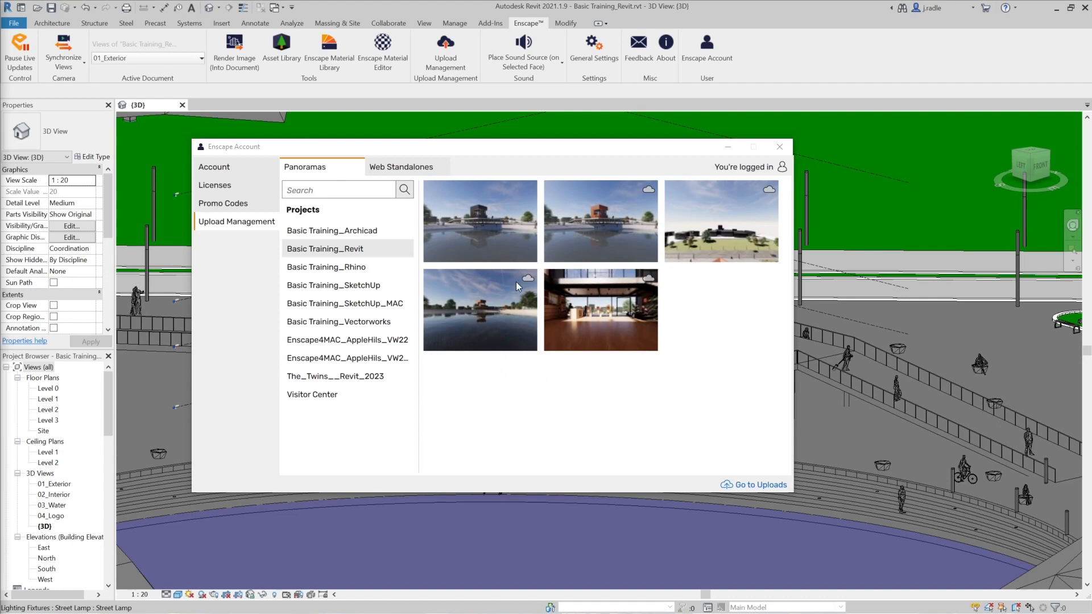
pyautogui.moveTo(489, 226)
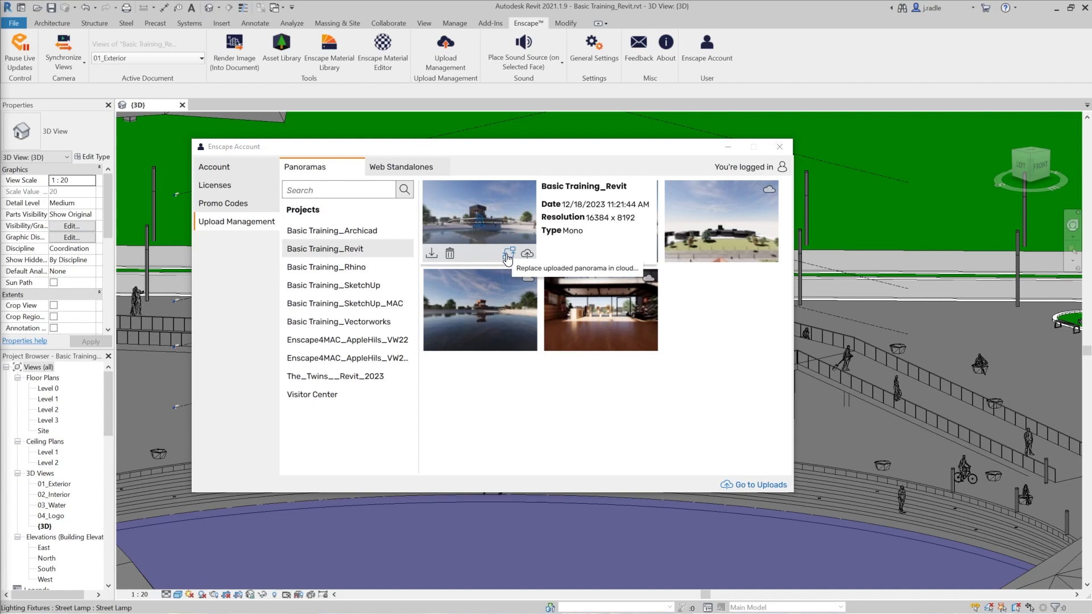
pyautogui.click(508, 257)
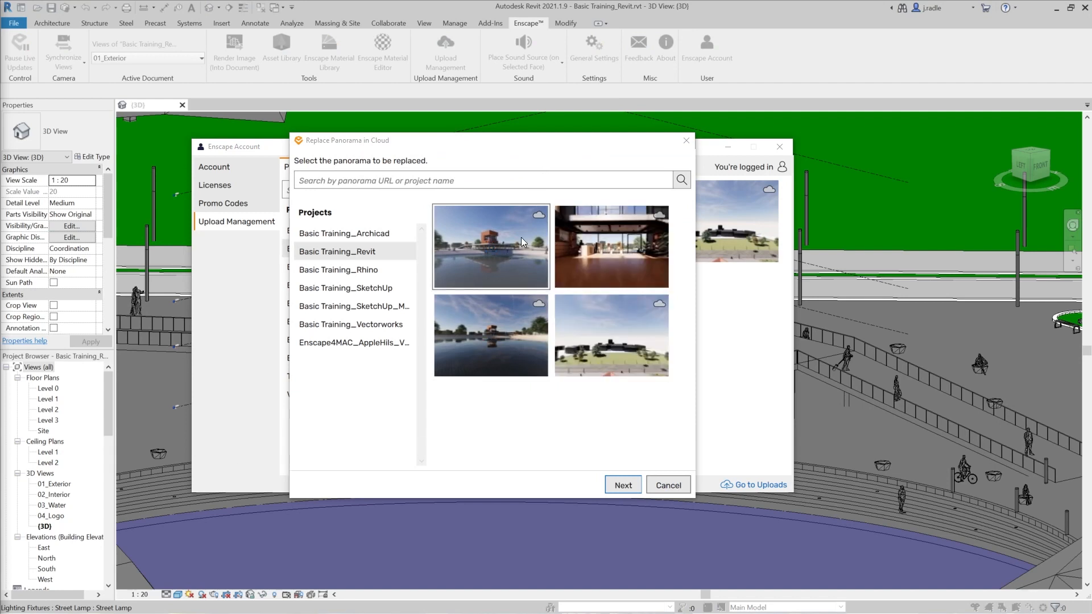
pyautogui.moveTo(511, 241)
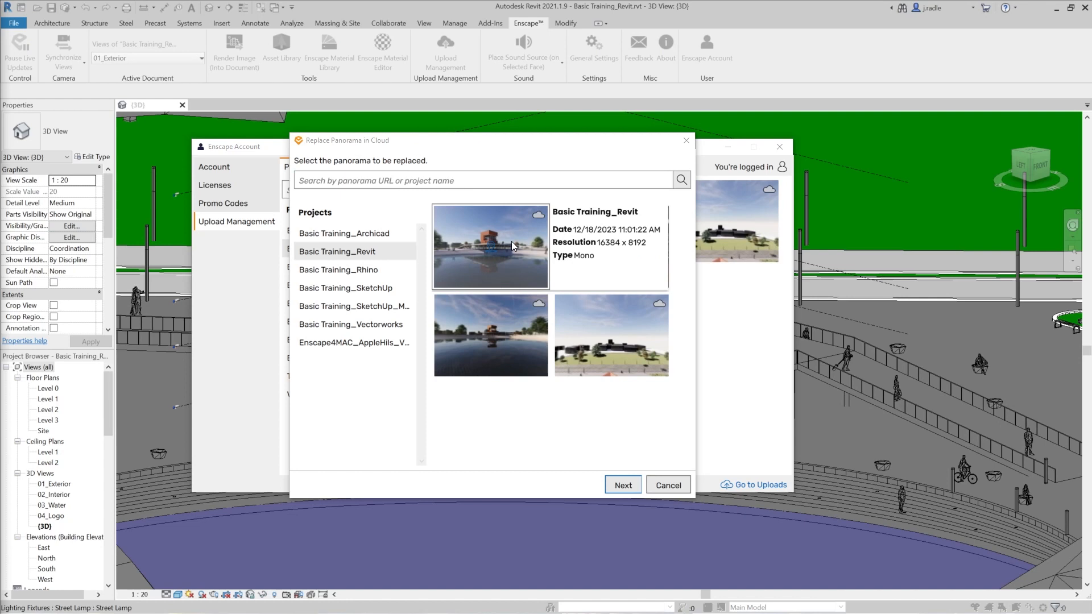
pyautogui.click(621, 485)
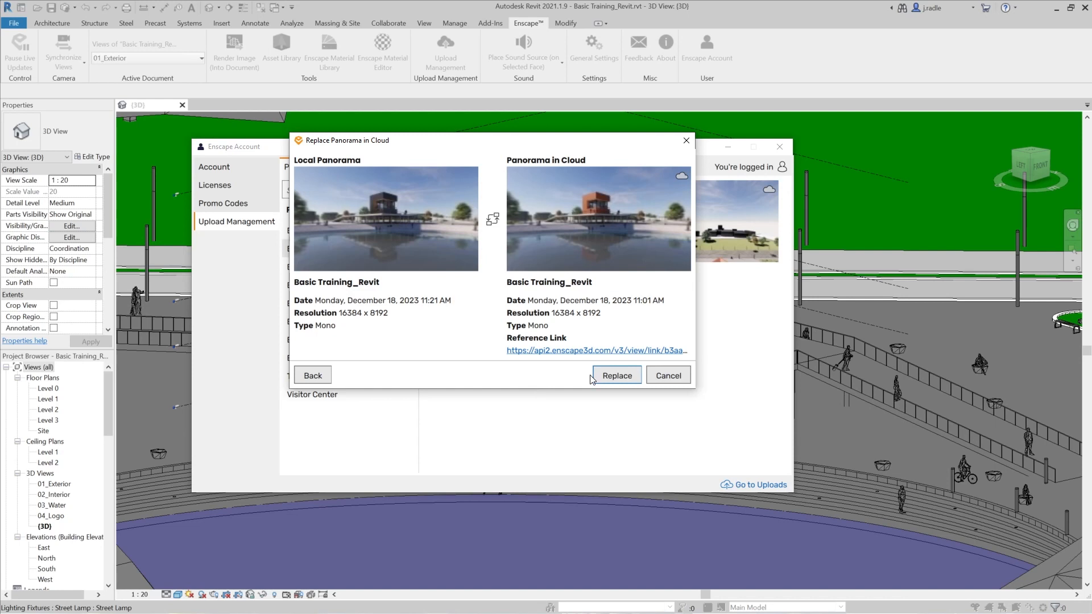
pyautogui.click(606, 378)
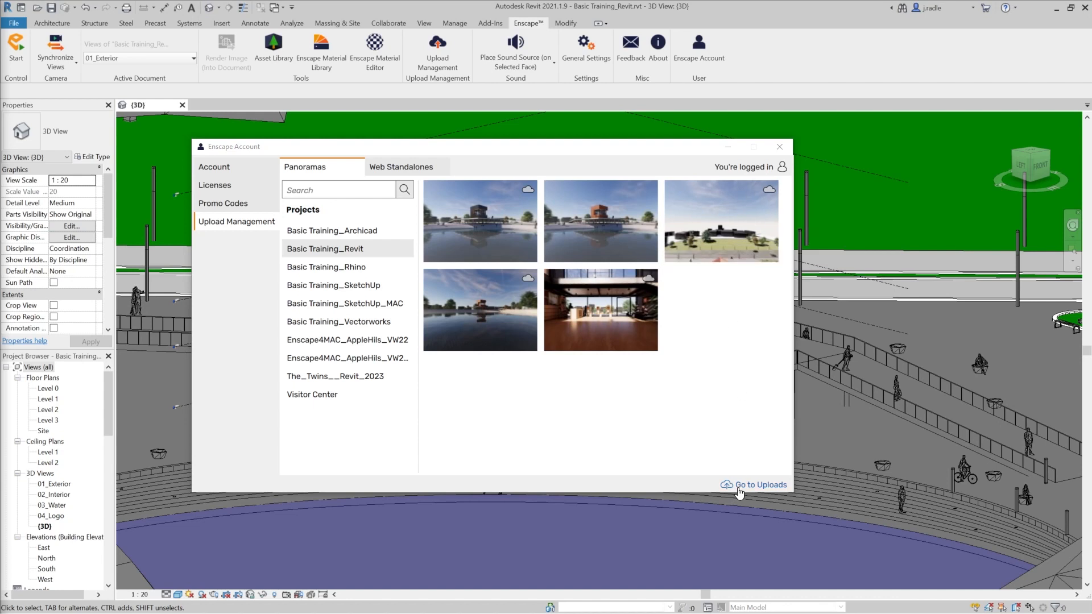
# - Go to the online uploads in the web browser, sign in to the Enscape account and open the Basic Training_Revit folder
pyautogui.click(739, 486)
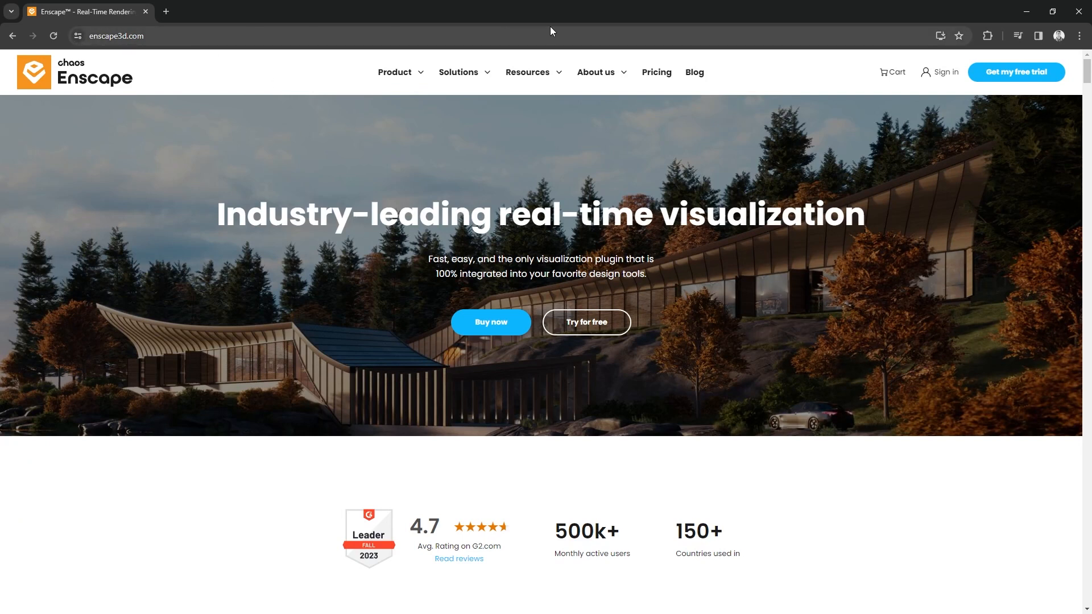
pyautogui.click(946, 74)
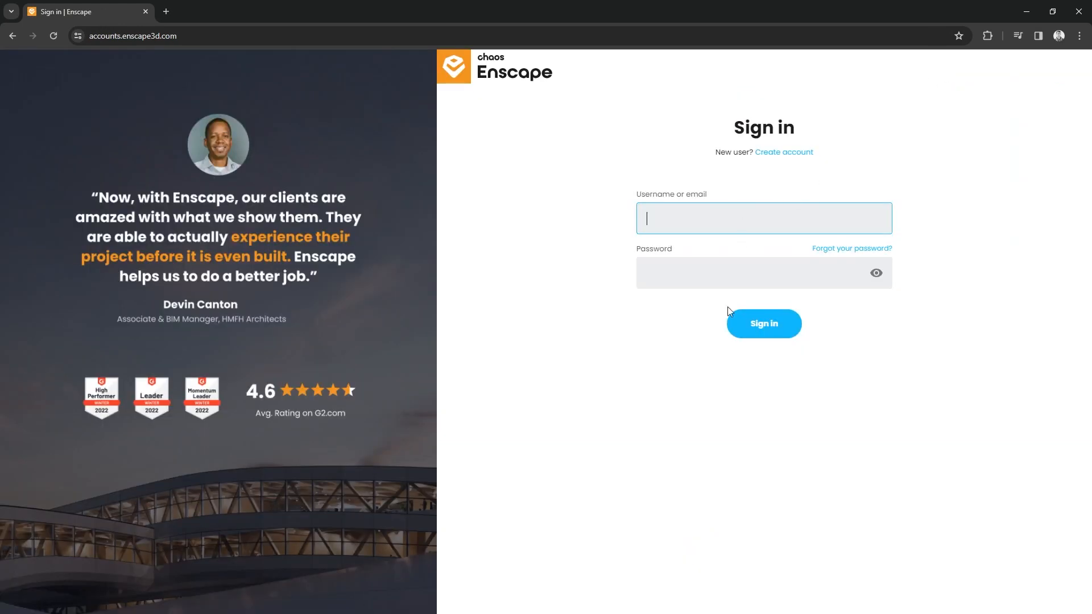
pyautogui.click(764, 325)
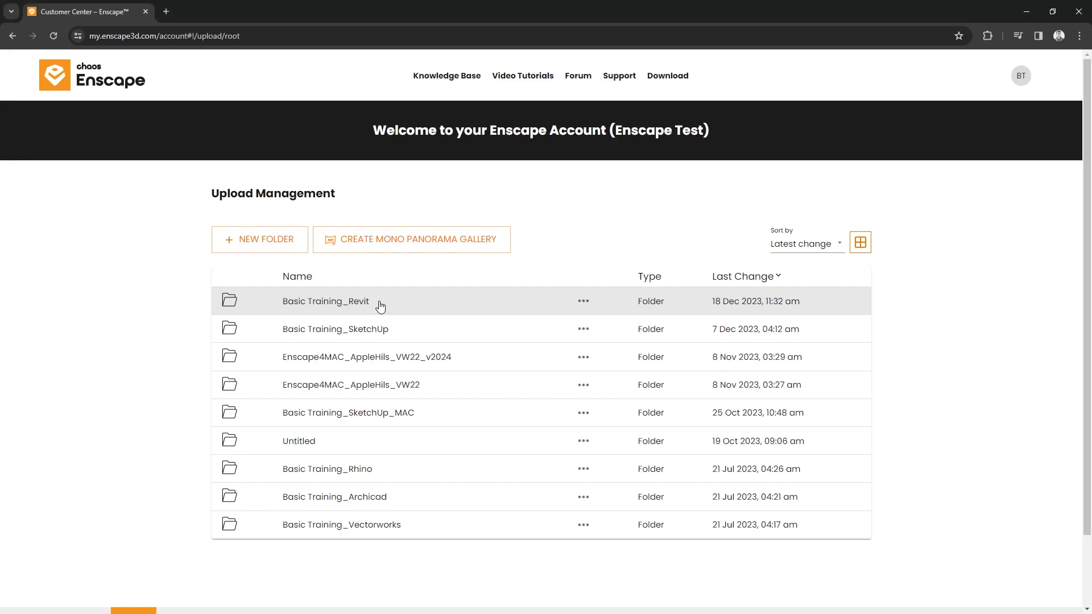
pyautogui.click(380, 307)
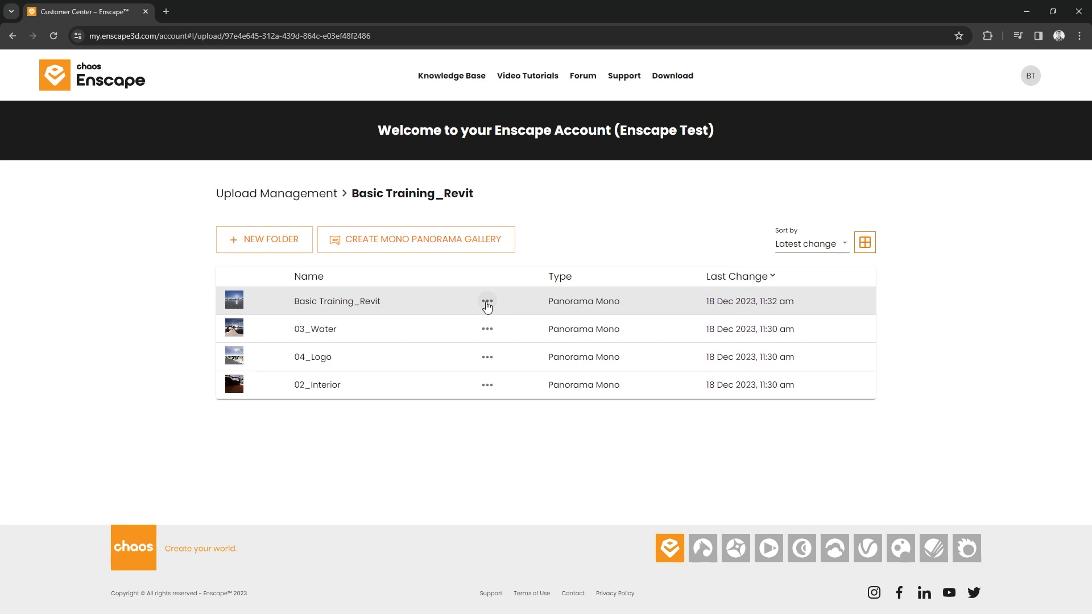
# - Review the link and e-mail share options of the Basic Training_Revit panorama and close them without sending
pyautogui.click(487, 302)
pyautogui.click(506, 303)
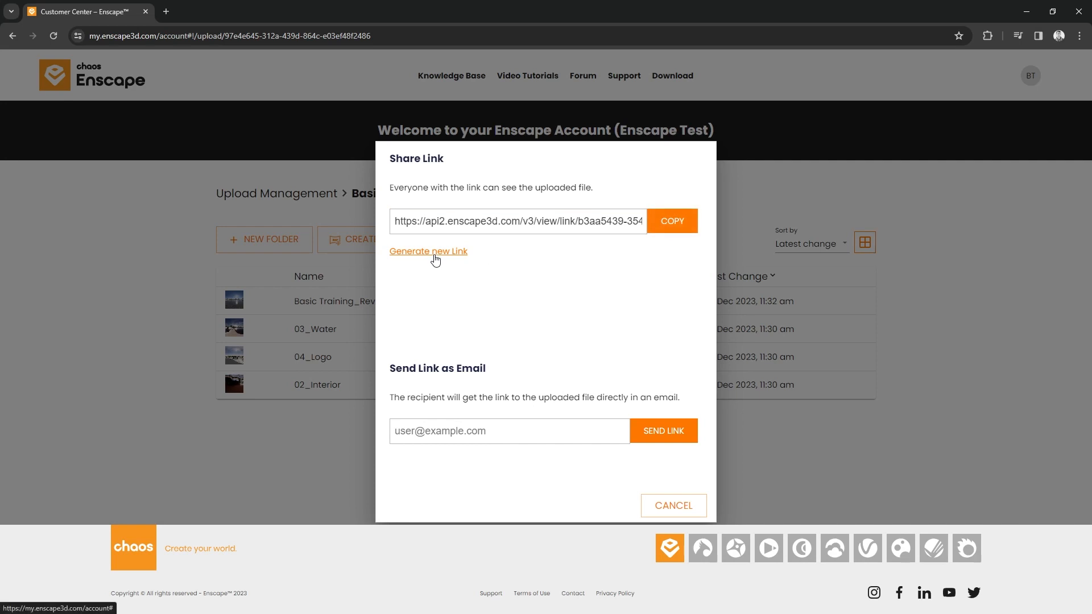
pyautogui.click(445, 432)
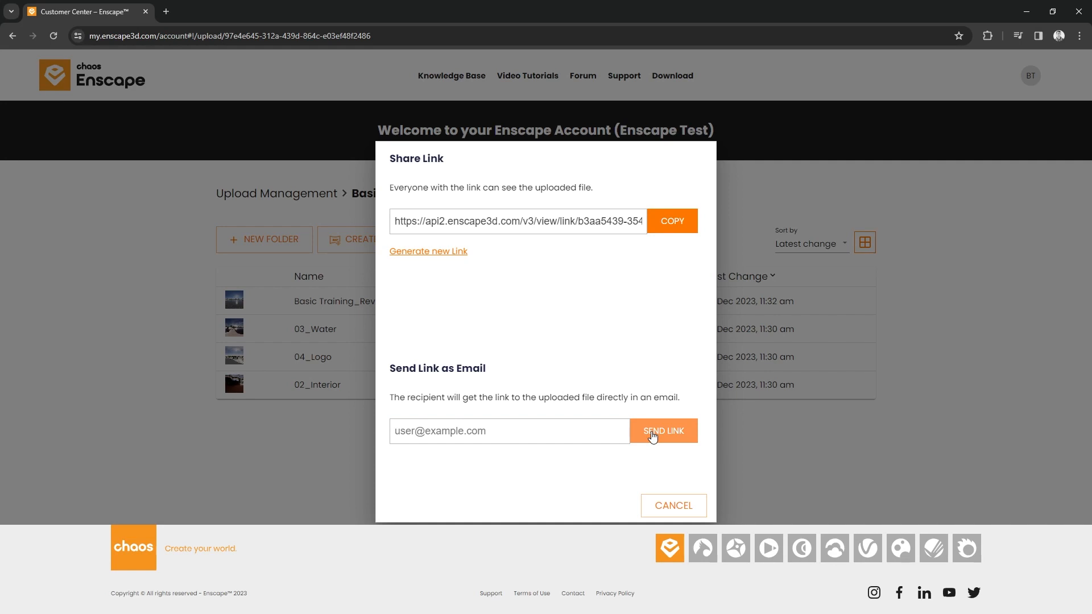
pyautogui.click(659, 506)
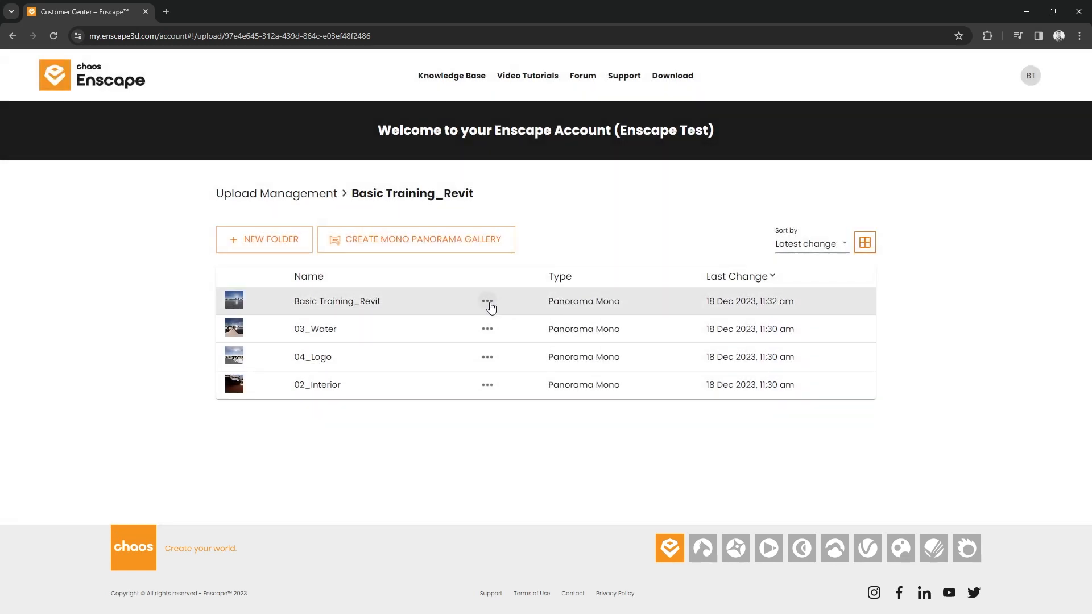
# - Rename the Basic Training_Revit panorama as 01_Exterior
pyautogui.click(490, 307)
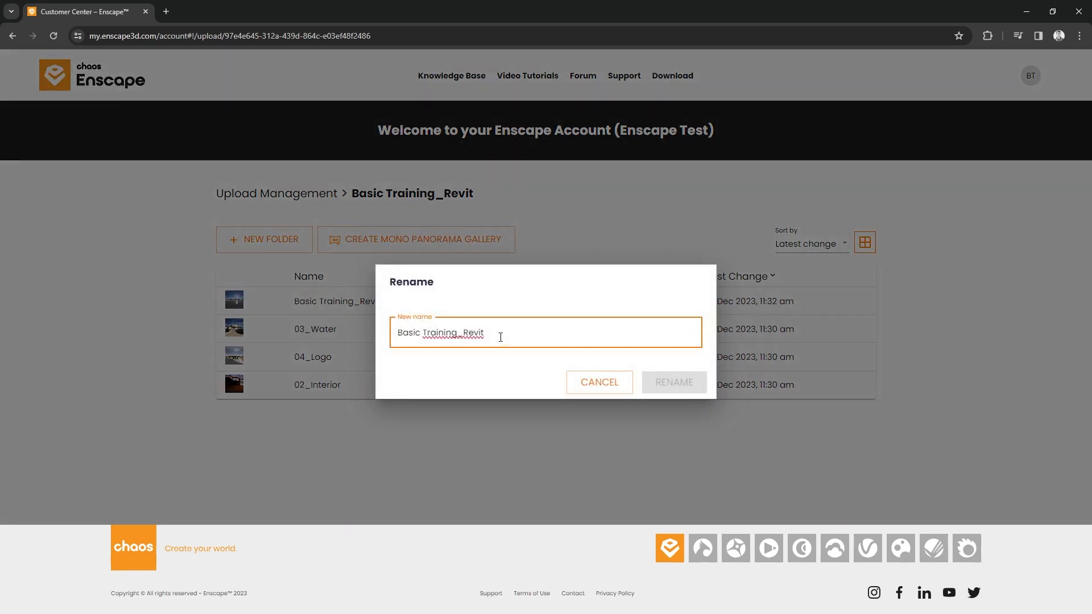
pyautogui.moveTo(500, 339); pyautogui.dragTo(332, 335)
pyautogui.write('01')
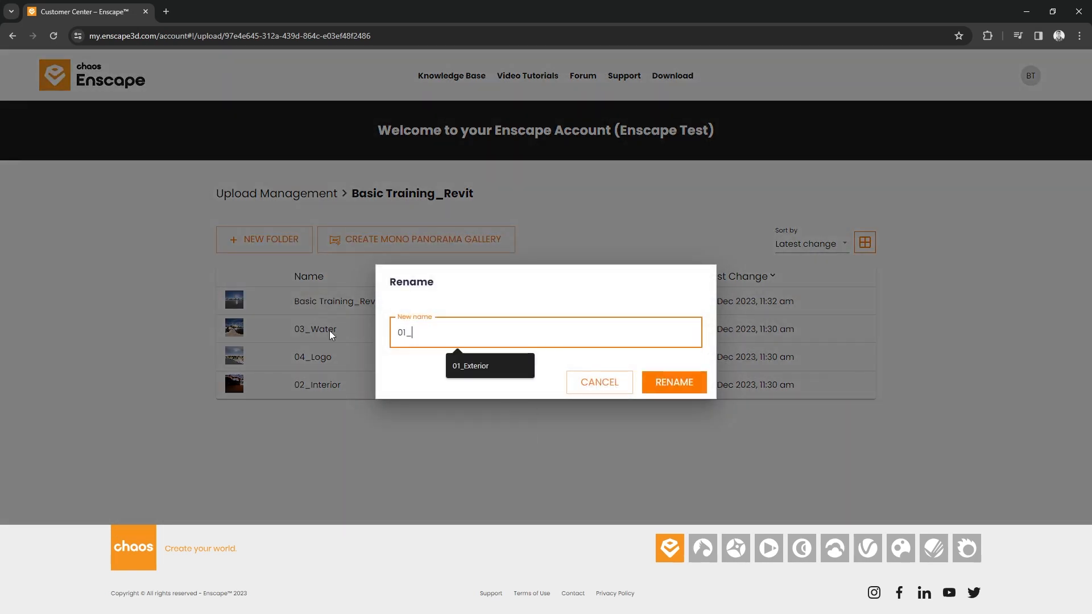
pyautogui.write('_Exterior')
pyautogui.press('Return')
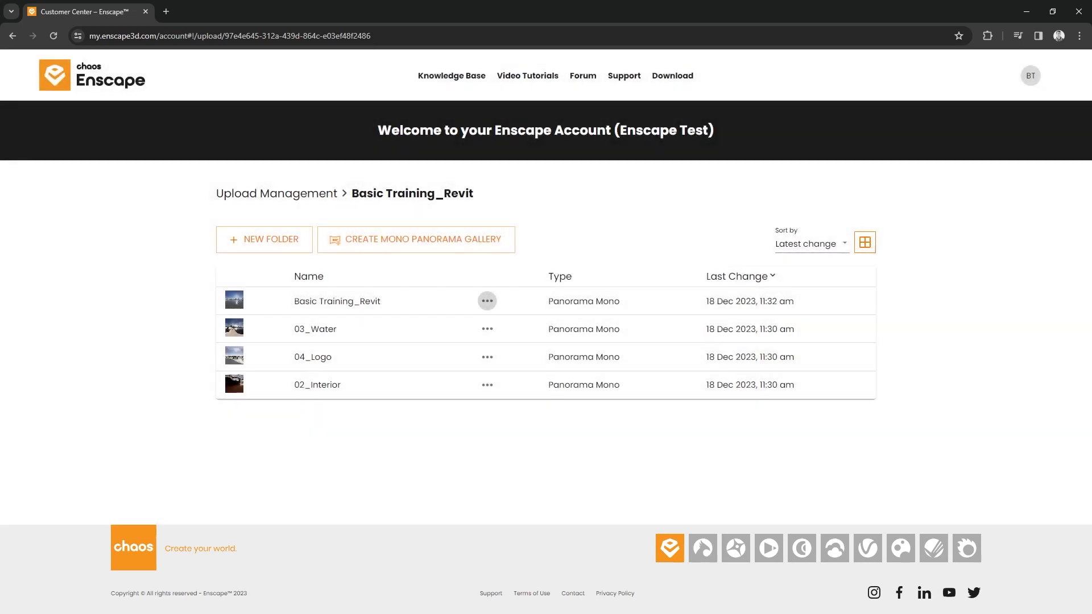
# - Sort the folder's panoramas by name in ascending order and check the available actions for 01_Exterior
pyautogui.click(342, 286)
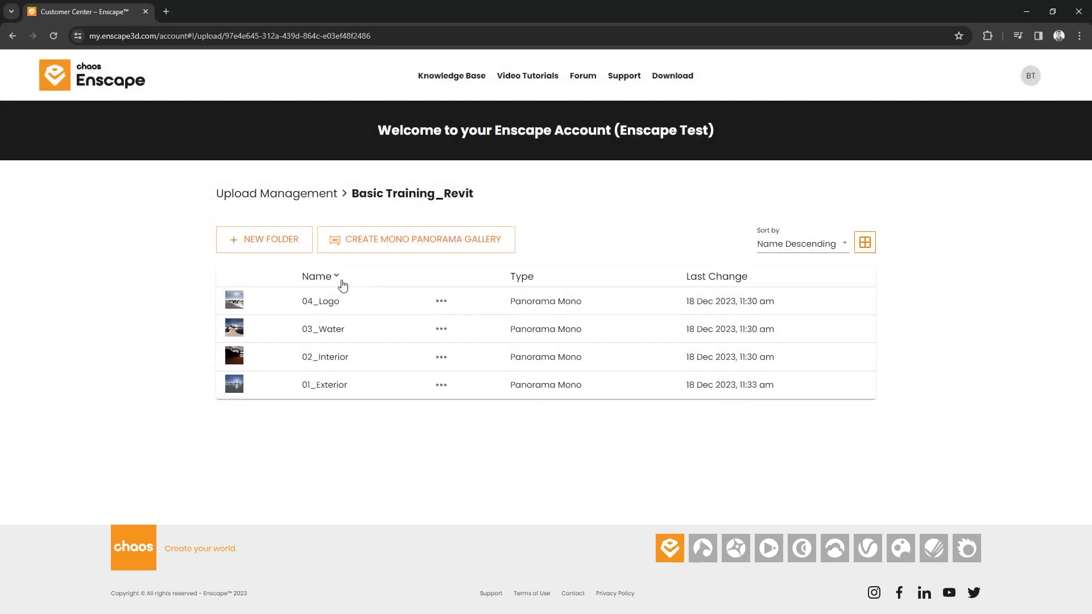
pyautogui.click(342, 278)
pyautogui.click(441, 301)
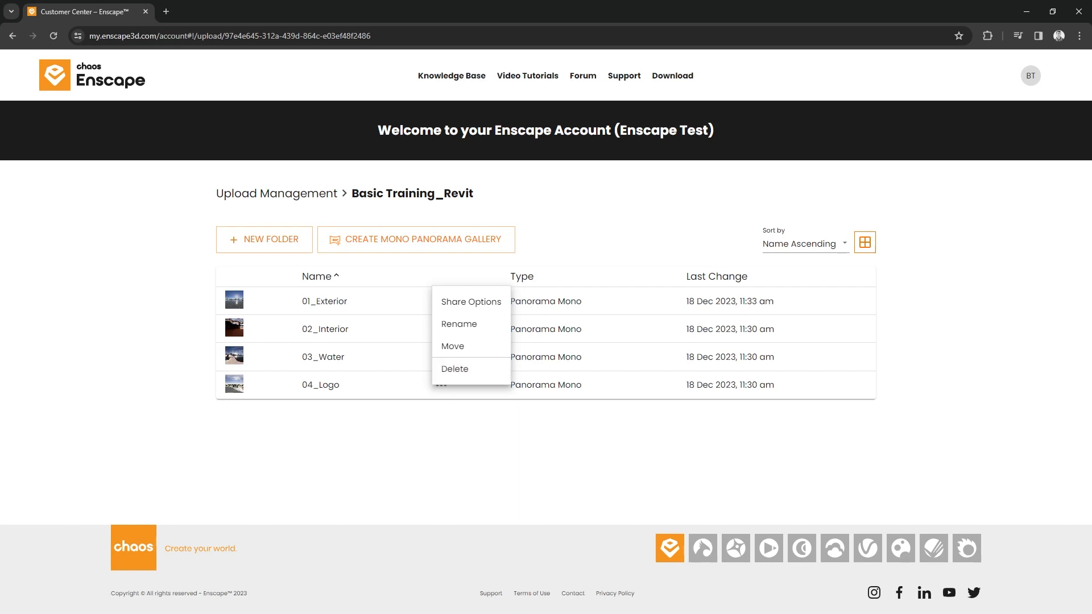
pyautogui.click(462, 211)
# - Create a mono panorama gallery from 01_Exterior, 02_Interior, 03_Water and 04_Logo and open it for editing
pyautogui.click(435, 241)
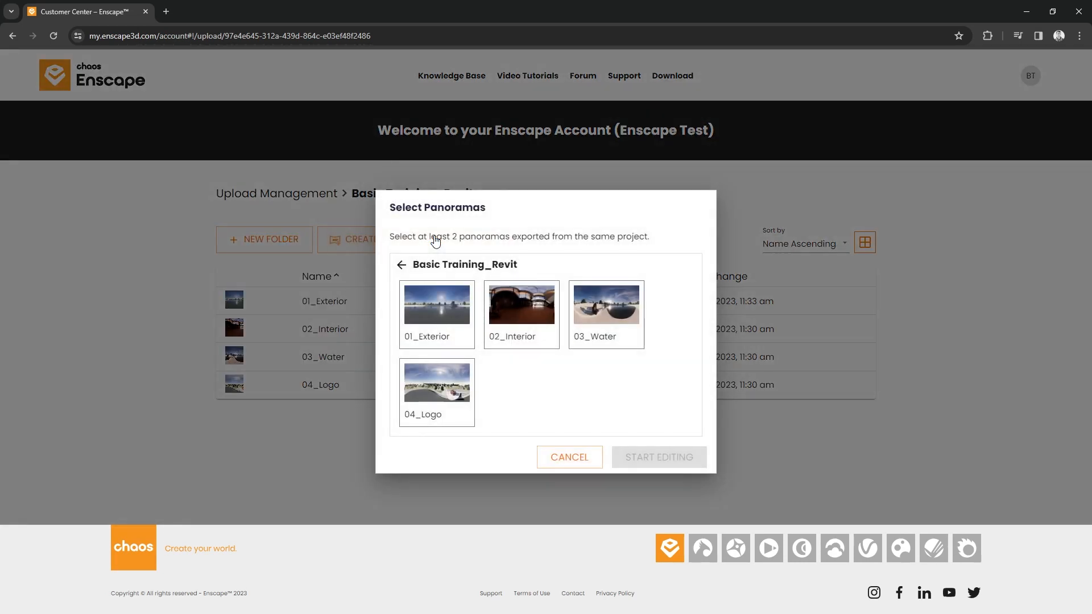
pyautogui.moveTo(416, 237); pyautogui.dragTo(513, 236)
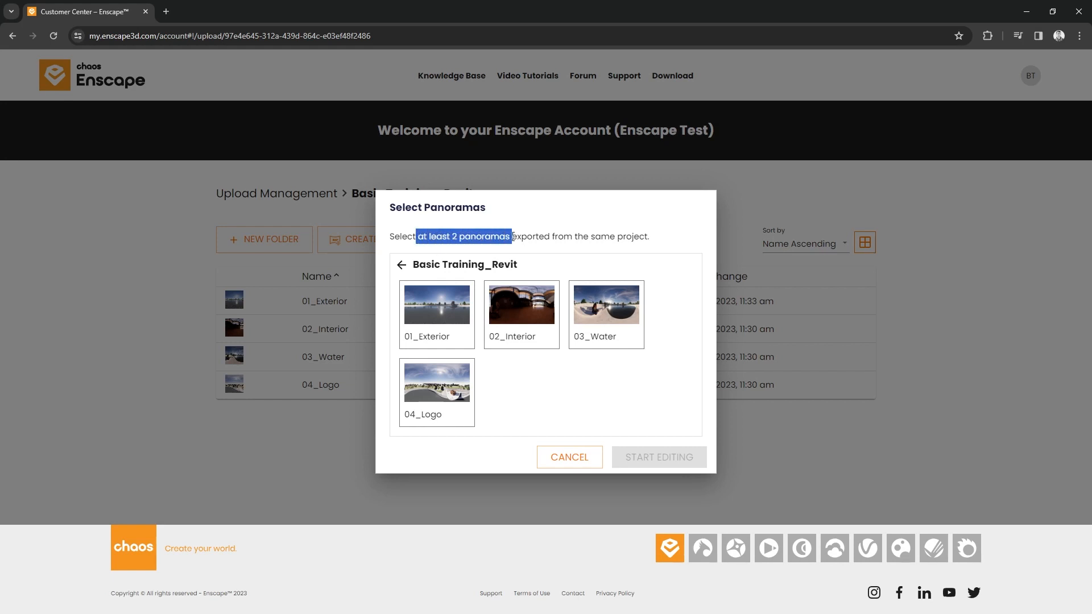
pyautogui.click(620, 272)
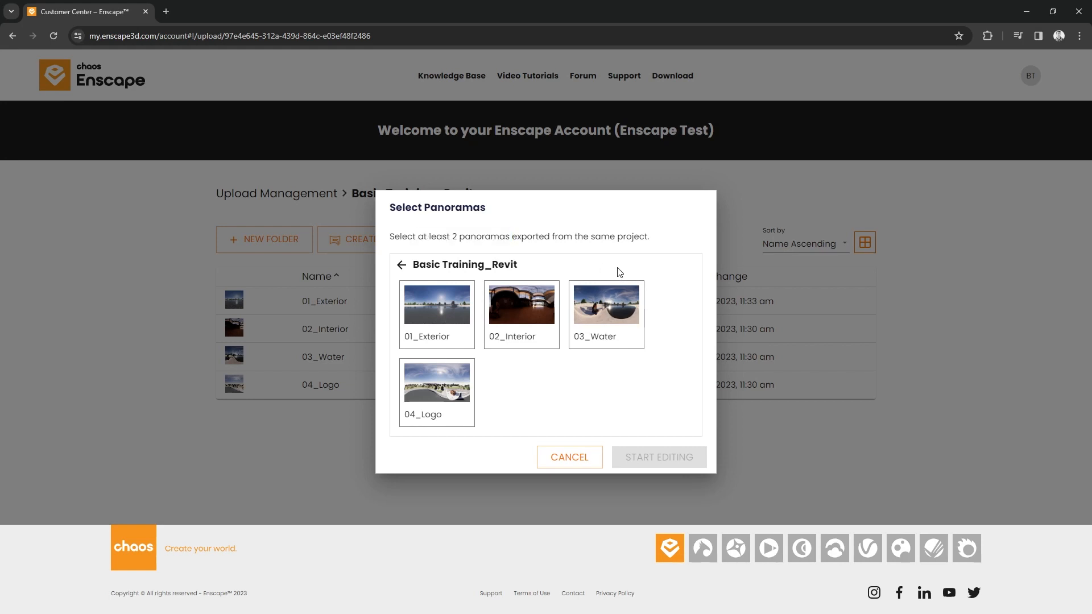
pyautogui.click(419, 319)
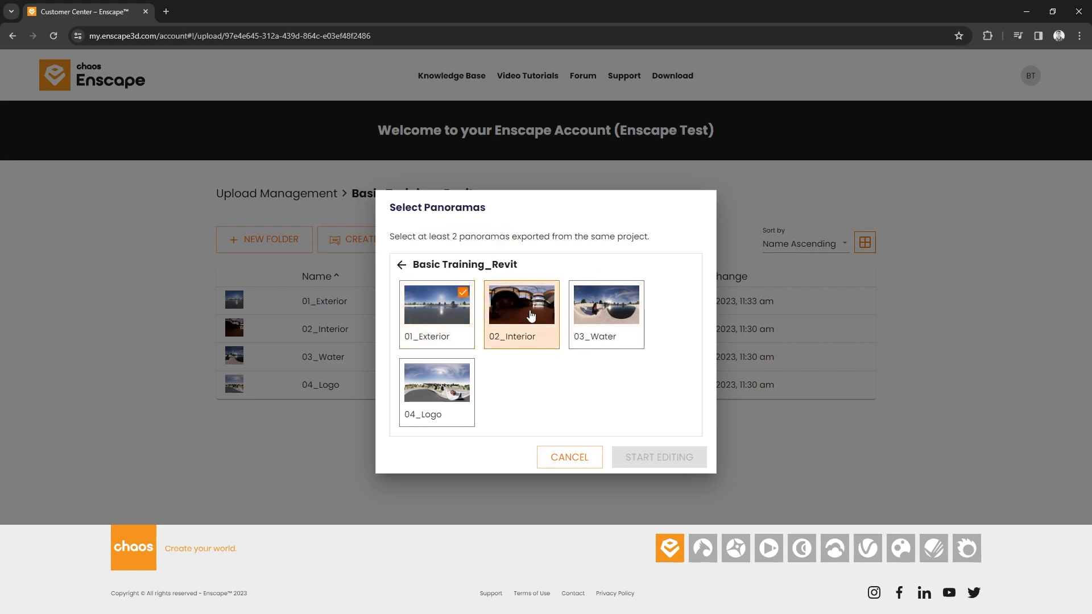
pyautogui.click(519, 314)
pyautogui.click(603, 314)
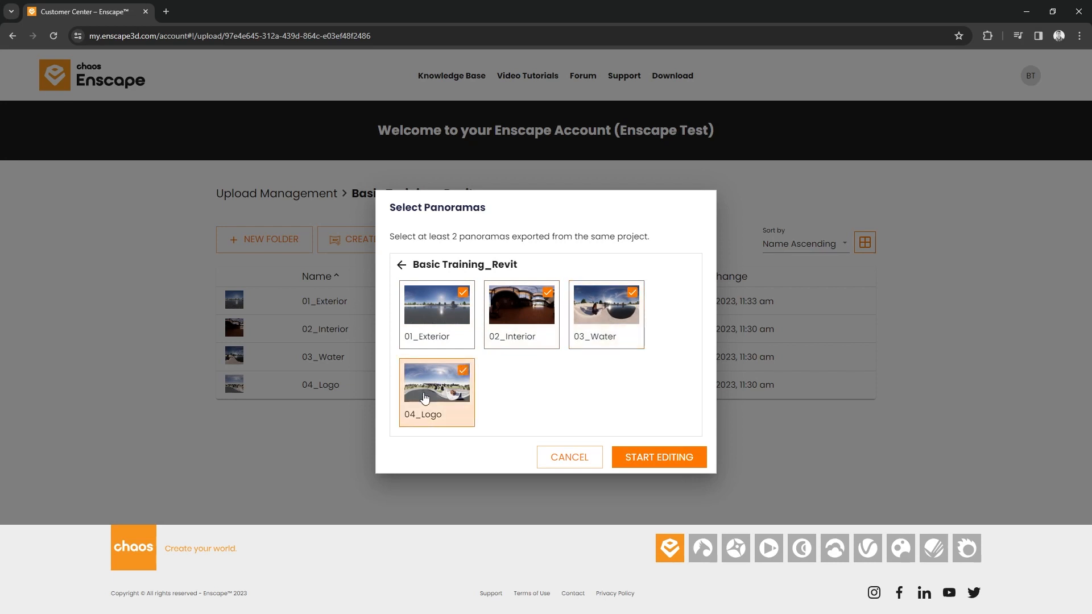
pyautogui.click(643, 464)
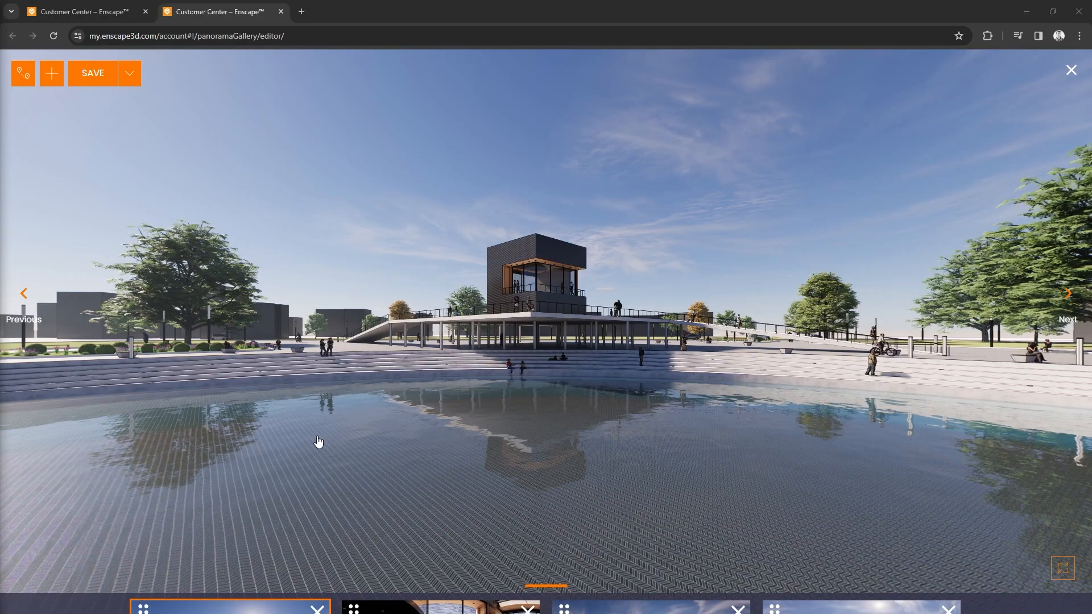
# - Look around 01_Exterior and browse the gallery's other panoramas through their thumbnails and the next and previous navigation
pyautogui.moveTo(443, 256); pyautogui.dragTo(475, 210)
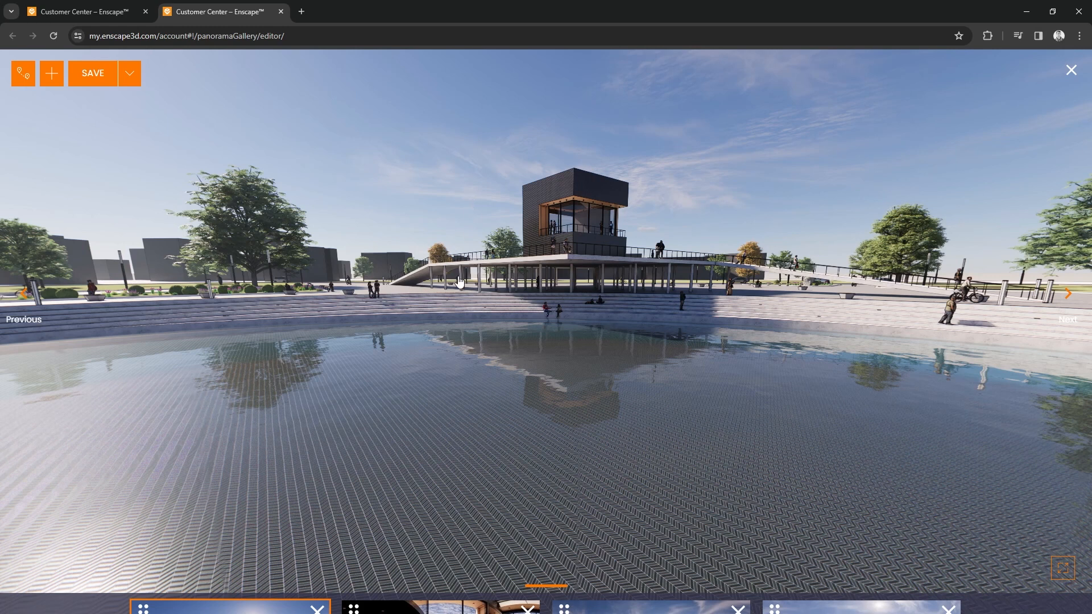
pyautogui.moveTo(455, 606)
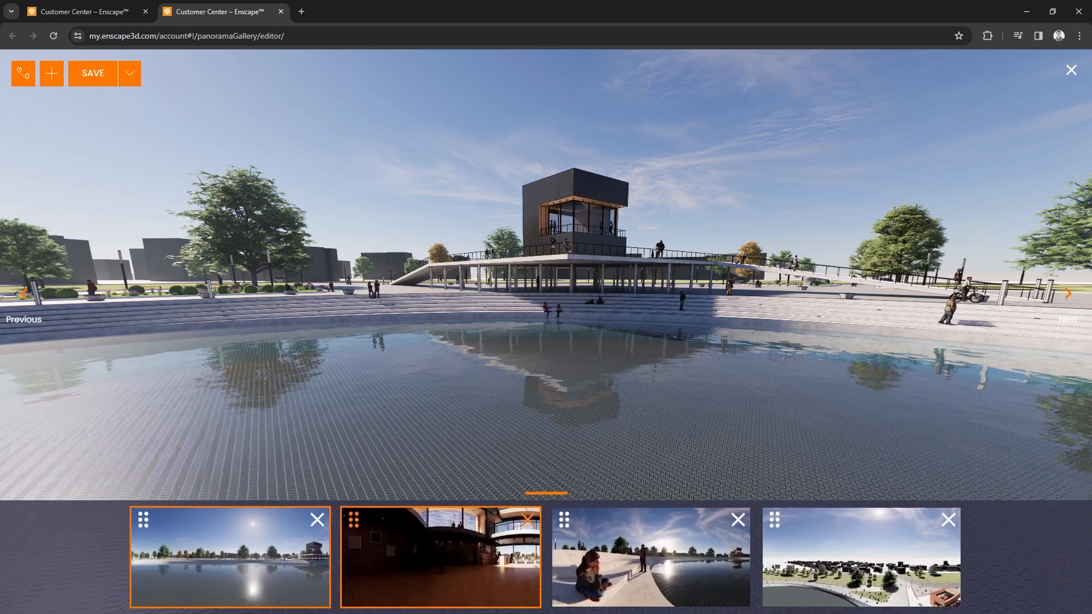
pyautogui.click(435, 562)
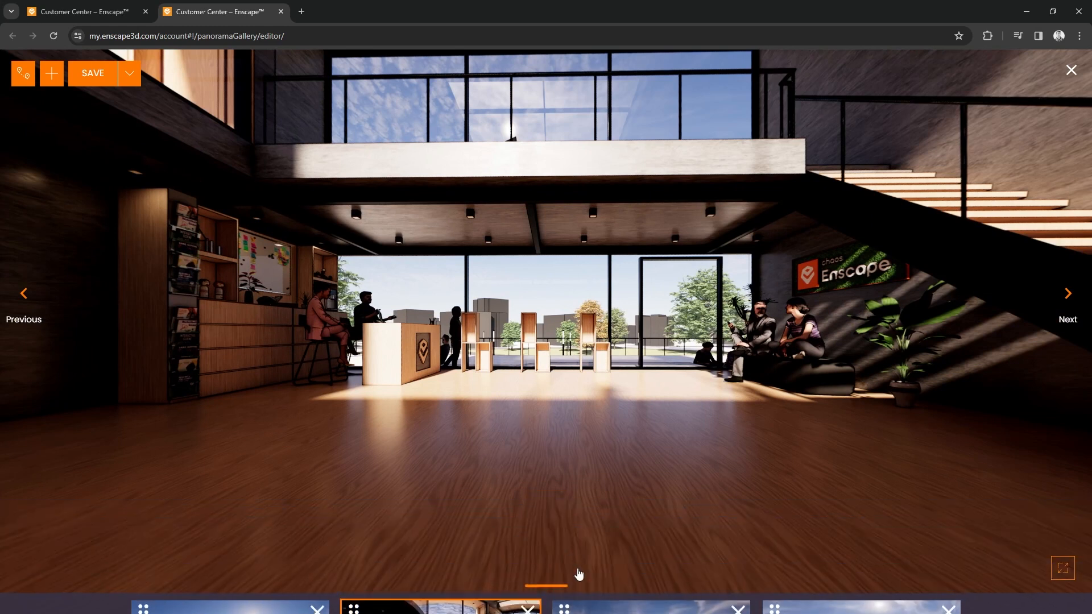
pyautogui.click(613, 580)
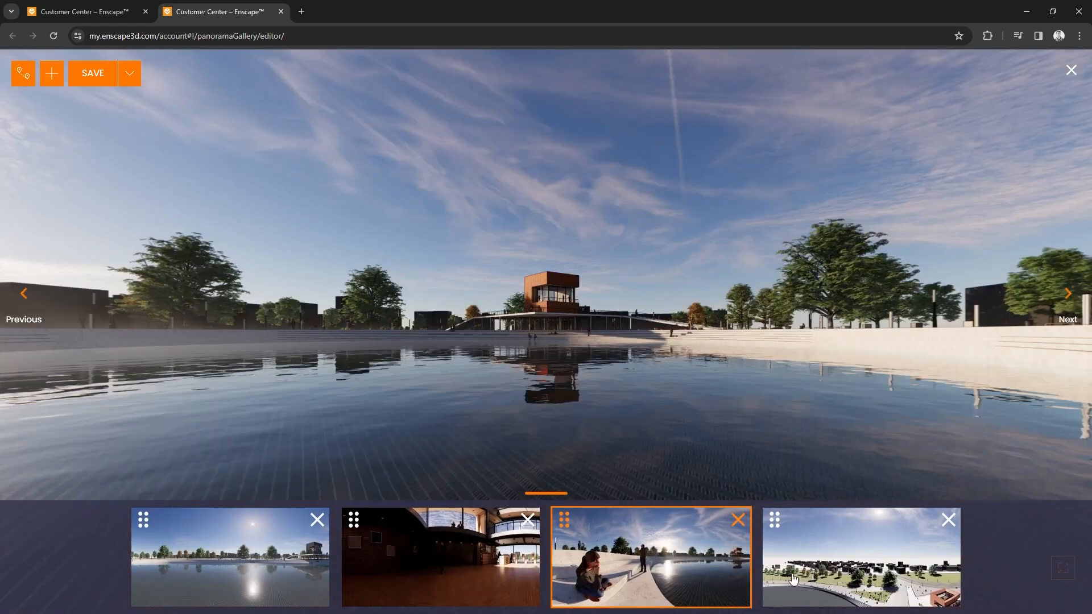
pyautogui.click(825, 578)
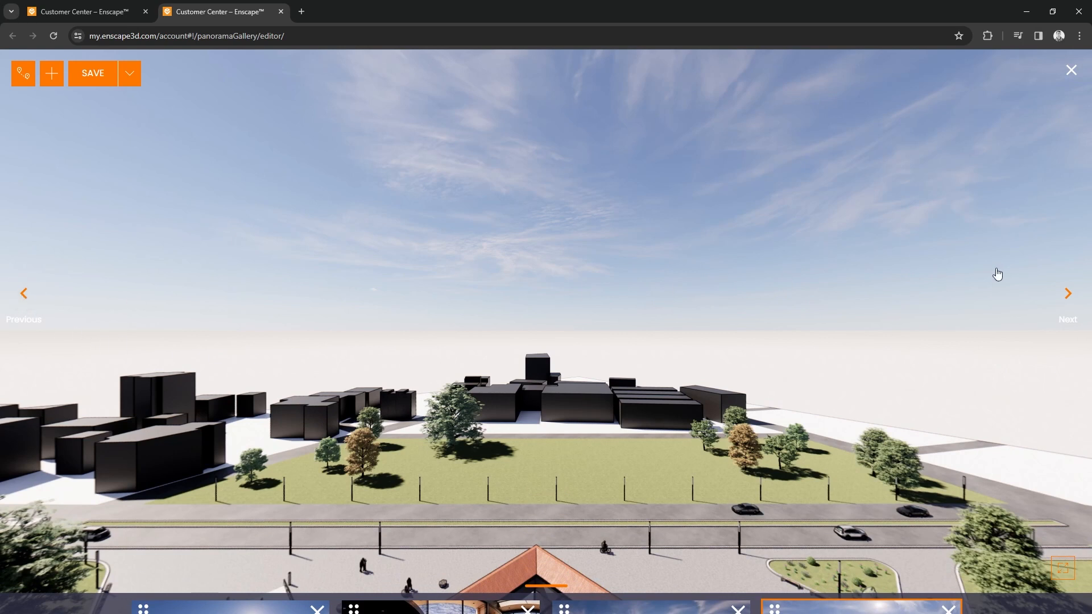
pyautogui.click(1068, 306)
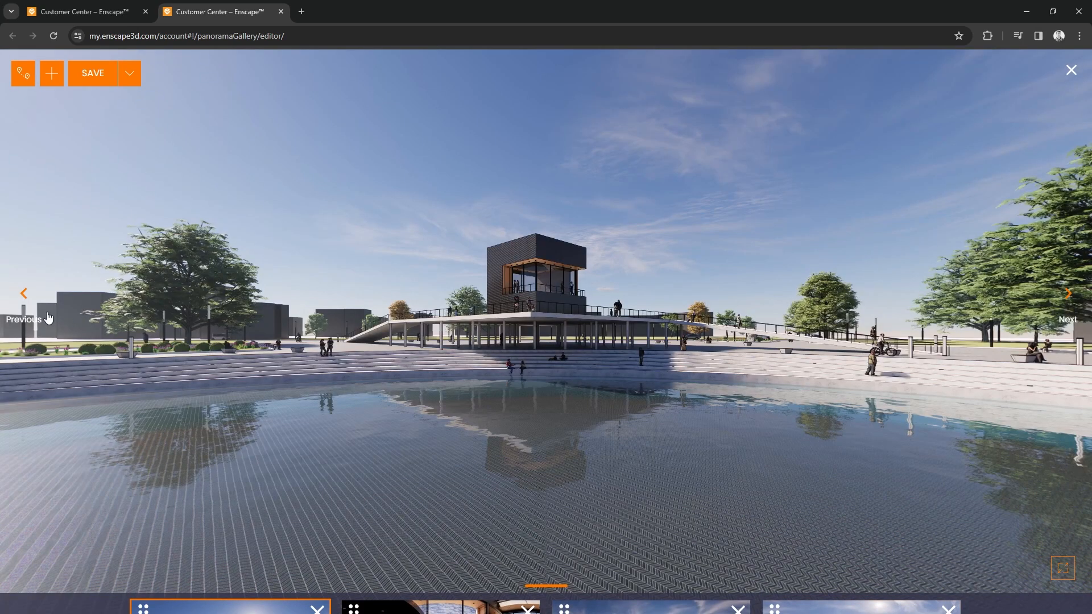
pyautogui.click(22, 303)
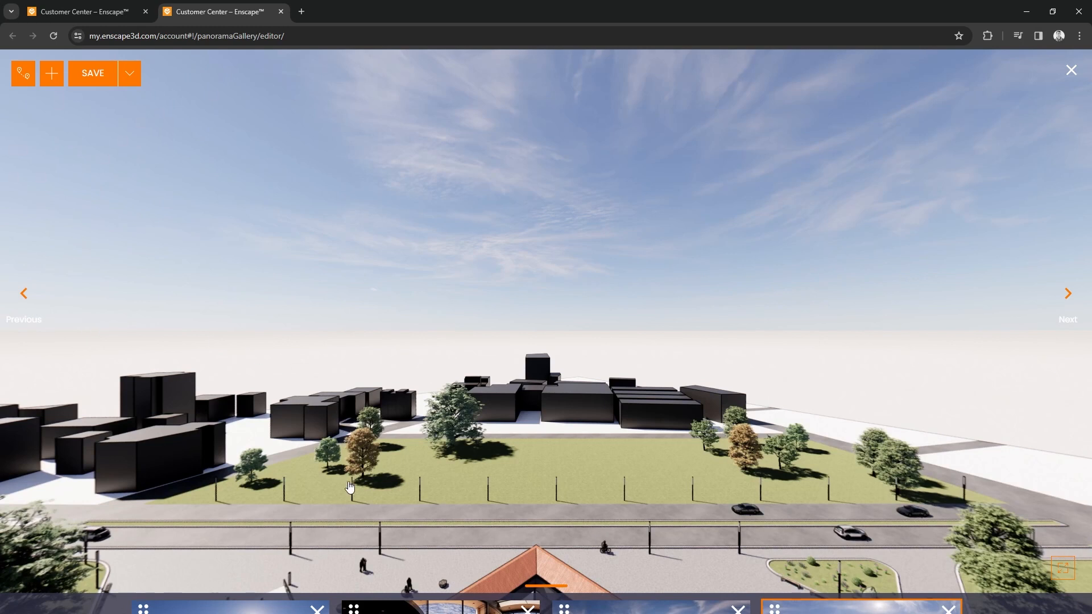
pyautogui.moveTo(421, 591)
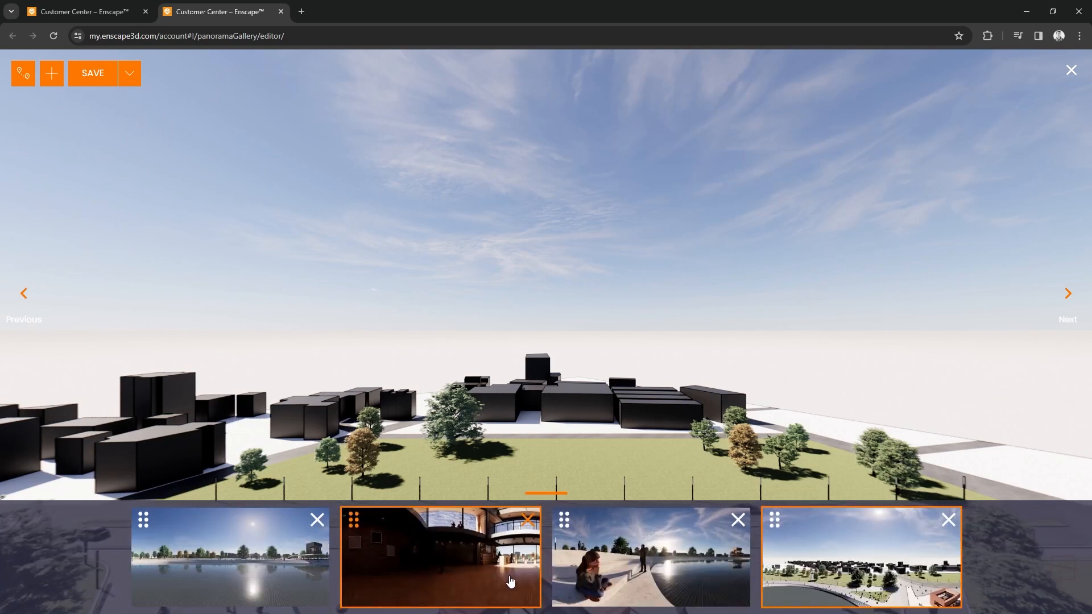
# - Reorder the gallery so 03_Water comes first and 04_Logo sits before 02_Interior
pyautogui.click(635, 576)
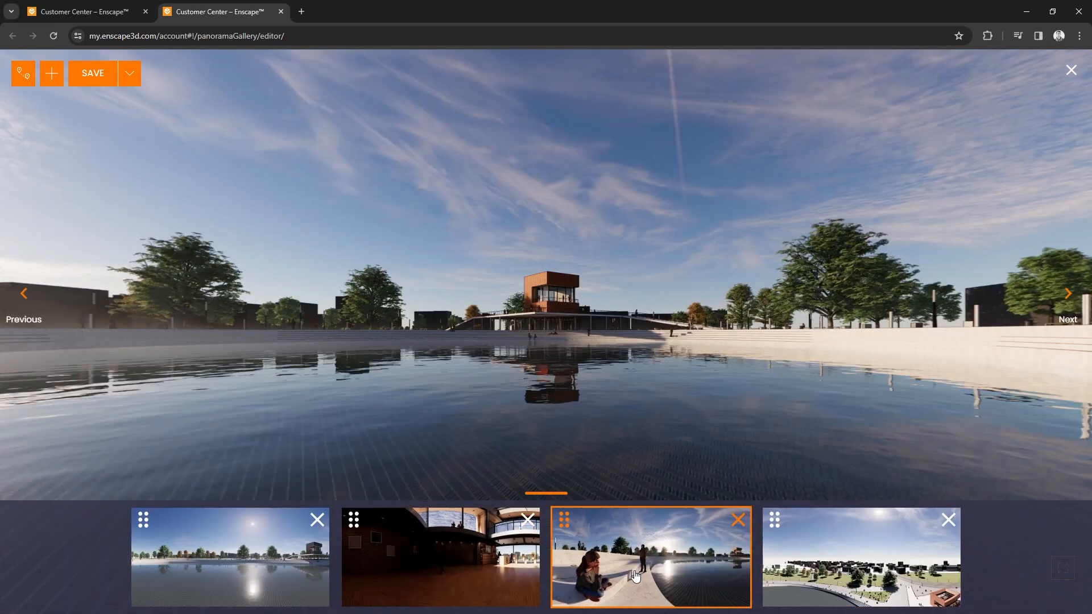
pyautogui.moveTo(564, 519); pyautogui.dragTo(132, 520)
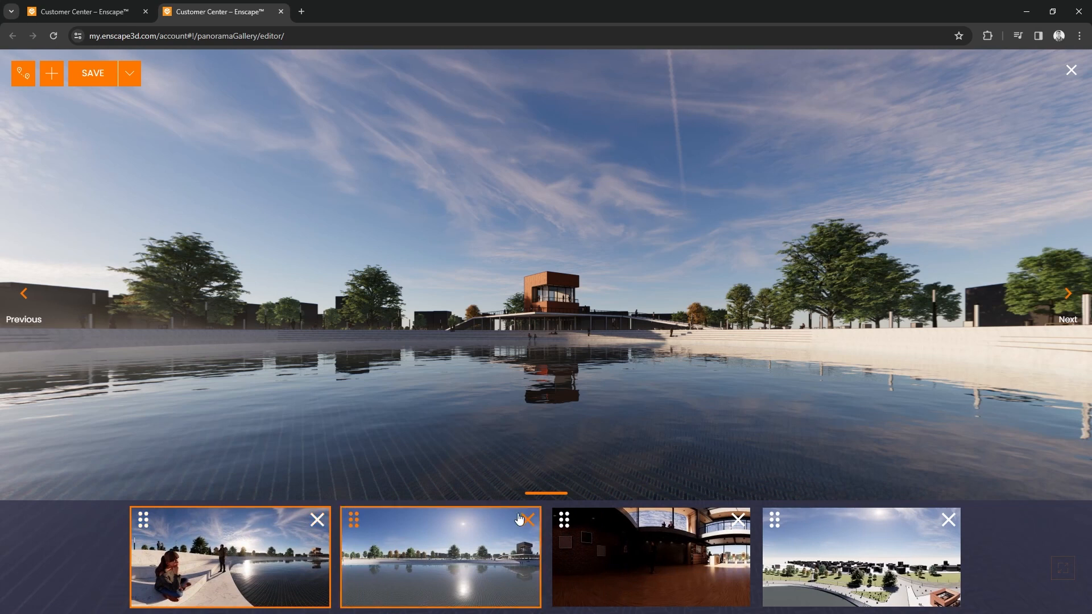
pyautogui.moveTo(771, 519); pyautogui.dragTo(573, 524)
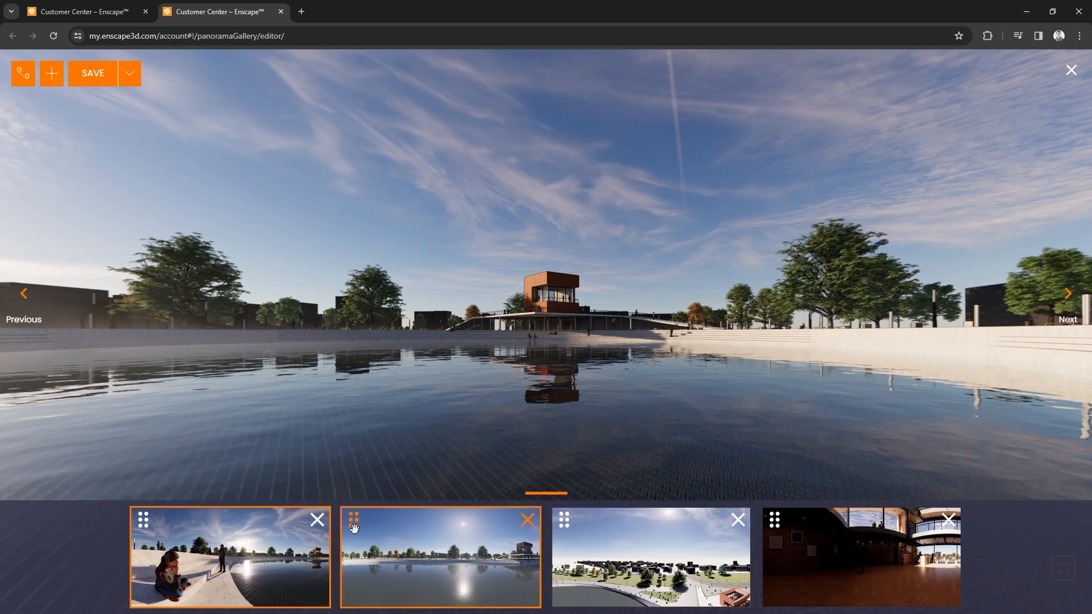
# - Remove the 02_Interior panorama from the gallery and add it back from the Basic Training_Revit folder
pyautogui.click(949, 520)
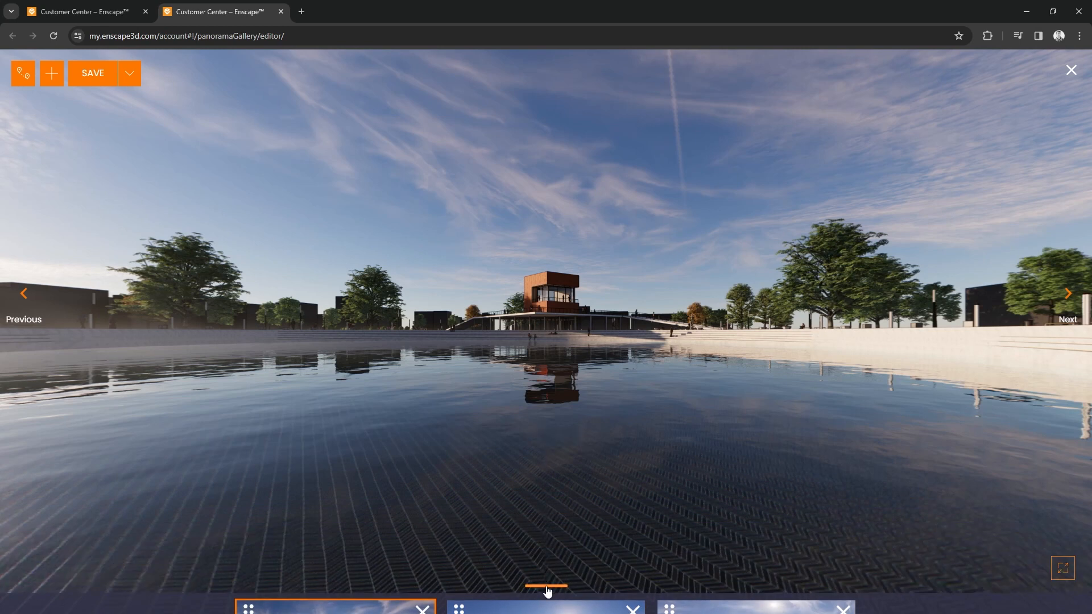
pyautogui.click(546, 588)
pyautogui.click(546, 607)
pyautogui.click(52, 75)
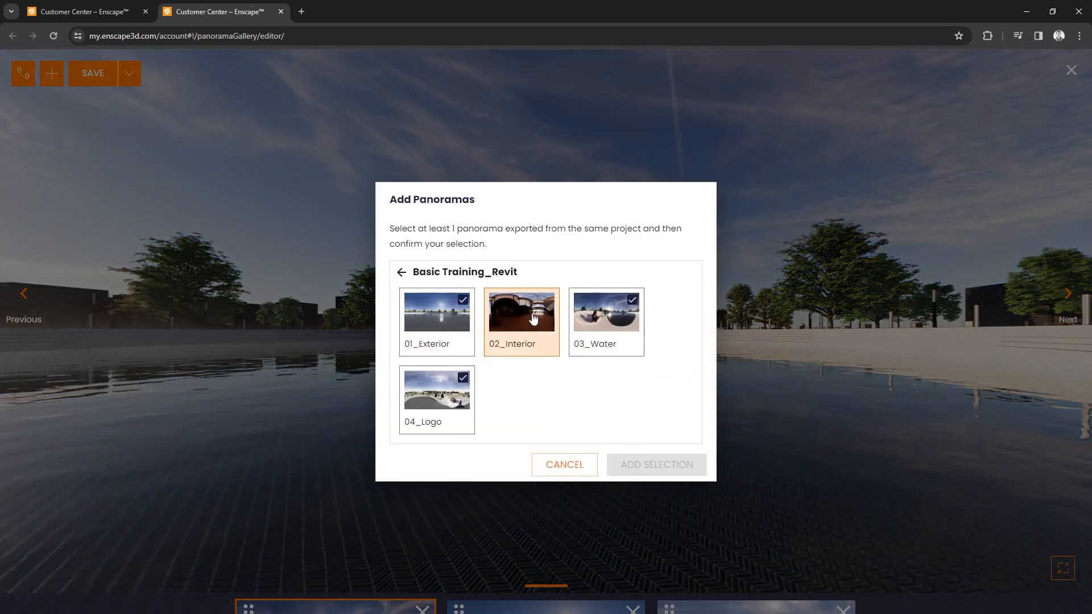
pyautogui.click(533, 318)
pyautogui.click(643, 462)
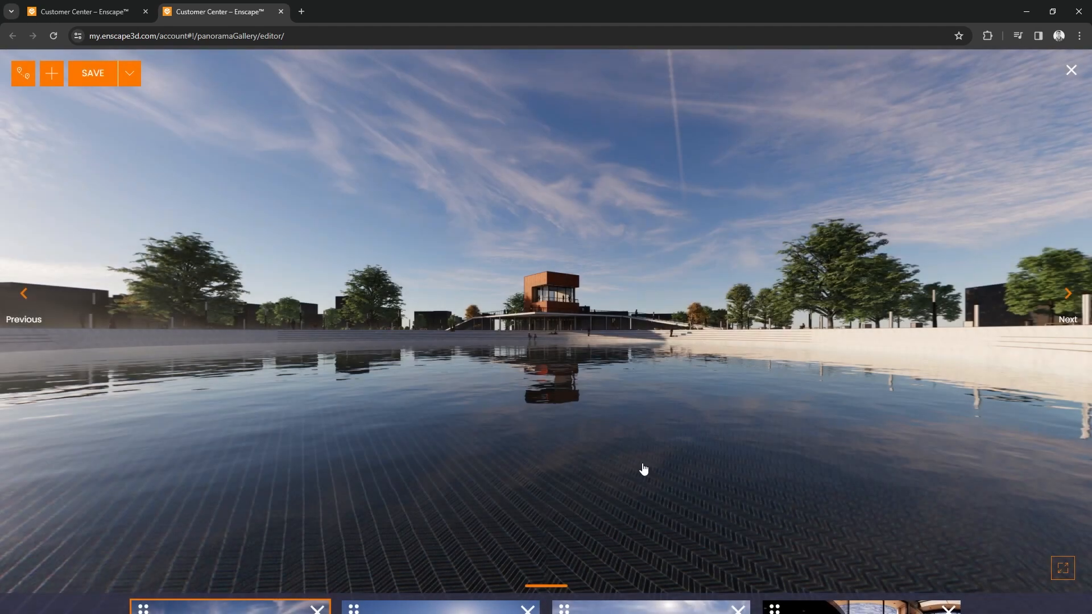
pyautogui.moveTo(654, 546)
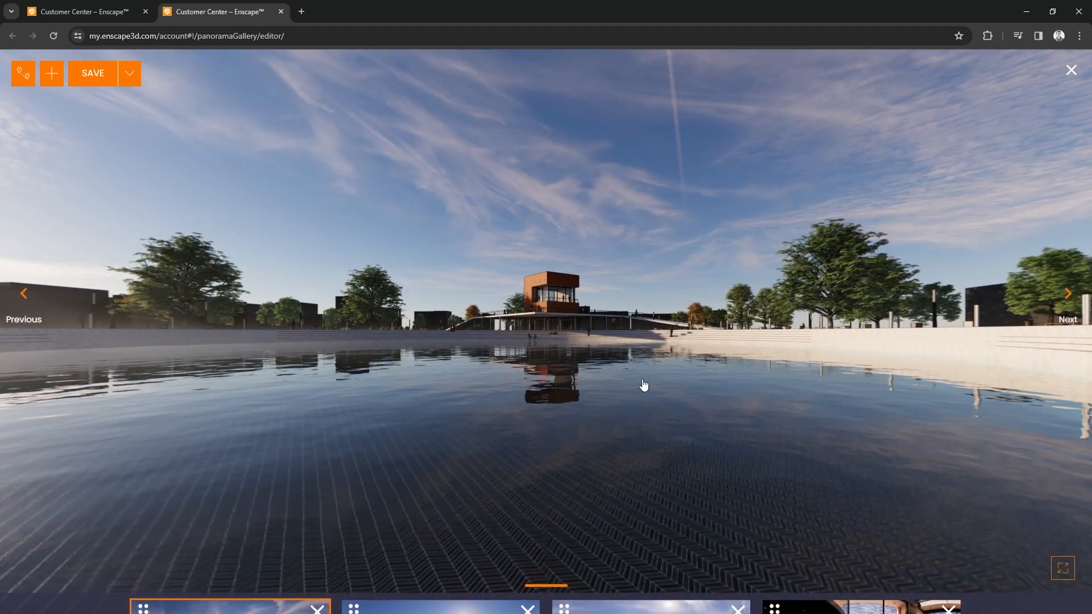
# - Check the gallery's save options and the tour mode setting, leaving it on Gallery
pyautogui.click(128, 83)
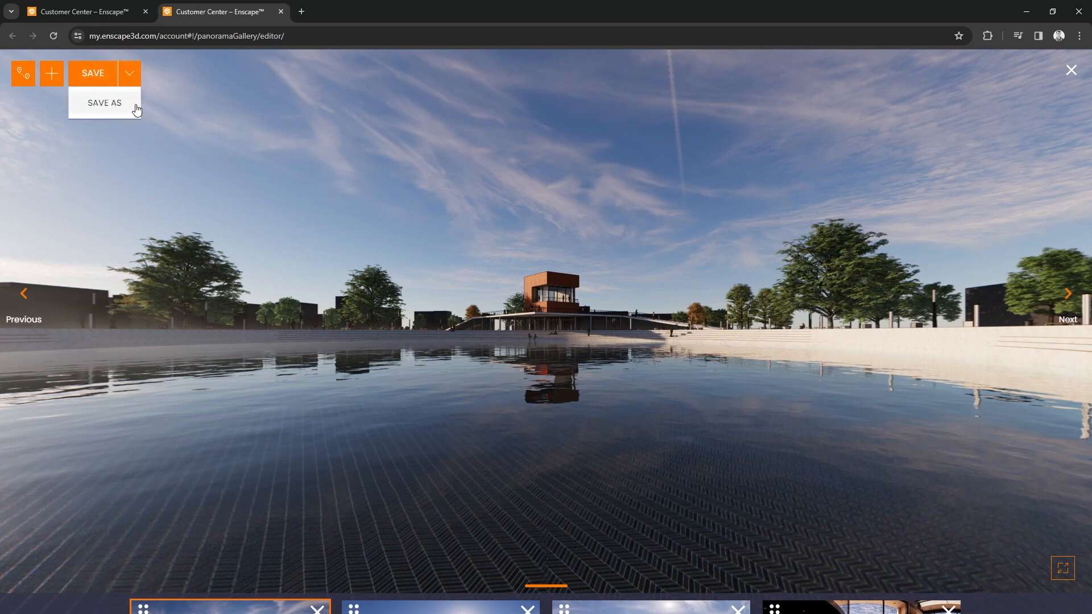
pyautogui.click(130, 75)
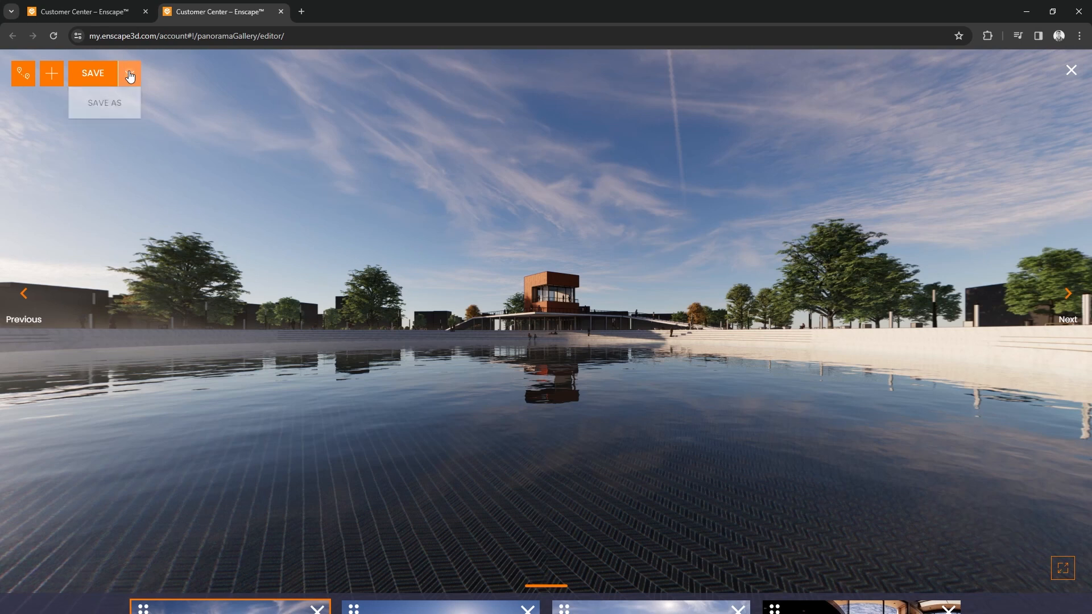
pyautogui.click(24, 73)
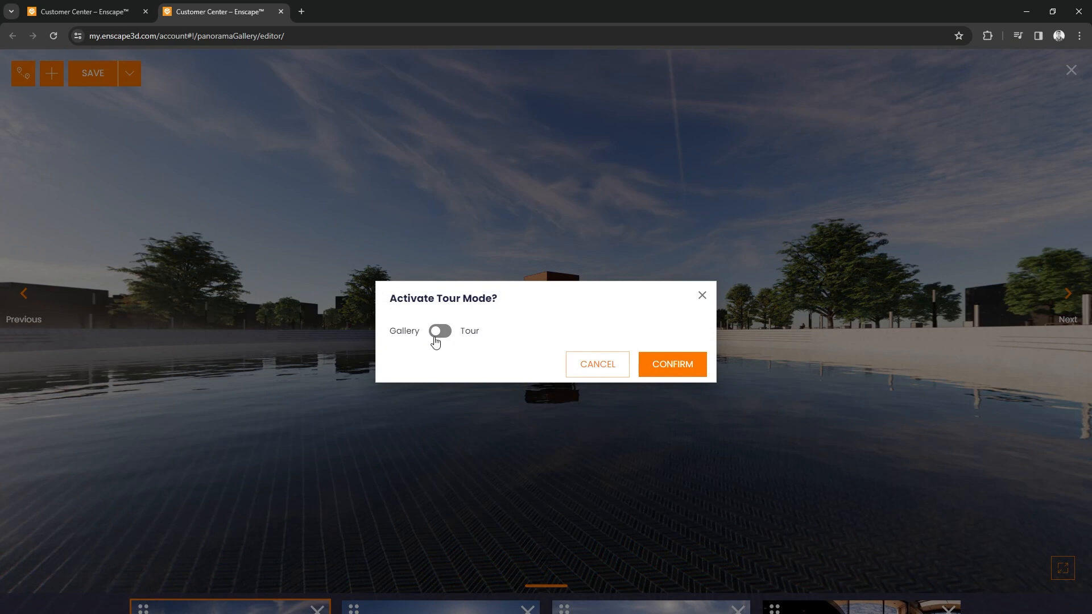
pyautogui.click(690, 374)
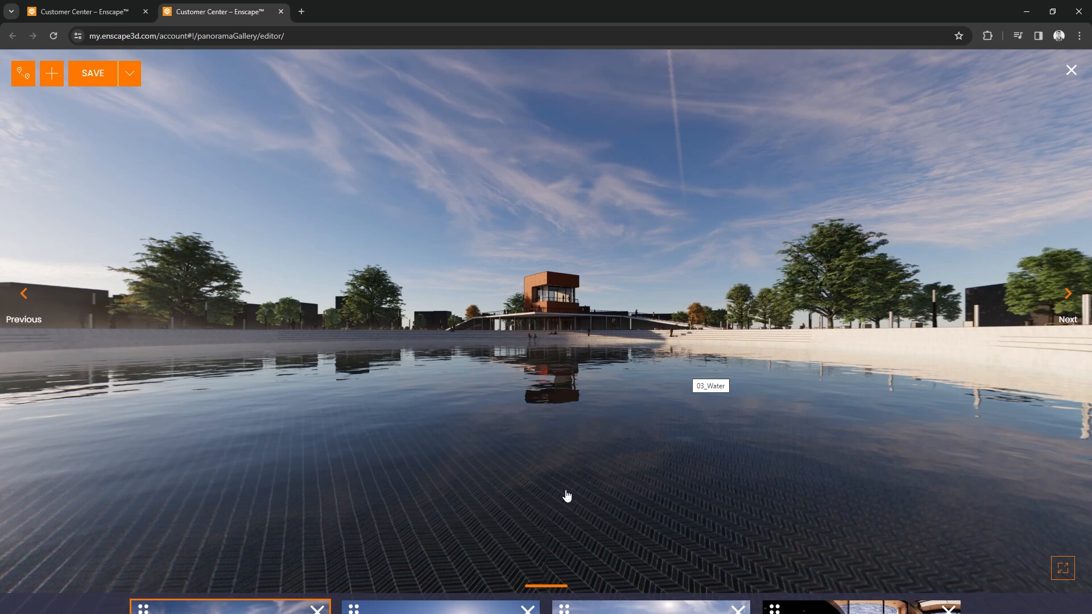
# - View the 04_Logo, 01_Exterior and 02_Interior panoramas from the gallery's thumbnails
pyautogui.moveTo(540, 571)
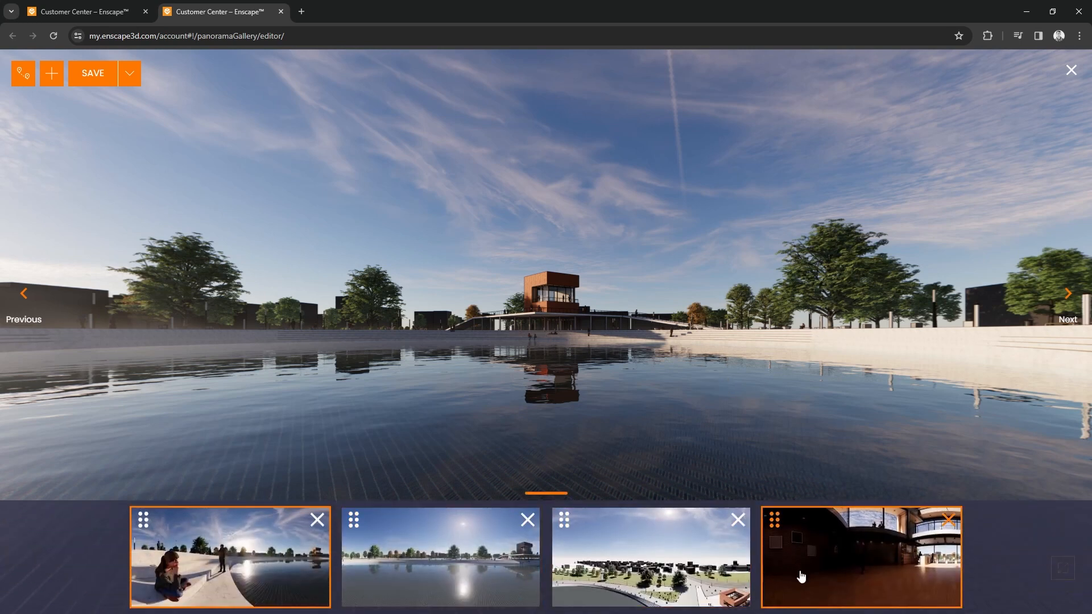
pyautogui.click(715, 581)
pyautogui.click(443, 578)
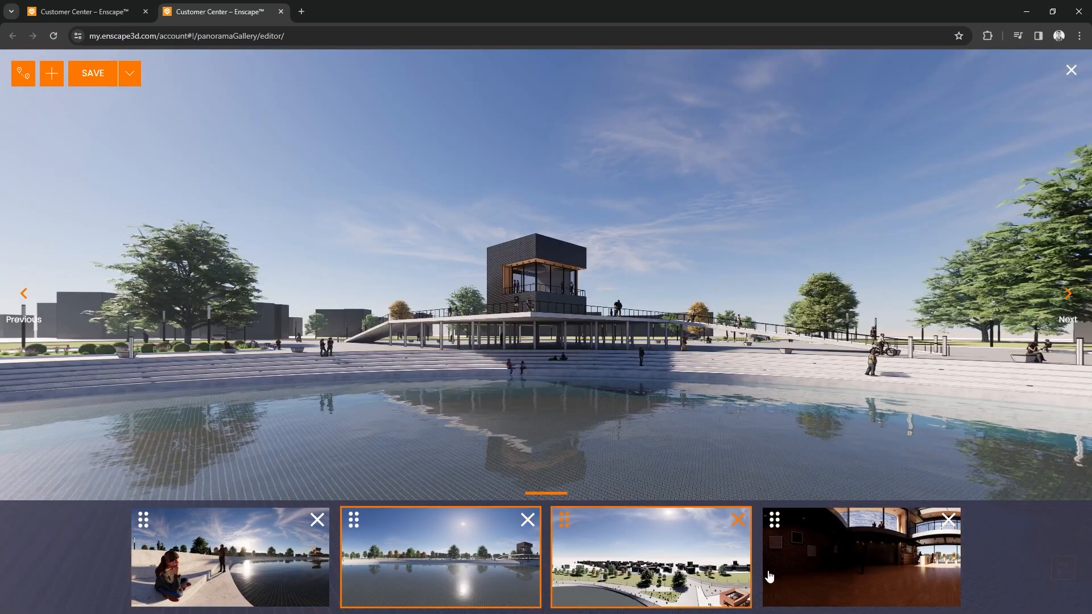
pyautogui.click(864, 578)
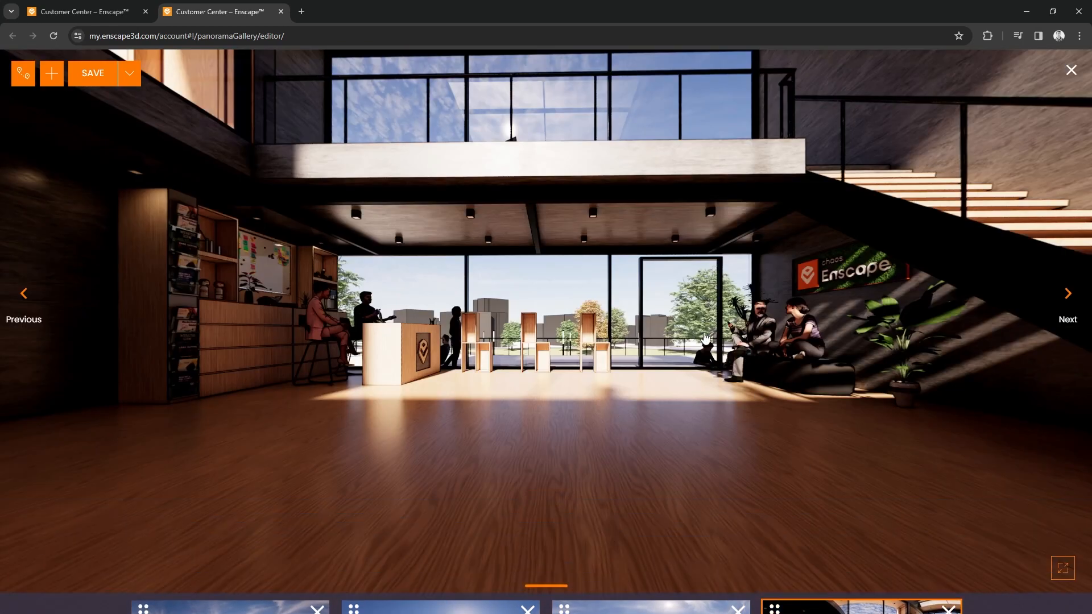
# - Switch the panorama gallery to Tour mode with all waypoints shown
pyautogui.click(23, 72)
pyautogui.click(441, 332)
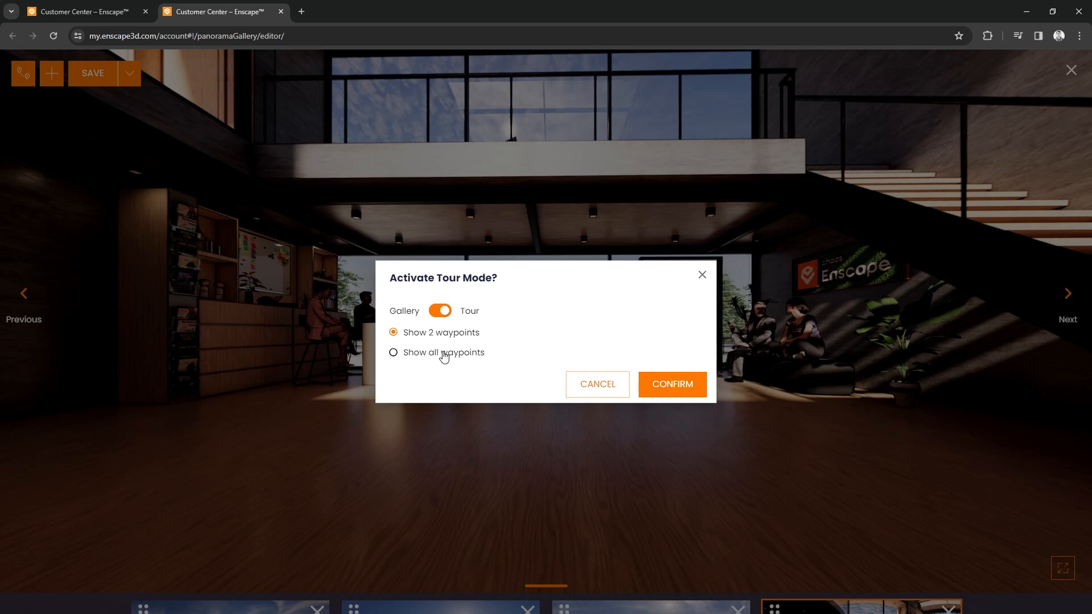
pyautogui.click(392, 353)
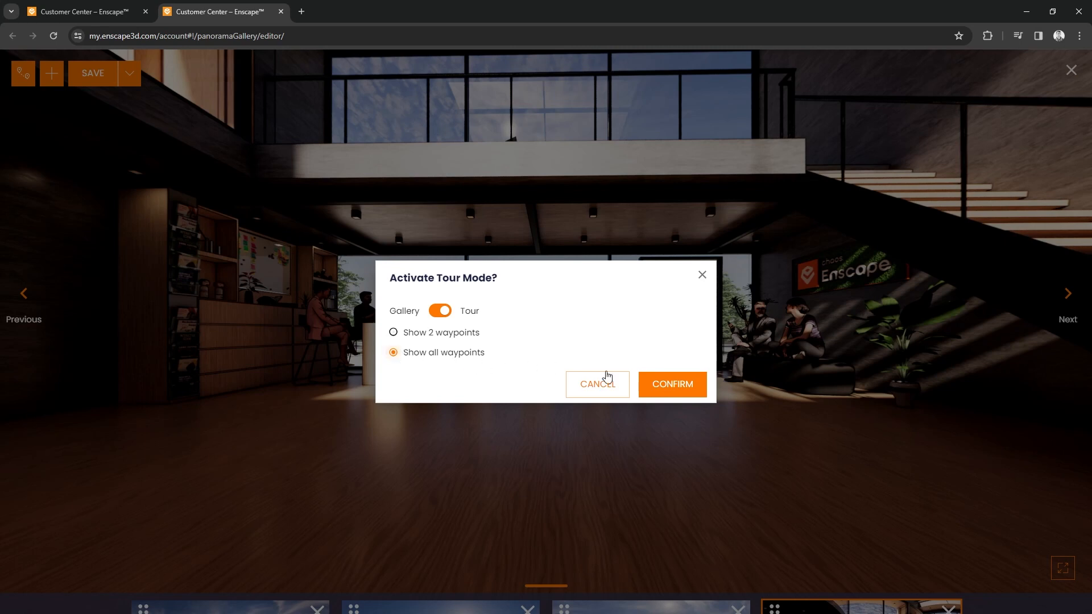
pyautogui.click(669, 384)
# - Walk through the tour by its waypoints, visiting 03_Water, 04_Logo, 02_Interior and 01_Exterior and returning to the interior
pyautogui.moveTo(668, 390); pyautogui.dragTo(962, 392)
pyautogui.moveTo(802, 344); pyautogui.dragTo(927, 300)
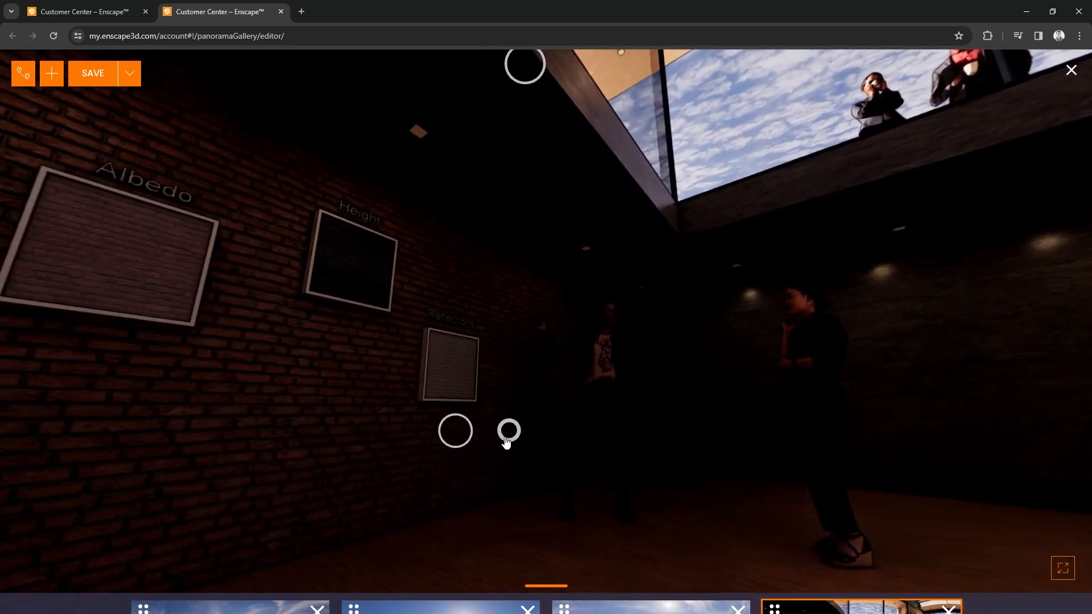
pyautogui.click(456, 431)
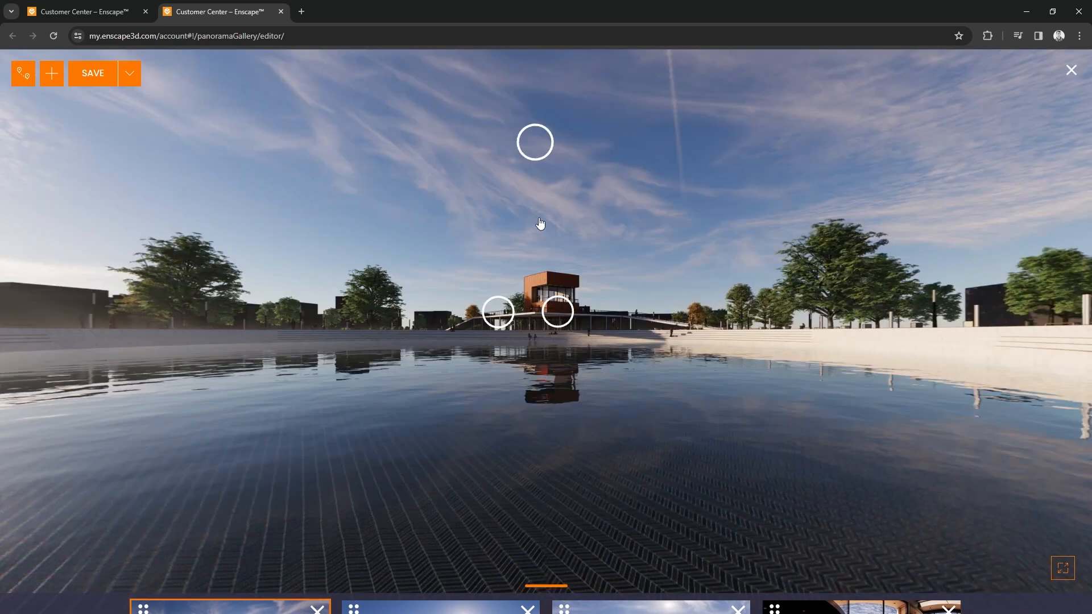
pyautogui.click(539, 146)
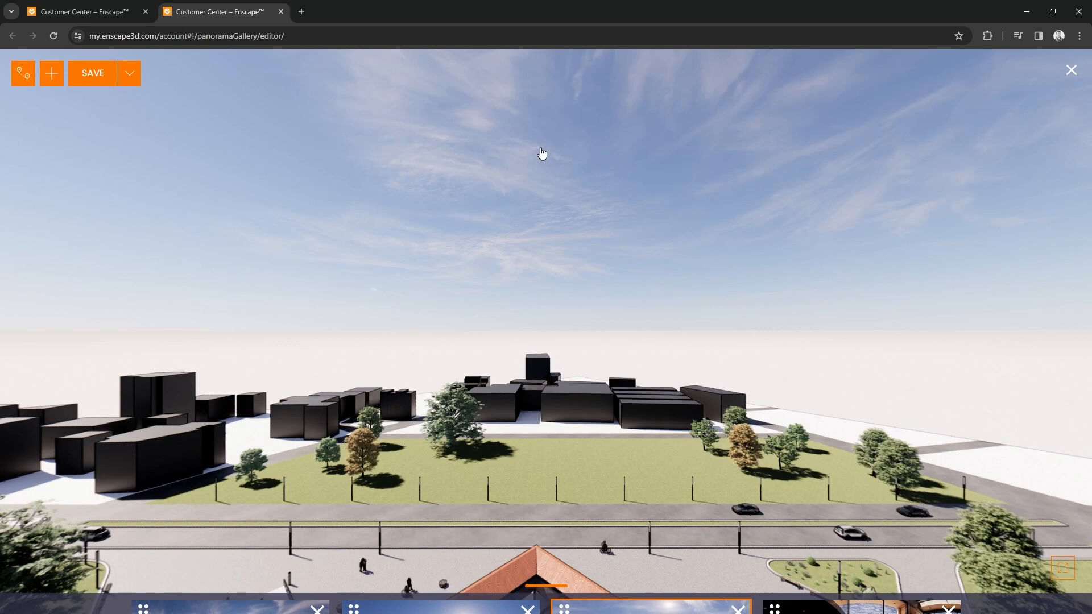
pyautogui.moveTo(550, 453); pyautogui.dragTo(506, 199)
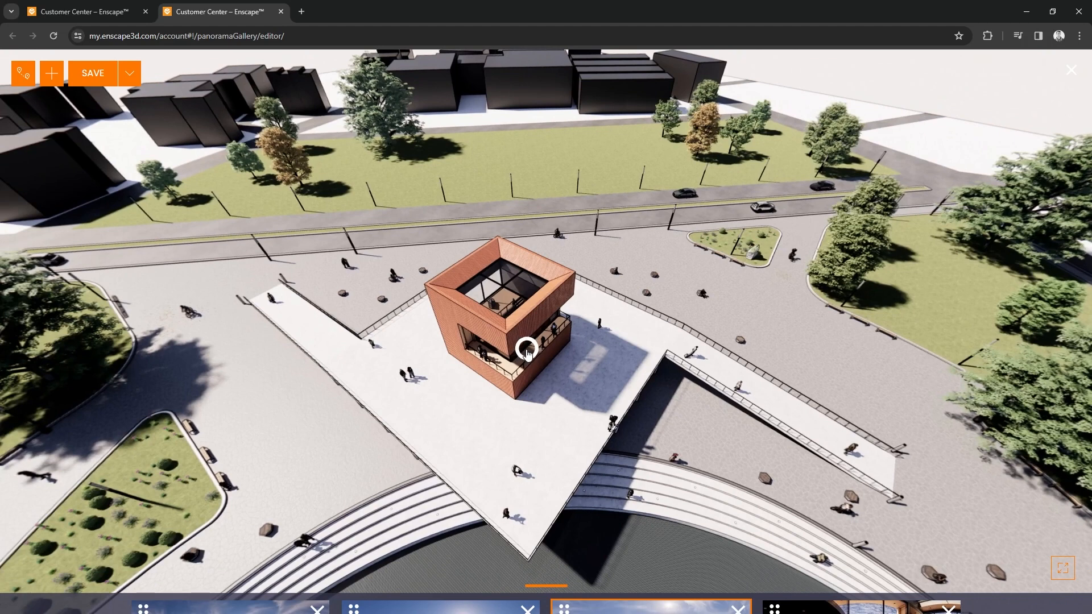
pyautogui.click(526, 352)
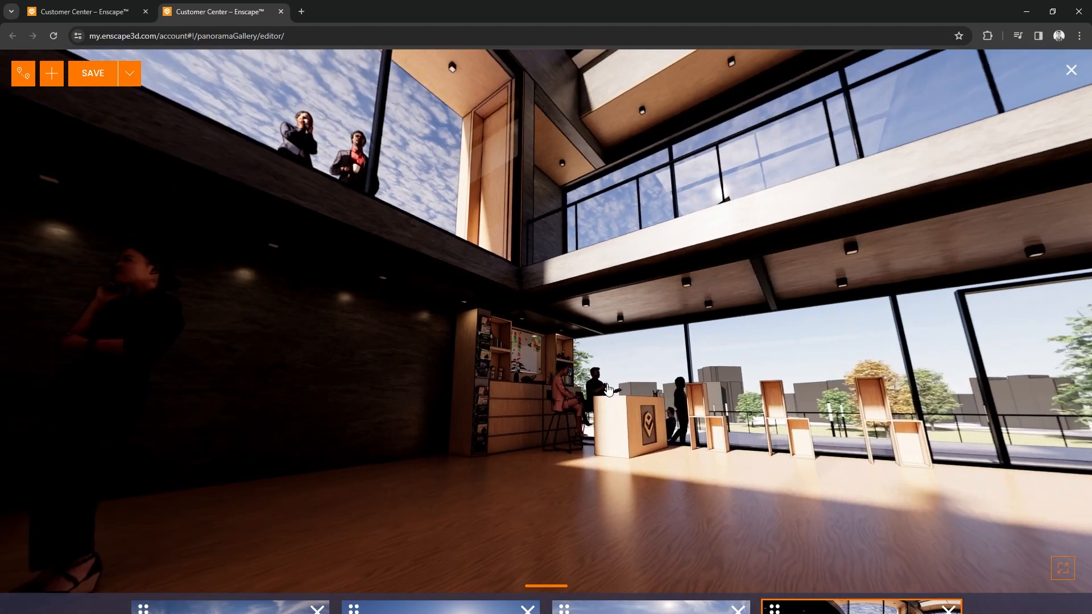
pyautogui.moveTo(607, 390); pyautogui.dragTo(1068, 431)
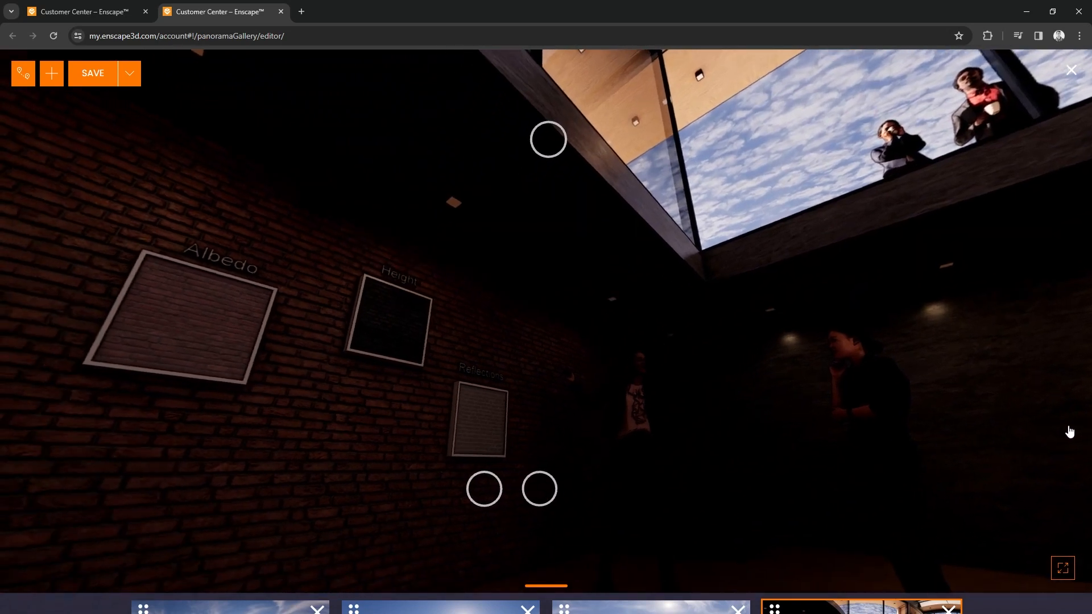
pyautogui.click(540, 489)
pyautogui.moveTo(559, 419); pyautogui.dragTo(427, 402)
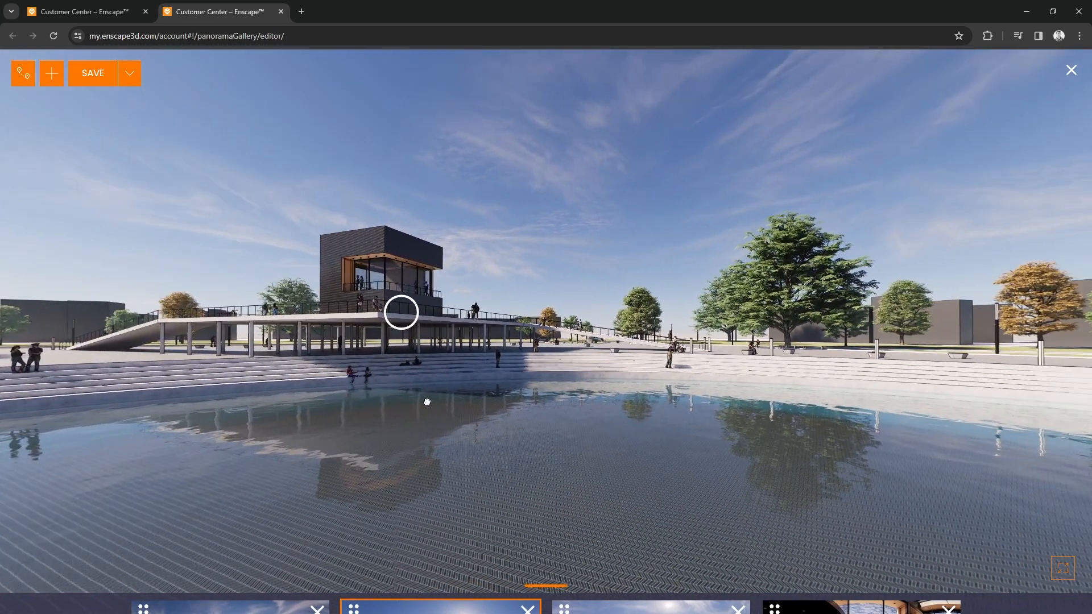
pyautogui.click(401, 313)
pyautogui.moveTo(644, 356); pyautogui.dragTo(186, 288)
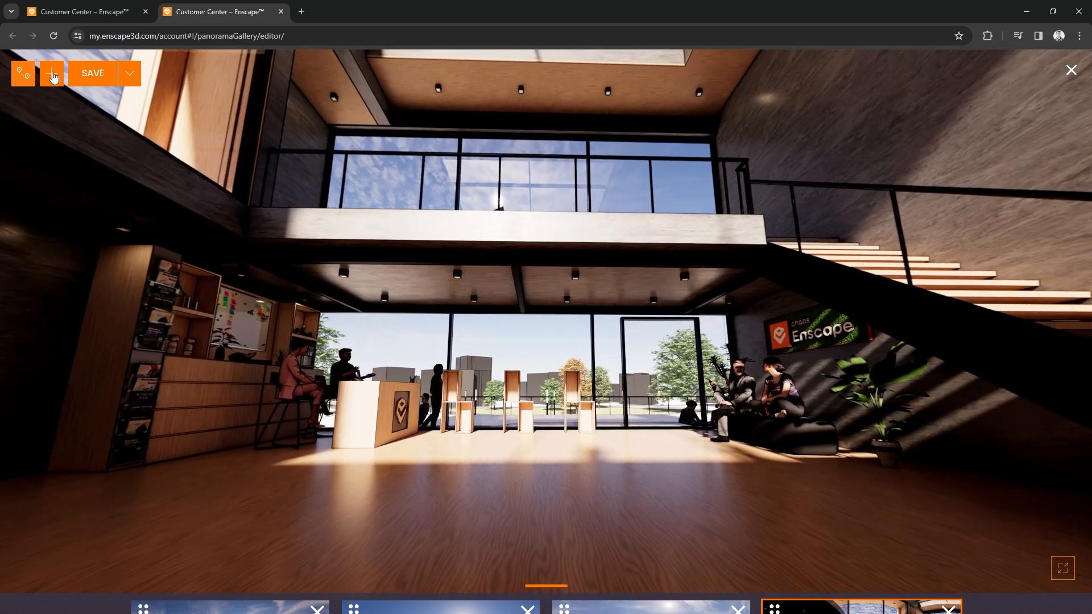
# - Save the panorama gallery as My Gallery in the Basic Training_Revit folder
pyautogui.click(91, 74)
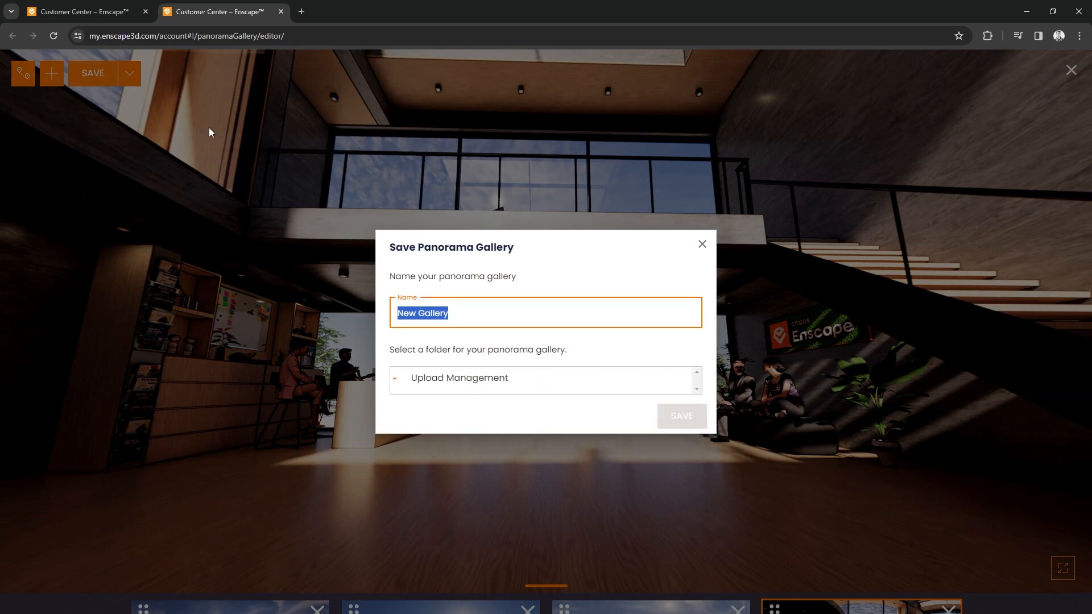
pyautogui.moveTo(417, 224); pyautogui.dragTo(385, 233)
pyautogui.write('My')
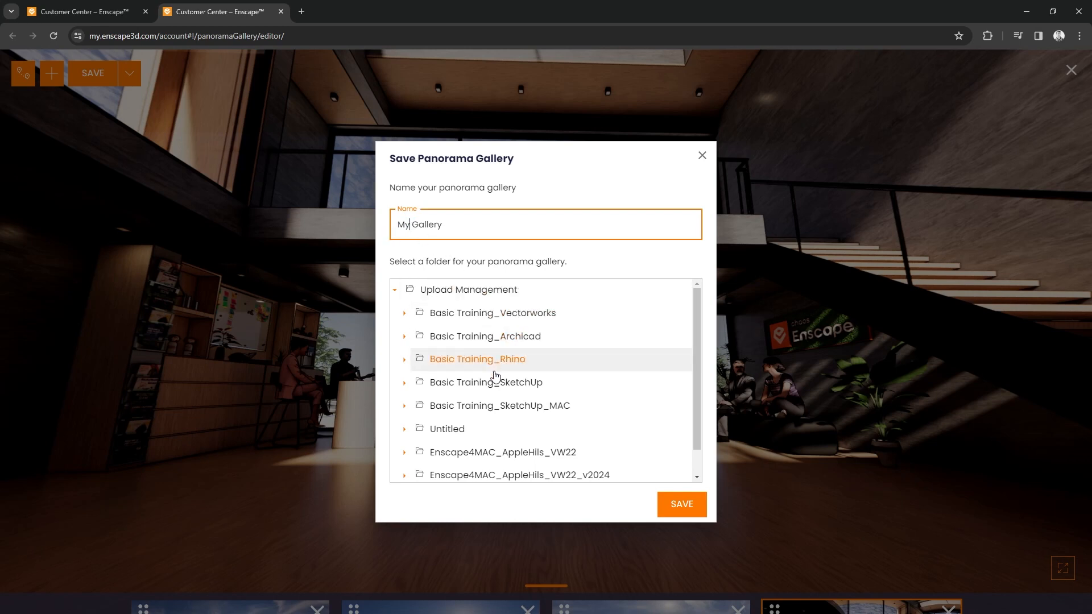
pyautogui.scroll(-1, 498, 376)
pyautogui.click(501, 470)
pyautogui.click(680, 504)
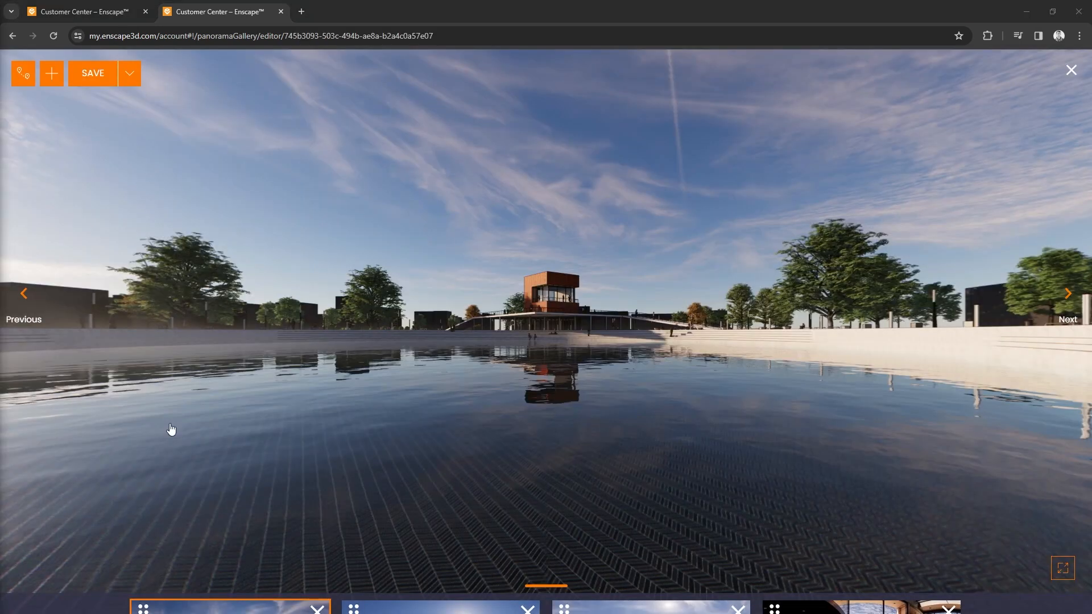
# - Return to the Basic Training_Revit folder, review My Gallery's link and e-mail share options and close them without sending
pyautogui.click(100, 12)
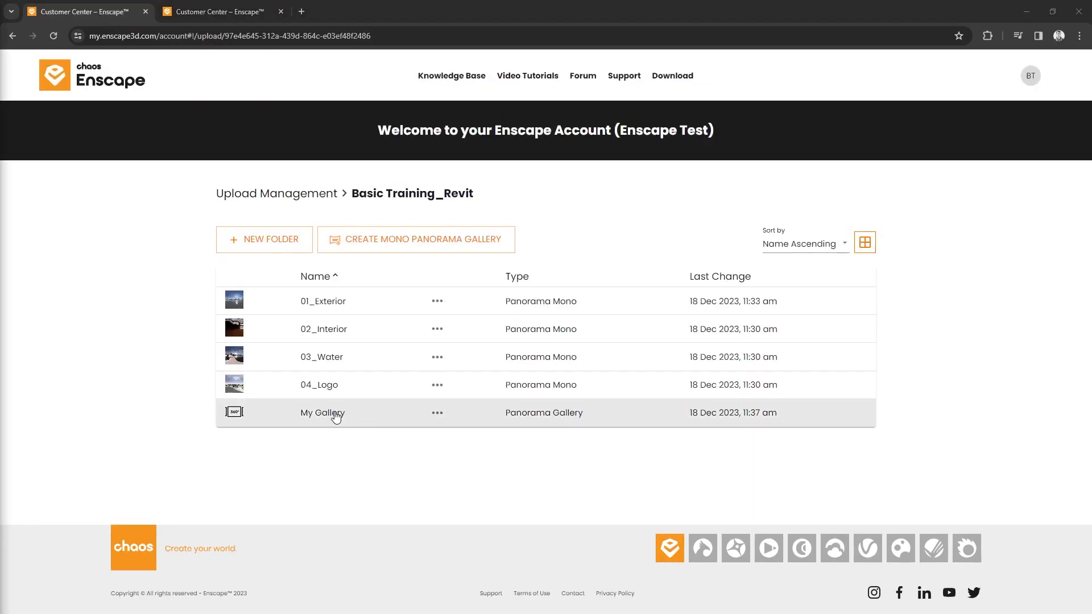
pyautogui.click(437, 413)
pyautogui.click(449, 419)
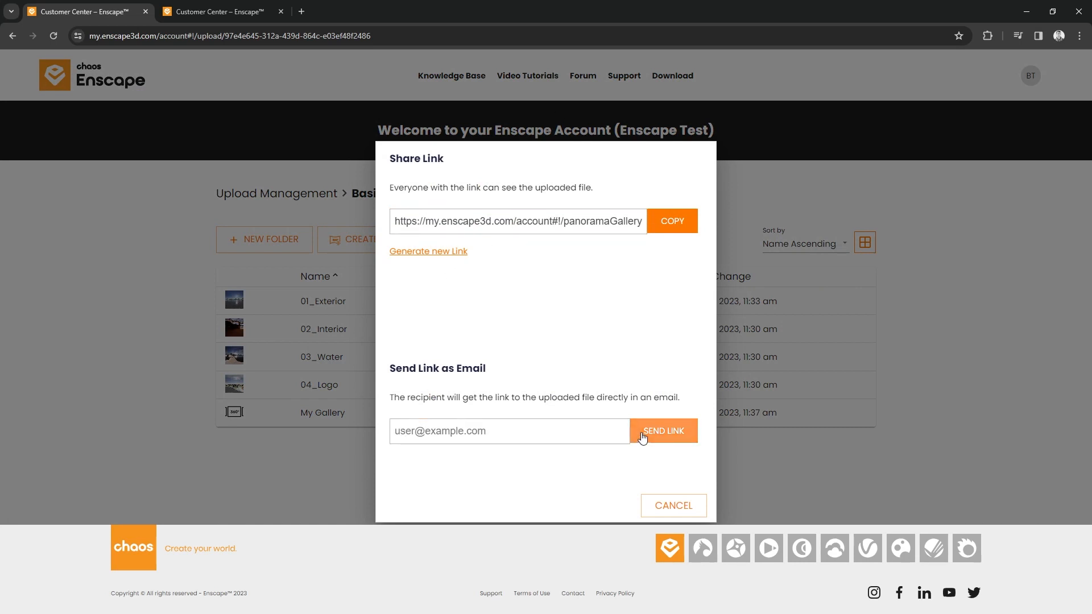
pyautogui.press('Escape')
# - Open My Gallery in View mode and switch to the 01_Exterior panorama
pyautogui.click(437, 412)
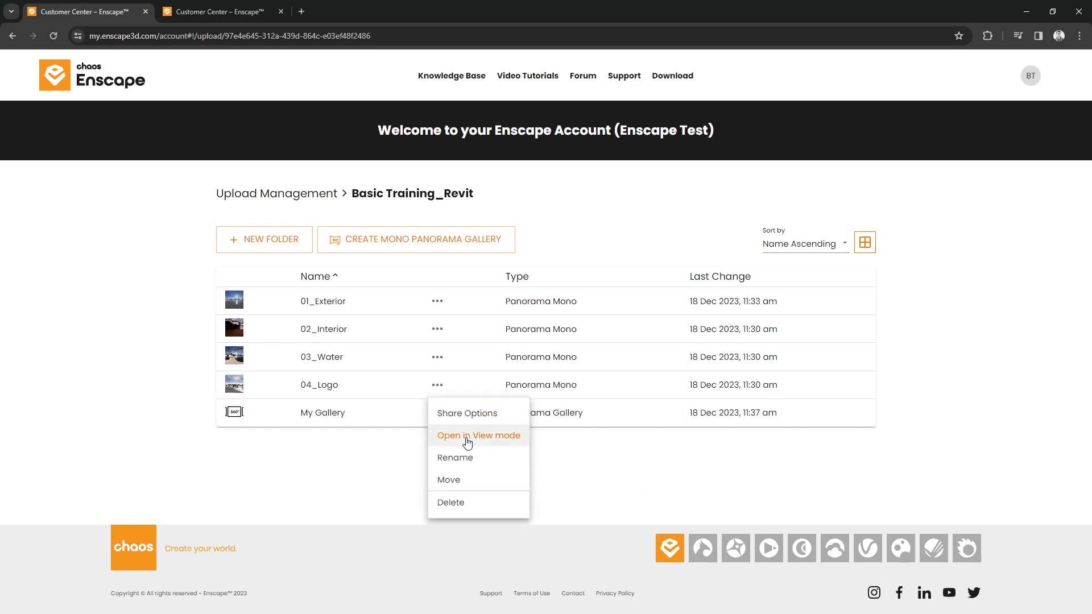
pyautogui.click(468, 435)
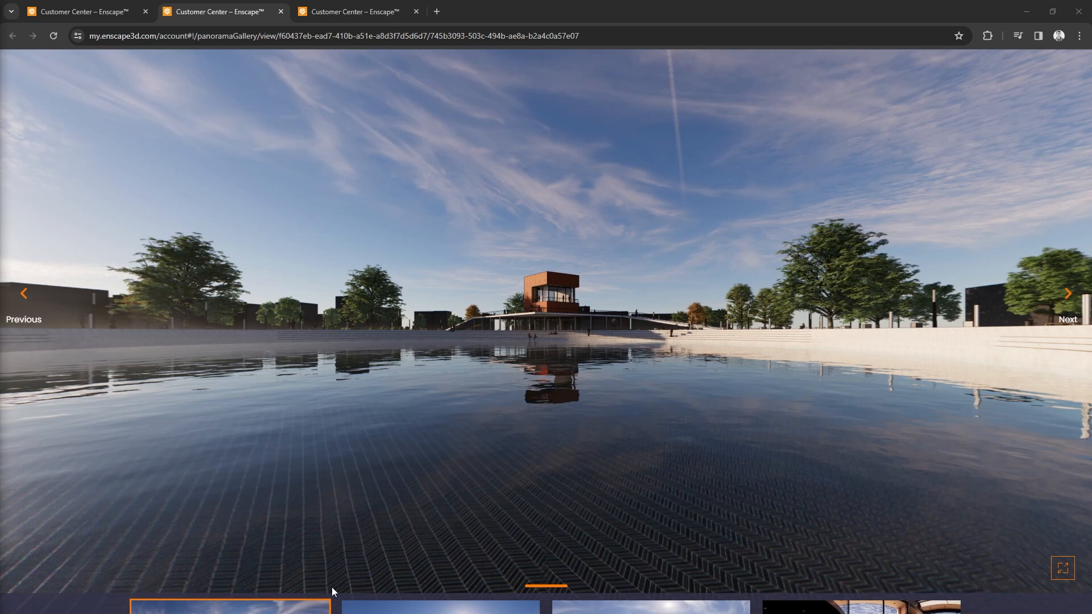
pyautogui.moveTo(411, 576)
pyautogui.click(456, 574)
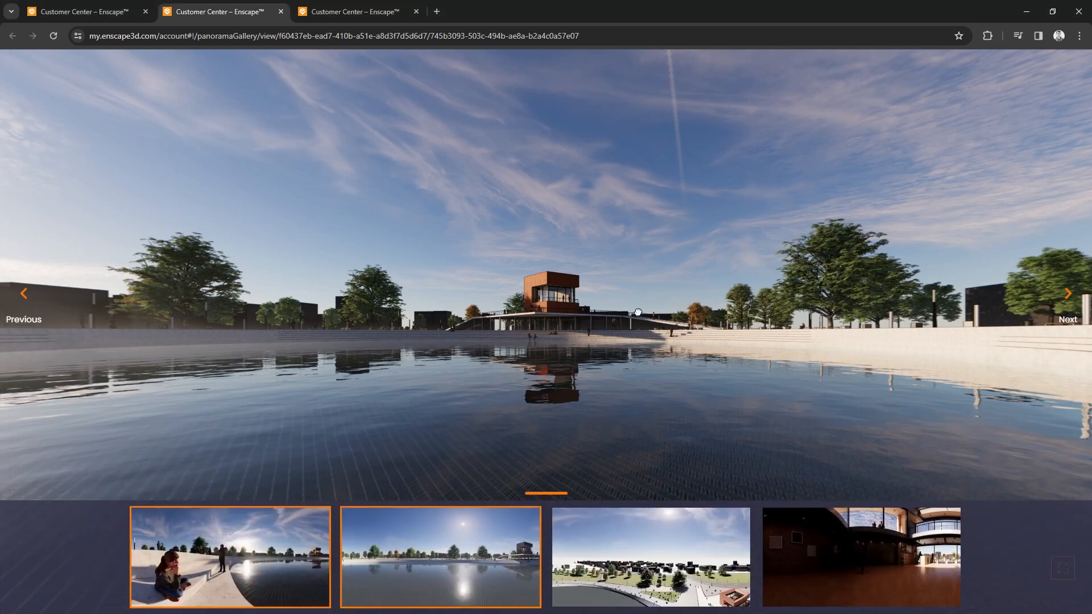
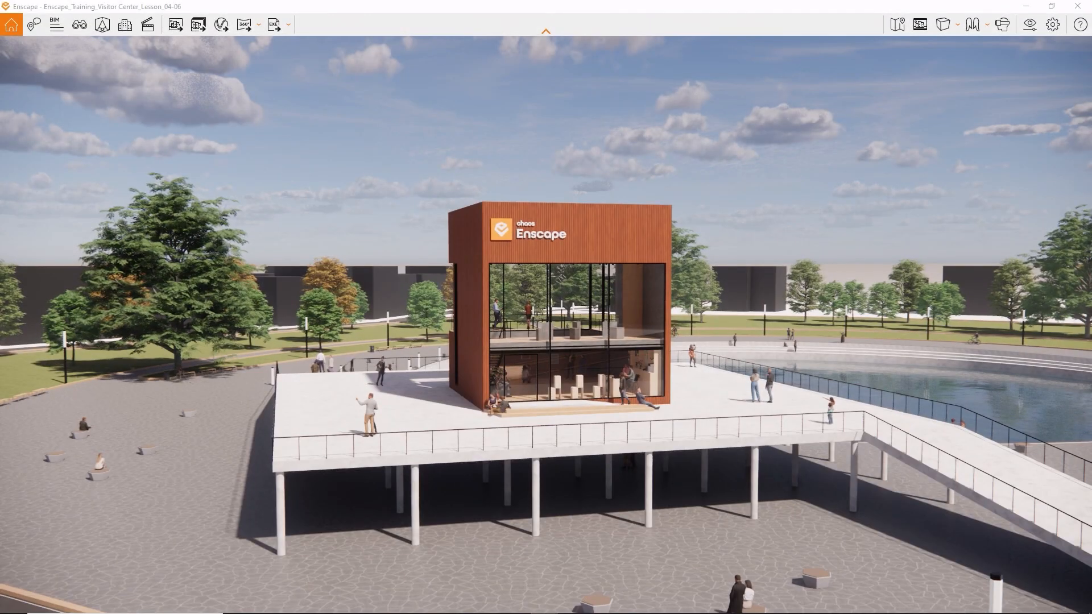
# - Export the project as an executable standalone to the Desktop with the file name Standalone 2.exe
pyautogui.moveTo(853, 432); pyautogui.dragTo(767, 393, button='middle')
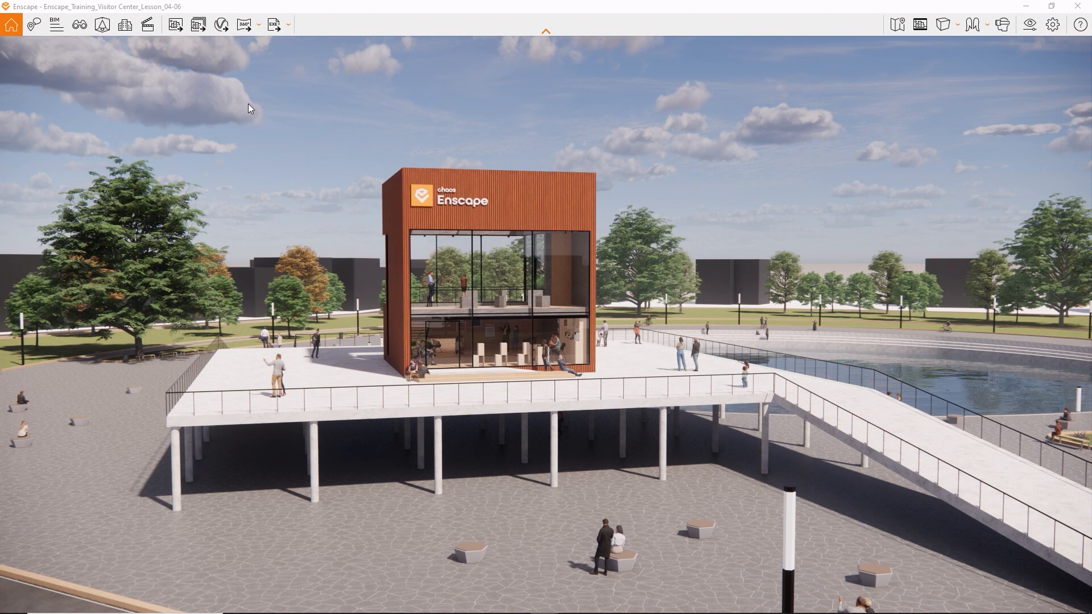
pyautogui.click(269, 26)
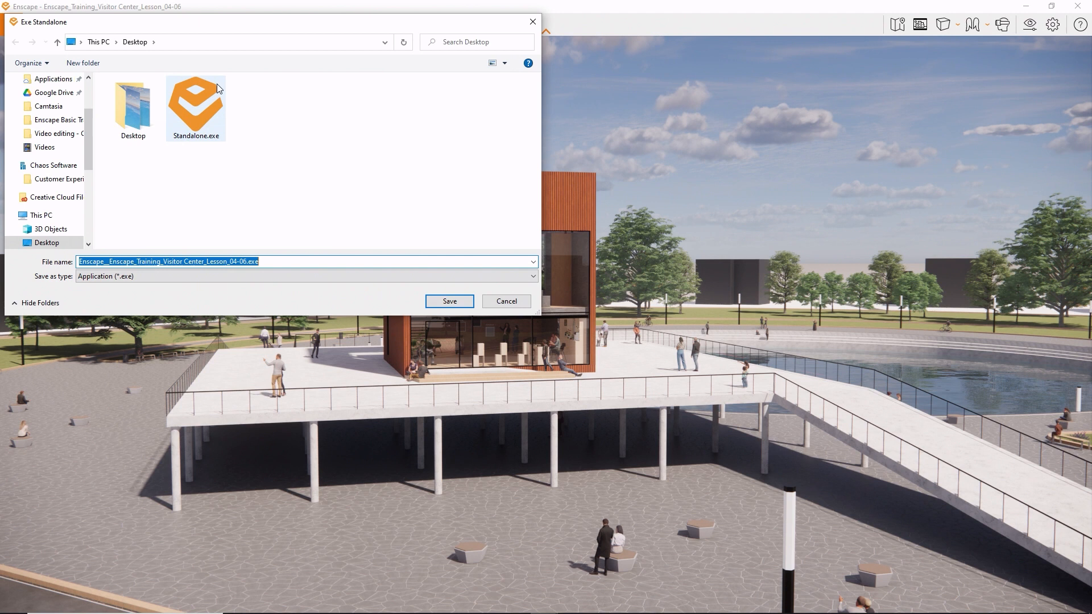
pyautogui.click(222, 134)
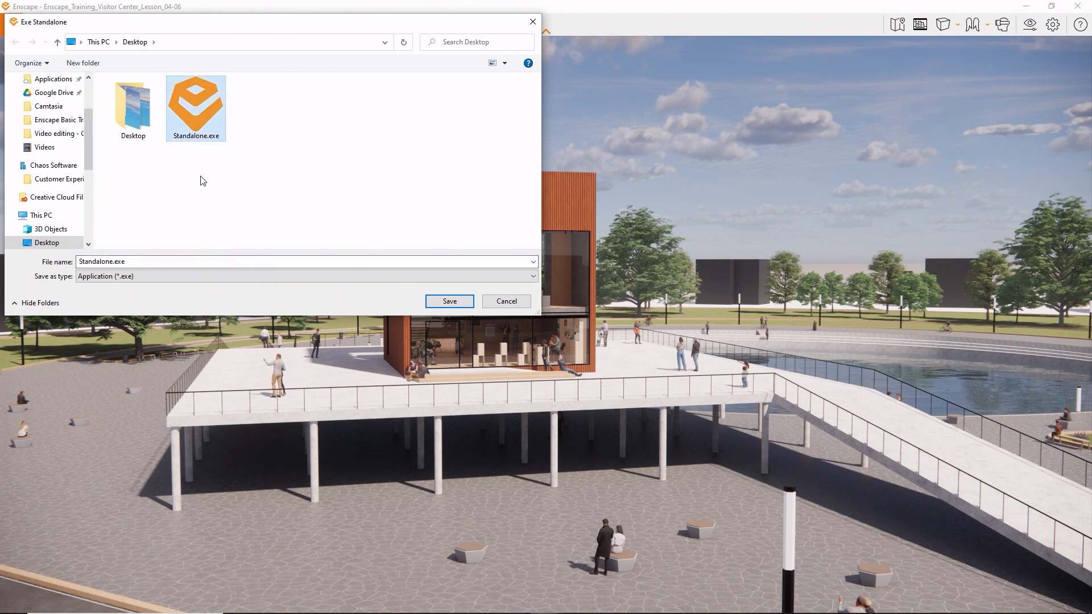
pyautogui.click(112, 261)
pyautogui.click(113, 262)
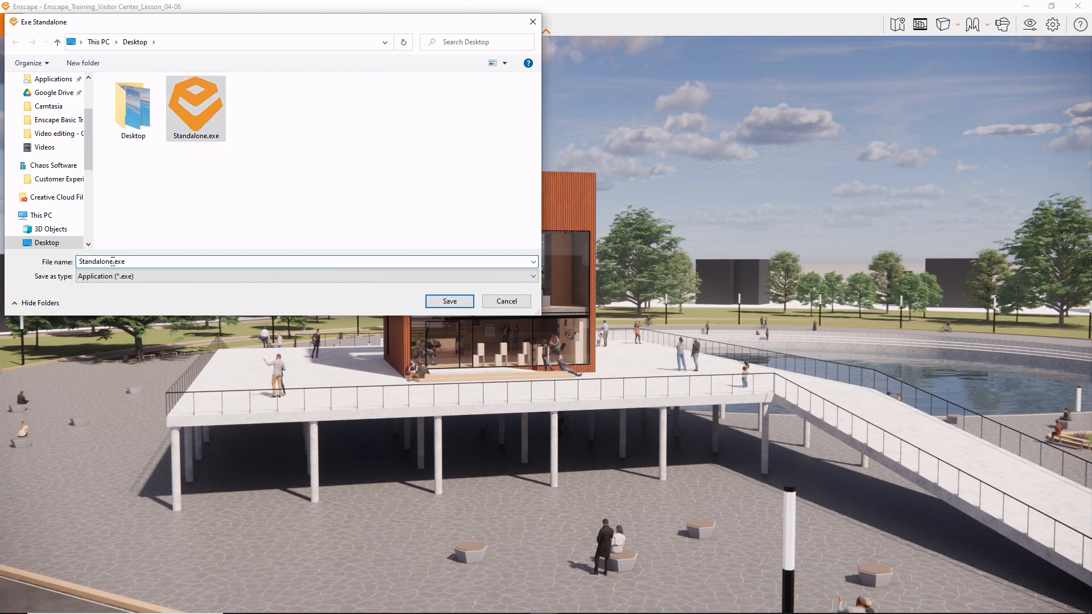
pyautogui.write('2')
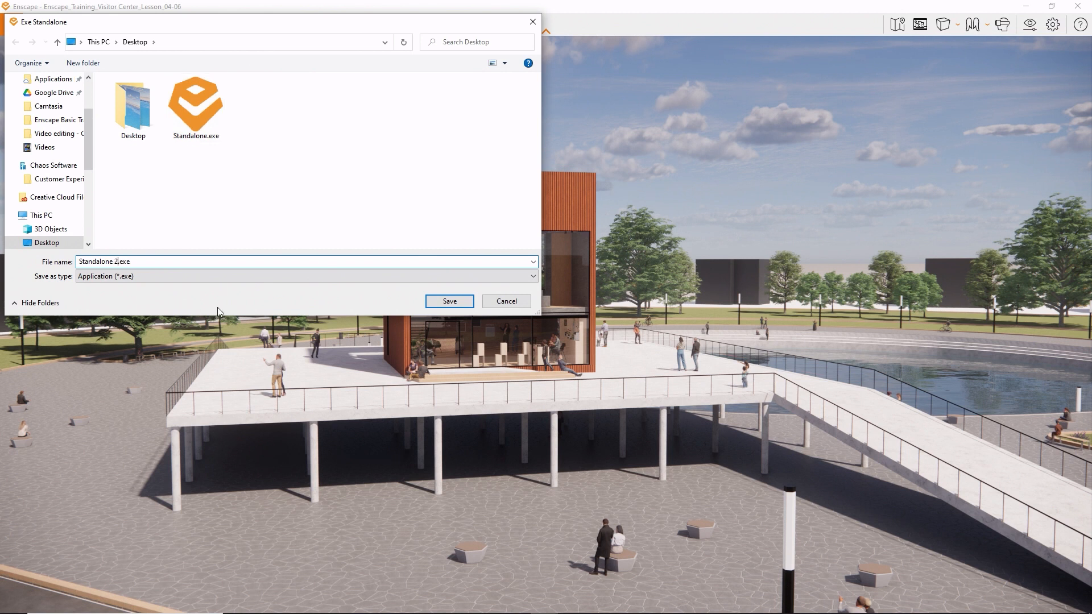
pyautogui.click(449, 302)
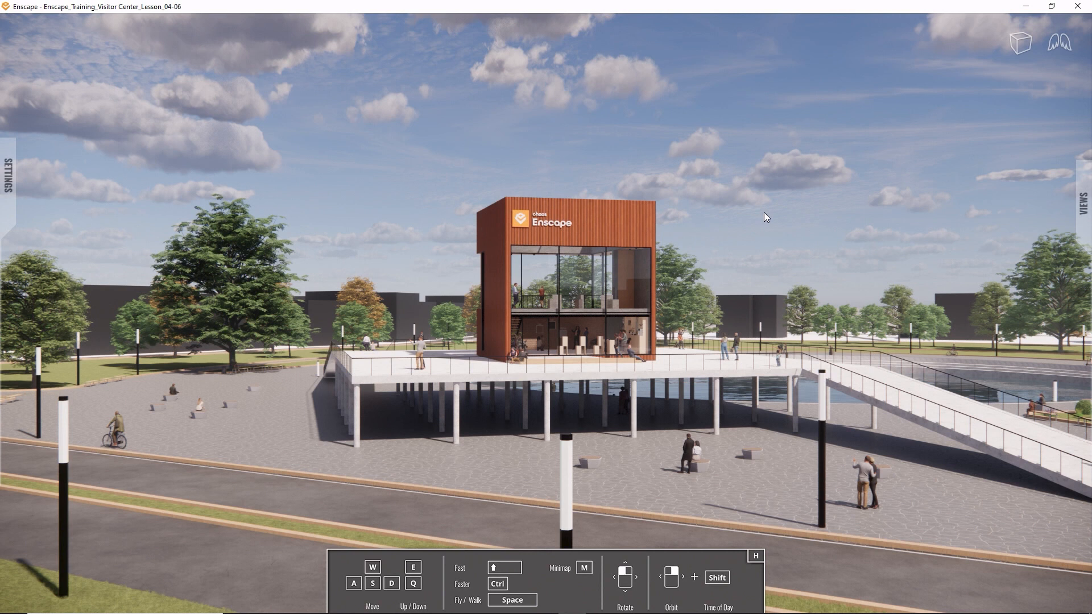
# - Fly toward the visitor center in the standalone and look at its facade from a closer angle
pyautogui.moveTo(694, 258); pyautogui.dragTo(608, 263)
pyautogui.press('w')
pyautogui.press('w')
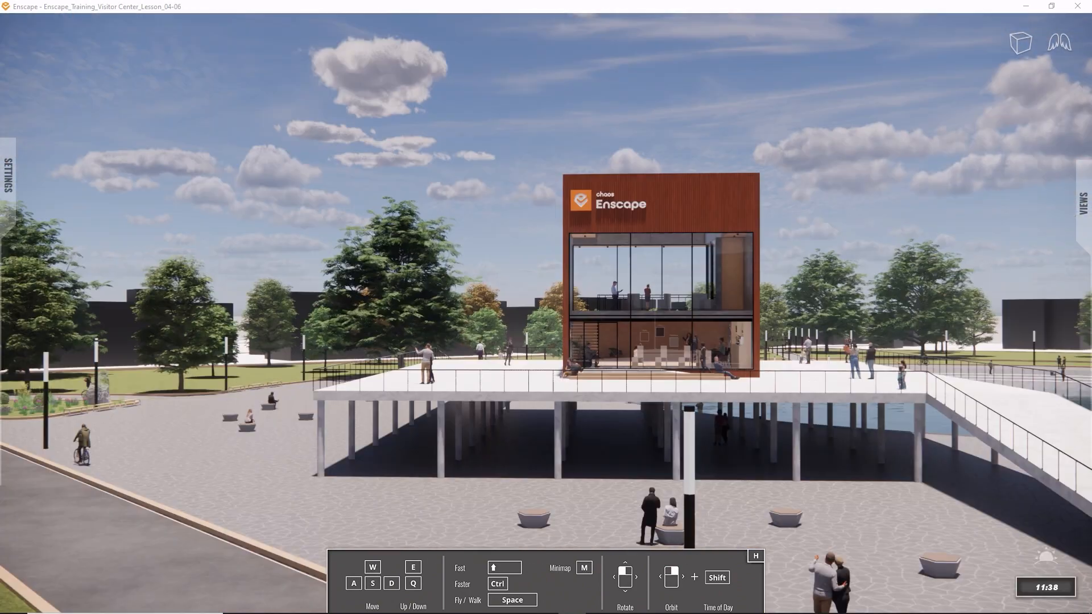
pyautogui.keyDown('shift'); pyautogui.moveTo(545, 307); pyautogui.dragTo(698, 309, button='right'); pyautogui.keyUp('shift')
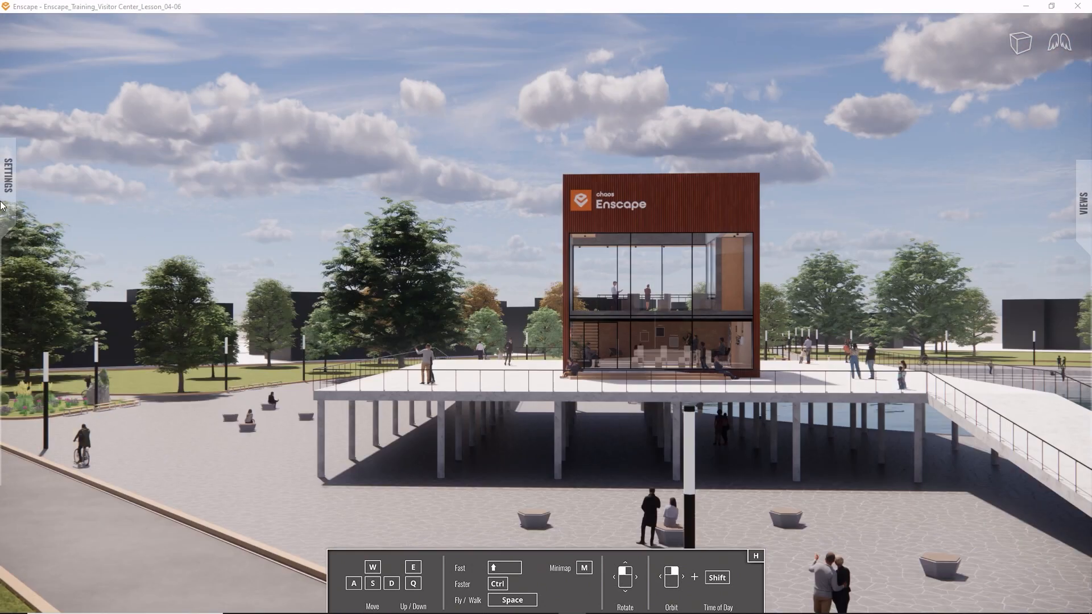
# - Set the rendering style to Light View and shift the time of day
pyautogui.moveTo(1, 204)
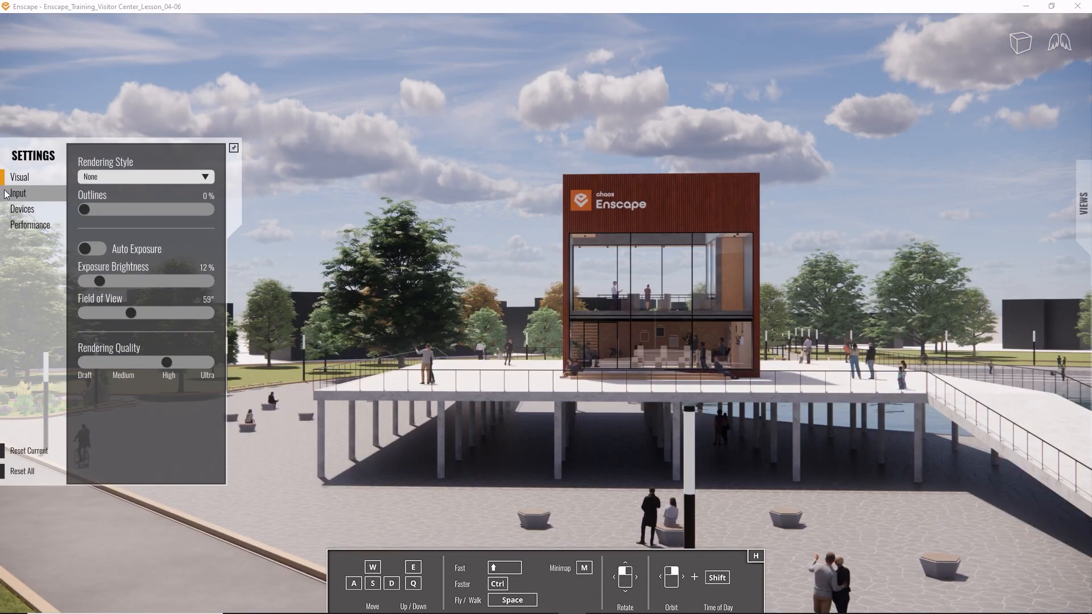
pyautogui.click(90, 179)
pyautogui.click(94, 191)
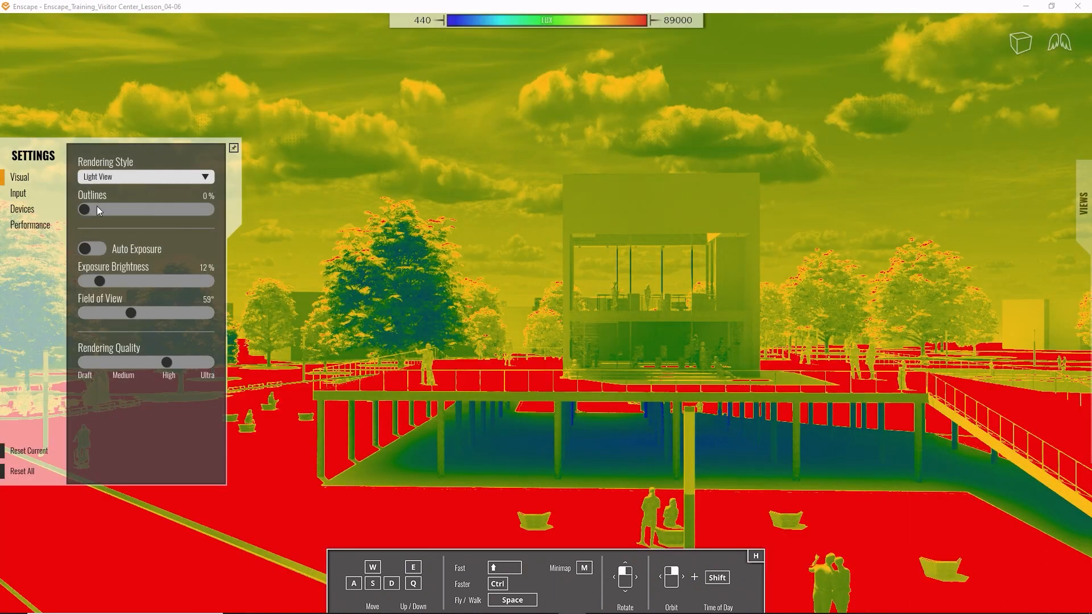
pyautogui.keyDown('shift'); pyautogui.moveTo(554, 311); pyautogui.dragTo(617, 310, button='right'); pyautogui.keyUp('shift')
# - Replace the Light View rendering style with another style
pyautogui.moveTo(12, 186)
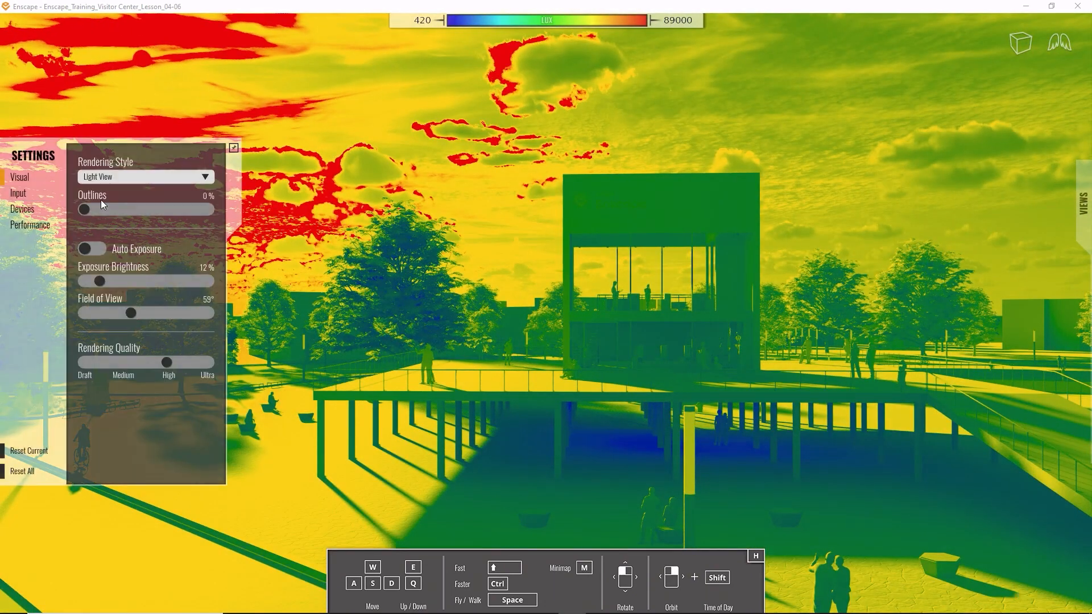
pyautogui.click(148, 178)
pyautogui.click(138, 214)
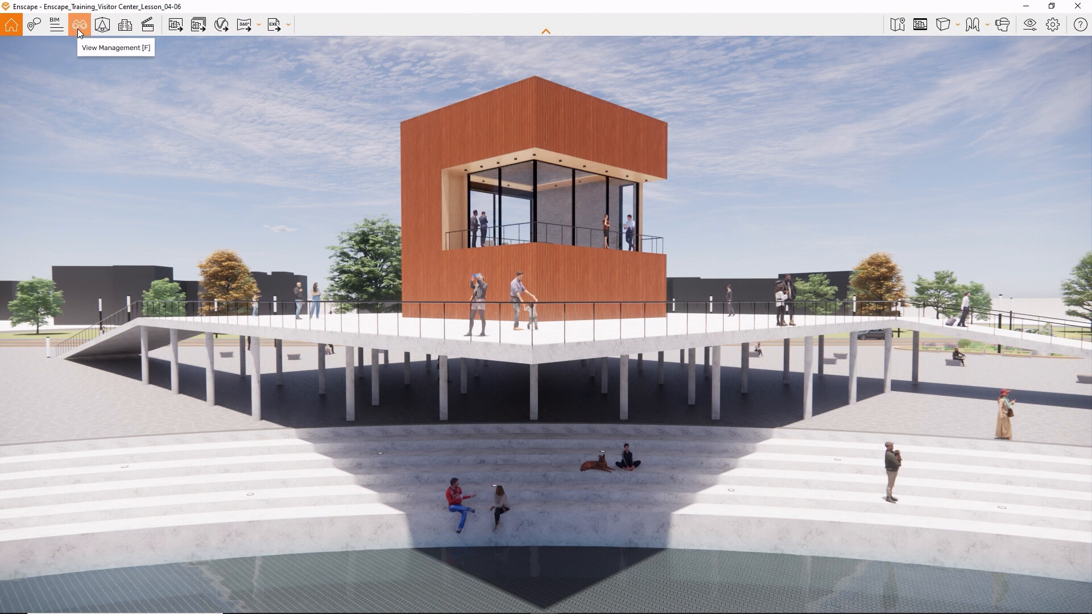
# - Mark the 01_Exterior view as a favorite in View Management and save it
pyautogui.click(78, 28)
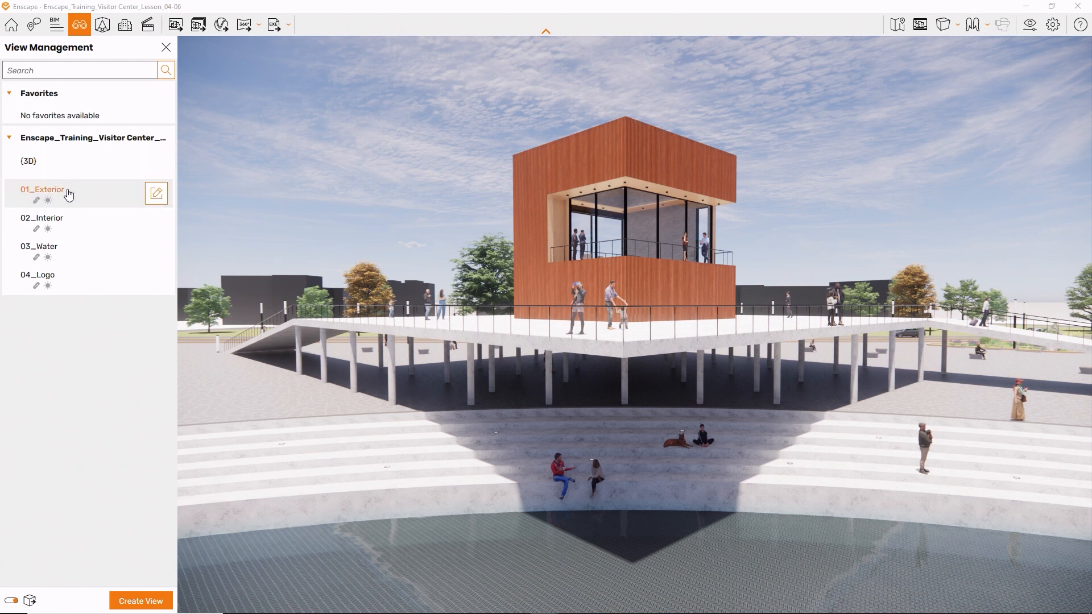
pyautogui.click(151, 199)
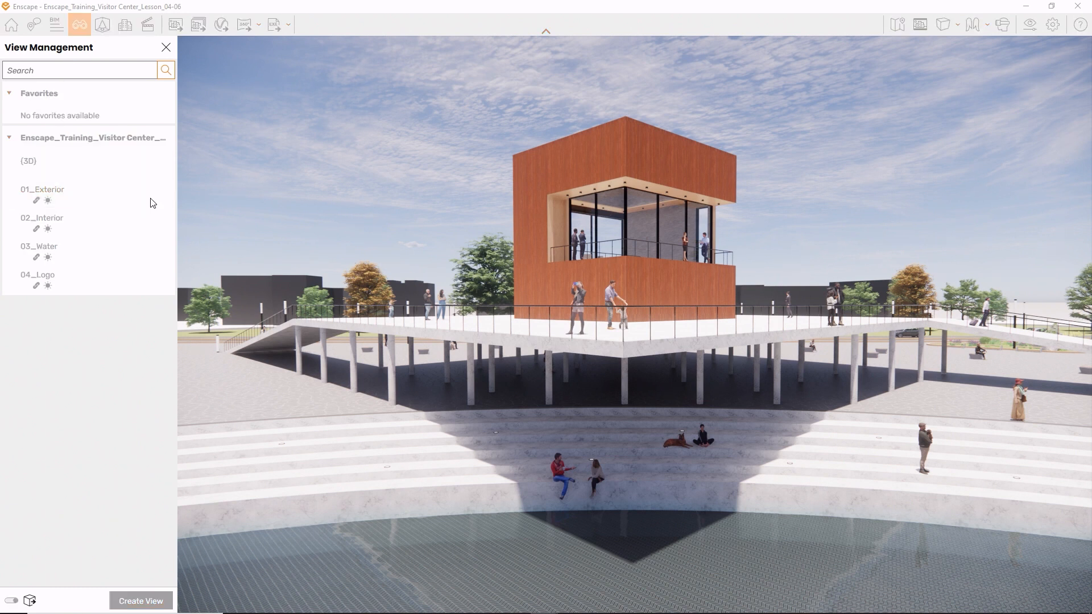
pyautogui.click(163, 92)
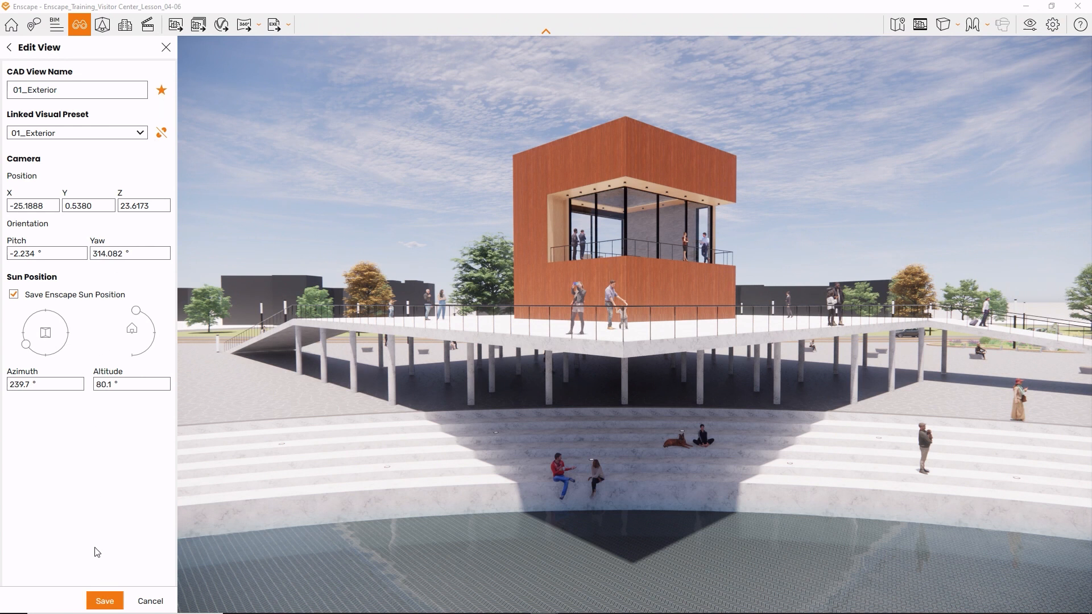
pyautogui.click(103, 601)
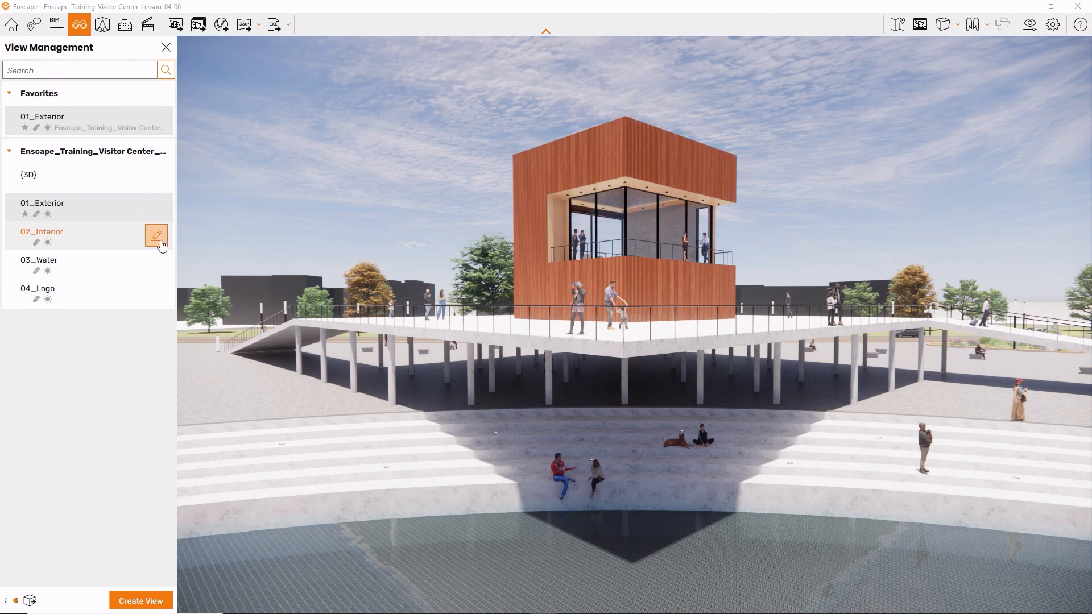
# - Mark the 02_Interior view as a favorite and save it
pyautogui.click(162, 242)
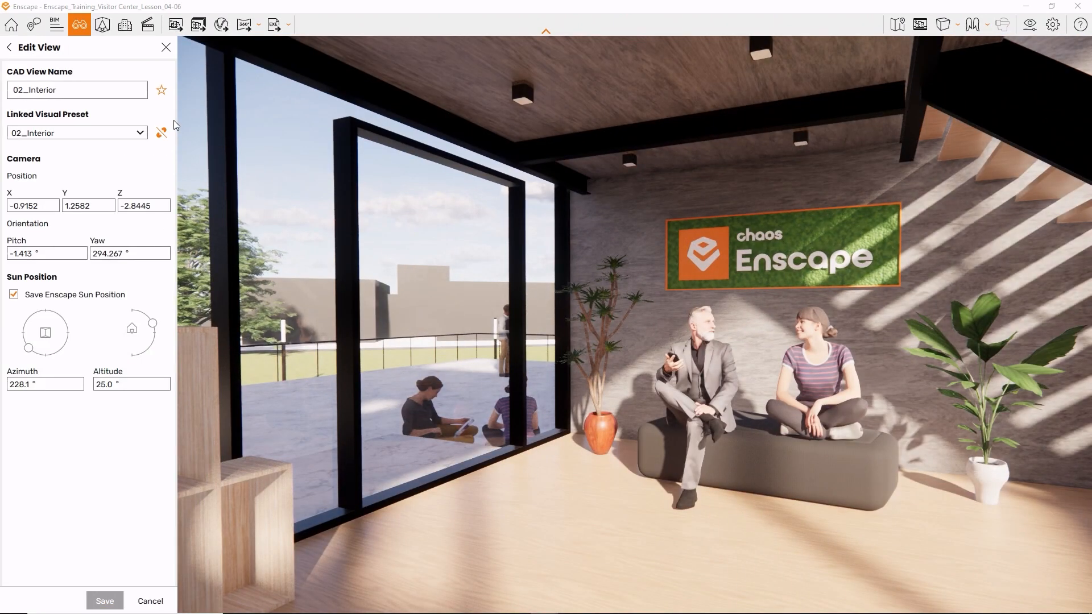
pyautogui.click(161, 90)
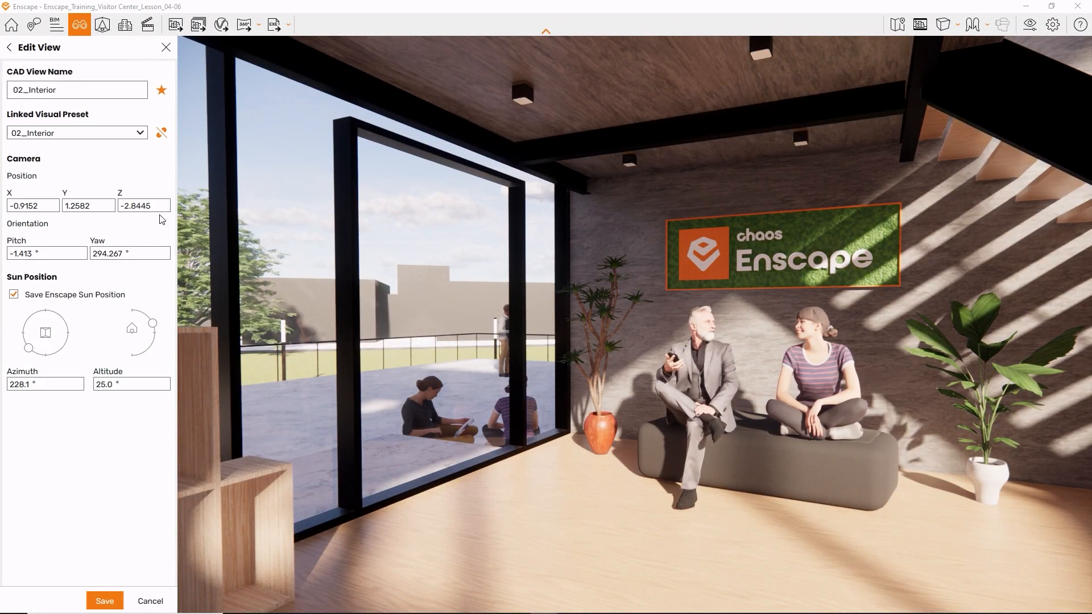
pyautogui.click(107, 601)
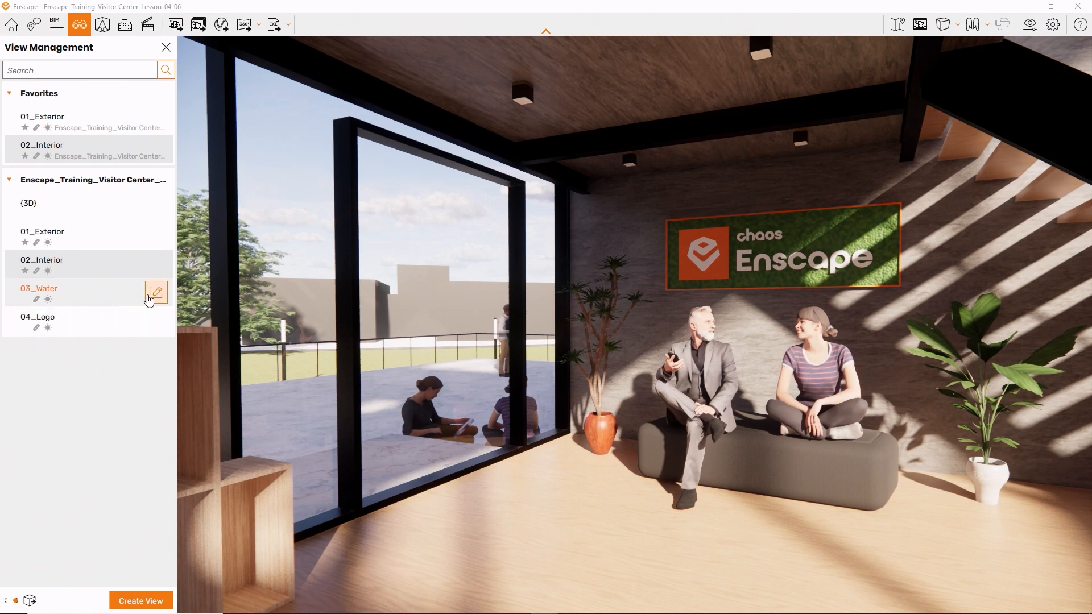
# - Mark the 03_Water view as a favorite and save it
pyautogui.click(149, 299)
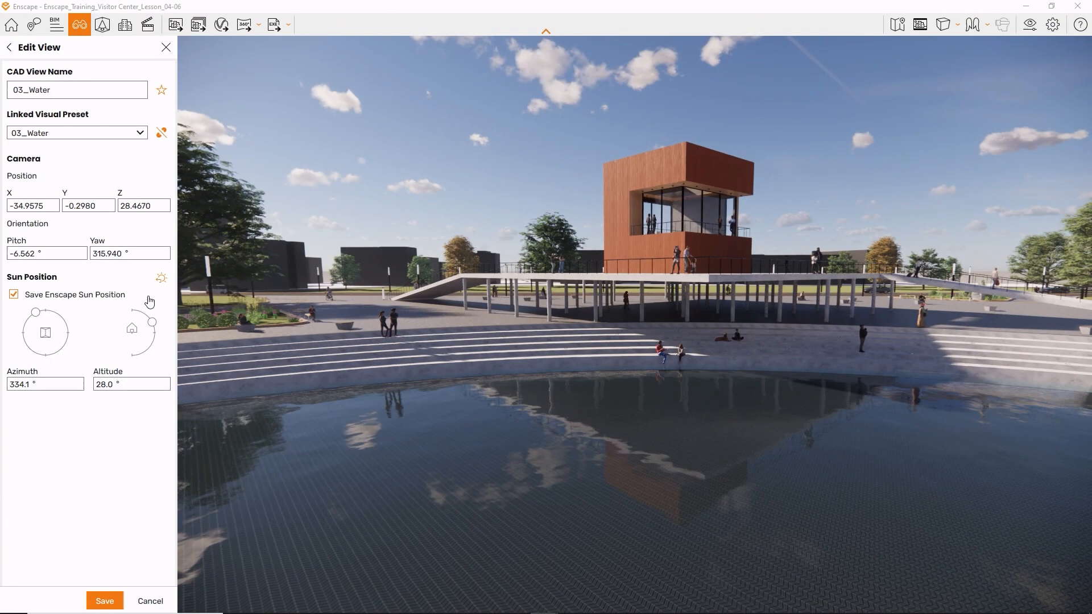
pyautogui.click(162, 90)
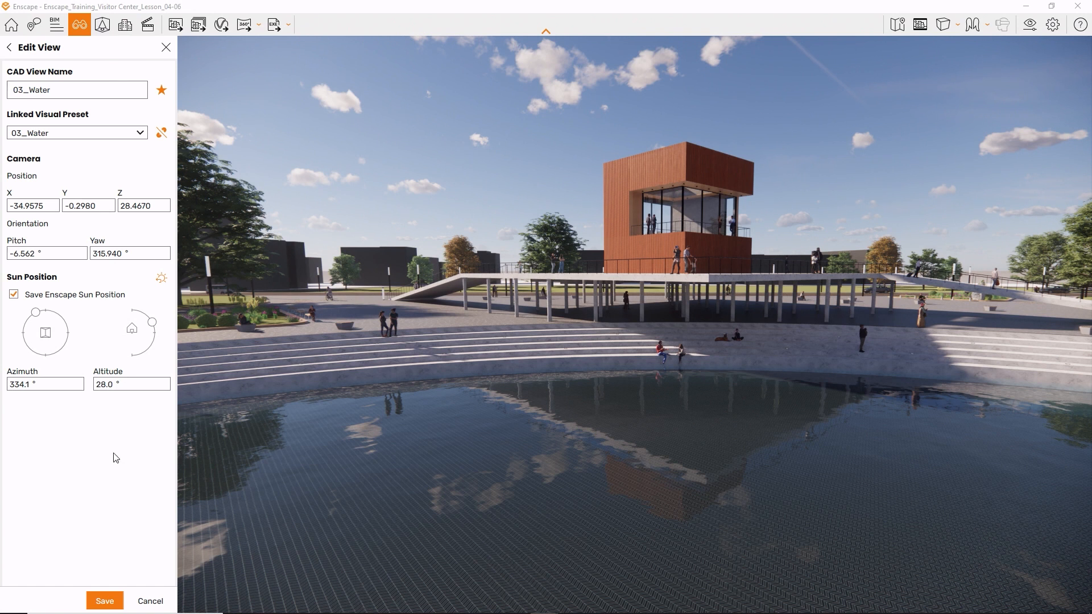
pyautogui.click(105, 600)
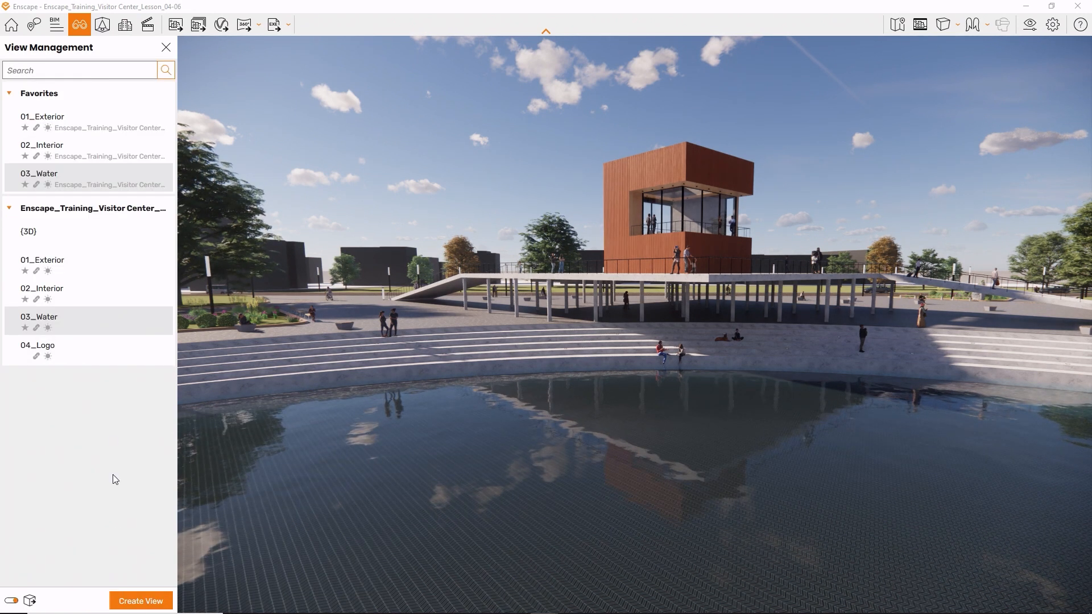
# - Mark the 04_Logo view as a favorite and save it
pyautogui.click(149, 359)
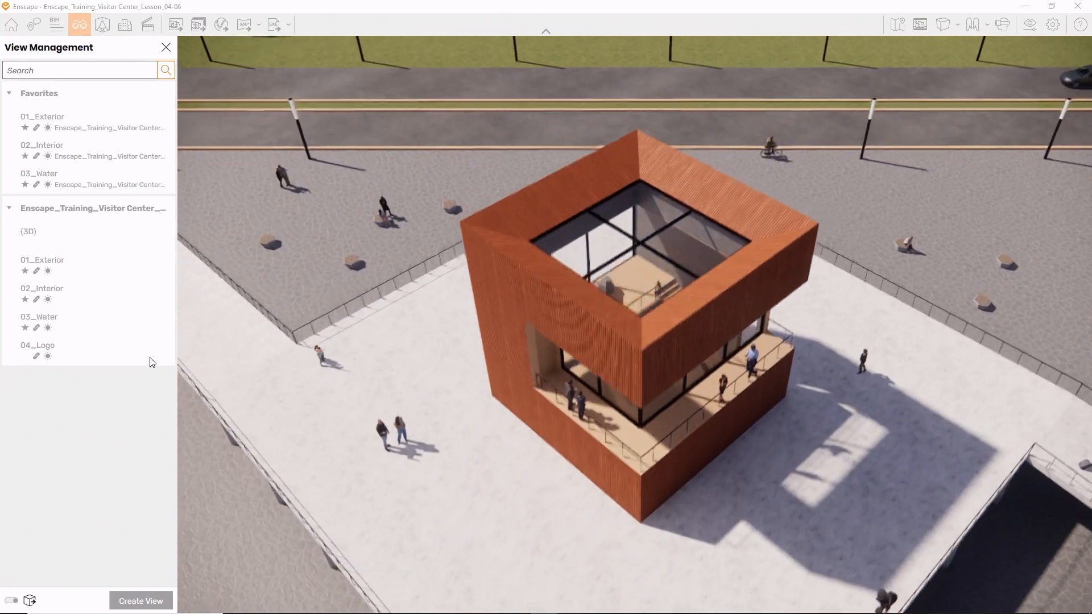
pyautogui.click(149, 360)
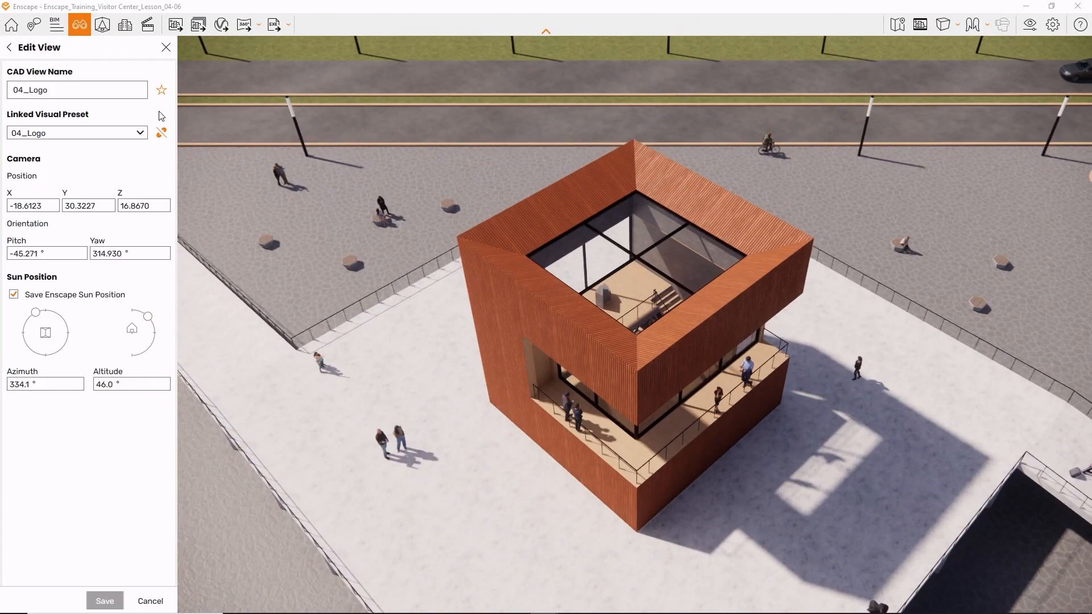
pyautogui.click(161, 91)
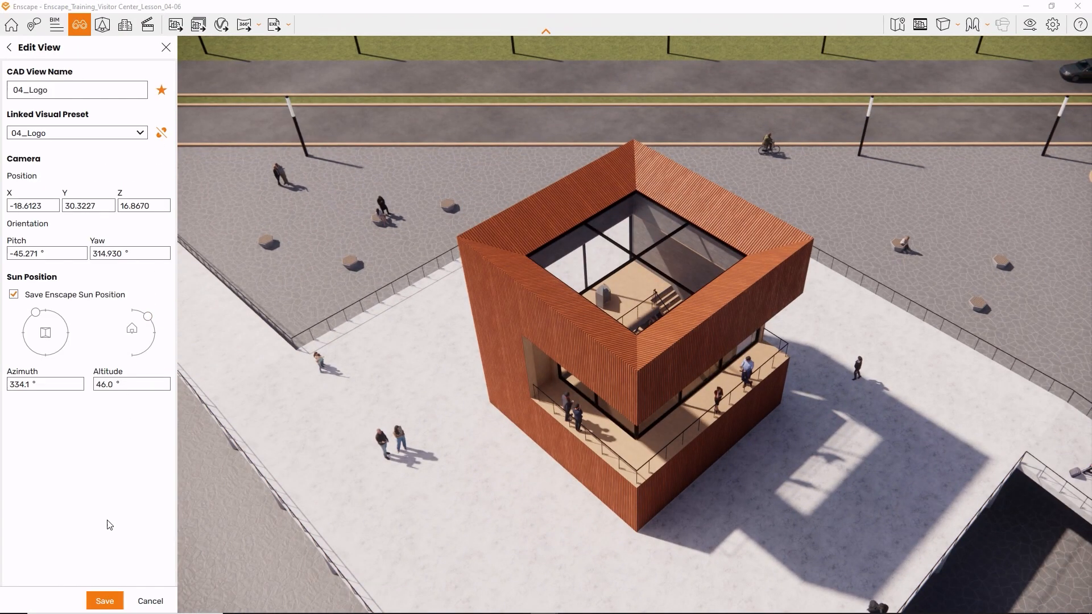
pyautogui.click(103, 598)
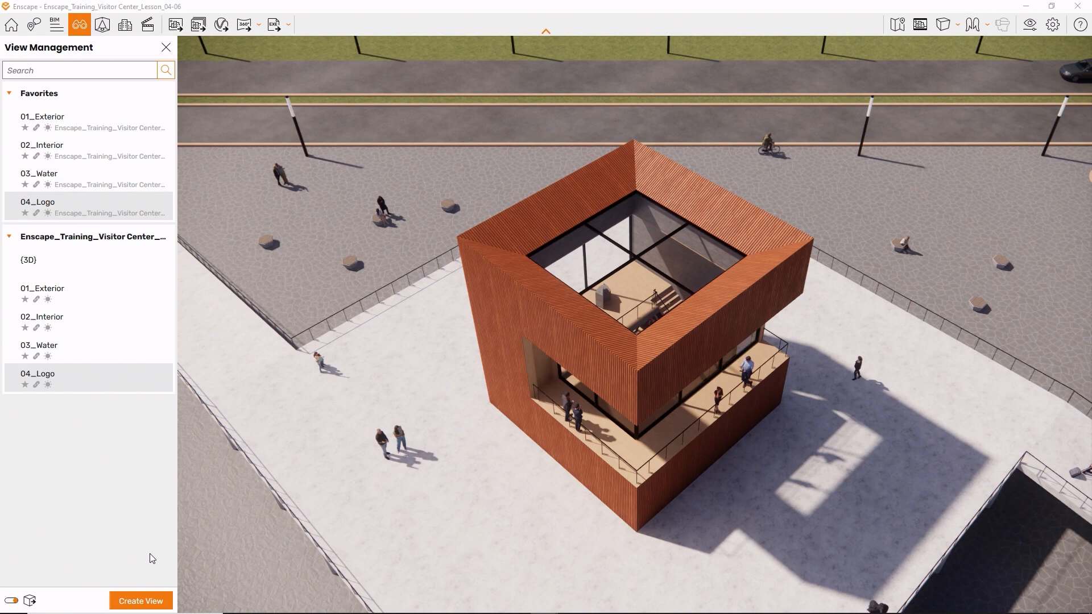
# - Orbit around the building's exterior, and set 02_Interior as the current view
pyautogui.moveTo(1090, 176); pyautogui.dragTo(1034, 251, button='right')
pyautogui.moveTo(560, 462); pyautogui.dragTo(520, 462, button='right')
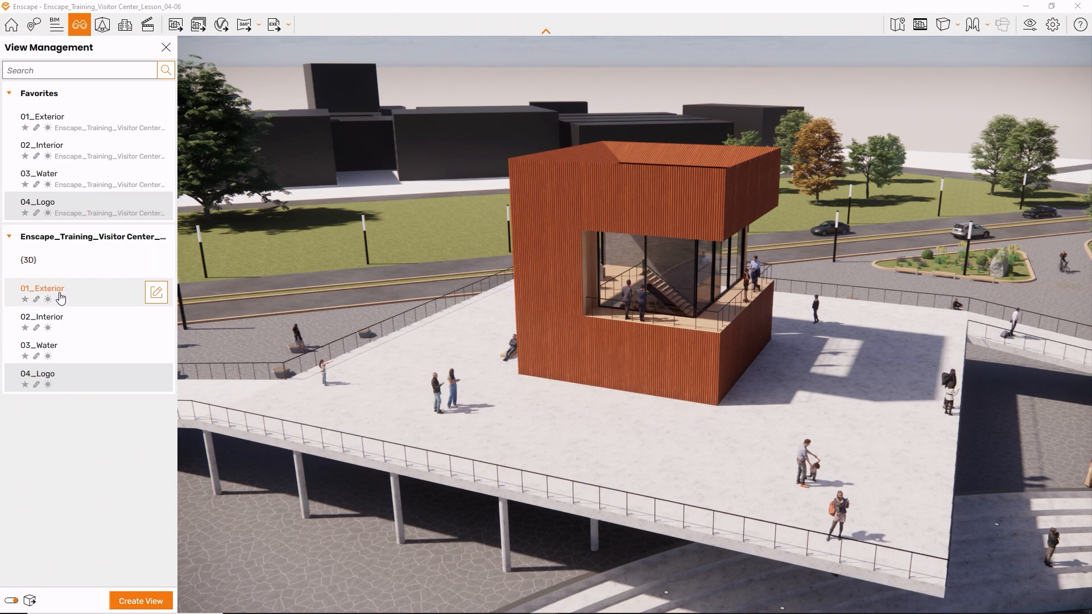
pyautogui.click(57, 319)
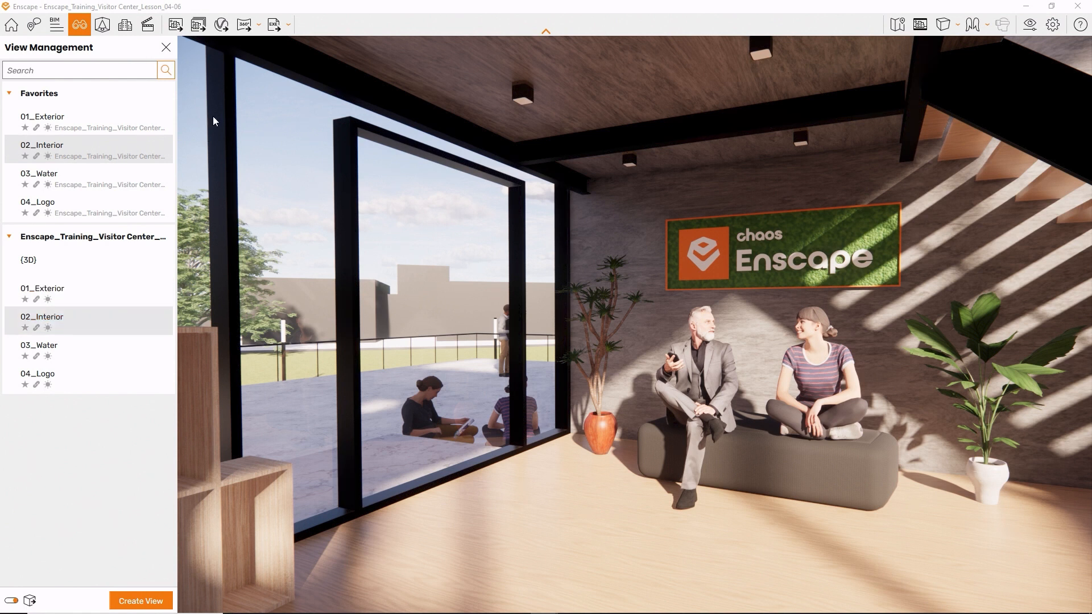
# - Export the project as an executable standalone, overwriting the existing Standalone.exe on the Desktop
pyautogui.click(270, 29)
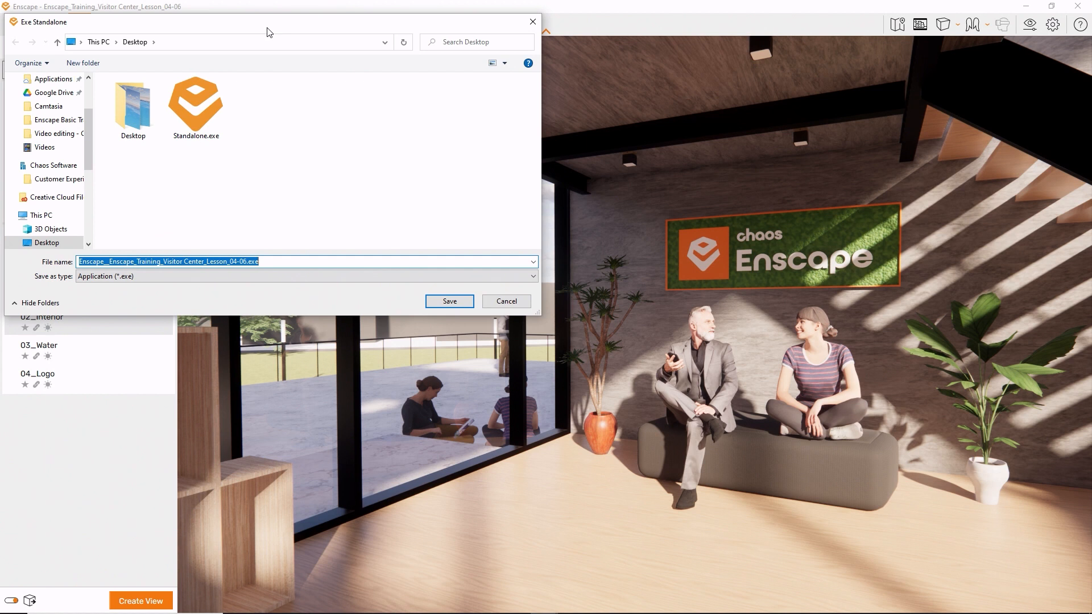
pyautogui.click(209, 94)
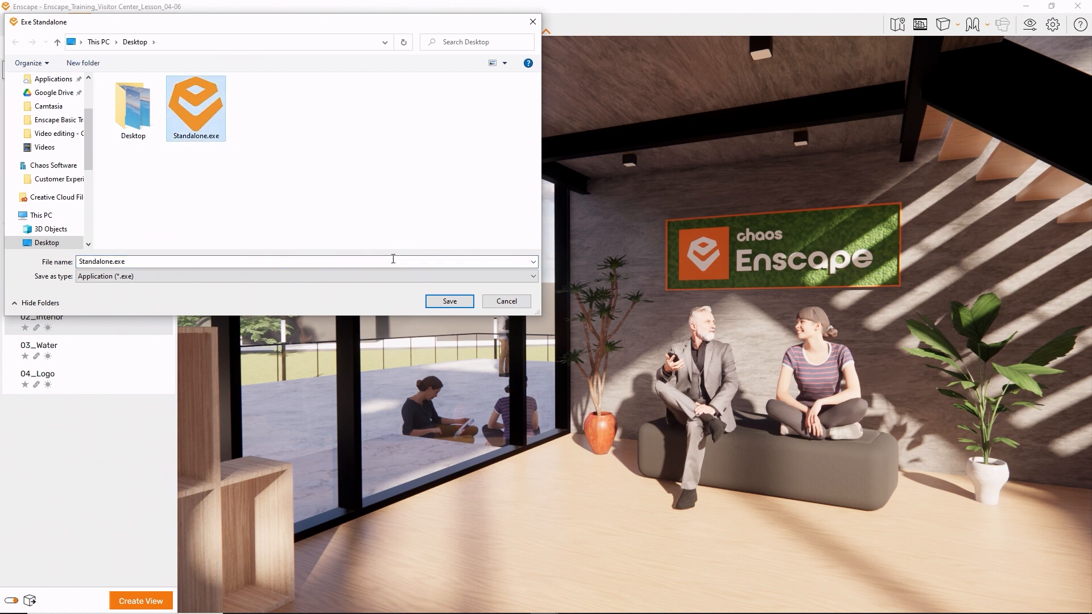
pyautogui.click(435, 302)
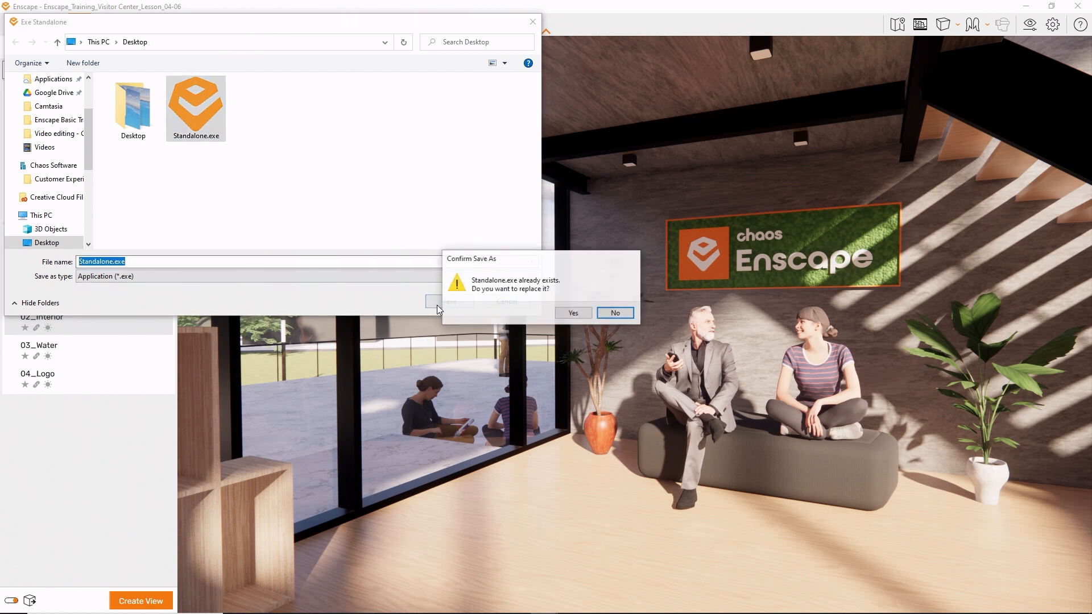
pyautogui.click(565, 314)
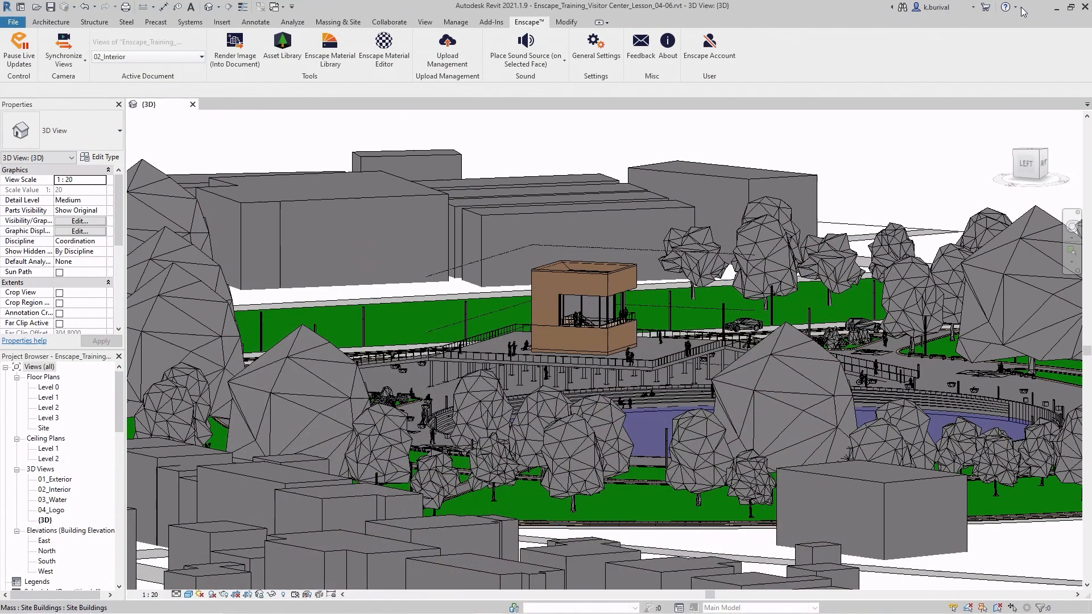
# - Minimize Enscape and Revit, and launch the exported Standalone.exe from the Windows desktop
pyautogui.click(1023, 9)
pyautogui.click(1055, 7)
pyautogui.click(535, 294)
pyautogui.doubleClick(537, 306)
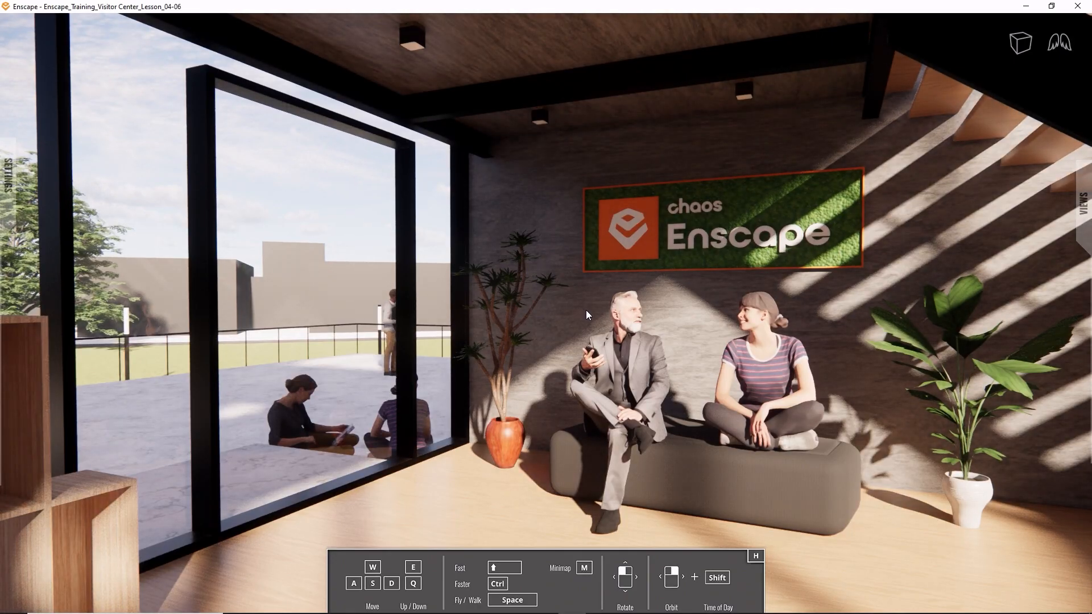
# - Walk through the visitor center in the standalone, moving forward, sideways and backward to inspect the scene from the interior start view
pyautogui.moveTo(585, 310); pyautogui.dragTo(860, 183)
pyautogui.press('w')
pyautogui.press('w')
pyautogui.press('a')
pyautogui.press('a')
pyautogui.press('s')
pyautogui.press('s')
pyautogui.press('d')
pyautogui.press('s')
pyautogui.press('d')
pyautogui.press('s')
pyautogui.press('d')
pyautogui.press('s')
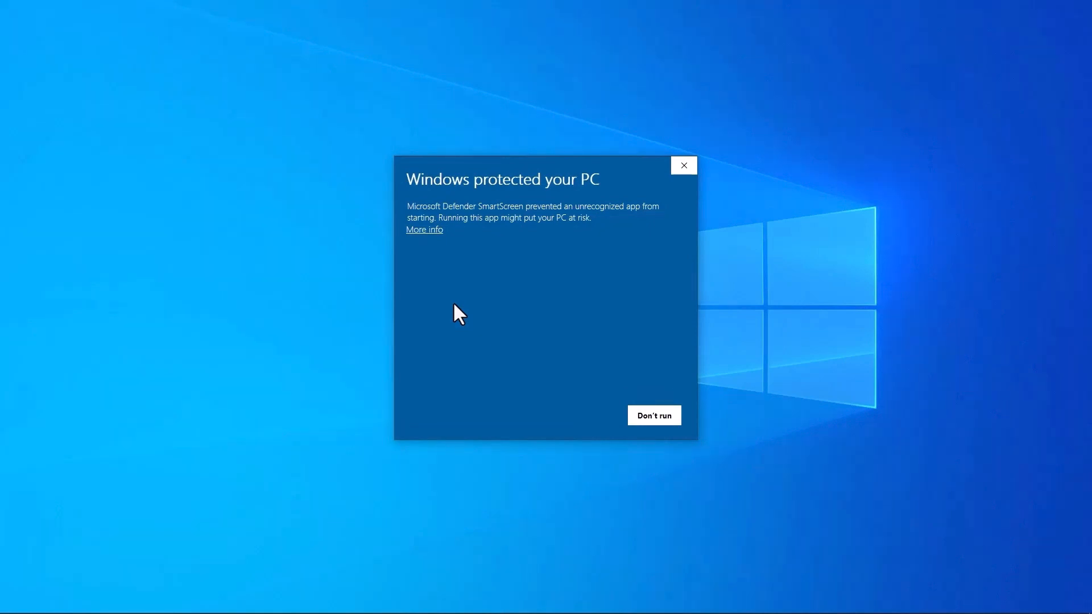
# - Allow Standalone_C.exe to run despite the SmartScreen block, and walk from the interior view toward the terrace outside
pyautogui.click(430, 232)
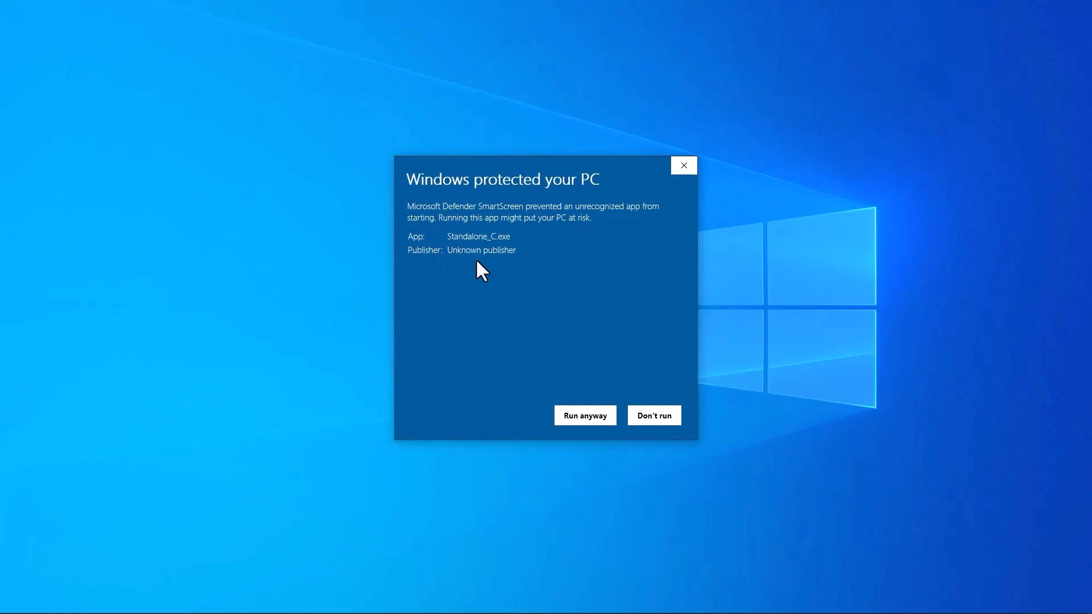
pyautogui.click(585, 416)
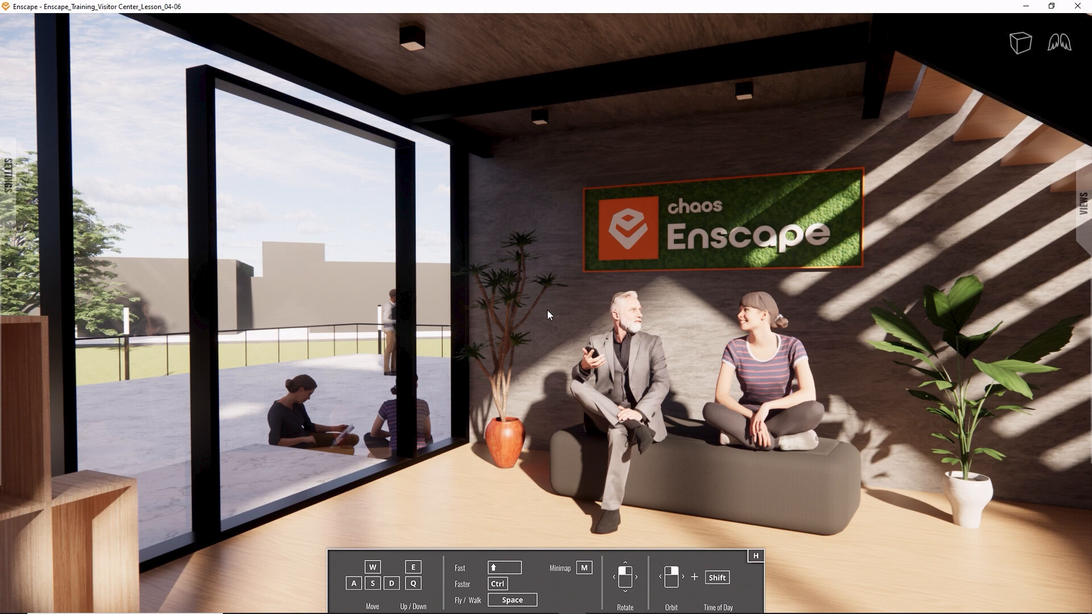
pyautogui.moveTo(547, 309); pyautogui.dragTo(91, 348)
pyautogui.press('w')
pyautogui.press('d')
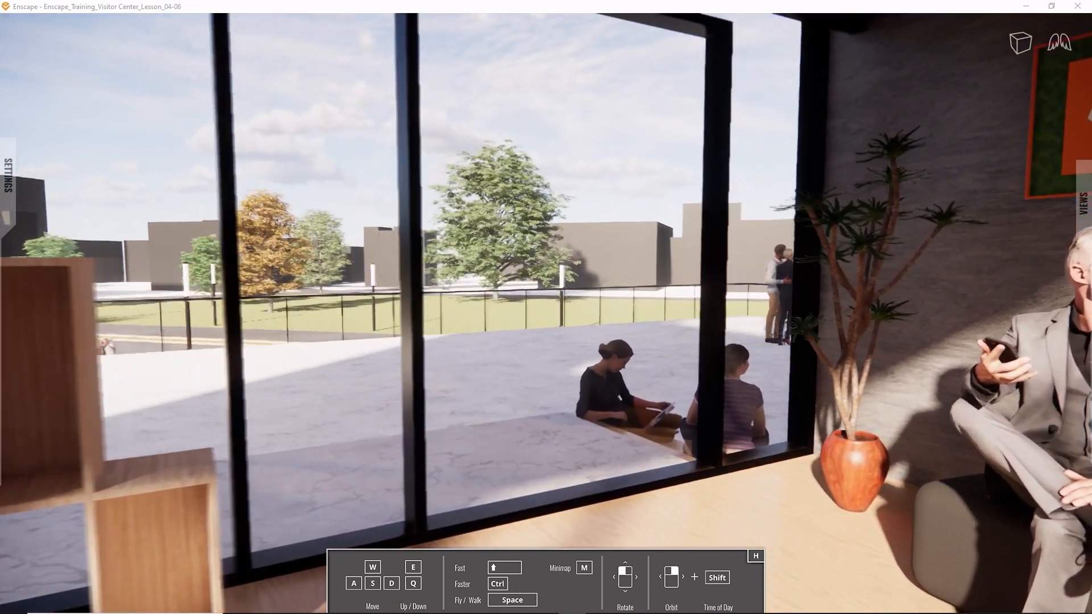
pyautogui.press('w')
pyautogui.press('d')
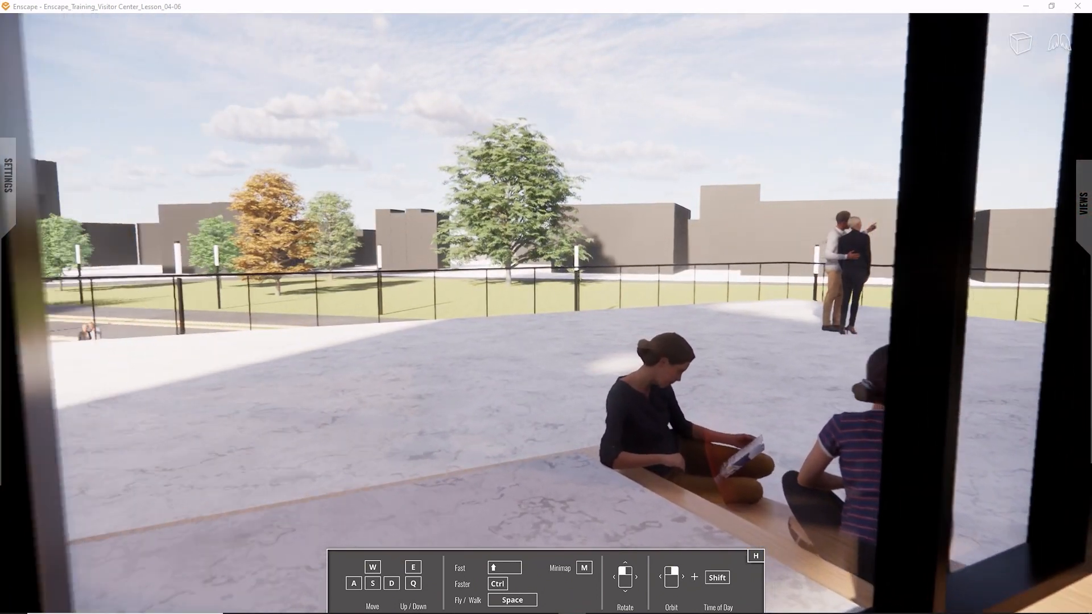
pyautogui.press('w')
pyautogui.press('a')
# - Fly backward, sideways and up from the terrace until the whole visitor center and its platform are in view
pyautogui.moveTo(546, 307); pyautogui.dragTo(779, 209)
pyautogui.press('s')
pyautogui.press('s')
pyautogui.press('e')
pyautogui.press('d')
pyautogui.press('d')
pyautogui.moveTo(781, 211)
pyautogui.keyDown('shift'); pyautogui.mouseDown(button='right')
pyautogui.moveTo(609, 210)
pyautogui.moveTo(842, 210)
pyautogui.moveTo(781, 213)
pyautogui.mouseUp(button='right'); pyautogui.keyUp('shift')
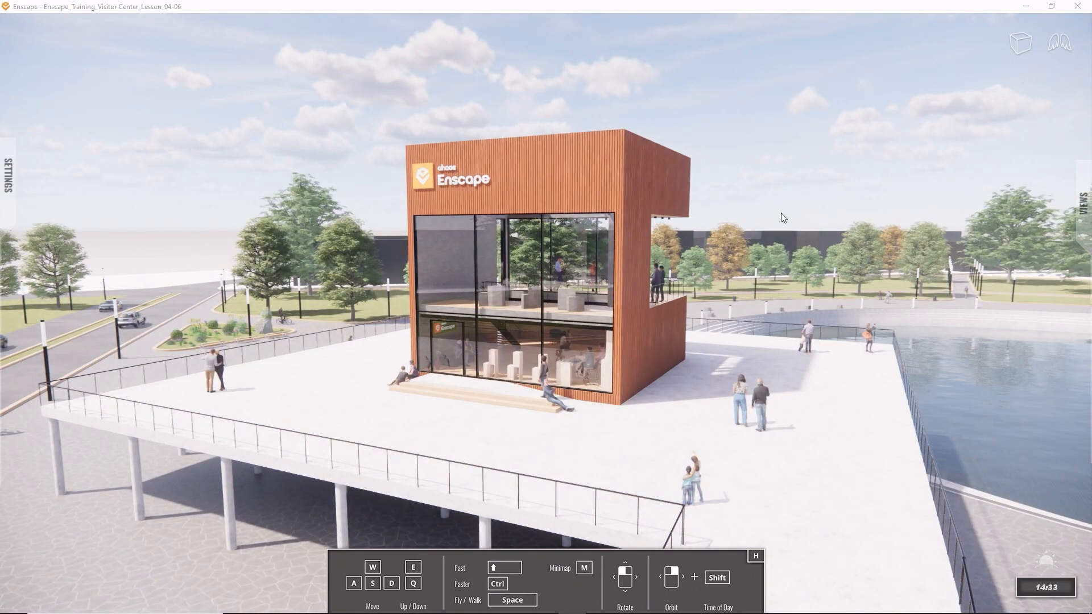
# - Show the minimap and zoom it out to include the building, roads and pool
pyautogui.press('m')
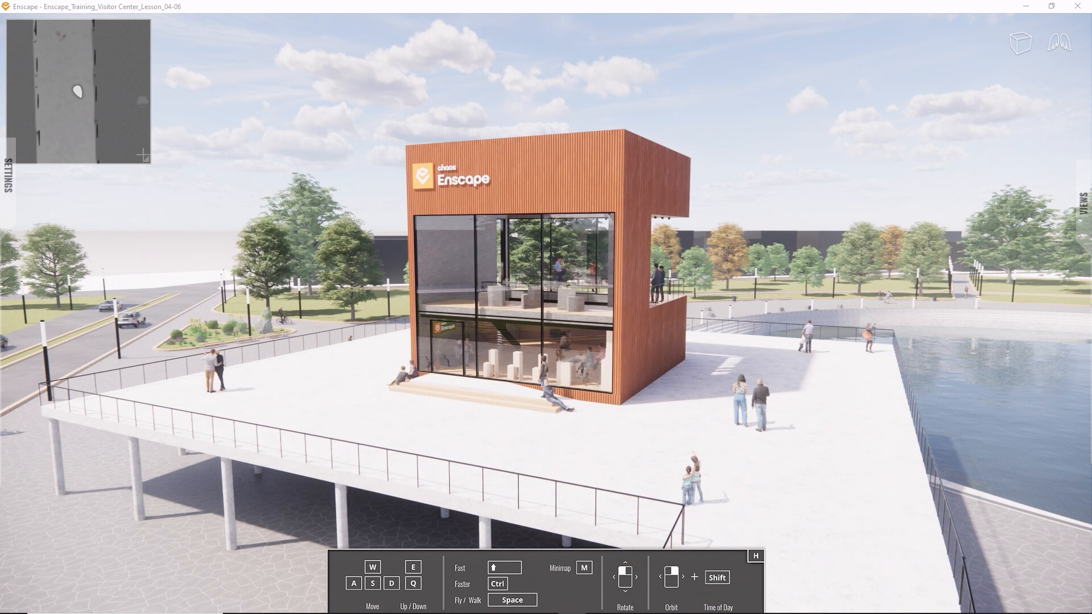
pyautogui.scroll(-10, 135, 131)
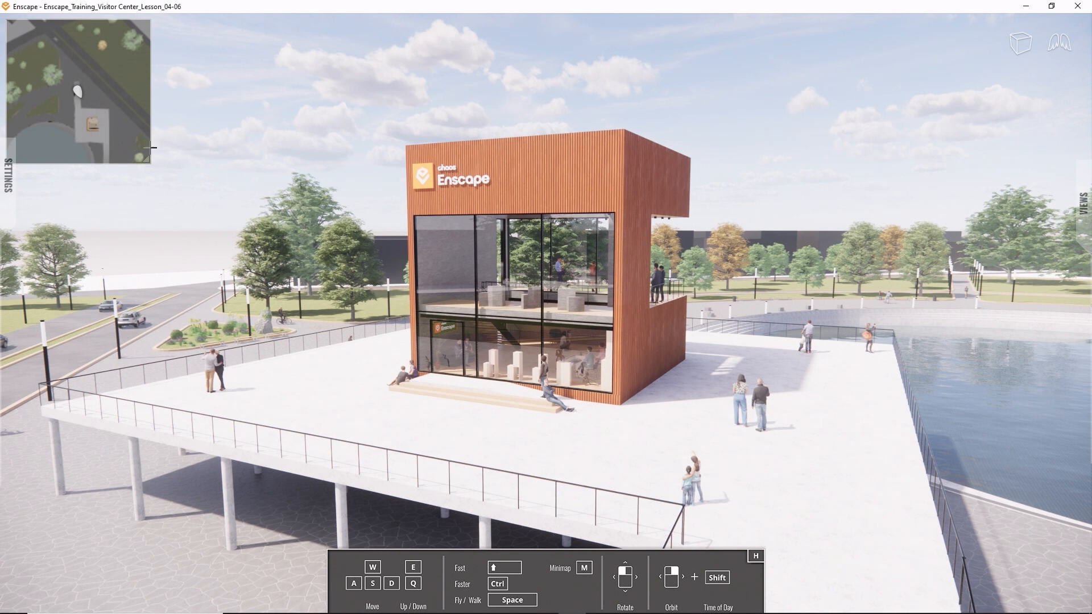
# - Review the standalone's Visual, Input, Devices and Performance settings, and hide the minimap
pyautogui.moveTo(12, 185)
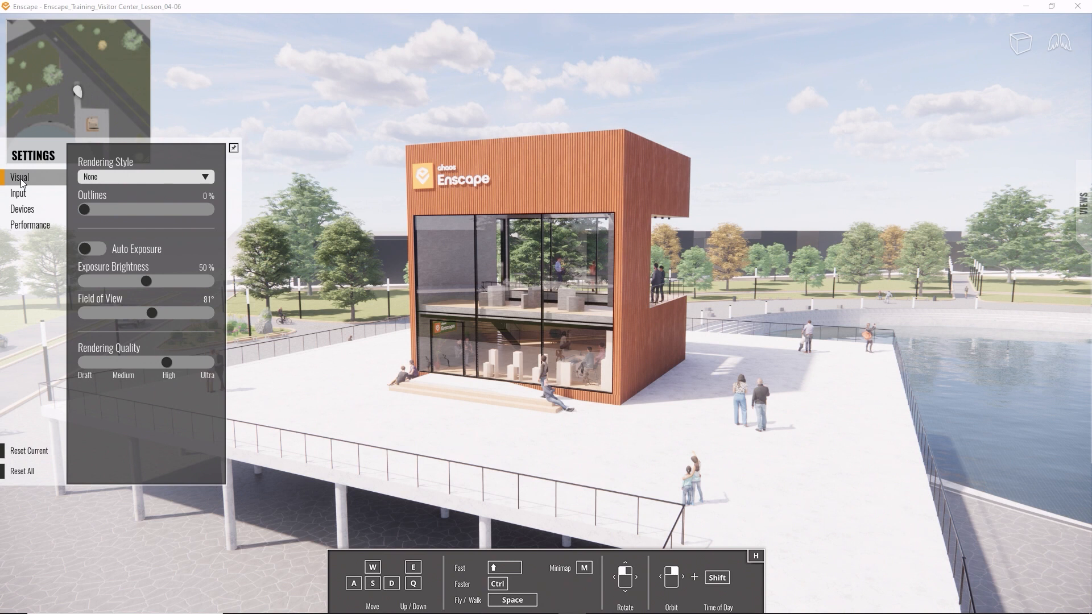
pyautogui.click(46, 193)
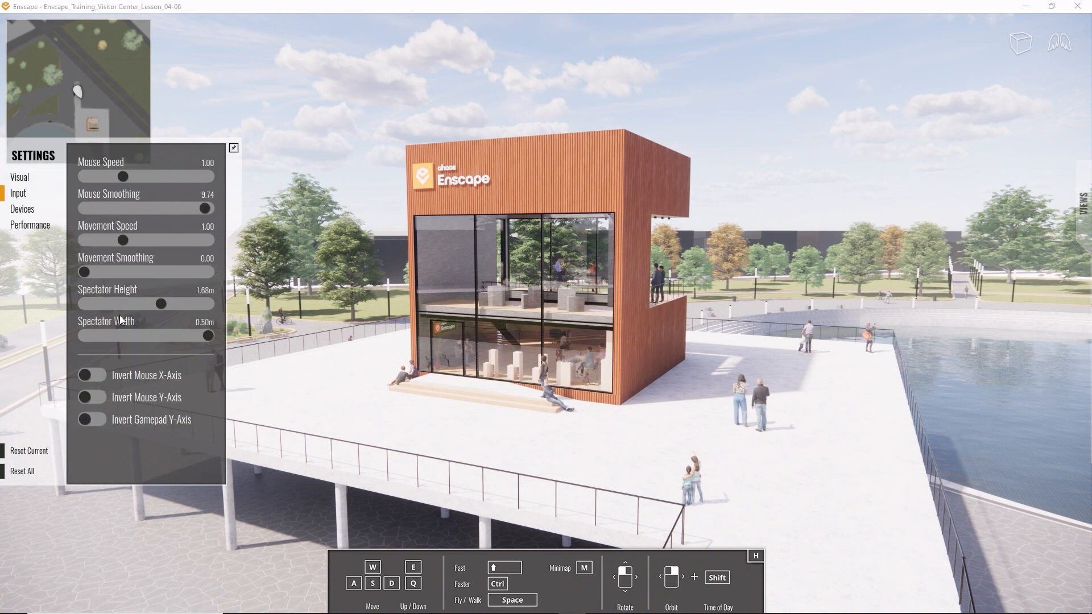
pyautogui.click(29, 210)
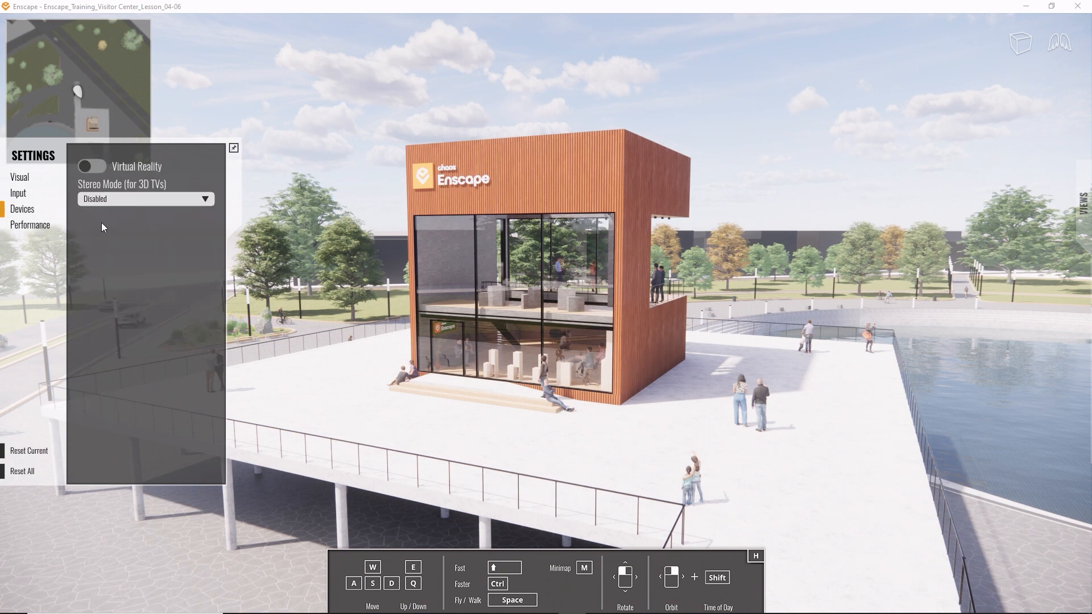
pyautogui.press('m')
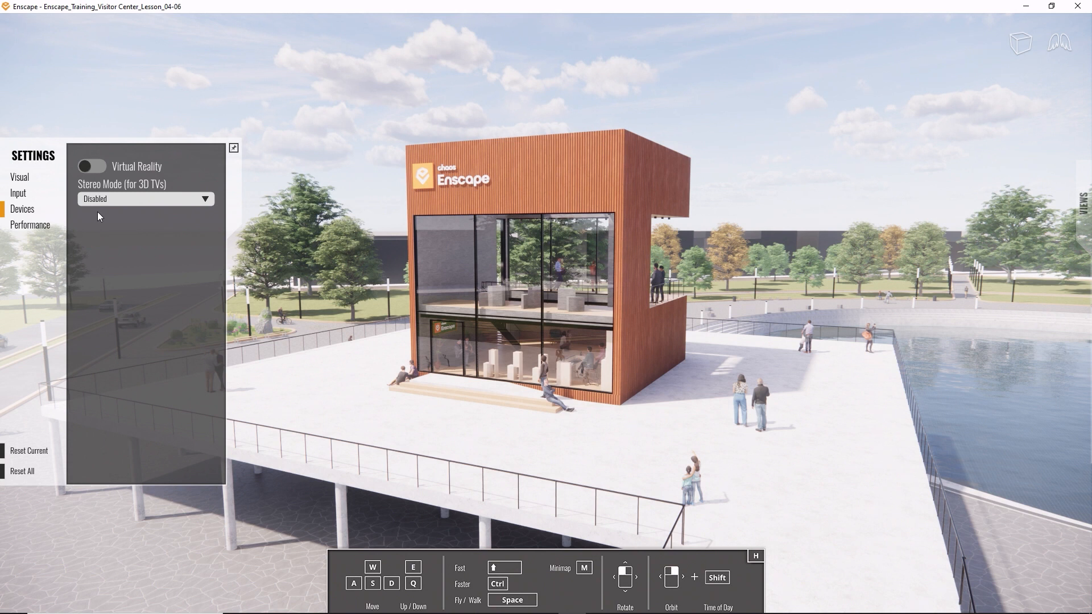
pyautogui.click(46, 223)
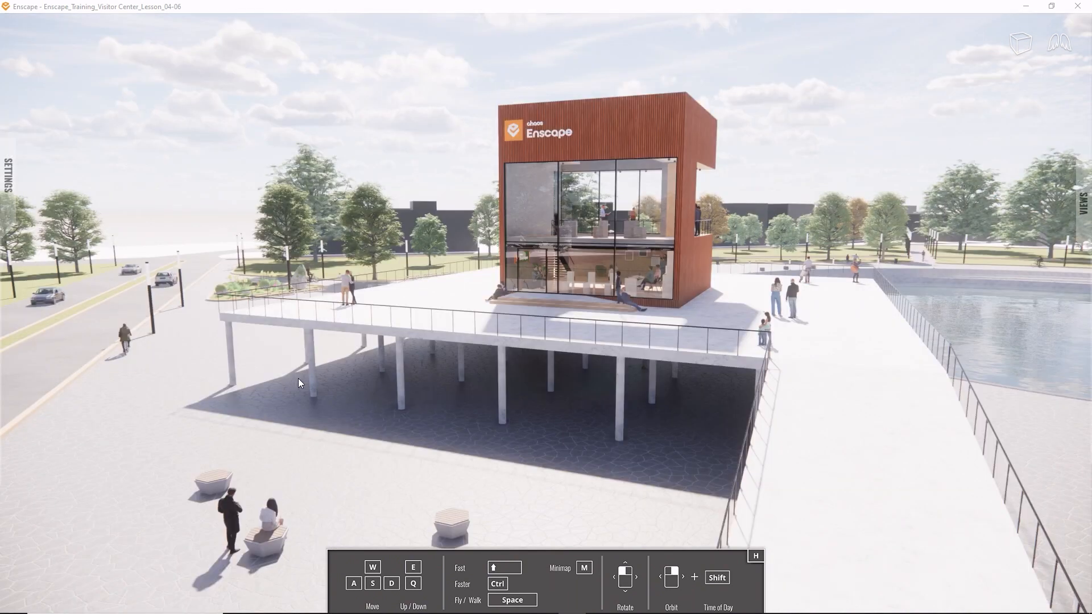
# - Switch through the favorite views 02_Interior, 03_Water and 04_Logo, and return to 01_Exterior
pyautogui.moveTo(1082, 221)
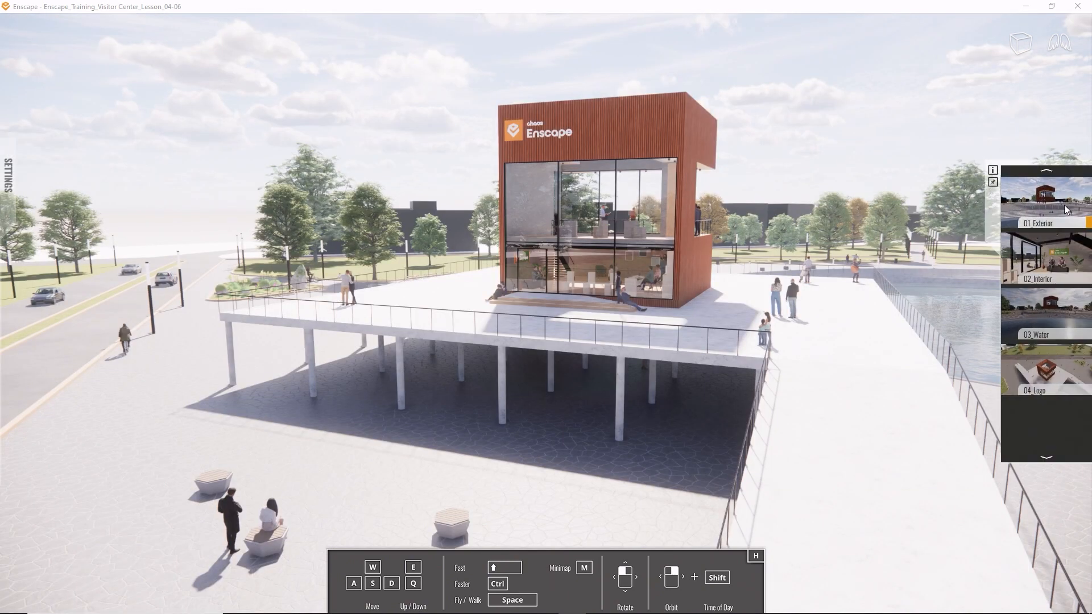
pyautogui.click(1019, 237)
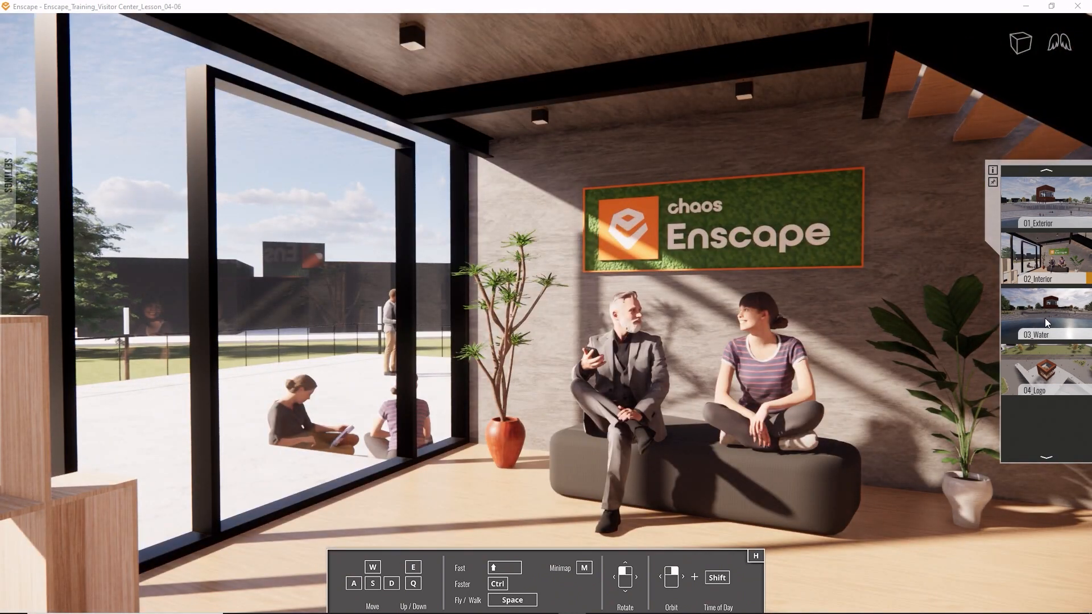
pyautogui.click(1045, 318)
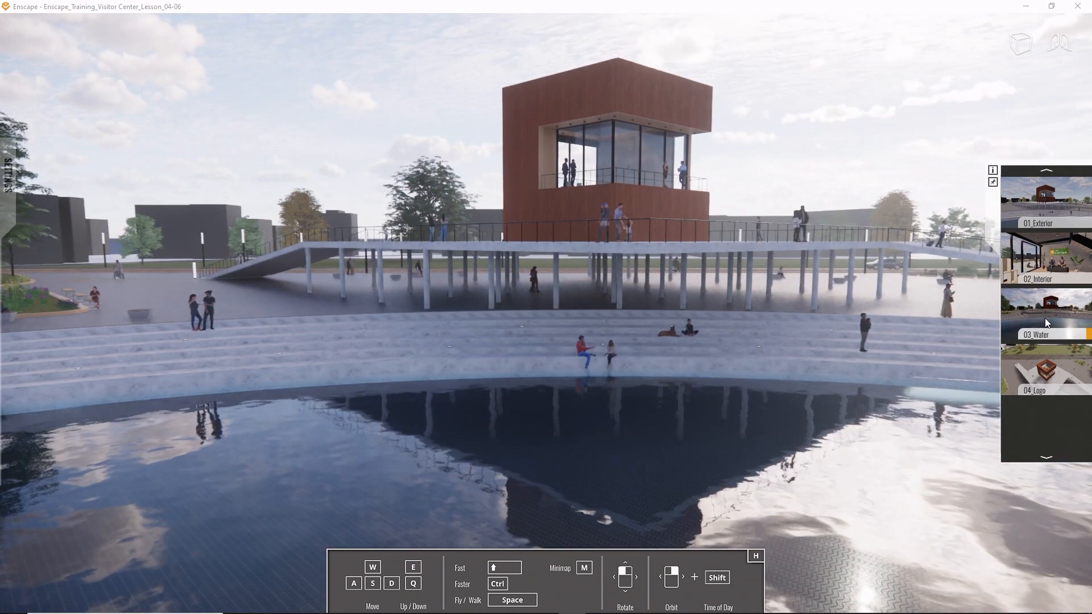
pyautogui.click(1038, 373)
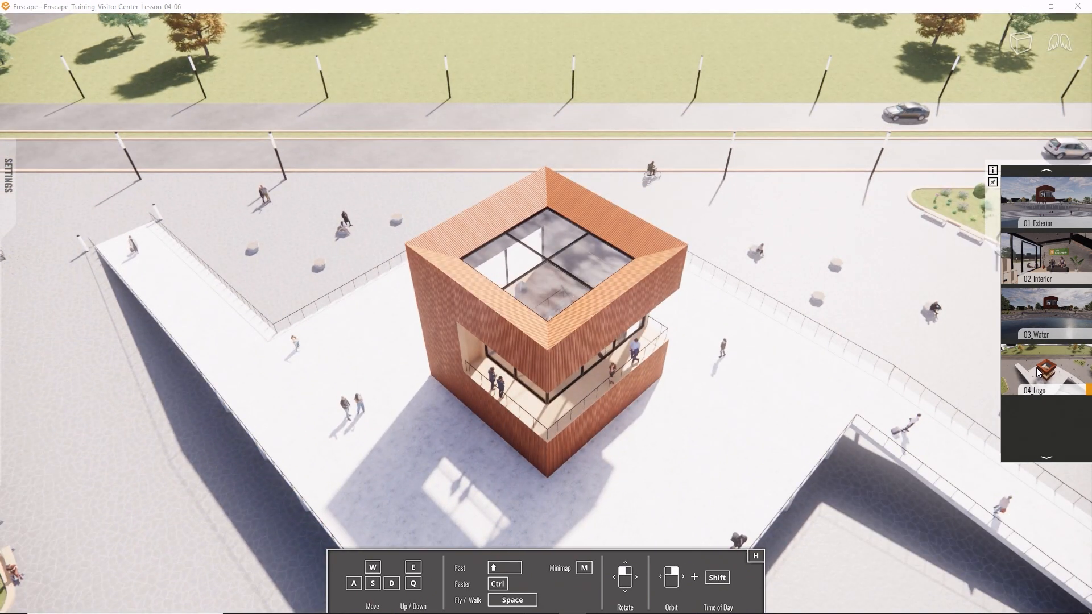
pyautogui.click(1048, 207)
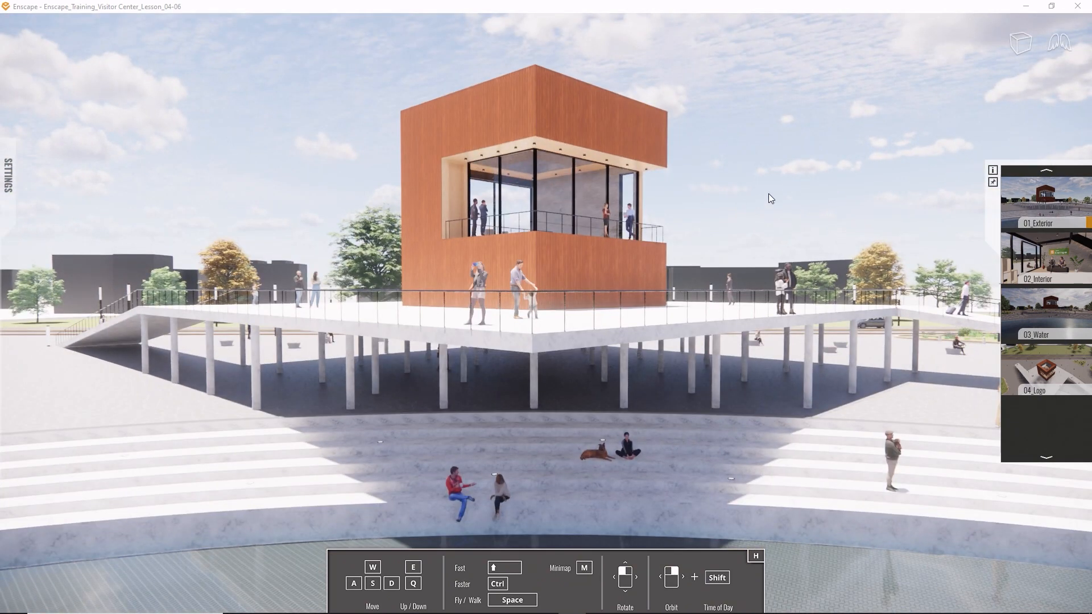
# - Orbit around the visitor center from above, and switch the projection to two-point perspective
pyautogui.moveTo(625, 245); pyautogui.dragTo(375, 409, button='right')
pyautogui.scroll(-4, 637, 250)
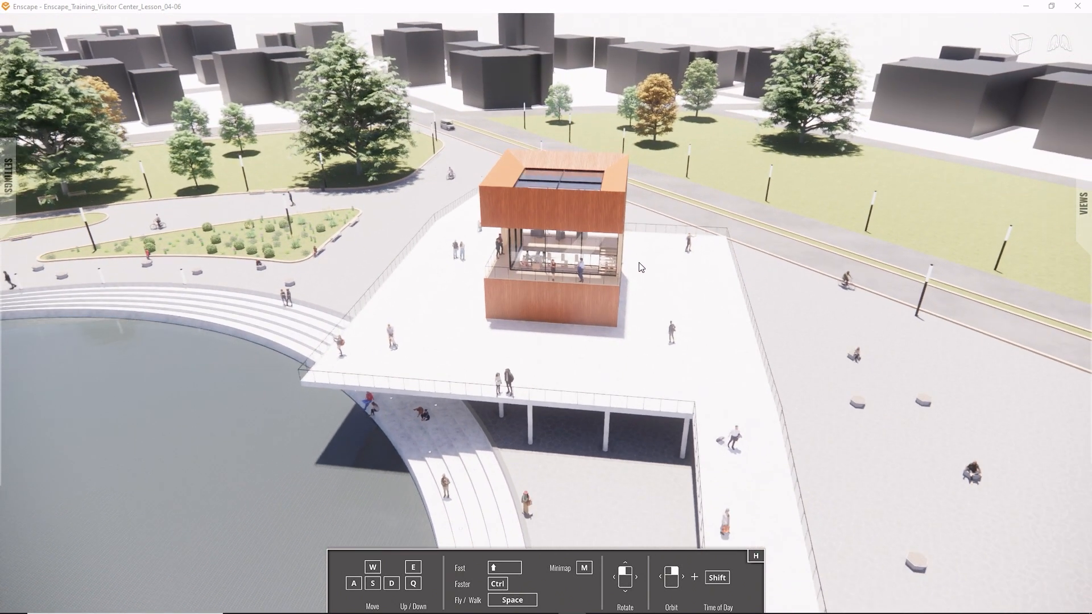
pyautogui.moveTo(564, 260); pyautogui.dragTo(893, 165, button='right')
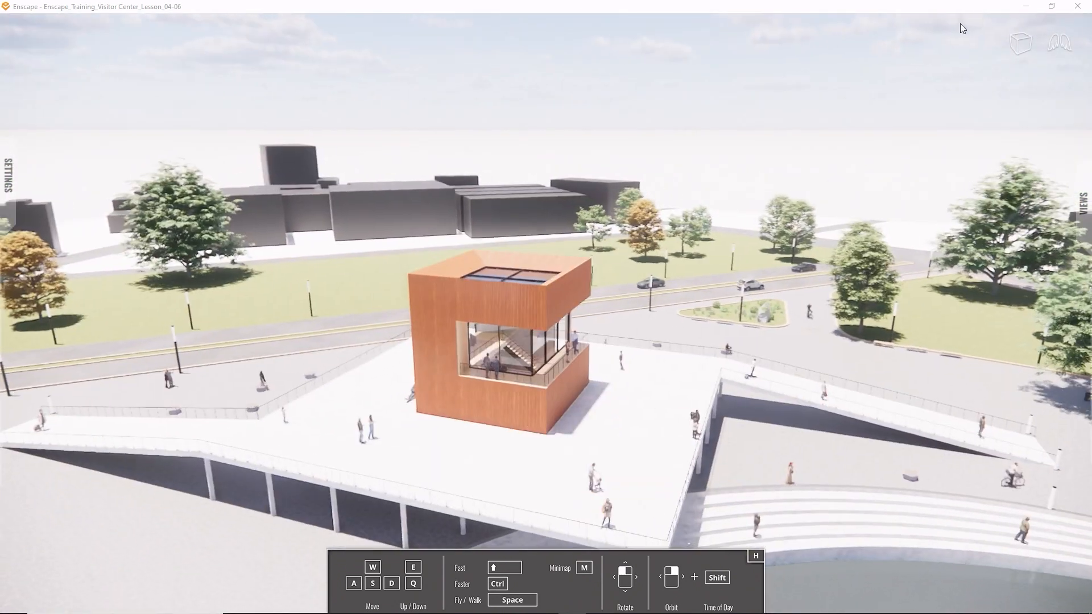
pyautogui.click(1015, 43)
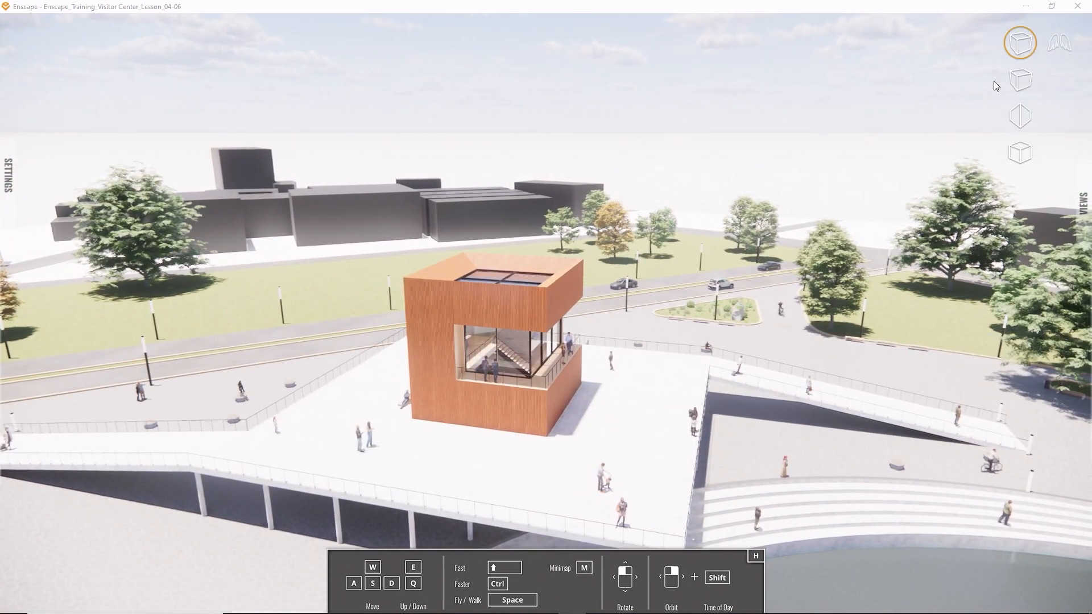
pyautogui.click(1024, 111)
pyautogui.moveTo(667, 305); pyautogui.dragTo(653, 330, button='right')
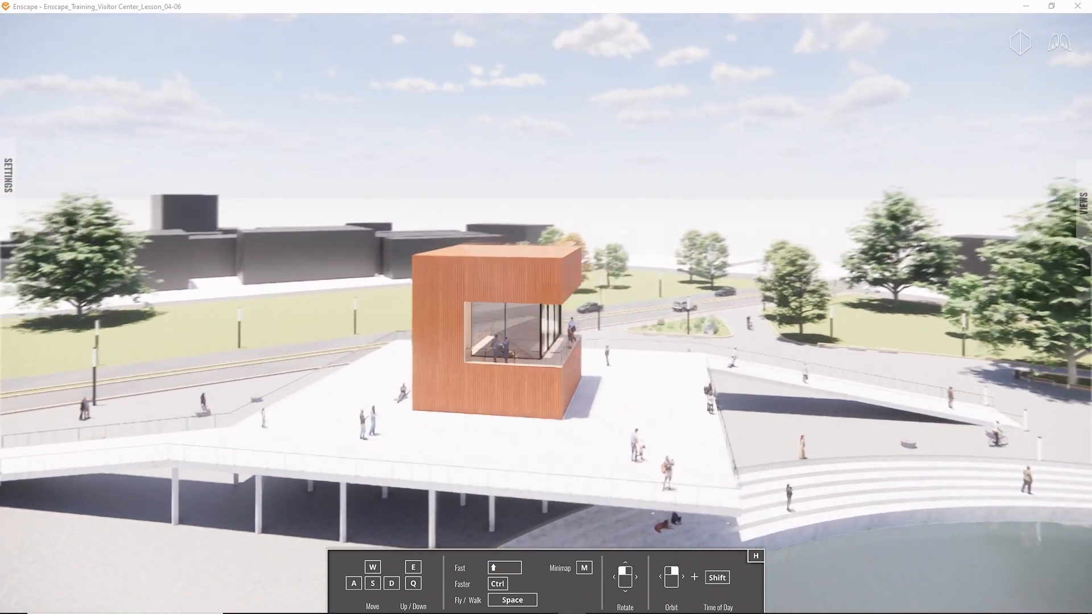
# - Switch the projection to orthographic, and zoom out and orbit to view the whole site around the pool
pyautogui.moveTo(1021, 50)
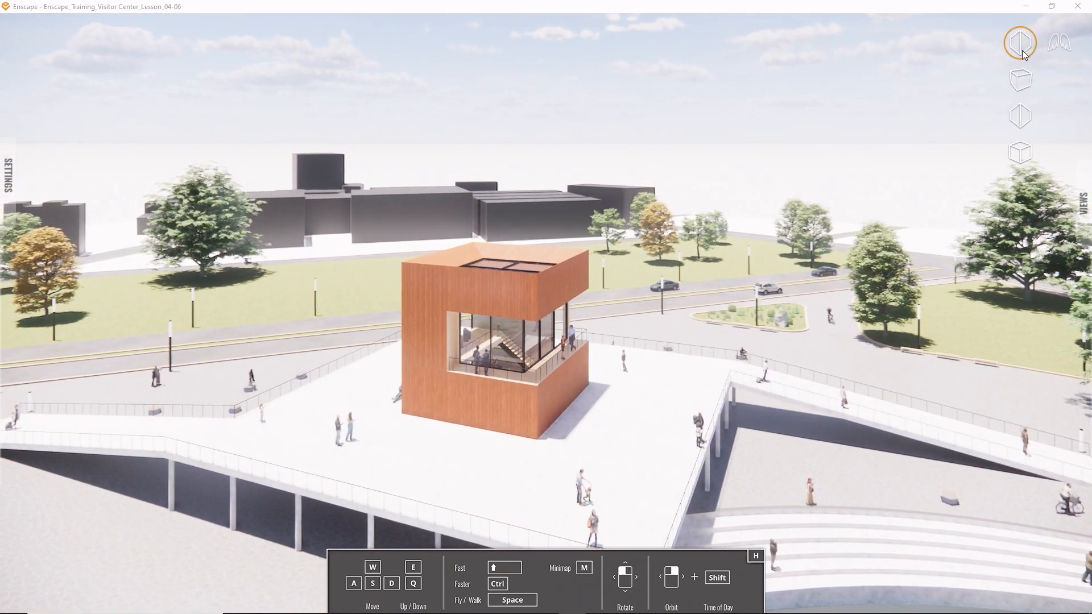
pyautogui.click(1021, 151)
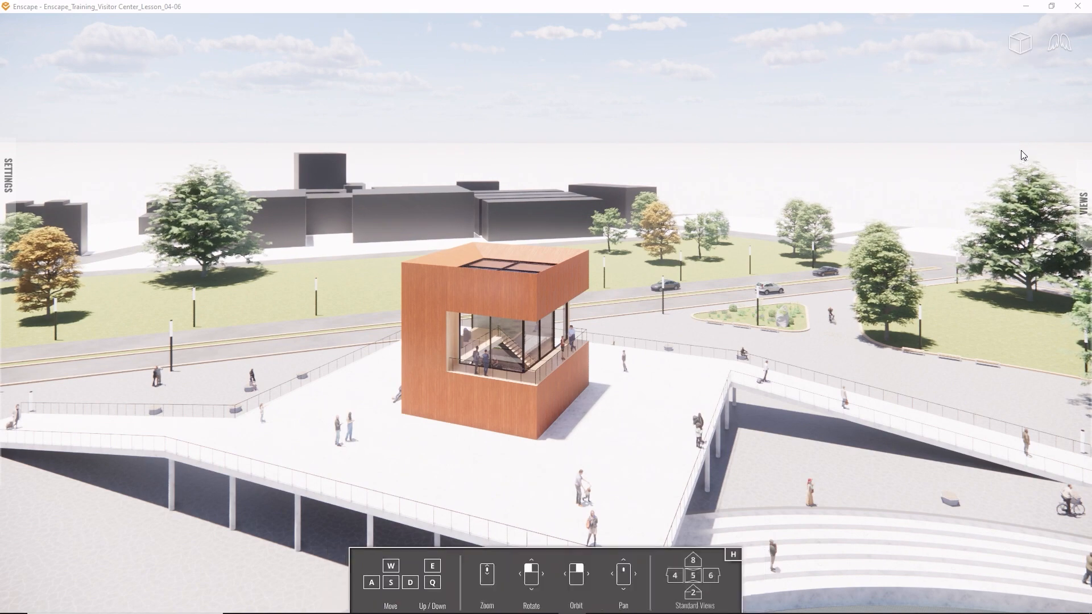
pyautogui.scroll(5, 587, 267)
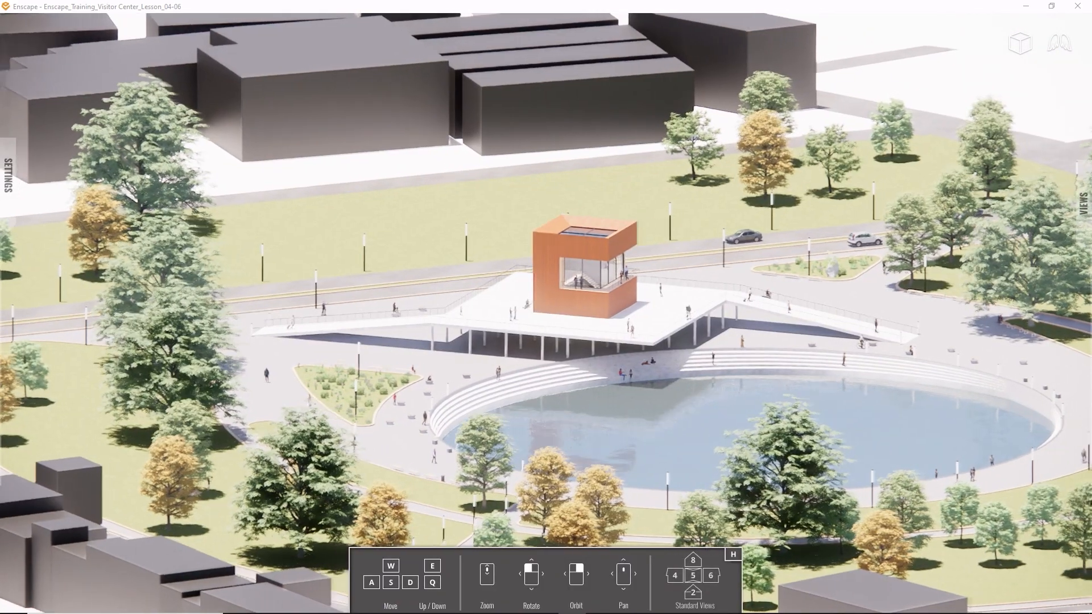
pyautogui.moveTo(587, 268); pyautogui.dragTo(364, 265, button='right')
pyautogui.moveTo(796, 260); pyautogui.dragTo(705, 257, button='right')
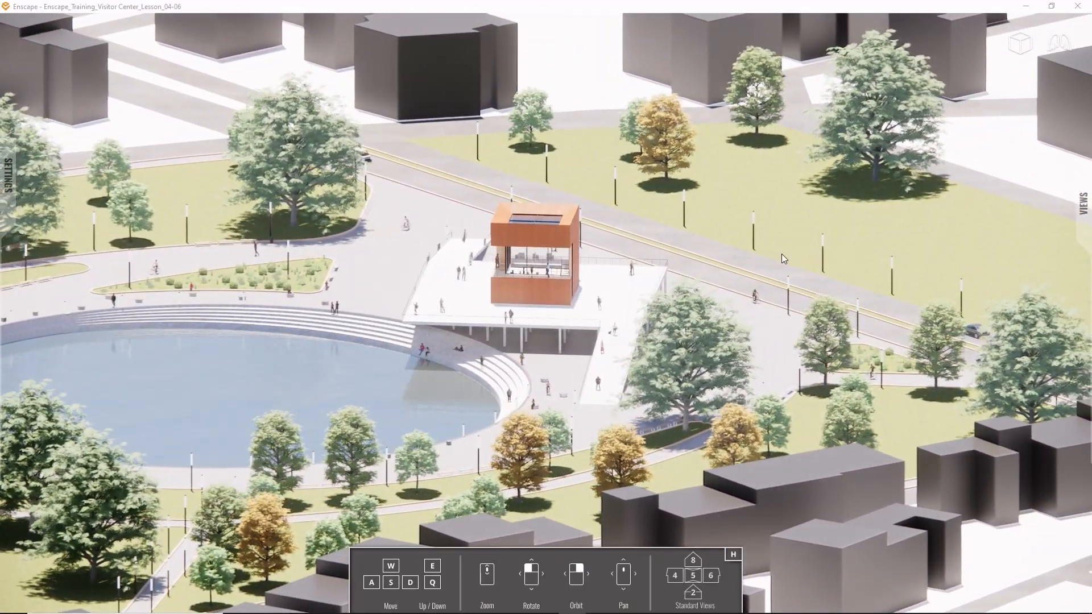
# - Switch the projection back to perspective, and fly in toward the building's glazed front facade
pyautogui.click(1019, 43)
pyautogui.press('w')
pyautogui.press('d')
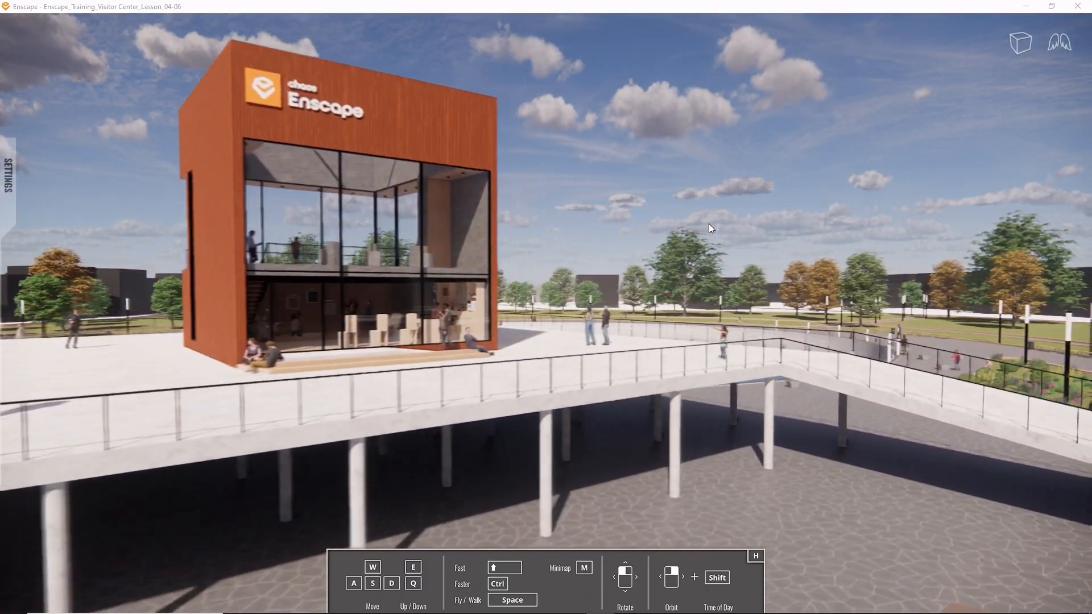
pyautogui.press('w')
pyautogui.press('d')
# - Fly around the visitor center to the pool side, and back away to view the building across the water
pyautogui.moveTo(709, 223); pyautogui.dragTo(1089, 197)
pyautogui.press('w')
pyautogui.press('d')
pyautogui.press('w')
pyautogui.press('d')
pyautogui.press('d')
pyautogui.press('s')
pyautogui.moveTo(545, 307); pyautogui.dragTo(763, 250)
pyautogui.press('d')
pyautogui.press('s')
# - Fly down to the plaza beside the pool's curved steps, and look around toward the building and ramp
pyautogui.press('d')
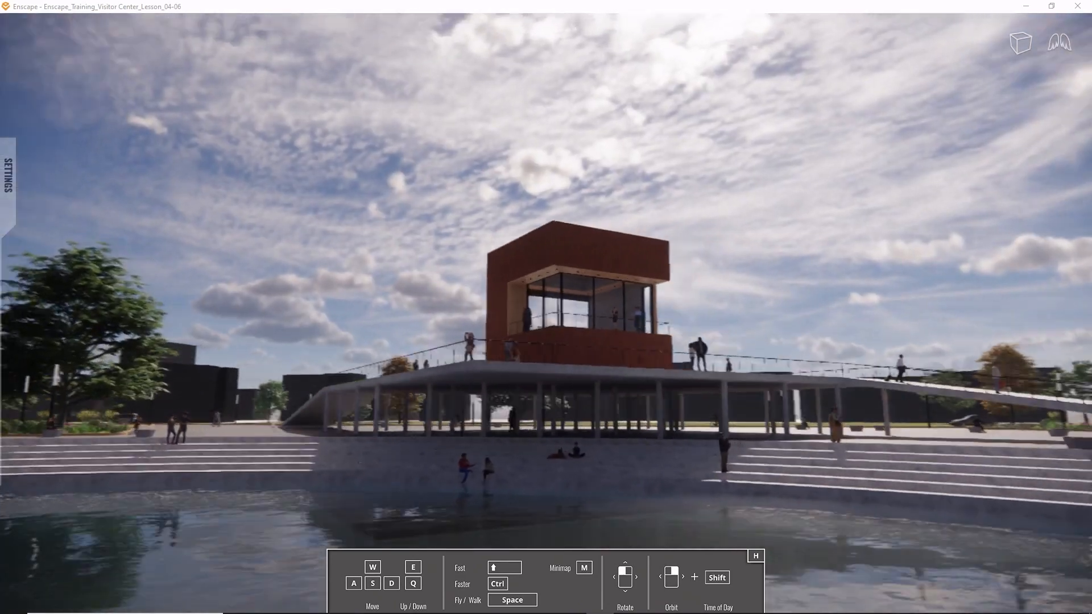
pyautogui.press('d')
pyautogui.moveTo(546, 307); pyautogui.dragTo(784, 206)
pyautogui.press('w')
pyautogui.press('a')
pyautogui.press('s')
pyautogui.press('a')
pyautogui.press('q')
pyautogui.press('e')
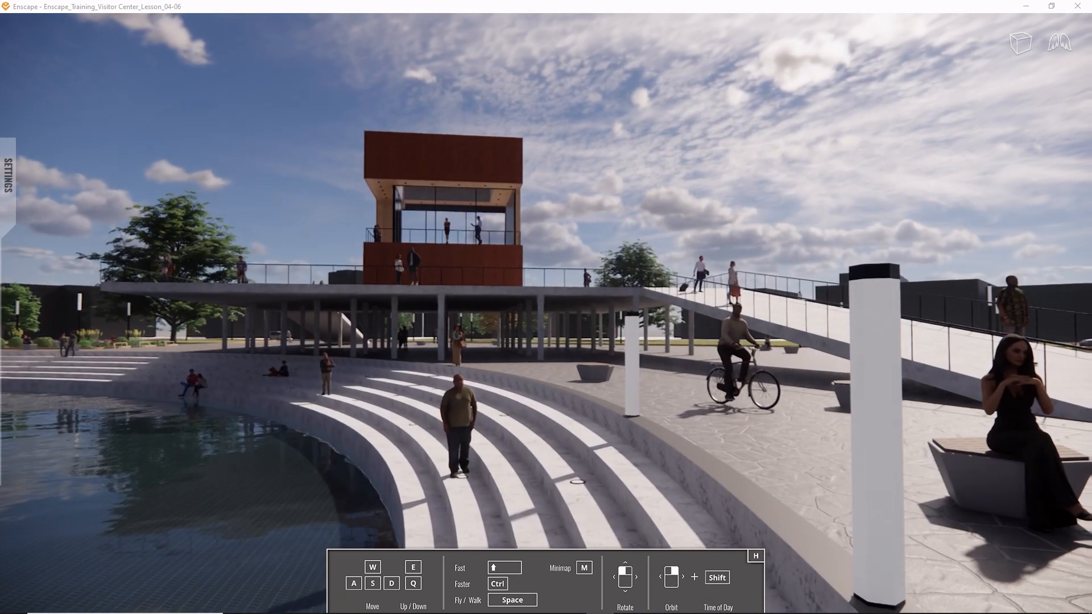
pyautogui.press('d')
pyautogui.press('a')
pyautogui.press('w')
pyautogui.moveTo(462, 270); pyautogui.dragTo(444, 249)
pyautogui.keyDown('shift'); pyautogui.moveTo(449, 248); pyautogui.dragTo(523, 248, button='right'); pyautogui.keyUp('shift')
pyautogui.keyDown('shift'); pyautogui.moveTo(625, 307); pyautogui.dragTo(454, 307, button='right'); pyautogui.keyUp('shift')
pyautogui.keyDown('shift'); pyautogui.moveTo(489, 248); pyautogui.dragTo(448, 248, button='right'); pyautogui.keyUp('shift')
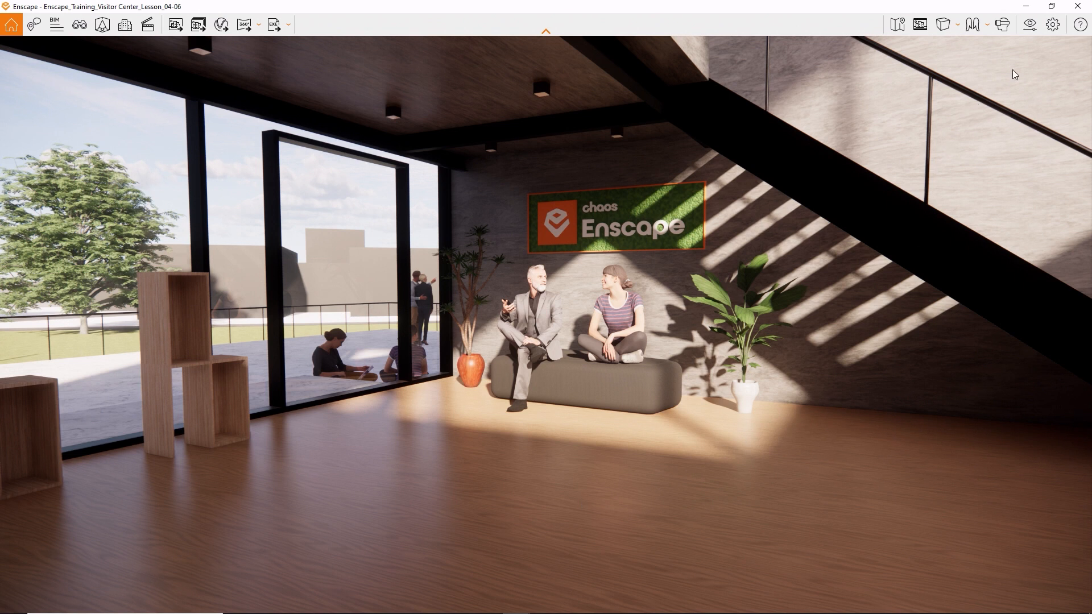
# - Switch to the main Enscape window, and set Chaos Icon.ico from the Customization folder as the custom window icon
pyautogui.click(1051, 33)
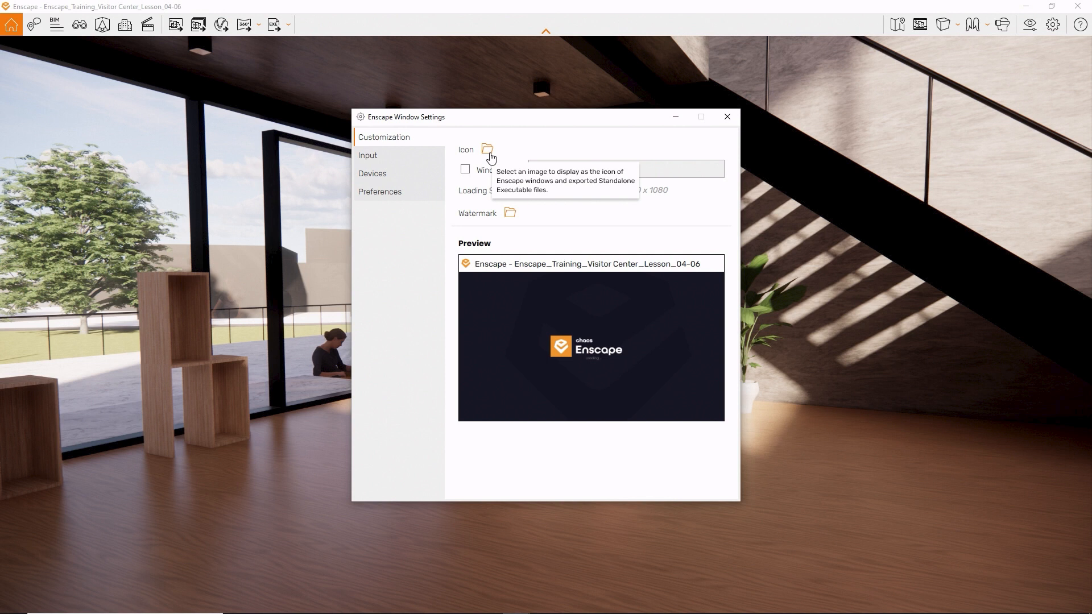
pyautogui.click(489, 153)
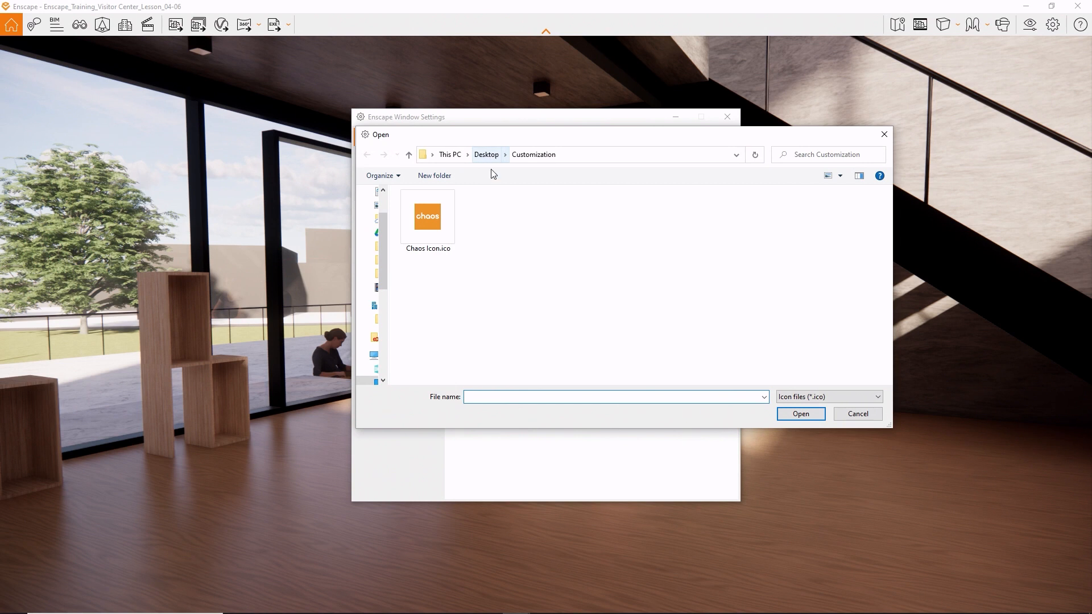
pyautogui.click(442, 236)
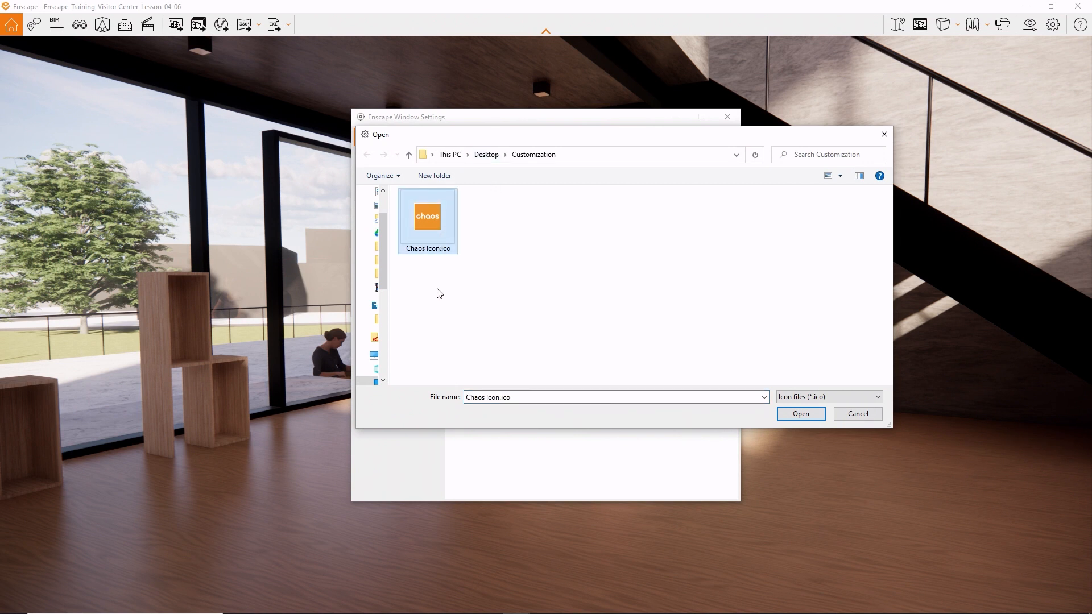
pyautogui.click(823, 416)
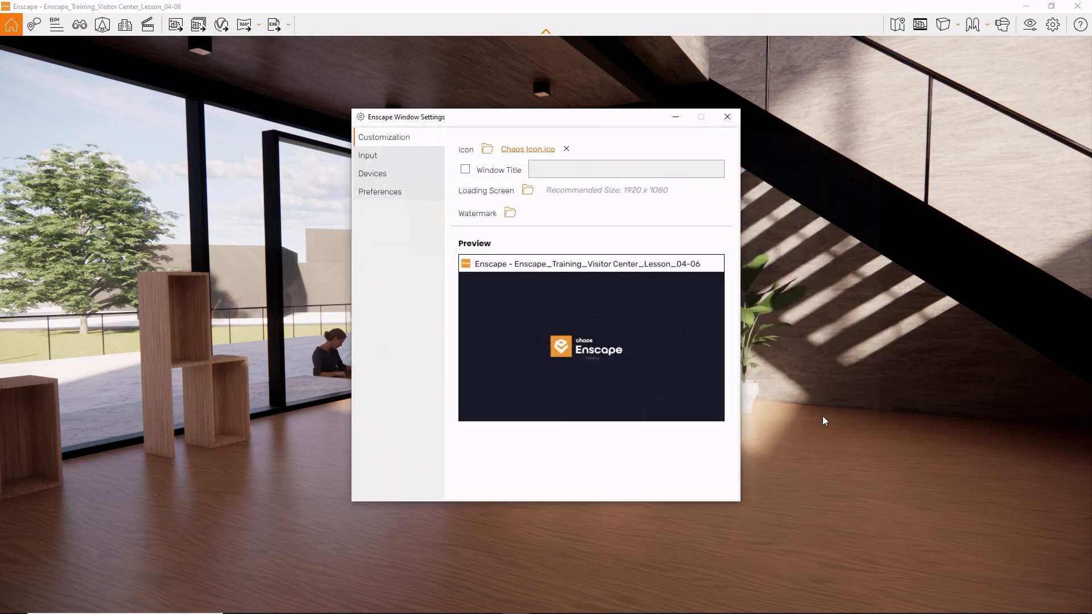
# - Enable the custom window title and set it to "Enscape Basic Training"
pyautogui.click(471, 174)
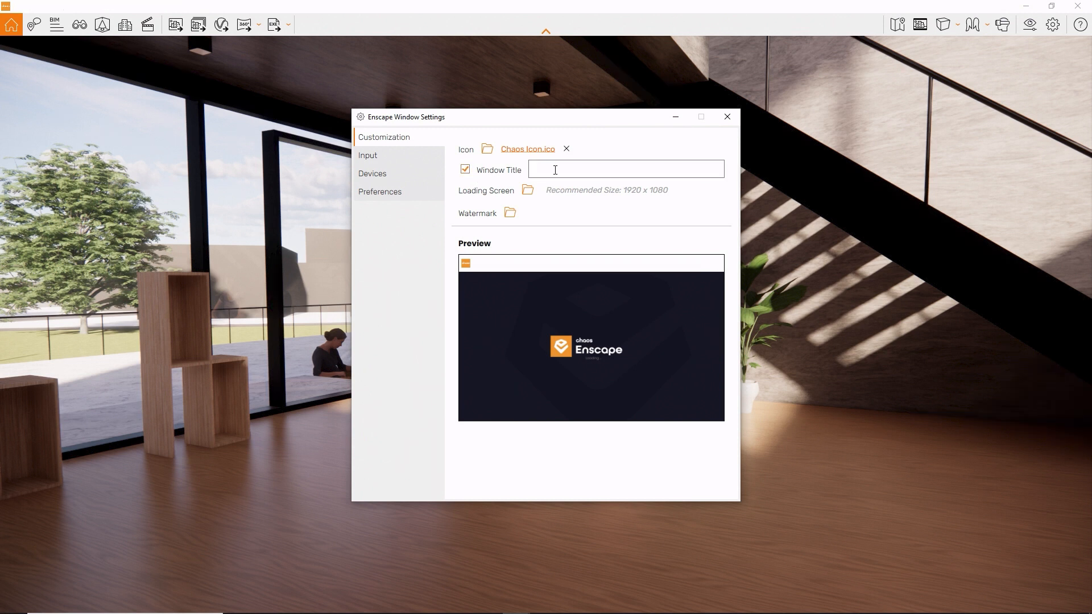
pyautogui.write('Enscape Basic Training')
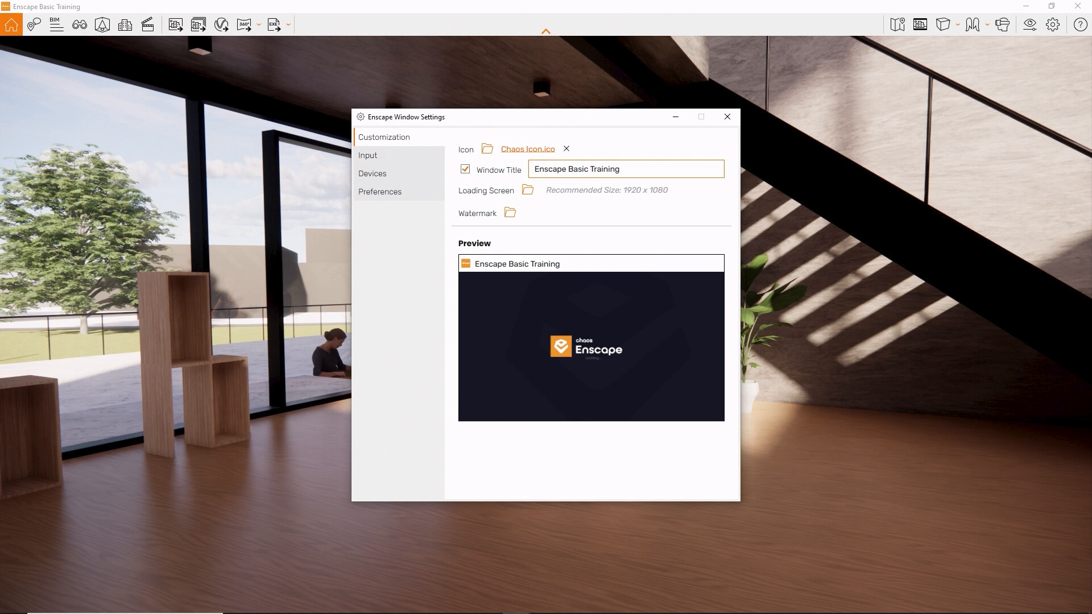
# - Set Loading Screen.png from the Customization folder as the custom loading screen image
pyautogui.click(528, 191)
pyautogui.click(505, 230)
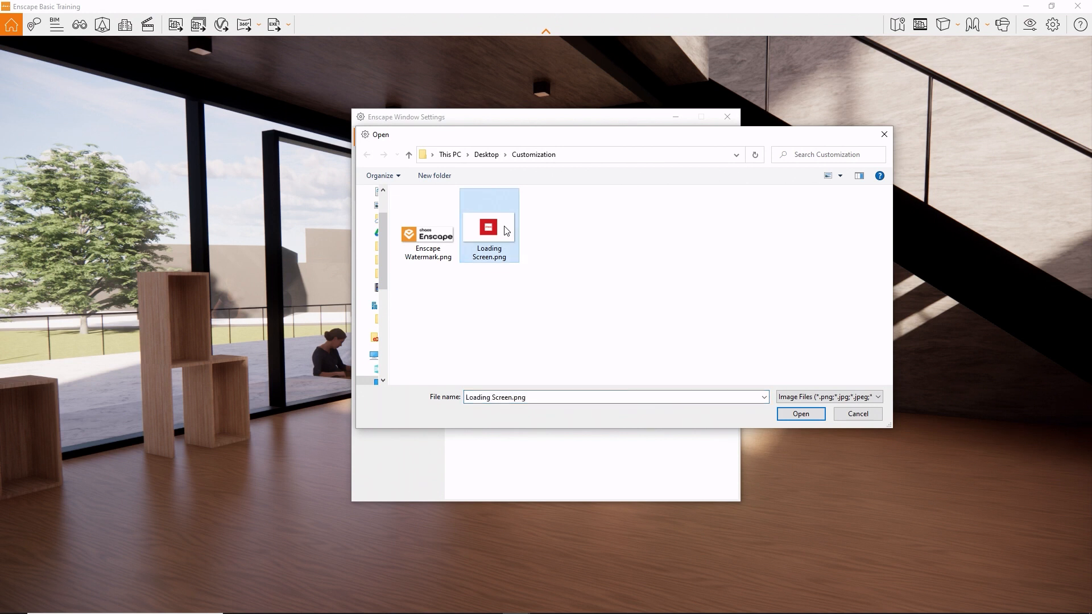
pyautogui.doubleClick(506, 231)
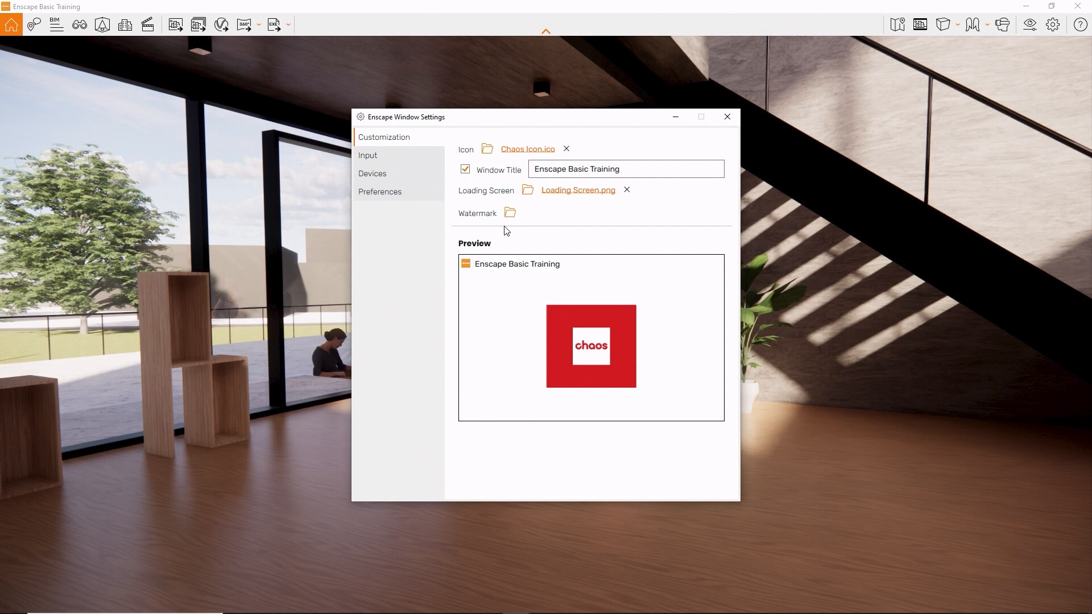
# - Add Enscape Watermark.png as the watermark, try other anchor positions, and anchor it at the lower-right corner of the image
pyautogui.click(508, 215)
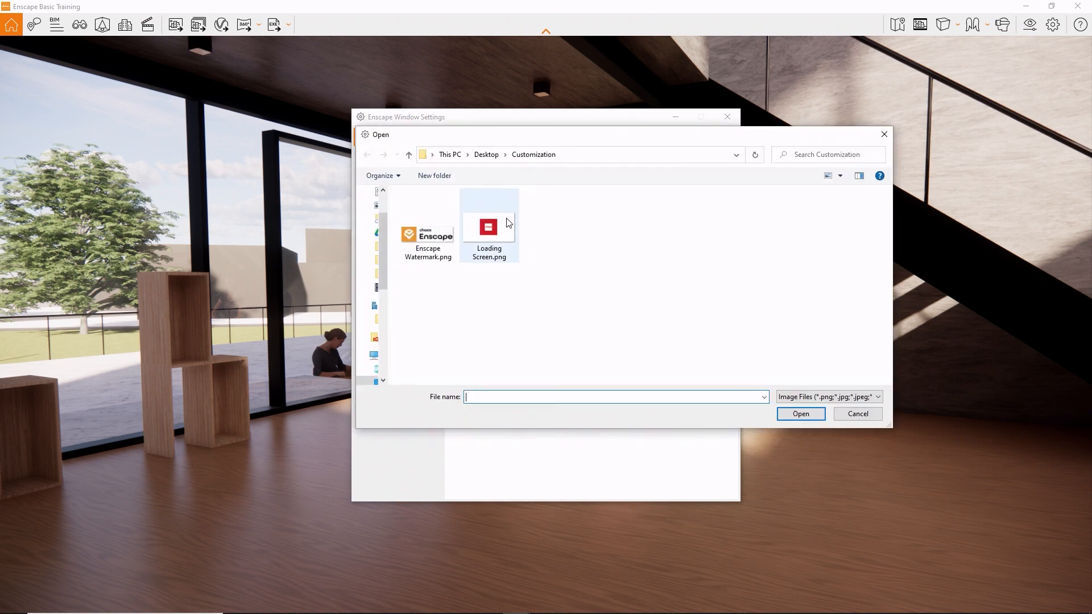
pyautogui.doubleClick(441, 239)
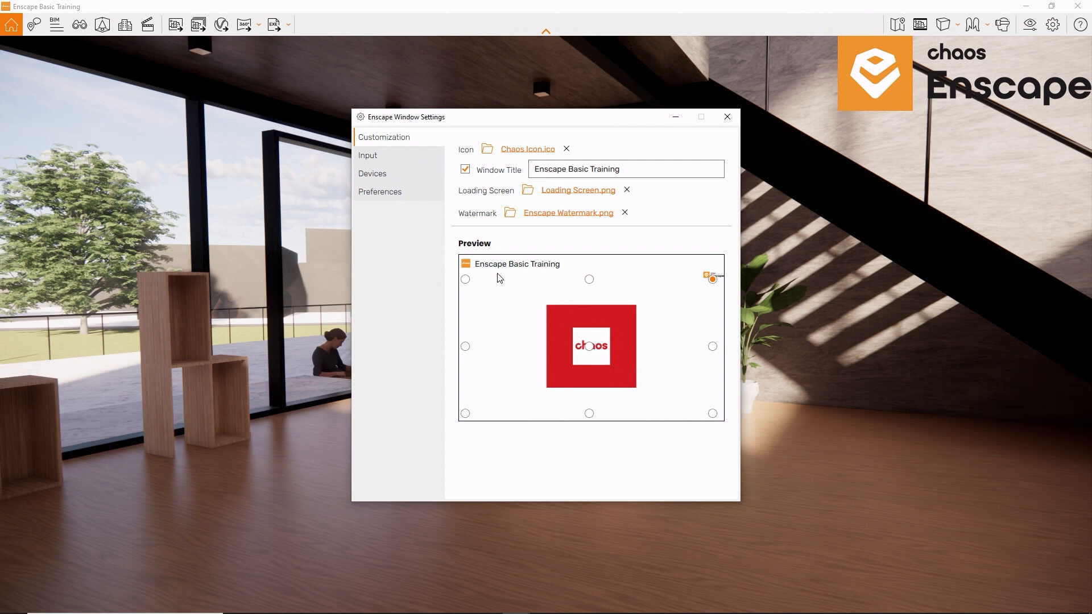
pyautogui.click(589, 279)
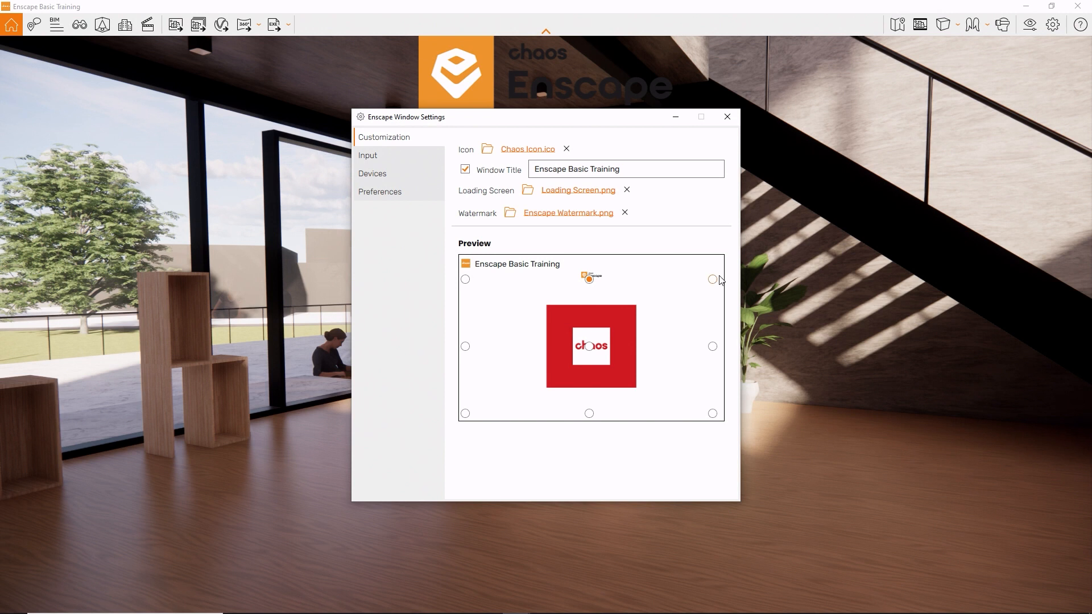
pyautogui.click(712, 279)
pyautogui.click(712, 346)
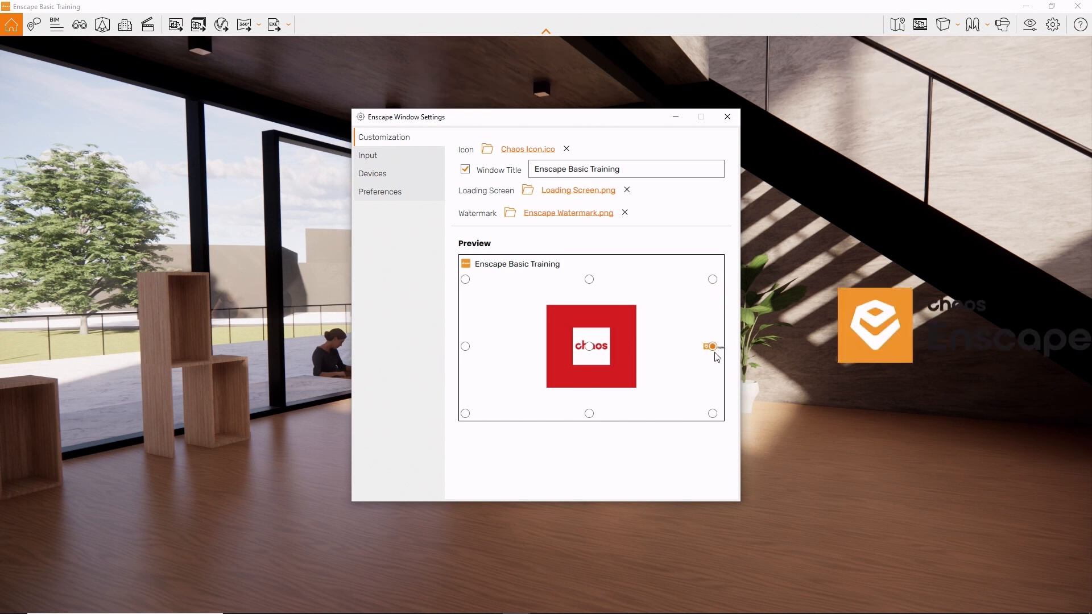
pyautogui.click(712, 413)
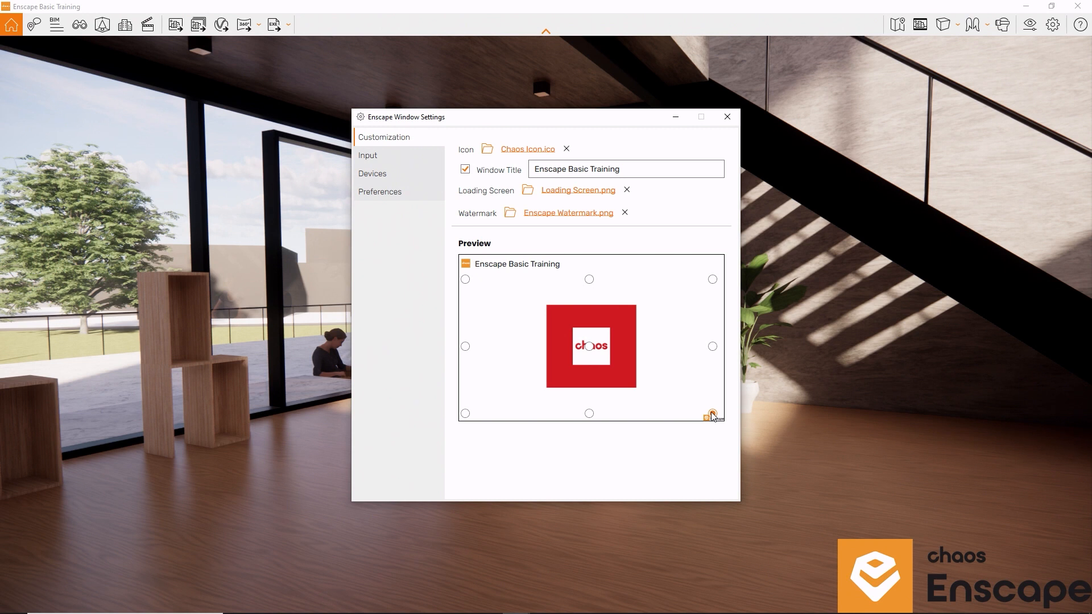
pyautogui.click(726, 117)
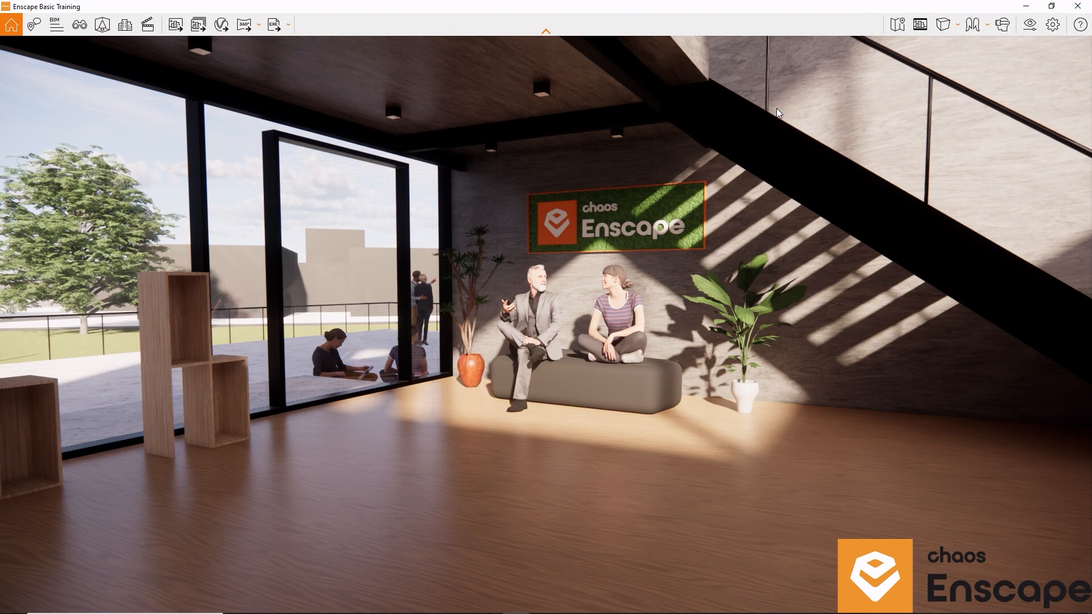
# - Close Enscape and restart it from Revit with the 01_Exterior view, and look around the visitor center with the custom branding
pyautogui.click(1079, 5)
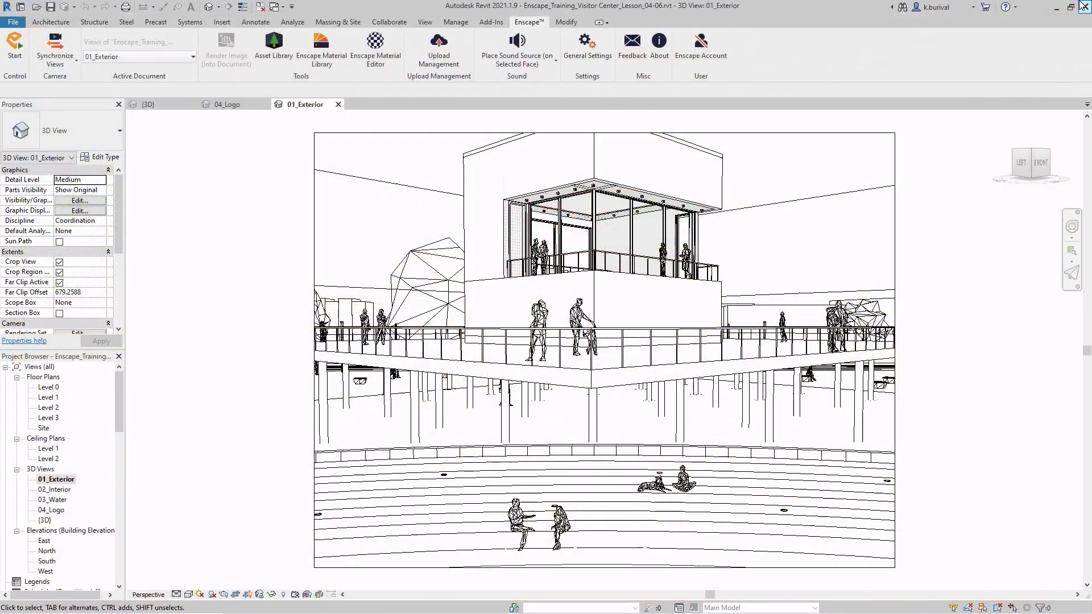
pyautogui.click(14, 57)
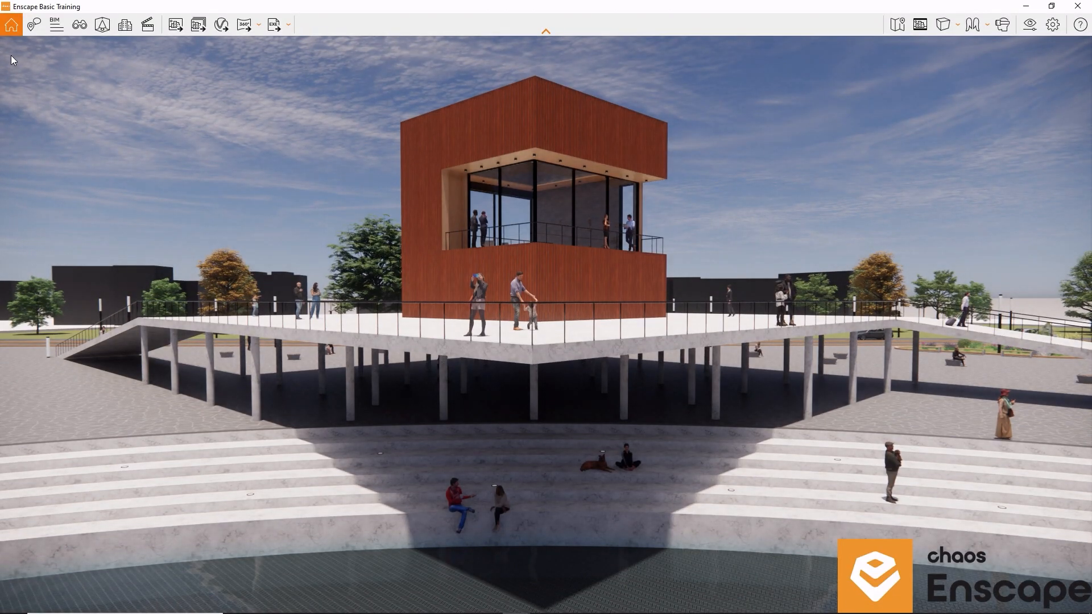
pyautogui.moveTo(377, 181); pyautogui.dragTo(833, 230, button='right')
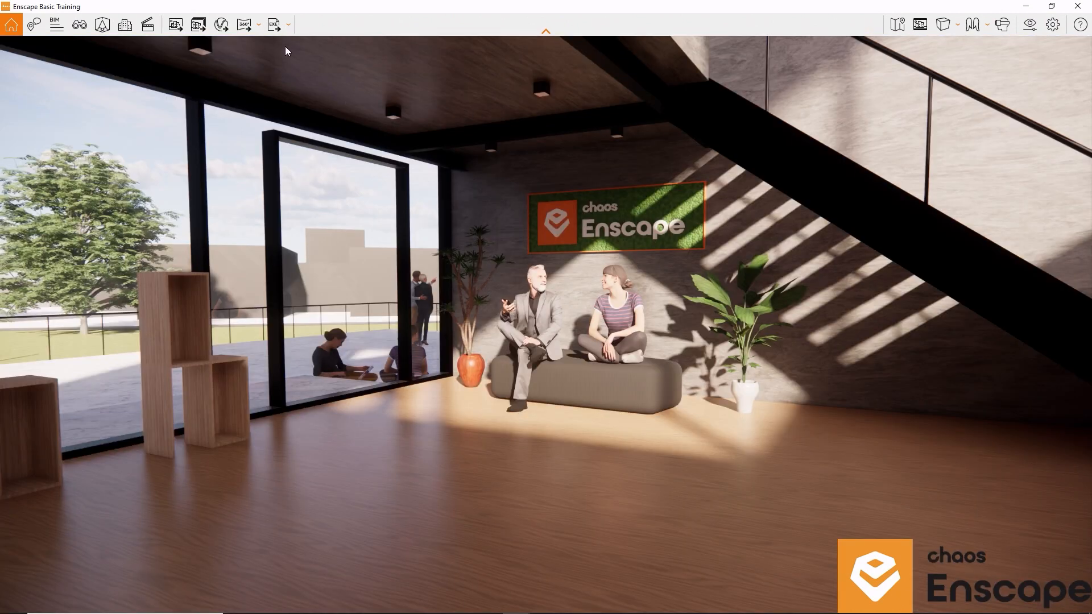
# - Export the branded project as an executable standalone, and move the exported file to the middle of the desktop
pyautogui.click(275, 26)
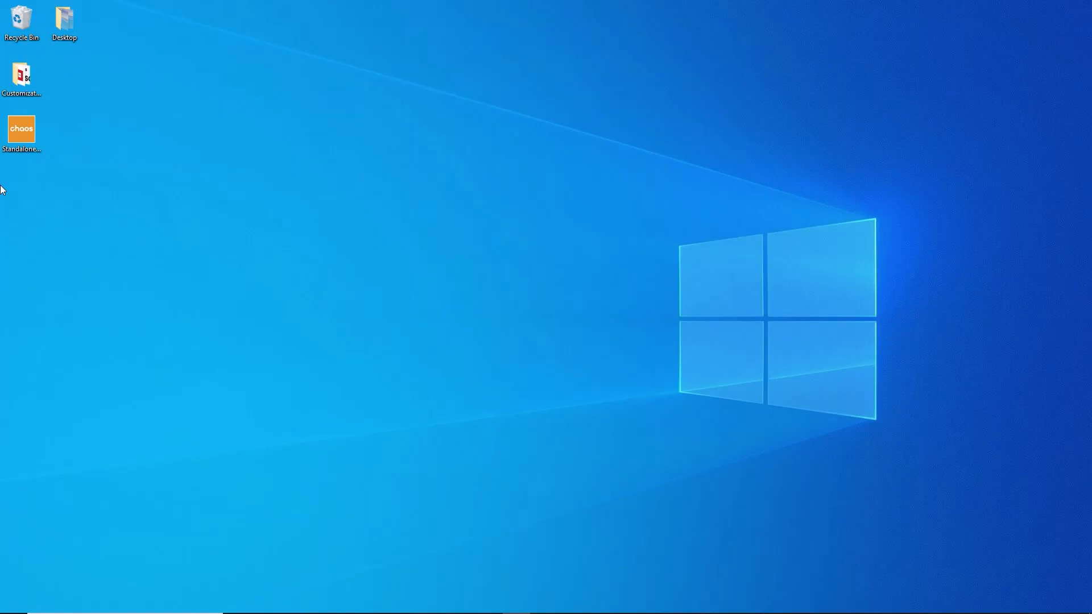
pyautogui.moveTo(21, 130); pyautogui.dragTo(553, 334)
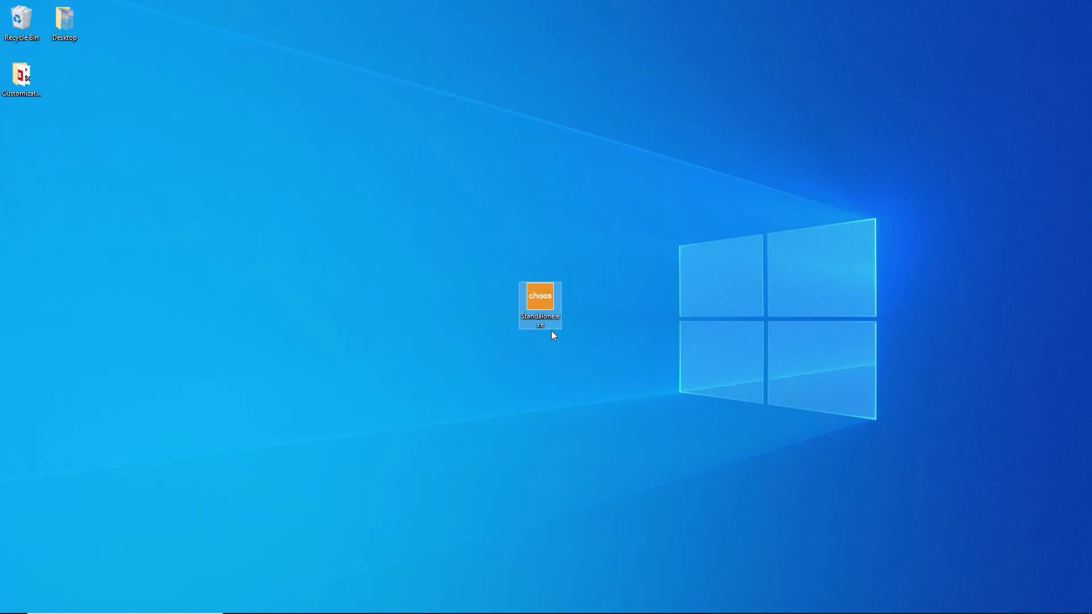
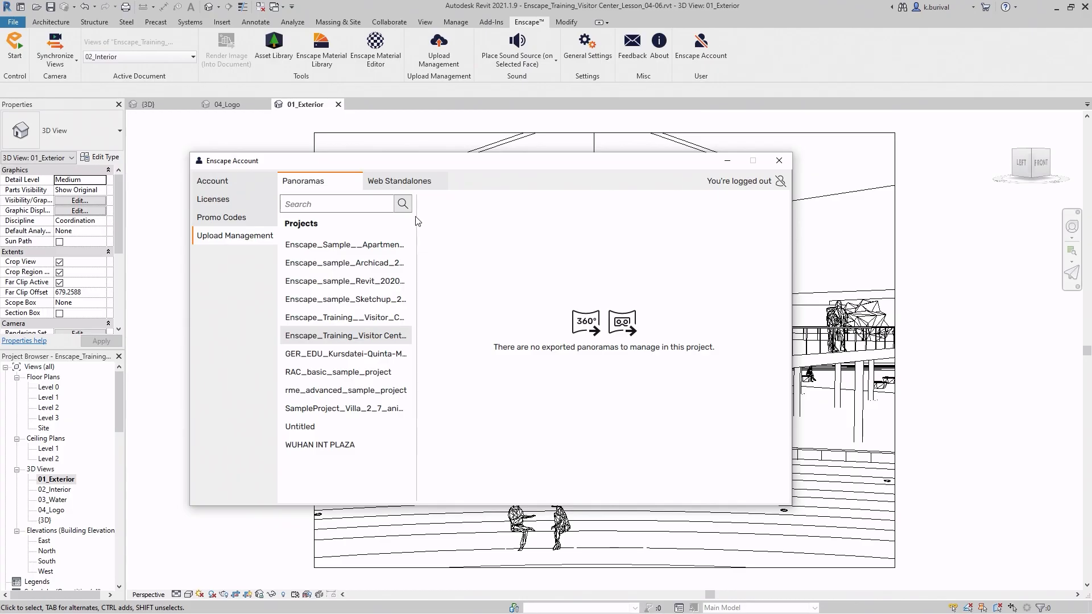
# - List the visitor center project's web standalones and copy the link of the November 20, 2023 11:01 AM upload
pyautogui.click(417, 187)
pyautogui.moveTo(426, 211)
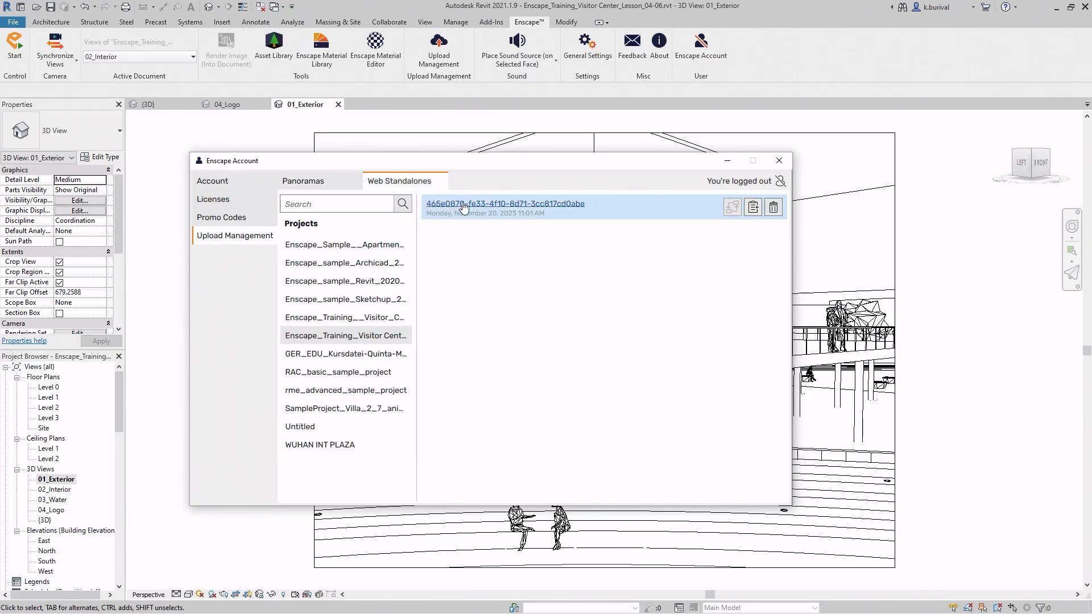
pyautogui.click(752, 208)
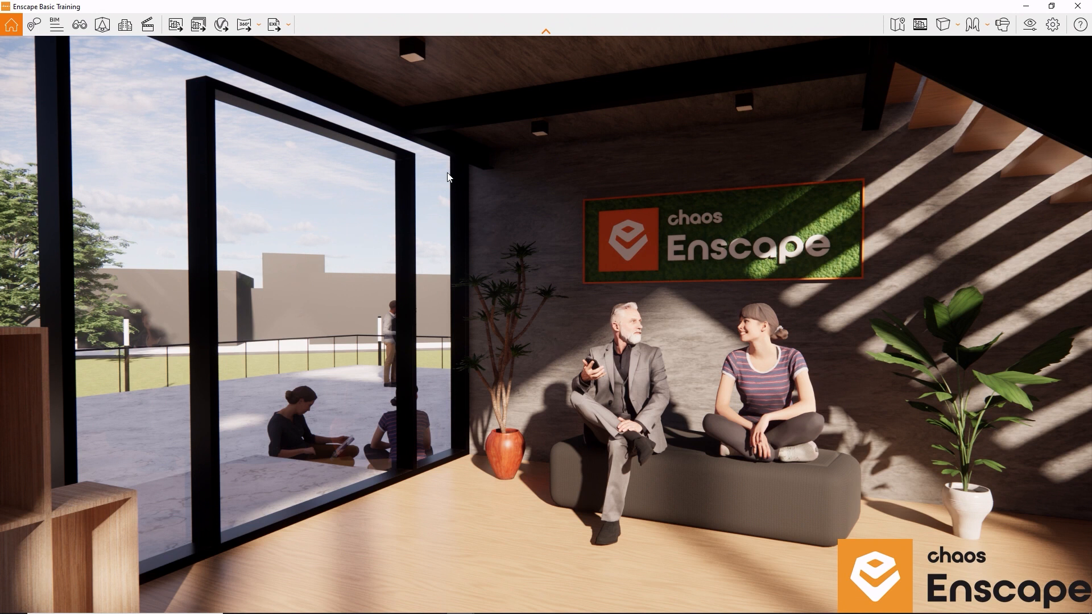
# - Export the interior view of the project as a web standalone, uploading it without logging in
pyautogui.click(292, 27)
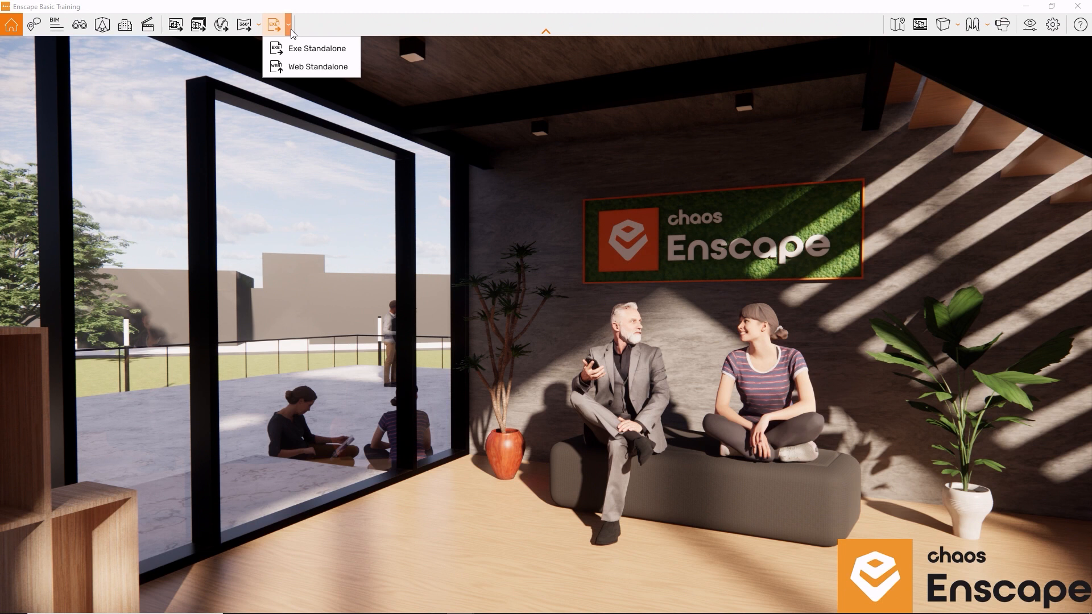
pyautogui.click(313, 67)
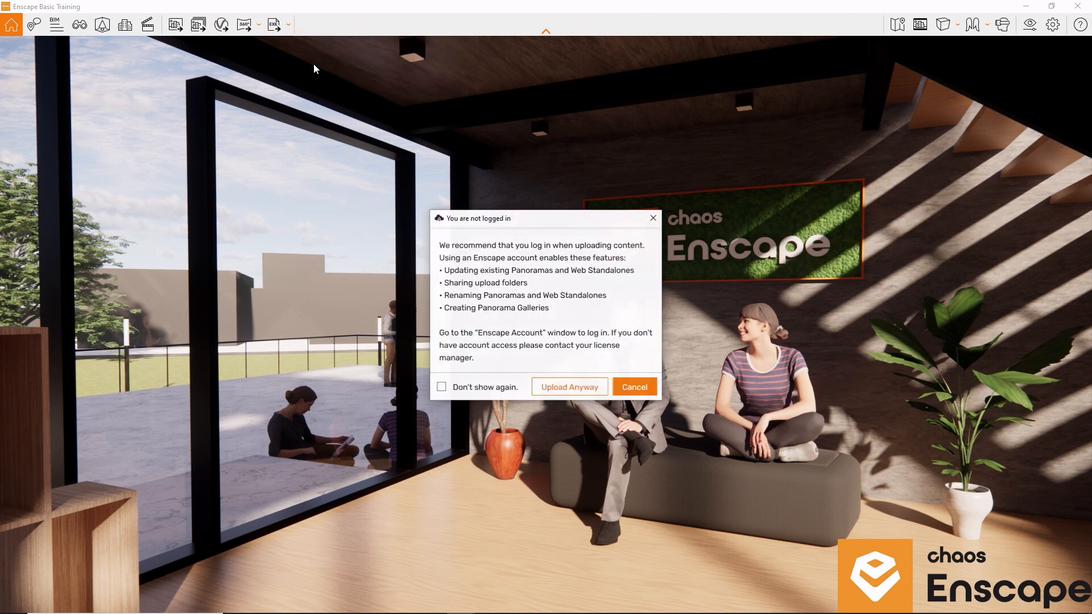
pyautogui.click(547, 391)
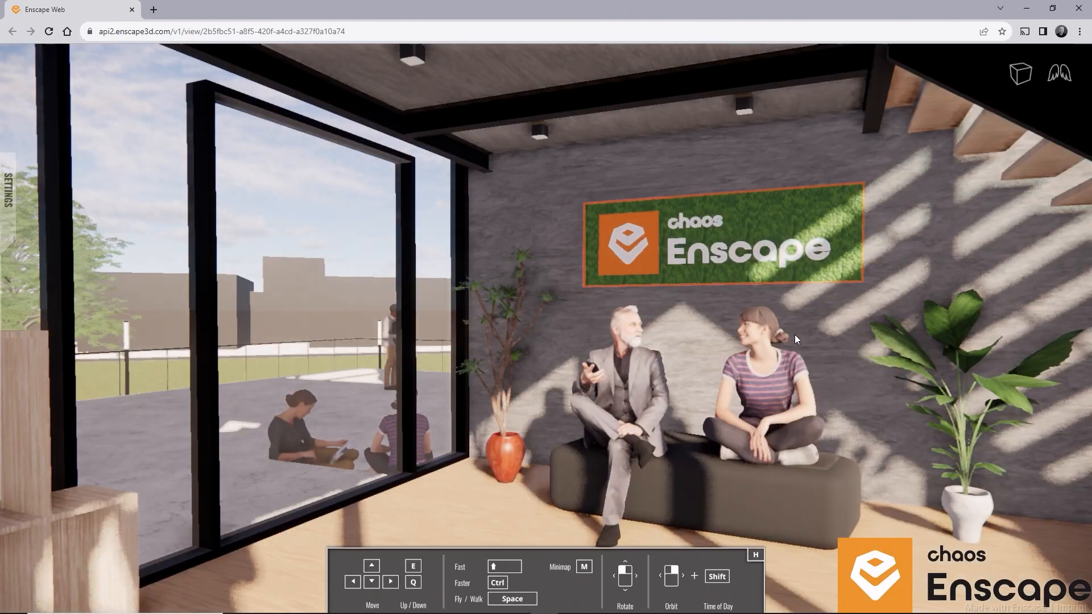
# - Look and walk around the seating area in the web standalone, comparing it with the Enscape view
pyautogui.click(759, 366)
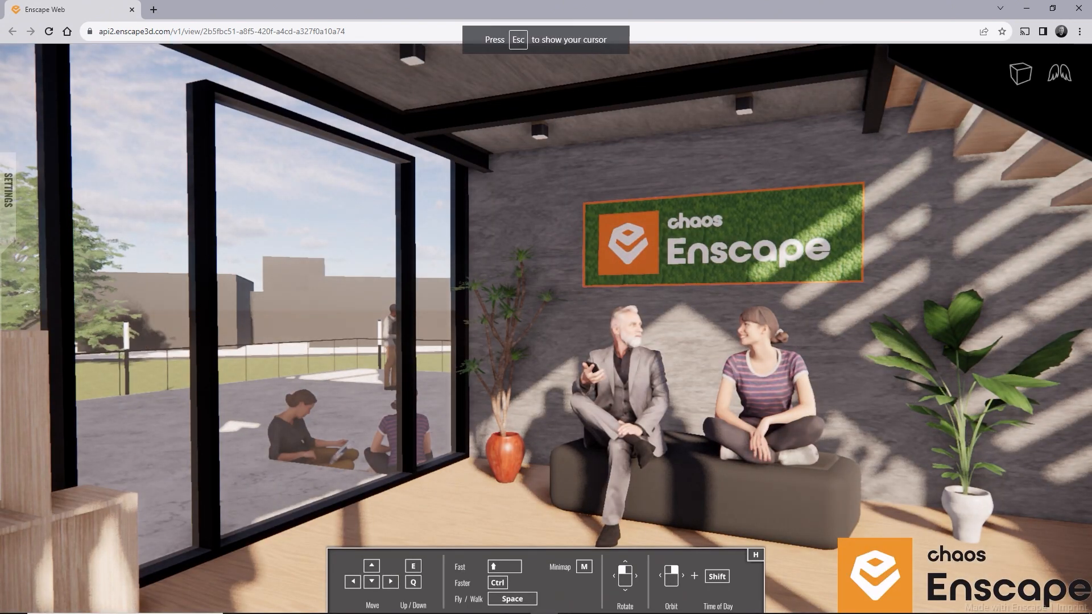
pyautogui.moveTo(759, 366); pyautogui.dragTo(937, 410)
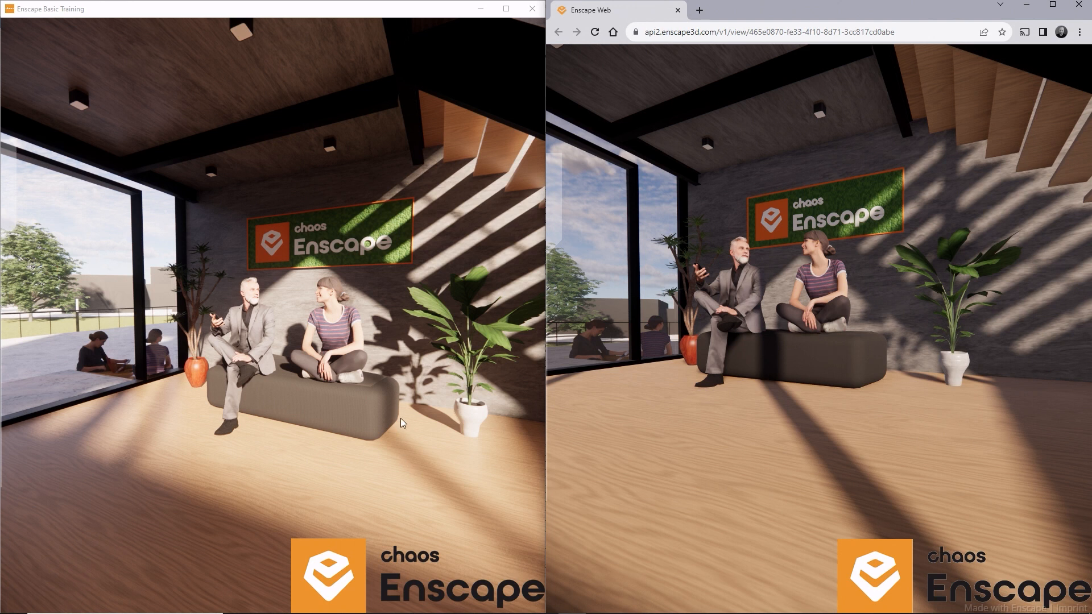
pyautogui.moveTo(406, 395); pyautogui.dragTo(530, 348)
pyautogui.moveTo(819, 341); pyautogui.dragTo(966, 341)
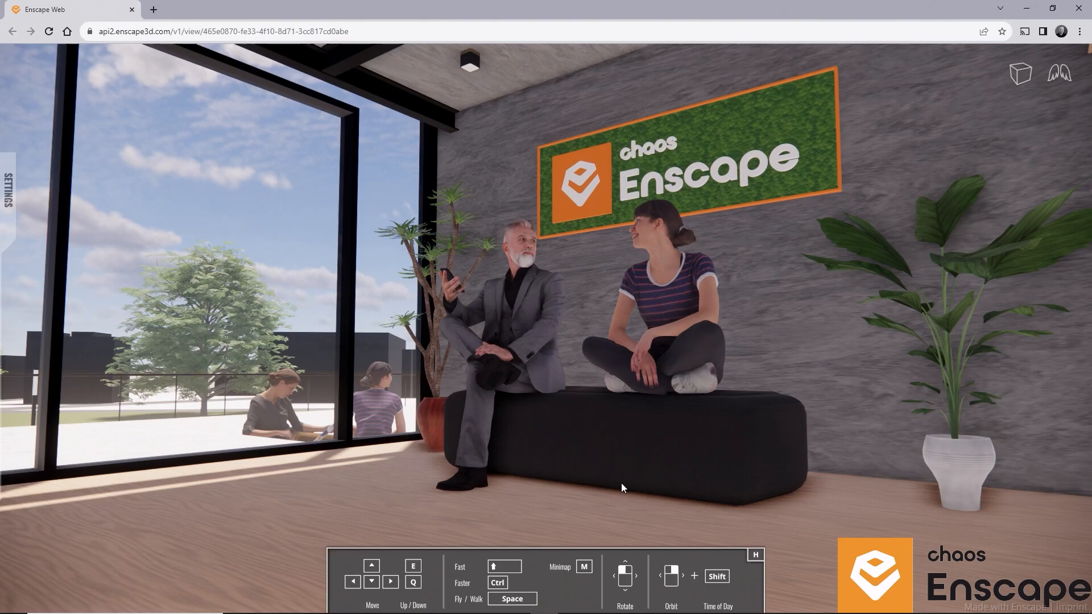
pyautogui.press('Down')
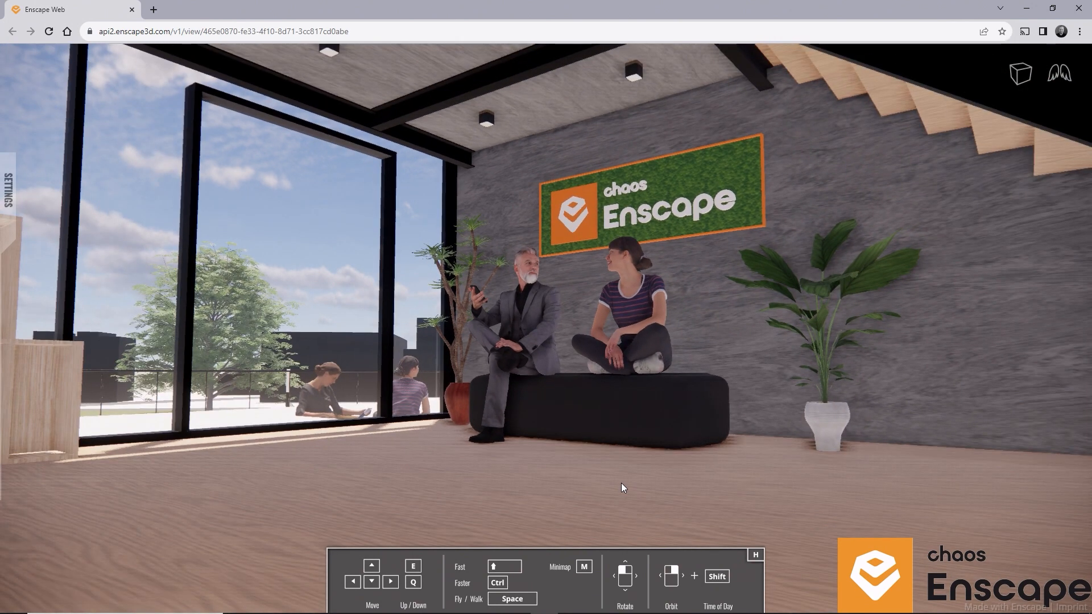
pyautogui.press('Up')
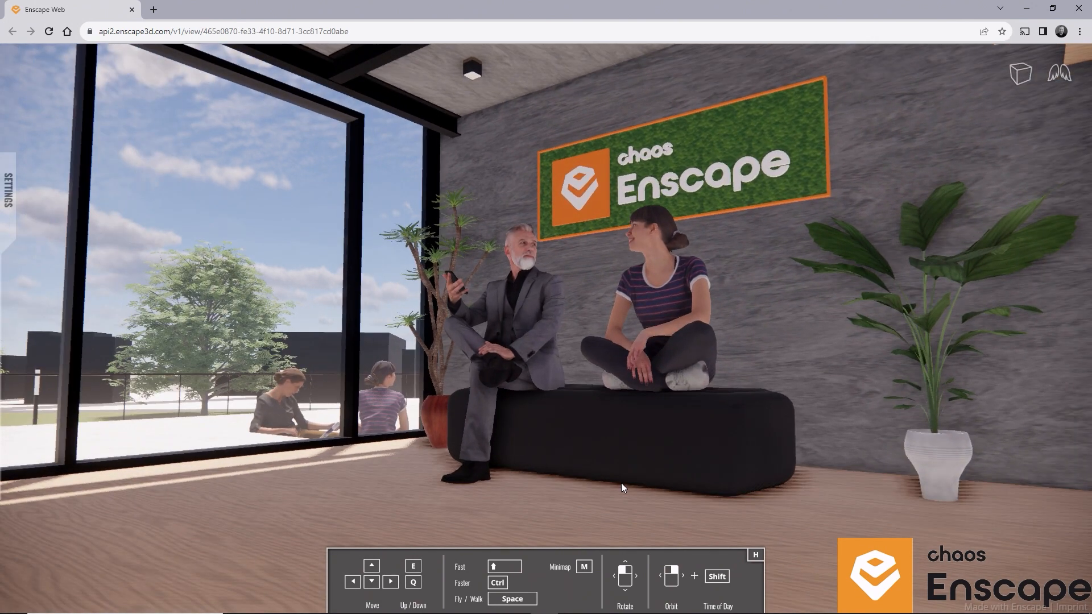
pyautogui.press('Left')
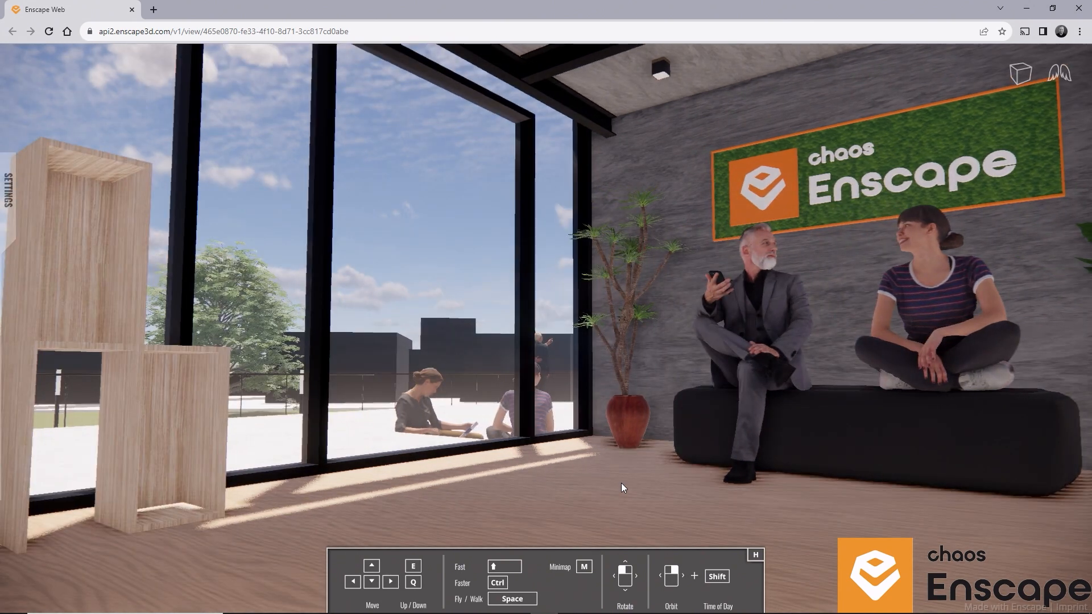
pyautogui.press('Right')
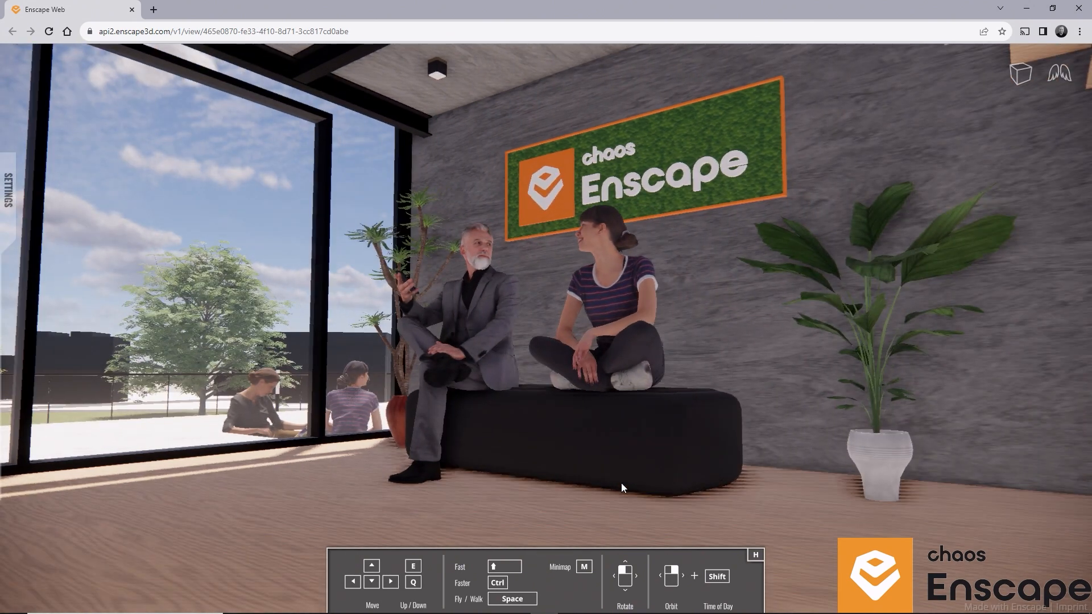
# - Shift the time of day in the web standalone to the afternoon and show the minimap
pyautogui.keyDown('shift'); pyautogui.moveTo(545, 307); pyautogui.dragTo(702, 307, button='right'); pyautogui.keyUp('shift')
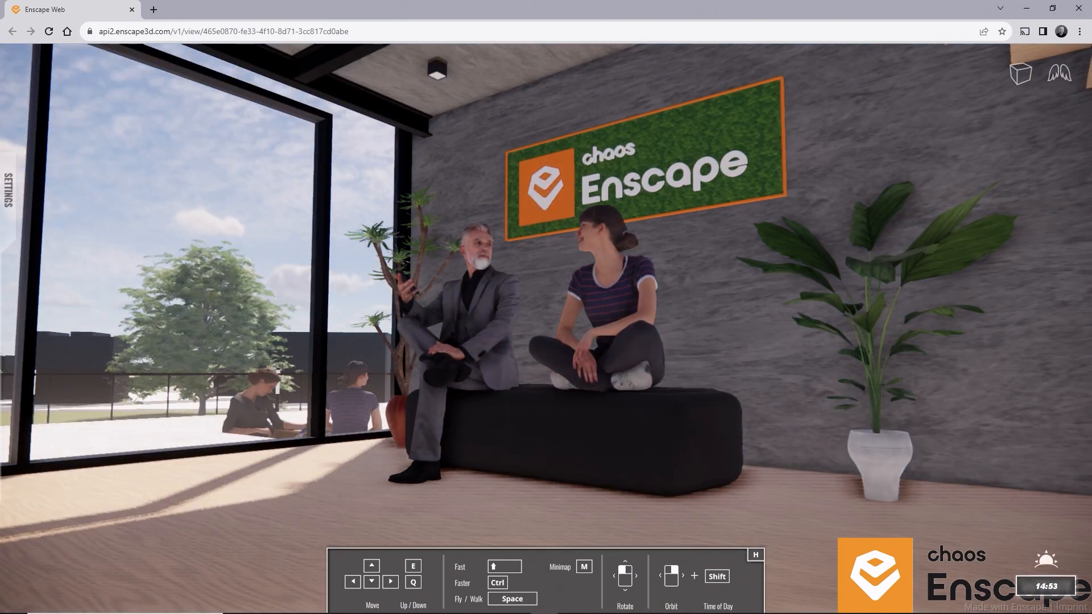
pyautogui.keyDown('shift'); pyautogui.moveTo(609, 483); pyautogui.dragTo(618, 484, button='right'); pyautogui.keyUp('shift')
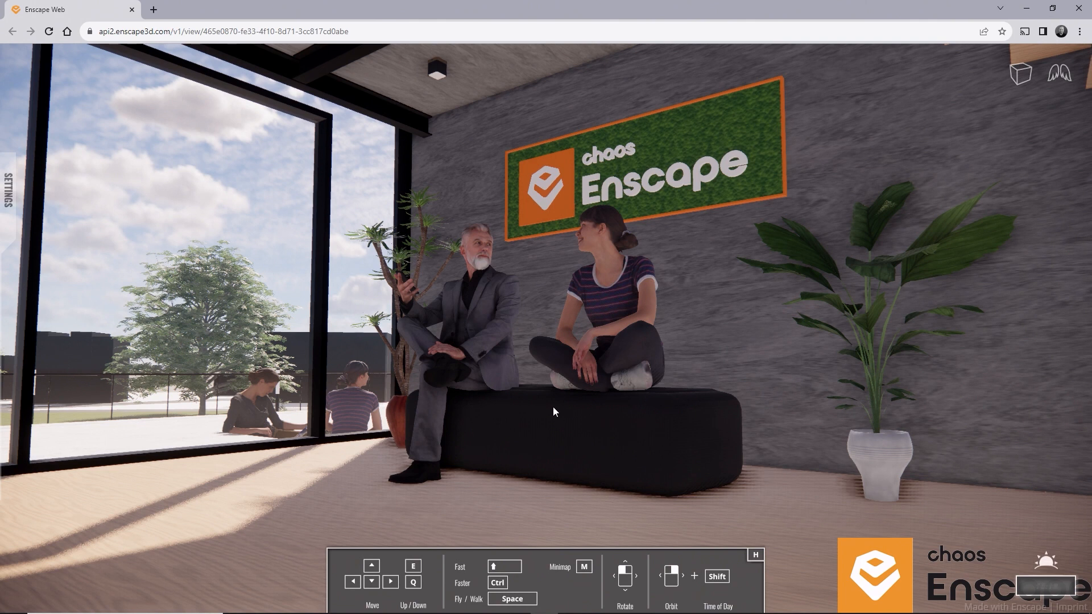
pyautogui.press('m')
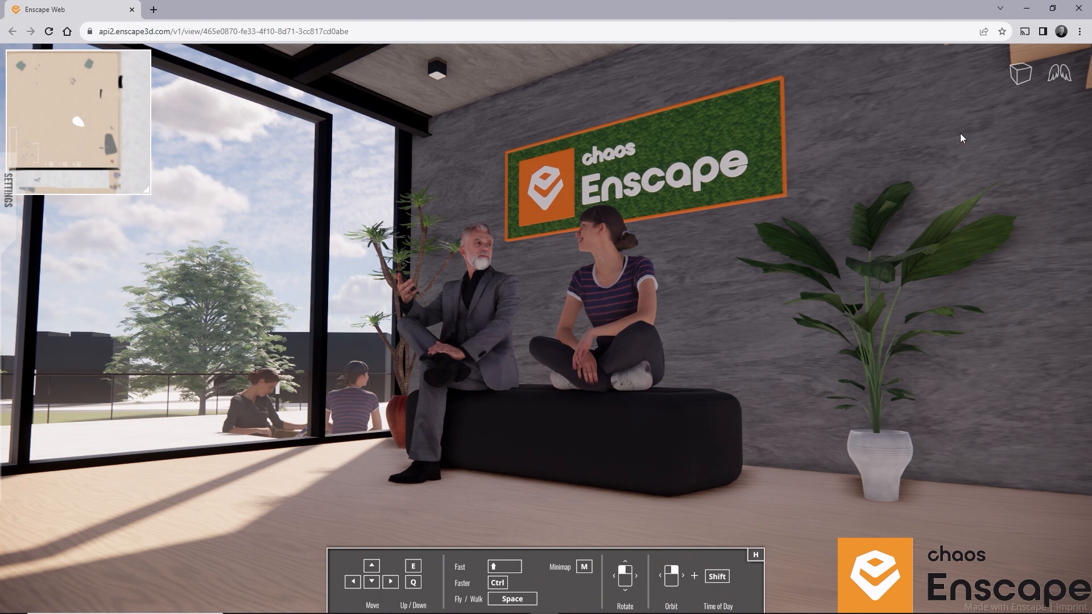
# - Try fly mode and look down at the seating area, return to walk mode, and hide the minimap
pyautogui.click(1056, 84)
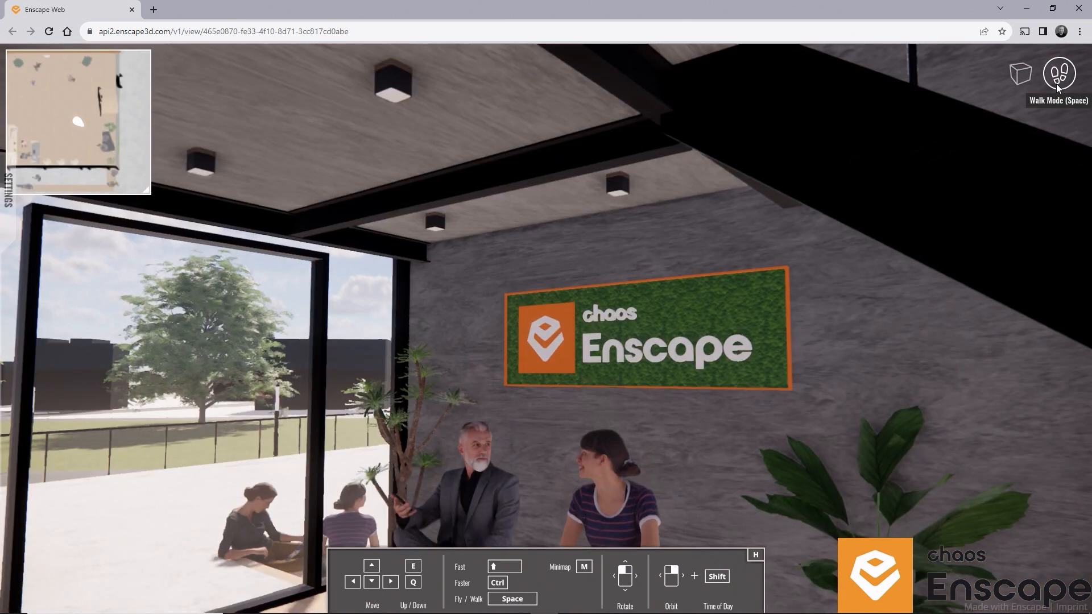
pyautogui.moveTo(897, 224); pyautogui.dragTo(1044, 24)
pyautogui.click(1058, 74)
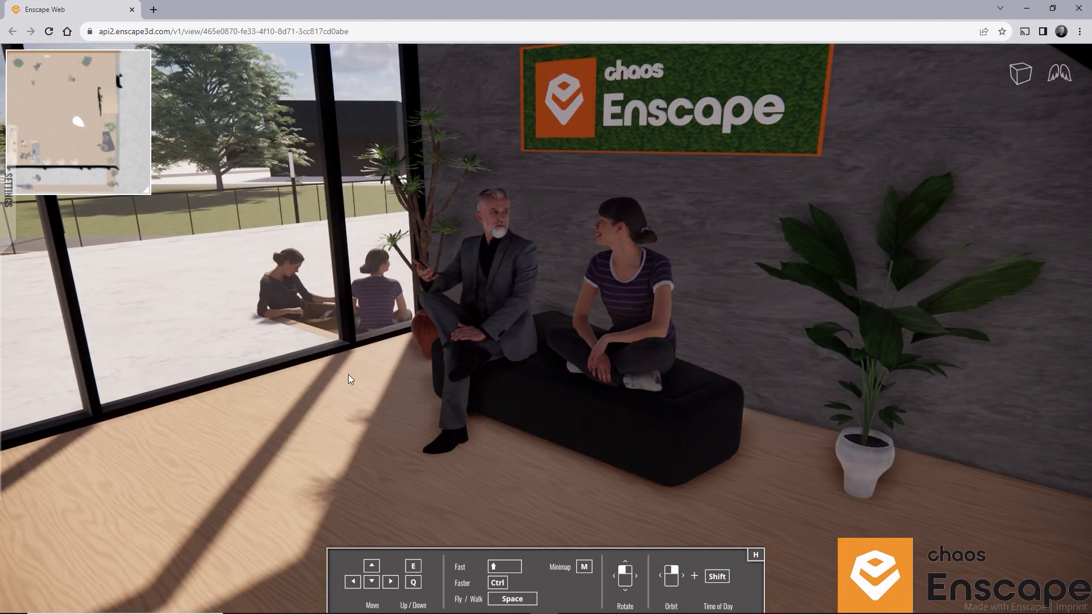
pyautogui.press('m')
# - Examine the web standalone's visual settings, including the rendering style options, and its input settings
pyautogui.click(9, 203)
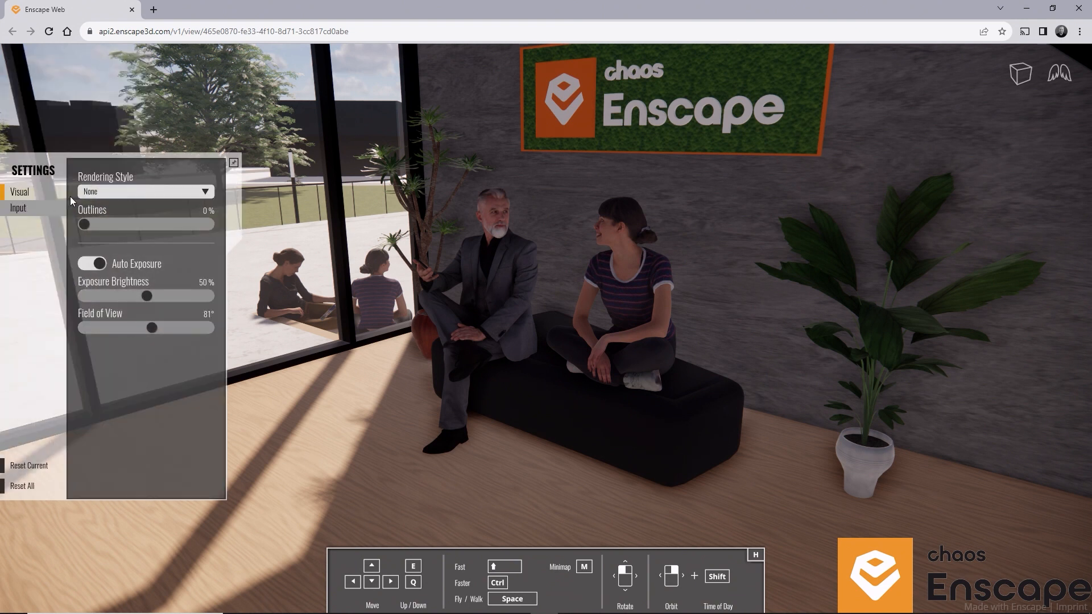
pyautogui.click(96, 192)
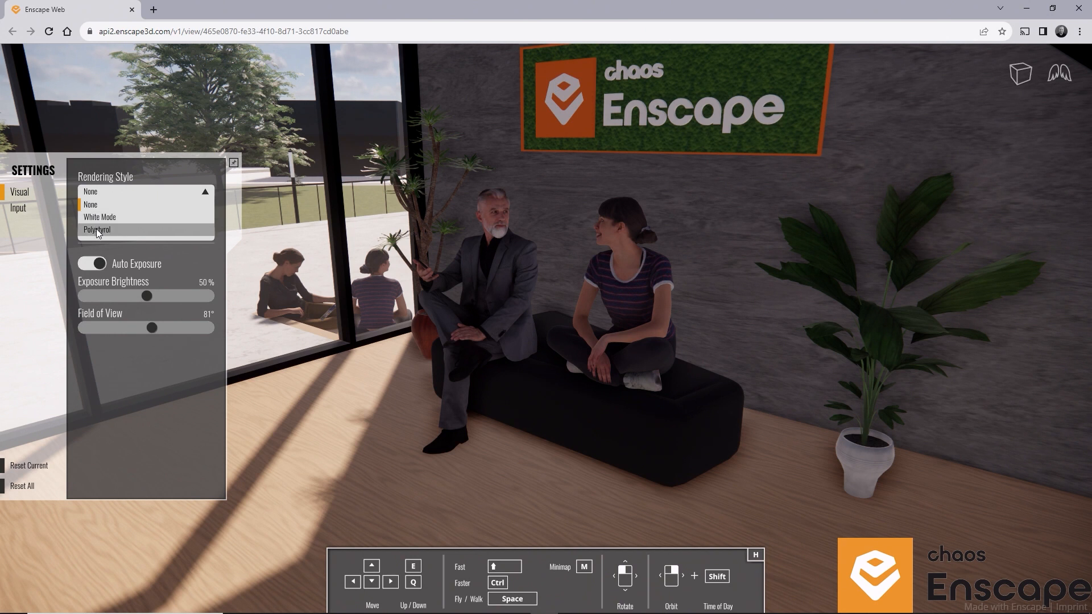
pyautogui.scroll(-2, 98, 230)
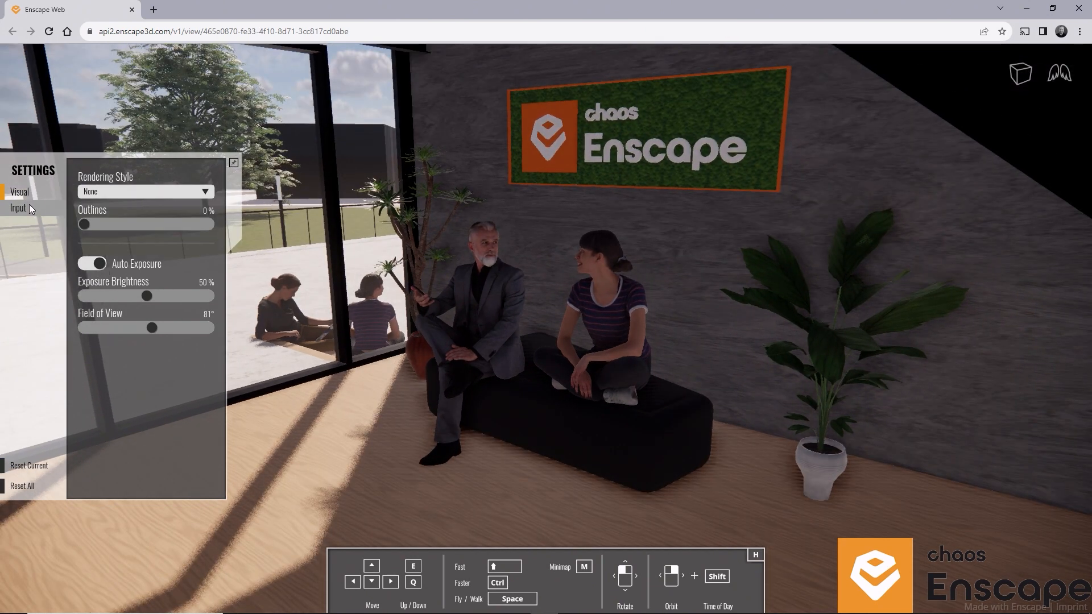
pyautogui.click(29, 208)
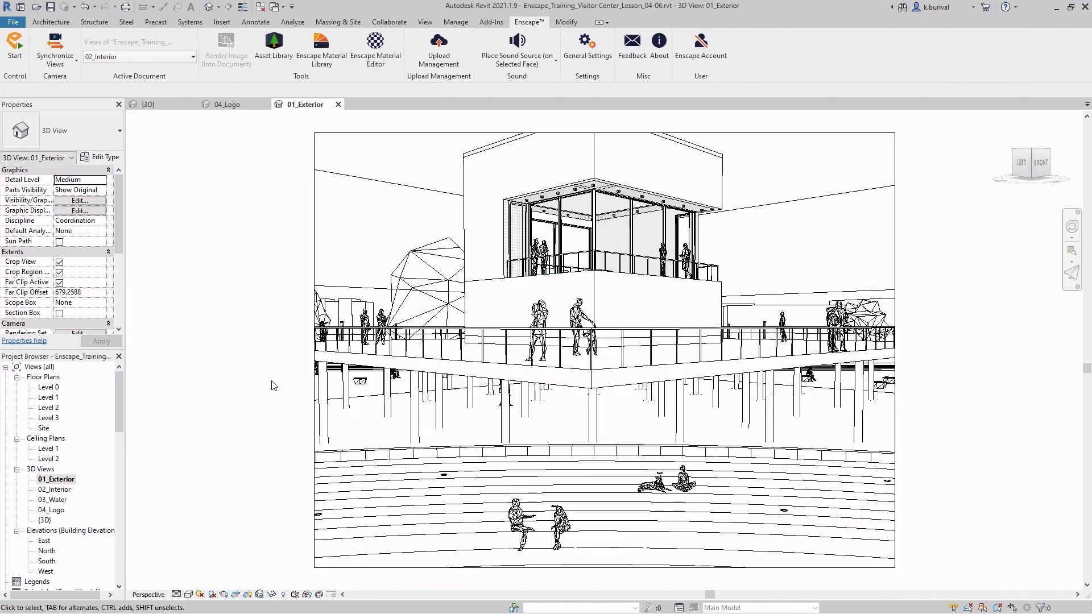
# - Switch to Revit, open Enscape's upload management, and copy the link of the 3:07 PM web standalone
pyautogui.click(430, 64)
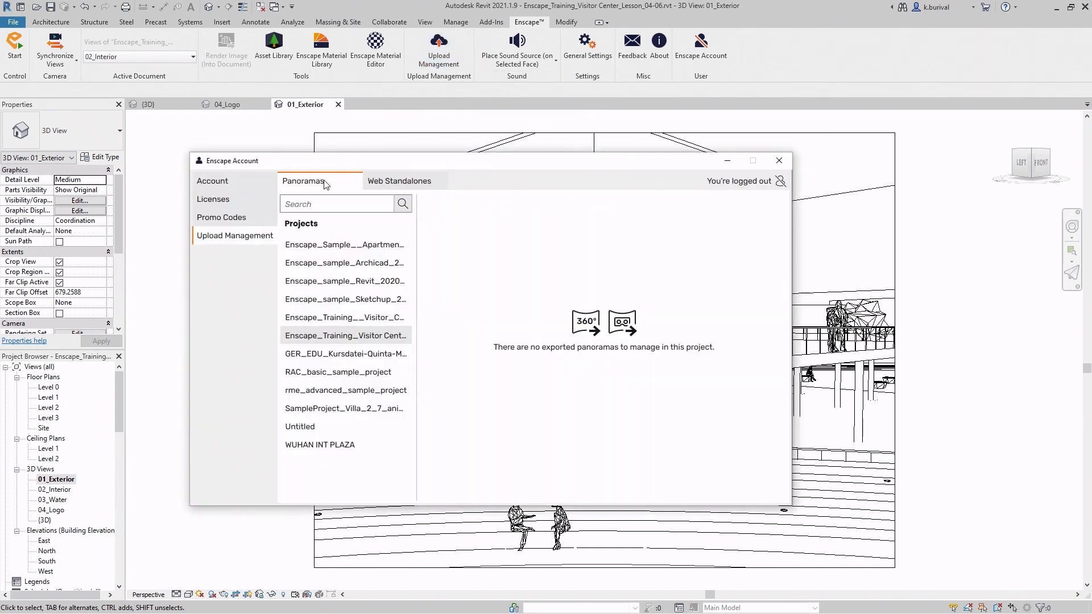
pyautogui.click(391, 188)
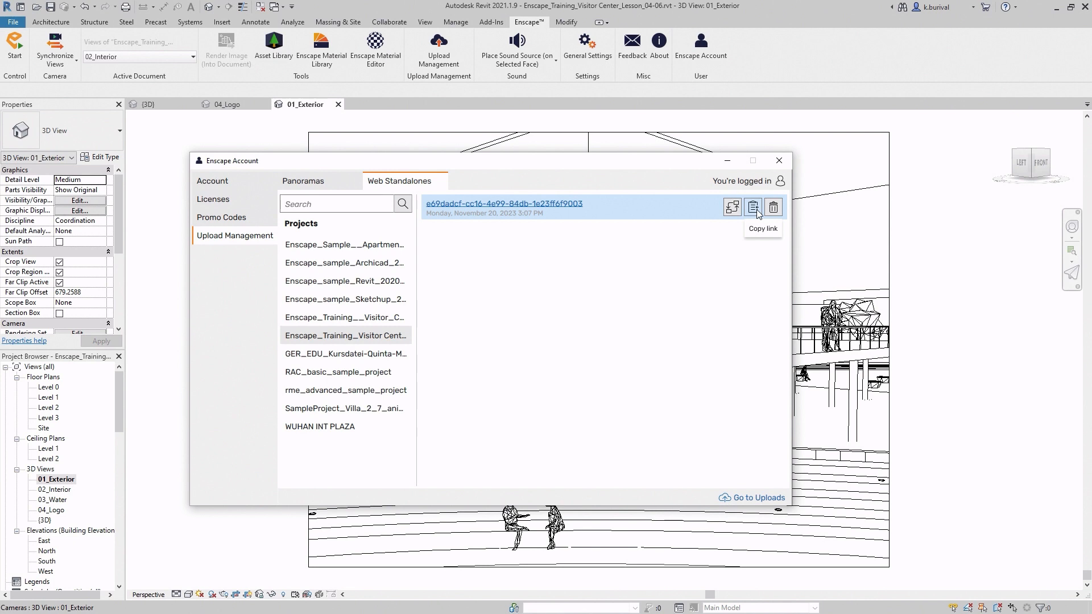
pyautogui.click(756, 210)
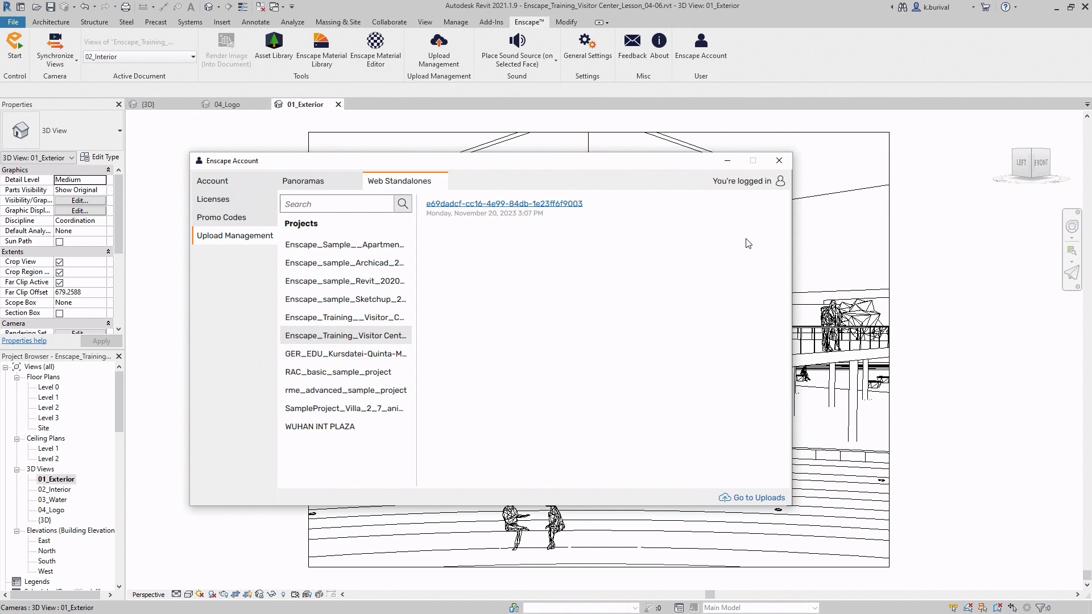
# - Copy the web standalone's share link from the online upload folder Enscape_Training_Visitor Center_Lesson_04-06, check the e-mail sharing field, and close the share options
pyautogui.click(736, 498)
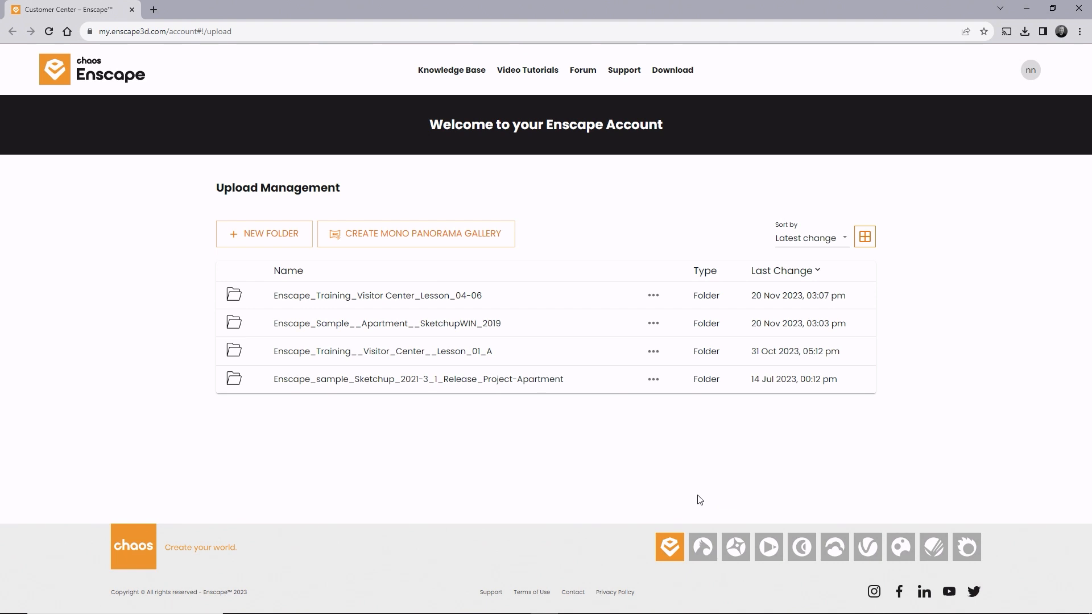
pyautogui.click(373, 297)
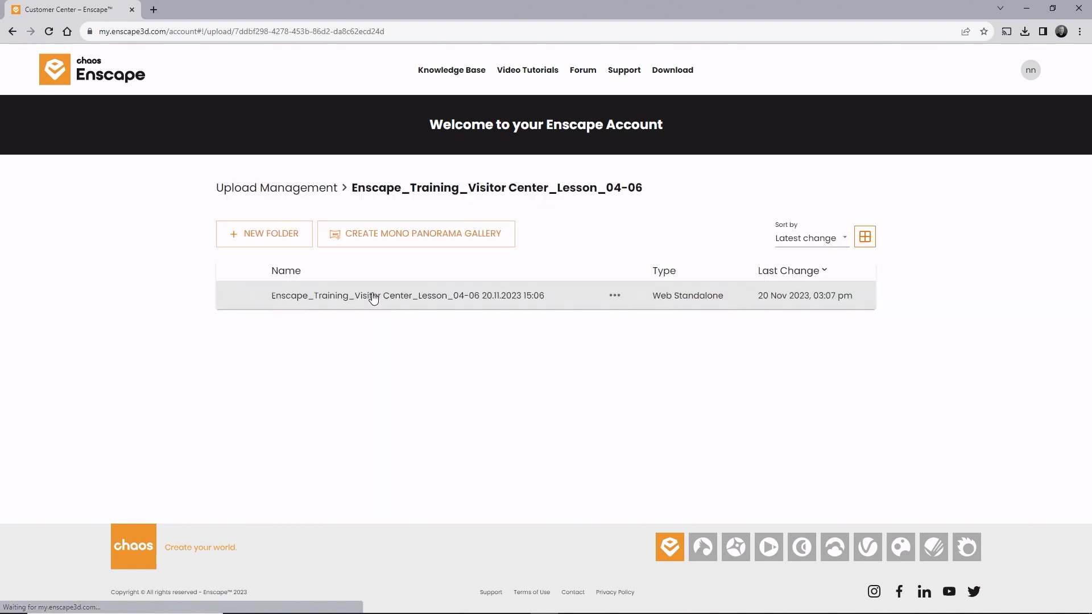
pyautogui.click(615, 296)
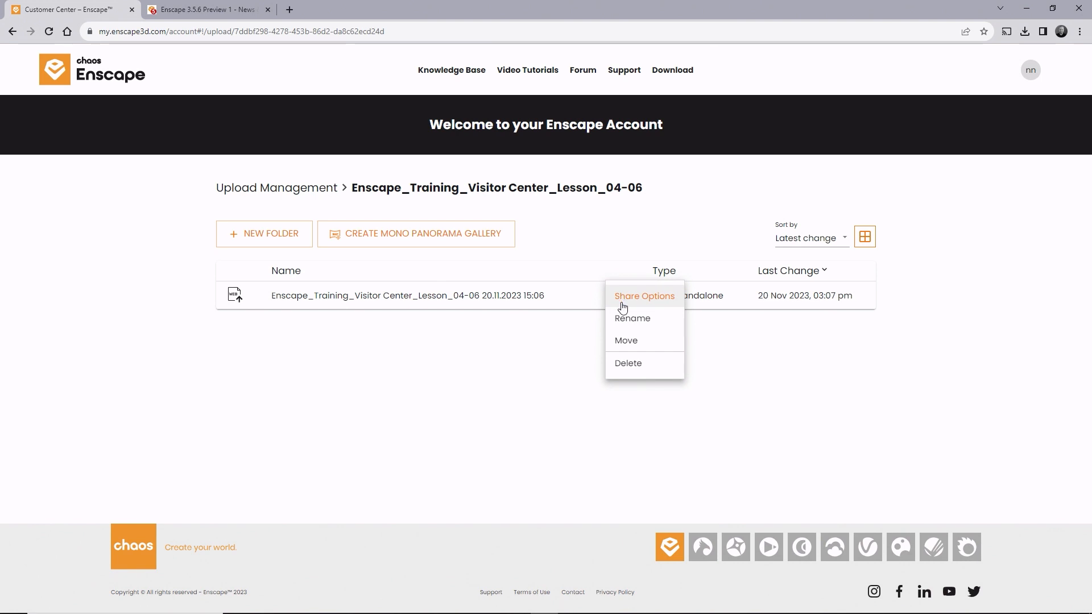
pyautogui.click(622, 302)
pyautogui.click(667, 220)
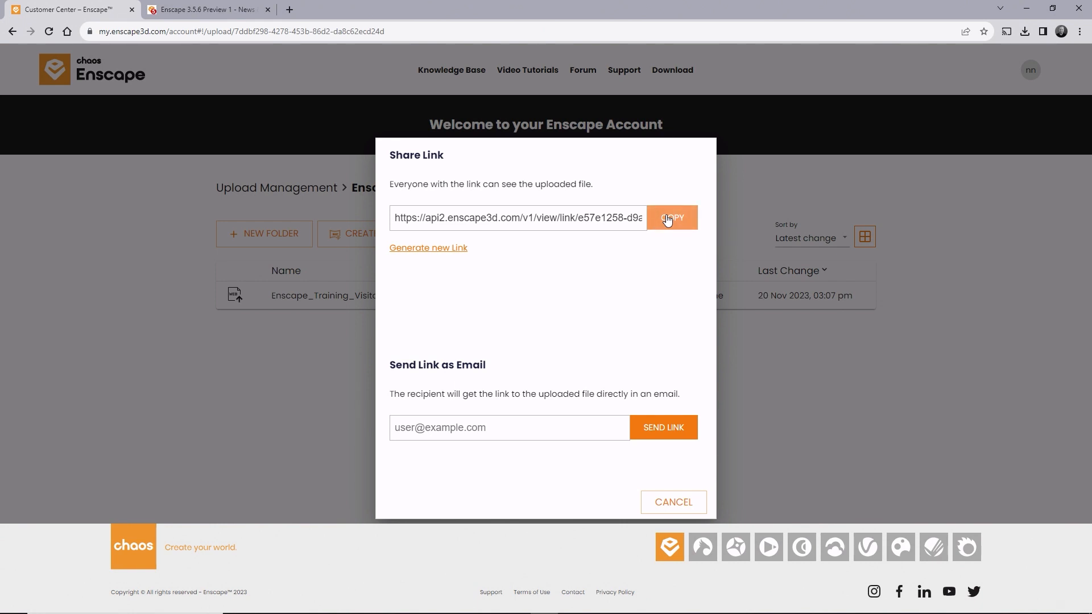
pyautogui.click(553, 424)
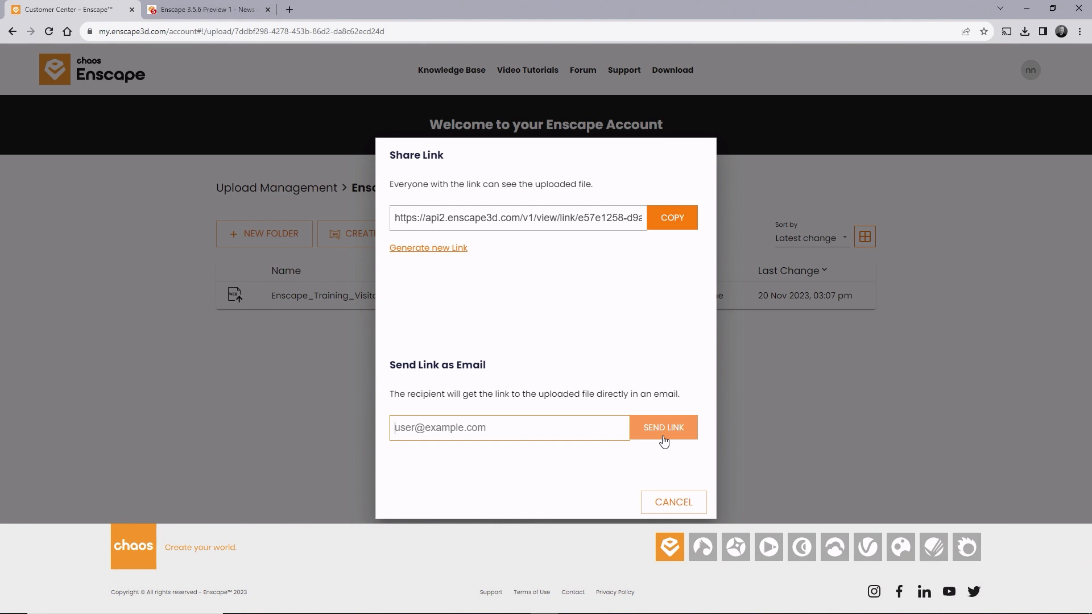
pyautogui.click(666, 503)
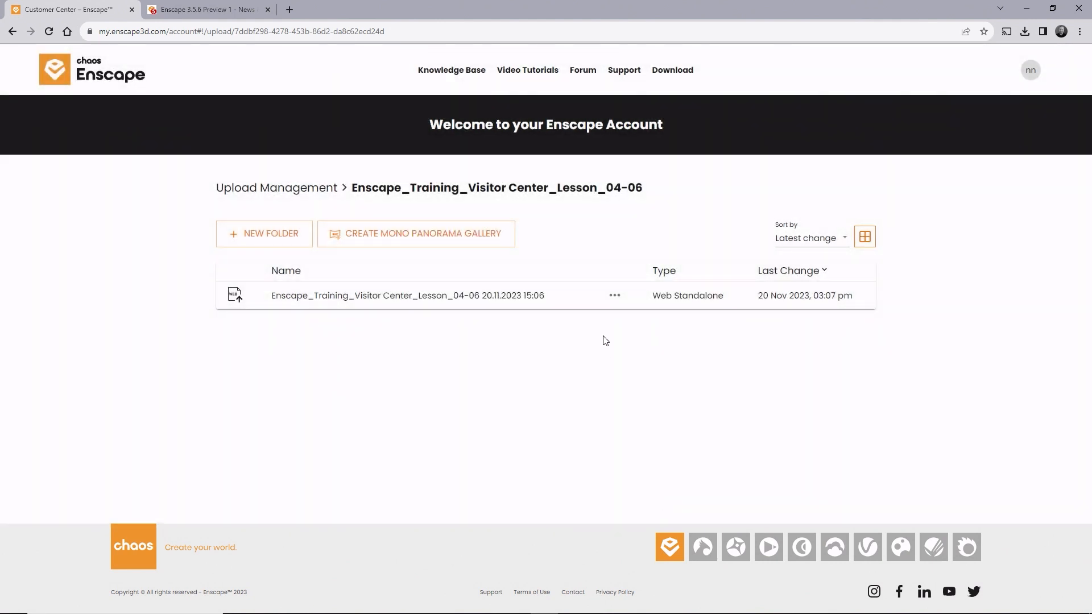
pyautogui.click(614, 295)
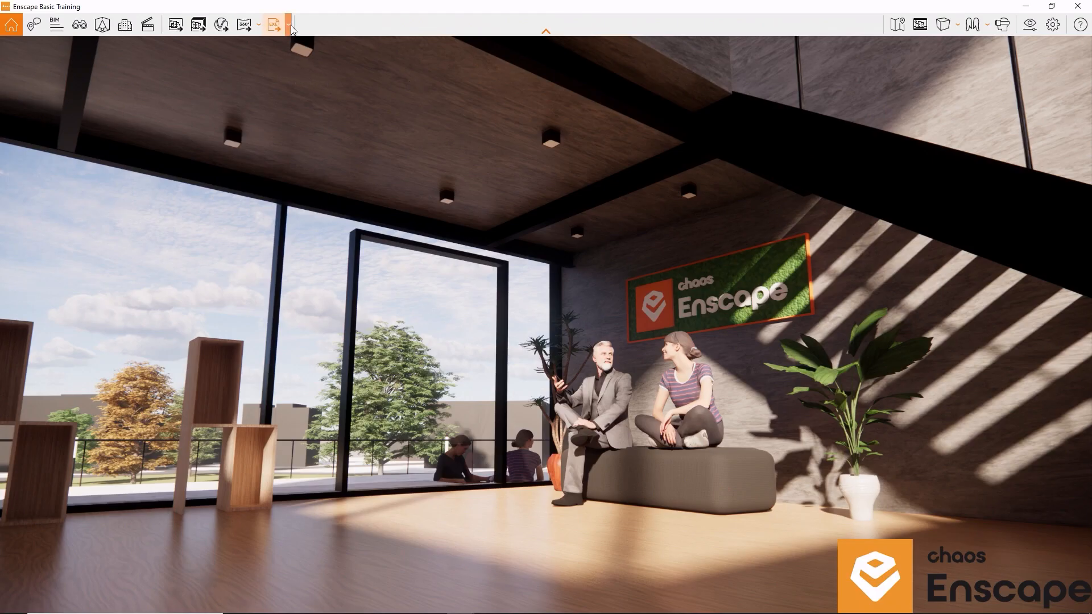
# - Export the project again as a web standalone and list the project's web standalones in Enscape's upload management
pyautogui.click(290, 25)
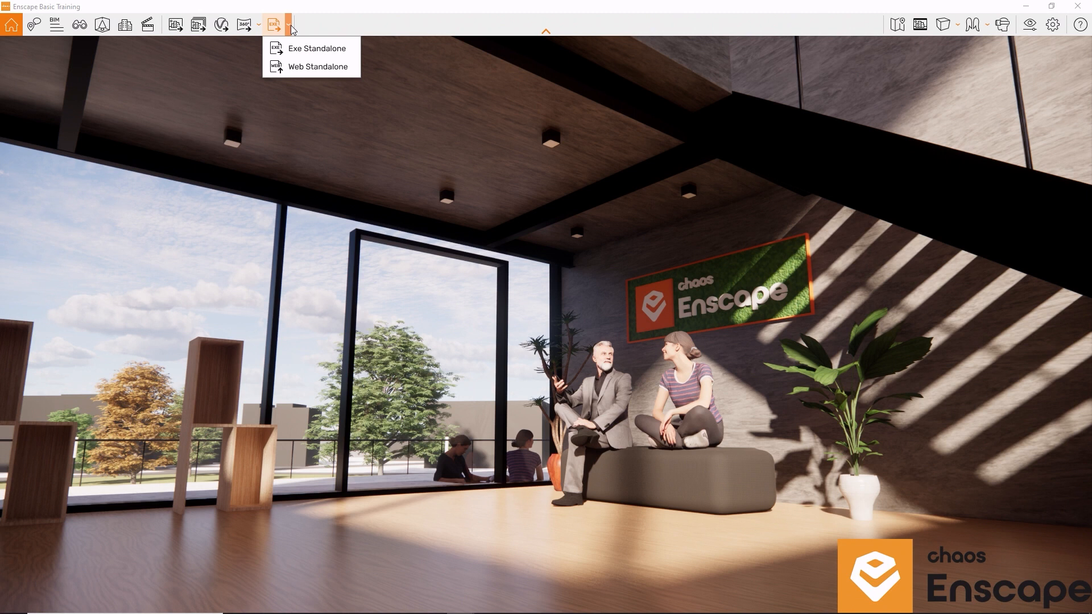
pyautogui.click(299, 67)
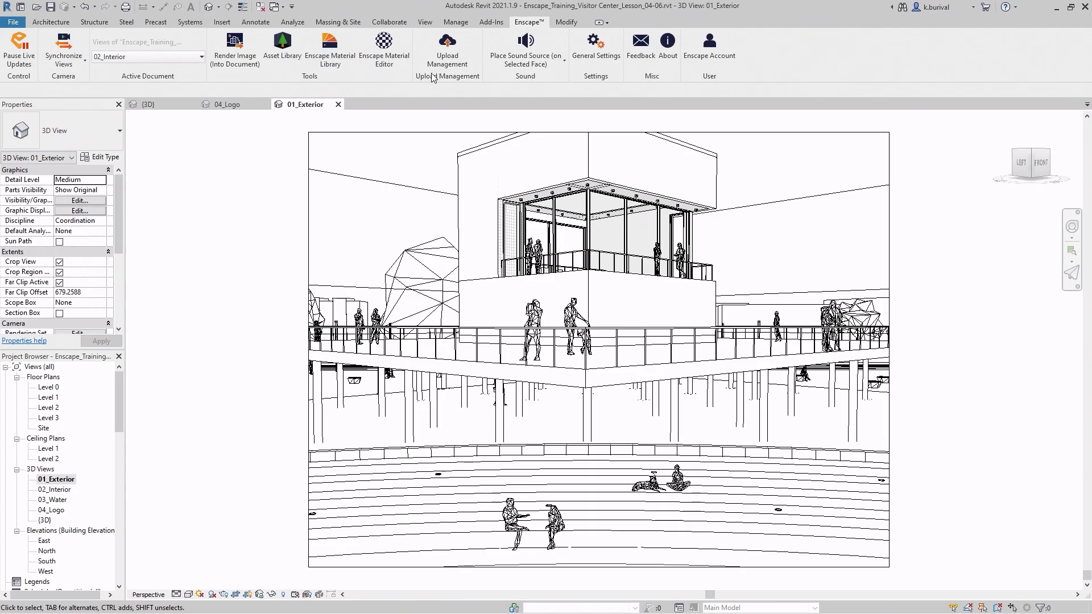
pyautogui.click(437, 61)
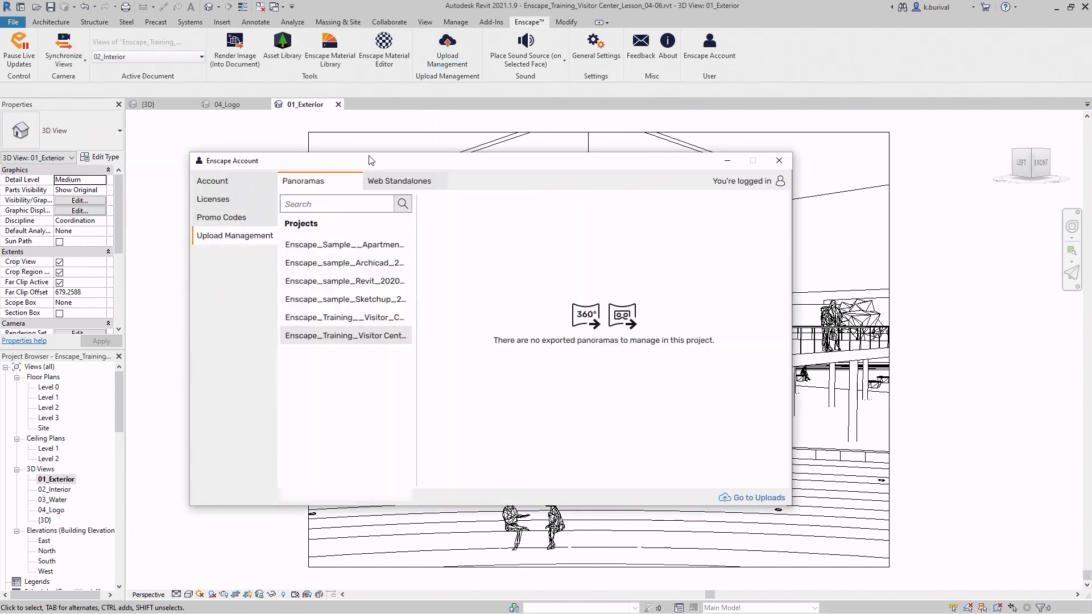
pyautogui.click(388, 181)
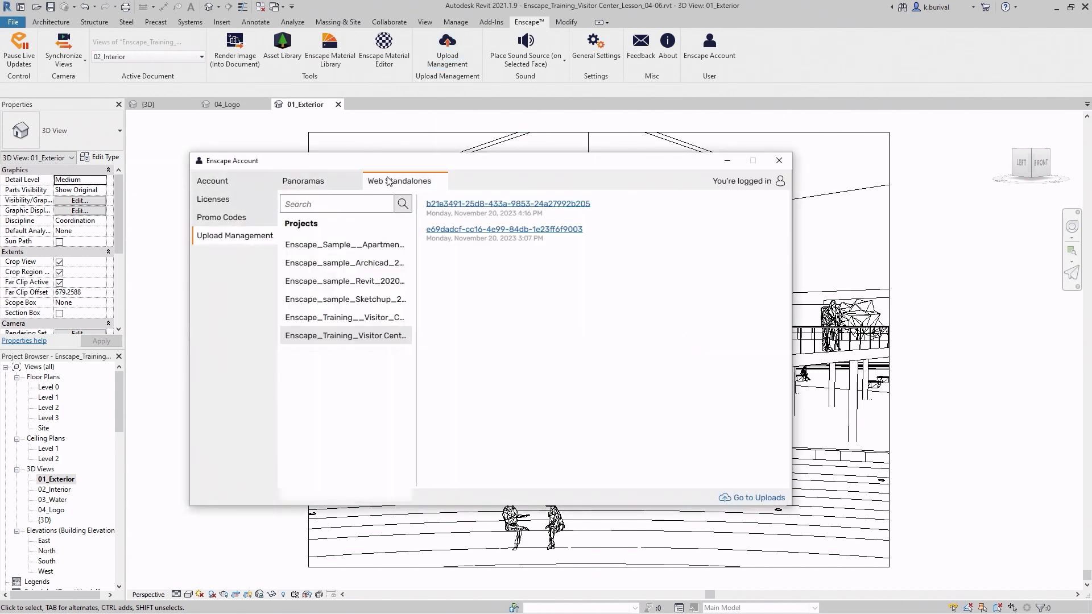
# - Replace the web standalone uploaded on November 20, 2023 at 3:07 PM in the cloud with the 4:16 PM one
pyautogui.moveTo(498, 200)
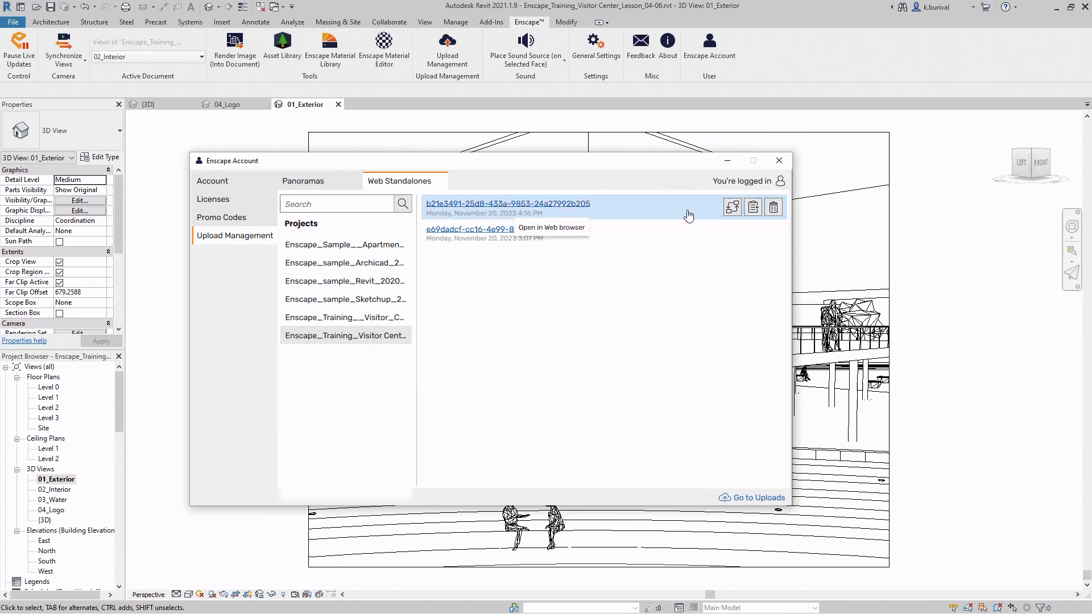
pyautogui.click(733, 210)
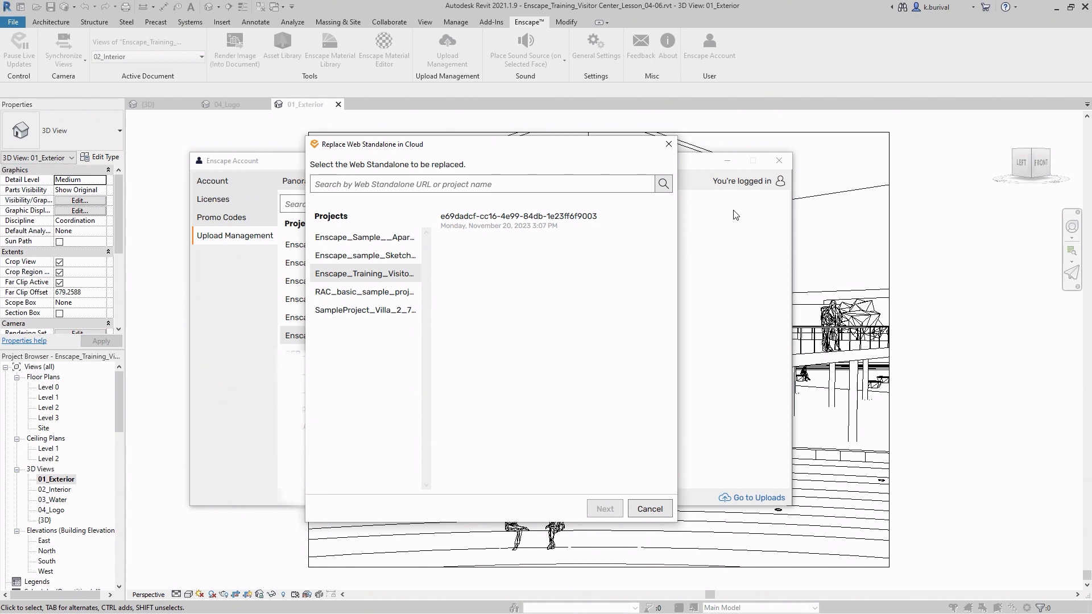
pyautogui.click(584, 217)
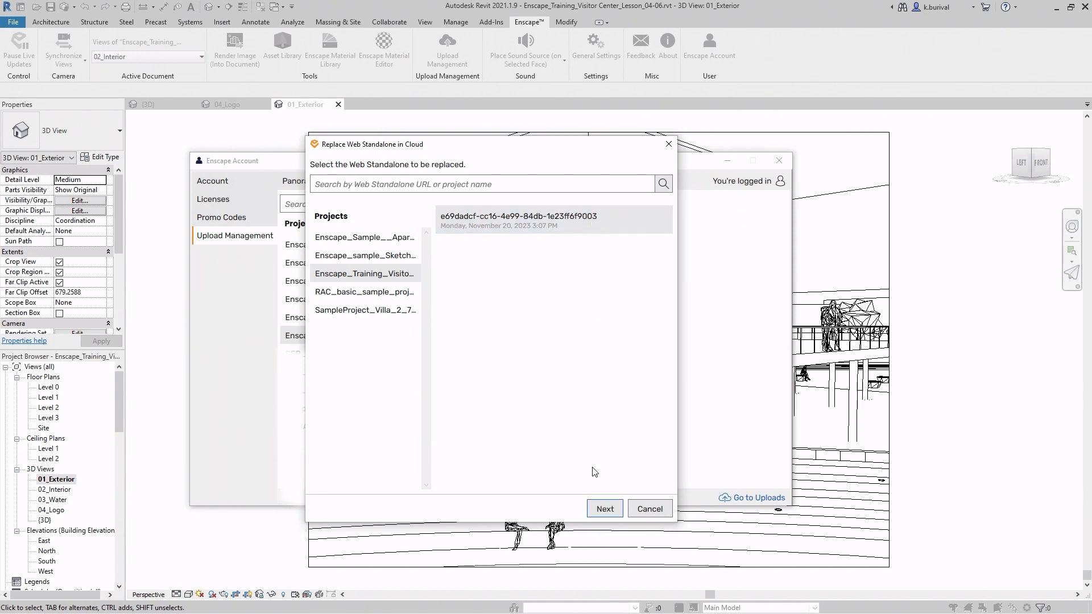
pyautogui.click(604, 509)
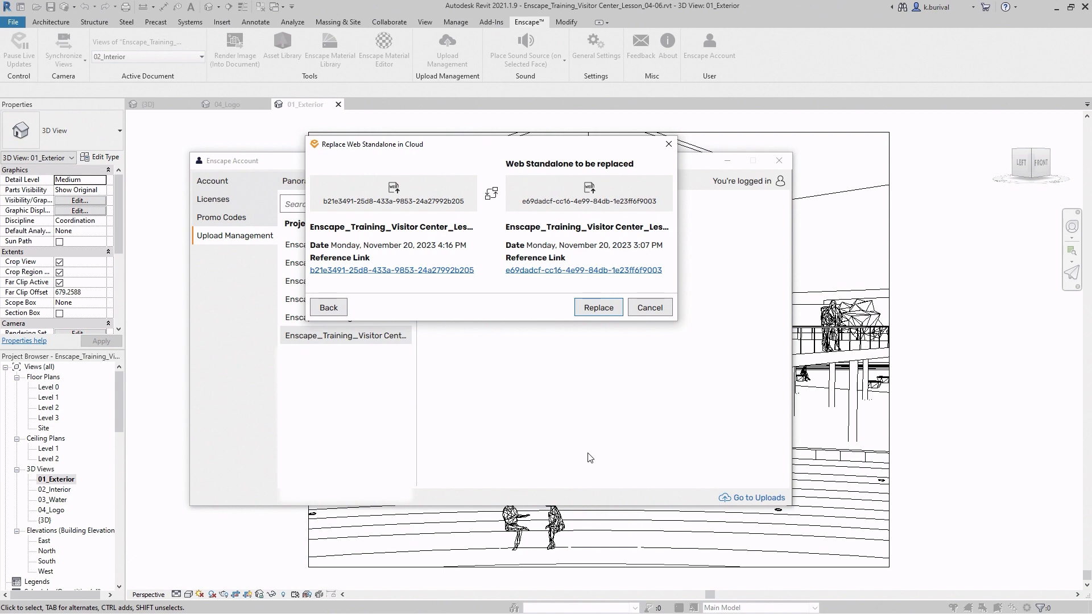
pyautogui.click(586, 307)
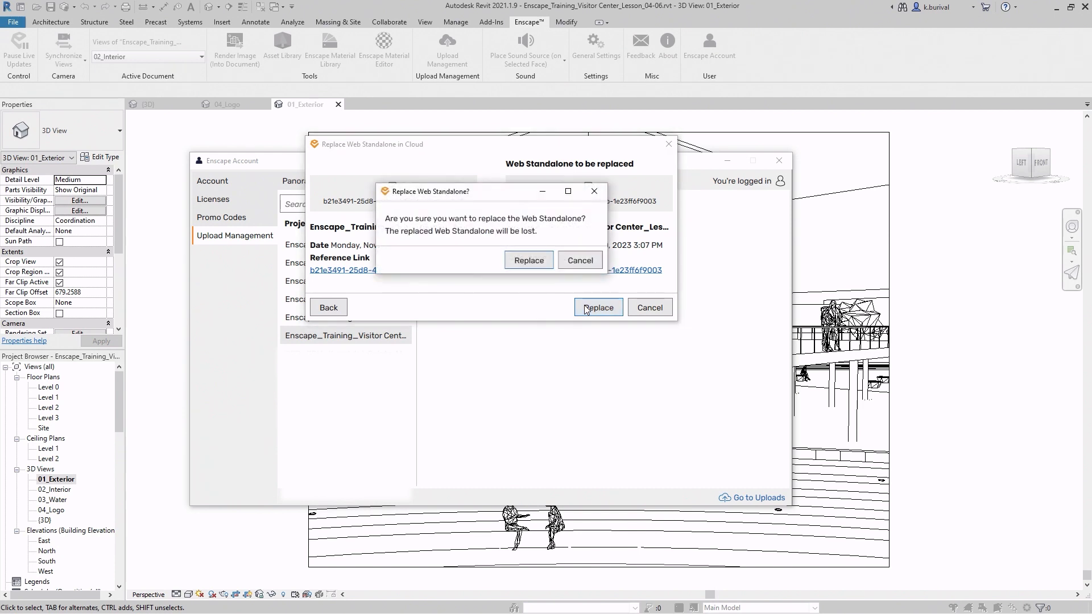
pyautogui.click(536, 261)
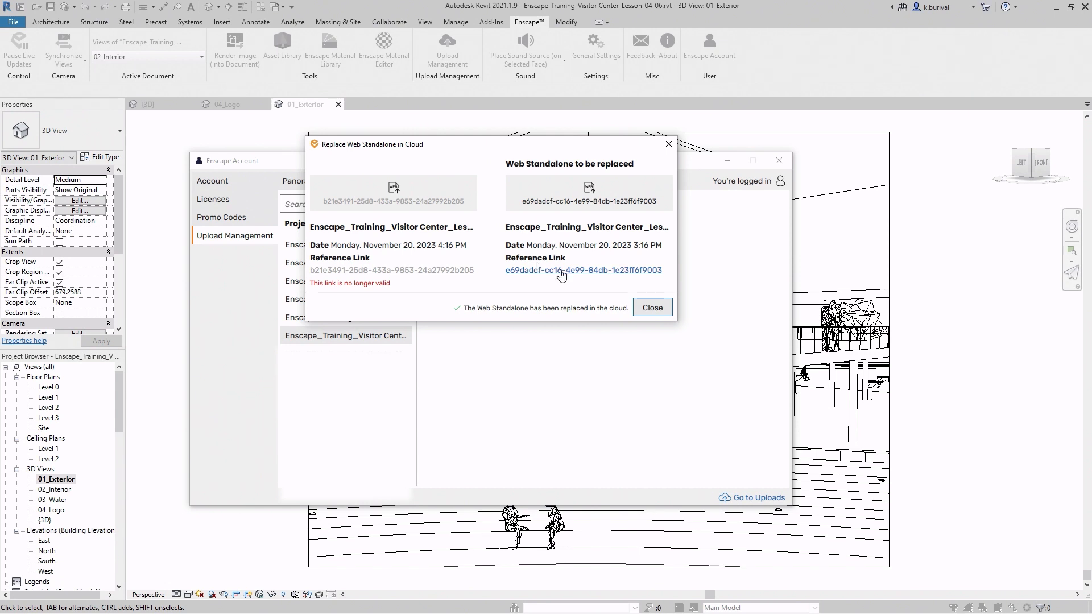
pyautogui.click(642, 313)
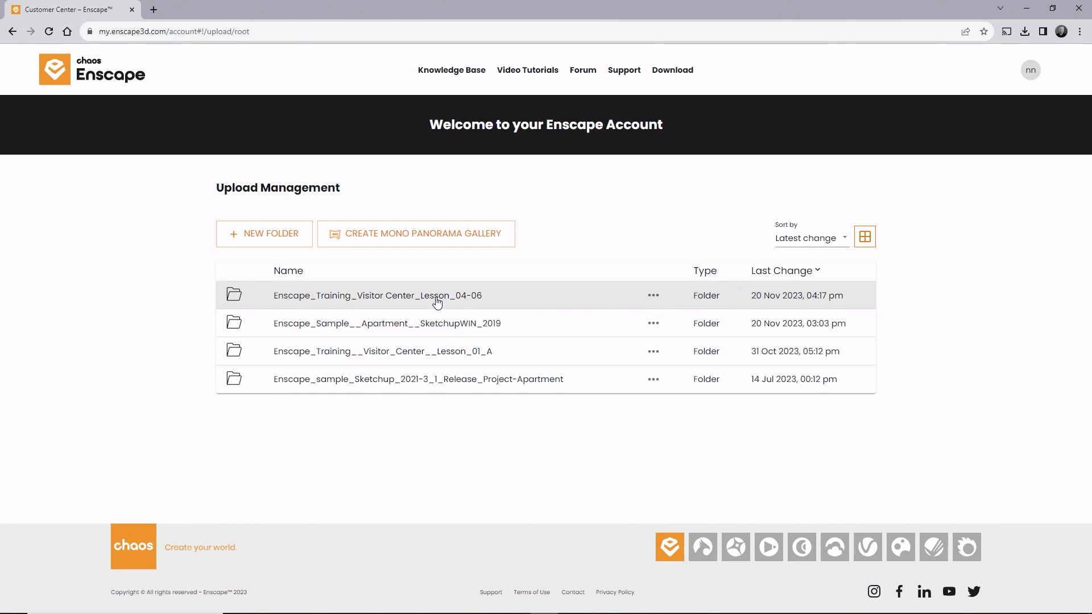
# - Switch to the browser and open the web standalone from the online upload folder Enscape_Training_Visitor Center_Lesson_04-06
pyautogui.click(436, 298)
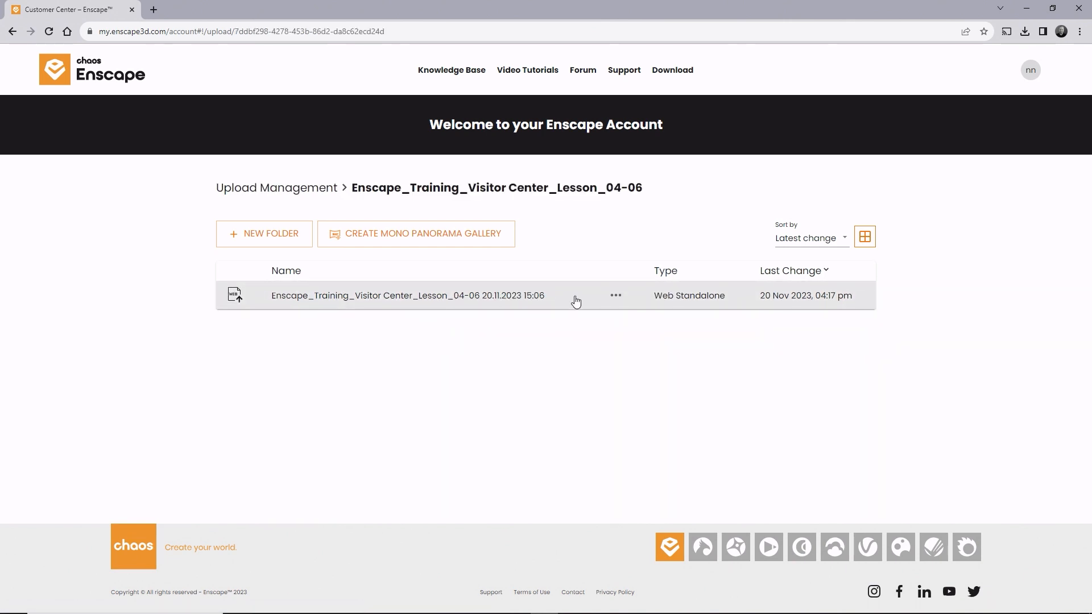
pyautogui.click(541, 301)
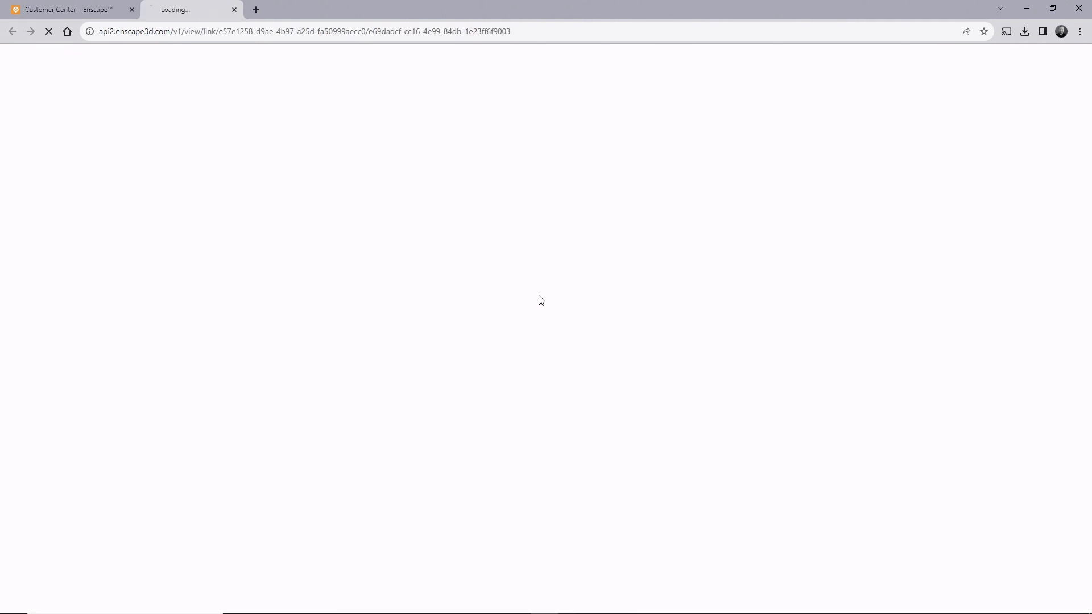
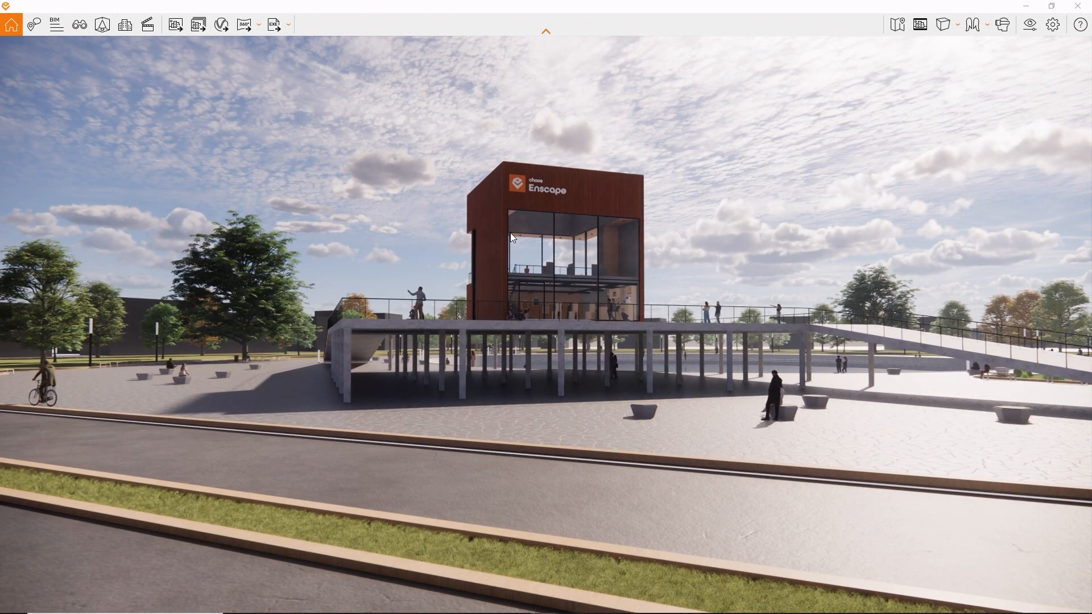
# - Create a video path with two keyframes: a start view down the road beside the lawn, and an end view past the visitor center's ramp
pyautogui.click(147, 34)
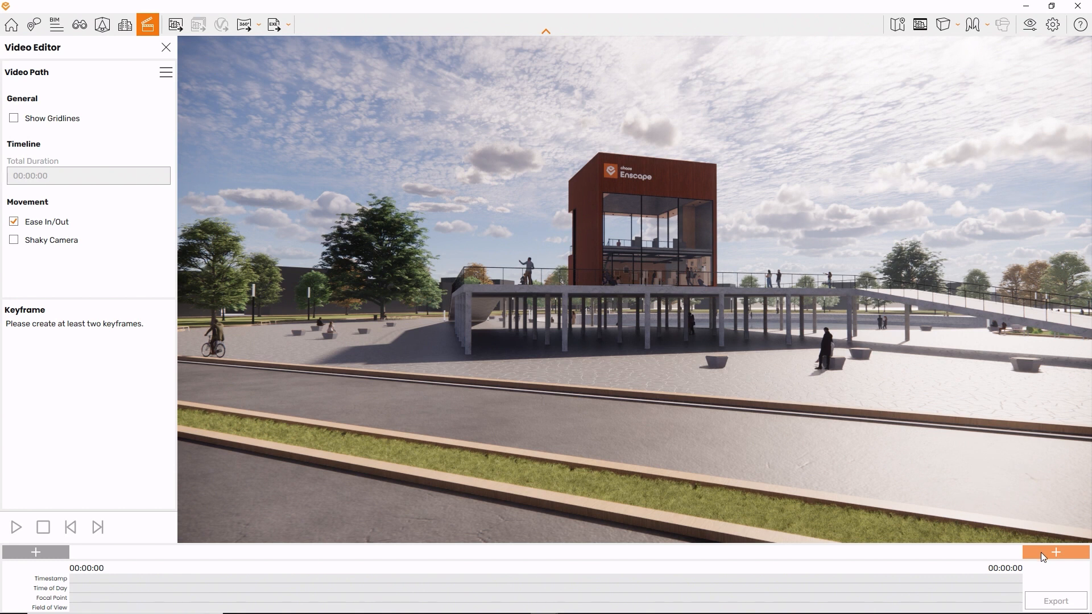
pyautogui.moveTo(984, 513); pyautogui.dragTo(446, 511)
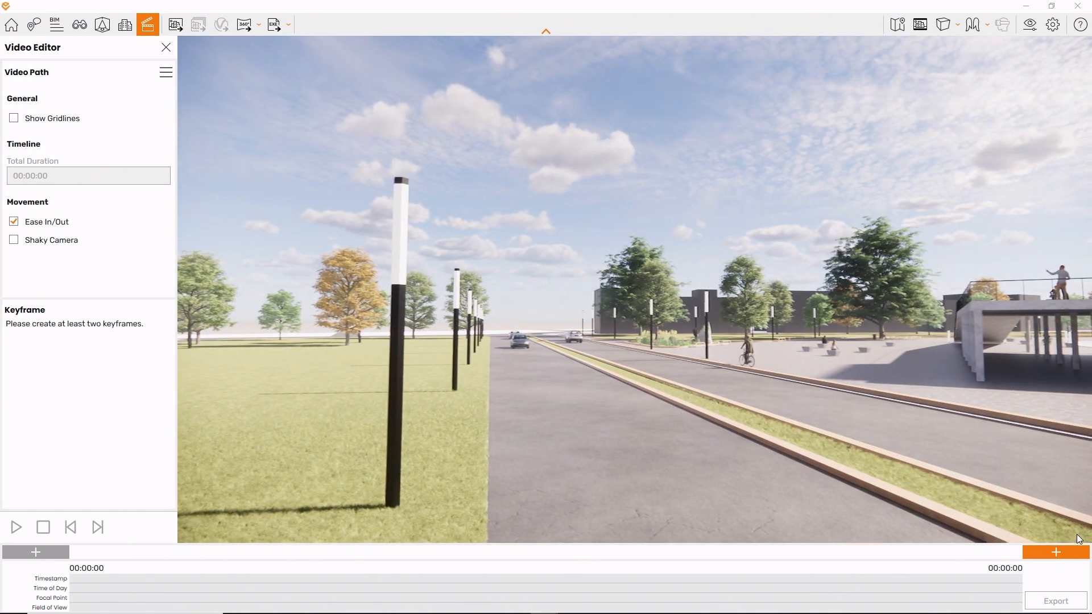
pyautogui.moveTo(888, 460); pyautogui.dragTo(953, 465)
pyautogui.click(1043, 555)
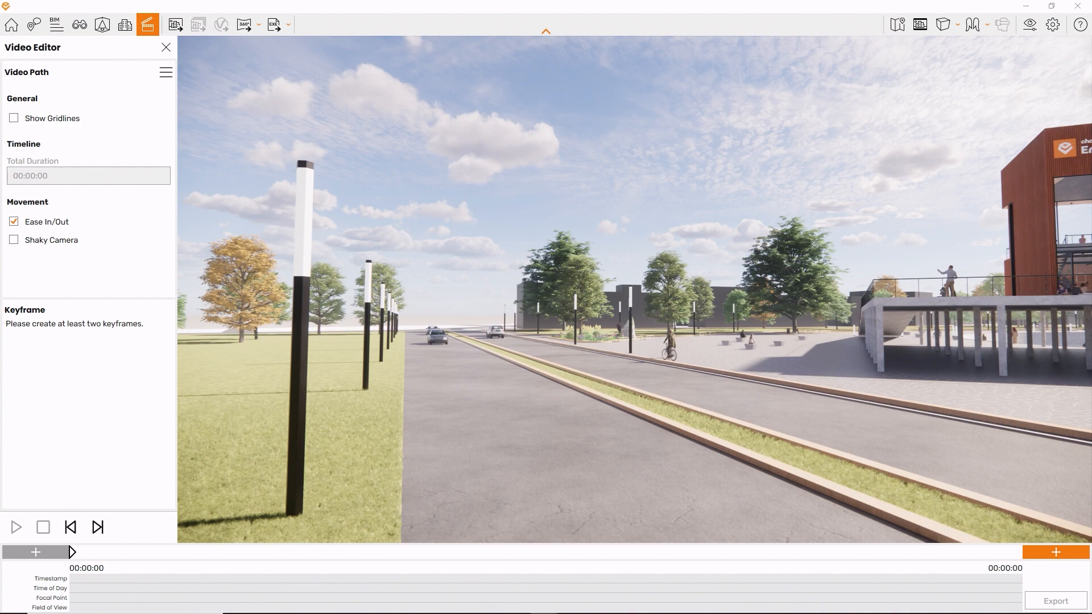
pyautogui.moveTo(961, 459); pyautogui.dragTo(1091, 462)
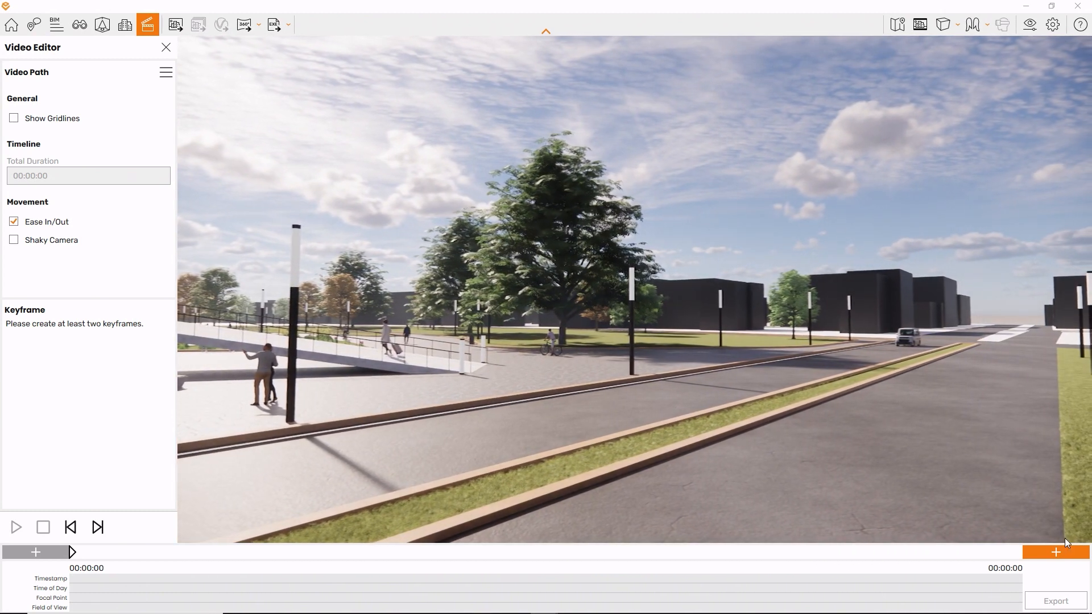
pyautogui.click(1059, 557)
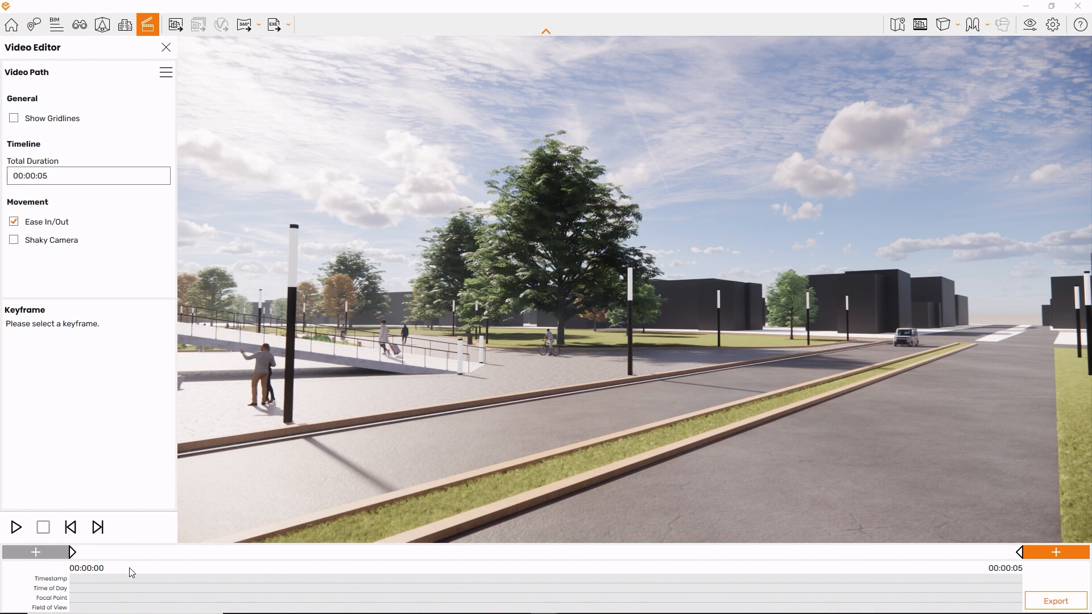
# - Inspect the first and second keyframes from the timeline, and leave keyframe editing
pyautogui.click(73, 555)
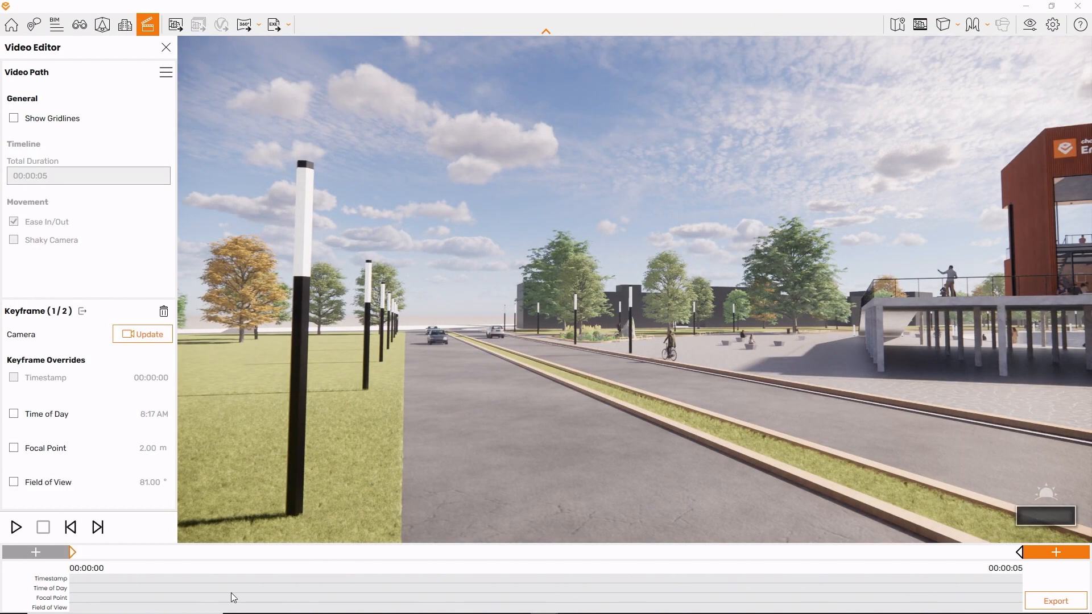
pyautogui.click(1018, 552)
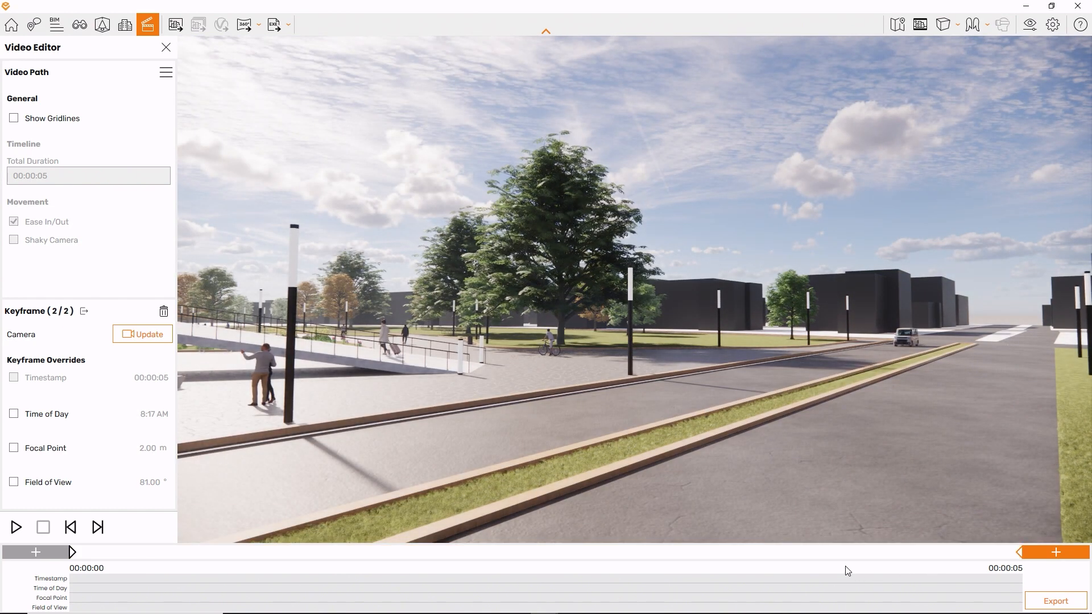
pyautogui.click(497, 451)
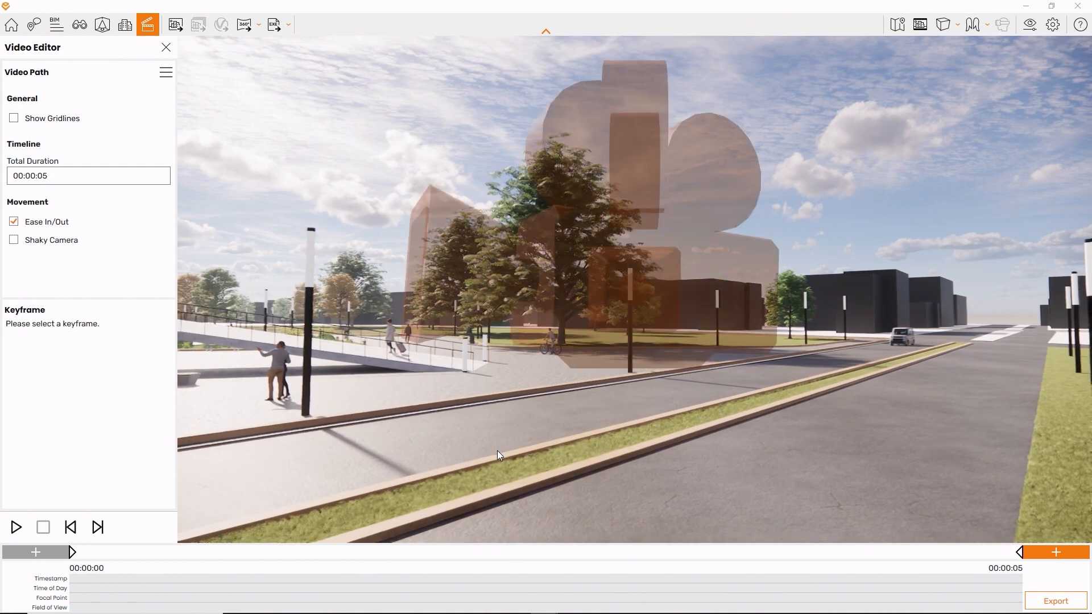
# - Back away from the path's camera markers over the road and inspect each keyframe through its marker in the scene
pyautogui.press('s')
pyautogui.moveTo(596, 425)
pyautogui.mouseDown(button='right')
pyautogui.moveTo(997, 422)
pyautogui.moveTo(1026, 483)
pyautogui.moveTo(1017, 548)
pyautogui.moveTo(943, 559)
pyautogui.moveTo(898, 545)
pyautogui.moveTo(756, 481)
pyautogui.moveTo(665, 466)
pyautogui.moveTo(580, 426)
pyautogui.mouseUp(button='right')
pyautogui.moveTo(665, 446); pyautogui.dragTo(671, 399, button='right')
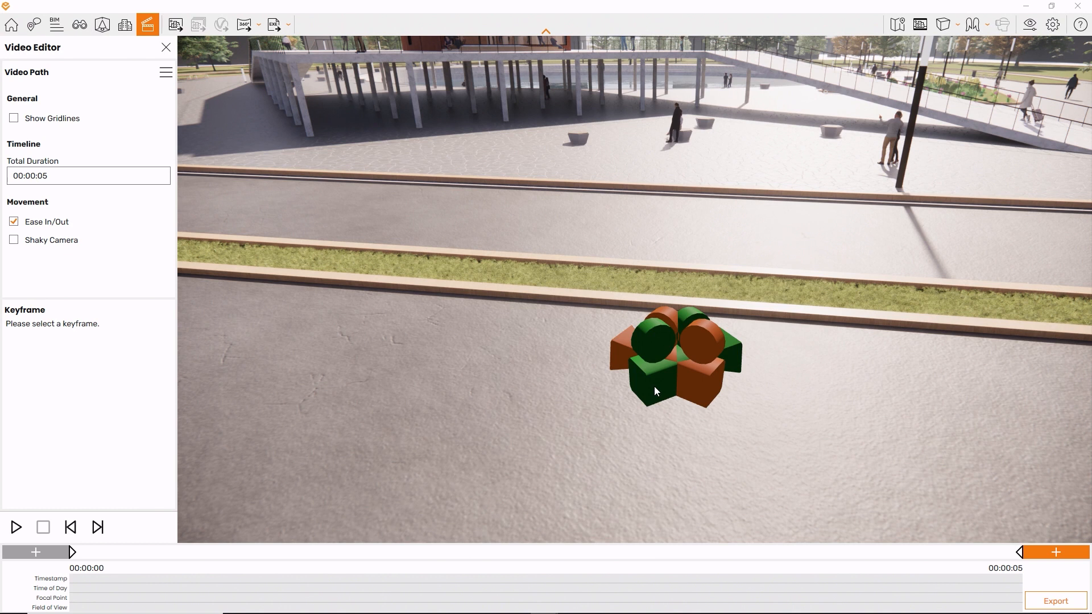
pyautogui.click(700, 392)
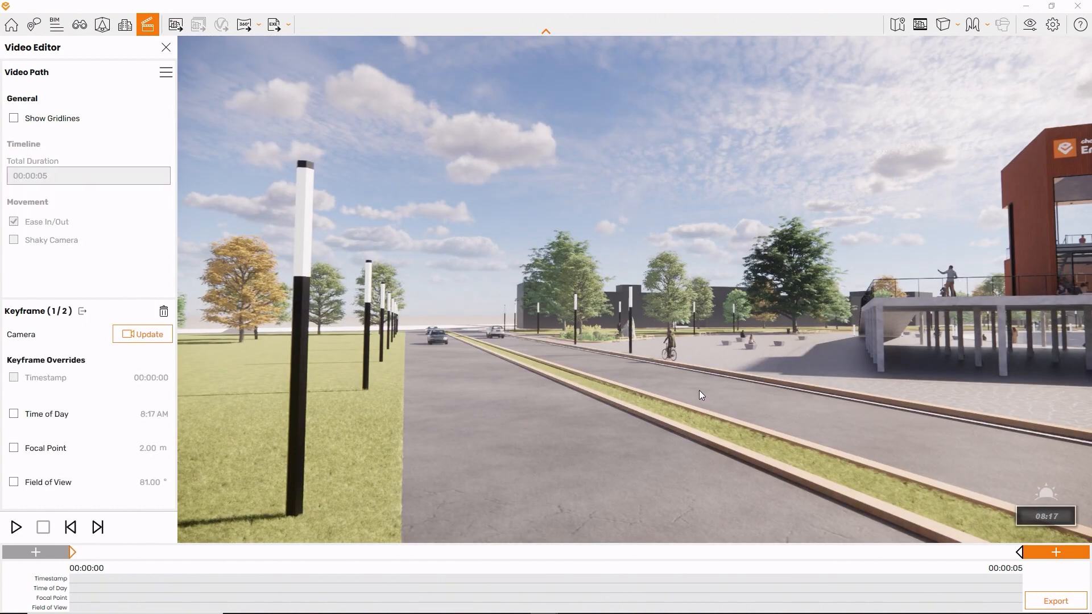
pyautogui.press('Escape')
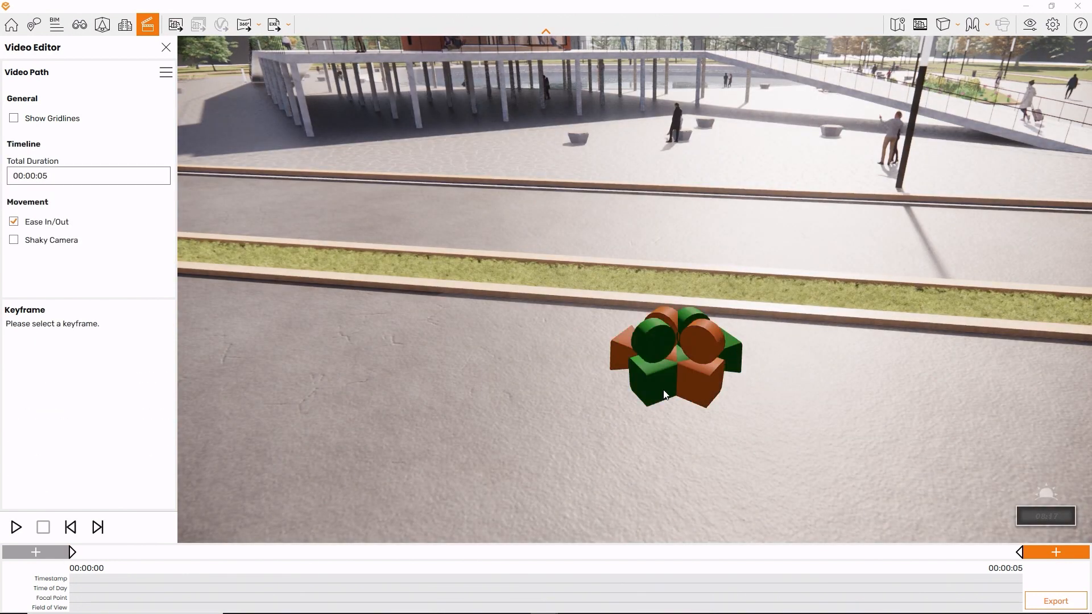
pyautogui.click(657, 390)
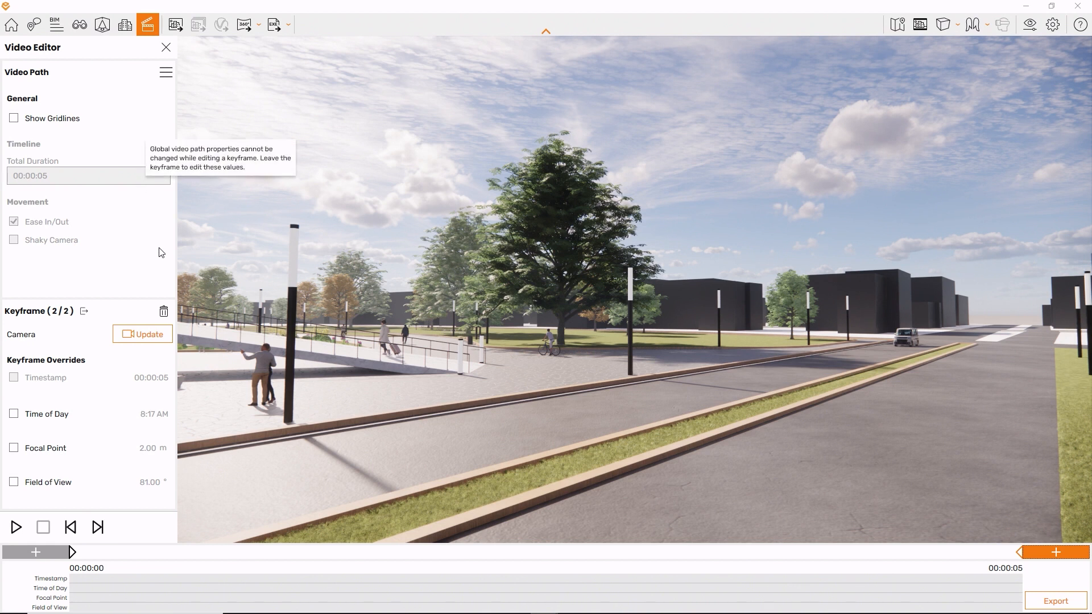
pyautogui.press('Escape')
# - Set the video path's total duration to 10 seconds and preview the camera movement
pyautogui.moveTo(530, 172)
pyautogui.mouseDown(button='right')
pyautogui.moveTo(477, 199)
pyautogui.moveTo(381, 213)
pyautogui.mouseUp(button='right')
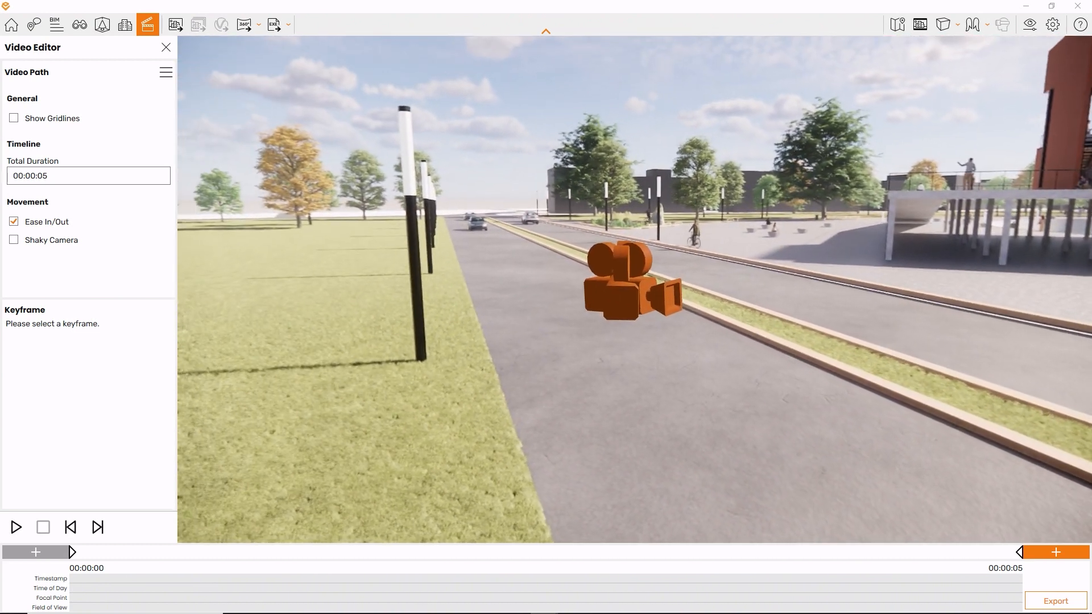
pyautogui.click(109, 180)
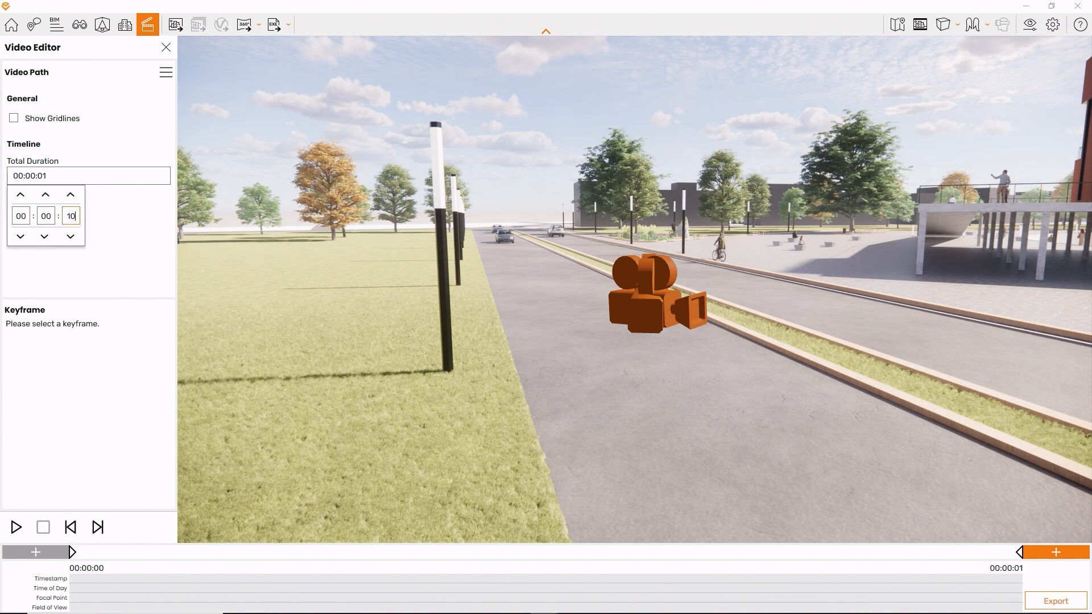
pyautogui.press('Return')
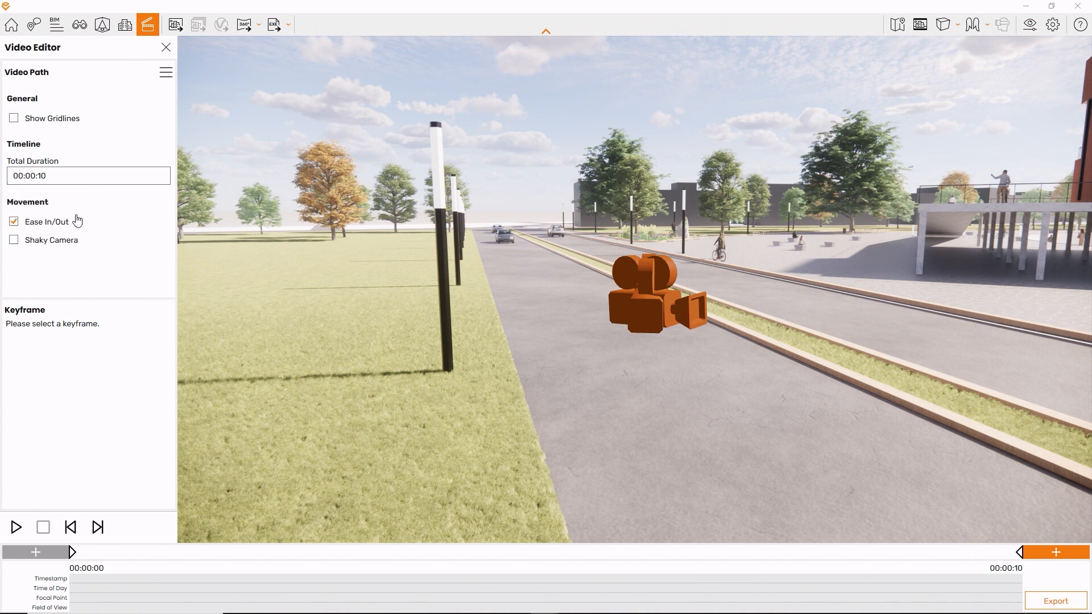
pyautogui.click(16, 535)
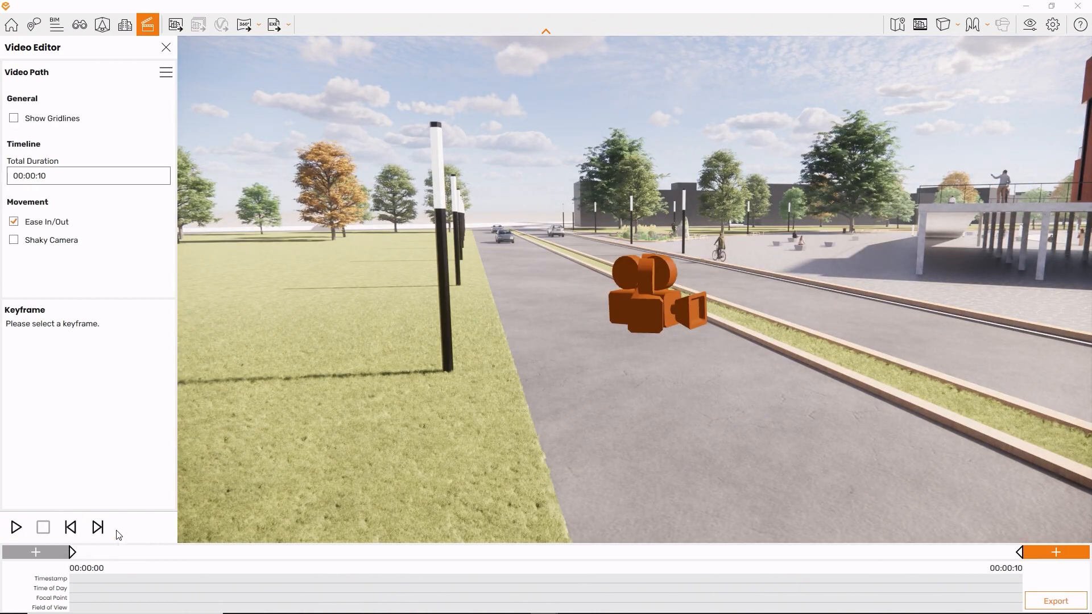
# - Update the first keyframe's camera to show more of the Enscape building and the second's to include plaza and ramp, and preview the path
pyautogui.click(73, 552)
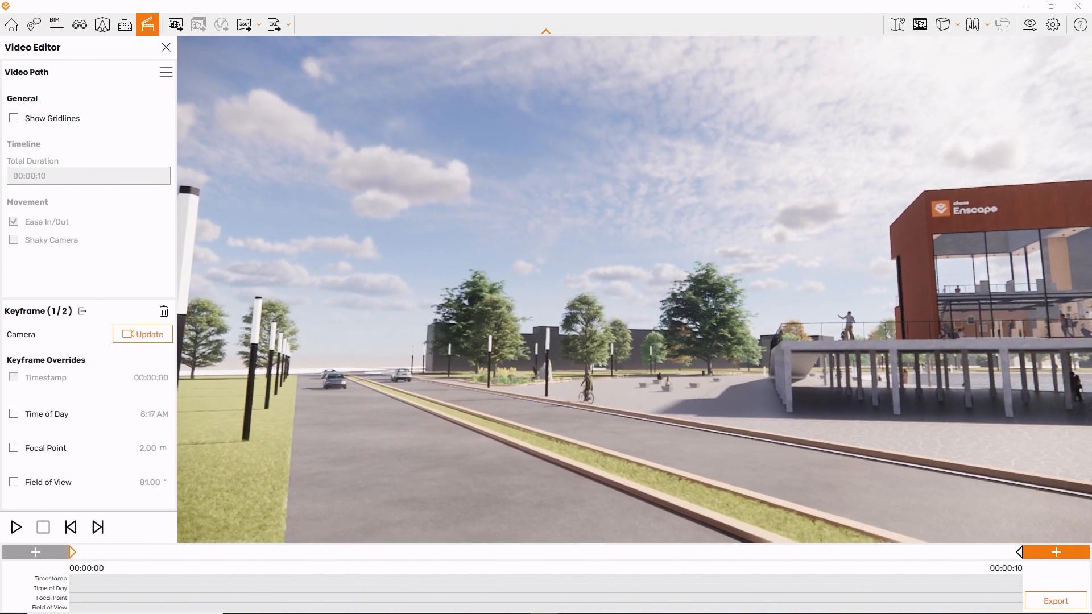
pyautogui.click(160, 340)
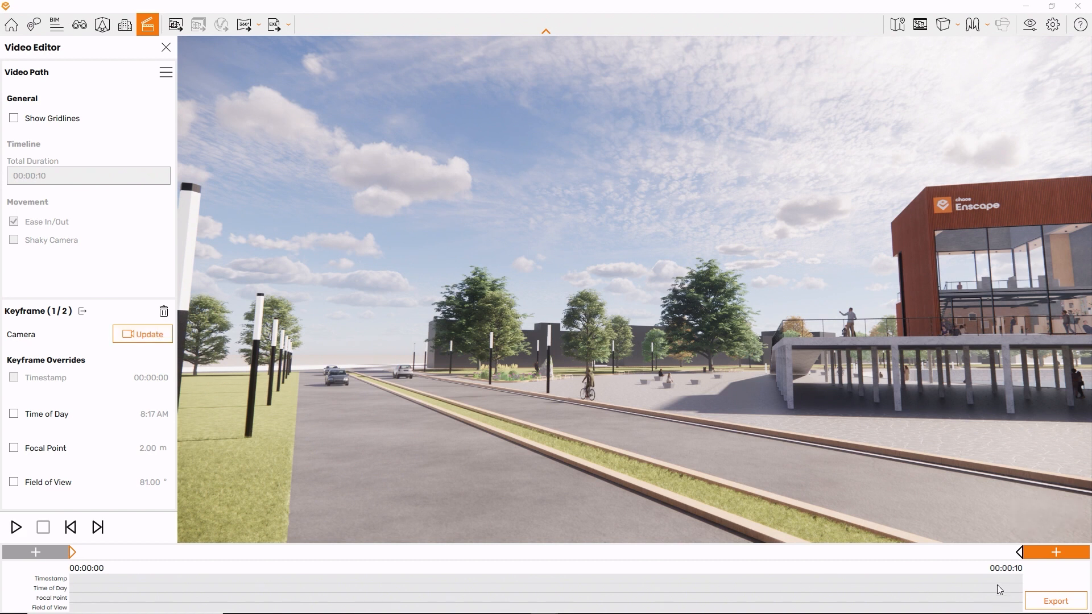
pyautogui.click(1023, 559)
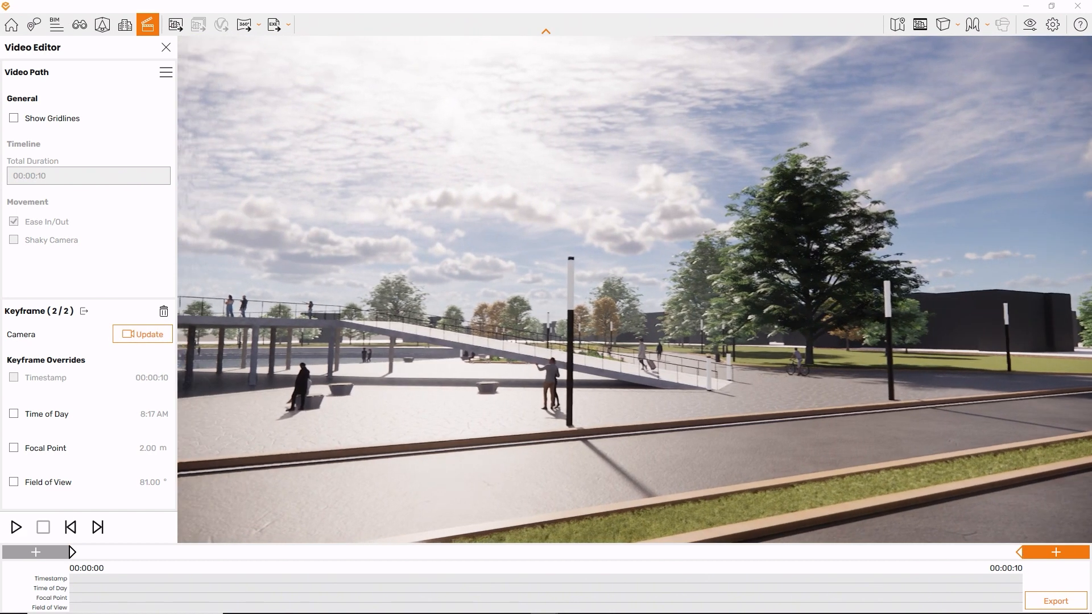
pyautogui.click(168, 341)
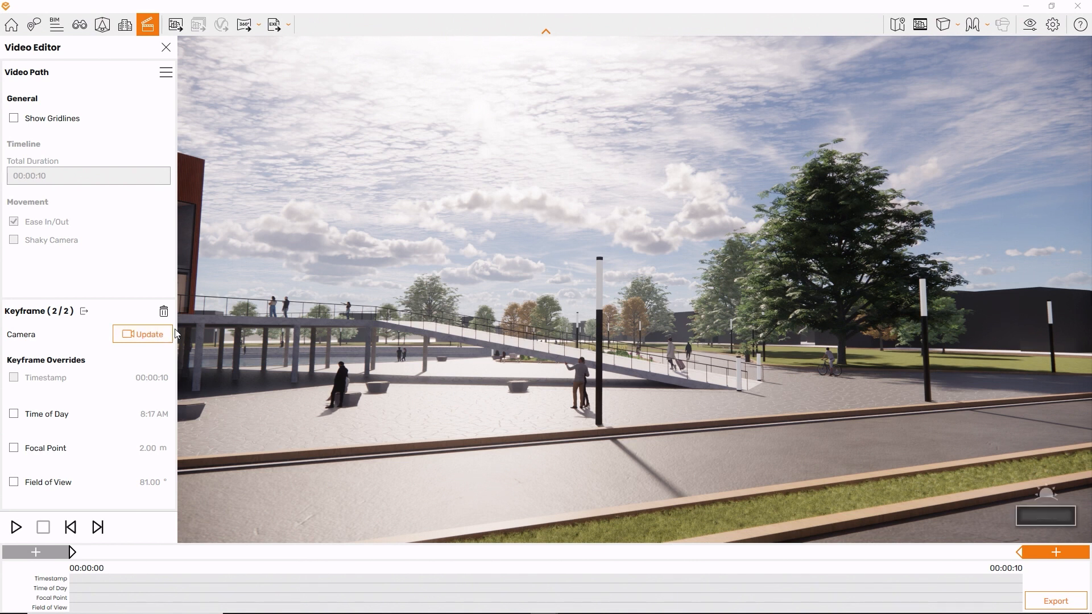
pyautogui.click(16, 528)
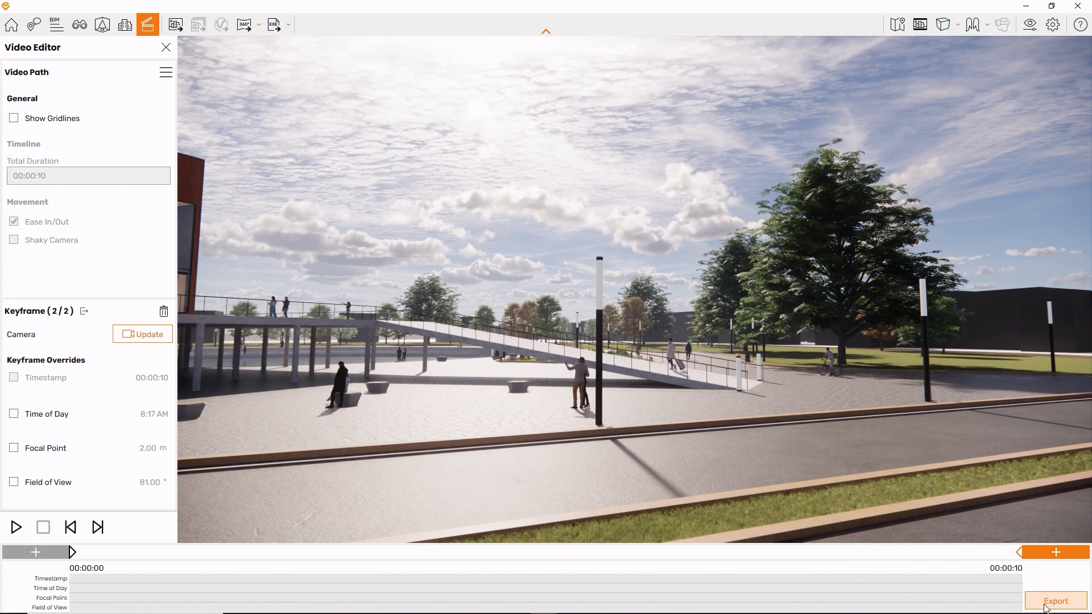
# - Export the video at Full HD, Maximum compression quality and 30 frames per second as the MP4 Simple Pan in the Videos folder
pyautogui.click(1046, 606)
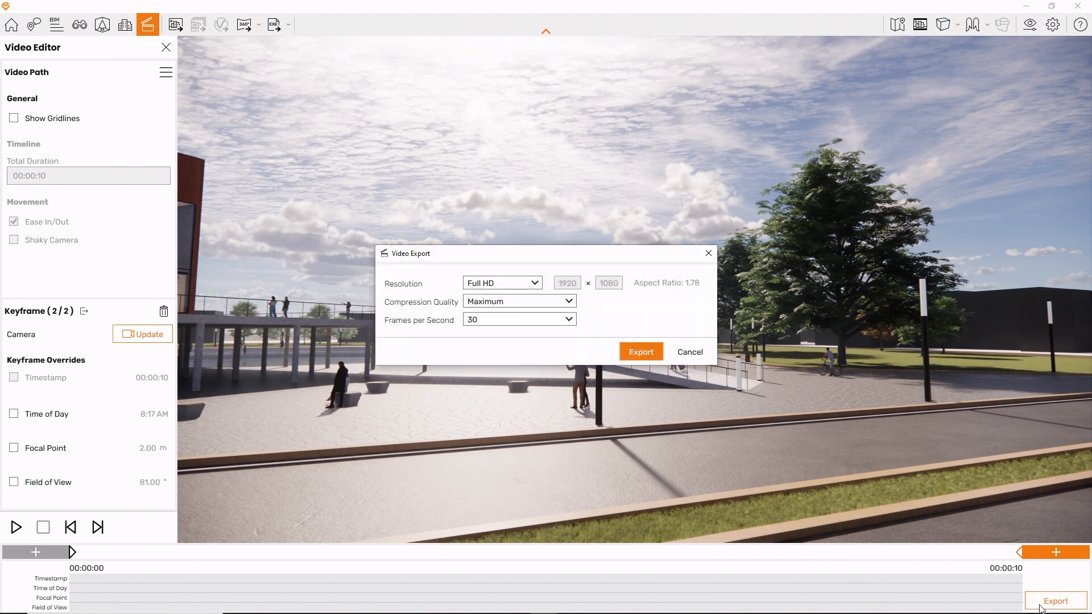
pyautogui.click(537, 286)
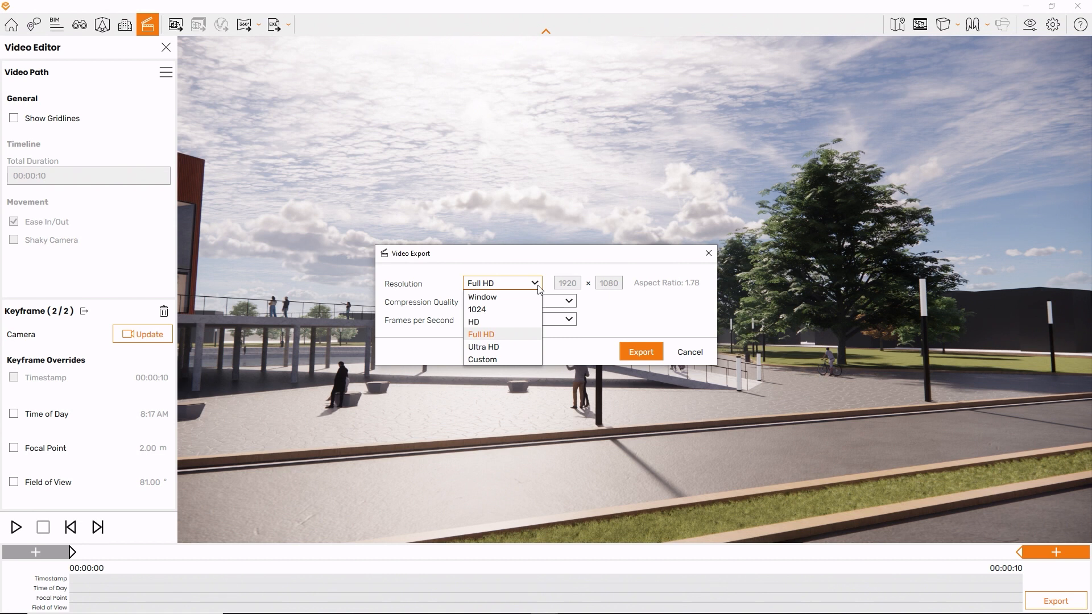
pyautogui.click(511, 340)
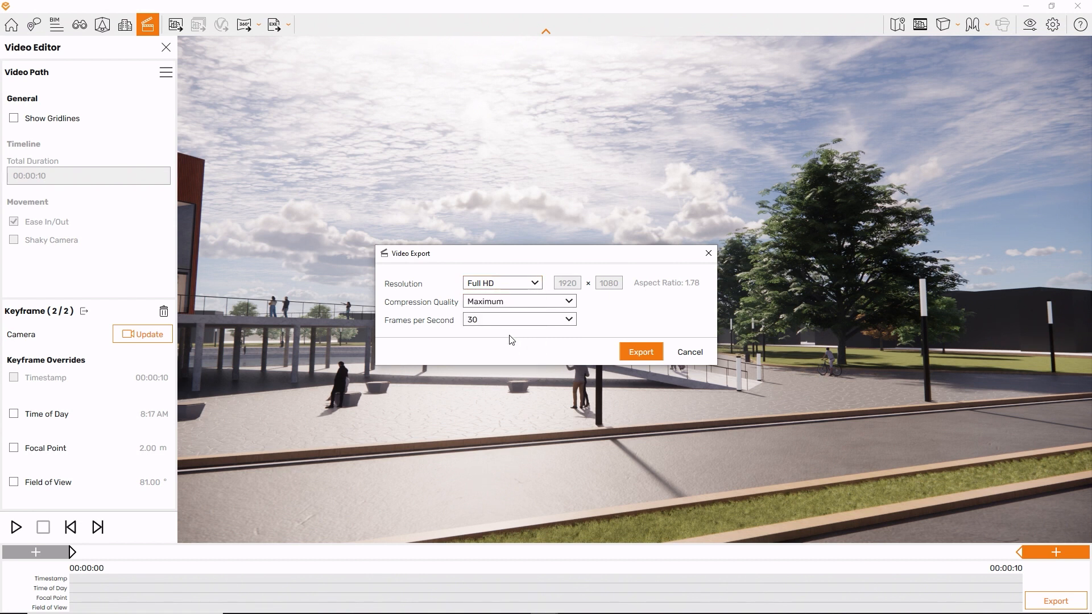
pyautogui.click(527, 306)
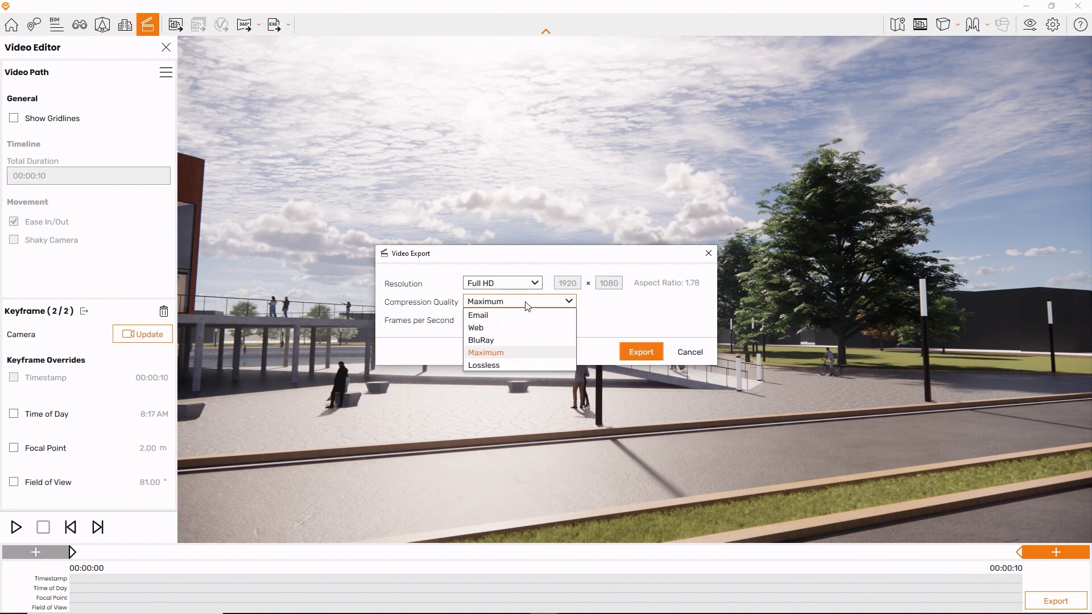
pyautogui.click(527, 306)
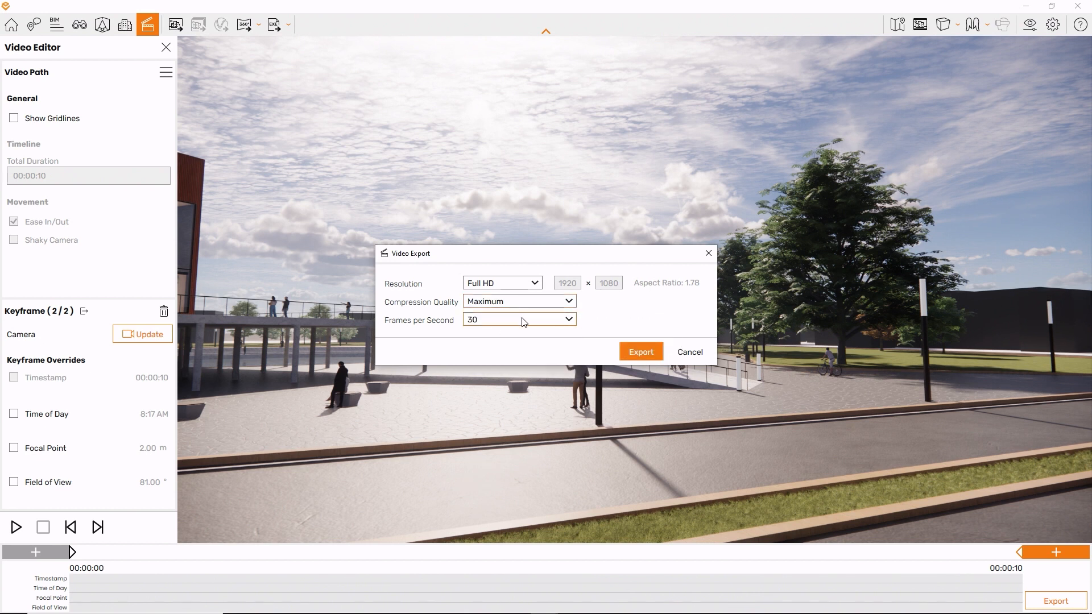
pyautogui.click(524, 322)
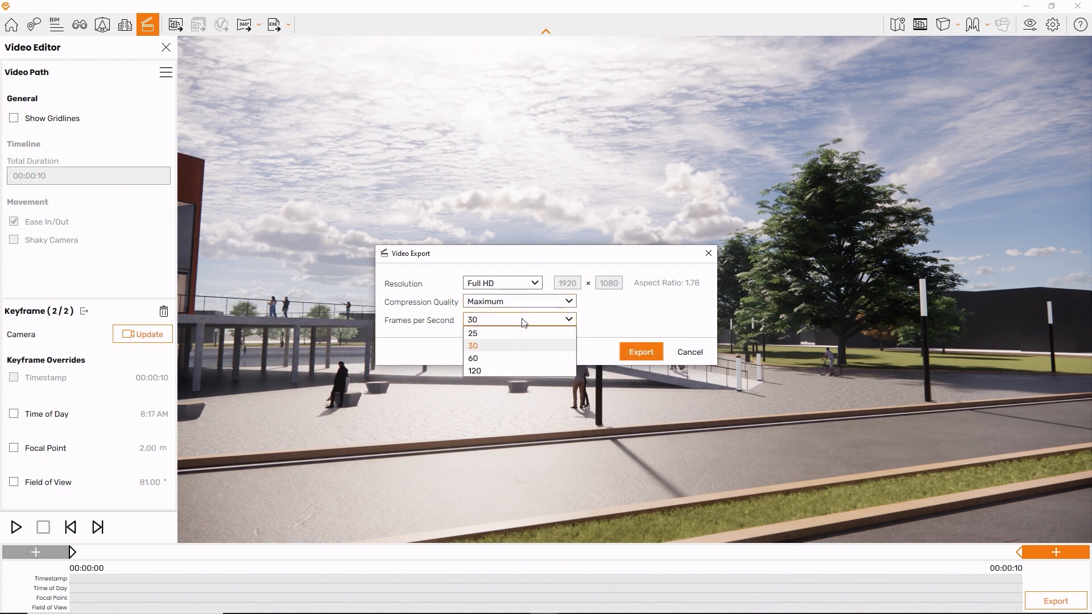
pyautogui.click(525, 322)
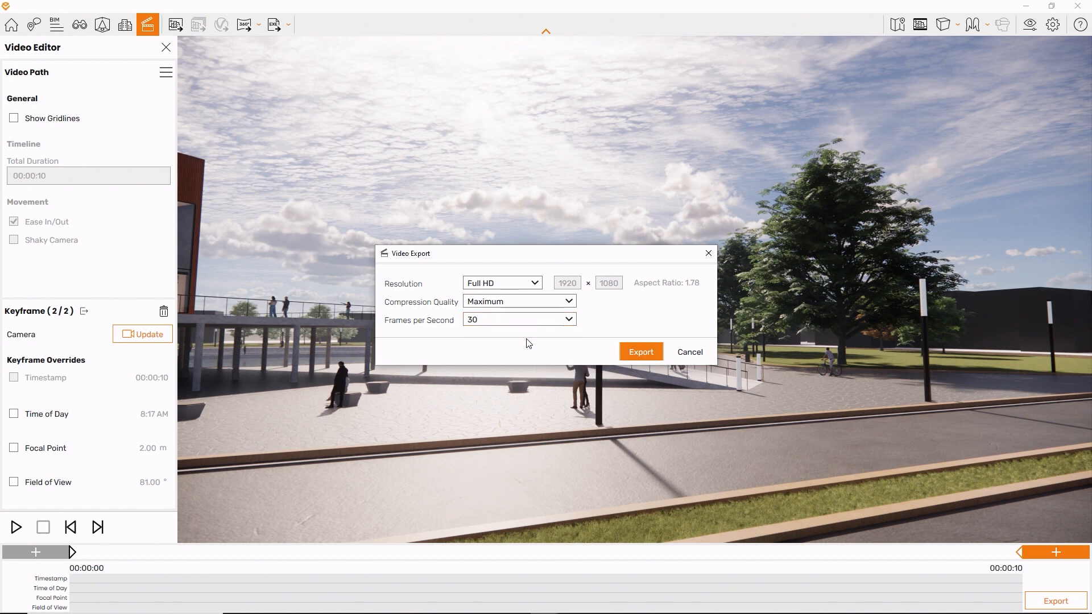
pyautogui.click(639, 353)
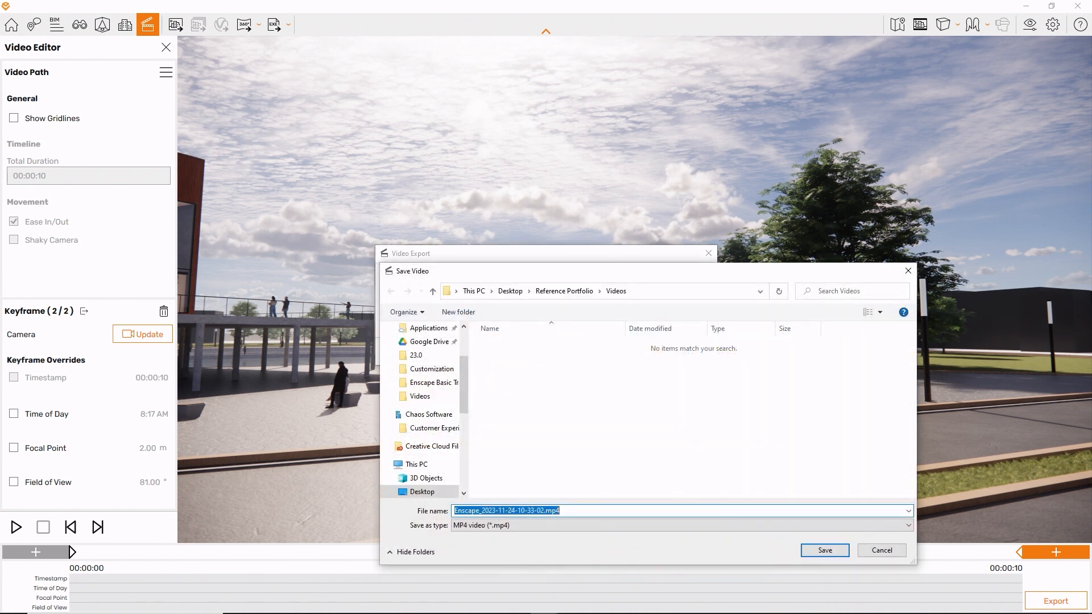
pyautogui.write('Simple Pan')
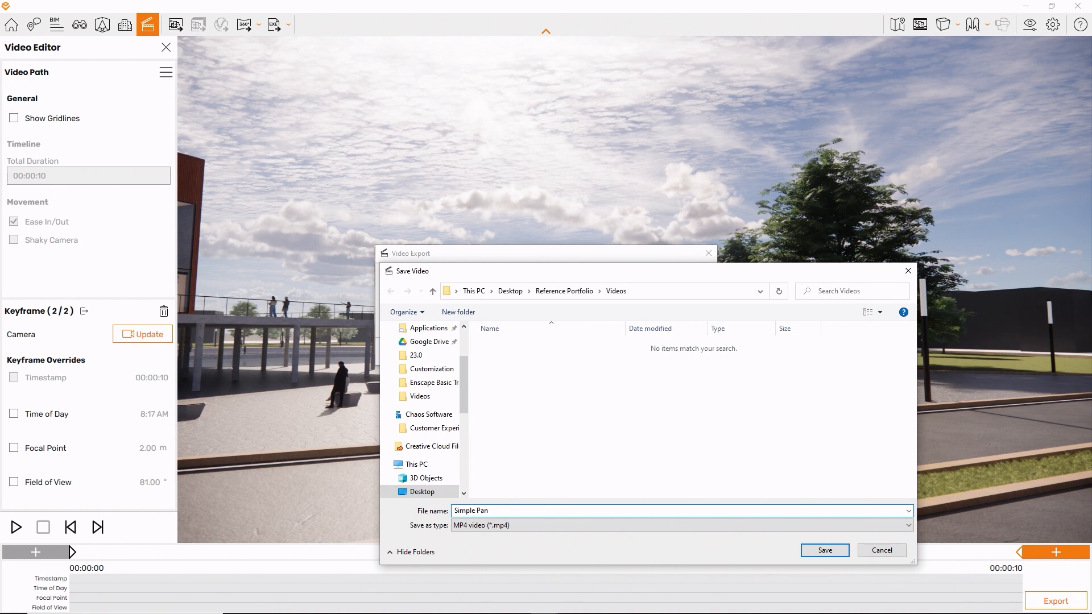
pyautogui.click(825, 549)
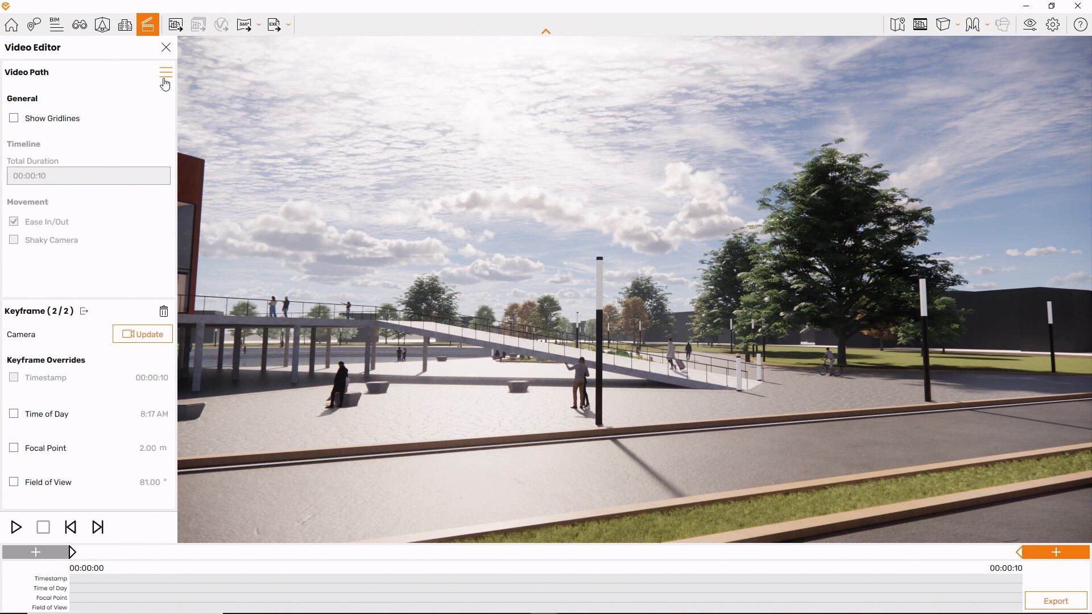
# - Save the video path to an XML file named Simple Pan in the Videos folder
pyautogui.click(165, 74)
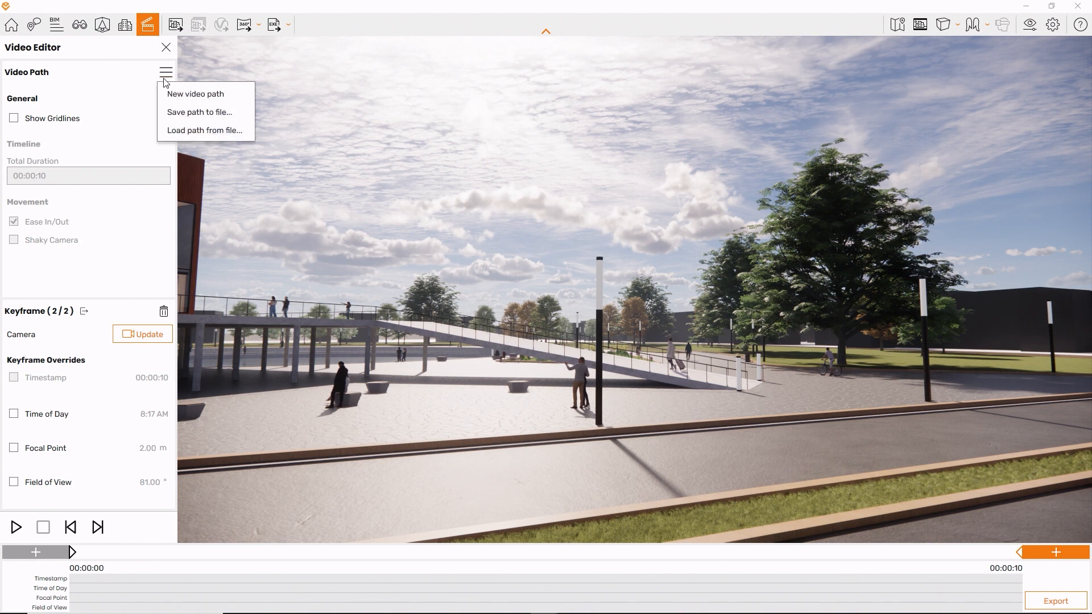
pyautogui.click(166, 117)
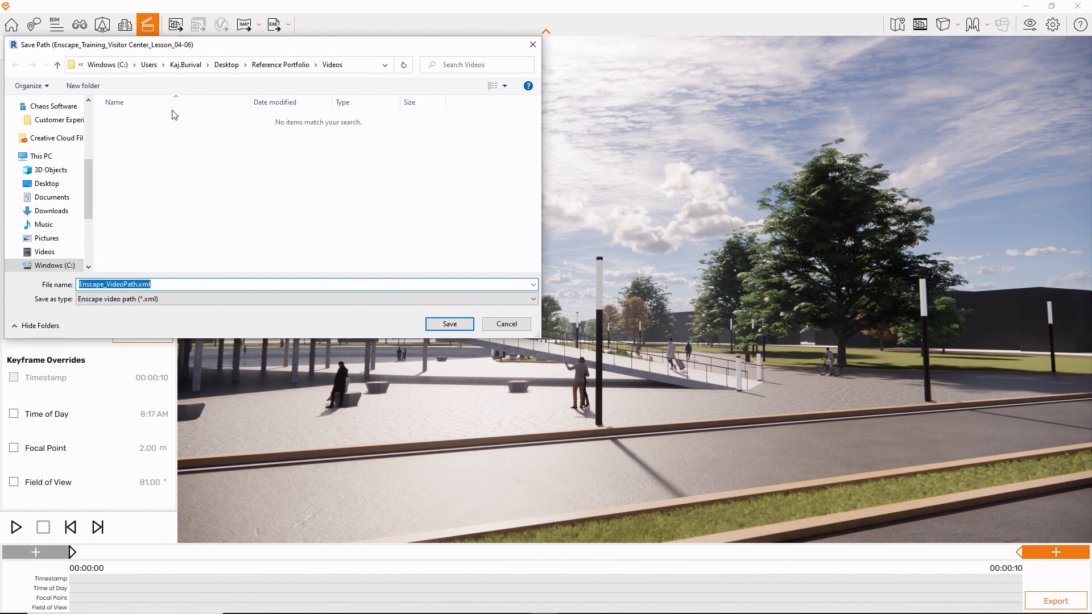
pyautogui.write('Simple Pan')
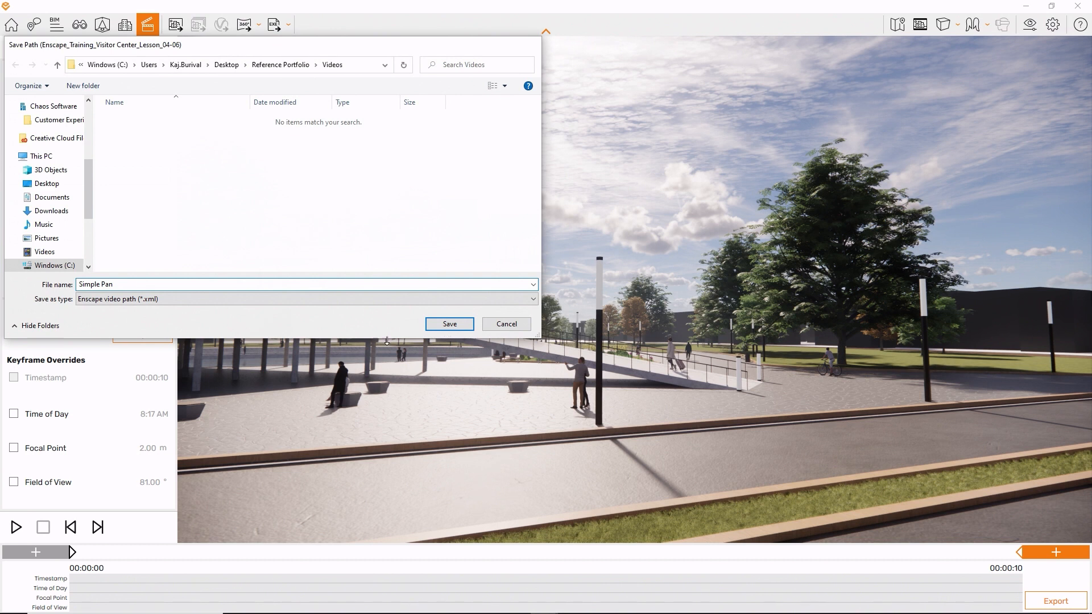
pyautogui.click(444, 324)
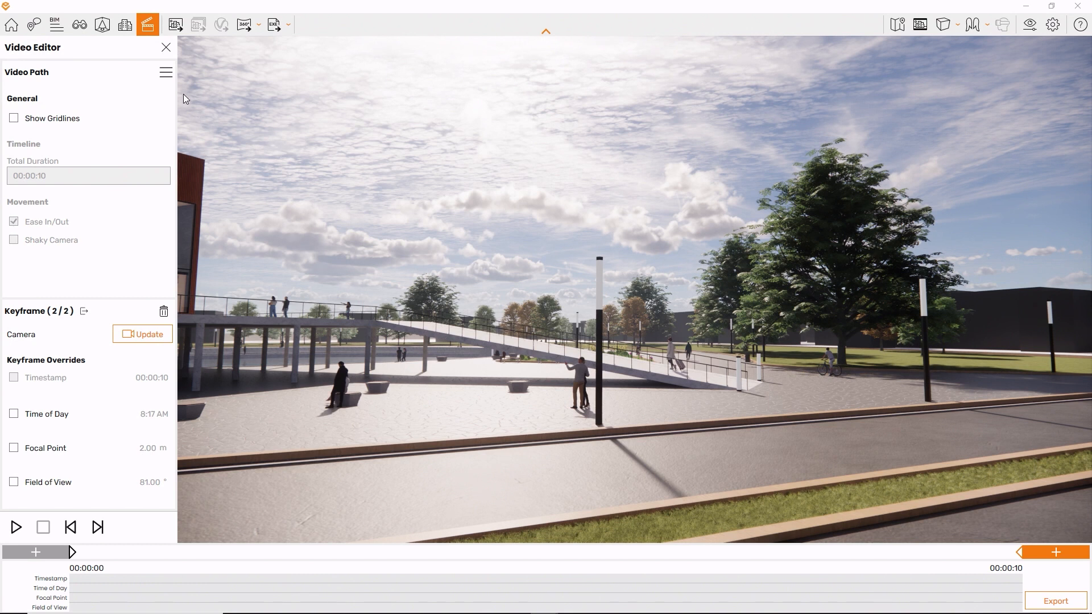
# - Start a new video path and discard the current pan path
pyautogui.click(169, 75)
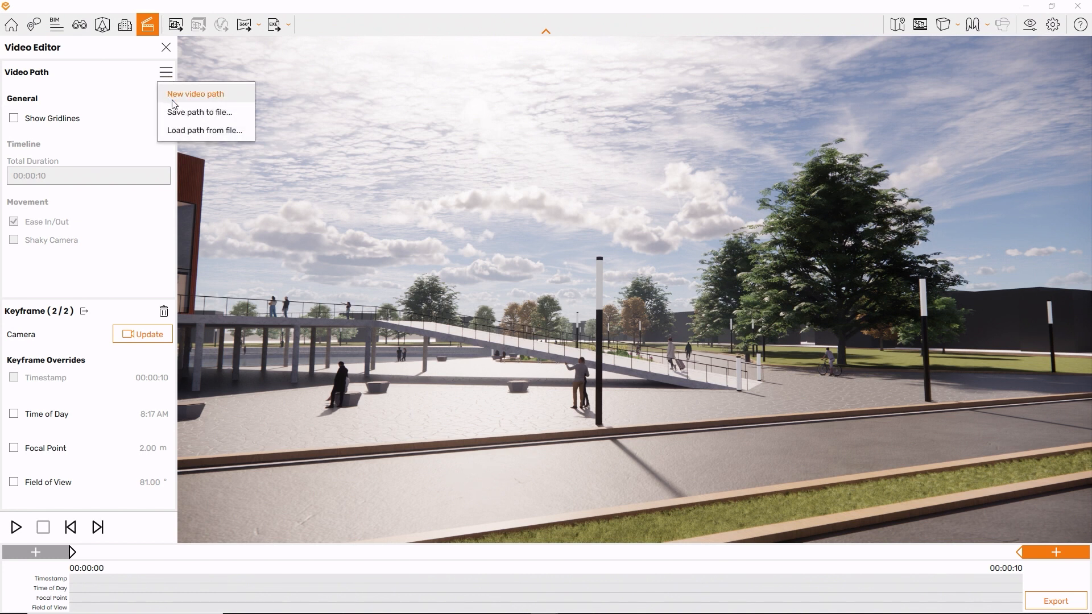
pyautogui.click(173, 101)
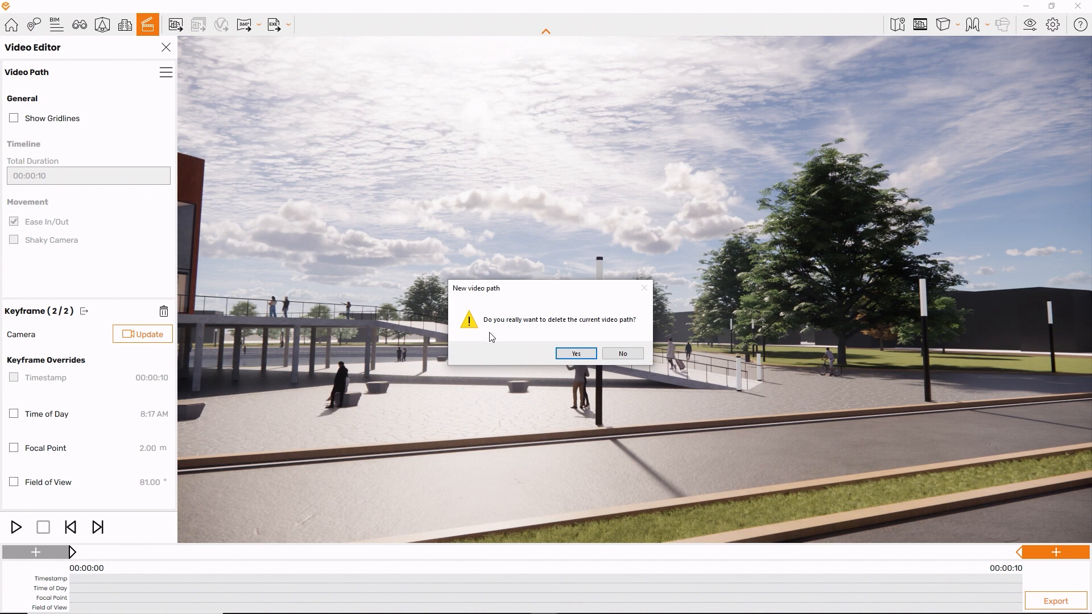
pyautogui.click(560, 356)
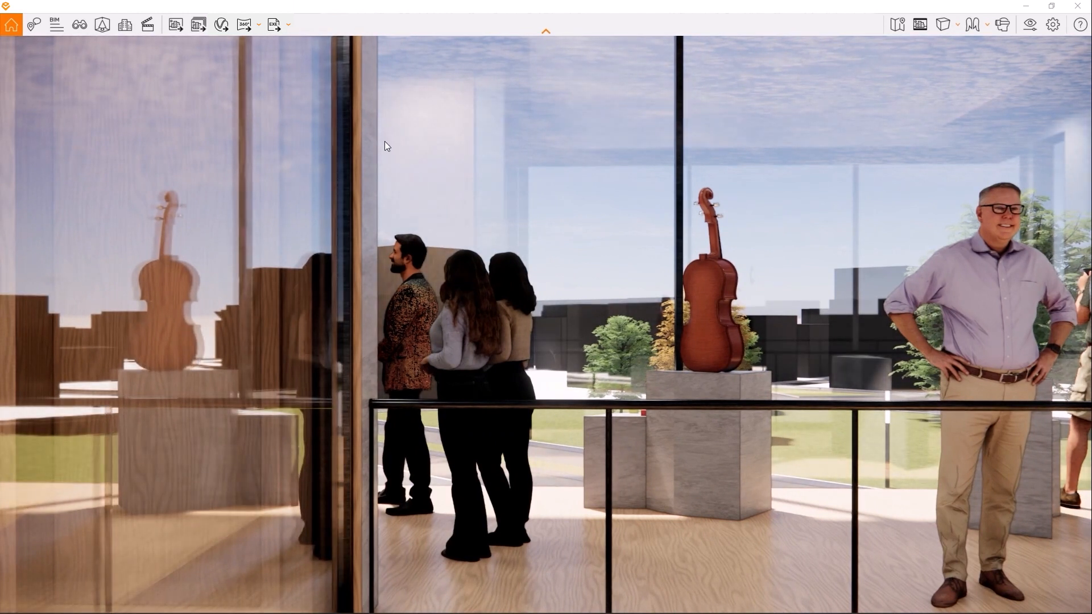
# - Create a two-keyframe truck shot in the exhibition space, moving sideways from the violin to the woman beside the wall
pyautogui.click(149, 29)
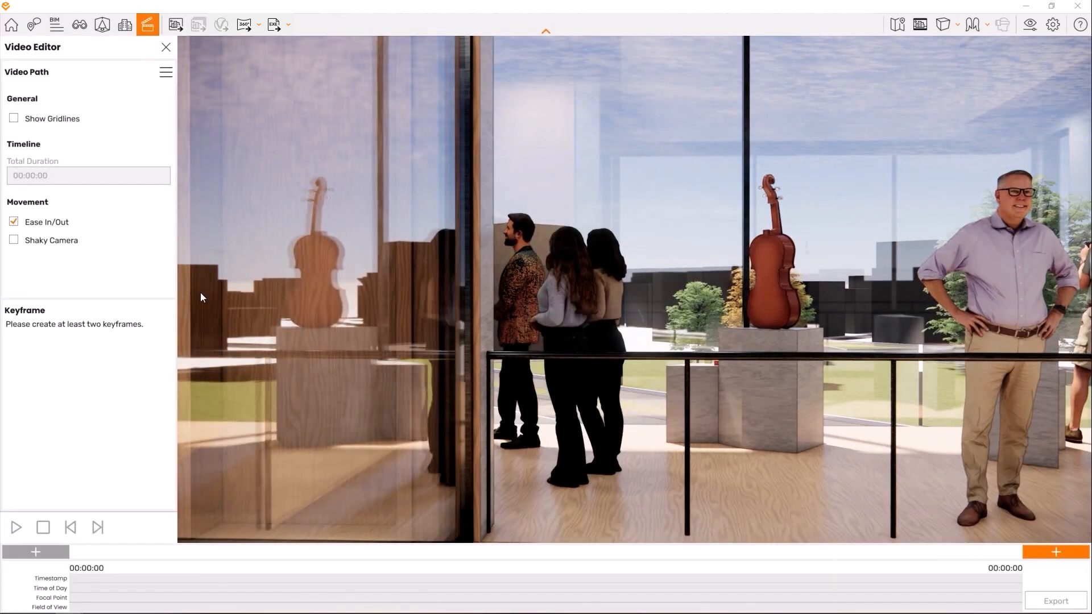
pyautogui.click(1058, 550)
pyautogui.click(1058, 552)
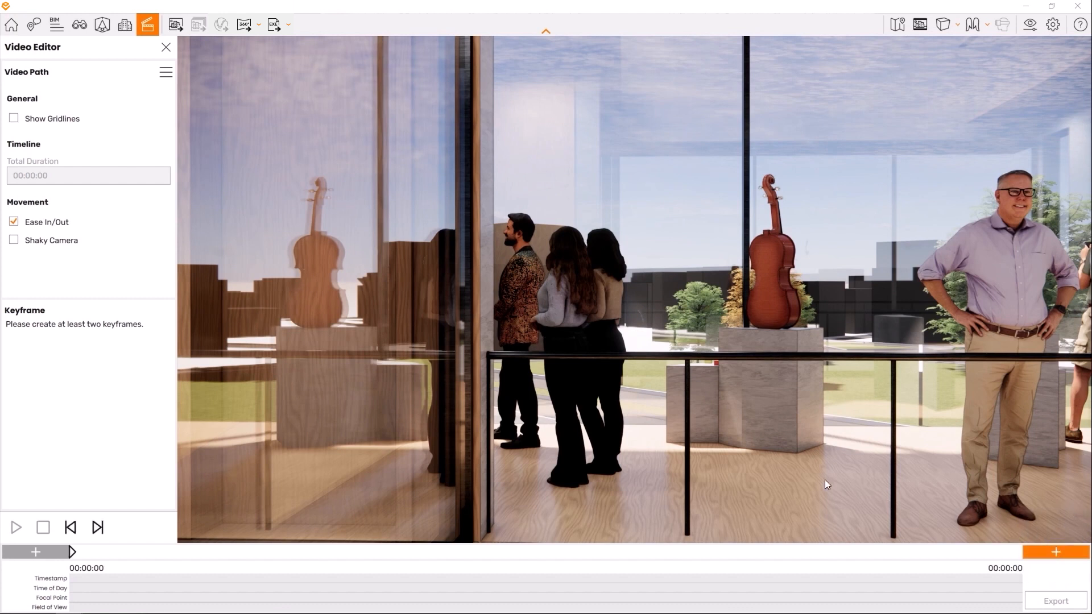
pyautogui.press('d')
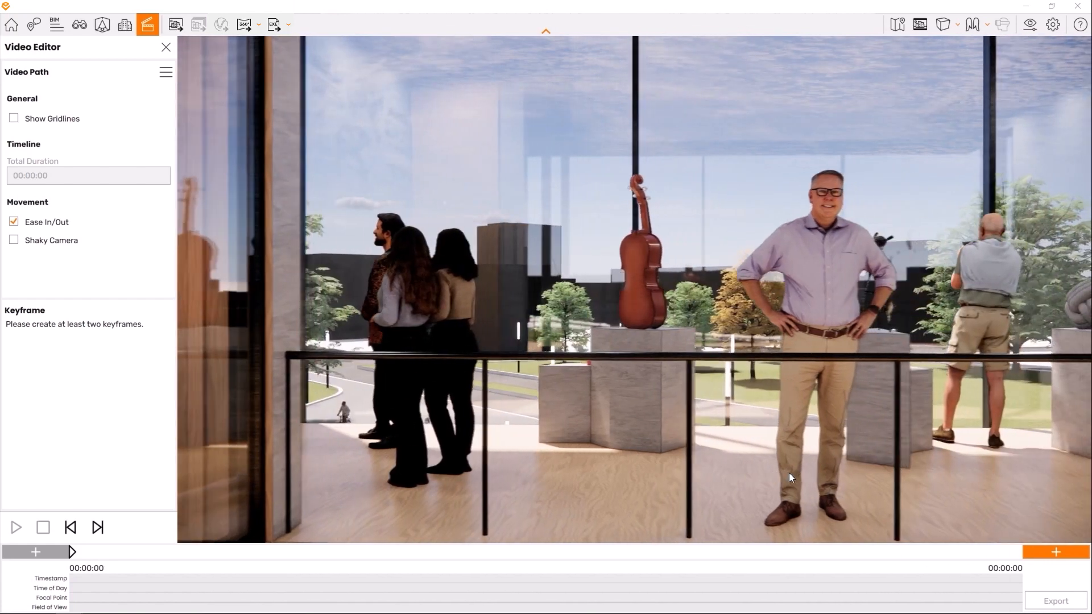
pyautogui.press('d')
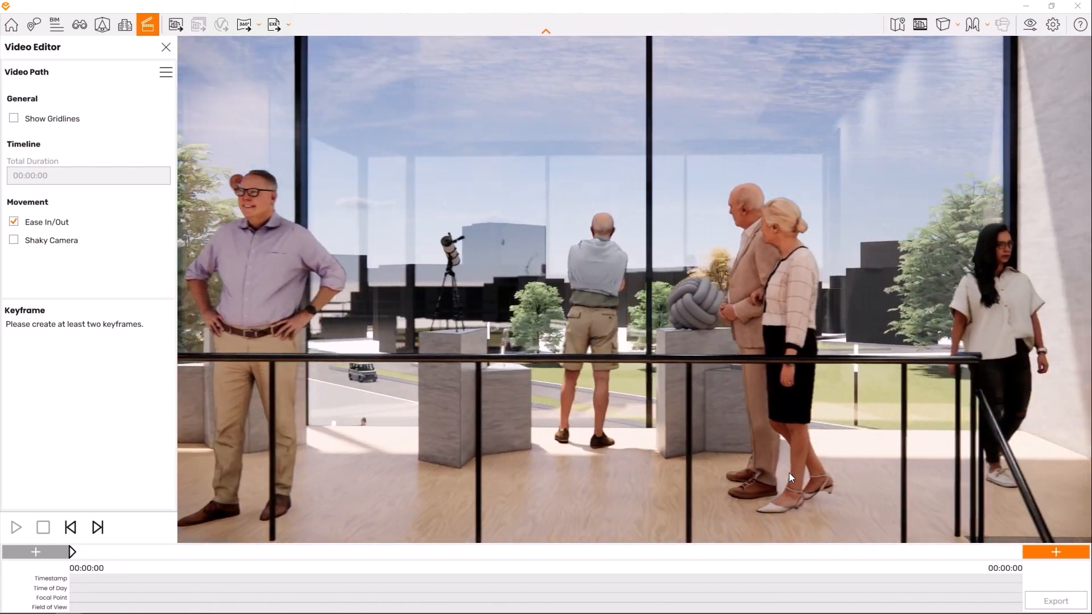
pyautogui.press('d')
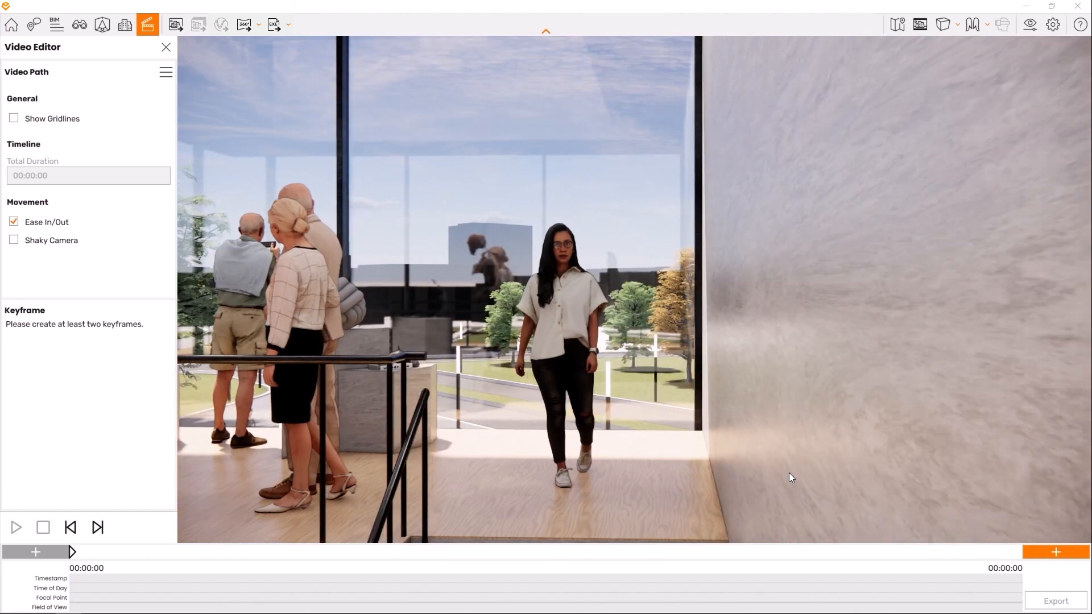
pyautogui.click(1057, 552)
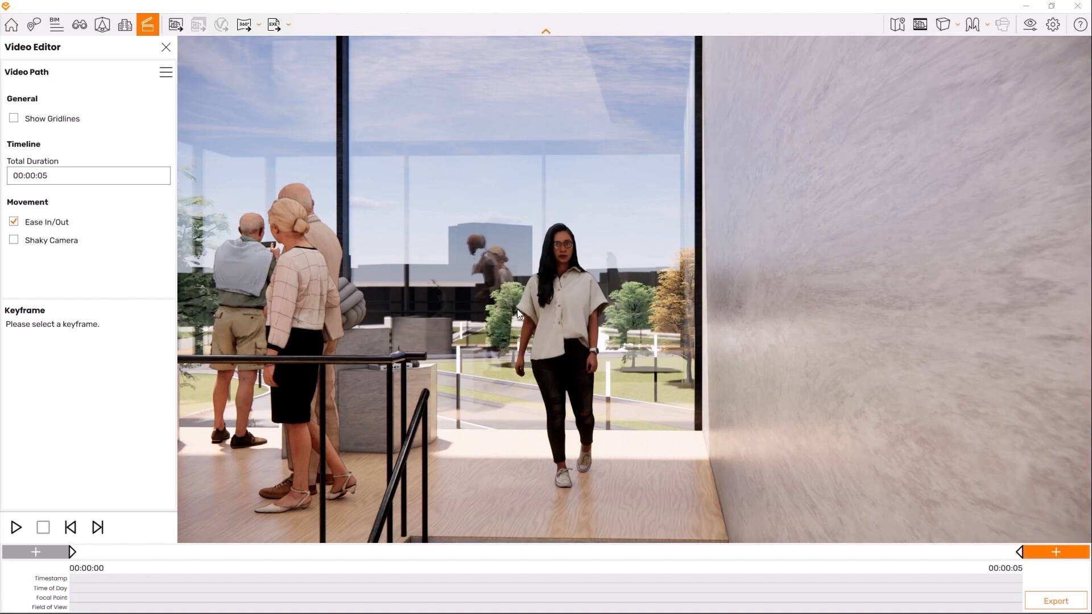
# - Examine the truck shot's camera path from an elevated viewpoint inside the building
pyautogui.press('s')
pyautogui.press('a')
pyautogui.press('e')
pyautogui.moveTo(558, 300); pyautogui.dragTo(796, 363)
pyautogui.press('a')
pyautogui.moveTo(434, 273); pyautogui.dragTo(665, 284)
pyautogui.press('s')
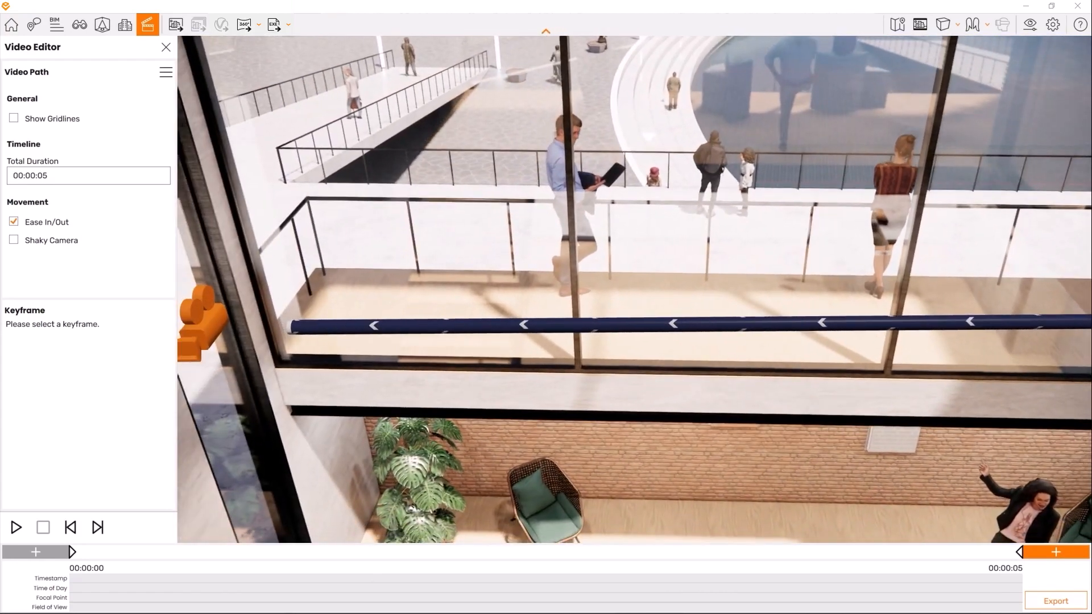
pyautogui.press('s')
pyautogui.press('a')
pyautogui.moveTo(446, 330); pyautogui.dragTo(717, 312)
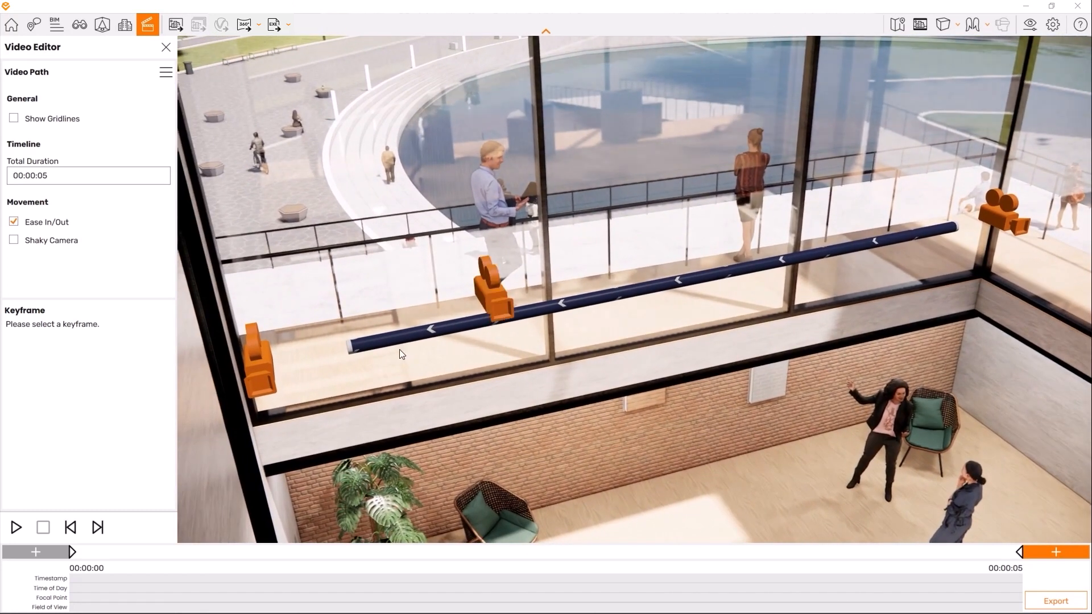
# - Set the truck shot's total duration to 10 seconds and preview the camera movement
pyautogui.click(69, 175)
pyautogui.click(70, 216)
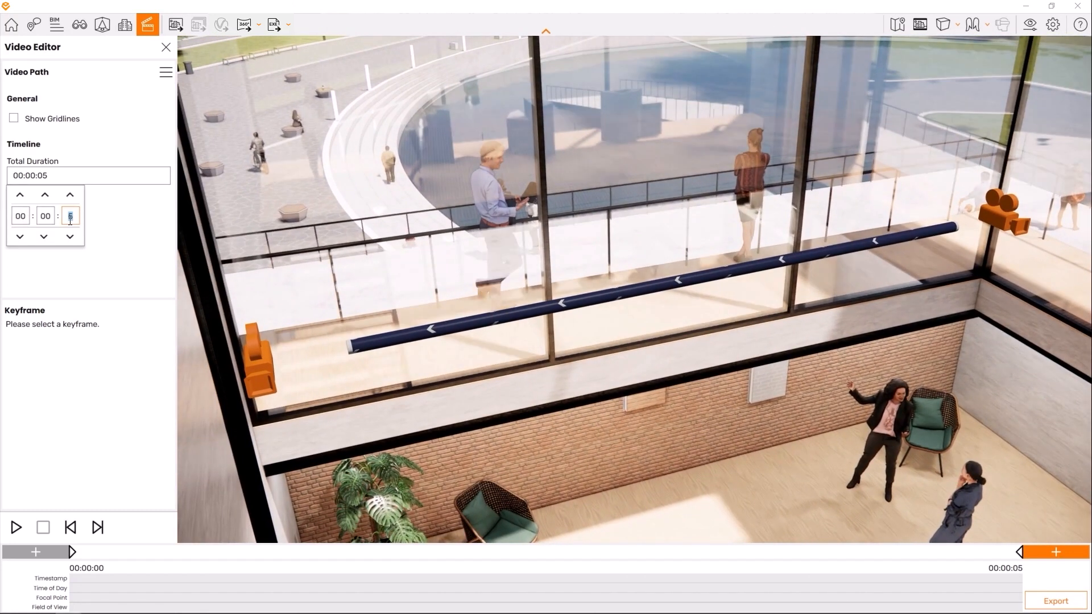
pyautogui.write('10')
pyautogui.click(87, 279)
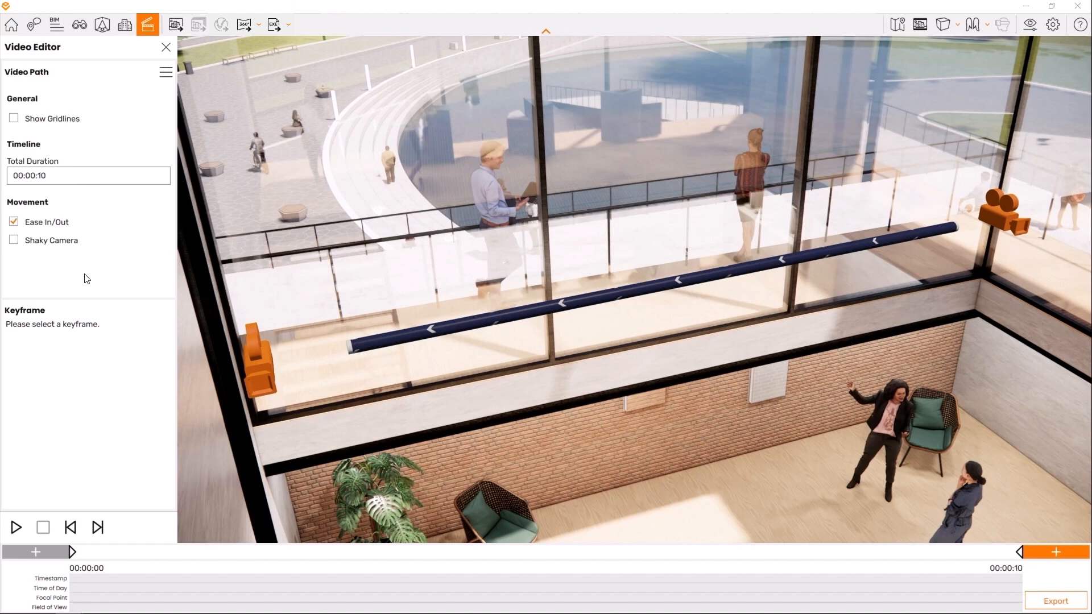
pyautogui.click(16, 526)
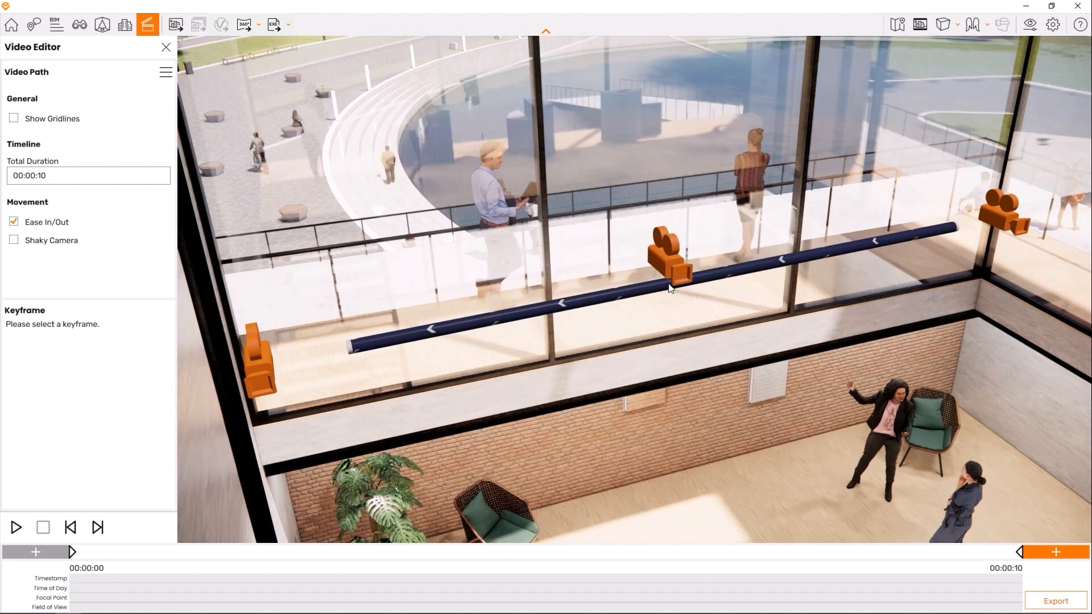
# - Insert a keyframe midway along the path and update its camera closer to the visitors, using temporary gridlines for framing
pyautogui.click(668, 284)
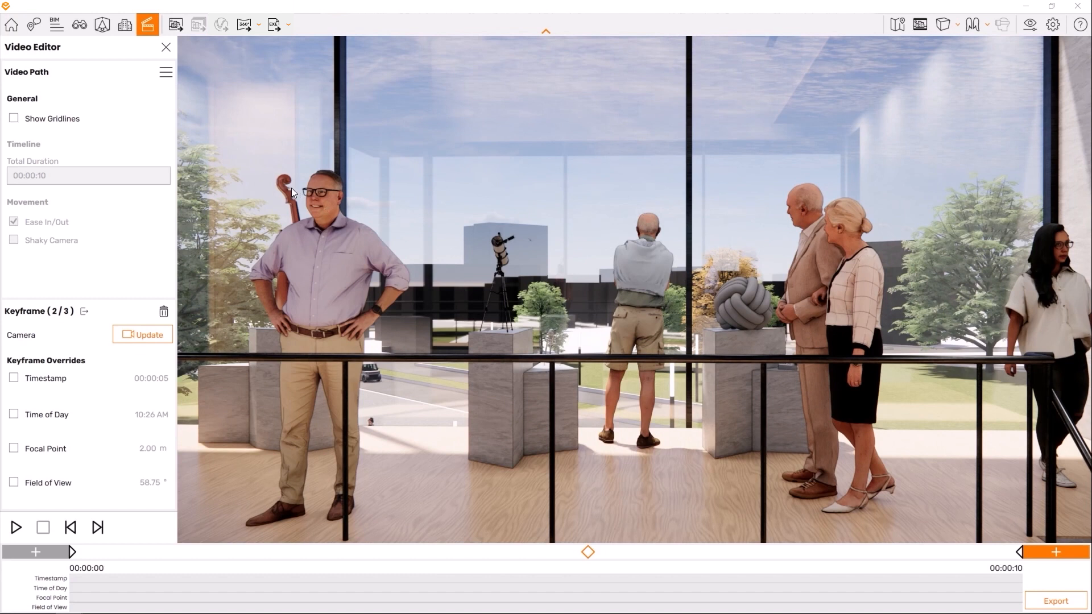
pyautogui.click(14, 121)
pyautogui.press('a')
pyautogui.press('d')
pyautogui.press('a')
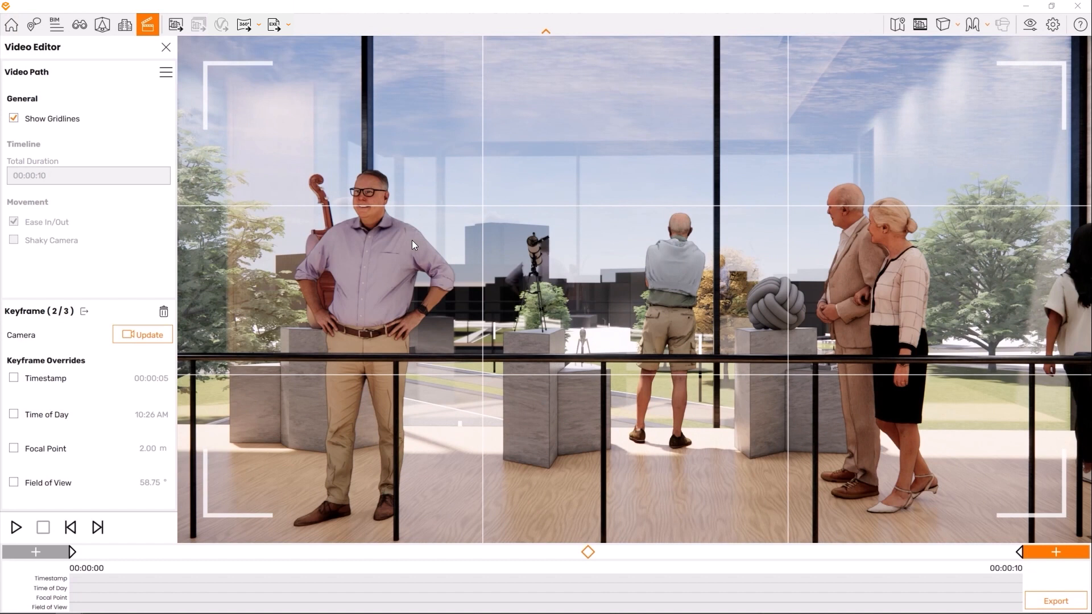
pyautogui.press('w')
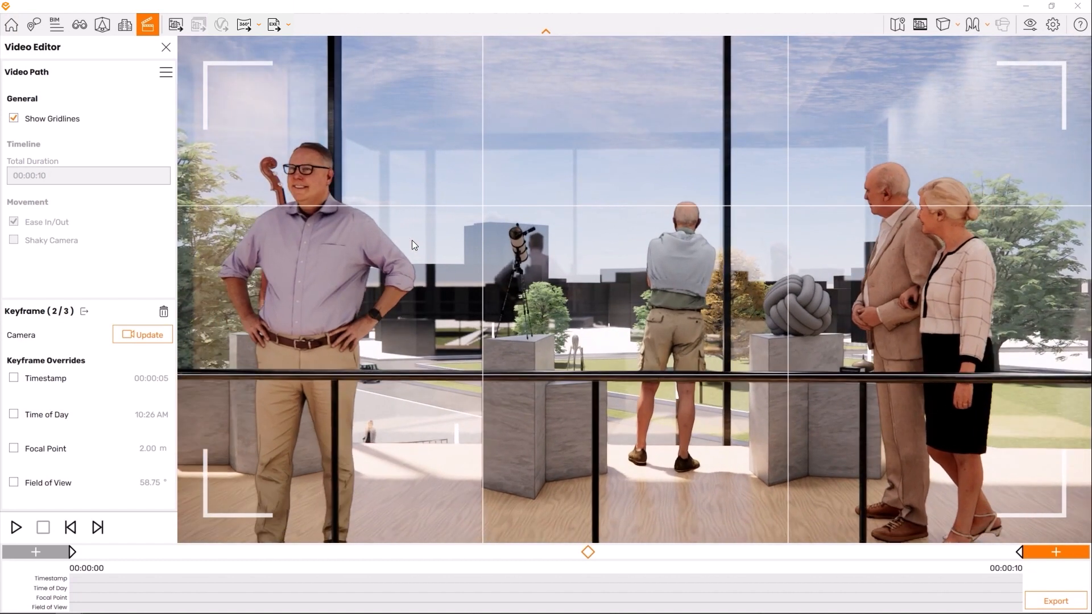
pyautogui.press('e')
pyautogui.press('q')
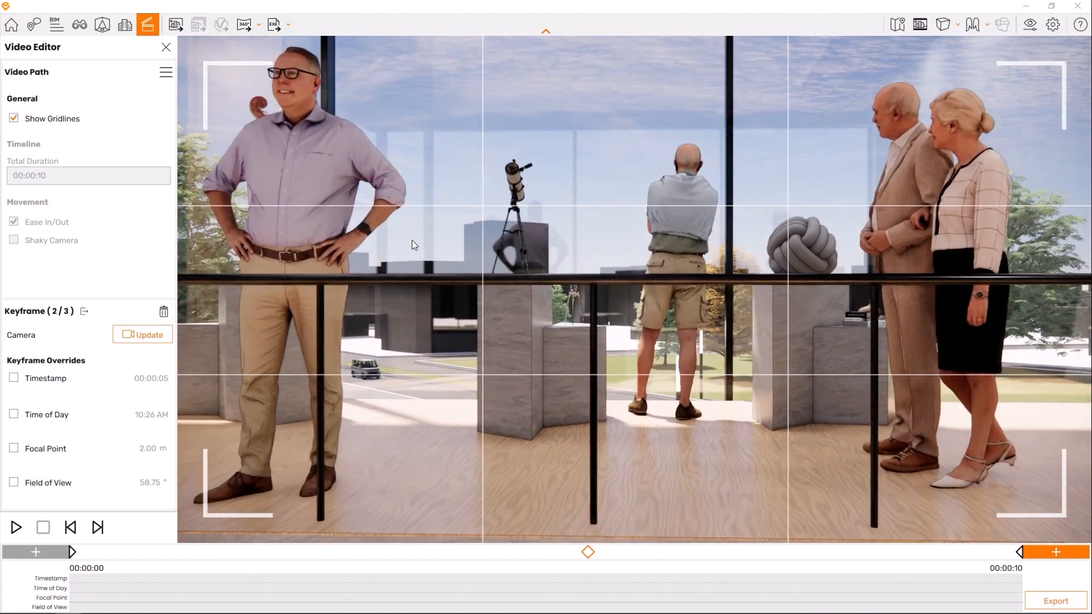
pyautogui.press('e')
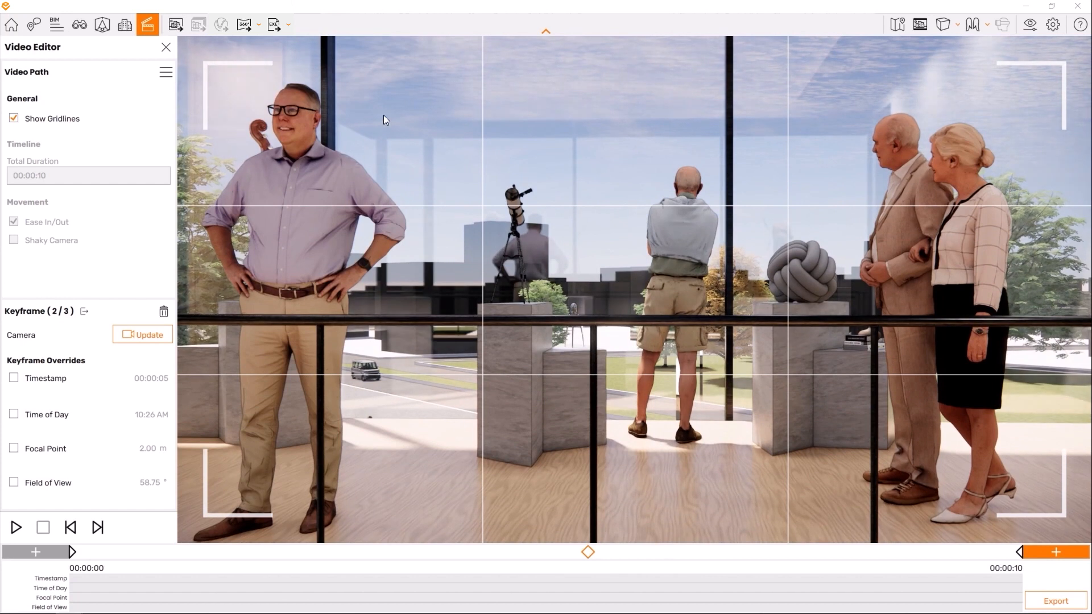
pyautogui.click(13, 118)
pyautogui.click(143, 342)
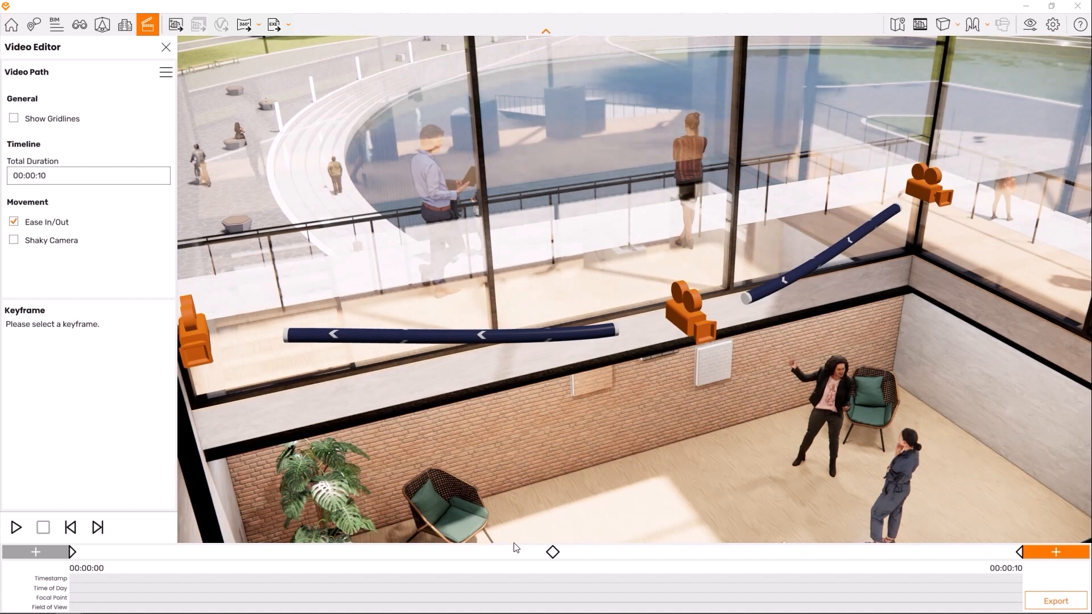
# - Override the middle keyframe's timestamp with 00:00:06, and delete that keyframe from the path
pyautogui.click(552, 552)
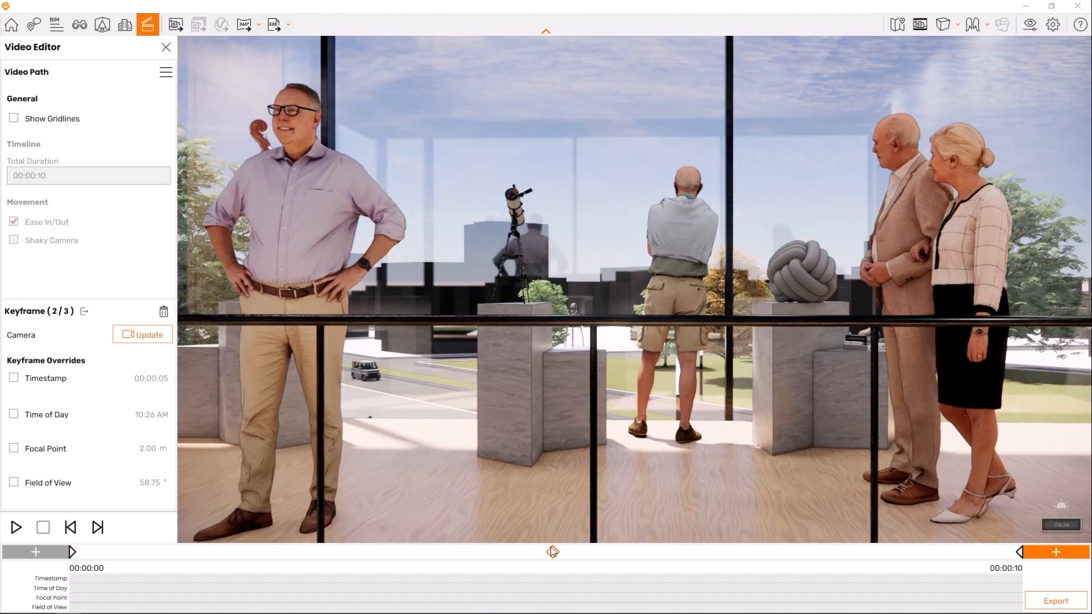
pyautogui.click(14, 382)
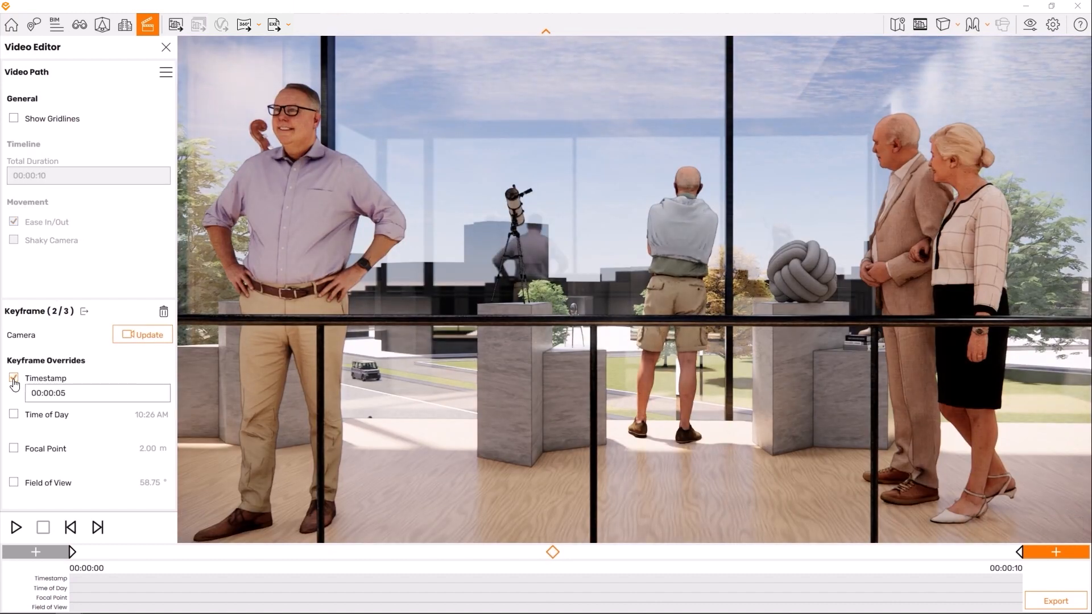
pyautogui.click(66, 397)
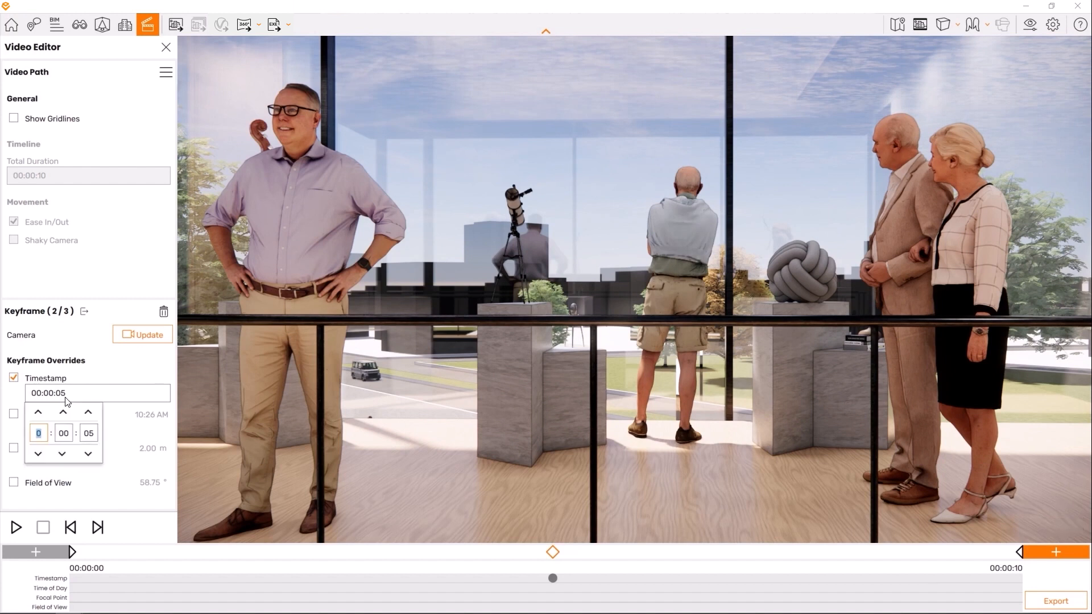
pyautogui.click(89, 434)
pyautogui.click(160, 439)
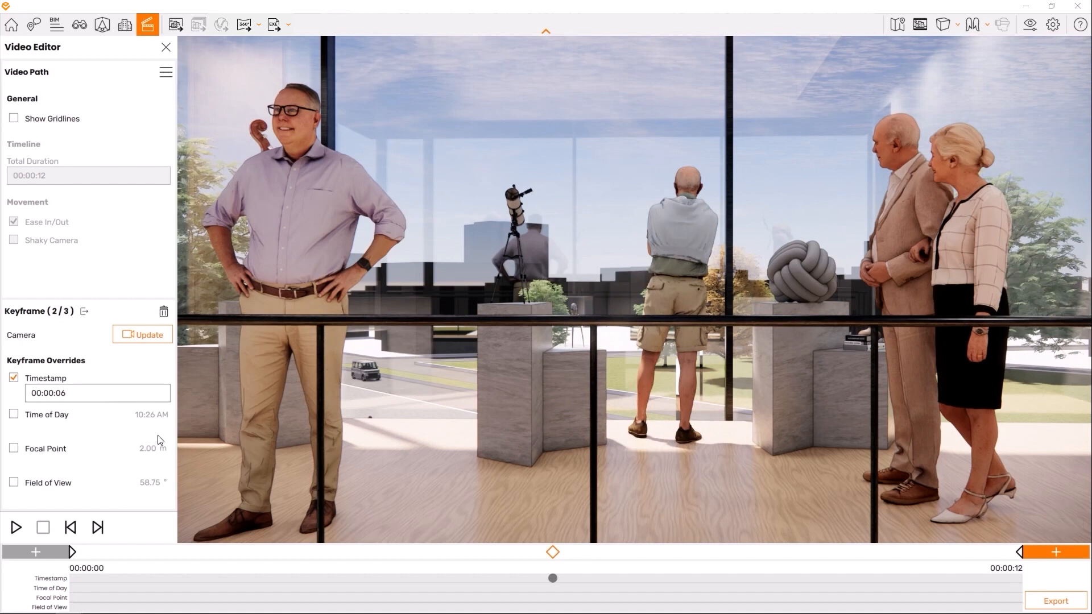
pyautogui.click(163, 311)
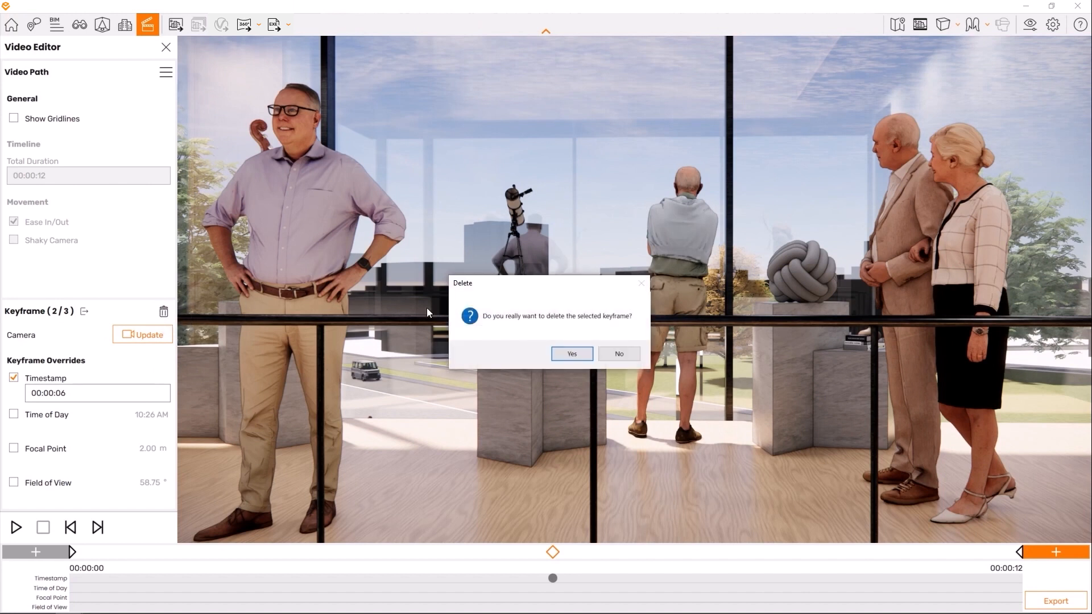
pyautogui.click(572, 354)
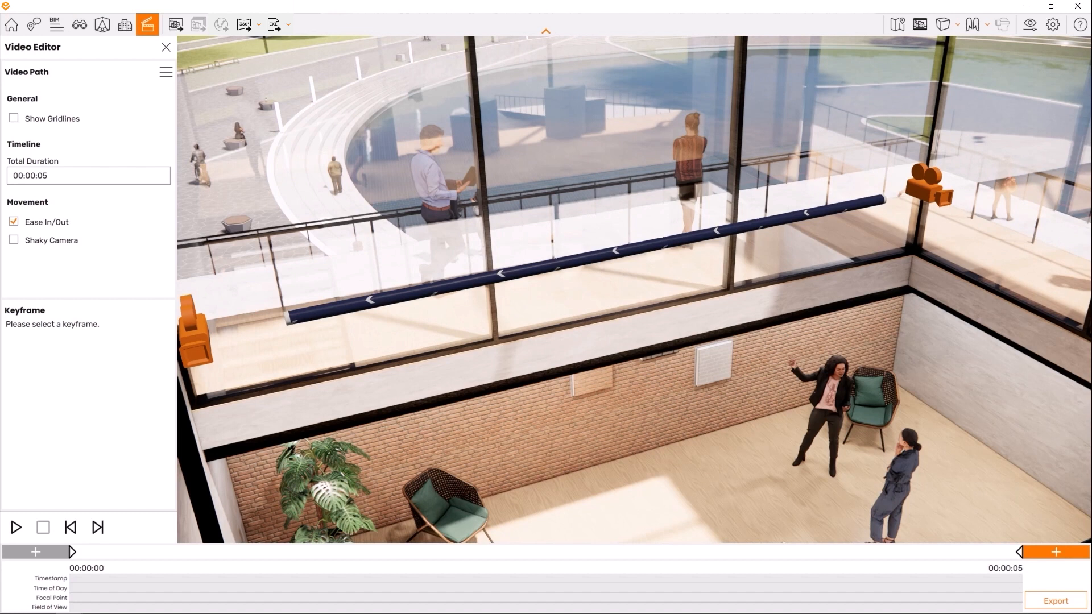
# - Export the video at Ultra HD, Maximum compression quality and 30 frames per second as the MP4 Truck Shot in the Videos folder
pyautogui.click(1061, 601)
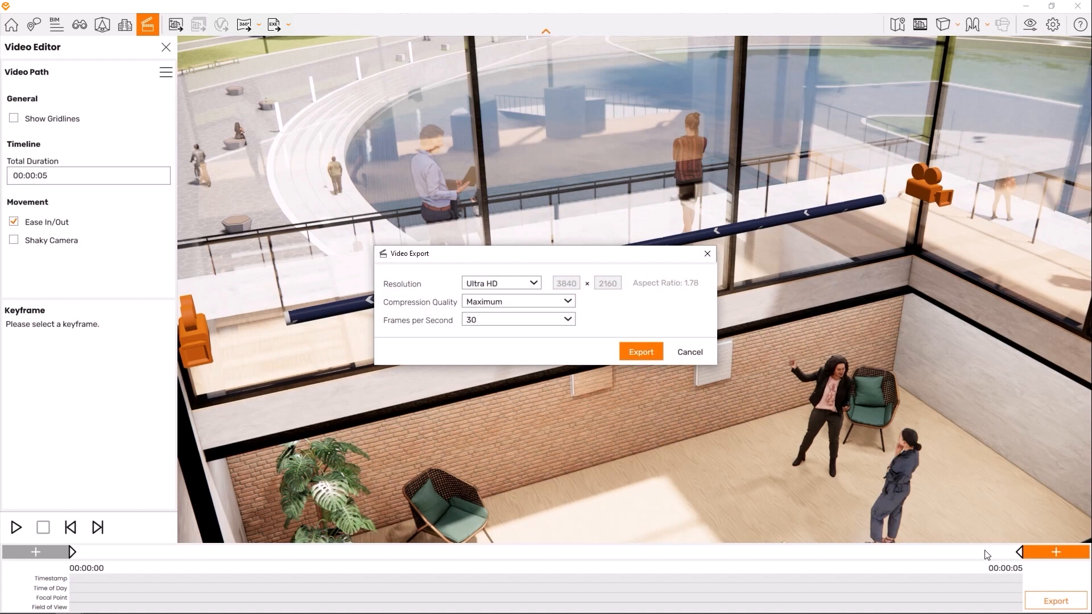
pyautogui.click(643, 353)
pyautogui.write('Truck Shot')
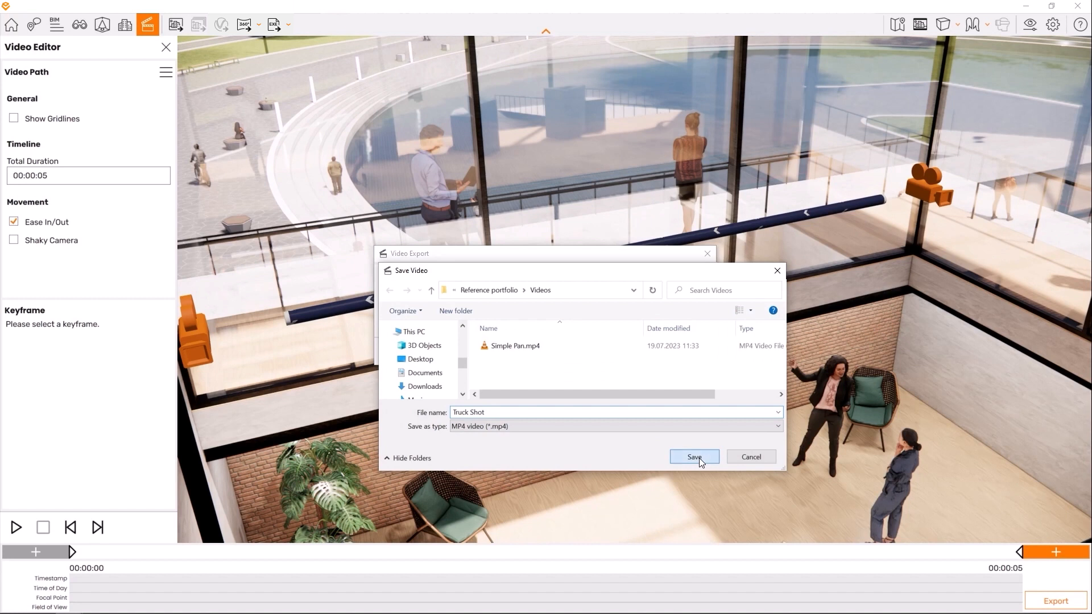
pyautogui.click(698, 458)
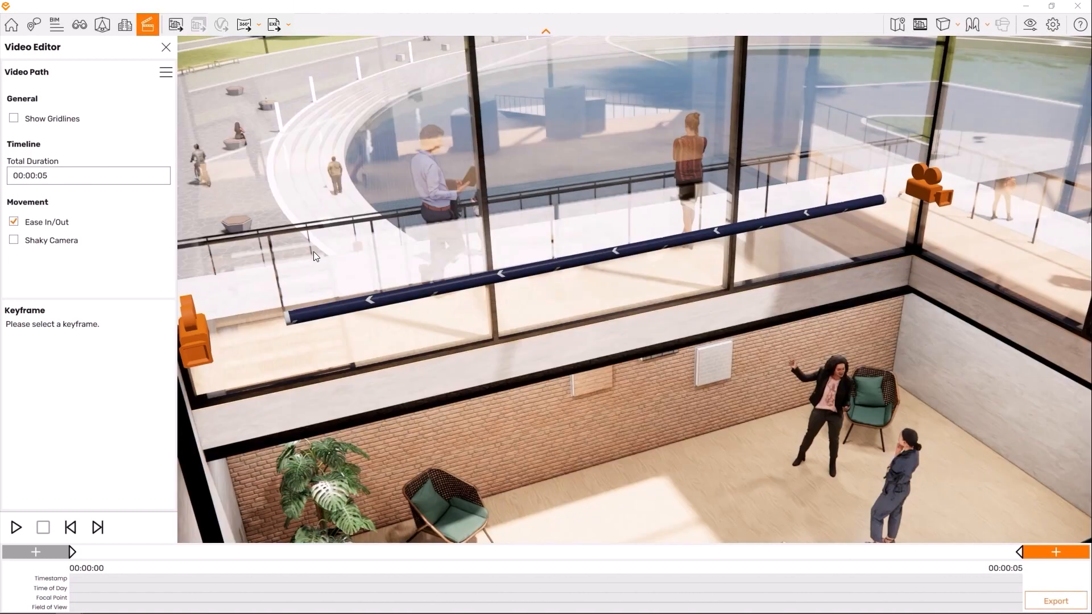
# - Save the video path to an XML file named Truck Shot in the Videos folder
pyautogui.click(165, 72)
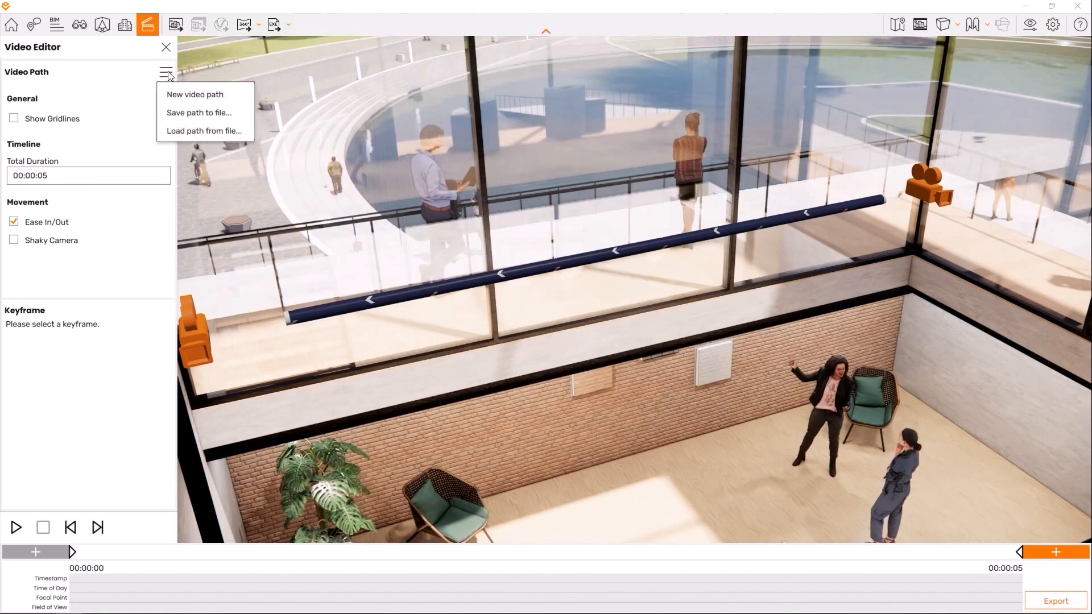
pyautogui.click(200, 113)
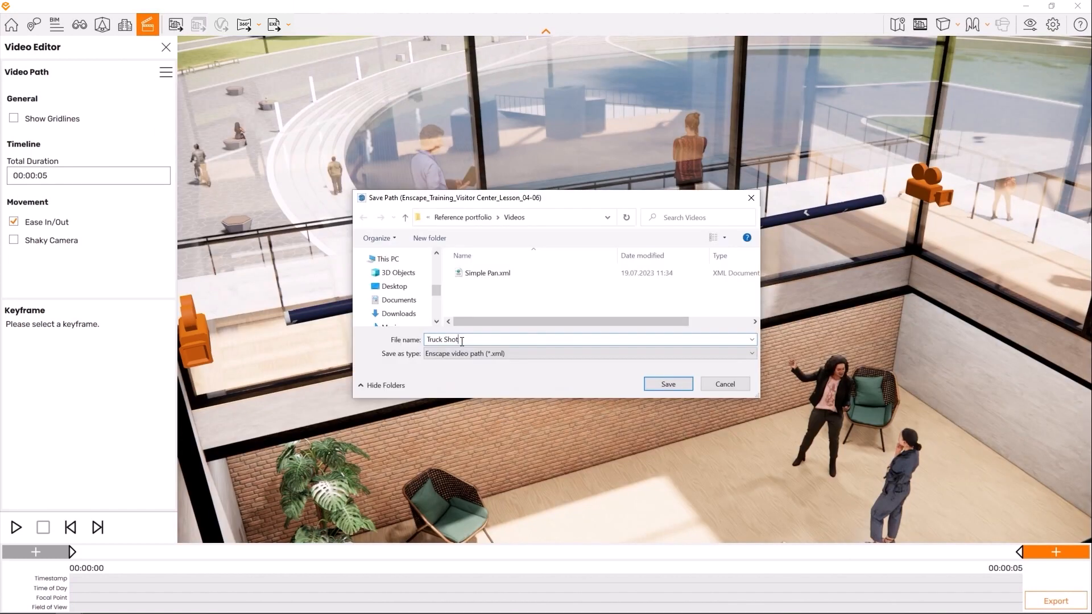
pyautogui.click(674, 381)
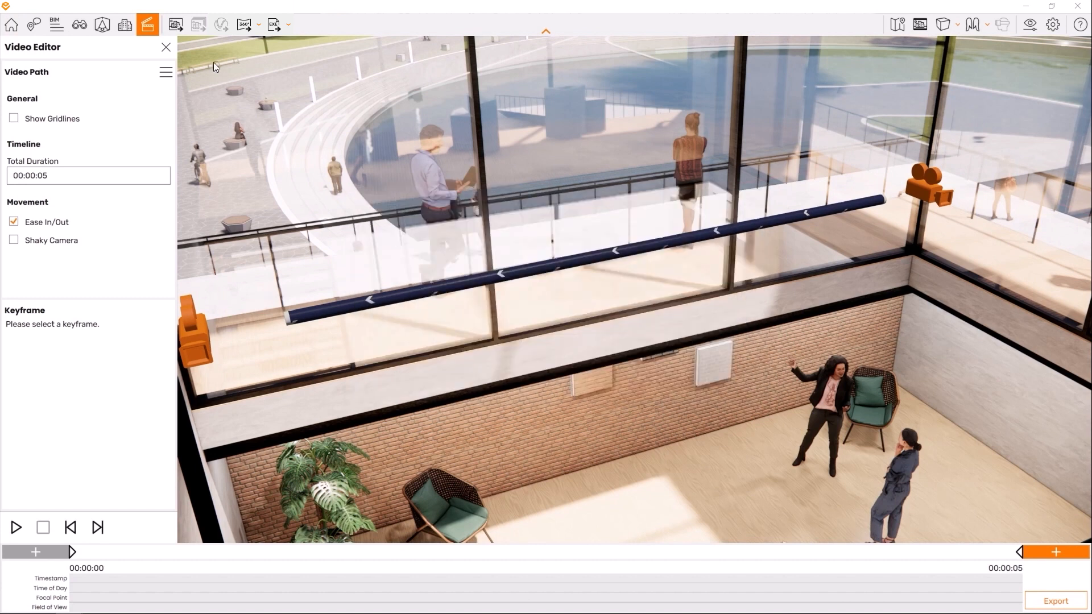
# - Clear the truck shot path to begin another new video path
pyautogui.click(166, 73)
pyautogui.click(185, 91)
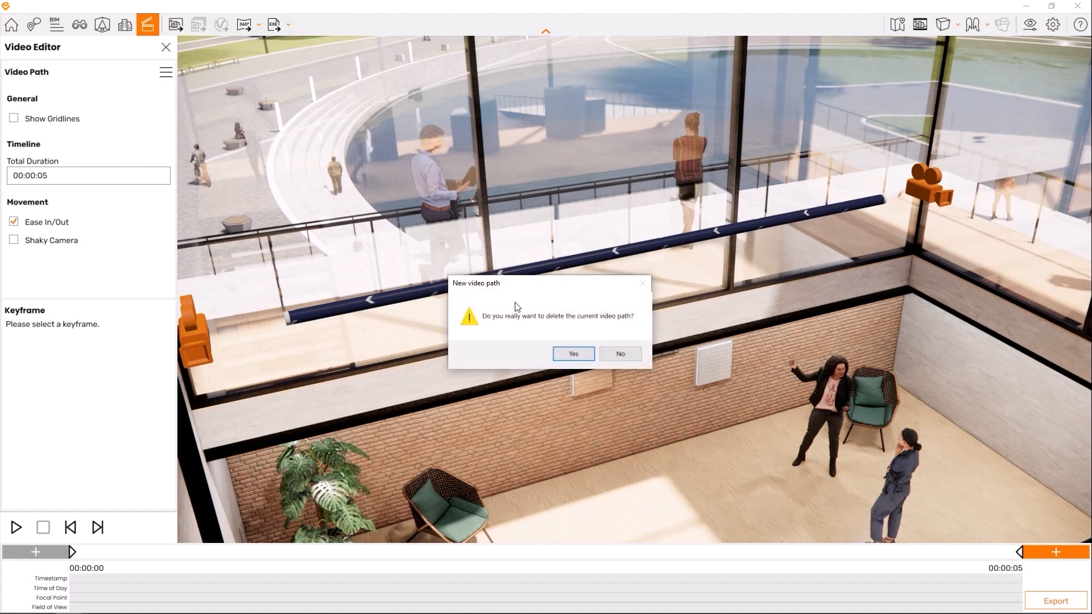
pyautogui.click(573, 353)
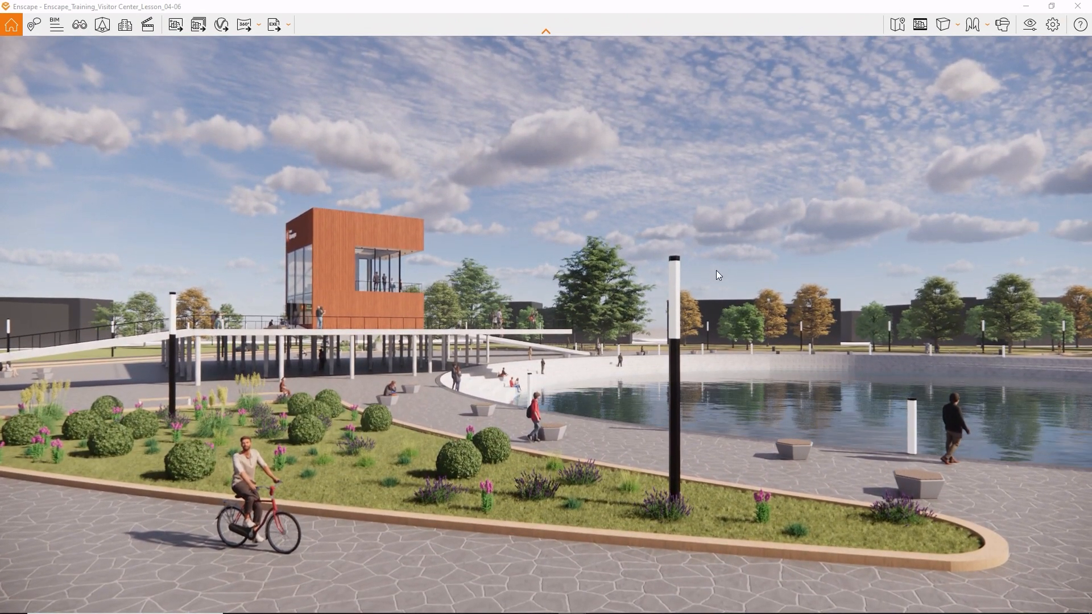
# - Open the video editor and add two keyframes from the current exterior view of the visitor center and pond
pyautogui.moveTo(716, 271)
pyautogui.keyDown('shift'); pyautogui.mouseDown(button='right')
pyautogui.moveTo(879, 271)
pyautogui.moveTo(693, 270)
pyautogui.moveTo(715, 270)
pyautogui.mouseUp(button='right'); pyautogui.keyUp('shift')
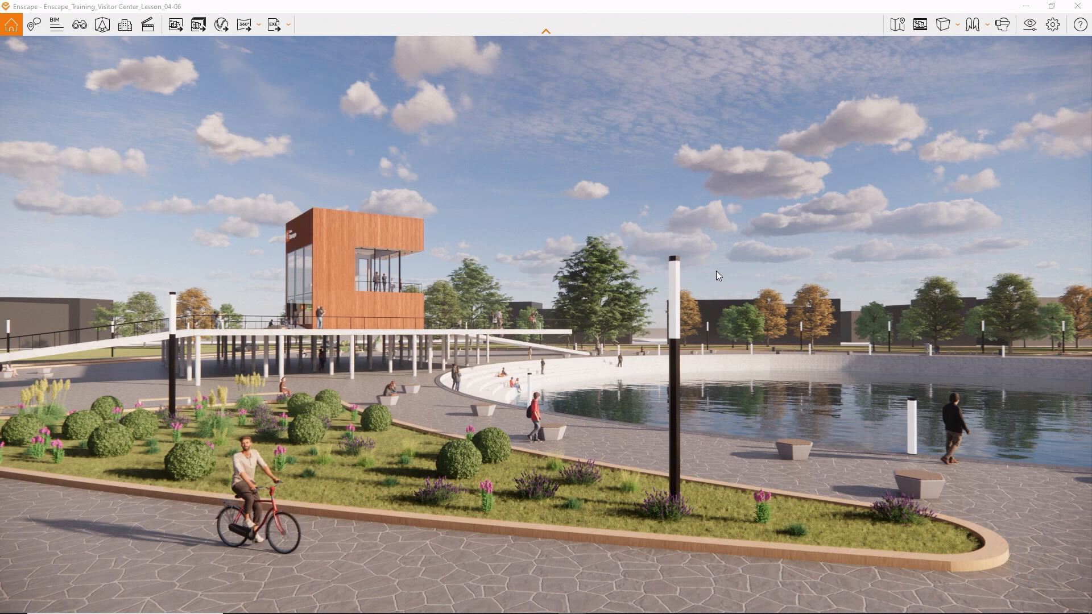
pyautogui.press('k')
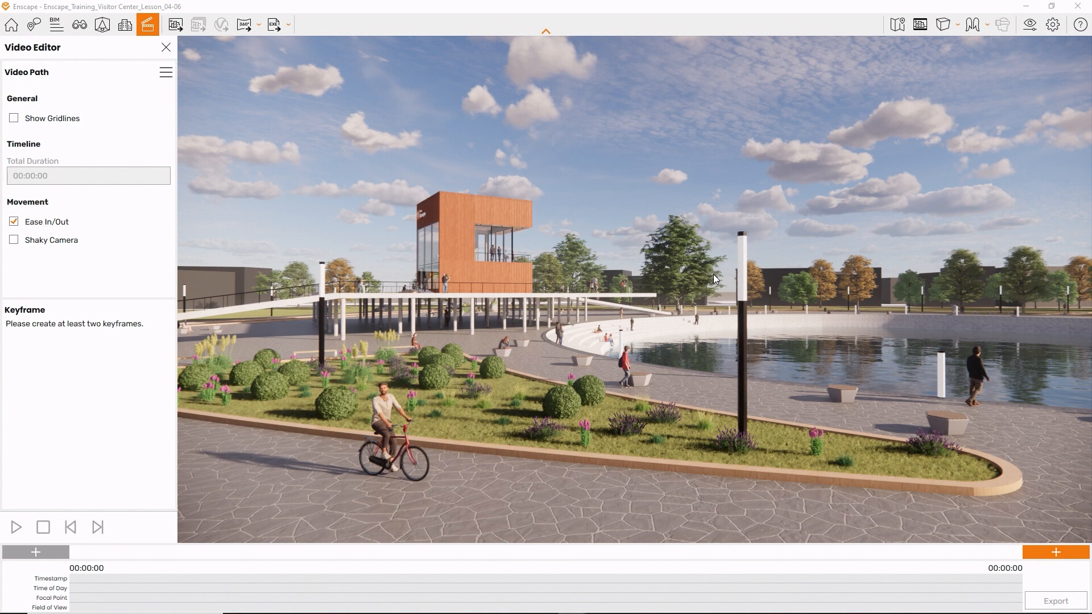
pyautogui.click(1047, 551)
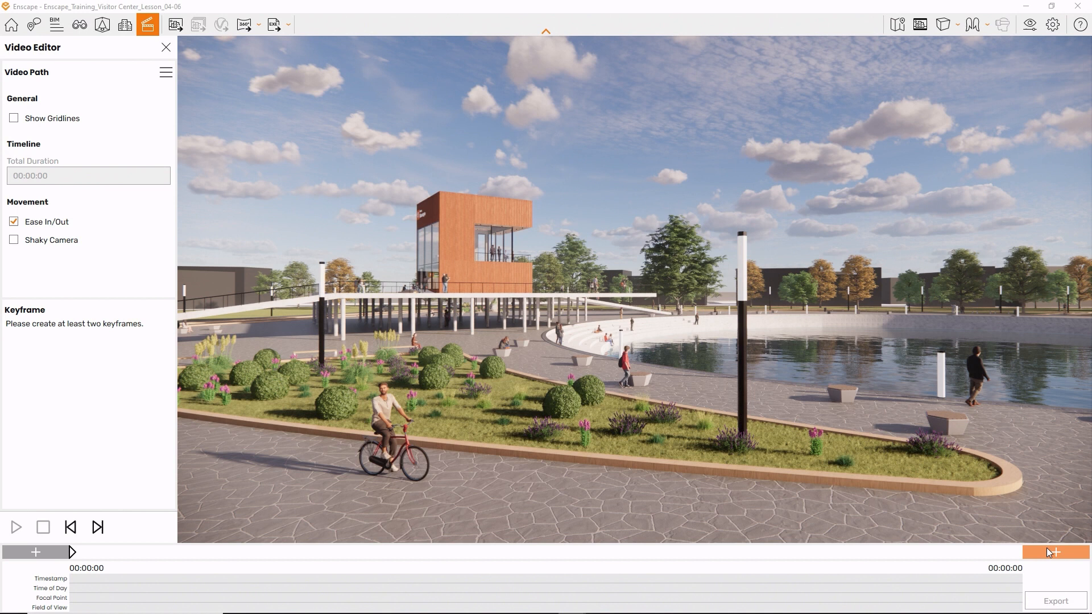
pyautogui.click(1050, 553)
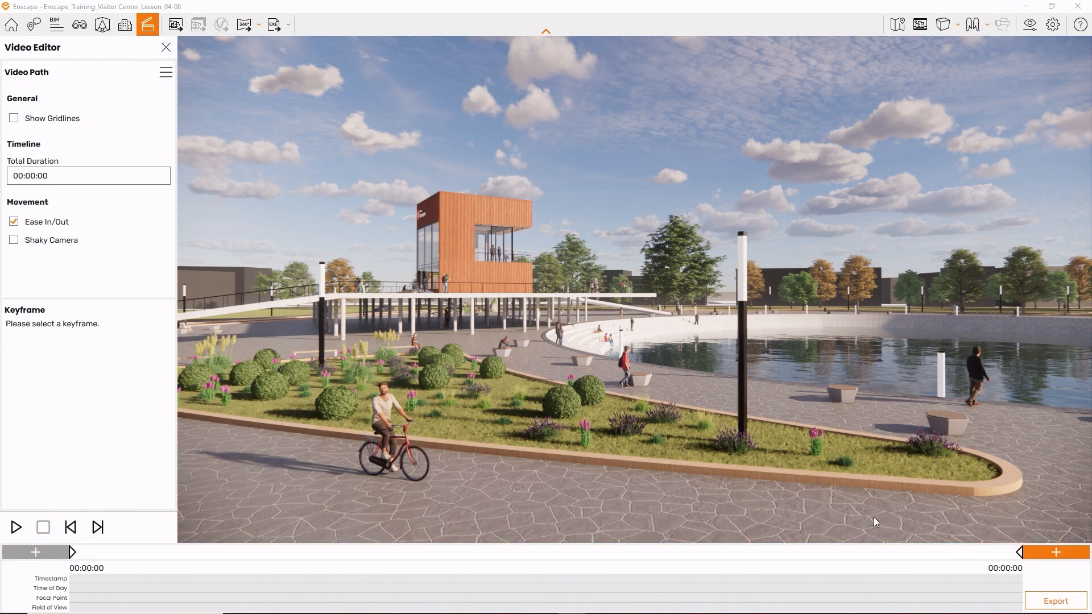
# - Override the first keyframe's time of day with 7:00 AM
pyautogui.click(72, 554)
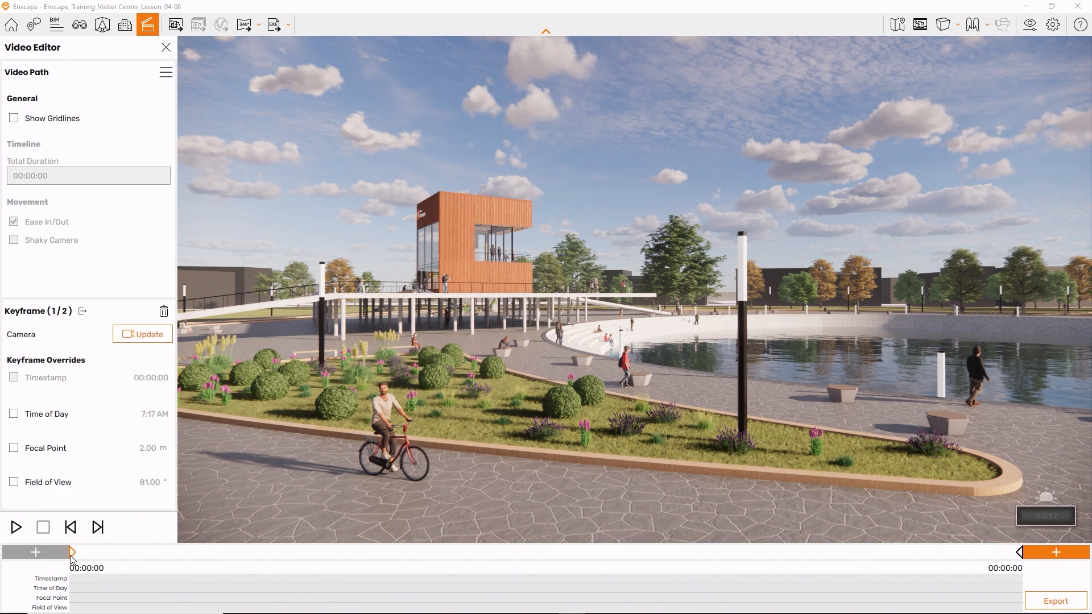
pyautogui.click(37, 419)
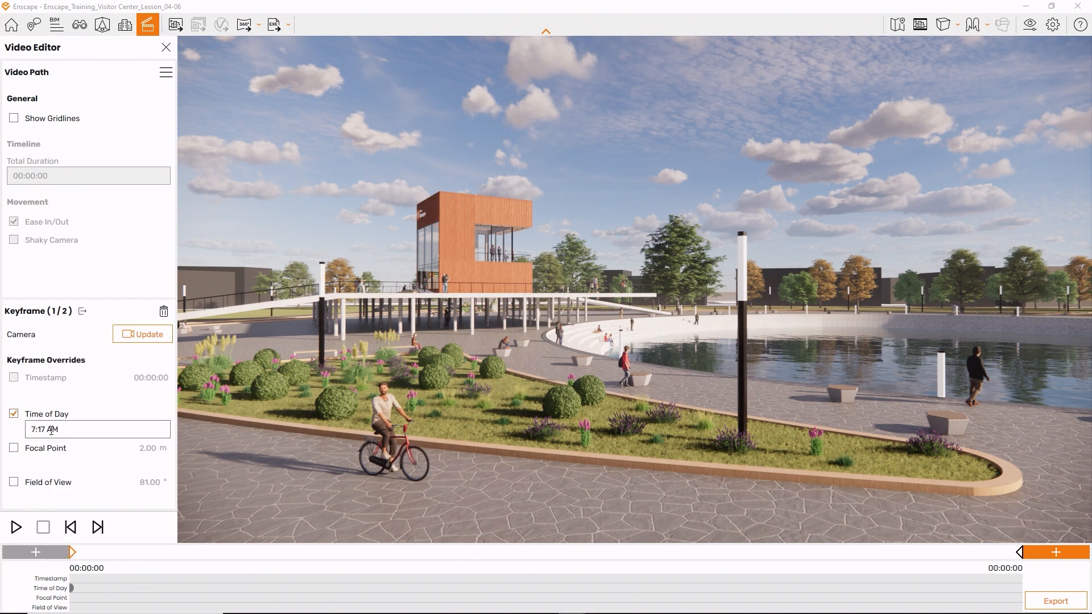
pyautogui.click(51, 431)
pyautogui.click(63, 469)
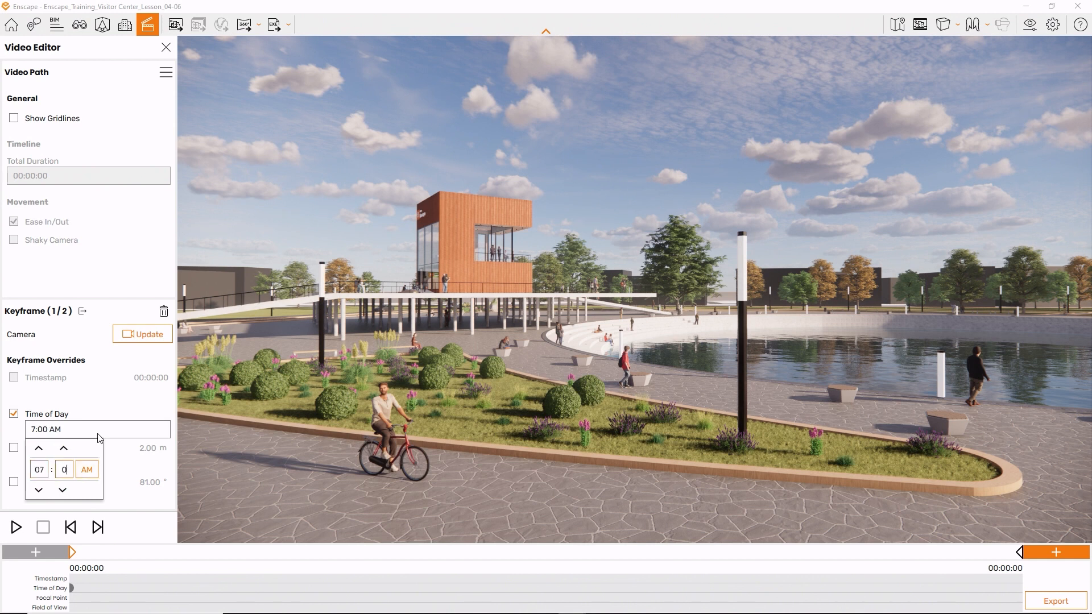
pyautogui.click(105, 413)
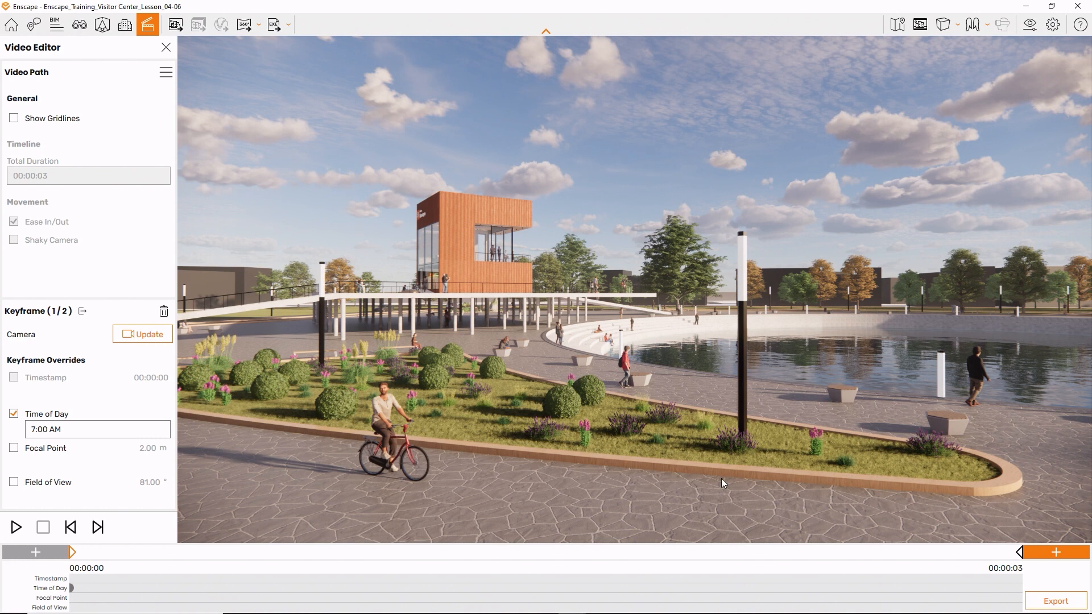
# - Override the last keyframe's time of day with 4:00 PM and leave the keyframe settings
pyautogui.click(1020, 552)
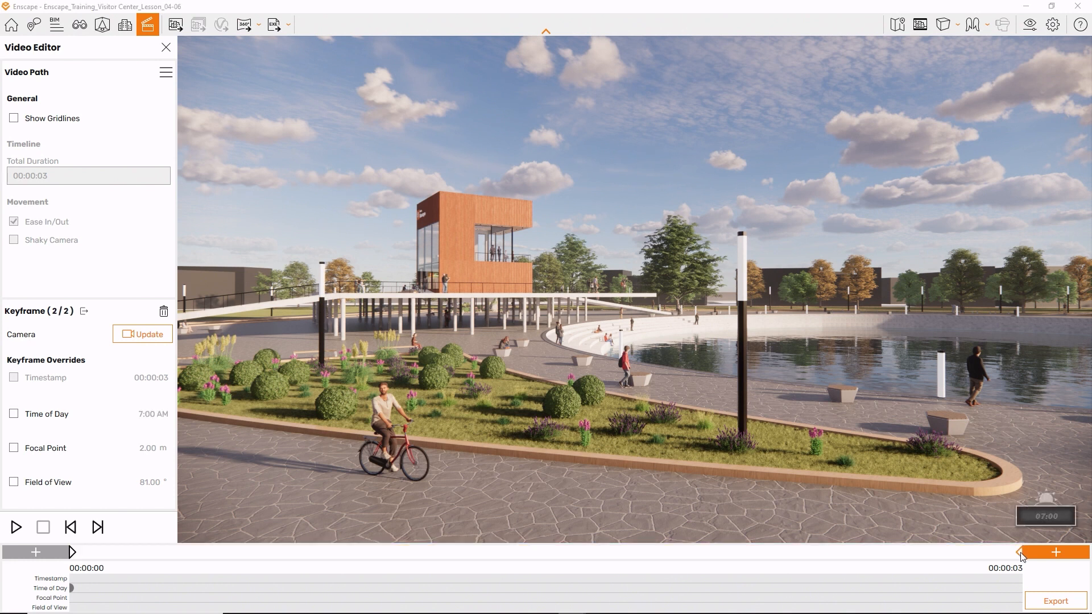
pyautogui.click(37, 414)
pyautogui.click(86, 431)
pyautogui.write('4:00 PM')
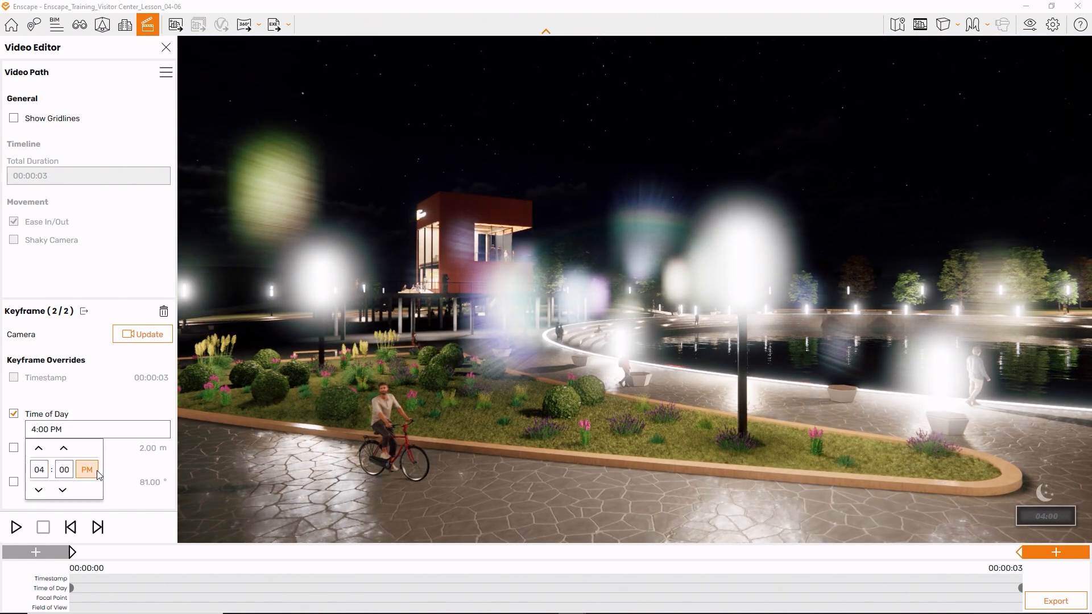
pyautogui.click(91, 471)
pyautogui.click(195, 491)
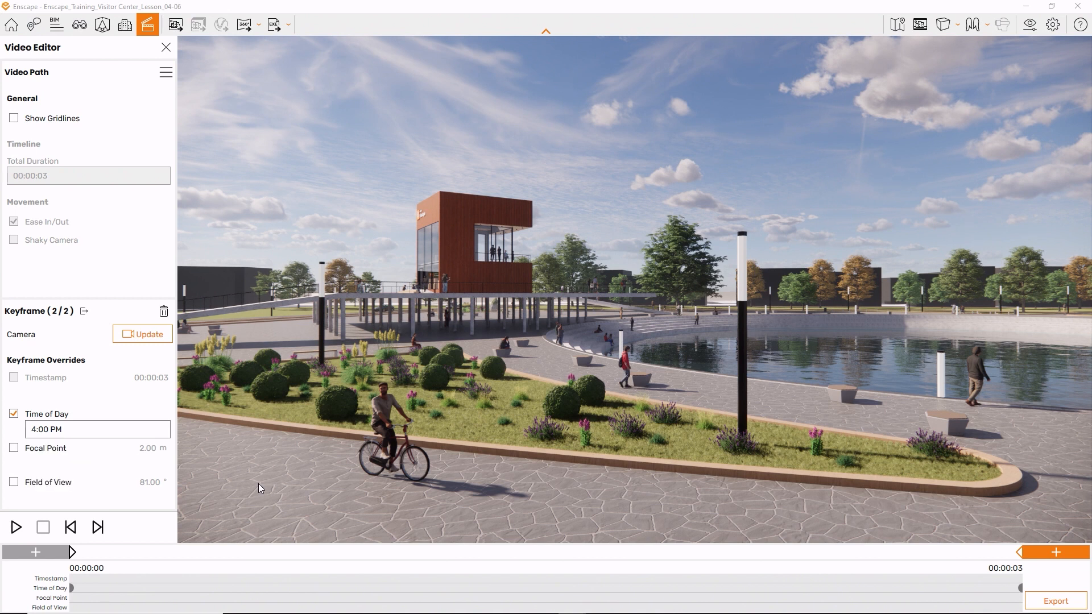
pyautogui.click(194, 377)
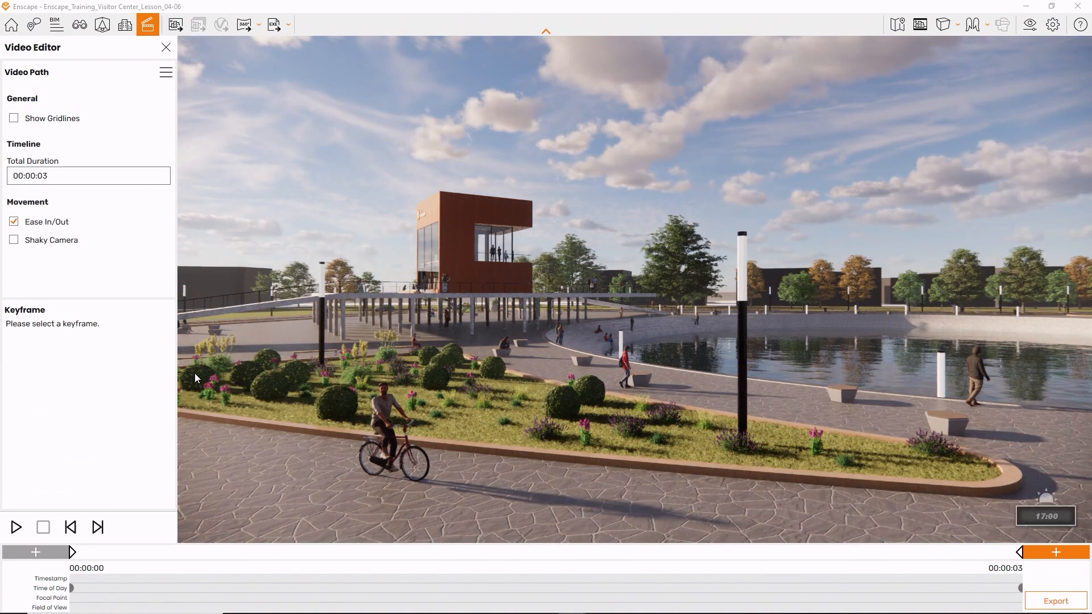
# - Set the path's total duration to 00:00:05 and preview the time-lapse
pyautogui.click(72, 177)
pyautogui.click(71, 215)
pyautogui.write('5')
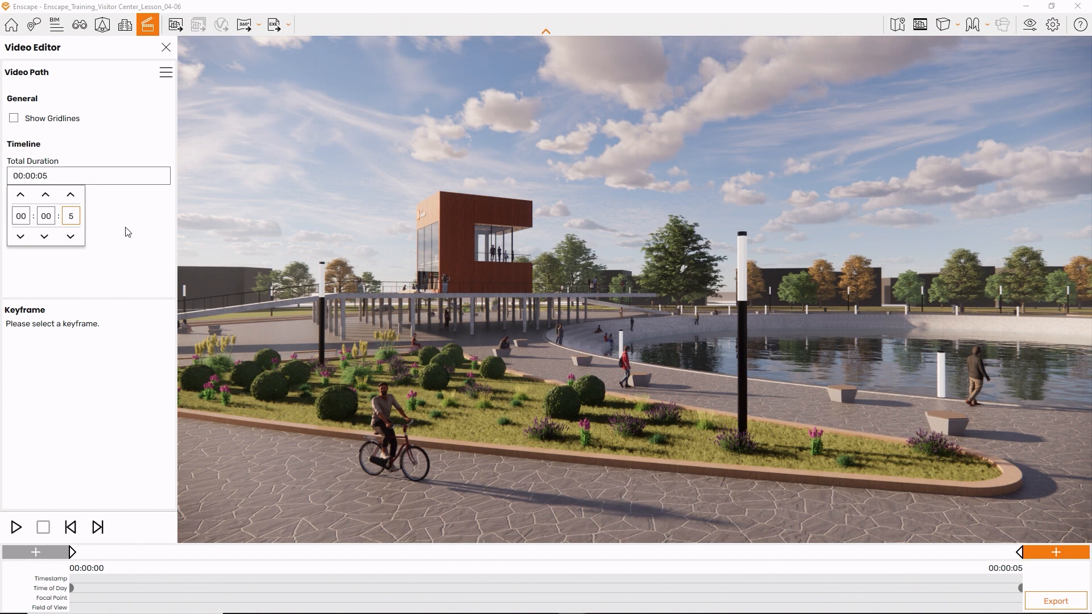
pyautogui.click(127, 233)
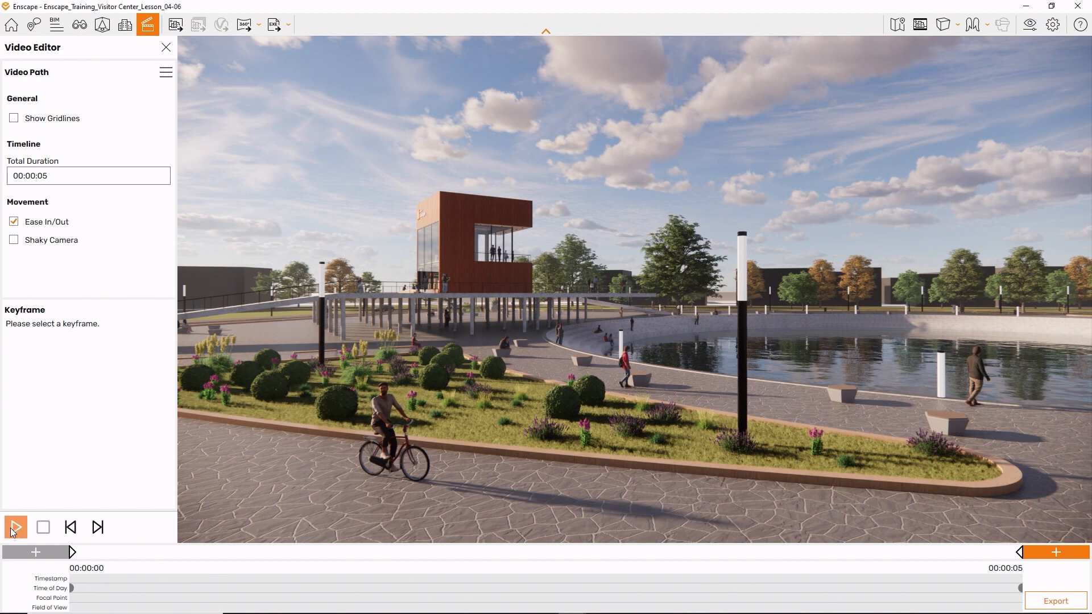
pyautogui.click(14, 532)
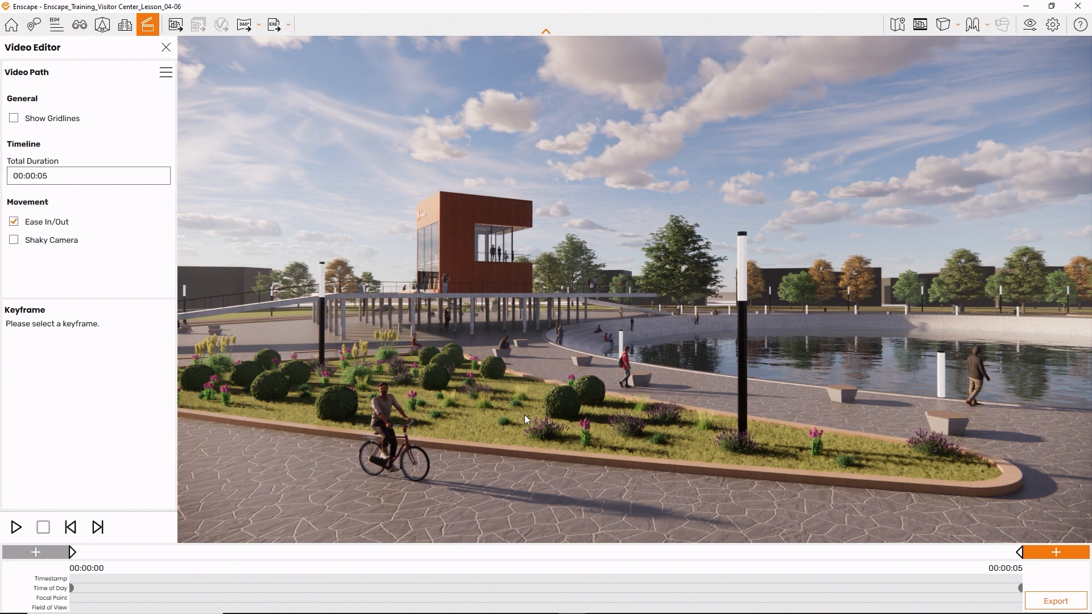
# - Move the last keyframe's camera closer to the visitor center, facing its ramp and glazed facade, and update the keyframe to that view
pyautogui.click(1022, 558)
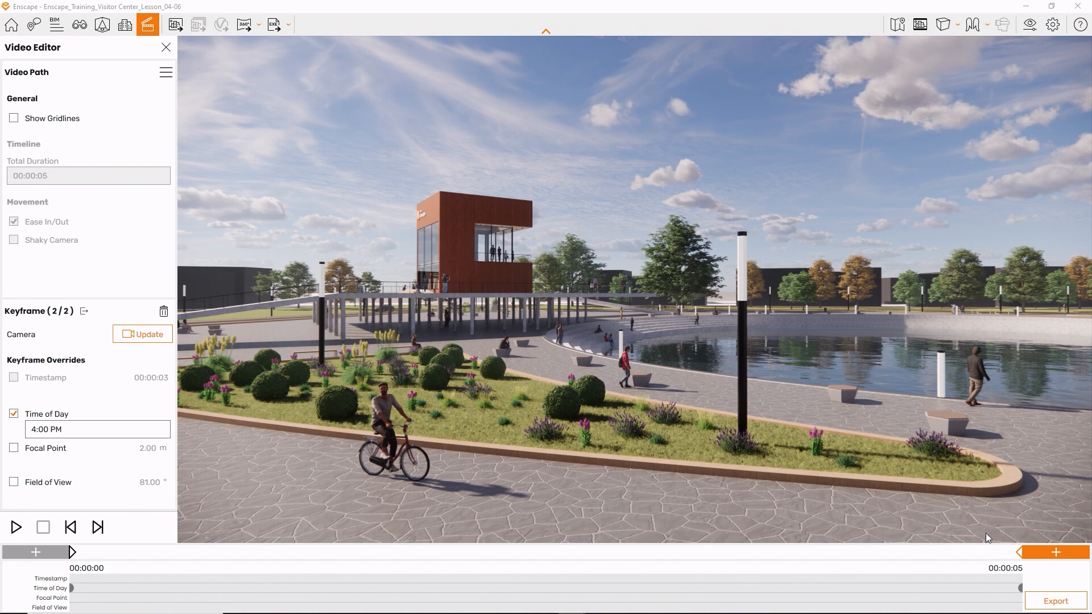
pyautogui.press('w')
pyautogui.press('a')
pyautogui.moveTo(781, 420); pyautogui.dragTo(842, 431)
pyautogui.press('w')
pyautogui.press('a')
pyautogui.press('a')
pyautogui.press('a')
pyautogui.moveTo(757, 433); pyautogui.dragTo(777, 417)
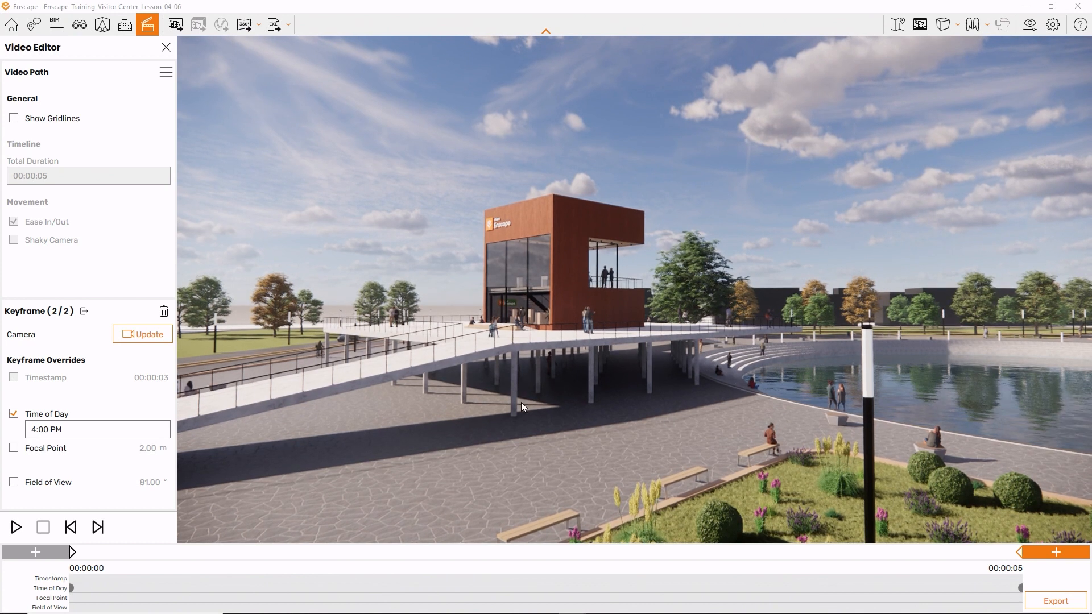
pyautogui.click(155, 334)
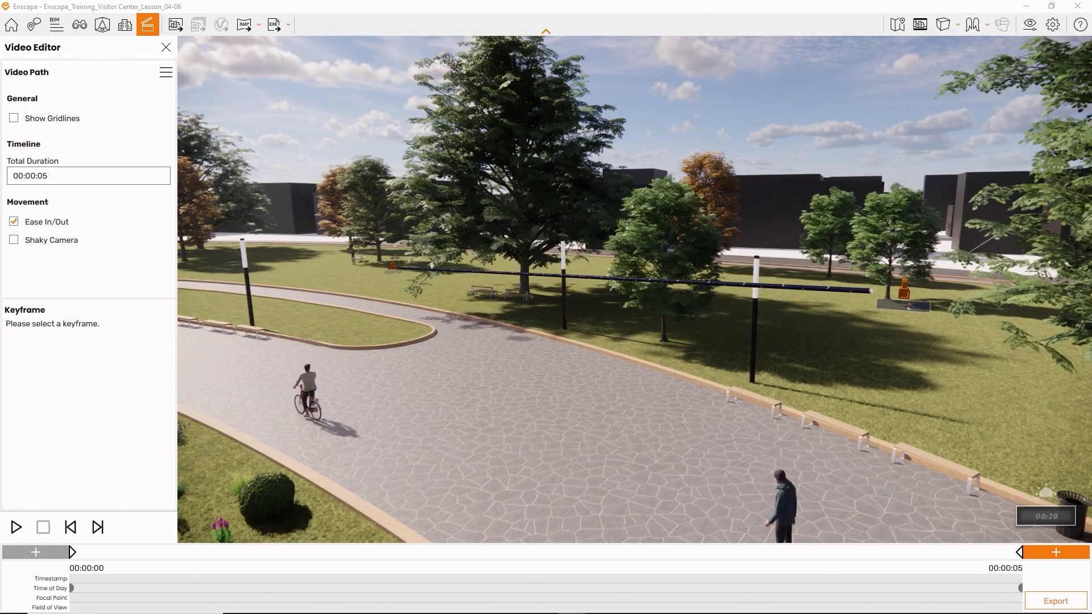
# - Set the path's total duration to 00:00:08 and preview the time-lapse dolly
pyautogui.moveTo(568, 290)
pyautogui.mouseDown()
pyautogui.moveTo(739, 292)
pyautogui.moveTo(551, 296)
pyautogui.mouseUp()
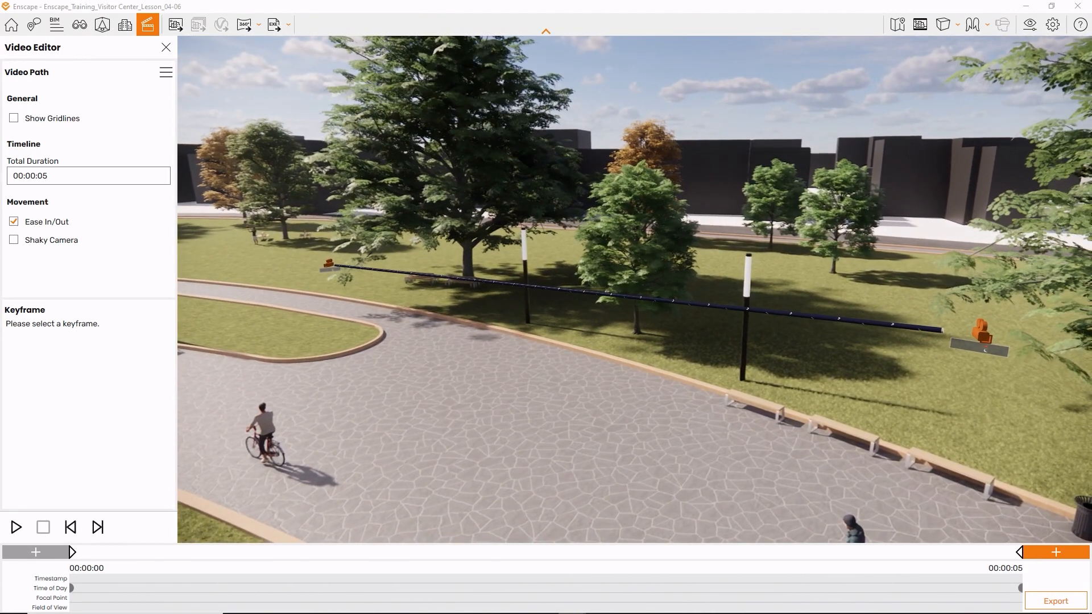
pyautogui.click(76, 182)
pyautogui.click(72, 213)
pyautogui.write('8')
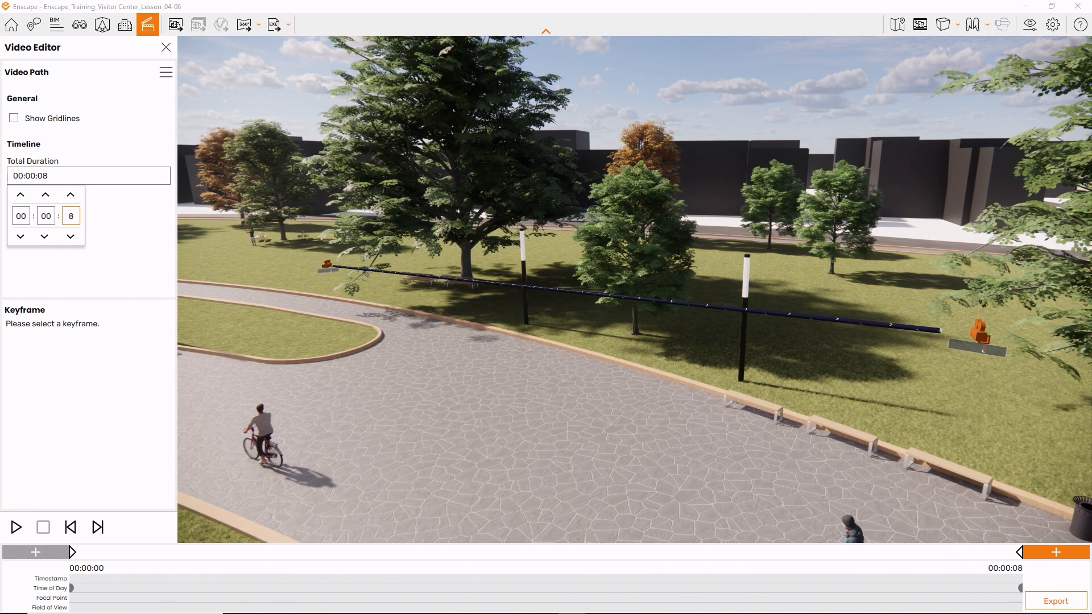
pyautogui.press('Return')
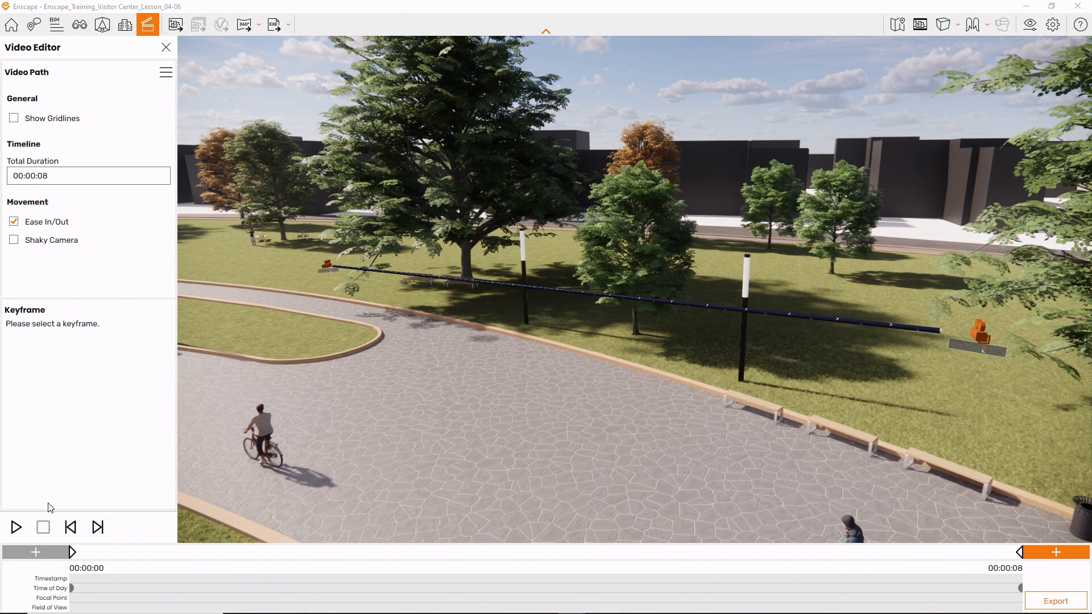
pyautogui.click(22, 524)
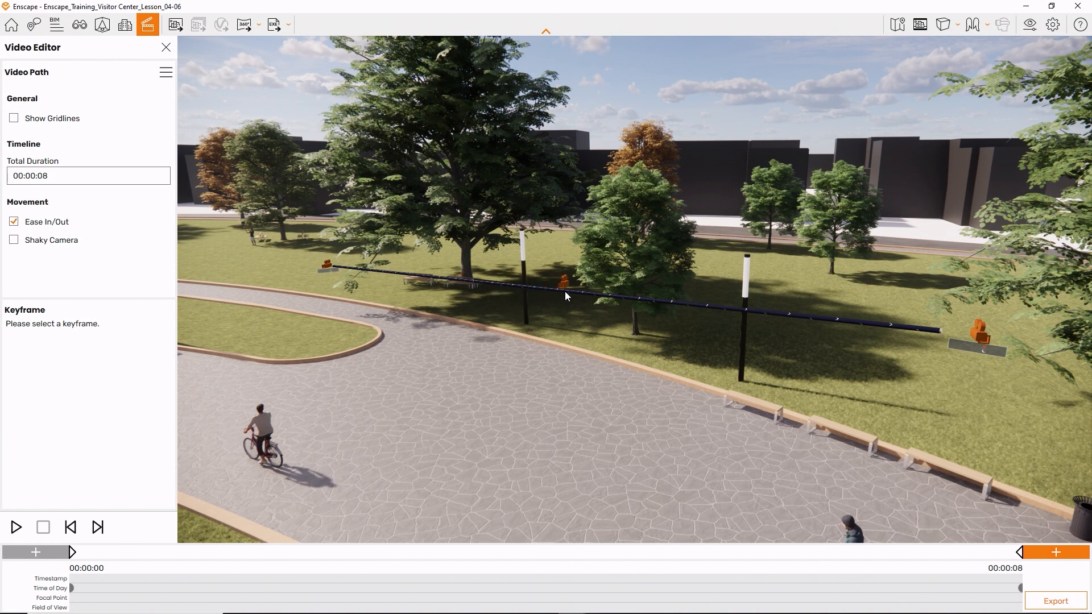
# - Export the video at Full HD, Maximum compression quality and 30 frames per second
pyautogui.click(1055, 599)
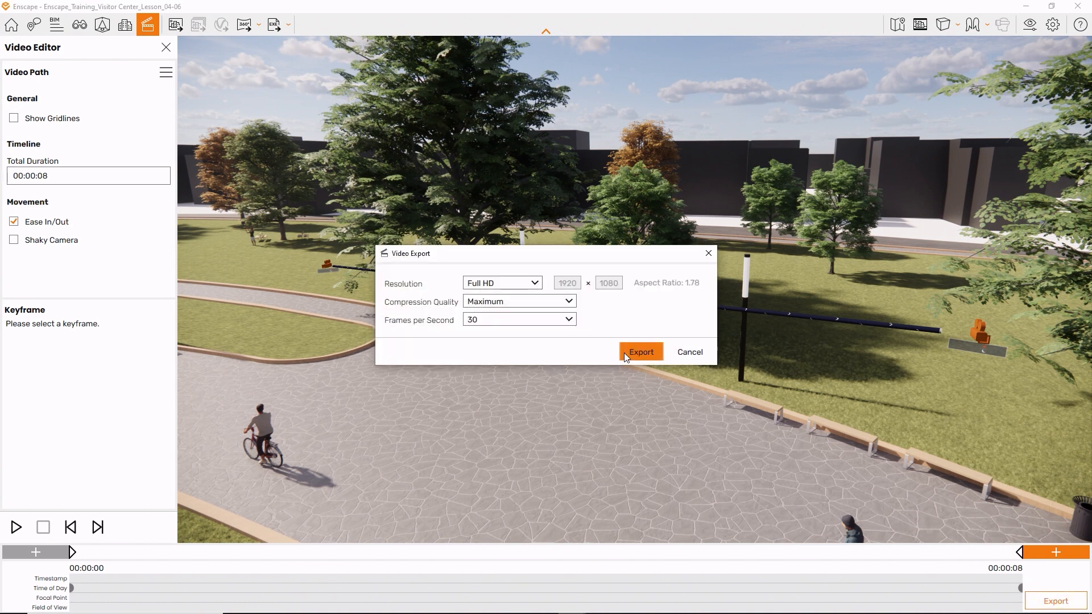
pyautogui.click(625, 352)
pyautogui.click(814, 547)
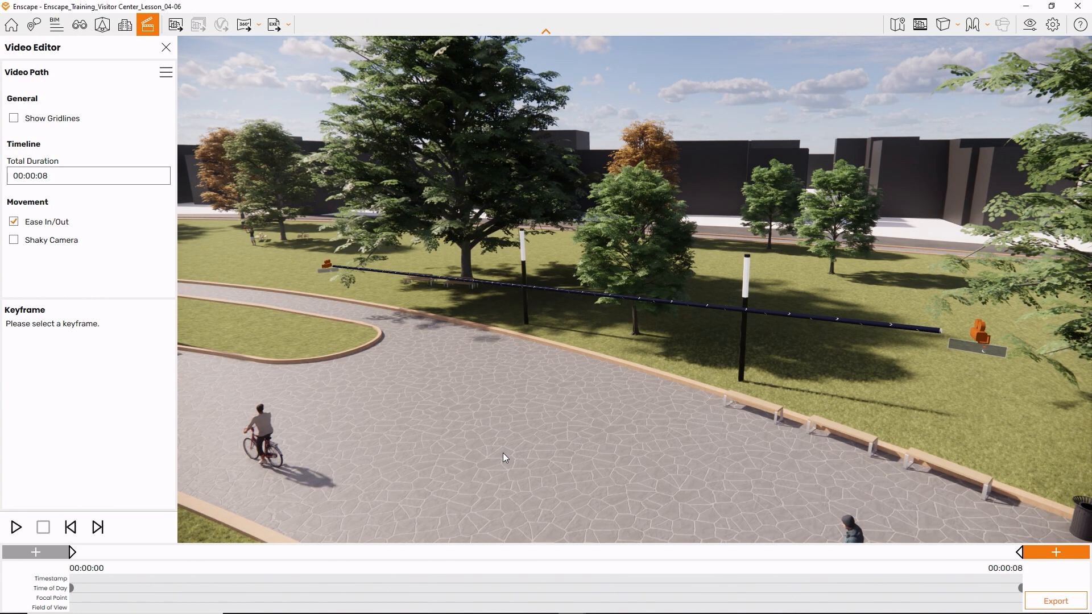
# - Save the current video path to a file, and save the MP4 video as Timelapse Dolly in the Videos folder
pyautogui.click(164, 78)
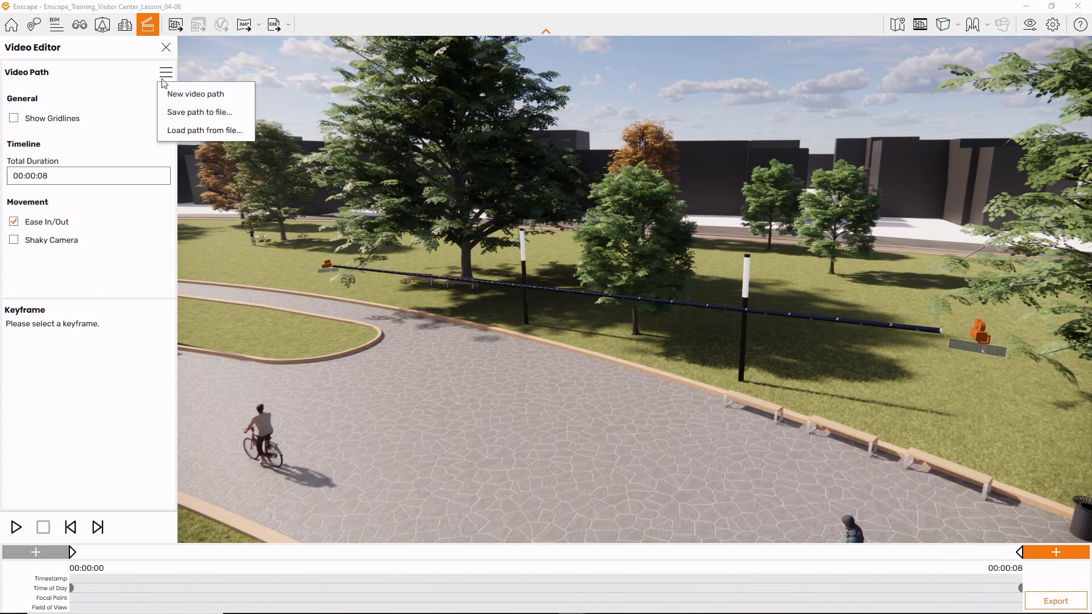
pyautogui.click(181, 112)
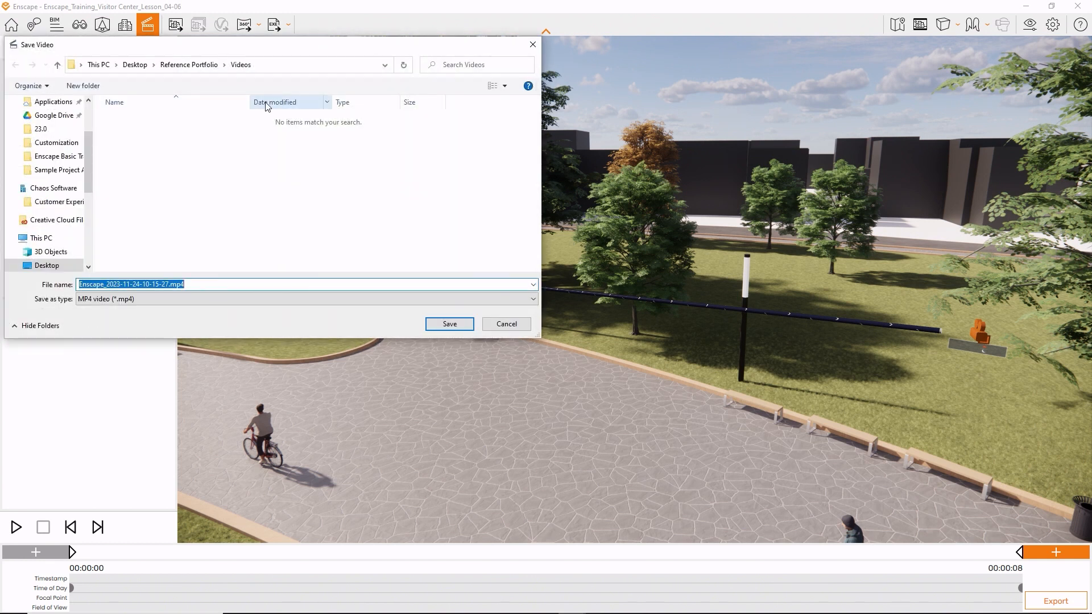
pyautogui.write('Timelapse Dolly')
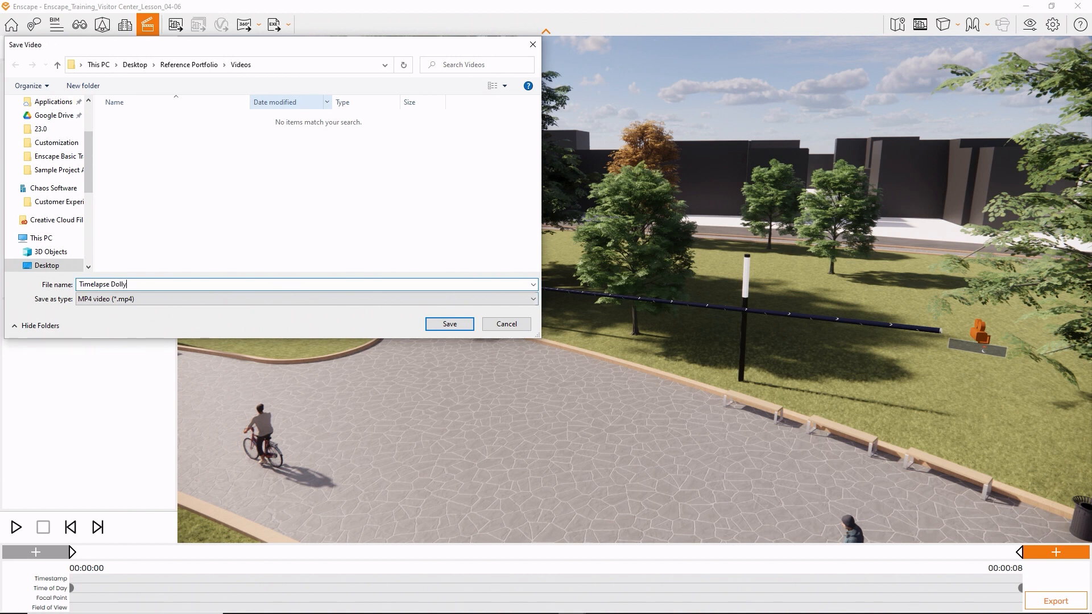
pyautogui.click(449, 324)
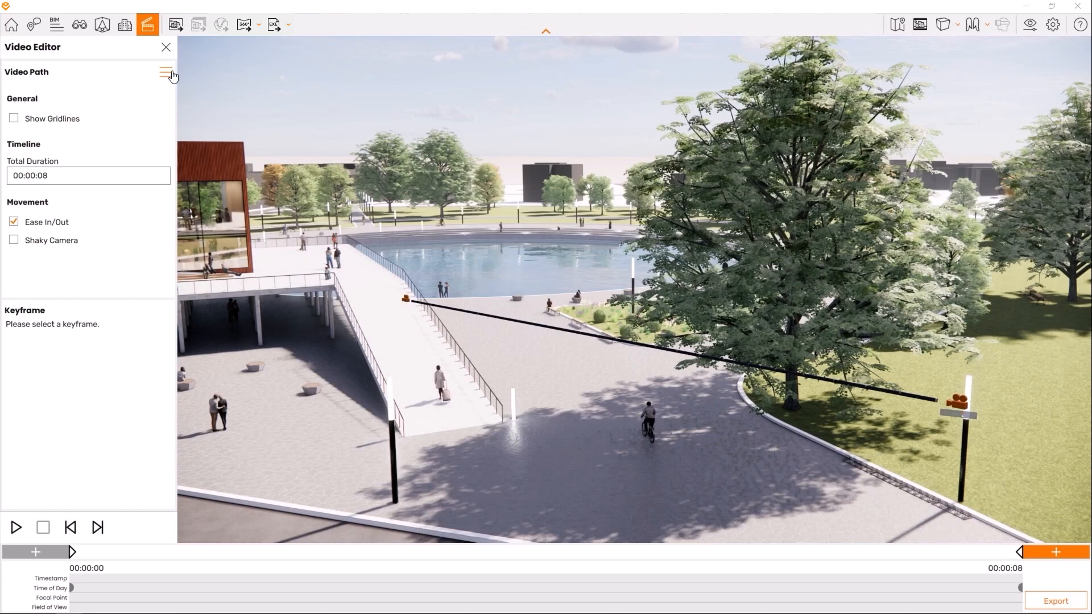
# - Start a new video path, deleting the current time-lapse dolly path
pyautogui.click(166, 72)
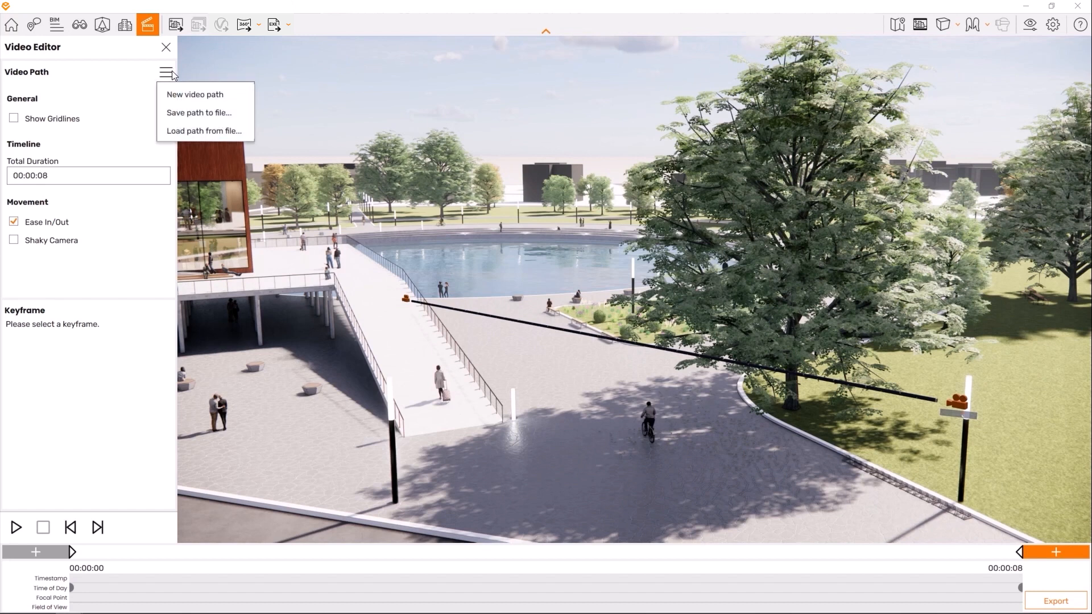
pyautogui.click(185, 95)
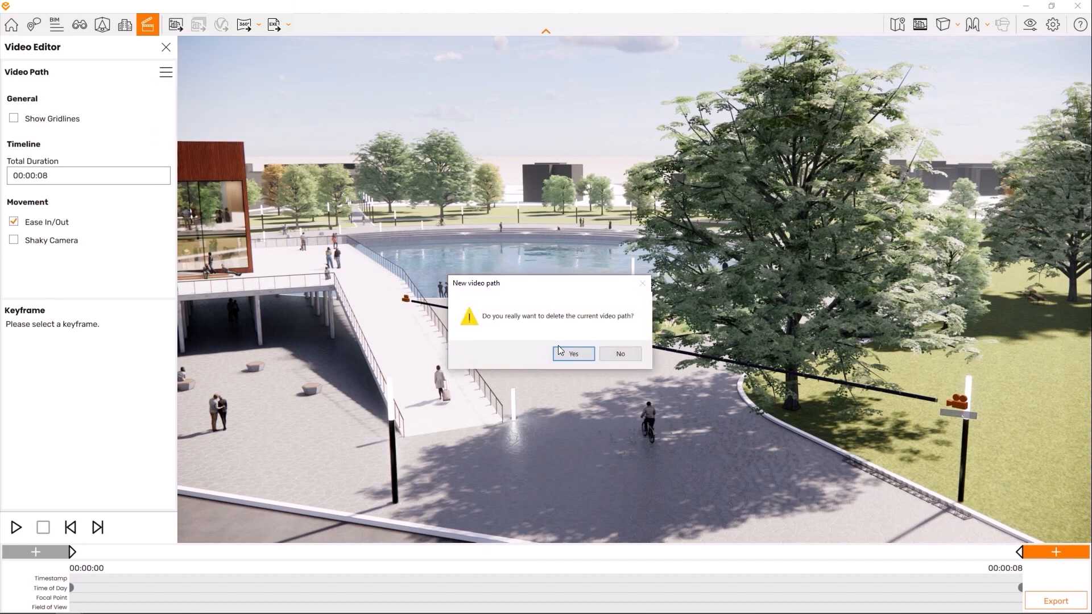
pyautogui.click(581, 358)
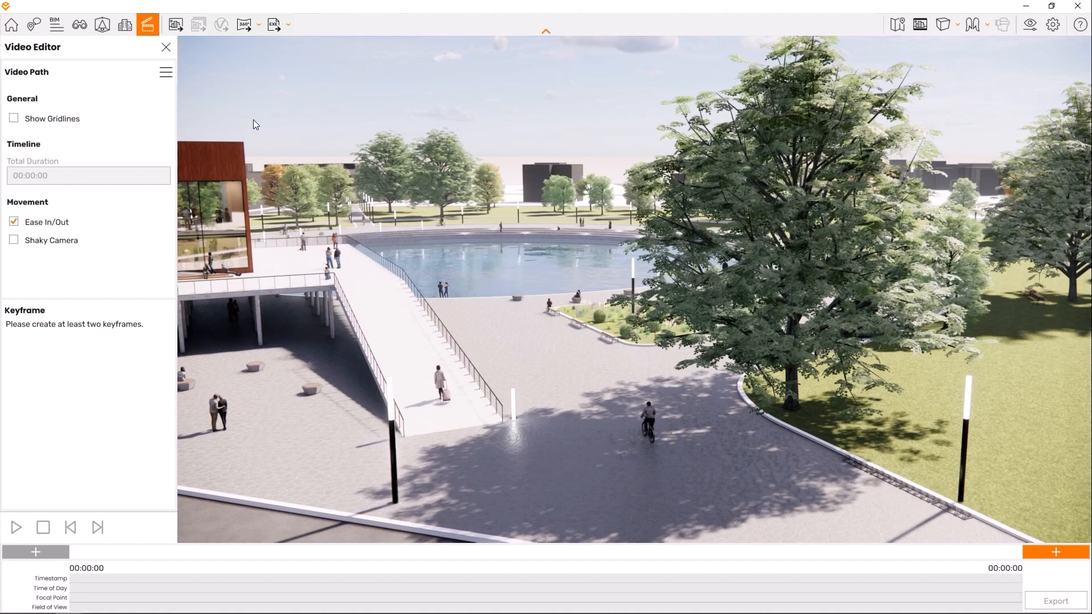
# - Load the saved path Truck Shot.xml from the Videos folder and select its first keyframe
pyautogui.click(166, 72)
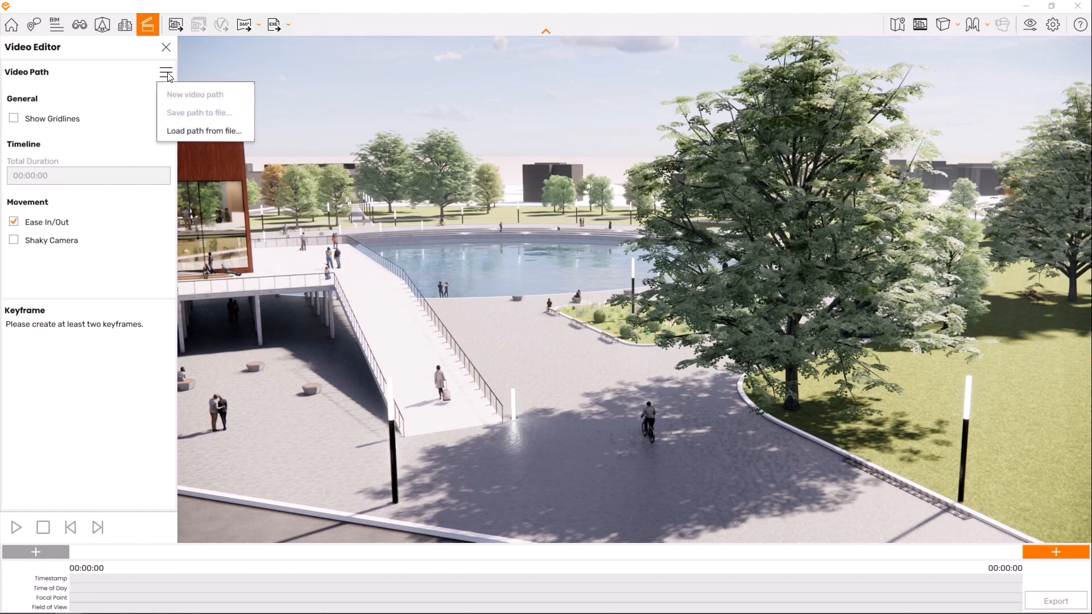
pyautogui.click(203, 131)
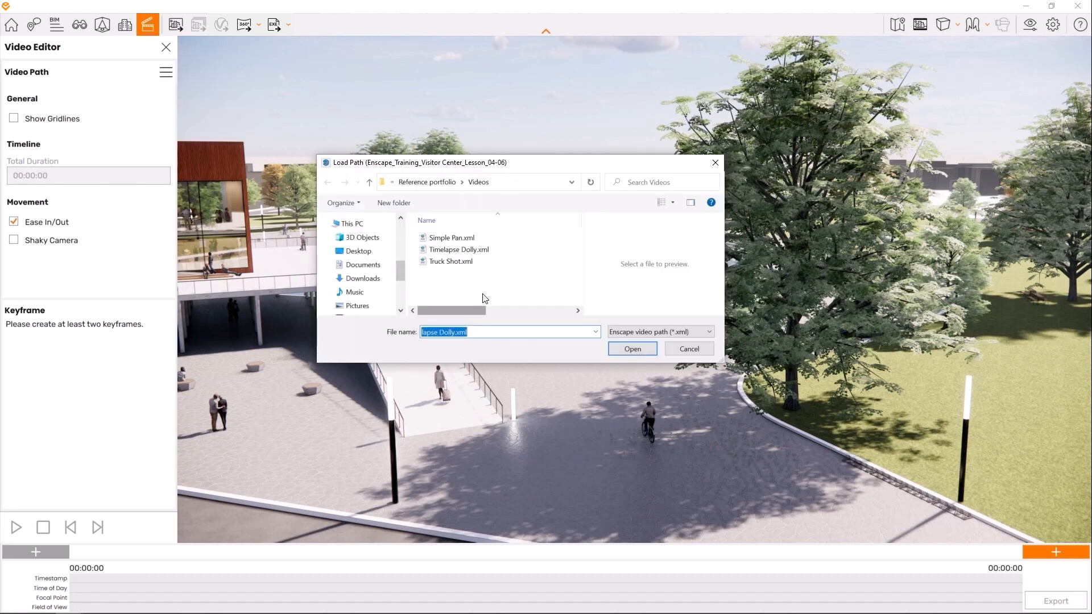
pyautogui.click(456, 262)
pyautogui.click(632, 348)
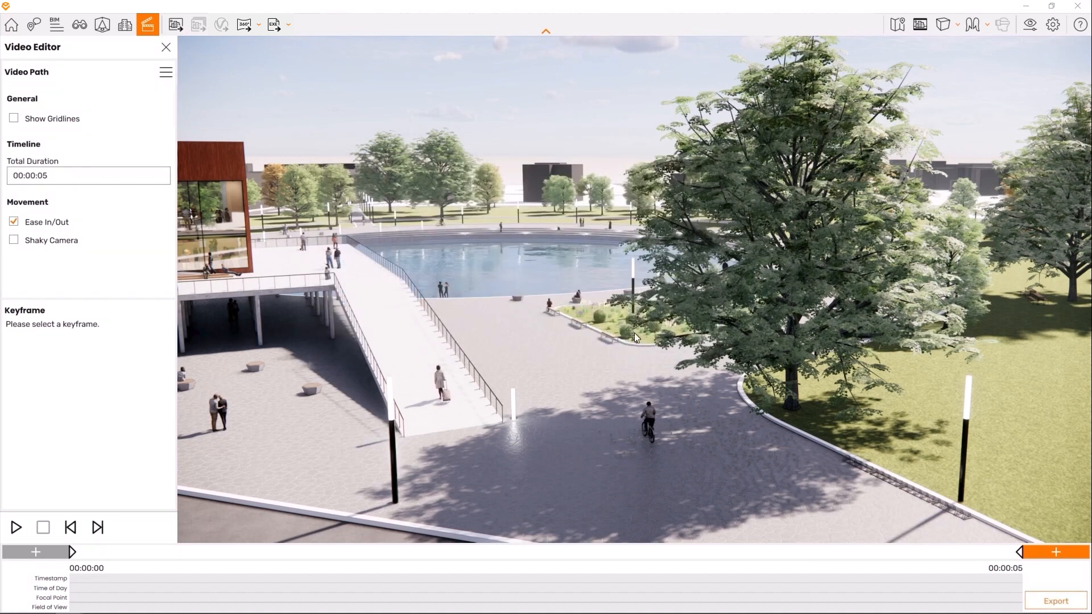
pyautogui.click(73, 551)
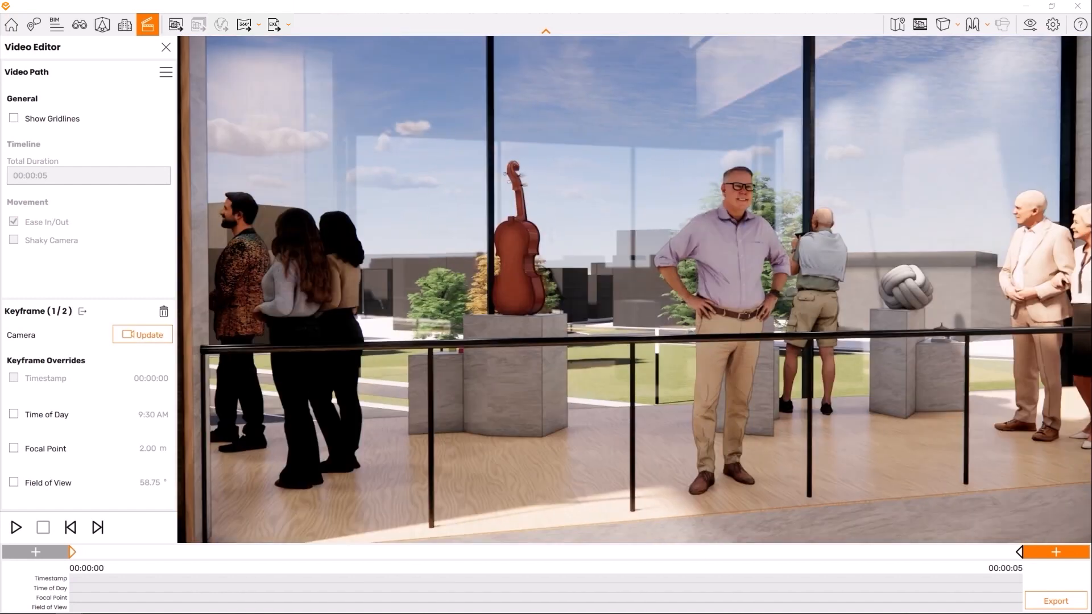
# - Select the 06_Video preset in the visual settings and set its style mode to White
pyautogui.moveTo(295, 474); pyautogui.dragTo(317, 474)
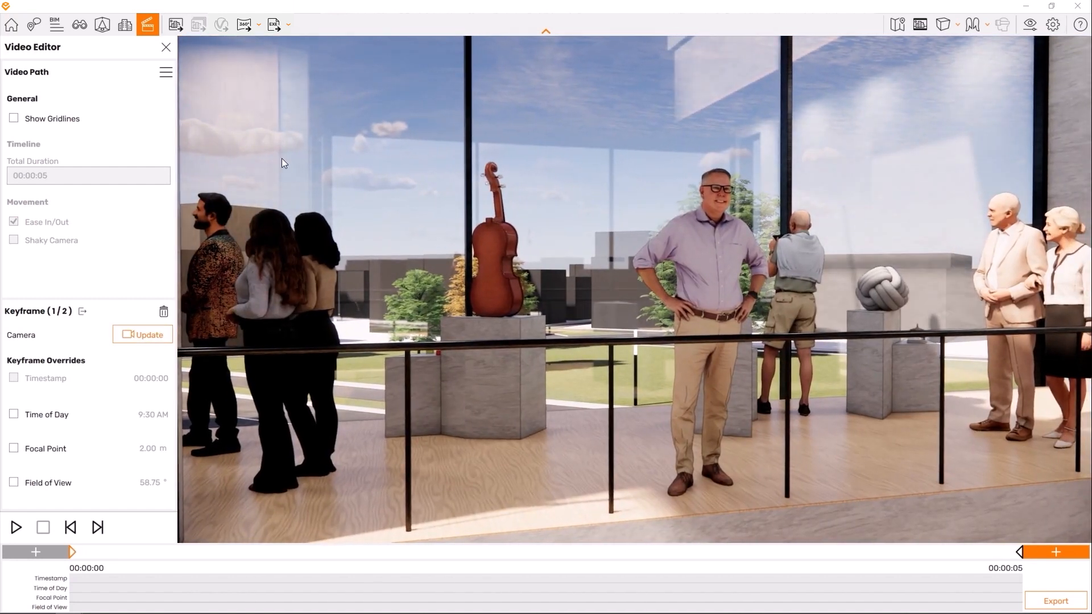
pyautogui.click(1030, 25)
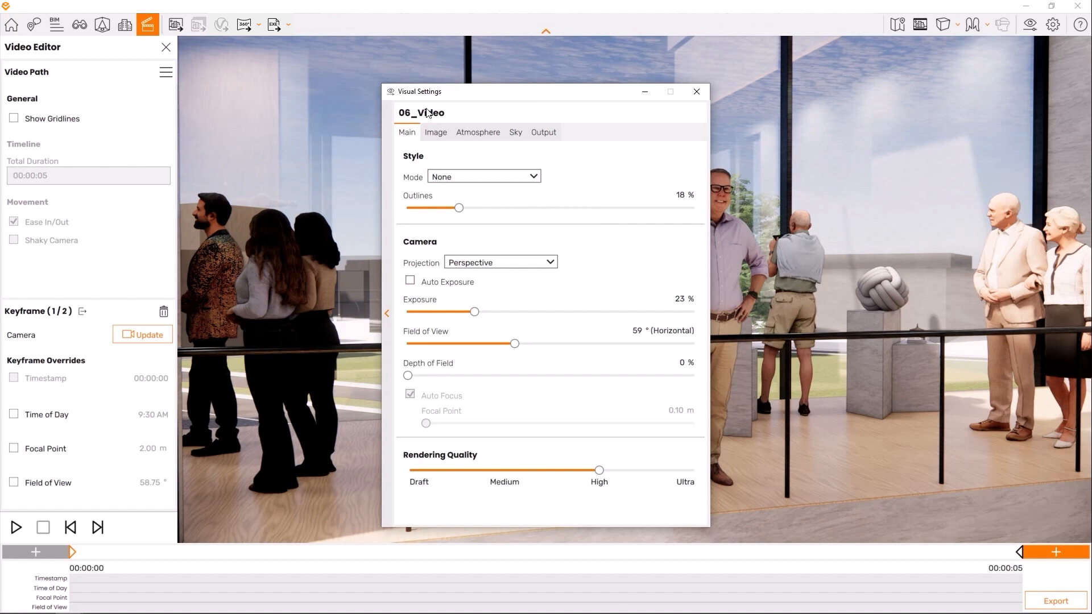
pyautogui.click(386, 313)
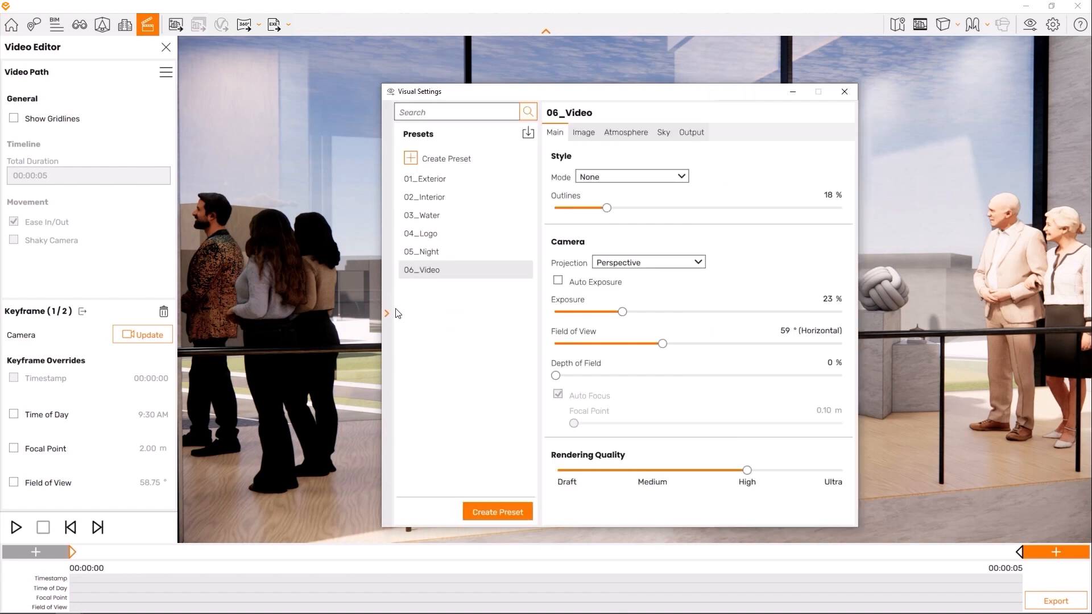
pyautogui.click(420, 271)
pyautogui.click(386, 313)
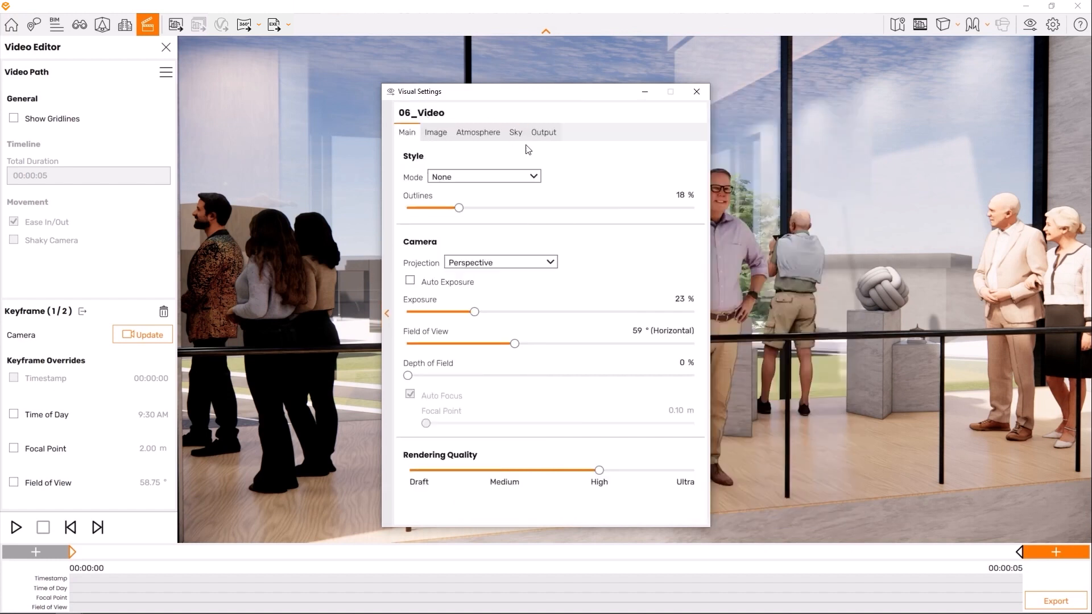
pyautogui.click(534, 176)
pyautogui.click(498, 198)
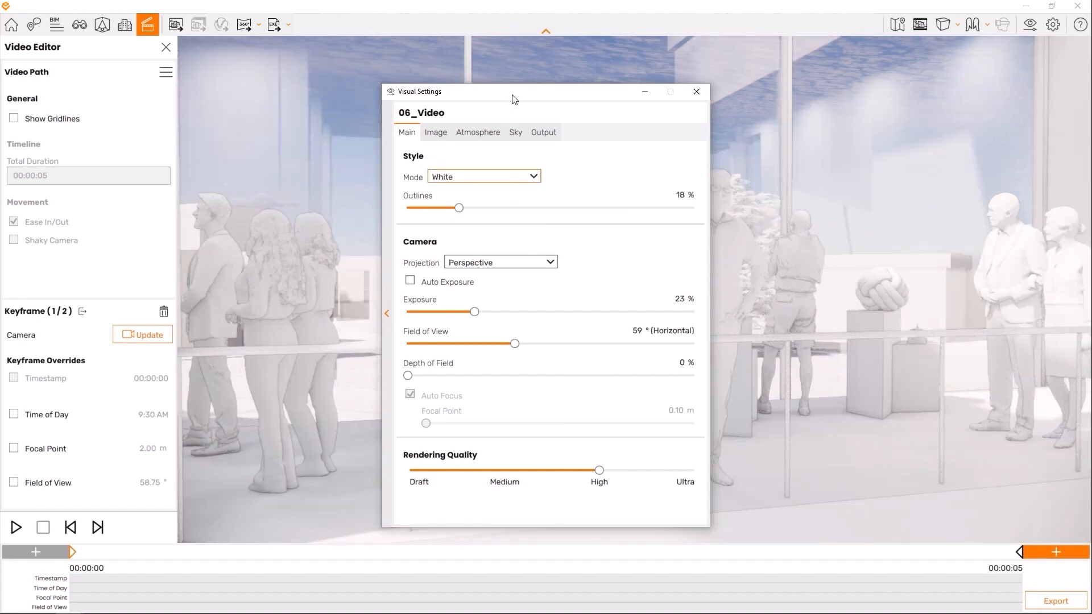
# - Set the outlines of the 06_Video preset to 30 % and close the visual settings
pyautogui.moveTo(514, 98); pyautogui.dragTo(206, 85)
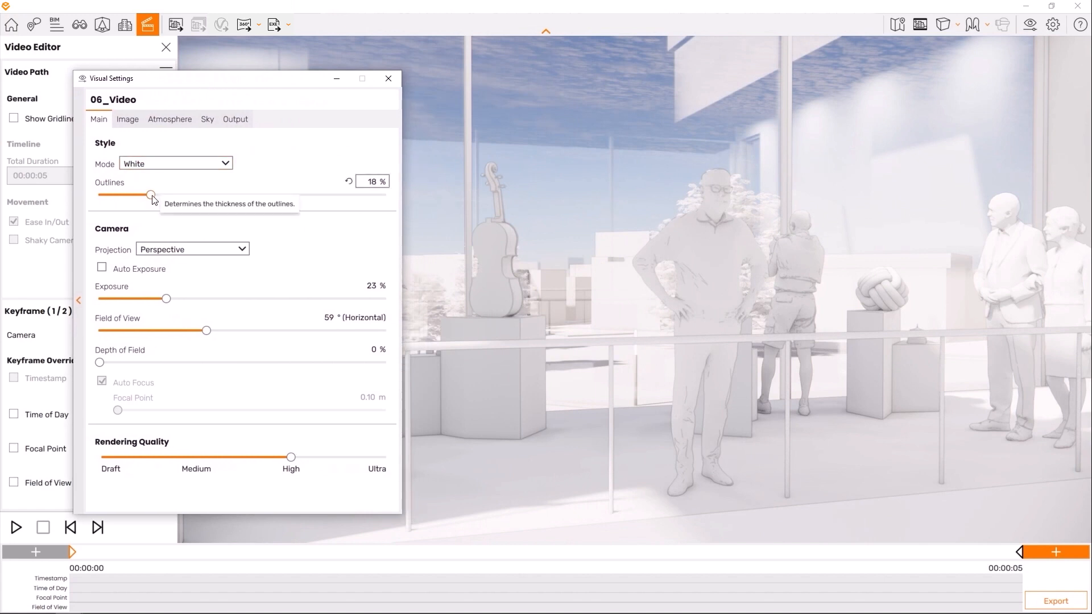
pyautogui.moveTo(151, 195); pyautogui.dragTo(184, 195)
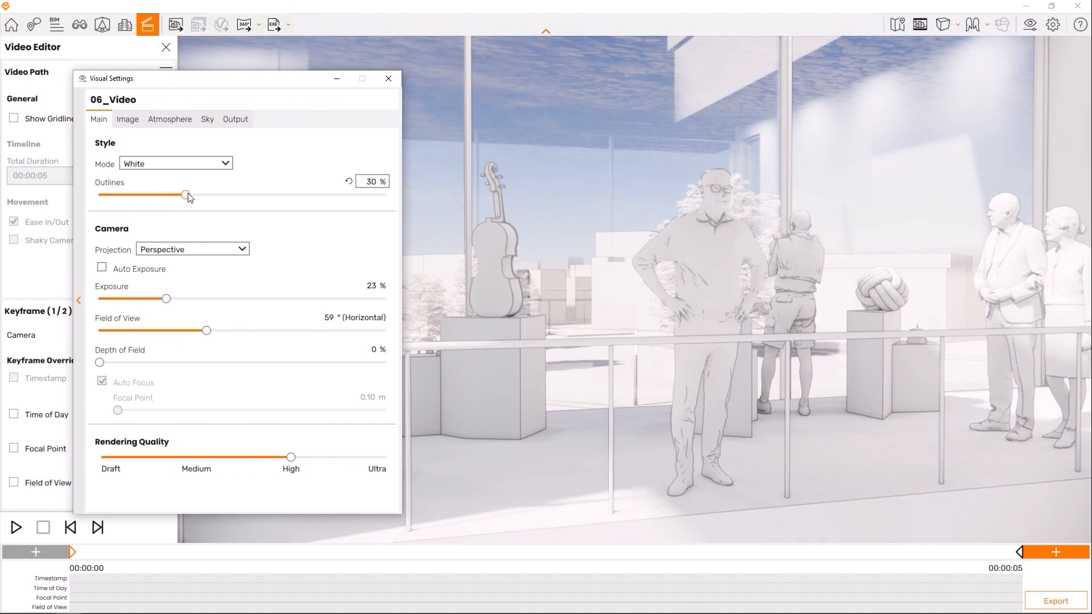
pyautogui.click(388, 78)
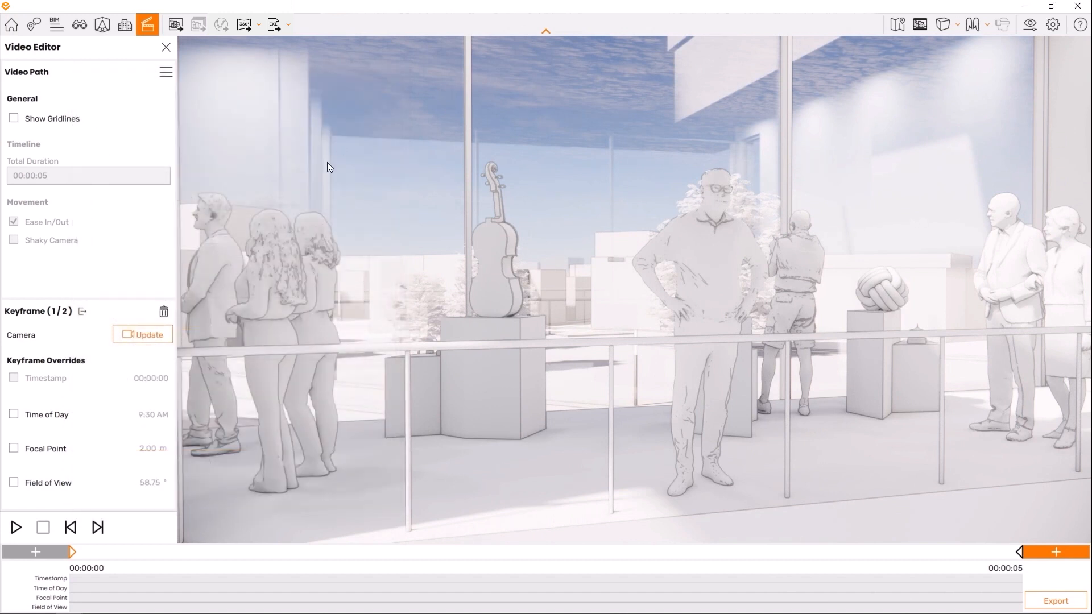
# - Export the video at Ultra HD, Maximum compression quality and 30 frames per second as Truck Shot_White in the Videos folder
pyautogui.click(1055, 602)
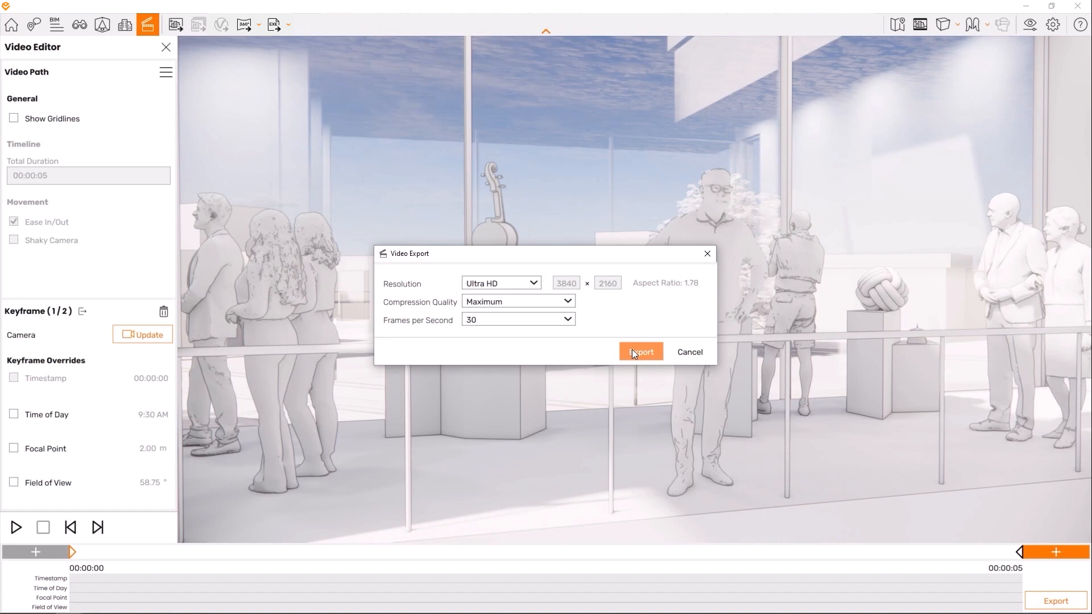
pyautogui.click(632, 349)
pyautogui.write('_White')
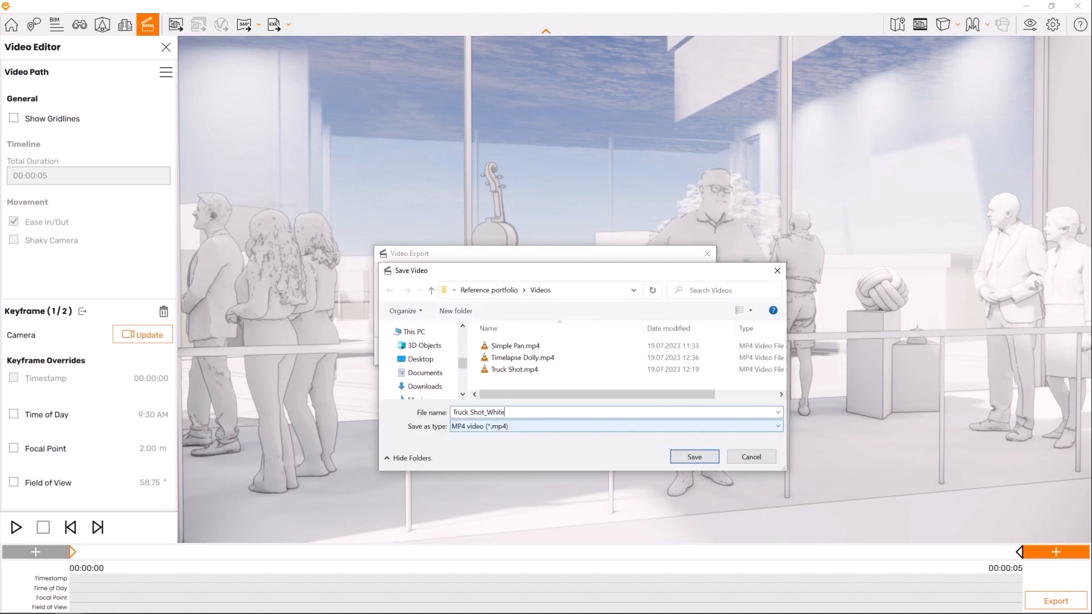
pyautogui.click(691, 458)
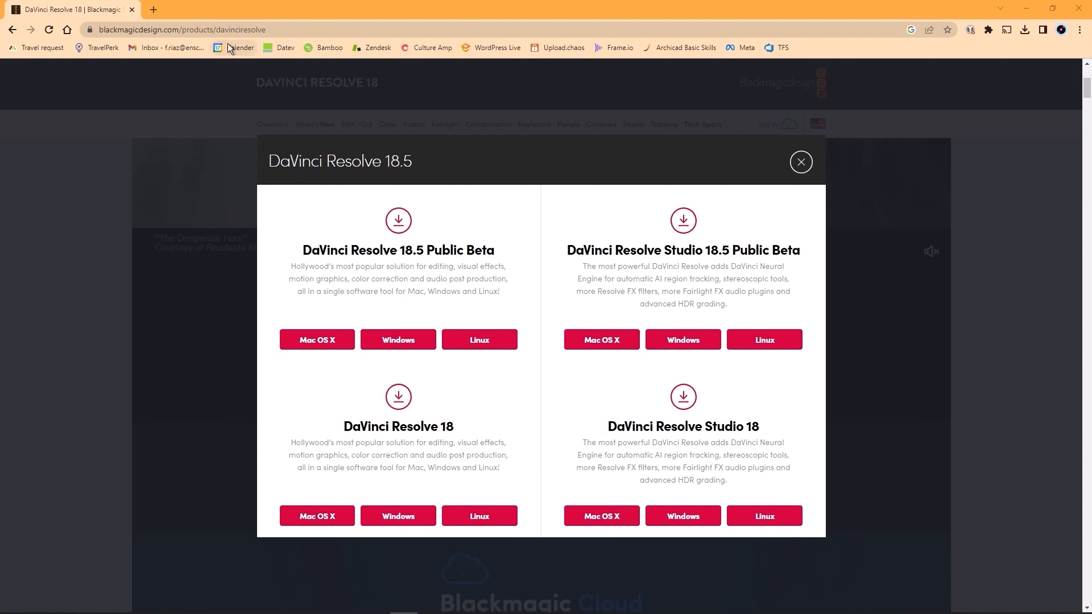
pyautogui.click(265, 26)
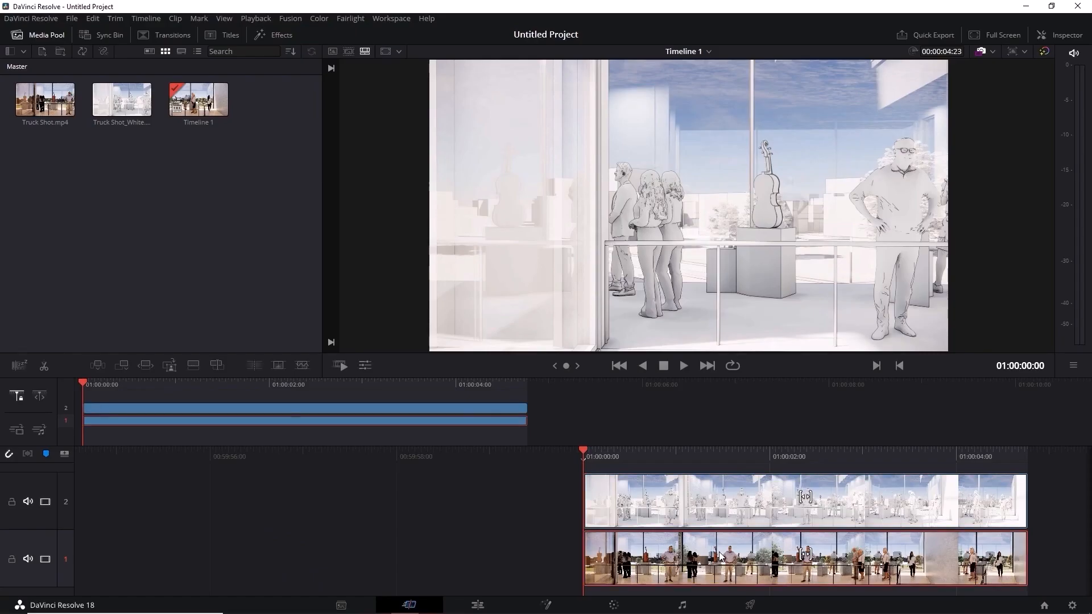
# - In DaVinci Resolve, shorten the white-mode clip on track 2 to just over 2 seconds and add a Cross Dissolve at its end
pyautogui.click(508, 408)
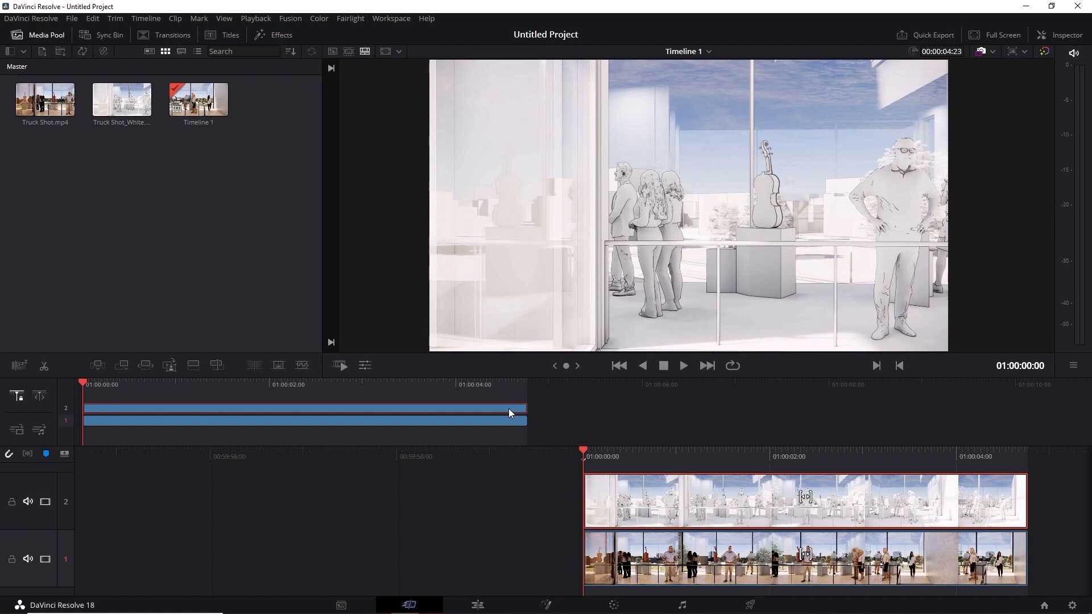
pyautogui.moveTo(526, 407); pyautogui.dragTo(288, 408)
pyautogui.click(165, 35)
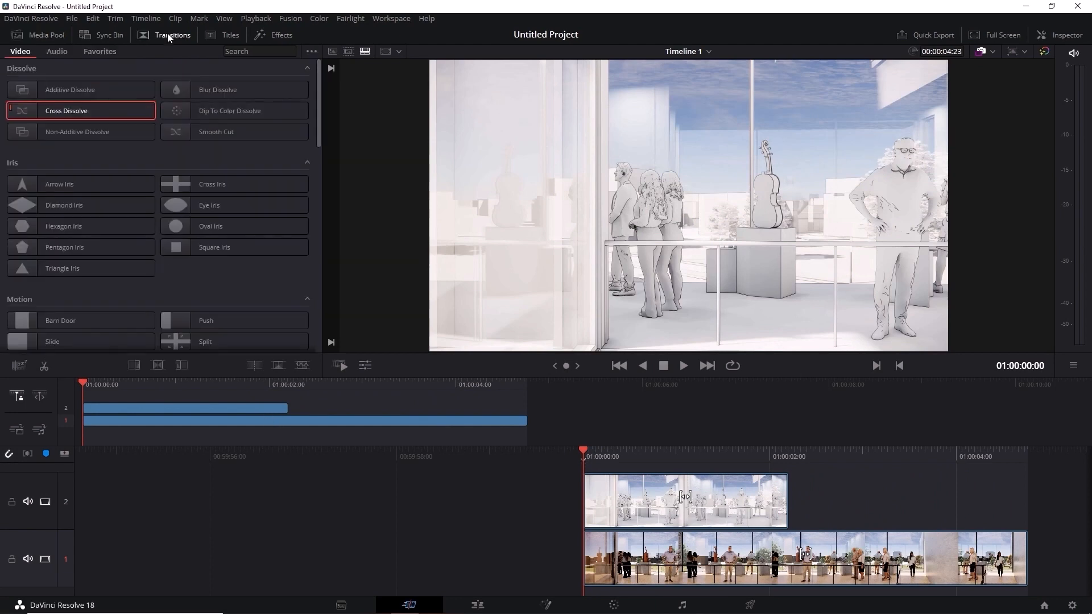
pyautogui.moveTo(77, 108); pyautogui.dragTo(245, 407)
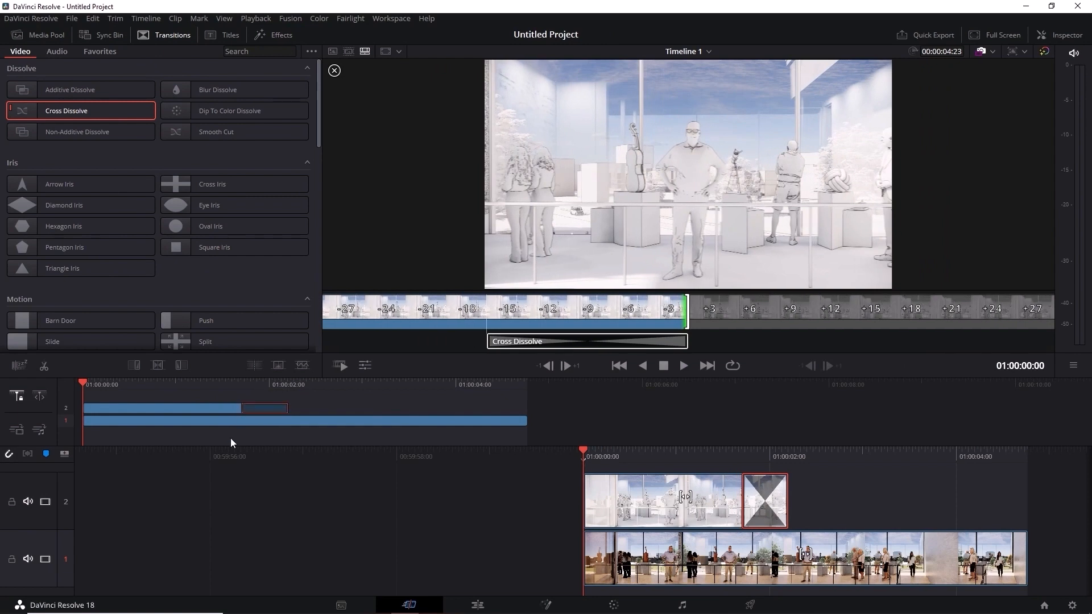
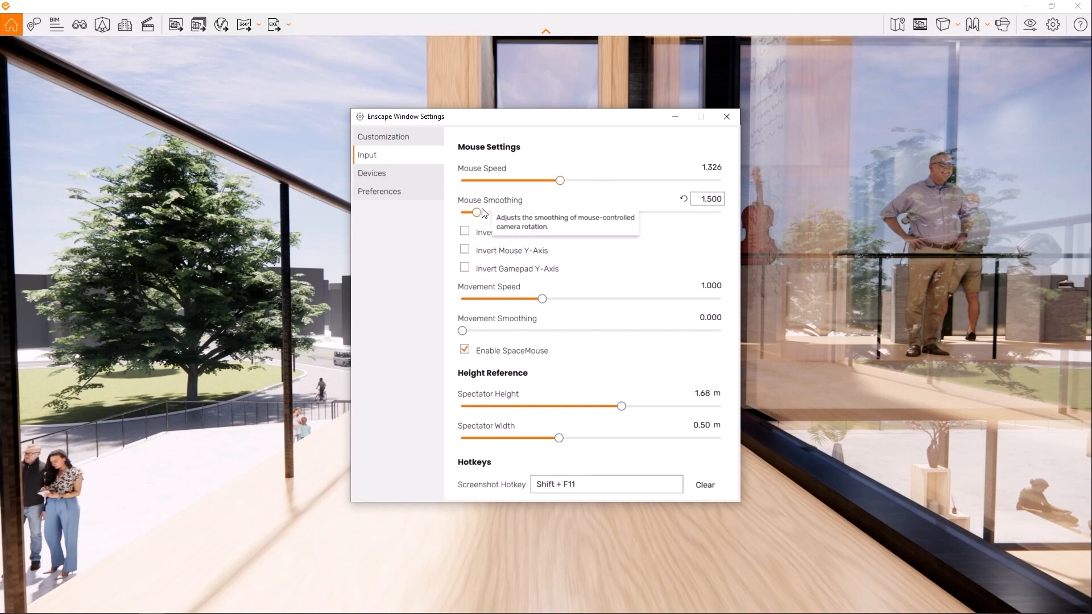
# - Try Mouse Smoothing values of 1.963 and 6.185, looking around the scene with each value
pyautogui.moveTo(482, 213); pyautogui.dragTo(494, 216)
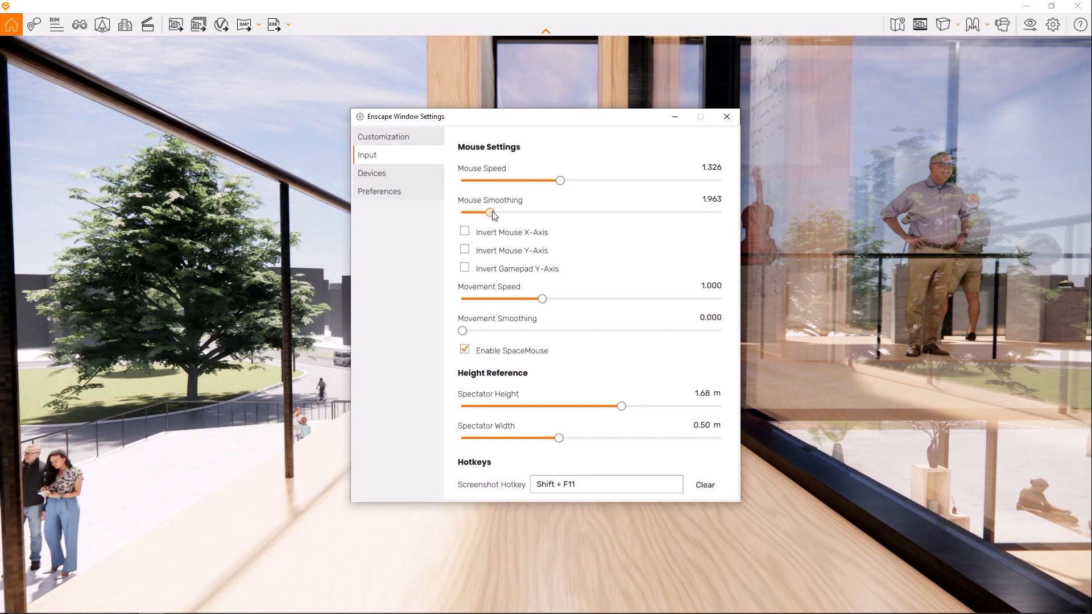
pyautogui.moveTo(620, 82); pyautogui.dragTo(671, 83)
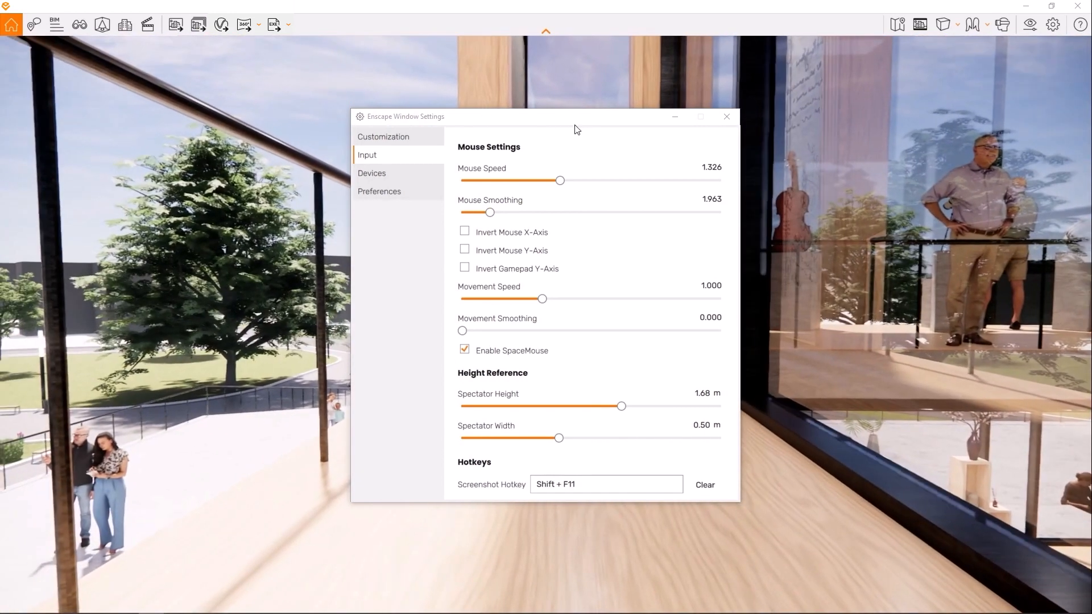
pyautogui.moveTo(490, 212); pyautogui.dragTo(611, 214)
pyautogui.moveTo(547, 82); pyautogui.dragTo(381, 83)
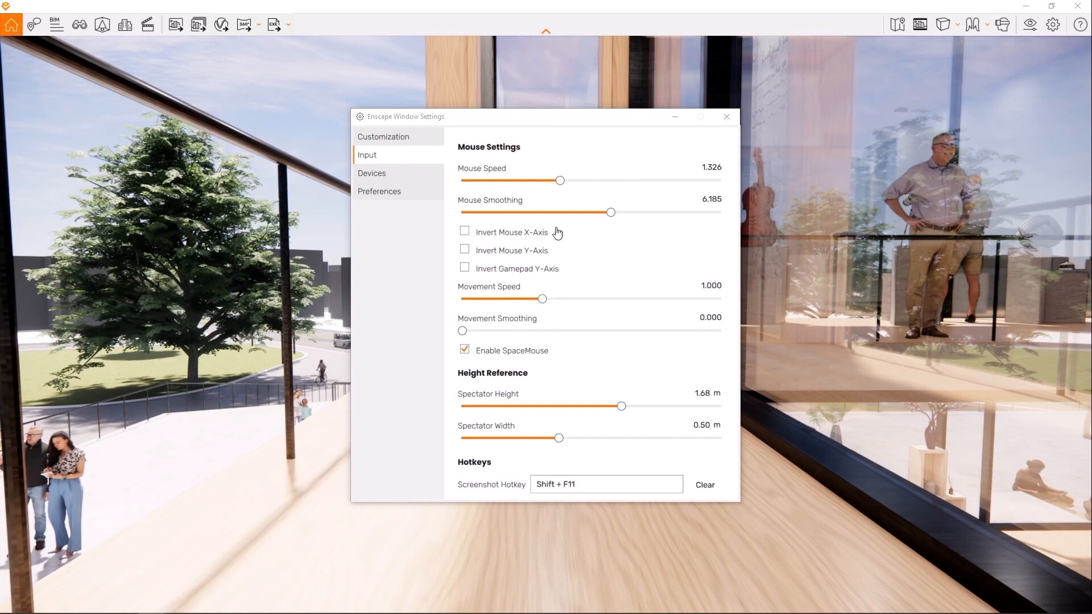
# - Move the Enscape Window Settings dialog clear of the walkway and test moving the camera forward and back
pyautogui.moveTo(570, 118); pyautogui.dragTo(257, 86)
pyautogui.press('w')
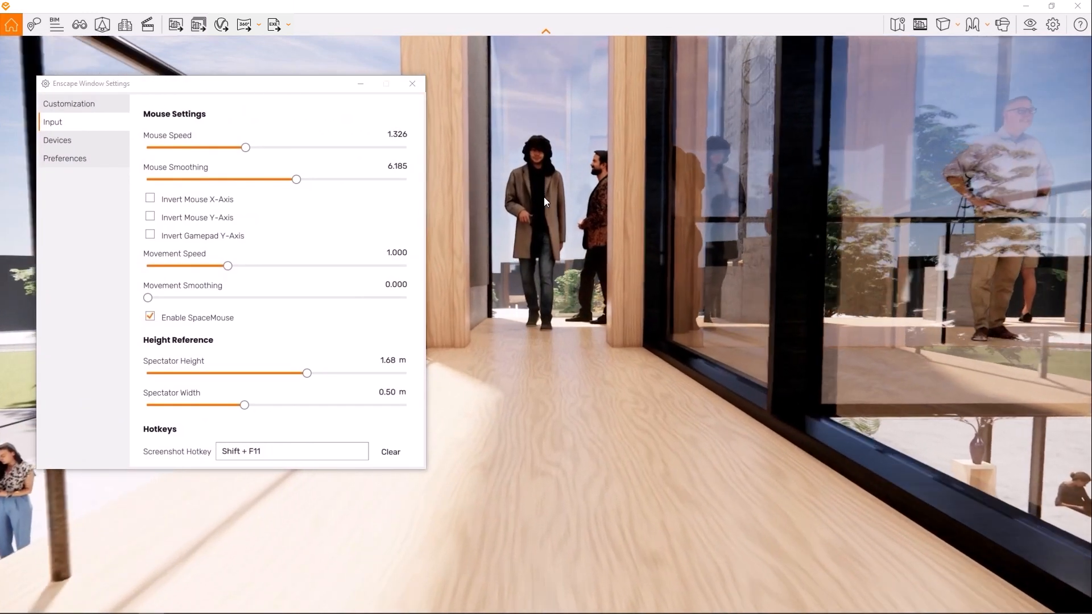
pyautogui.press('s')
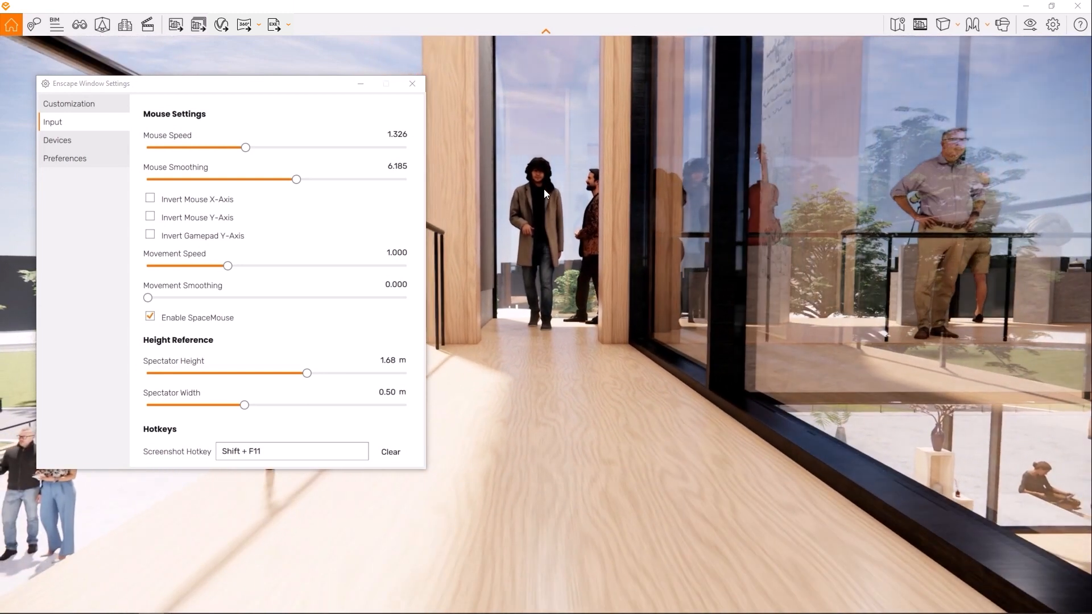
# - Set the Movement Speed to 2.267 and test moving forward and back along the walkway
pyautogui.moveTo(227, 265); pyautogui.dragTo(340, 266)
pyautogui.click(554, 191)
pyautogui.press('w')
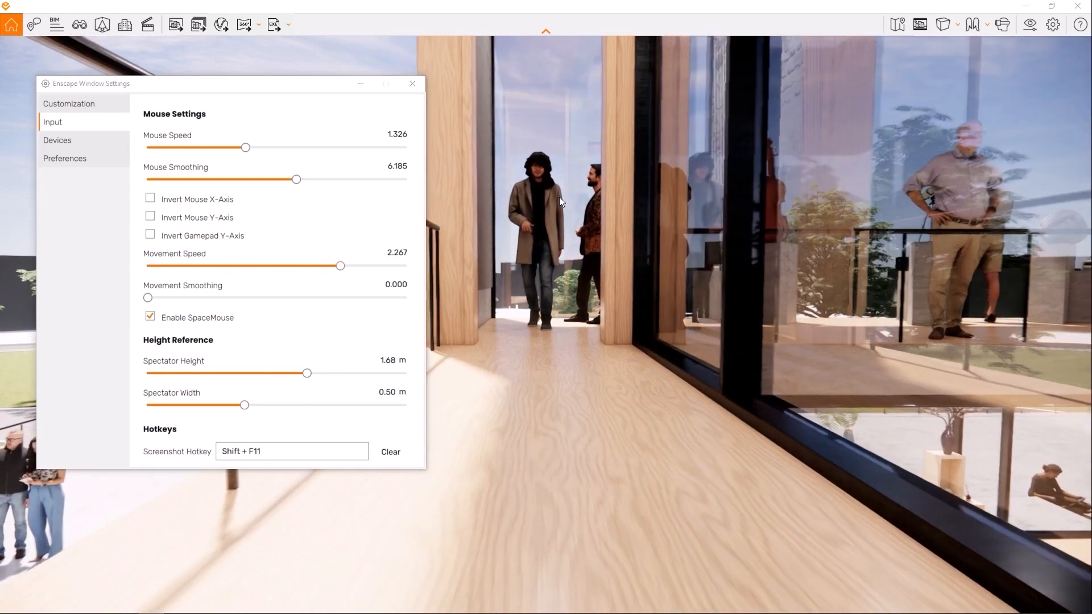
pyautogui.press('s')
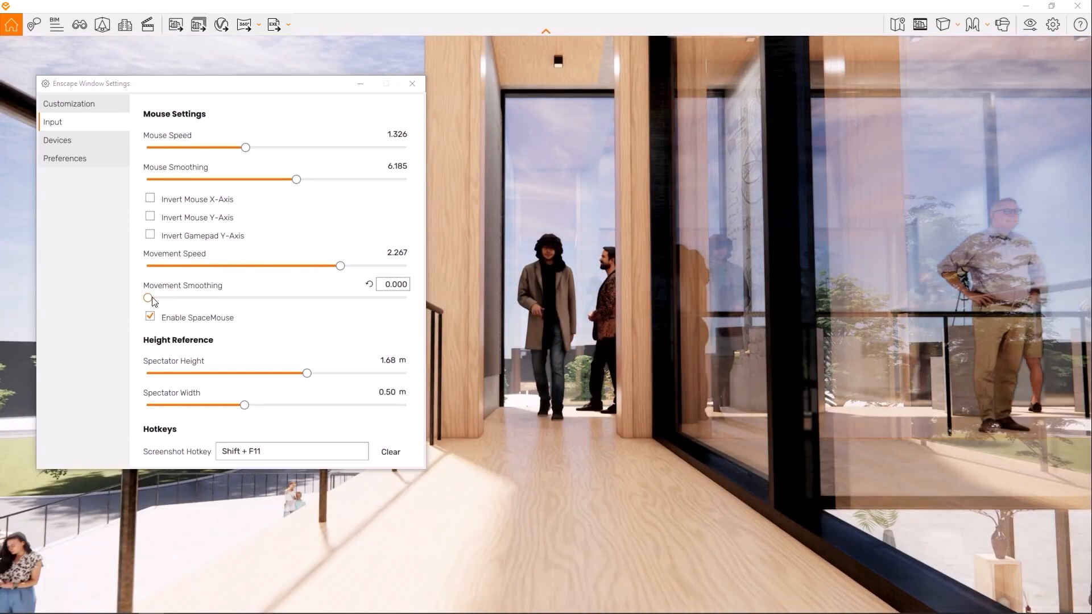
# - Set the Movement Smoothing to 4.076 and test it by moving towards the people and back
pyautogui.moveTo(153, 301); pyautogui.dragTo(303, 304)
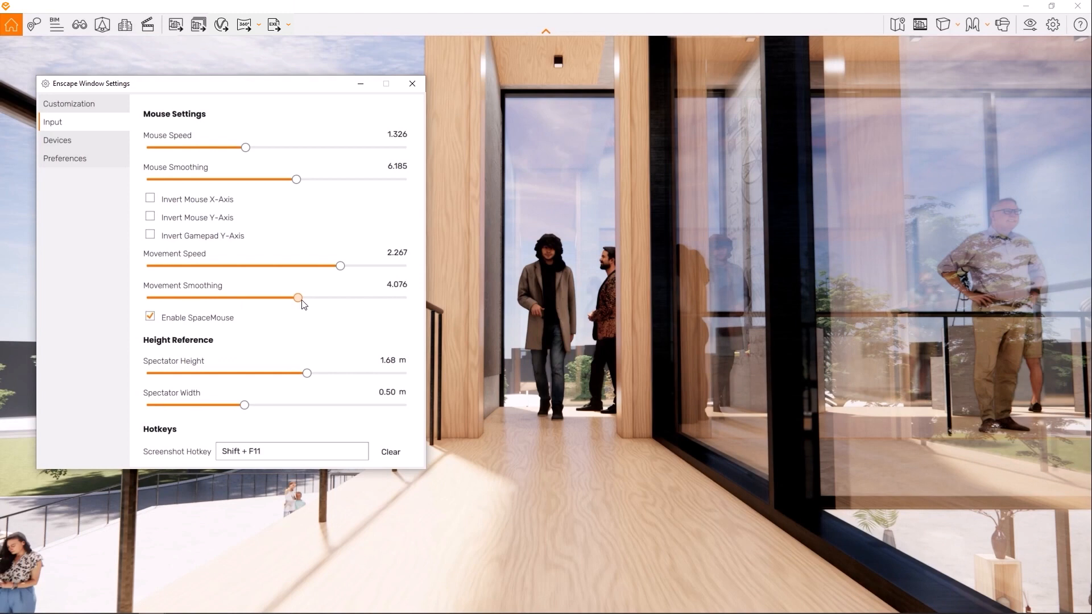
pyautogui.click(574, 252)
pyautogui.press('w')
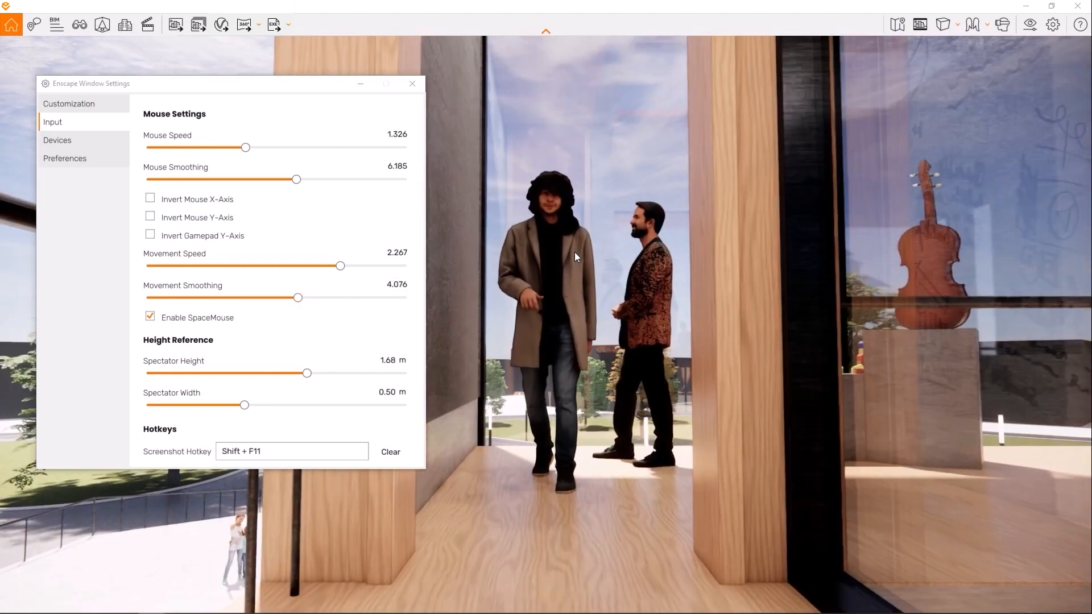
pyautogui.press('s')
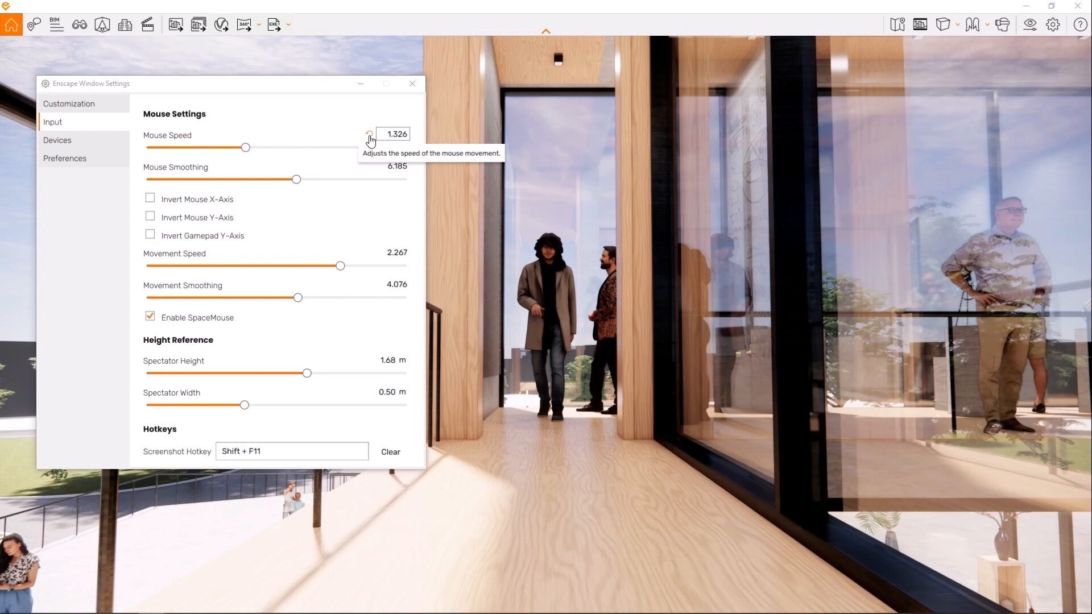
# - Reset Mouse Speed, Mouse Smoothing, Movement Speed and Movement Smoothing to their default values
pyautogui.click(370, 136)
pyautogui.click(370, 166)
pyautogui.click(371, 253)
pyautogui.click(369, 285)
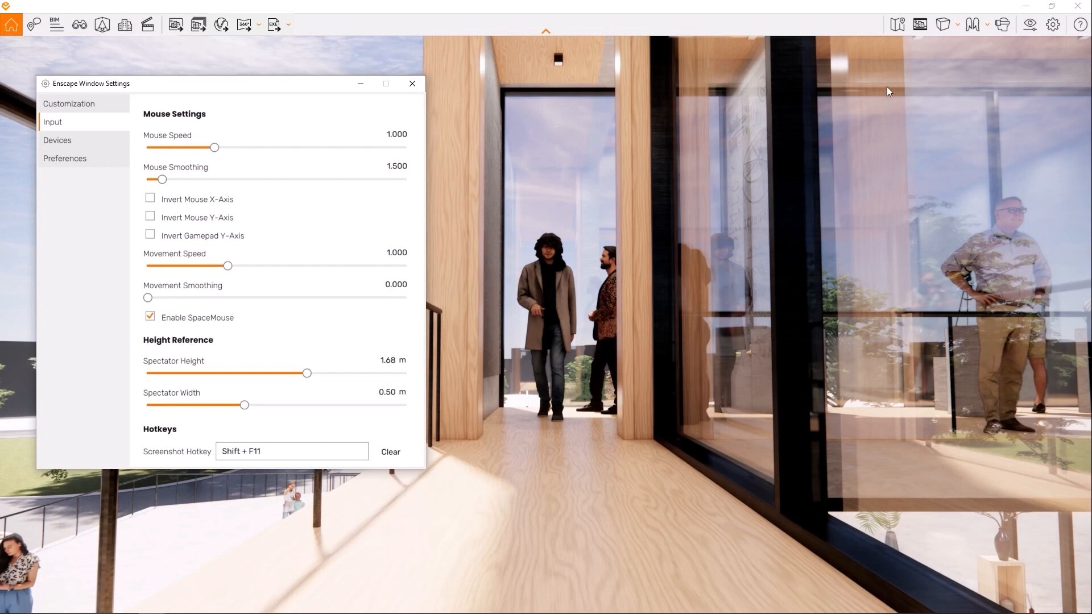
# - Switch the navigation mode to Walk Mode
pyautogui.click(977, 33)
pyautogui.click(1001, 68)
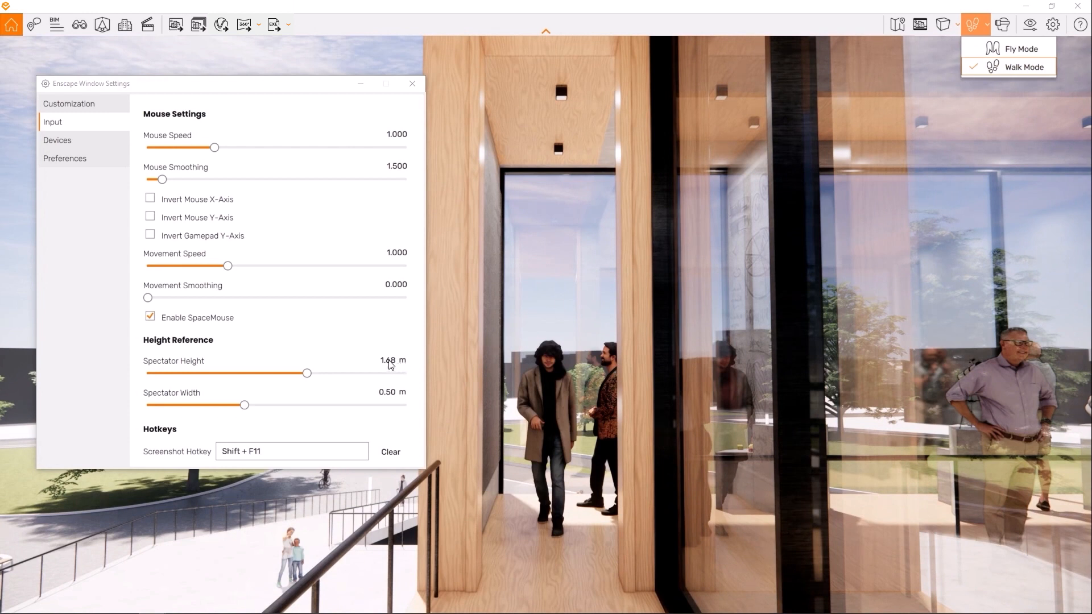
pyautogui.click(392, 333)
# - Try Spectator Heights of 2.03 m and 1.06 m and reset the height to its default
pyautogui.moveTo(393, 361)
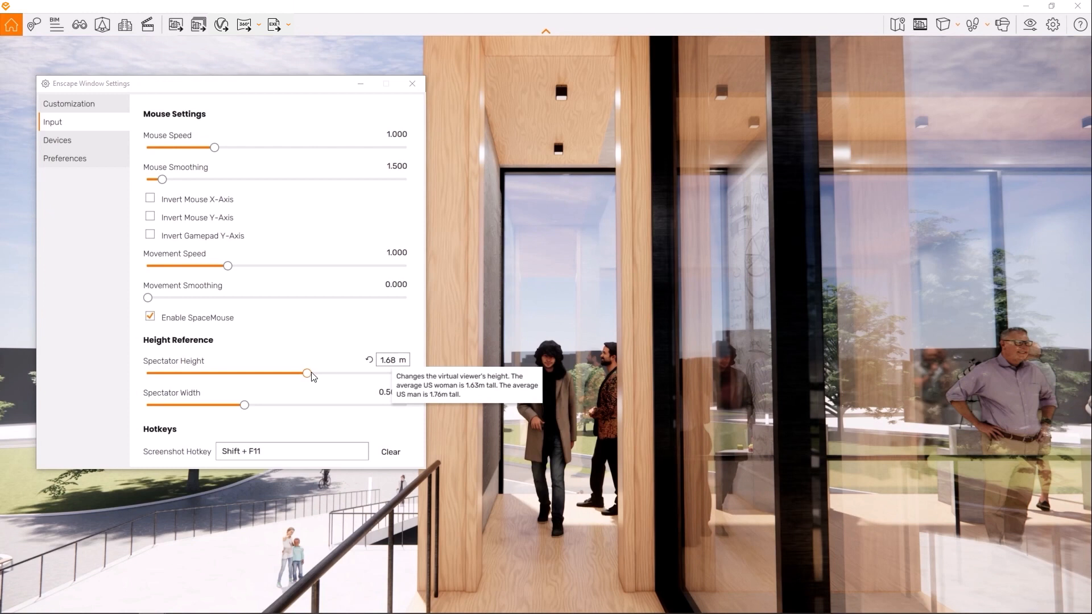
pyautogui.moveTo(311, 377); pyautogui.dragTo(388, 379)
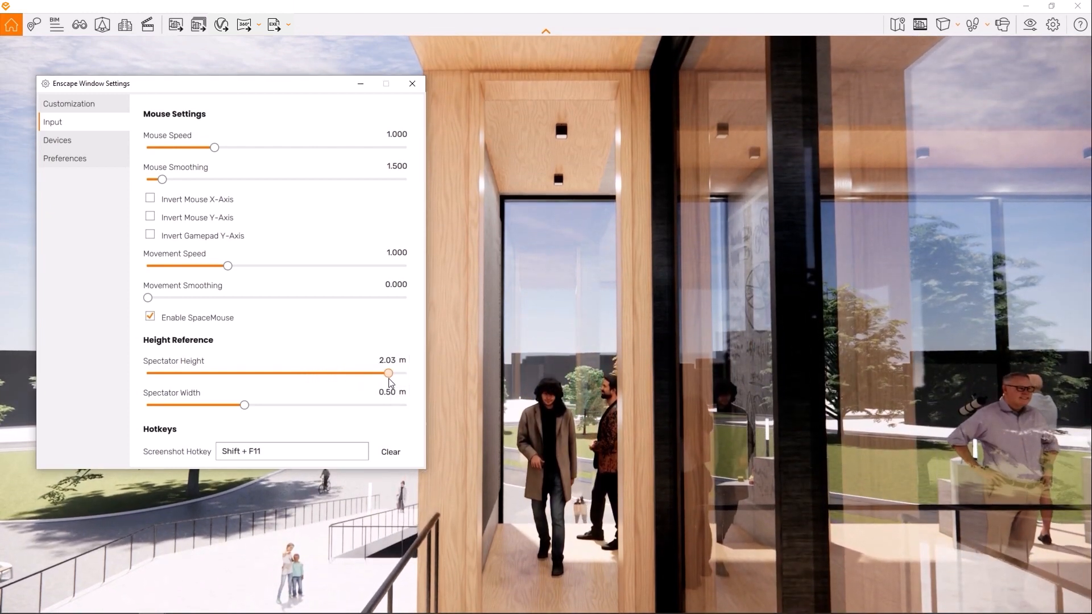
pyautogui.moveTo(390, 376); pyautogui.dragTo(164, 376)
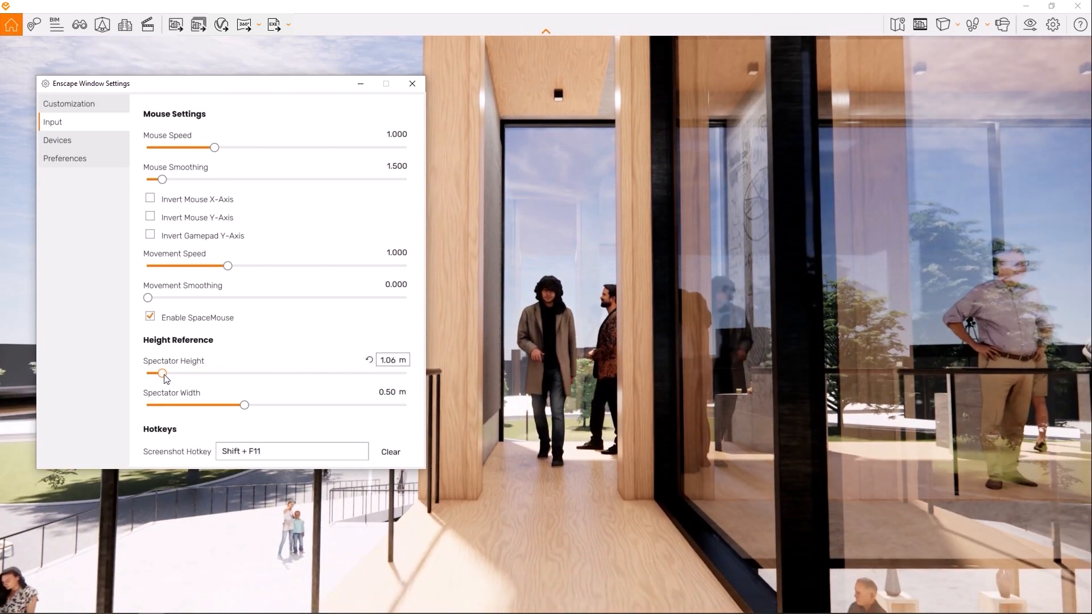
pyautogui.click(368, 361)
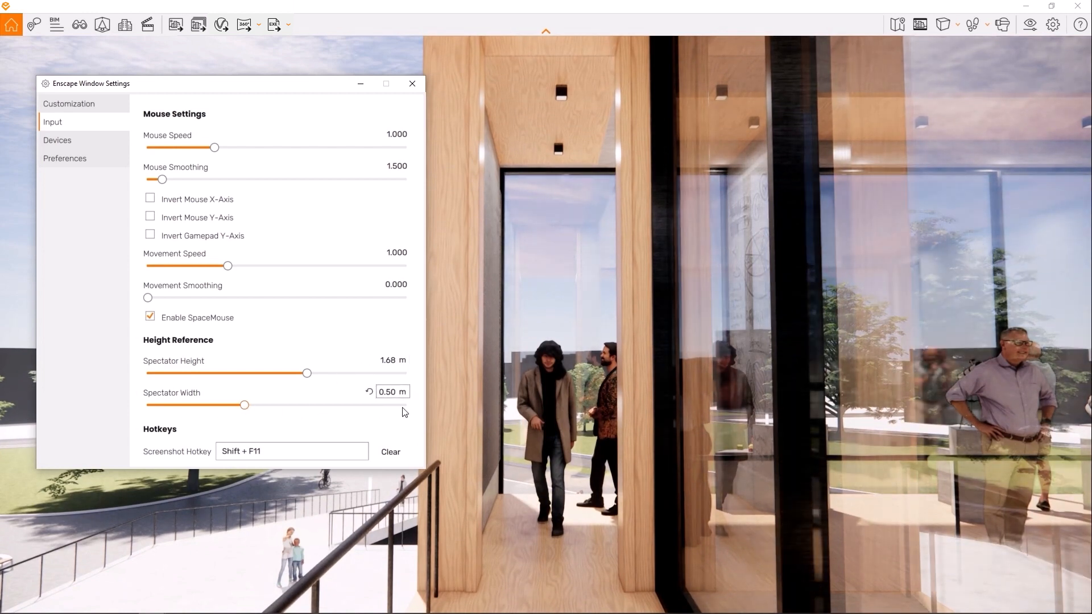
# - Walk forward through the opening towards the two men and back with the default Spectator Width
pyautogui.click(557, 434)
pyautogui.press('w')
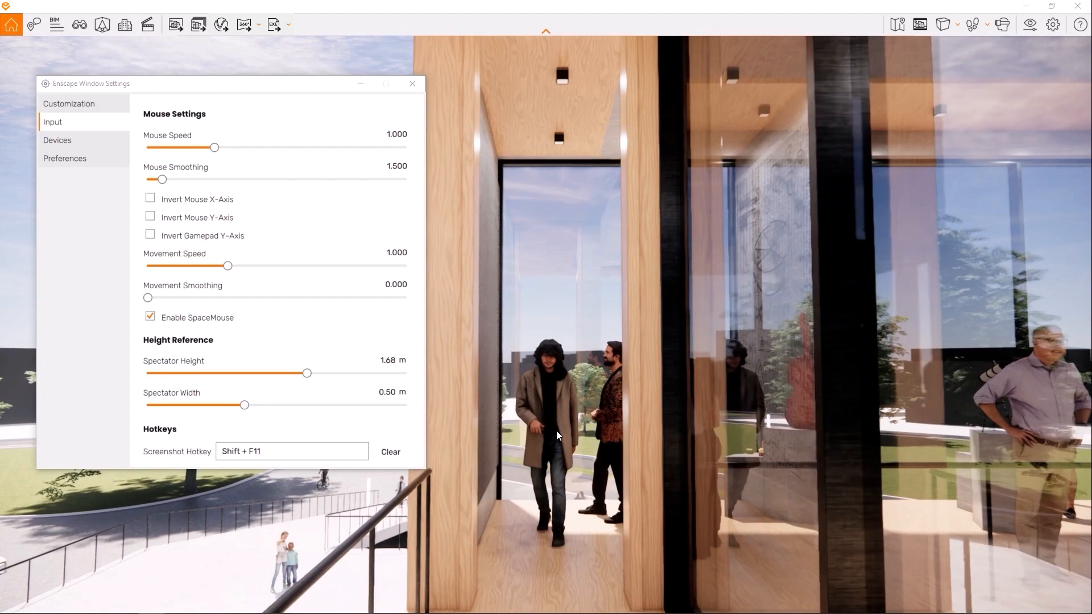
pyautogui.press('w')
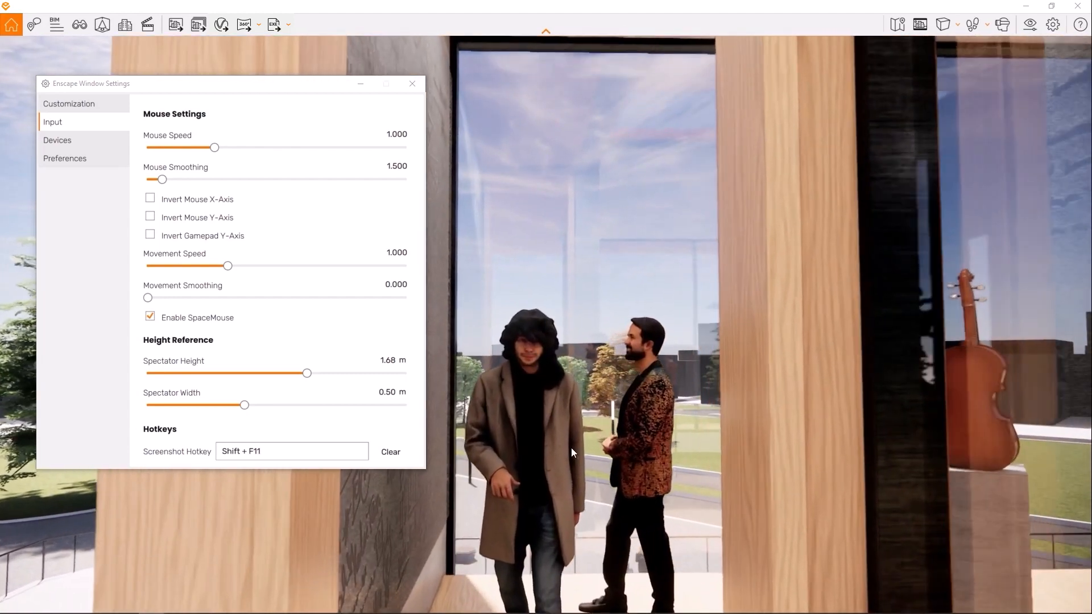
pyautogui.press('s')
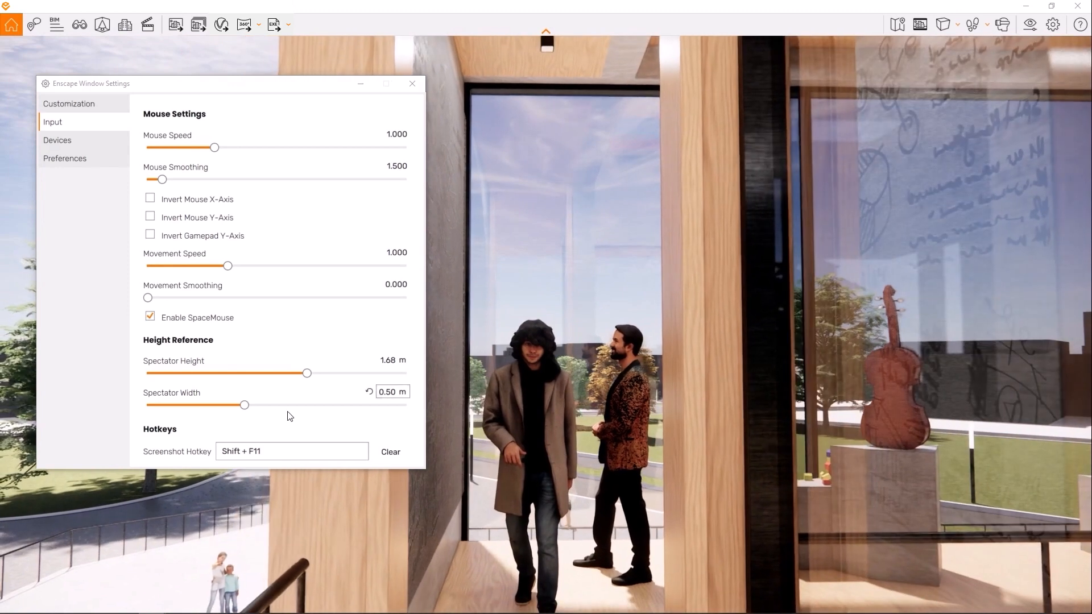
# - Try walking through the opening and back with a Spectator Width of 1.00 m and reset the width to its default
pyautogui.moveTo(245, 405); pyautogui.dragTo(508, 432)
pyautogui.click(508, 428)
pyautogui.press('w')
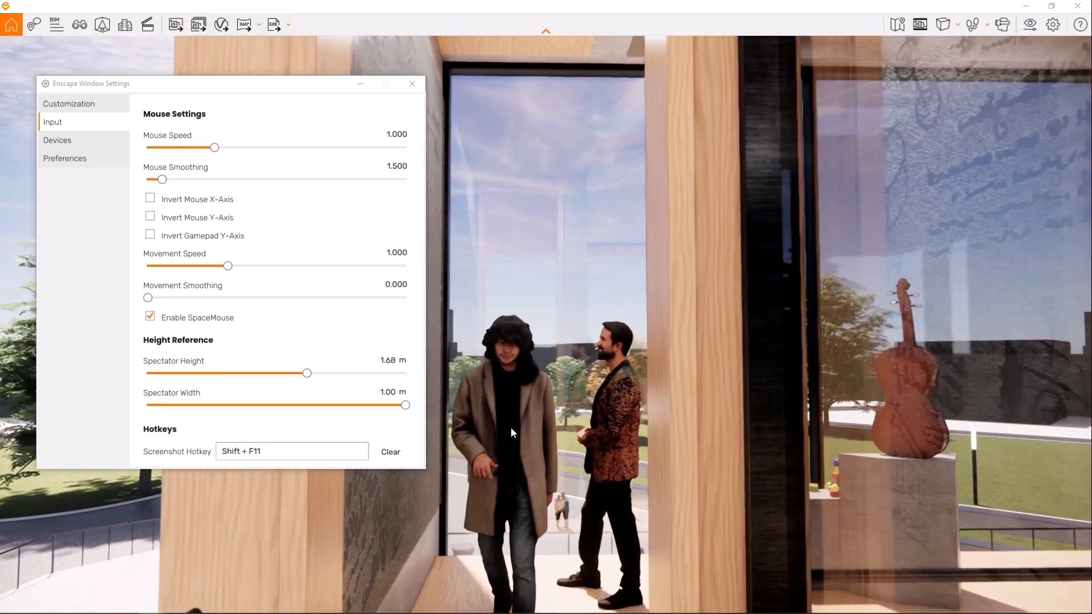
pyautogui.press('s')
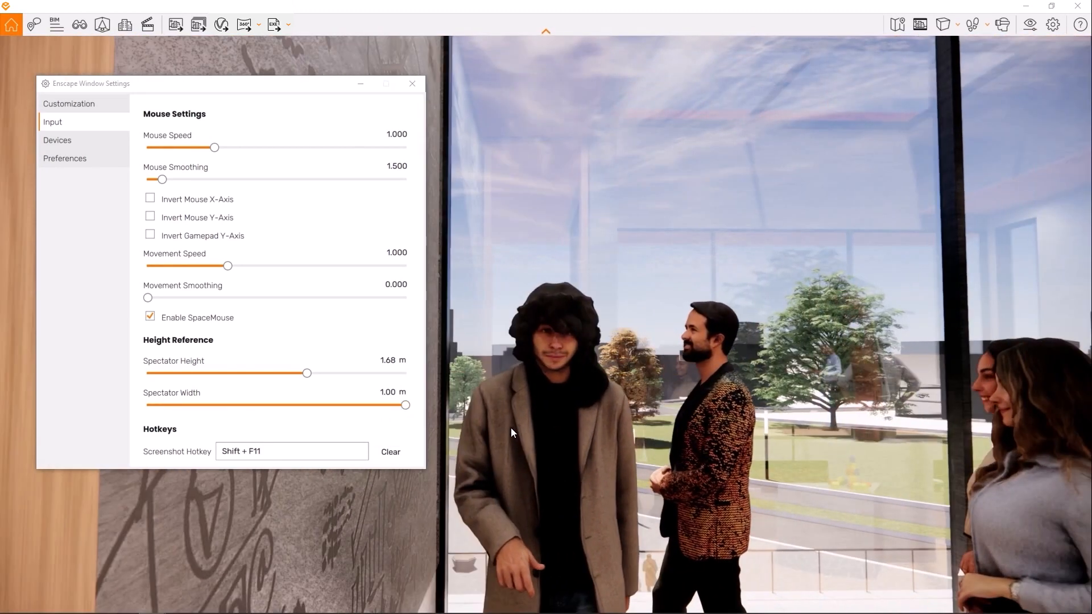
pyautogui.press('s')
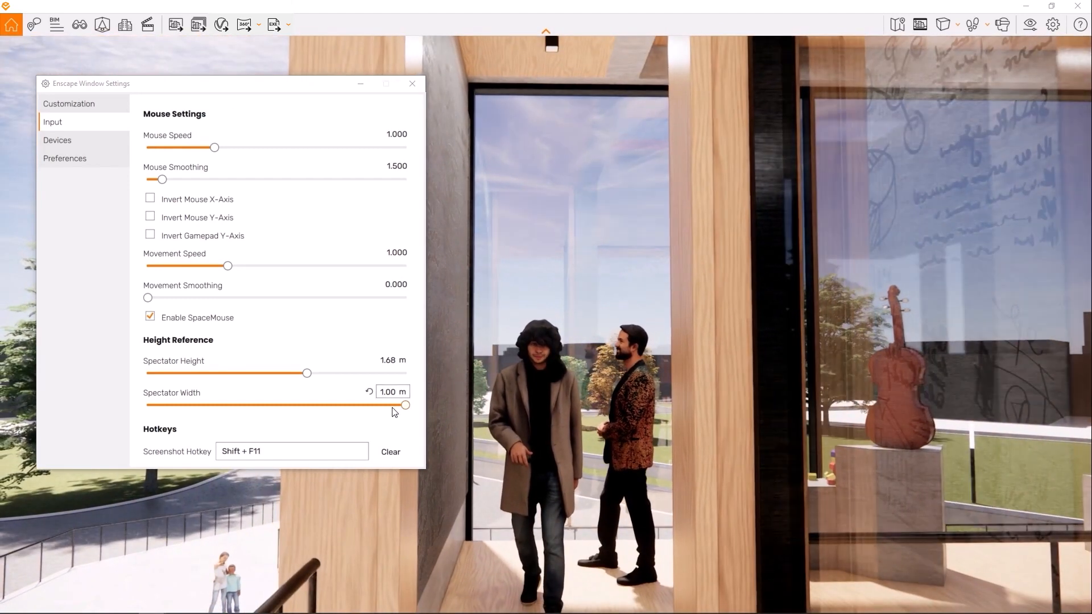
pyautogui.moveTo(405, 405); pyautogui.dragTo(303, 404)
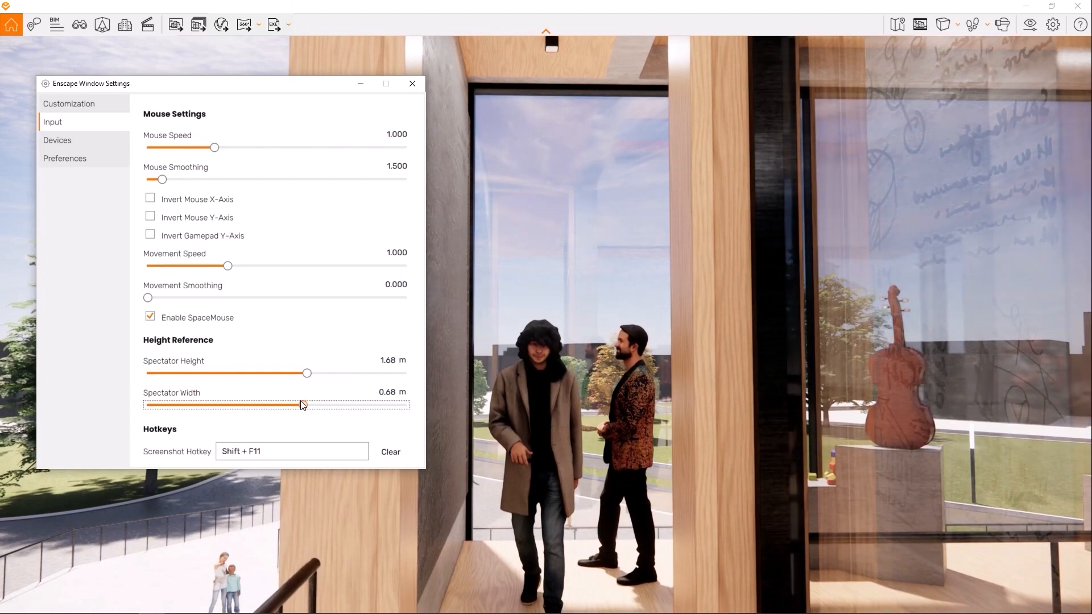
pyautogui.click(366, 392)
# - Walk through the opening into the exhibition room and on towards the elderly couple by the stairs
pyautogui.click(585, 473)
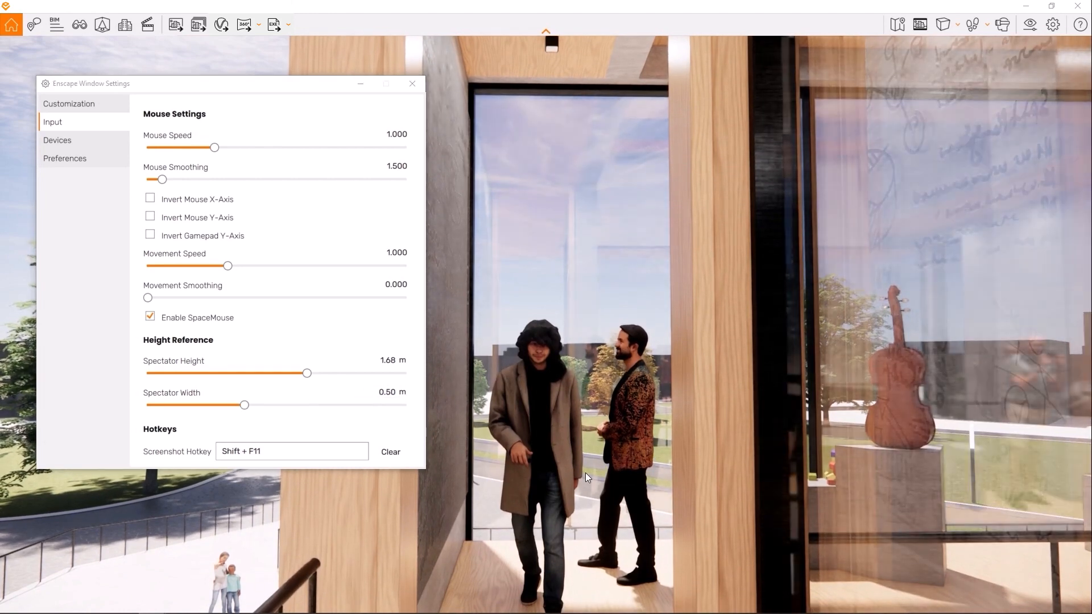
pyautogui.press('w')
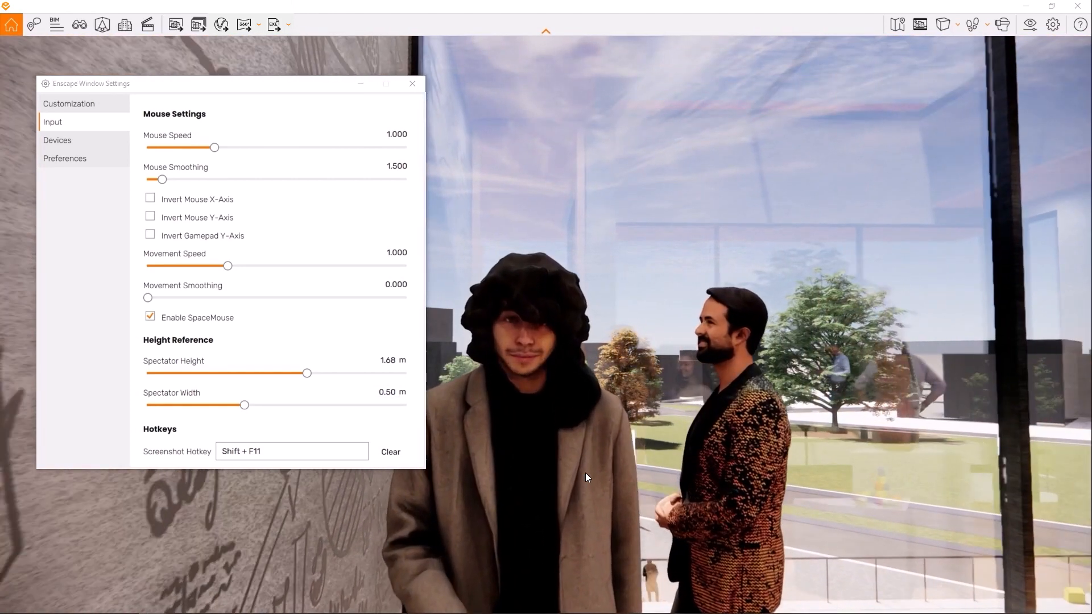
pyautogui.moveTo(585, 472); pyautogui.dragTo(807, 472)
pyautogui.press('w')
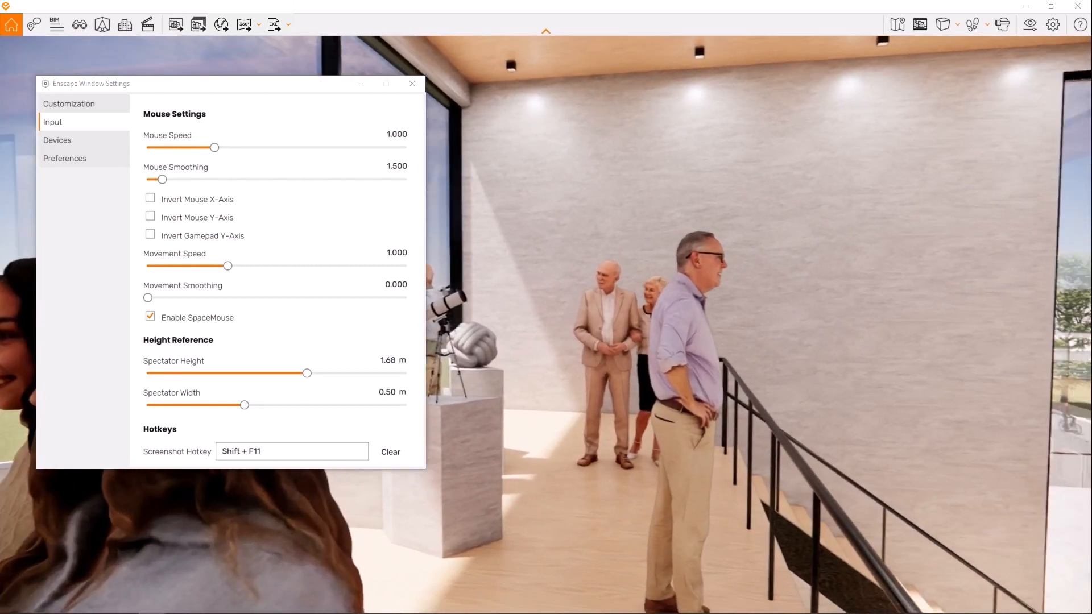
pyautogui.press('w')
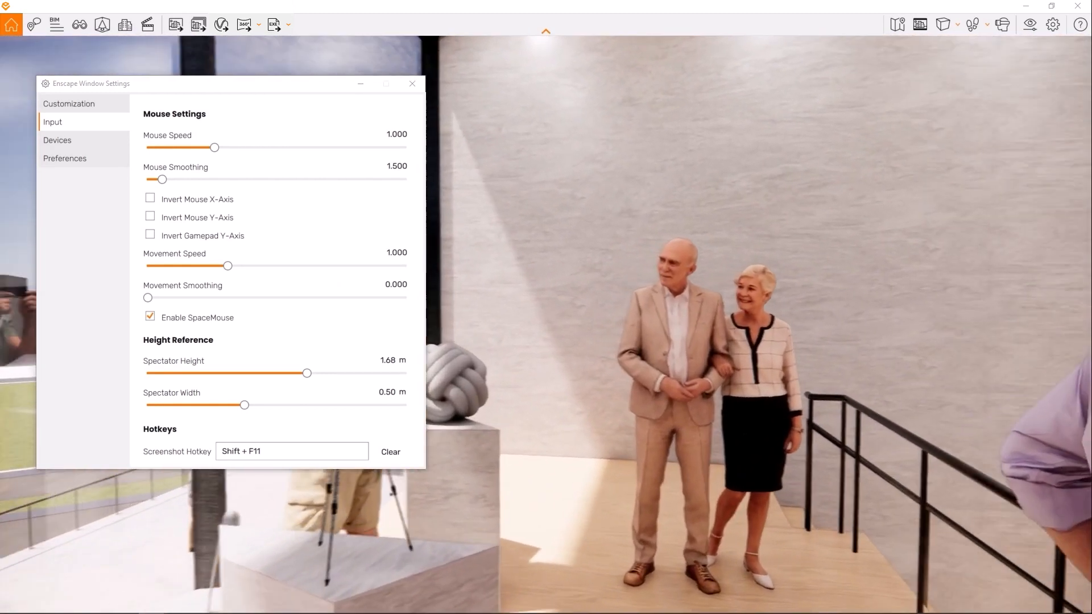
pyautogui.press('w')
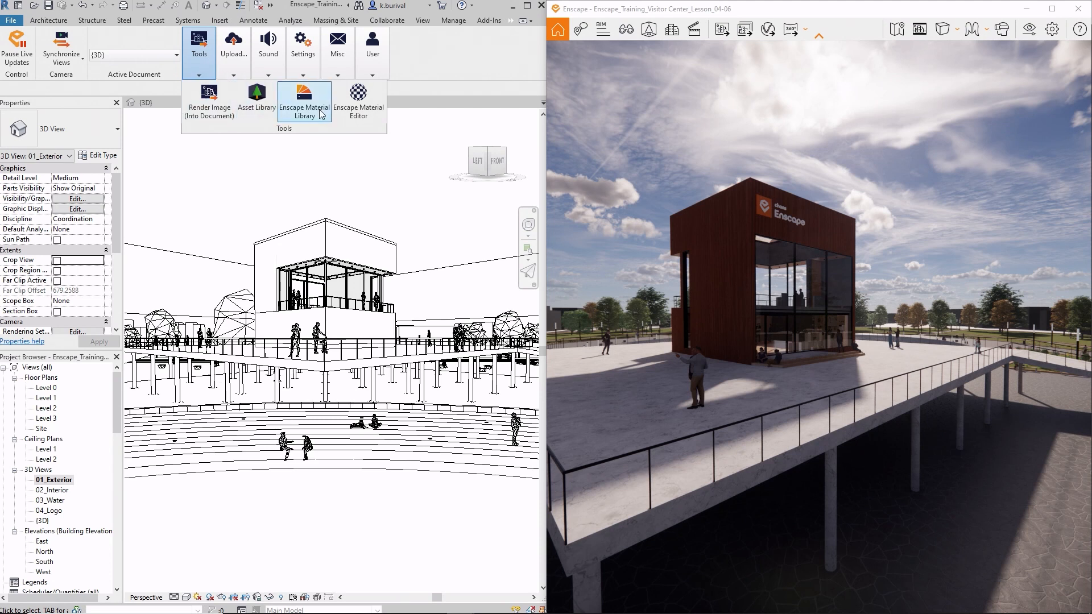
# - In Revit, open the Enscape Material Editor and show the settings of the My Material Wall material
pyautogui.click(371, 109)
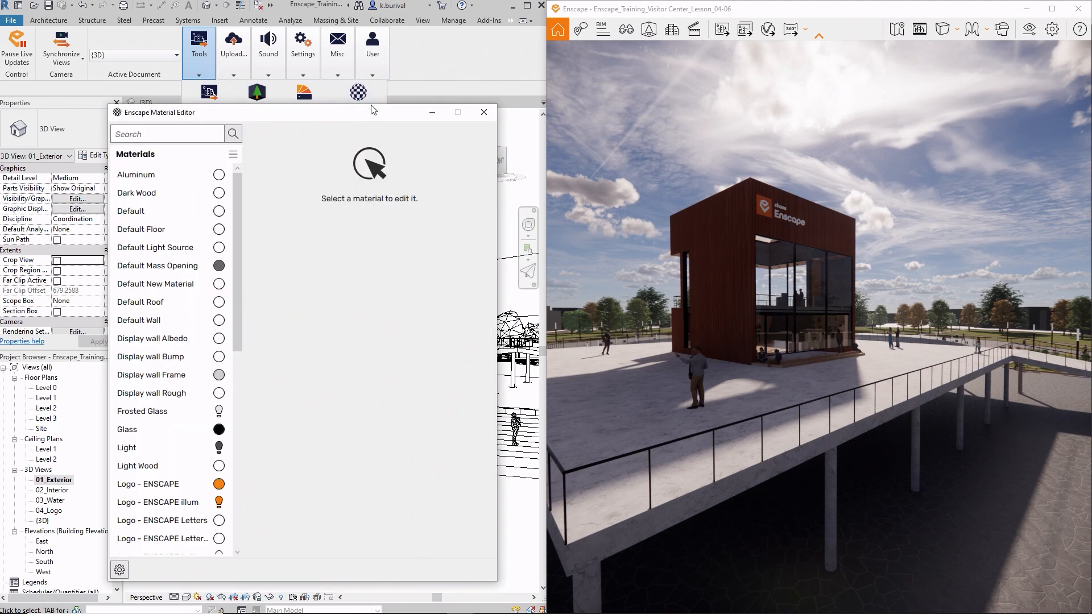
pyautogui.scroll(-3, 170, 398)
pyautogui.click(174, 428)
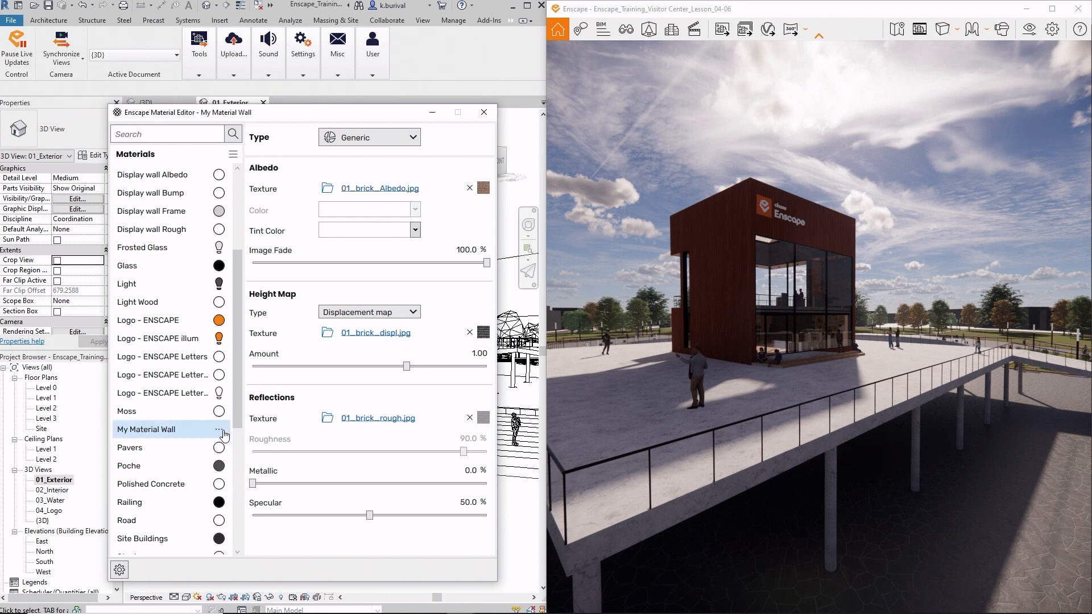
# - View the package options of My Material Wall and the import options of the materials list, and close the Material Editor
pyautogui.rightClick(217, 434)
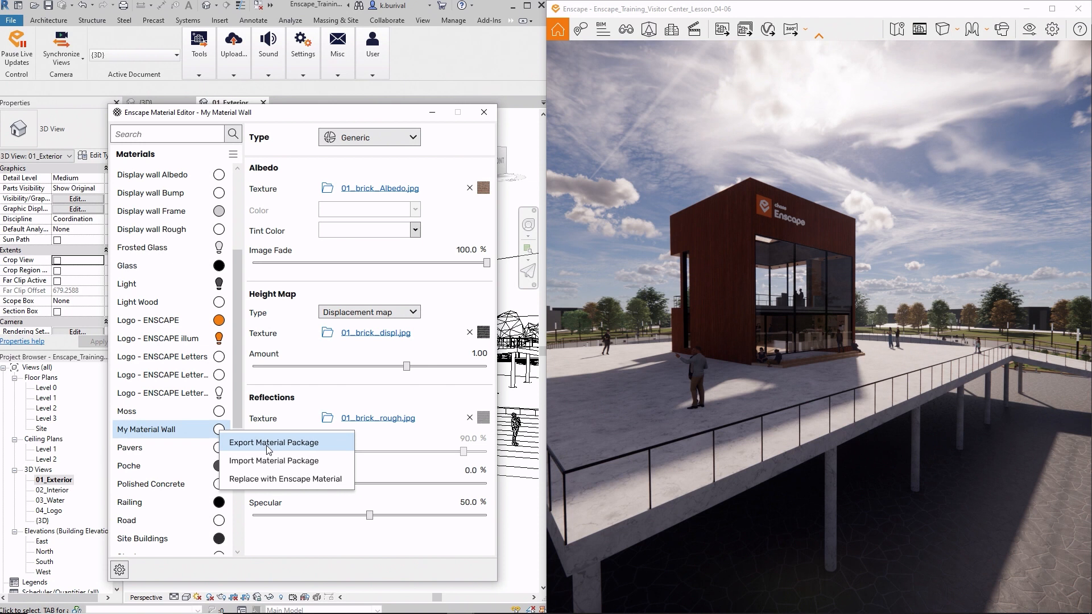
pyautogui.click(233, 155)
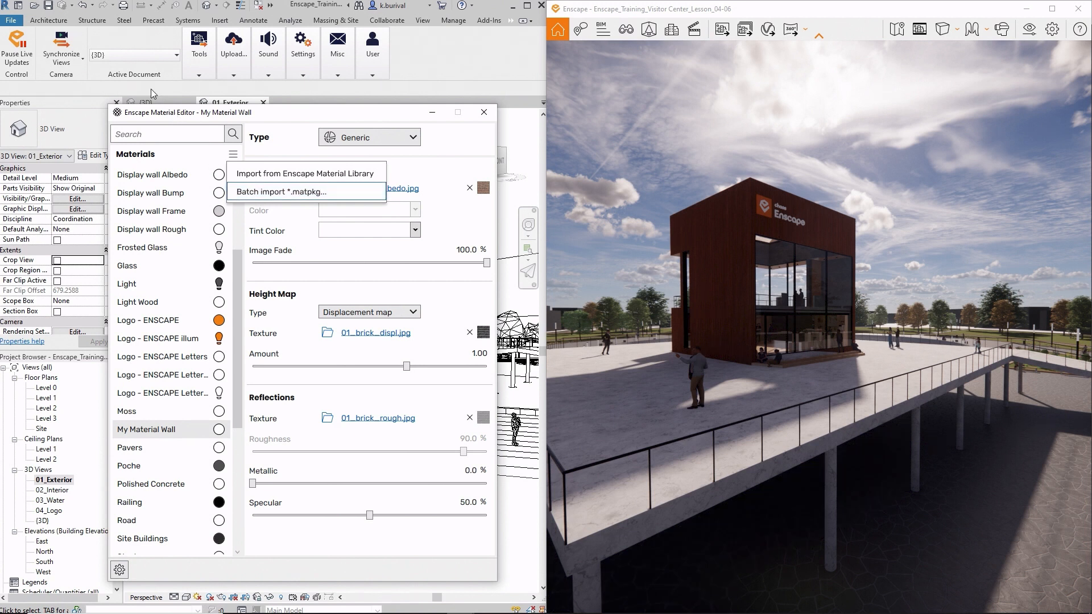
pyautogui.click(475, 114)
pyautogui.click(476, 114)
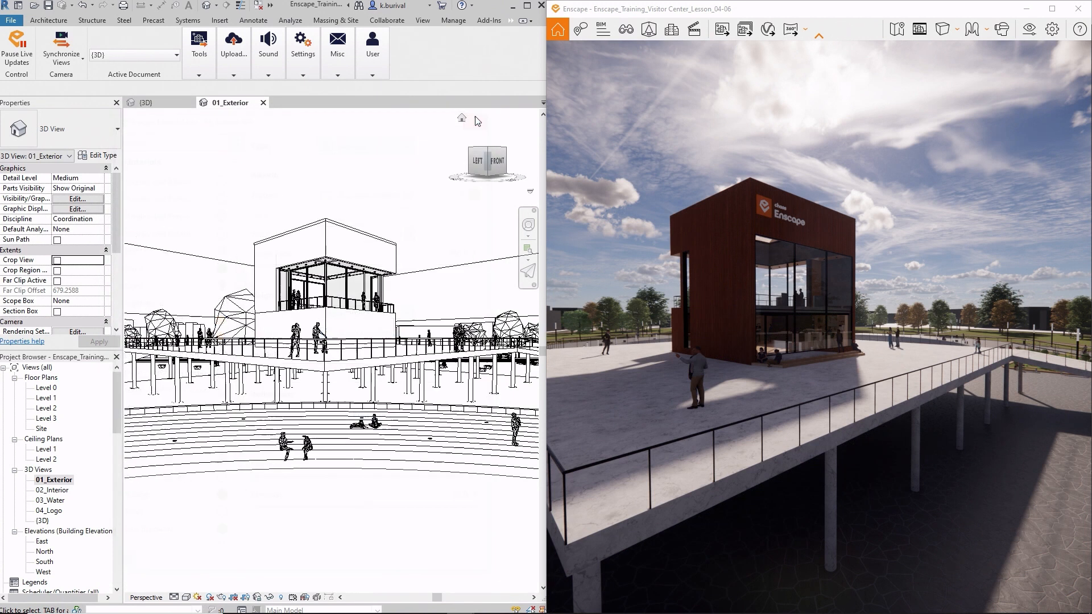
# - Open the Revit options and show the Rendering settings with the additional render appearance paths
pyautogui.click(16, 23)
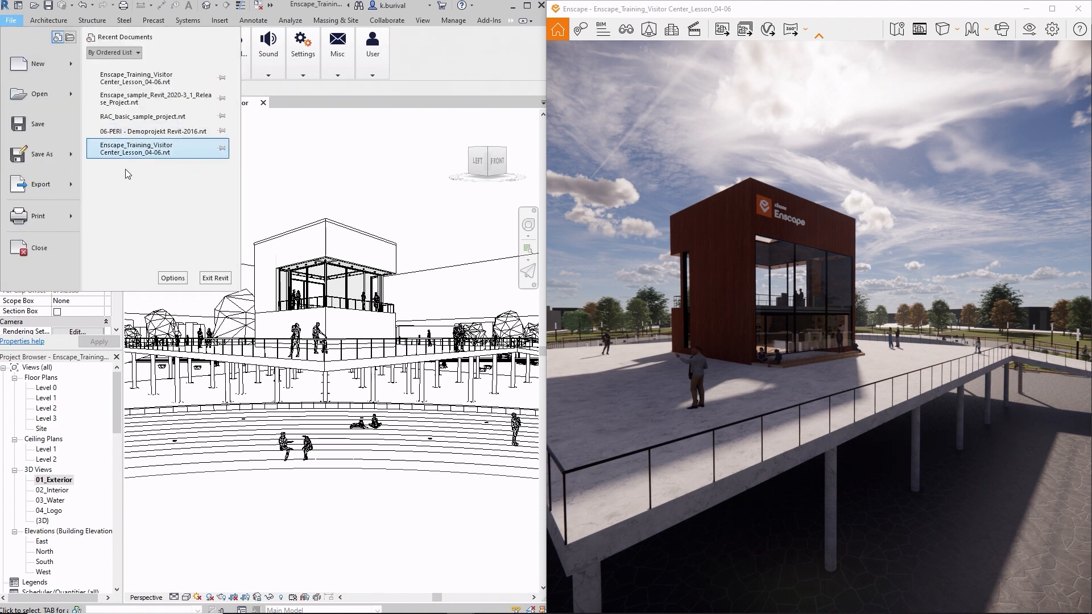
pyautogui.click(173, 278)
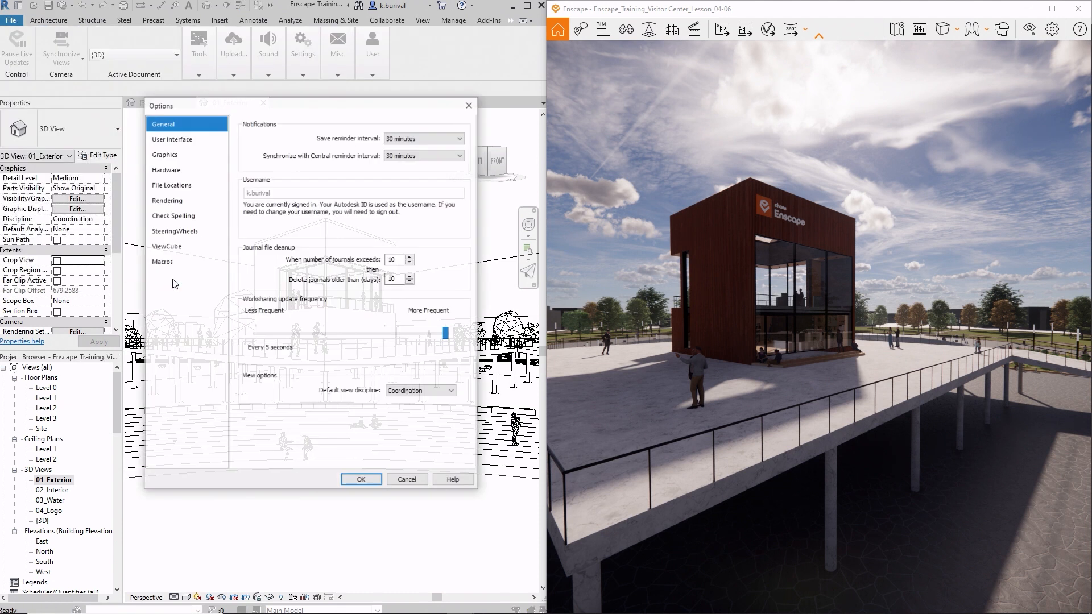
pyautogui.click(171, 201)
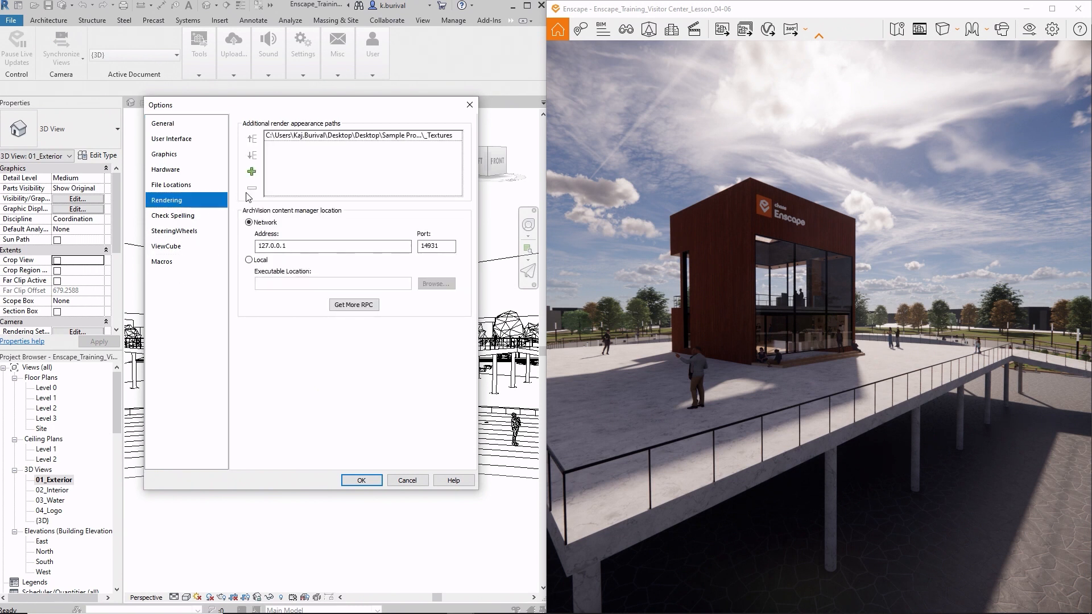
# - Add an empty entry to the additional render appearance paths
pyautogui.click(251, 172)
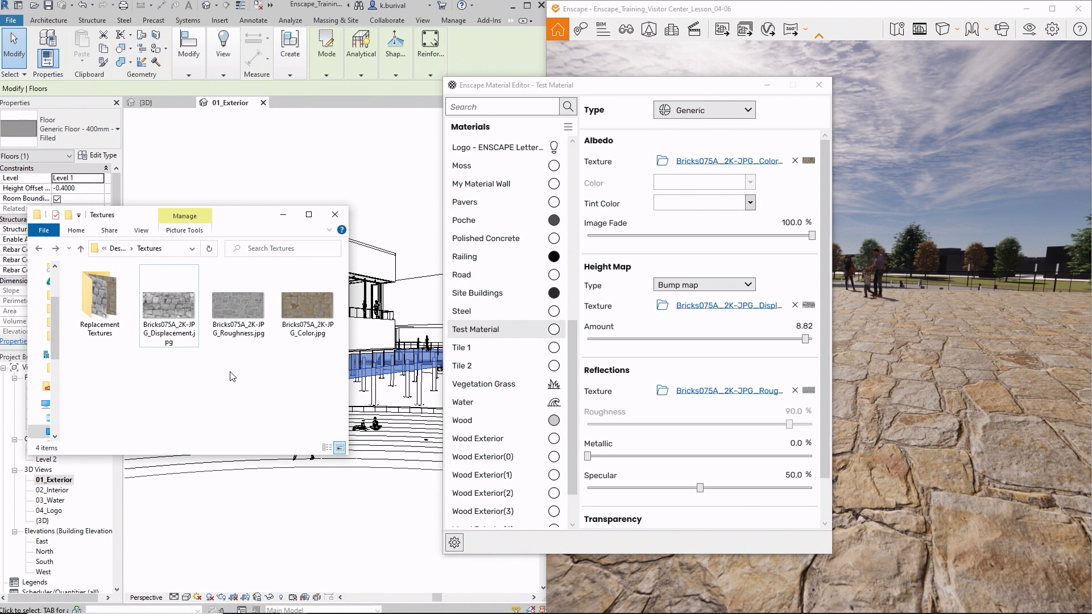
# - Delete Bricks075A_2K-JPG_Color.jpg from the Textures folder and close the Enscape Material Editor
pyautogui.click(302, 322)
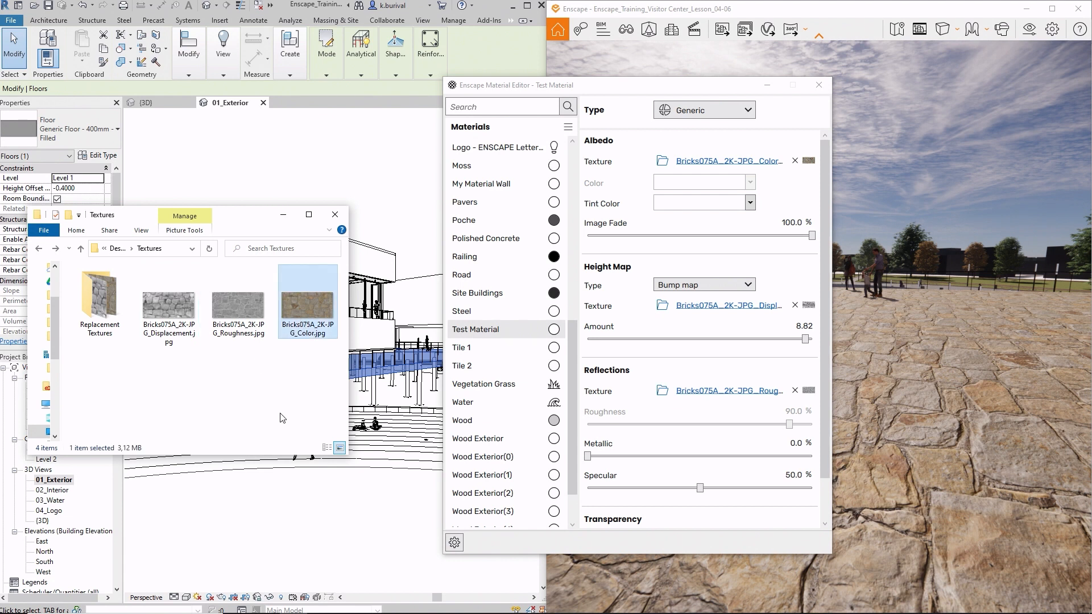
pyautogui.press('Delete')
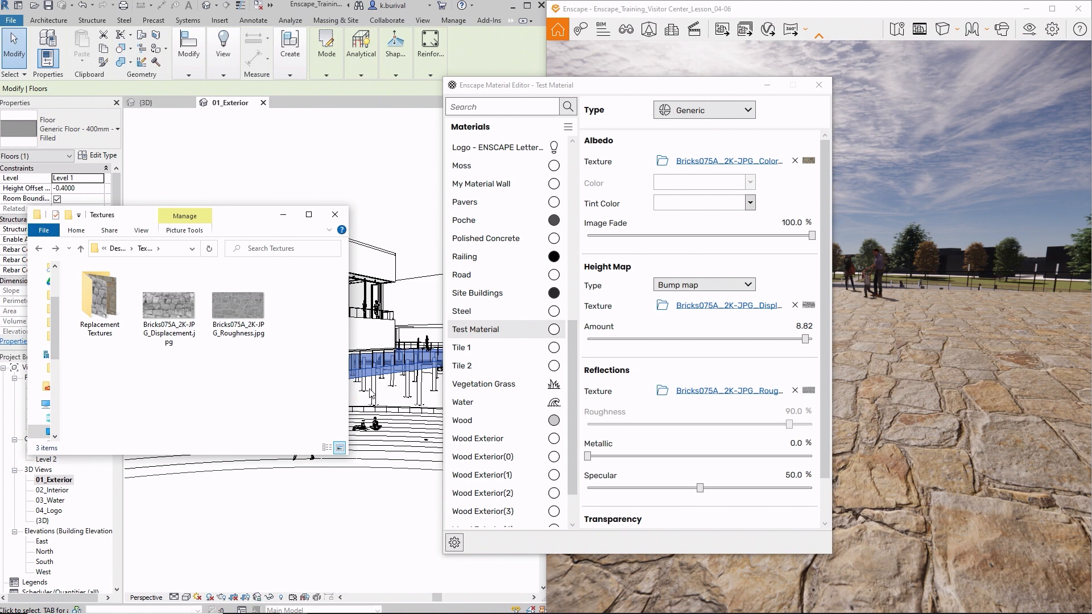
pyautogui.click(819, 85)
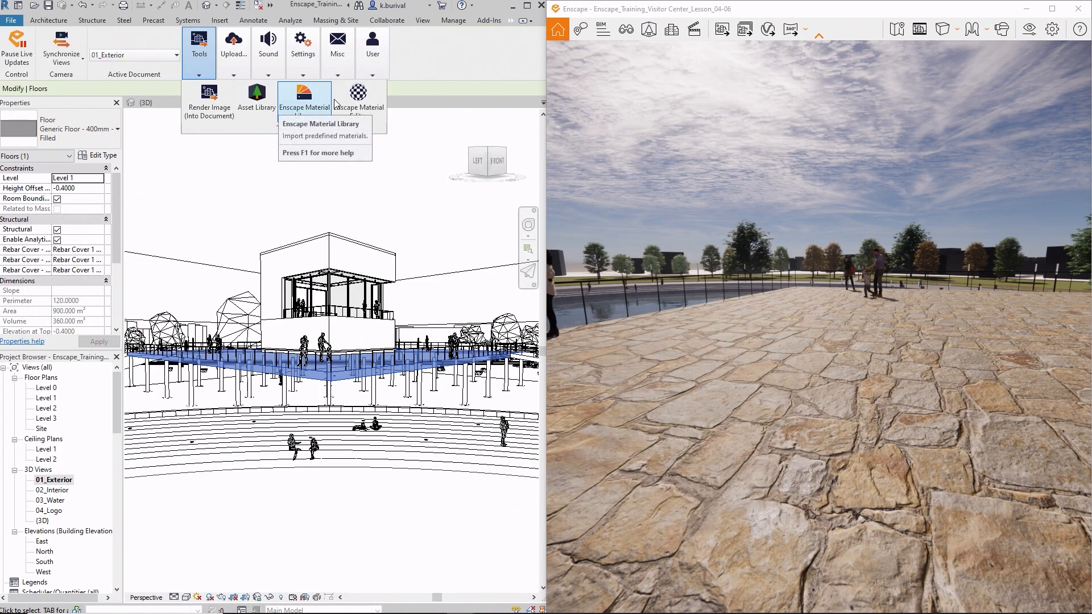
# - Reopen the Enscape Material Editor beside the rendered view and show the settings of Test Material
pyautogui.click(358, 98)
pyautogui.moveTo(555, 98); pyautogui.dragTo(383, 111)
pyautogui.scroll(-5, 308, 425)
pyautogui.click(301, 451)
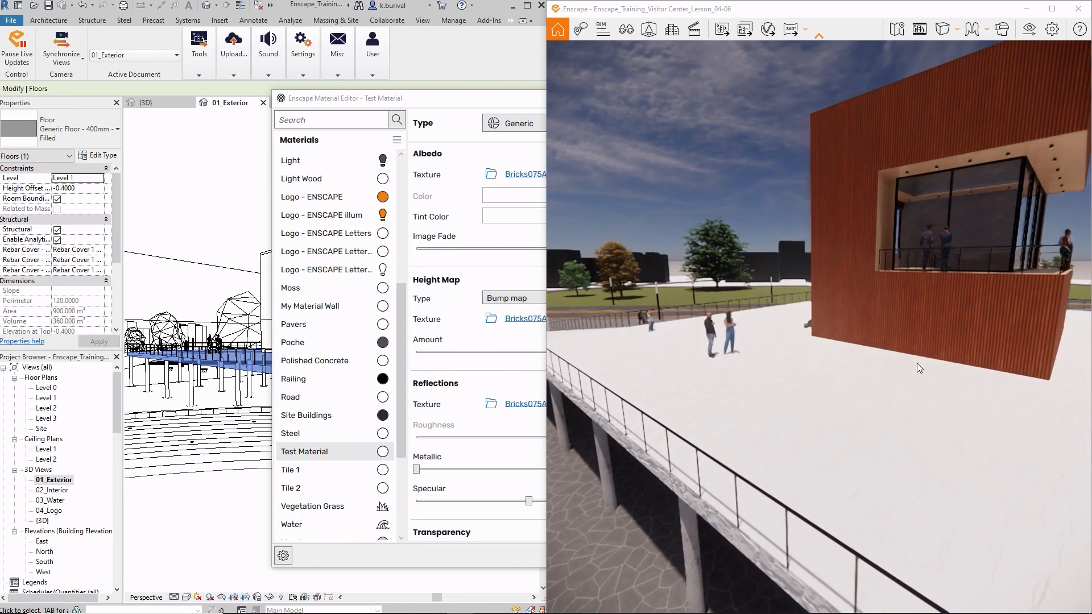
# - Add the Replacement Textures folder inside Textures to Revit's additional render appearance paths and confirm the options
pyautogui.click(11, 20)
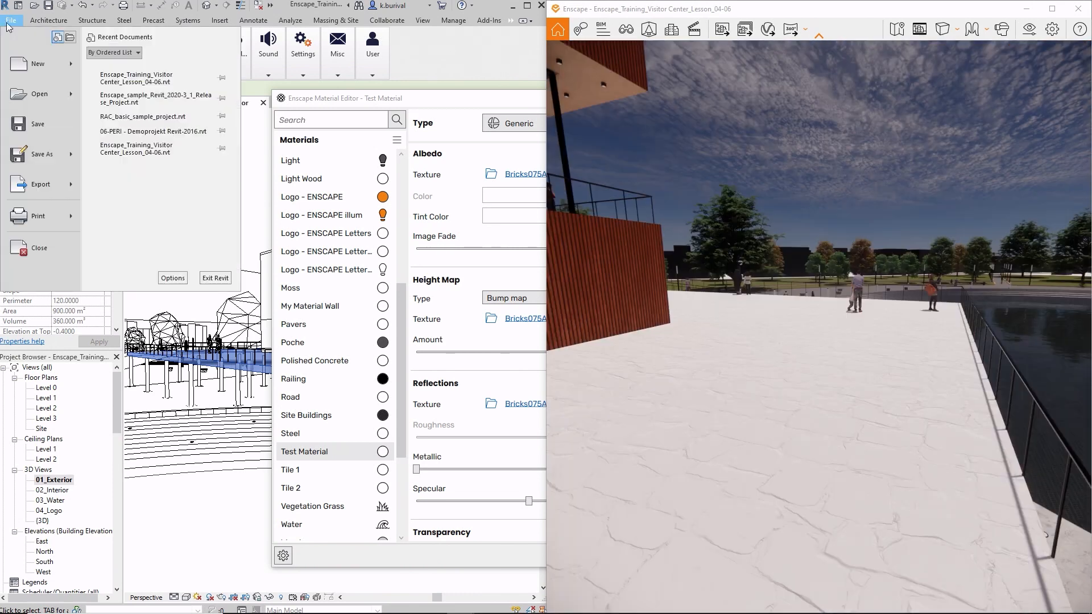
pyautogui.click(173, 279)
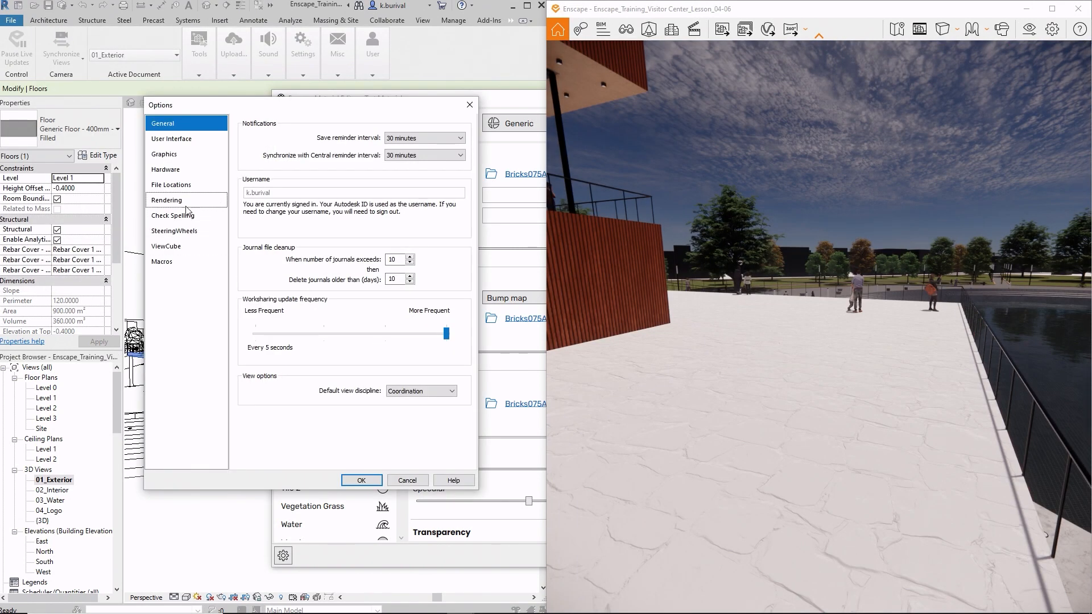
pyautogui.click(166, 200)
pyautogui.click(251, 172)
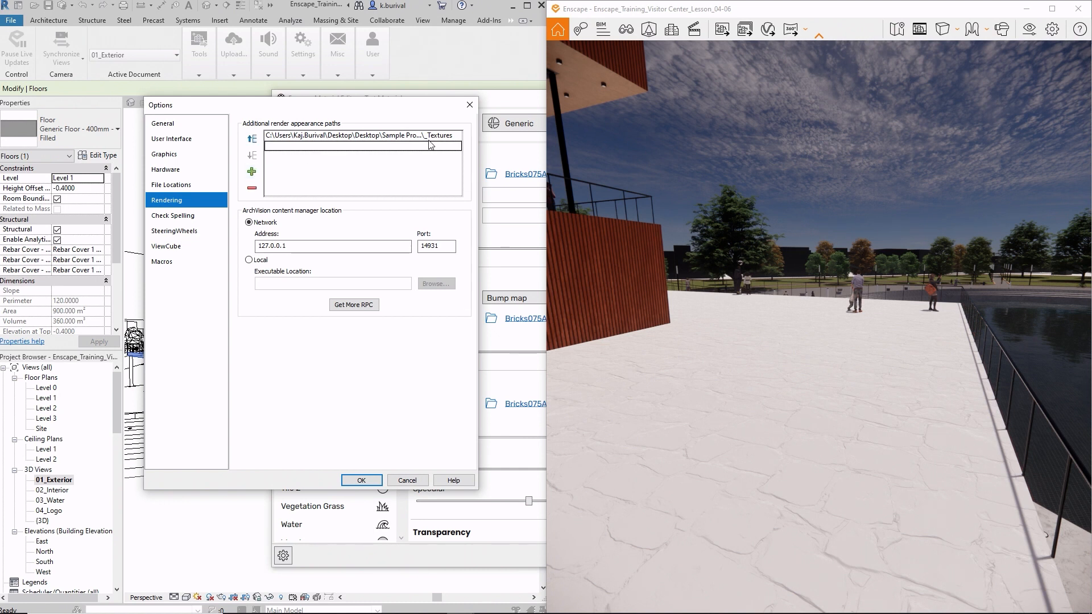
pyautogui.click(458, 146)
pyautogui.click(525, 201)
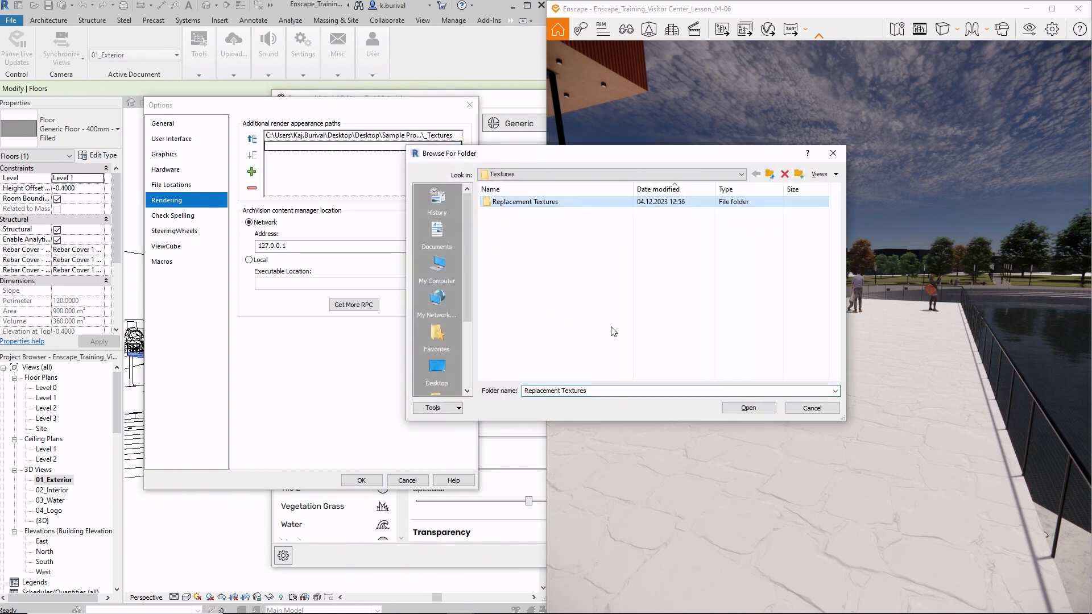
pyautogui.click(748, 410)
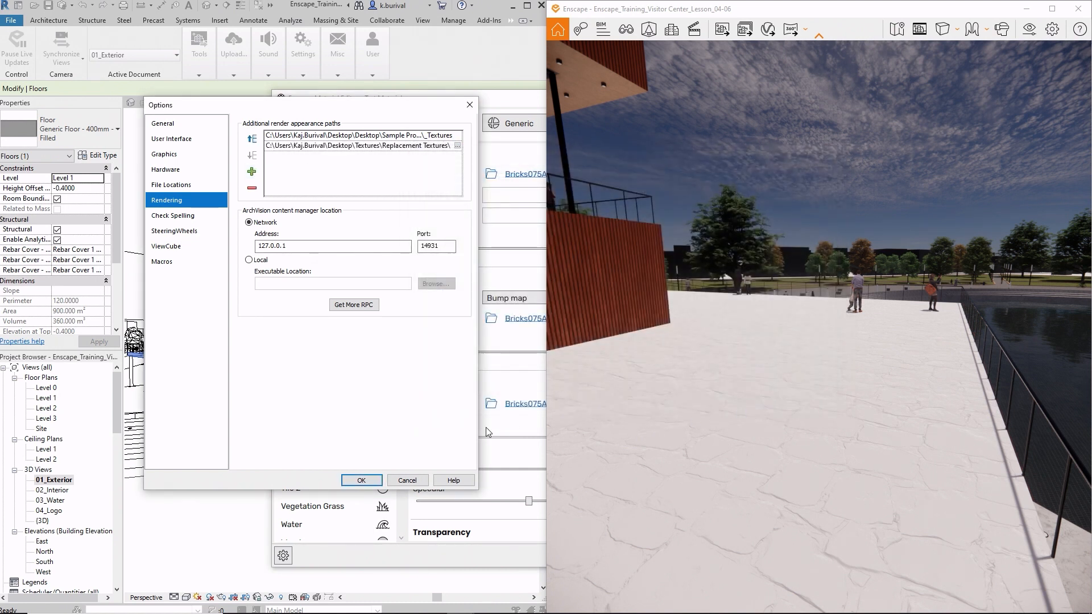
pyautogui.click(361, 481)
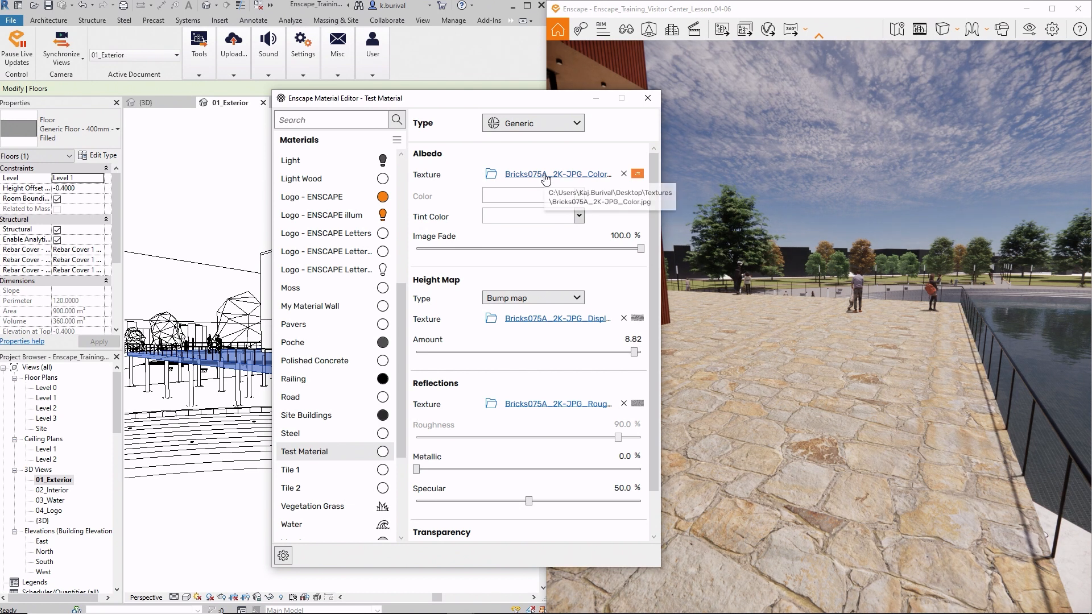
pyautogui.moveTo(574, 104); pyautogui.dragTo(413, 111)
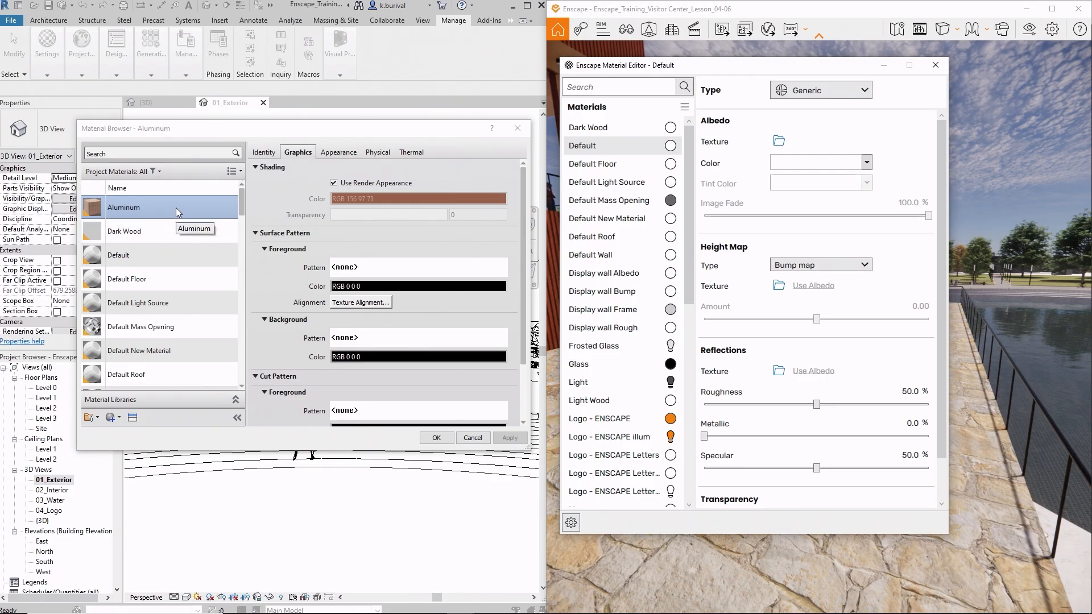
# - Compare the Default and Aluminum entries in Revit's Material Browser with the materials list of the Enscape Material Editor
pyautogui.click(152, 256)
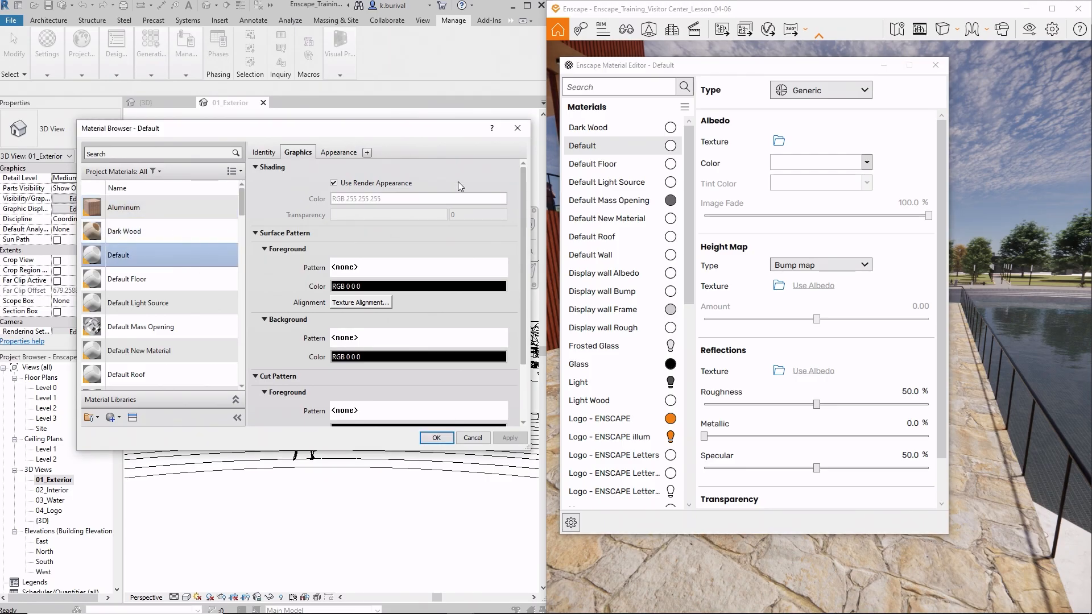
pyautogui.click(142, 207)
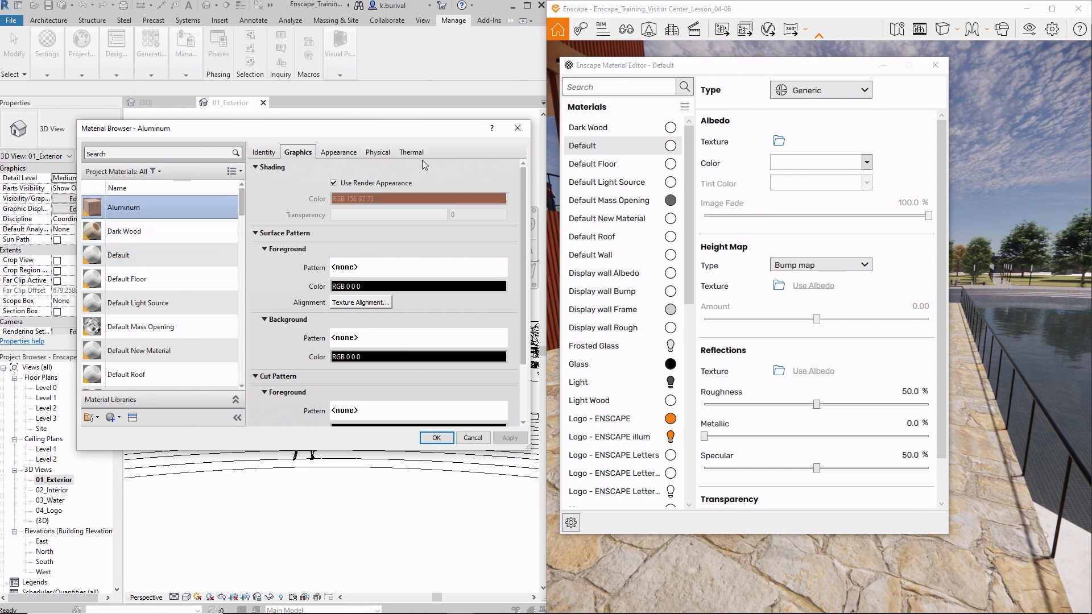
pyautogui.moveTo(636, 68); pyautogui.dragTo(324, 151)
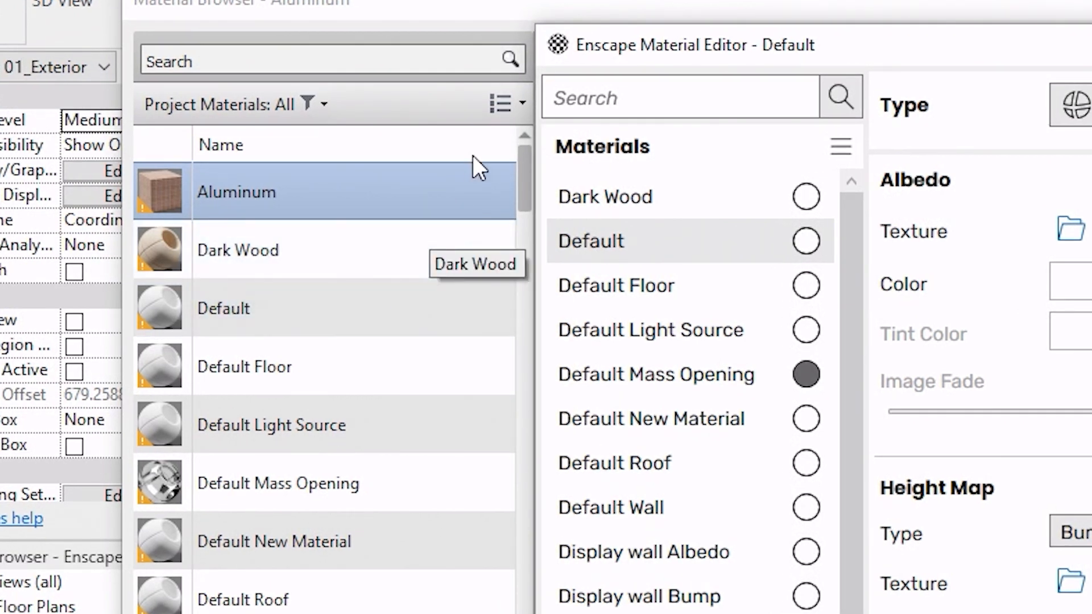
pyautogui.moveTo(769, 43); pyautogui.dragTo(729, 76)
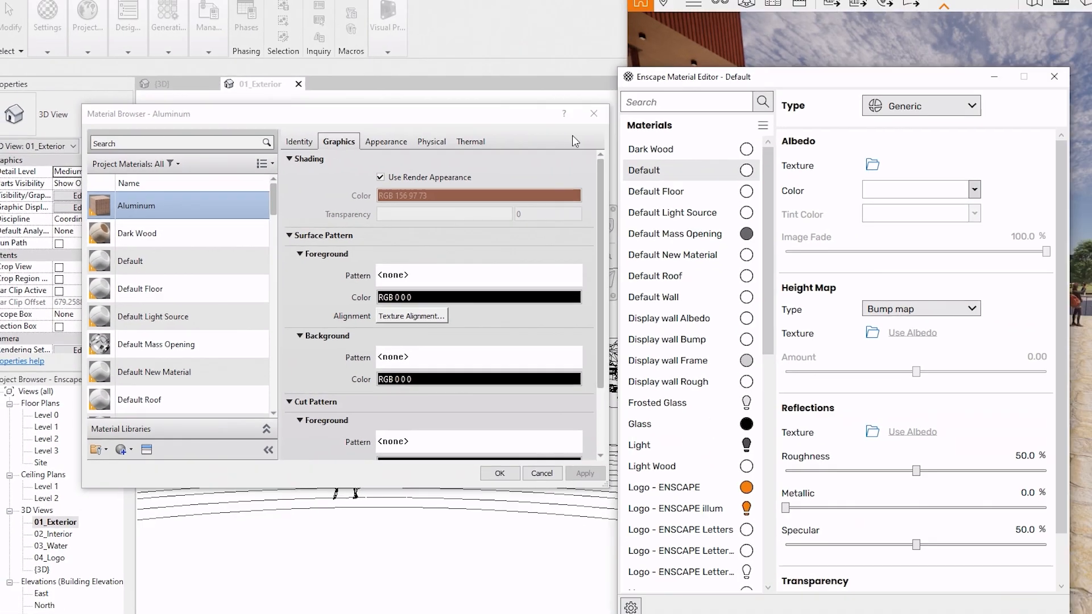
# - Replace the appearance asset of the Default material with 3in Squares - White and confirm the Material Browser
pyautogui.click(137, 265)
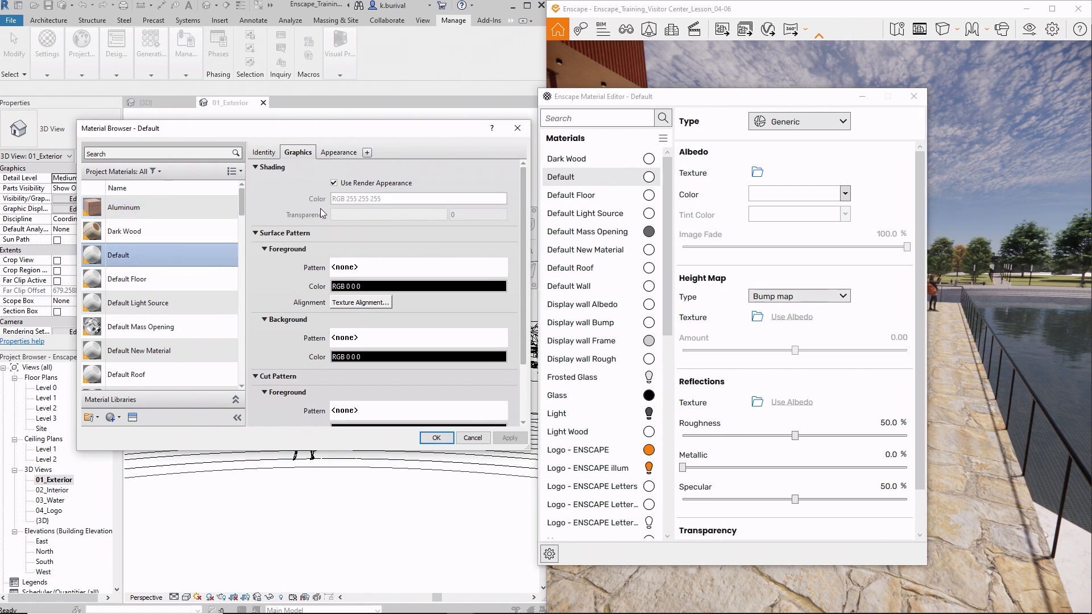
pyautogui.click(327, 155)
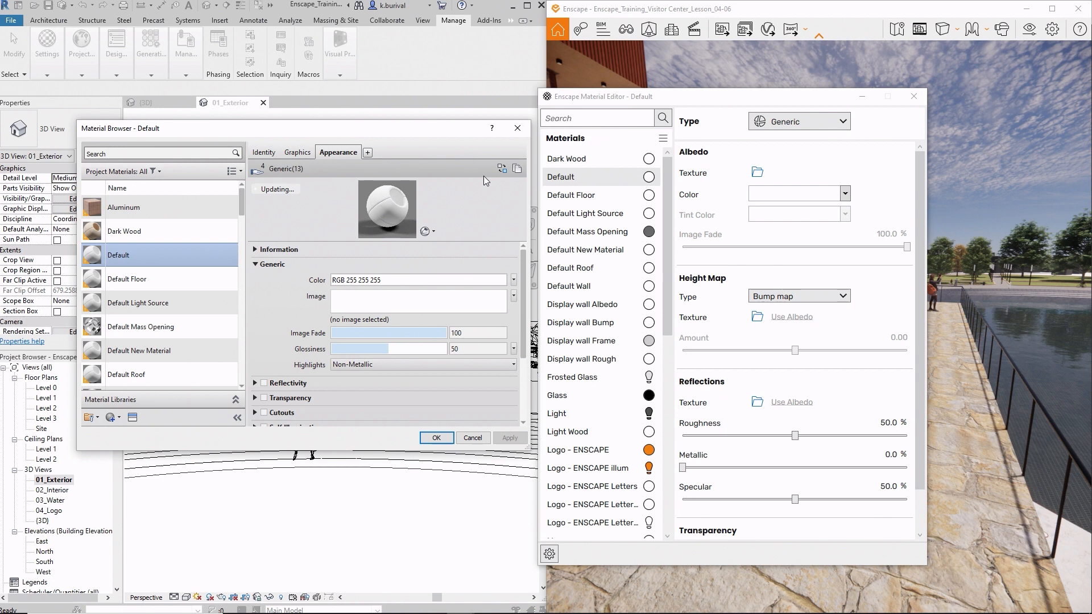
pyautogui.click(501, 169)
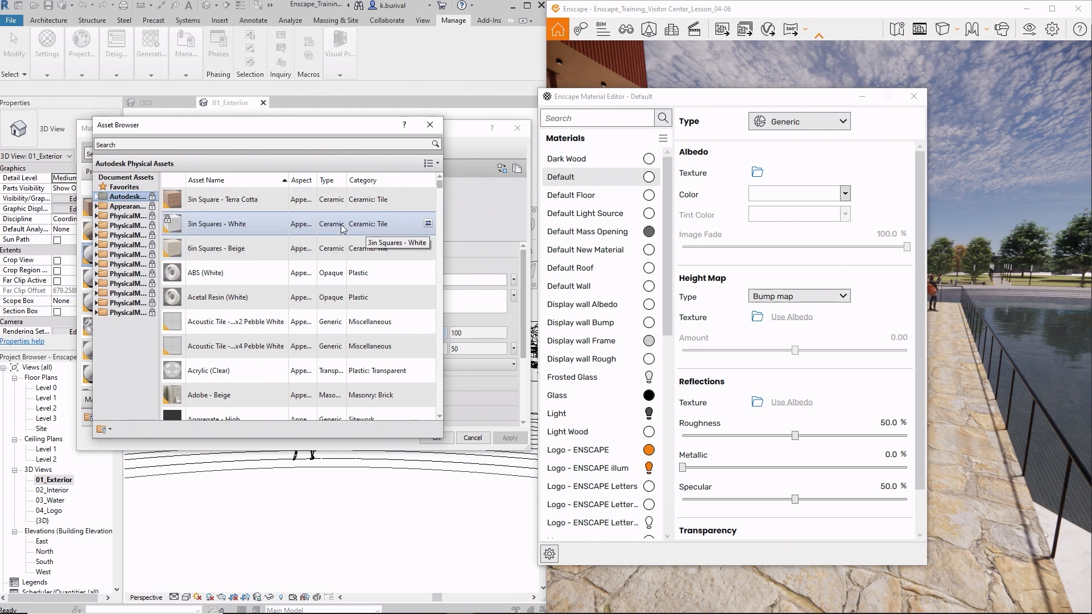
pyautogui.click(428, 223)
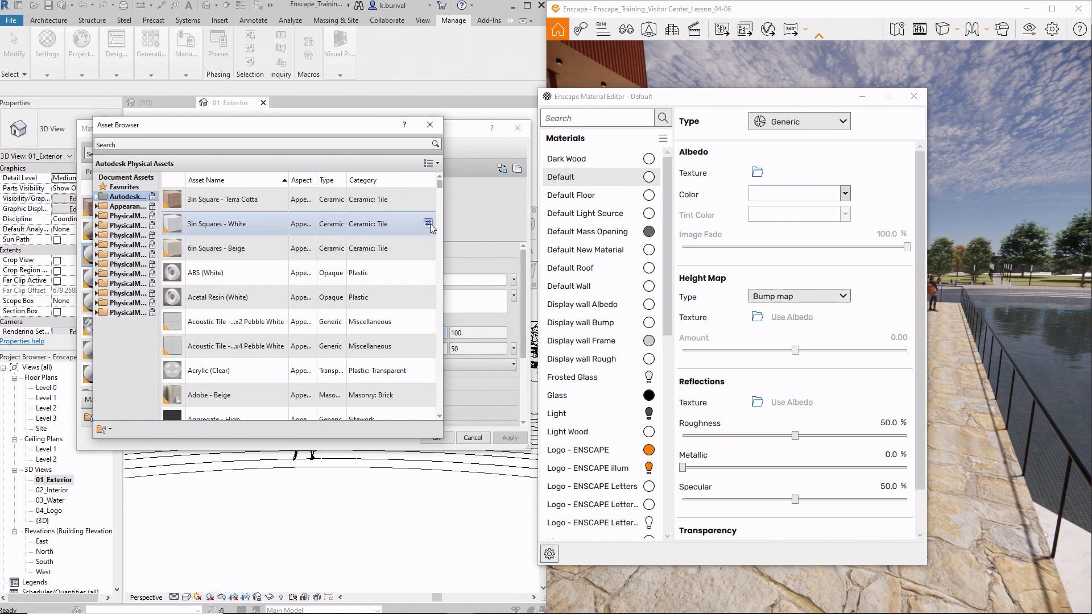
pyautogui.click(430, 124)
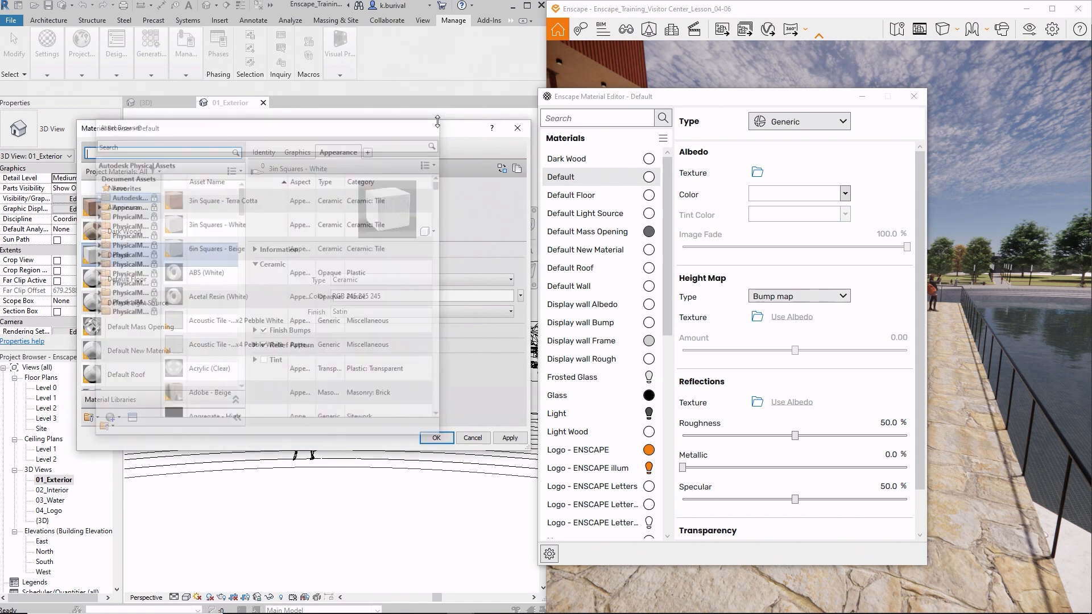
pyautogui.click(443, 442)
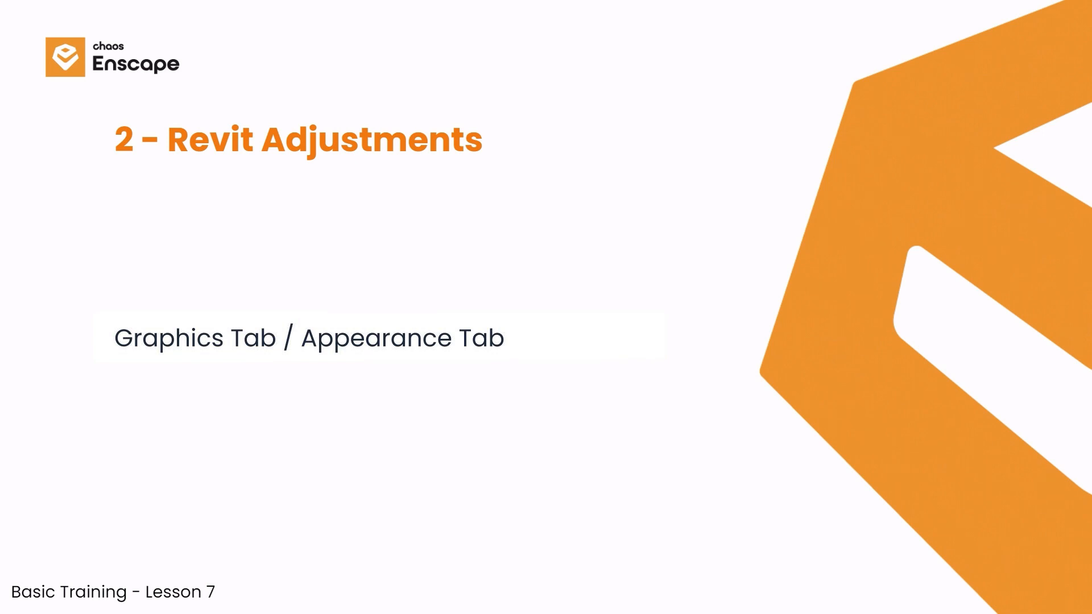
# - Examine the Appearance and Graphics settings of the Wood Exterior material against the building's color in the 3D view
pyautogui.click(145, 367)
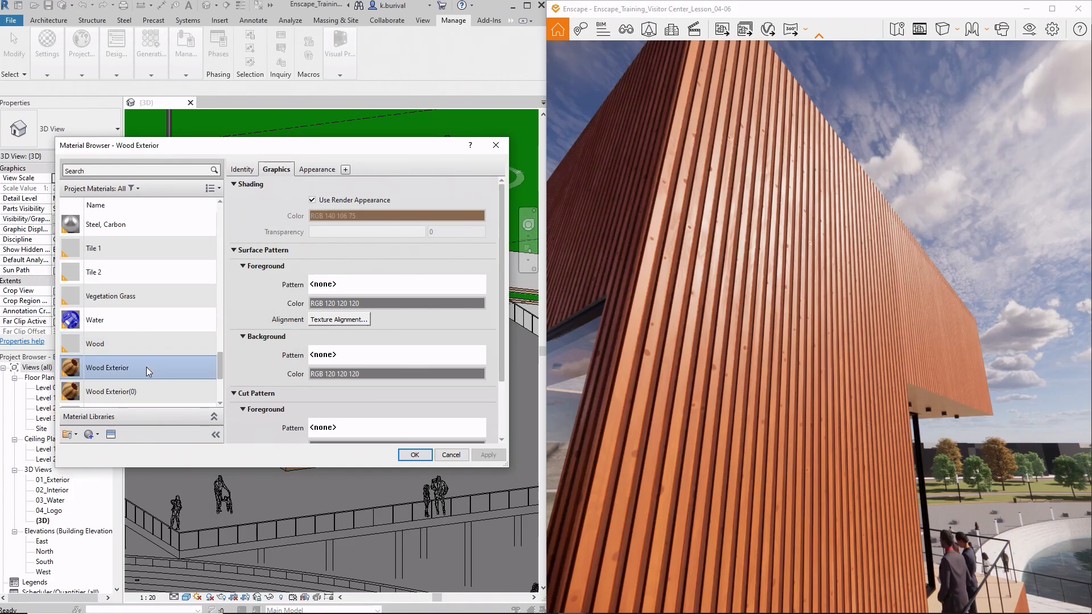
pyautogui.keyDown('shift'); pyautogui.click(183, 387); pyautogui.keyUp('shift')
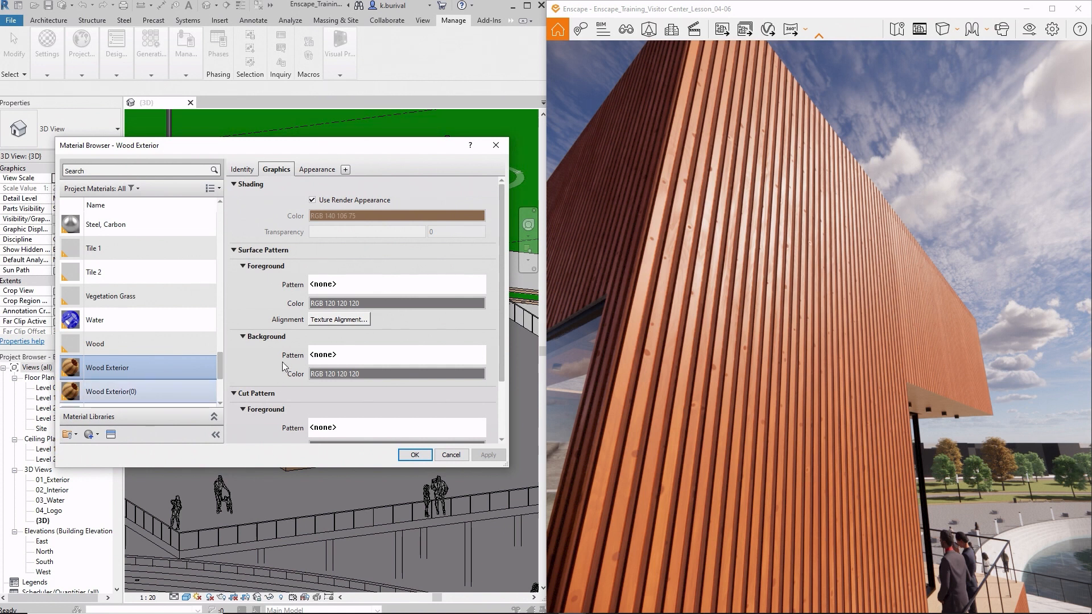
pyautogui.click(315, 170)
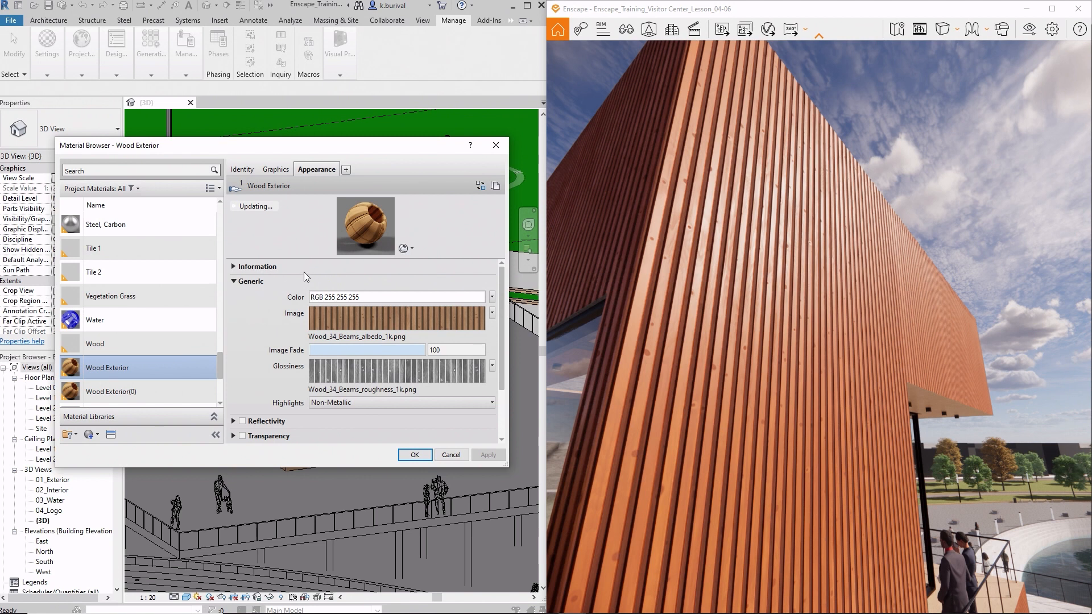
pyautogui.scroll(-3, 293, 301)
pyautogui.scroll(2, 291, 306)
pyautogui.click(275, 169)
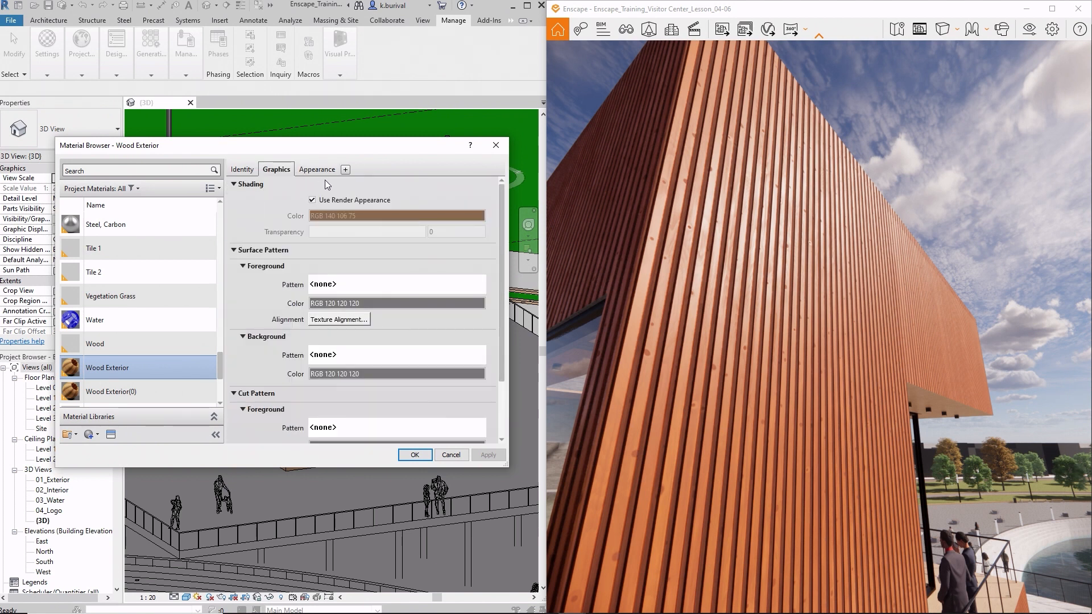
pyautogui.moveTo(351, 149); pyautogui.dragTo(338, 434)
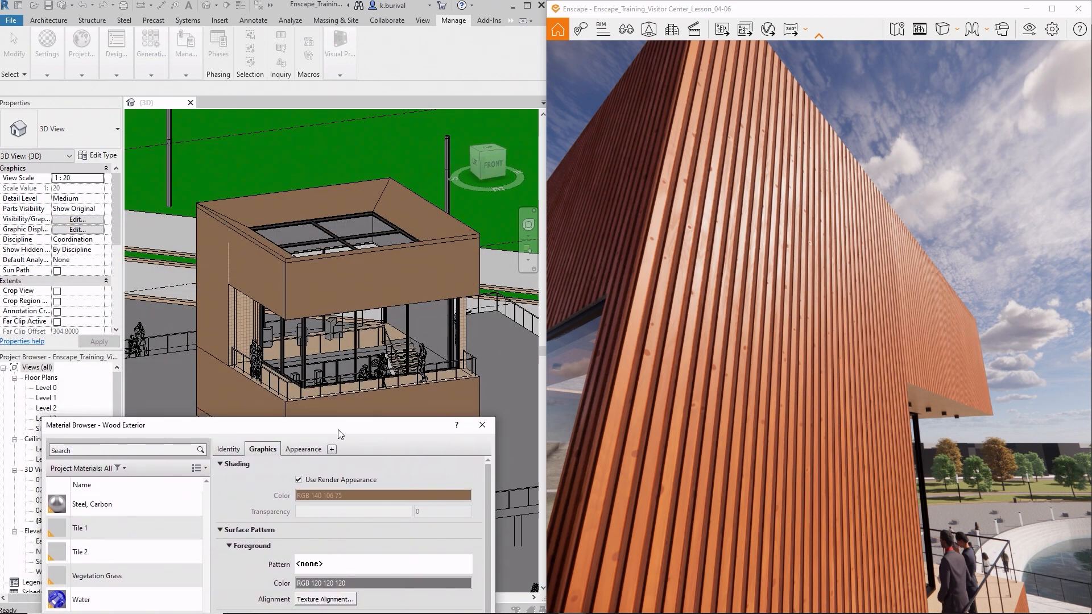
pyautogui.moveTo(338, 434); pyautogui.dragTo(342, 158)
# - Examine the appearance textures and Bump settings of Wood Exterior, and close the Material Browser
pyautogui.click(305, 173)
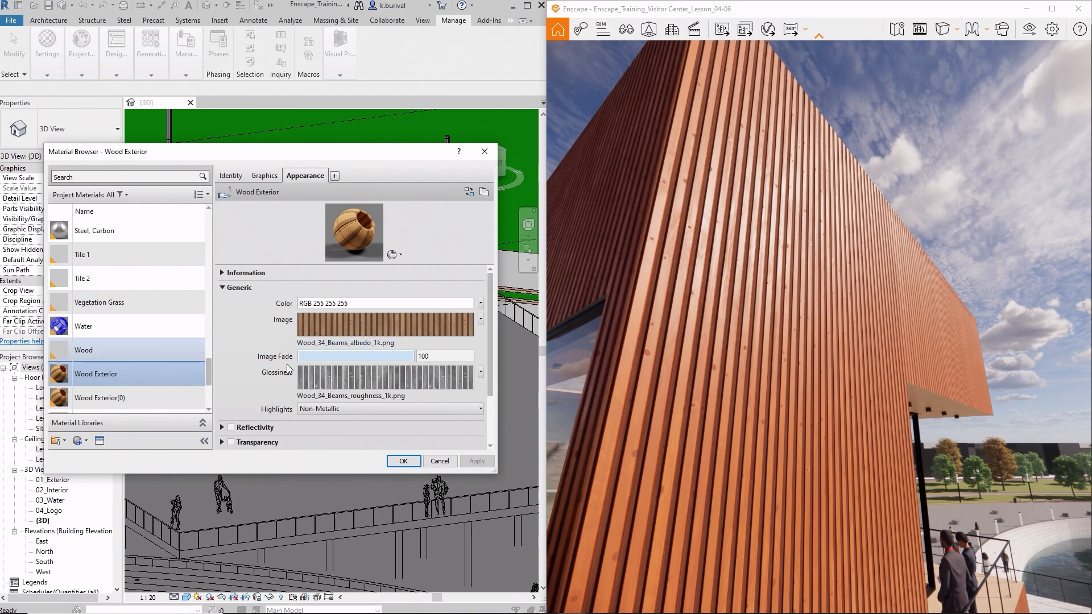
pyautogui.scroll(-2, 287, 368)
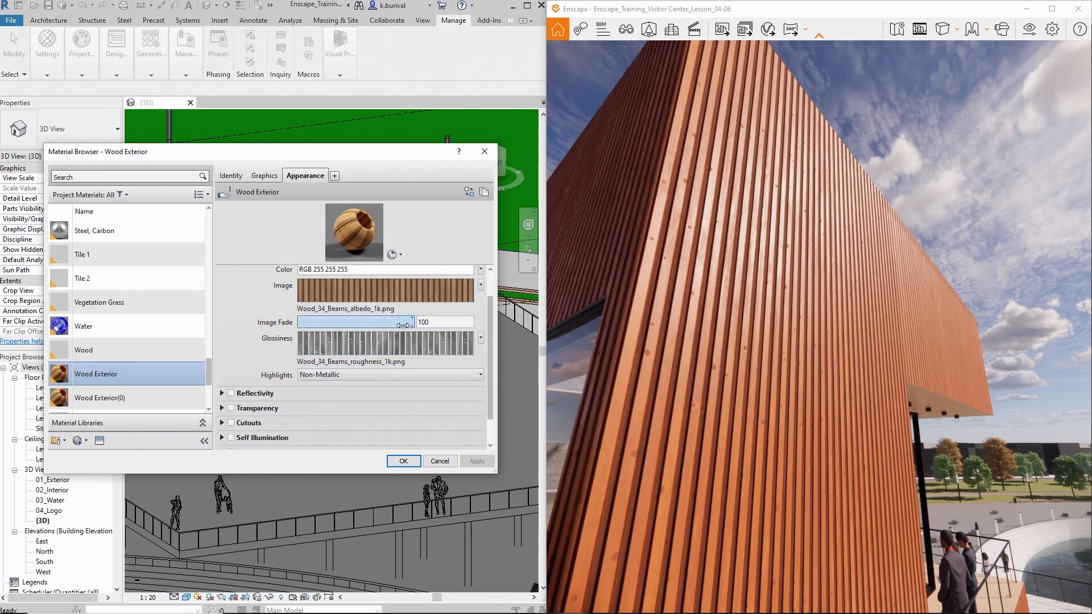
pyautogui.scroll(-2, 392, 336)
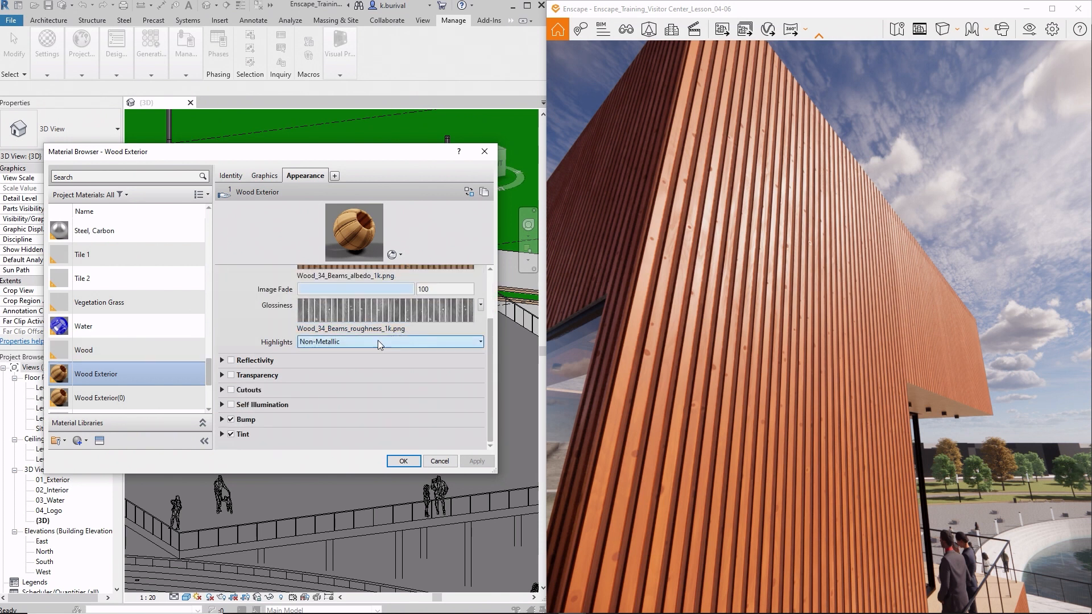
pyautogui.click(223, 420)
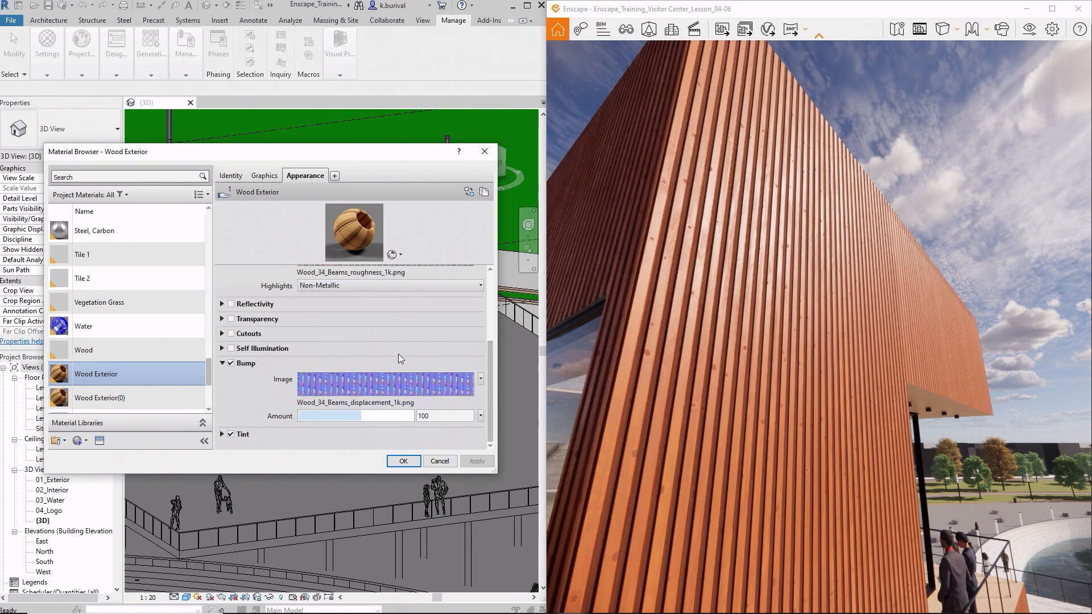
pyautogui.scroll(5, 396, 330)
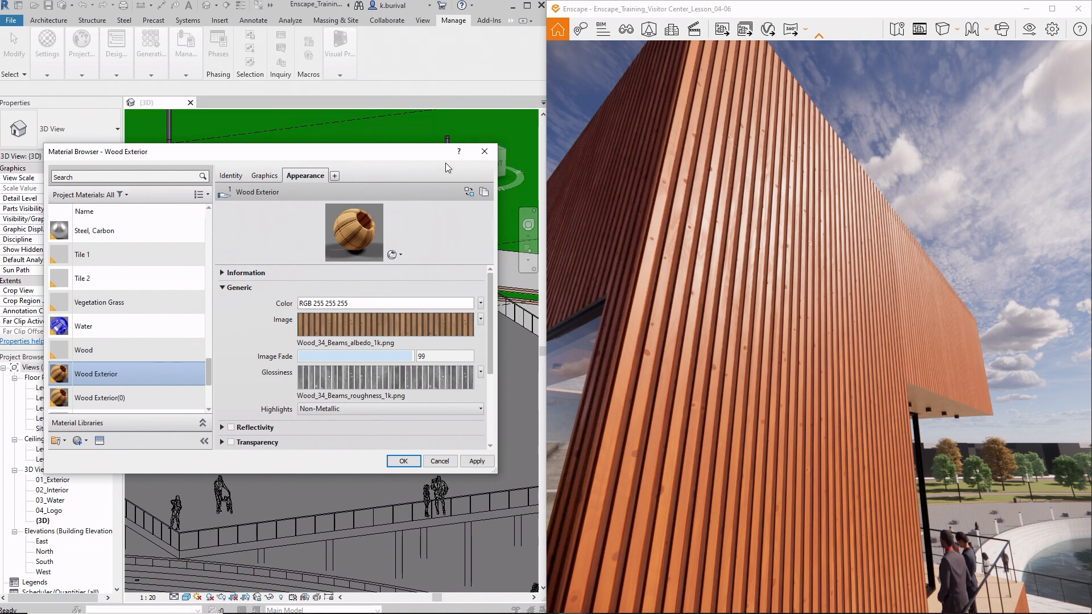
pyautogui.click(483, 154)
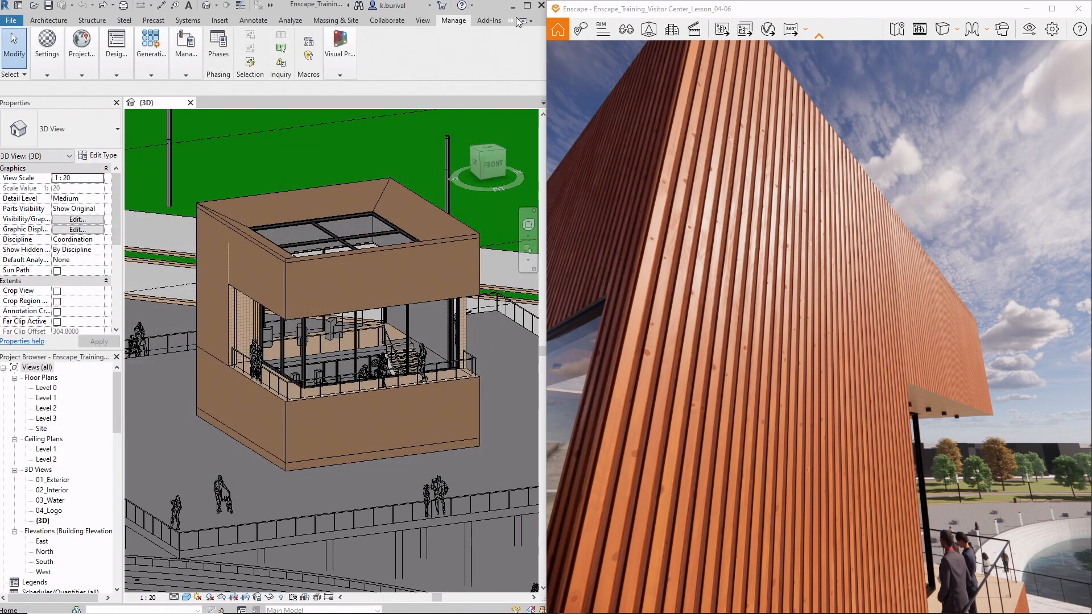
# - Open the Enscape General Settings and show the Rendering options
pyautogui.click(522, 33)
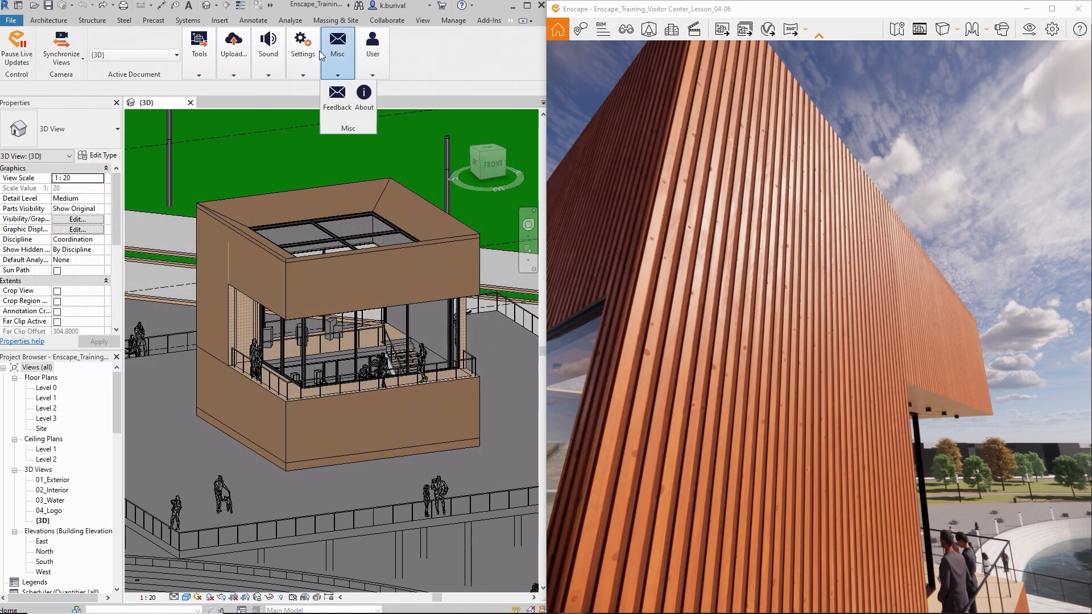
pyautogui.moveTo(312, 54)
pyautogui.click(310, 101)
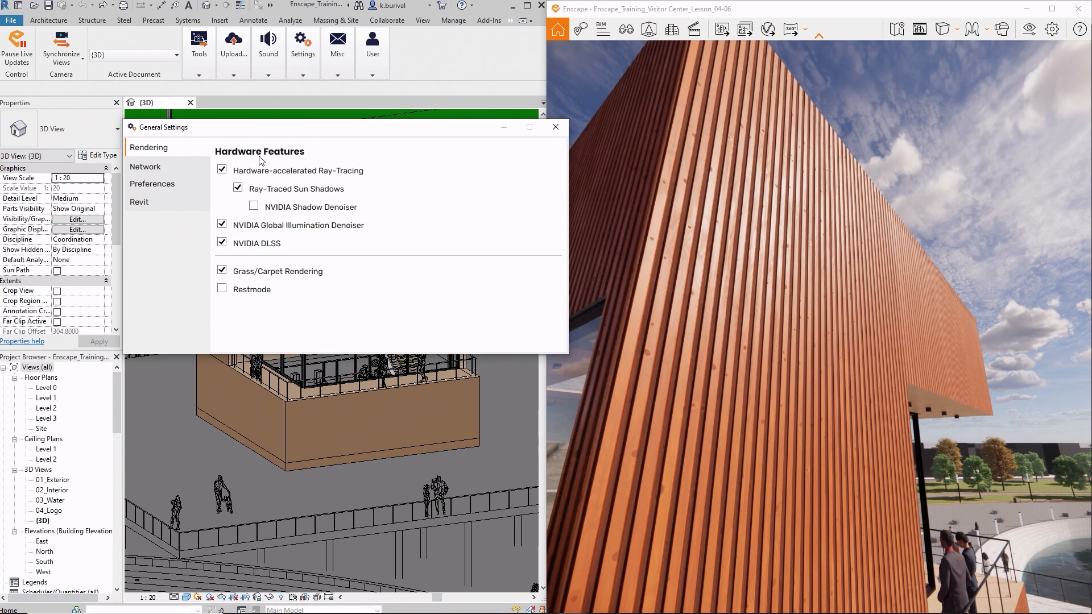
# - Switch the Revit export Material Selection to Graphics to view the whole building with it, and set it back to Appearance
pyautogui.click(163, 204)
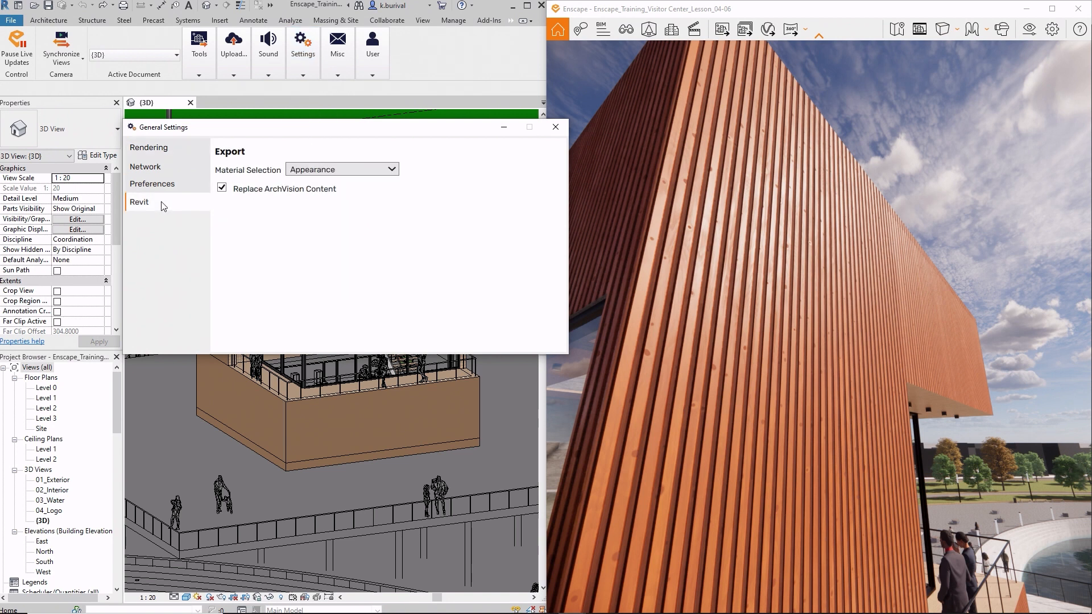
pyautogui.click(354, 171)
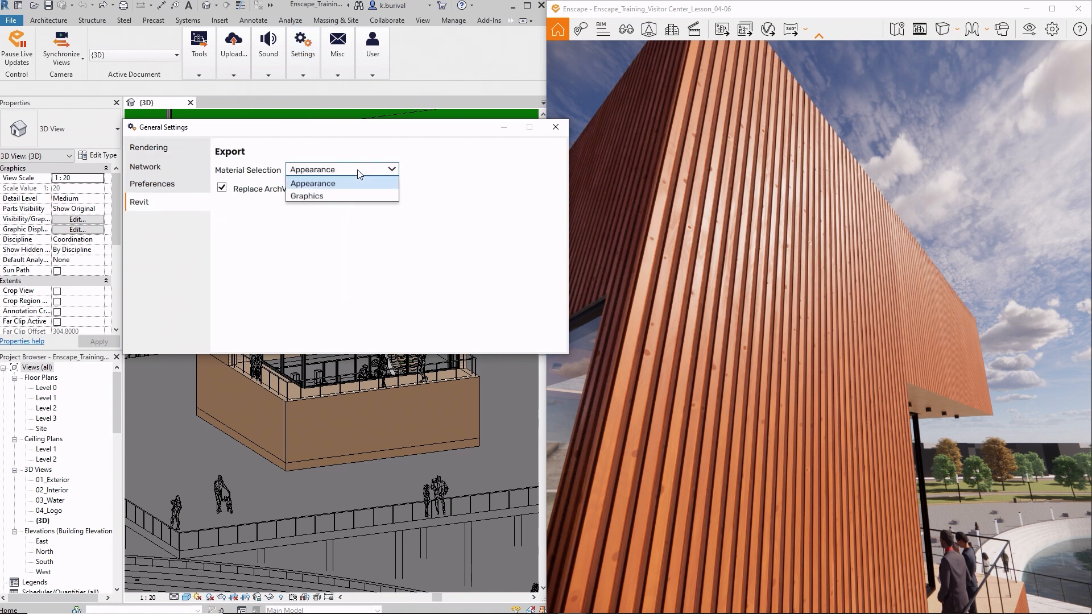
pyautogui.click(352, 195)
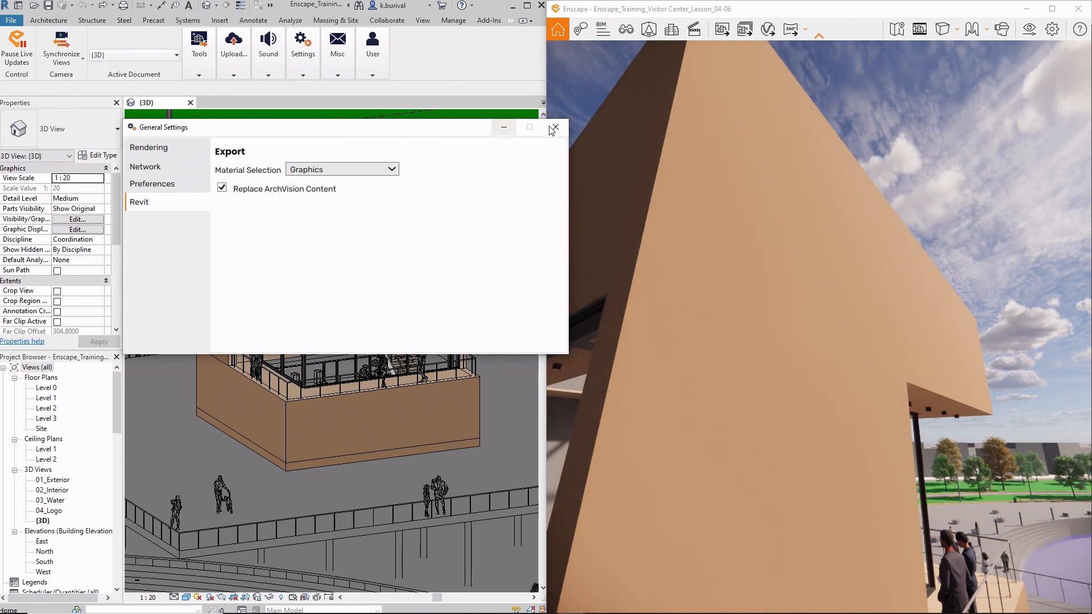
pyautogui.moveTo(695, 169); pyautogui.dragTo(817, 283, button='right')
pyautogui.scroll(-5, 668, 256)
pyautogui.click(381, 170)
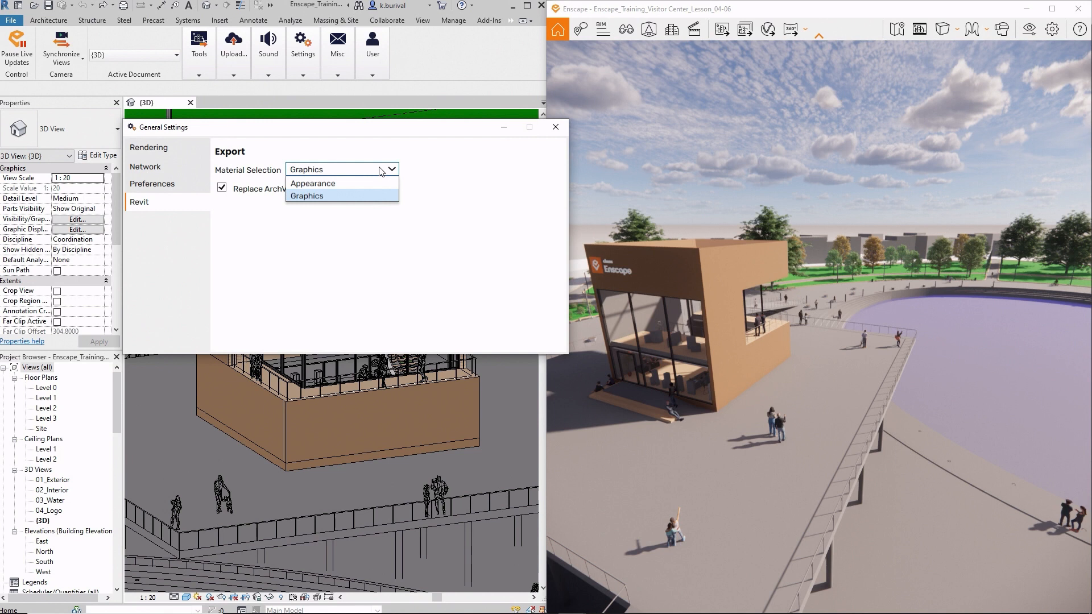
pyautogui.click(377, 182)
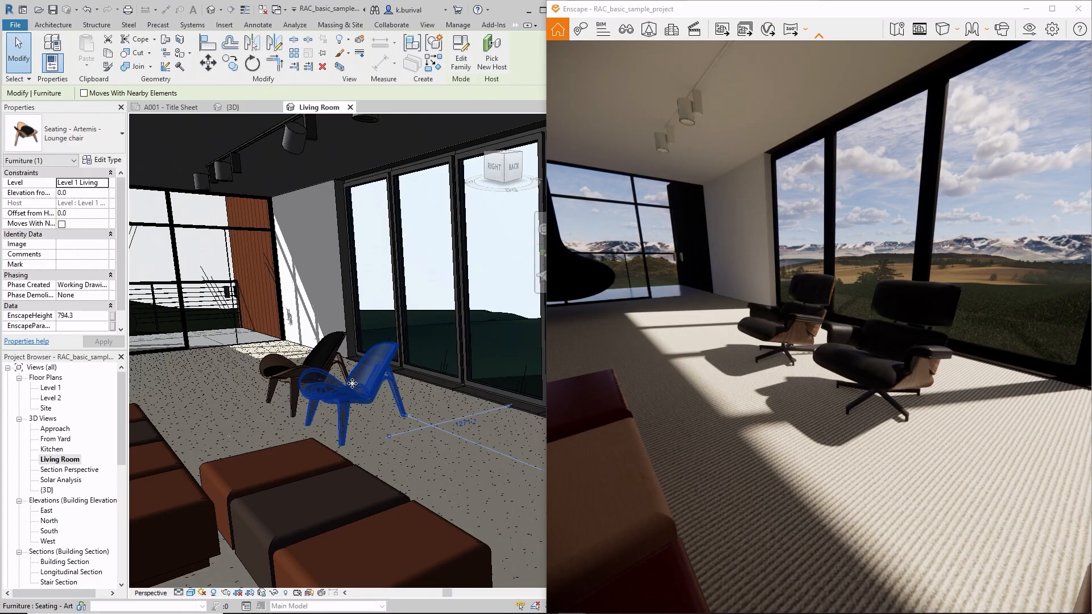
# - Move the selected Artemis lounge chair in the Living Room view away from the other chair, toward the benches
pyautogui.moveTo(802, 369); pyautogui.dragTo(801, 369, button='right')
pyautogui.scroll(3, 801, 370)
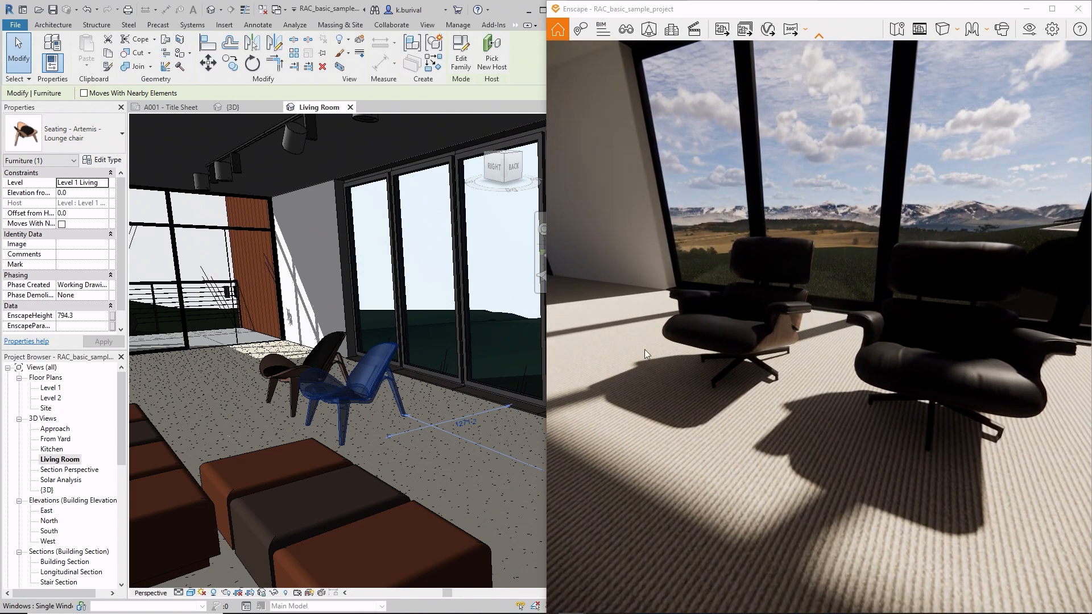
pyautogui.press('d')
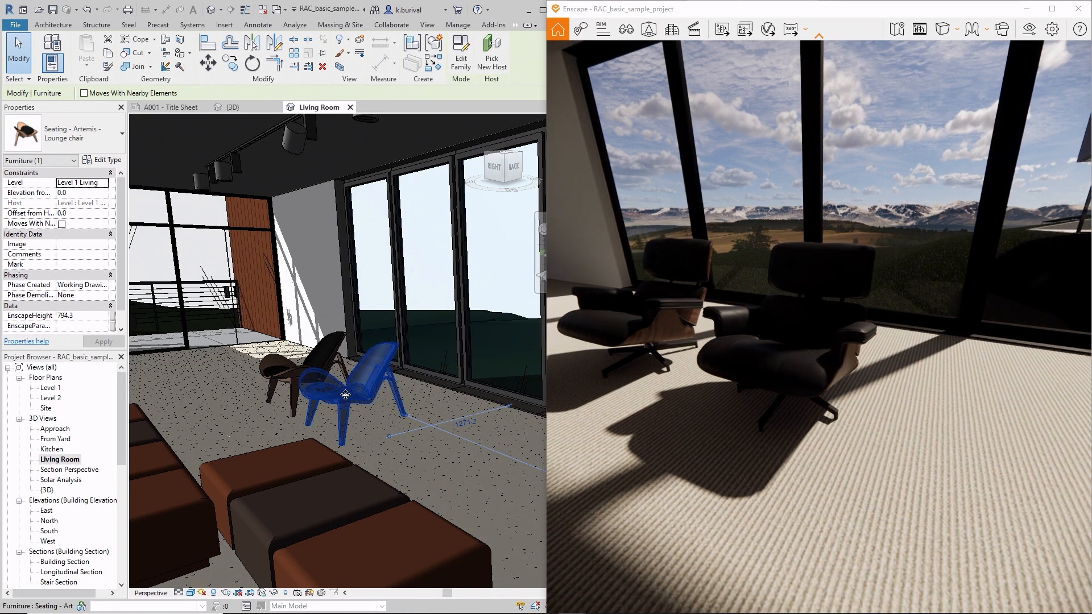
pyautogui.moveTo(370, 404); pyautogui.dragTo(421, 426)
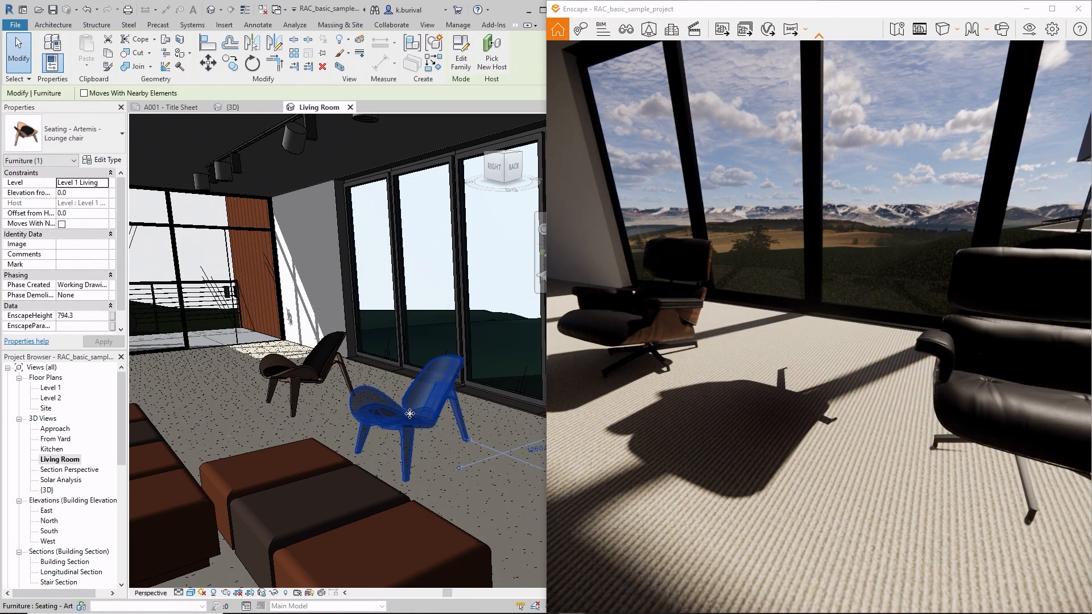
pyautogui.scroll(-5, 851, 340)
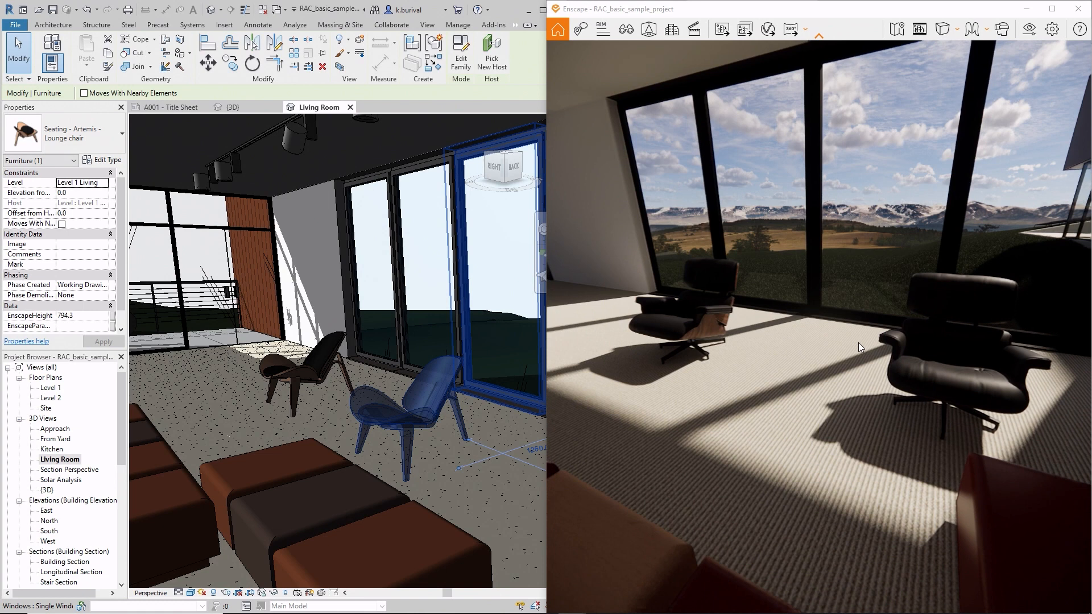
# - Rotate the moved lounge chair slightly in the Living Room view
pyautogui.click(252, 63)
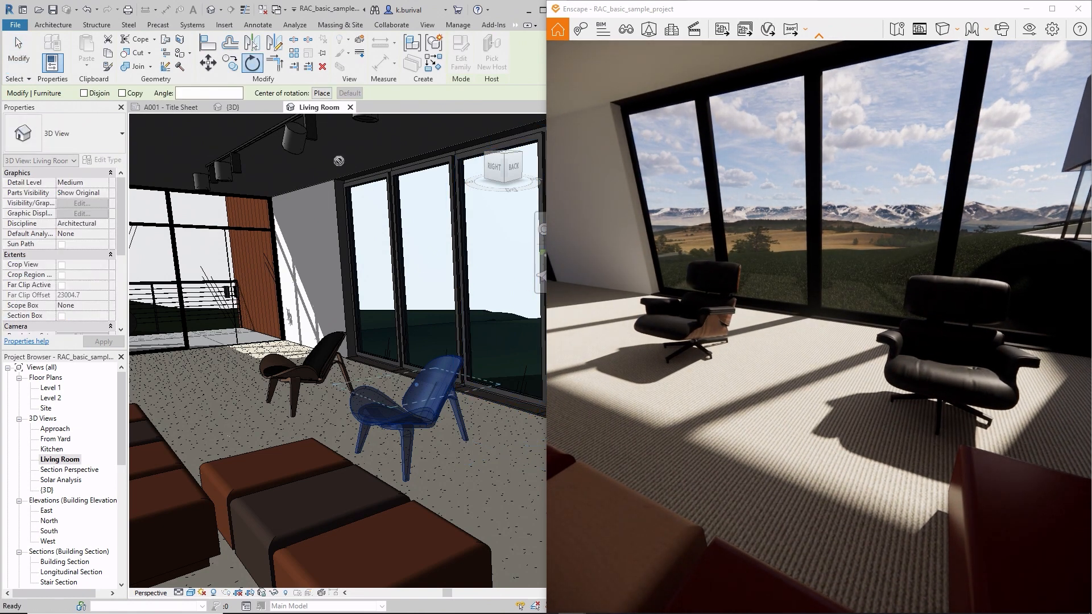
pyautogui.click(482, 397)
pyautogui.click(479, 414)
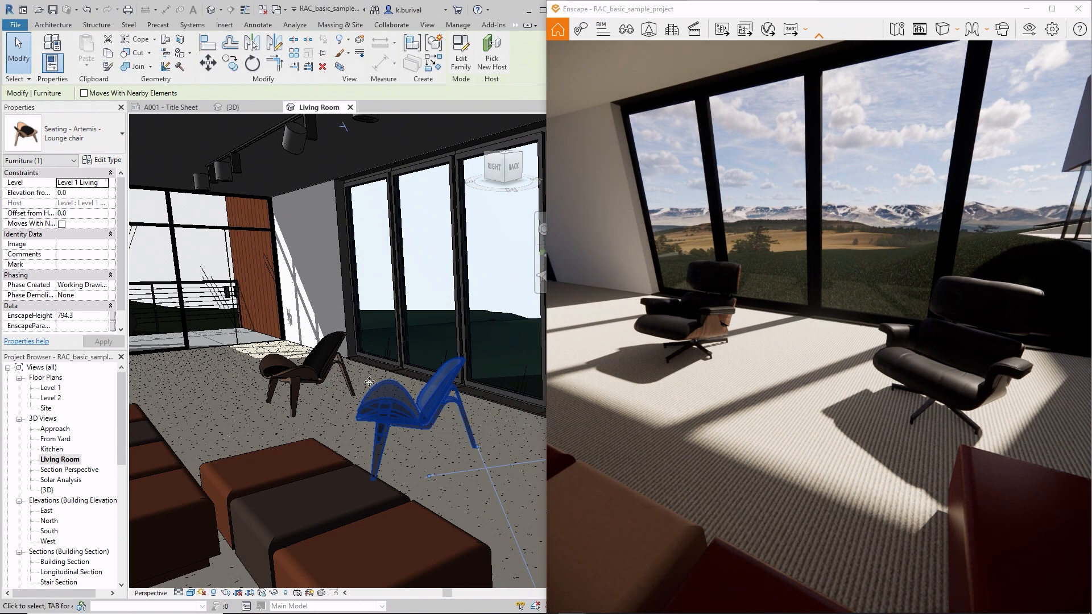
# - Select the other lounge chair, farther from the benches, and rotate it slightly
pyautogui.click(307, 376)
pyautogui.press('r')
pyautogui.press('o')
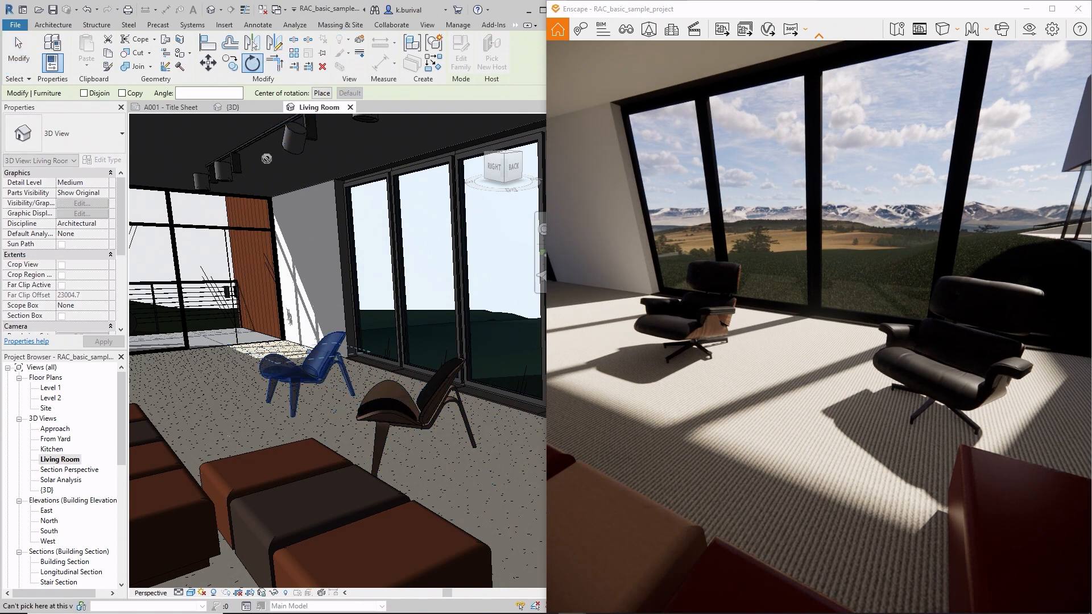
pyautogui.click(342, 390)
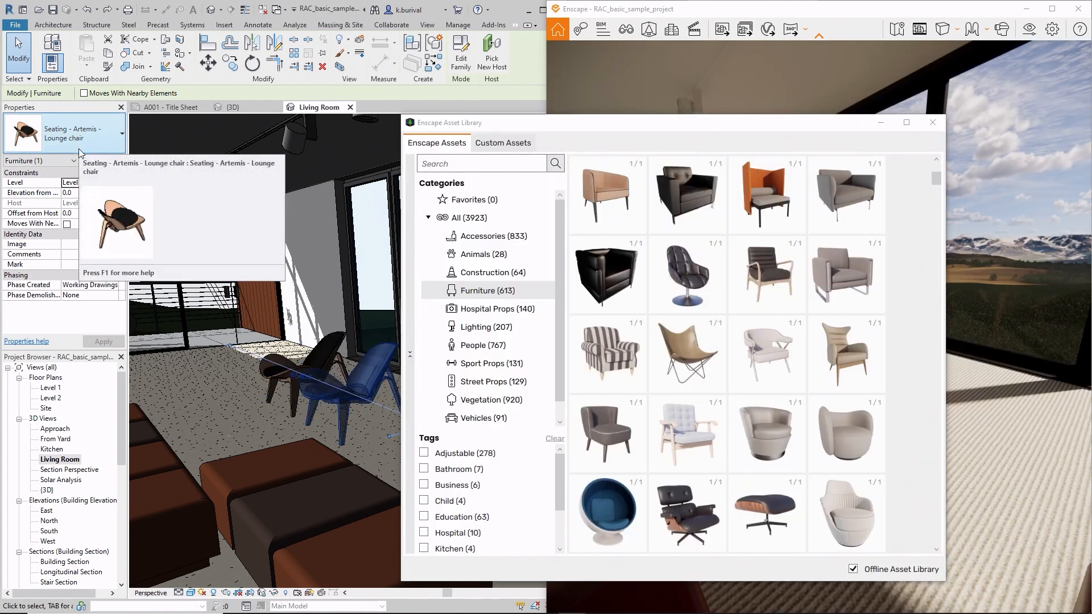
# - Link the Seating - Artemis - Lounge chair family to the Armchair 031 furniture asset and minimize the Asset Library
pyautogui.scroll(-3, 688, 320)
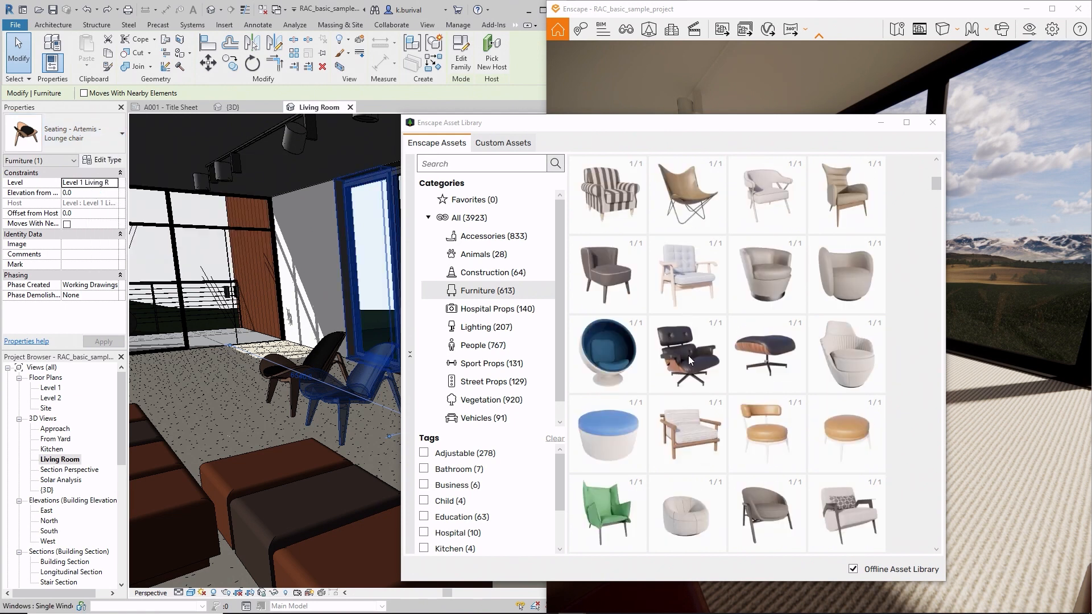
pyautogui.moveTo(688, 356)
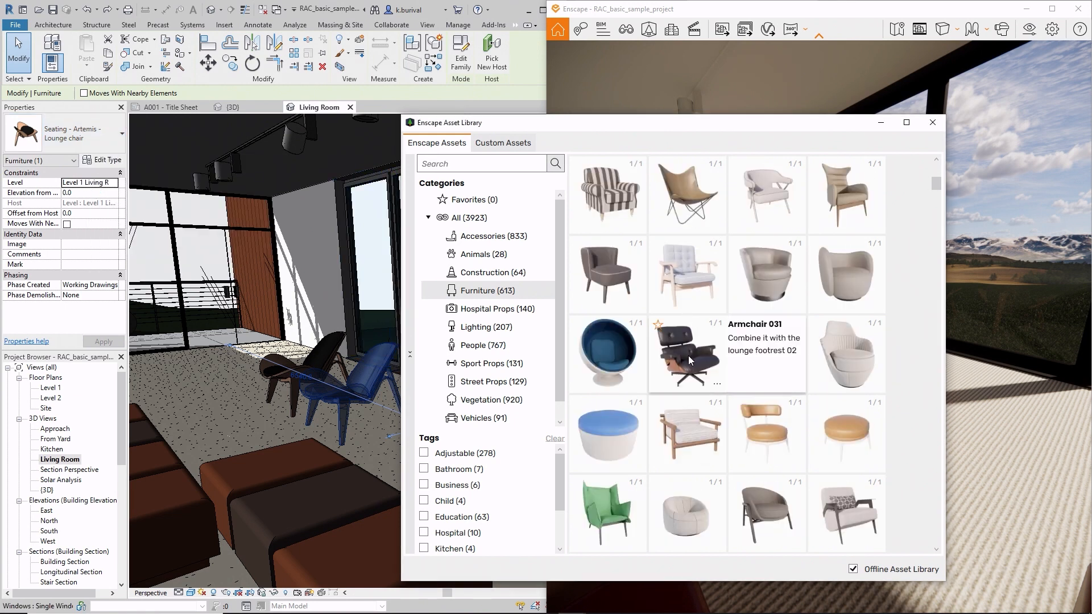
pyautogui.click(717, 383)
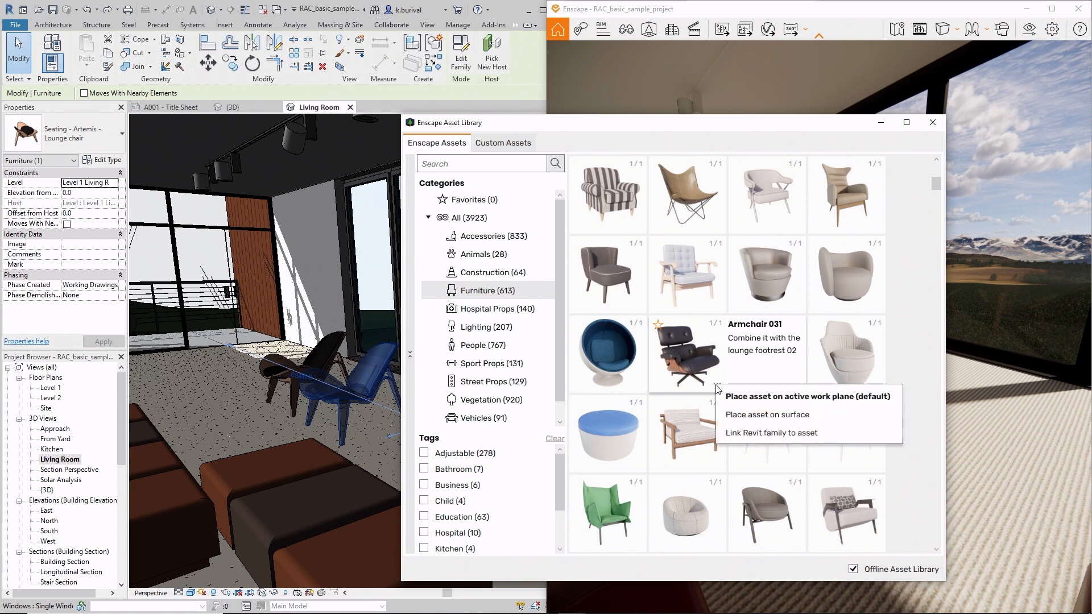
pyautogui.click(745, 435)
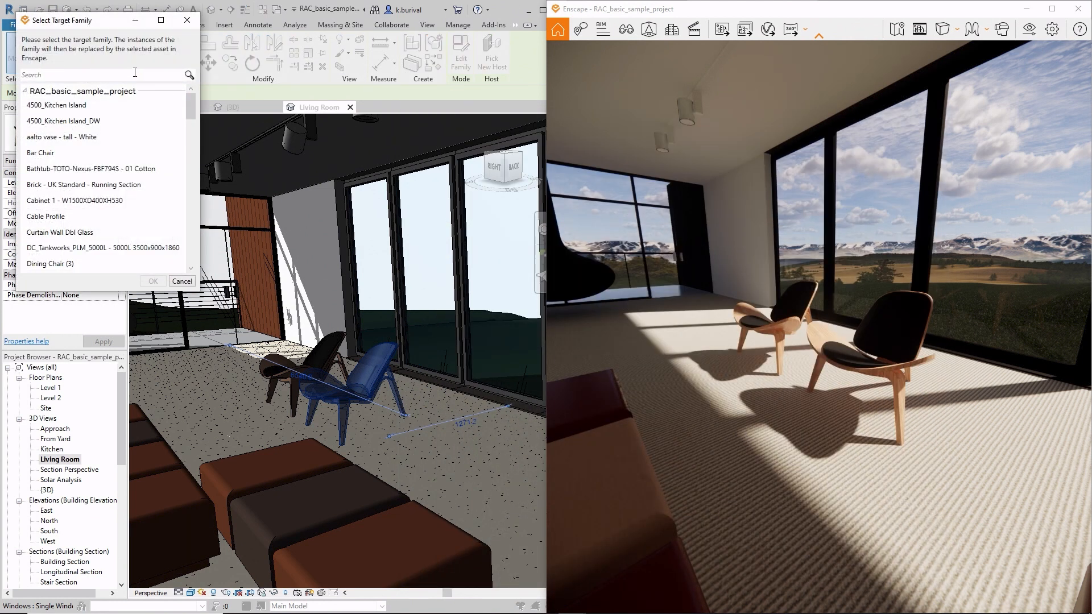
pyautogui.write('artemis')
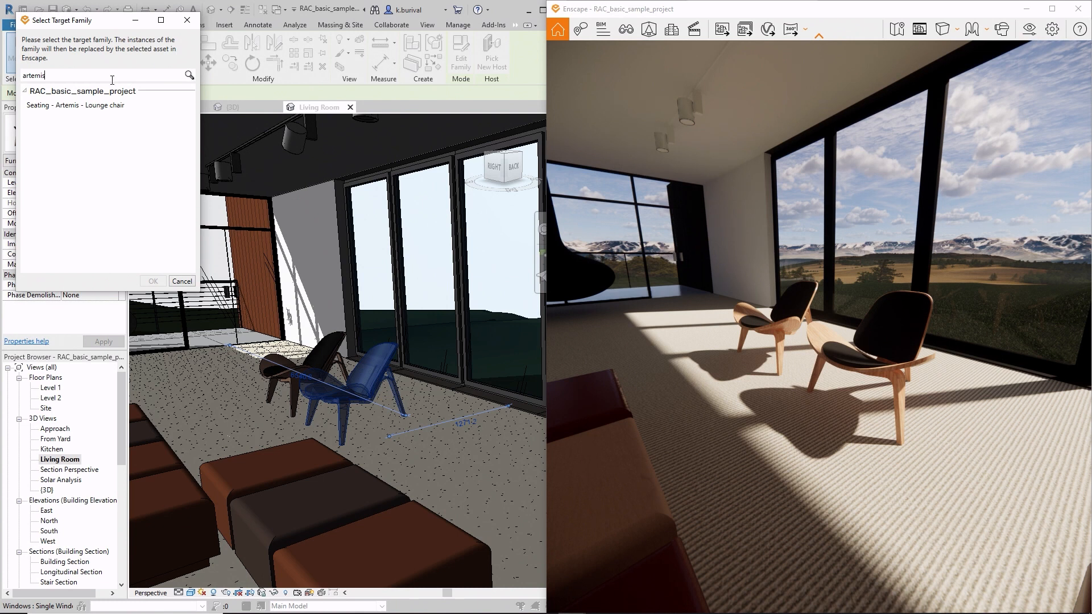
pyautogui.click(98, 105)
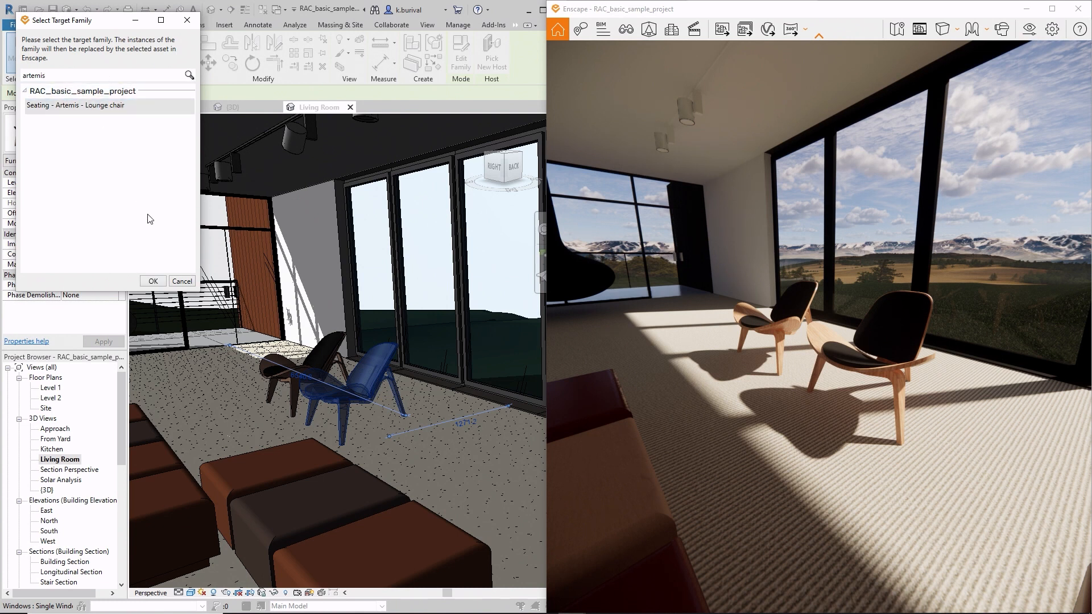
pyautogui.click(160, 285)
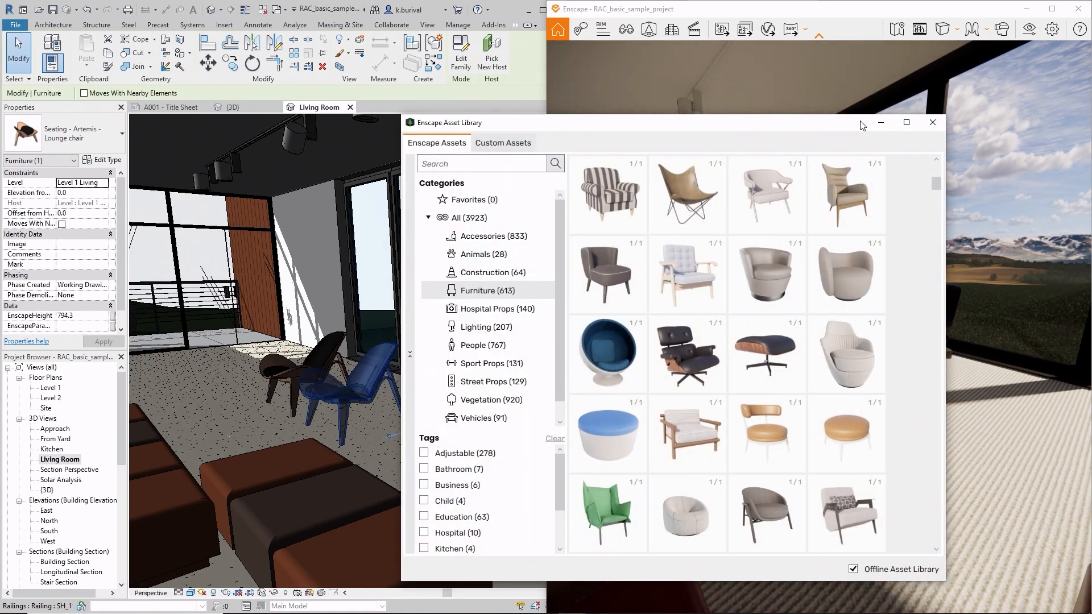
pyautogui.click(880, 123)
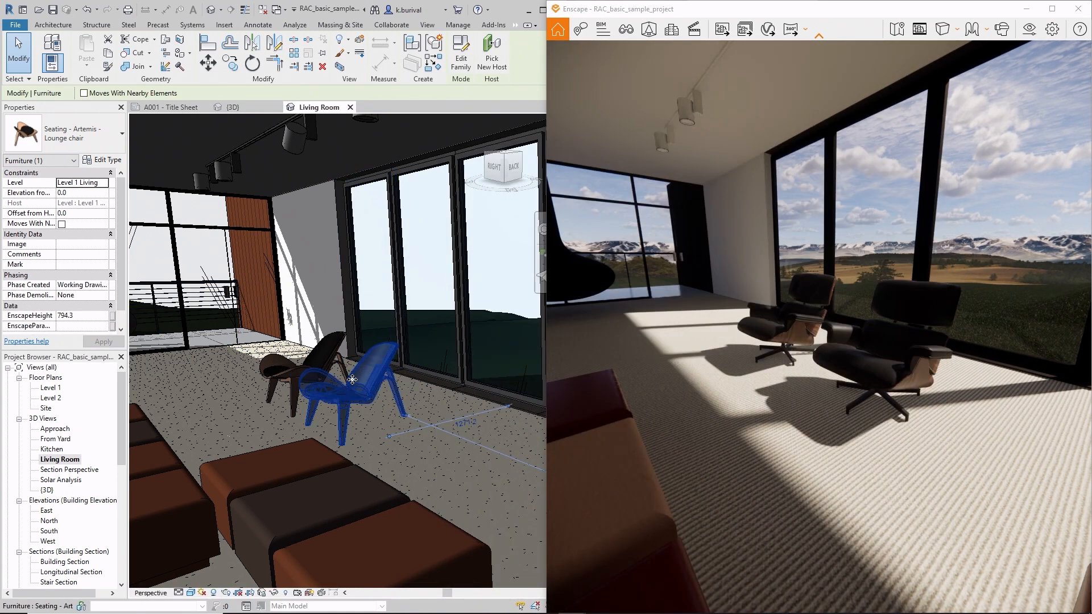
# - Move the front lounge chair, linked to Armchair 031, farther from the other chair while viewing the rendered seats
pyautogui.moveTo(801, 371); pyautogui.dragTo(818, 388, button='right')
pyautogui.scroll(5, 800, 370)
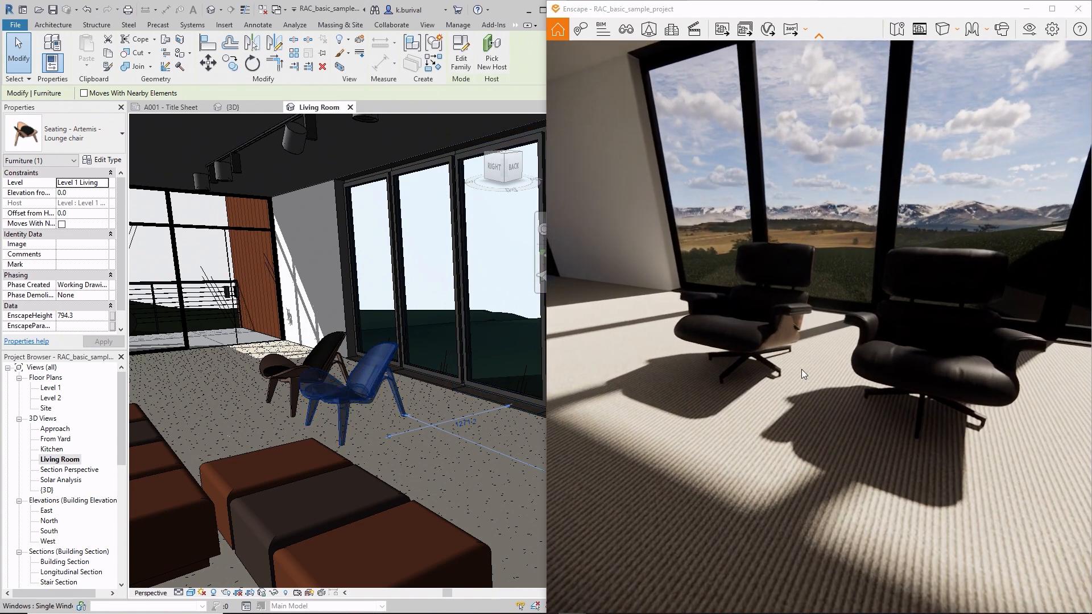
pyautogui.moveTo(739, 375); pyautogui.dragTo(614, 376, button='middle')
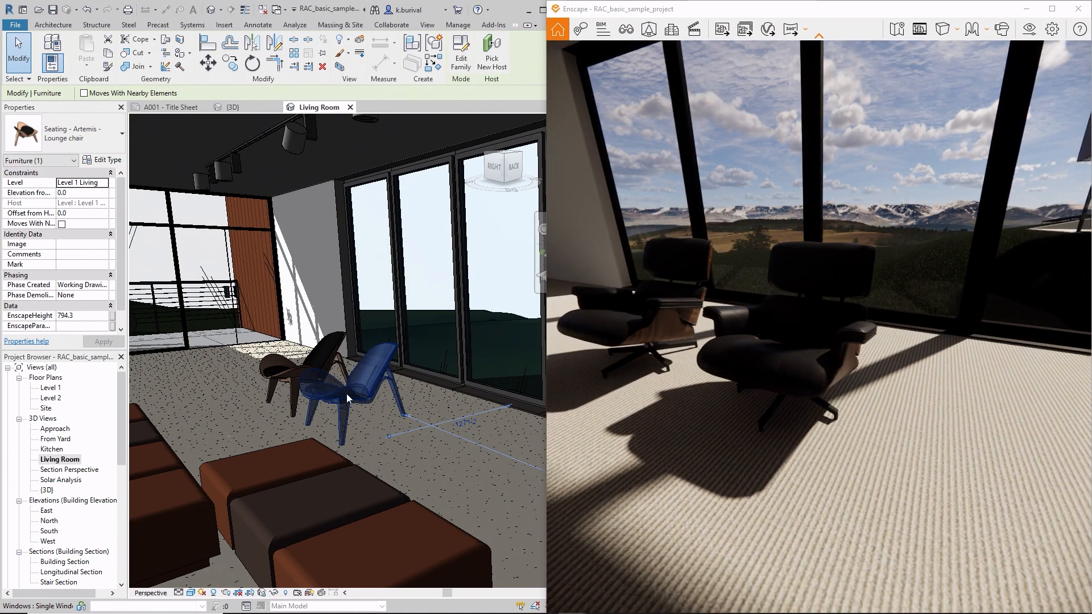
pyautogui.moveTo(346, 394); pyautogui.dragTo(413, 419)
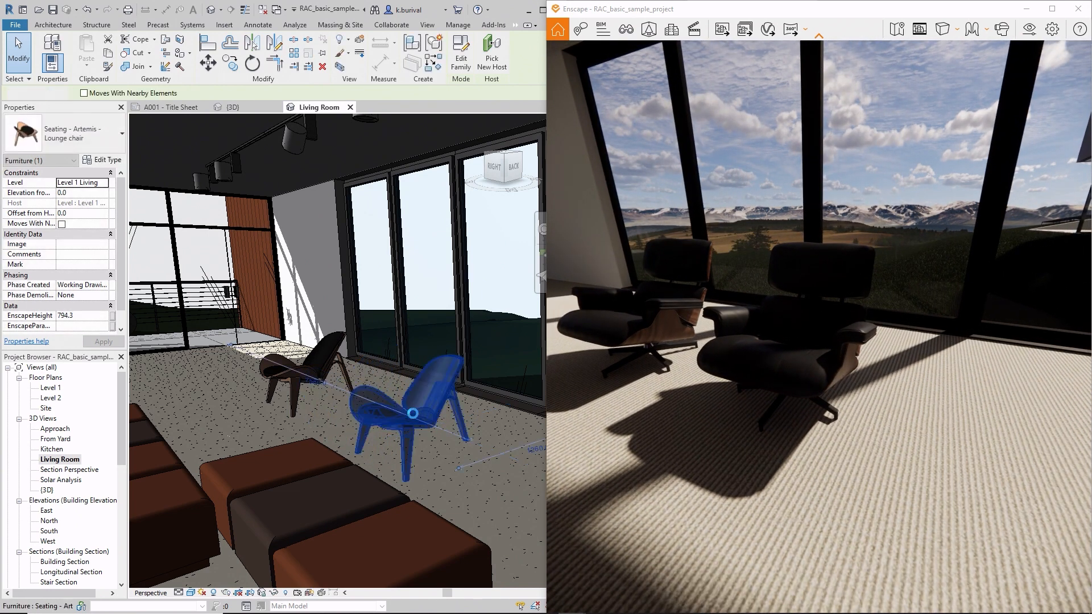
pyautogui.scroll(-5, 851, 338)
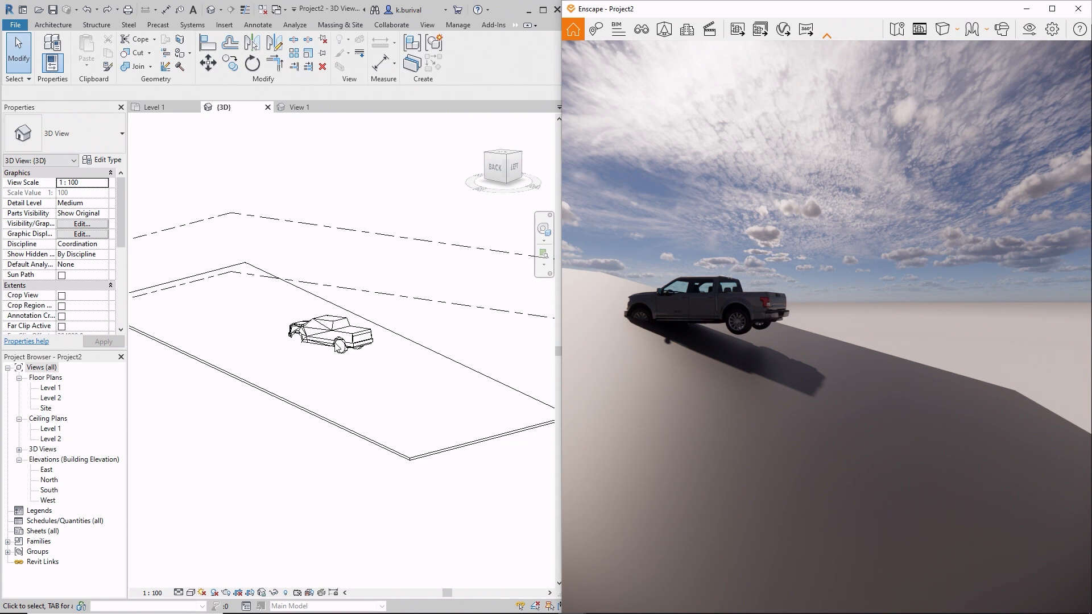
# - Select the Car 052 asset in the 3D view of Project2 and move it along the sloped floor
pyautogui.click(334, 335)
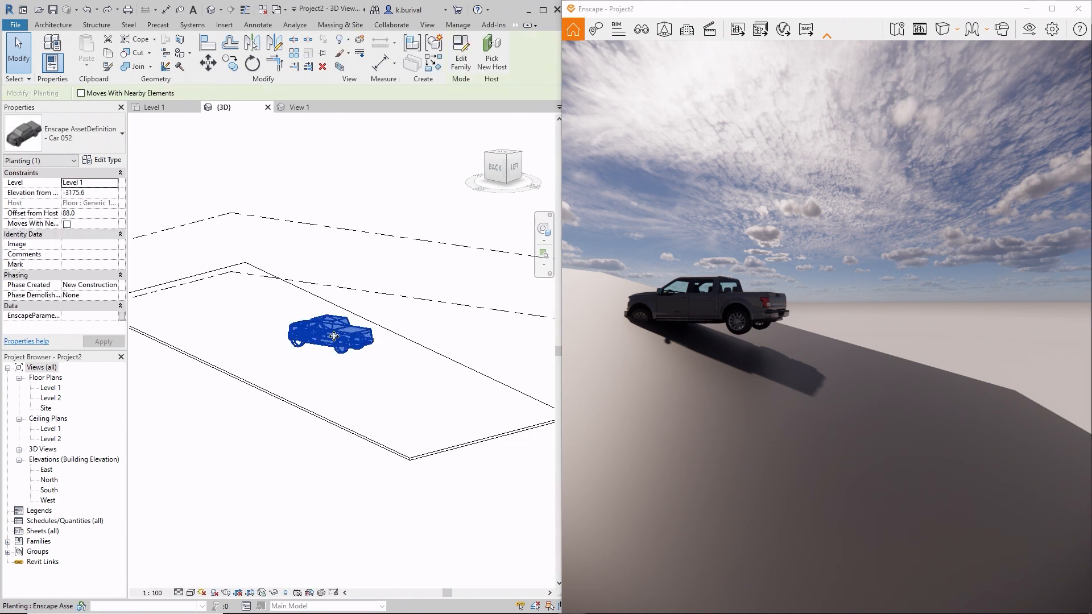
pyautogui.moveTo(334, 336)
pyautogui.mouseDown()
pyautogui.moveTo(364, 381)
pyautogui.moveTo(376, 357)
pyautogui.moveTo(336, 316)
pyautogui.moveTo(298, 333)
pyautogui.moveTo(340, 370)
pyautogui.moveTo(341, 342)
pyautogui.mouseUp()
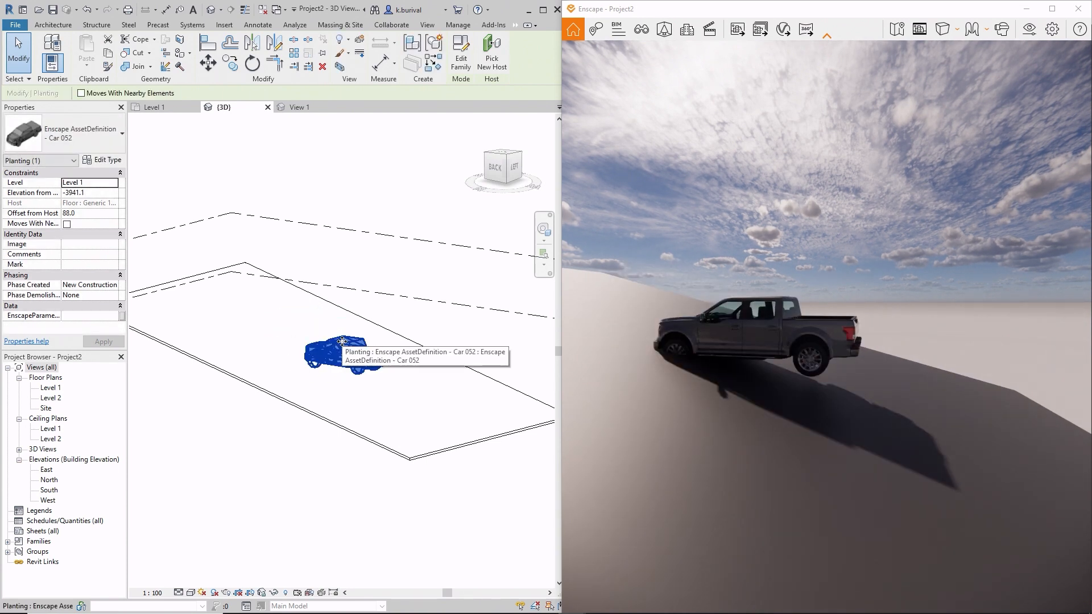
# - Edit the Car 052 family to disable Always vertical, and reload it, overwriting the existing version and its parameter values
pyautogui.click(461, 60)
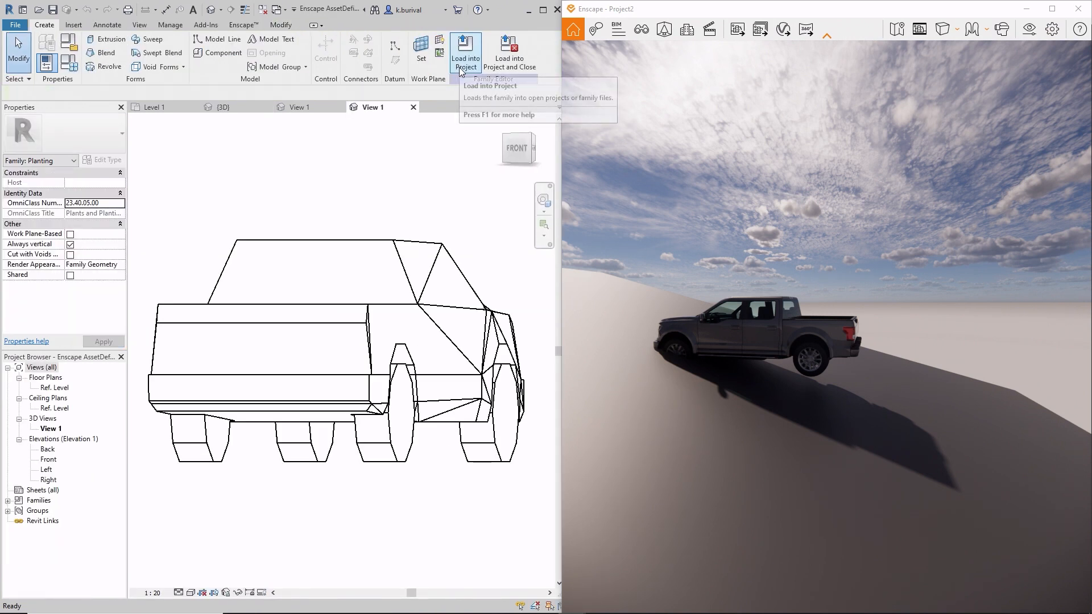
pyautogui.click(70, 247)
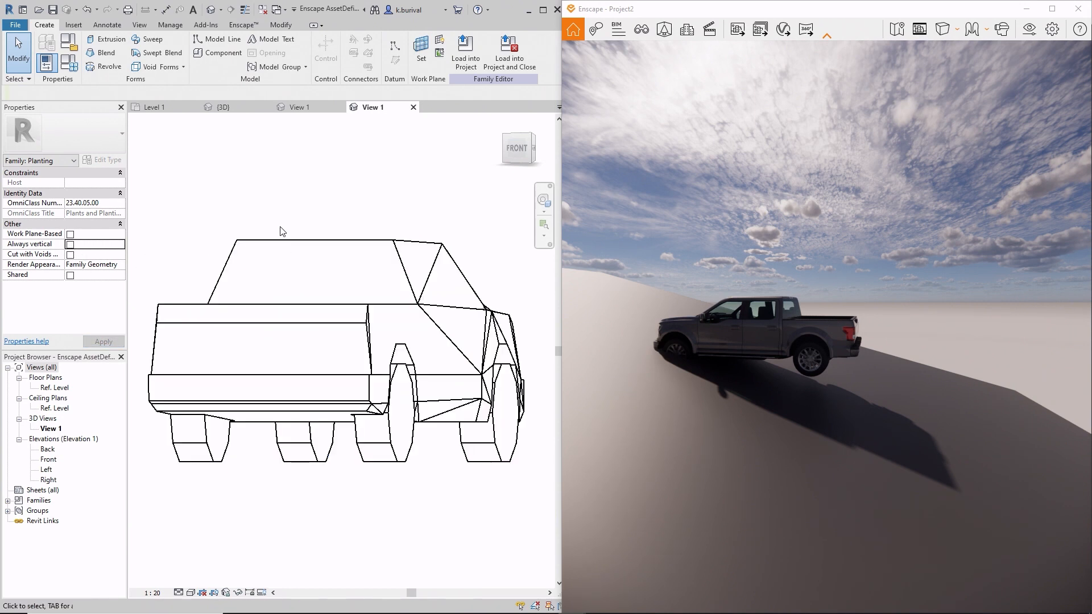
pyautogui.click(499, 70)
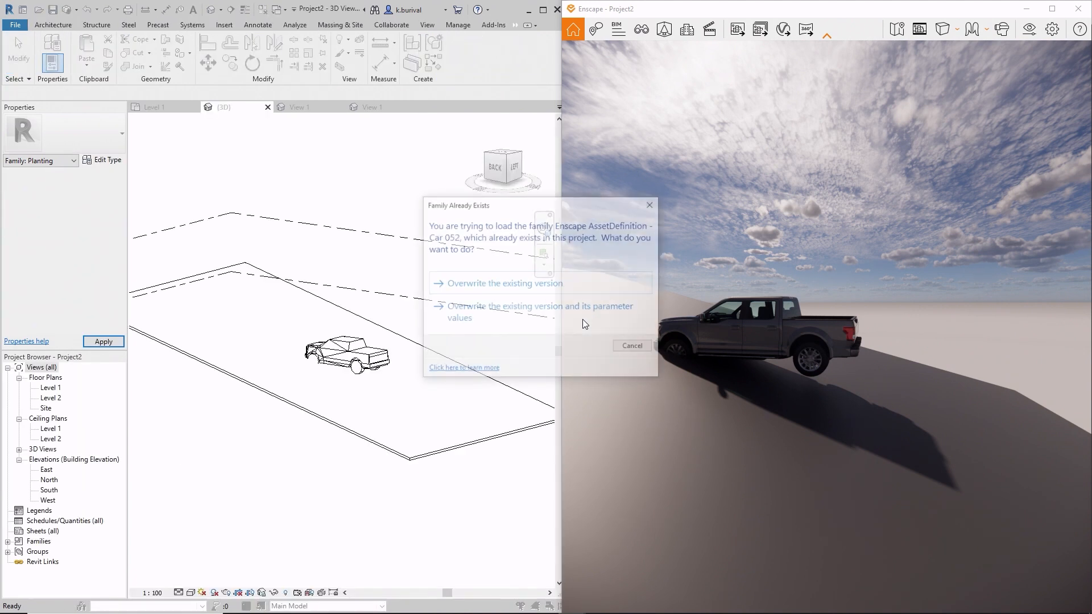
pyautogui.click(582, 320)
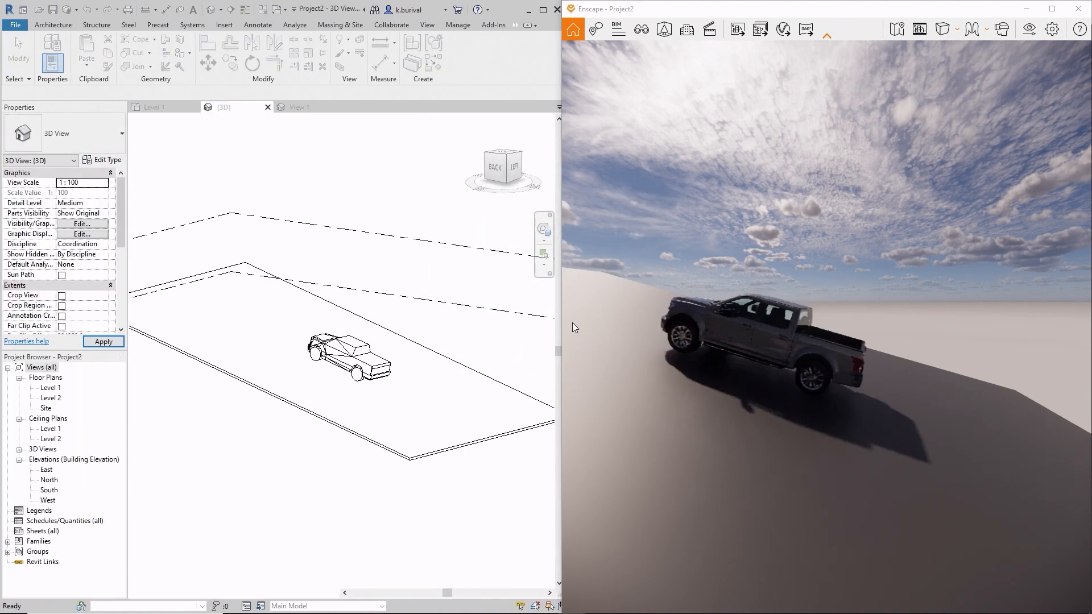
# - Move the reloaded car farther along the sloped floor in the 3D view
pyautogui.click(390, 379)
pyautogui.moveTo(348, 356); pyautogui.dragTo(378, 365)
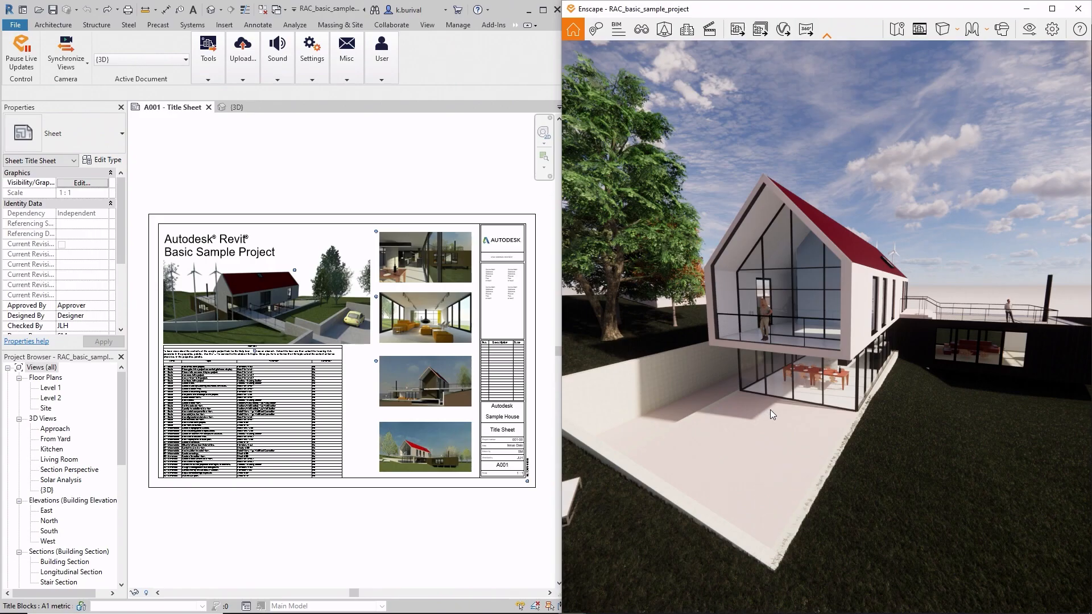
# - Approach the front of the rendered sample house to view its ground-floor dining area and glass facade
pyautogui.press('w')
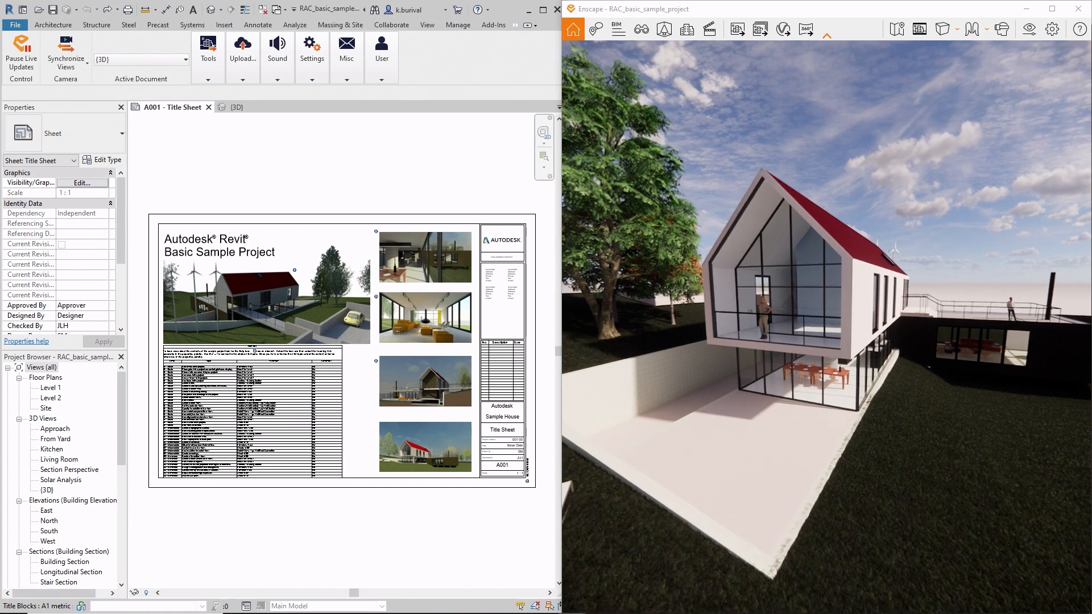
pyautogui.press('w')
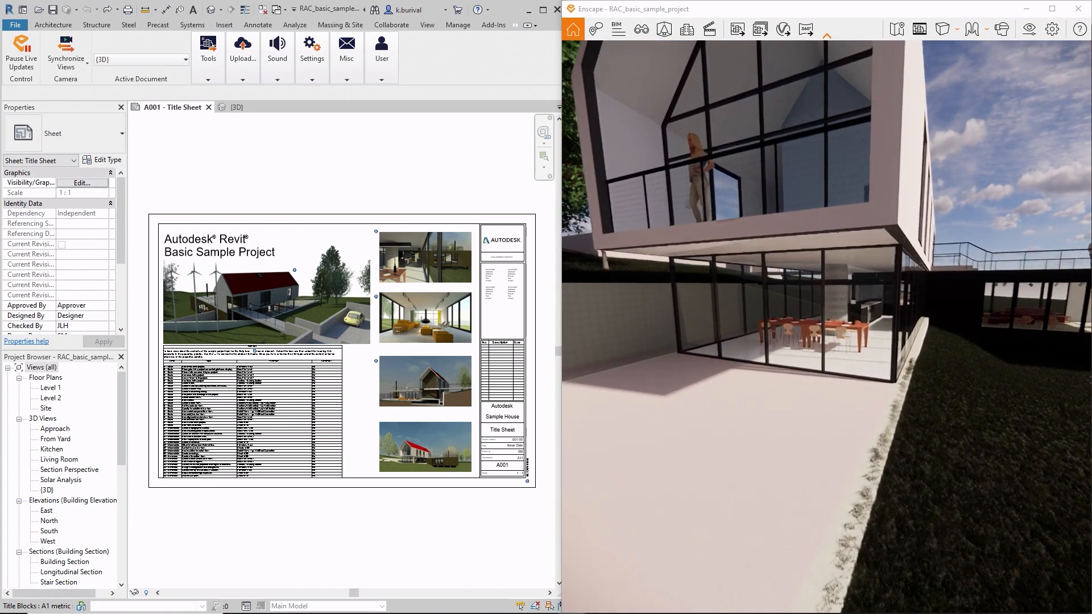
pyautogui.press('a')
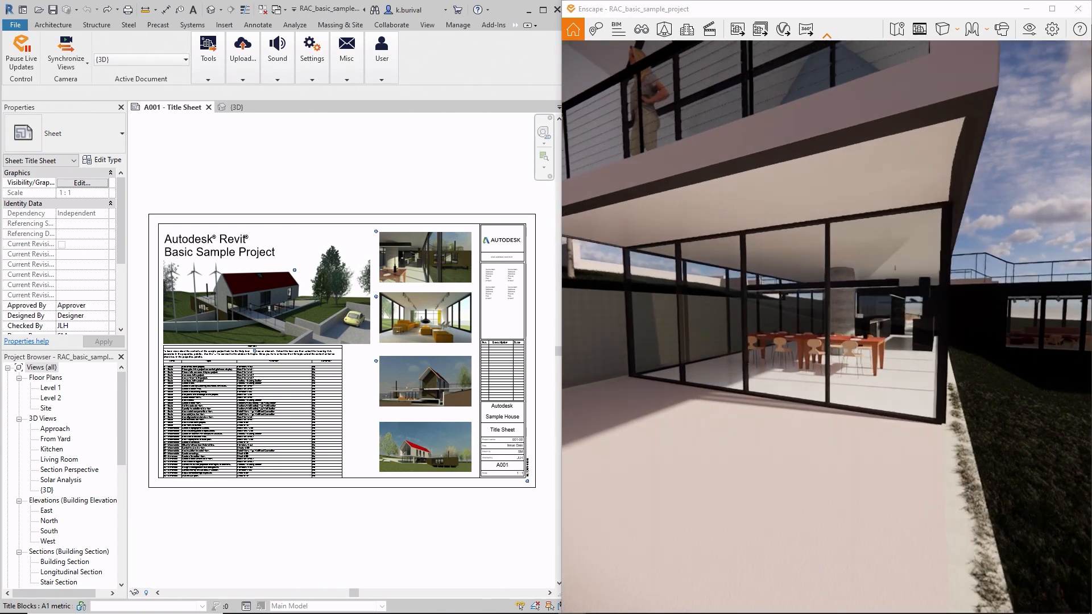
pyautogui.moveTo(826, 327); pyautogui.dragTo(848, 295)
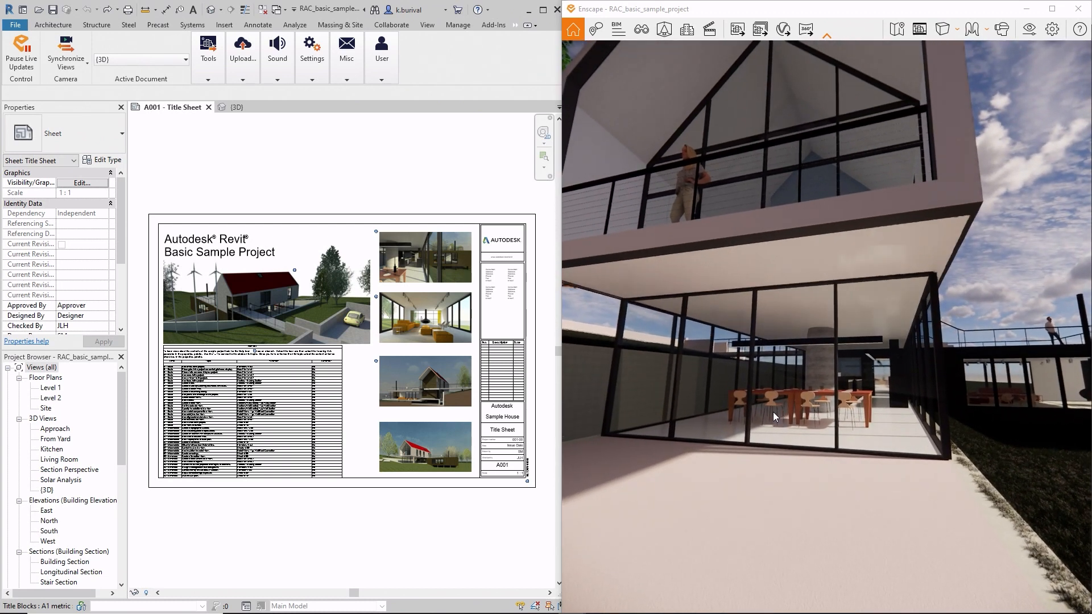
# - In the {3D} view, delete the Level 1 compound ceiling beneath the overhanging upper floor and check the soffit in the live rendering
pyautogui.click(234, 107)
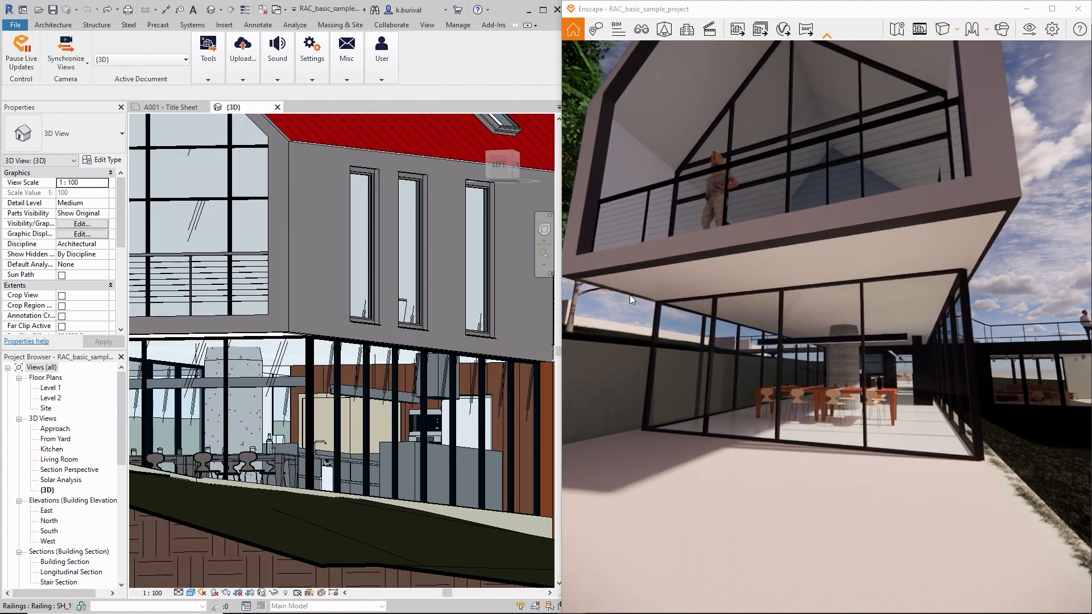
pyautogui.click(278, 340)
pyautogui.rightClick(276, 340)
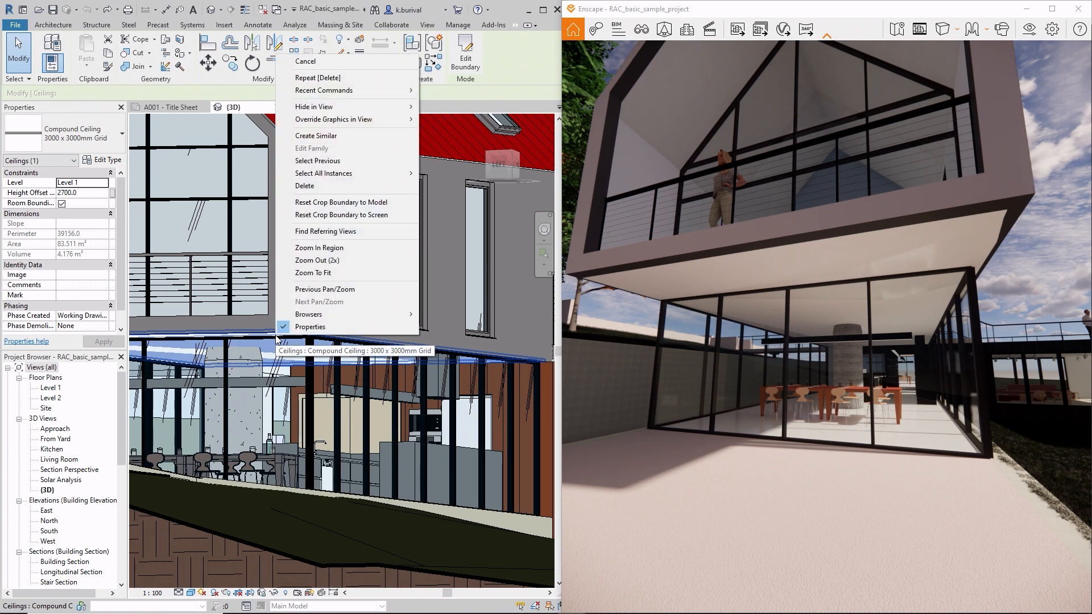
pyautogui.click(369, 186)
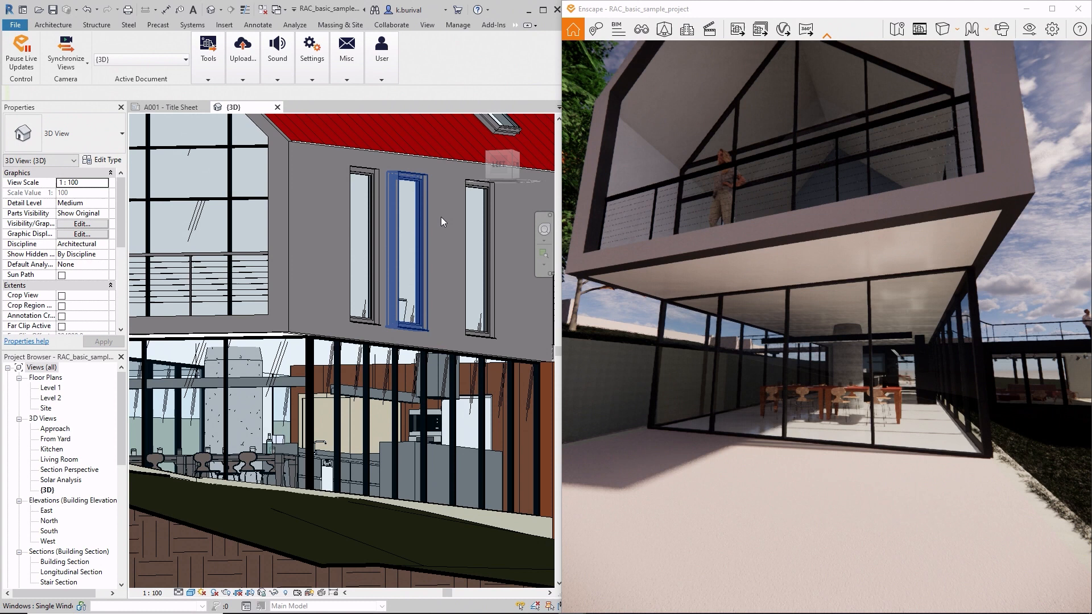
pyautogui.press('d')
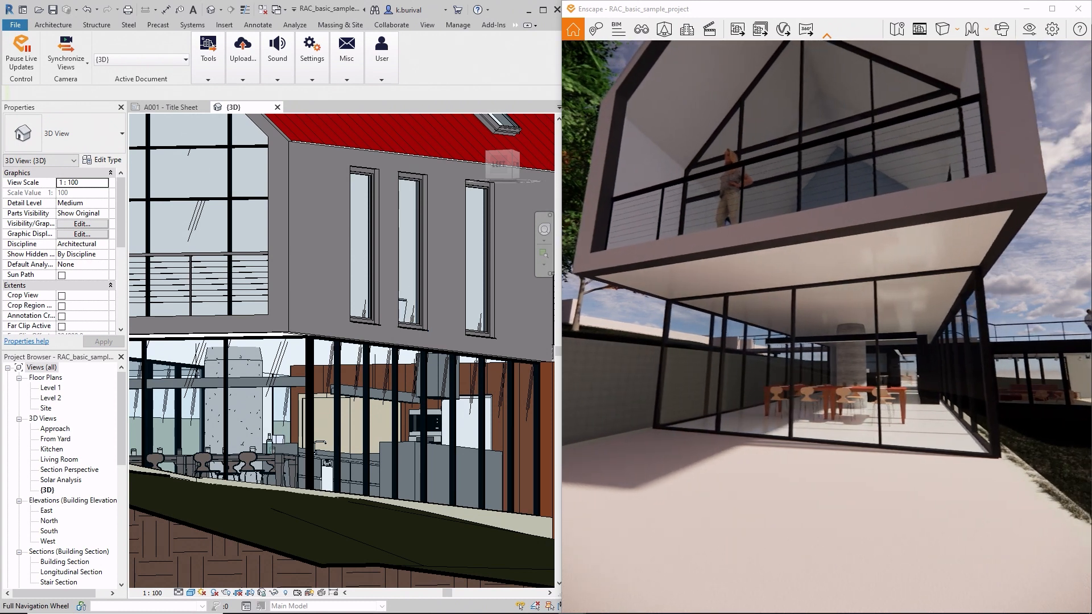
pyautogui.moveTo(714, 262); pyautogui.dragTo(687, 262)
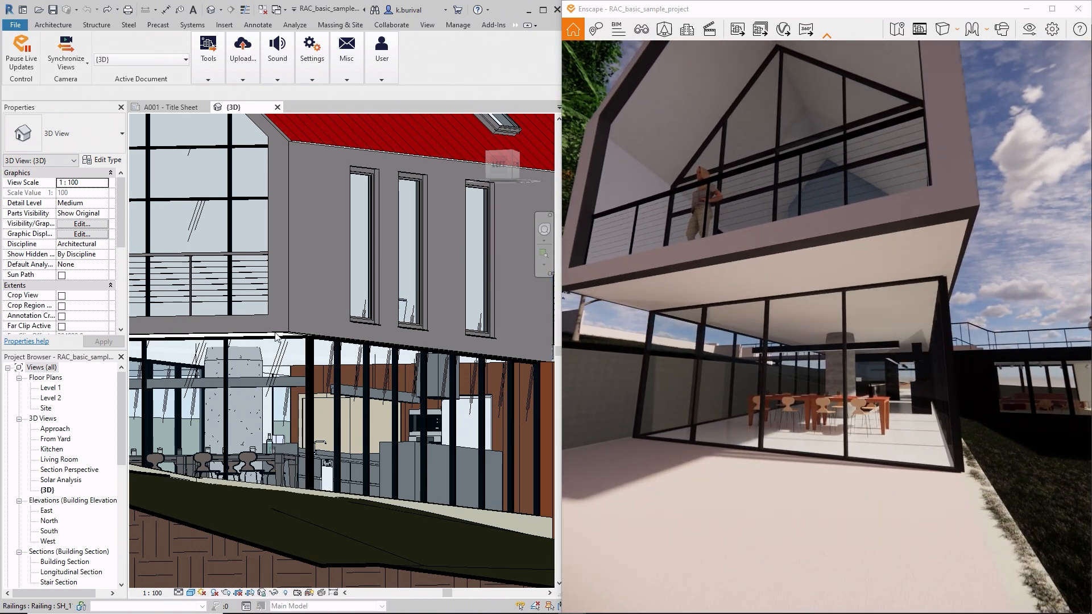
# - Set the Level 1 compound ceiling's height offset to 2701 and check the soffit in the live rendering
pyautogui.click(276, 338)
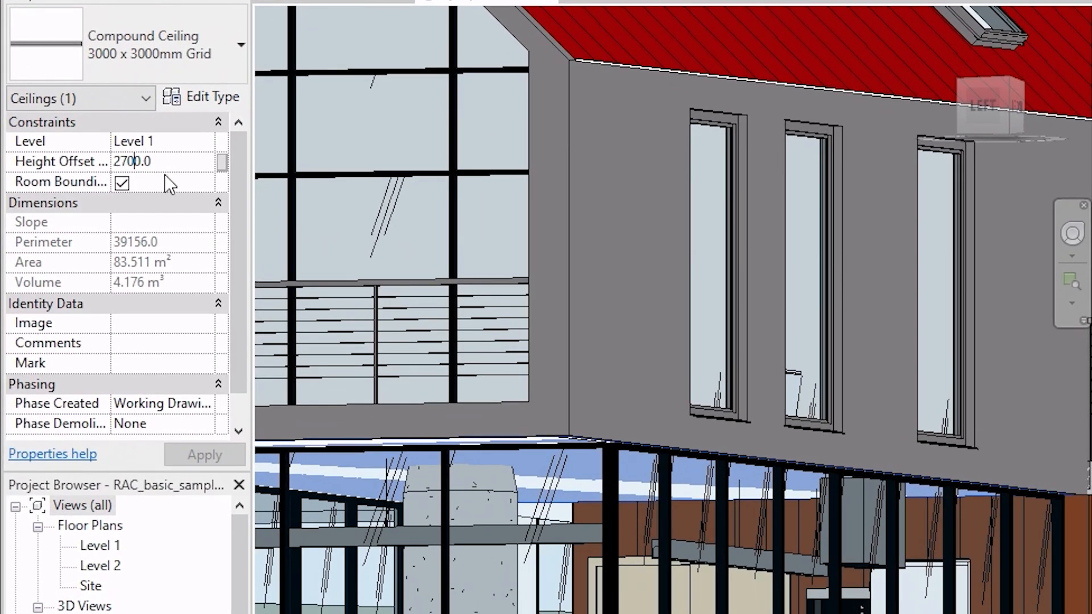
pyautogui.press('BackSpace')
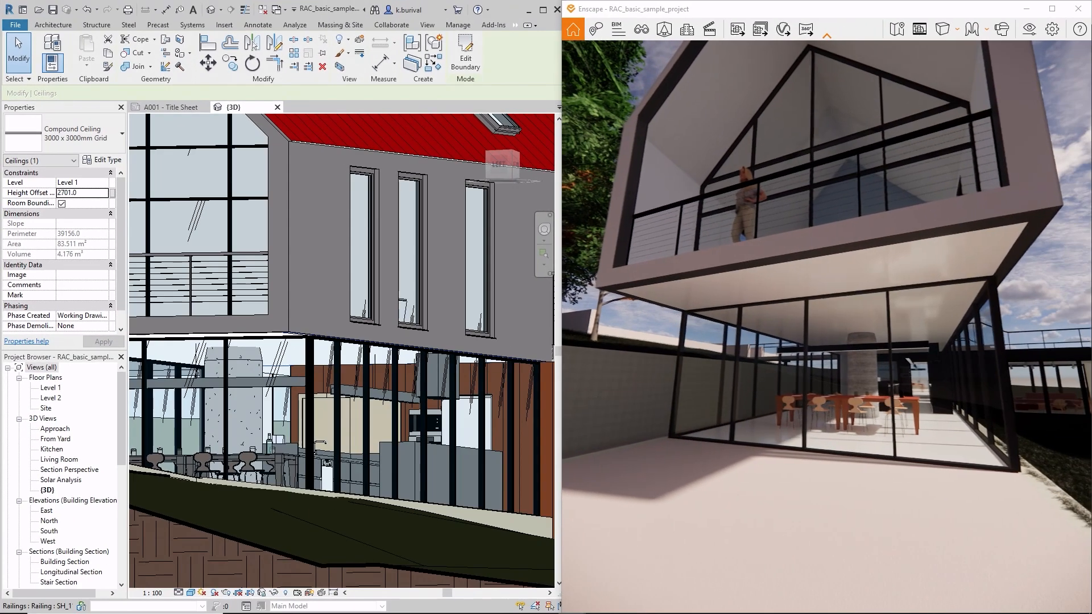
pyautogui.press('a')
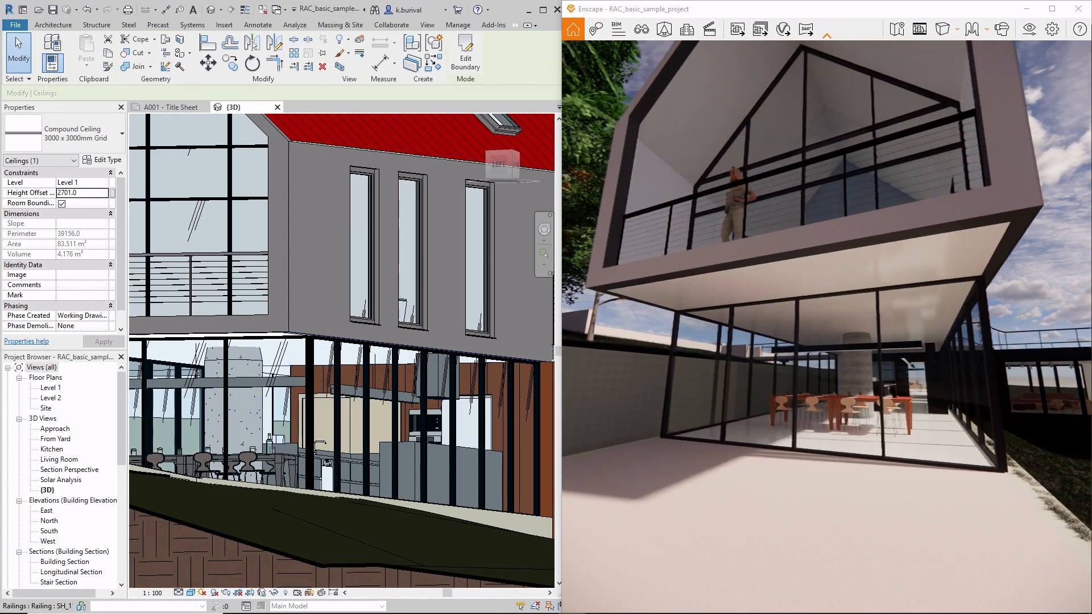
pyautogui.moveTo(674, 341)
pyautogui.mouseDown()
pyautogui.moveTo(691, 341)
pyautogui.moveTo(666, 341)
pyautogui.mouseUp()
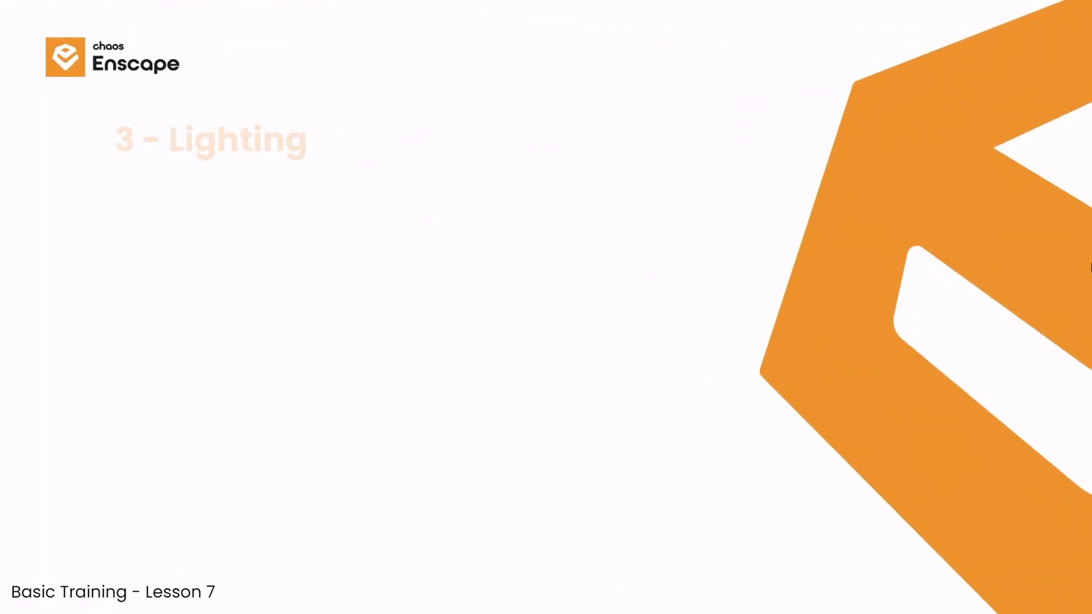
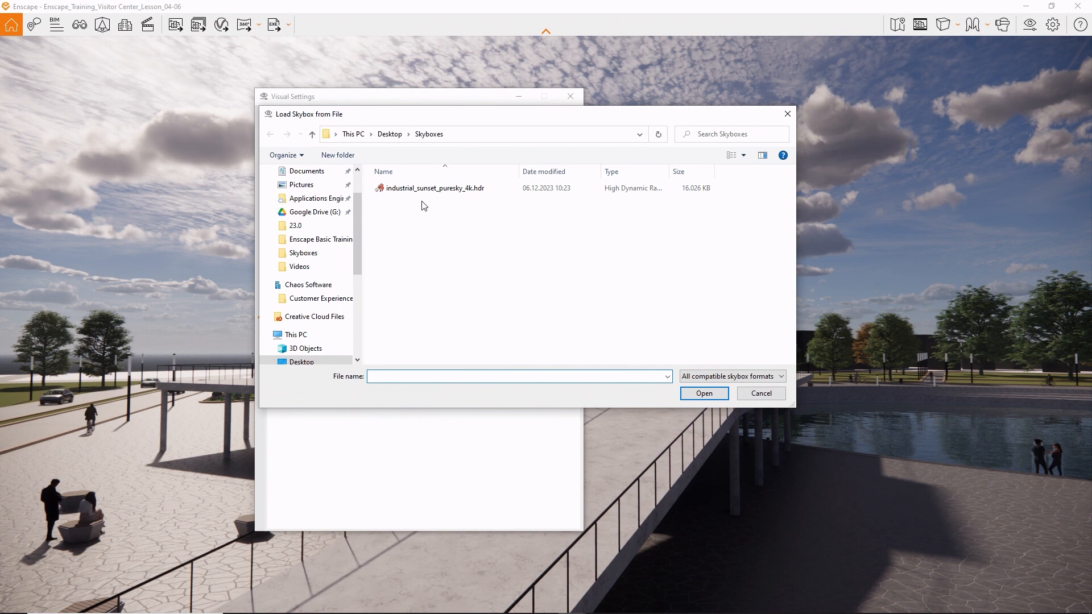
# - Load industrial_sunset_puresky_4k.hdr as the skybox and set its rotation to 60°
pyautogui.click(703, 392)
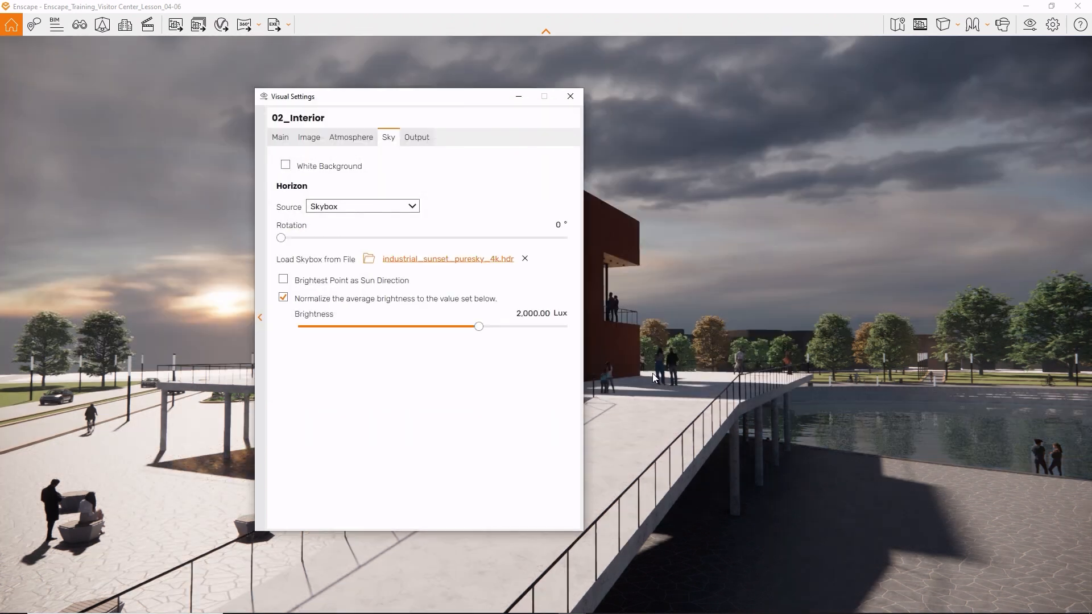
pyautogui.moveTo(473, 104); pyautogui.dragTo(262, 129)
pyautogui.moveTo(72, 267); pyautogui.dragTo(117, 279)
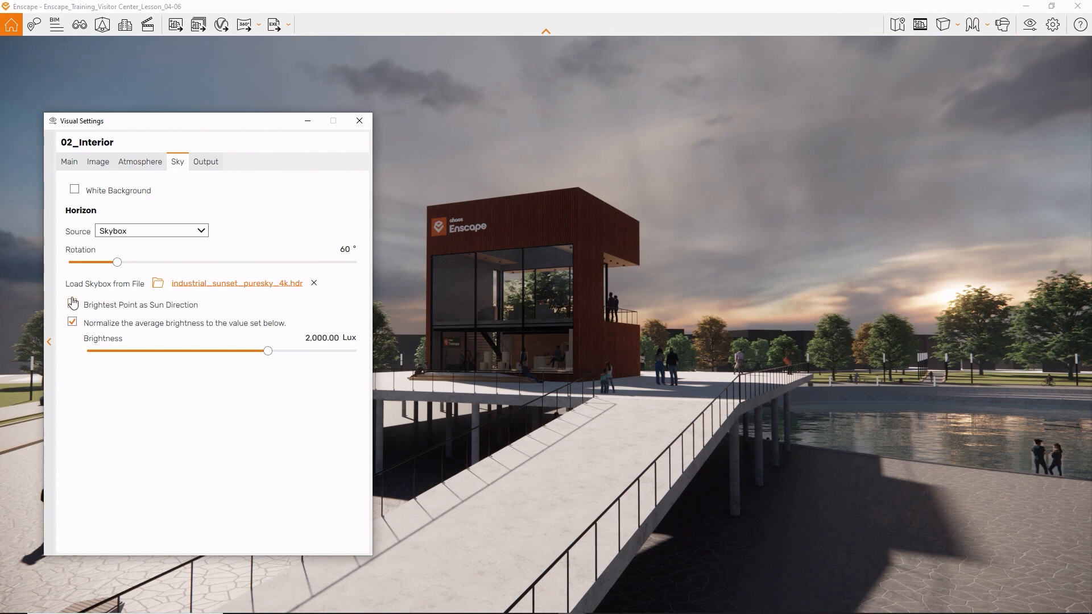
# - Use the skybox's brightest point as the sun direction, set the rotation to 260°, and check the building's lighting
pyautogui.click(72, 303)
pyautogui.moveTo(121, 267); pyautogui.dragTo(277, 295)
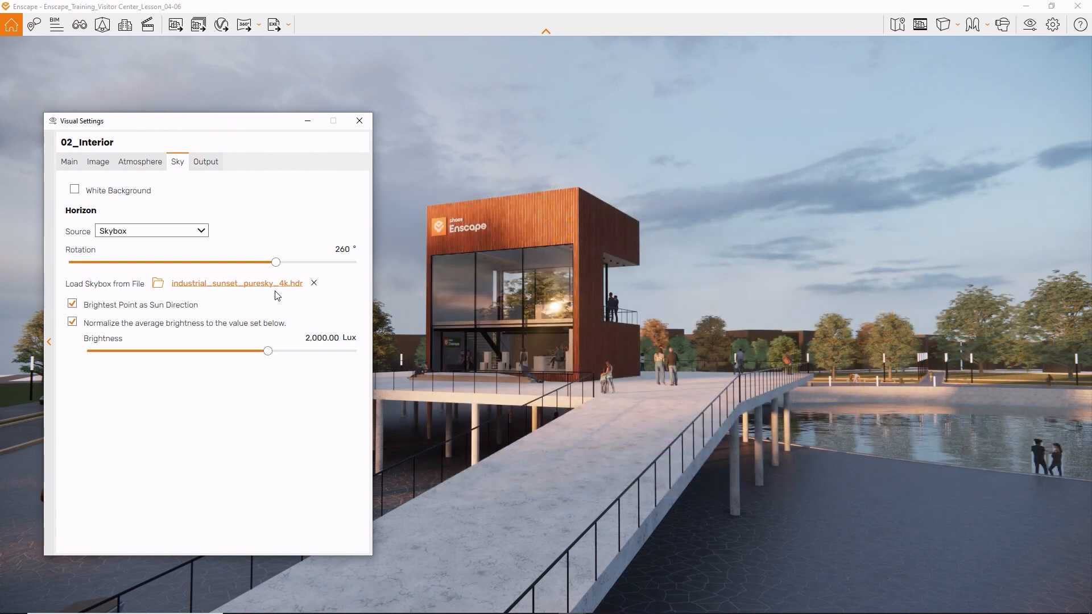
pyautogui.click(493, 267)
pyautogui.press('e')
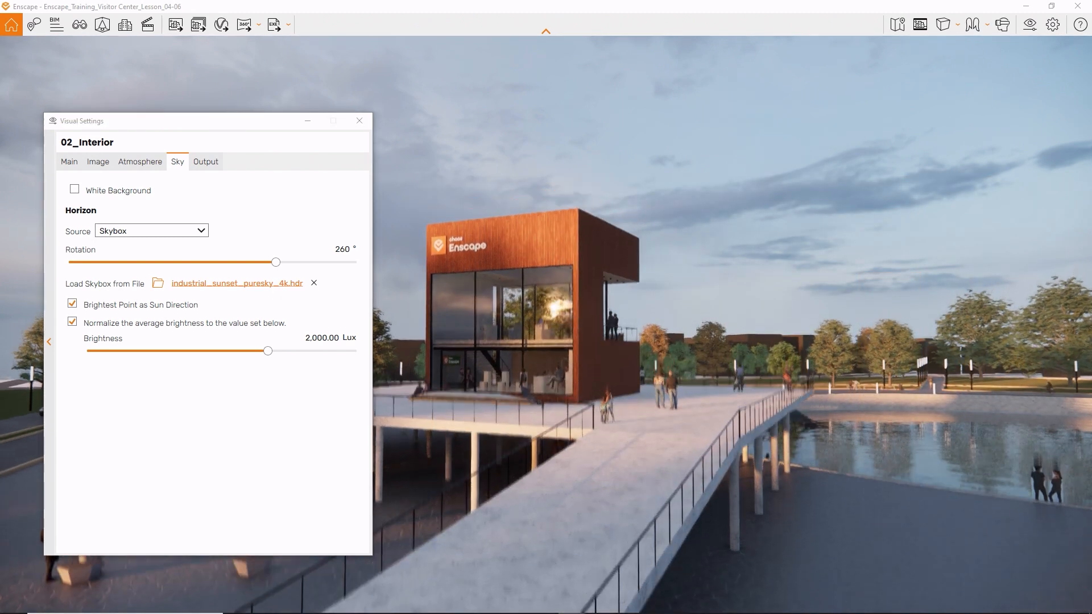
pyautogui.click(359, 120)
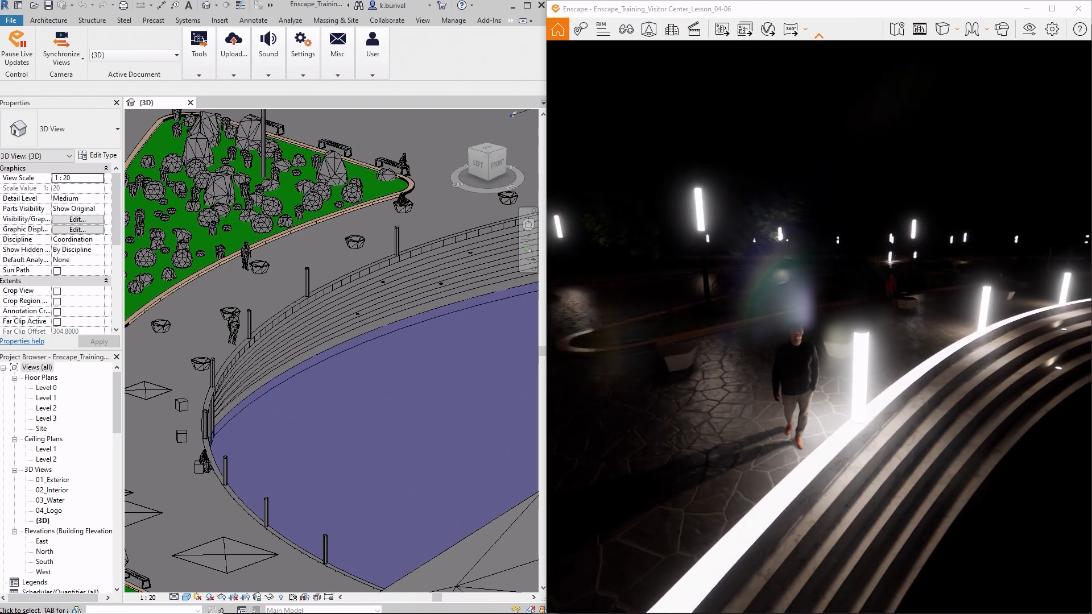
# - Examine the street lamp's Light material, comparing its Enscape type options with the Self Illumination settings in the Revit Material Browser
pyautogui.scroll(6, 228, 314)
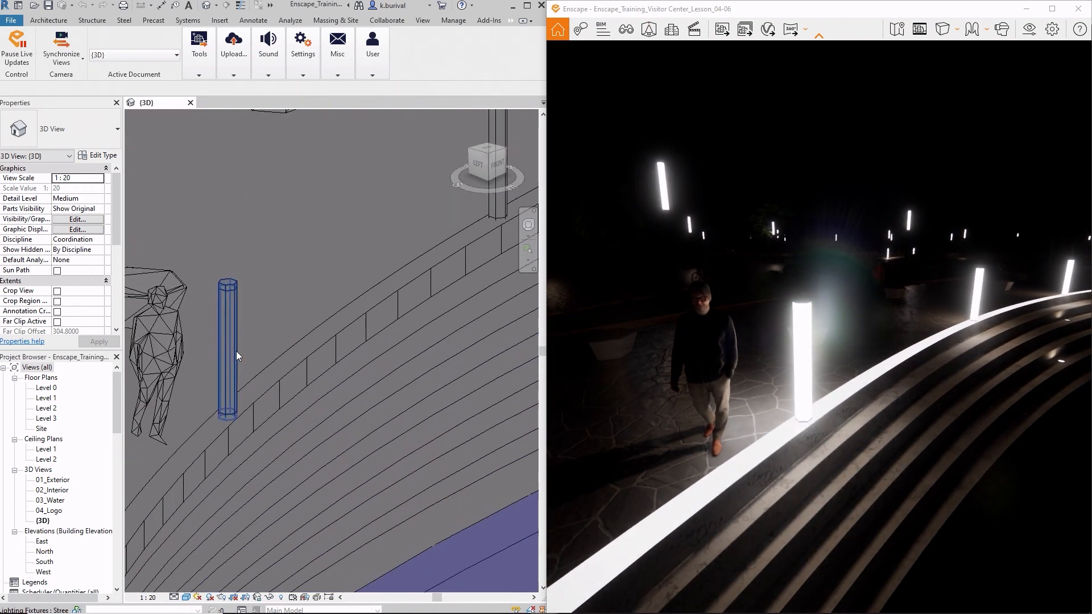
pyautogui.click(238, 355)
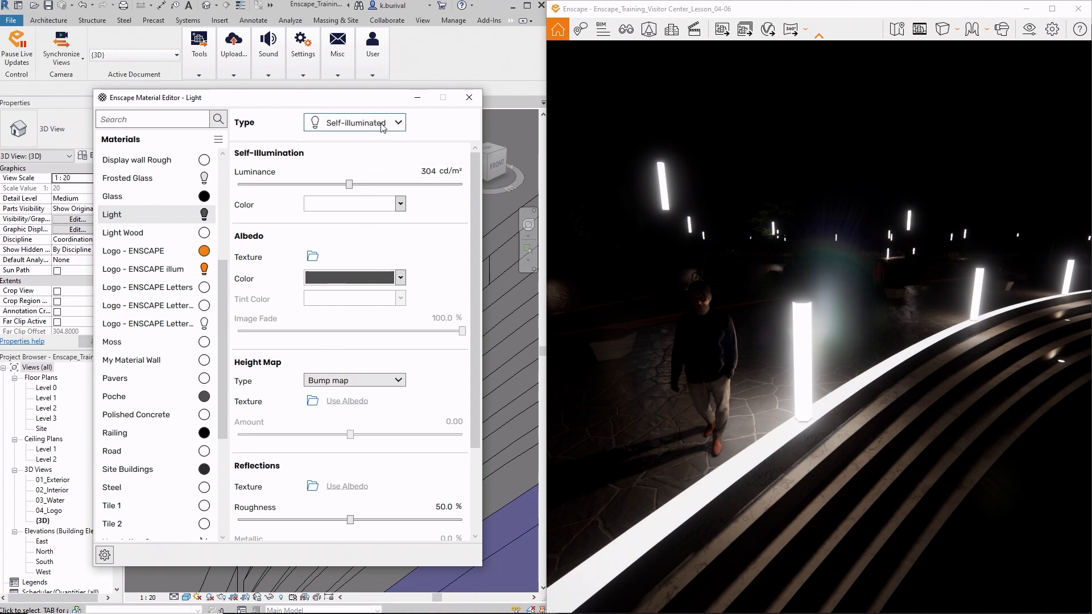
pyautogui.click(383, 126)
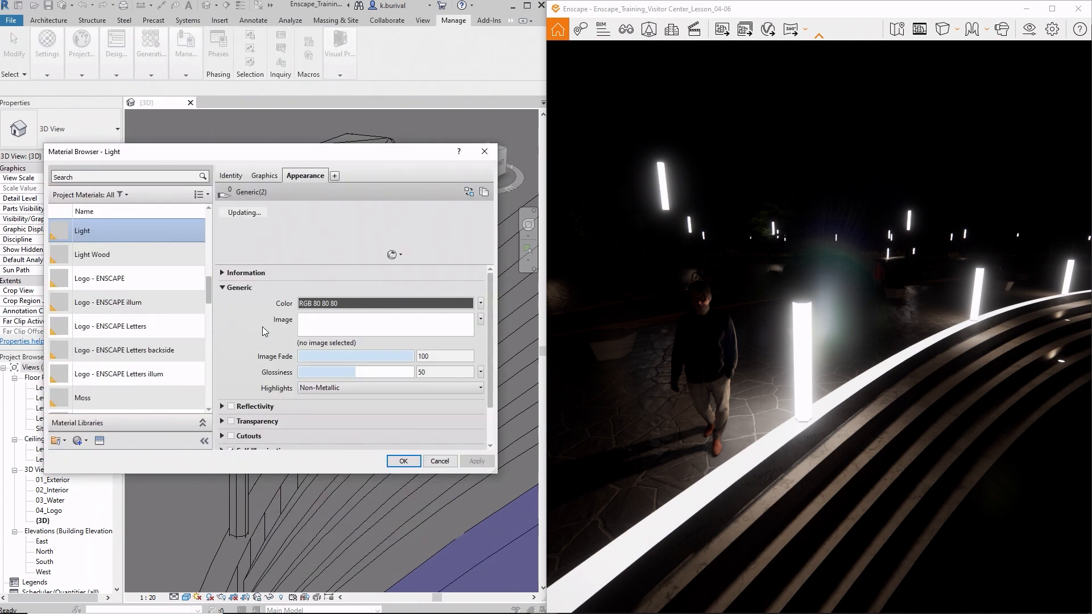
pyautogui.scroll(-2, 248, 330)
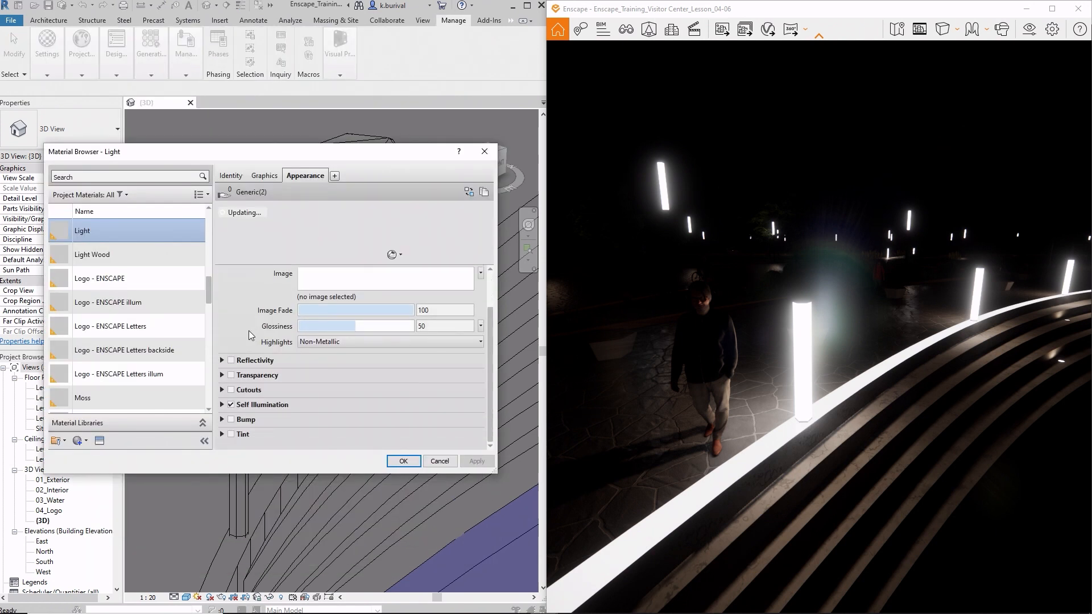
pyautogui.click(222, 404)
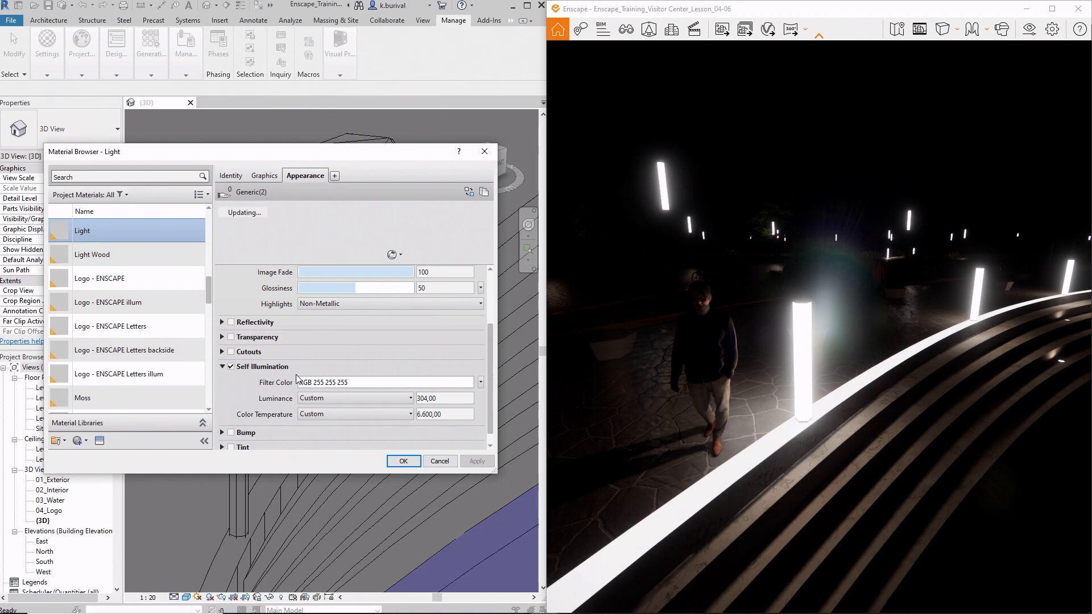
pyautogui.click(490, 156)
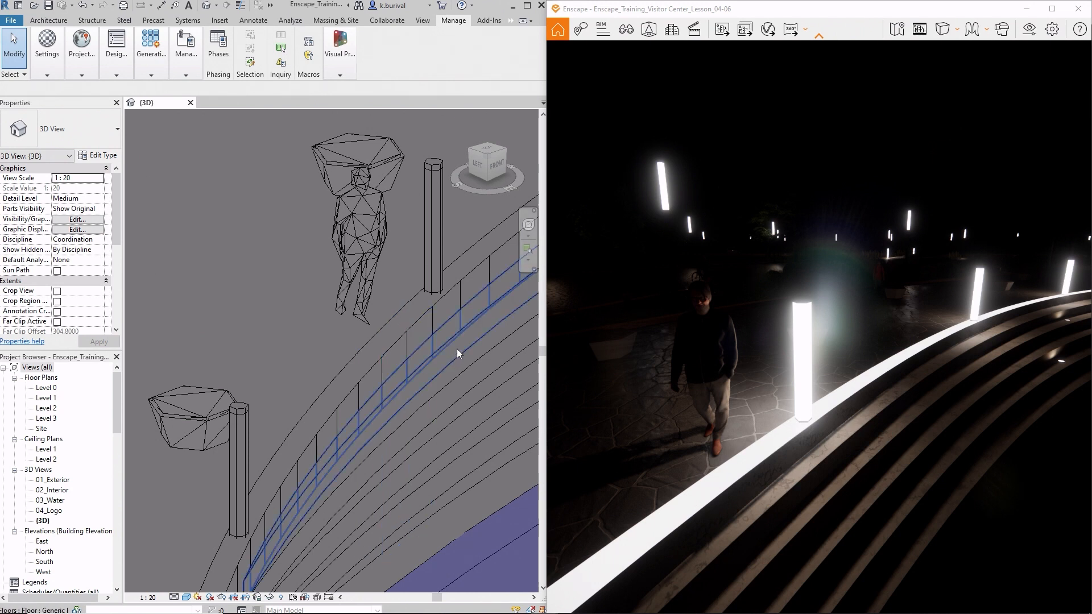
# - Open the street lamp family for editing, inspect its light source definition, and close the family without saving
pyautogui.doubleClick(441, 261)
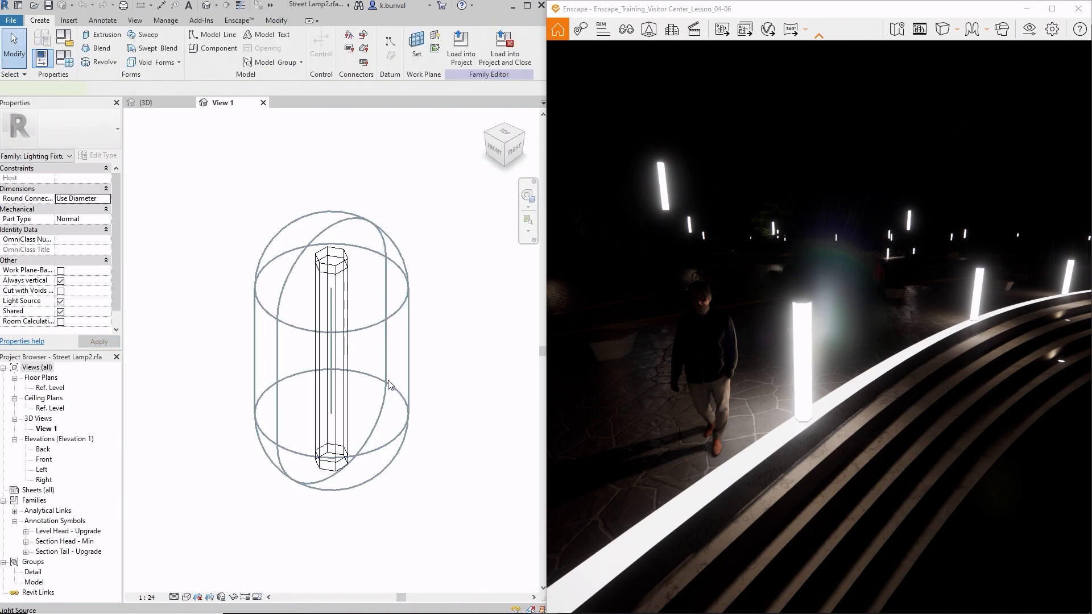
pyautogui.click(389, 385)
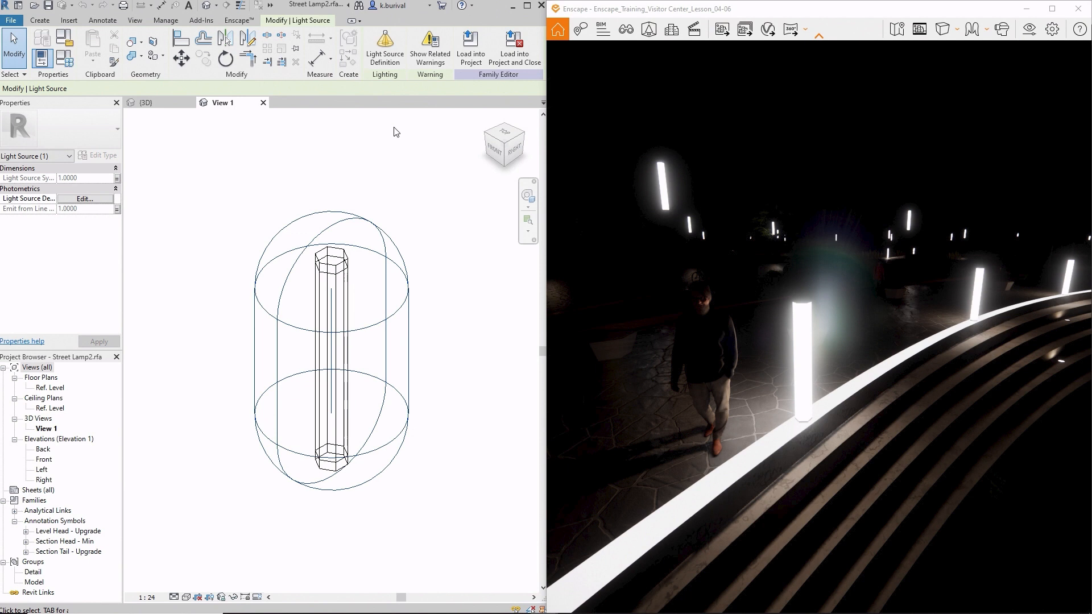
pyautogui.click(386, 57)
pyautogui.moveTo(285, 197); pyautogui.dragTo(171, 185)
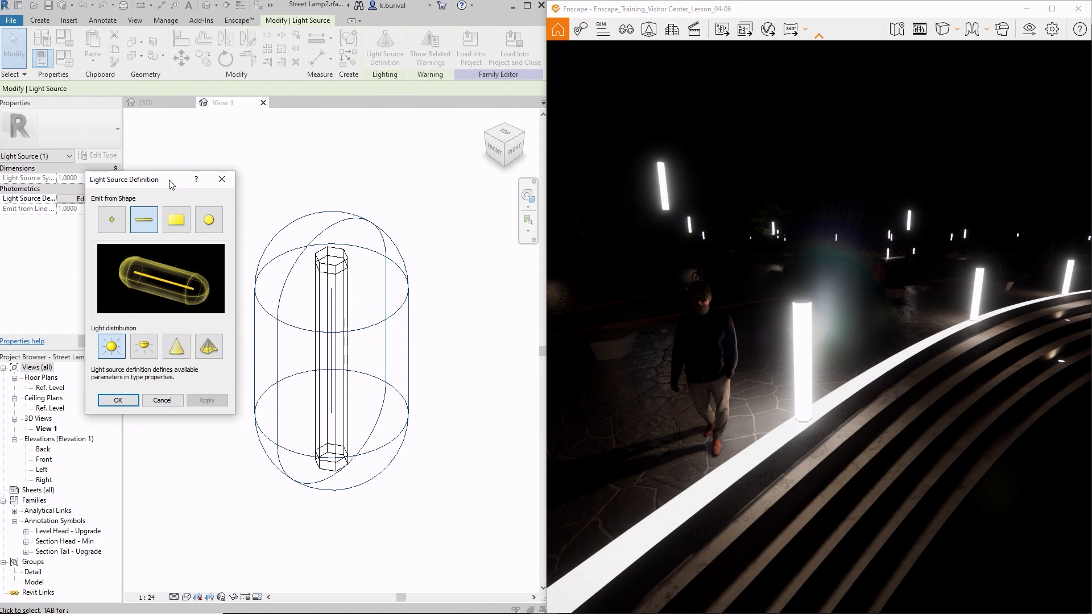
pyautogui.click(223, 180)
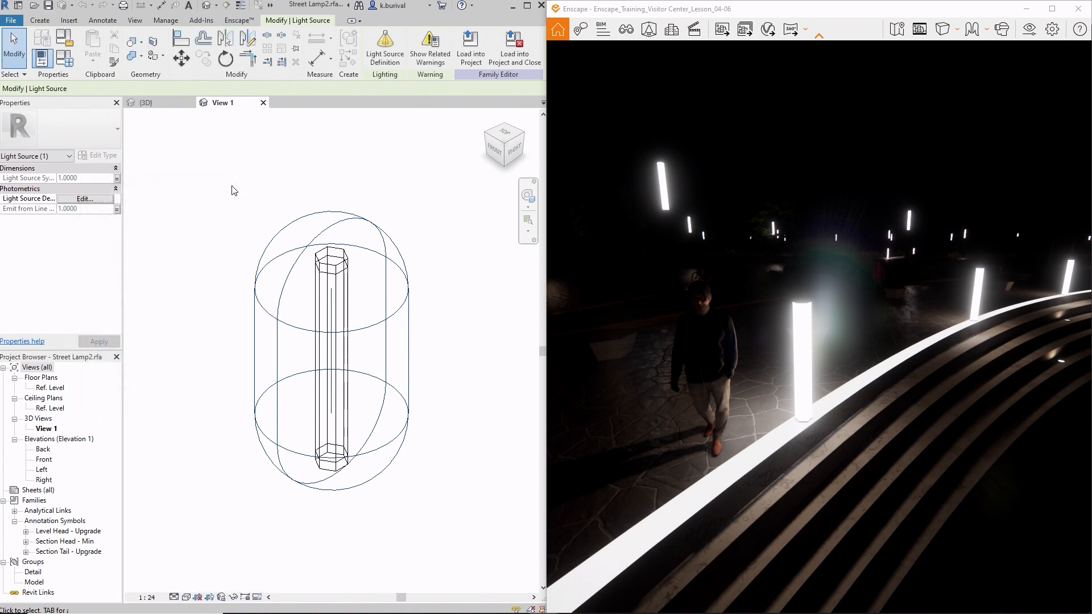
pyautogui.click(264, 103)
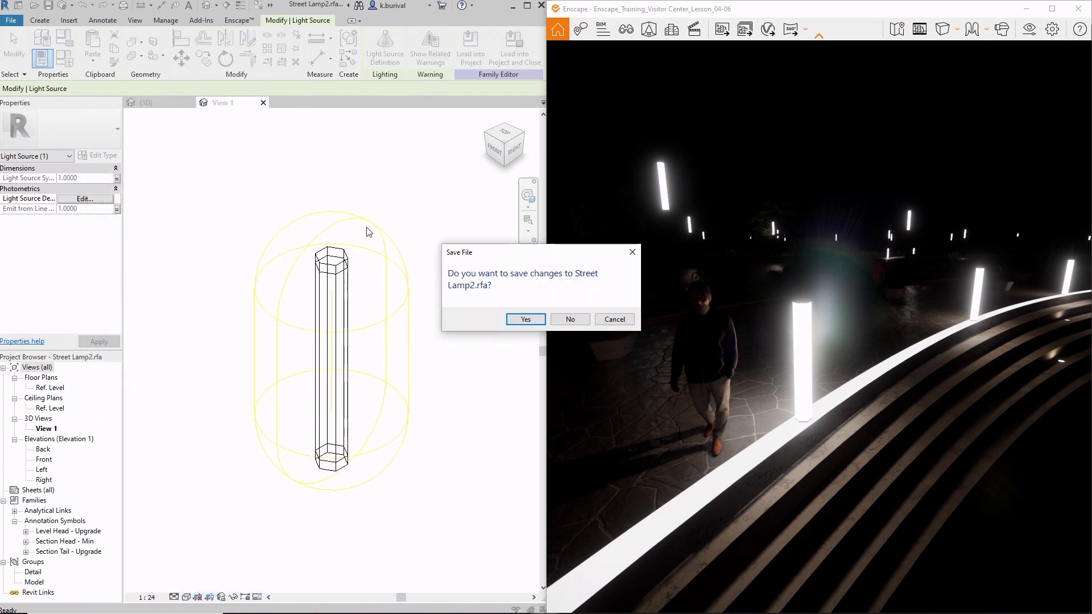
pyautogui.click(569, 319)
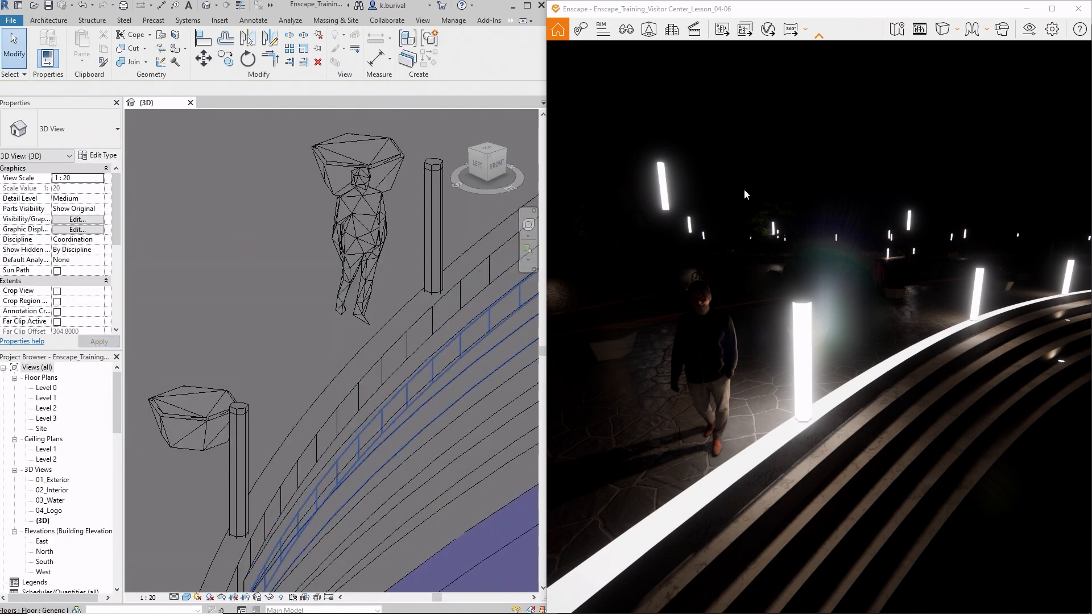
# - In the visual settings' atmosphere options, set Artificial Light Brightness to 0 %
pyautogui.click(1023, 36)
pyautogui.moveTo(849, 103); pyautogui.dragTo(328, 134)
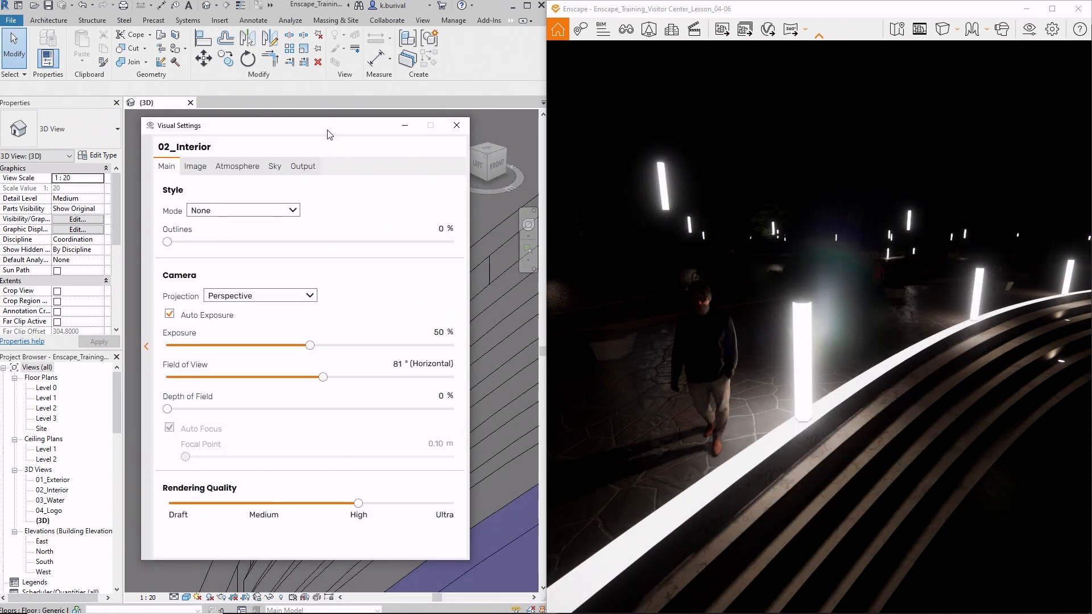
pyautogui.click(257, 166)
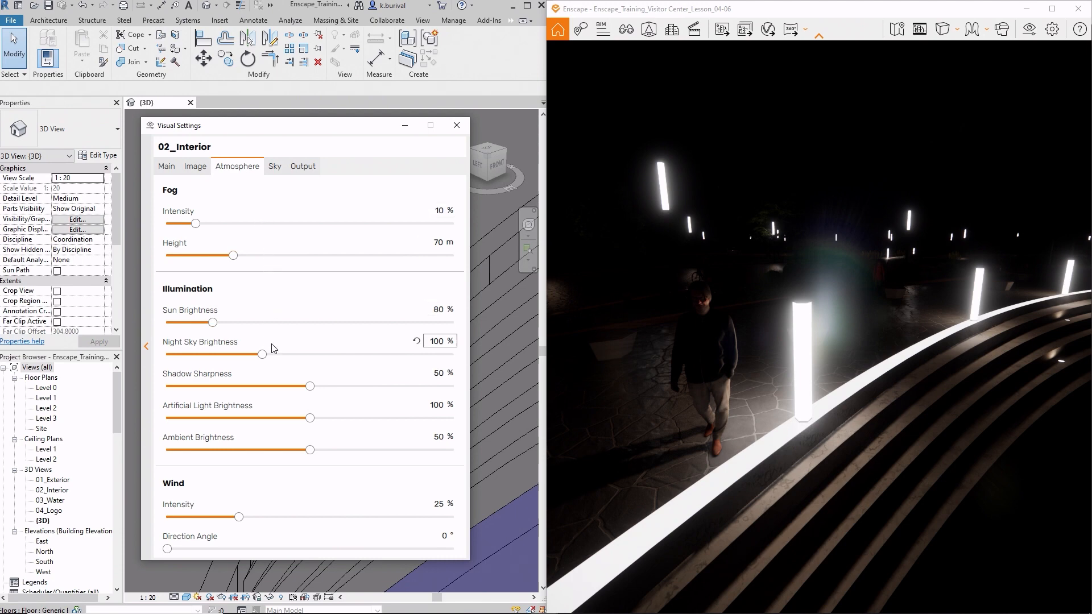
pyautogui.moveTo(312, 422); pyautogui.dragTo(146, 432)
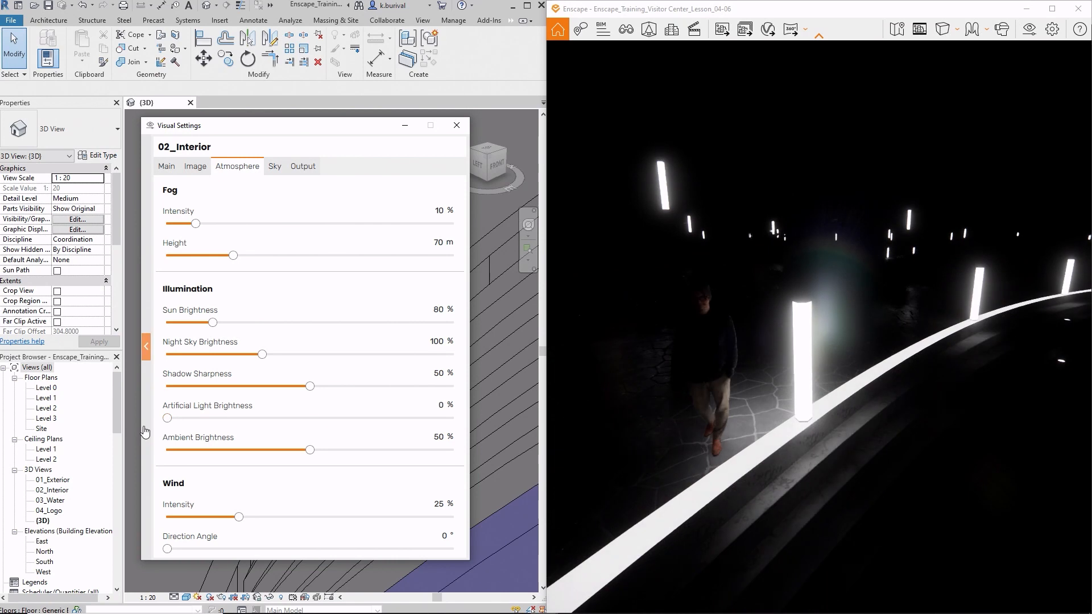
# - Walk through the rendered night plaza and examine how the self-illuminated lamps light the paving and planters
pyautogui.moveTo(671, 420); pyautogui.dragTo(679, 412)
pyautogui.press('a')
pyautogui.press('a')
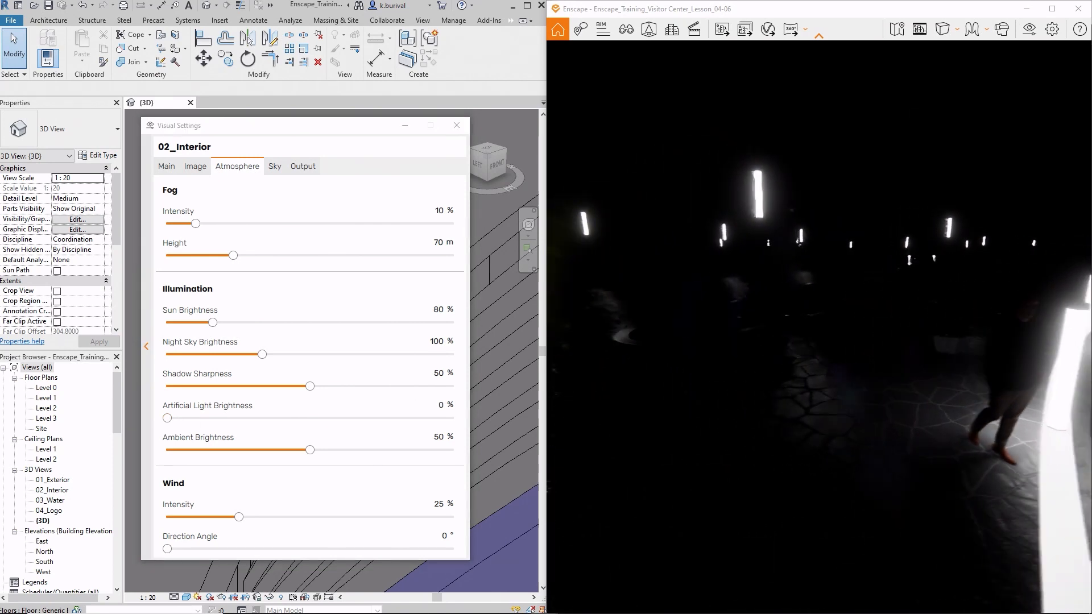
pyautogui.press('a')
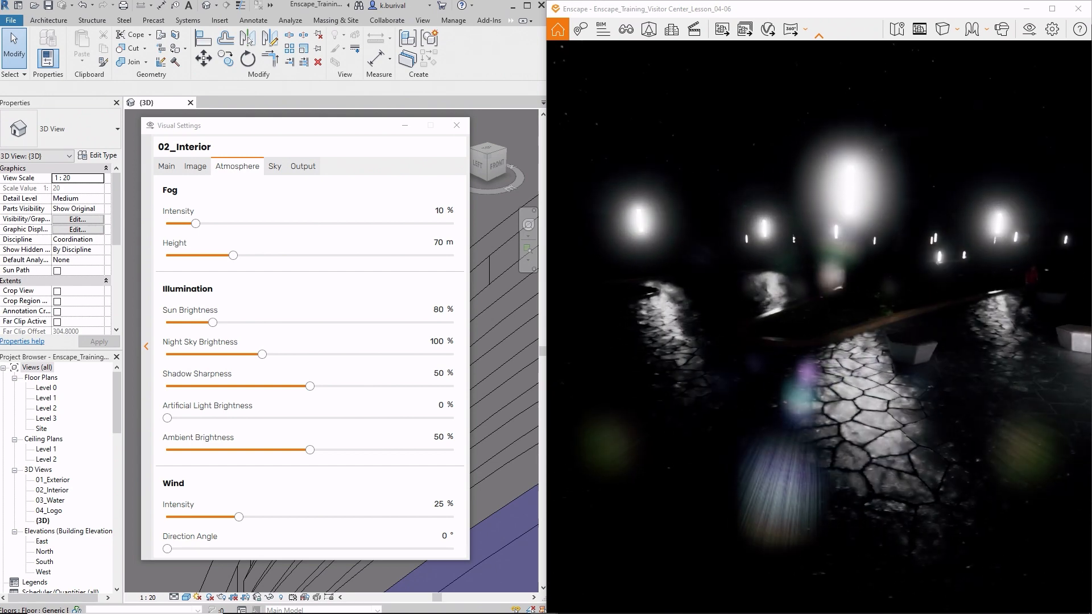
pyautogui.press('a')
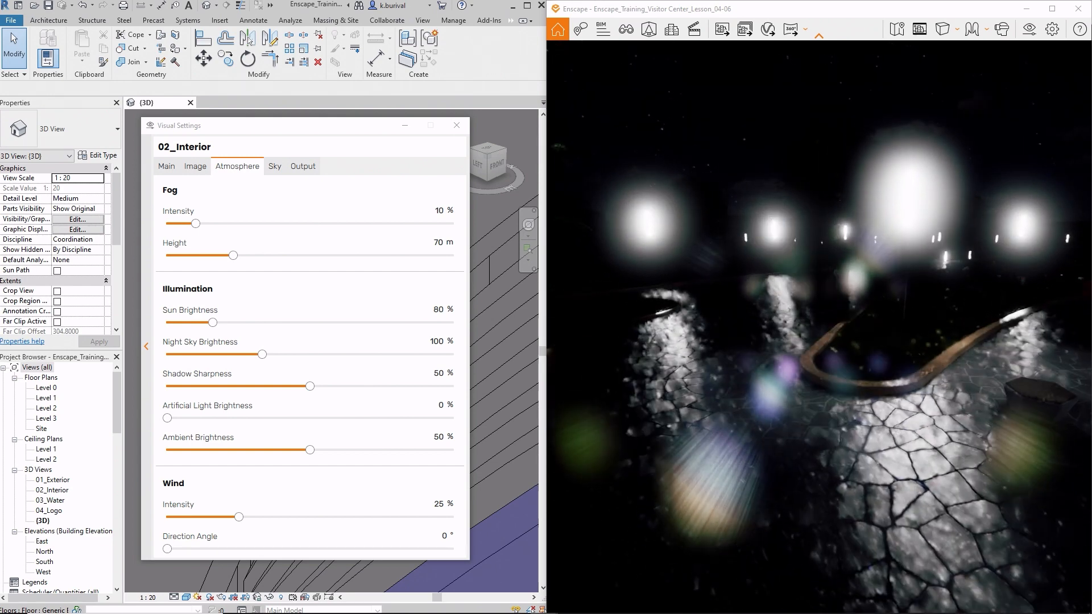
pyautogui.press('a')
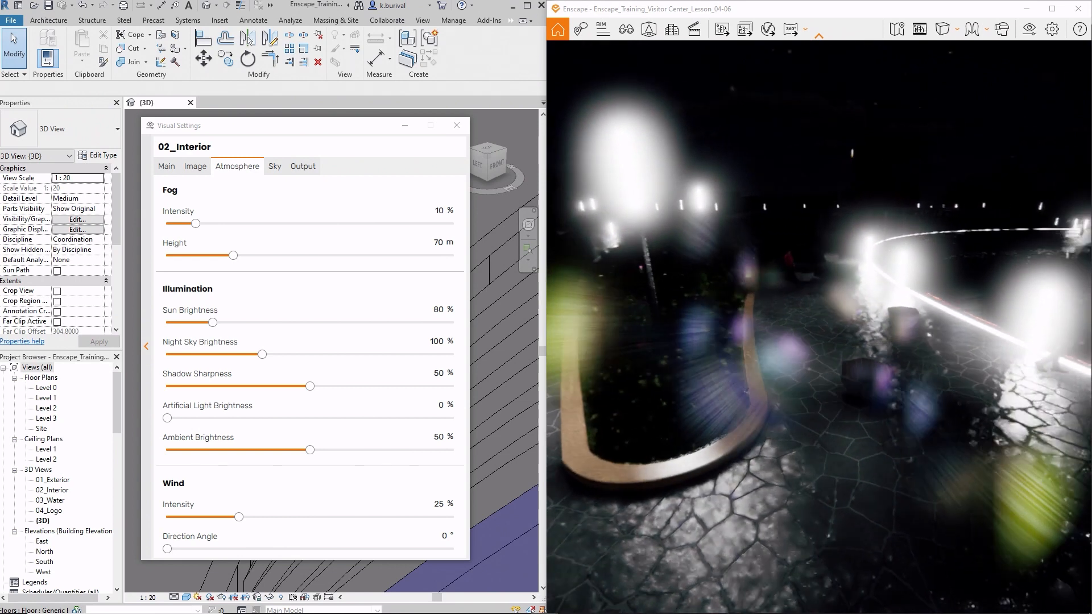
pyautogui.press('s')
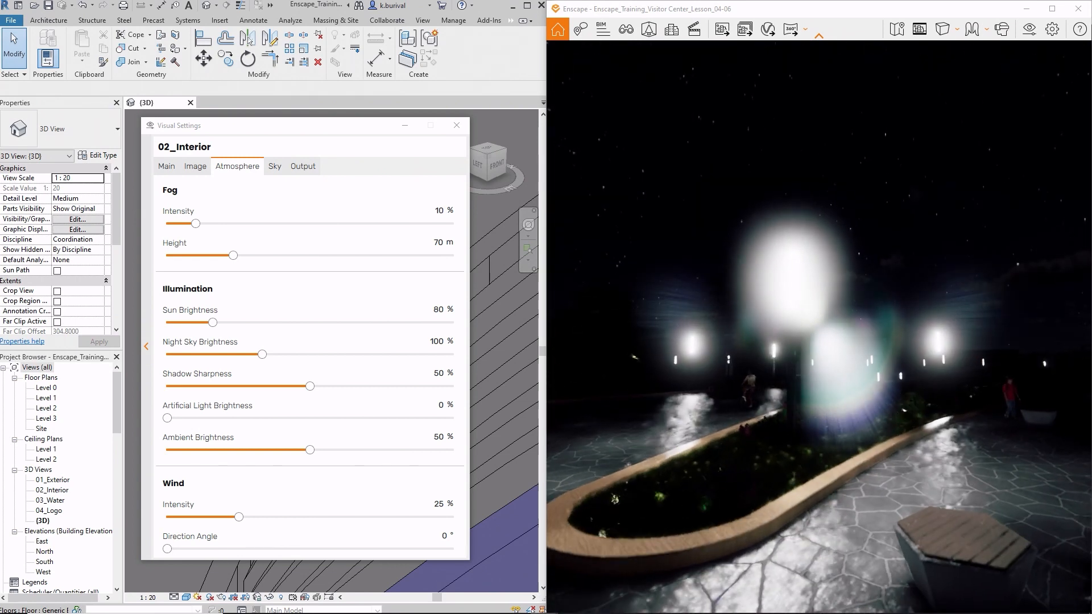
pyautogui.press('d')
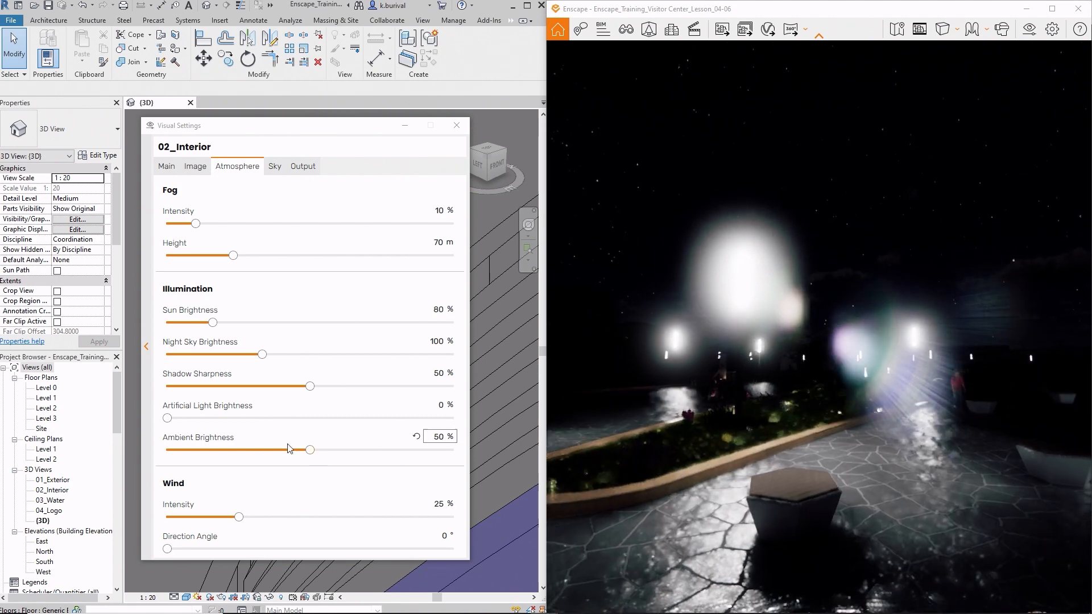
# - Set Artificial Light Brightness to 108 % and check the lit plaza in the rendering
pyautogui.moveTo(167, 418); pyautogui.dragTo(321, 421)
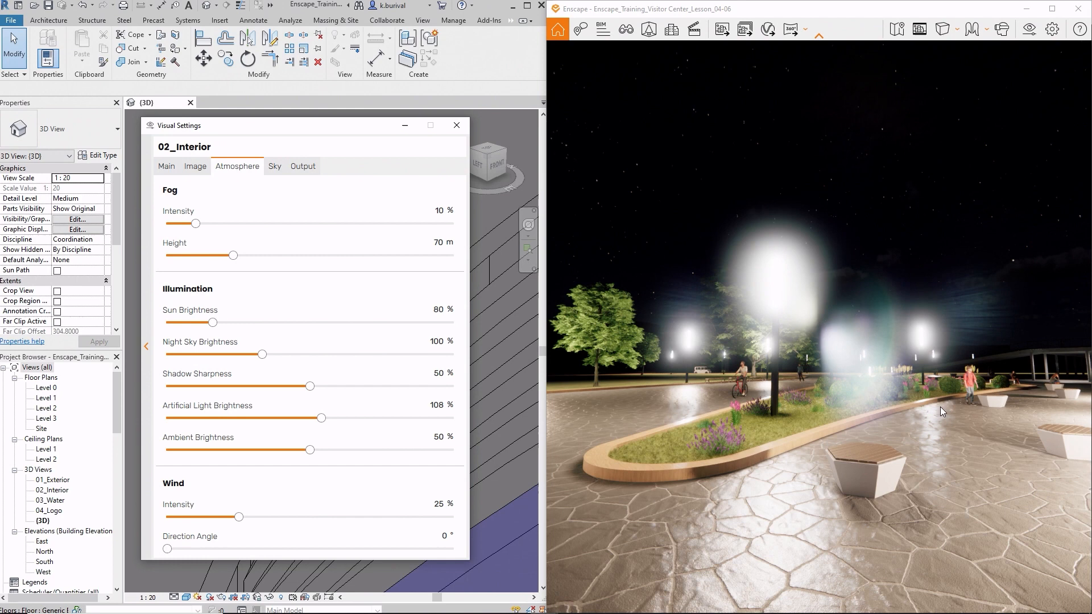
pyautogui.press('s')
pyautogui.moveTo(941, 407); pyautogui.dragTo(1035, 422)
pyautogui.press('e')
pyautogui.moveTo(941, 407); pyautogui.dragTo(967, 407, button='right')
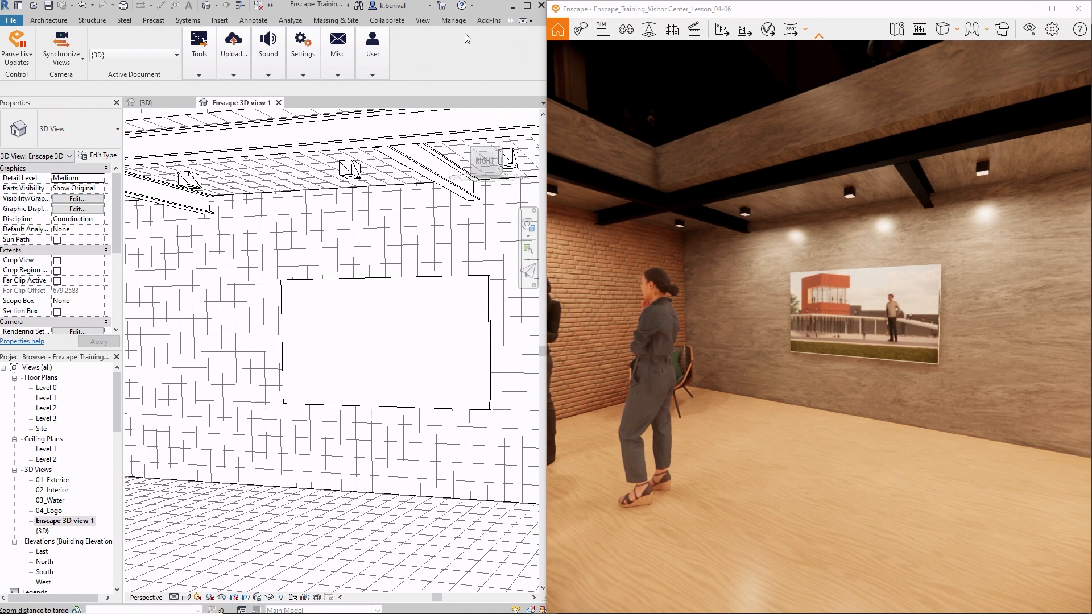
# - In the Enscape Material Editor, set the TV Screen material's type to Self-illuminated and view the wall display up close in the rendering
pyautogui.click(511, 20)
pyautogui.click(517, 33)
pyautogui.click(199, 49)
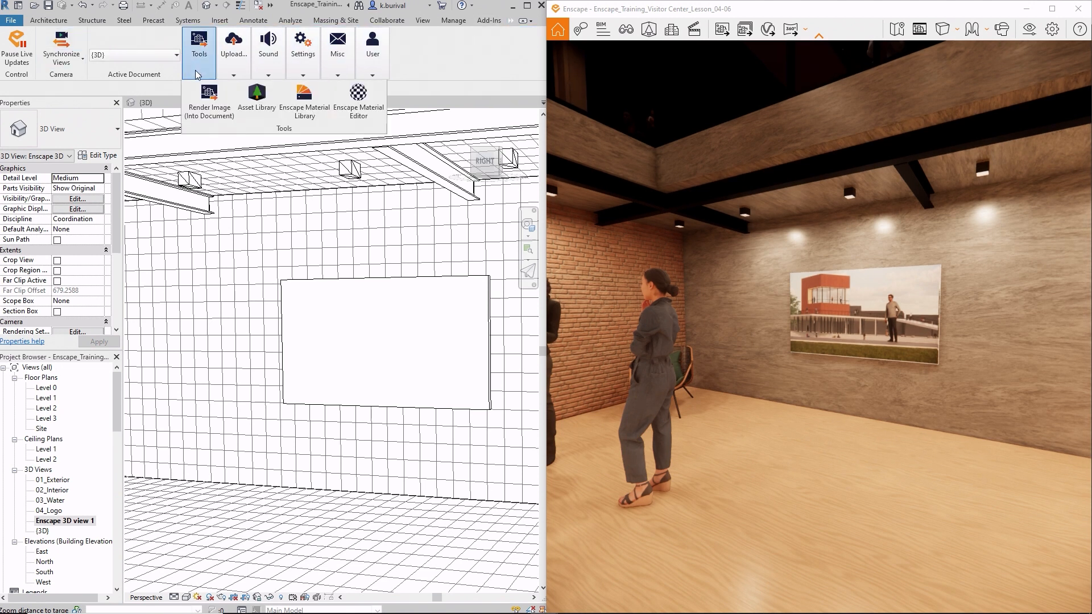
pyautogui.click(357, 105)
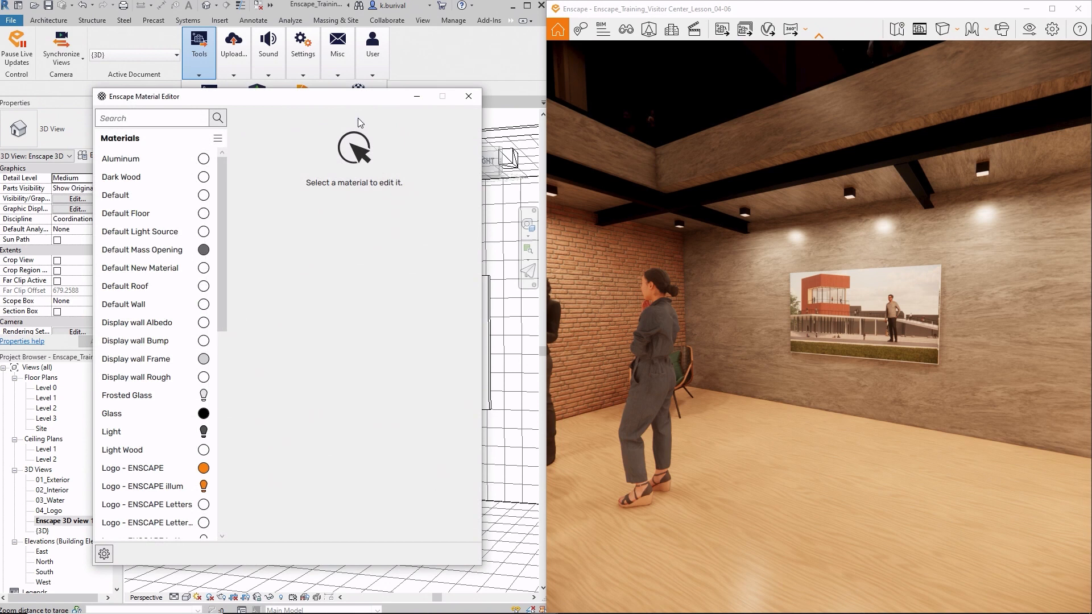
pyautogui.scroll(-7, 123, 307)
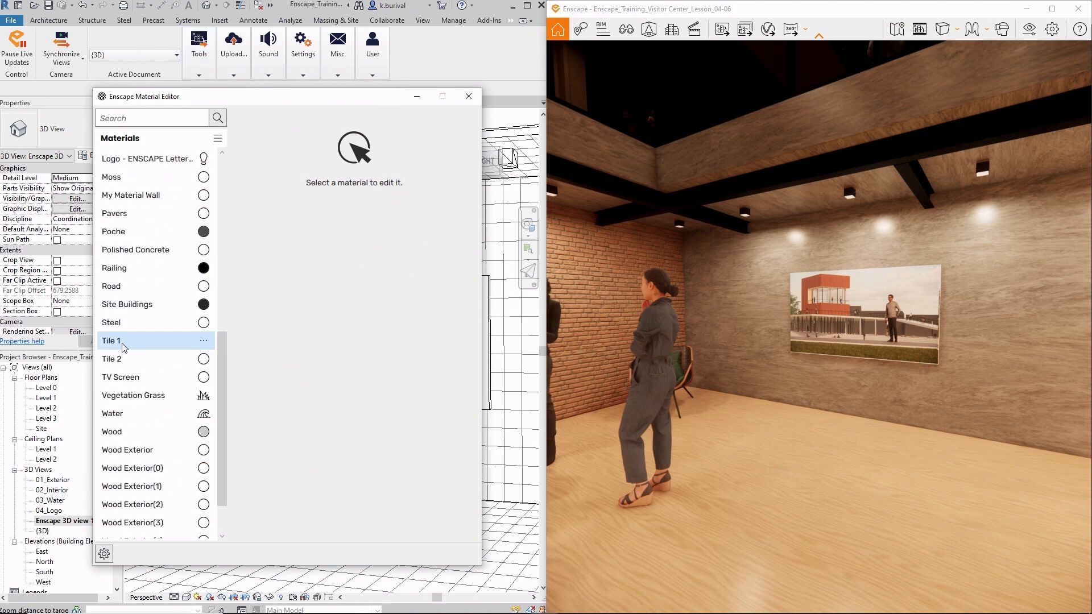
pyautogui.click(119, 378)
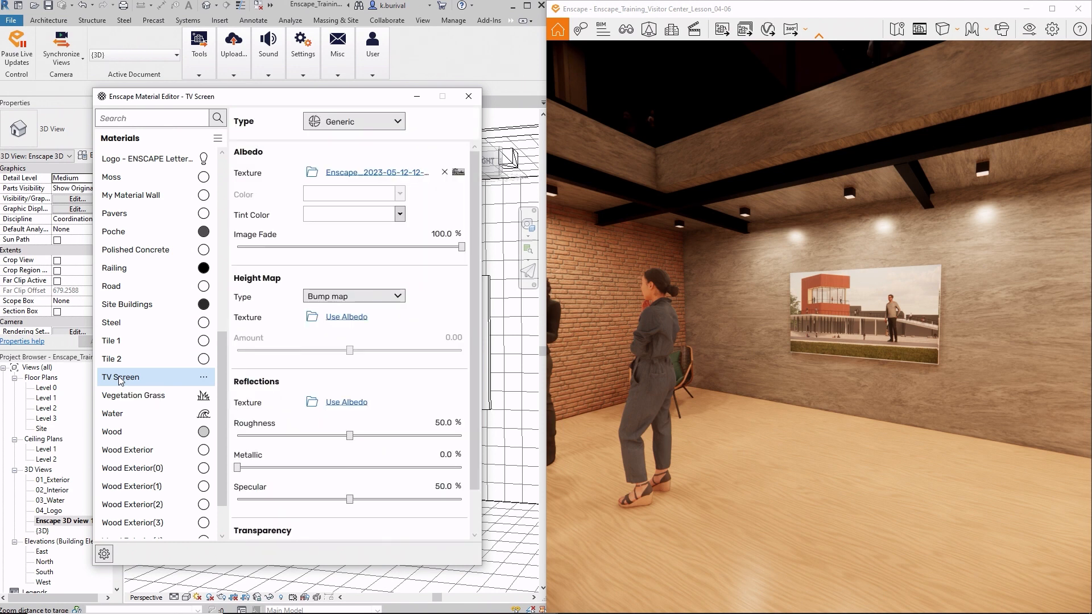
pyautogui.click(361, 123)
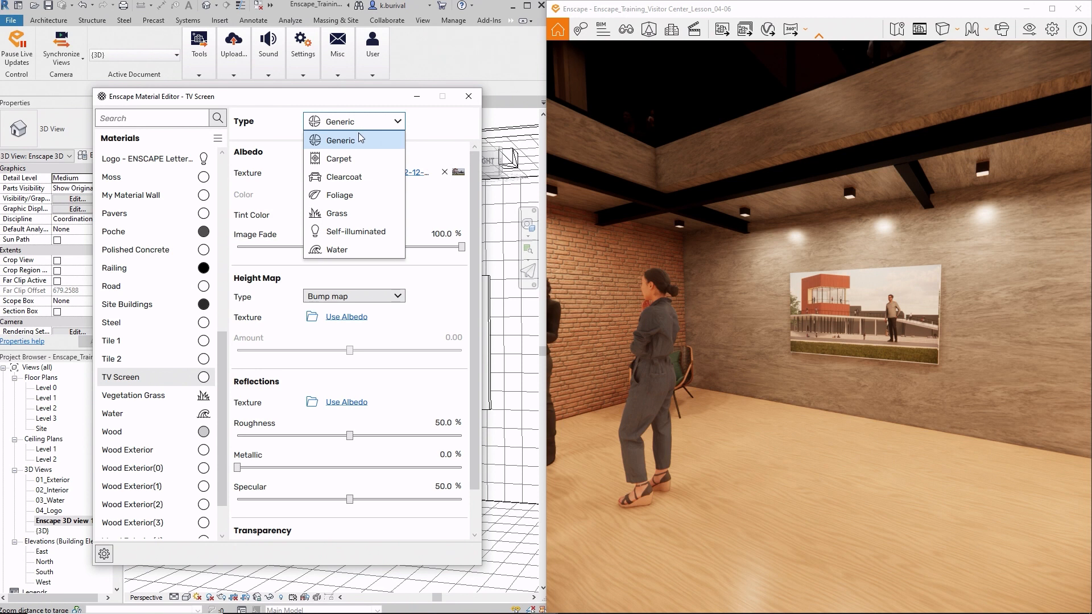
pyautogui.click(357, 232)
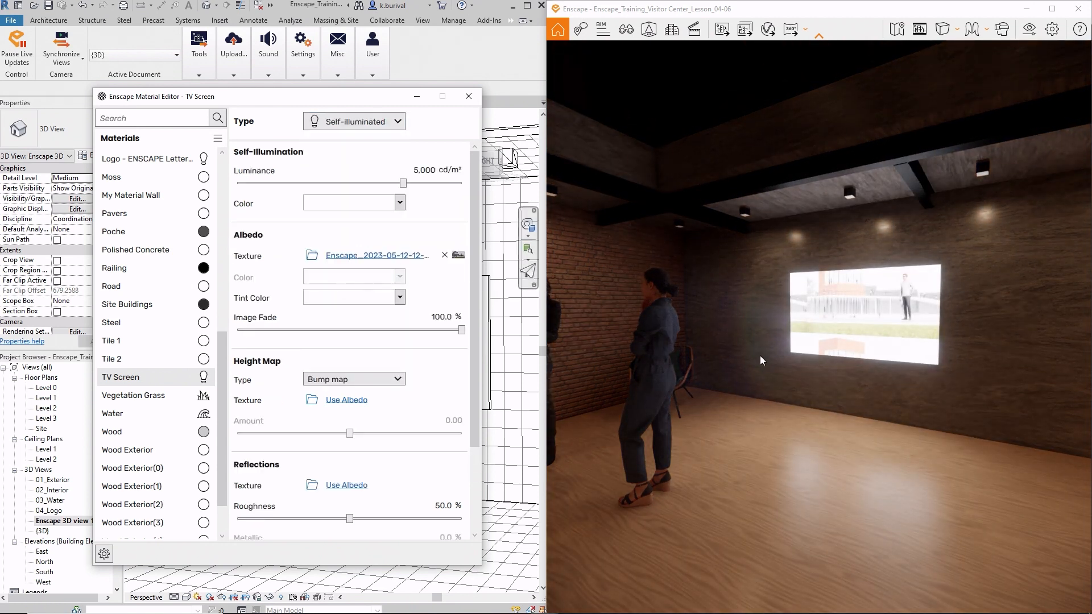
pyautogui.moveTo(763, 356)
pyautogui.mouseDown()
pyautogui.moveTo(787, 372)
pyautogui.moveTo(761, 354)
pyautogui.mouseUp()
pyautogui.press('w')
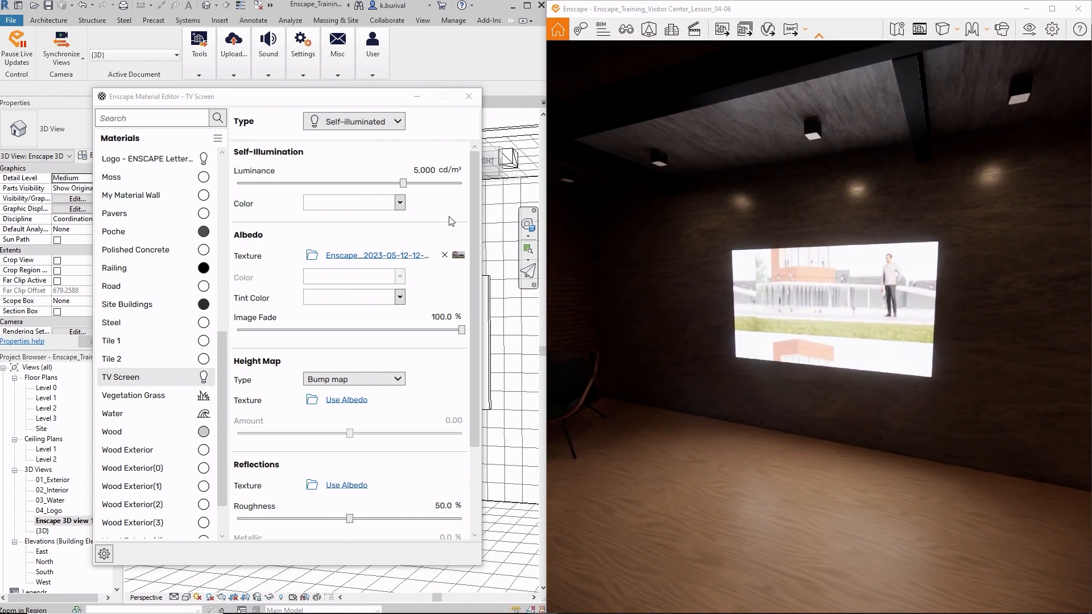
# - Replace the TV Screen material's albedo texture with the Enscape-Moment video from the Desktop's Video folder and view the wall display up close
pyautogui.click(313, 256)
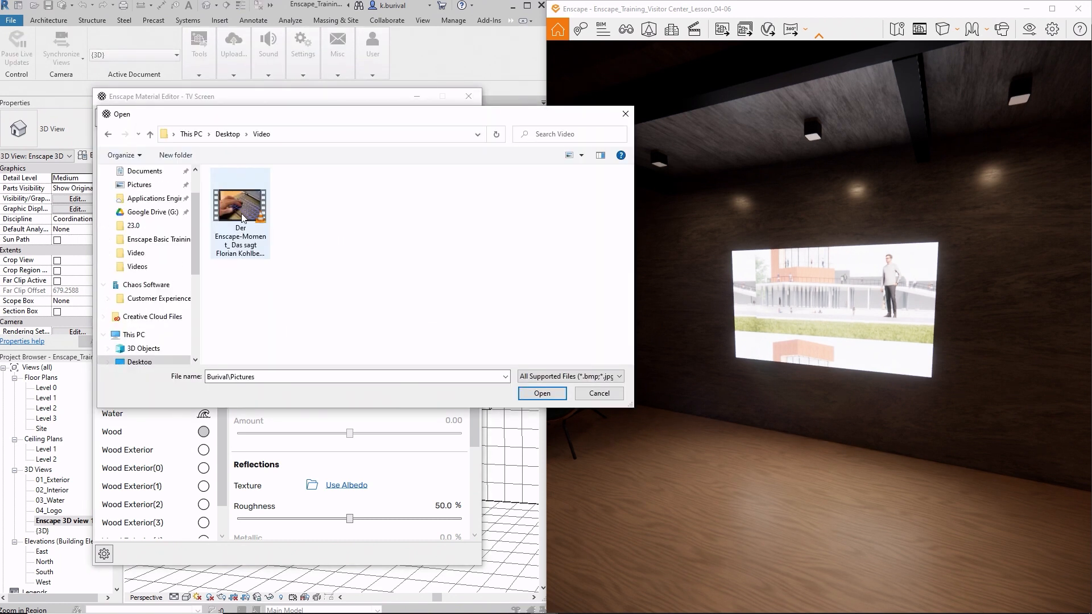
pyautogui.doubleClick(242, 218)
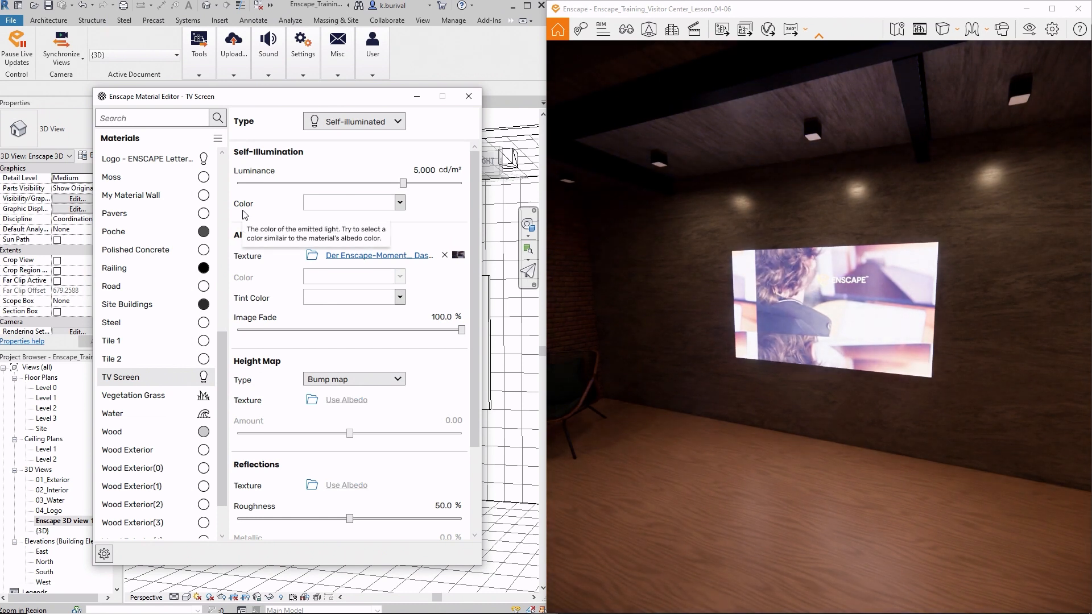
pyautogui.click(470, 98)
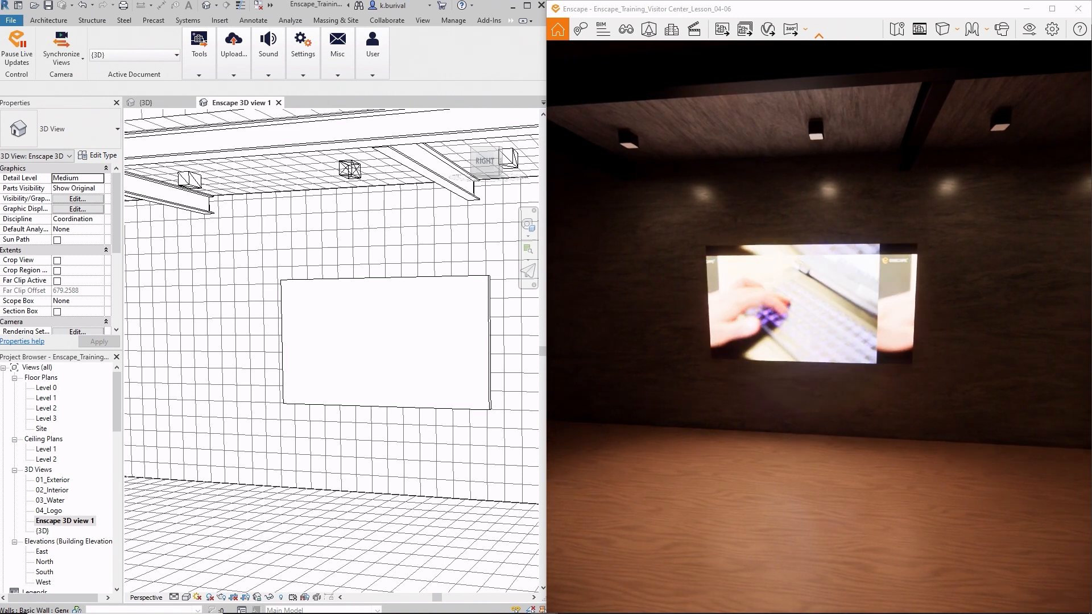
pyautogui.press('w')
pyautogui.press('w')
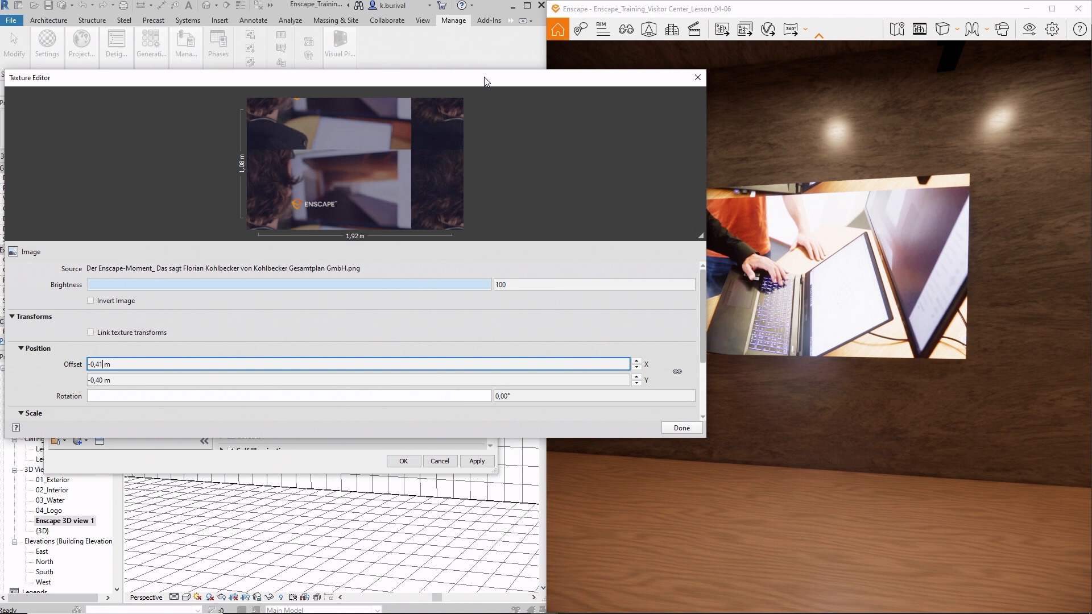
# - In Revit's texture editor, set the screen texture's Y offset to -0,37 m, apply it and check the wall display in the rendering
pyautogui.moveTo(484, 81); pyautogui.dragTo(429, 78)
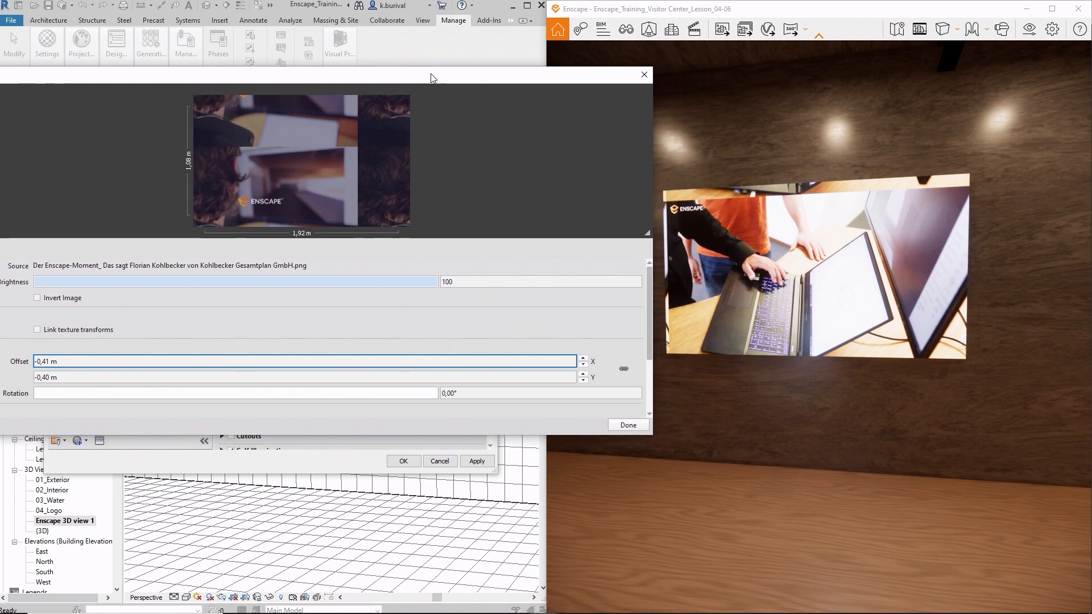
pyautogui.click(49, 378)
pyautogui.press('BackSpace')
pyautogui.press('BackSpace')
pyautogui.write('37')
pyautogui.click(625, 425)
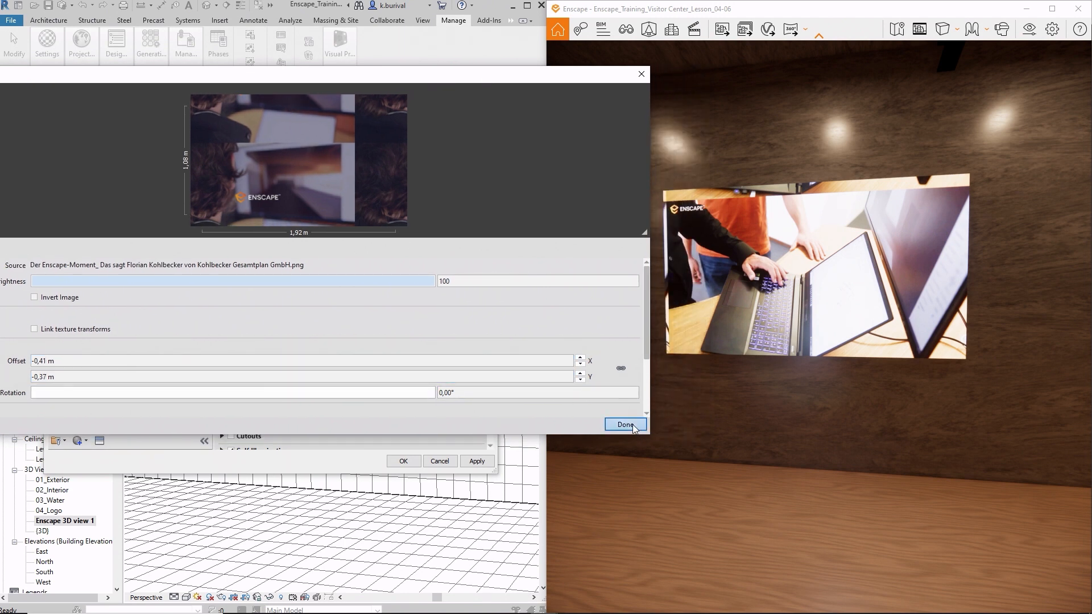
pyautogui.click(474, 461)
pyautogui.moveTo(614, 364); pyautogui.dragTo(671, 359, button='right')
pyautogui.press('s')
pyautogui.press('s')
pyautogui.moveTo(671, 359); pyautogui.dragTo(605, 358)
pyautogui.press('s')
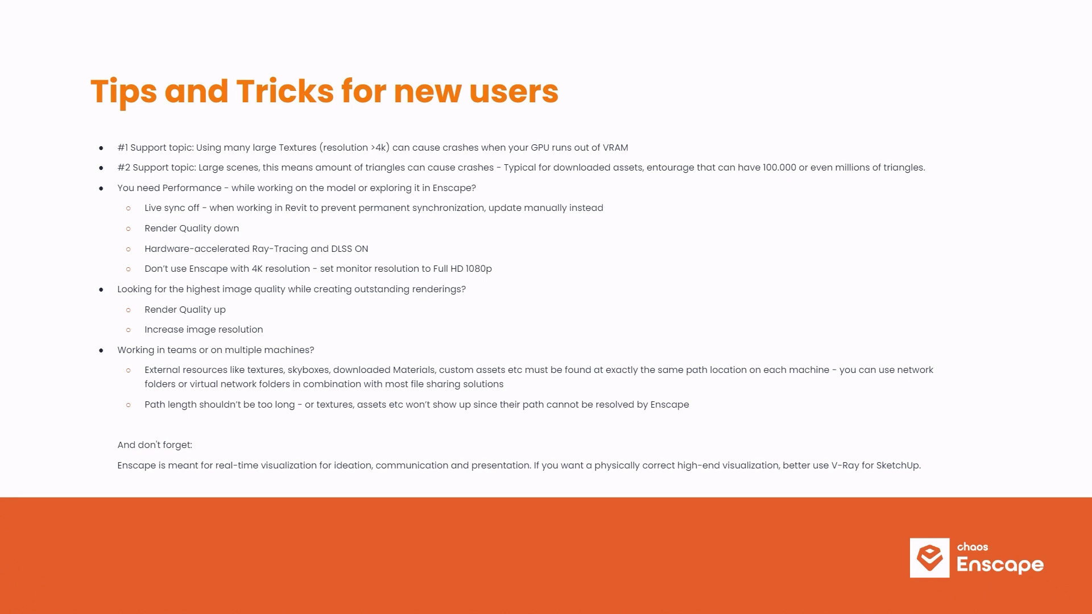
pyautogui.press('Right')
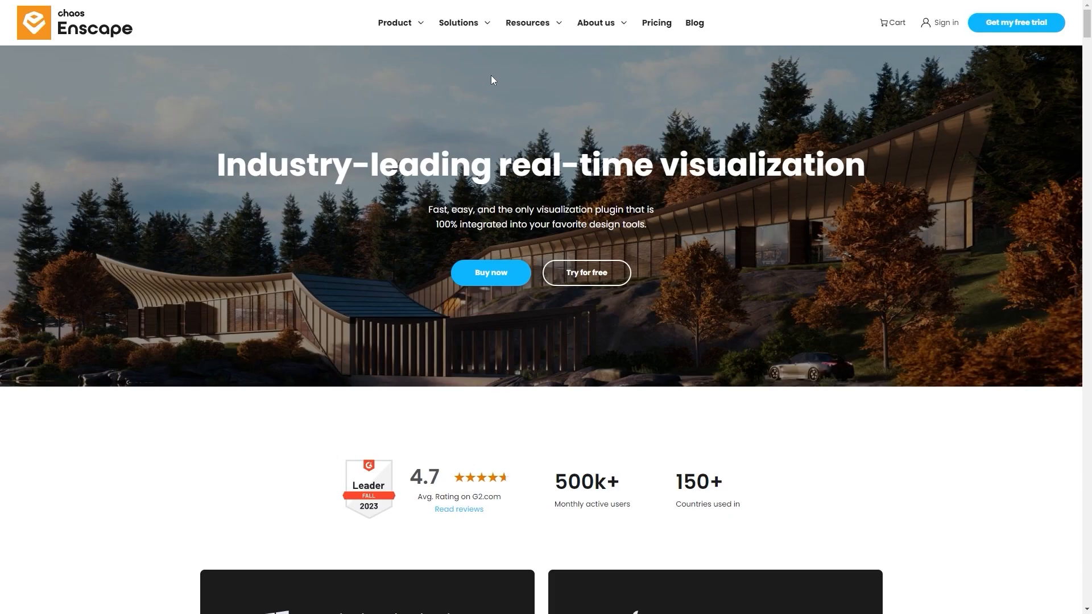
# - On the Enscape website, open the Knowledge Base and choose the SketchUp version for Mac
pyautogui.moveTo(531, 44)
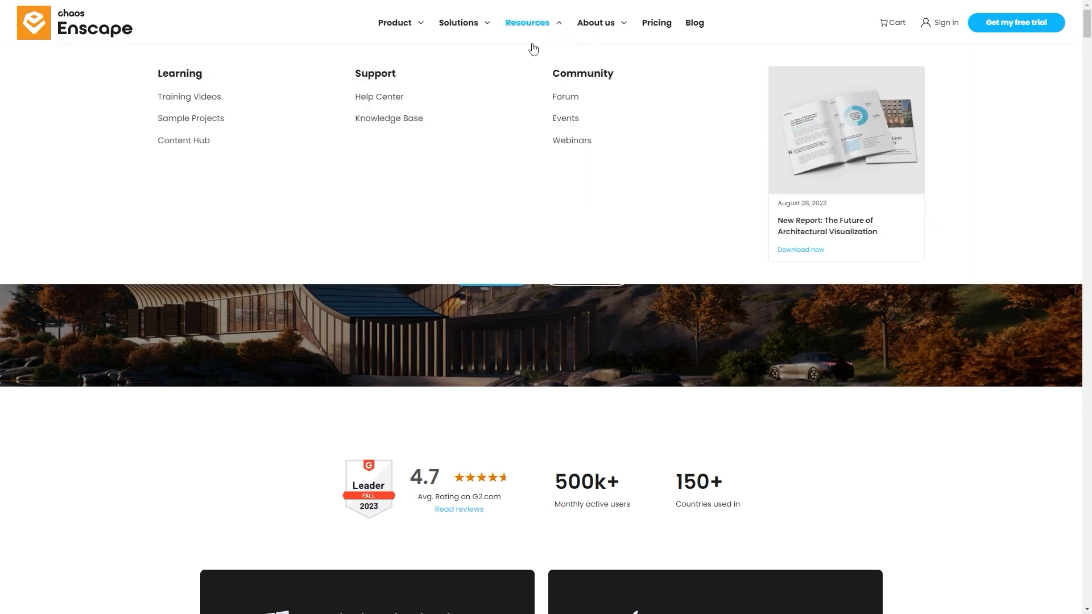
pyautogui.click(394, 120)
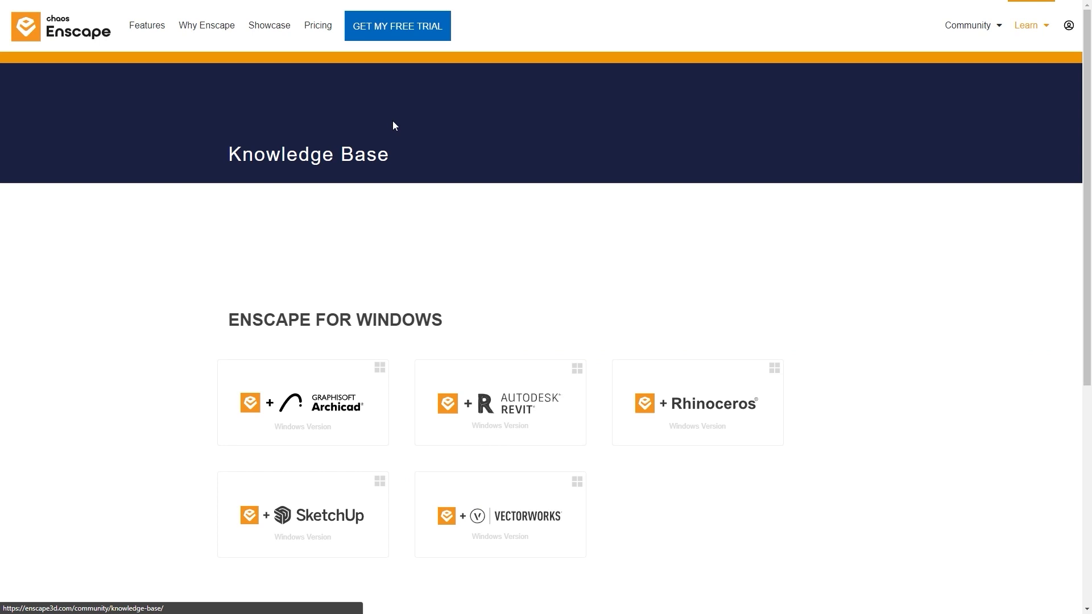
pyautogui.scroll(-3, 391, 268)
pyautogui.scroll(-3, 391, 268)
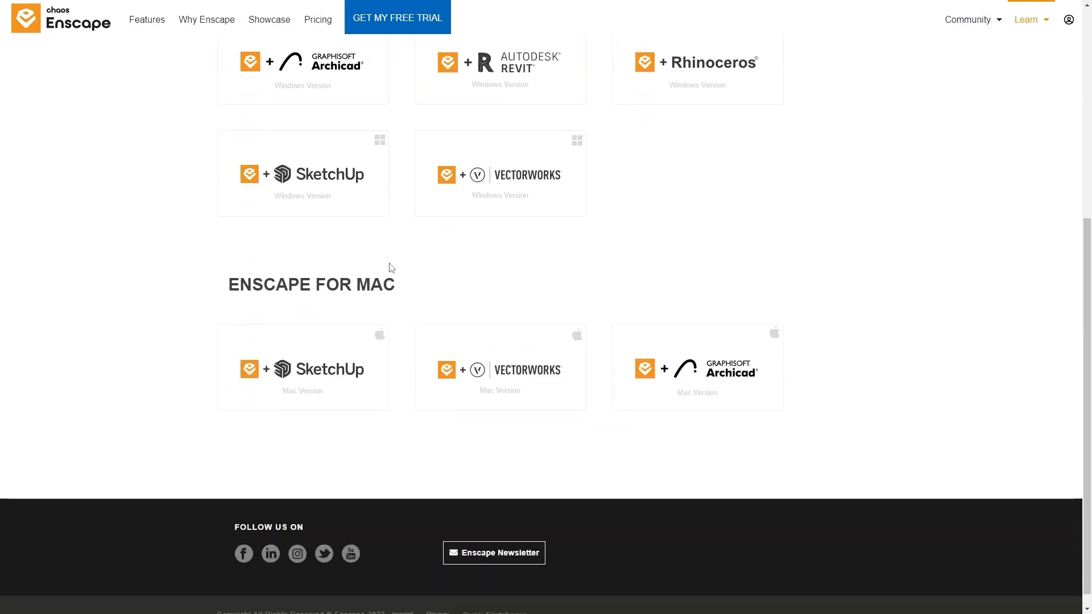
pyautogui.click(301, 368)
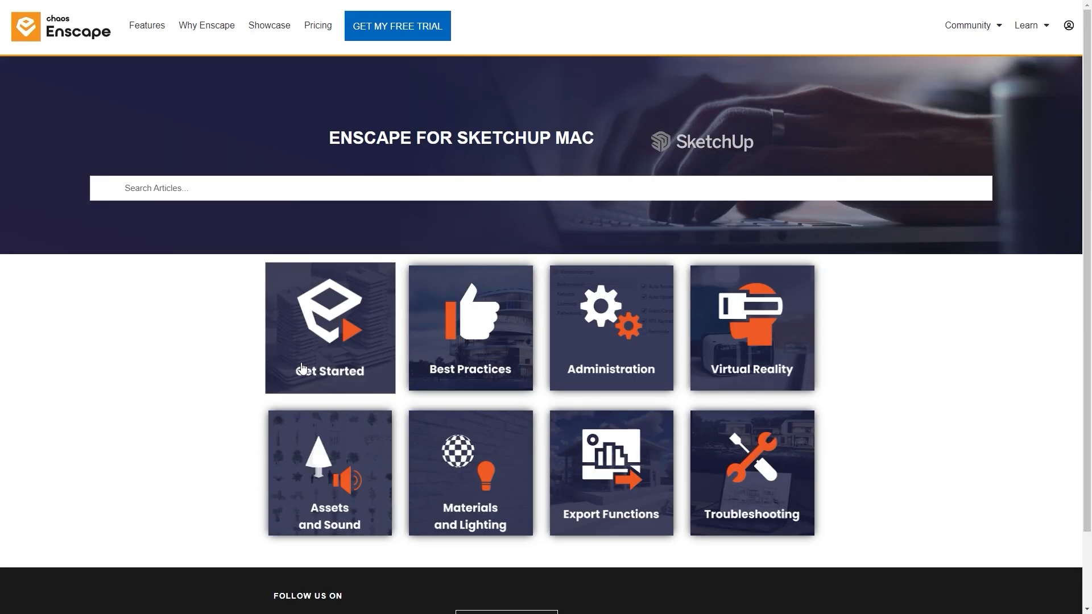
# - Open the Materials article under Materials and Lighting and read through to the material types
pyautogui.click(471, 467)
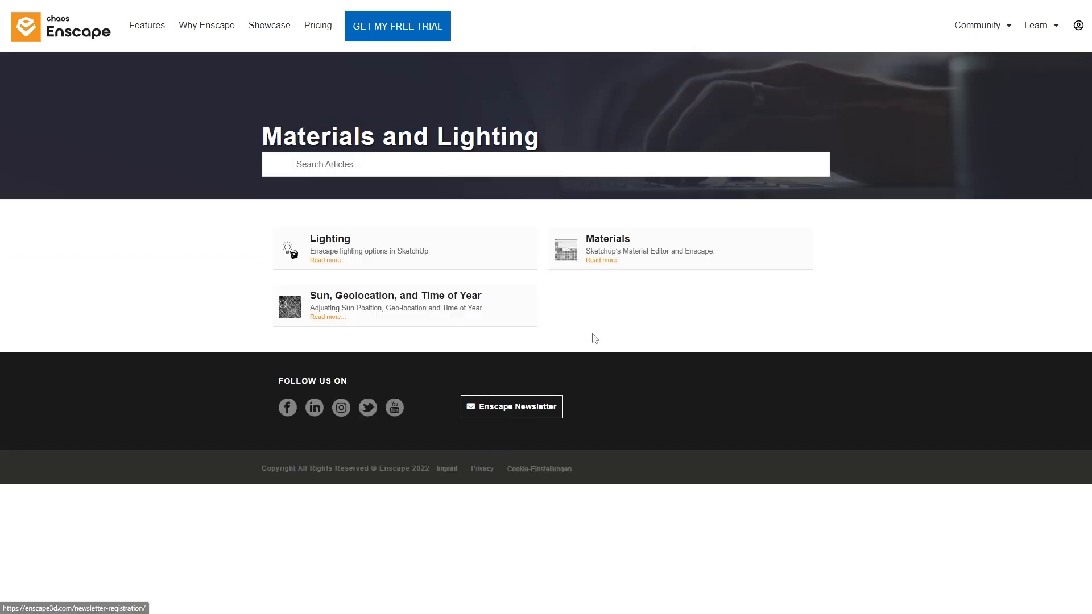
pyautogui.click(608, 239)
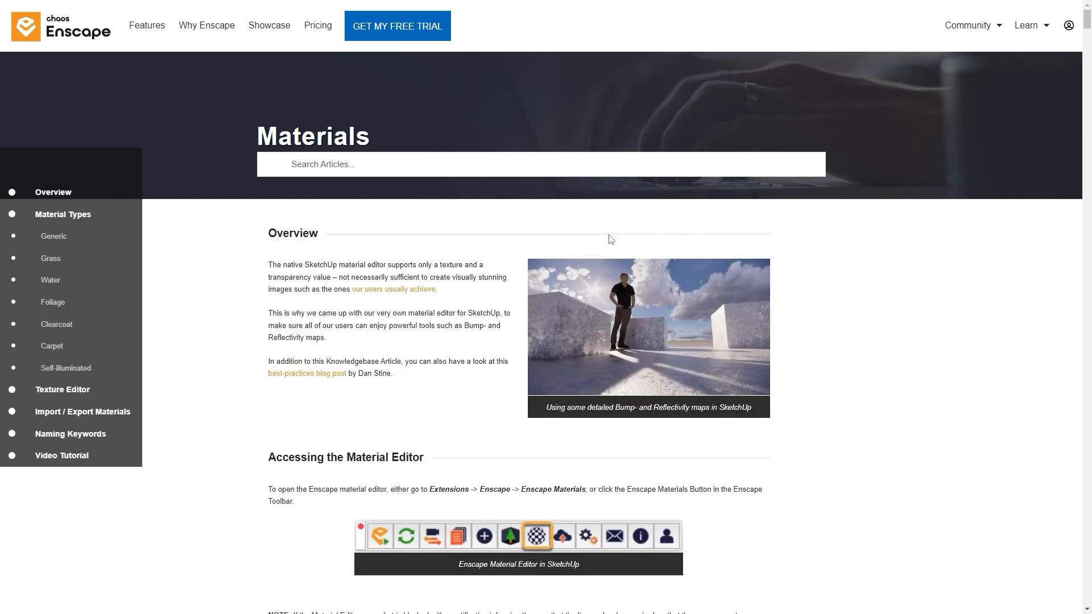
pyautogui.scroll(-6, 607, 260)
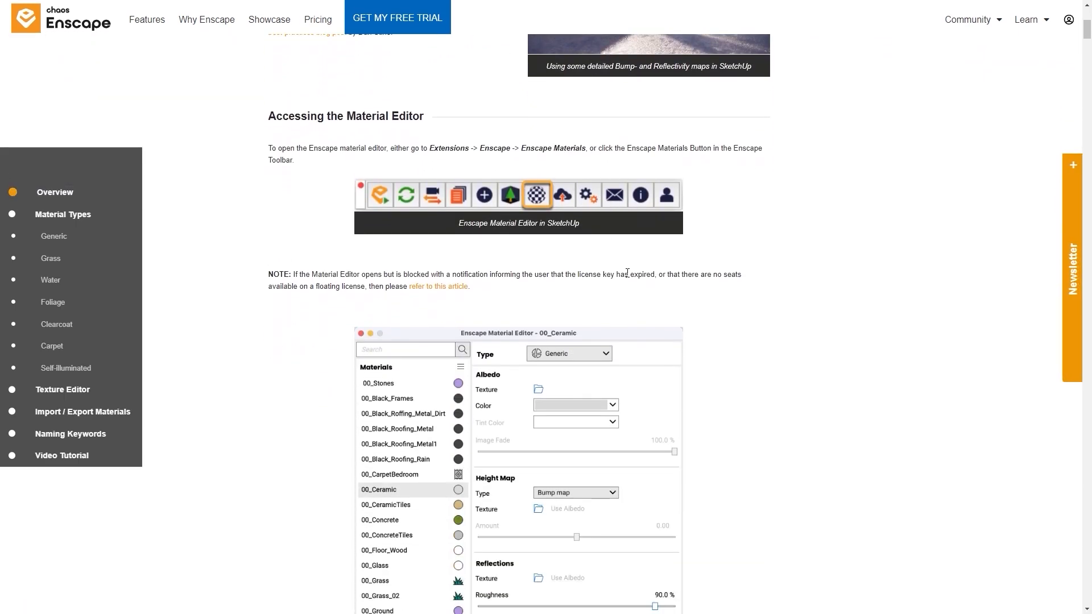
pyautogui.scroll(-8, 934, 386)
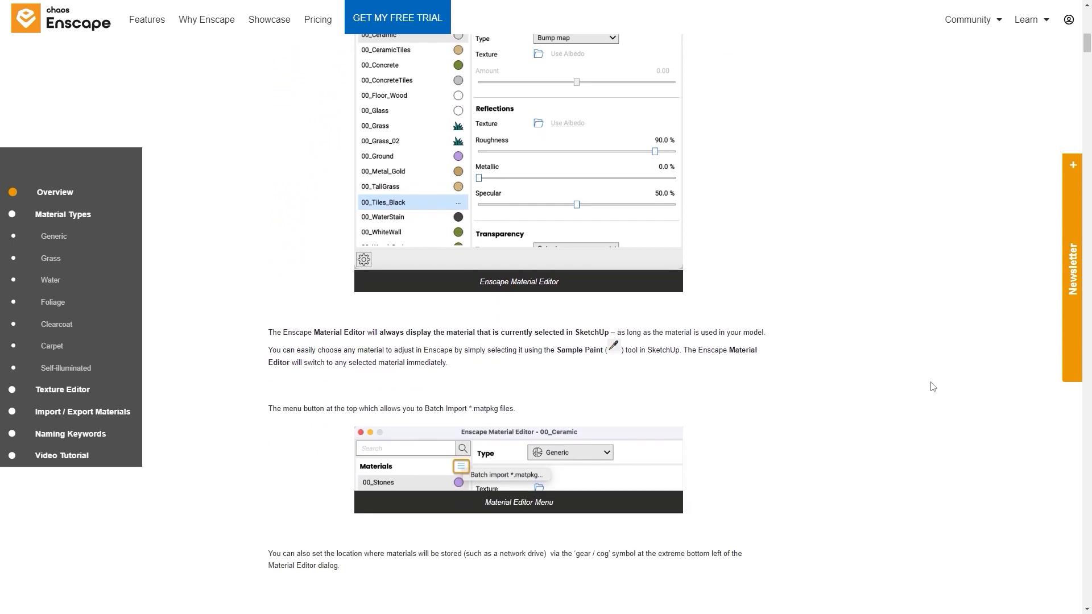
pyautogui.scroll(-7, 932, 387)
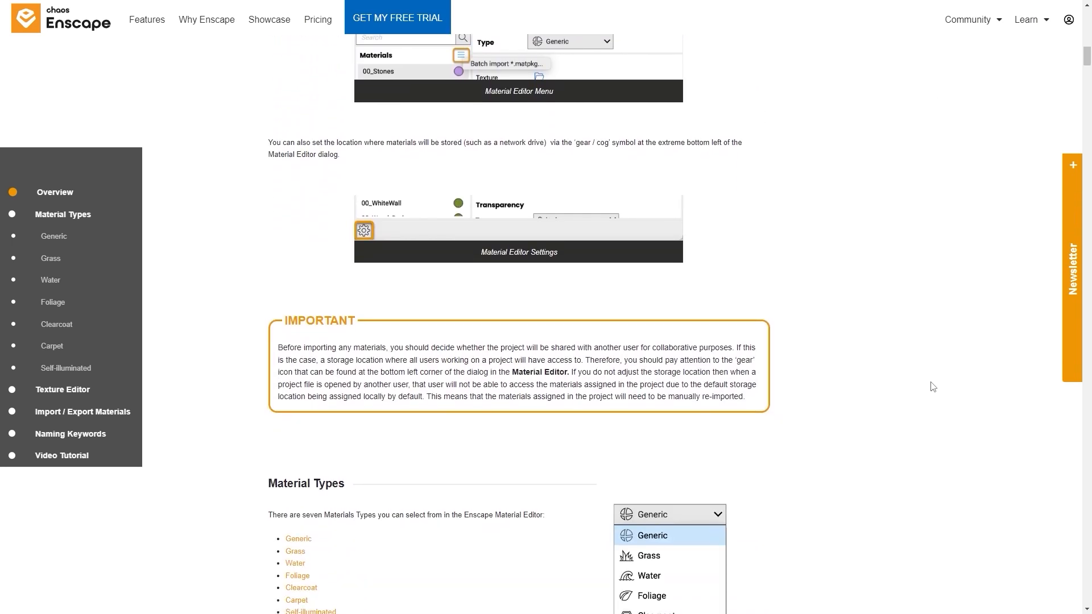
pyautogui.scroll(-7, 932, 387)
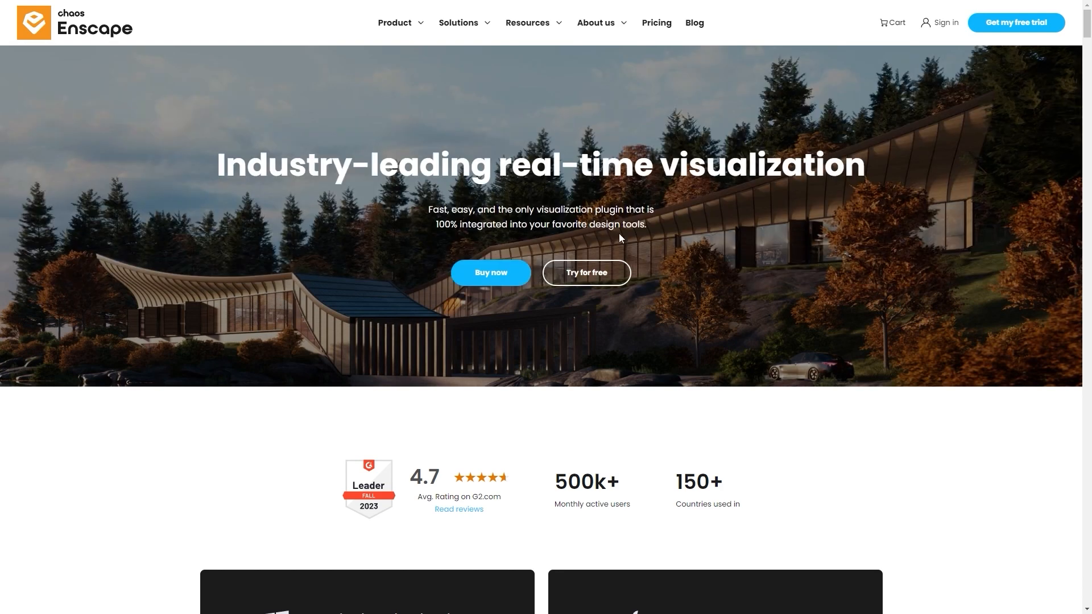
# - Open the Enscape forum from the website's community resources and look over its general and application boards
pyautogui.moveTo(545, 38)
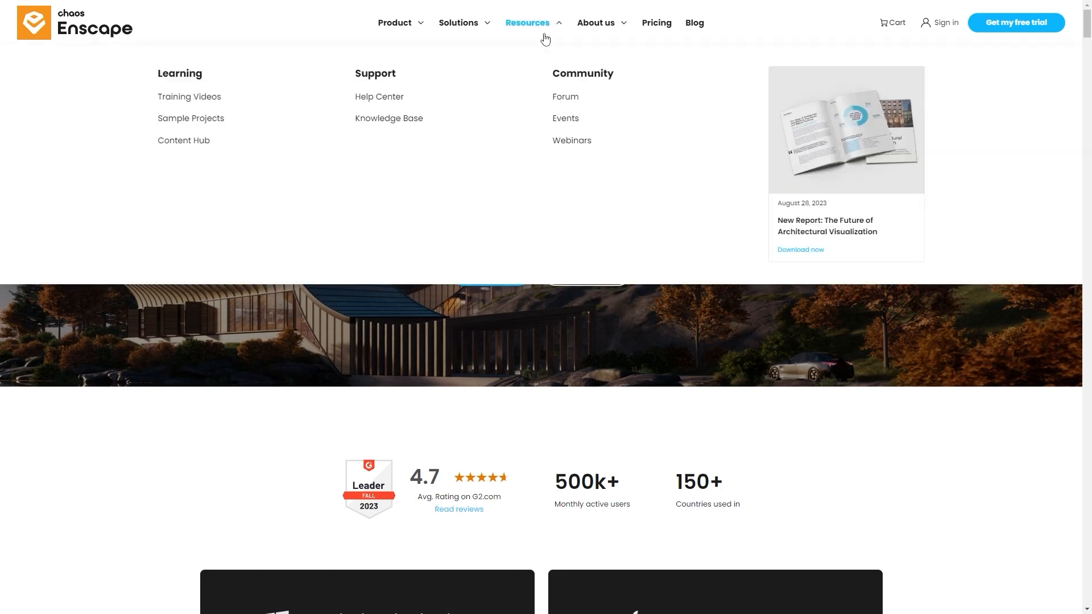
pyautogui.click(569, 100)
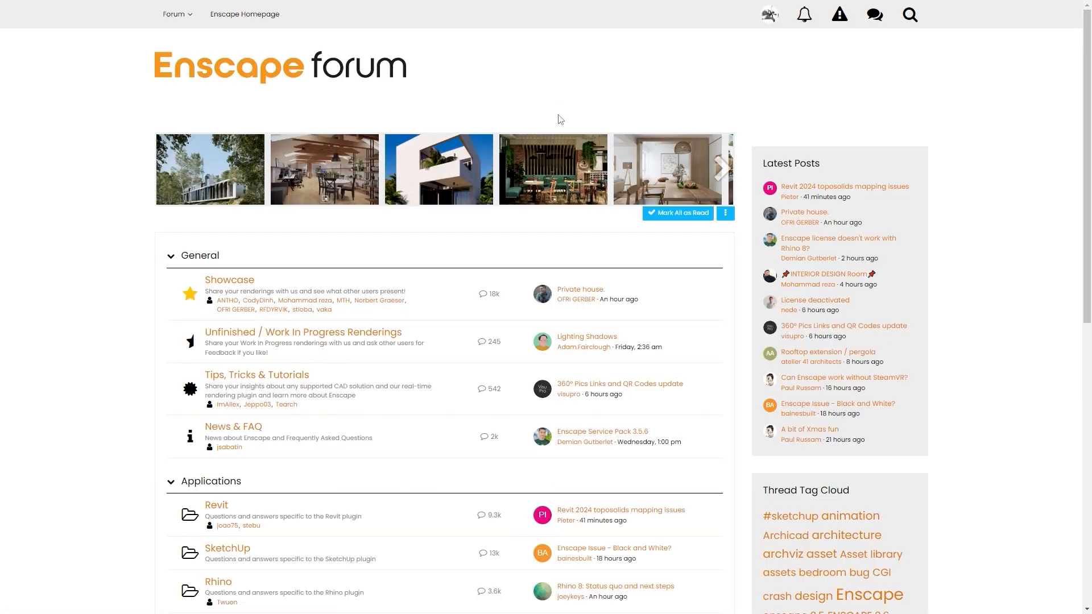
pyautogui.scroll(-5, 404, 279)
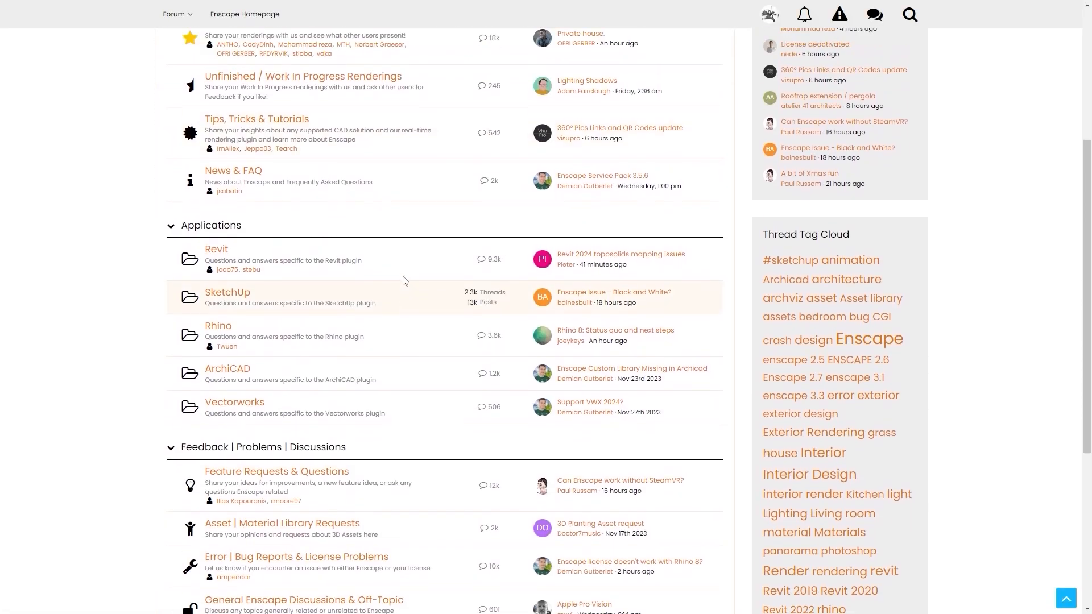
pyautogui.scroll(4, 404, 280)
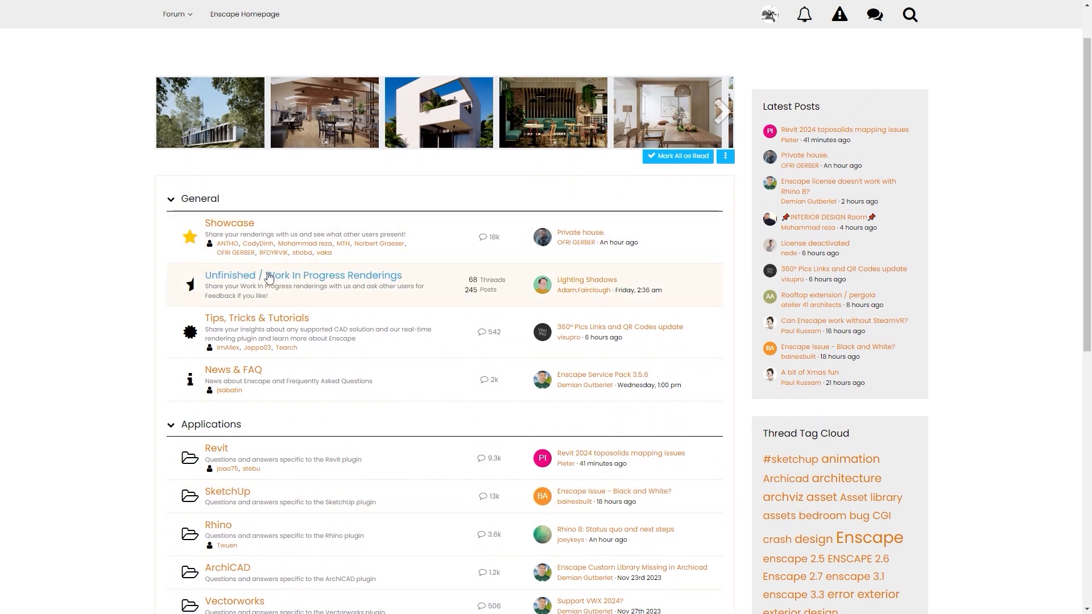
# - In the forum's Showcase board, open the Vote for the Render of the Week thread and view the nominated renderings
pyautogui.click(232, 223)
pyautogui.click(268, 309)
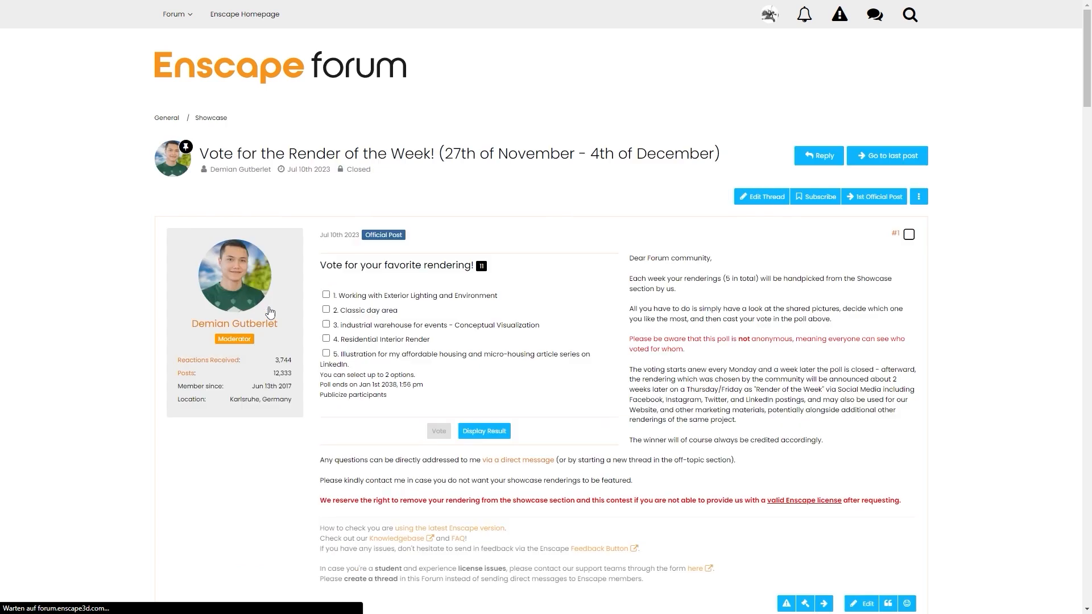
pyautogui.scroll(-15, 584, 319)
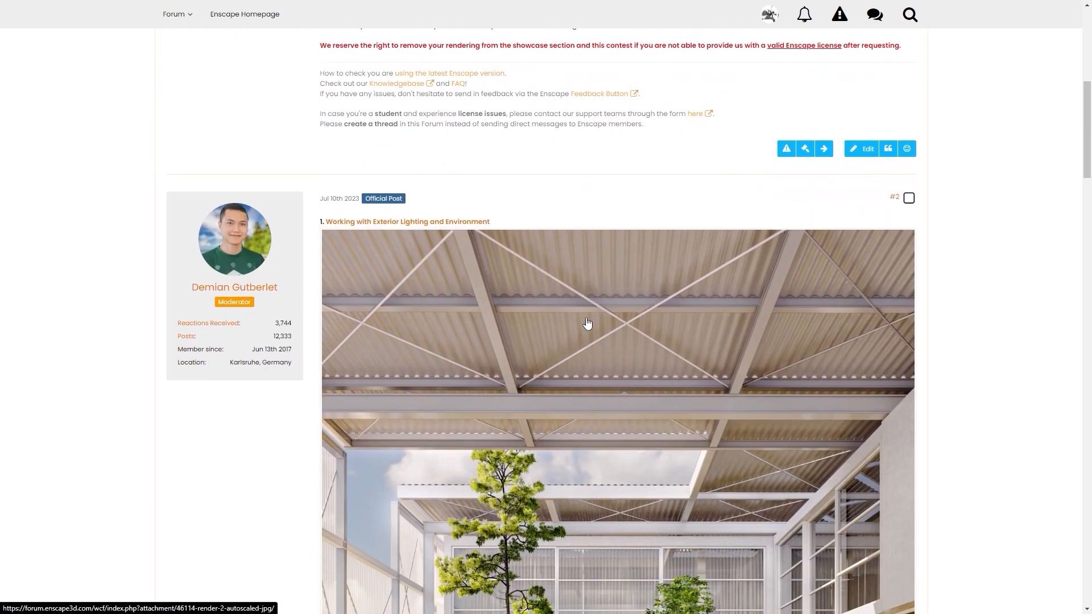
pyautogui.scroll(-15, 587, 323)
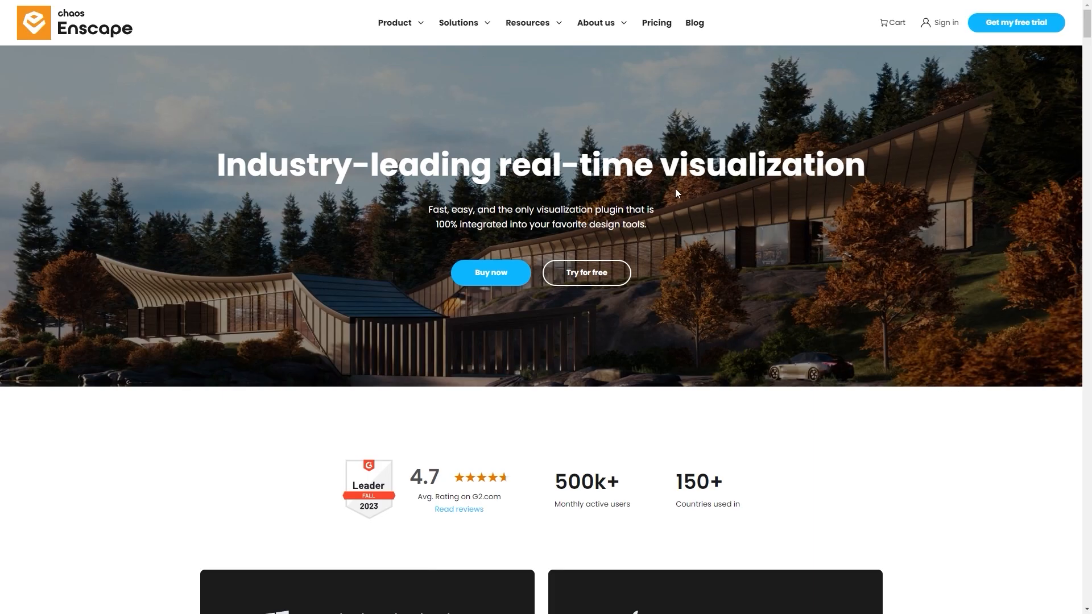
# - Open the Enscape 3D Features page from the homepage and go to its Roadmap section
pyautogui.moveTo(414, 23)
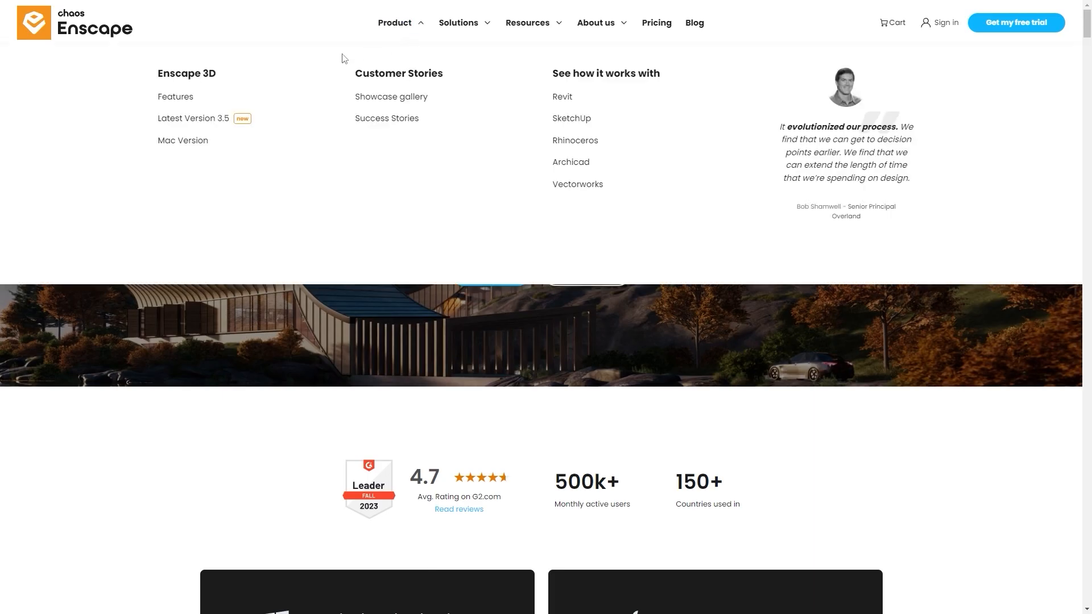
pyautogui.click(171, 101)
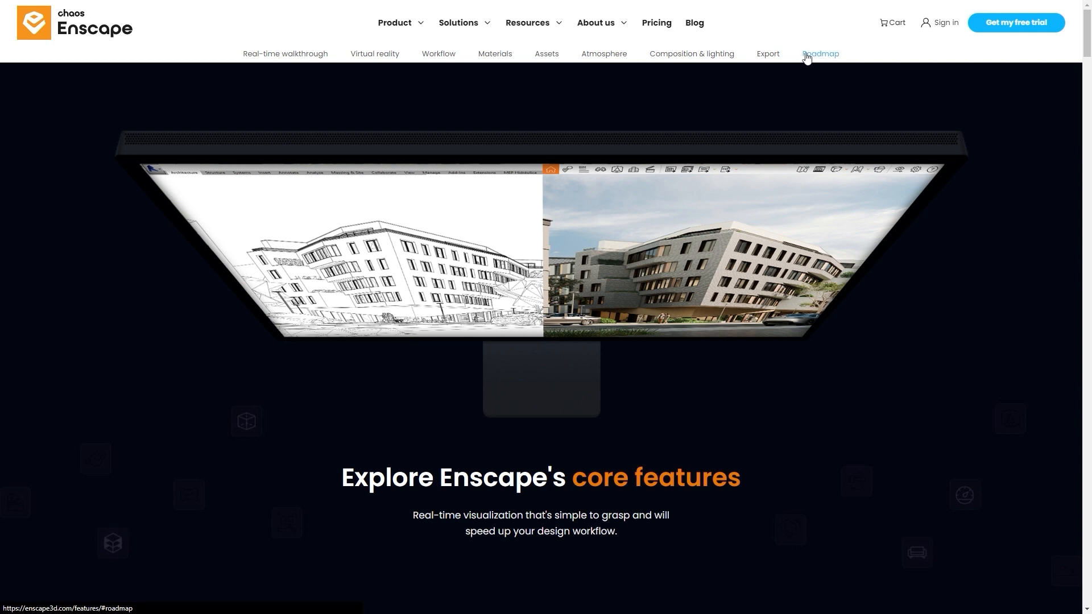
pyautogui.click(832, 54)
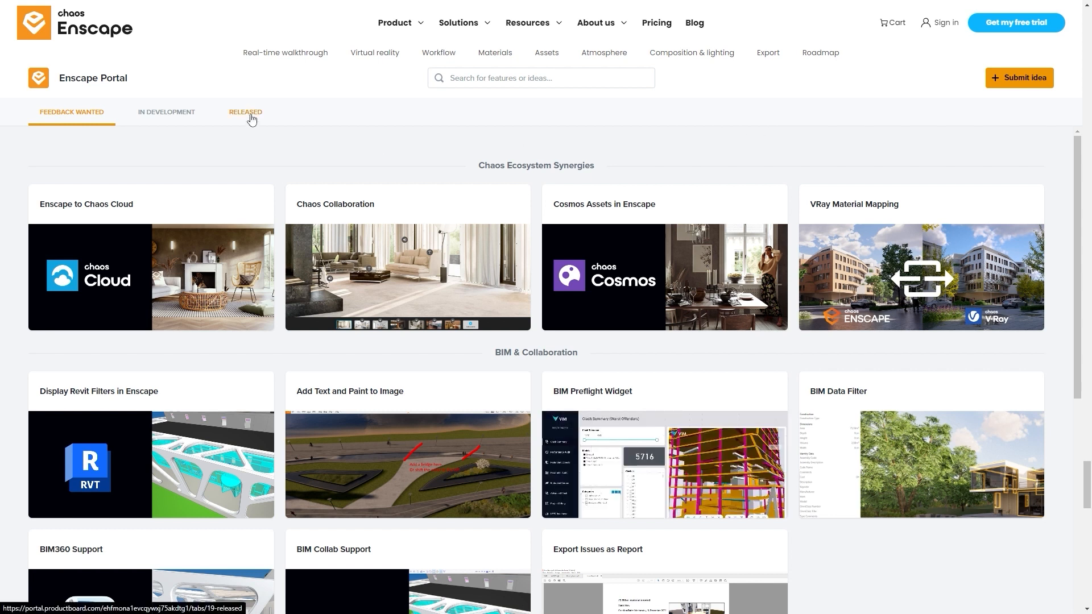
# - In the Enscape Portal roadmap, view the features in development and browse the released features by version
pyautogui.click(189, 115)
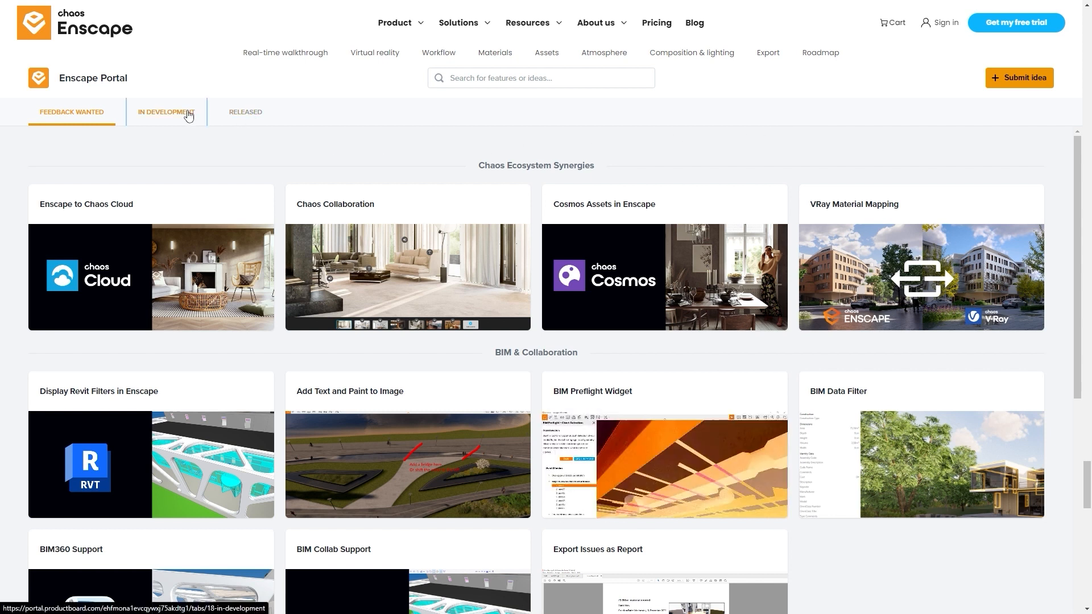
pyautogui.click(242, 114)
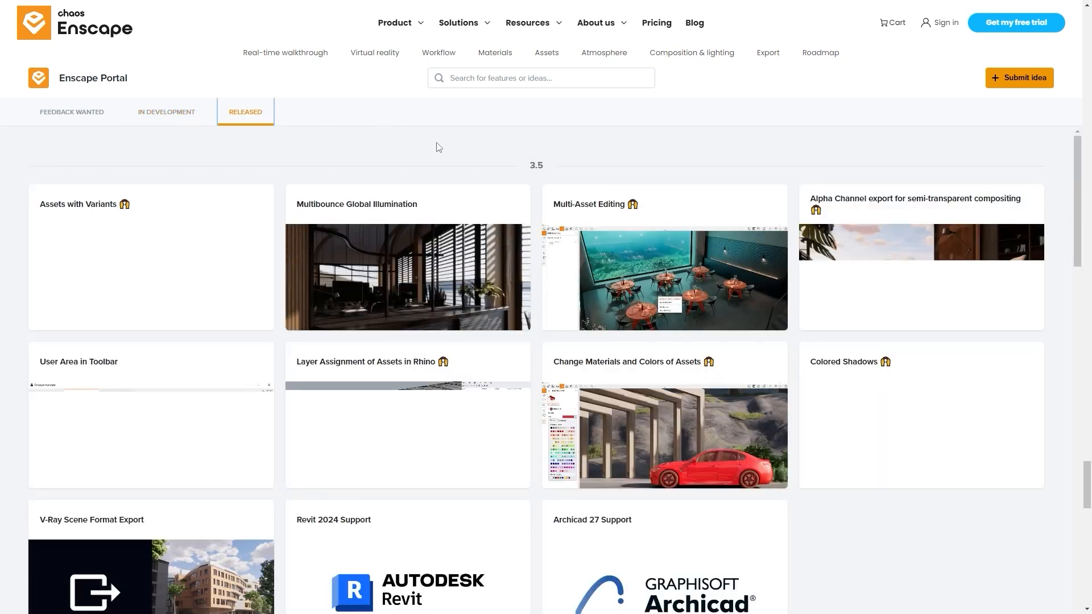
pyautogui.scroll(-5, 442, 150)
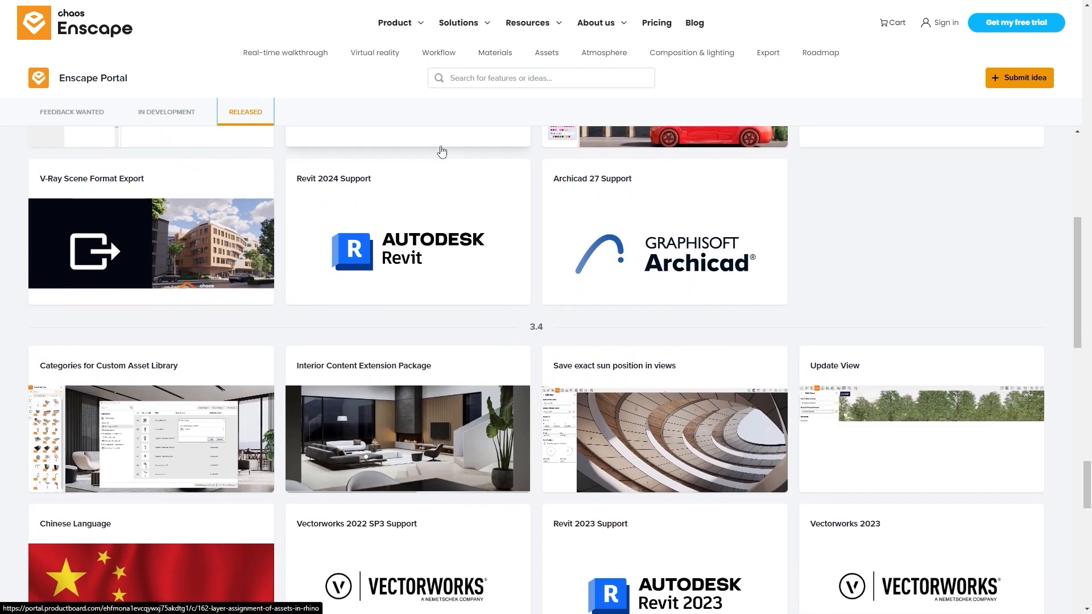
pyautogui.scroll(-3, 442, 151)
pyautogui.scroll(-1, 441, 150)
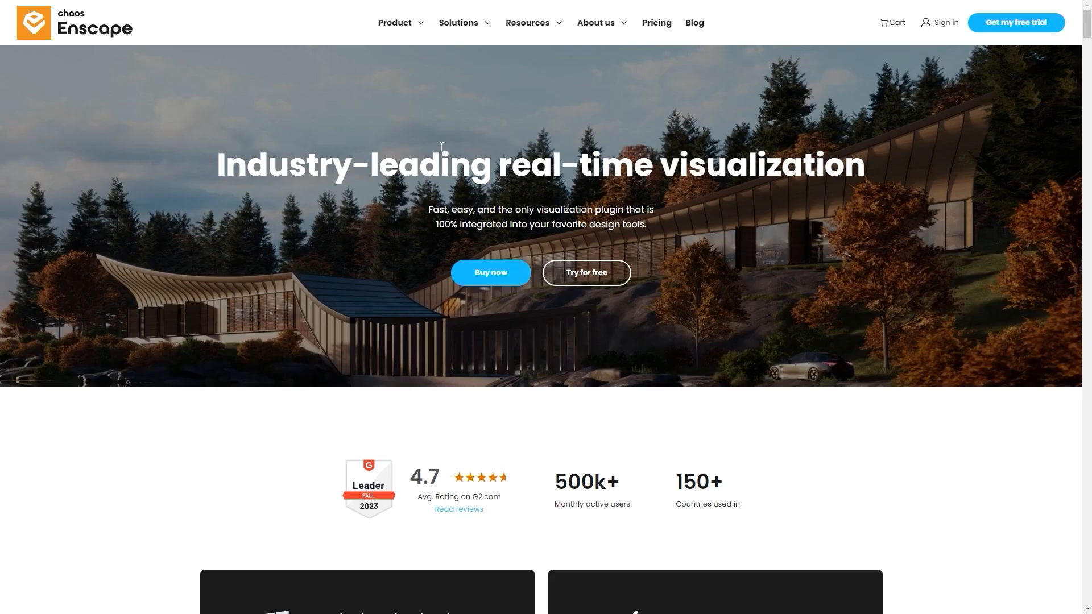
# - Open the Help Center from the Enscape homepage's support resources
pyautogui.moveTo(561, 33)
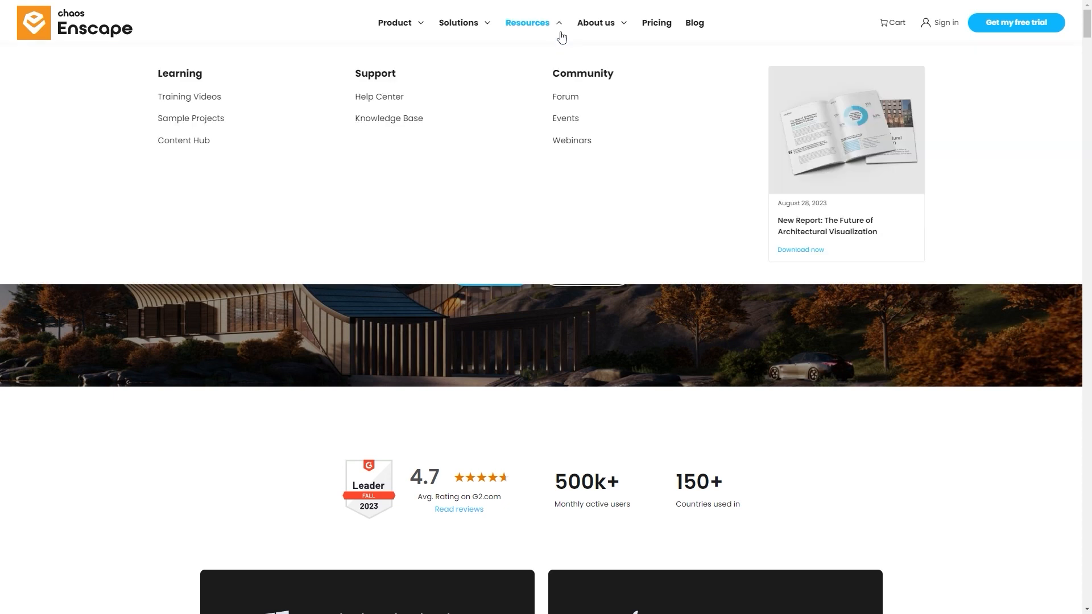
pyautogui.click(386, 97)
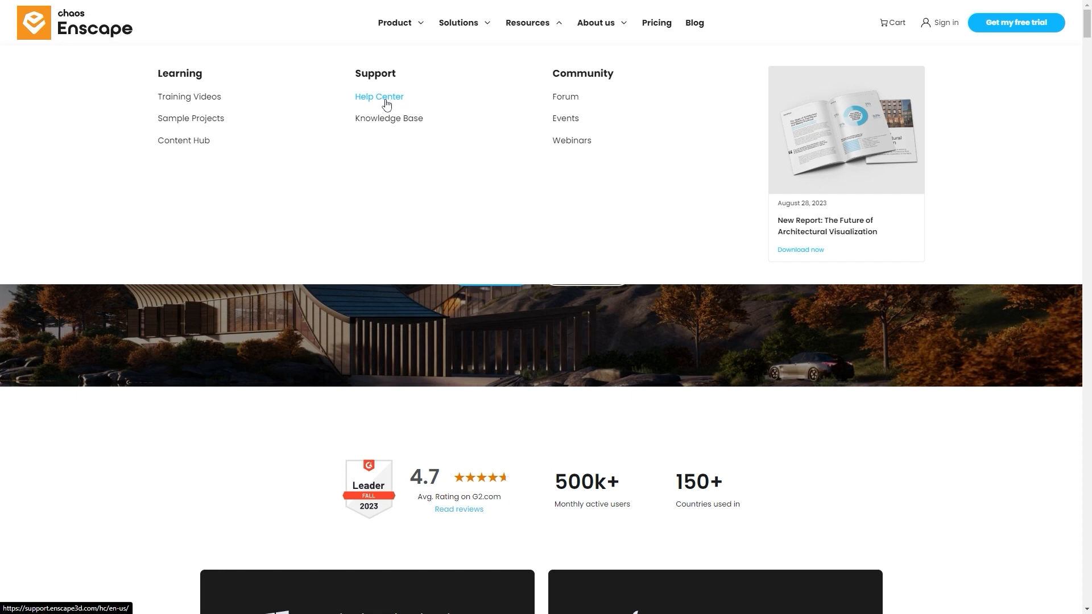